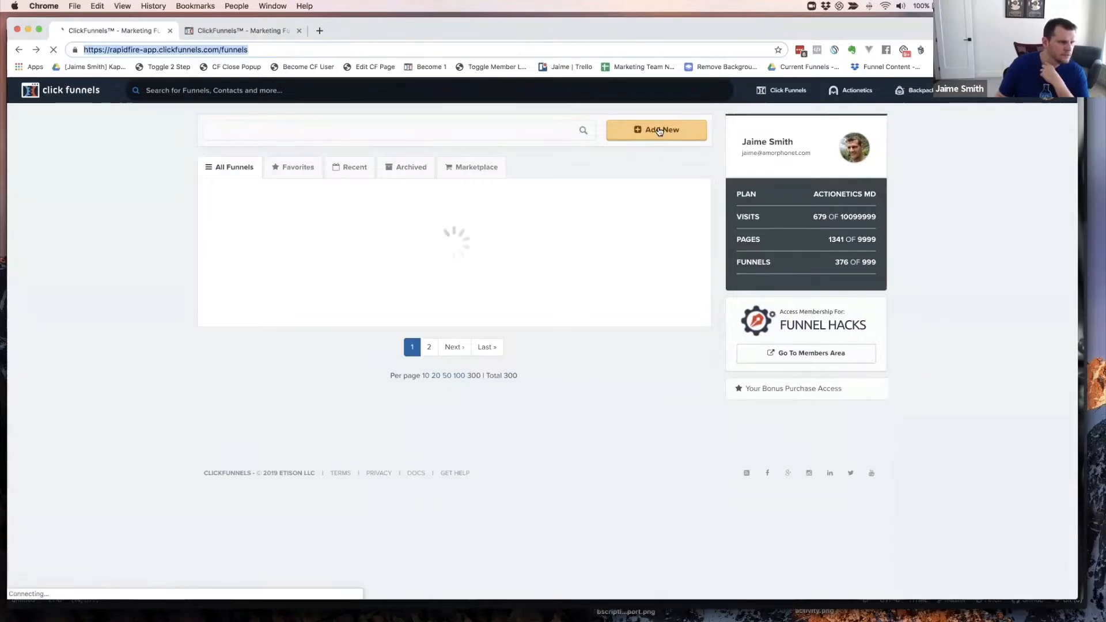
- Set up a classic Live Webinar funnel named 'Yoga Funnel Secrets Live' with group tag cfcodelab
left_click(660, 130)
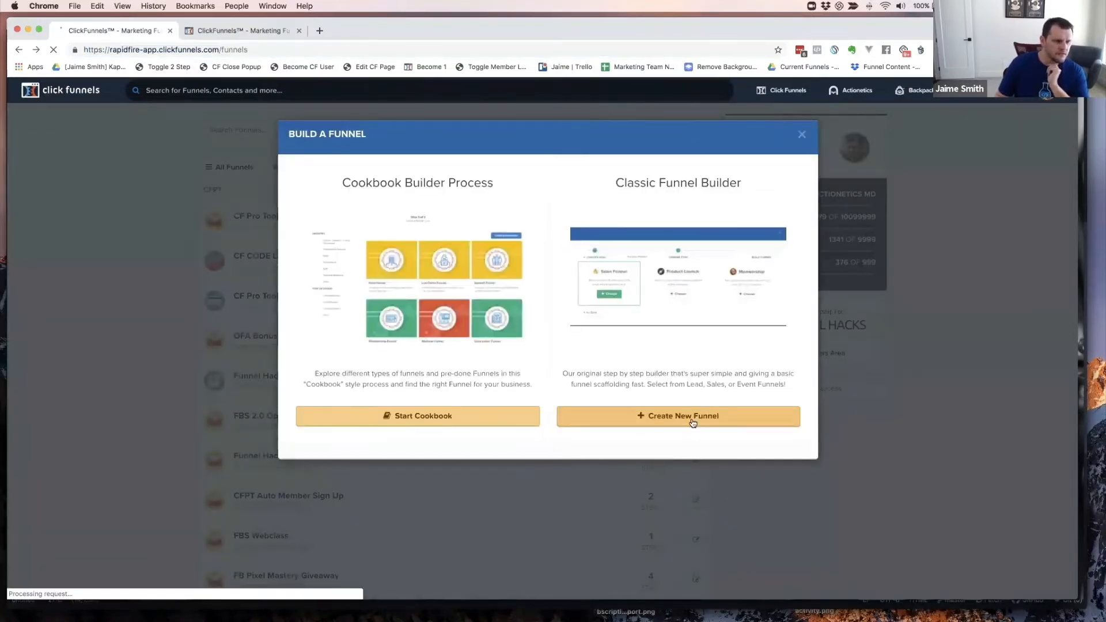
left_click(691, 417)
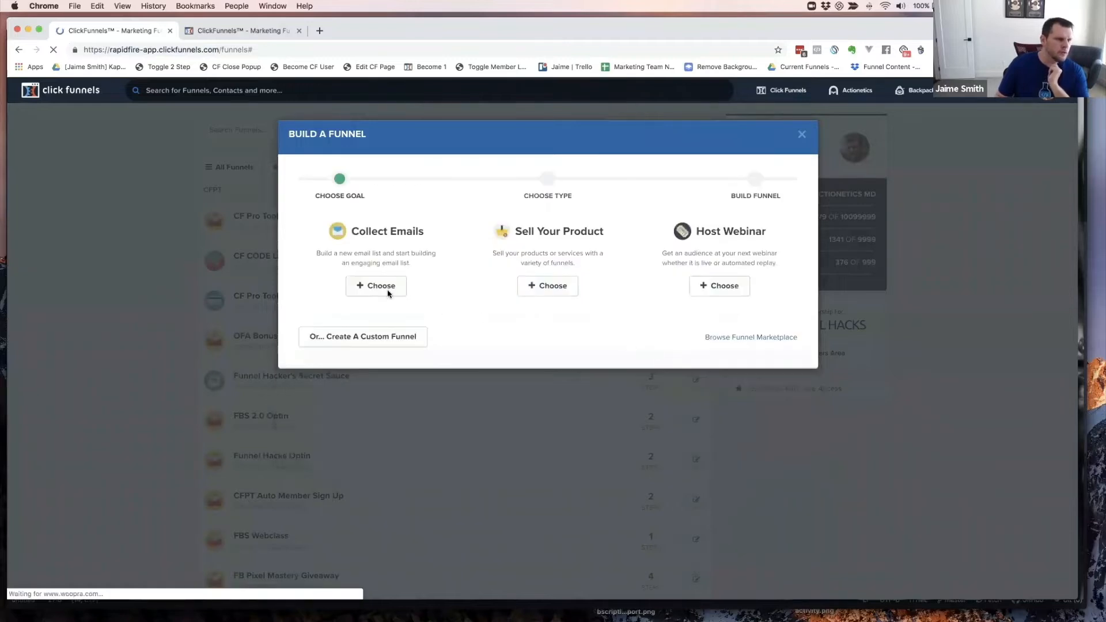
left_click(727, 287)
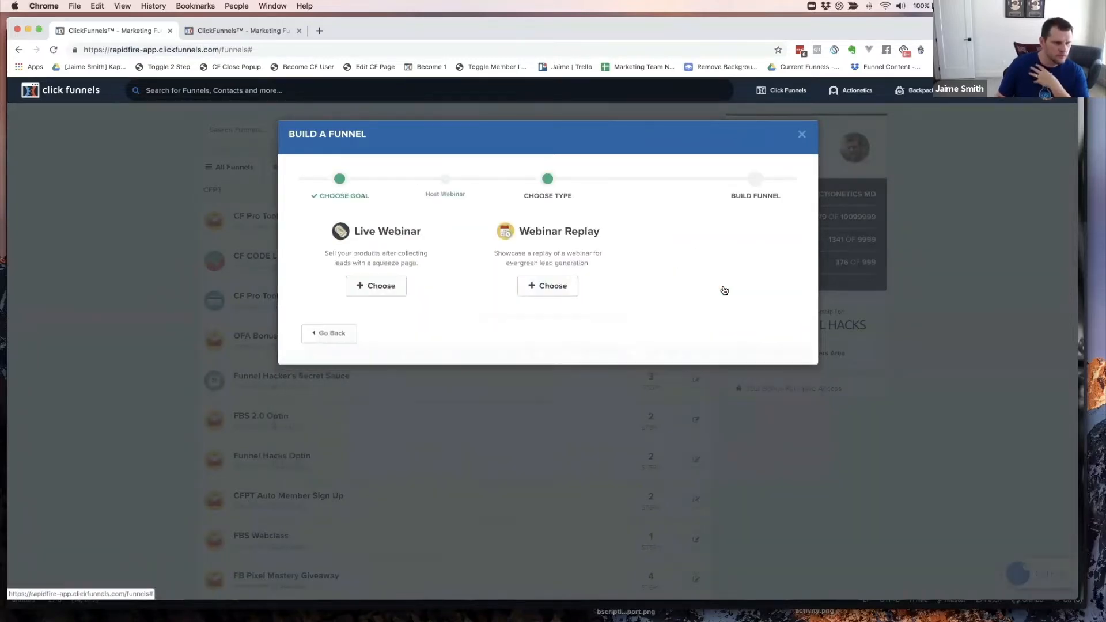
left_click(380, 291)
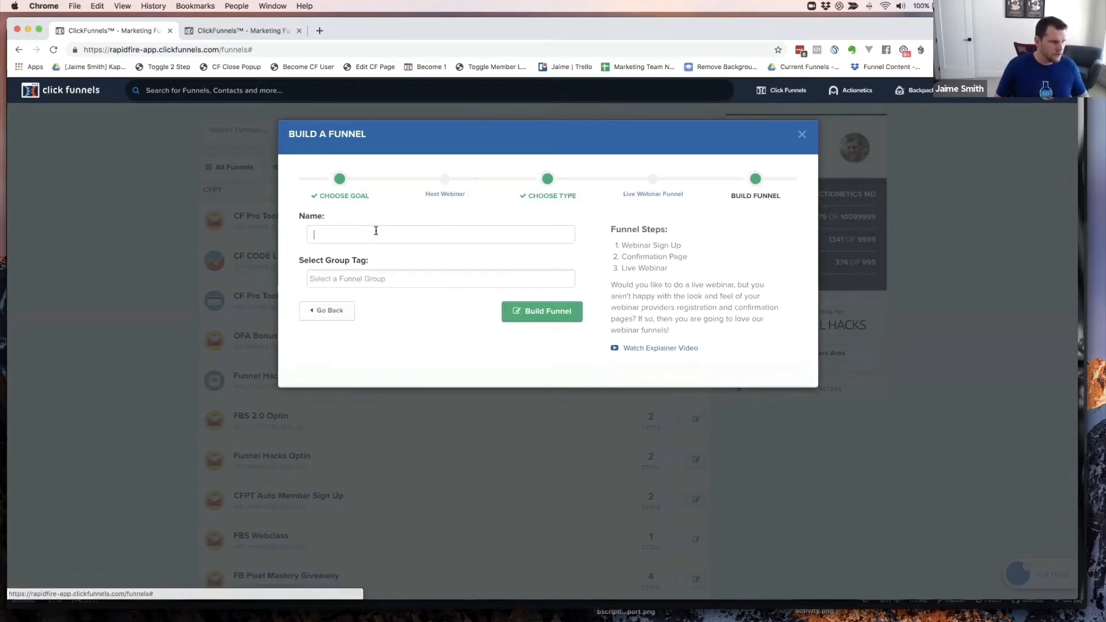
left_click(376, 235)
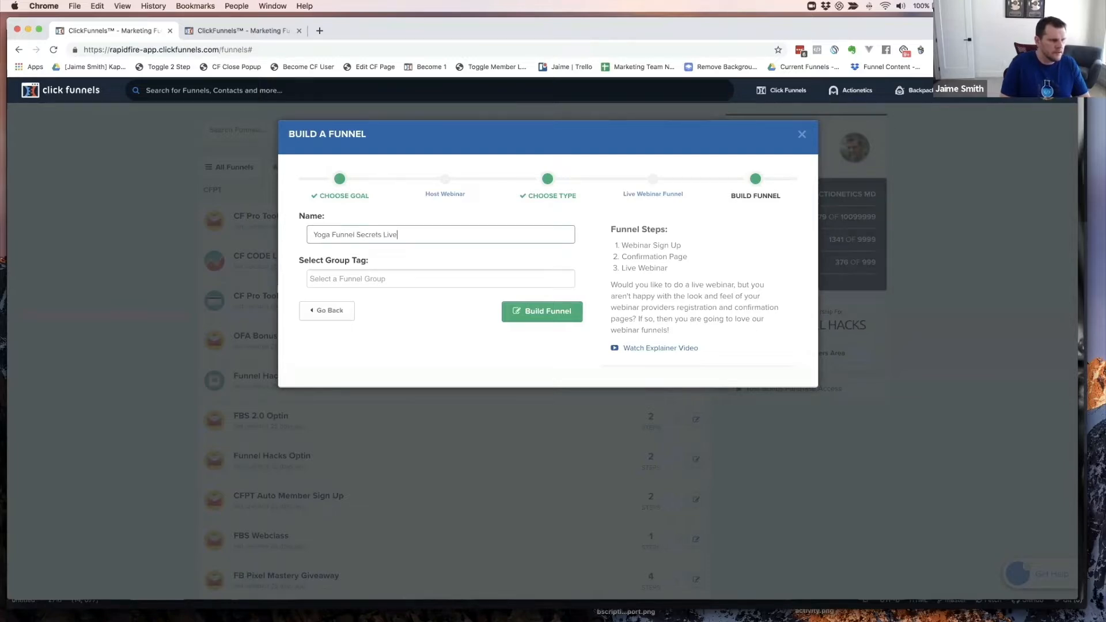
key("Tab")
type("cf")
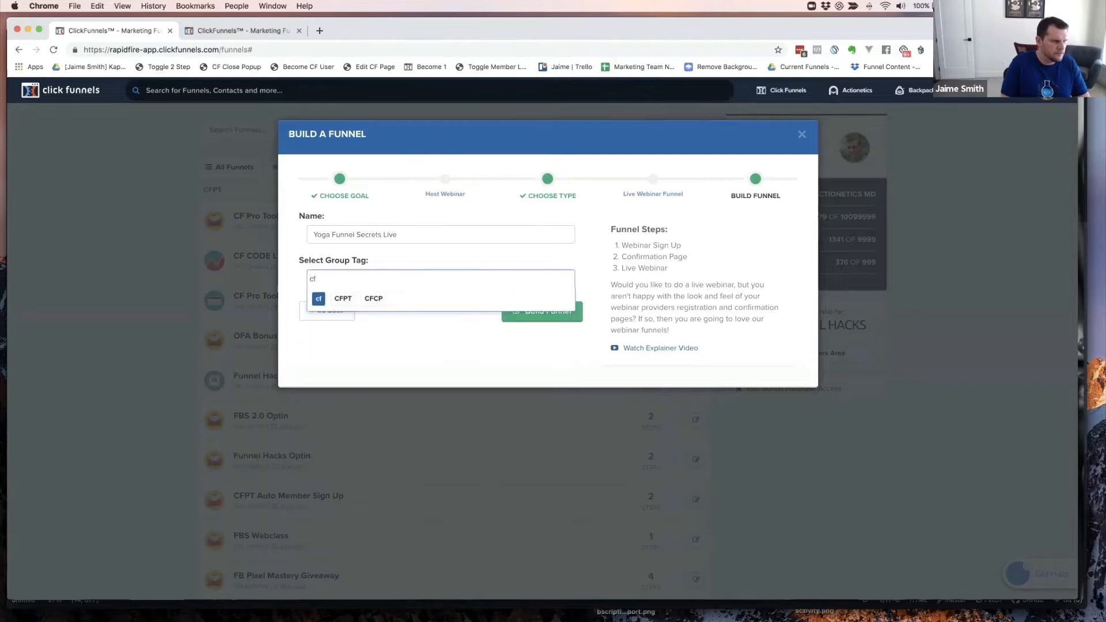
type("codelab")
key("Return")
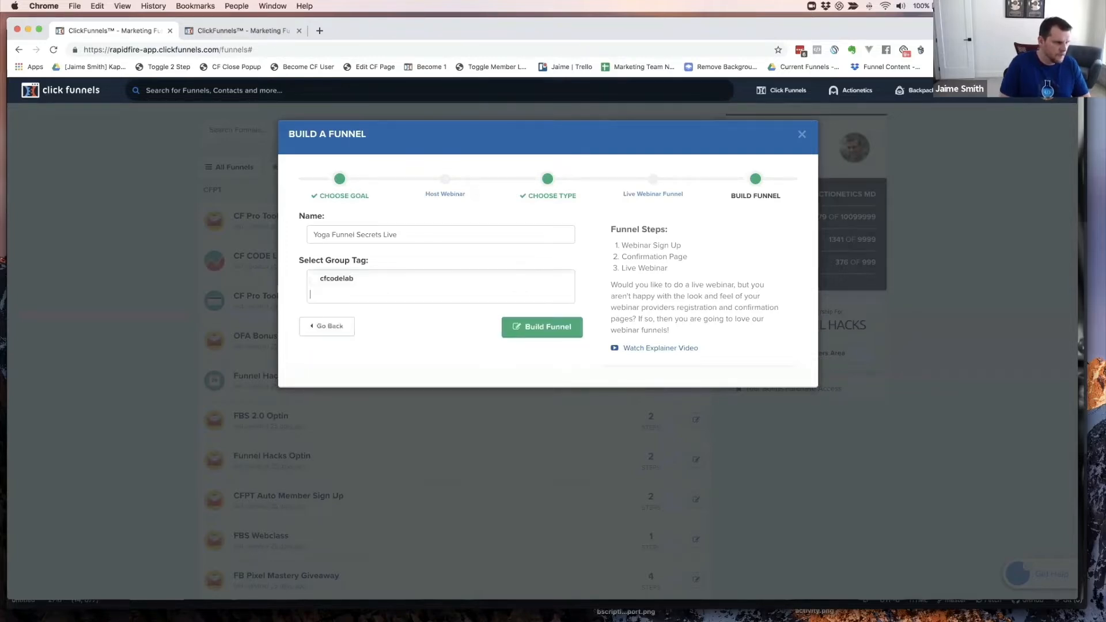
left_click(421, 352)
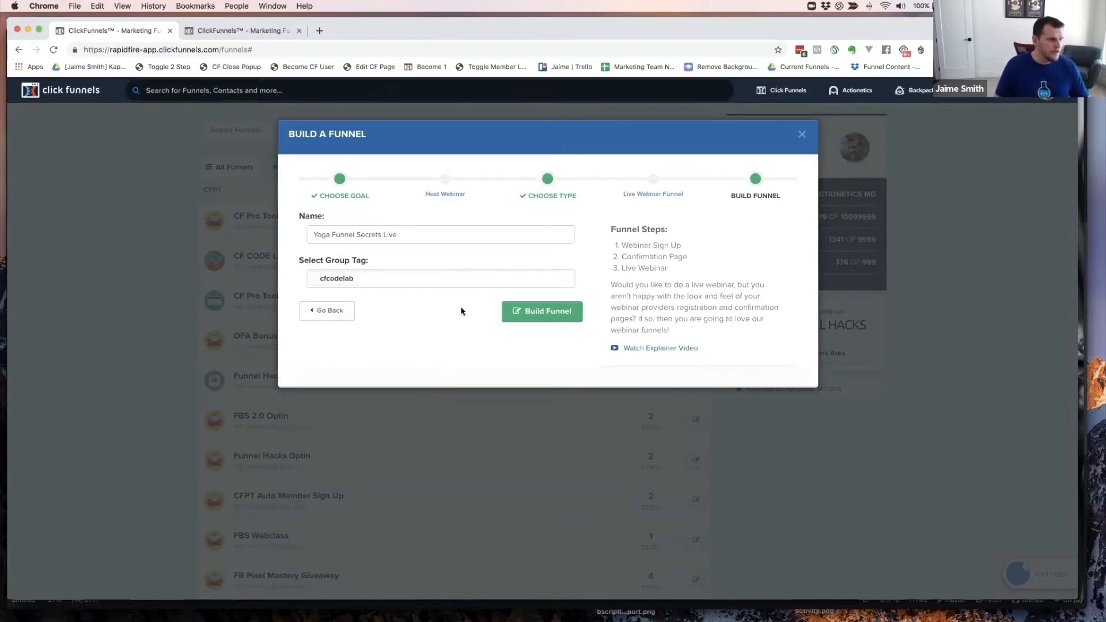
- Build the funnel, open its Webinar Registration step and browse the registration templates
left_click(531, 313)
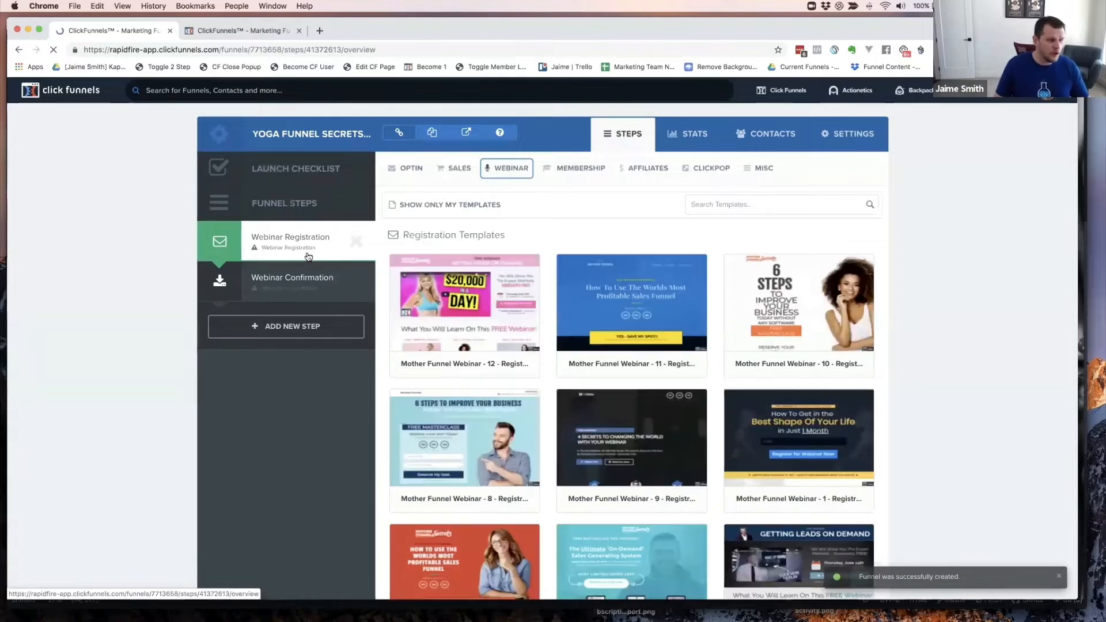
left_click(294, 279)
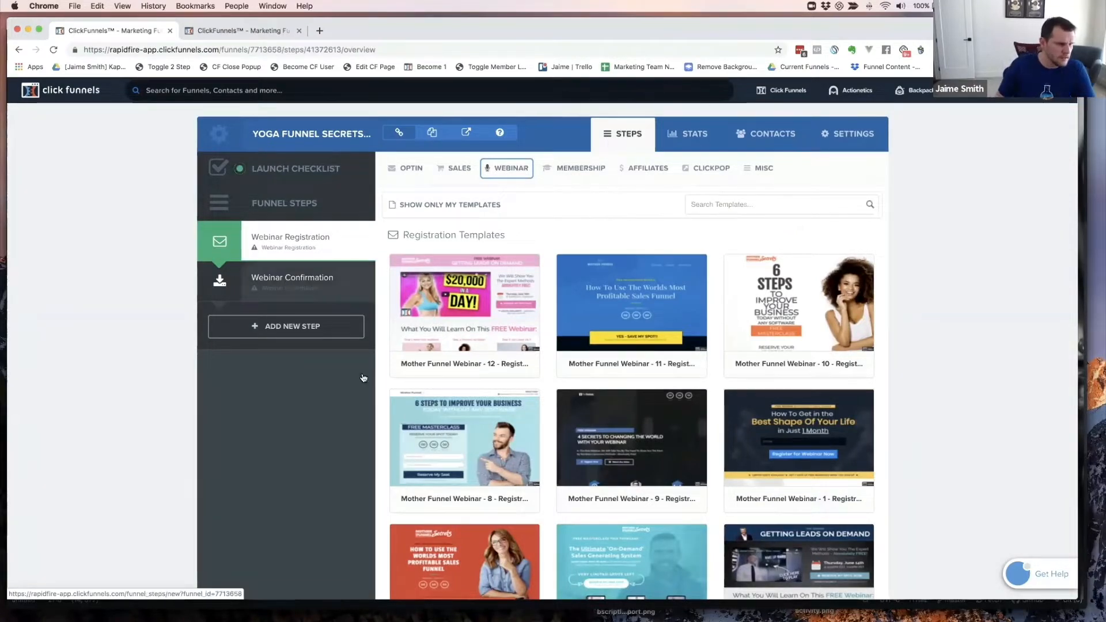
mouse_move(634, 340)
scroll(634, 340, "down", 5)
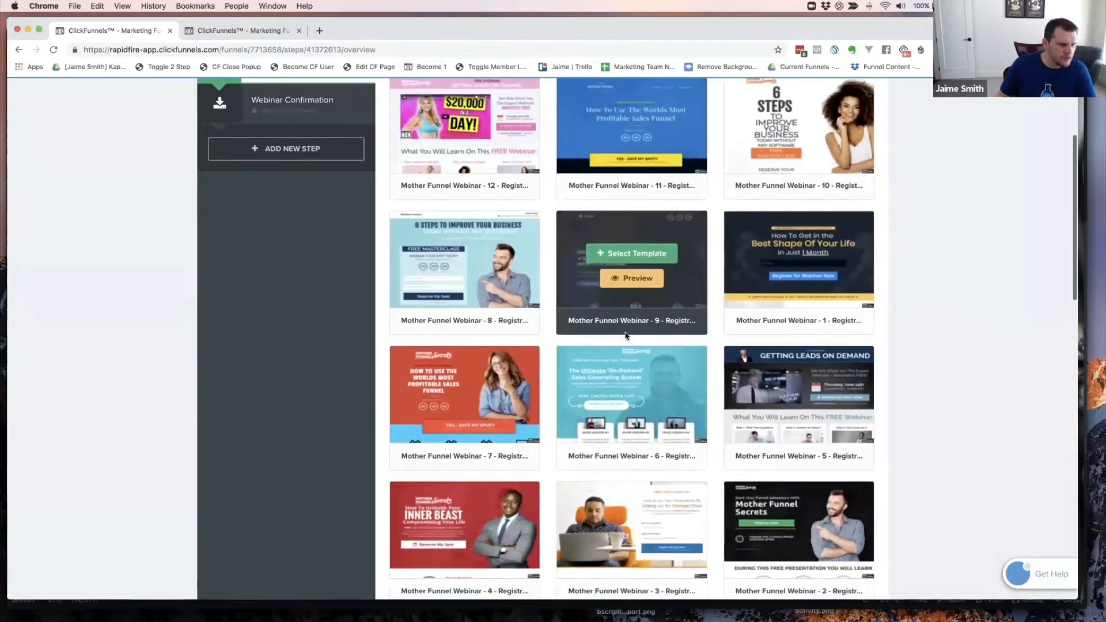
scroll(627, 337, "down", 5)
scroll(628, 337, "down", 3)
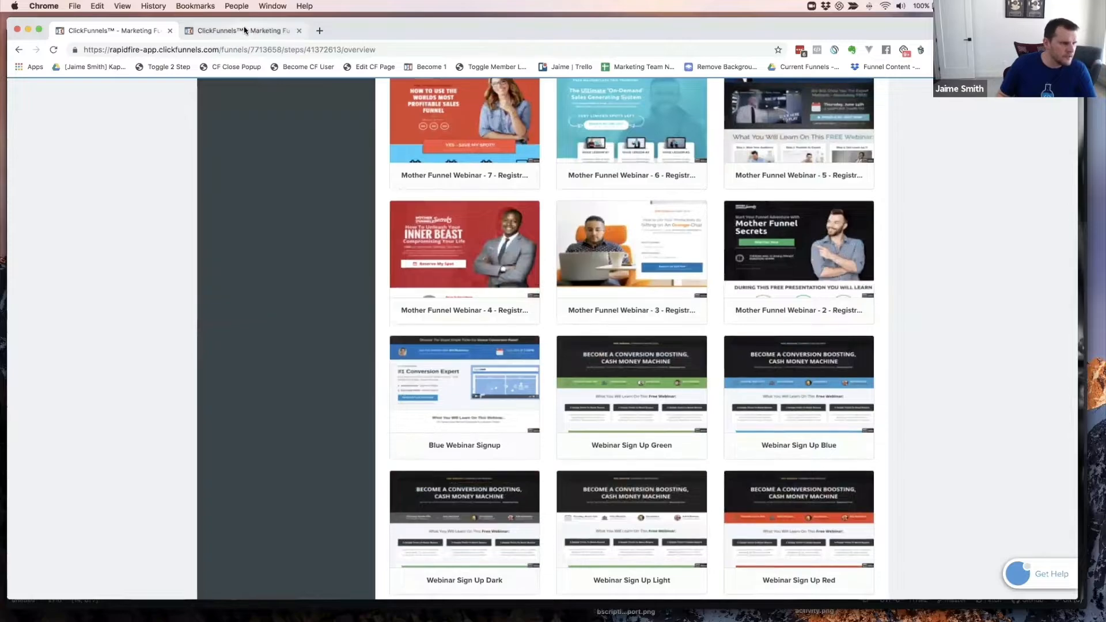
left_click(244, 30)
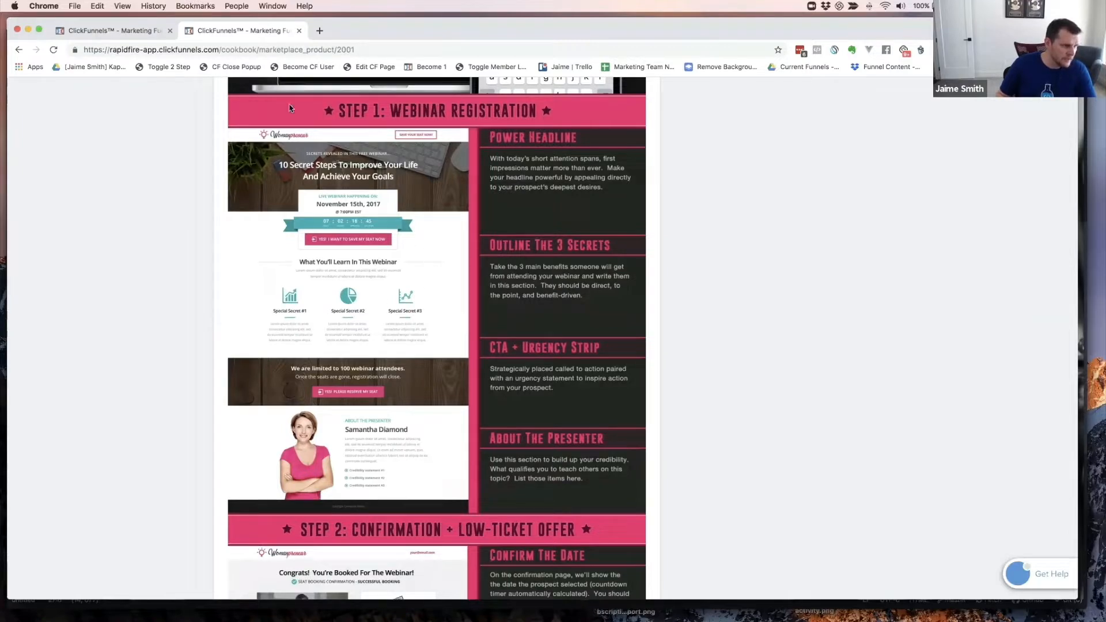
scroll(310, 163, "down", 1)
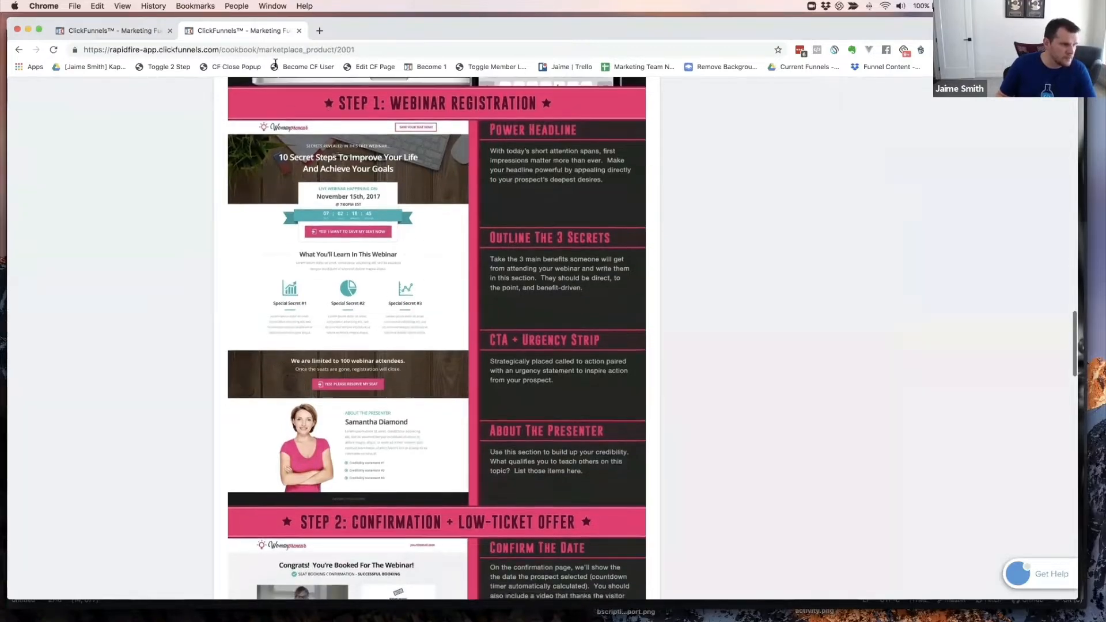
left_click(127, 32)
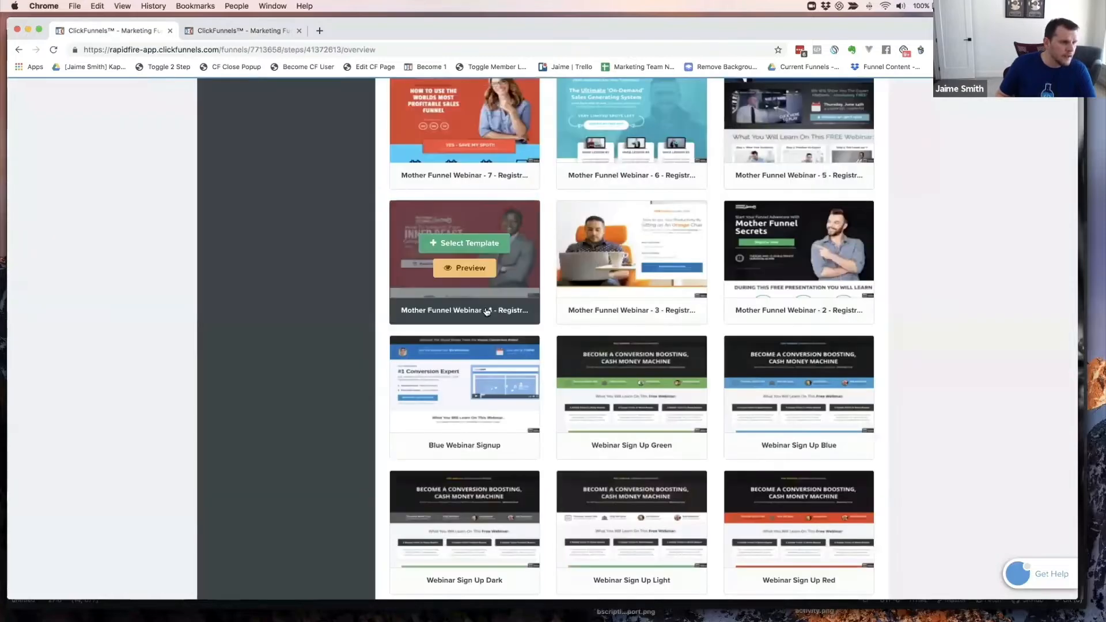
scroll(570, 272, "down", 3)
scroll(569, 272, "down", 6)
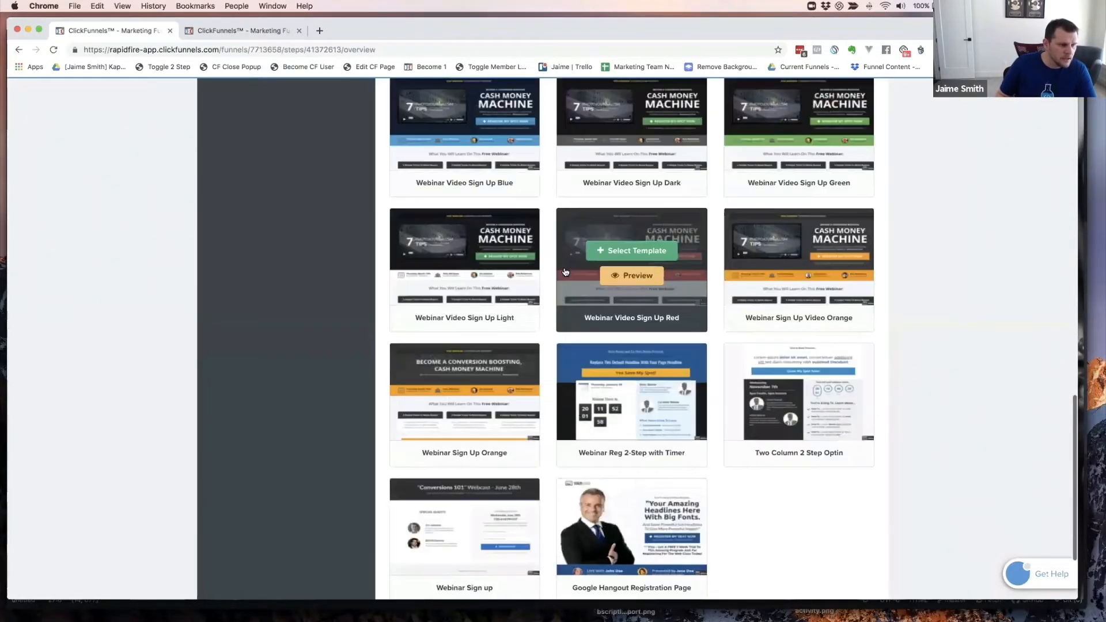
scroll(565, 272, "down", 2)
scroll(567, 275, "up", 8)
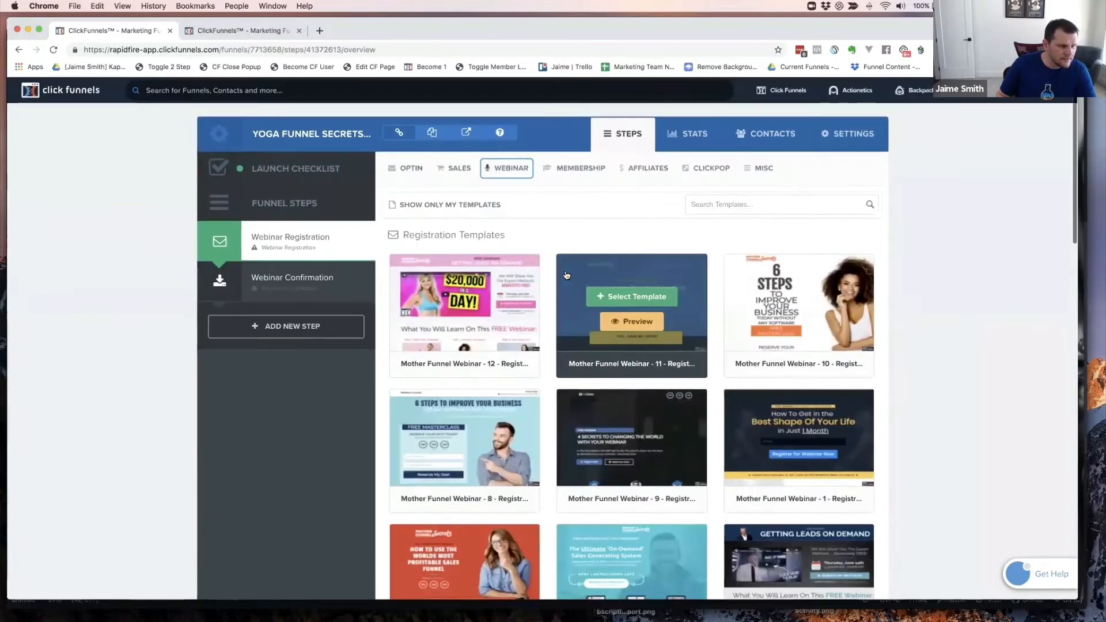
scroll(634, 305, "down", 2)
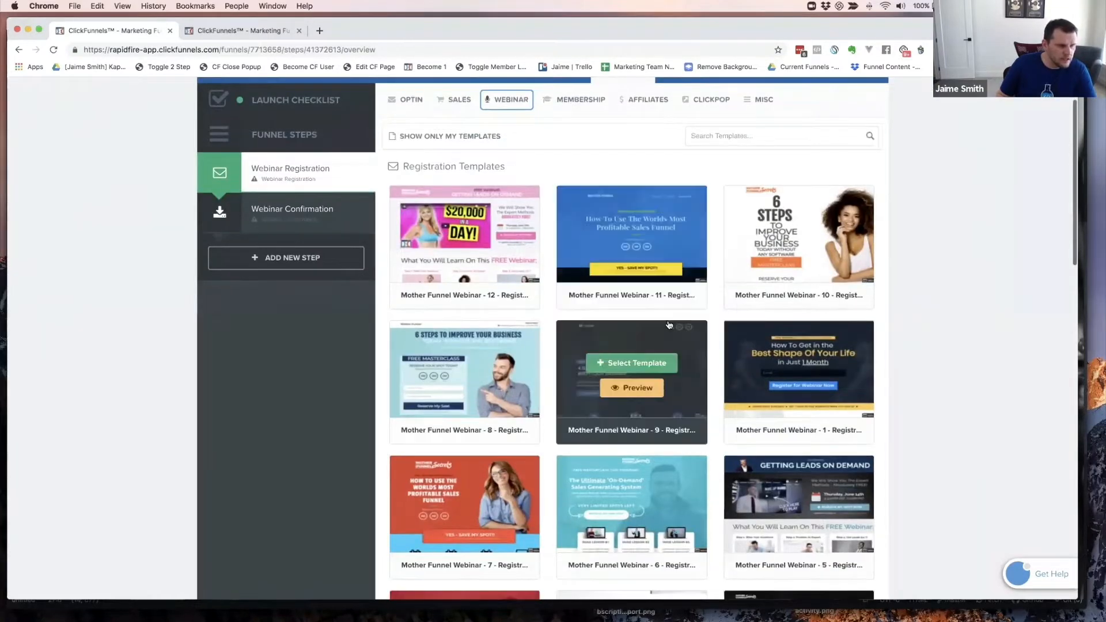
scroll(663, 334, "down", 2)
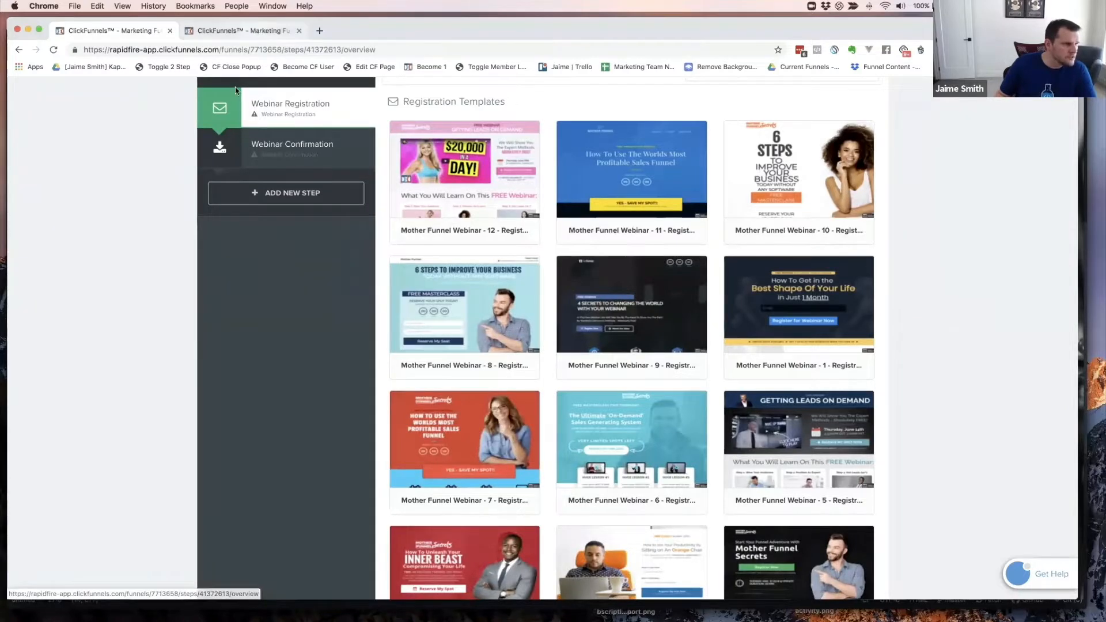
left_click(241, 31)
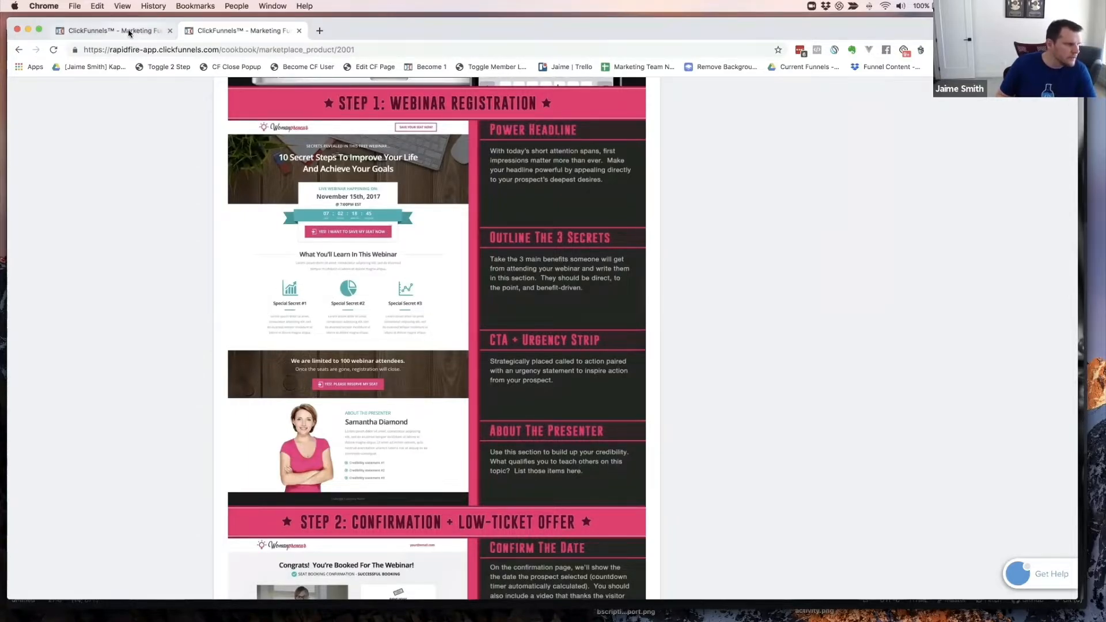
key("ctrl+shift+Tab")
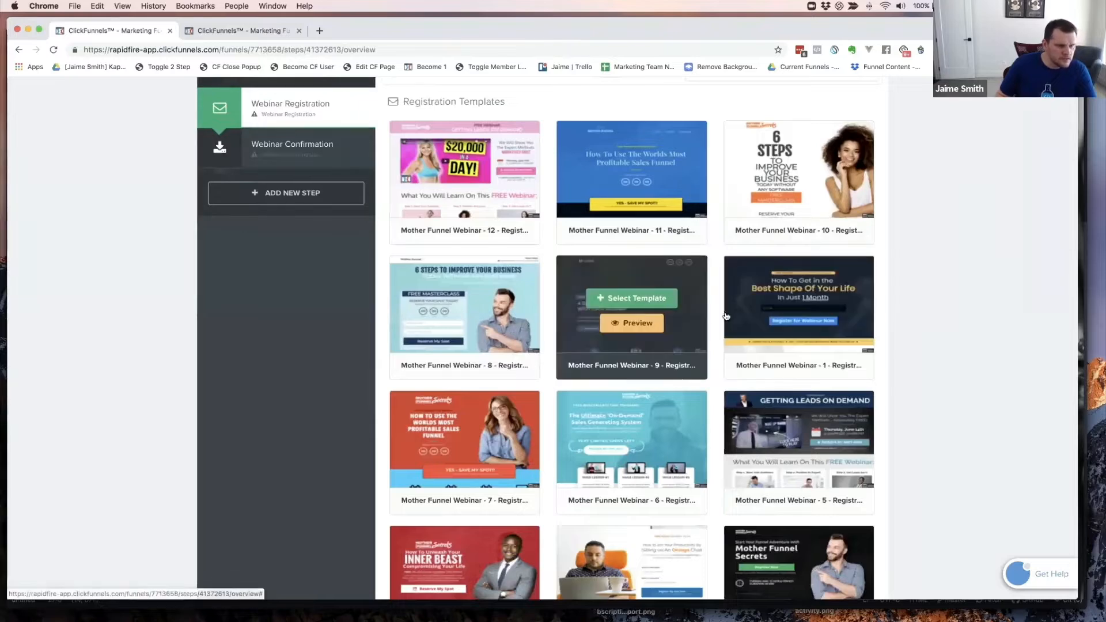
mouse_move(797, 330)
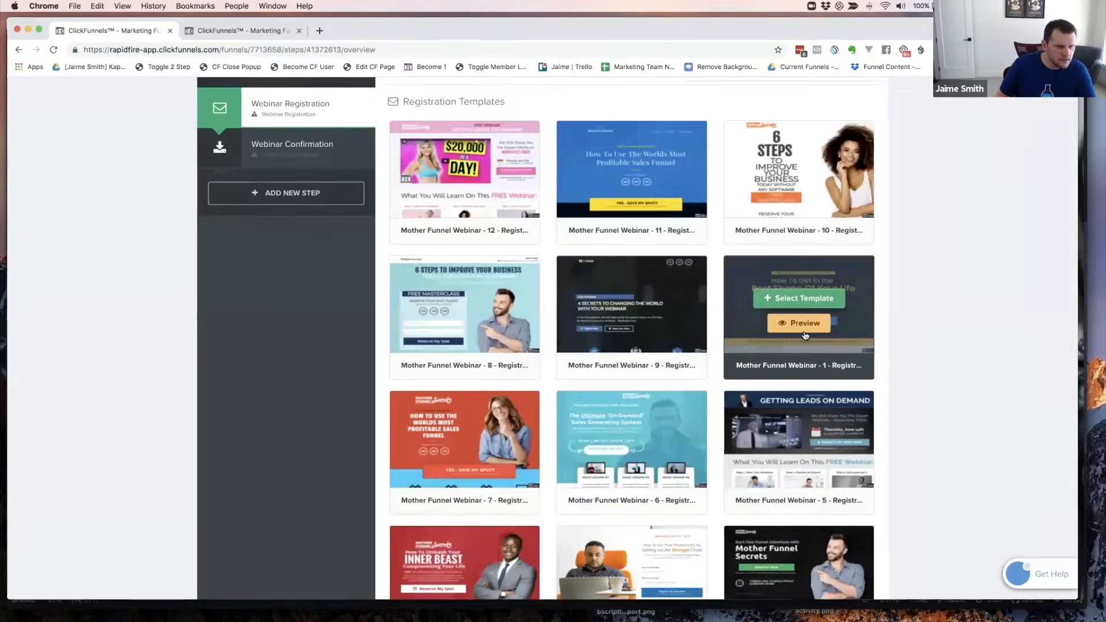
scroll(789, 322, "down", 2)
mouse_move(795, 287)
scroll(797, 288, "up", 1)
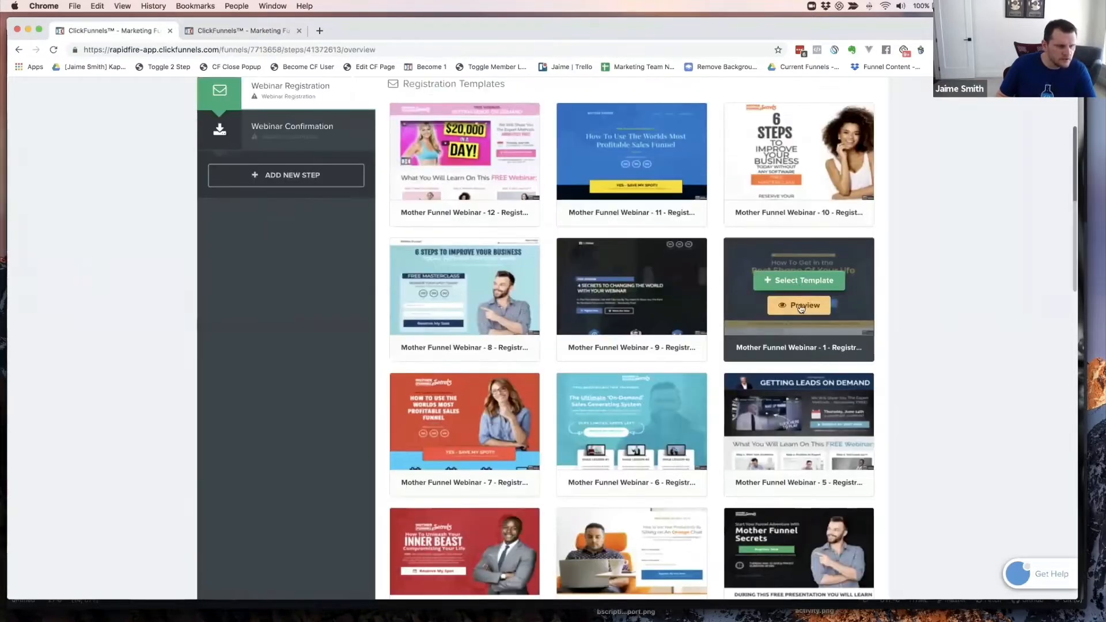
- Preview the fitness Mother Funnel Webinar - 1 registration template and scroll through it
left_click(798, 305)
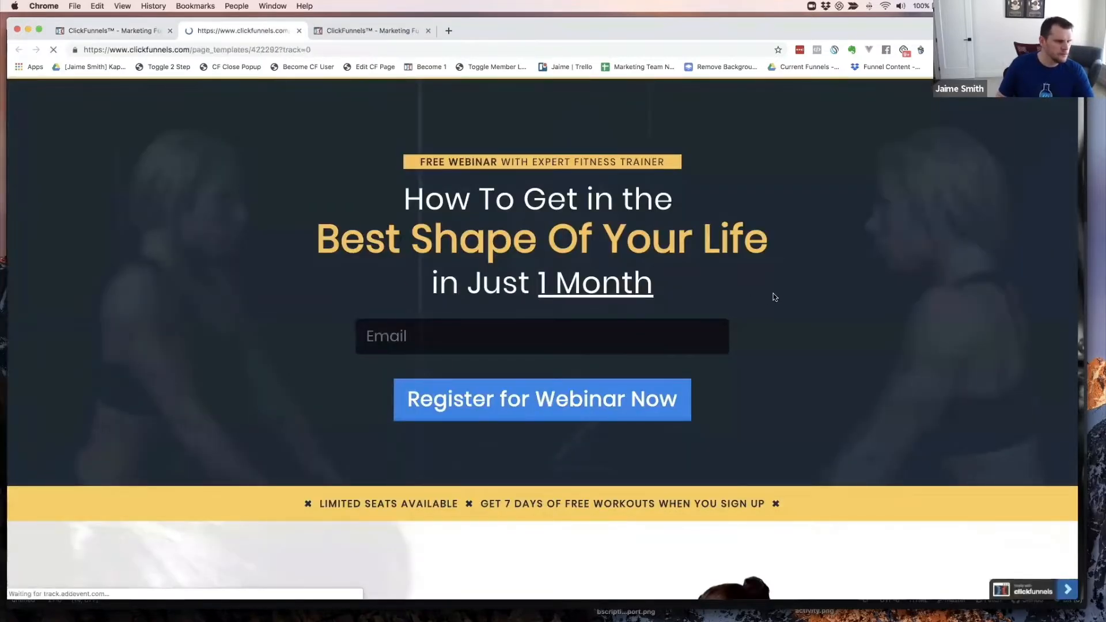
scroll(805, 291, "down", 3)
scroll(805, 291, "down", 12)
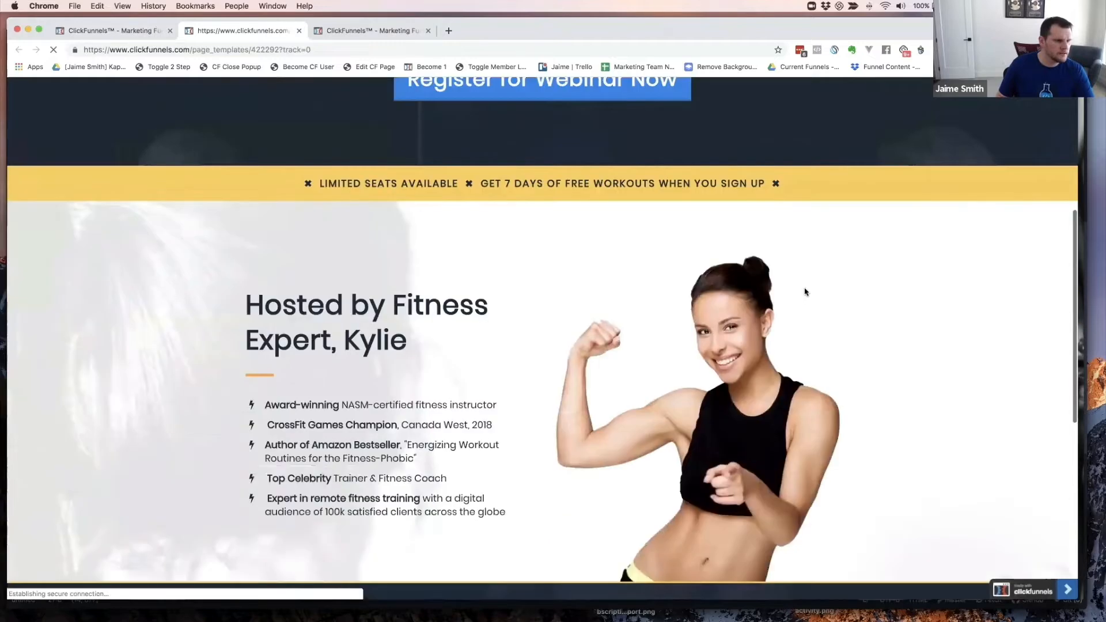
scroll(805, 292, "down", 3)
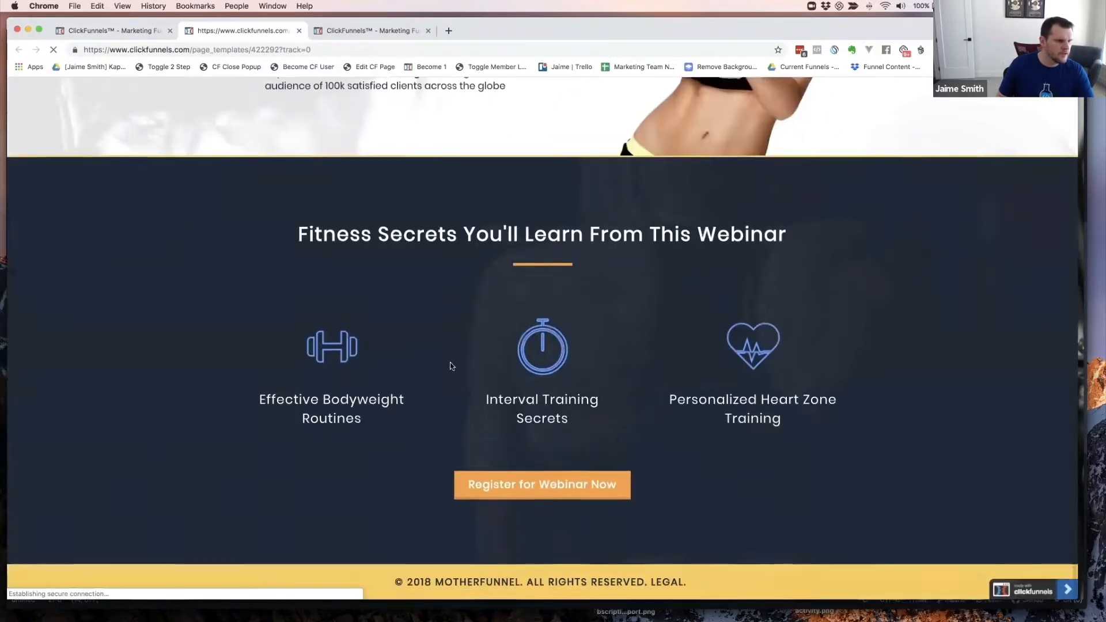
scroll(499, 345, "up", 15)
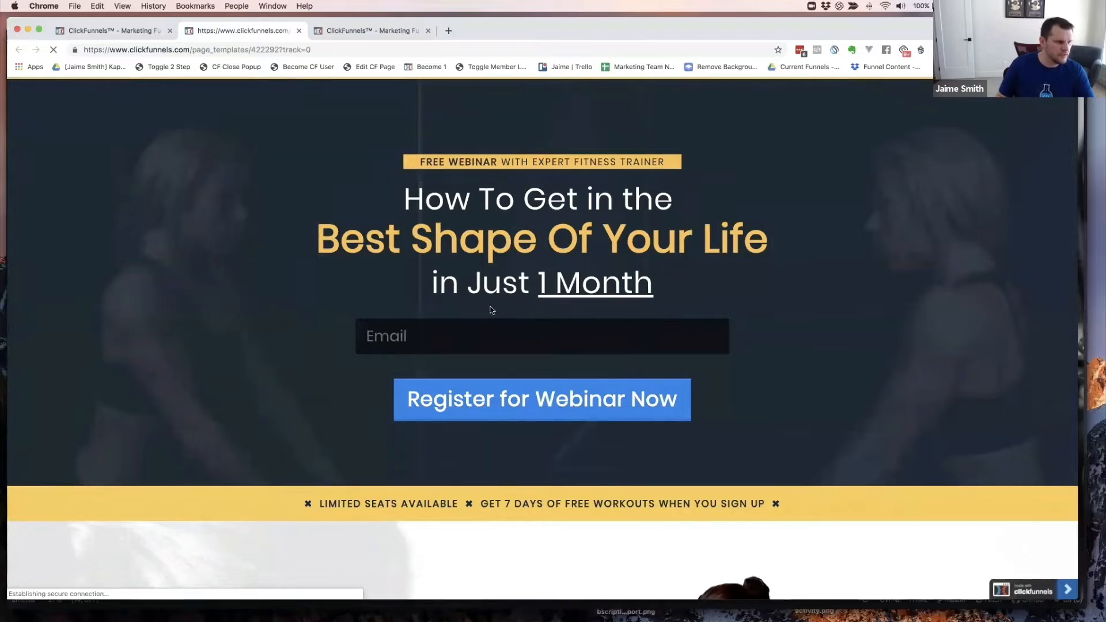
- Try the preview's Email field, dismiss autofill, and return to the registration template list
left_click(423, 335)
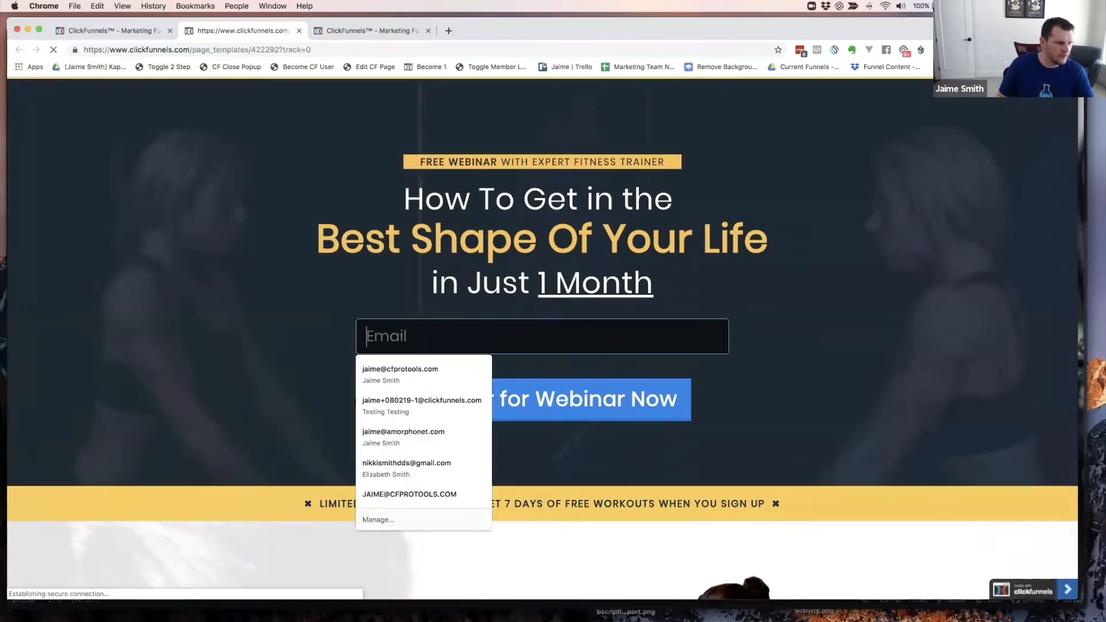
left_click(329, 343)
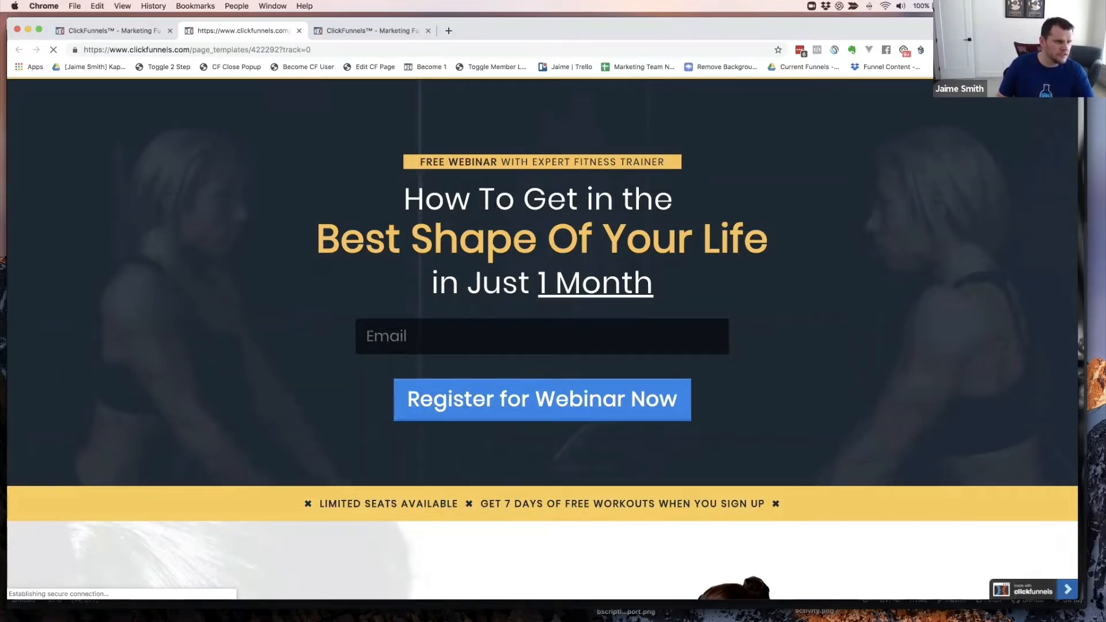
left_click(131, 34)
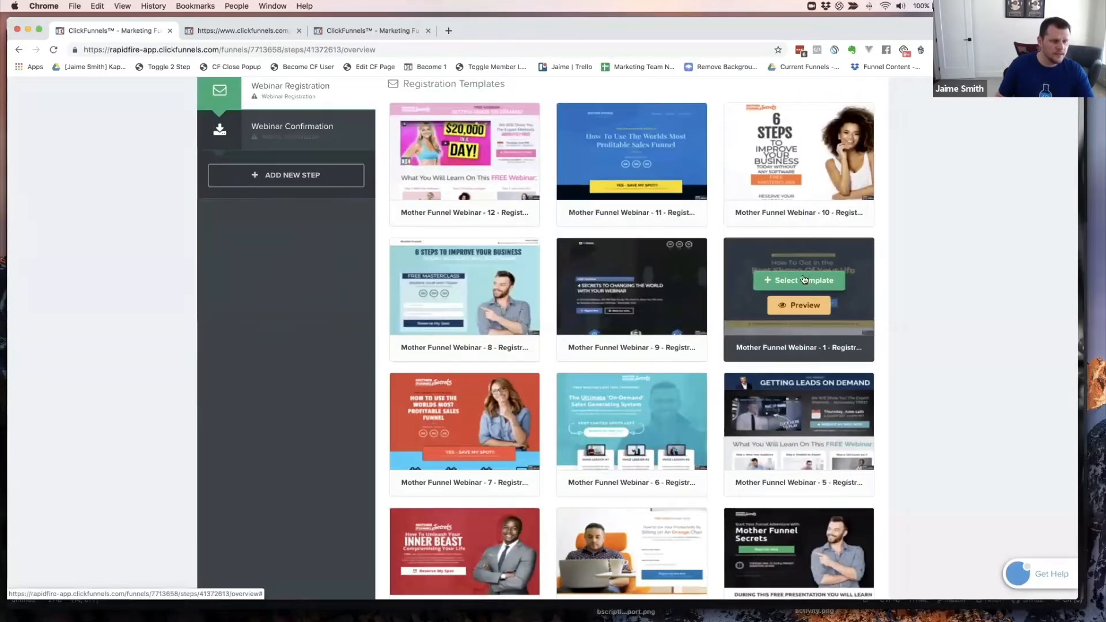
- Select the fitness webinar template for the registration step and view the cookbook's Step 1 layout
left_click(804, 280)
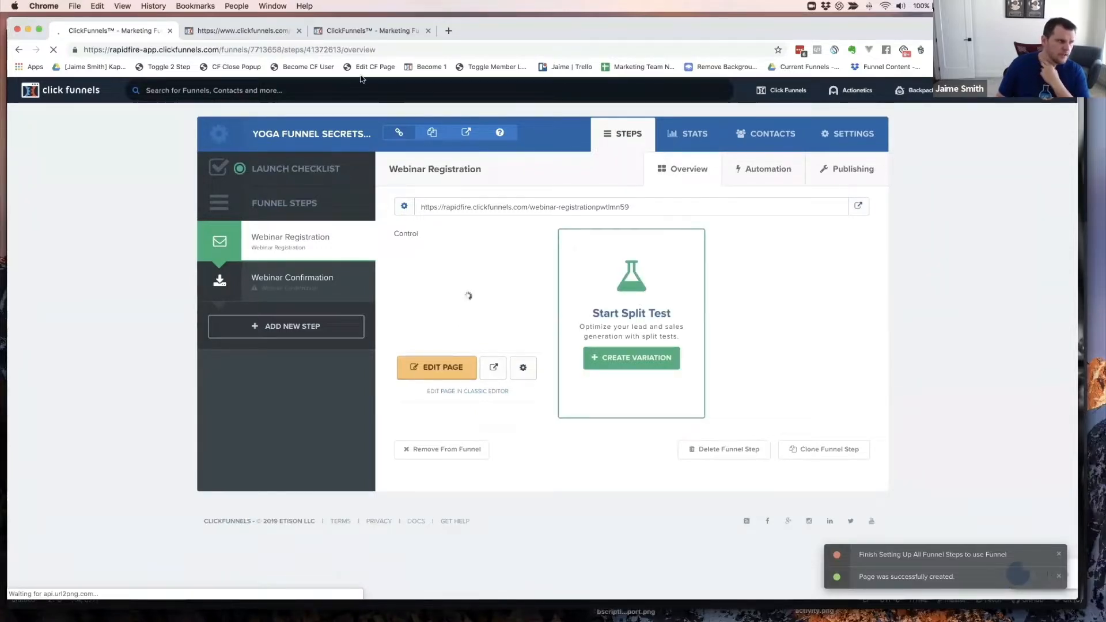
left_click(355, 33)
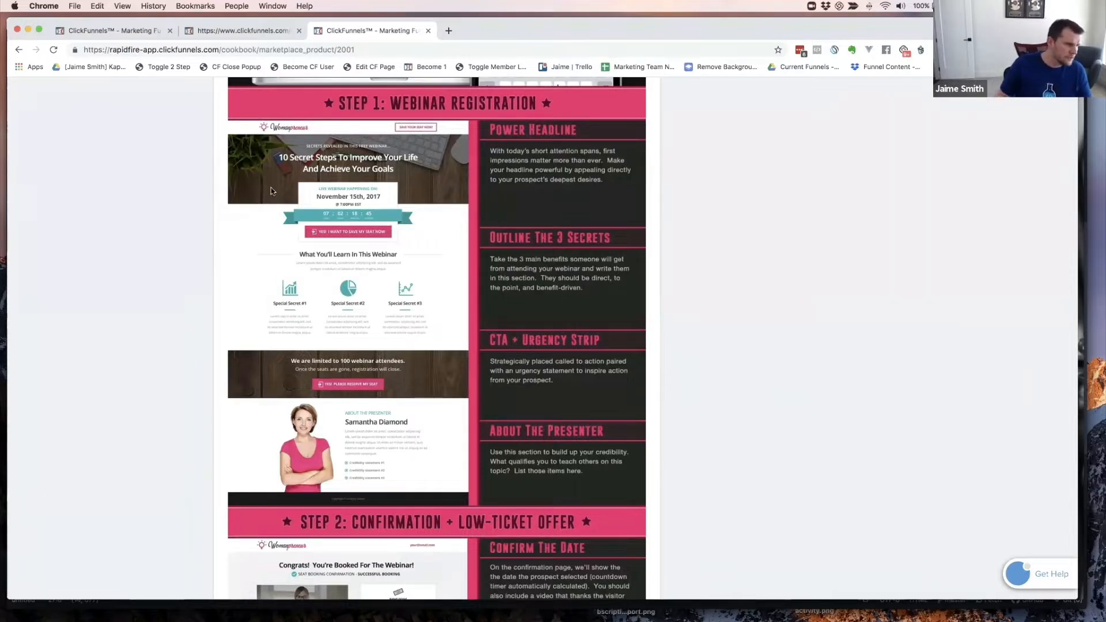
- Close the template preview and open the 'Best Shape Of Your Life' control page for editing
scroll(271, 188, "down", 1)
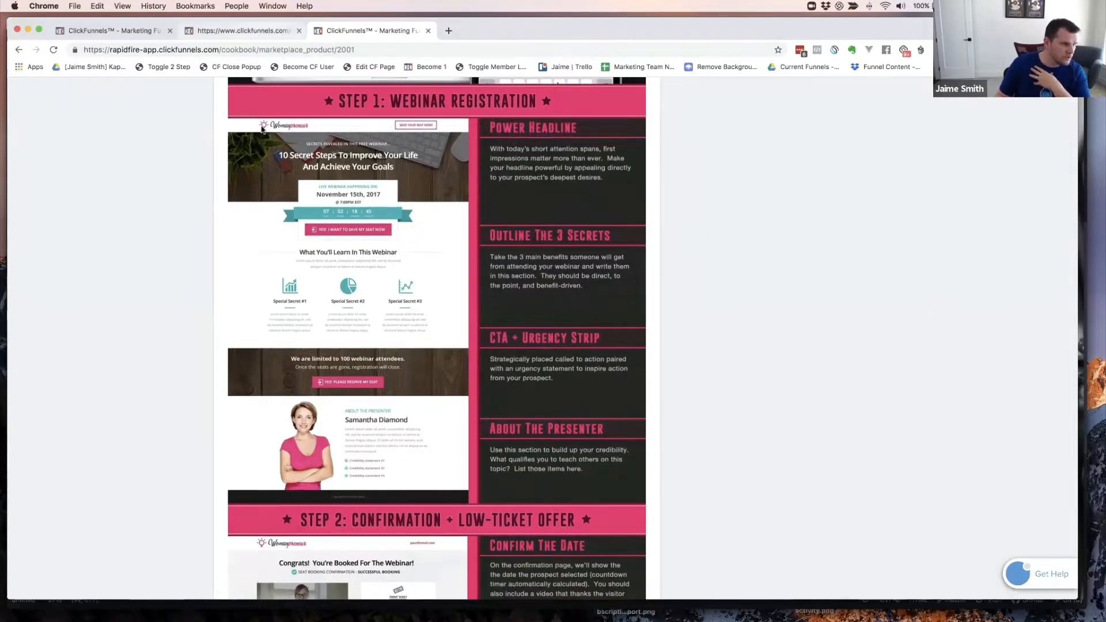
left_click(247, 30)
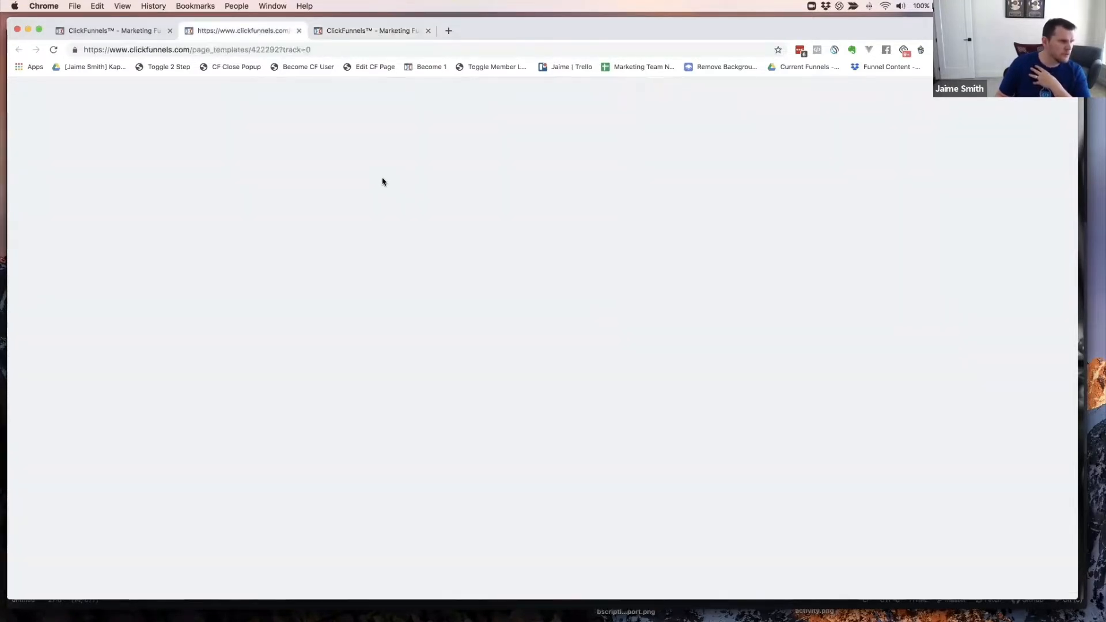
left_click(360, 31)
left_click(234, 30)
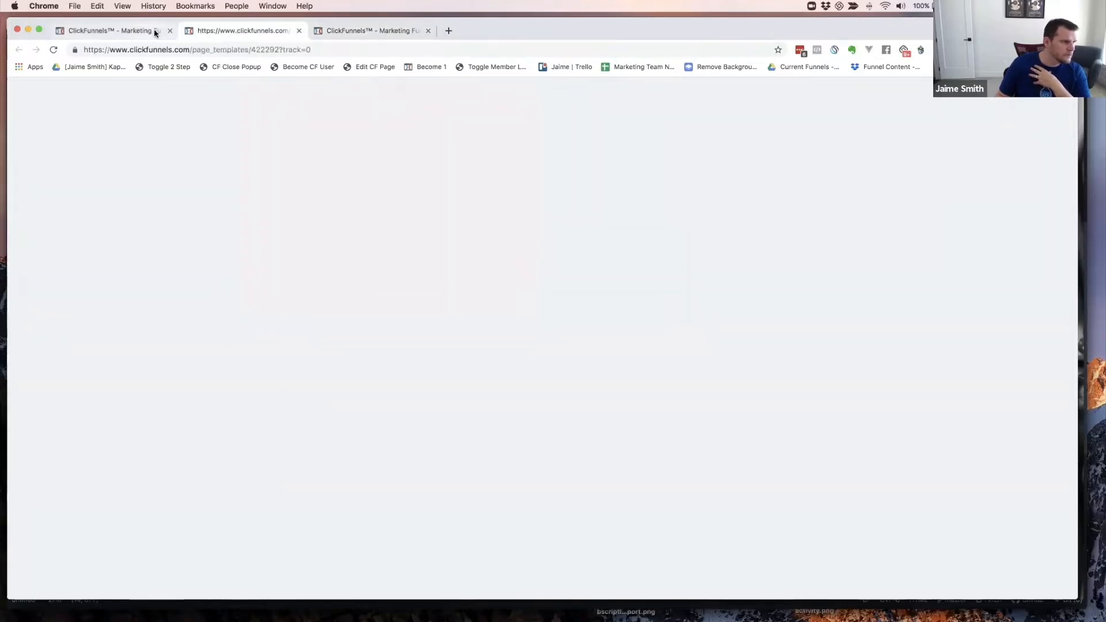
left_click(154, 29)
left_click(229, 32)
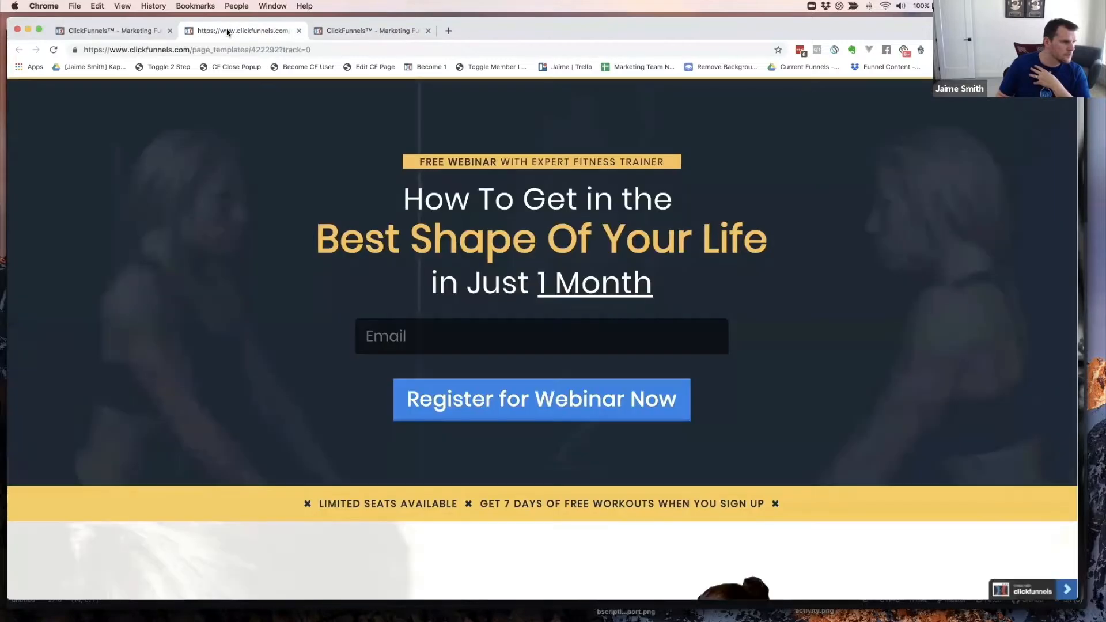
key("super+w")
left_click(133, 31)
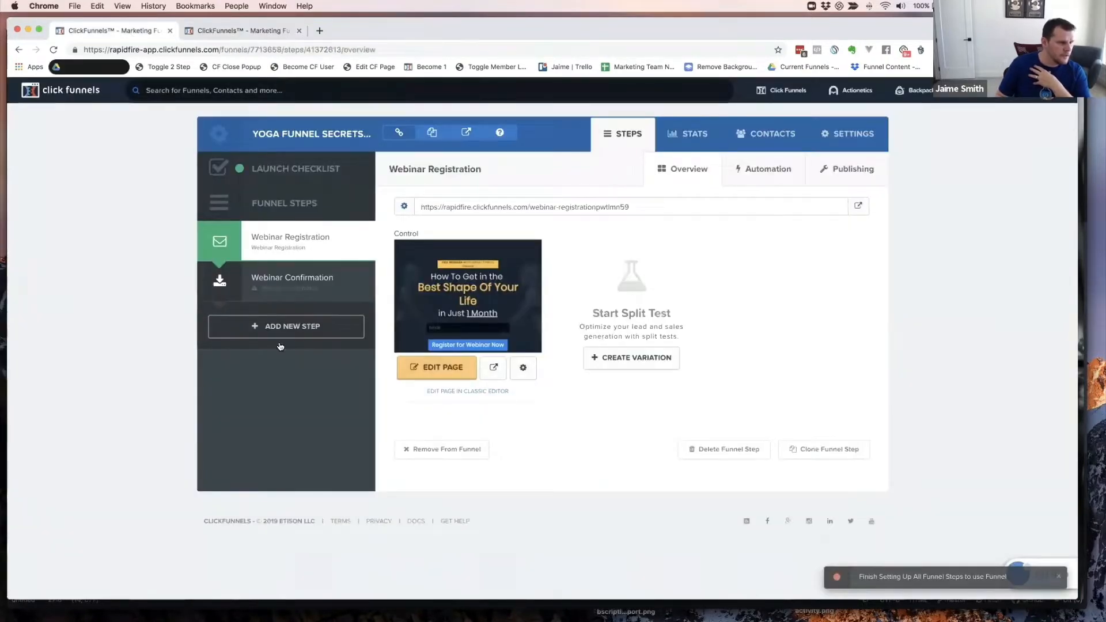
left_click(449, 369)
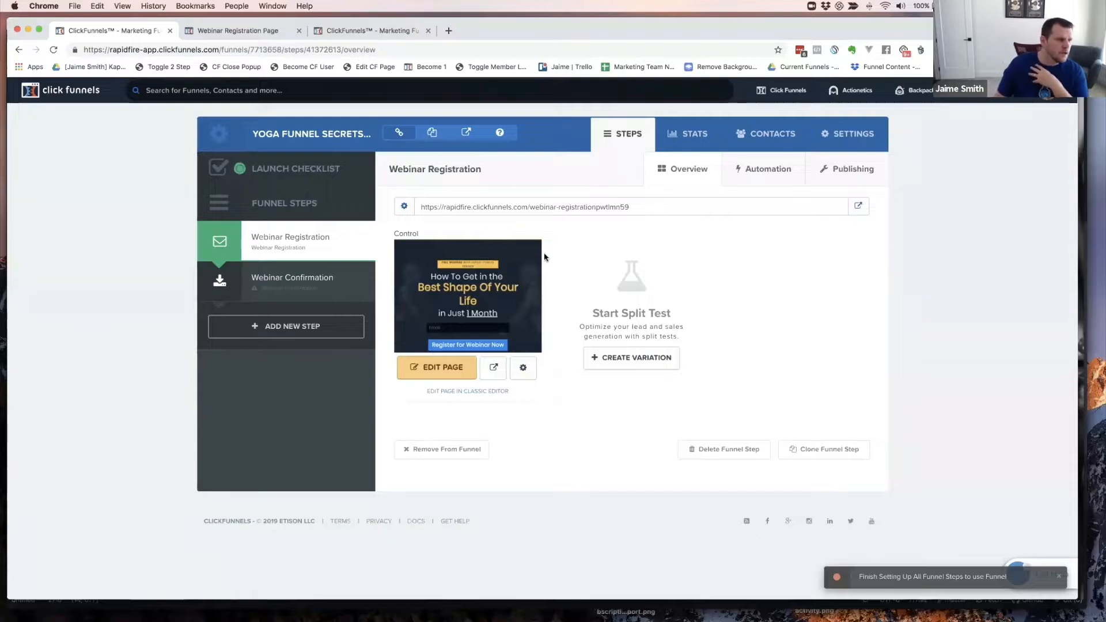
- Scroll through the fitness registration page in the editor, from banner to fitness-expert host section
left_click(247, 30)
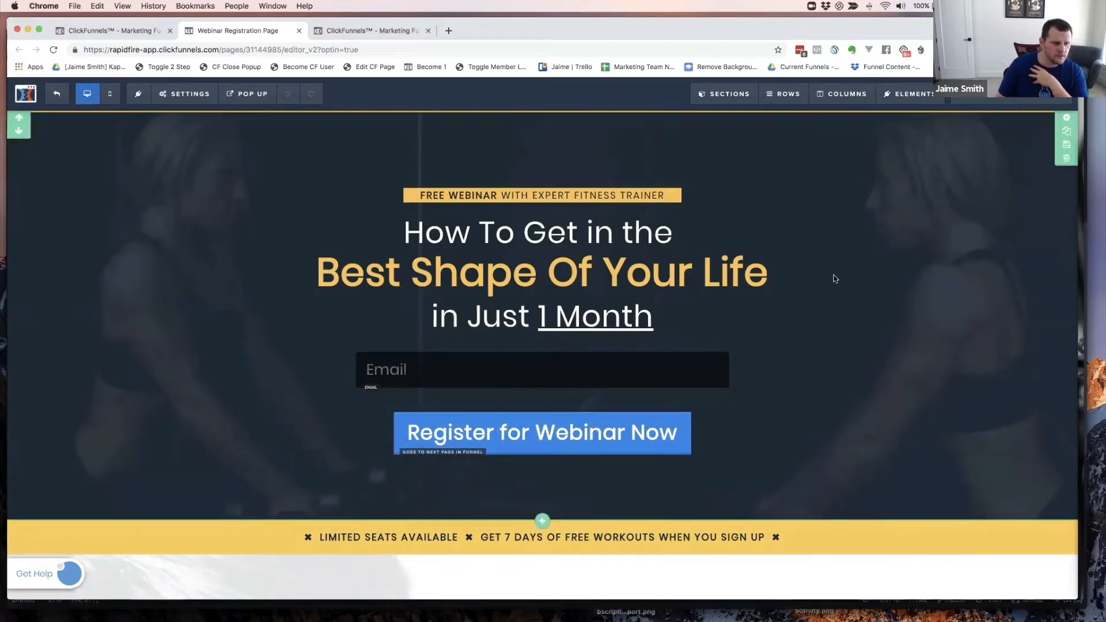
scroll(871, 267, "down", 3)
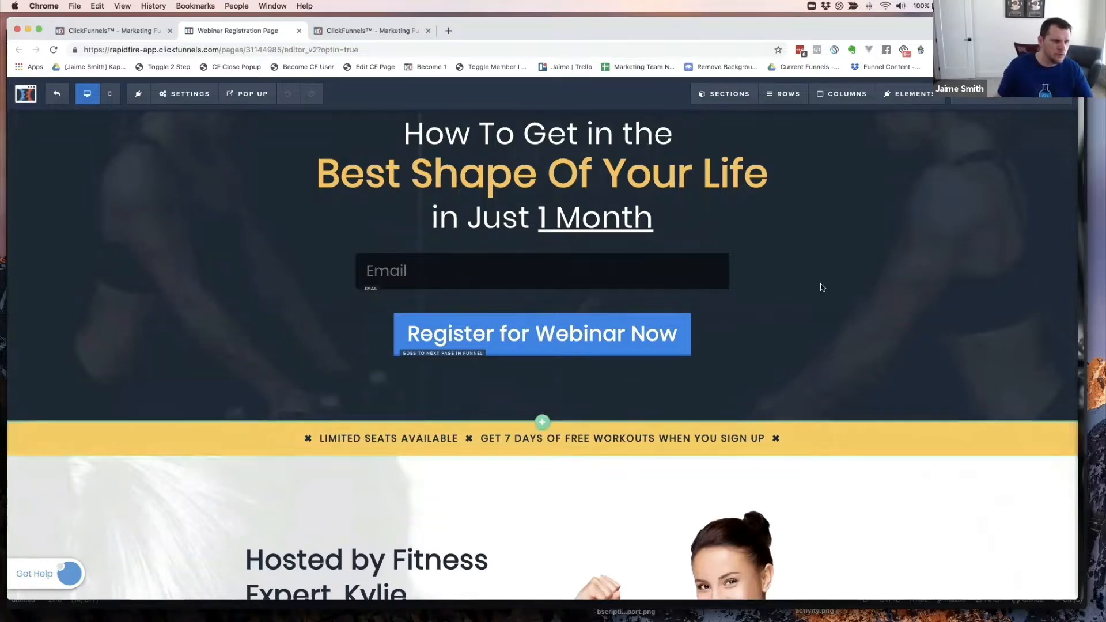
scroll(786, 265, "up", 3)
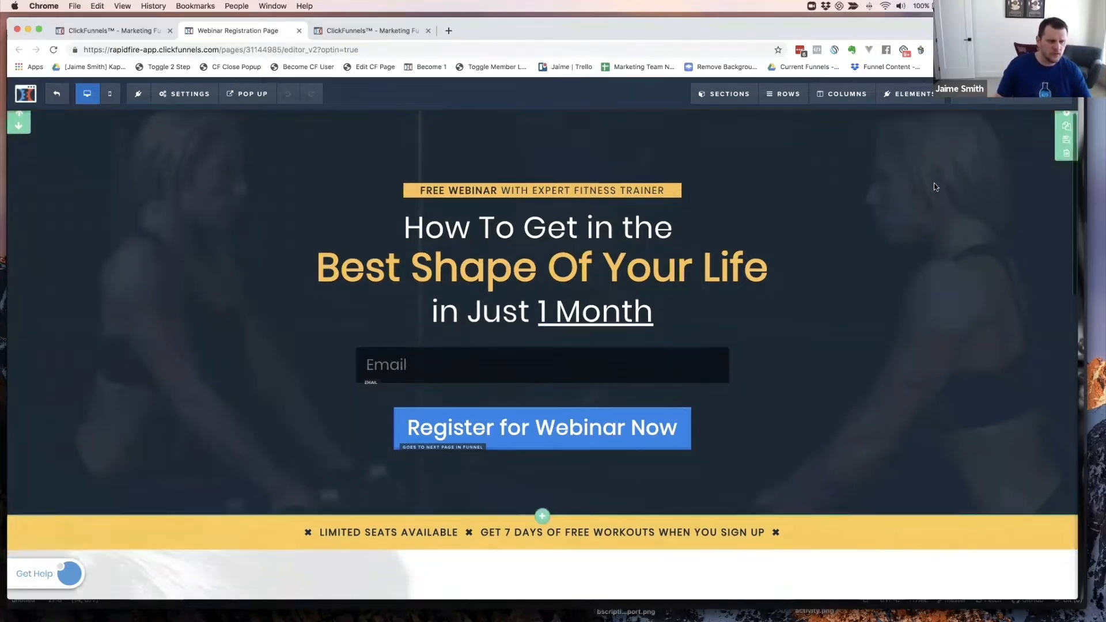
scroll(935, 183, "down", 3)
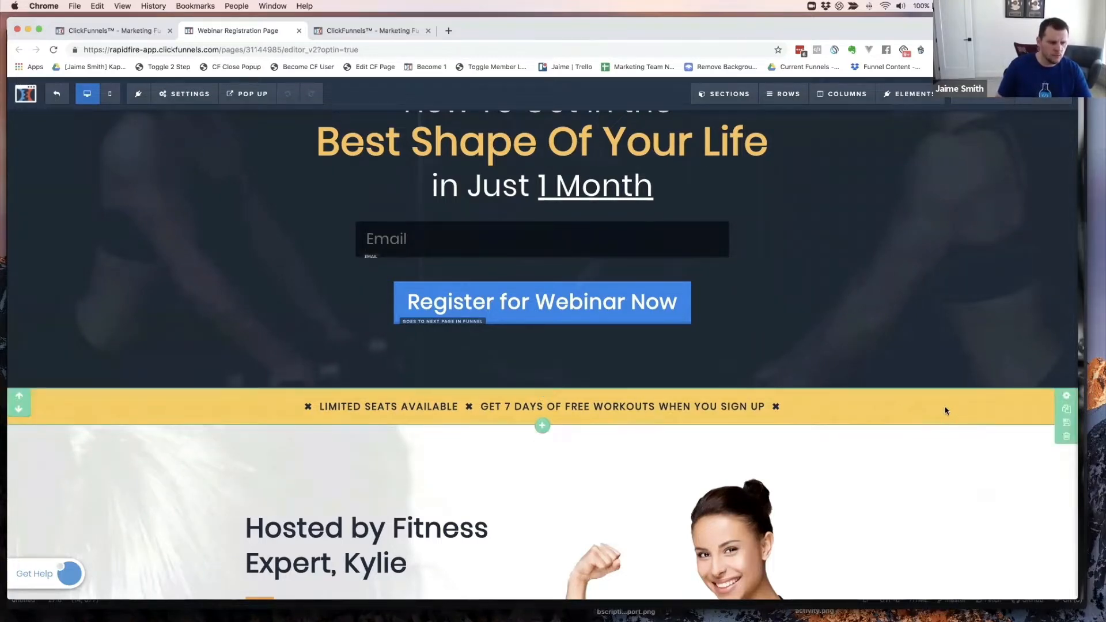
scroll(947, 409, "down", 2)
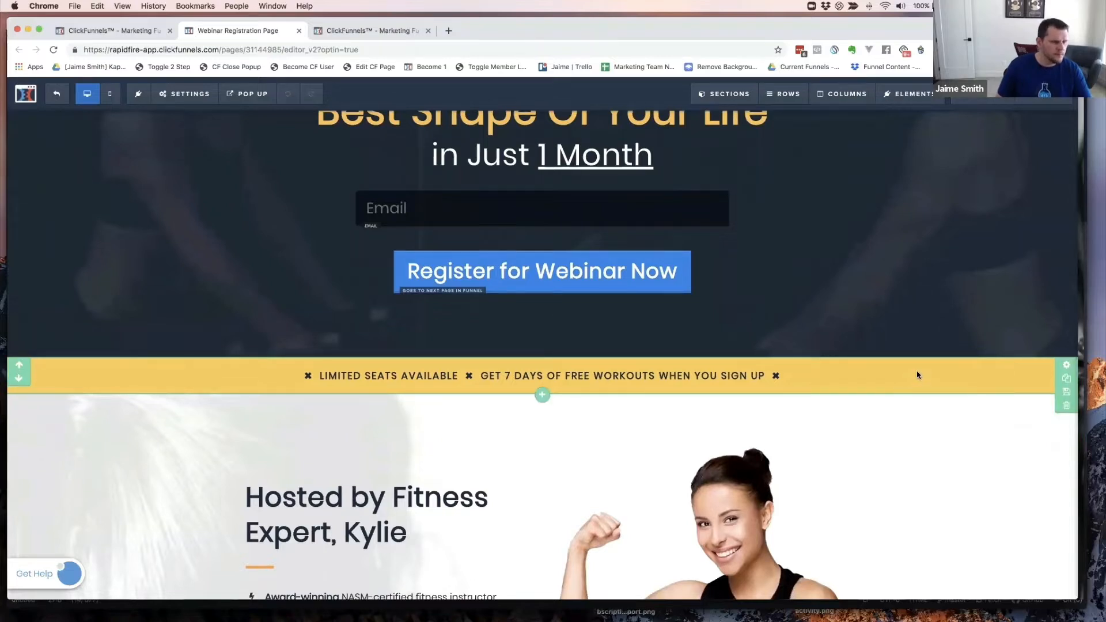
scroll(928, 373, "down", 1)
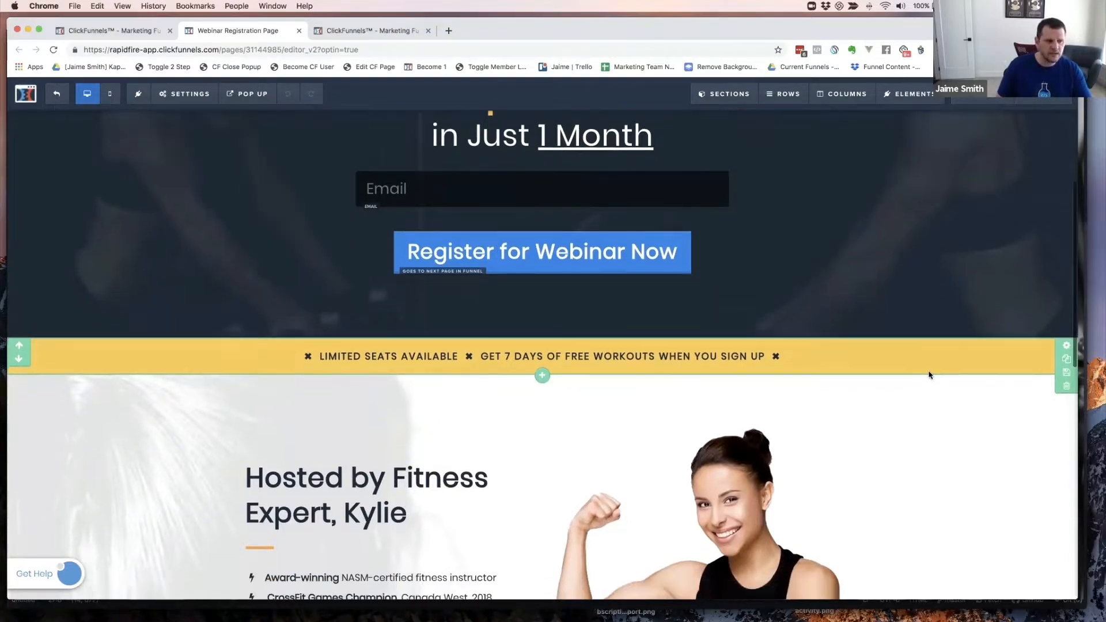
scroll(887, 389, "down", 2)
scroll(846, 375, "down", 1)
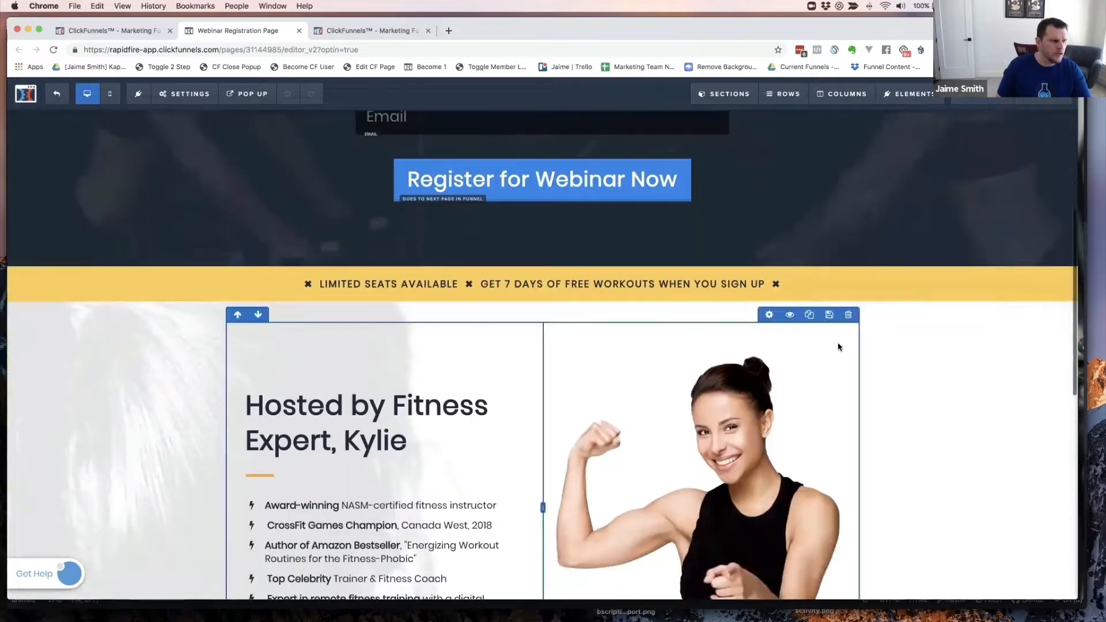
scroll(1051, 317, "down", 3)
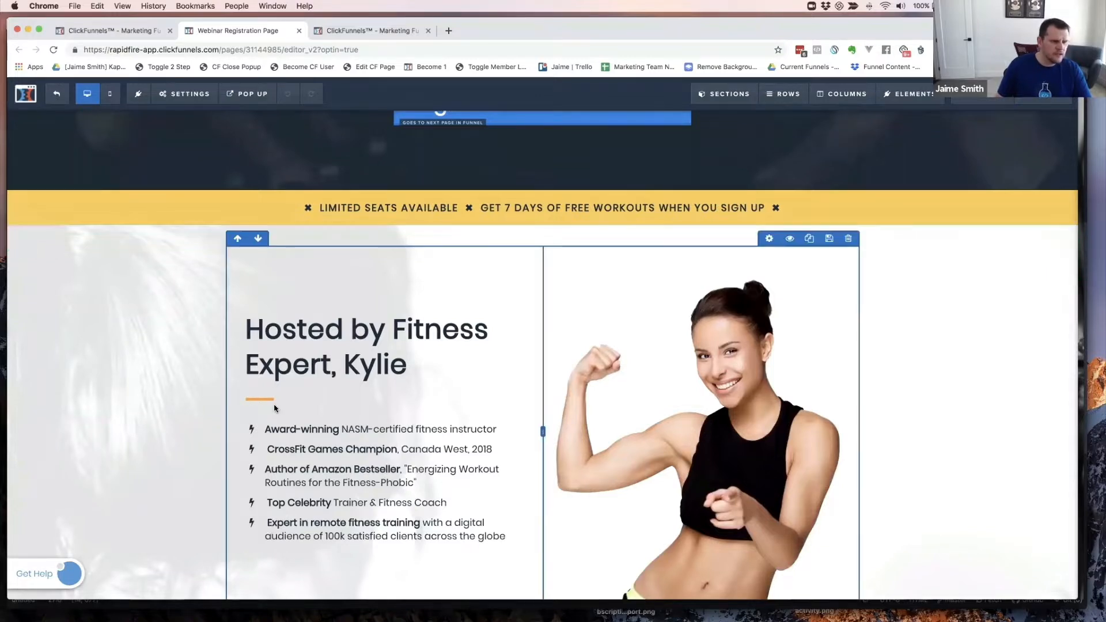
scroll(276, 407, "down", 1)
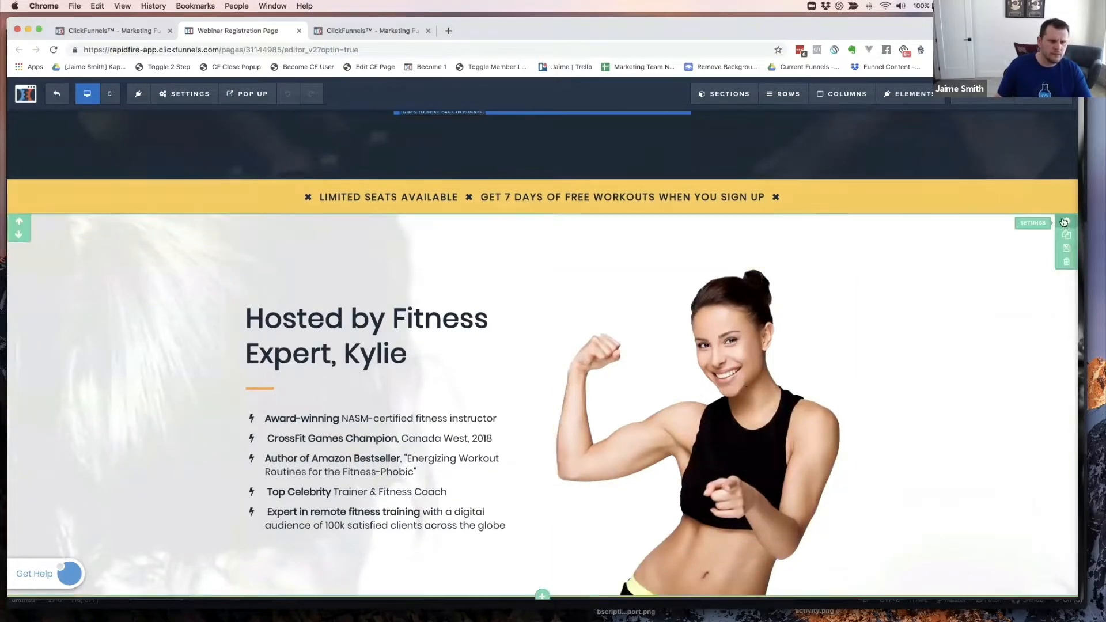
scroll(947, 316, "down", 5)
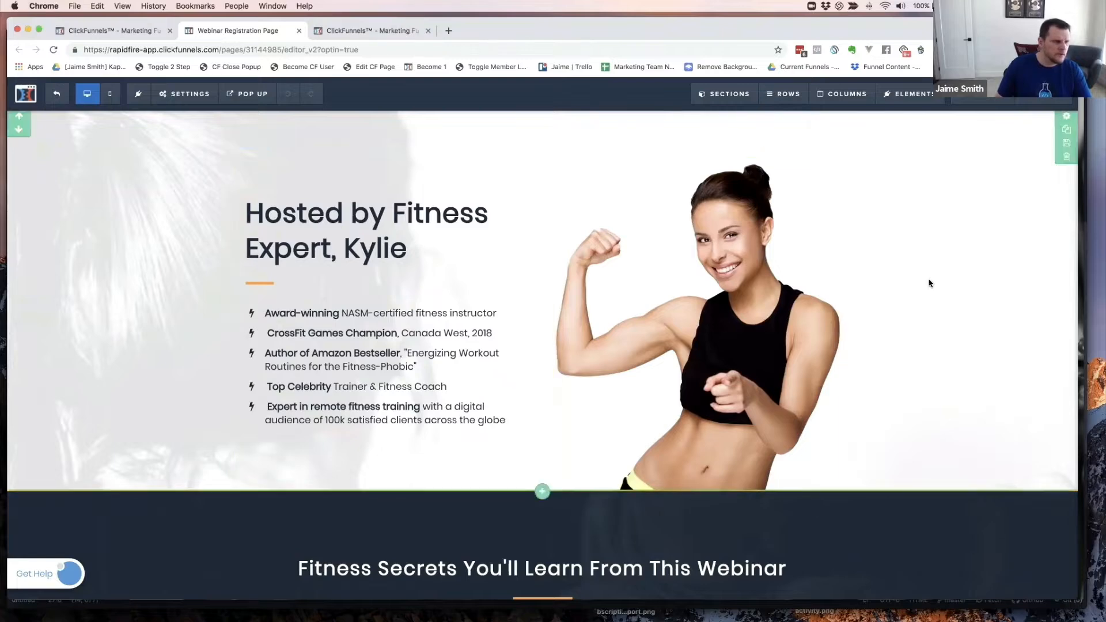
scroll(929, 283, "down", 2)
scroll(929, 283, "down", 5)
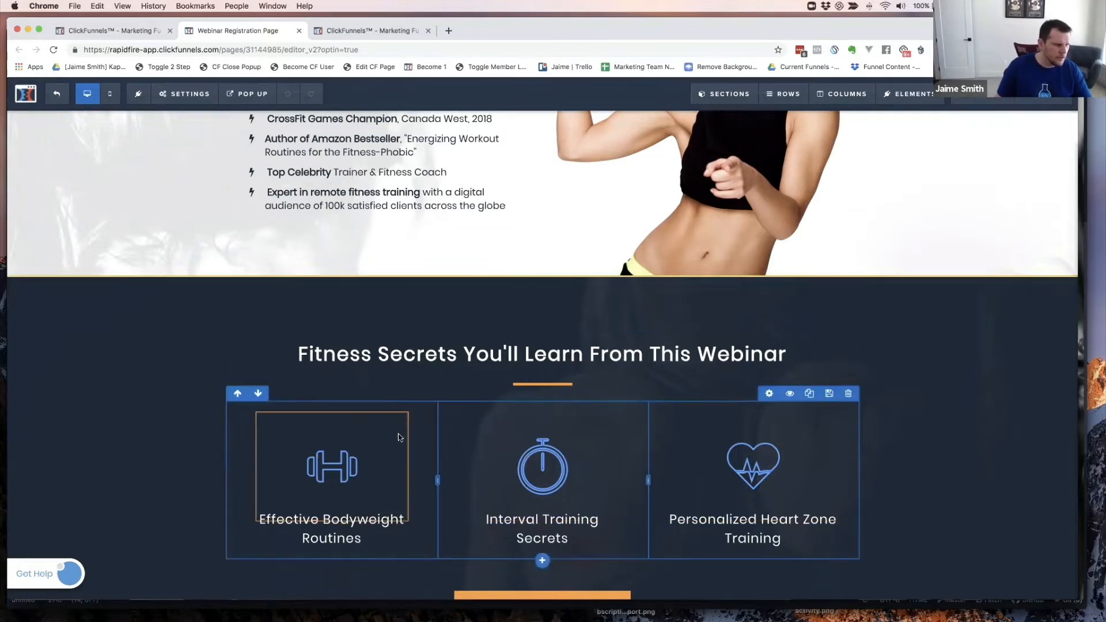
scroll(398, 427, "down", 1)
scroll(399, 392, "down", 3)
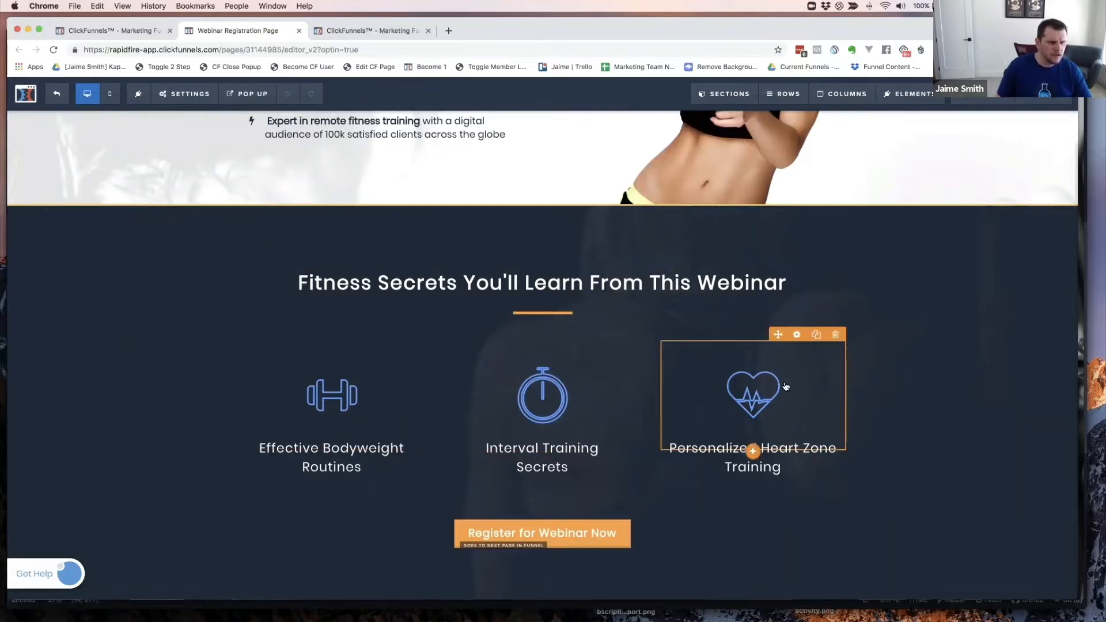
scroll(786, 386, "down", 2)
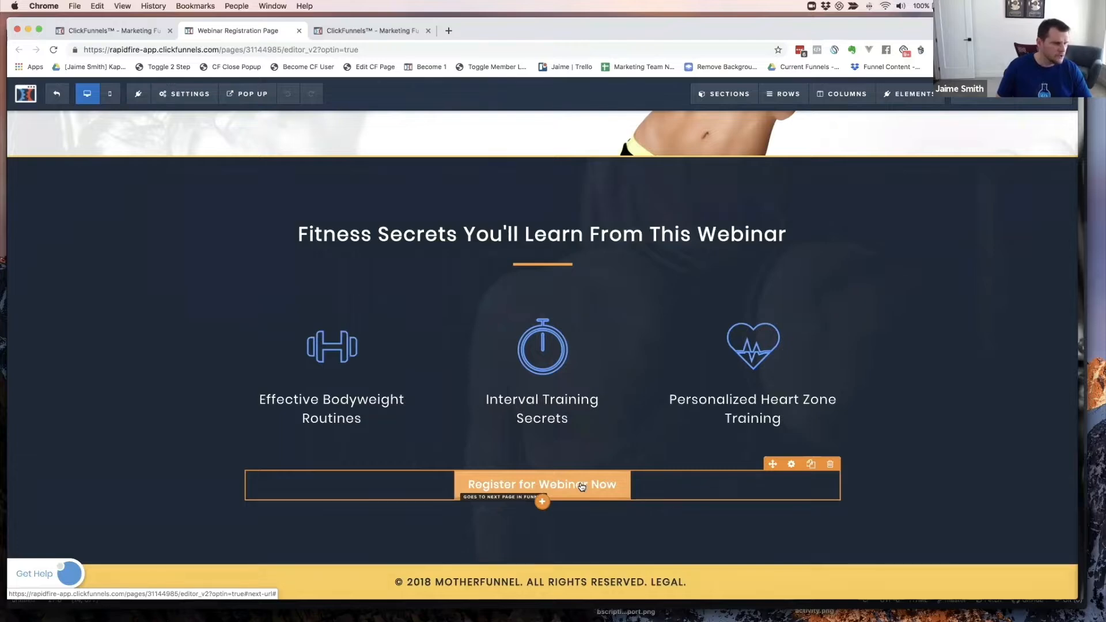
scroll(581, 487, "up", 10)
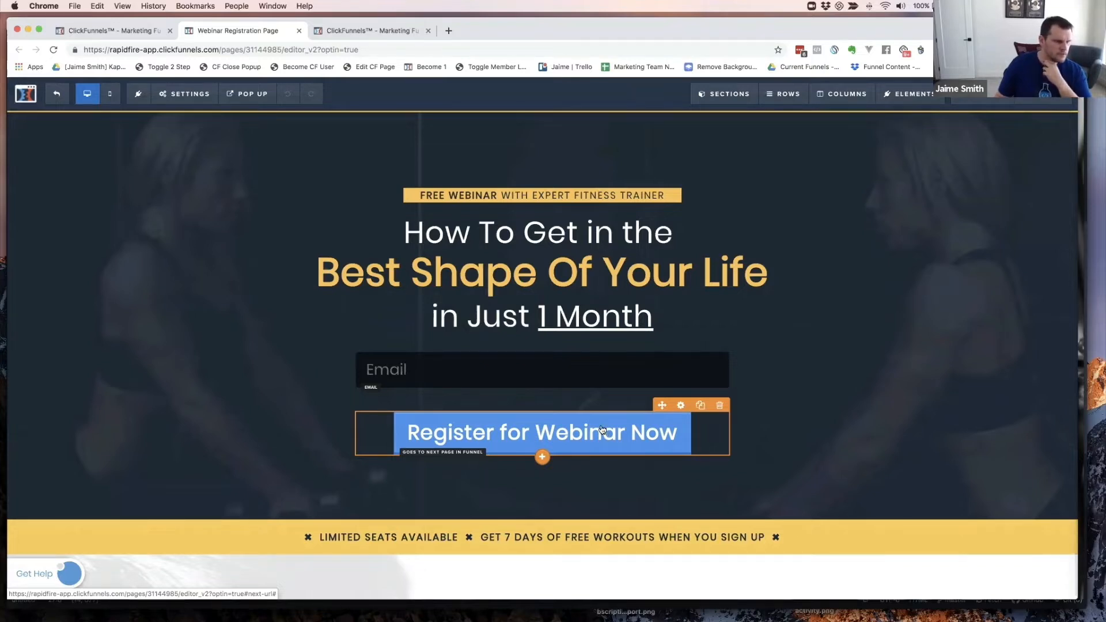
- Change the hero's 'Register for Webinar Now' button action to Submit Order / Submit Form
left_click(587, 375)
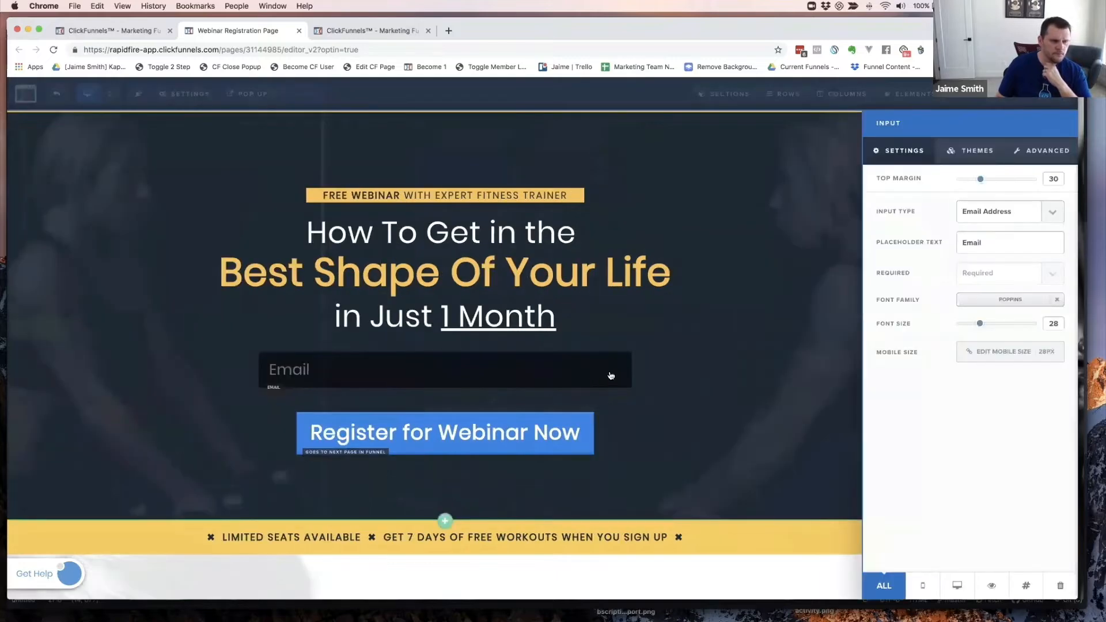
left_click(587, 440)
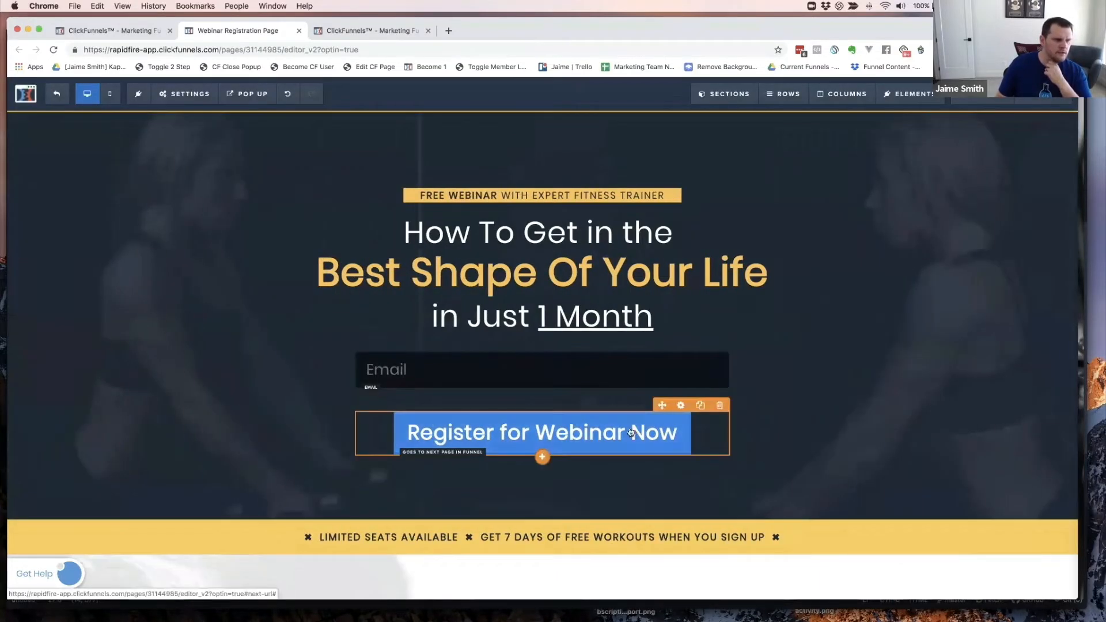
left_click(699, 420)
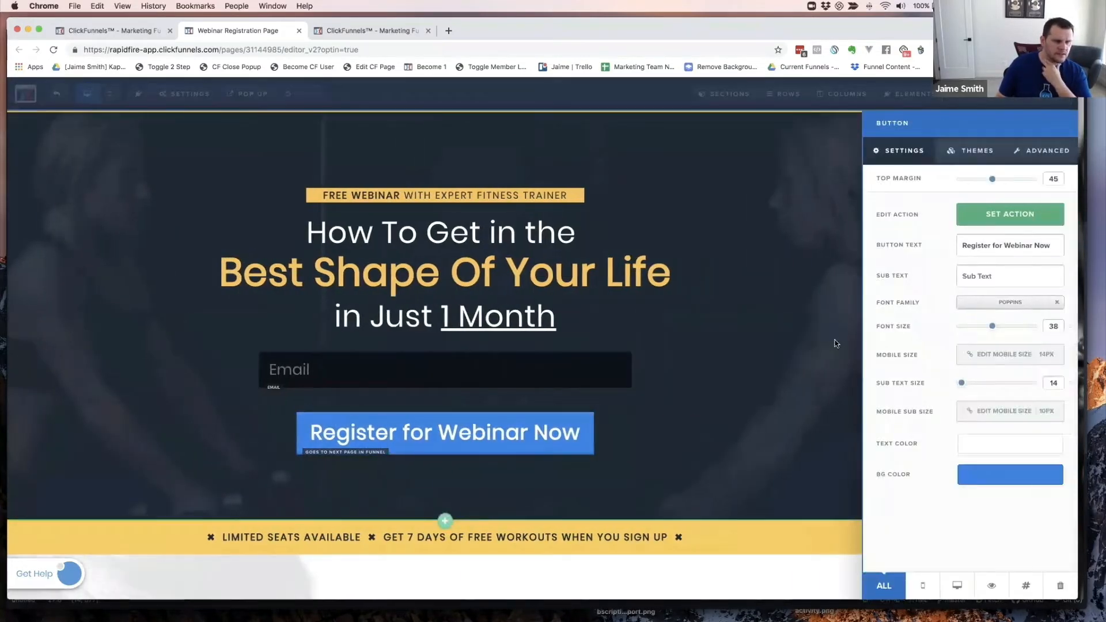
left_click(1005, 219)
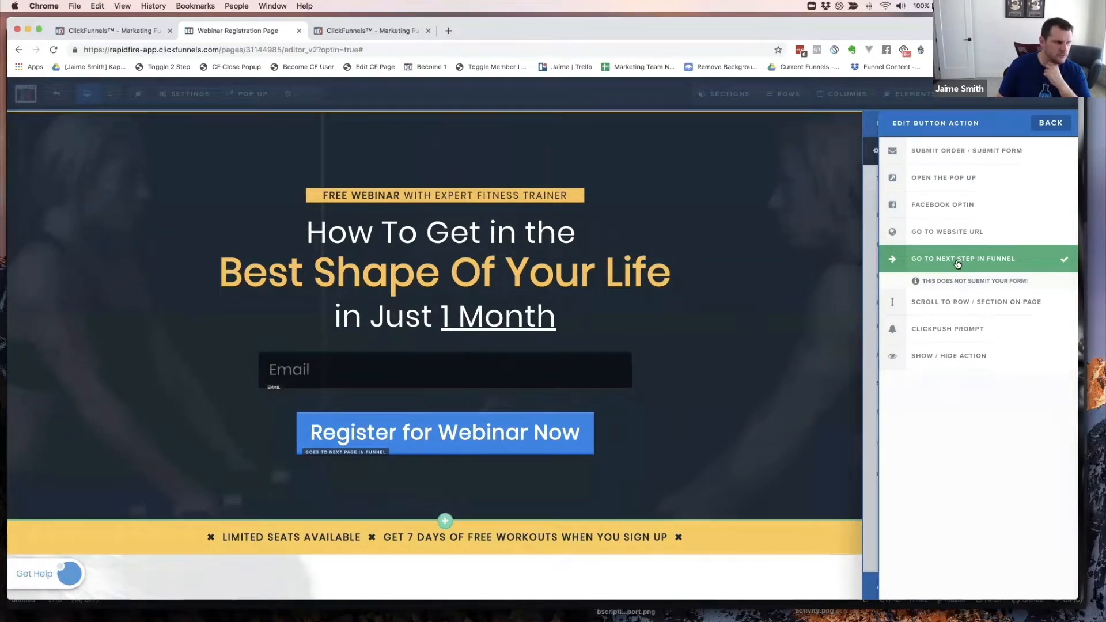
left_click(945, 152)
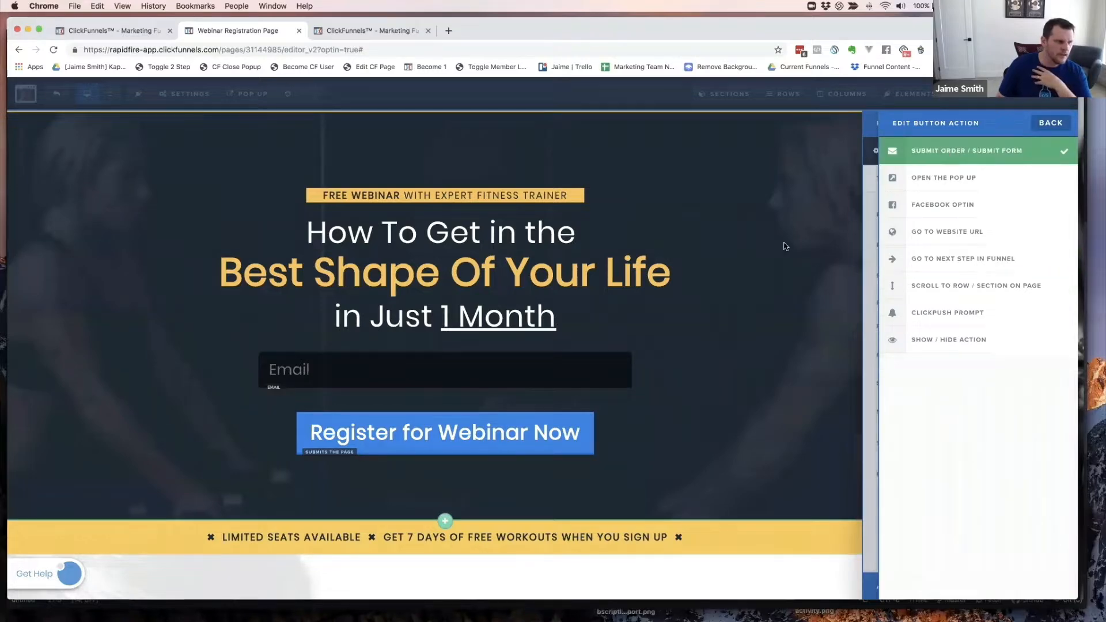
left_click(788, 352)
scroll(806, 323, "down", 6)
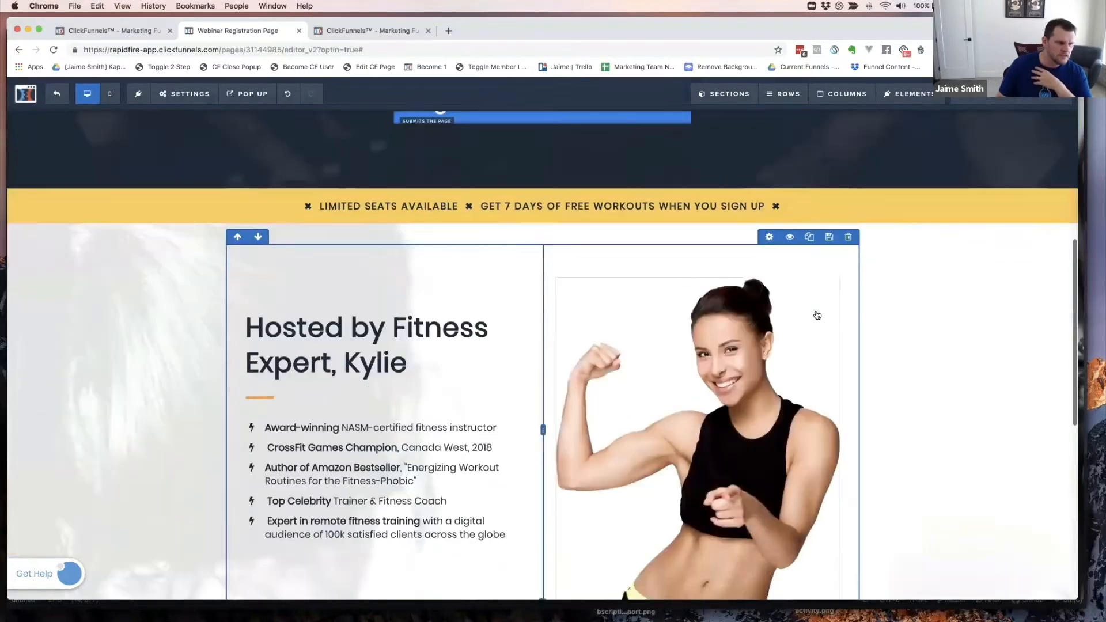
- Make the lower 'Register for Webinar Now' button scroll to the first page section
scroll(817, 315, "down", 8)
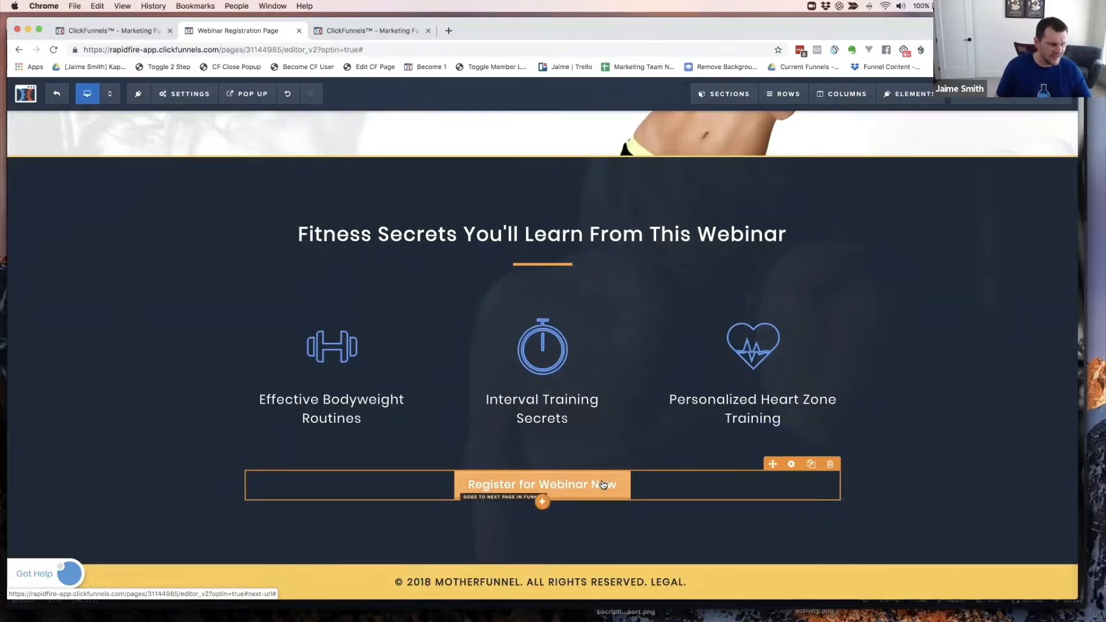
scroll(600, 482, "up", 10)
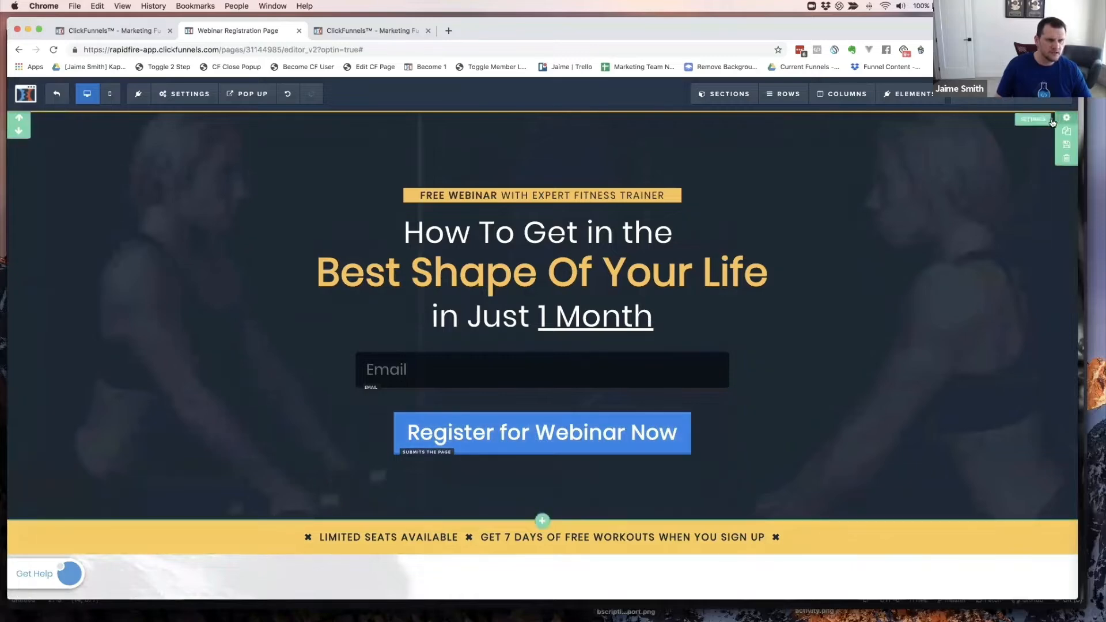
scroll(699, 375, "down", 10)
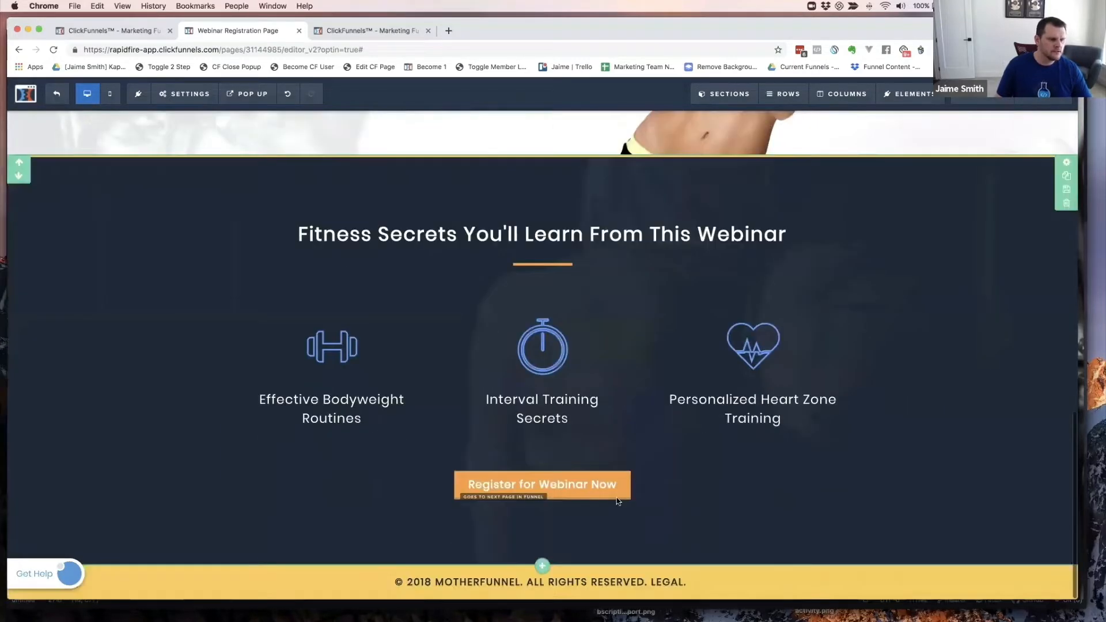
left_click(586, 494)
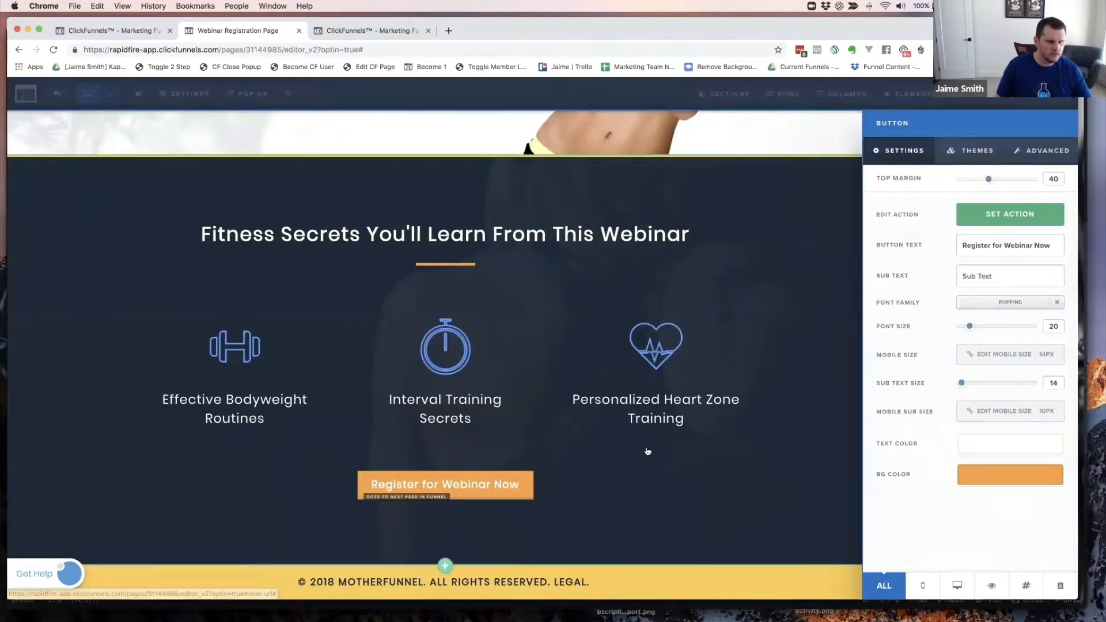
left_click(1001, 219)
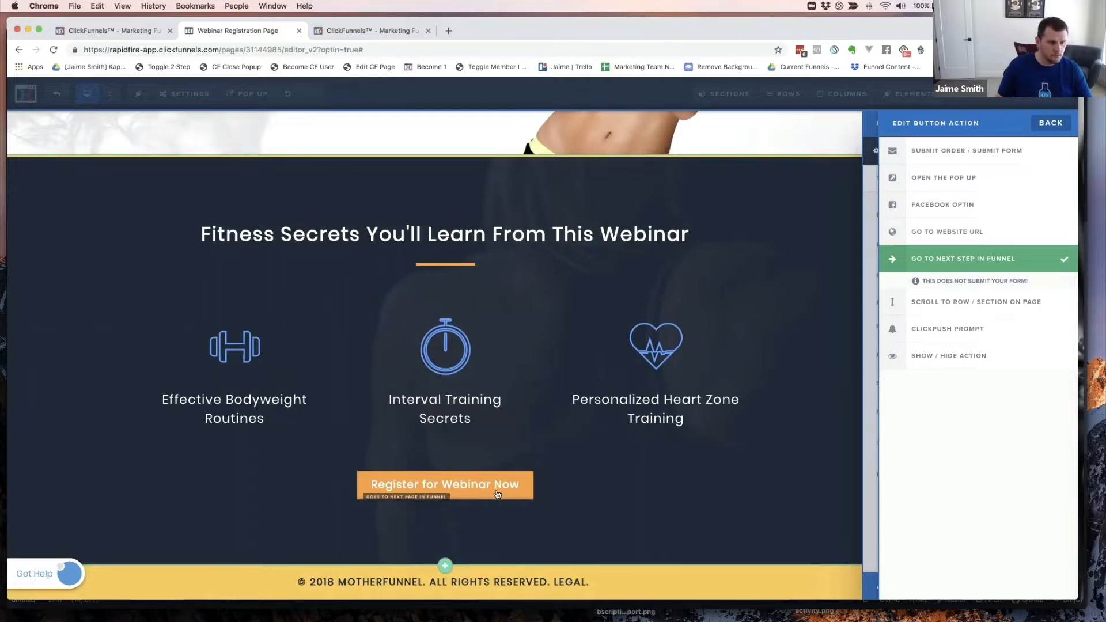
left_click(931, 303)
left_click(983, 317)
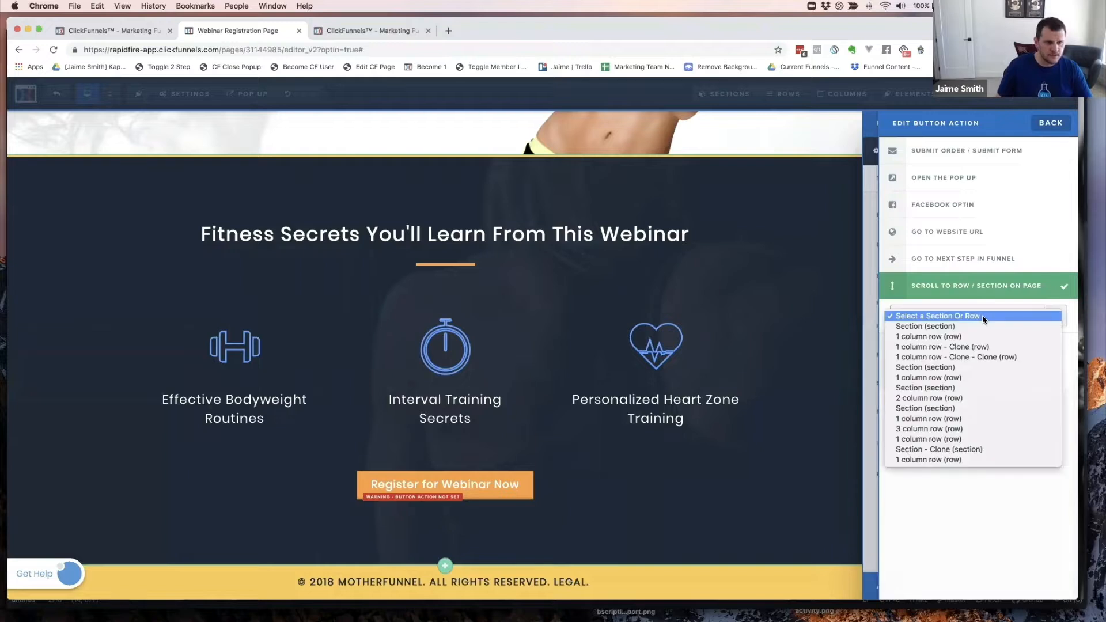
left_click(953, 326)
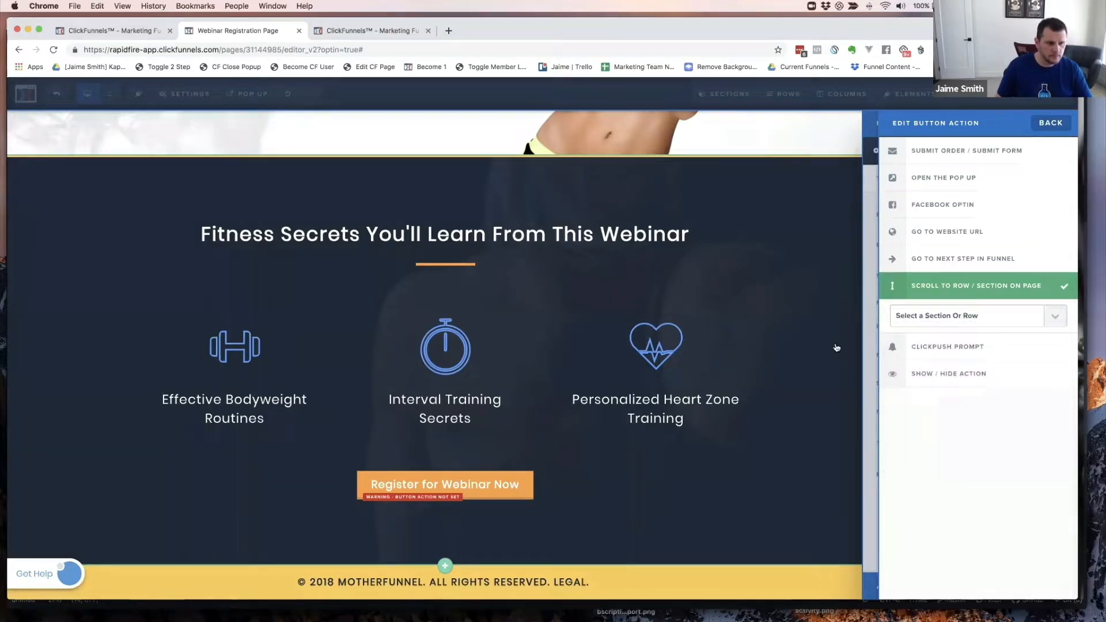
left_click(741, 330)
scroll(741, 330, "up", 15)
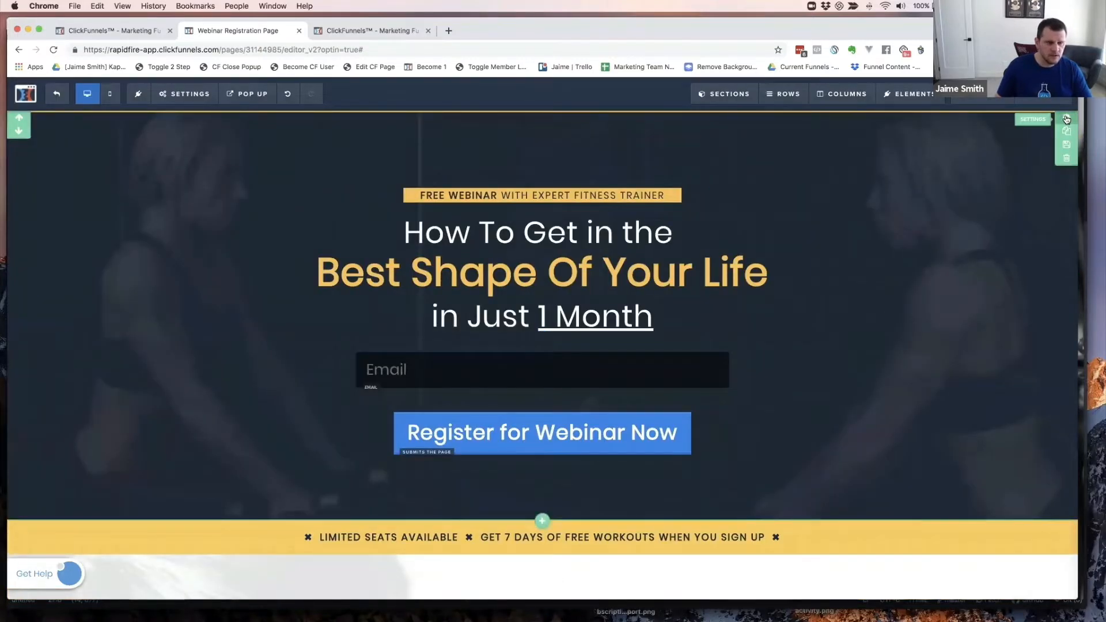
- Rename the hero section's CSS title from 'Top' to 'Top Section'
left_click(1067, 118)
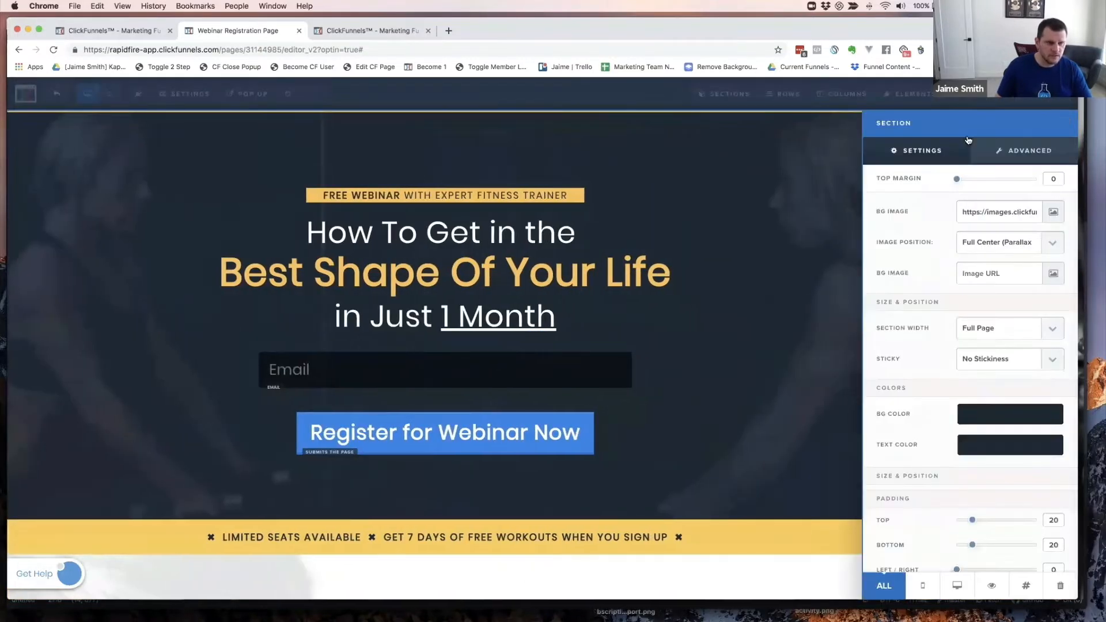
left_click(1028, 586)
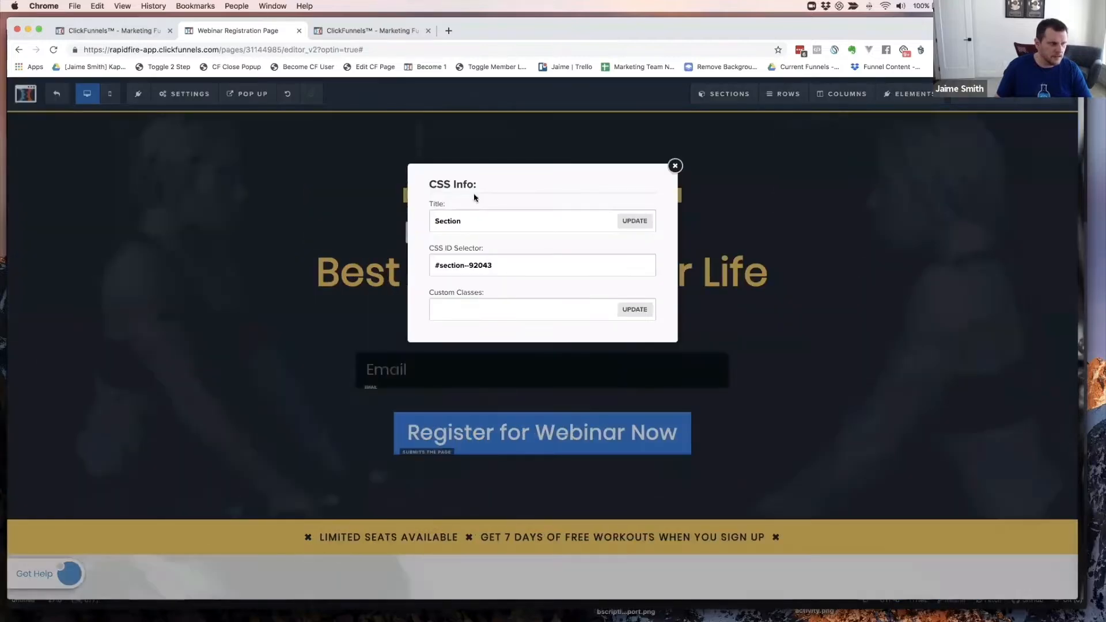
double_click(463, 222)
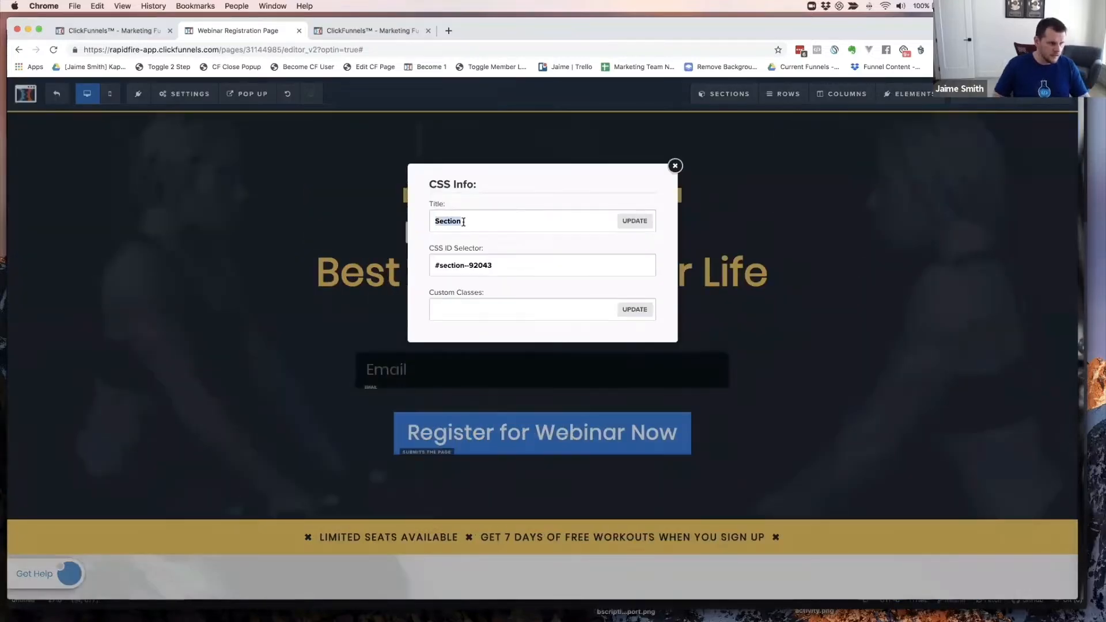
left_click(674, 166)
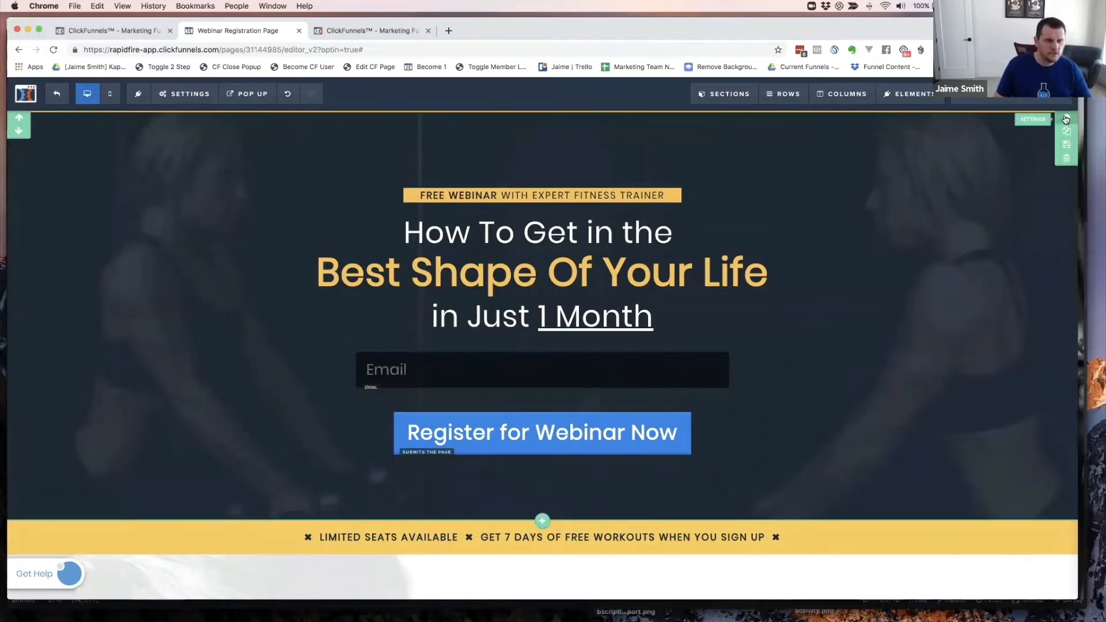
left_click(1066, 118)
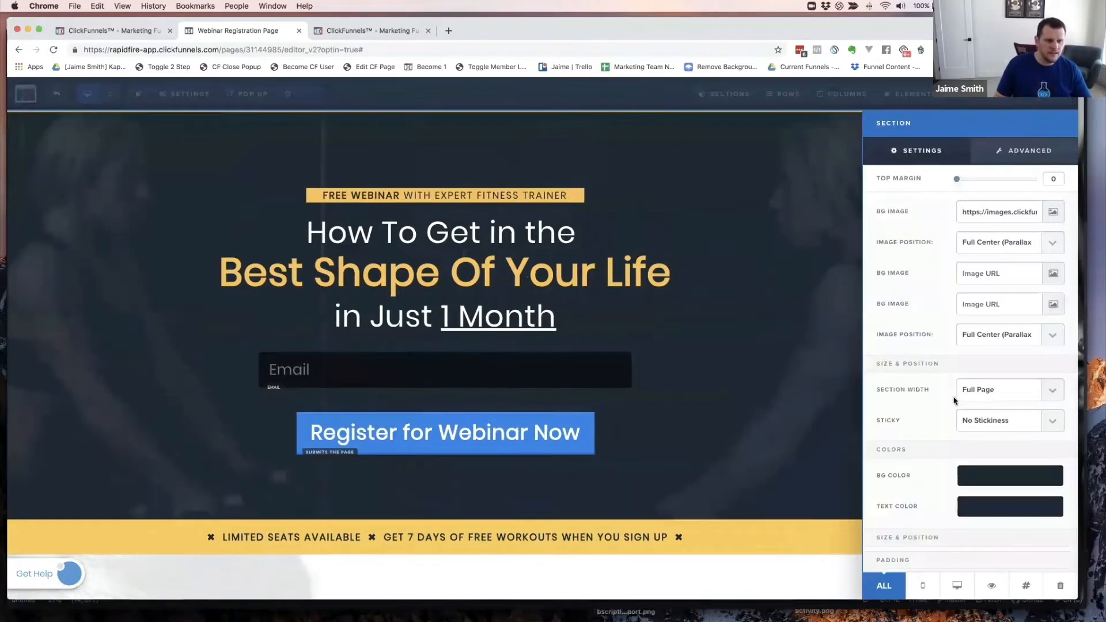
left_click(1026, 587)
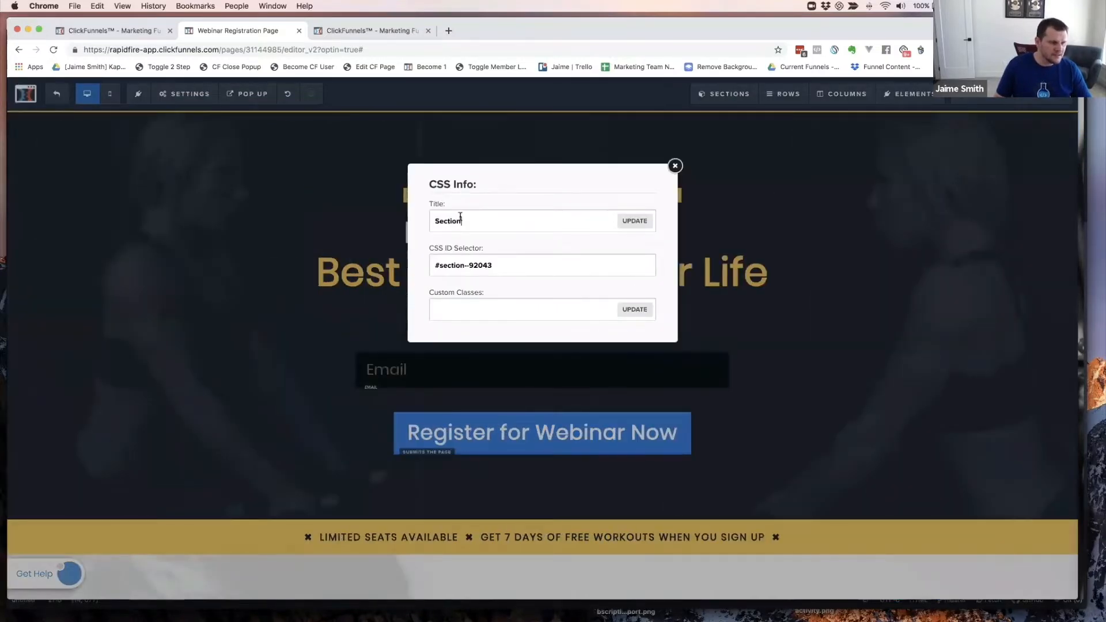
double_click(460, 217)
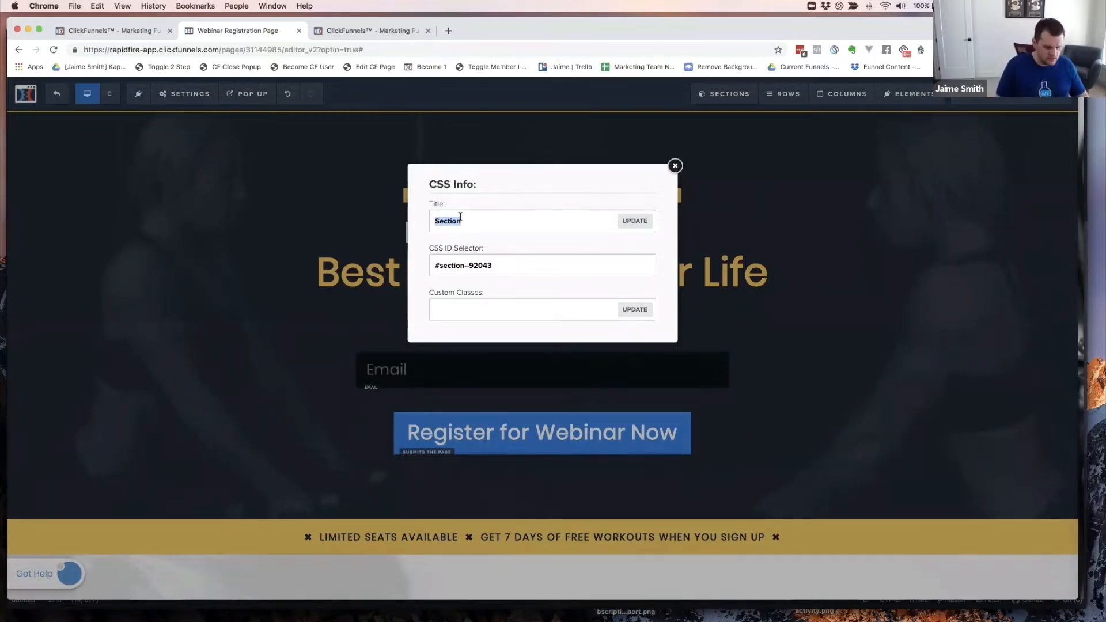
type("Top")
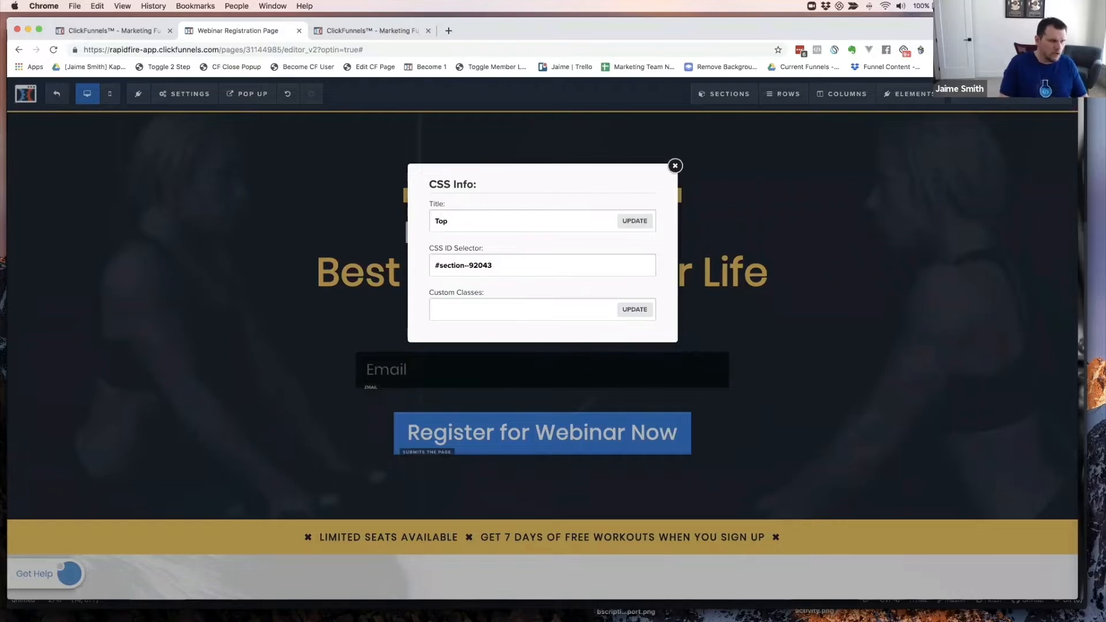
type("Section")
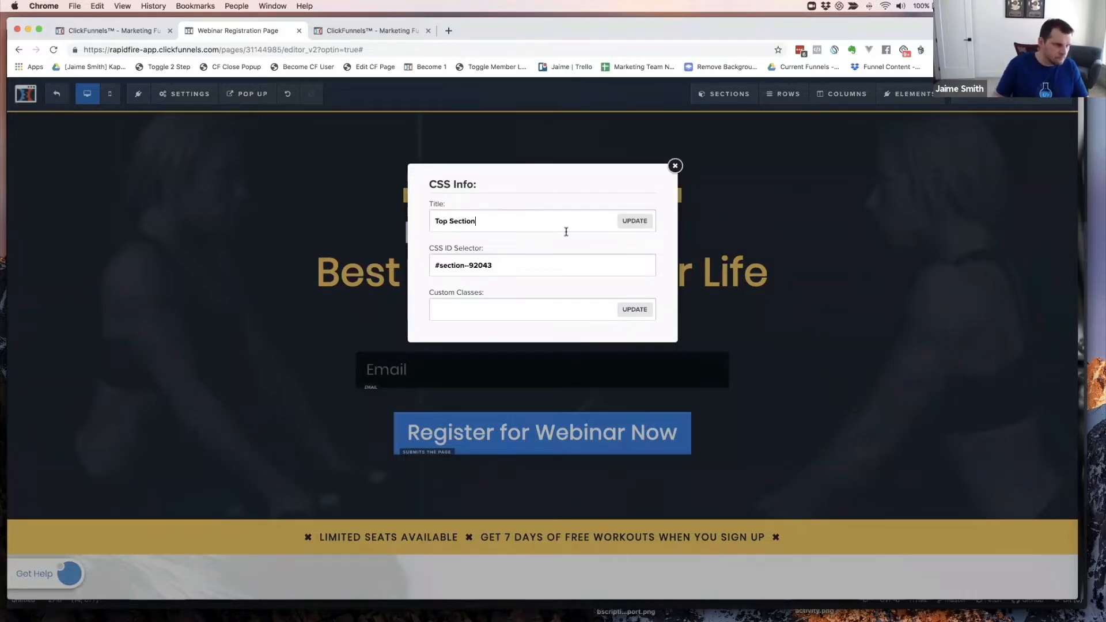
left_click(635, 222)
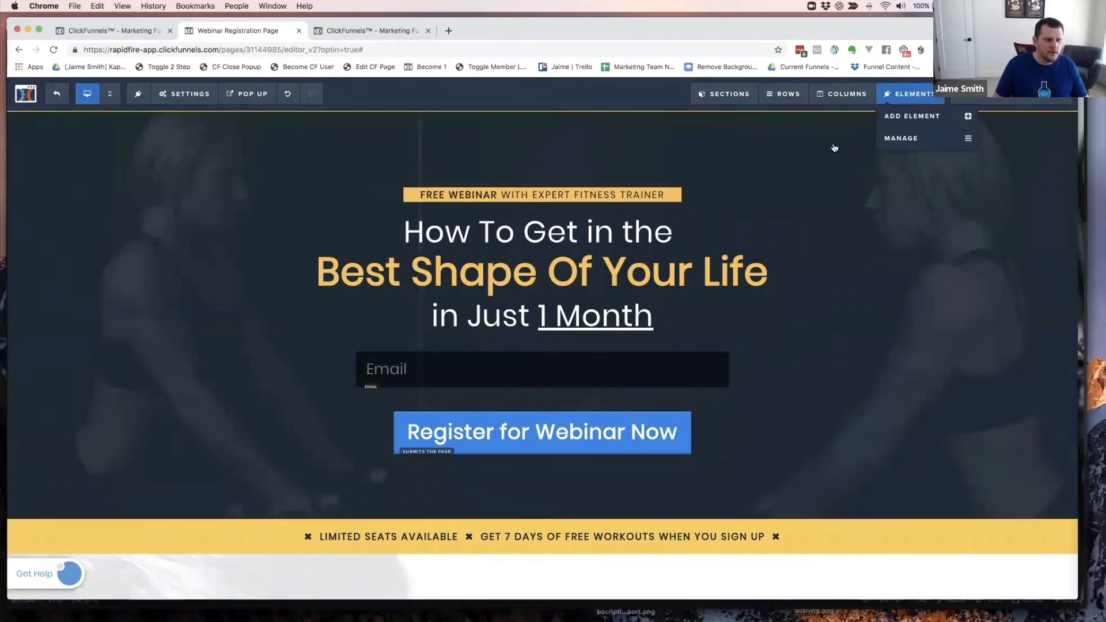
- Point the lower Register button's scroll target to 'Top Section' and save the page
scroll(841, 343, "down", 10)
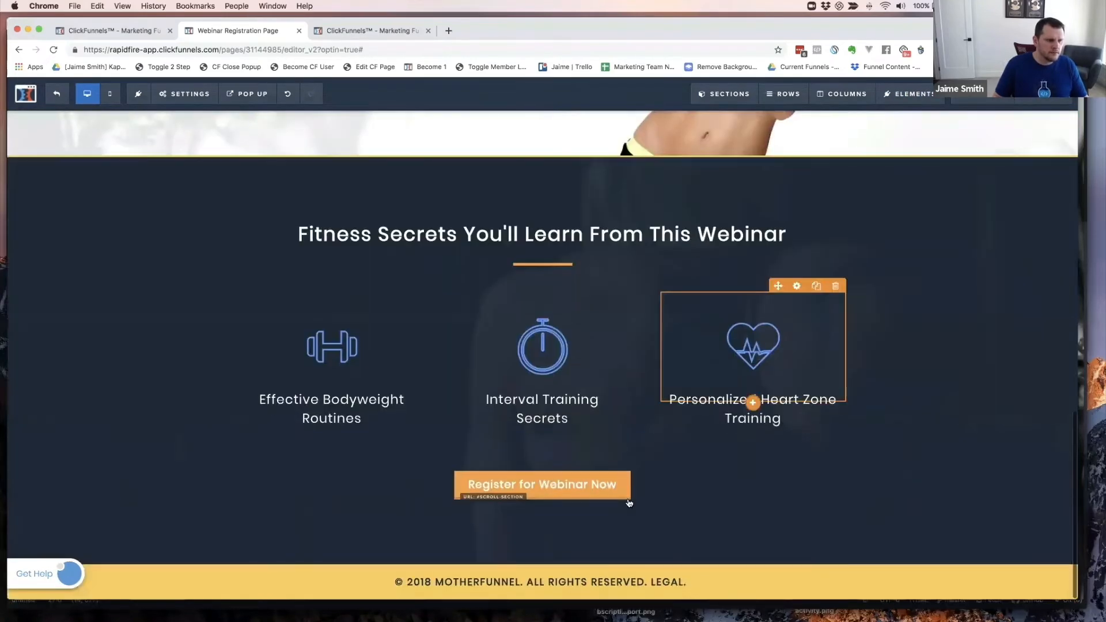
left_click(599, 490)
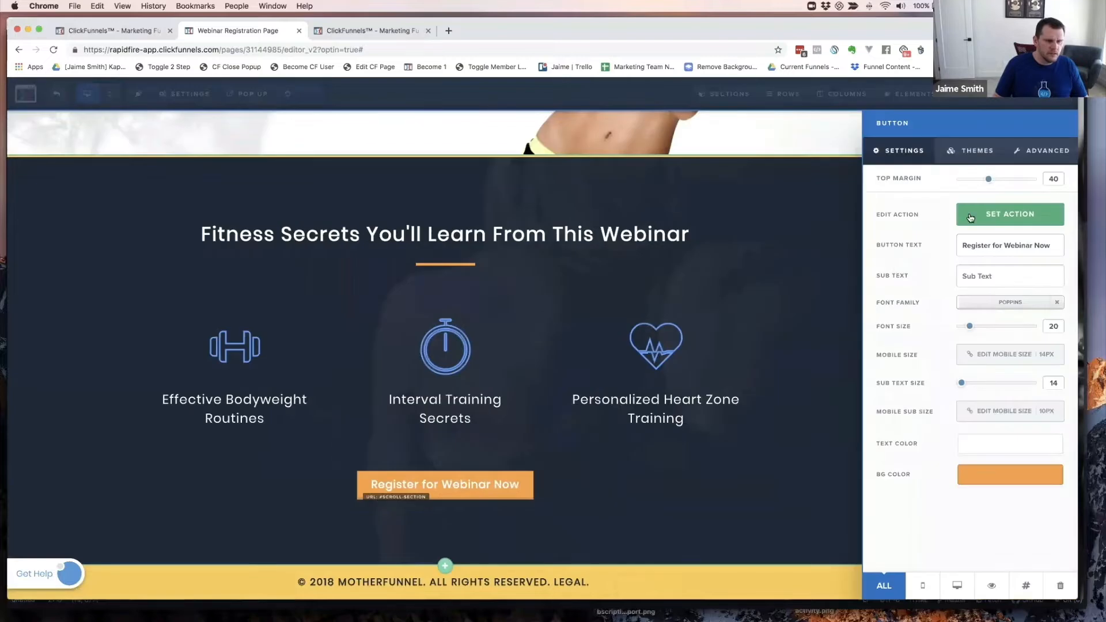
left_click(1009, 216)
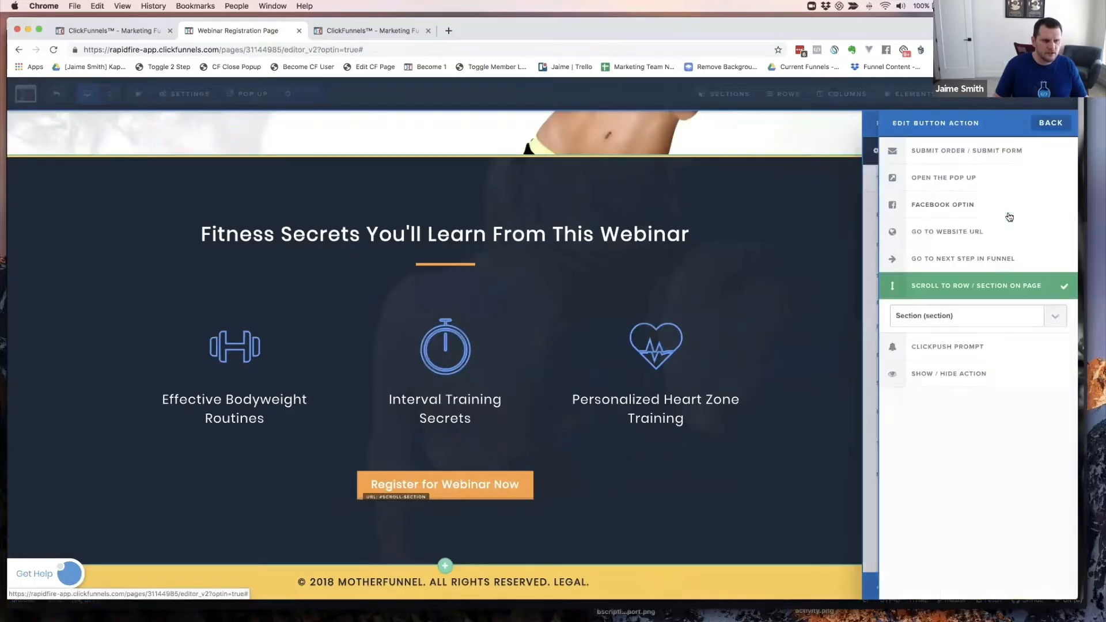
left_click(974, 317)
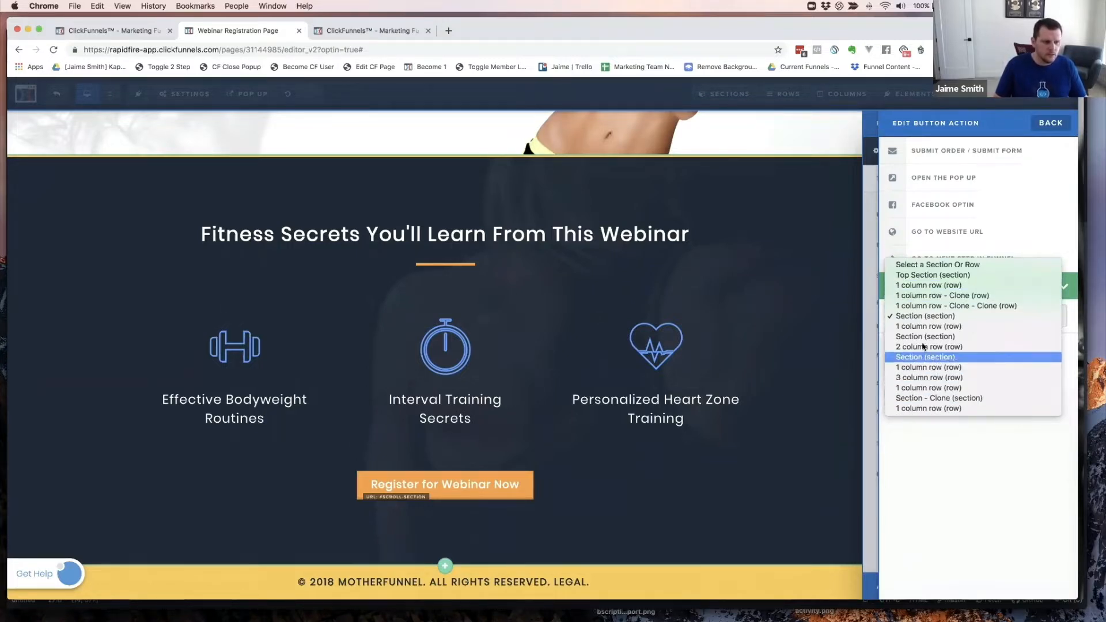
left_click(927, 276)
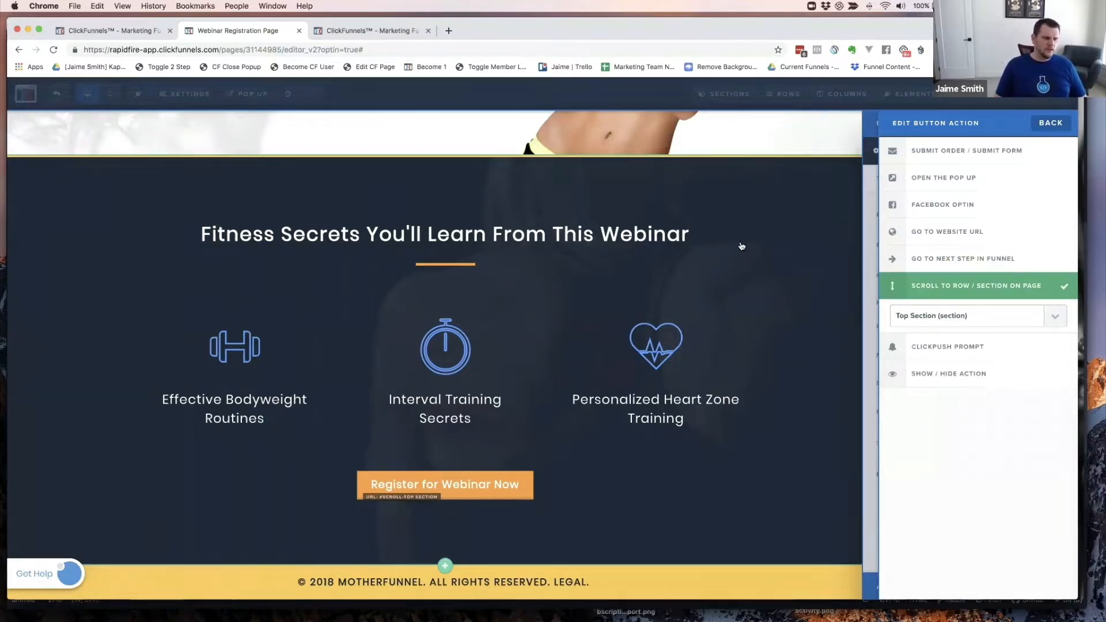
left_click(817, 231)
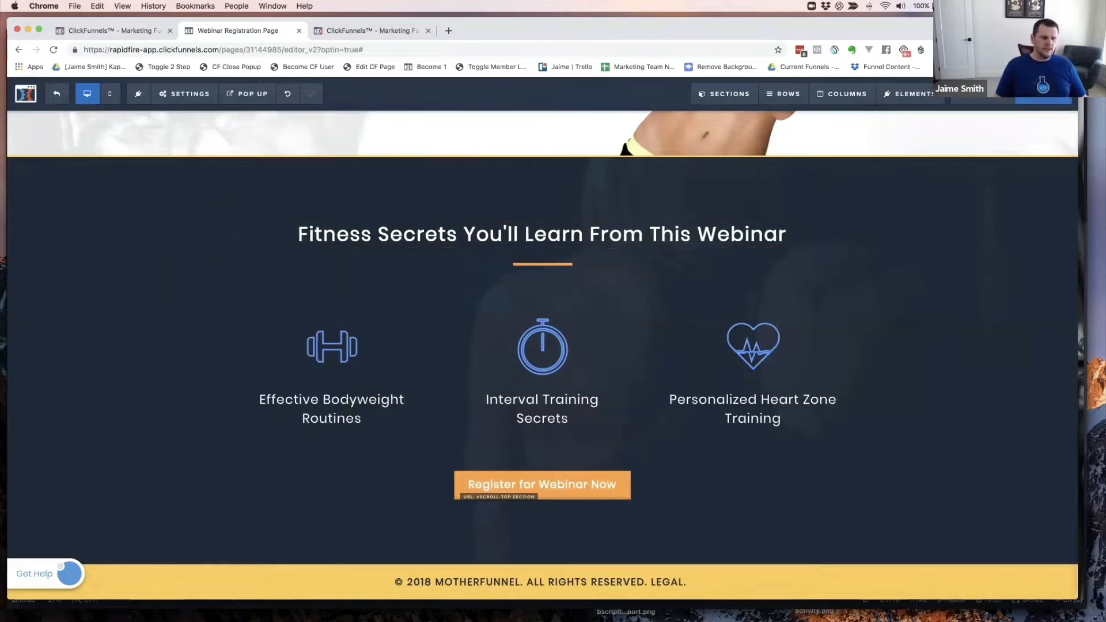
left_click(1043, 94)
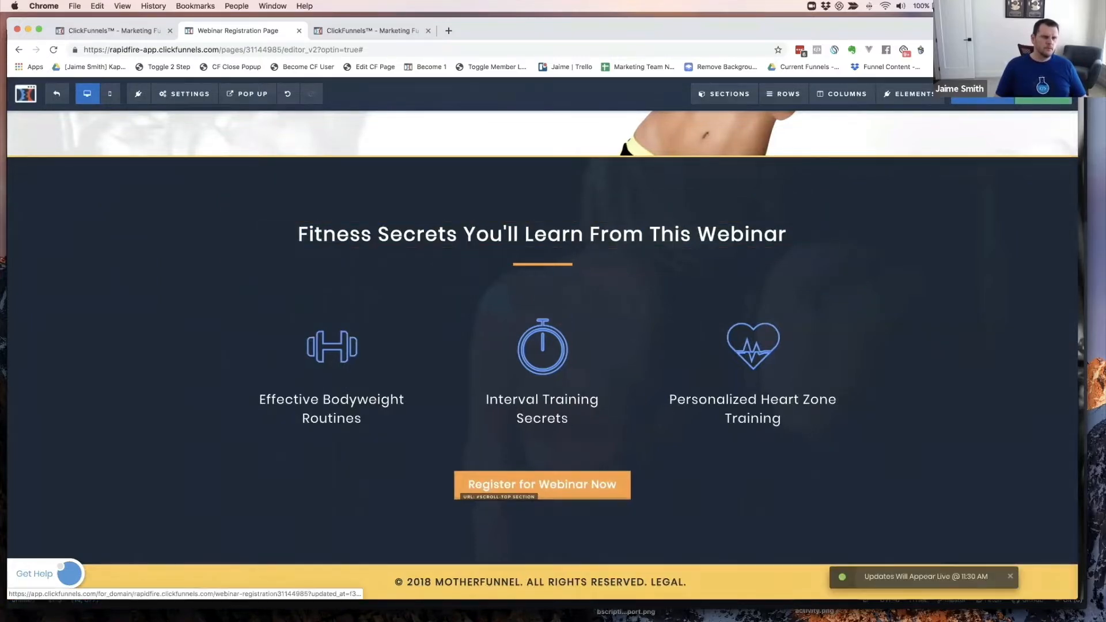
- Preview the registration page live, submit a test registration, then close the preview
left_click(1044, 94)
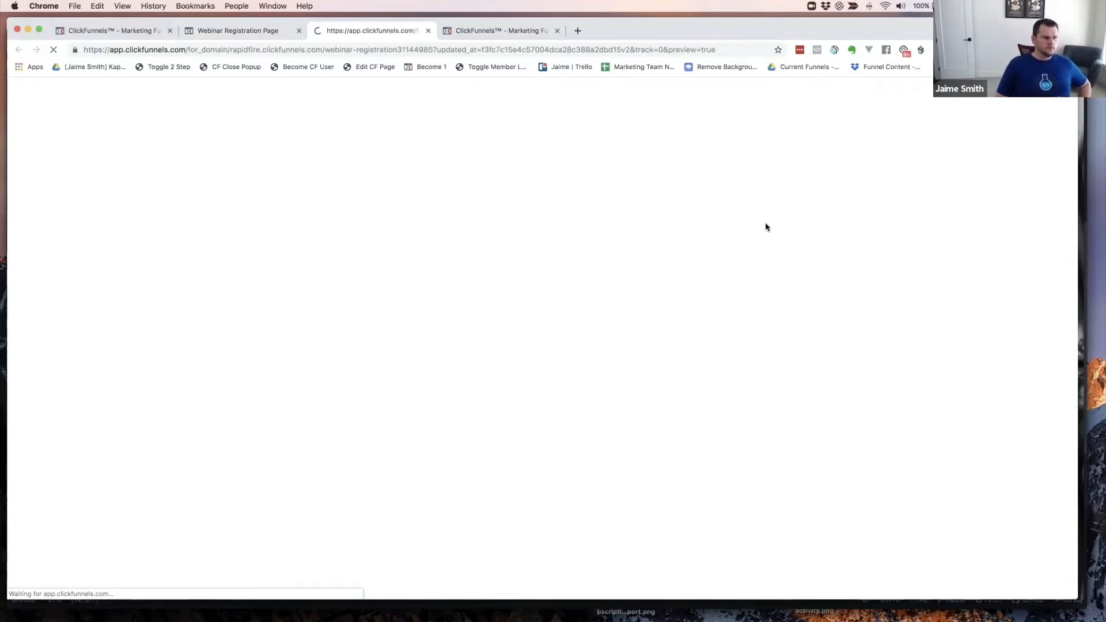
scroll(792, 230, "down", 15)
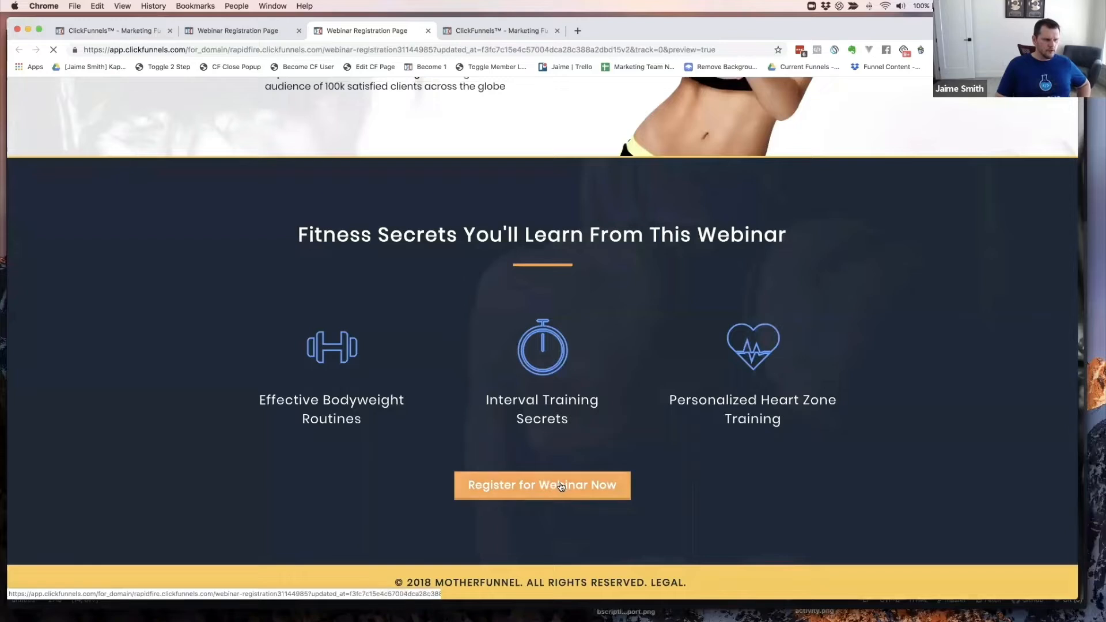
left_click(559, 484)
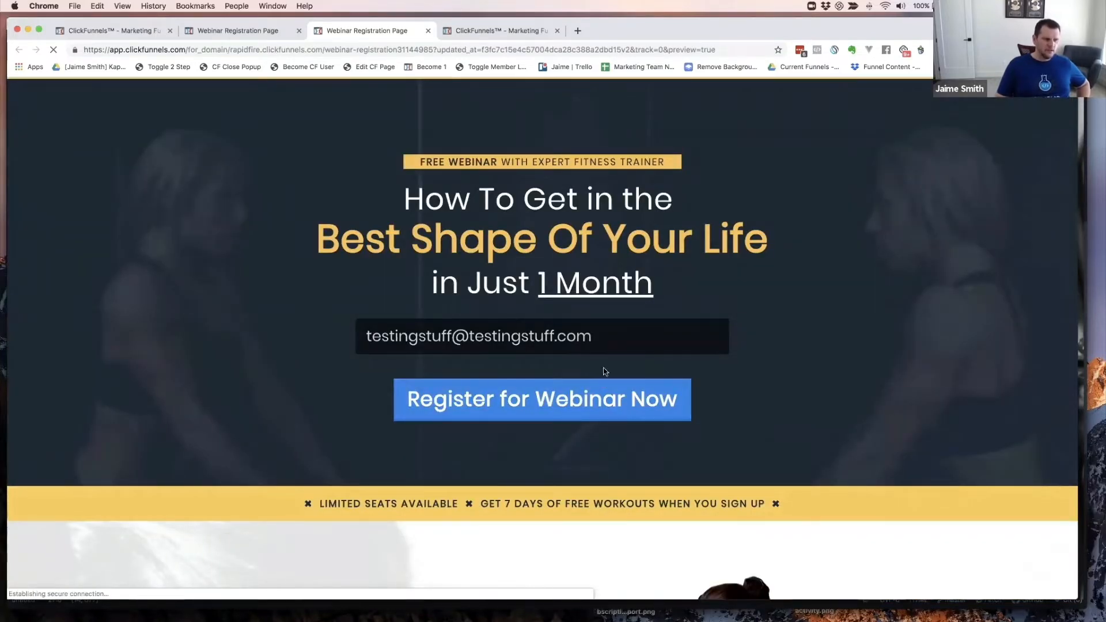
left_click(616, 405)
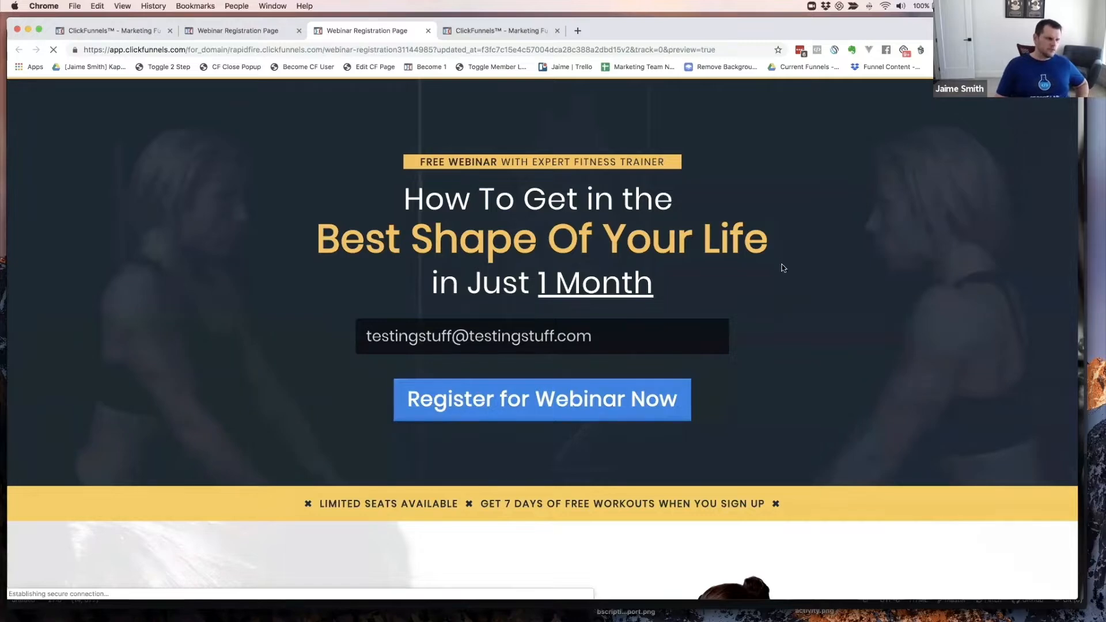
scroll(741, 295, "down", 10)
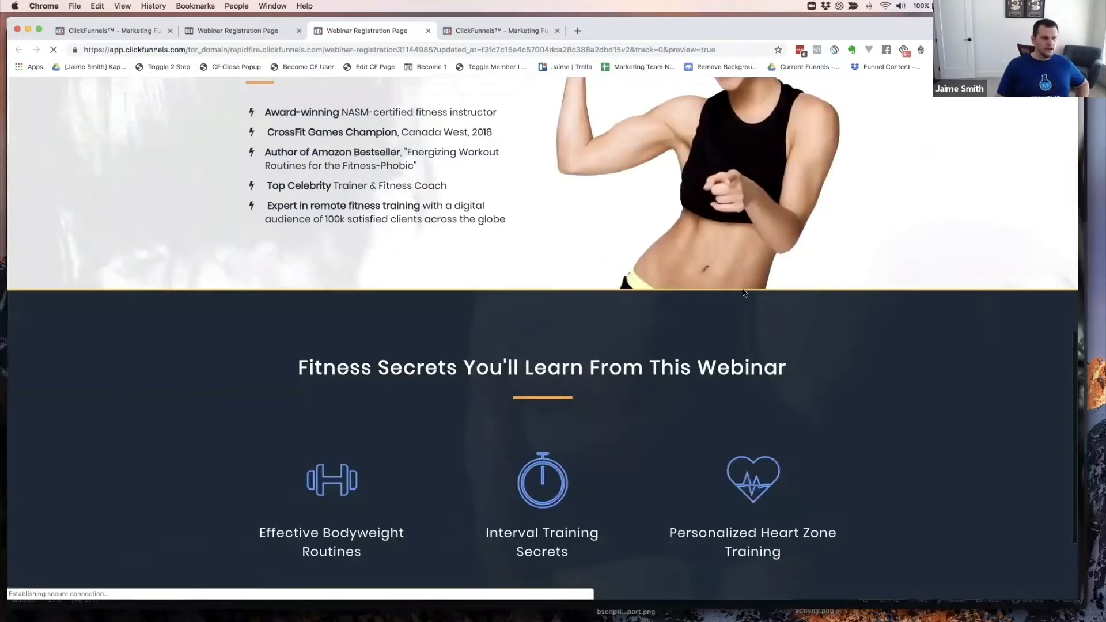
scroll(743, 292, "down", 3)
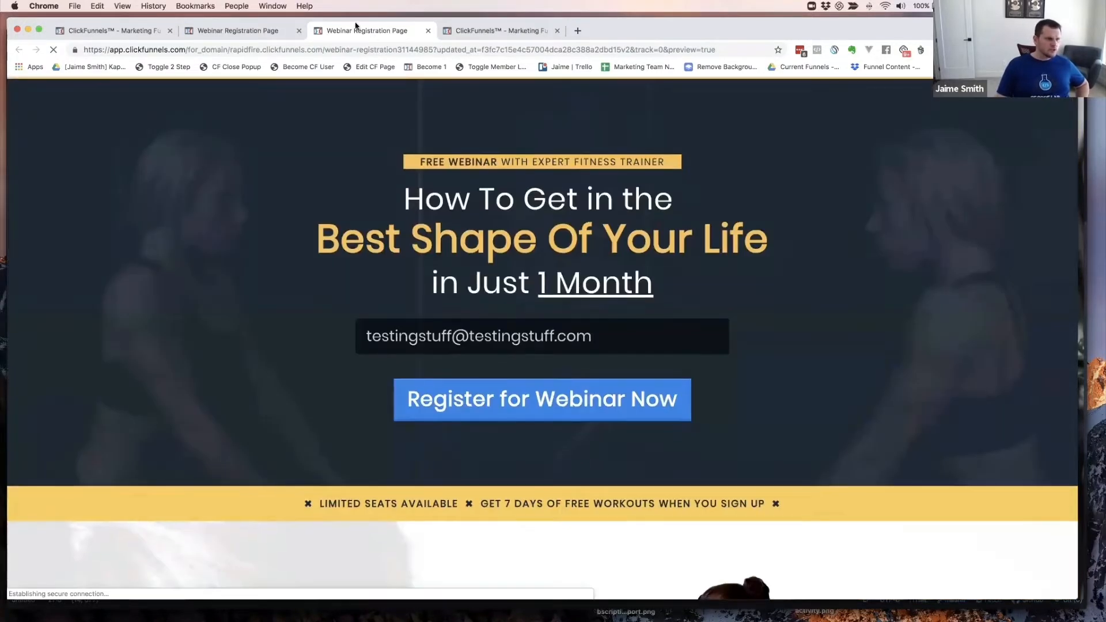
left_click(428, 31)
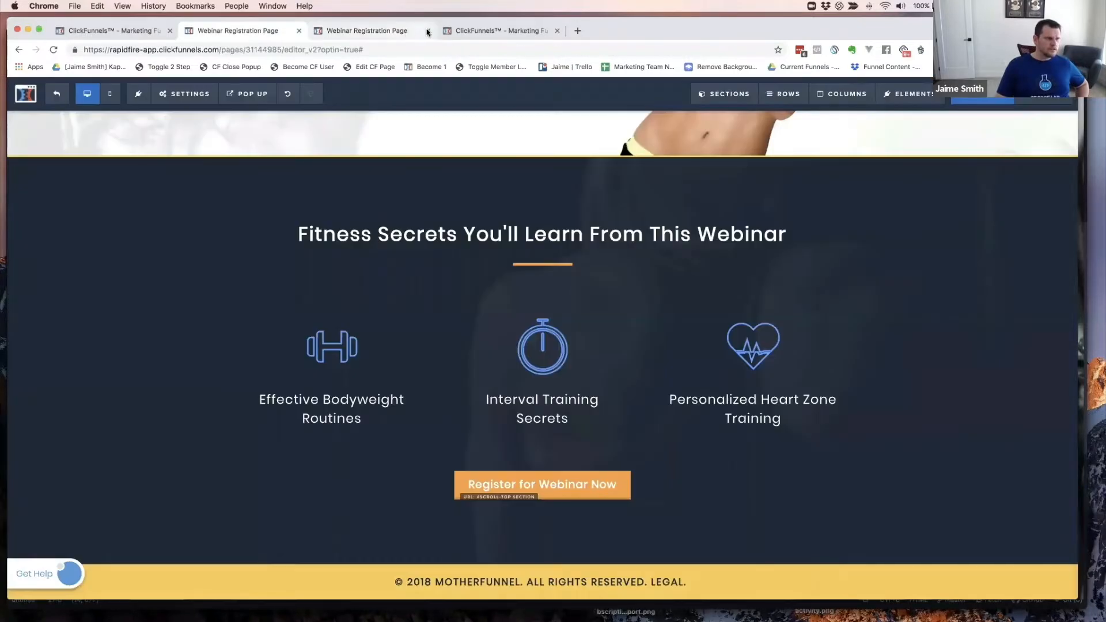
- Leave the editor and start a template-based split-test variation of the registration step
scroll(592, 306, "up", 10)
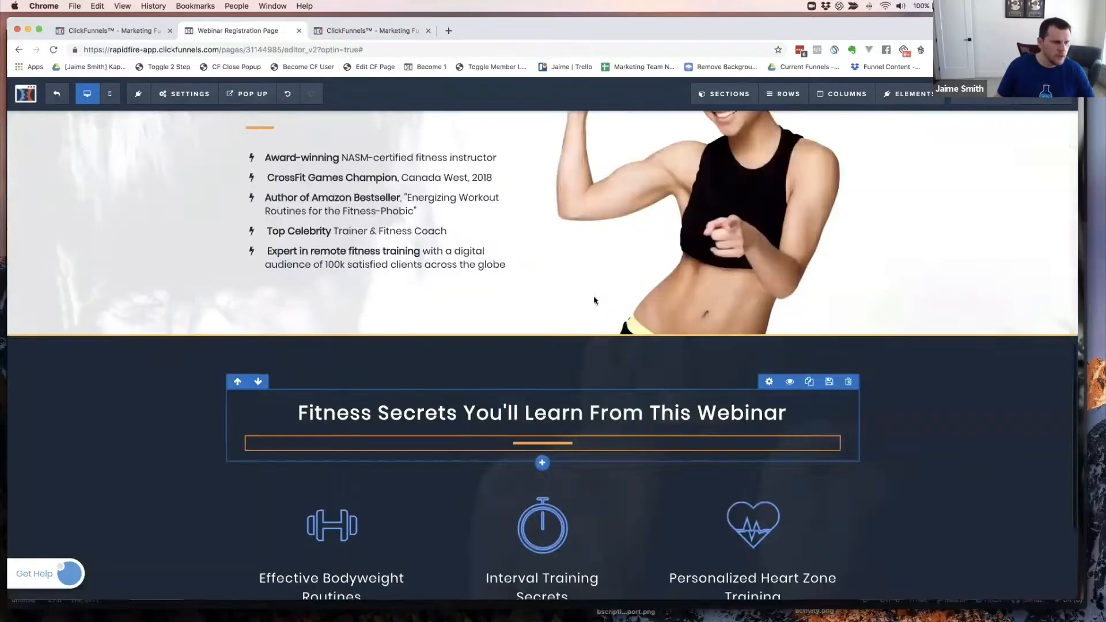
left_click(56, 95)
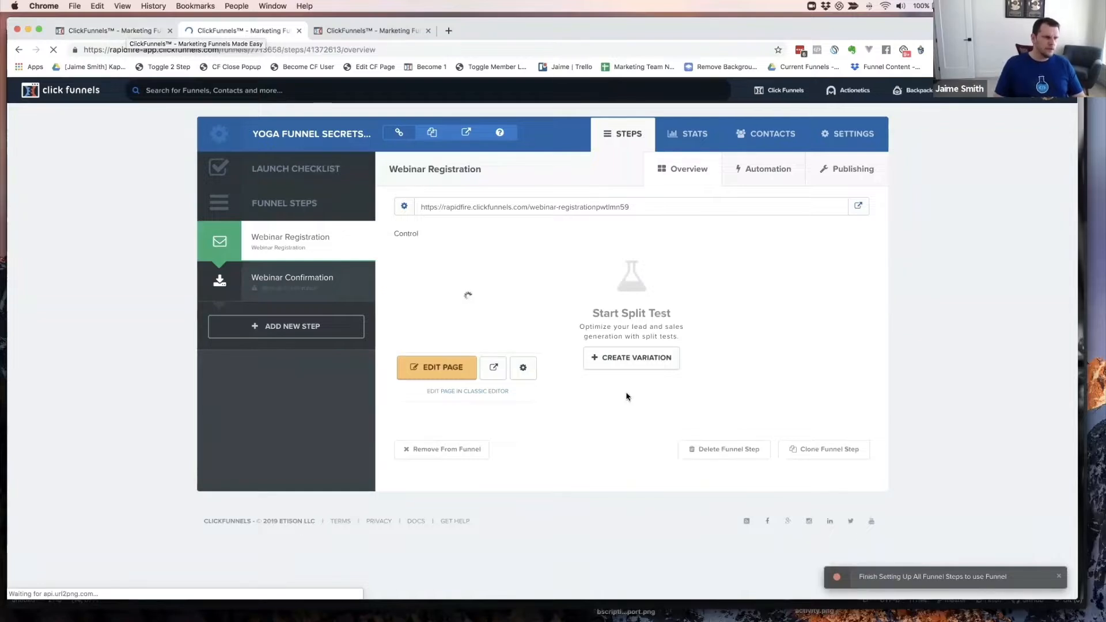
left_click(630, 358)
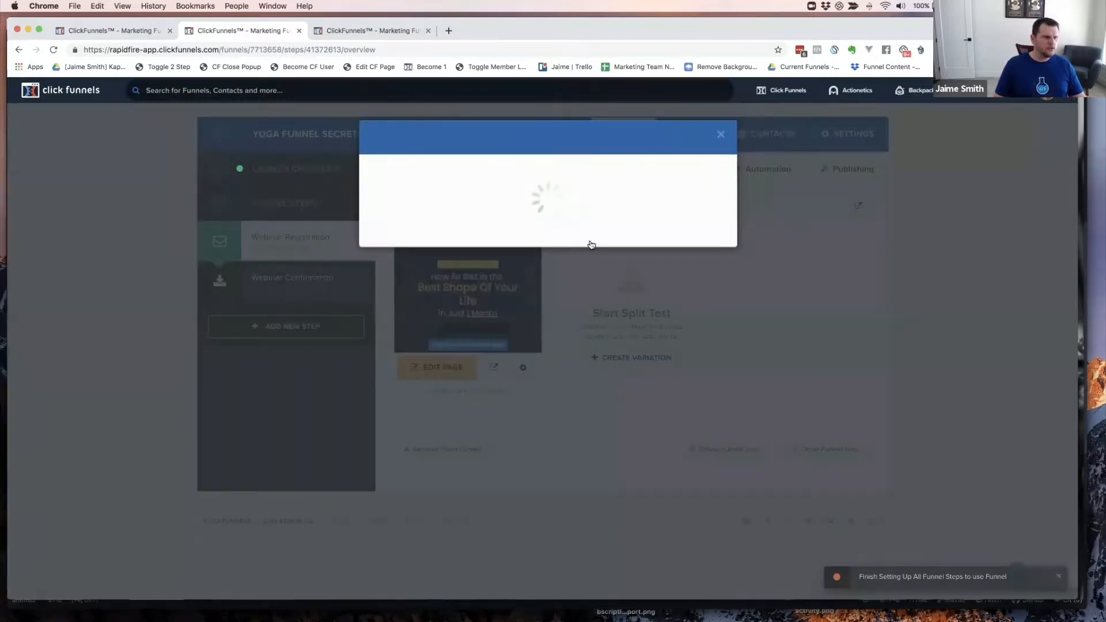
left_click(564, 241)
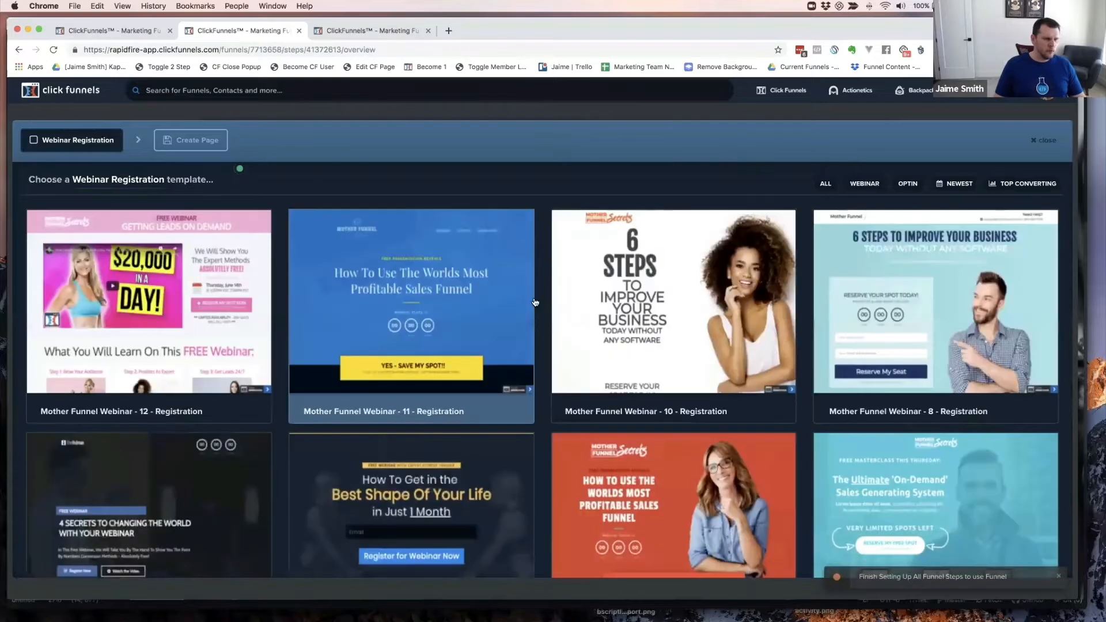
scroll(697, 314, "down", 2)
scroll(691, 305, "down", 15)
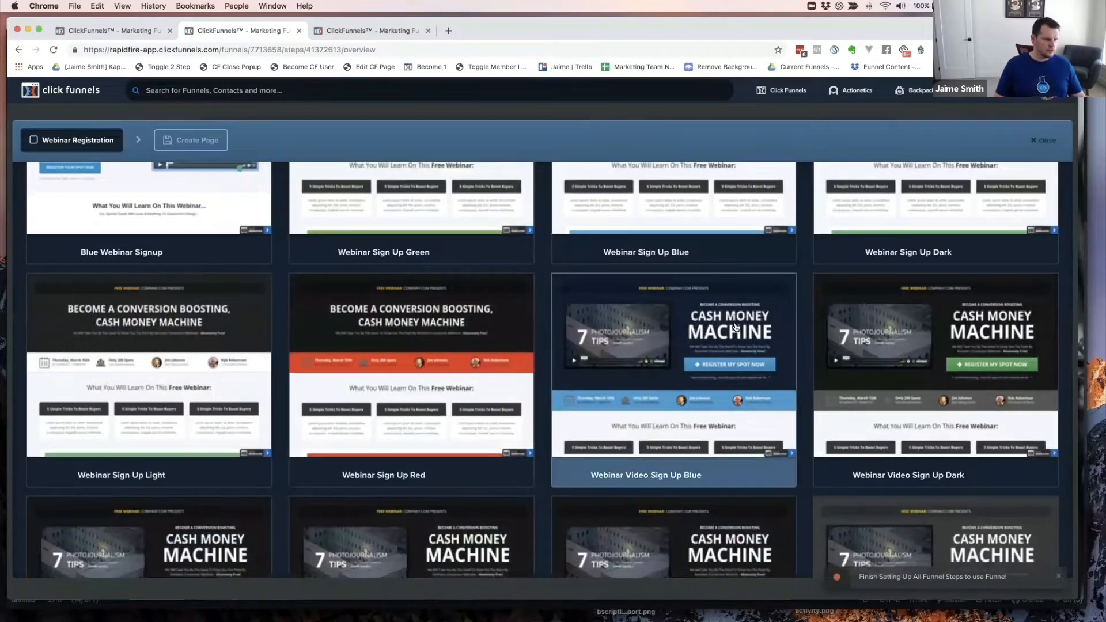
scroll(713, 321, "down", 3)
scroll(714, 321, "down", 8)
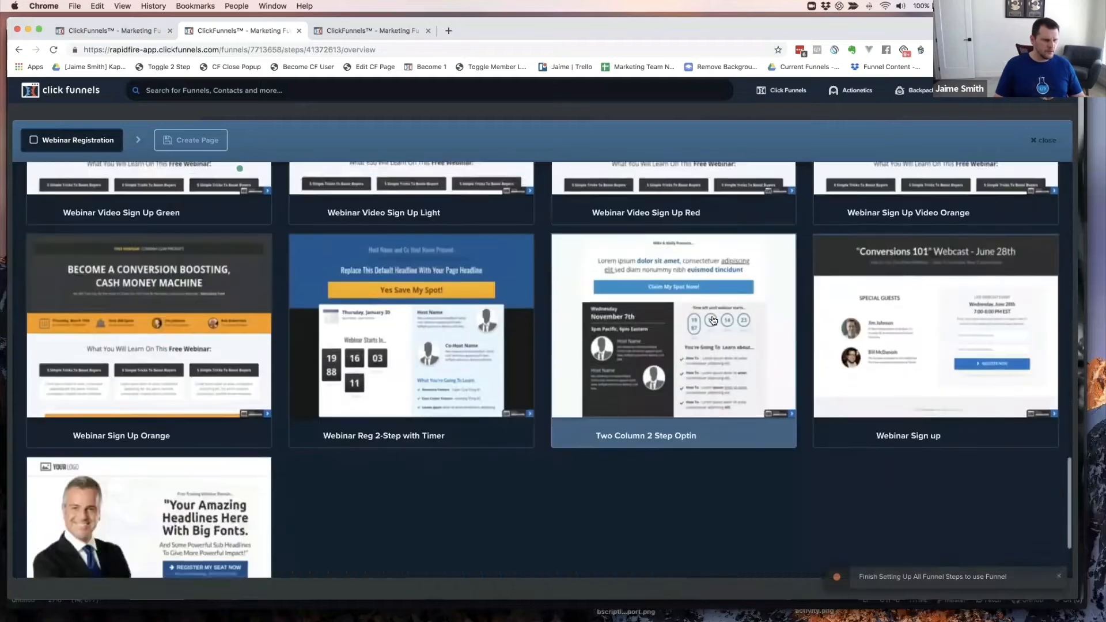
scroll(713, 320, "up", 15)
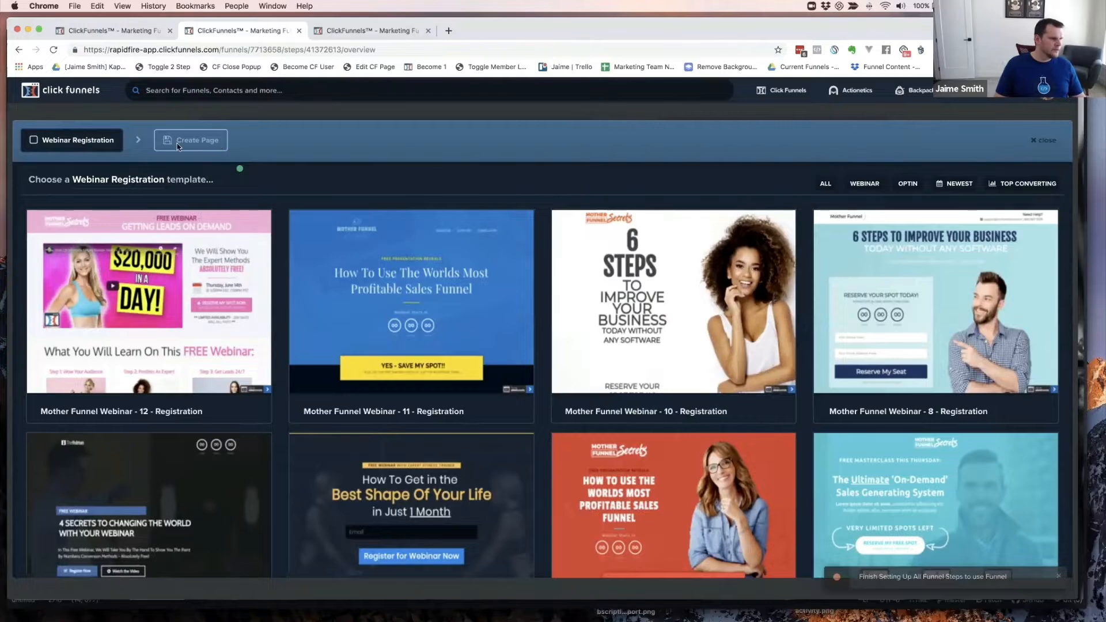
scroll(609, 331, "down", 10)
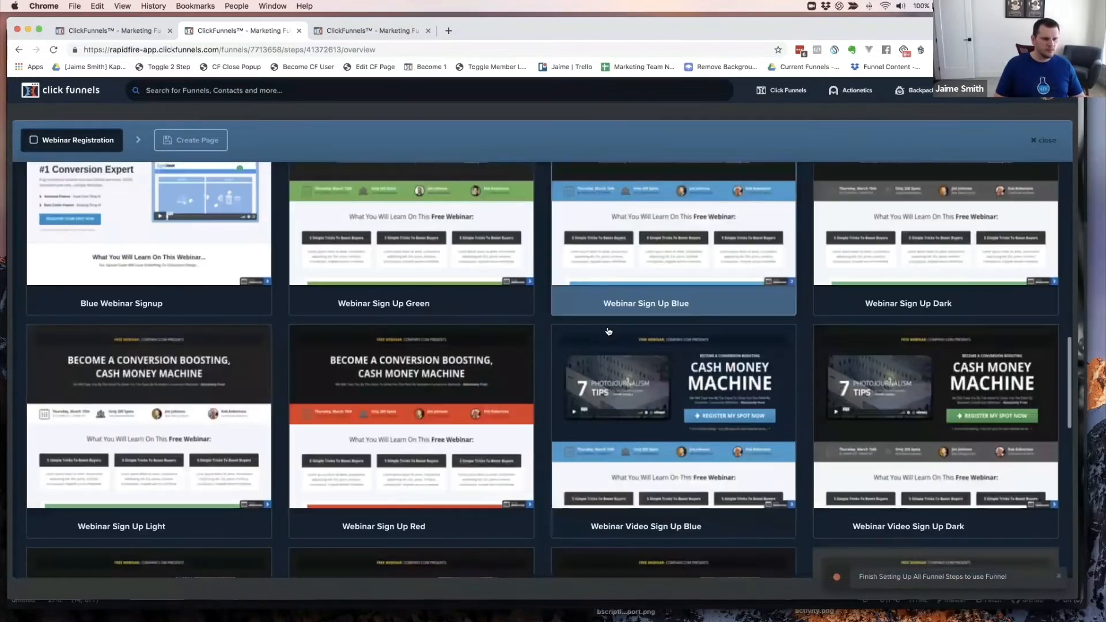
scroll(608, 331, "down", 10)
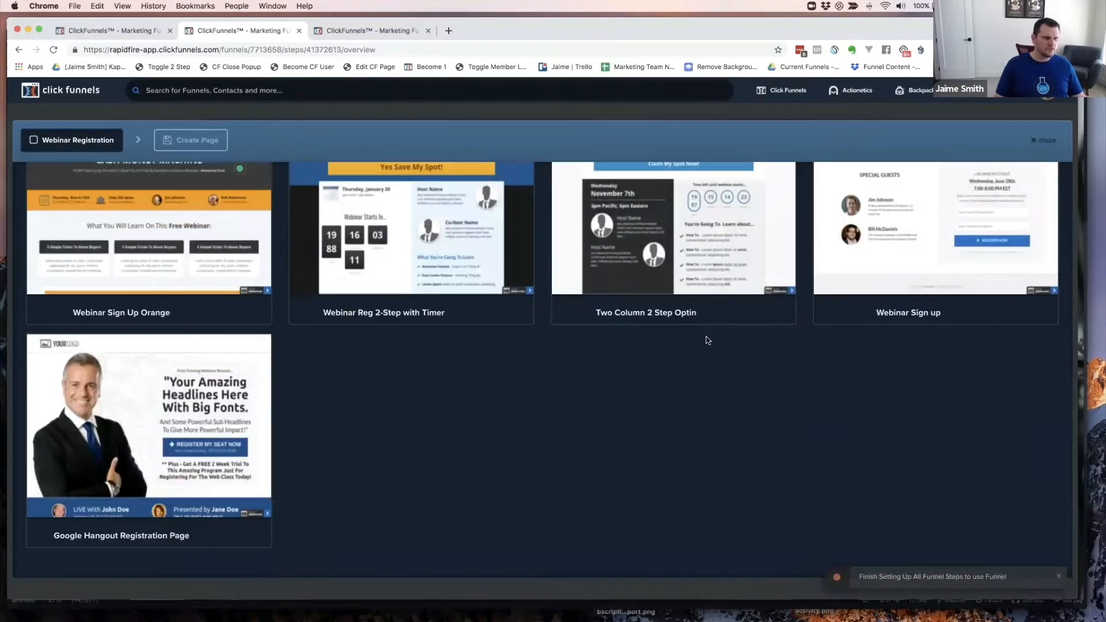
scroll(729, 316, "up", 20)
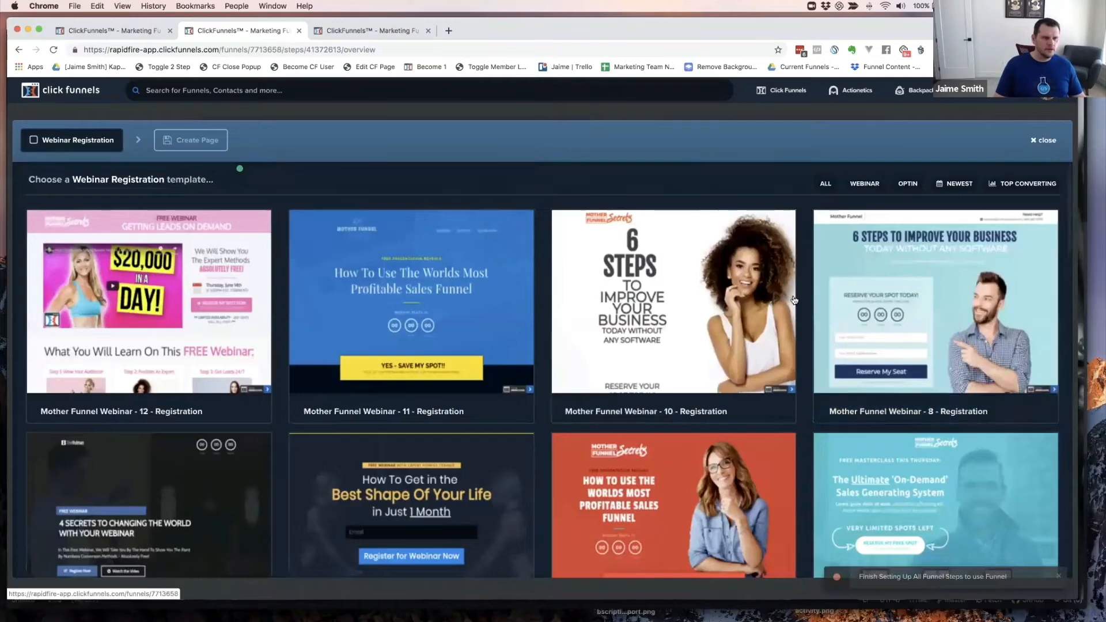
left_click(656, 363)
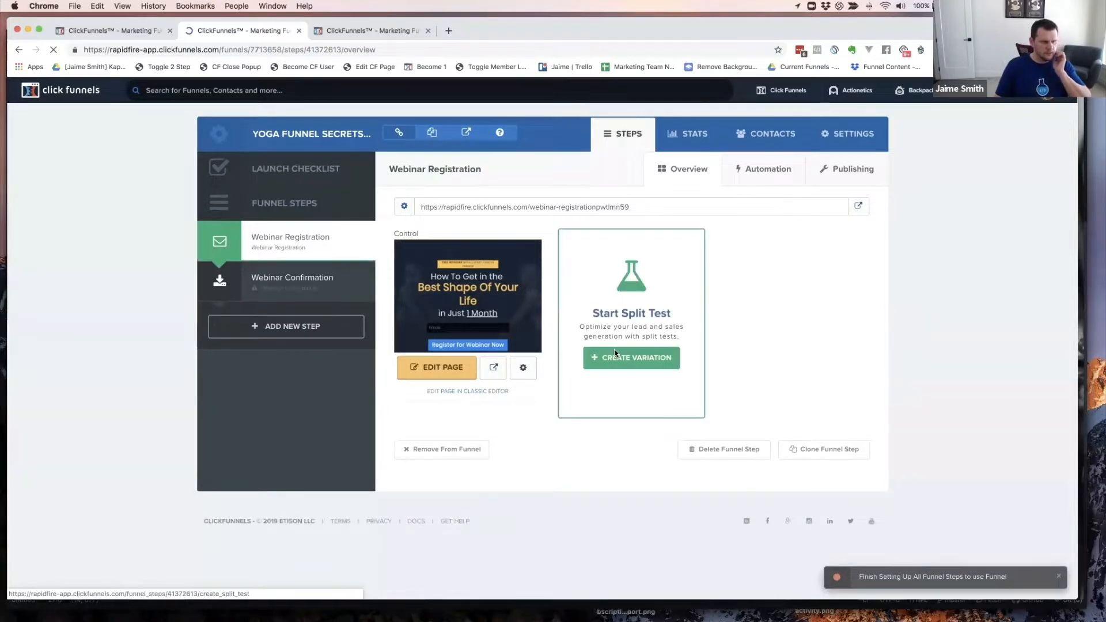
- Open the variation template gallery, then close it without picking a template
left_click(614, 356)
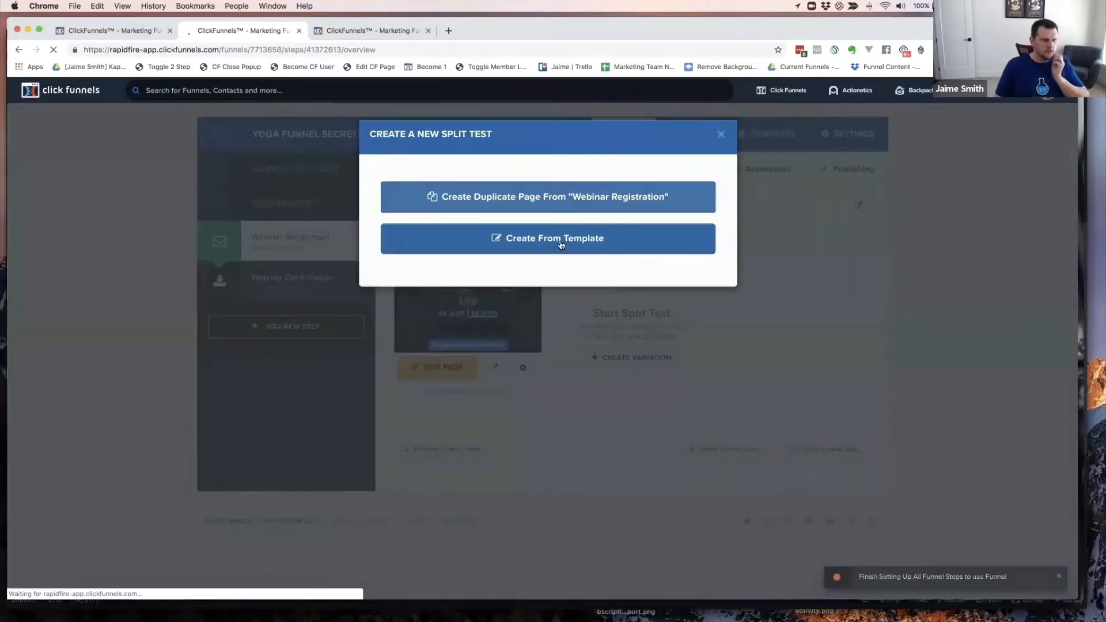
left_click(561, 243)
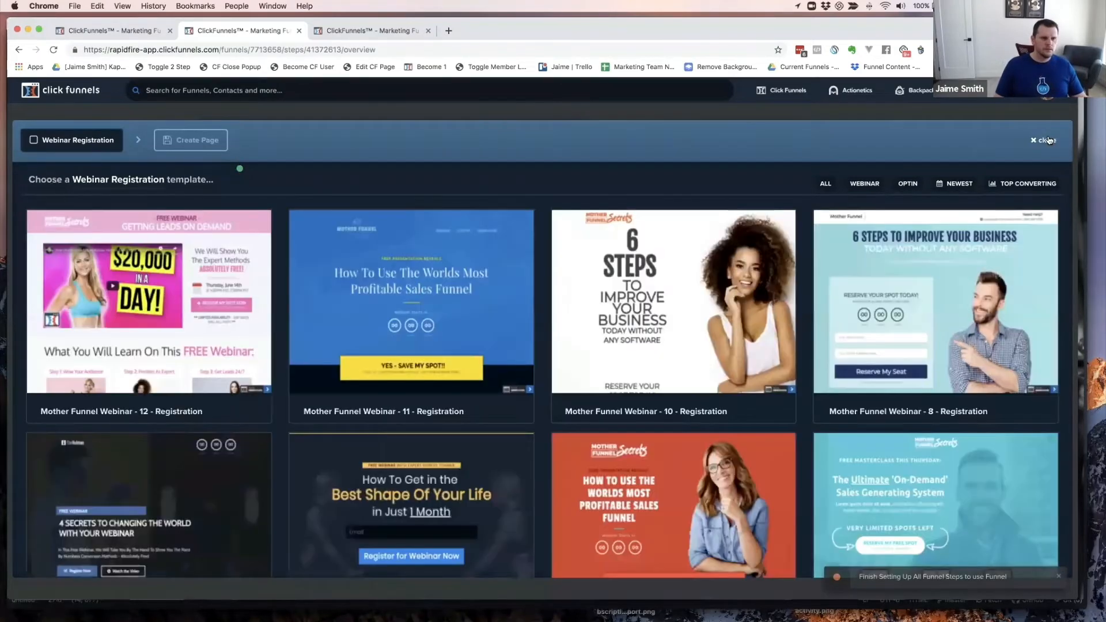
left_click(1049, 140)
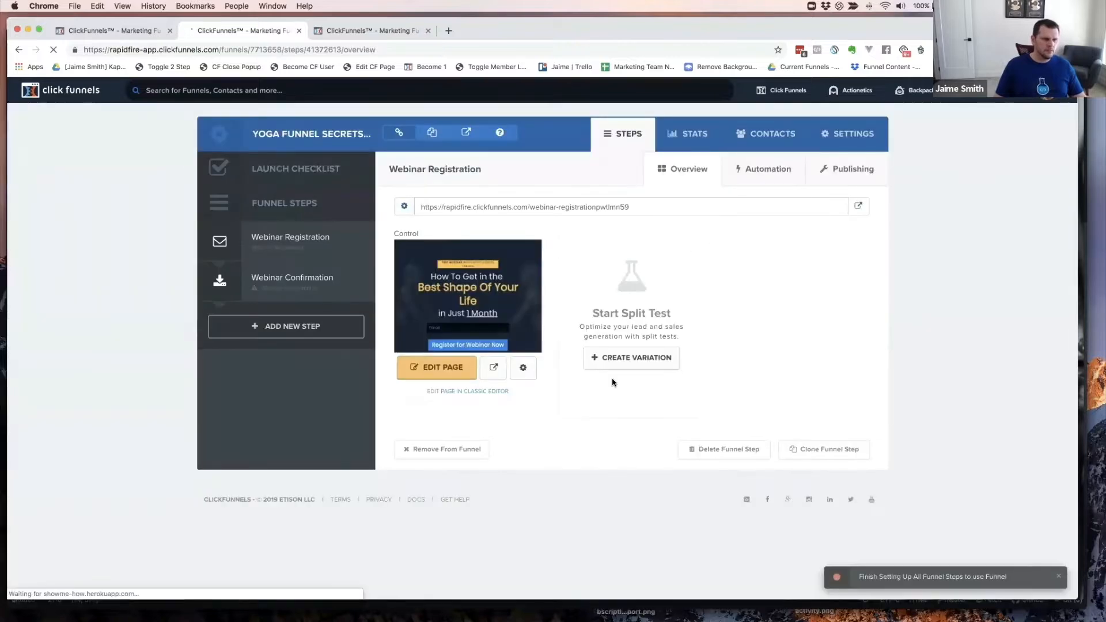
- Create a duplicate variation of the Webinar Registration page and open it in the editor
left_click(629, 358)
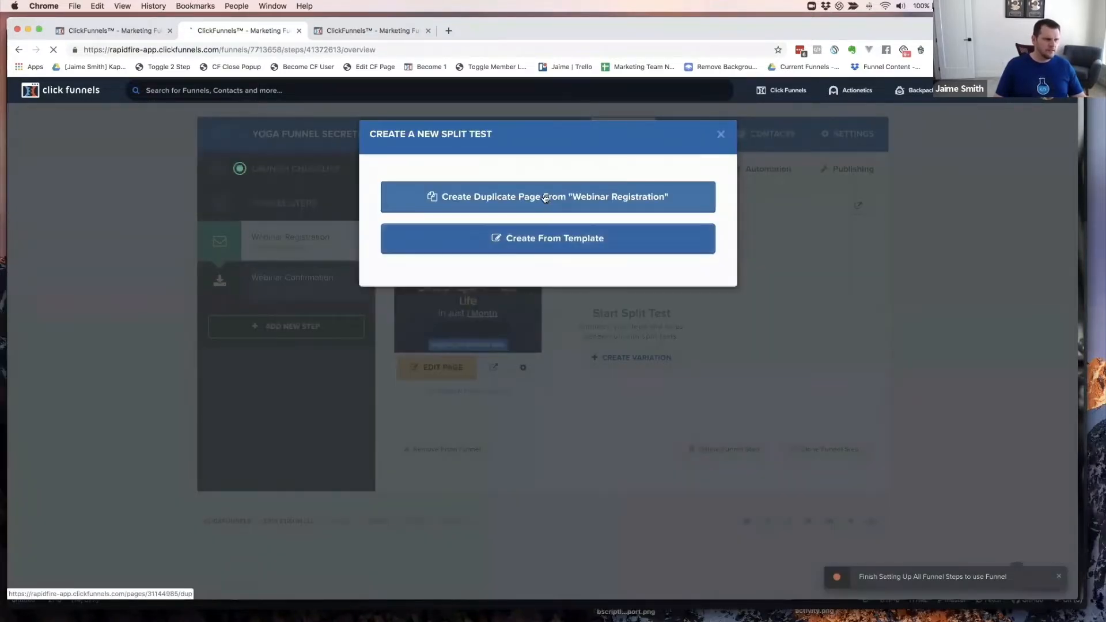
left_click(544, 197)
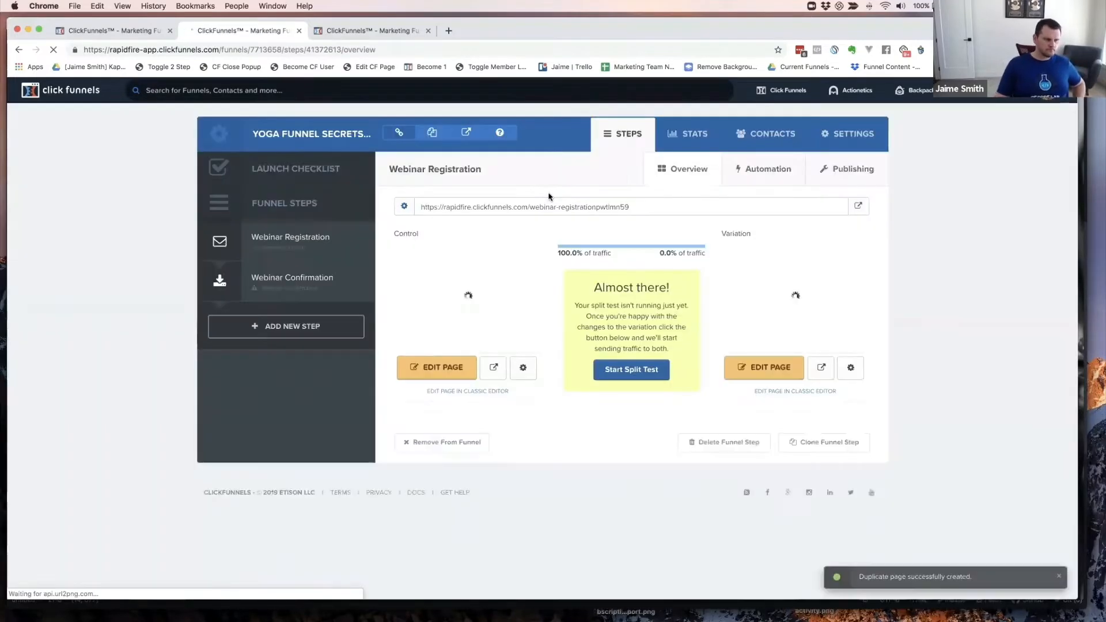
left_click(772, 372)
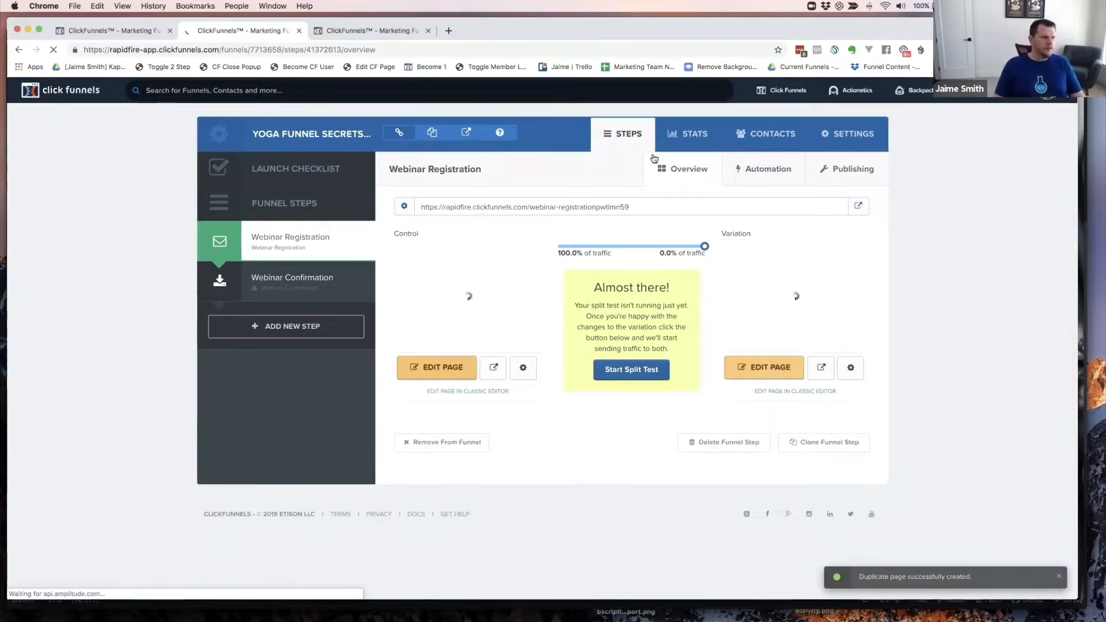
left_click(374, 35)
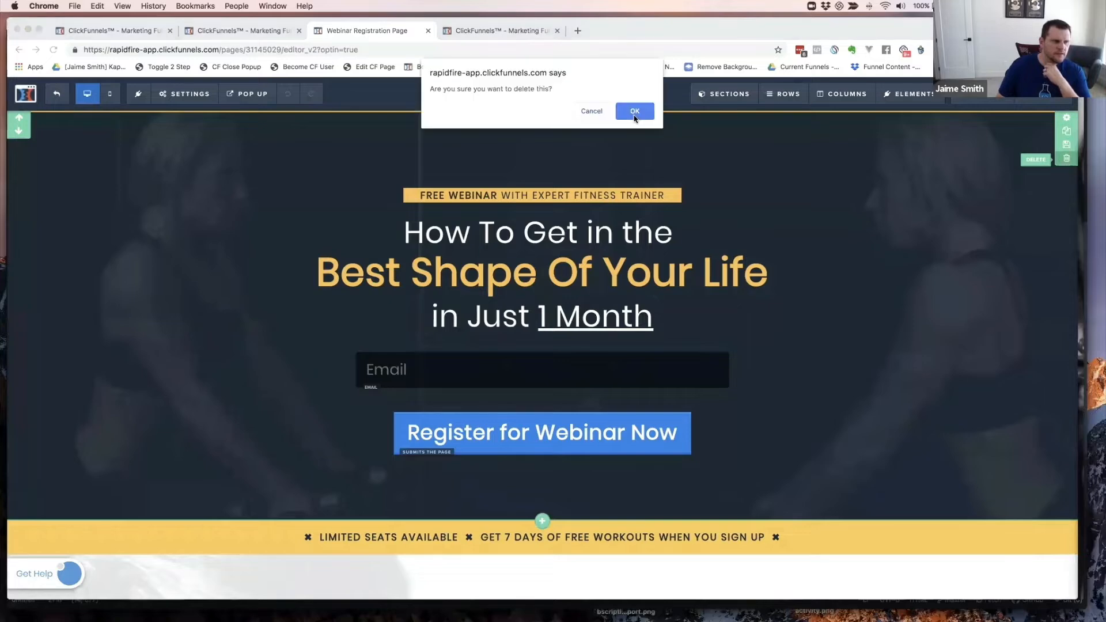
- Delete the hero, limited-seats banner, Hosted by, Fitness Secrets and footer sections, confirming each
key("Return")
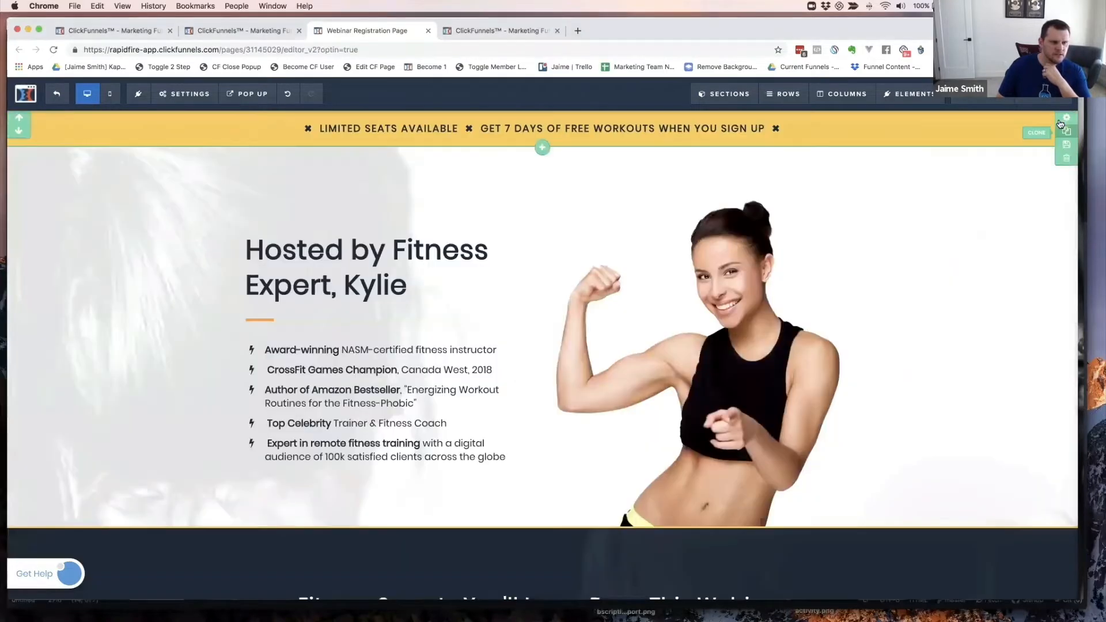
left_click(1065, 158)
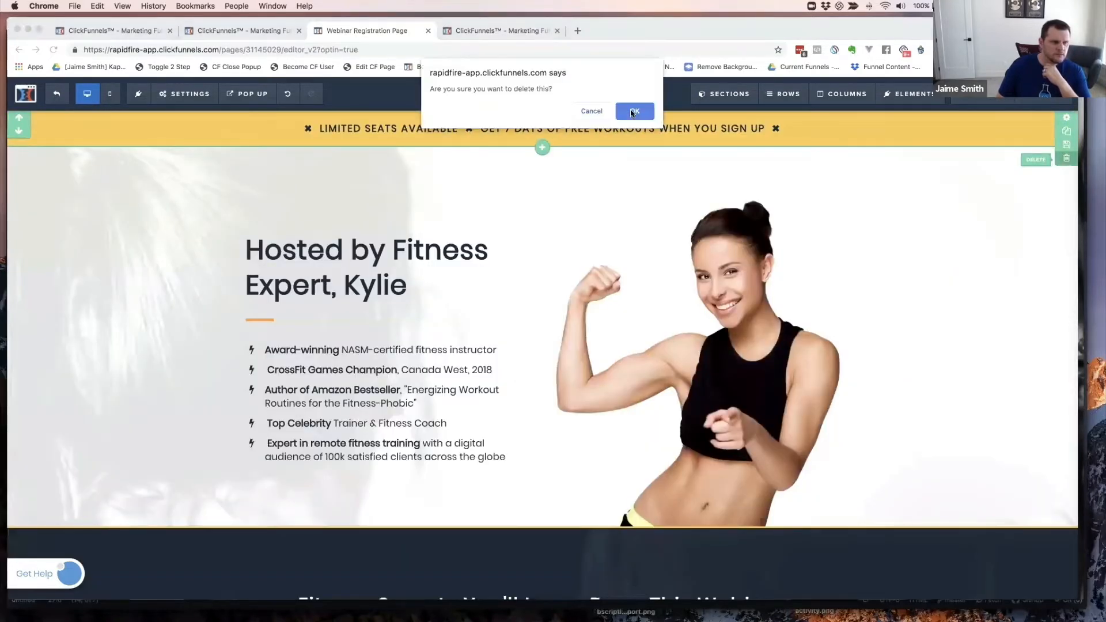
key("Return")
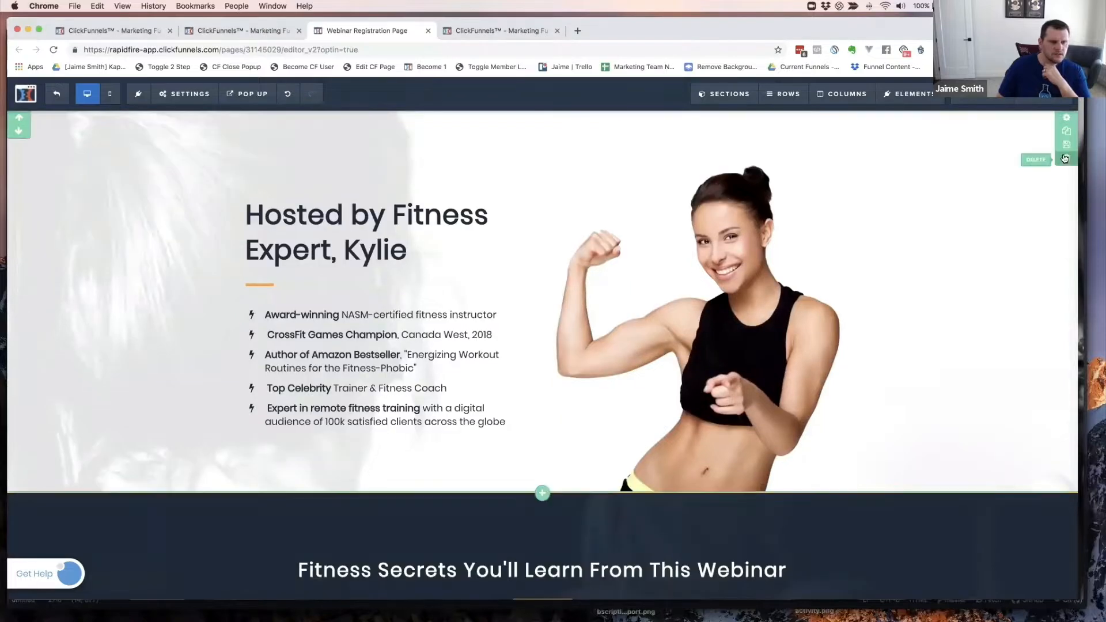
left_click(1065, 158)
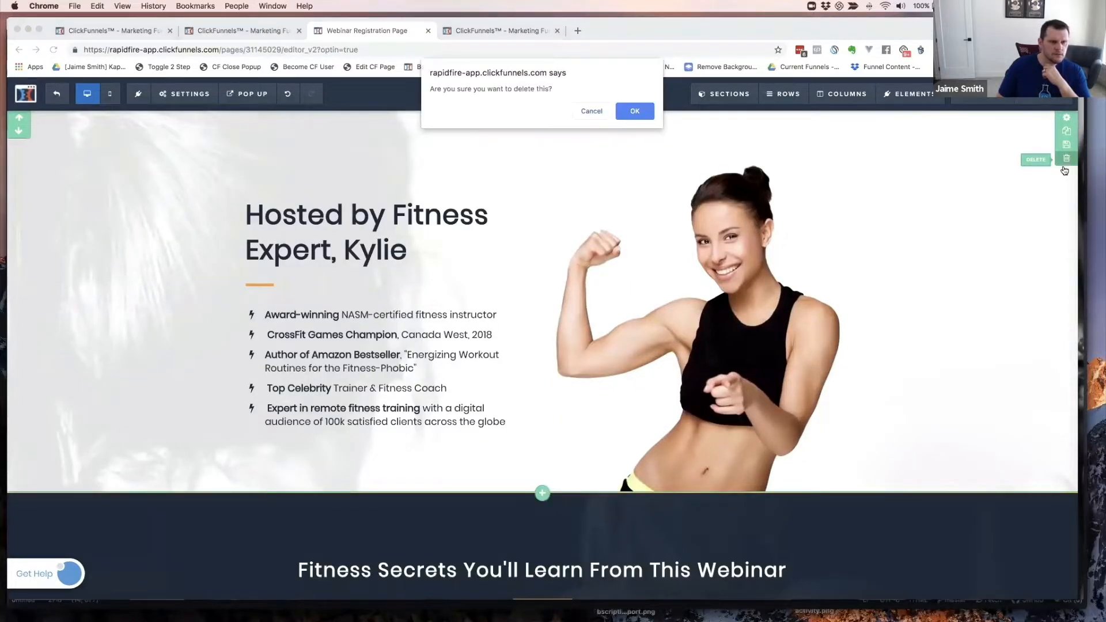
key("Return")
left_click(638, 123)
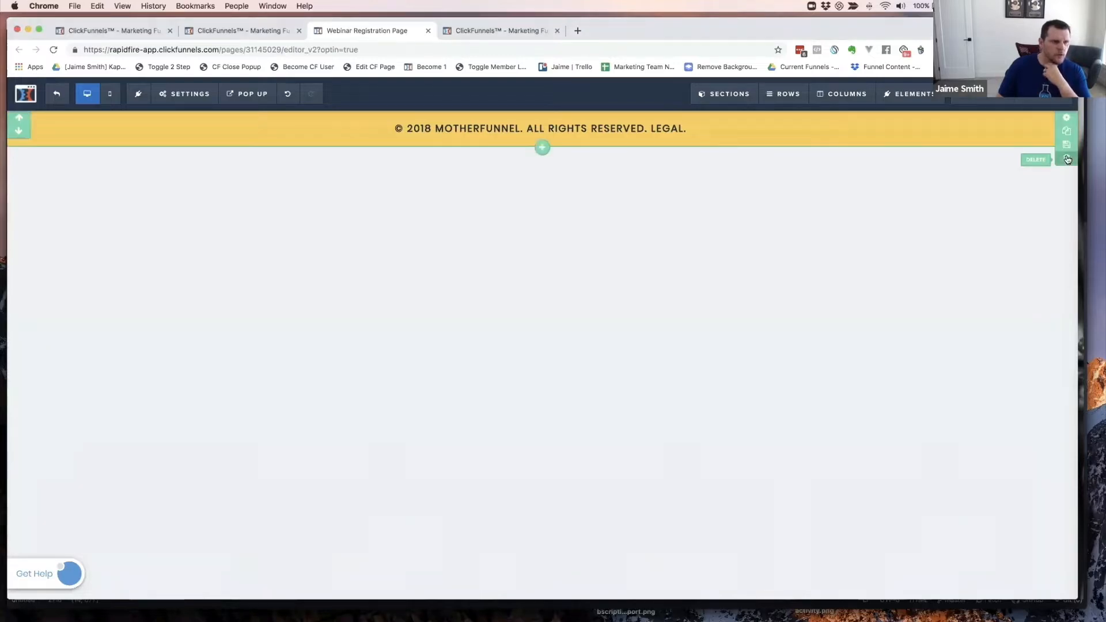
left_click(1066, 157)
left_click(636, 113)
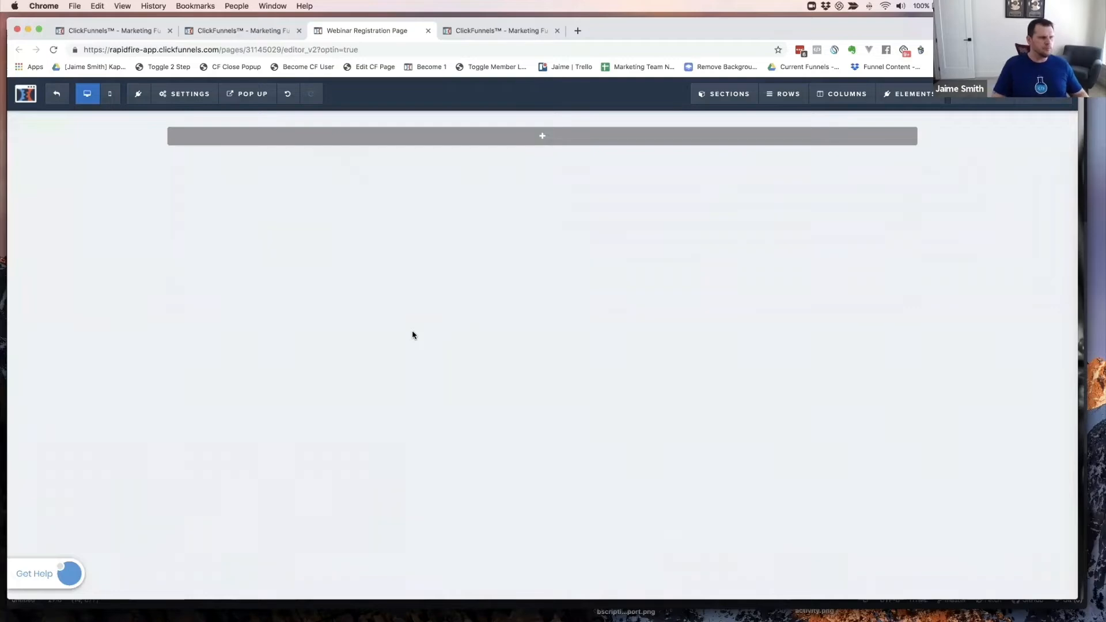
- Pull the cookbook marketplace tab into its own window positioned over the page editor
mouse_move(542, 139)
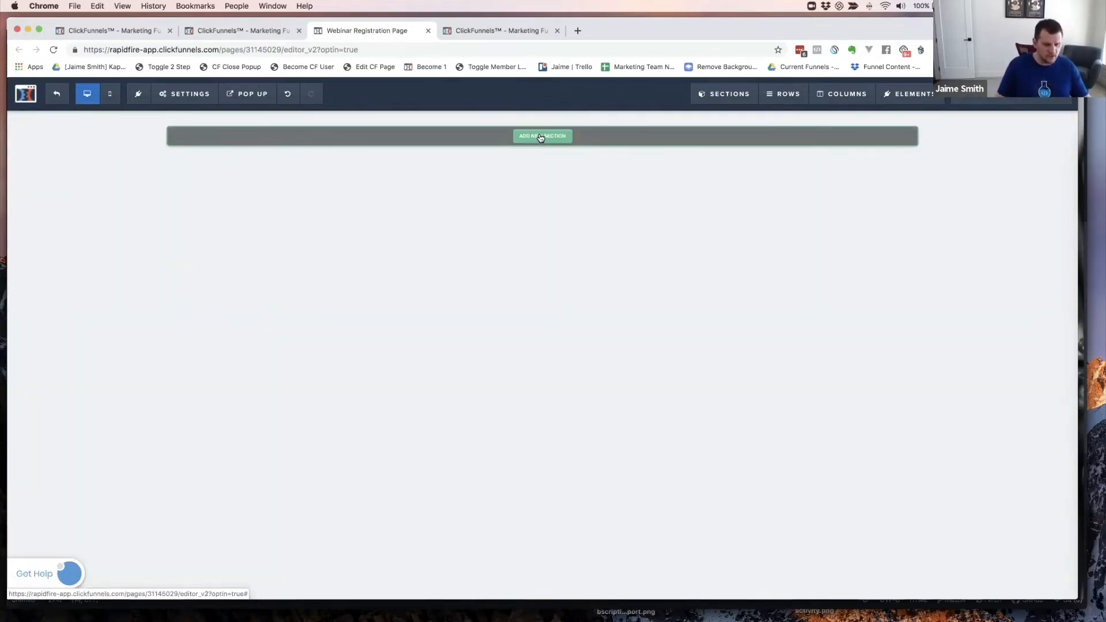
left_click(490, 30)
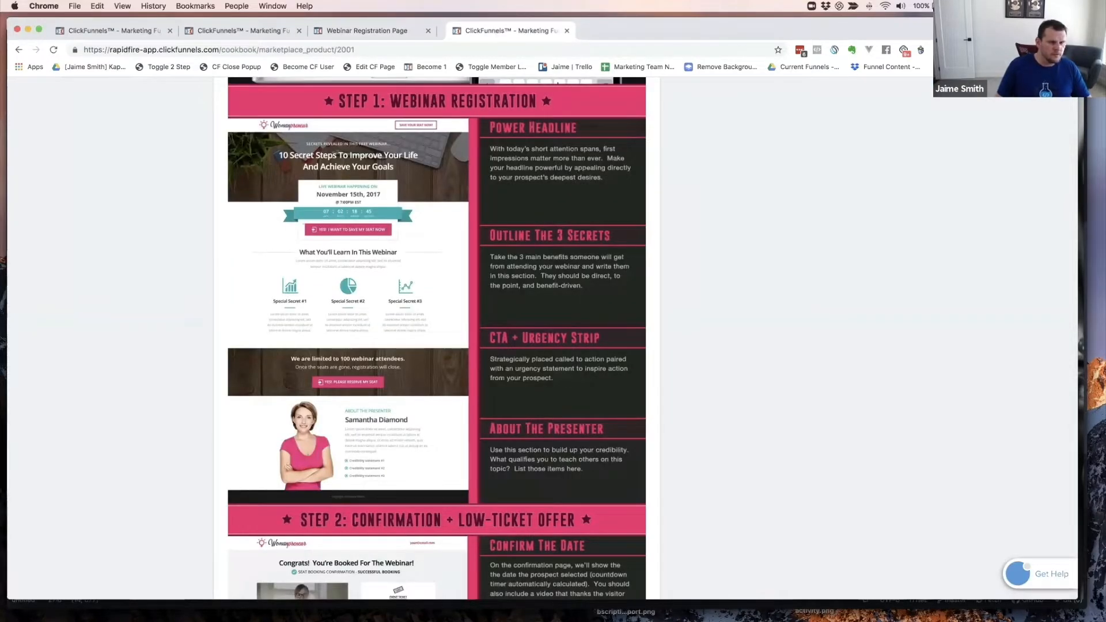
left_click_drag(486, 33, 1105, 92)
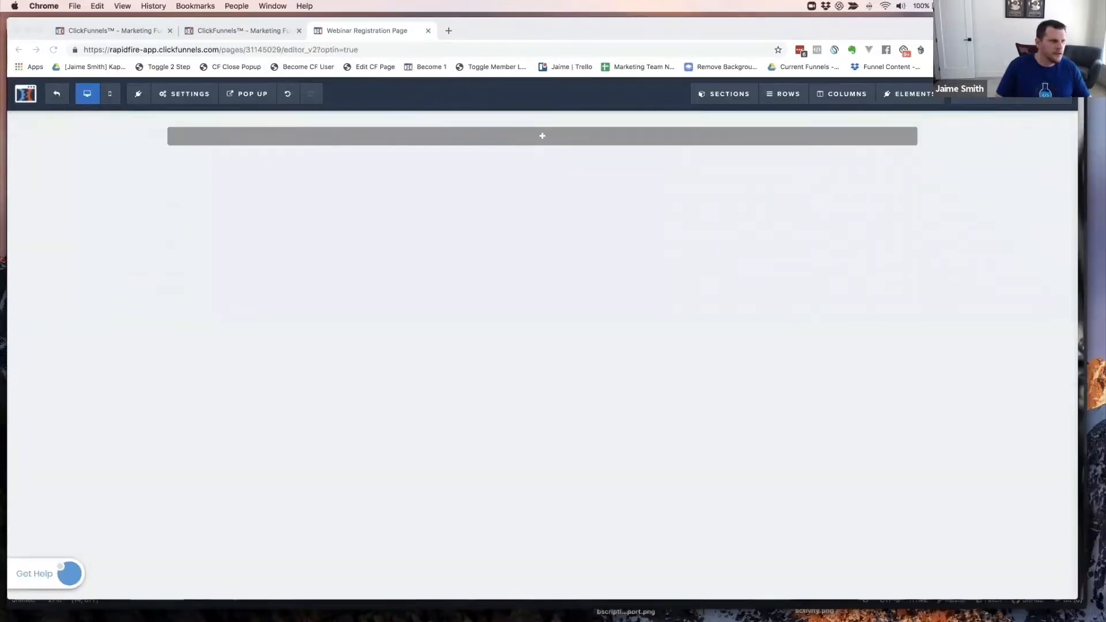
left_click_drag(1105, 93, 611, 49)
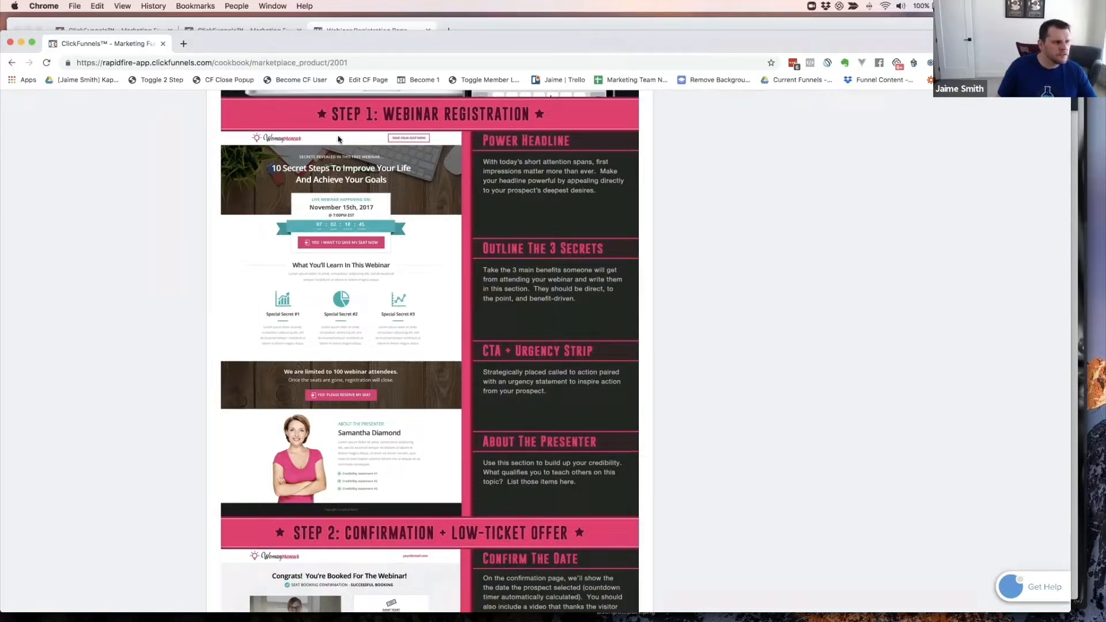
scroll(340, 139, "down", 1)
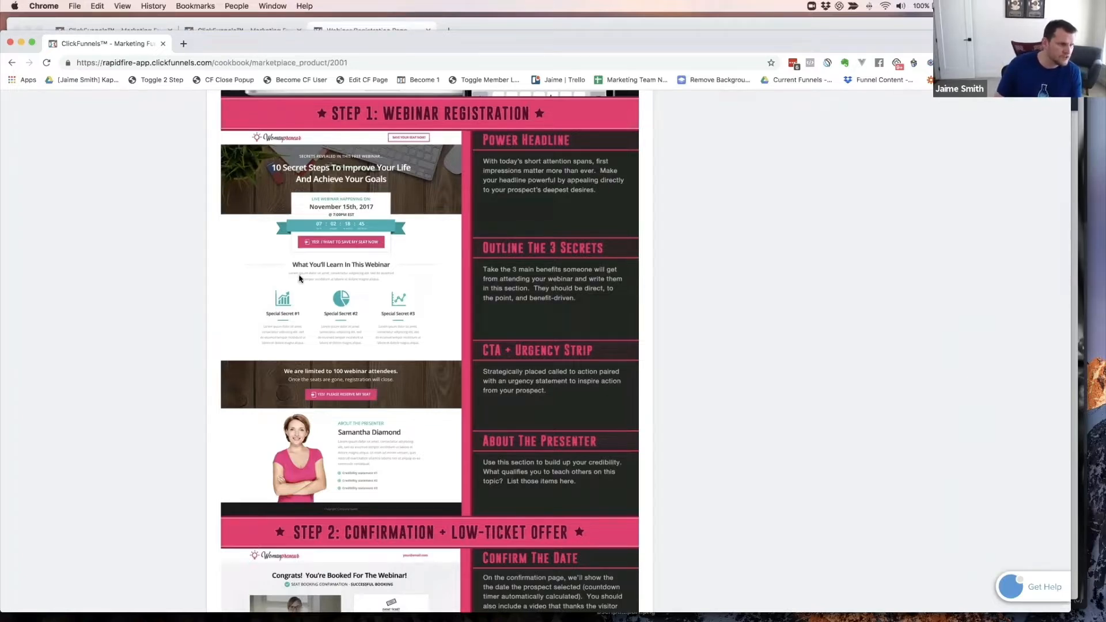
scroll(271, 217, "down", 1)
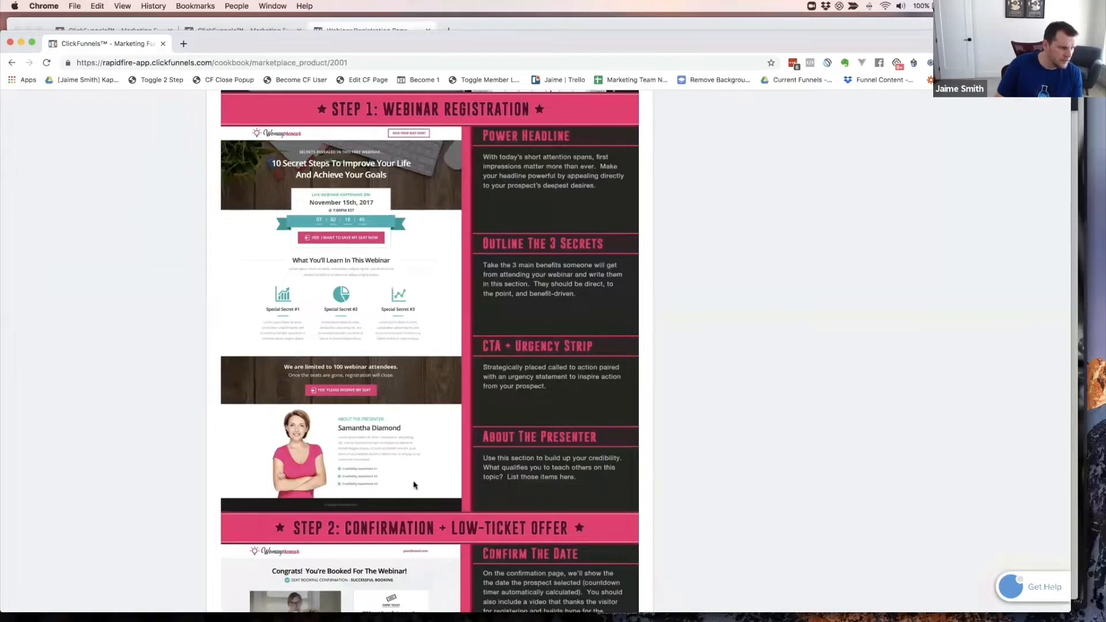
scroll(282, 415, "down", 1)
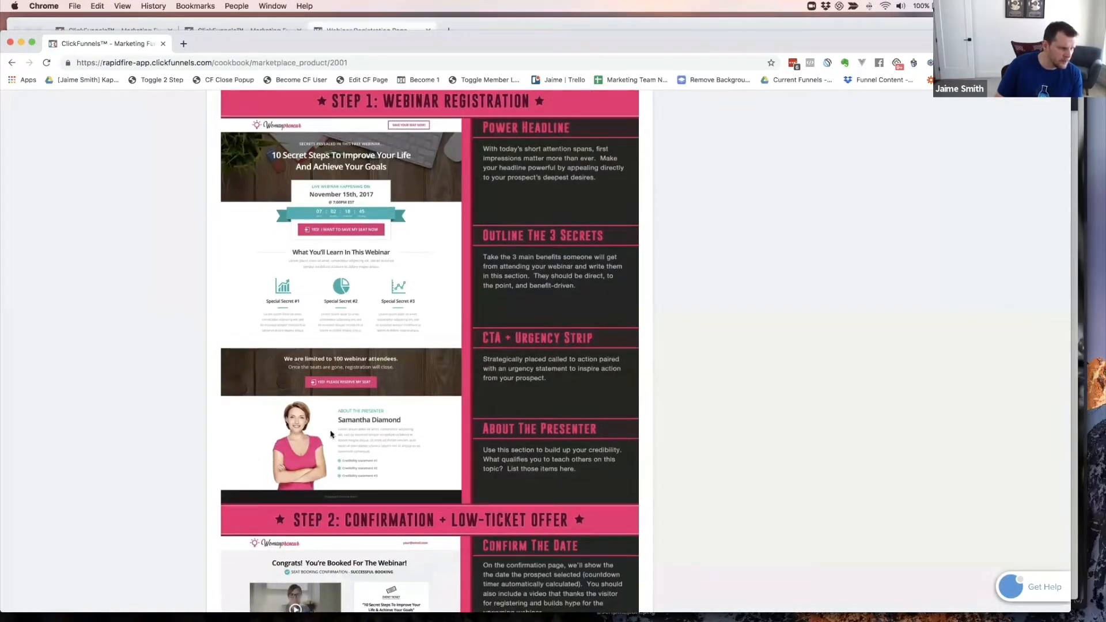
scroll(398, 446, "up", 1)
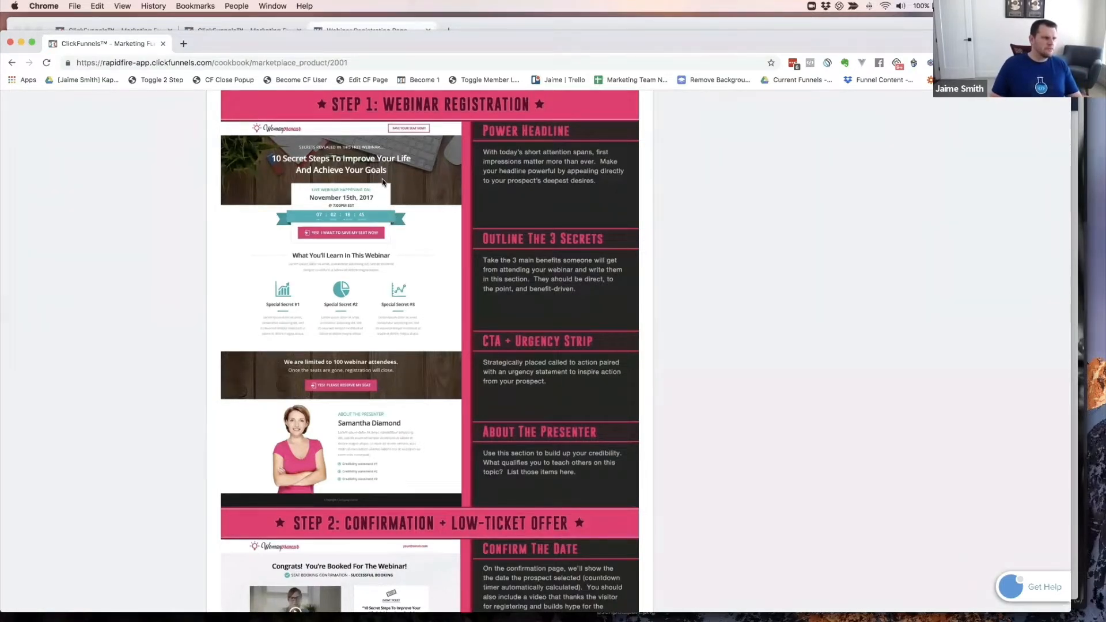
- Add a full-width section containing a two-column row to the blank page
left_click(363, 30)
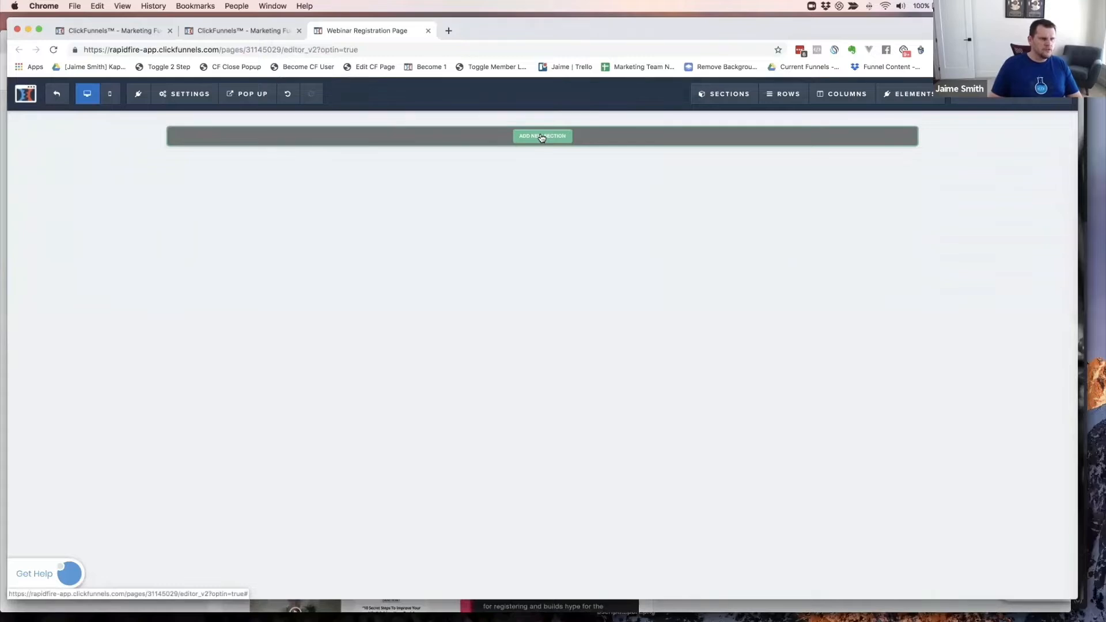
left_click(541, 137)
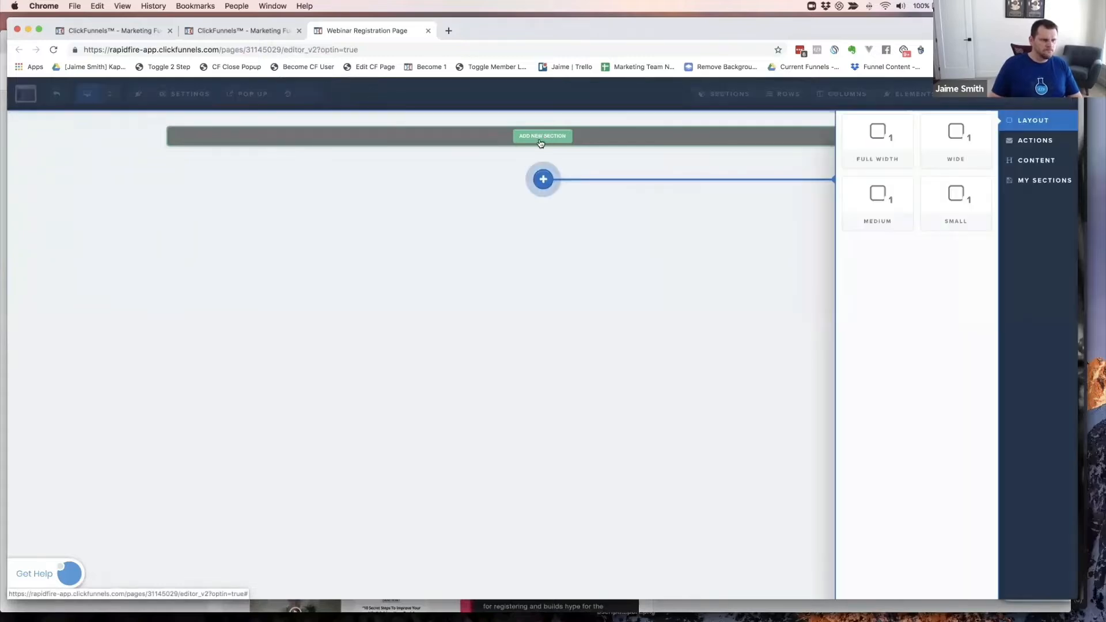
left_click(878, 139)
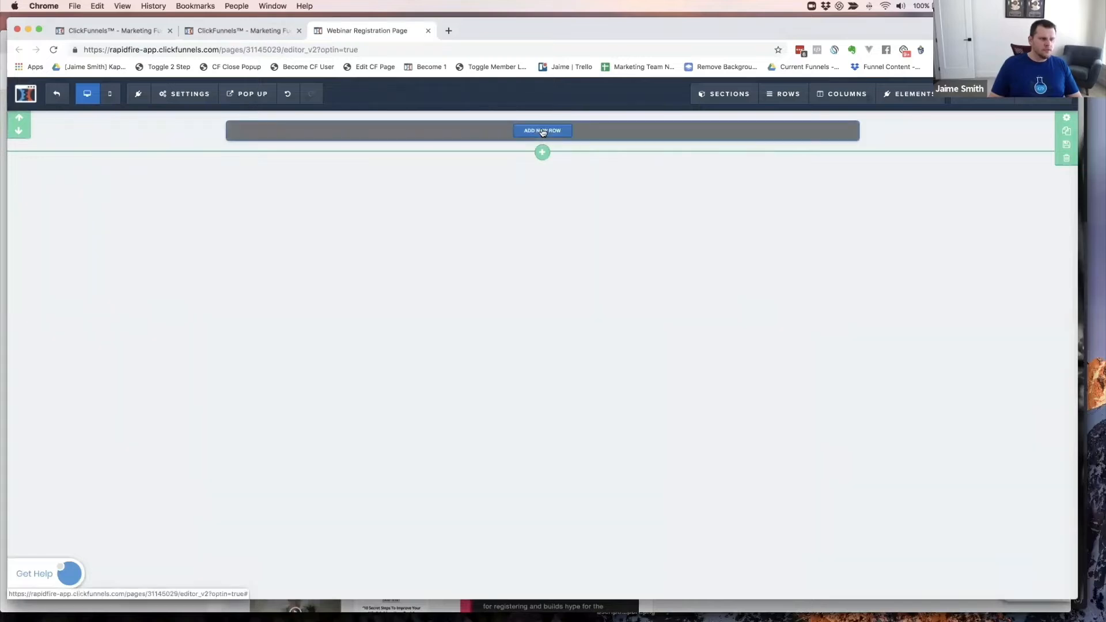
left_click(542, 130)
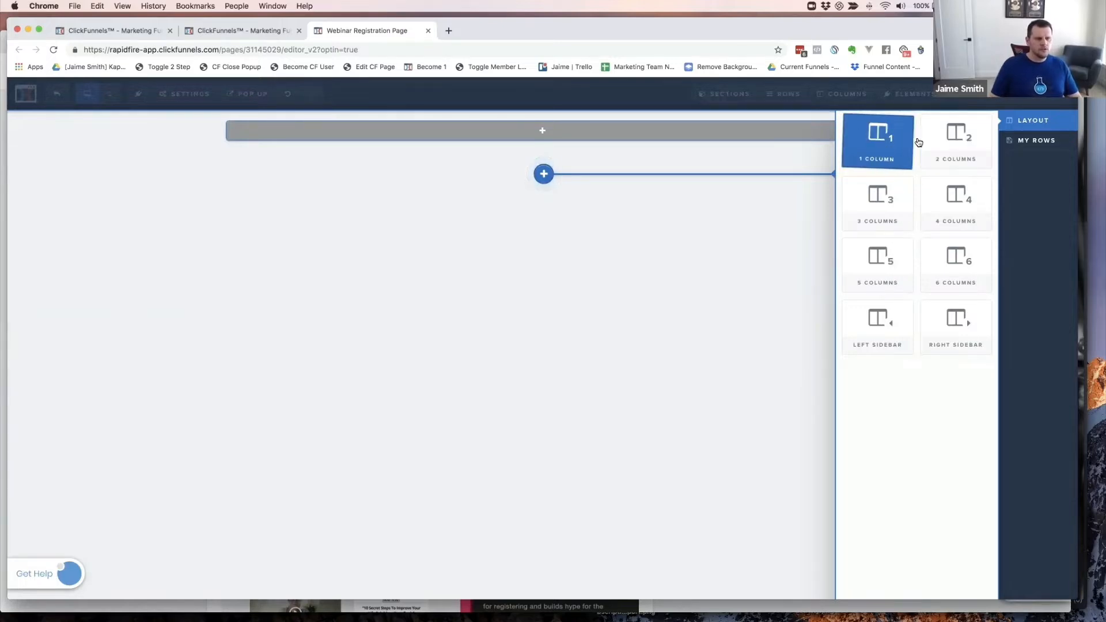
left_click(954, 142)
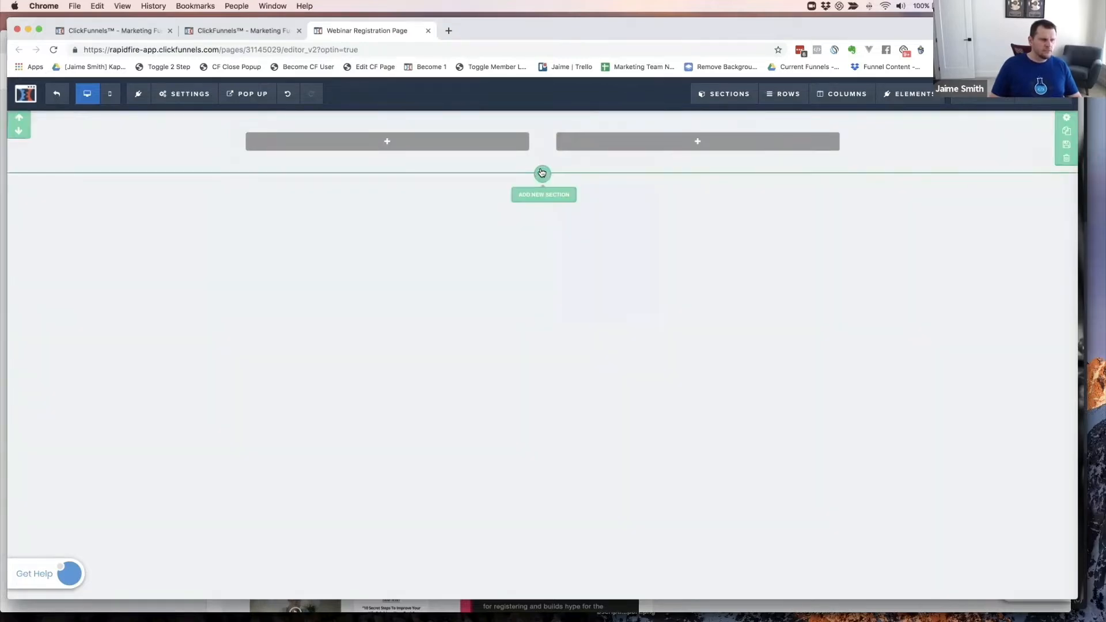
- Add a second full-width section below, then bring the cookbook window to the front
left_click(542, 173)
left_click(883, 137)
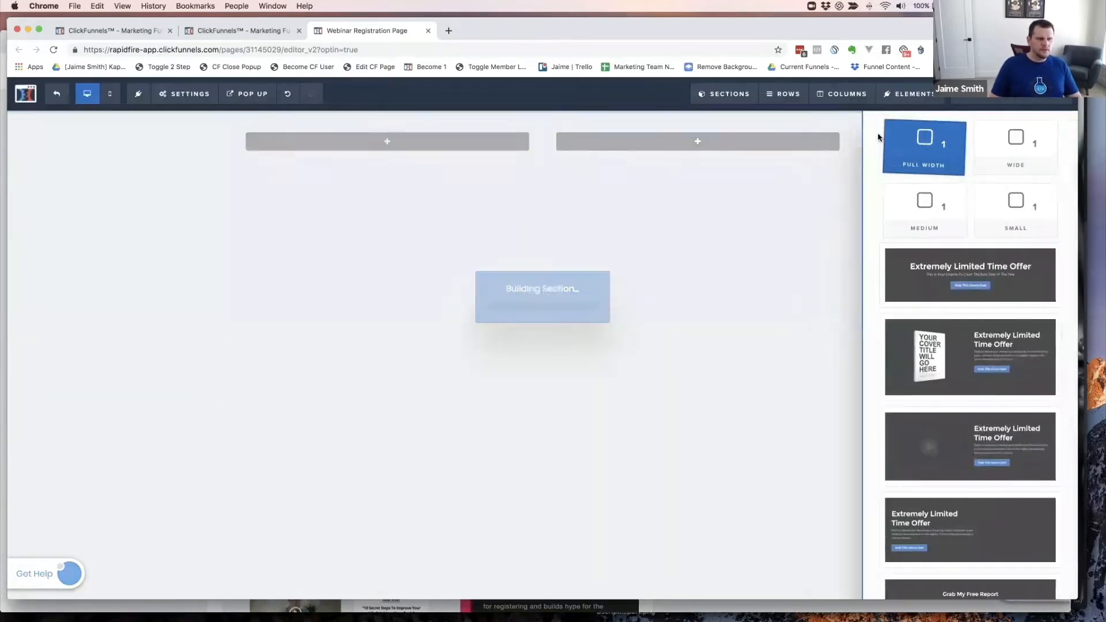
key("super+grave")
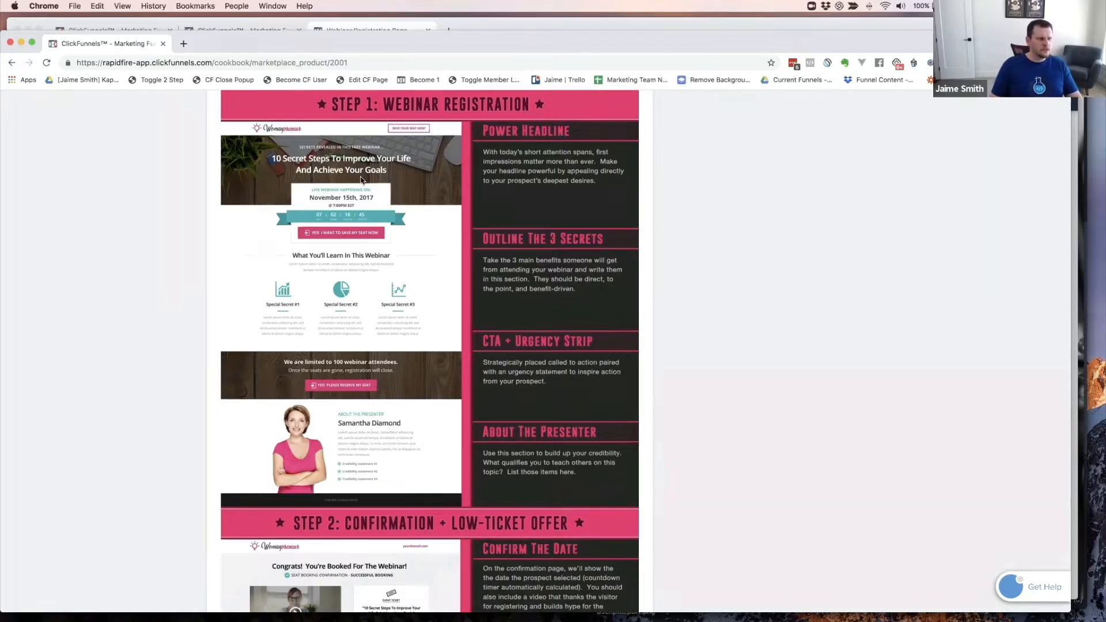
key("super+grave")
- Back in the editor, add a one-column row to the second section
key("super+grave")
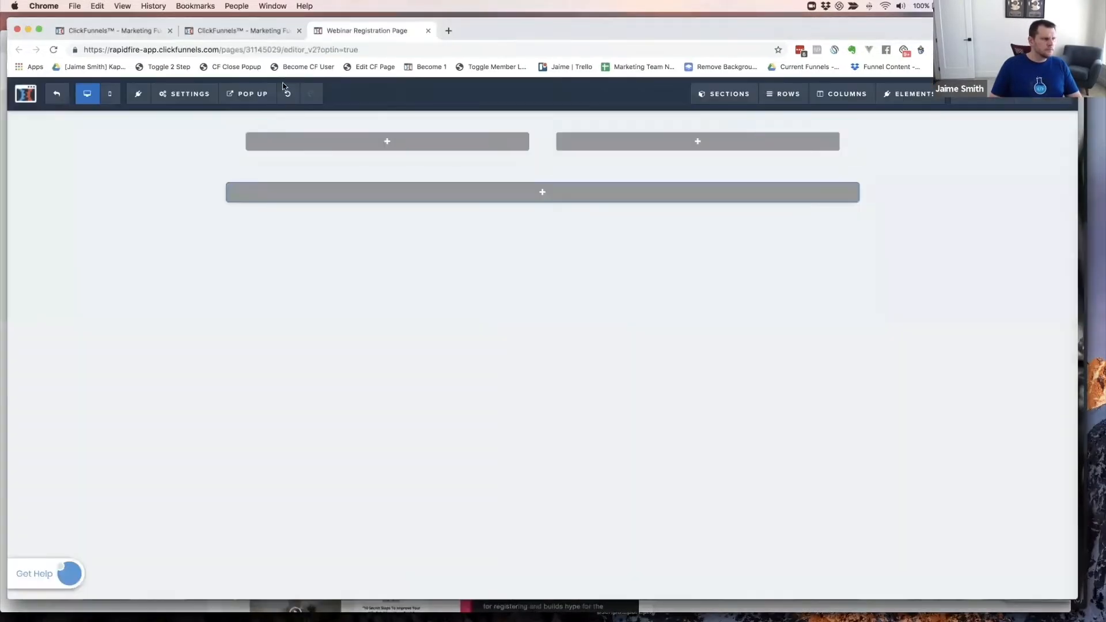
key("super+grave")
key("super+grave")
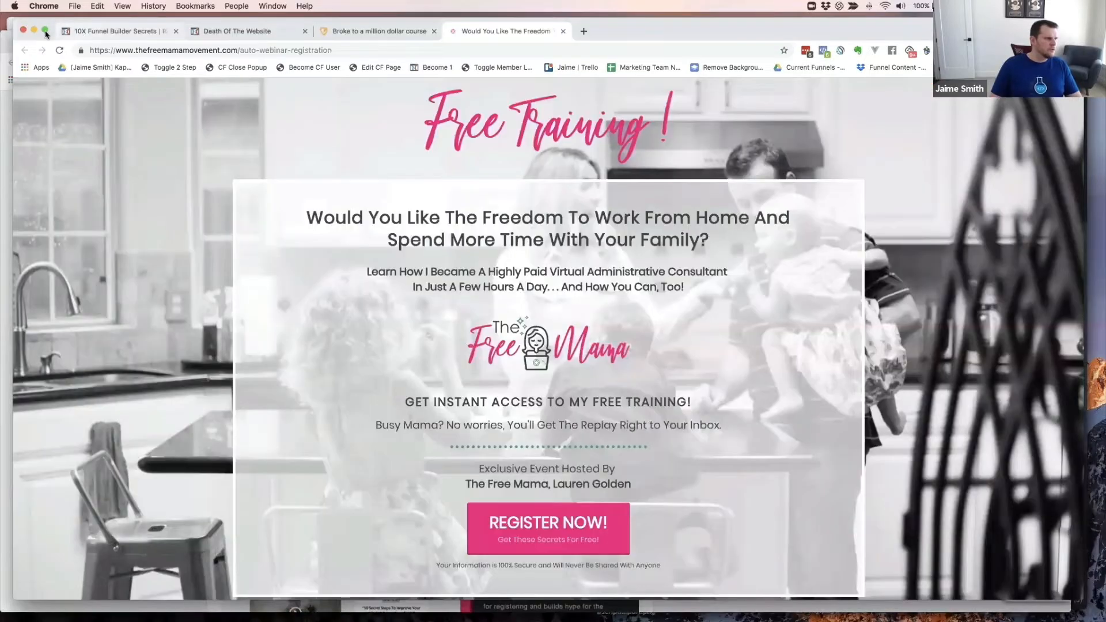
key("super+grave")
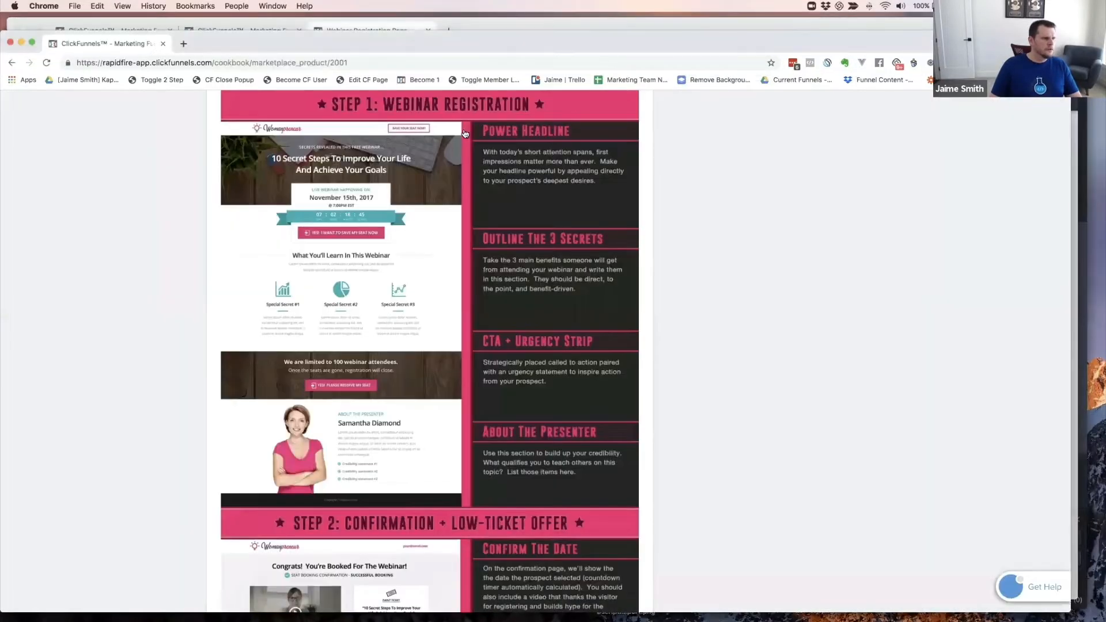
key("super+grave")
mouse_move(544, 193)
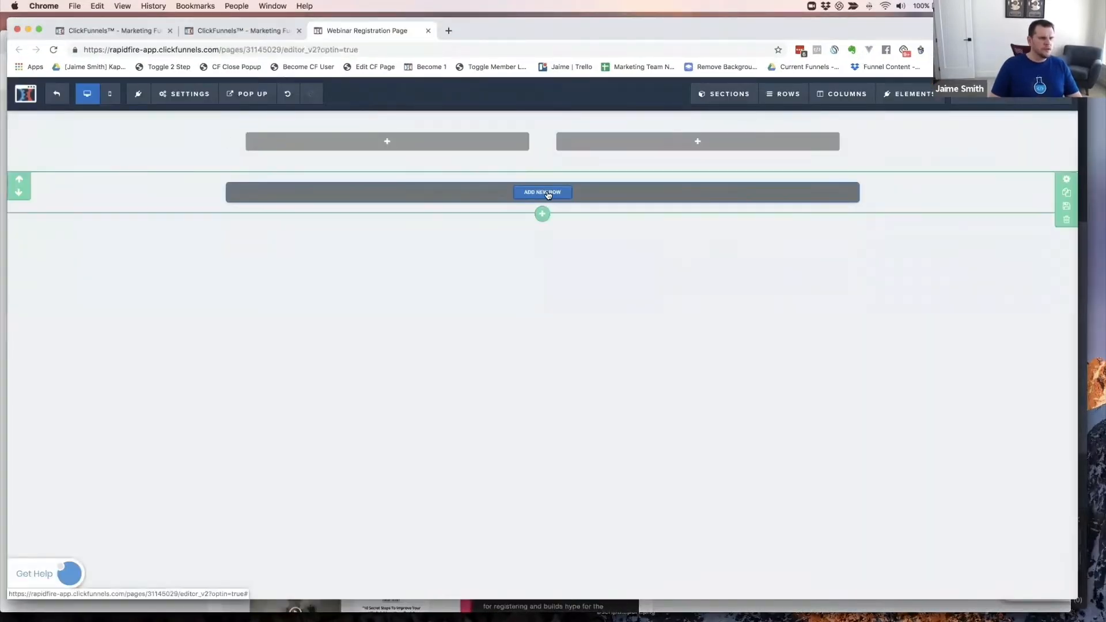
left_click(547, 194)
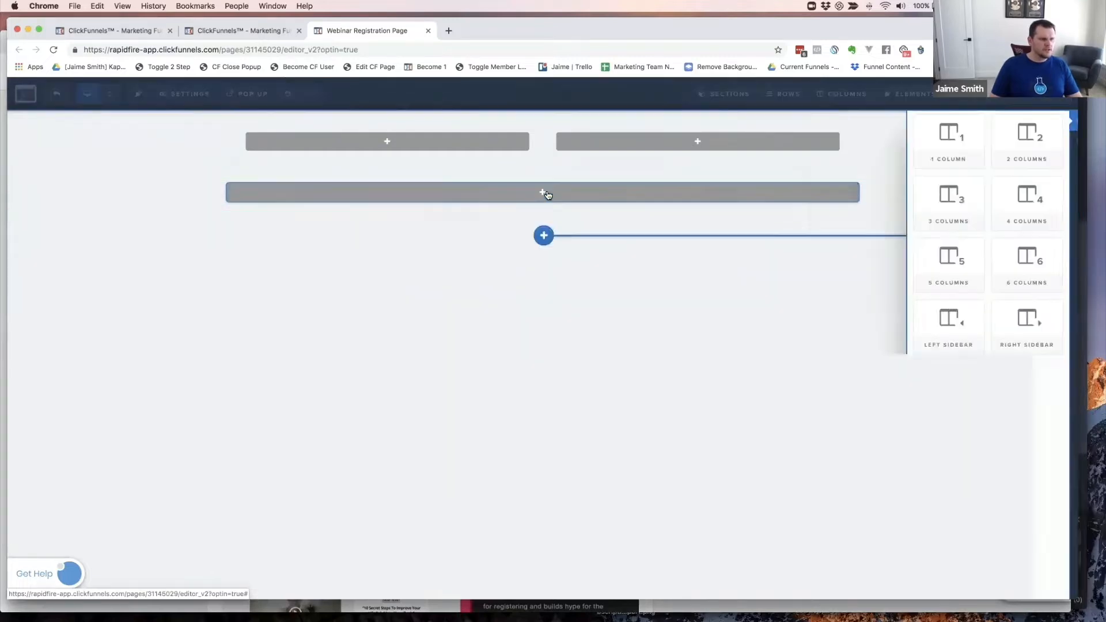
left_click(877, 142)
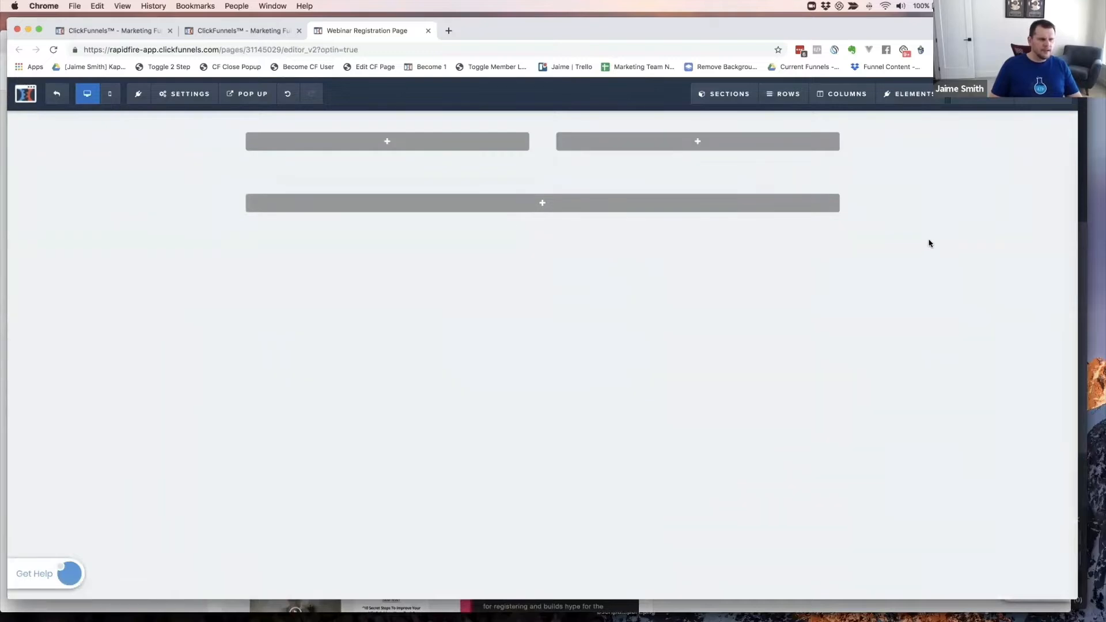
- Add a third full-width section below, then bring the cookbook window forward
mouse_move(1067, 192)
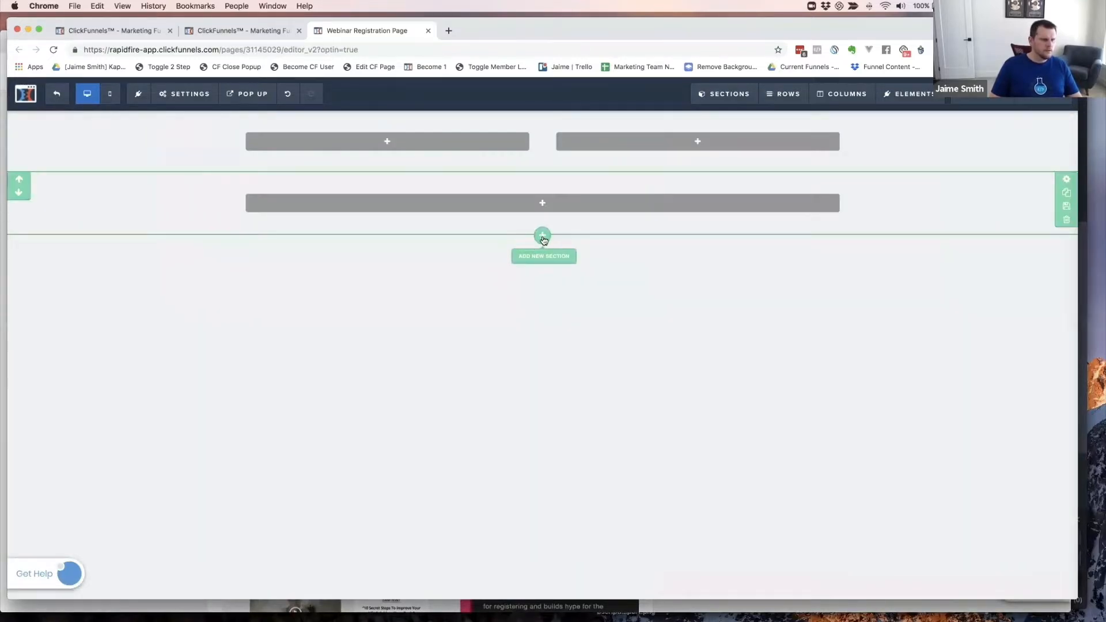
left_click(544, 234)
left_click(880, 132)
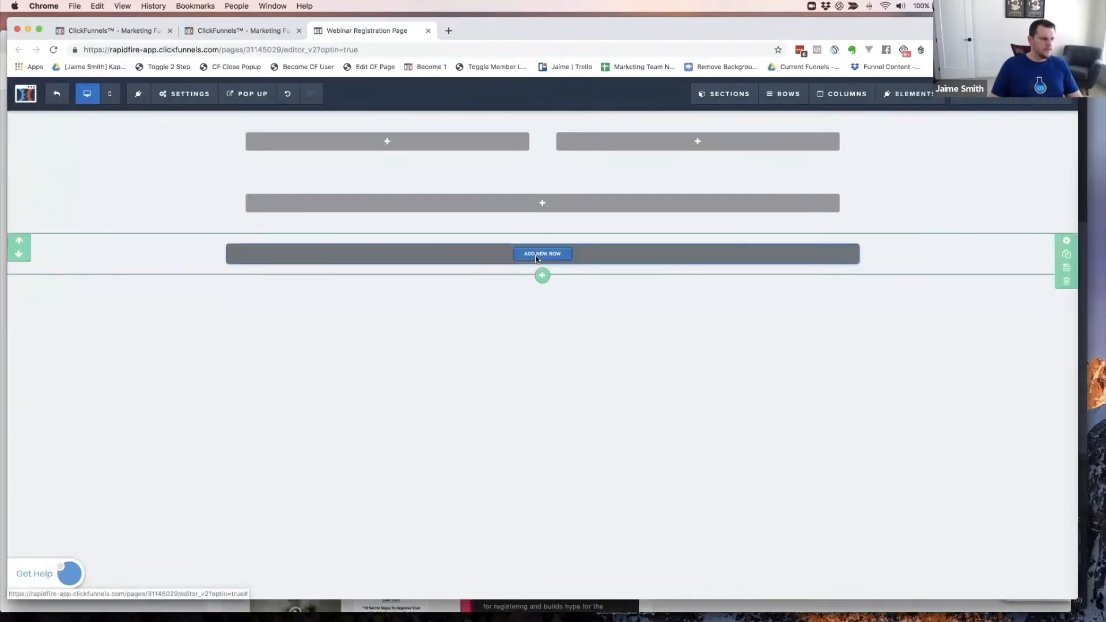
key("super+grave")
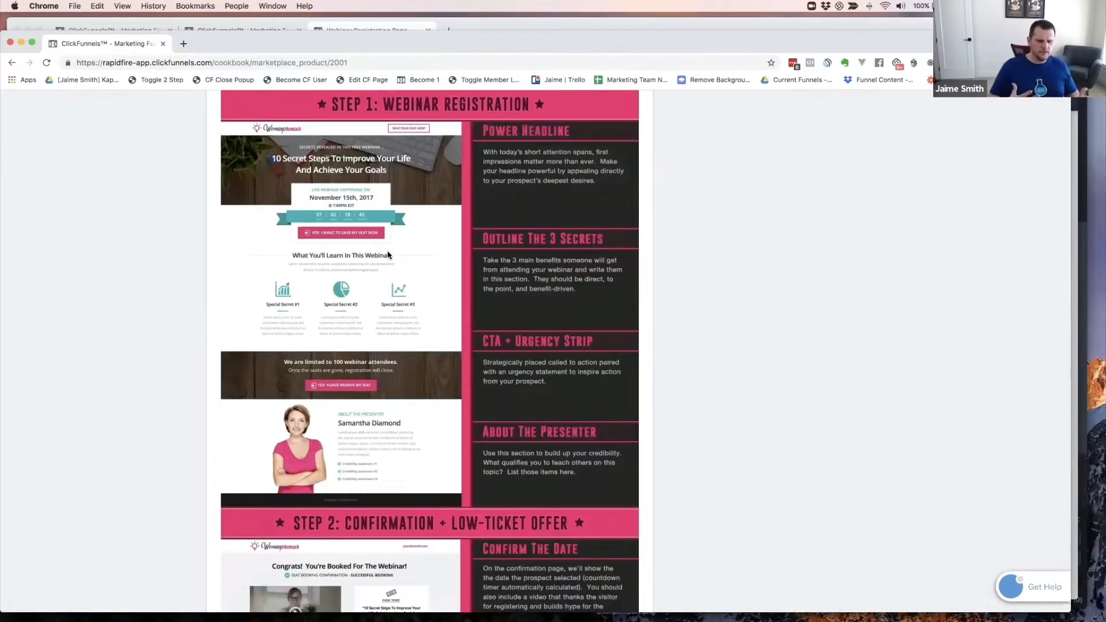
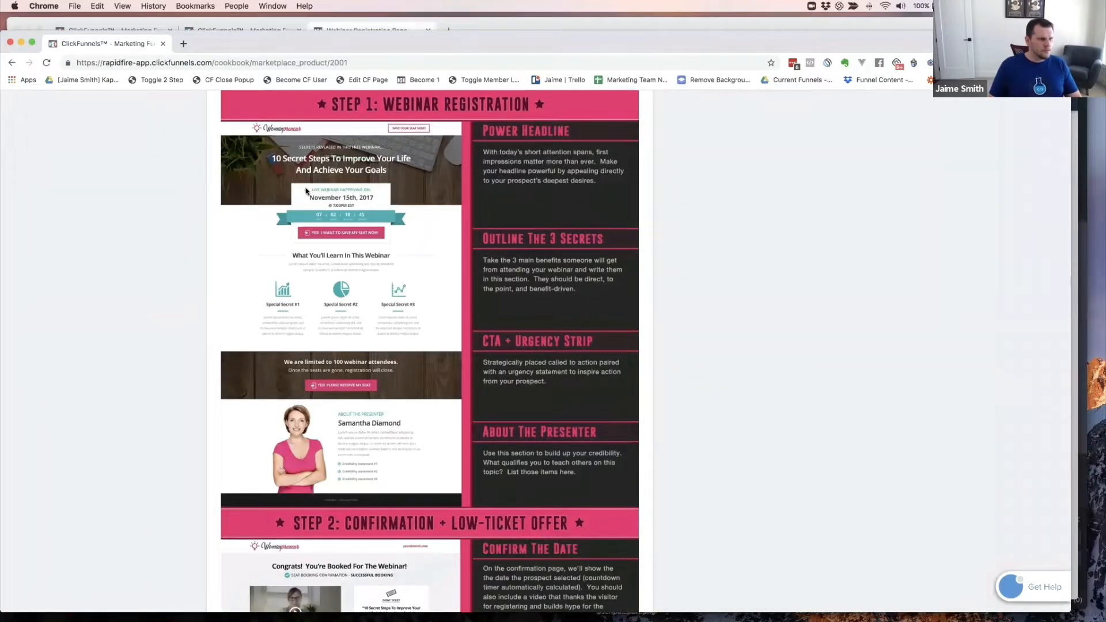
- Insert a 1 Column row under the existing one-column row, comparing against the cookbook template
key("super+grave")
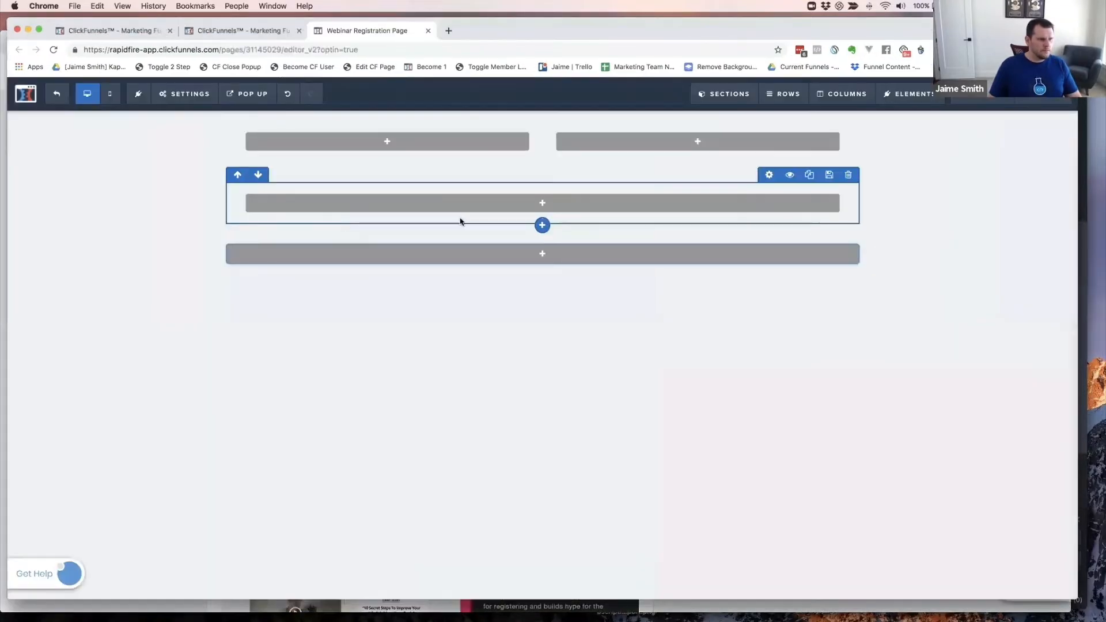
left_click(542, 276)
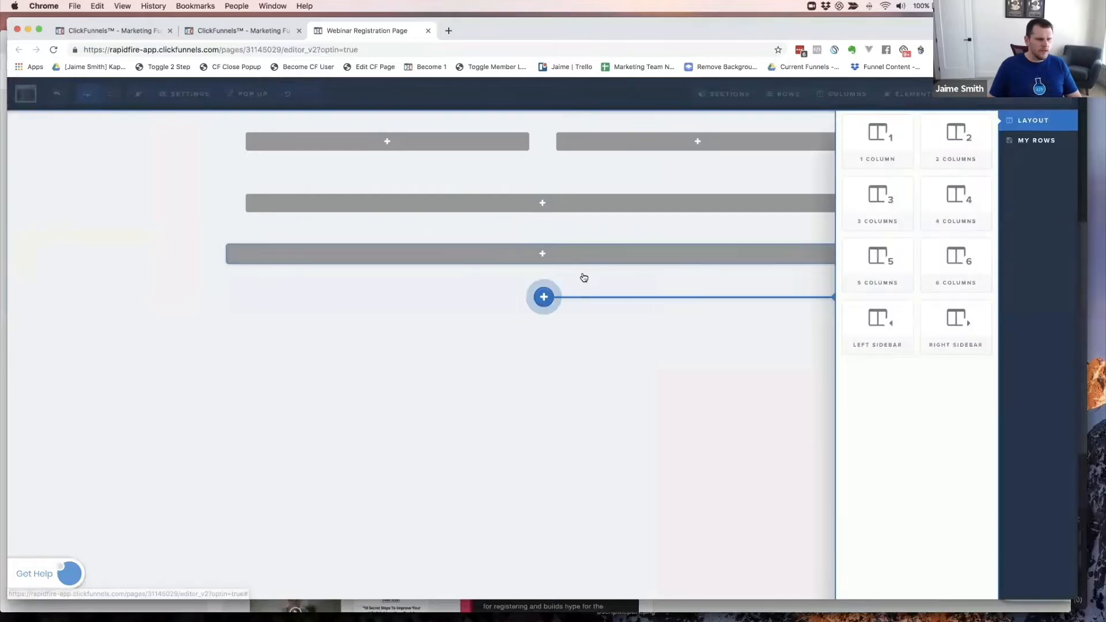
left_click(880, 136)
key("super+grave")
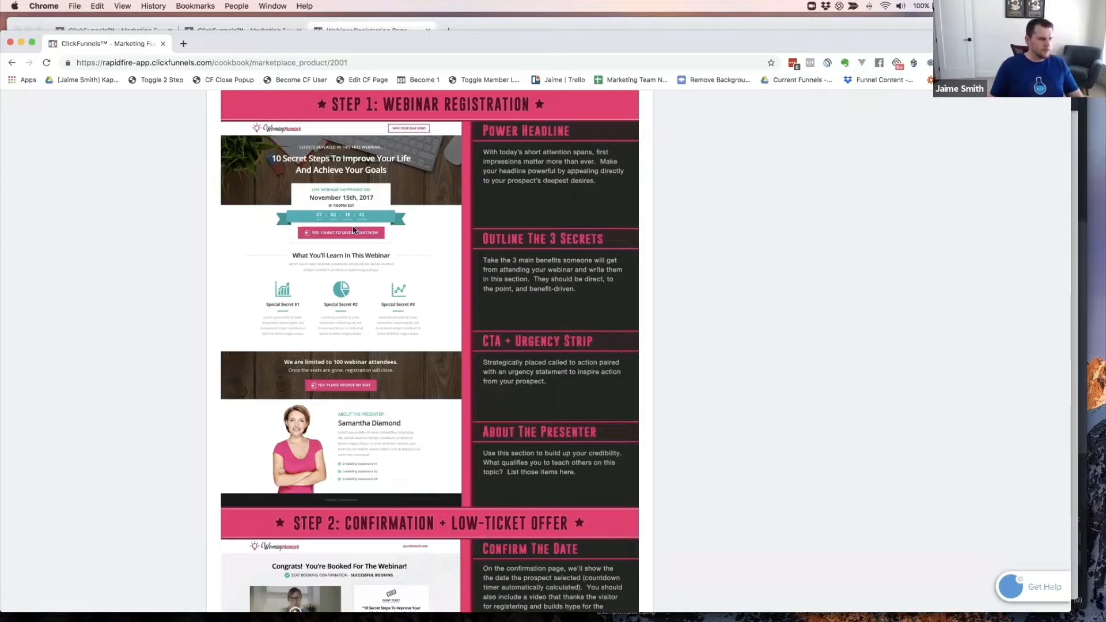
key("super+grave")
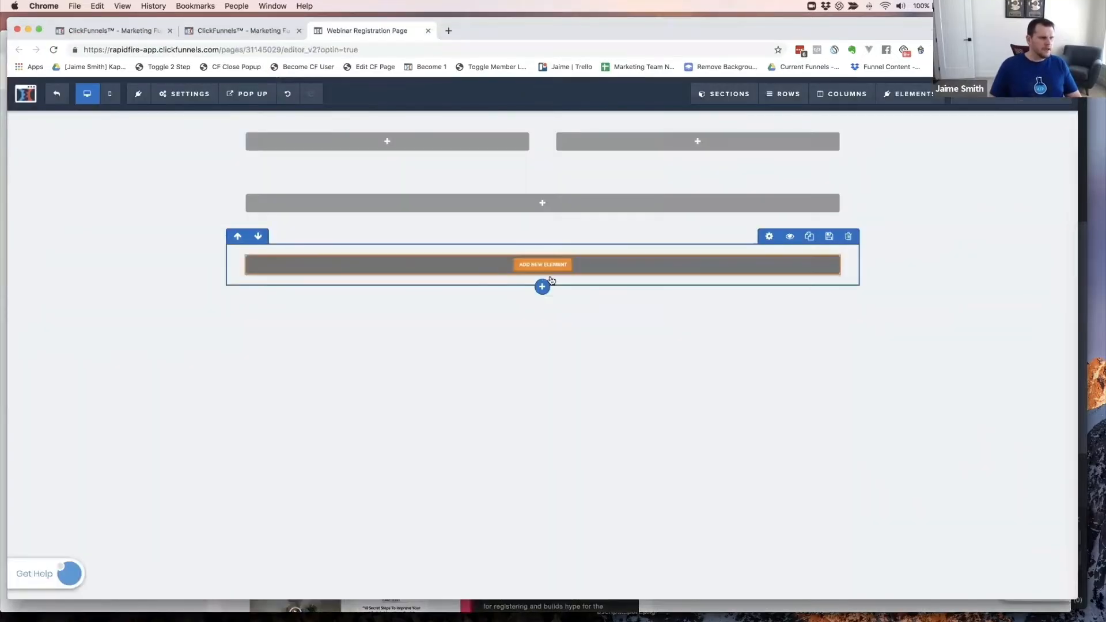
key("super+grave")
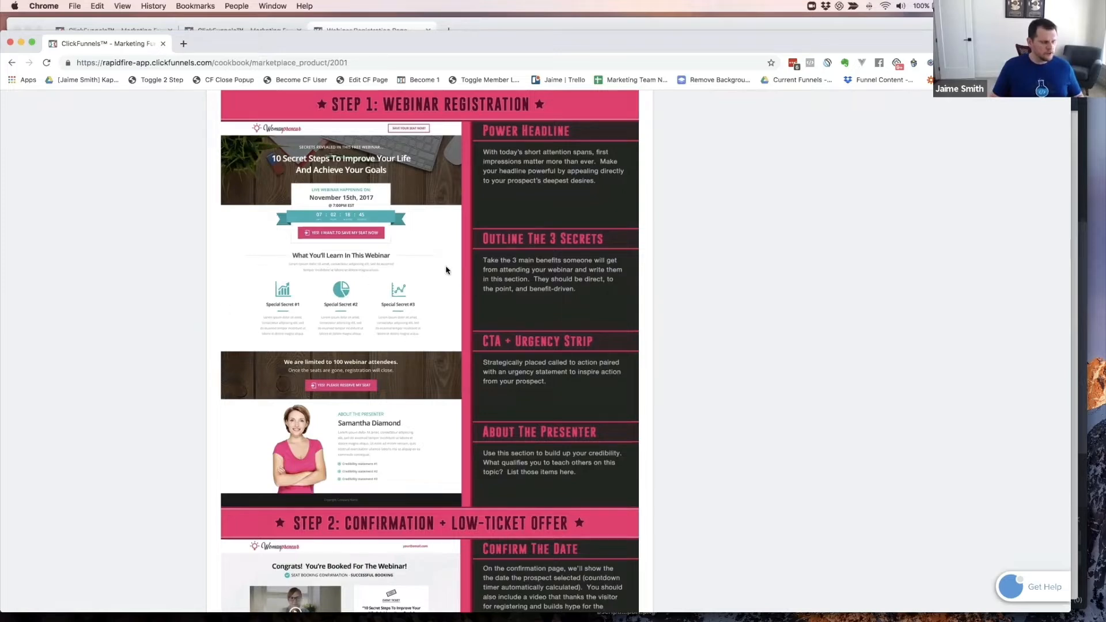
- Add a Full Width section at the page bottom and give it a 1 Column row
key("super+grave")
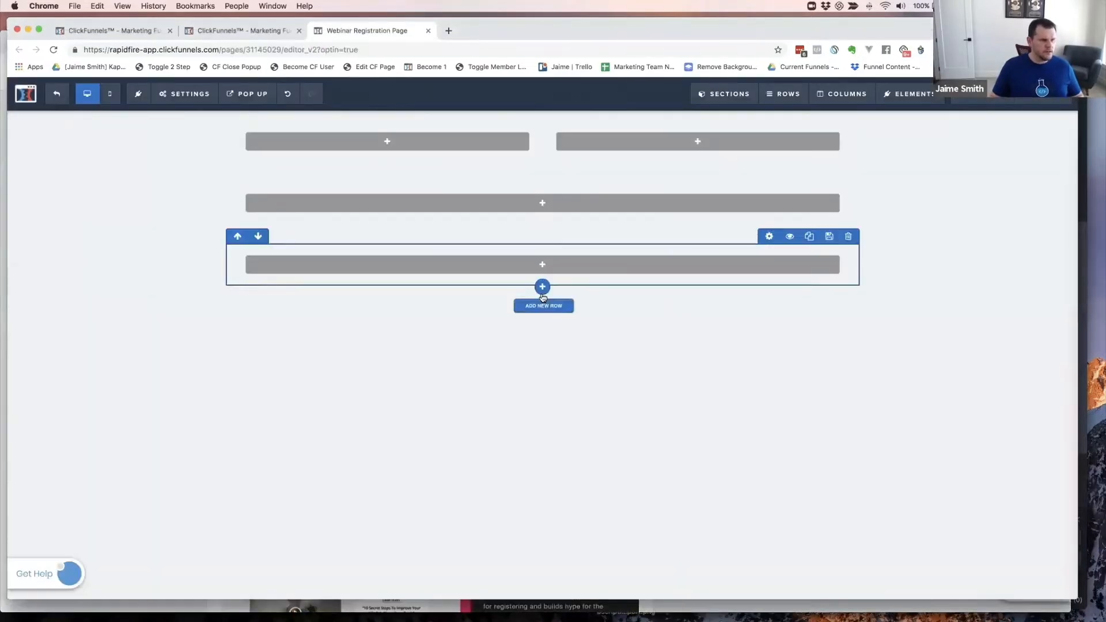
left_click(542, 297)
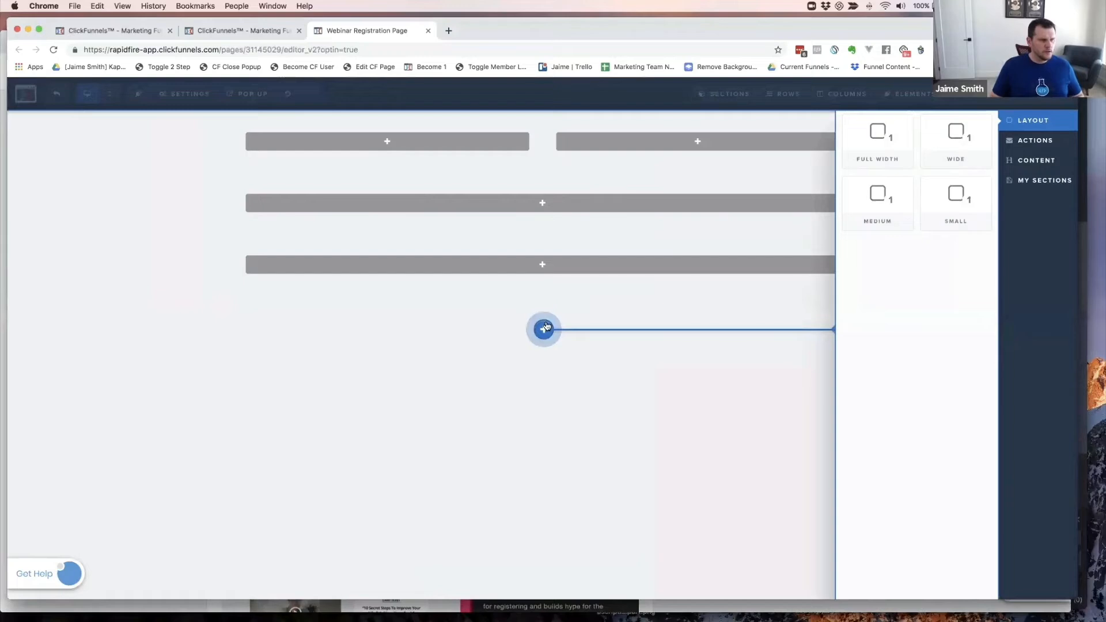
left_click(881, 136)
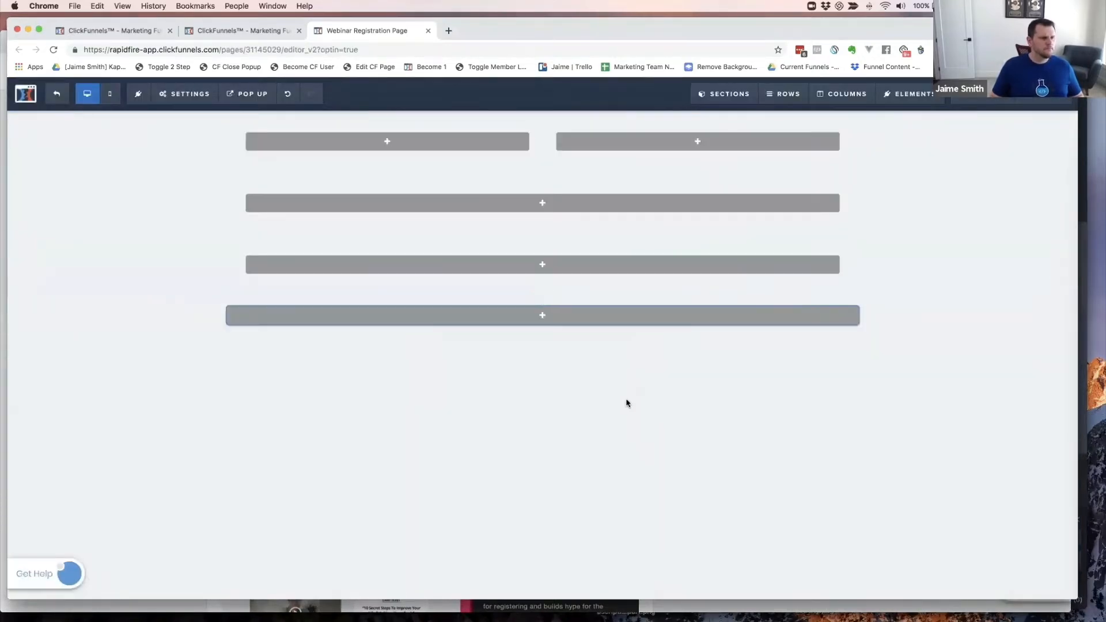
left_click(542, 316)
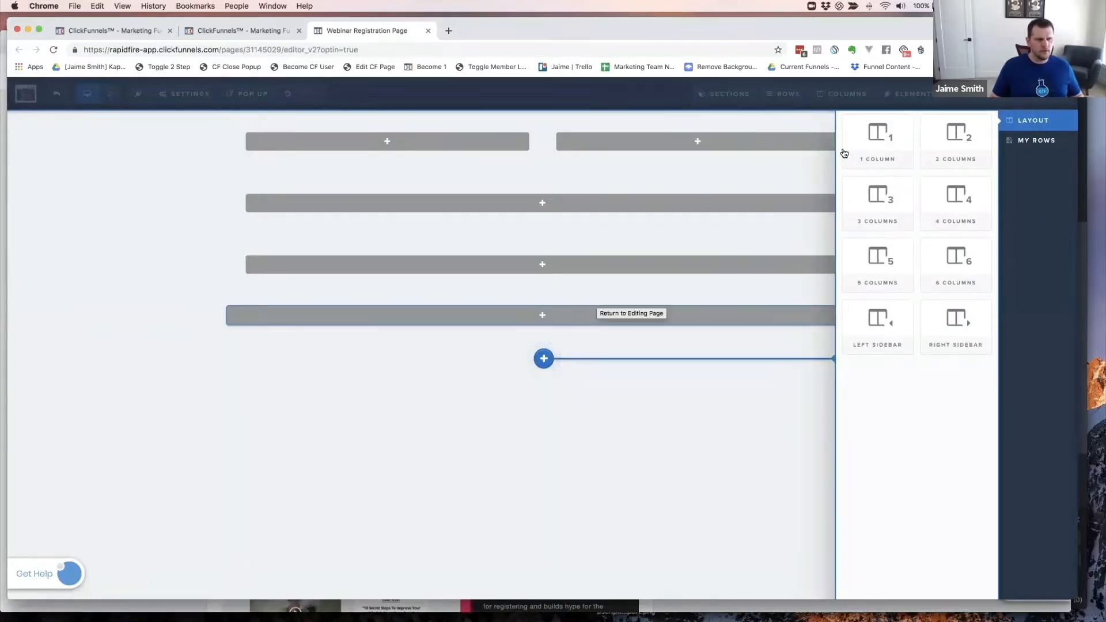
left_click(879, 140)
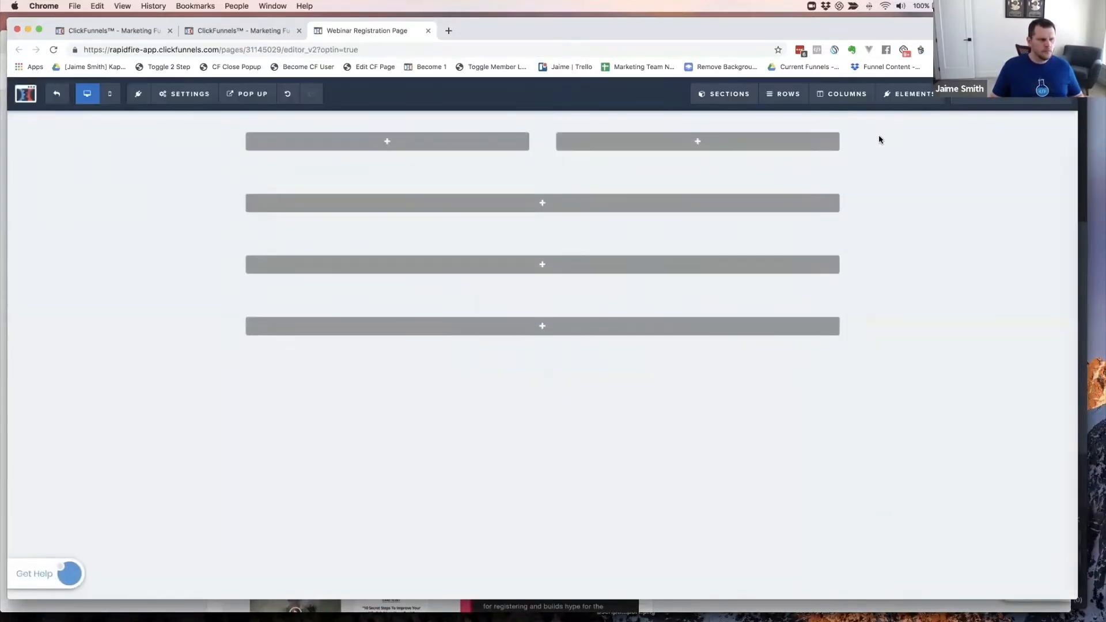
key("super+grave")
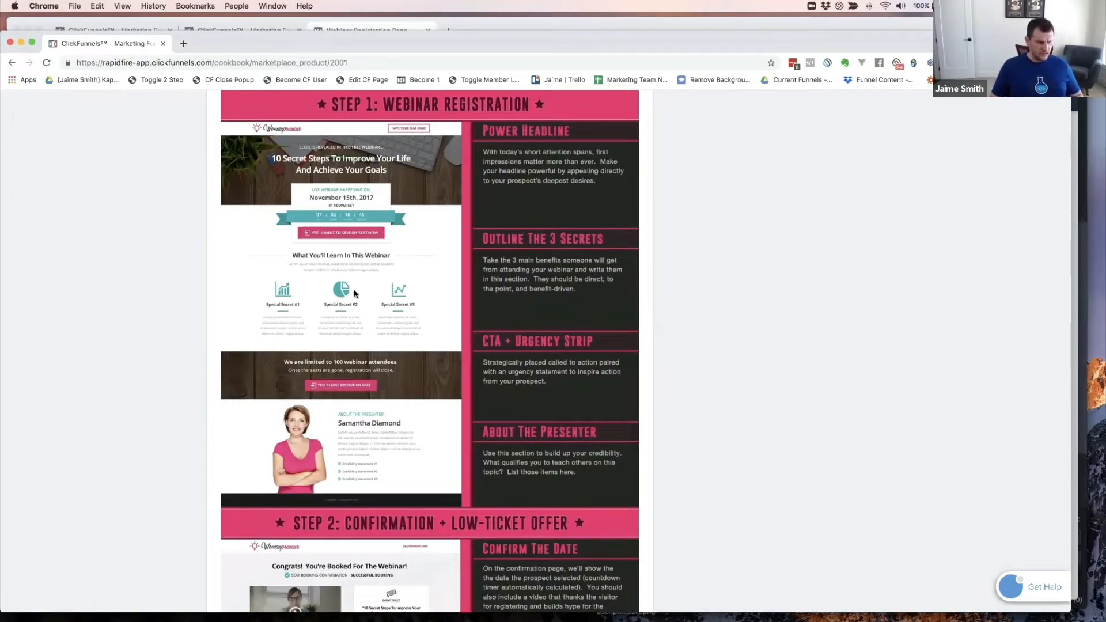
- Add a 3 Columns row beneath the last row for the three secrets
key("super+grave")
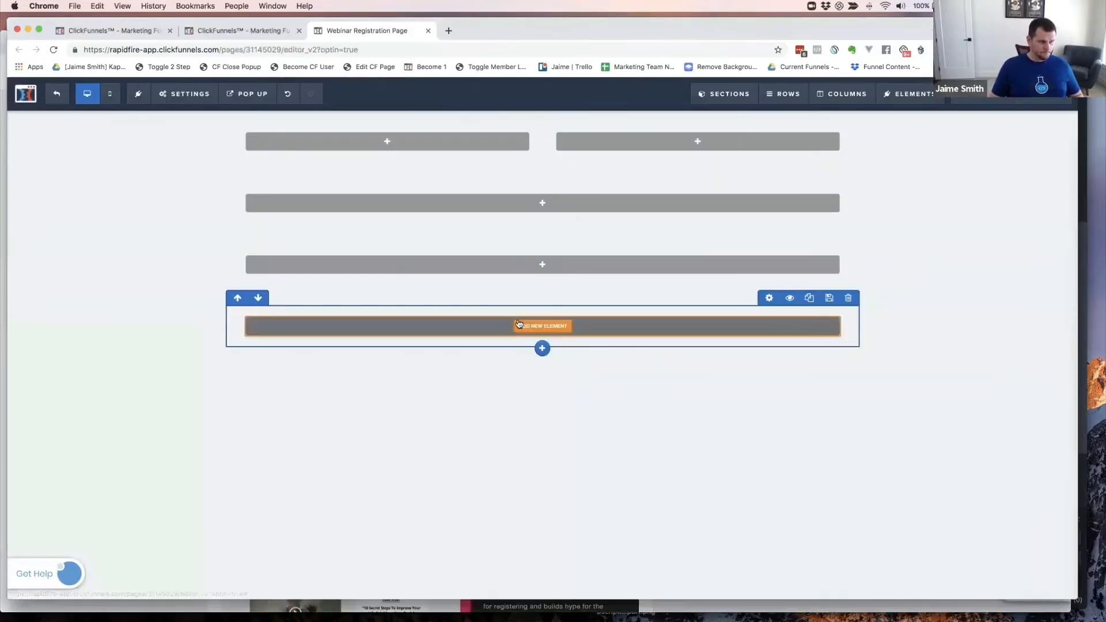
left_click(542, 349)
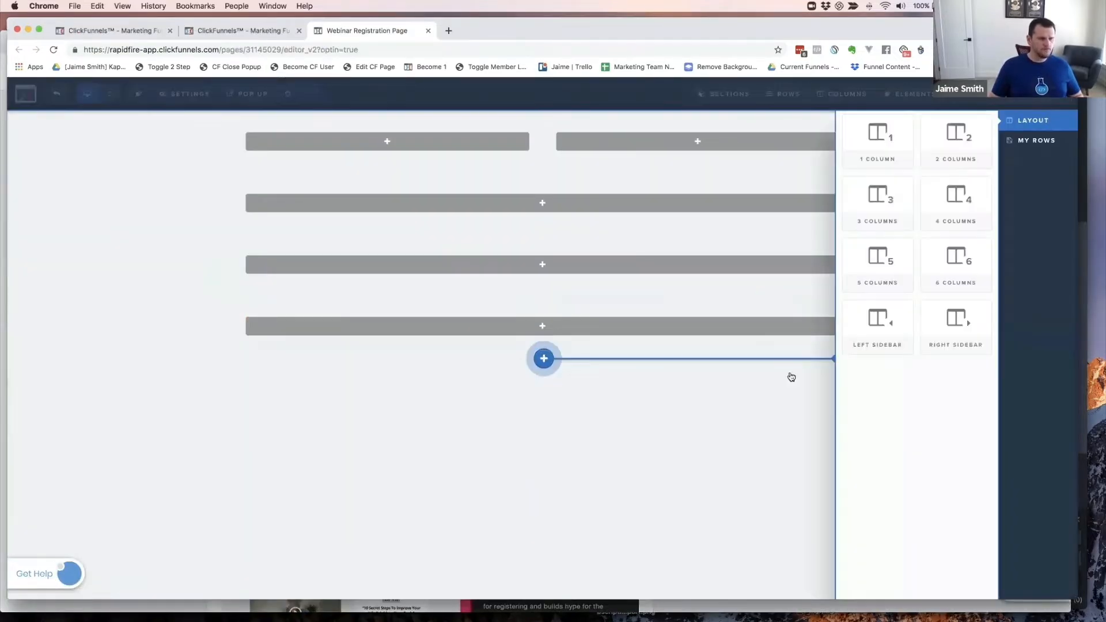
left_click(883, 198)
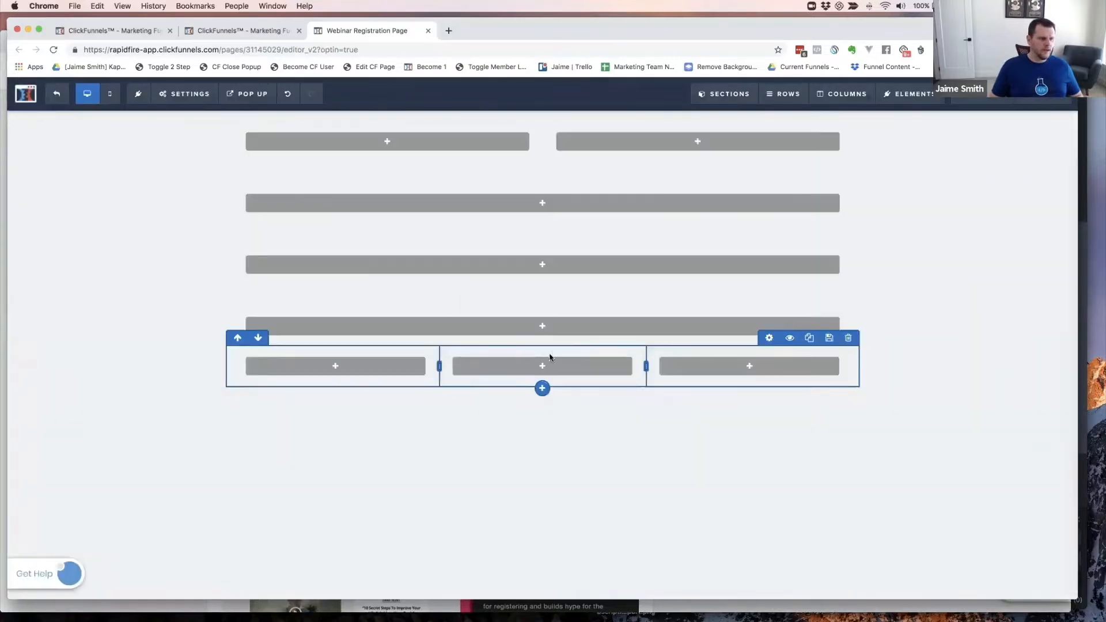
key("super+grave")
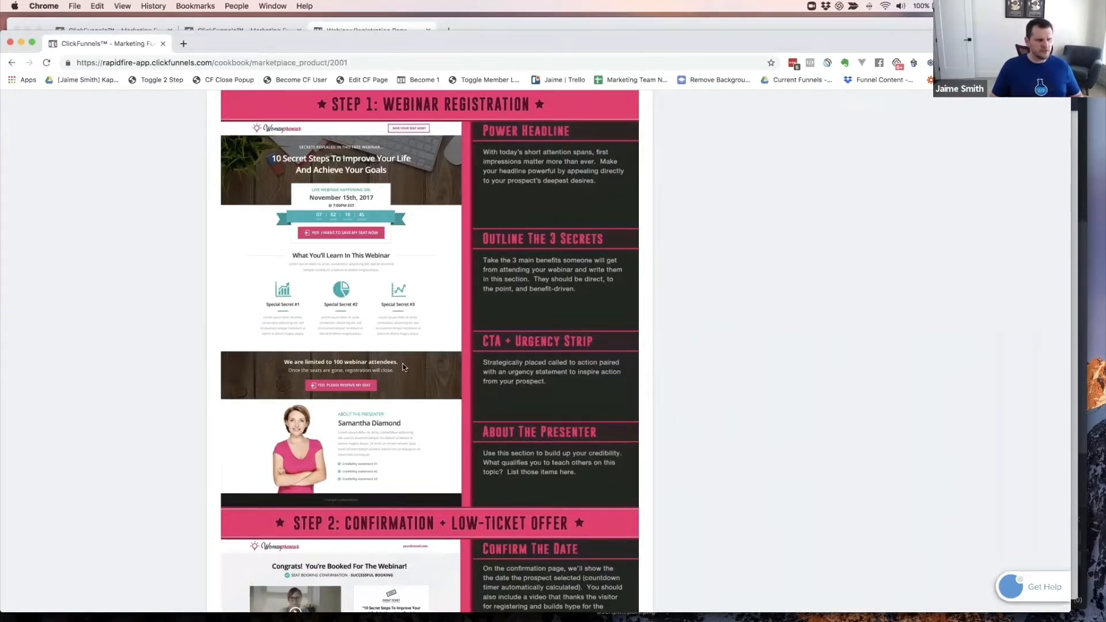
- Add a Full Width section below with a 1 Column row
key("super+grave")
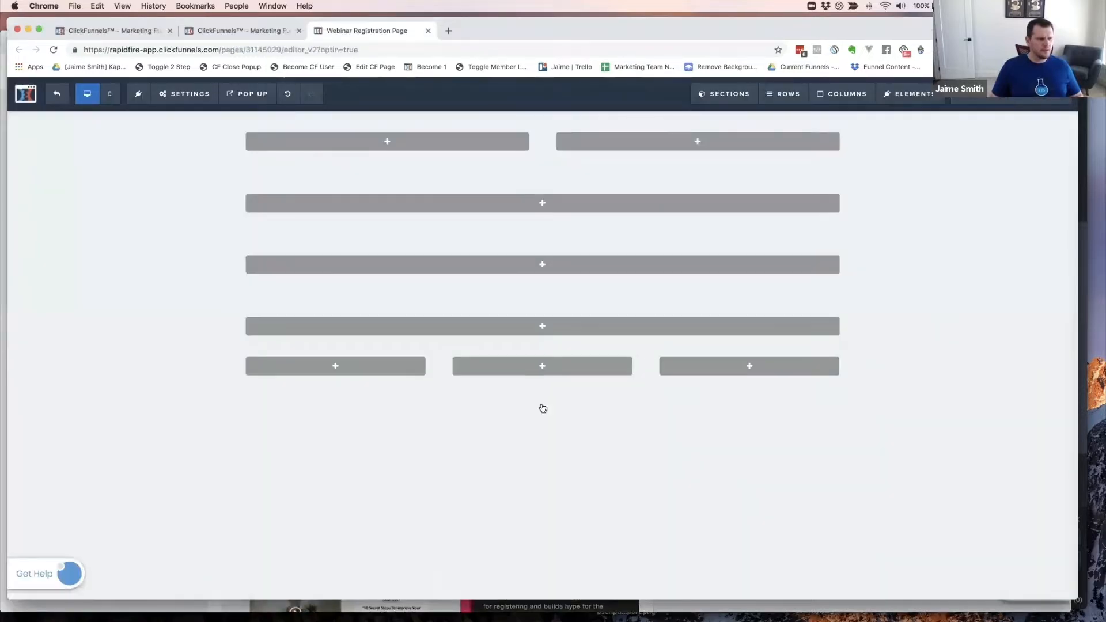
left_click(542, 399)
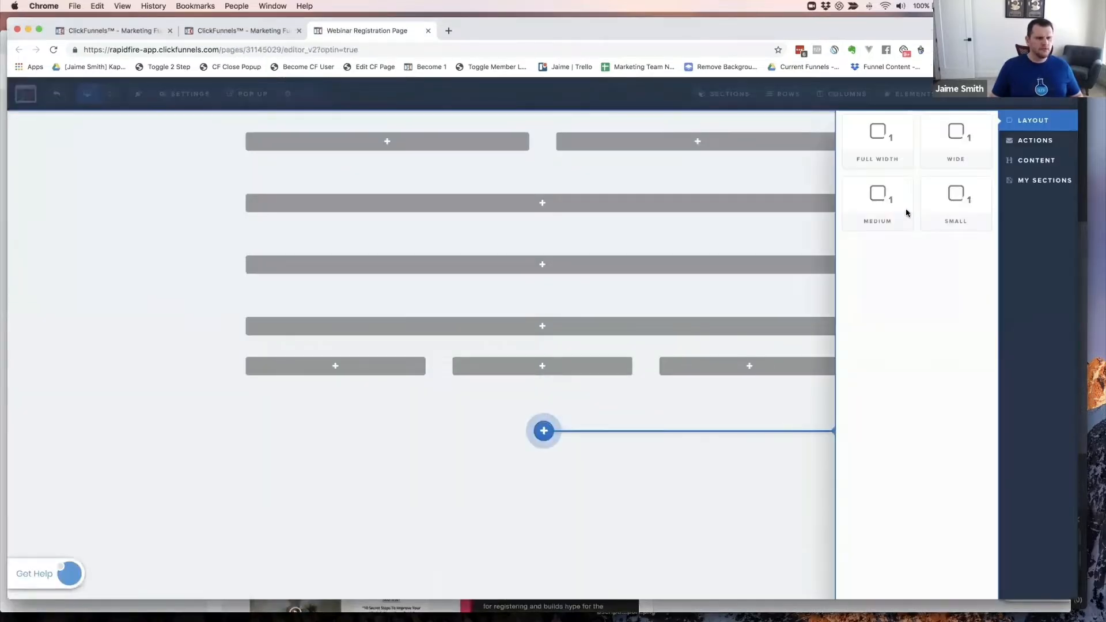
left_click(888, 148)
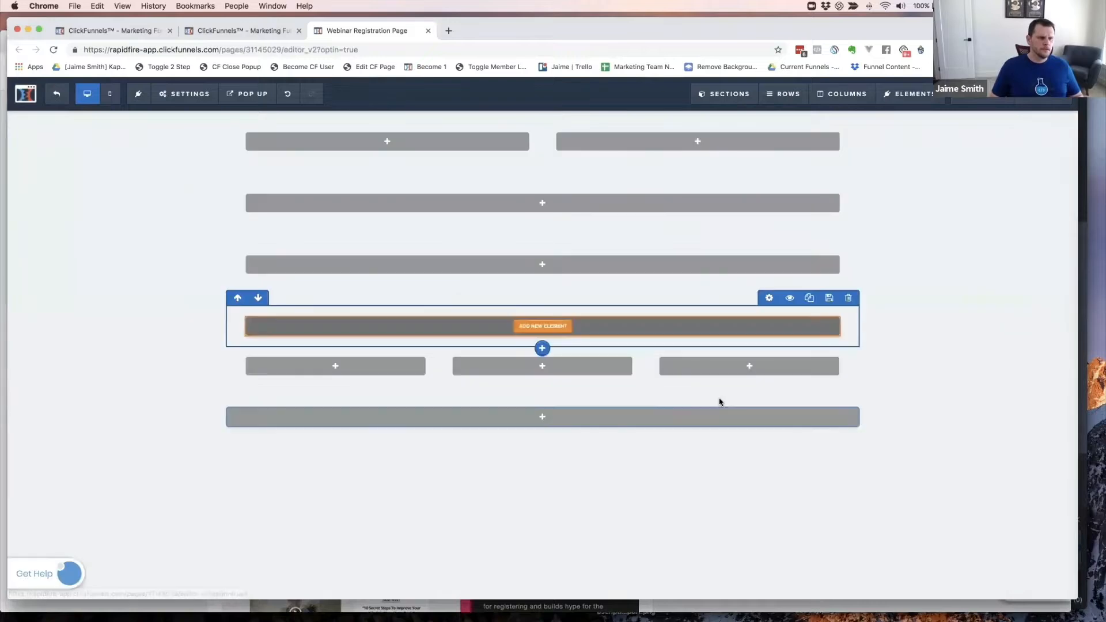
left_click(545, 417)
left_click(882, 138)
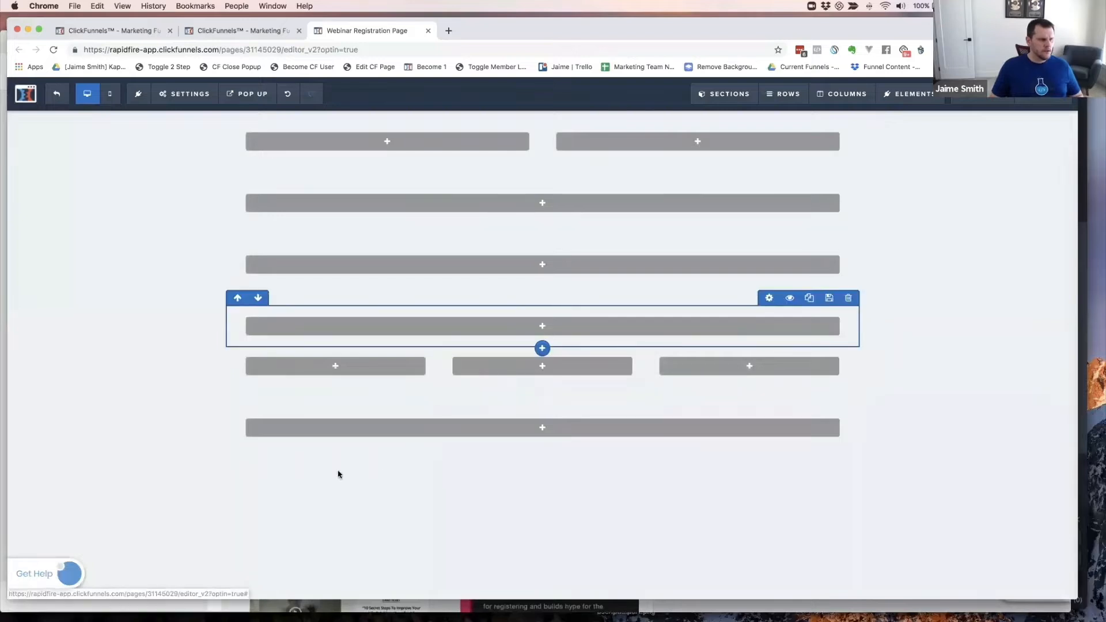
key("super+grave")
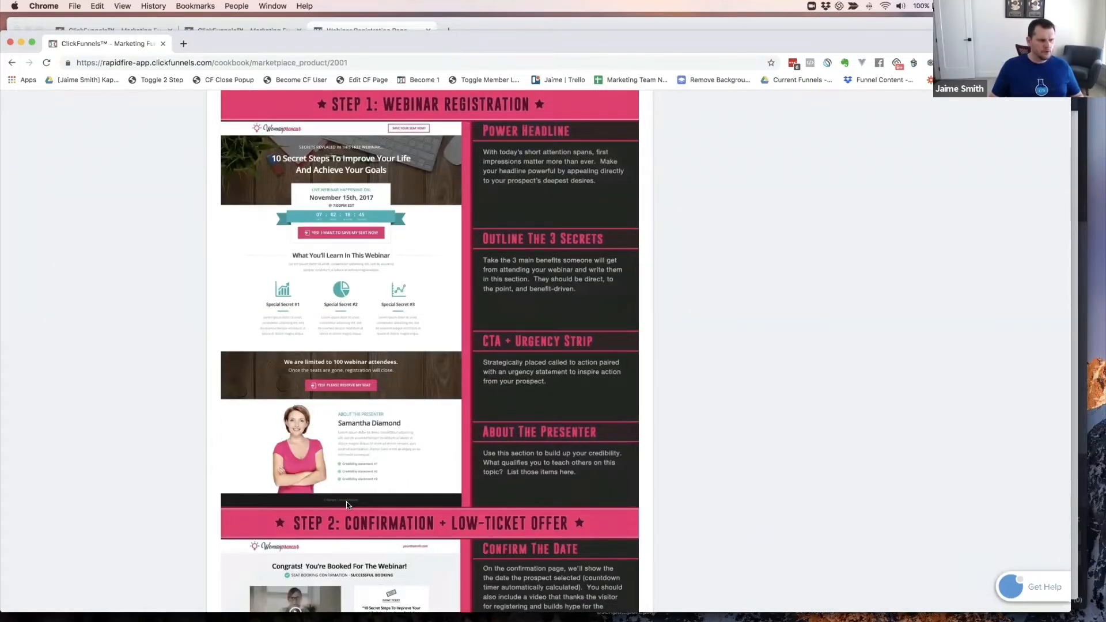
- Add one more Full Width bottom section holding a single 1 Column row
key("super+grave")
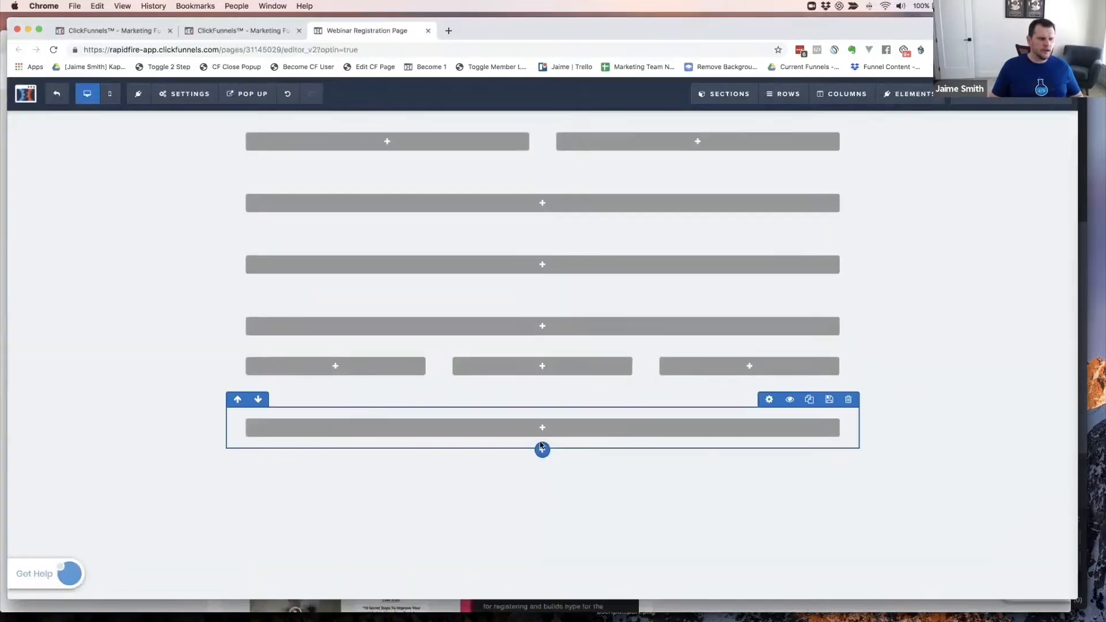
left_click(542, 462)
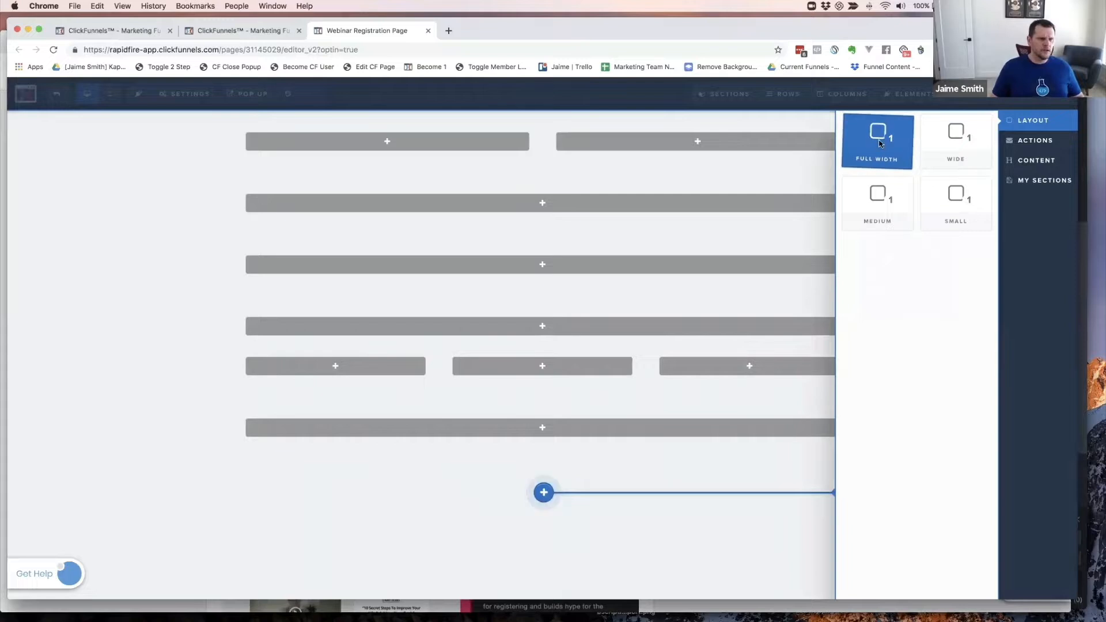
left_click(879, 144)
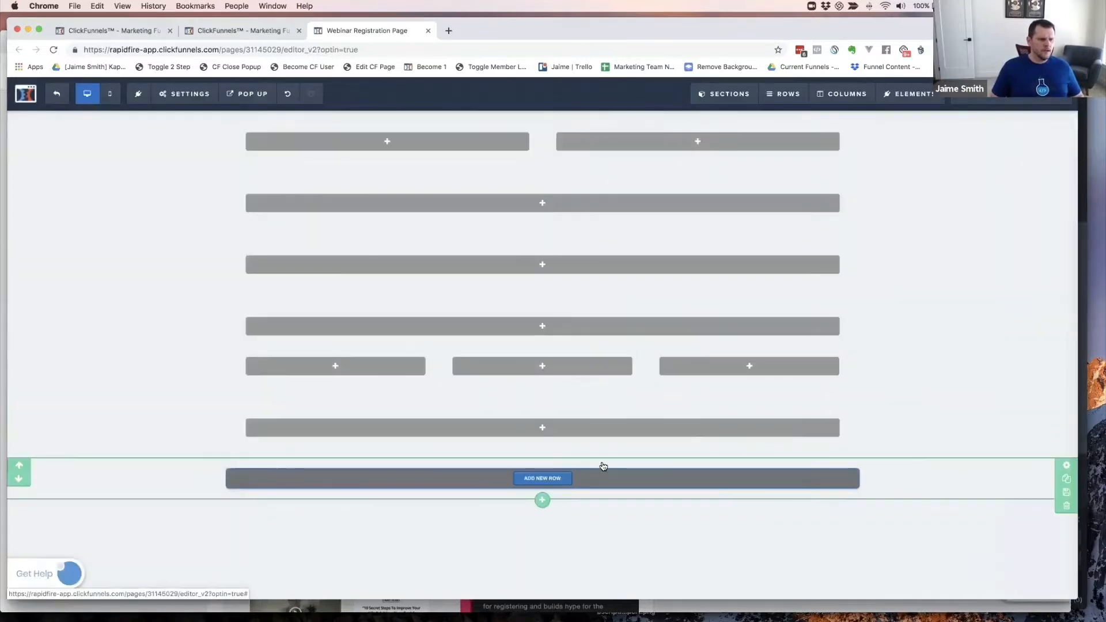
key("super+grave")
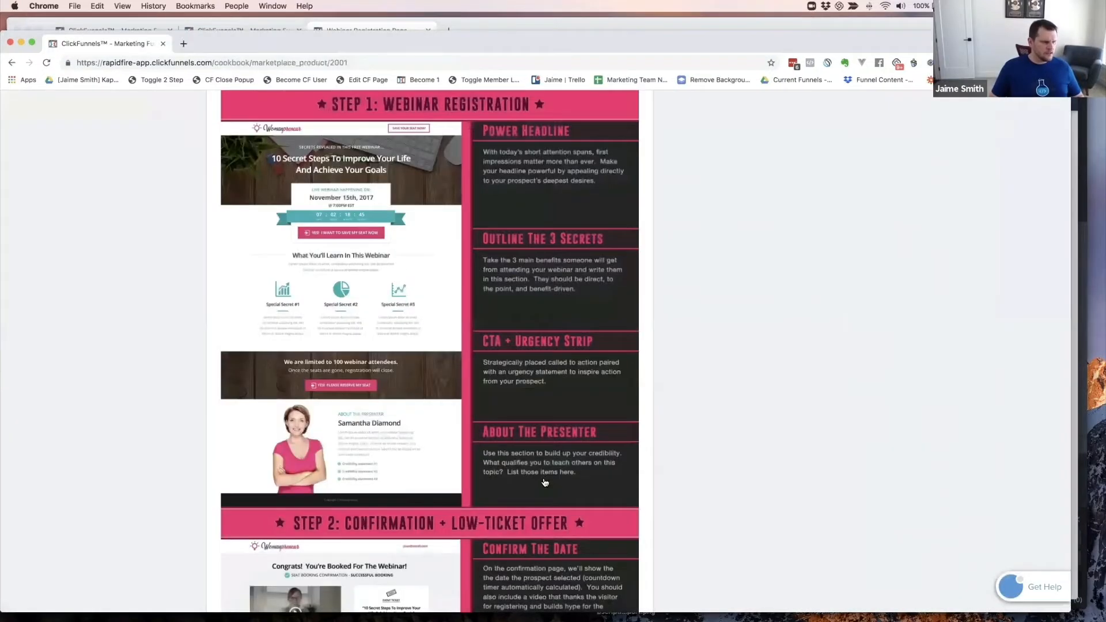
key("super+grave")
left_click(559, 479)
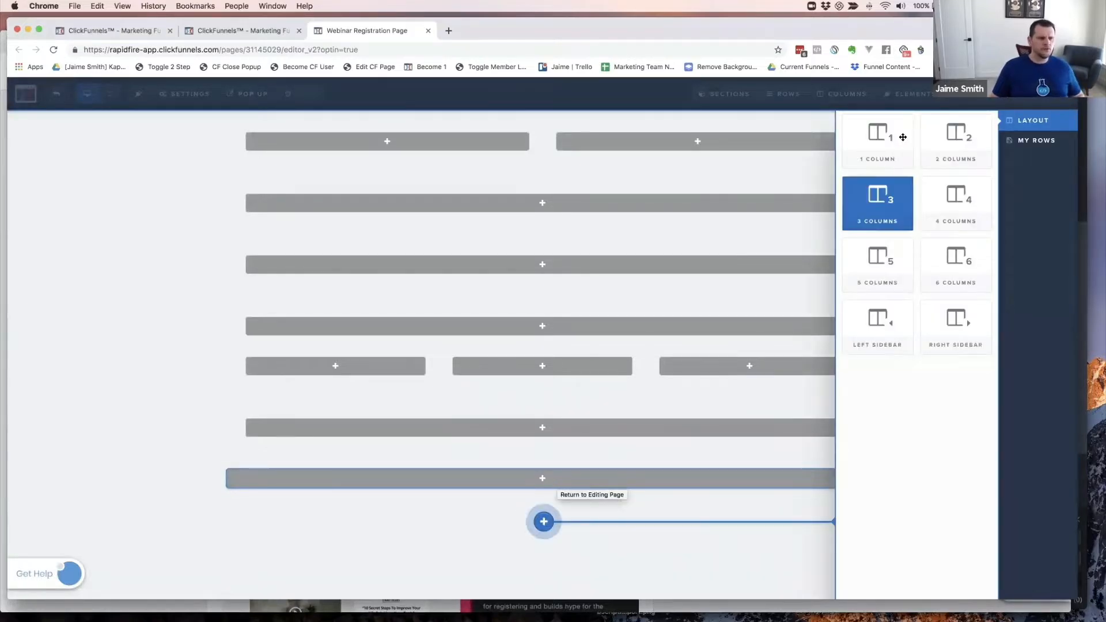
left_click(876, 140)
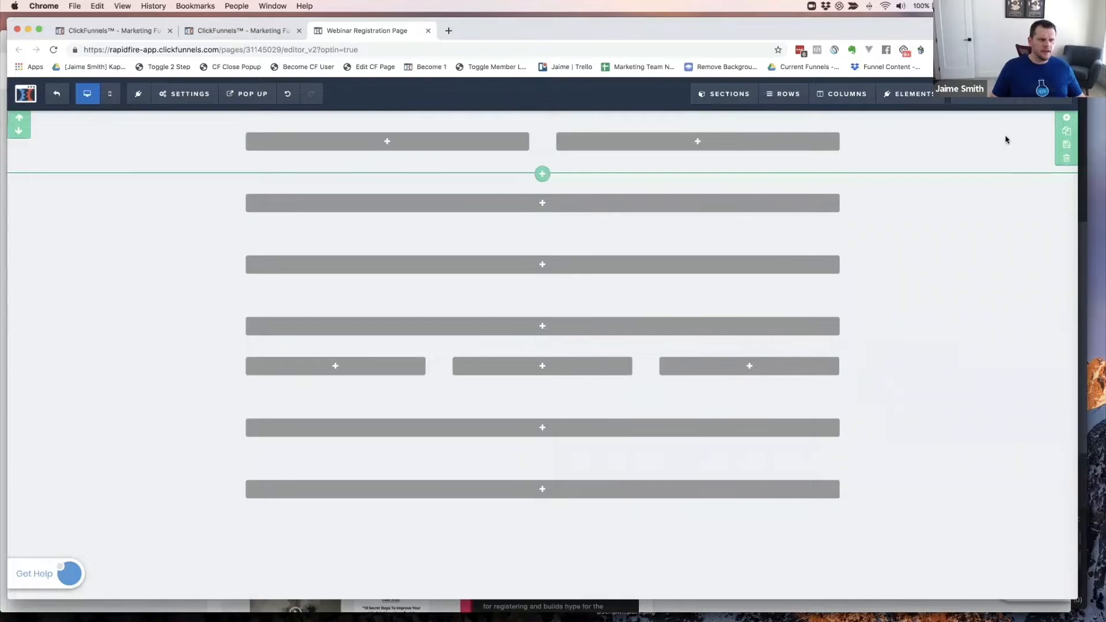
- Rename the top section to 'Header Section' in its CSS details
left_click(1068, 118)
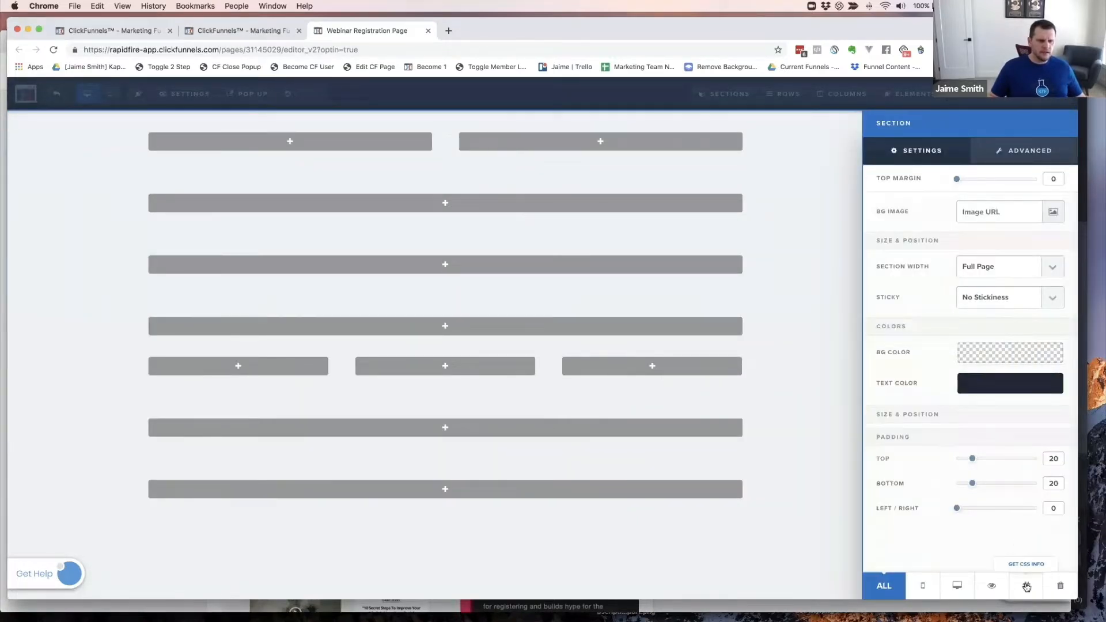
left_click(1025, 585)
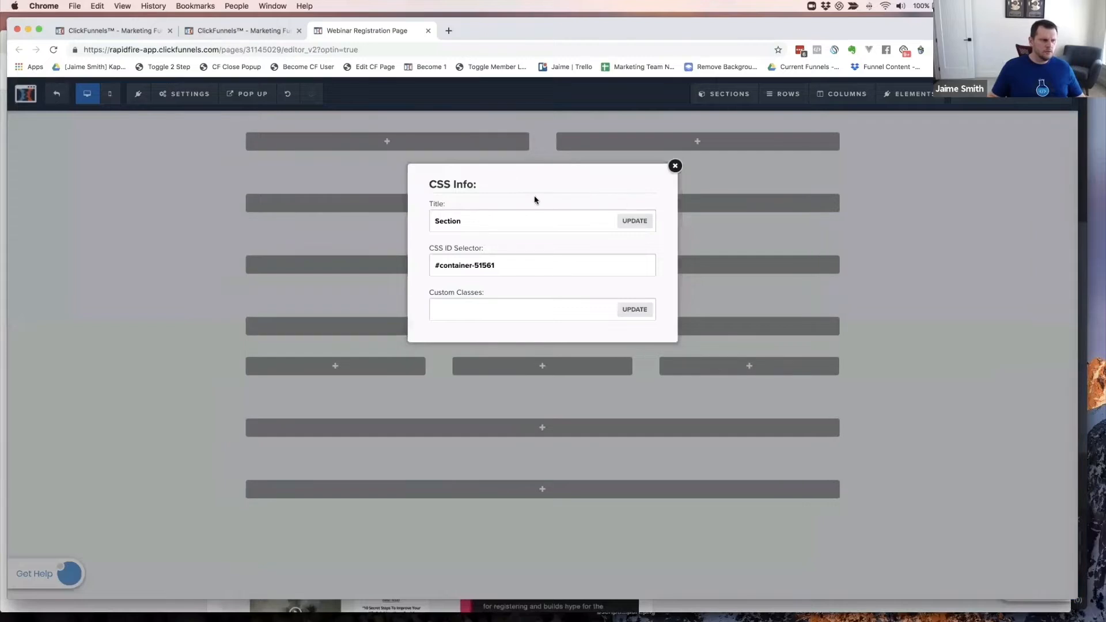
double_click(488, 216)
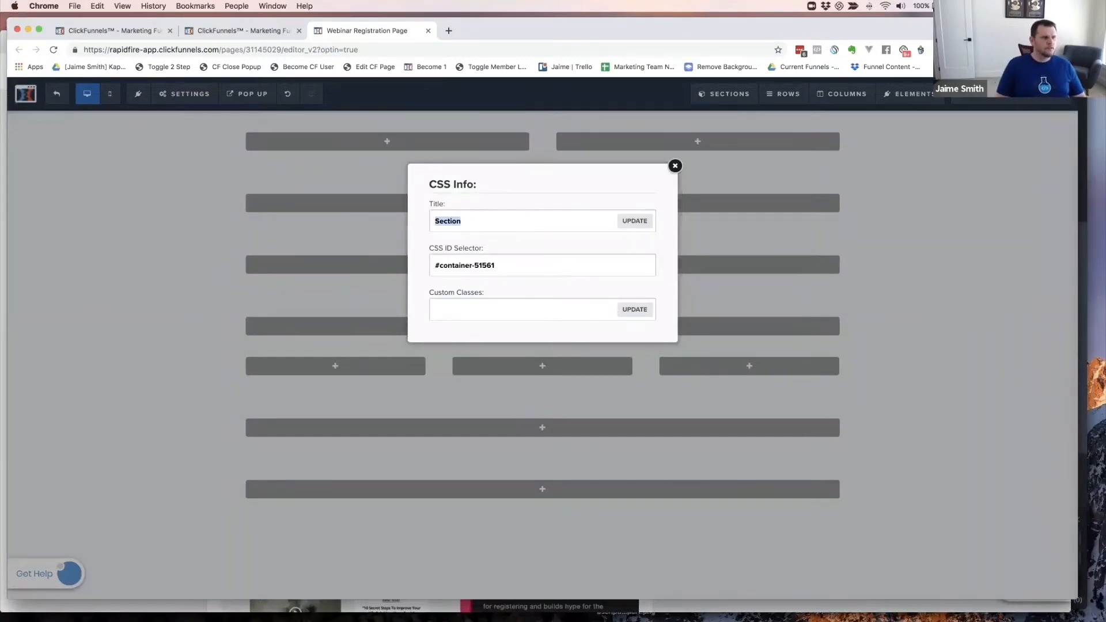
type("Header")
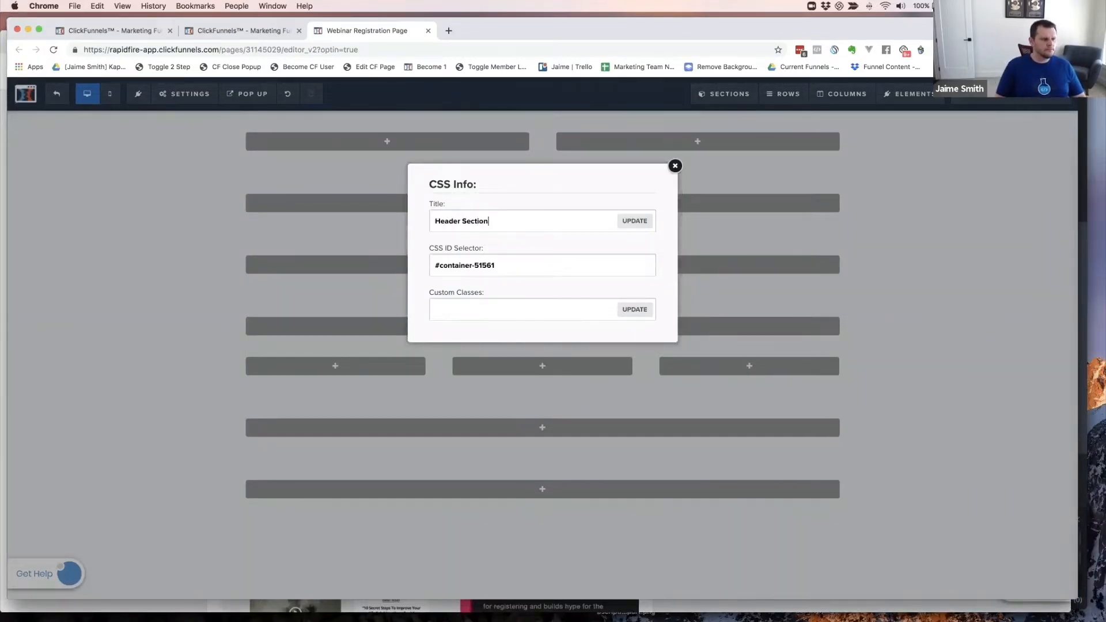
type(" Section")
left_click(634, 221)
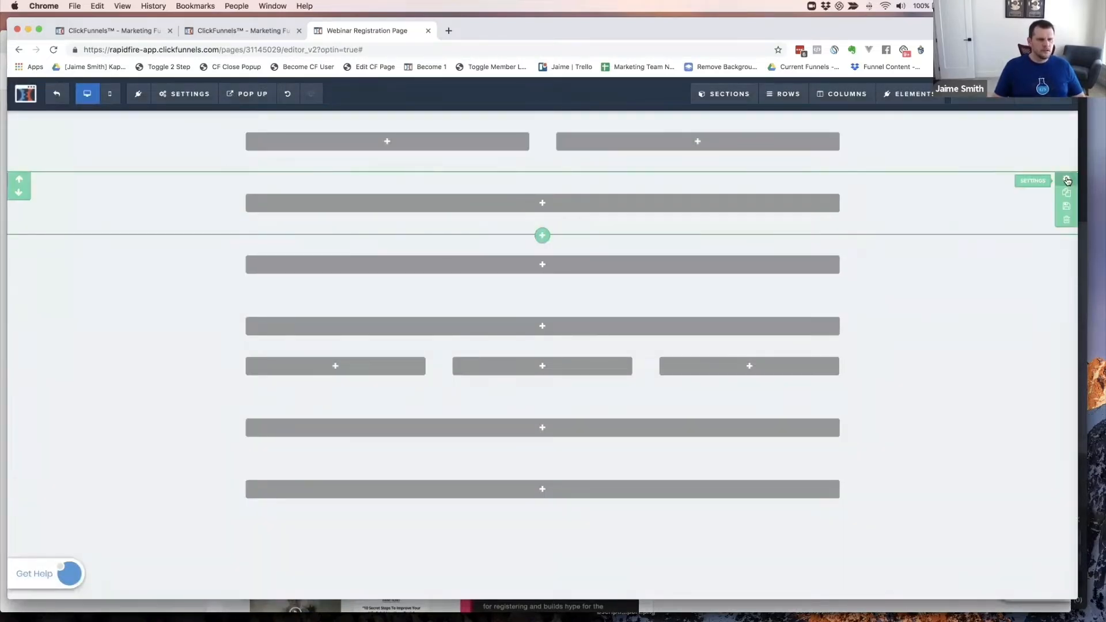
- Rename the next section to 'Hero Section'
left_click(1068, 181)
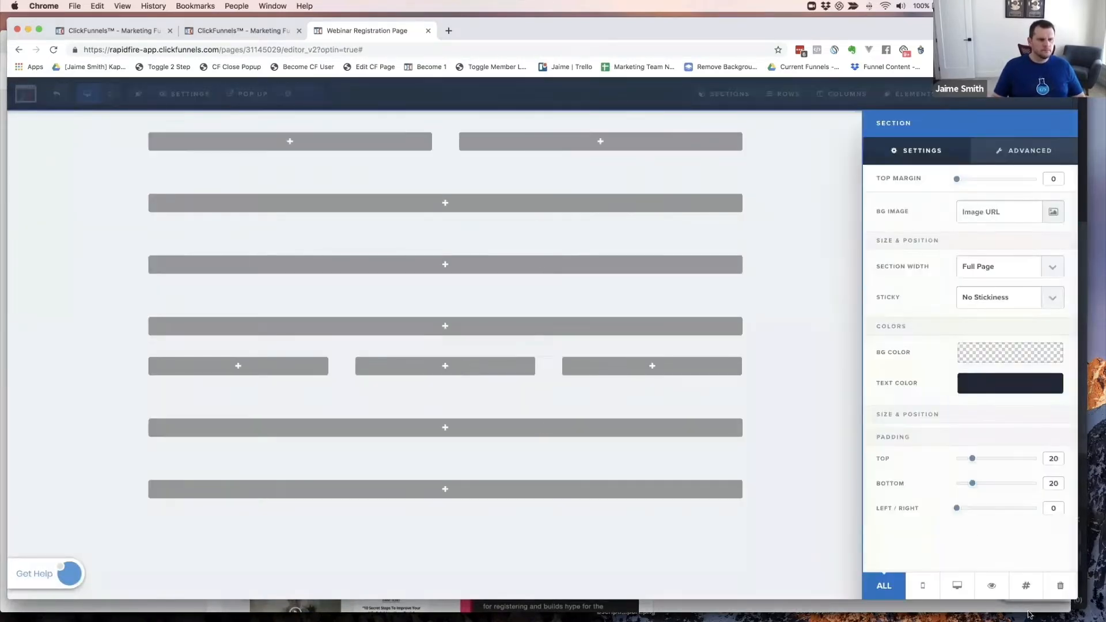
left_click(1042, 585)
double_click(477, 221)
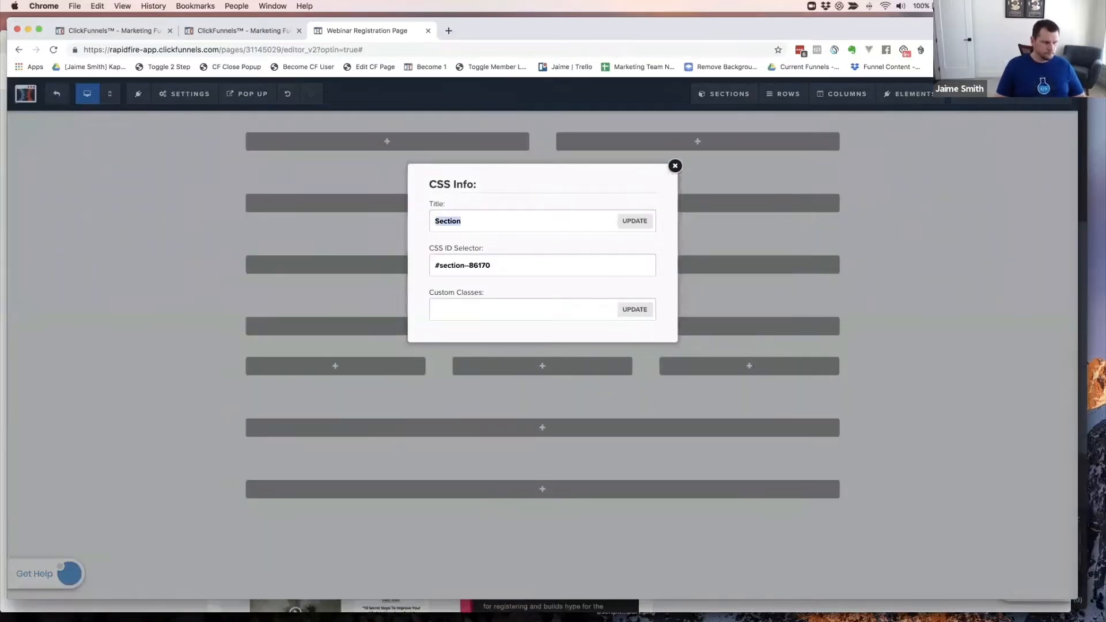
type("Hero Section")
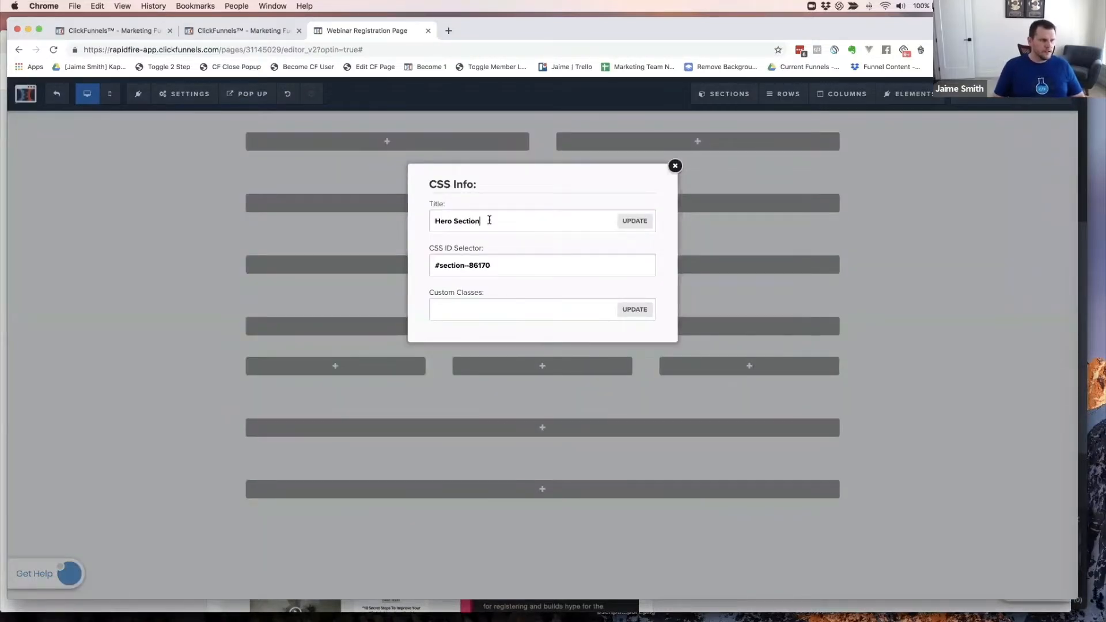
left_click(632, 221)
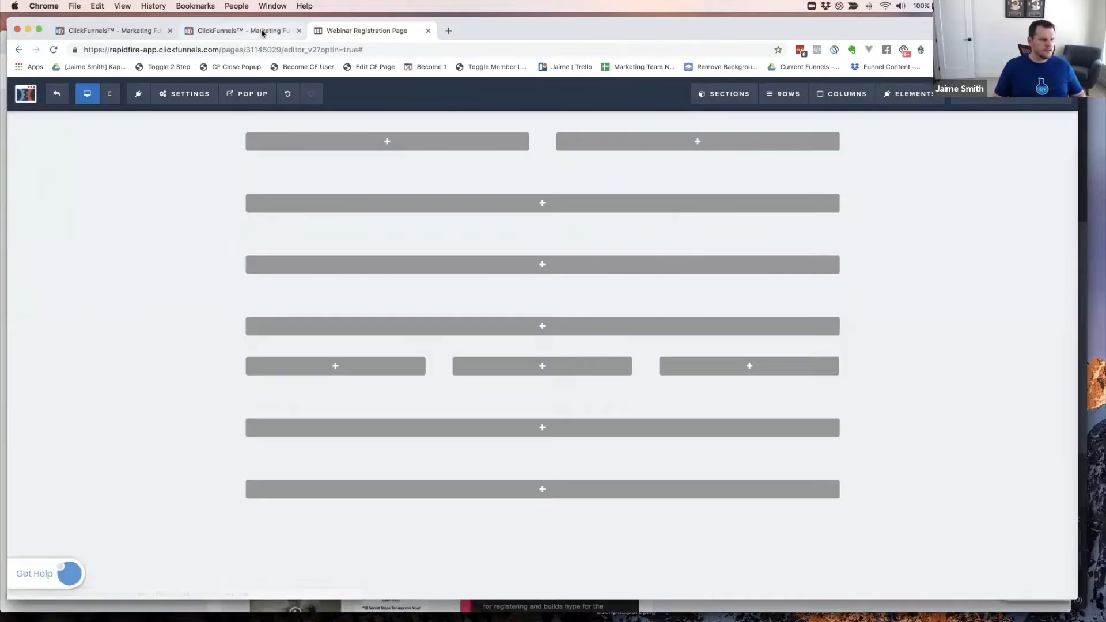
- Change the 'Hero Section' title to 'Hook Section'
key("super+grave")
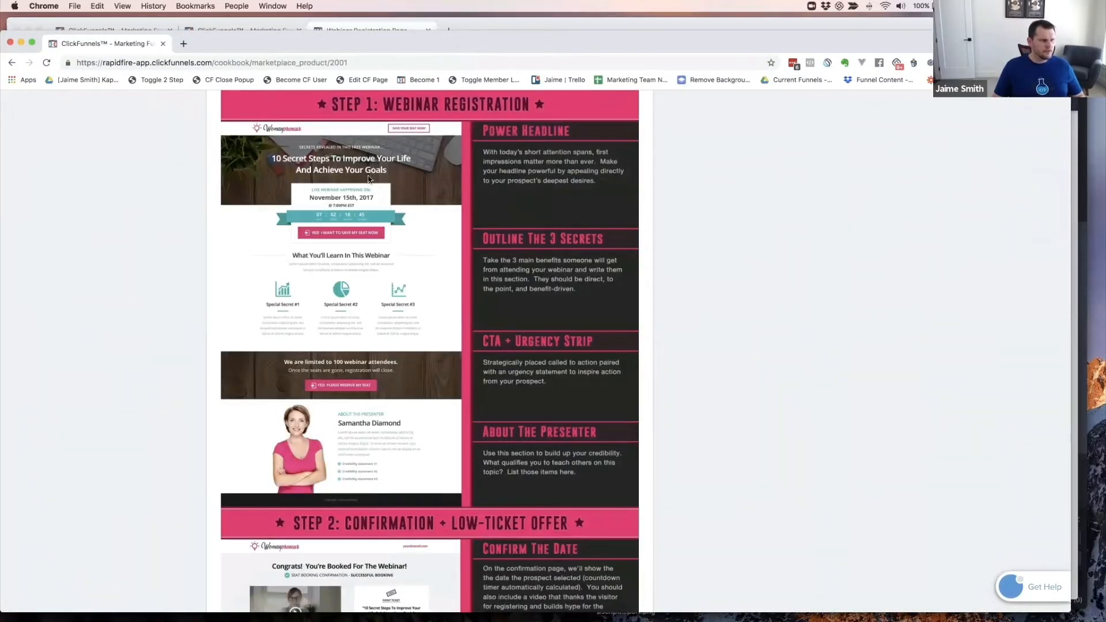
key("super+grave")
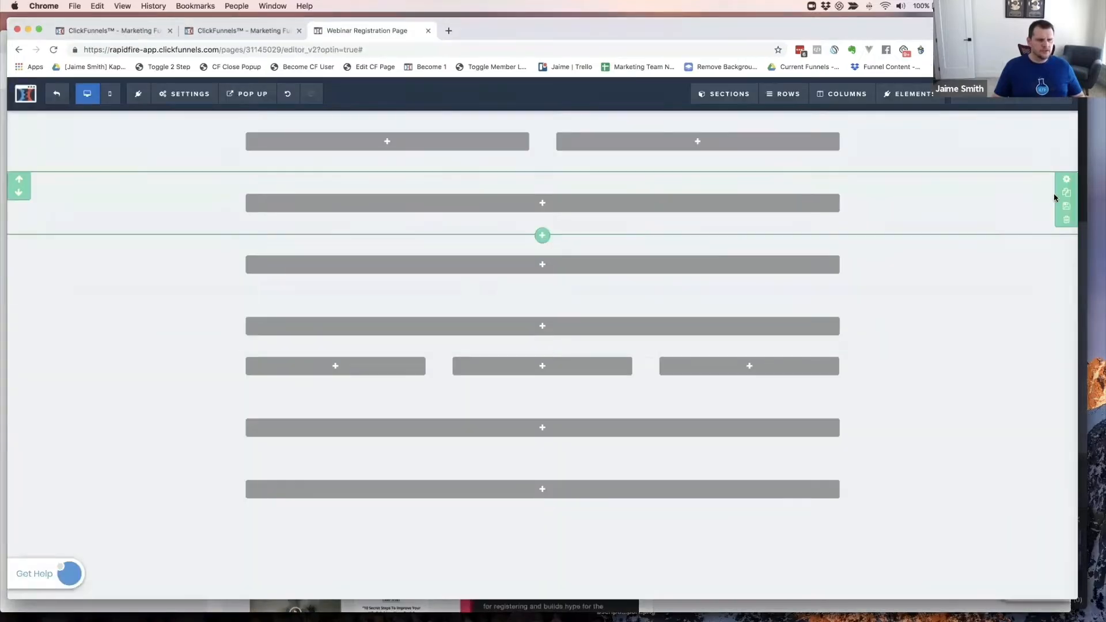
left_click(1067, 182)
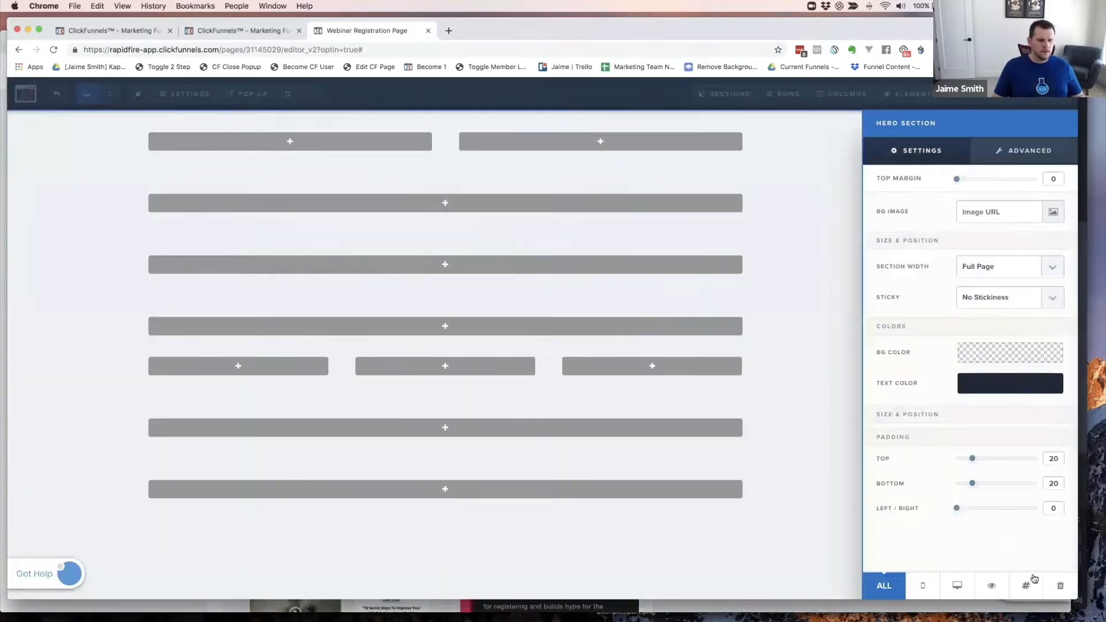
left_click(1029, 584)
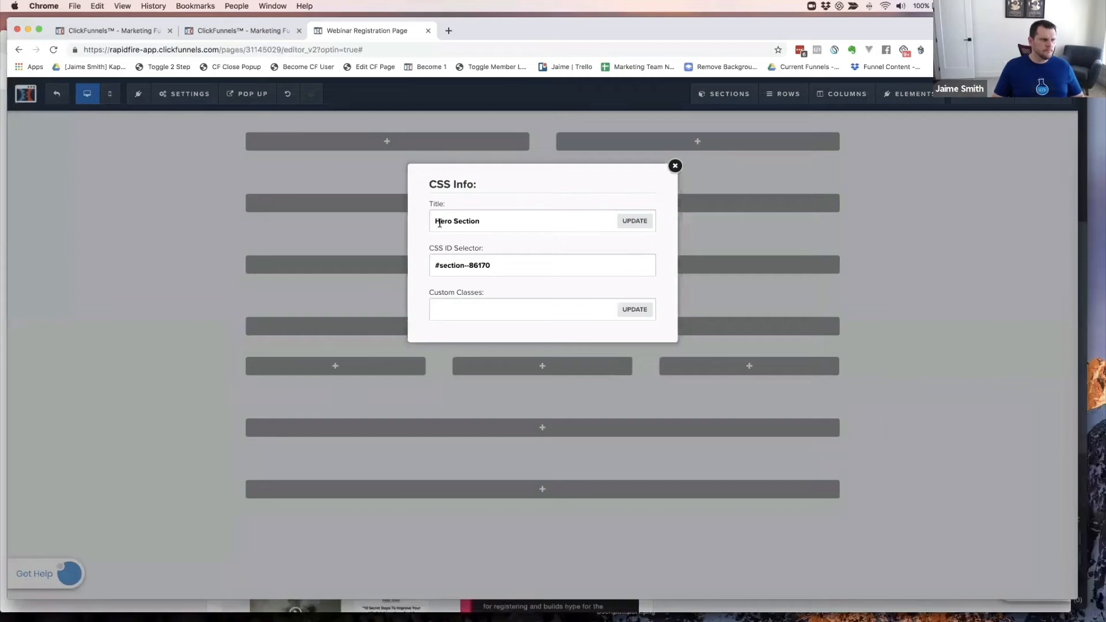
key("Delete")
key("Delete")
key("Delete")
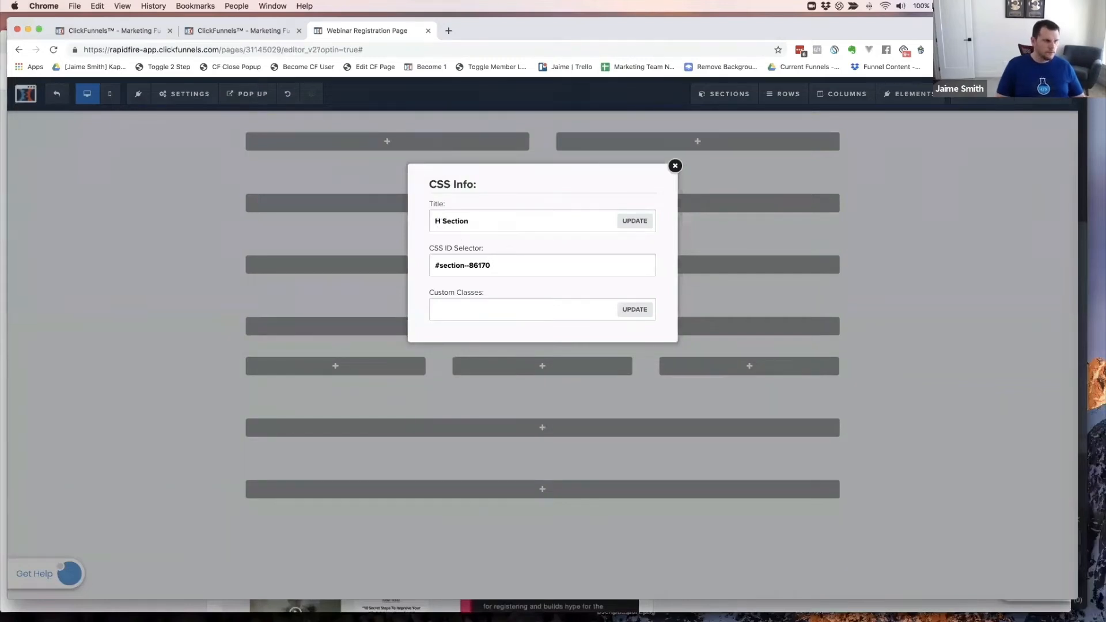
type("OOK")
key("BackSpace")
key("BackSpace")
key("BackSpace")
type("ook")
left_click(634, 221)
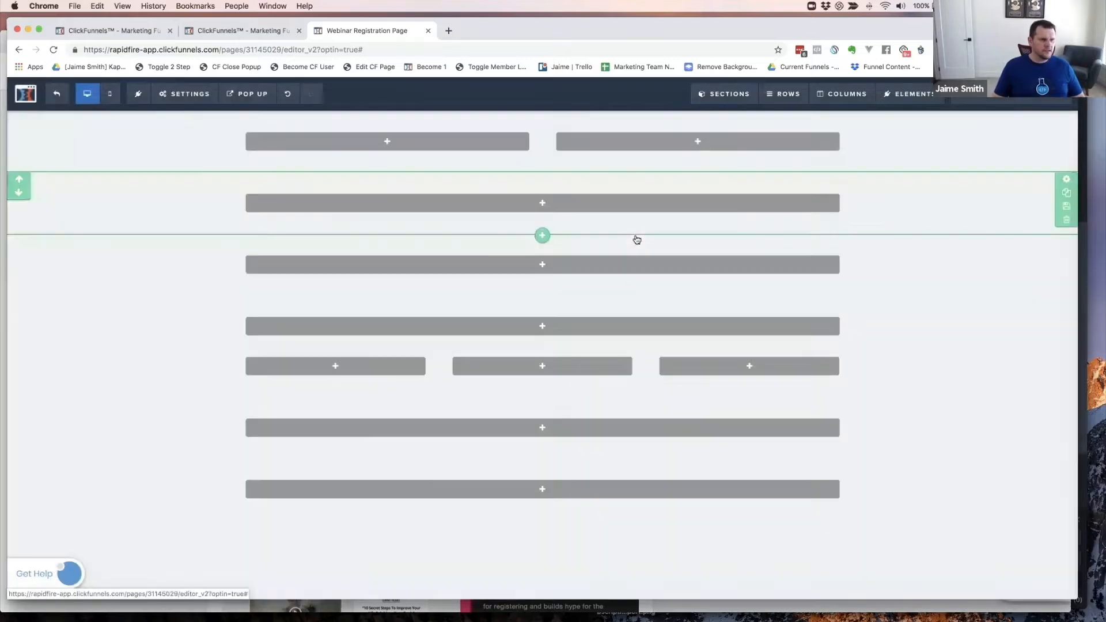
- Retitle the second section as the details section, typing 'Det'
key("super+grave")
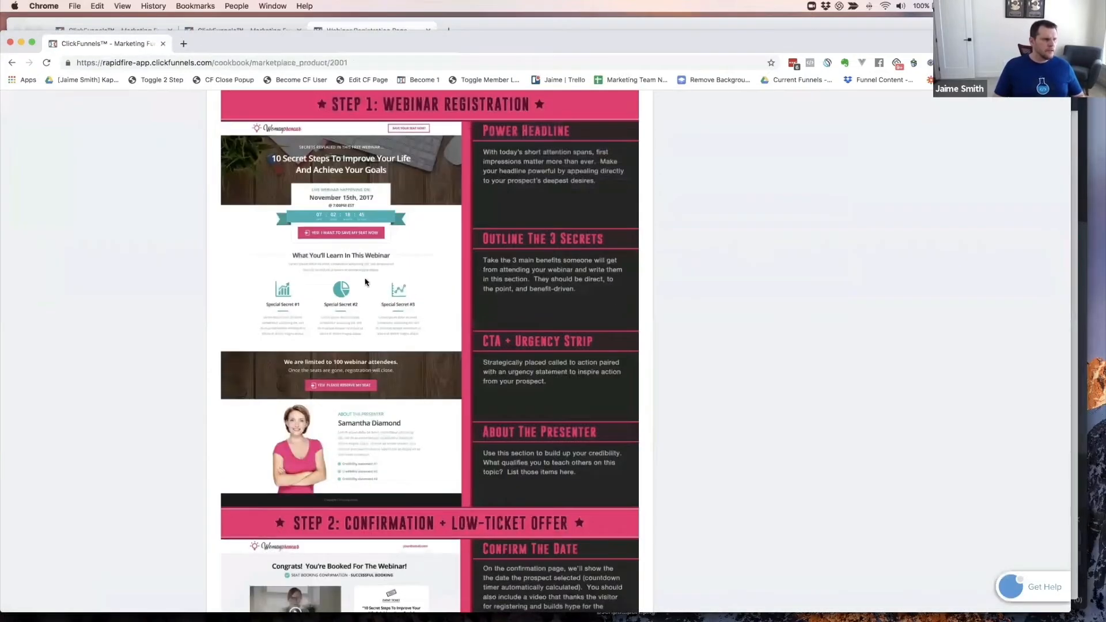
key("super+grave")
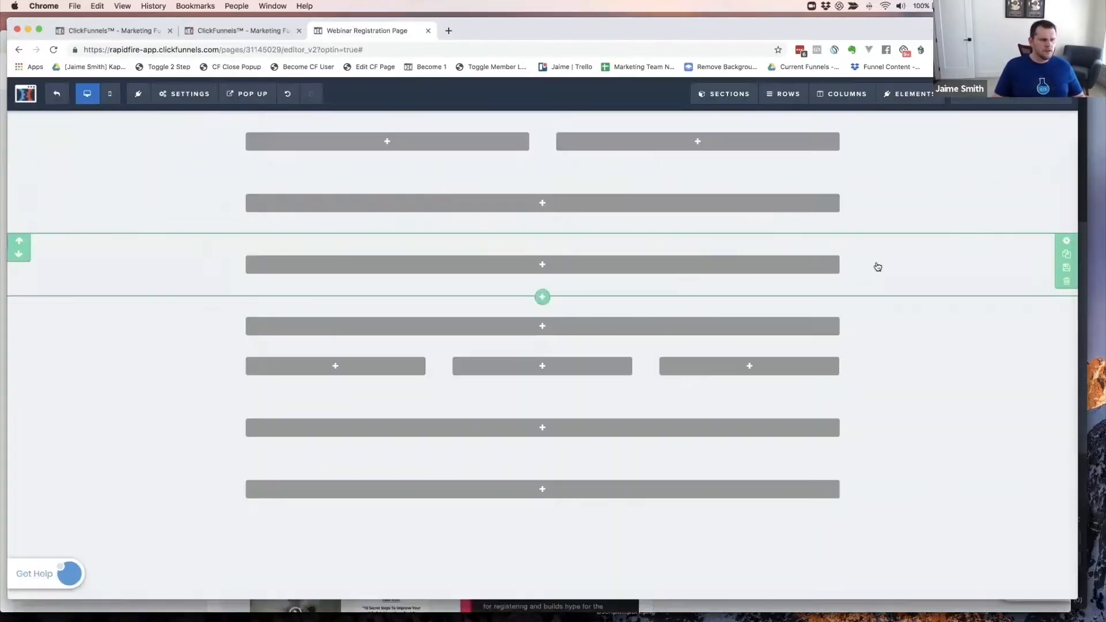
left_click(1066, 242)
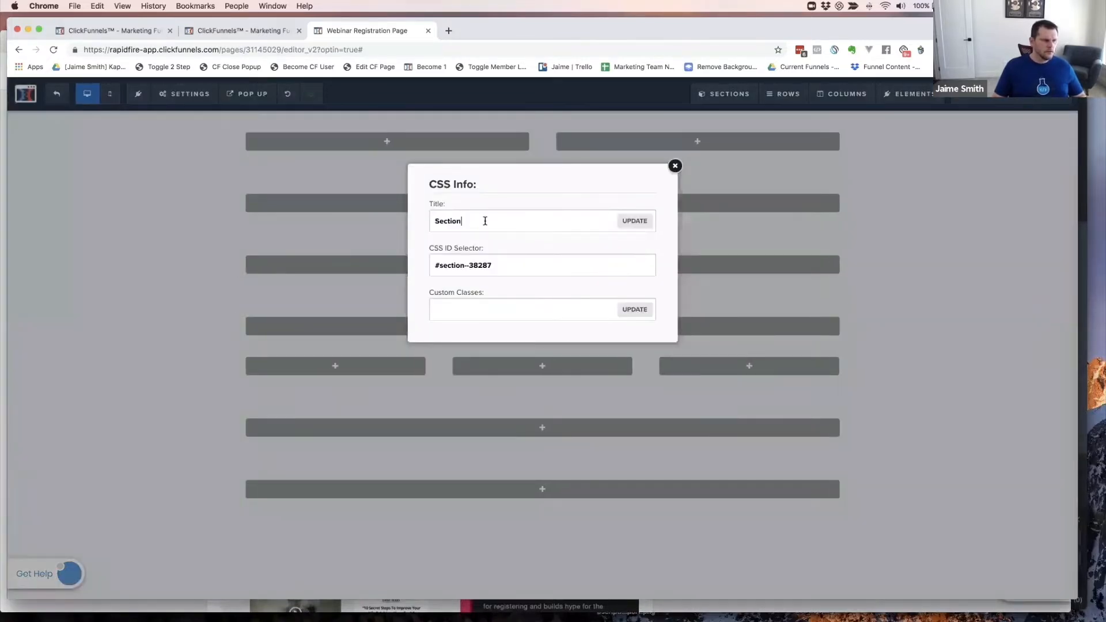
double_click(485, 221)
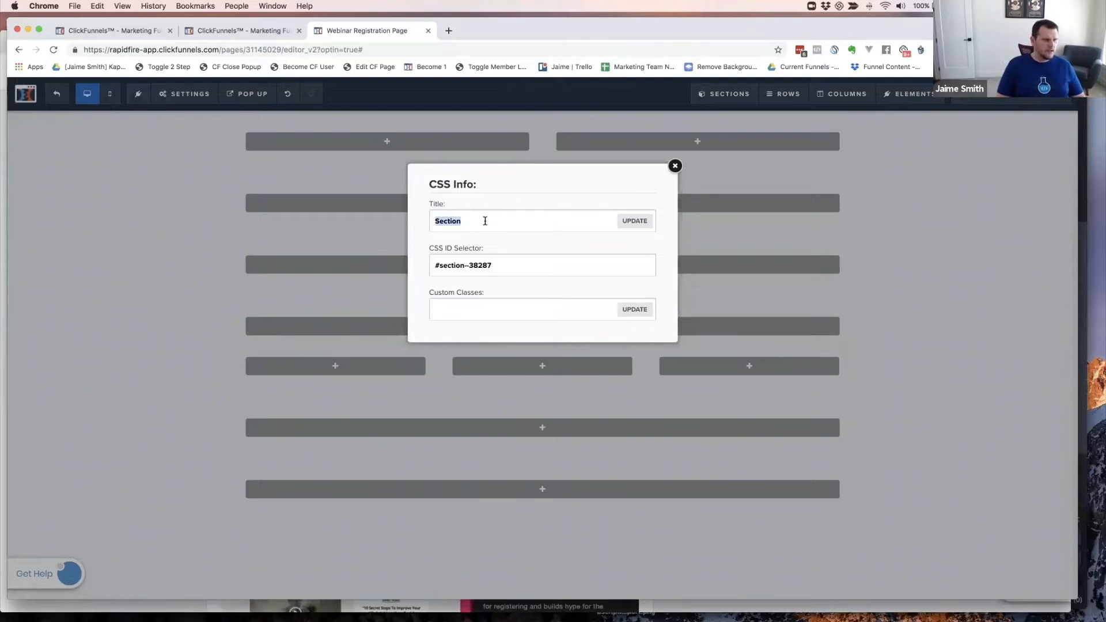
type("Details")
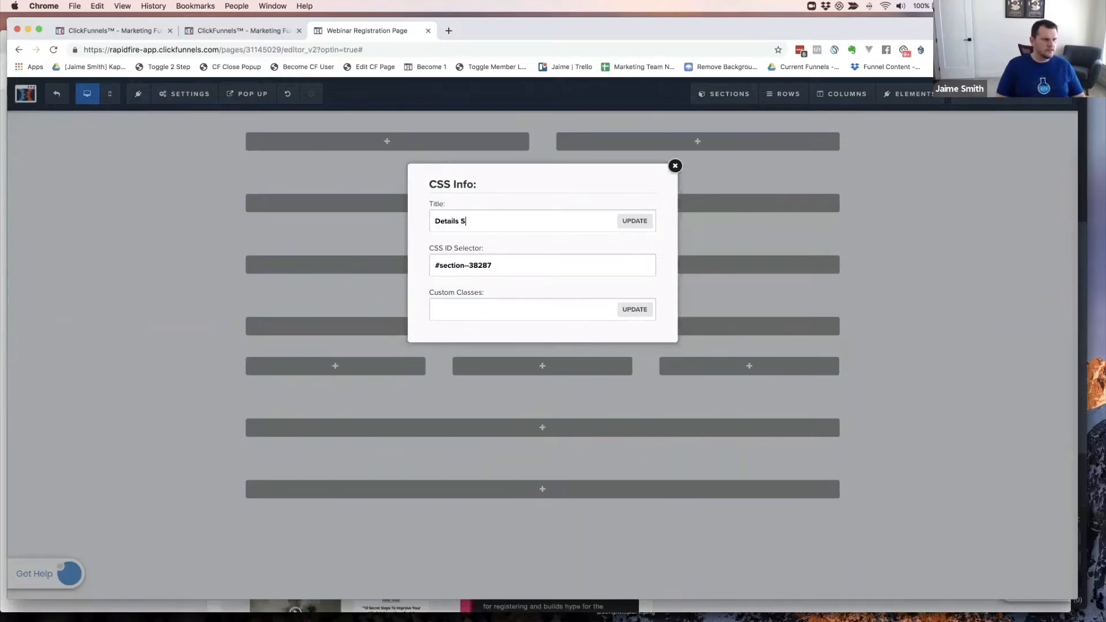
left_click(635, 222)
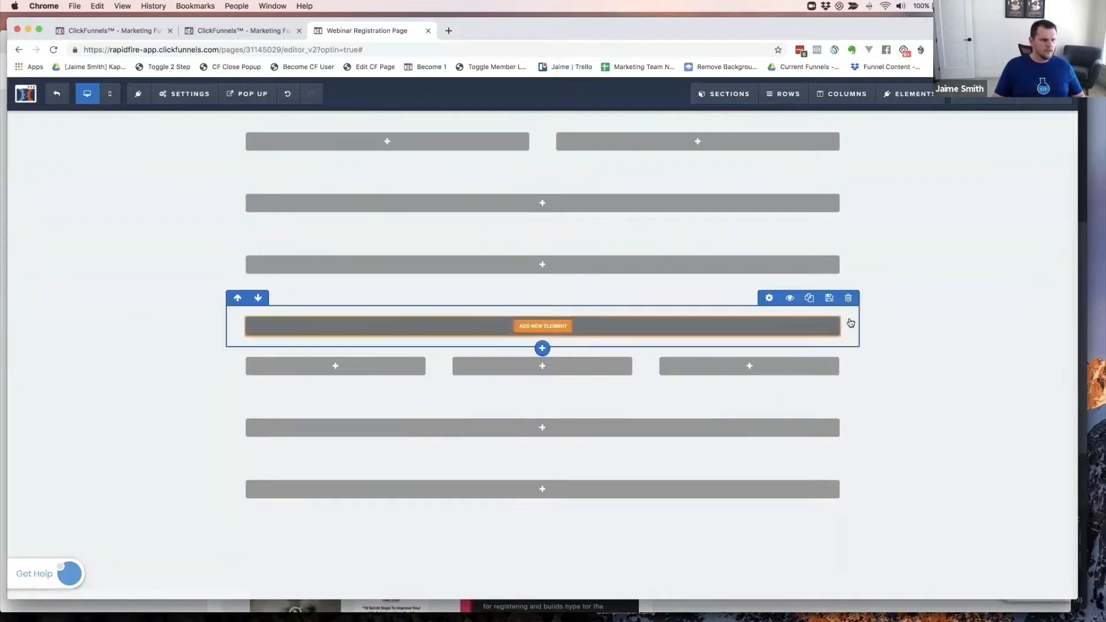
- Title the three-column section 'Leanr Section' (Learn Section) and close the CSS details
left_click(996, 348)
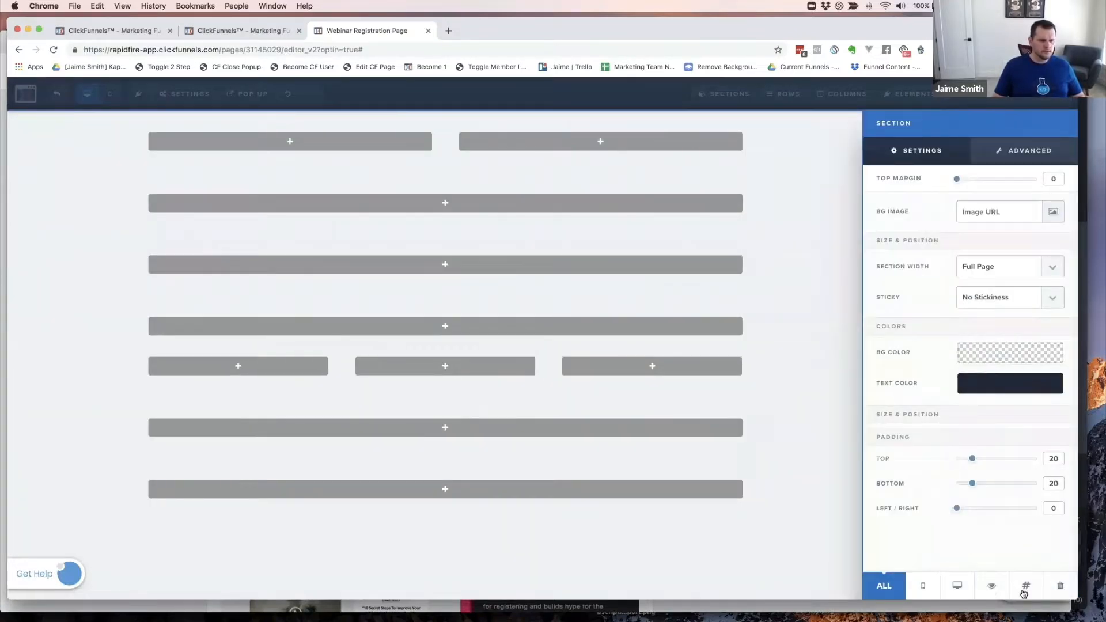
left_click(1030, 587)
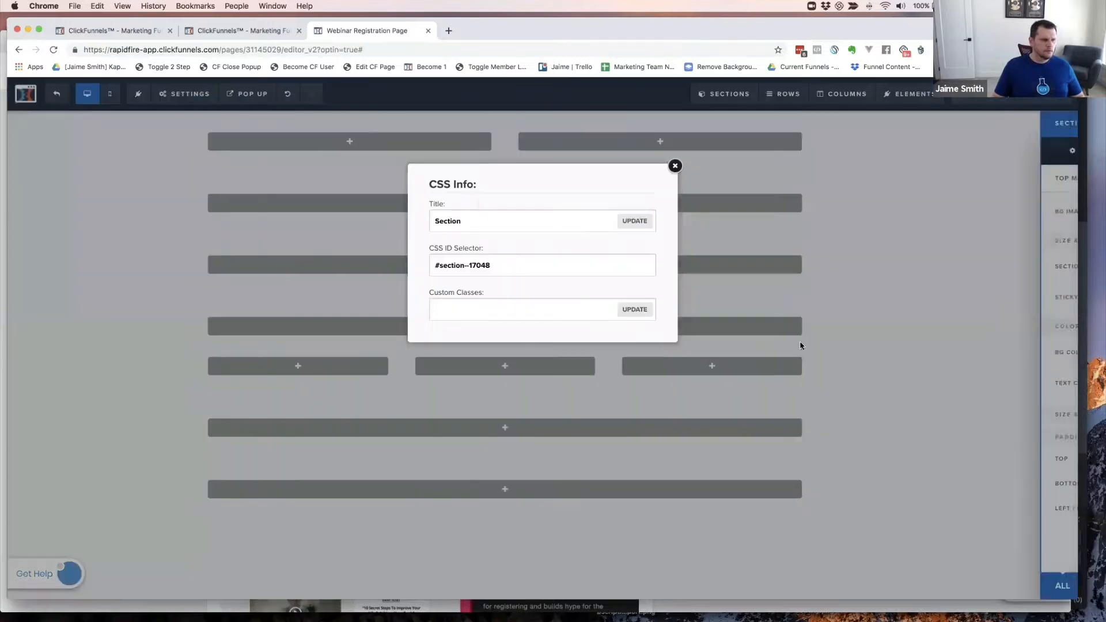
double_click(465, 220)
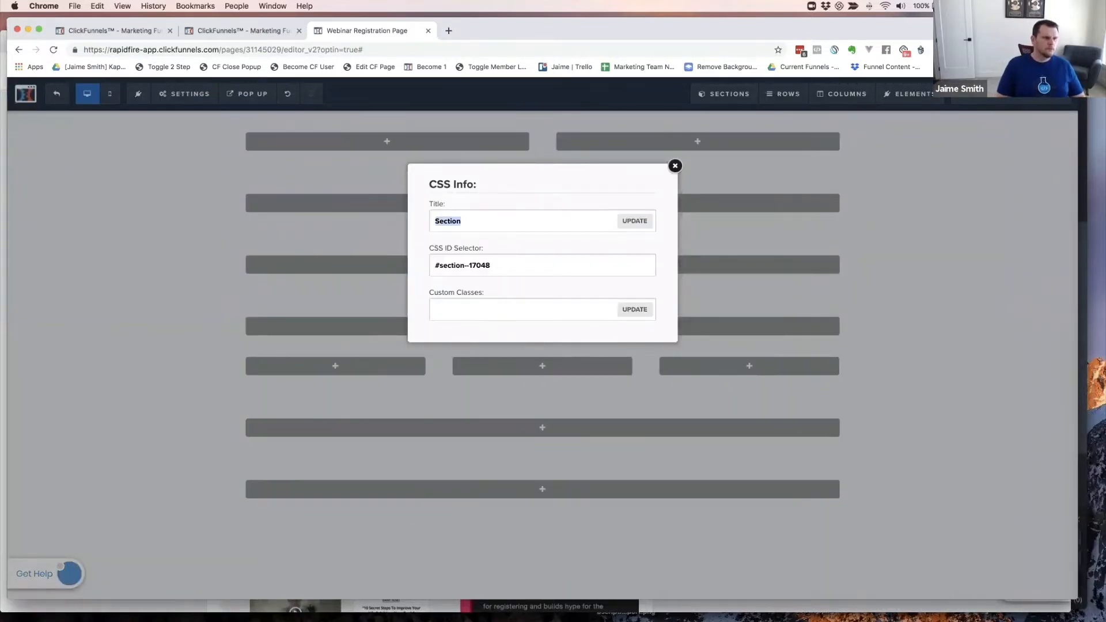
type("Leanr")
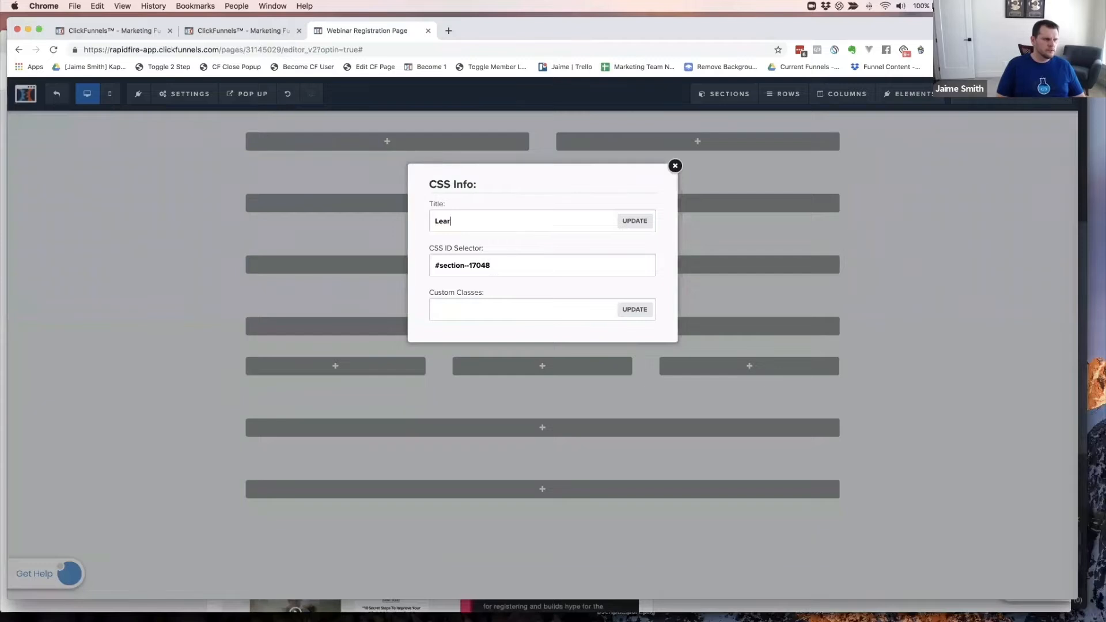
type(" Section")
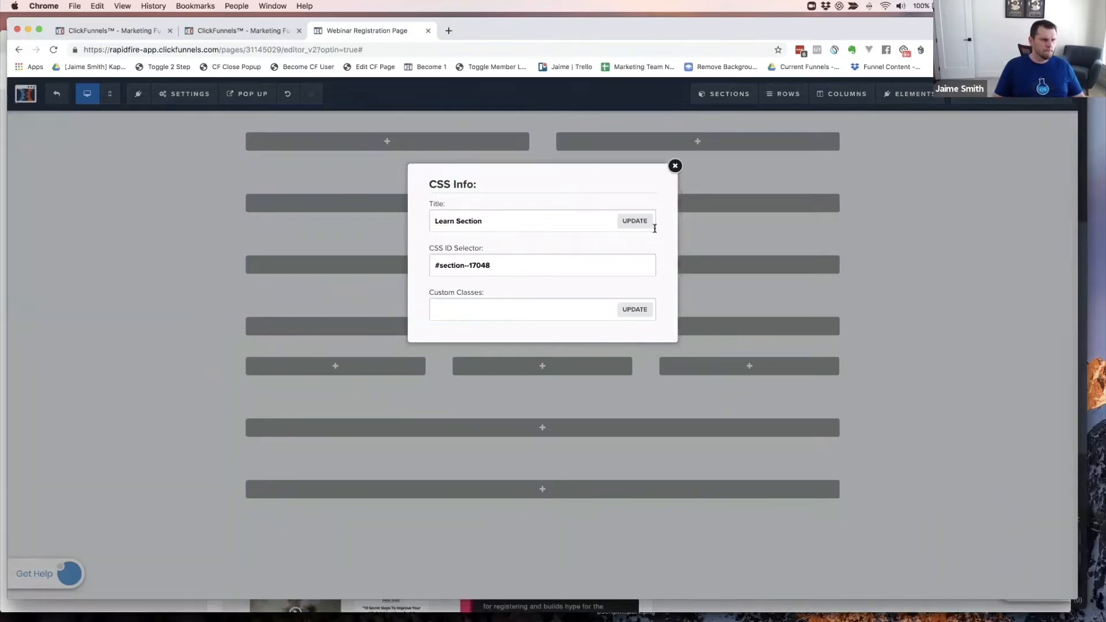
left_click(636, 222)
left_click(696, 330)
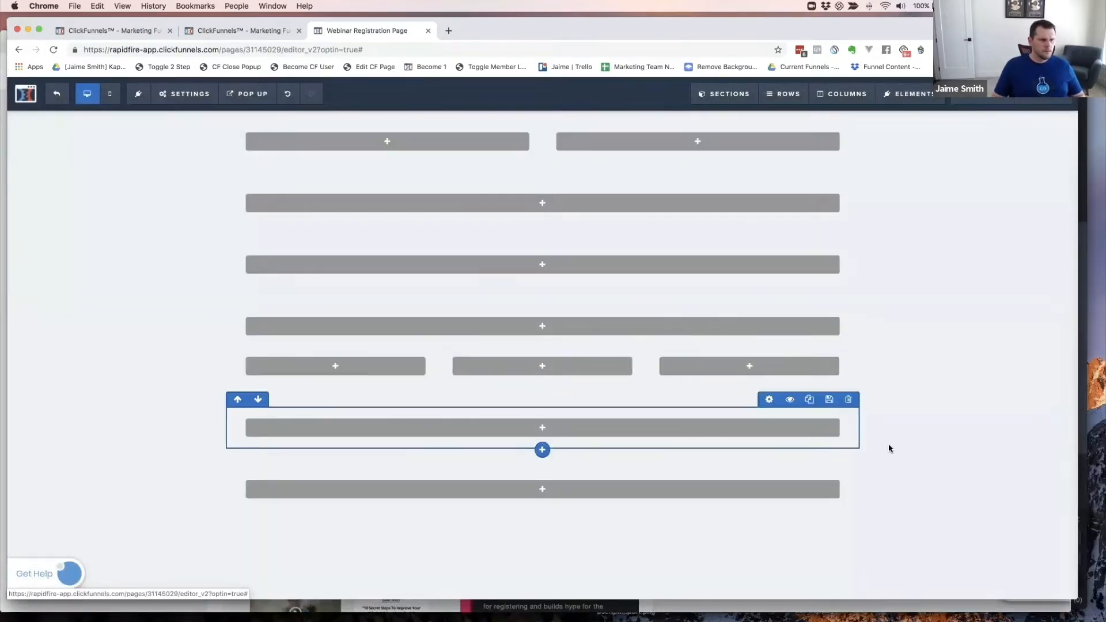
- Rename the section below to the Urgency Section, typing 'Urgenc'
key("super+grave")
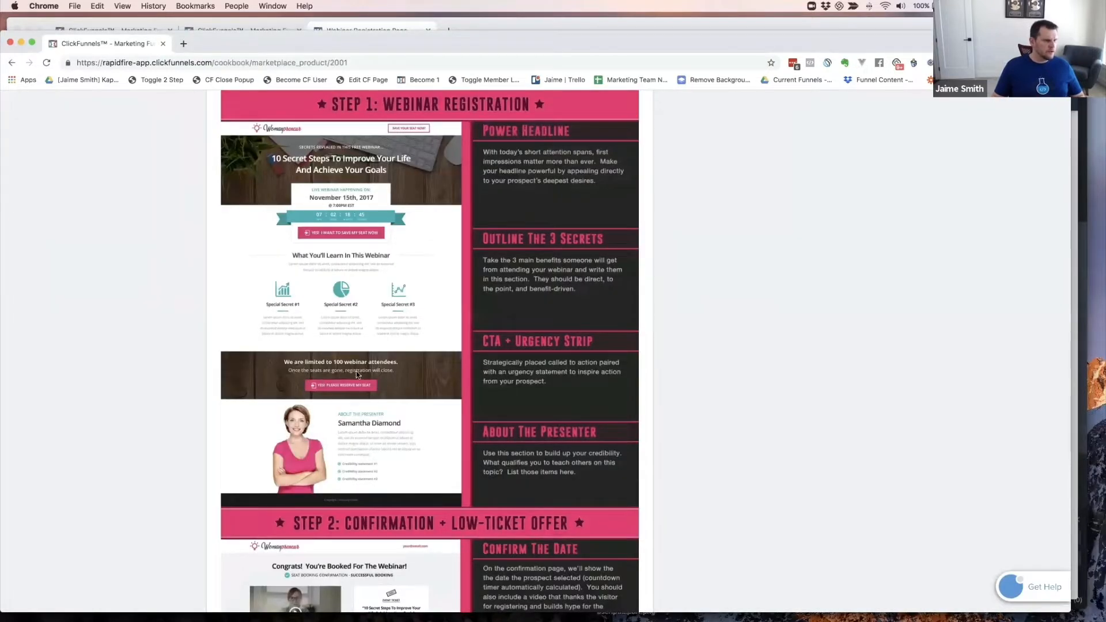
key("super+grave")
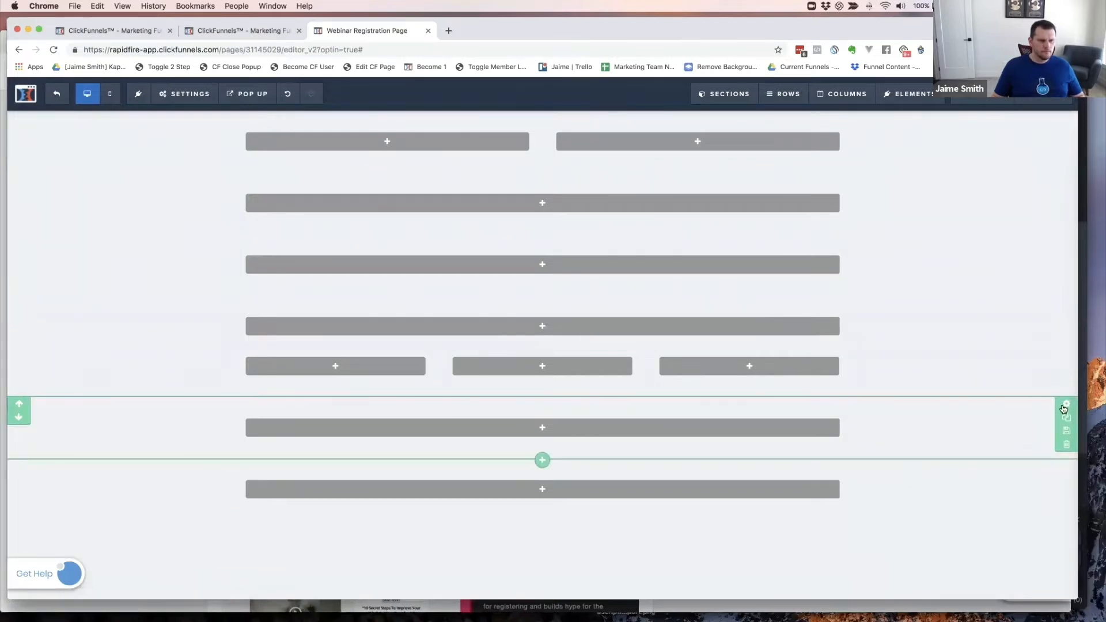
left_click(1064, 409)
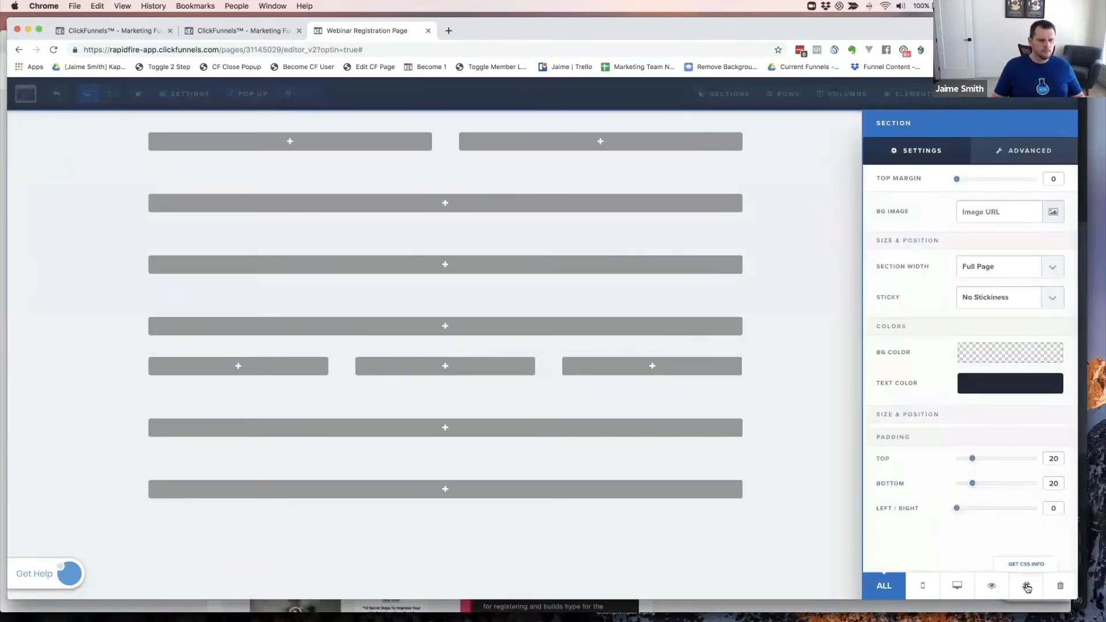
left_click(1027, 586)
key("super+a")
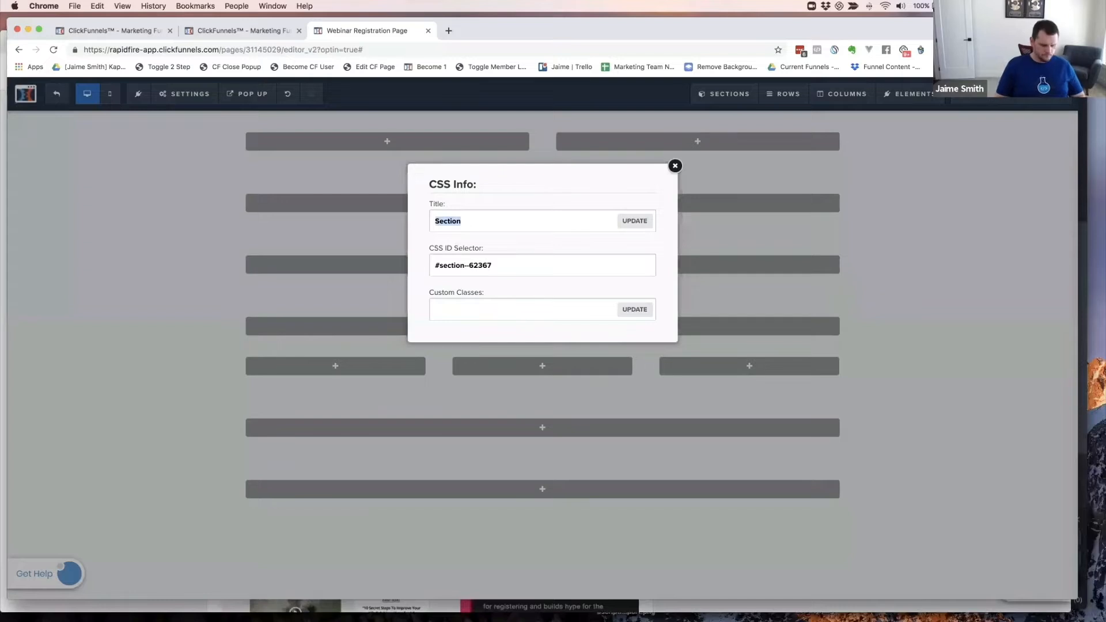
type("Urgency")
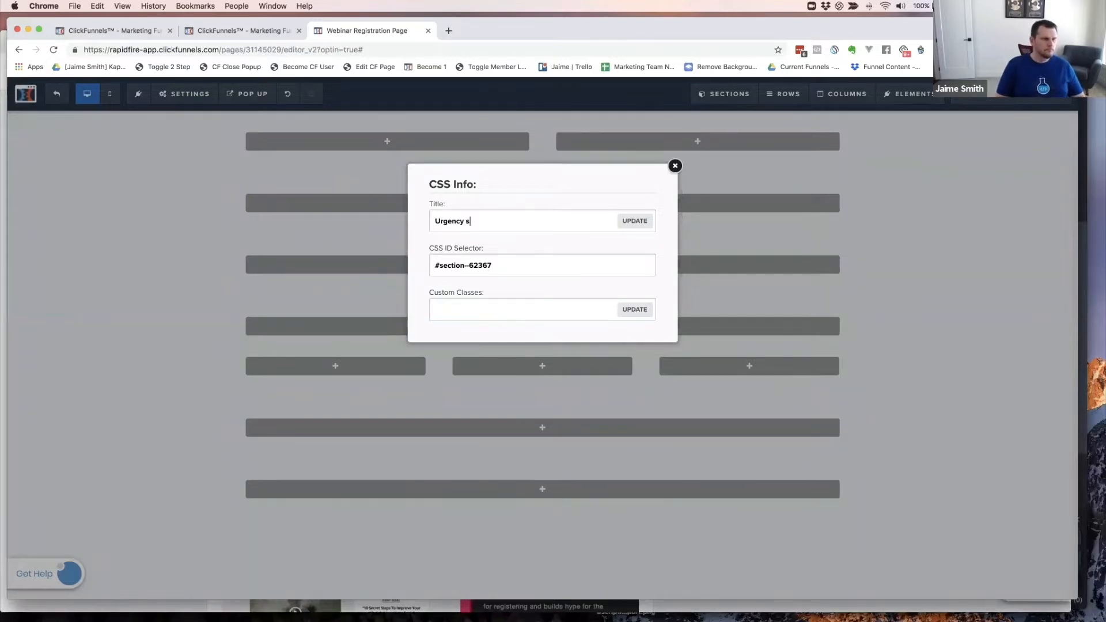
left_click(636, 221)
left_click(737, 419)
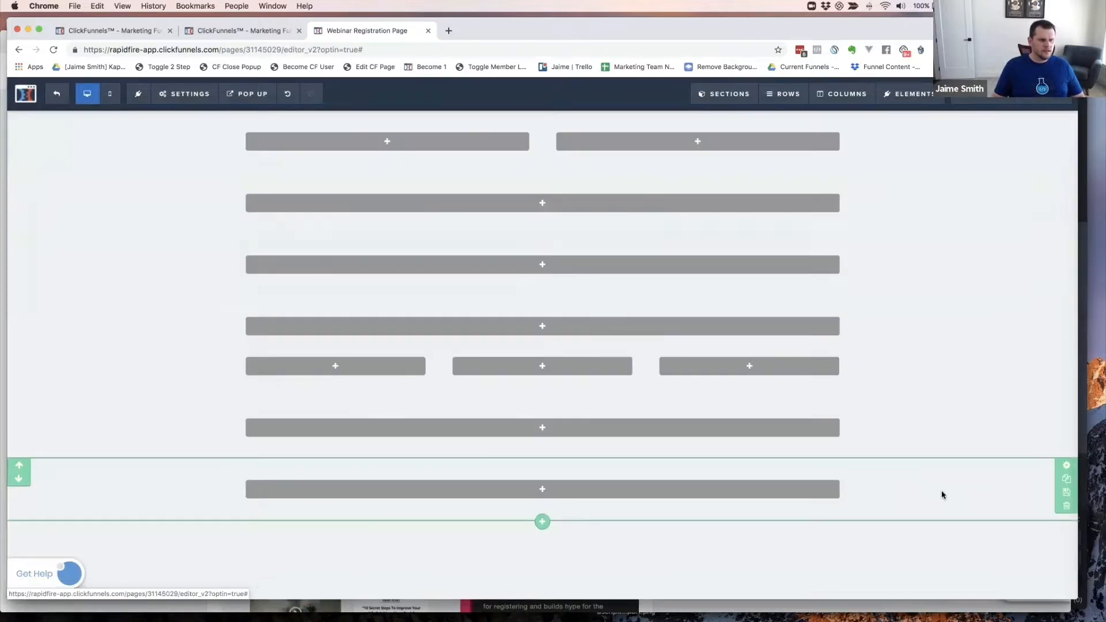
- Name the bottom section 'Footer Section'
left_click(1065, 466)
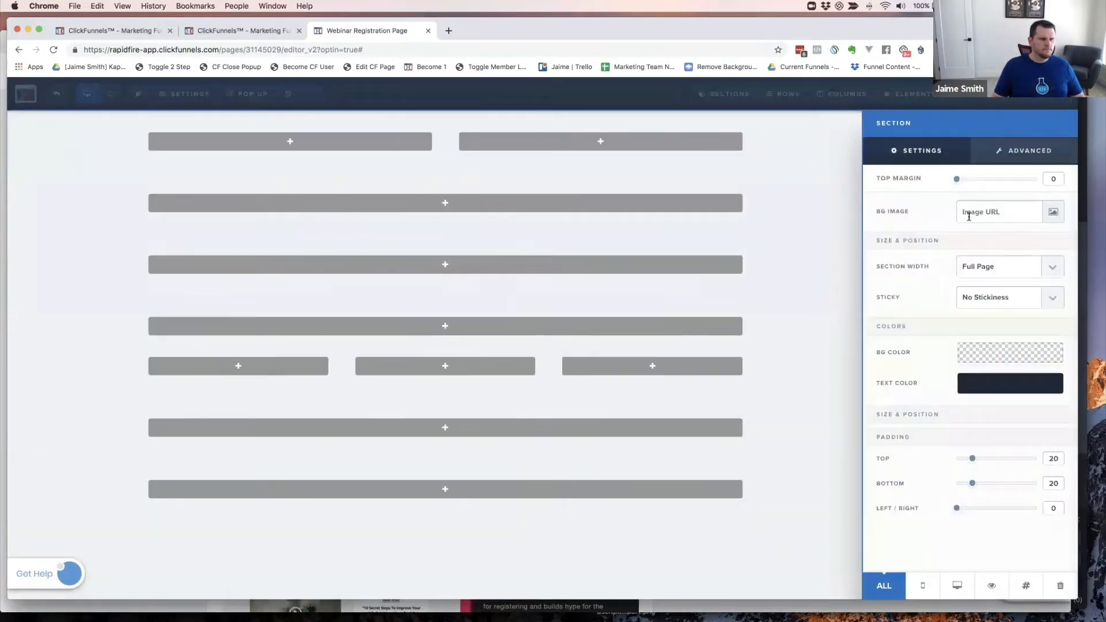
left_click(1029, 586)
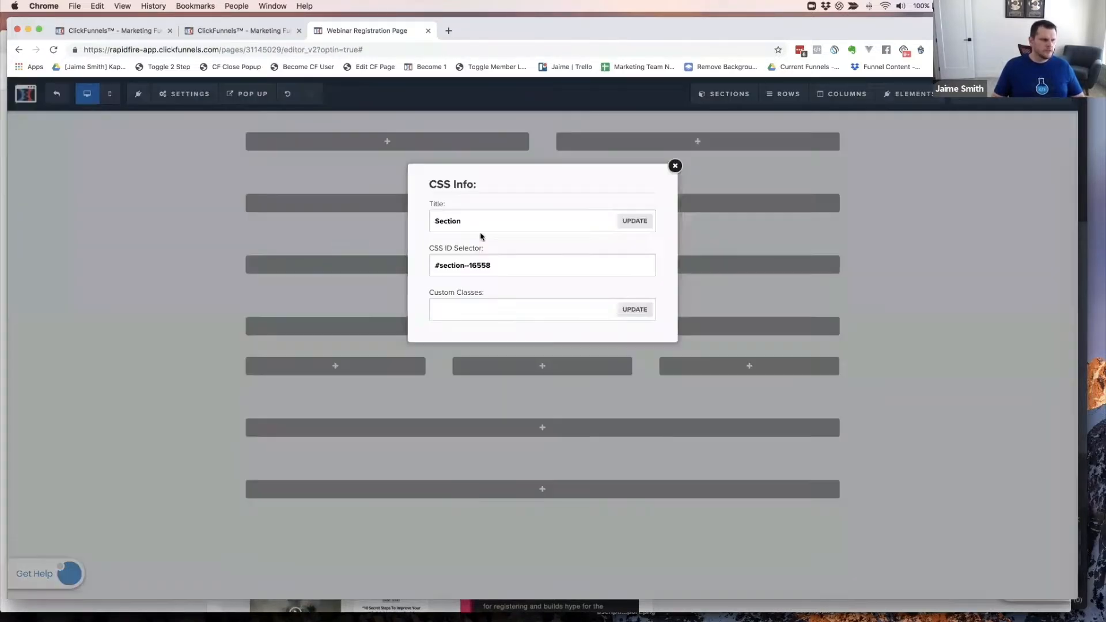
double_click(473, 223)
type("Footer")
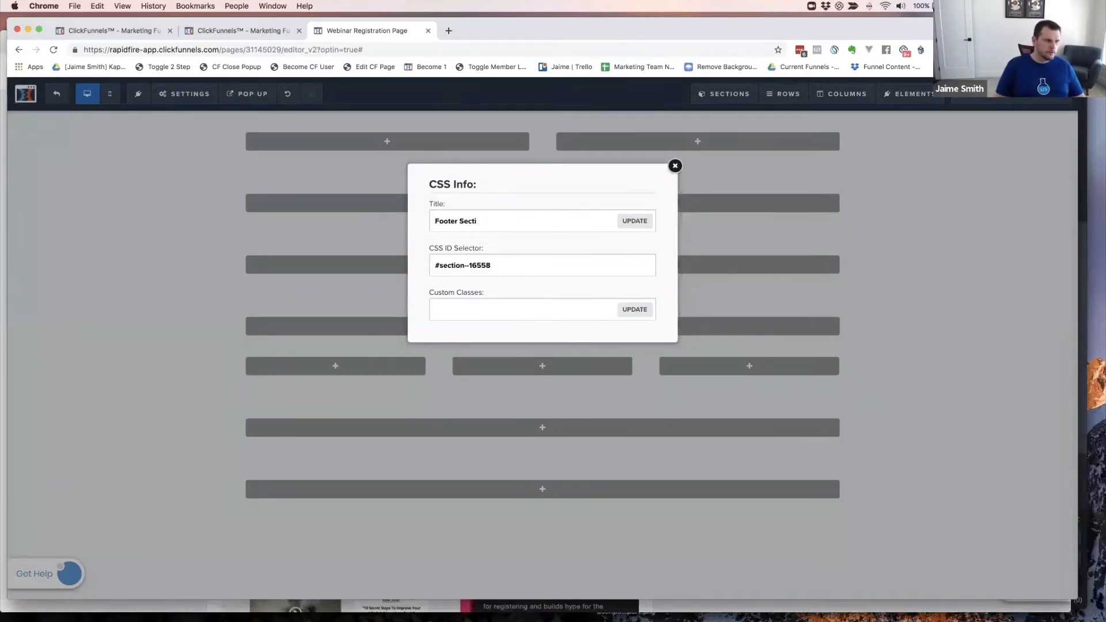
type(" Section")
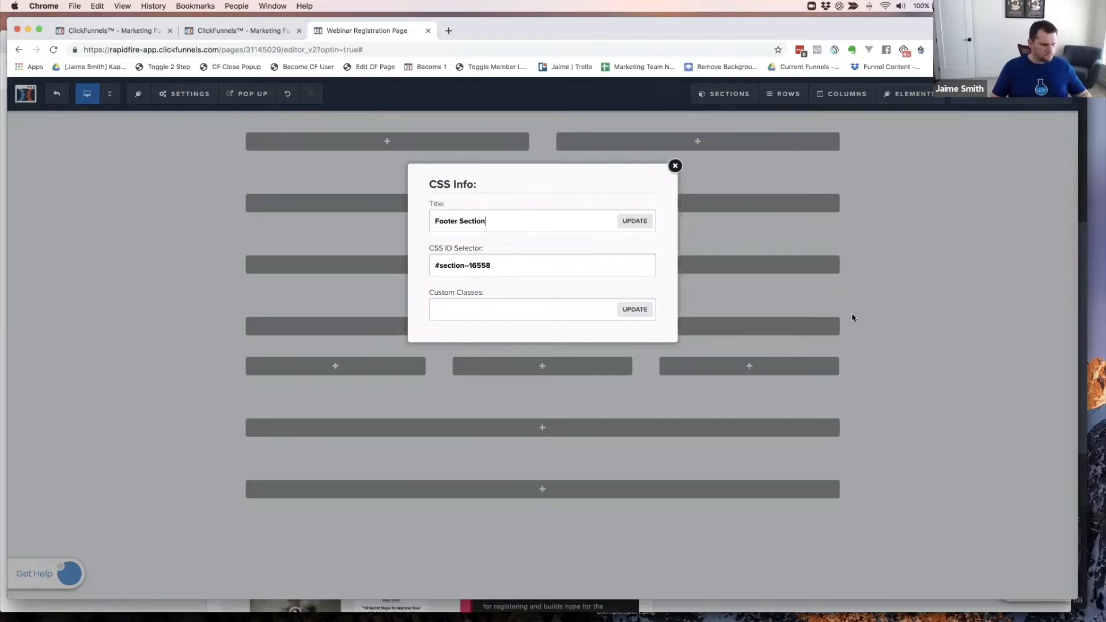
left_click(650, 223)
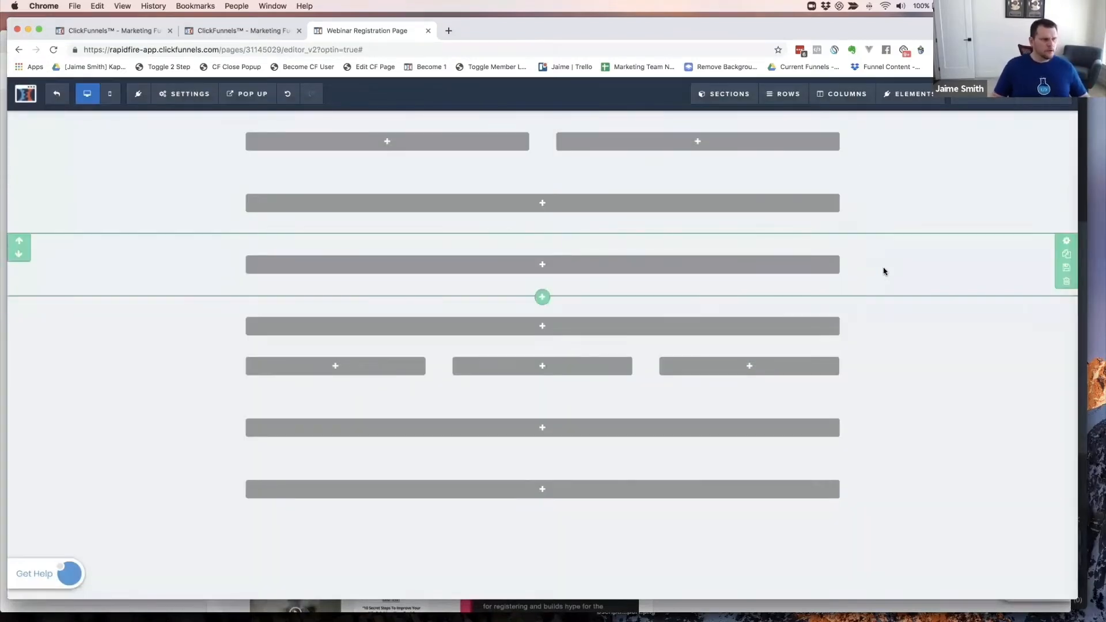
left_click(850, 211)
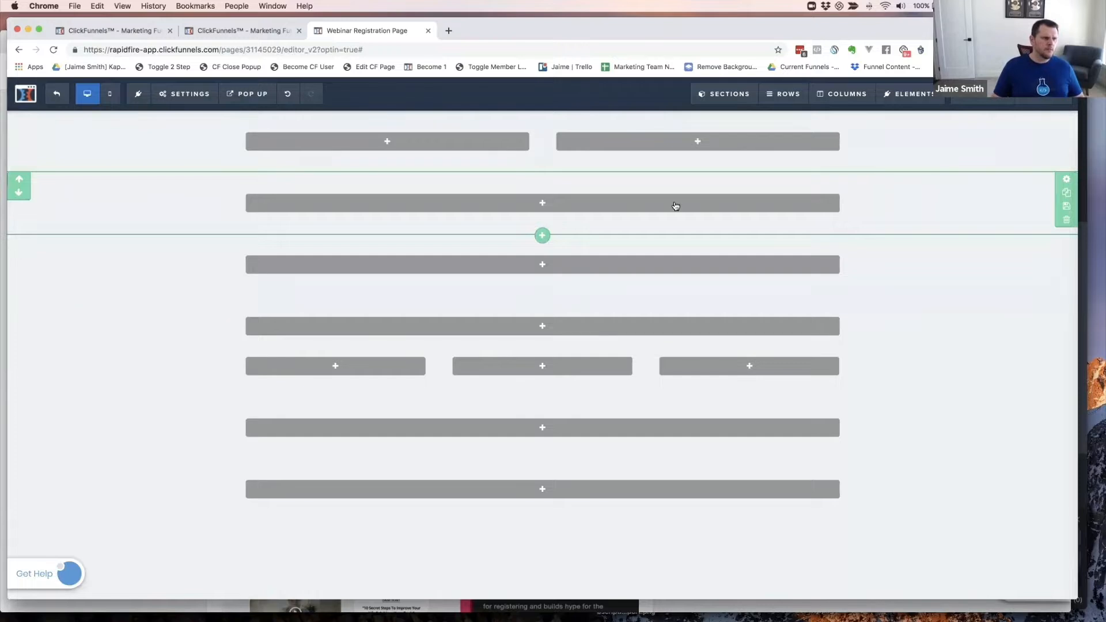
- Add an Image to the header's left column using the CF CODE LAB logo found by searching 'logo'
left_click(383, 142)
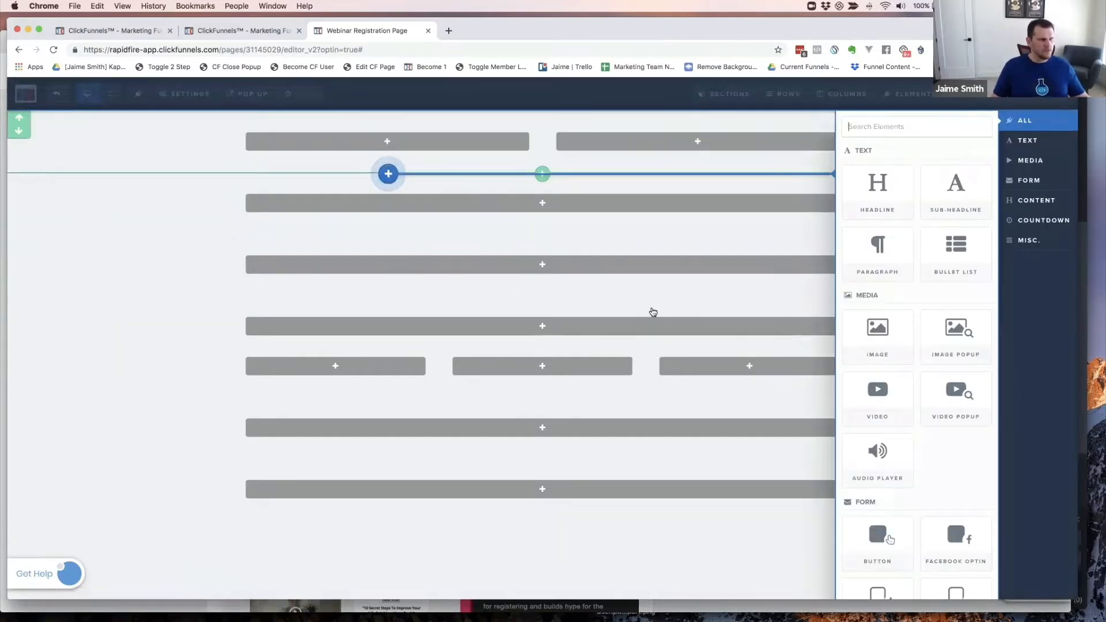
left_click(881, 330)
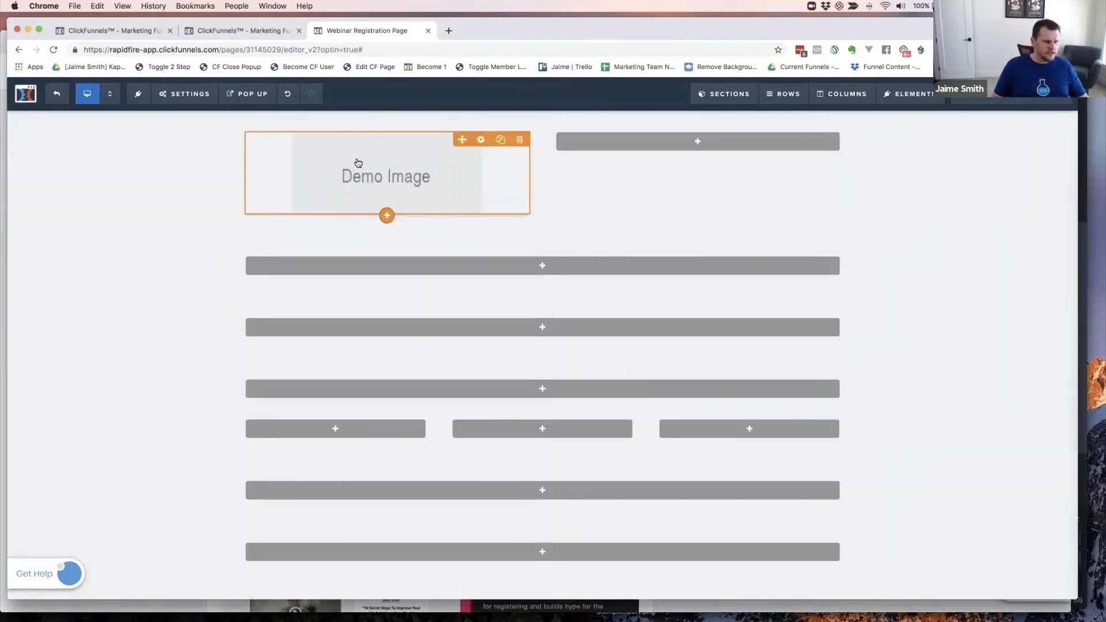
left_click(358, 163)
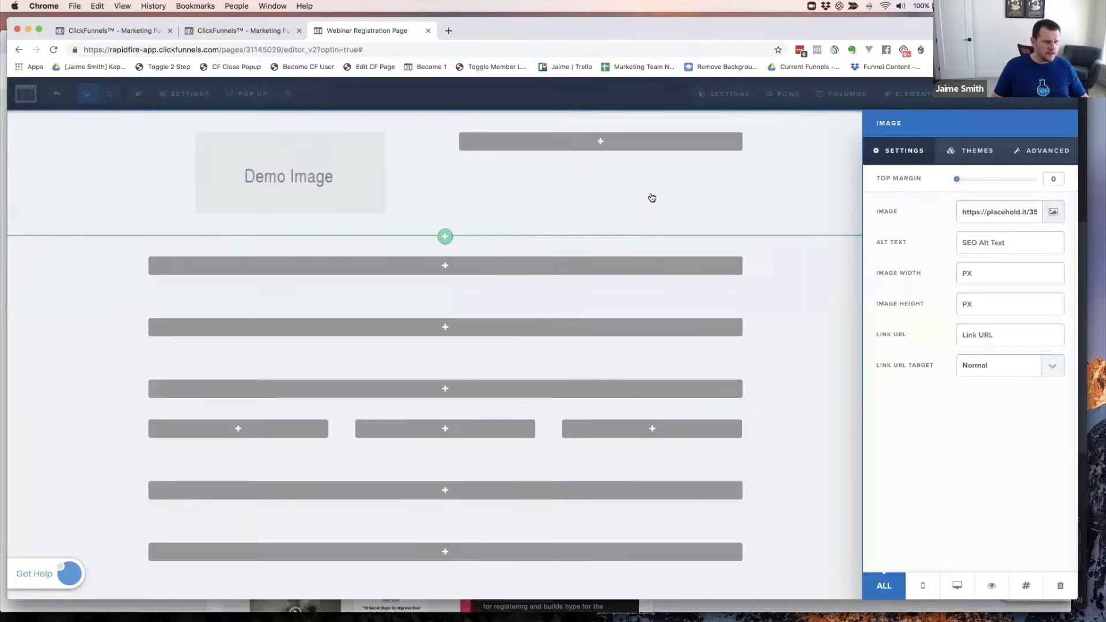
left_click(974, 215)
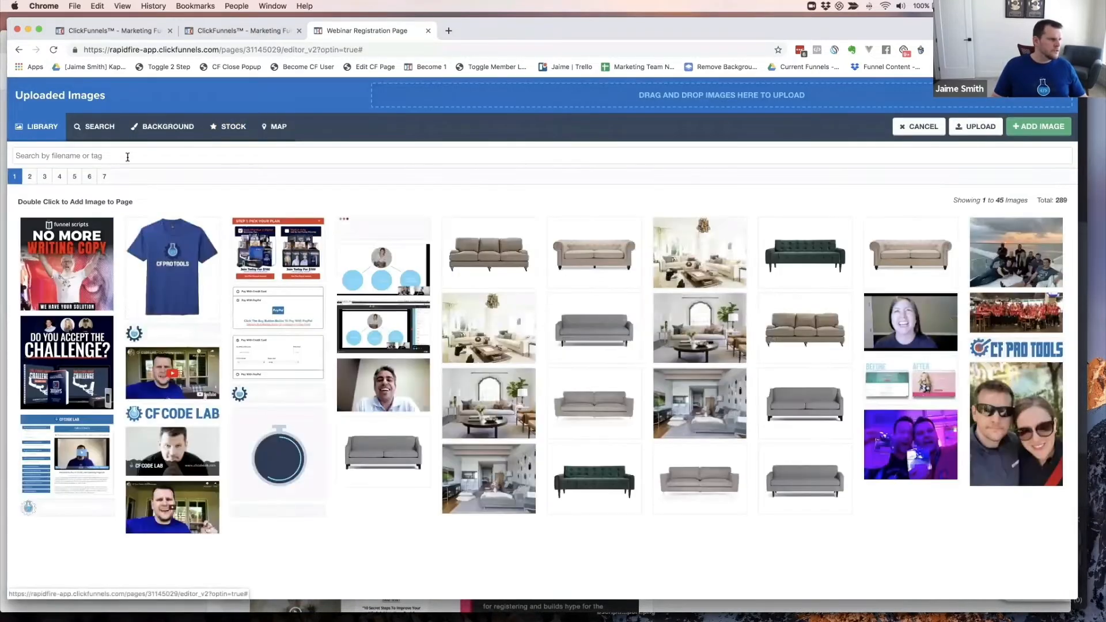
left_click(128, 157)
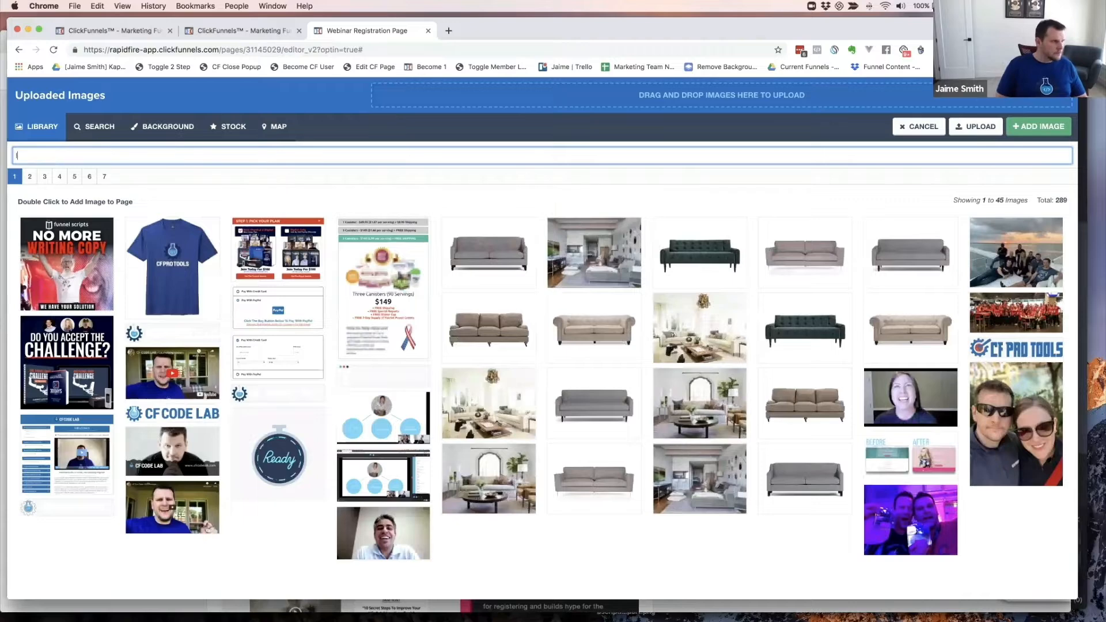
type("logo")
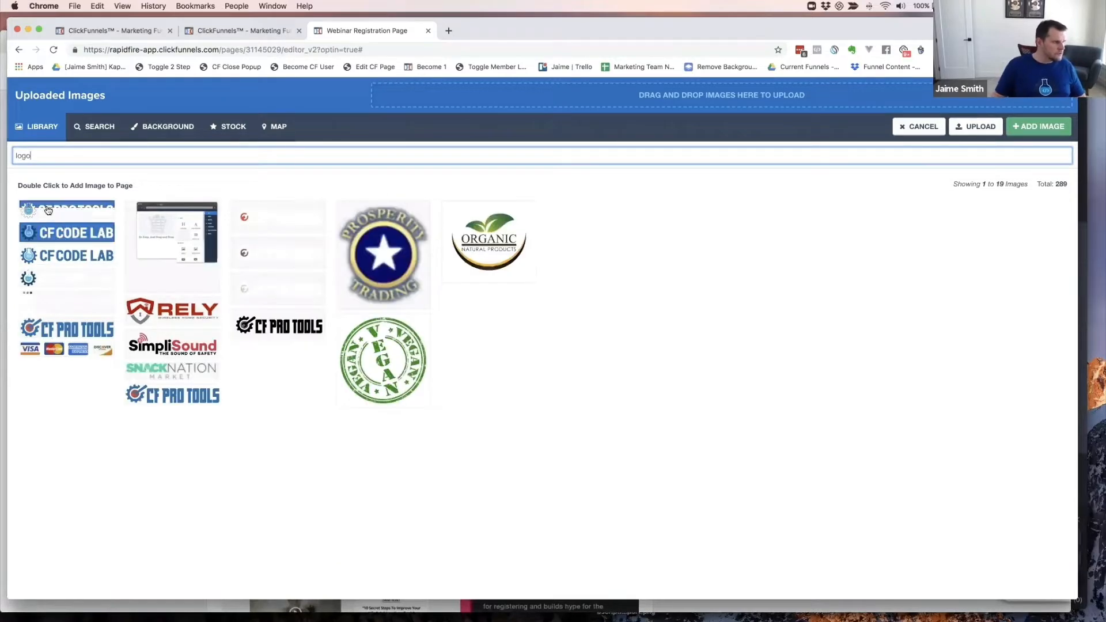
left_click(65, 257)
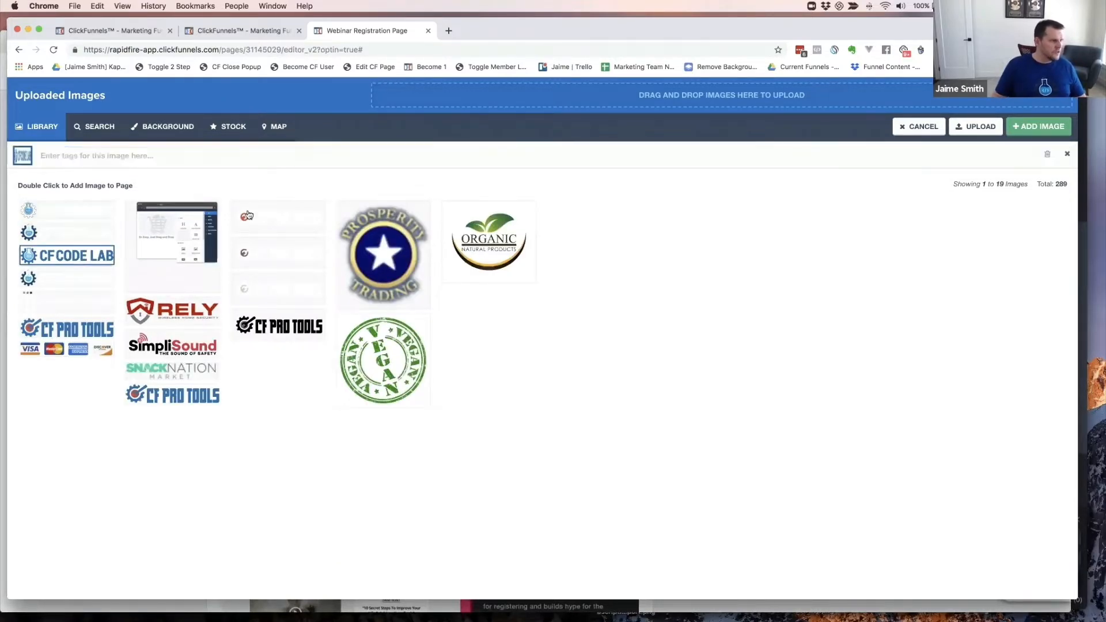
left_click(1035, 129)
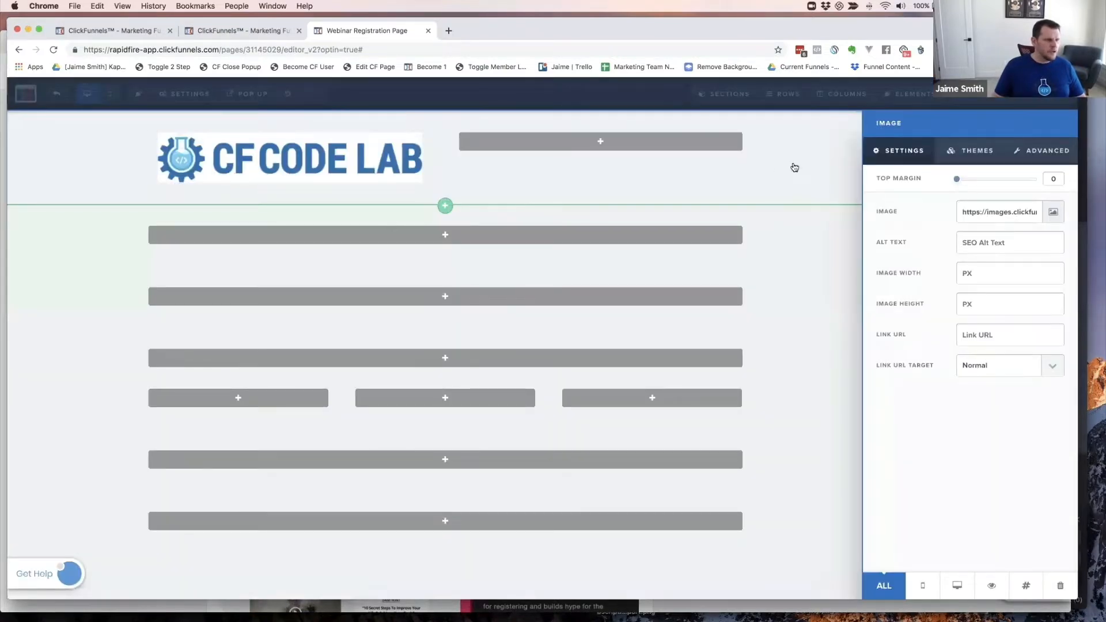
left_click(831, 185)
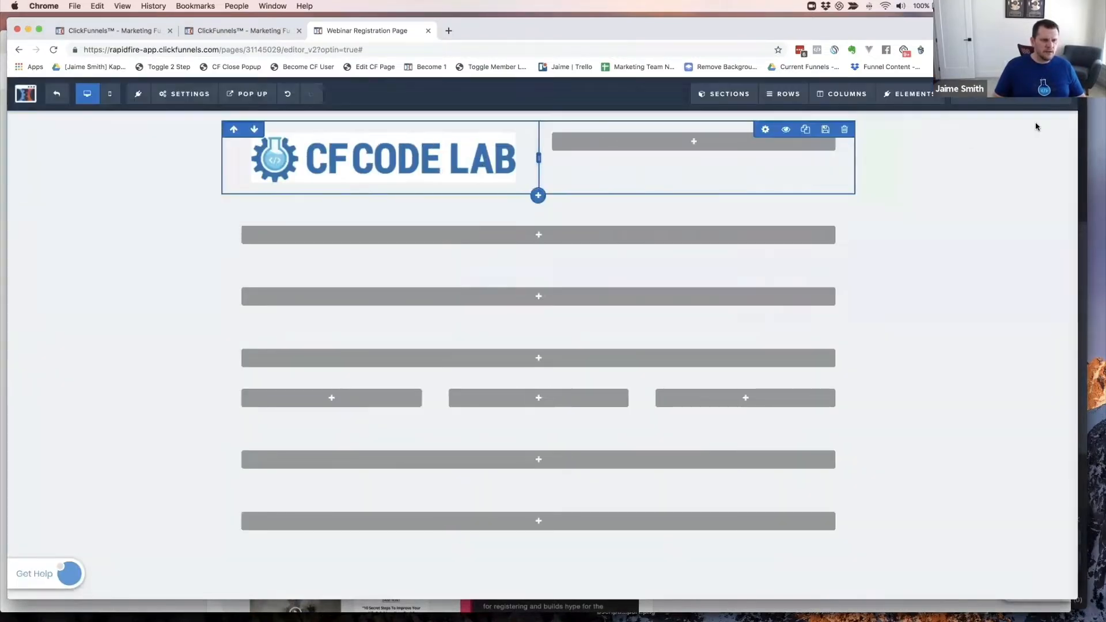
- Leave the header colour unchanged and set the page-wide BG Color to white #ffffff
left_click(1066, 119)
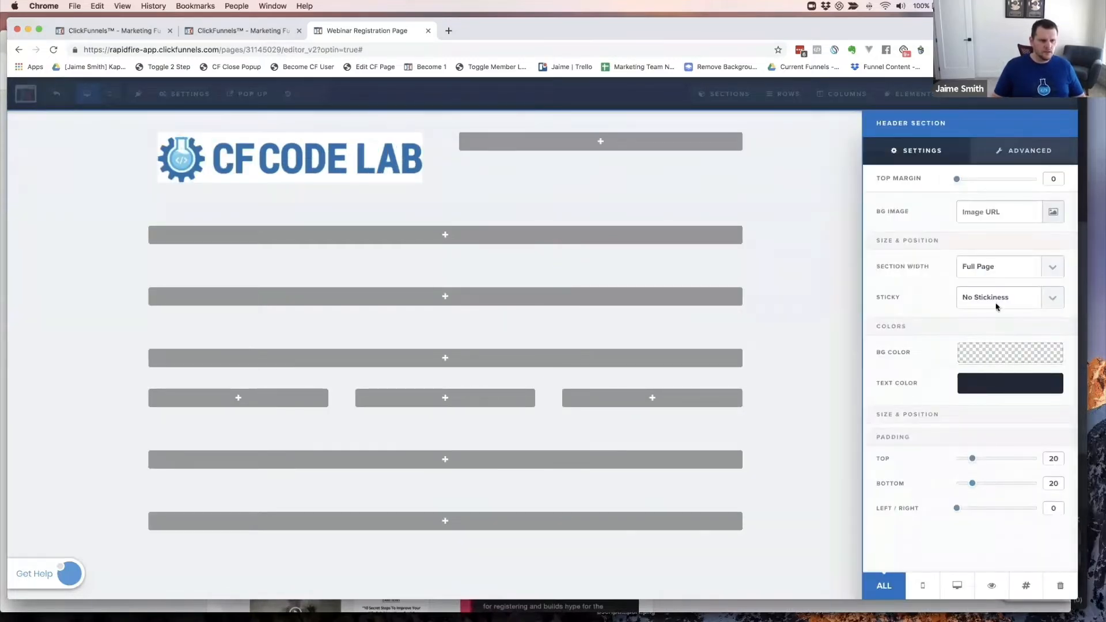
left_click(1005, 353)
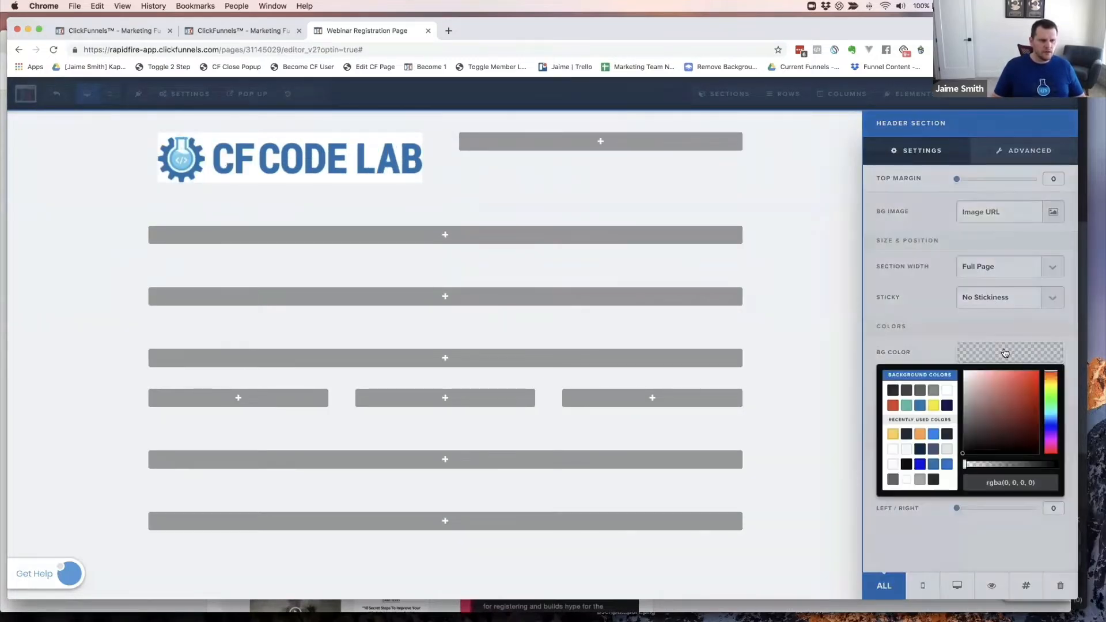
left_click(794, 309)
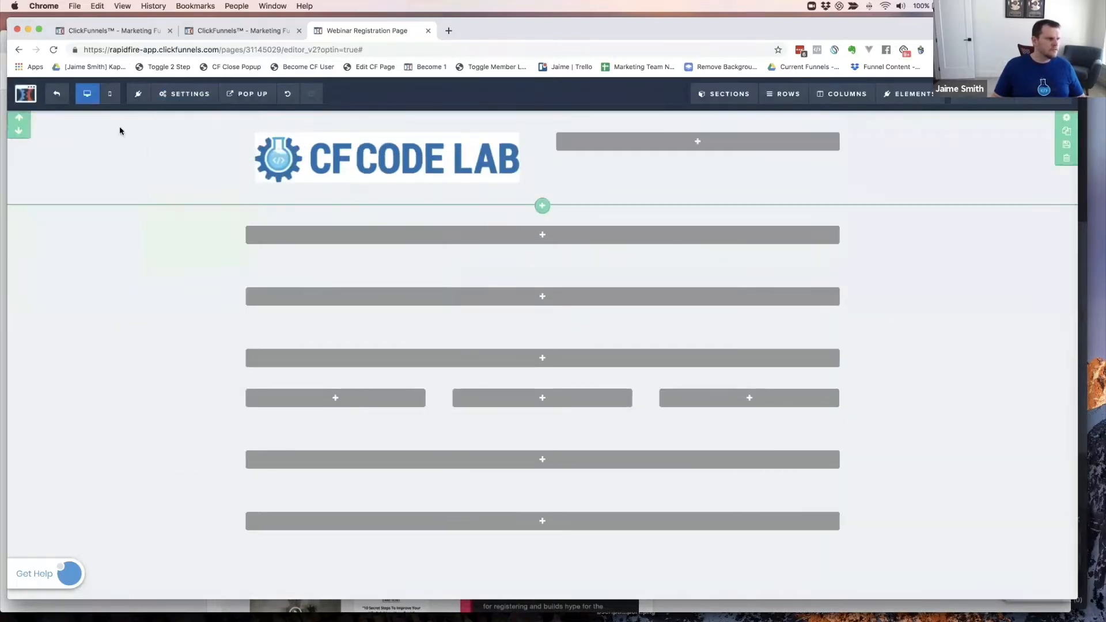
mouse_move(183, 103)
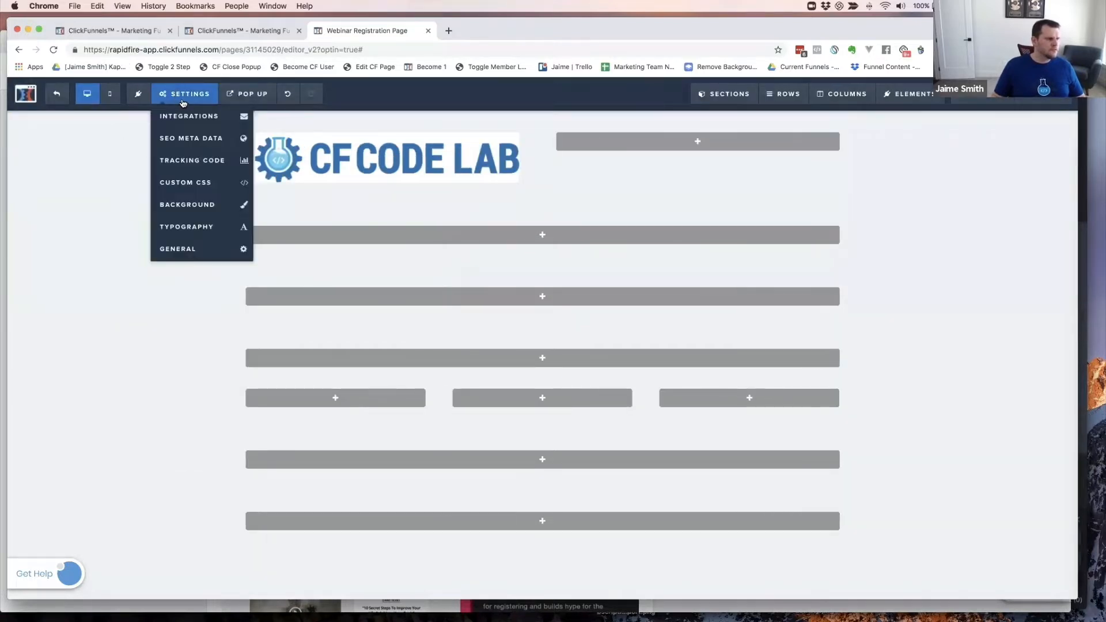
left_click(180, 204)
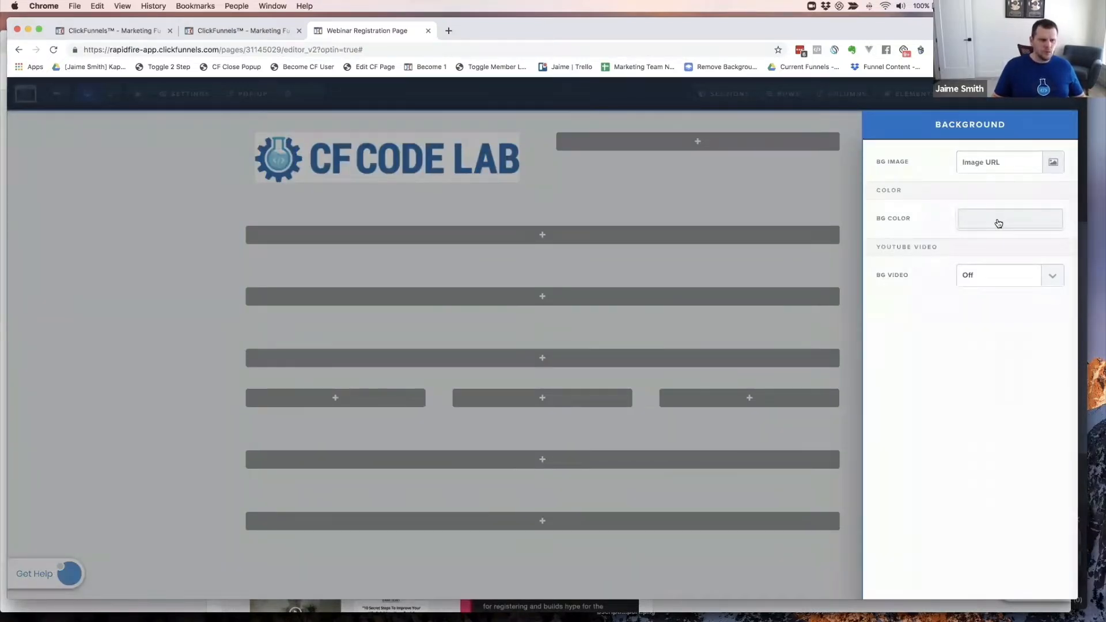
left_click(998, 223)
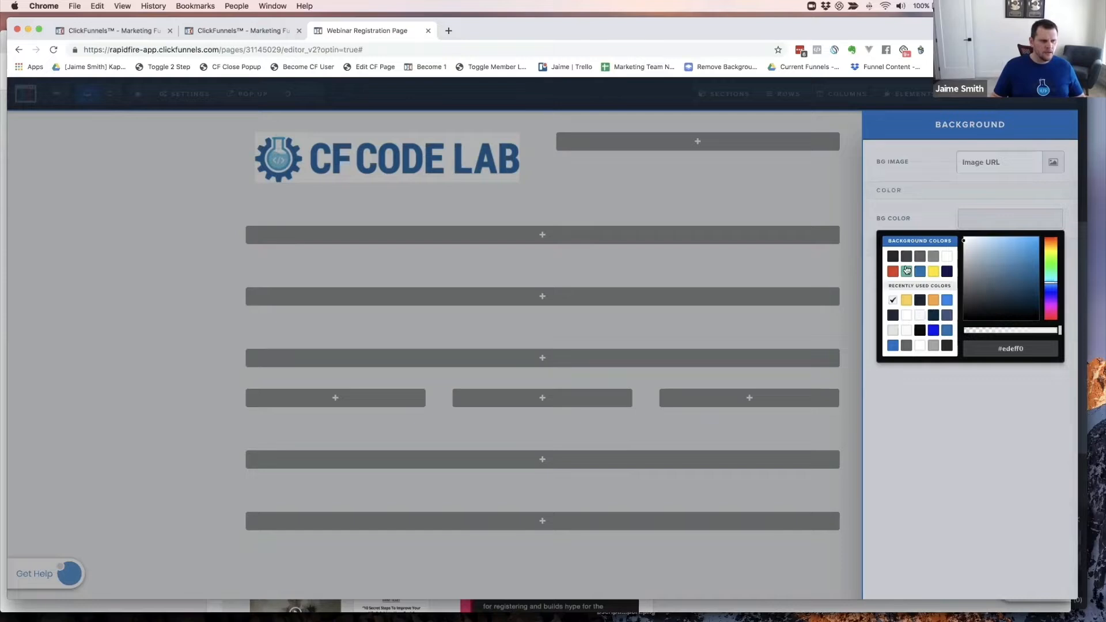
left_click(948, 256)
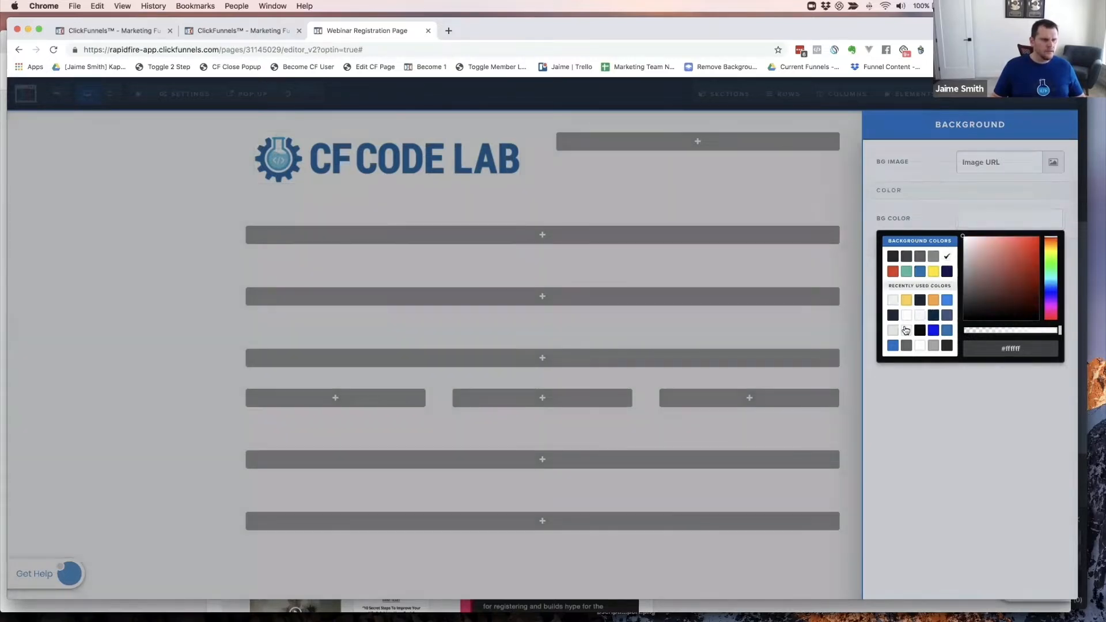
left_click(828, 219)
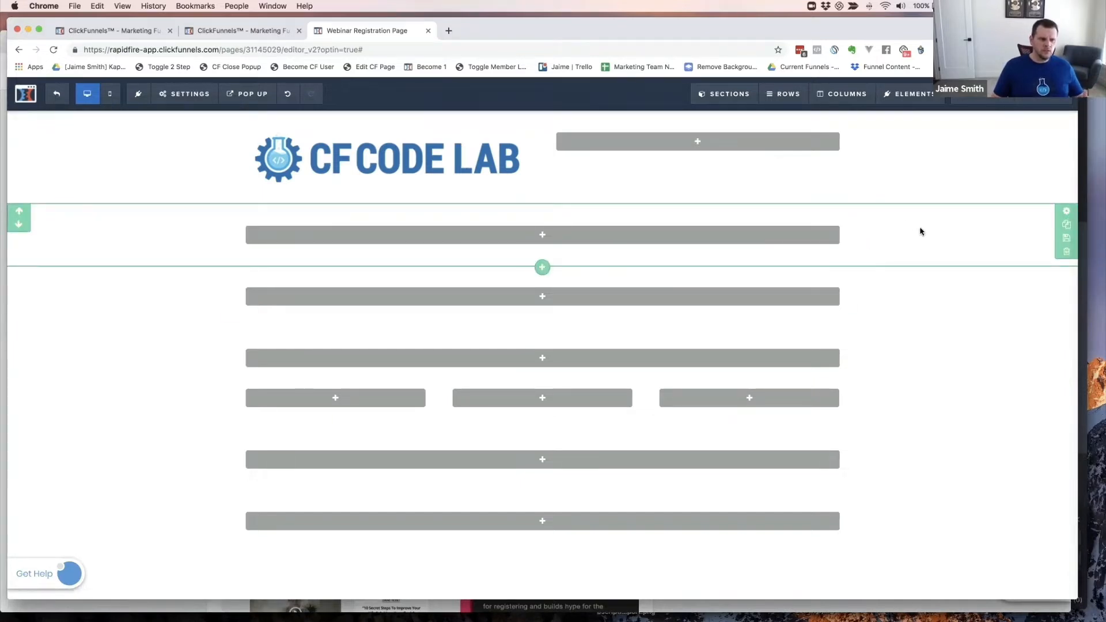
- Insert a Button element into the header's right column beside the logo
left_click(1066, 213)
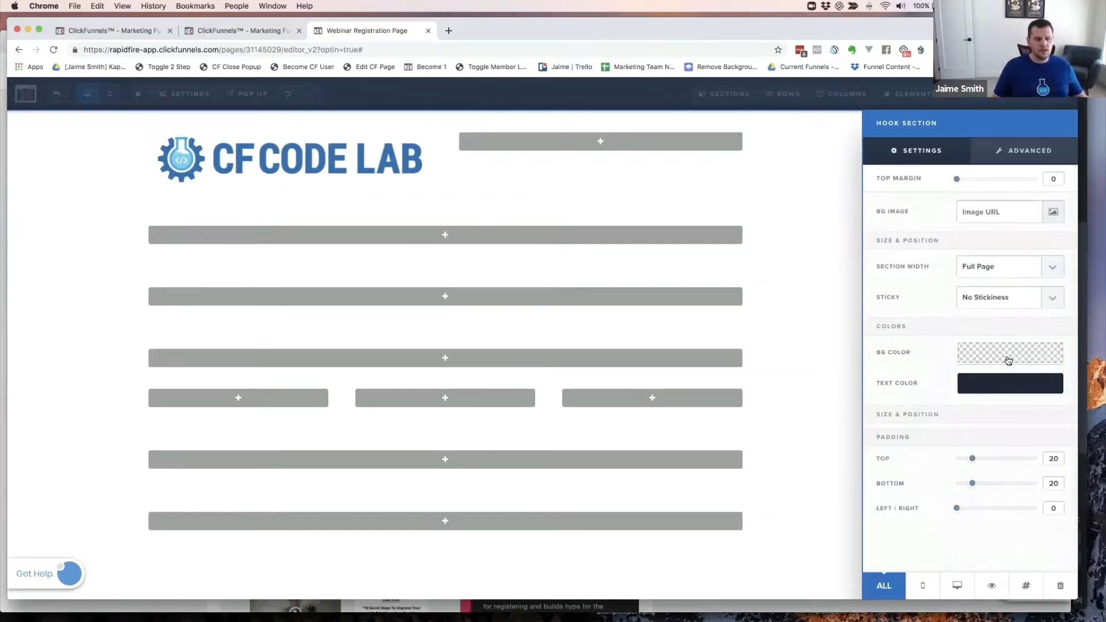
left_click(770, 267)
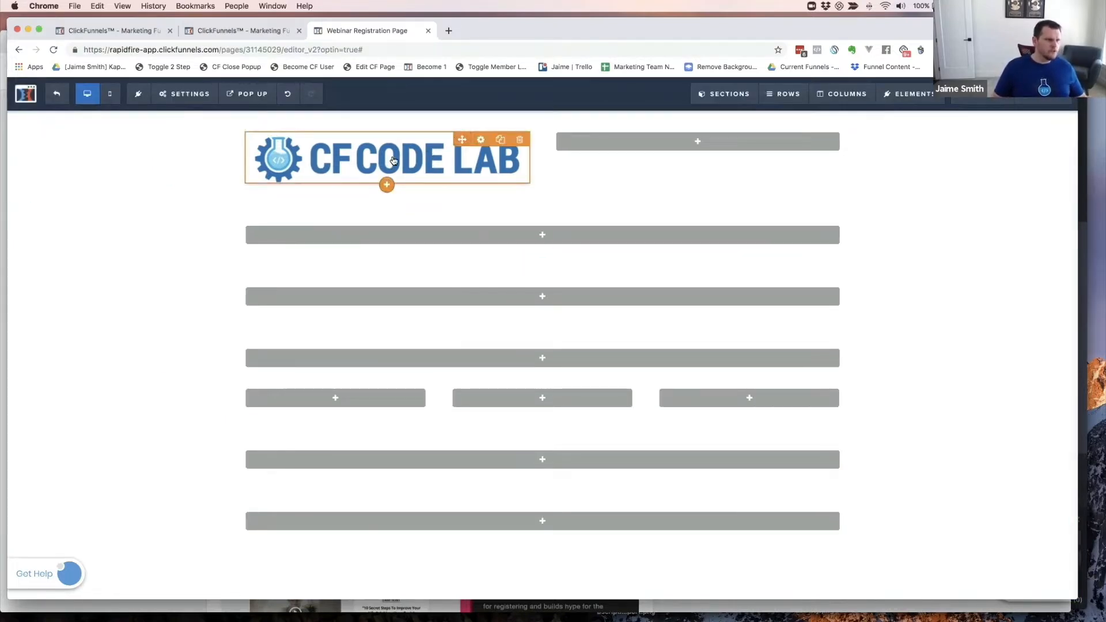
left_click(696, 144)
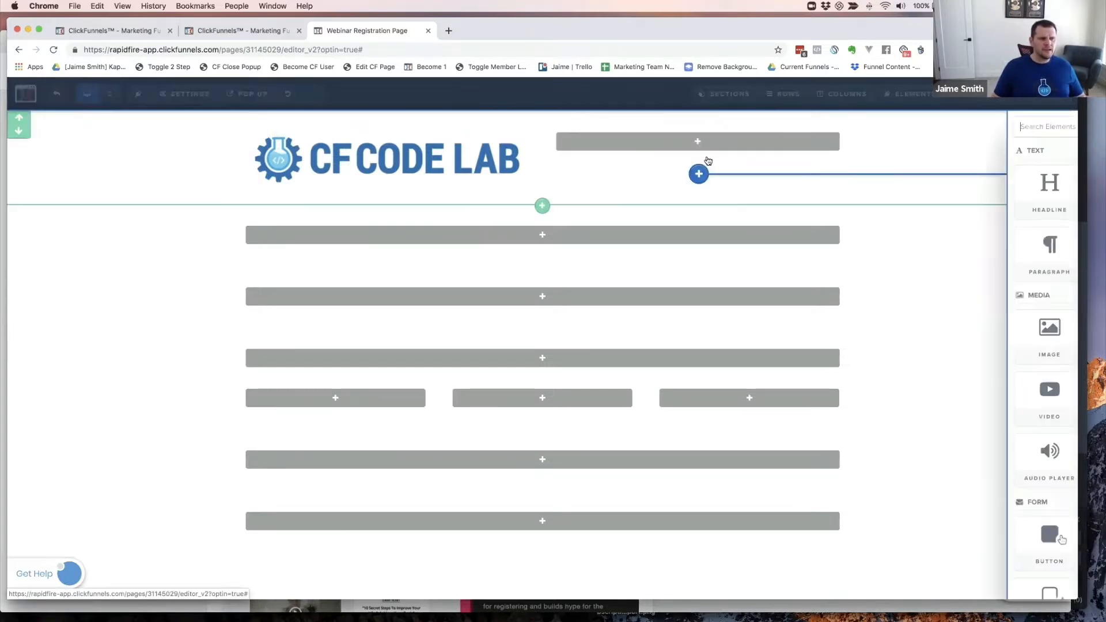
scroll(916, 460, "down", 2)
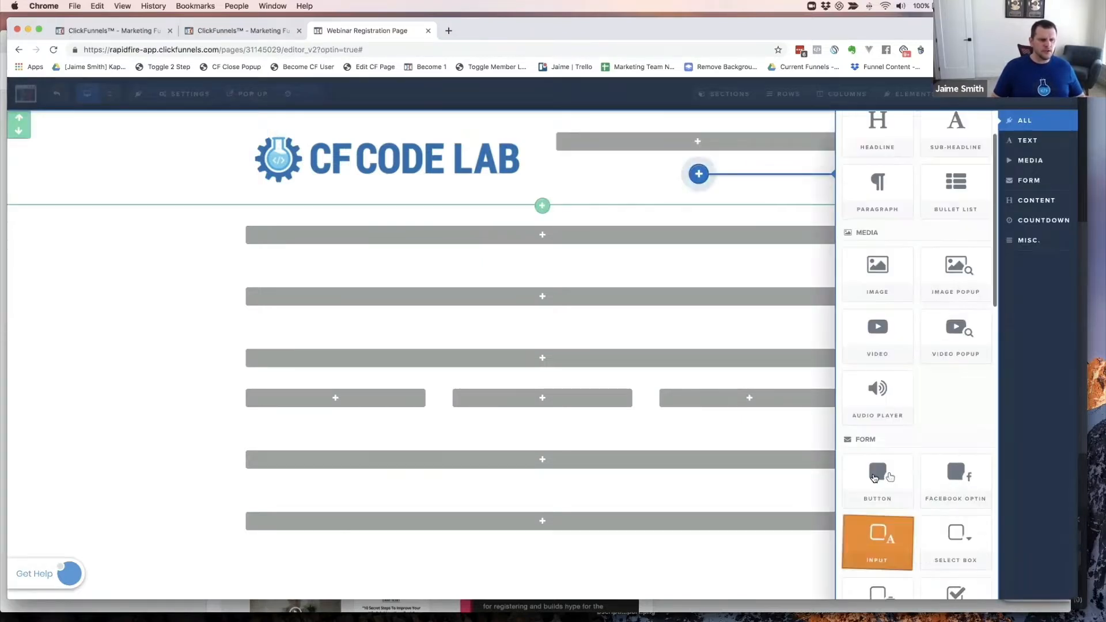
left_click(877, 482)
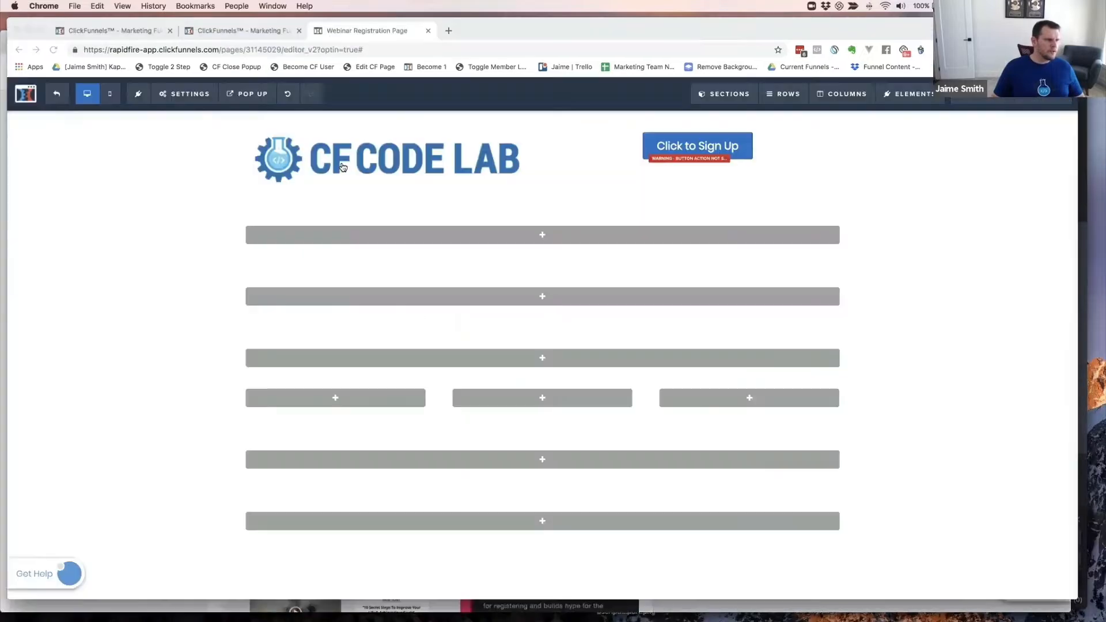
- Add a Sub-Headline followed by a Headline element to the hook section's first row
left_click(547, 235)
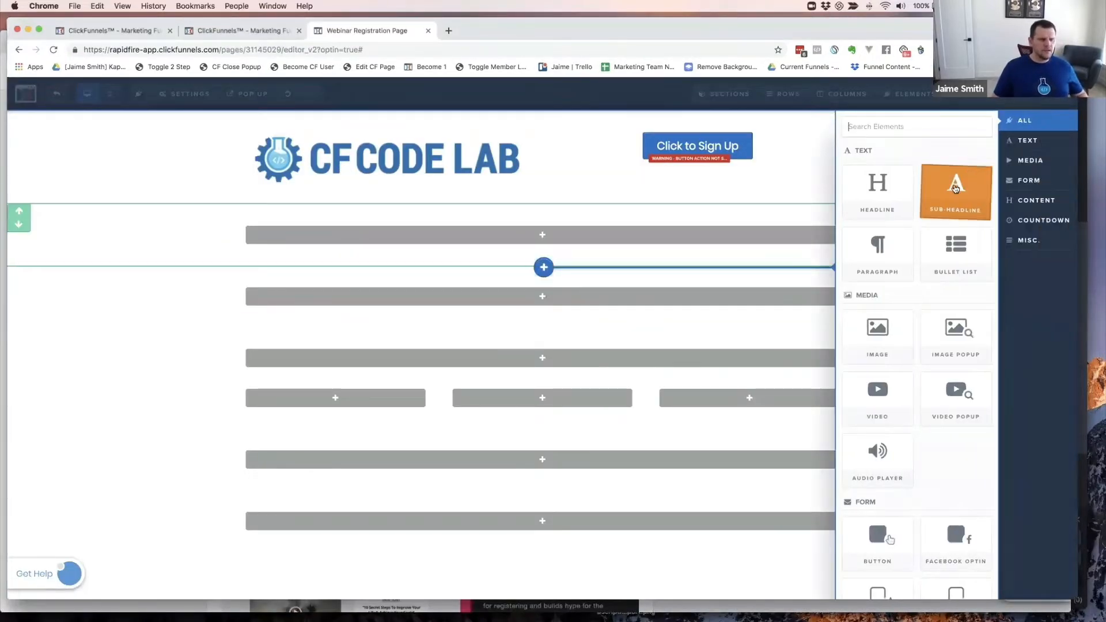
left_click(955, 189)
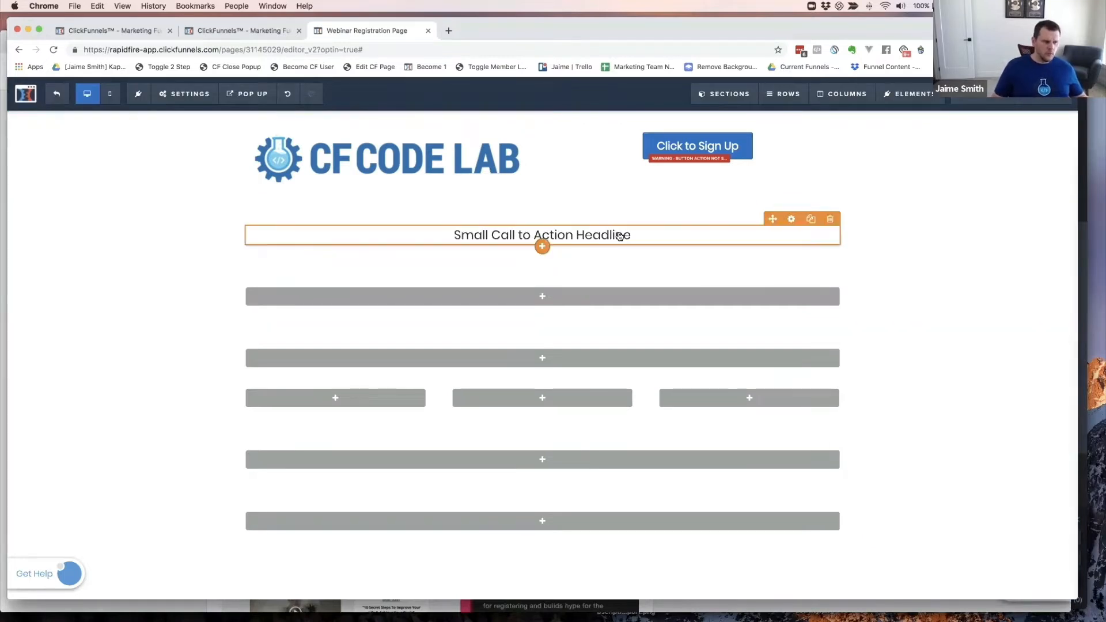
left_click(542, 256)
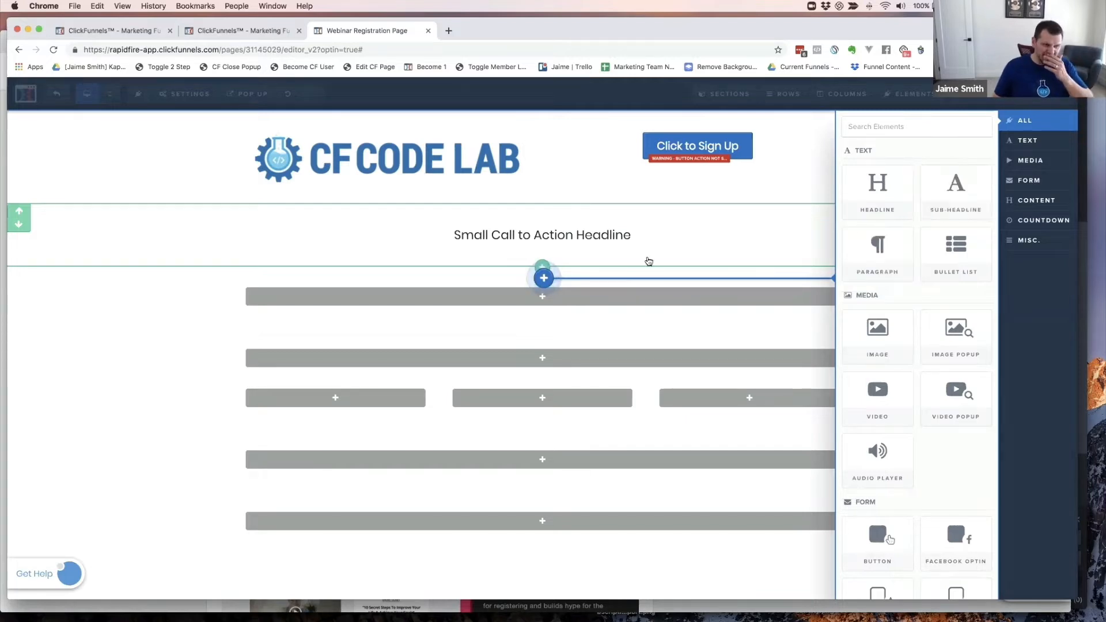
left_click(567, 231)
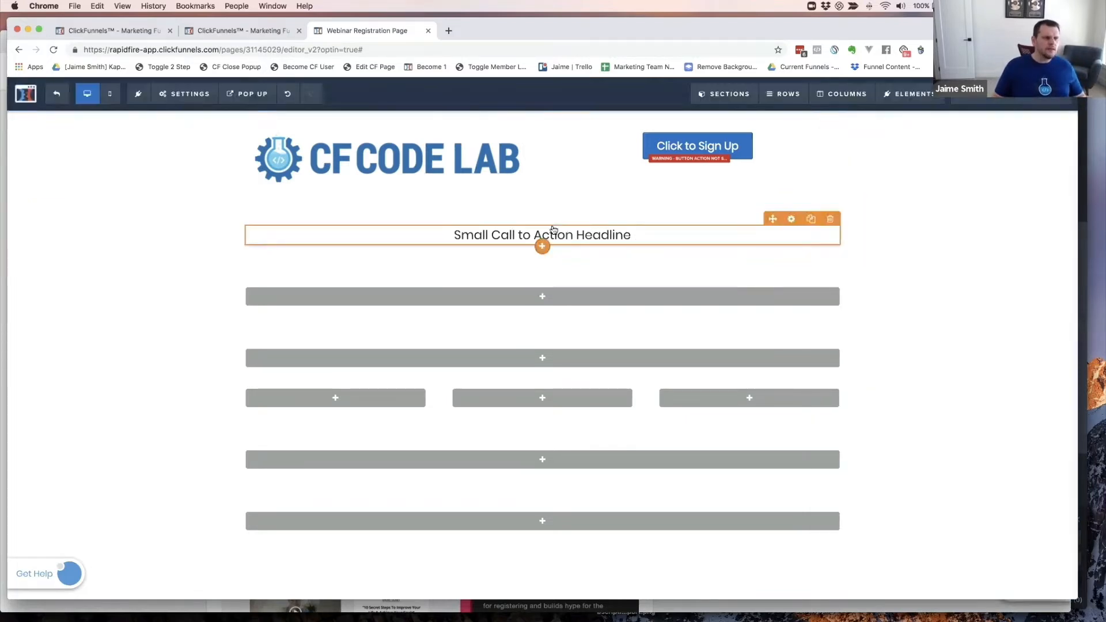
left_click(543, 247)
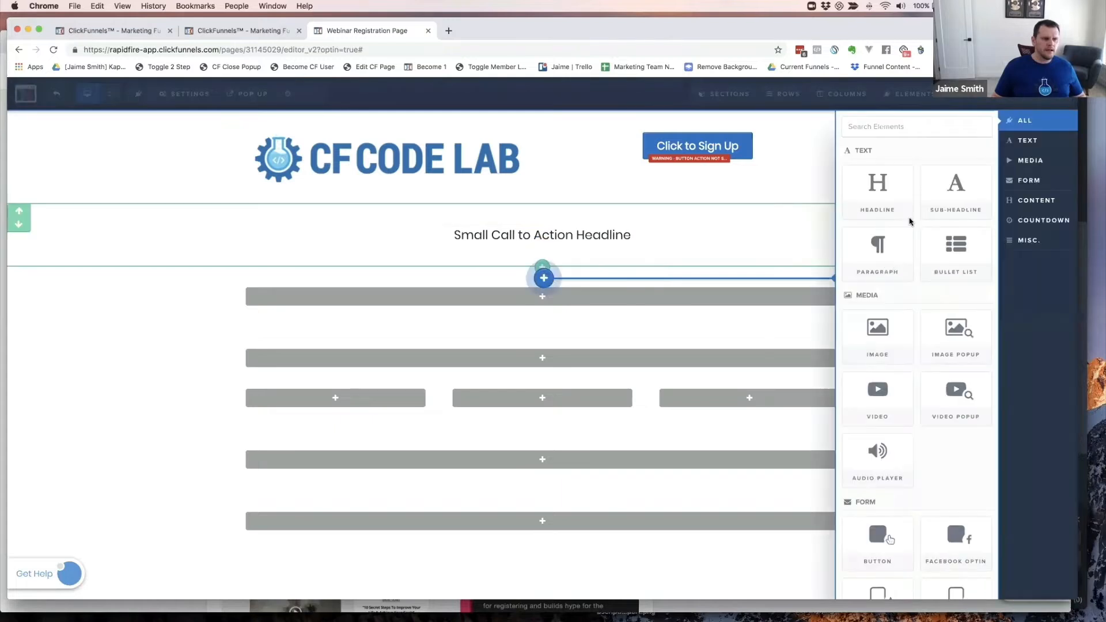
left_click(874, 183)
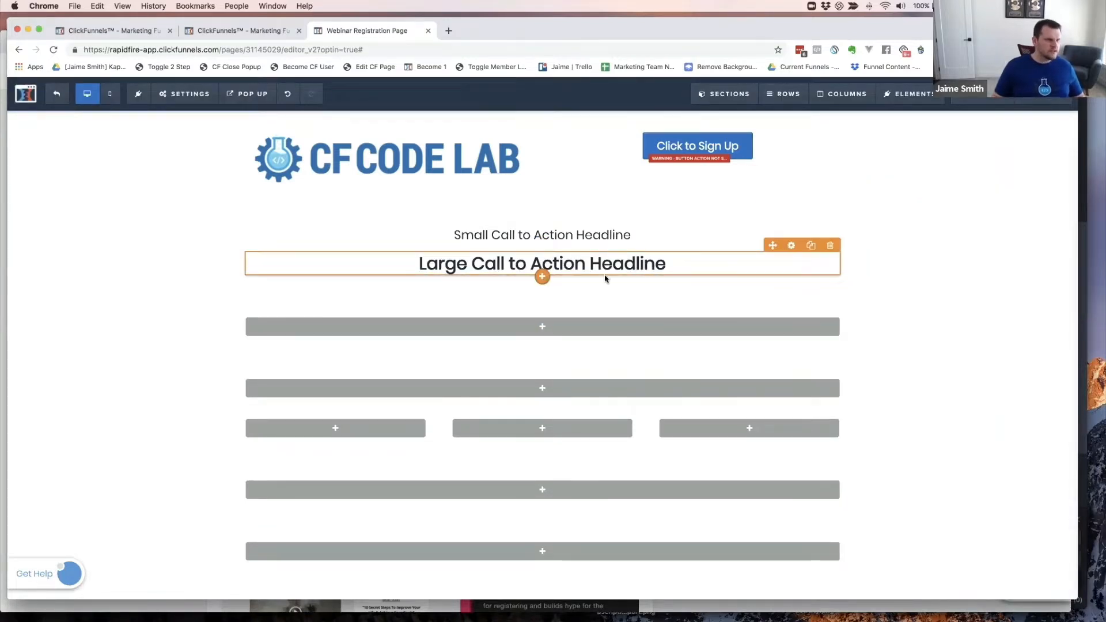
key("super+grave")
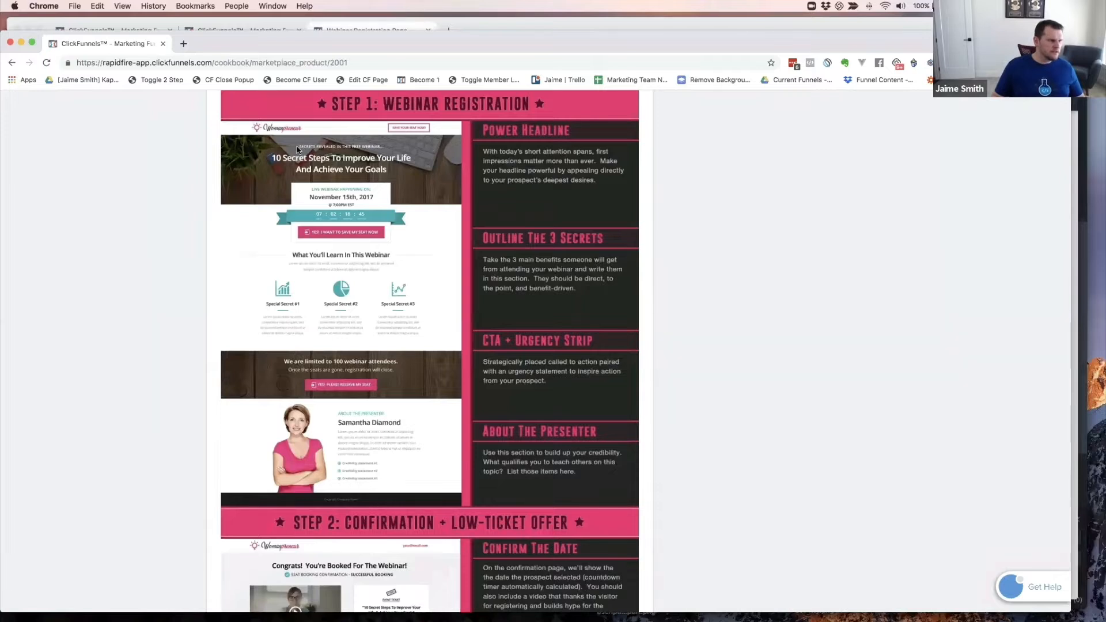
- Zoom in on the cookbook's Step 1 layout, then reset the editor to normal zoom
key("super+equal")
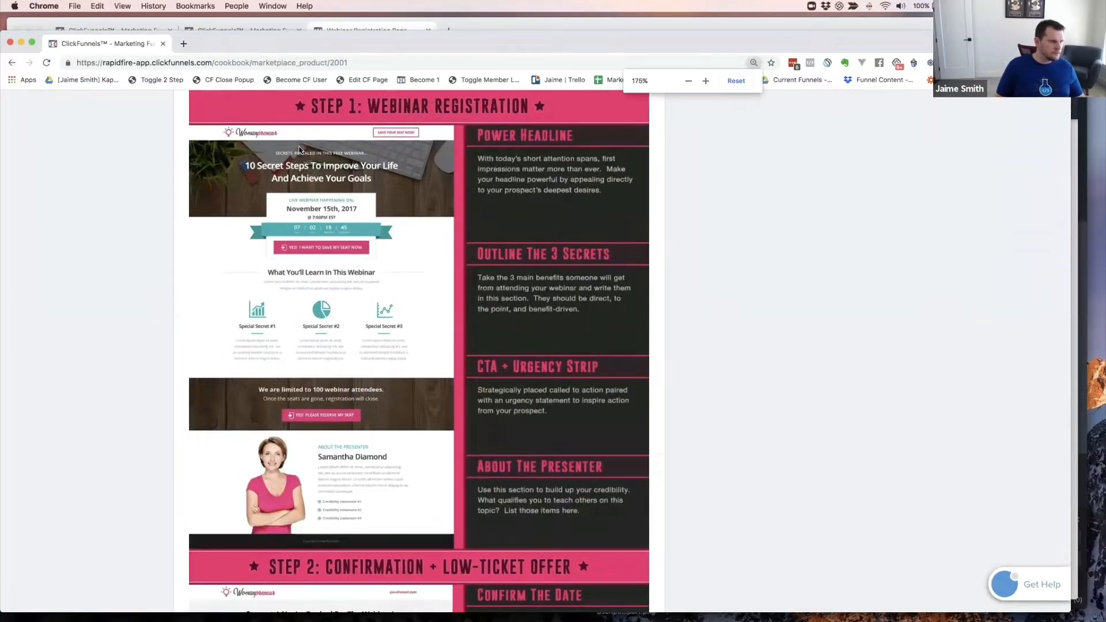
key("super+equal")
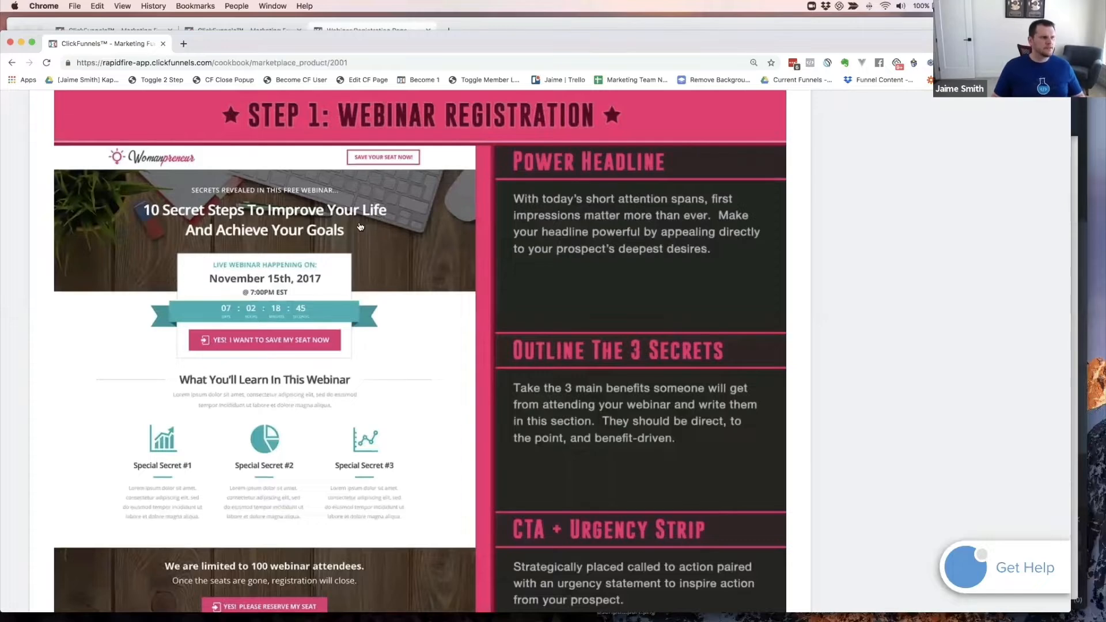
key("super+grave")
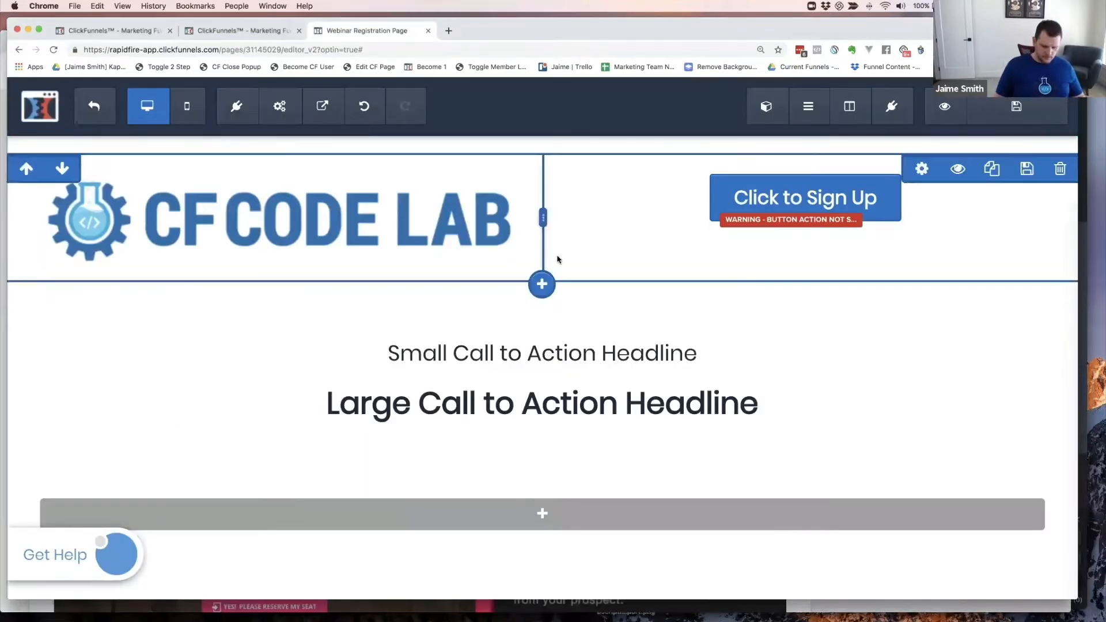
key("super+0")
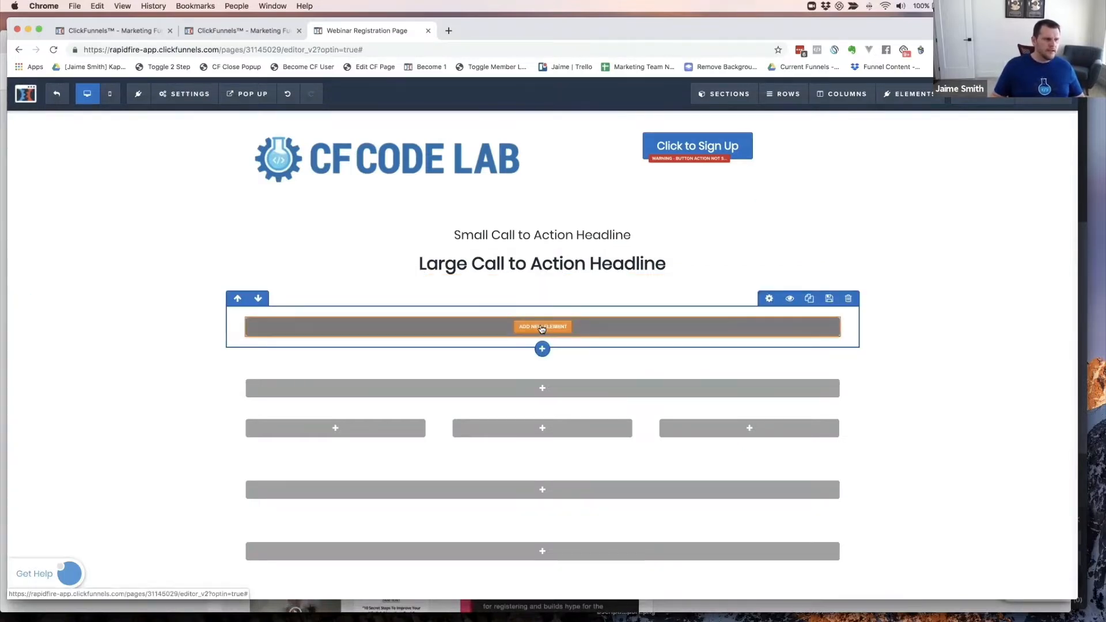
key("super+grave")
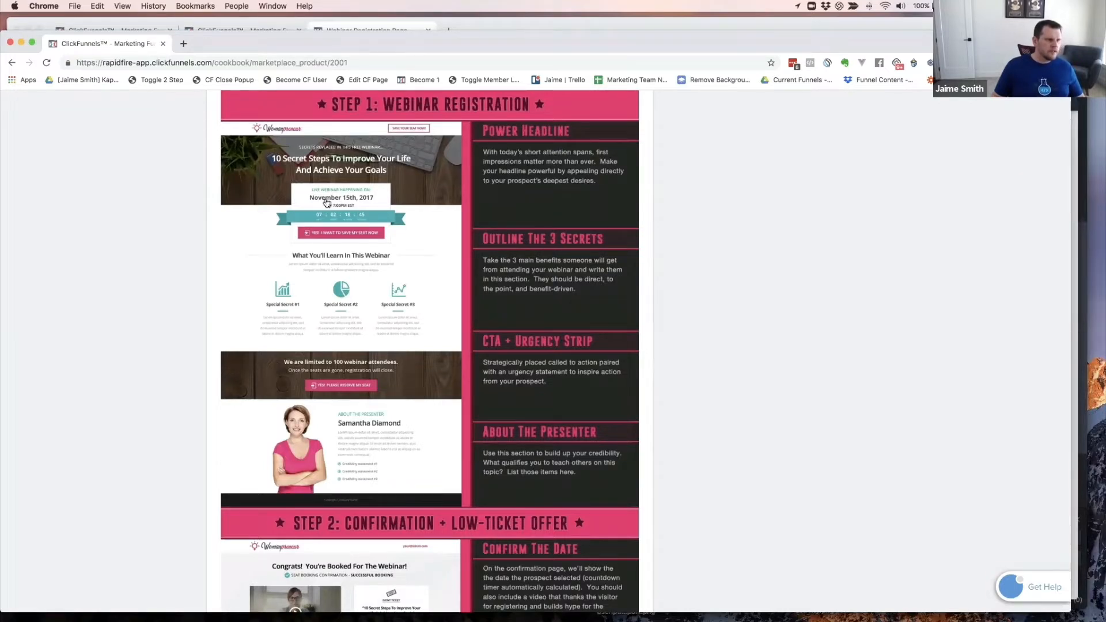
key("super+grave")
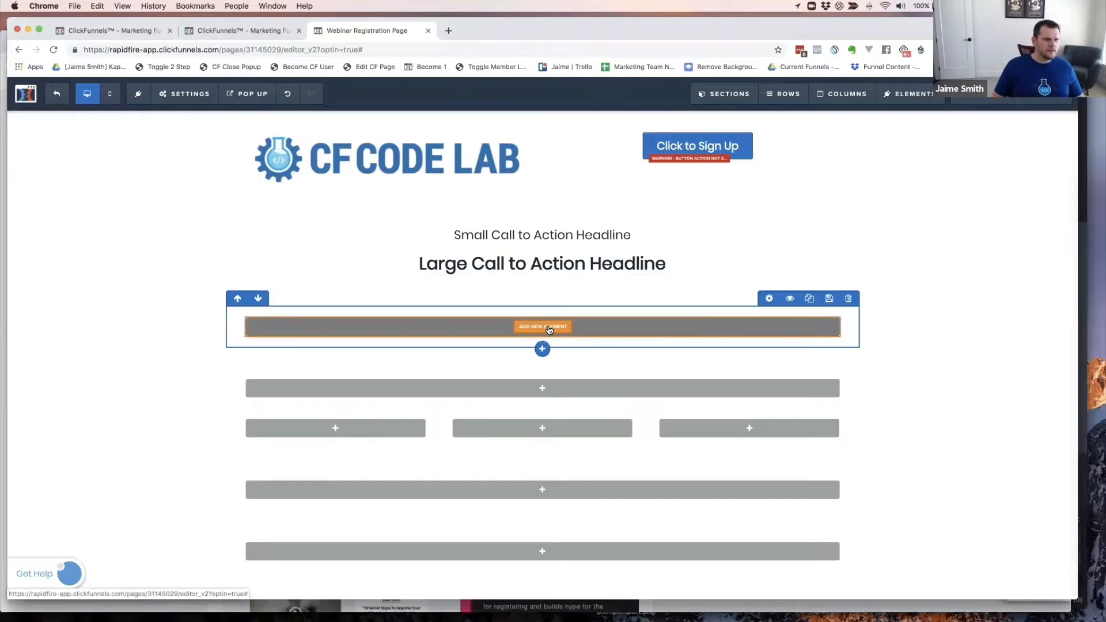
- Stack a Sub-Headline, a Headline and a second Sub-Headline in the empty row
left_click(549, 329)
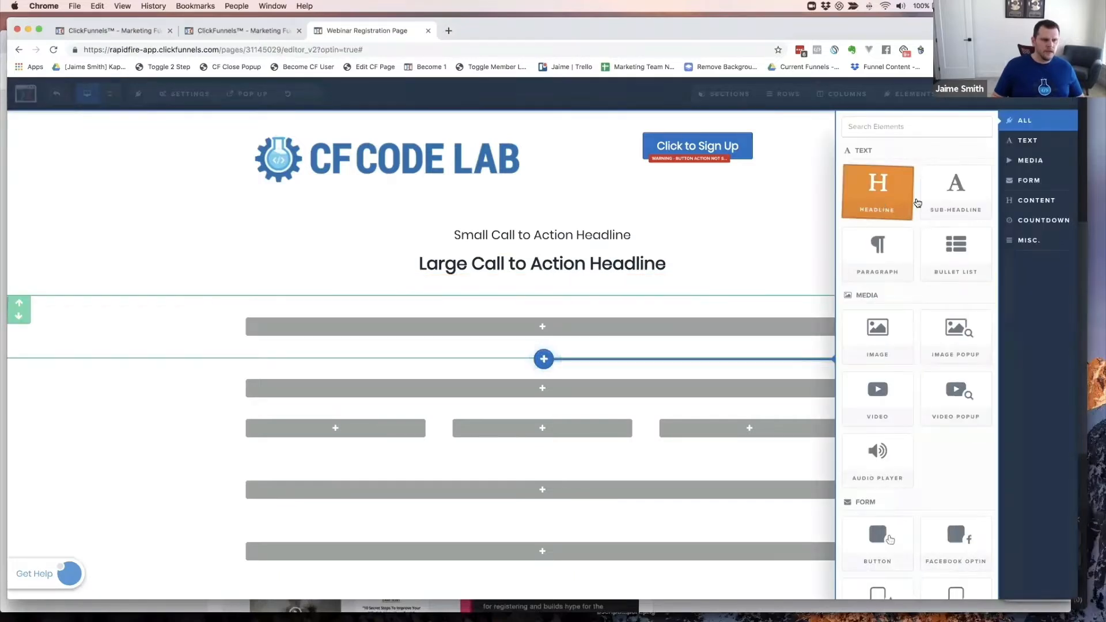
left_click(955, 190)
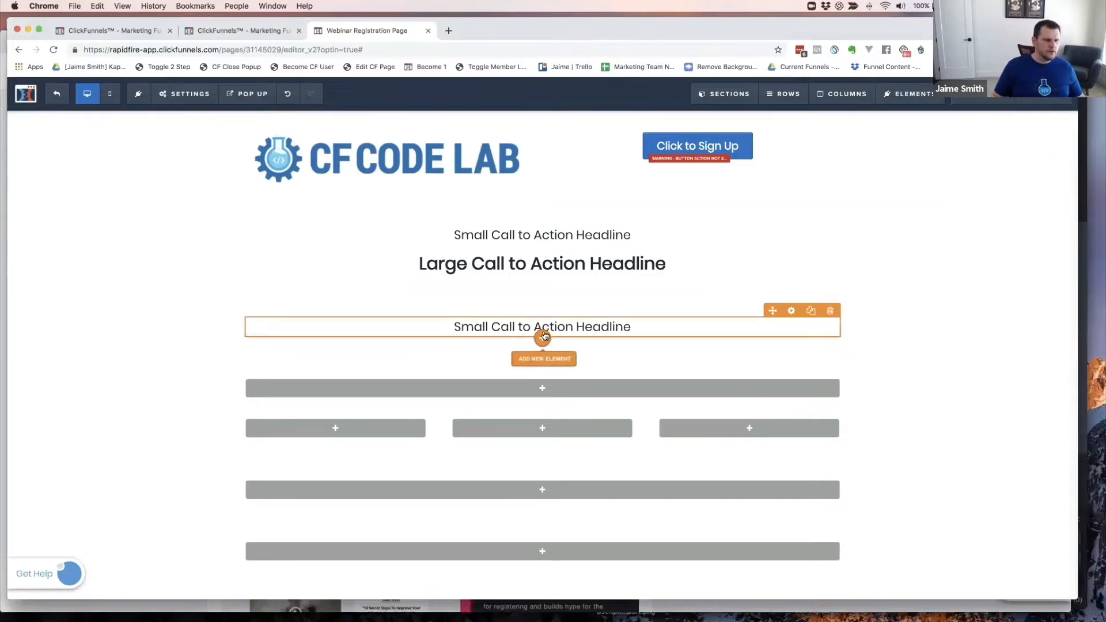
left_click(543, 337)
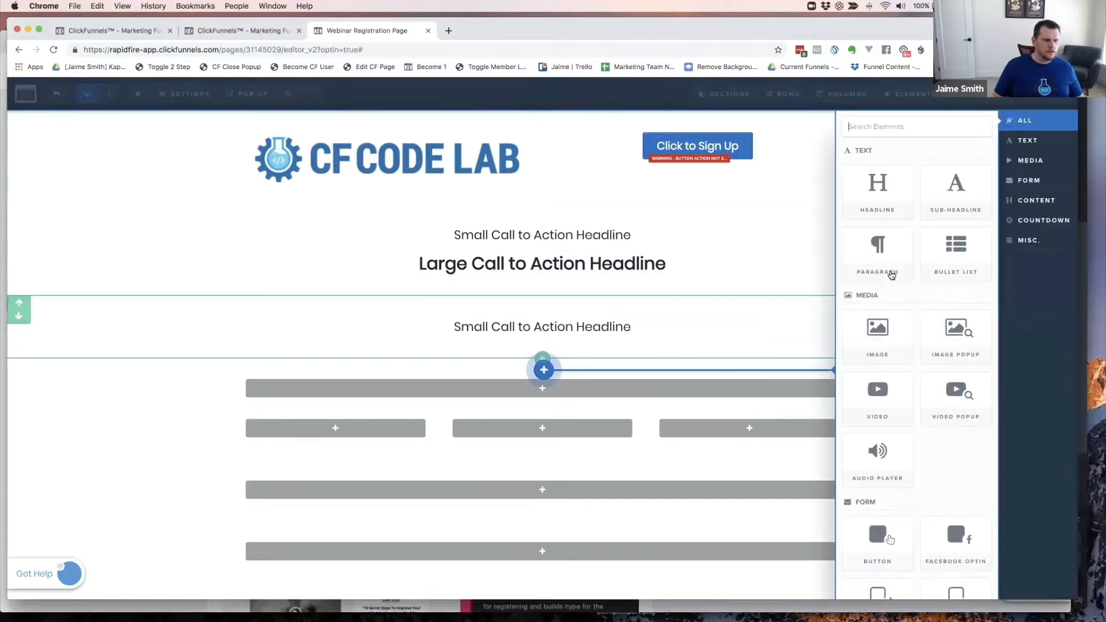
left_click(882, 190)
key("super+grave")
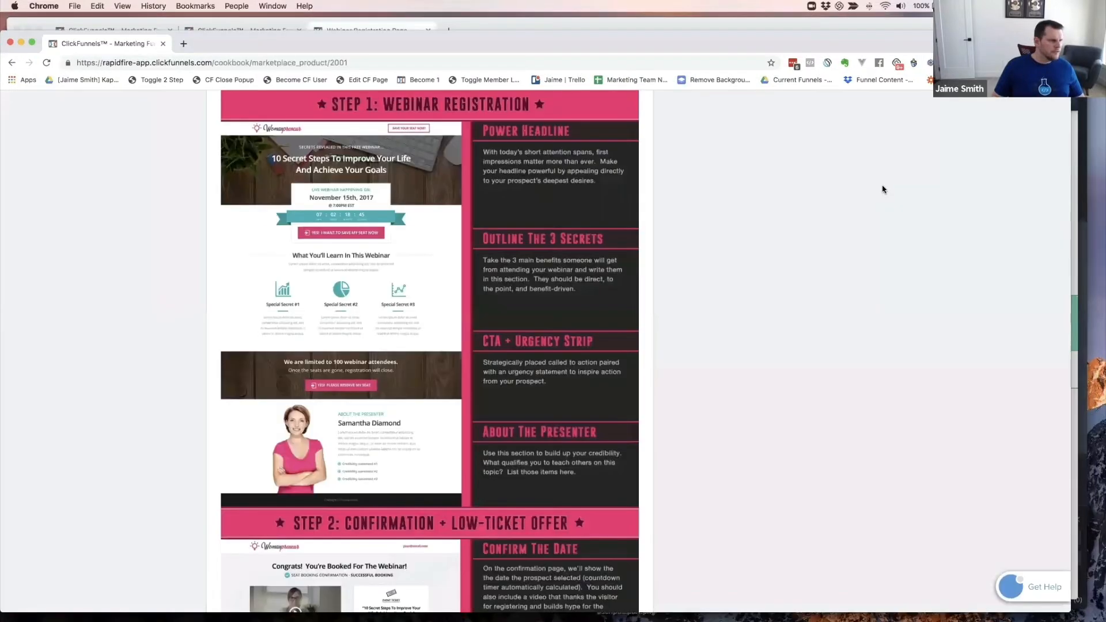
key("super+grave")
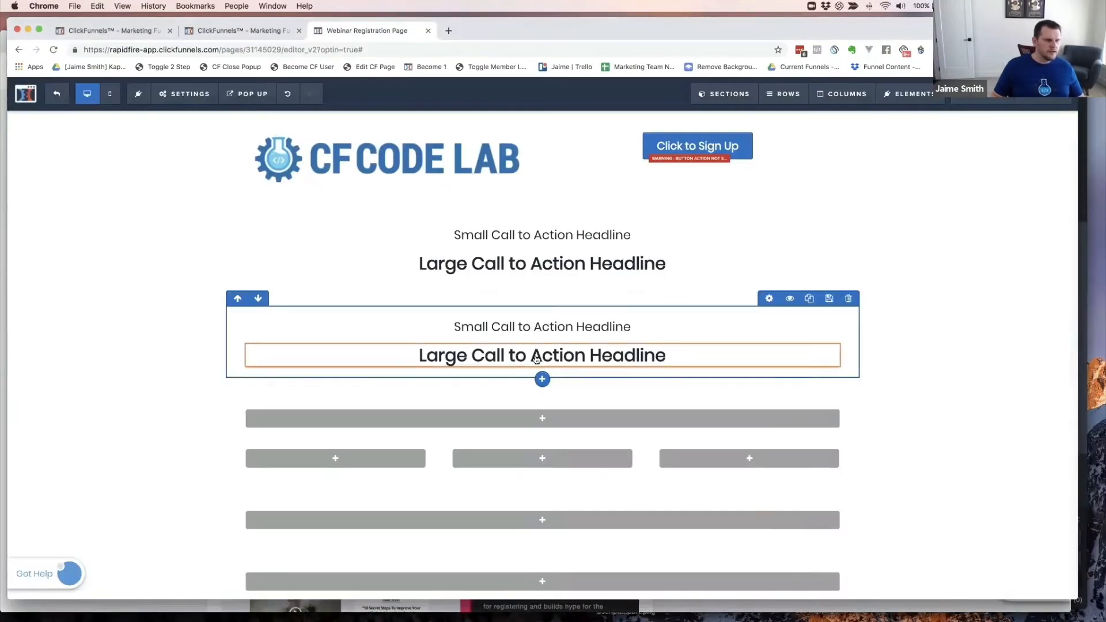
left_click(542, 369)
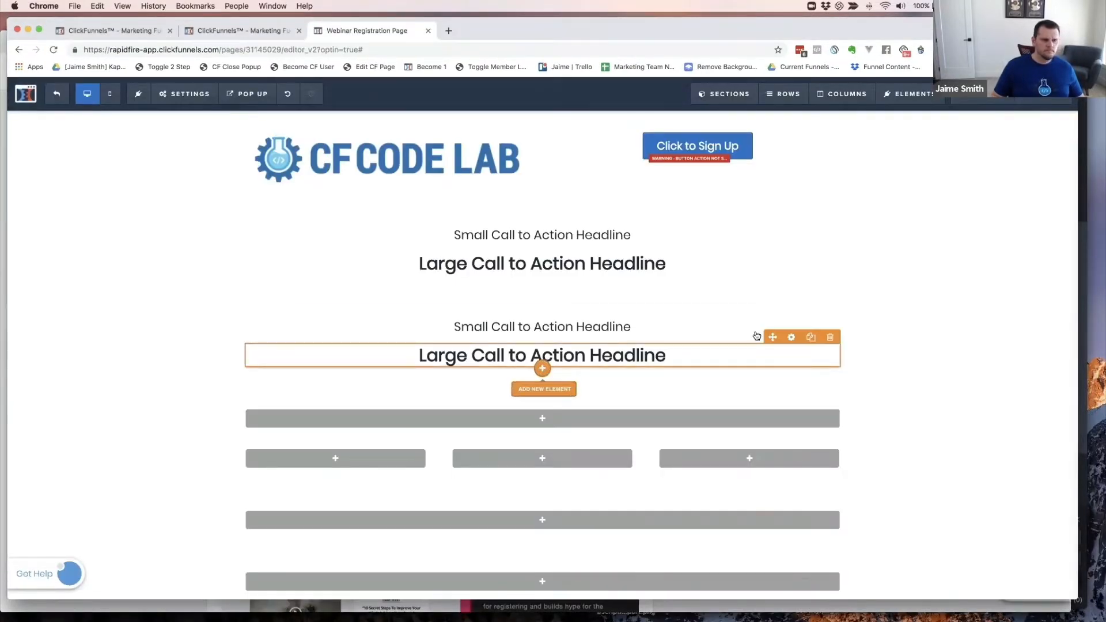
left_click(953, 190)
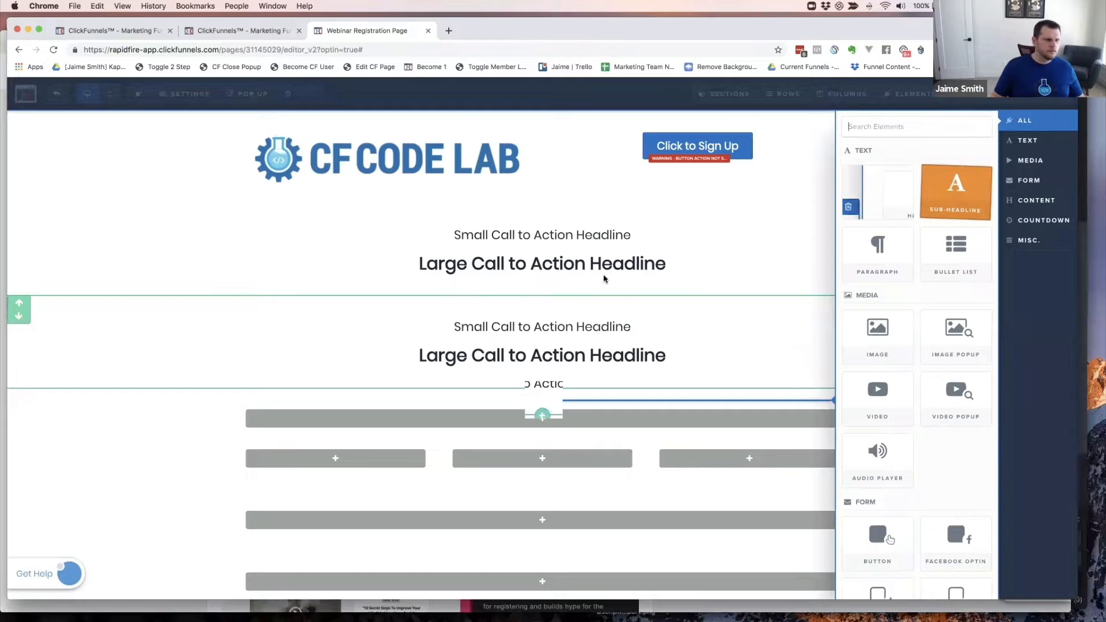
key("super+grave")
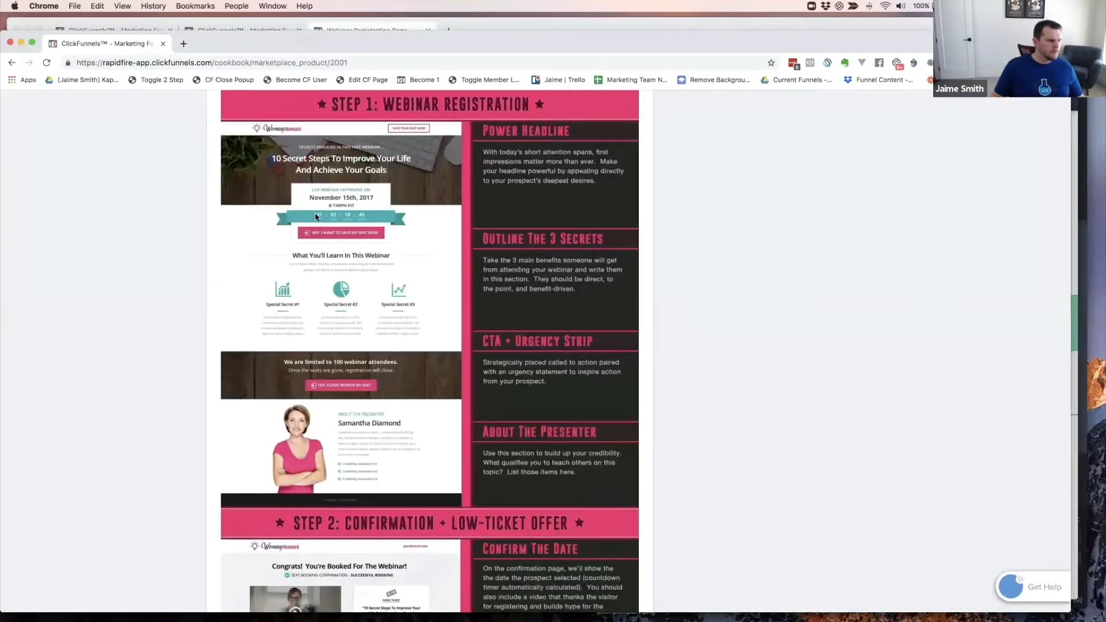
key("super+grave")
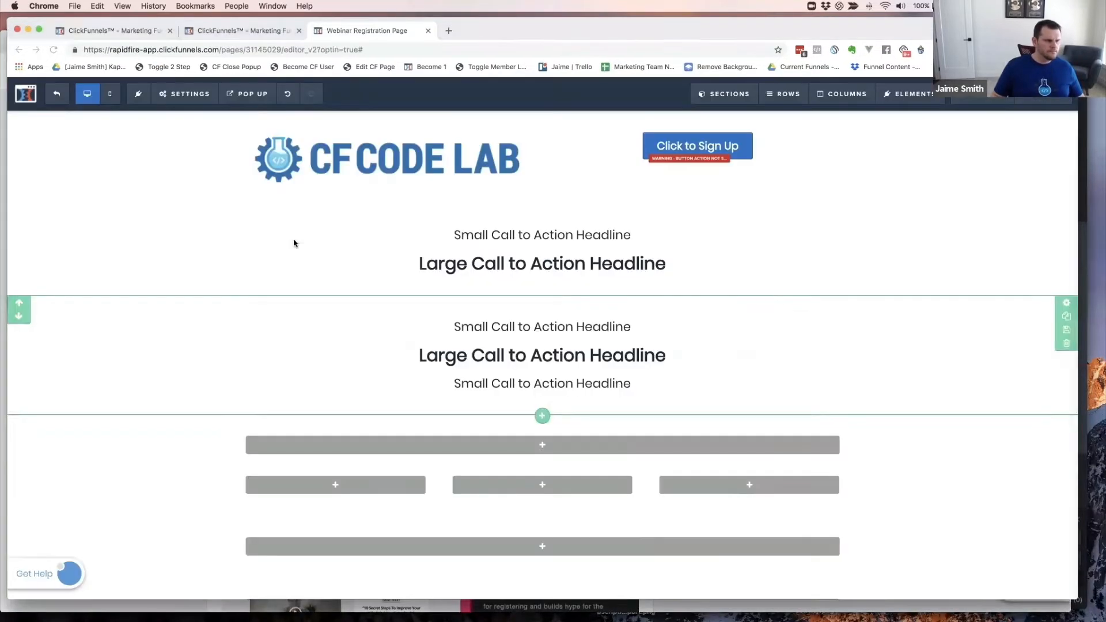
- Add a Countdown timer and then a sign-up Button below the headlines
left_click(541, 396)
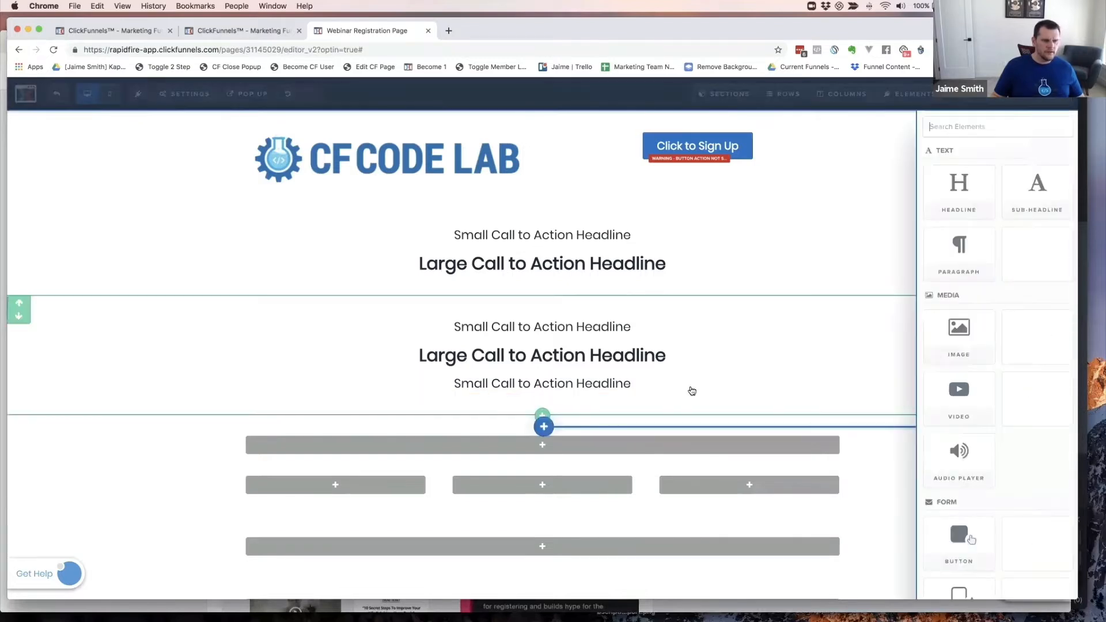
scroll(899, 382, "down", 5)
scroll(915, 382, "down", 4)
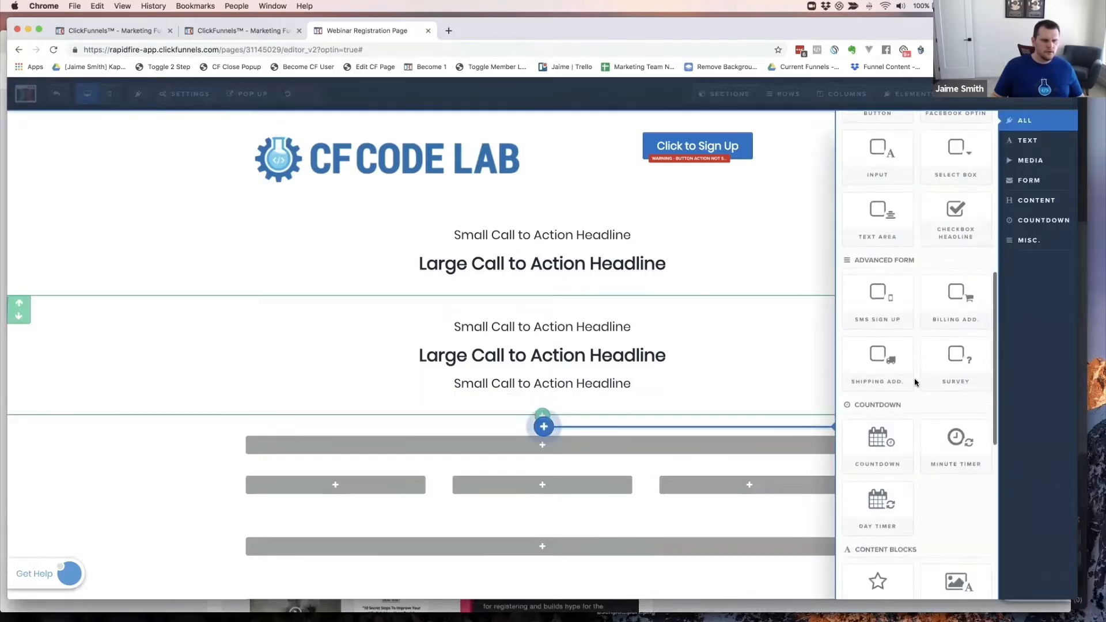
left_click(882, 393)
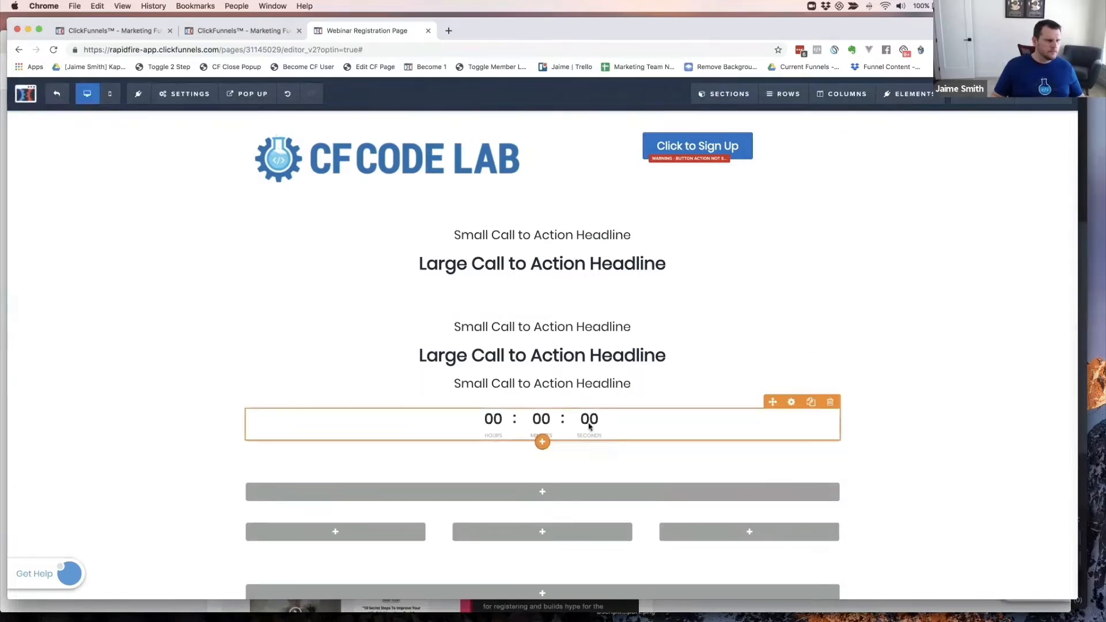
key("super+grave")
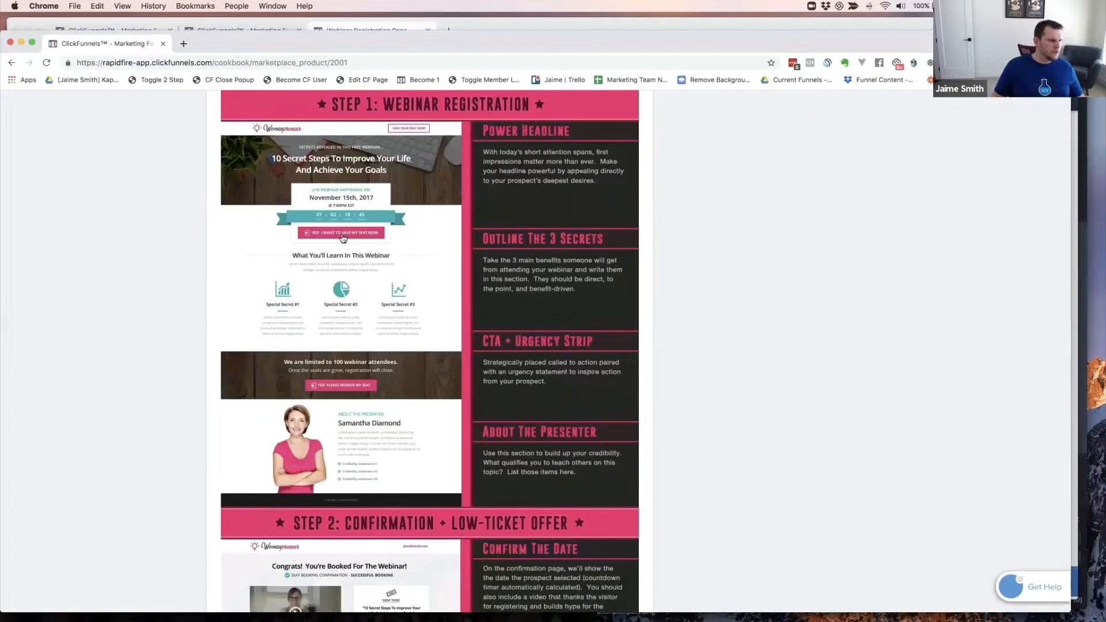
key("super+grave")
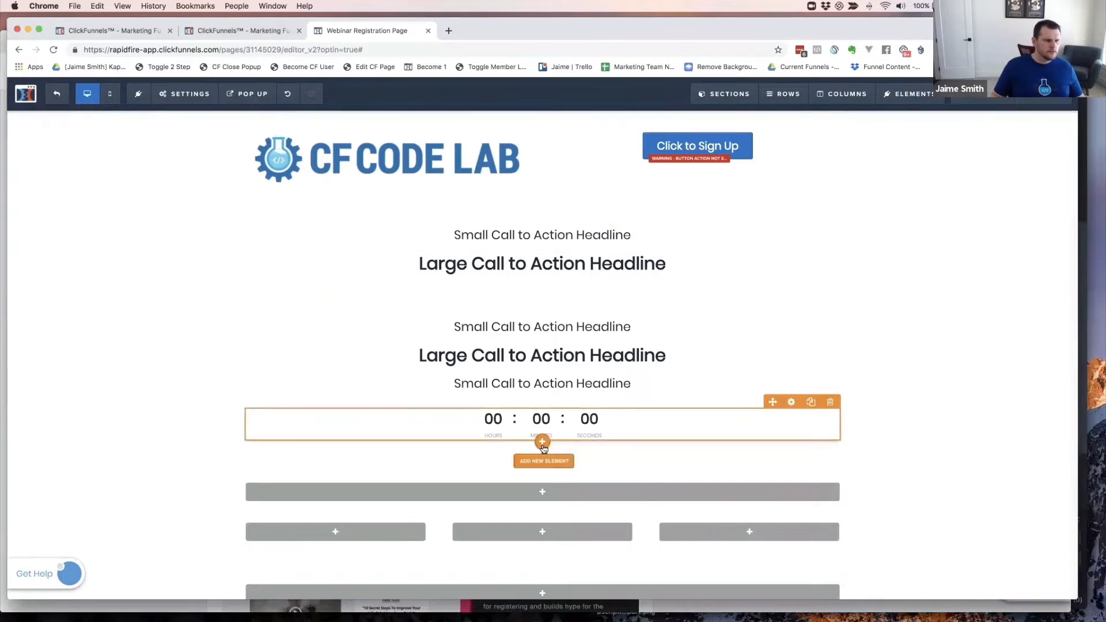
left_click(542, 440)
scroll(957, 411, "down", 3)
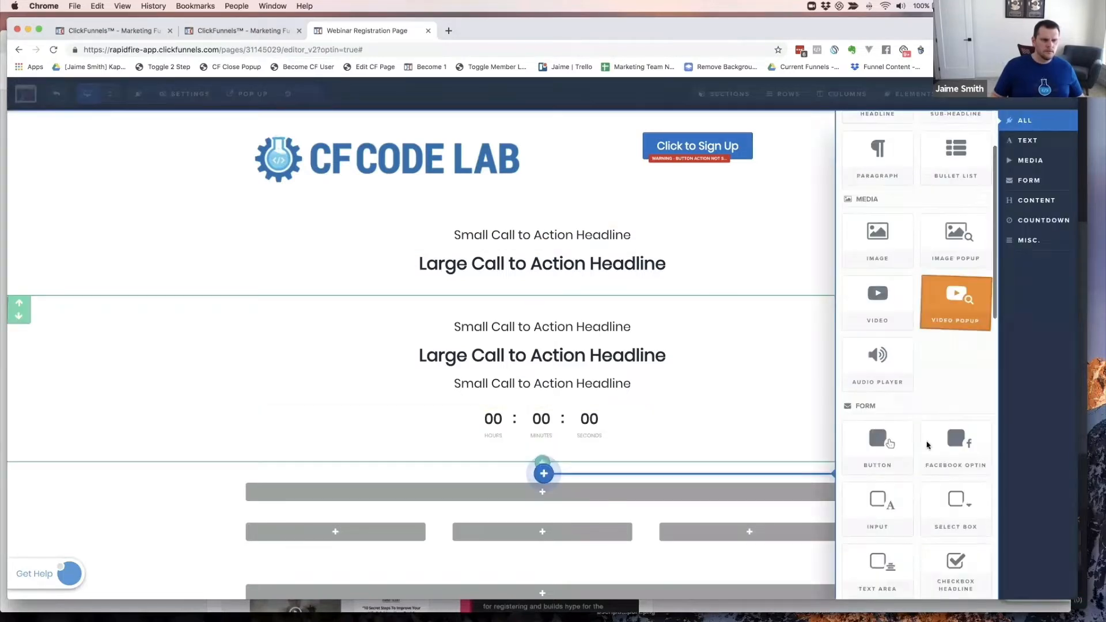
left_click(878, 448)
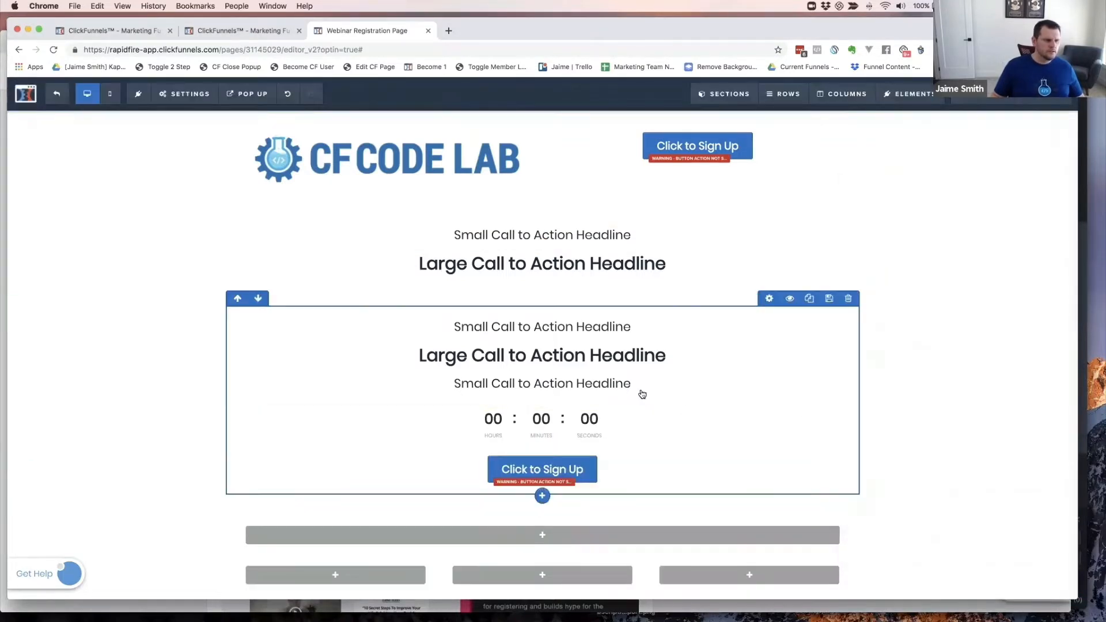
key("super+grave")
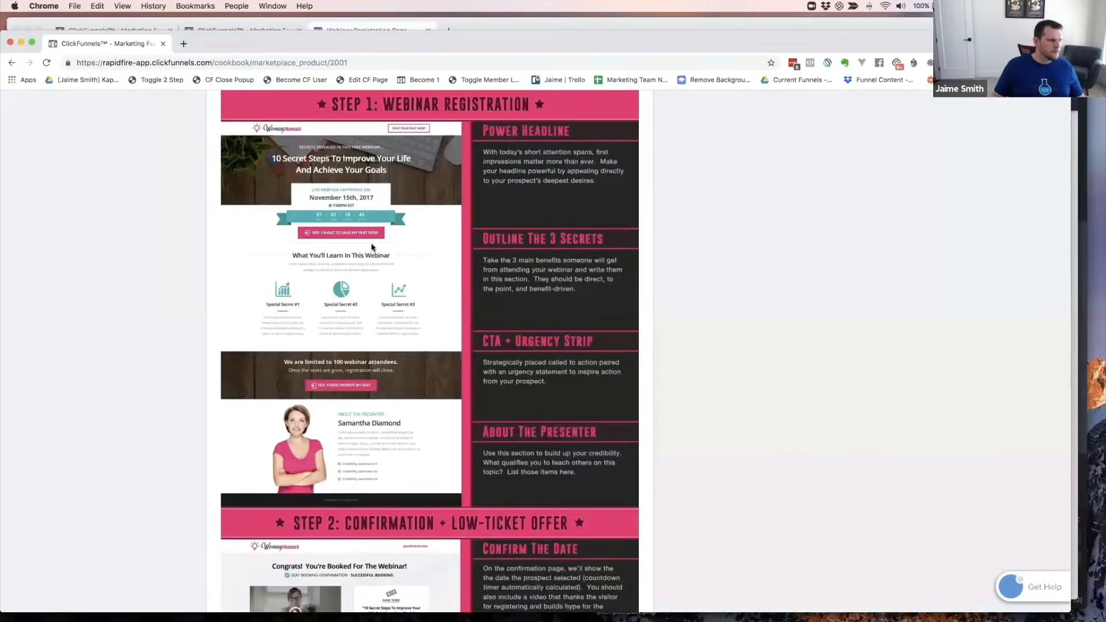
key("super+grave")
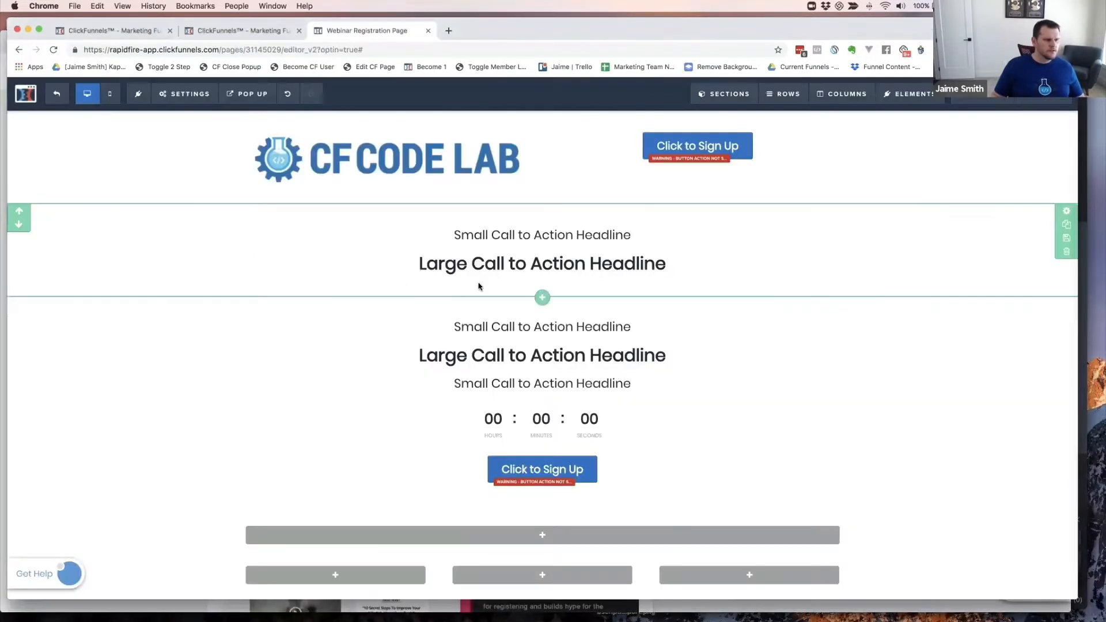
- Change the top sub-headline to read 'Hook lead in...'
left_click(571, 323)
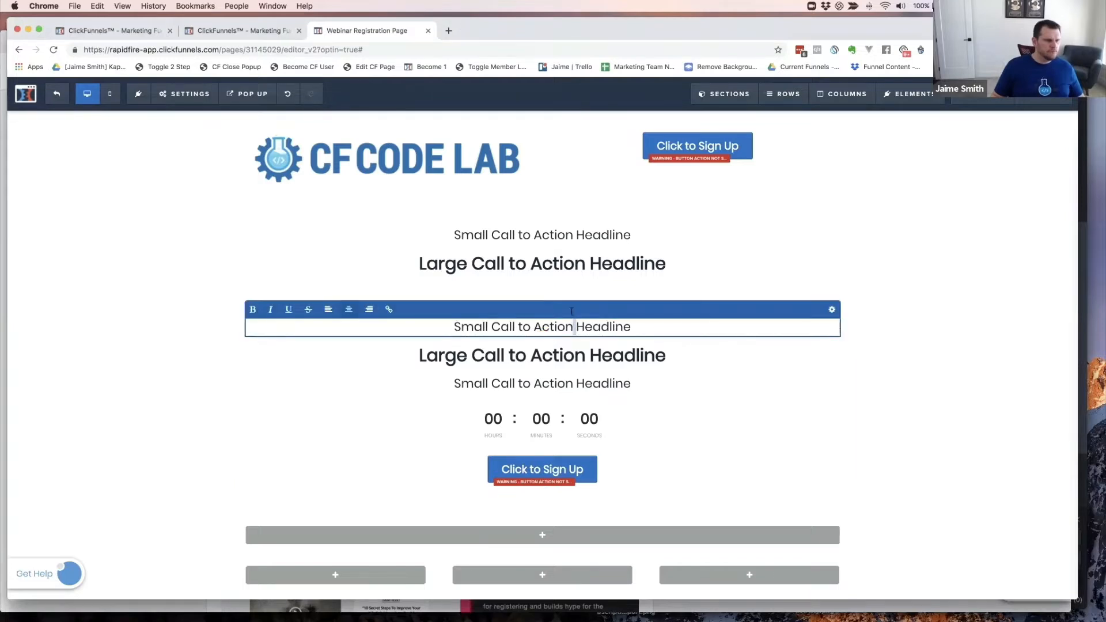
left_click(546, 237)
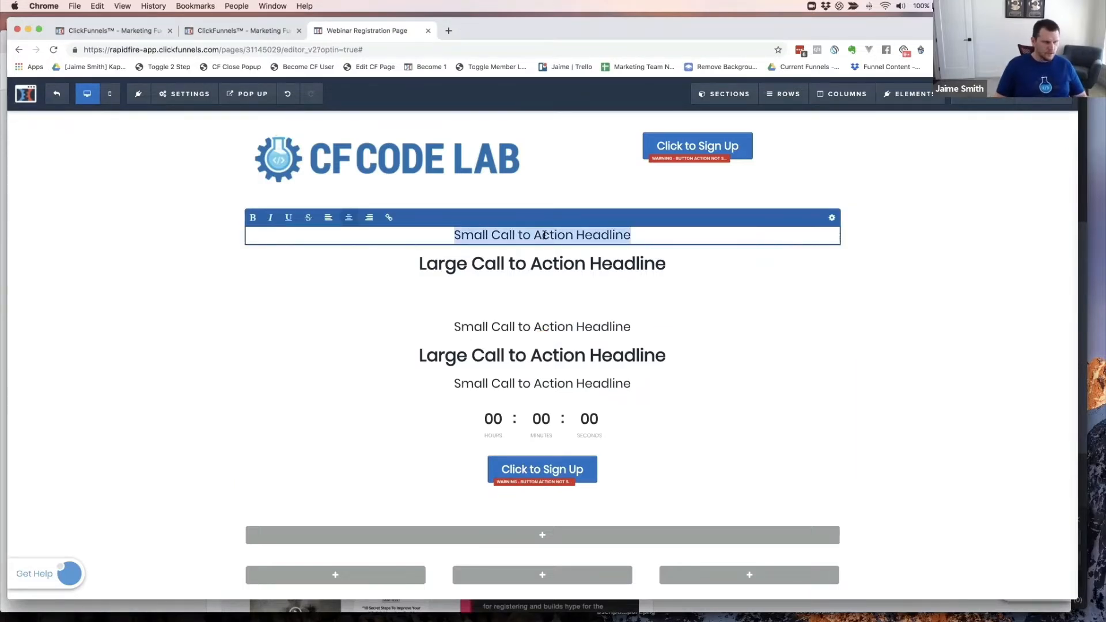
type("Hooke")
key("BackSpace")
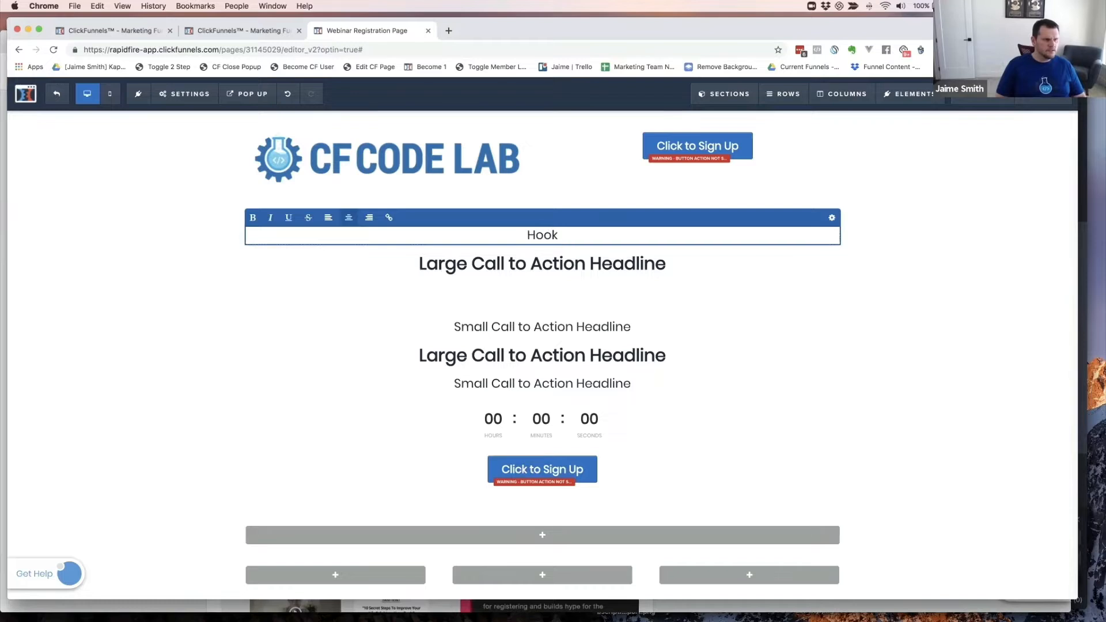
type("lead in...")
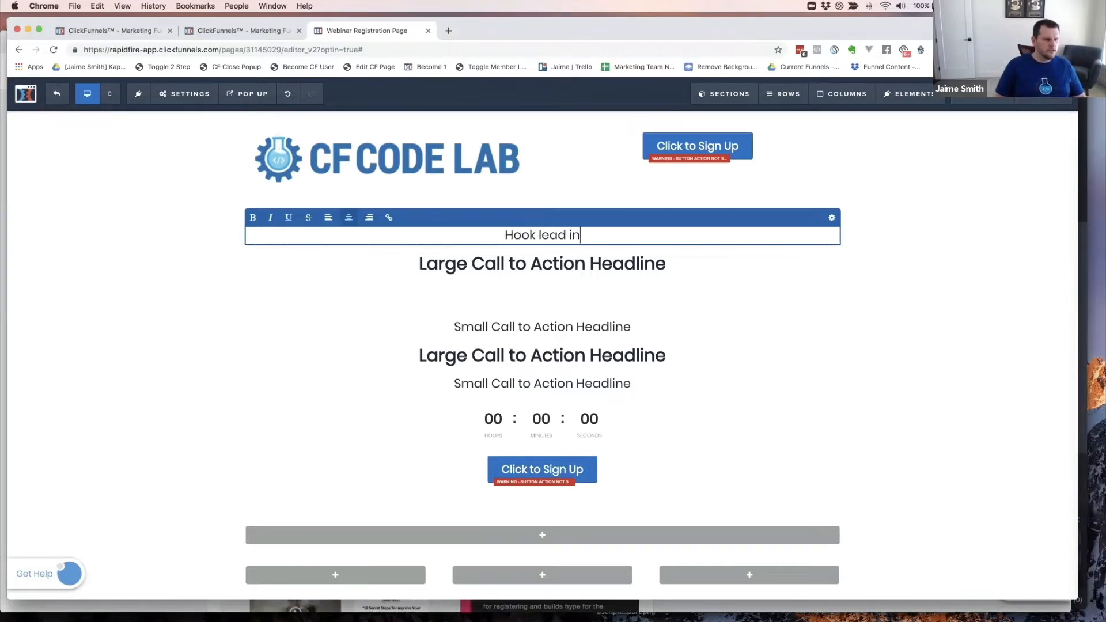
left_click(513, 266)
- Replace the large headline text with 'Super strong and sexy hook headline'
double_click(514, 265)
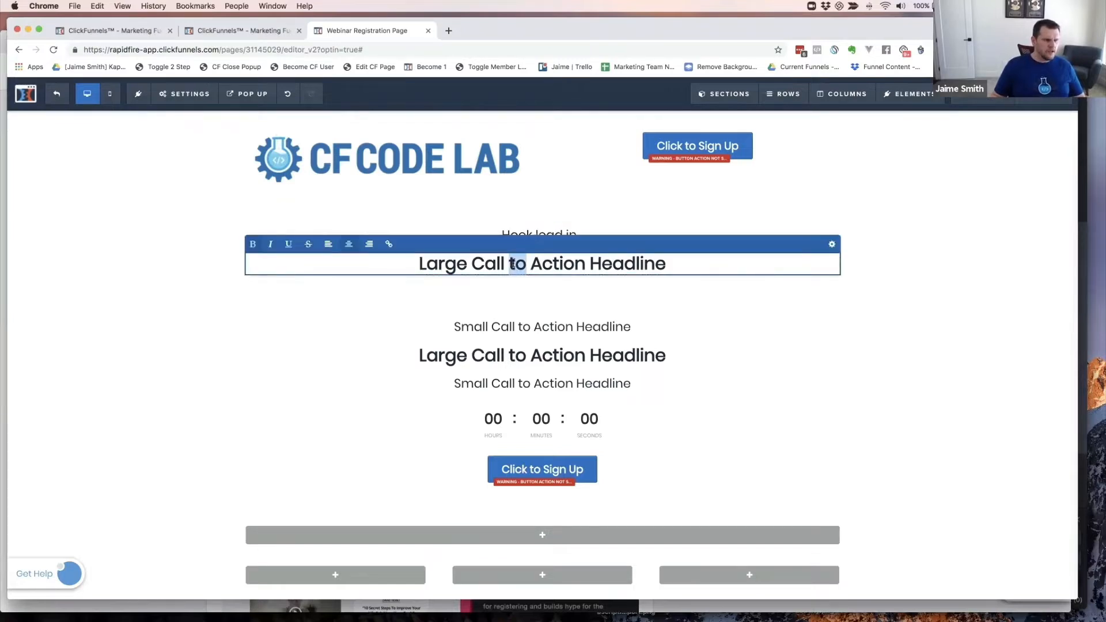
triple_click(513, 264)
type("Strong")
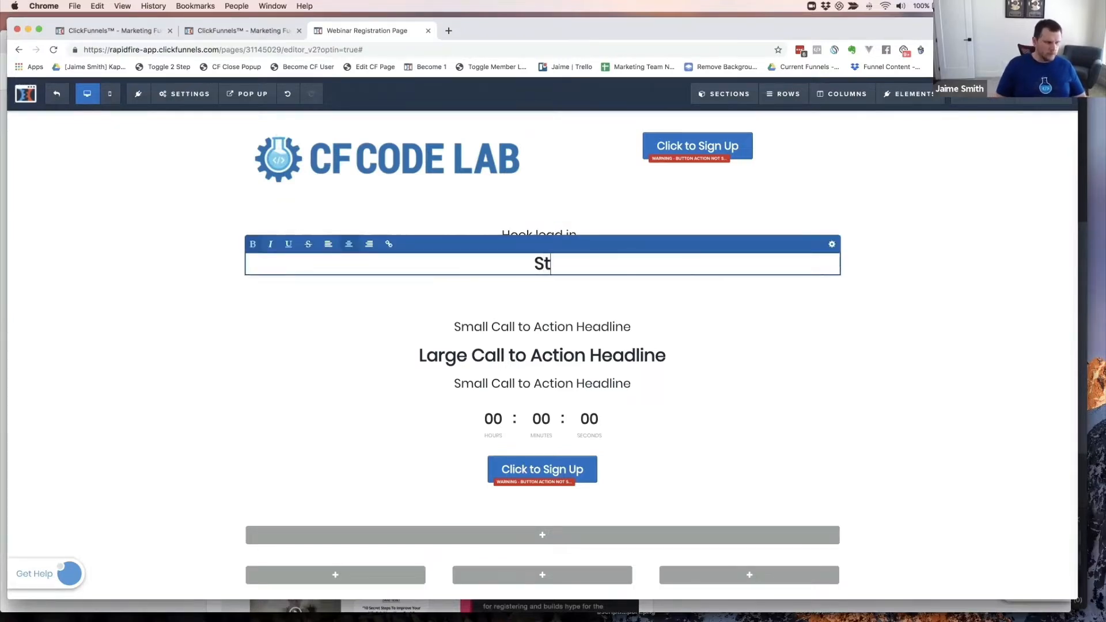
key("BackSpace")
key("BackSpace")
key("BackSpace")
key("BackSpace")
key("BackSpace")
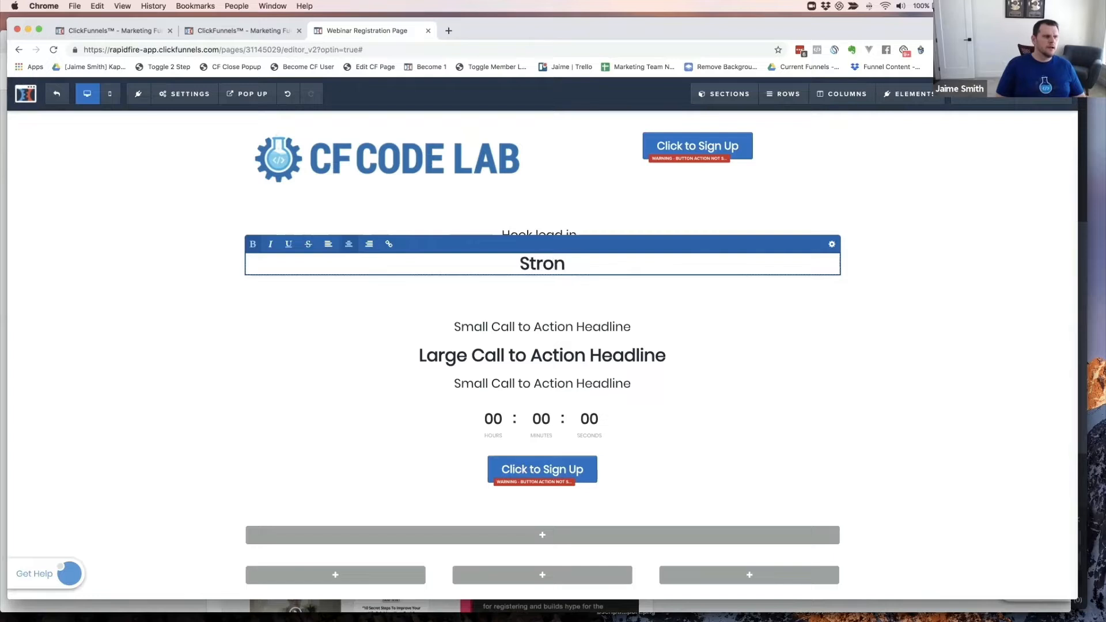
type("uper strong and sec")
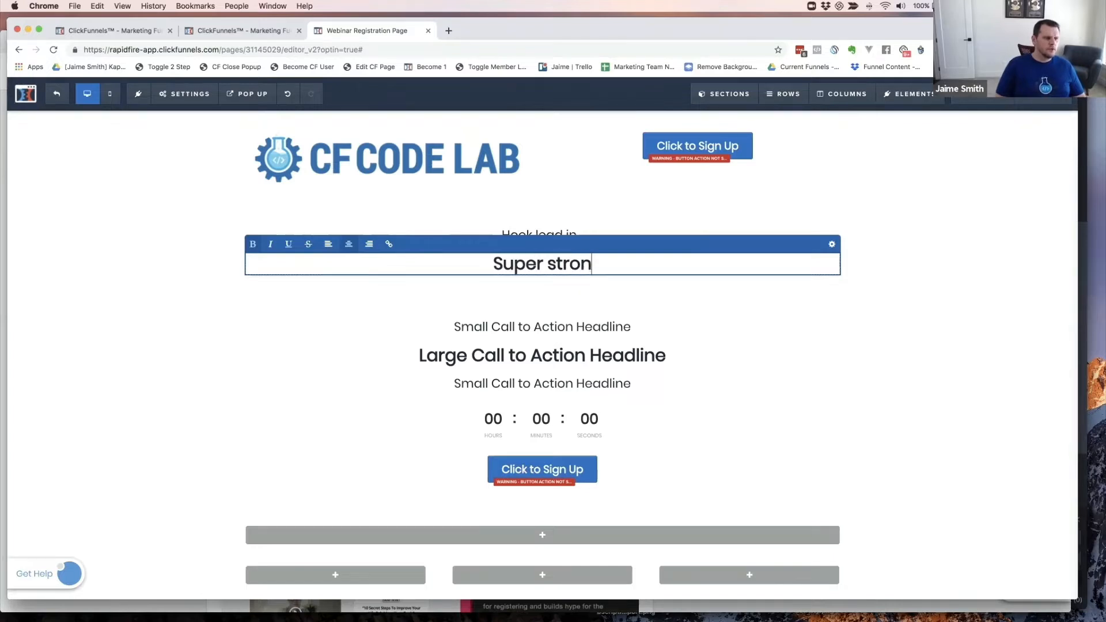
key("BackSpace")
type("xy ")
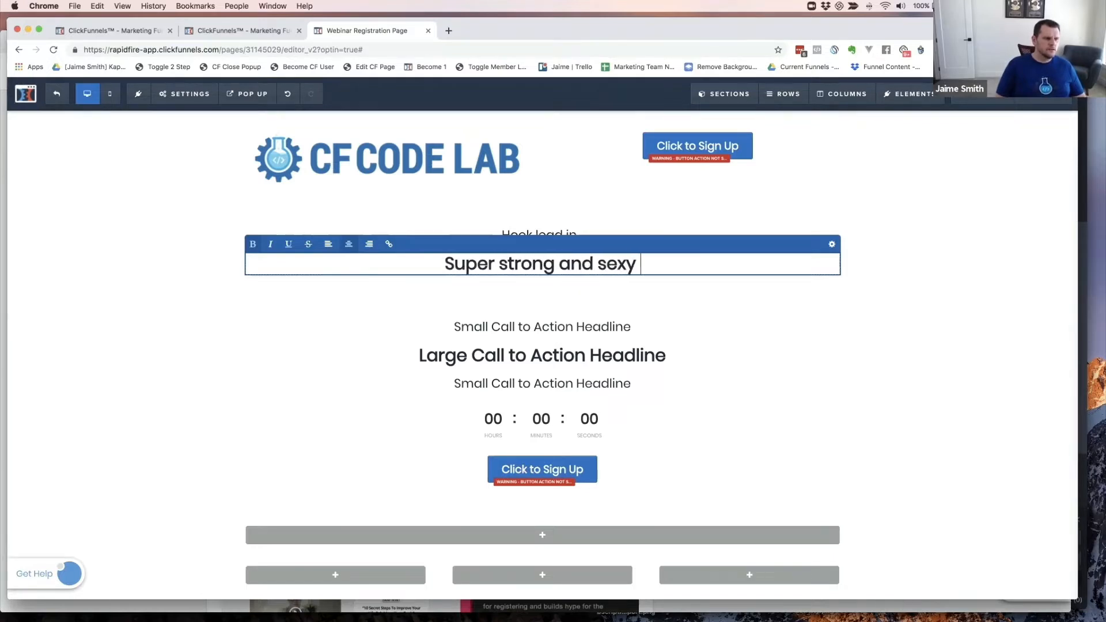
type("hook headline")
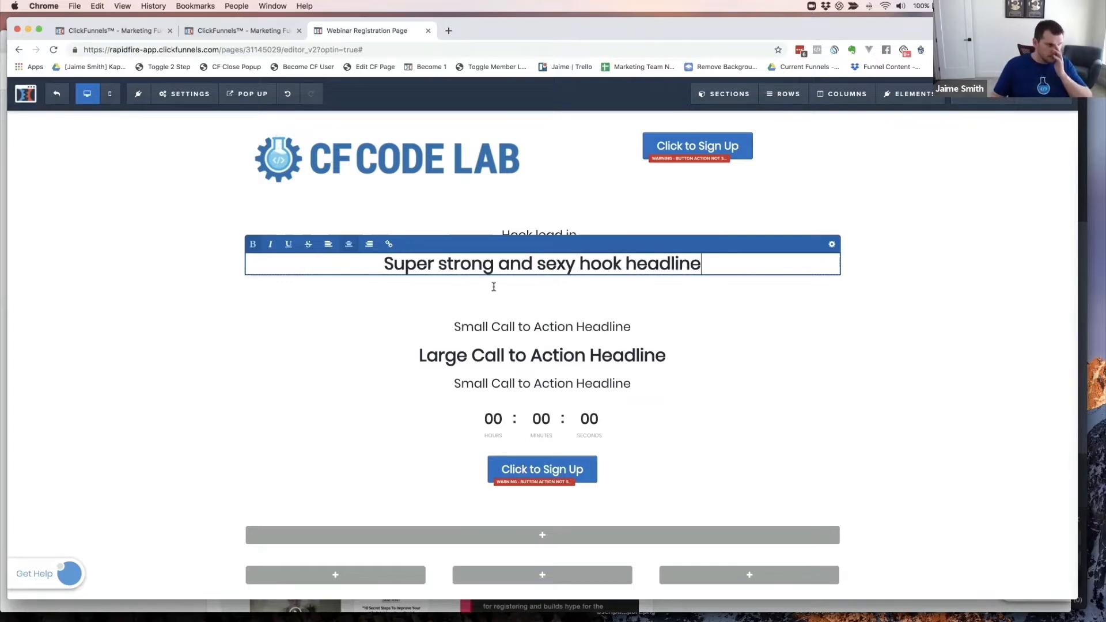
- Select the small call-to-action headline text and check the cookbook reference page
left_click(512, 327)
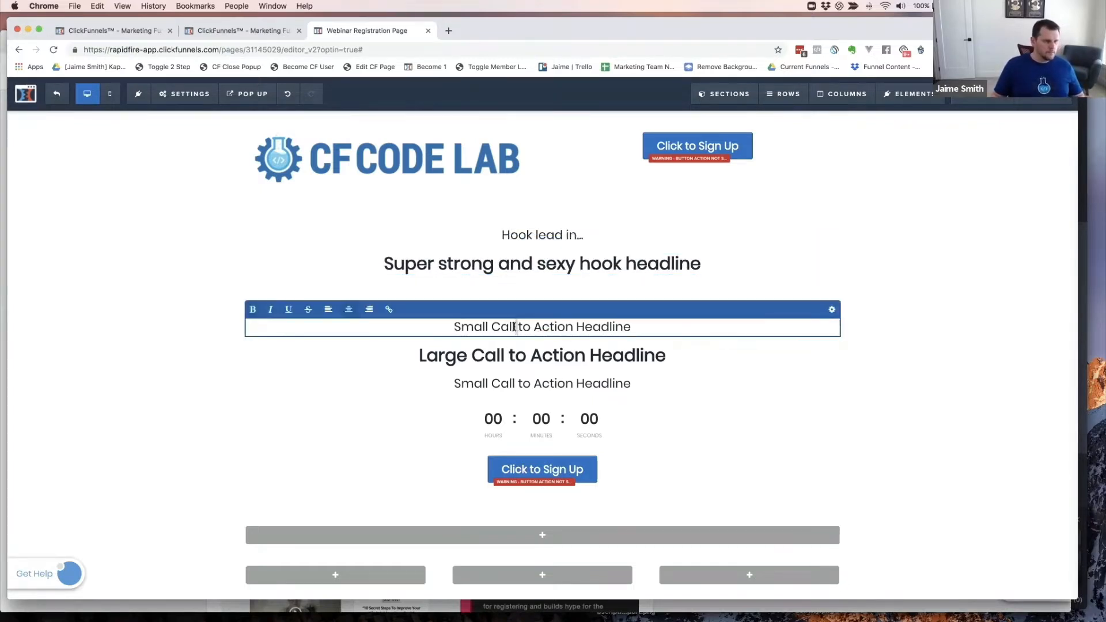
triple_click(514, 326)
key("super+grave")
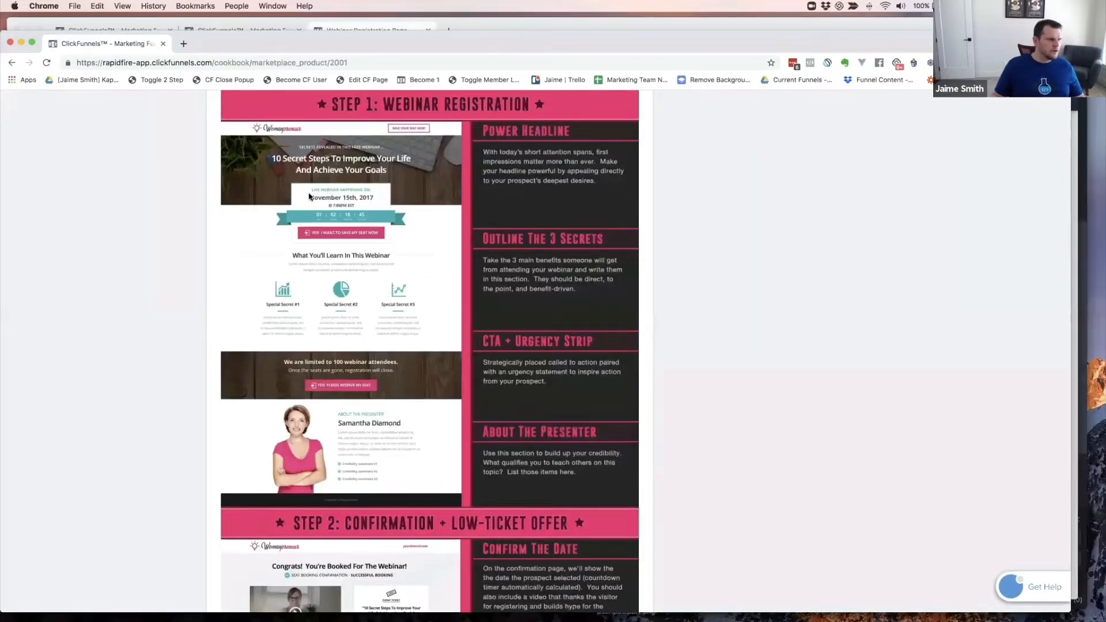
- Change the first headline above the countdown to 'Live Webclass Begin On:'
key("super+grave")
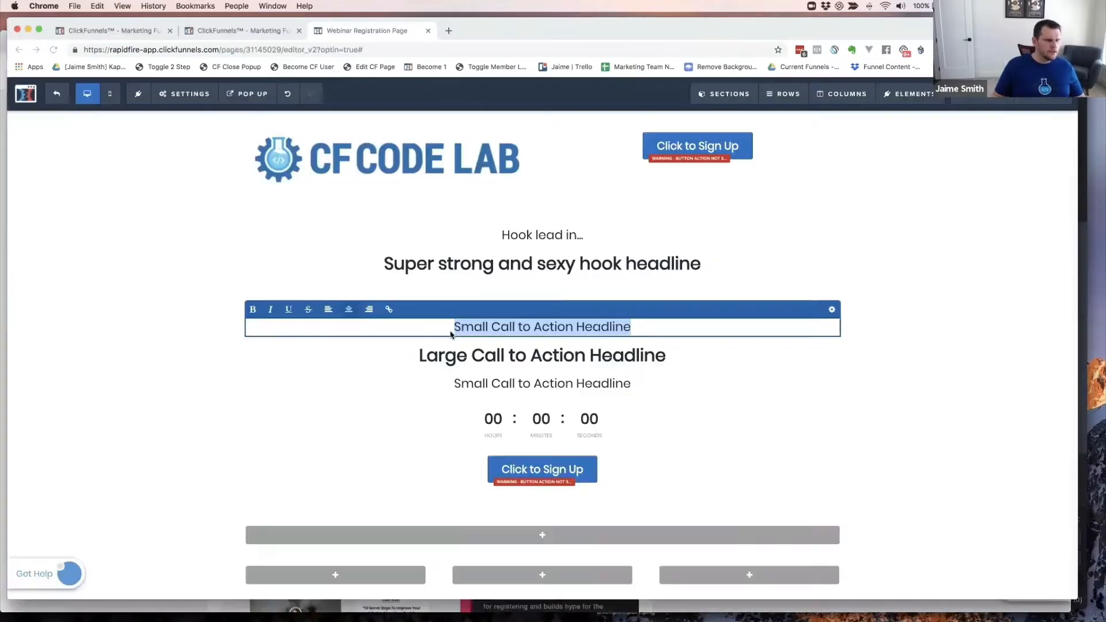
type("Live")
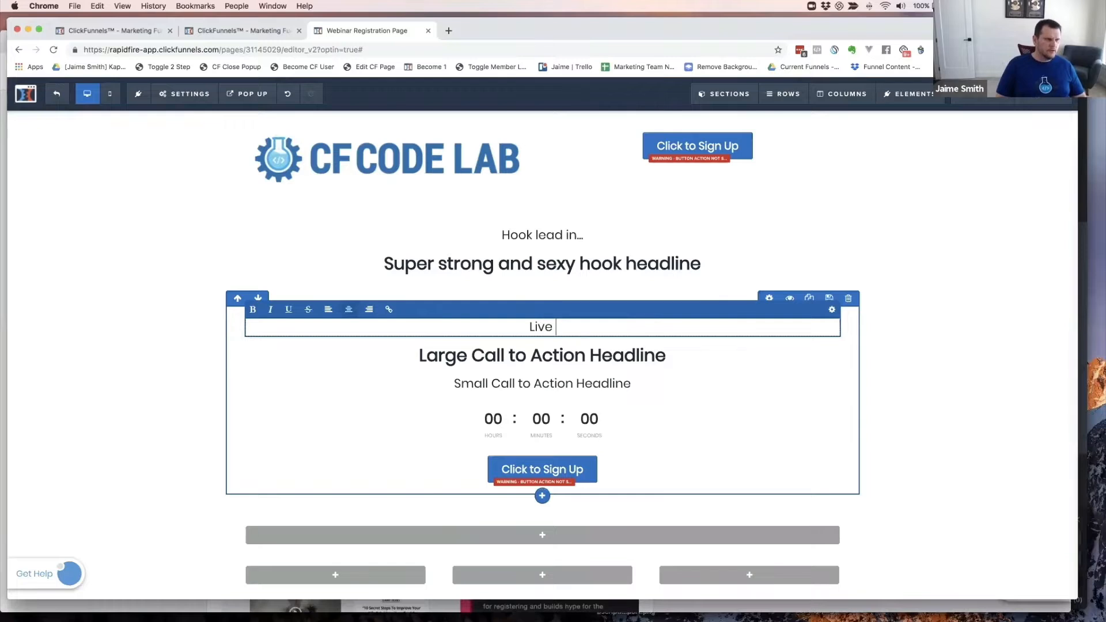
type(" We")
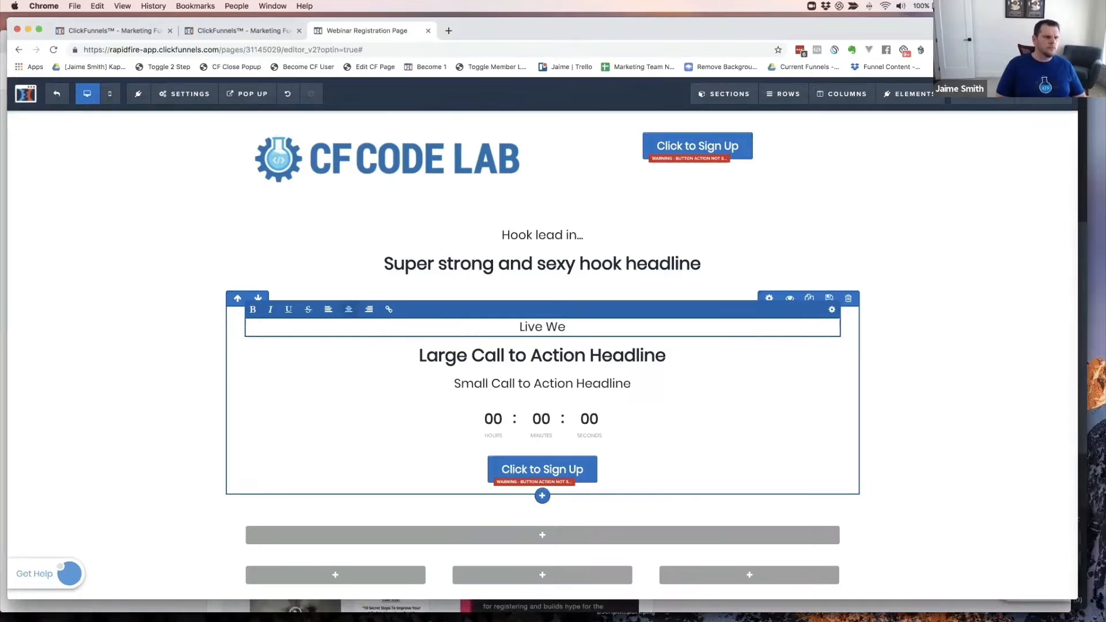
type("bclass")
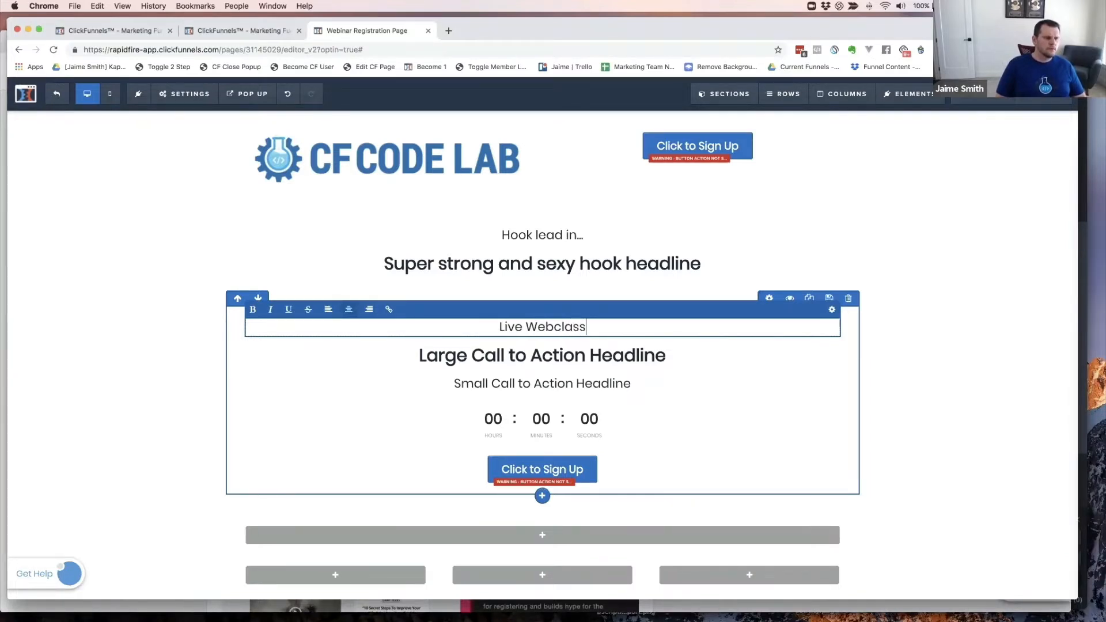
type(" Being")
key("BackSpace")
key("BackSpace")
key("BackSpace")
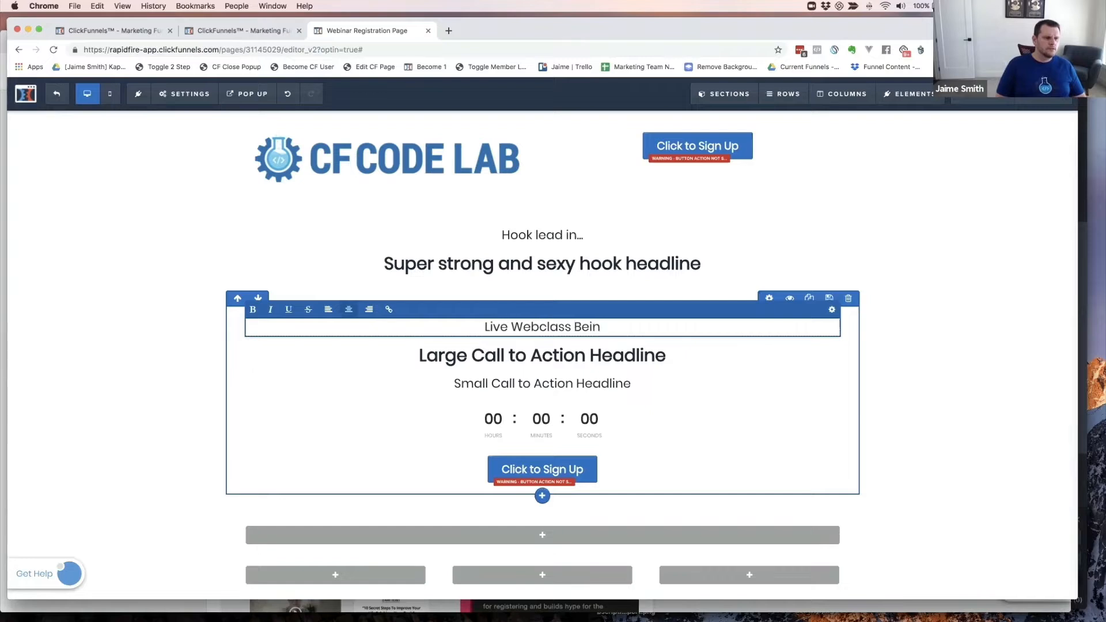
type("gin On")
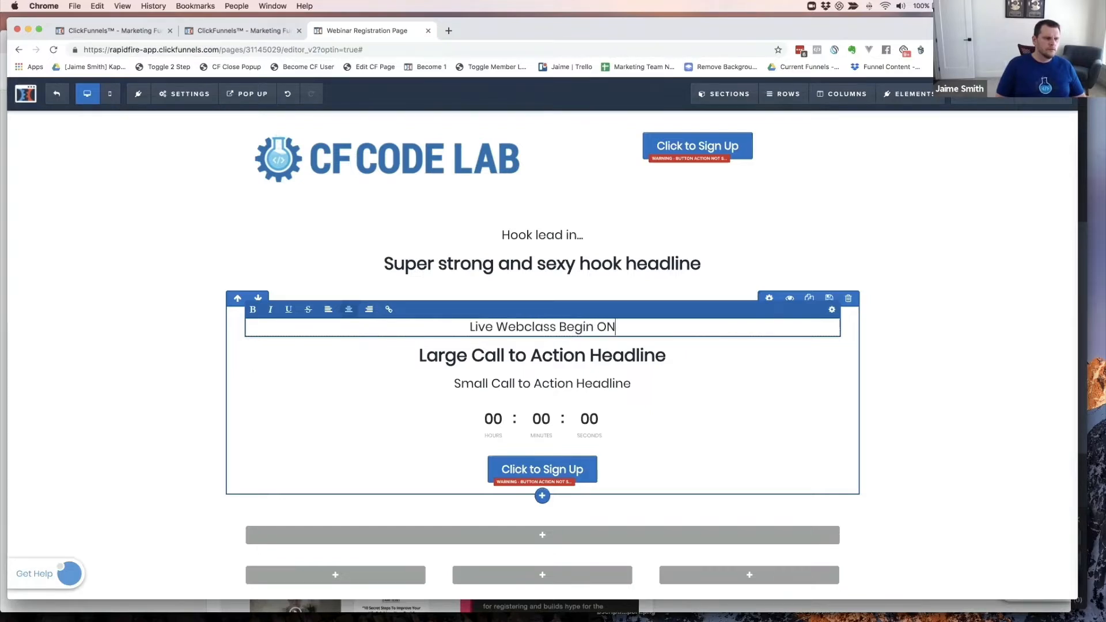
key("BackSpace")
key("BackSpace")
type("In:")
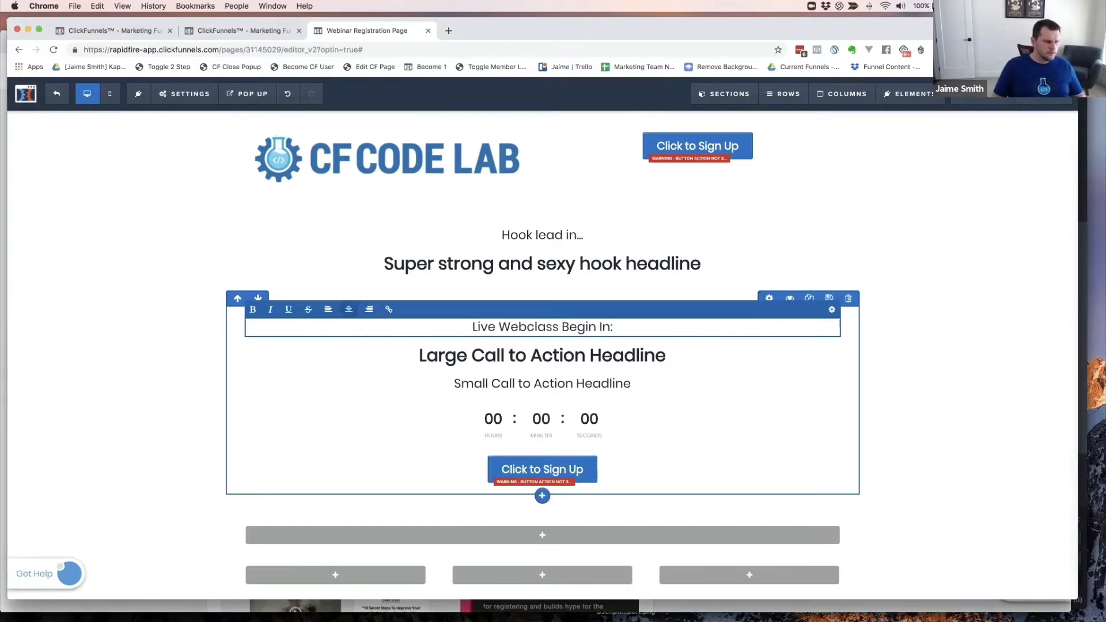
key("super+grave")
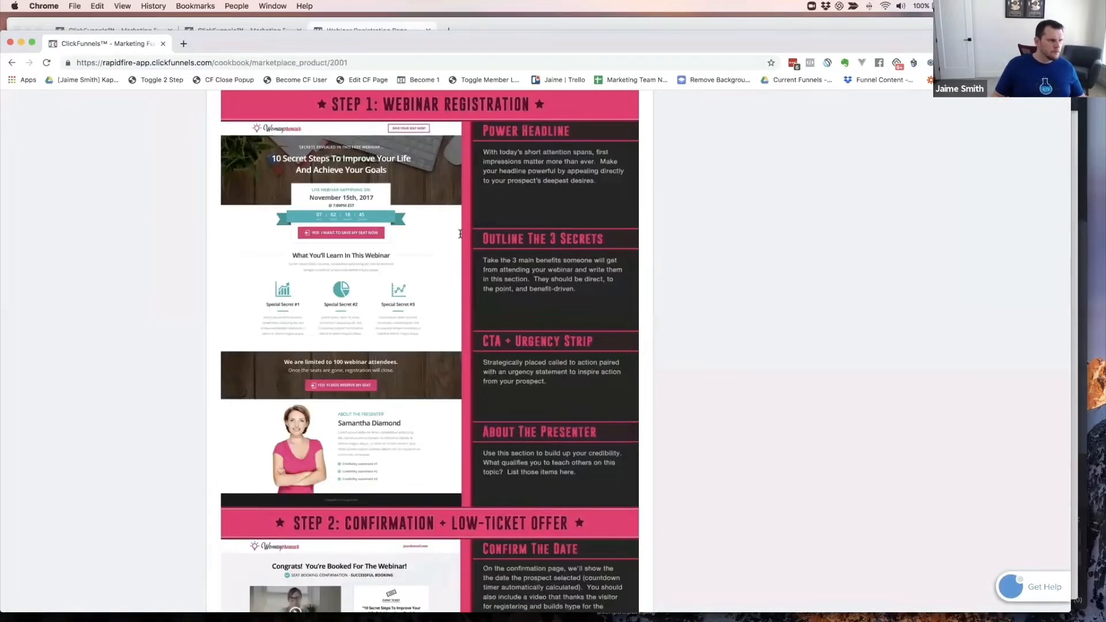
key("super+grave")
left_click(601, 326)
key("BackSpace")
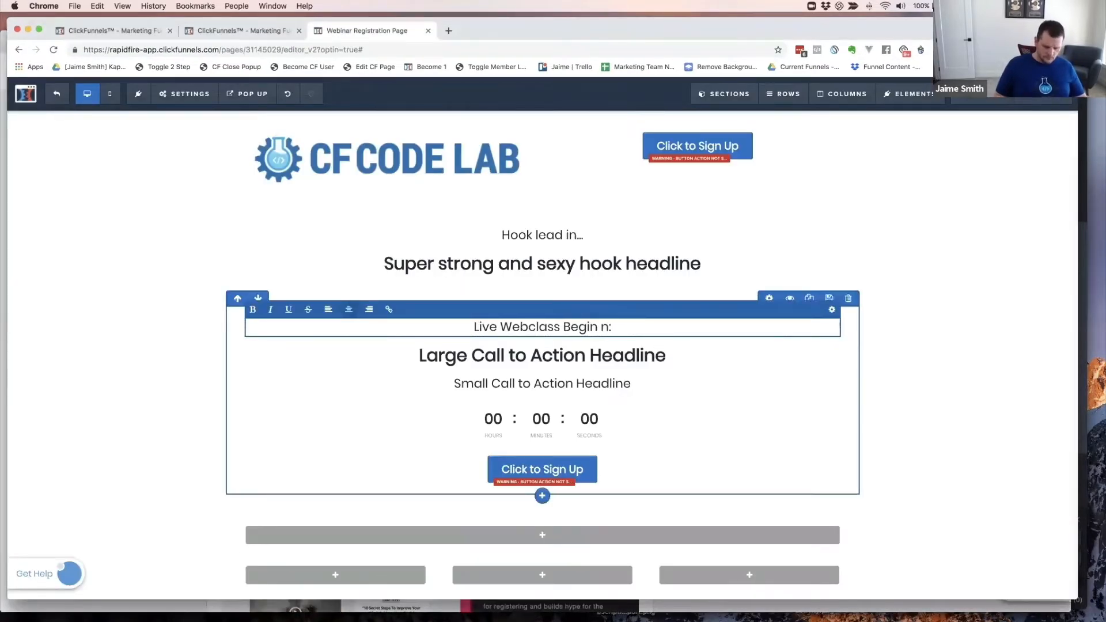
type("O")
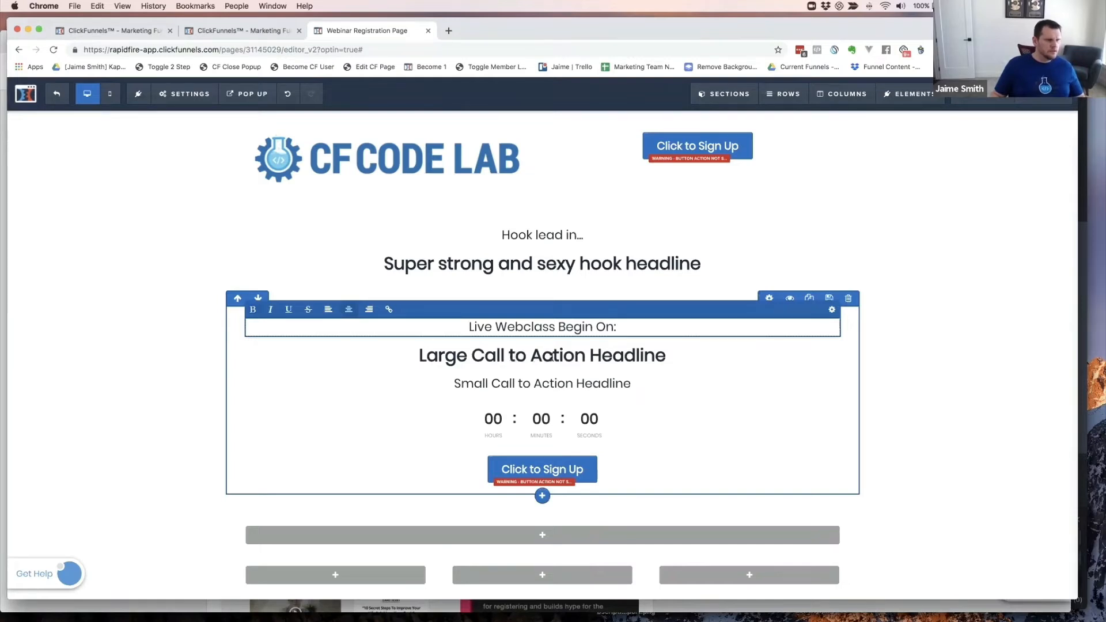
key("super+grave")
key("super+grave")
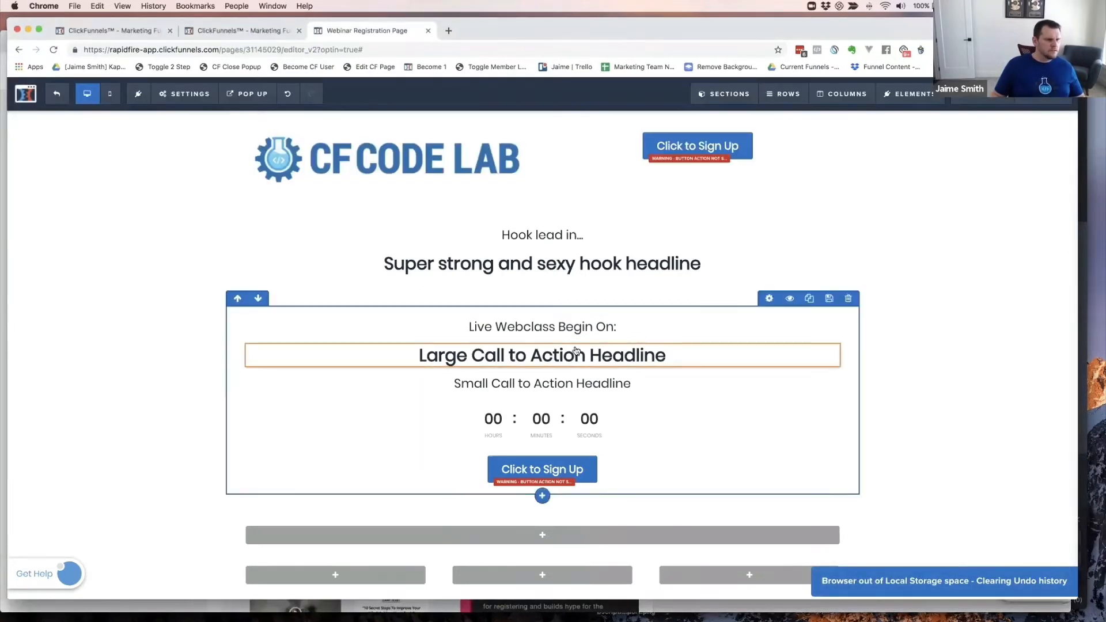
- Replace the large call-to-action headline with 'August 10th, 2019'
triple_click(554, 356)
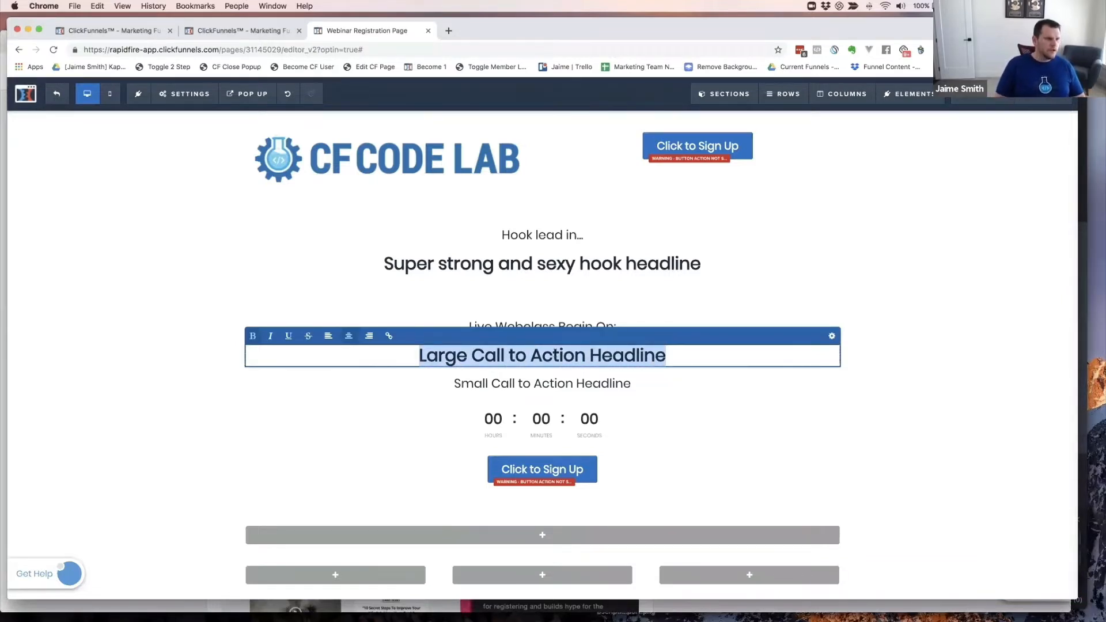
type("August 10")
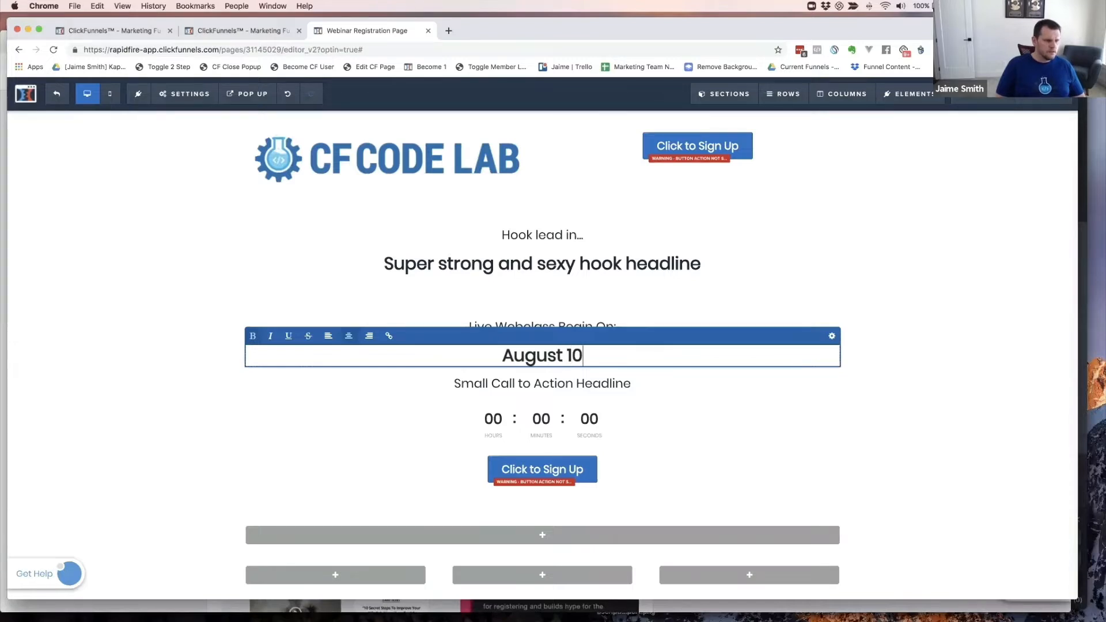
type("th, 2019")
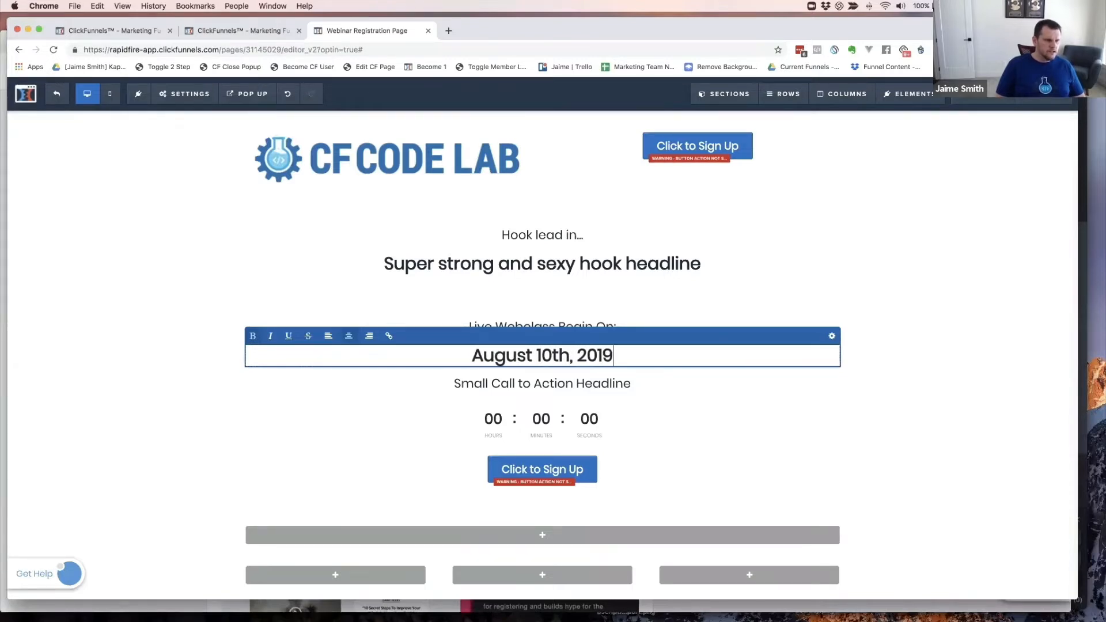
key("BackSpace")
key("super+grave")
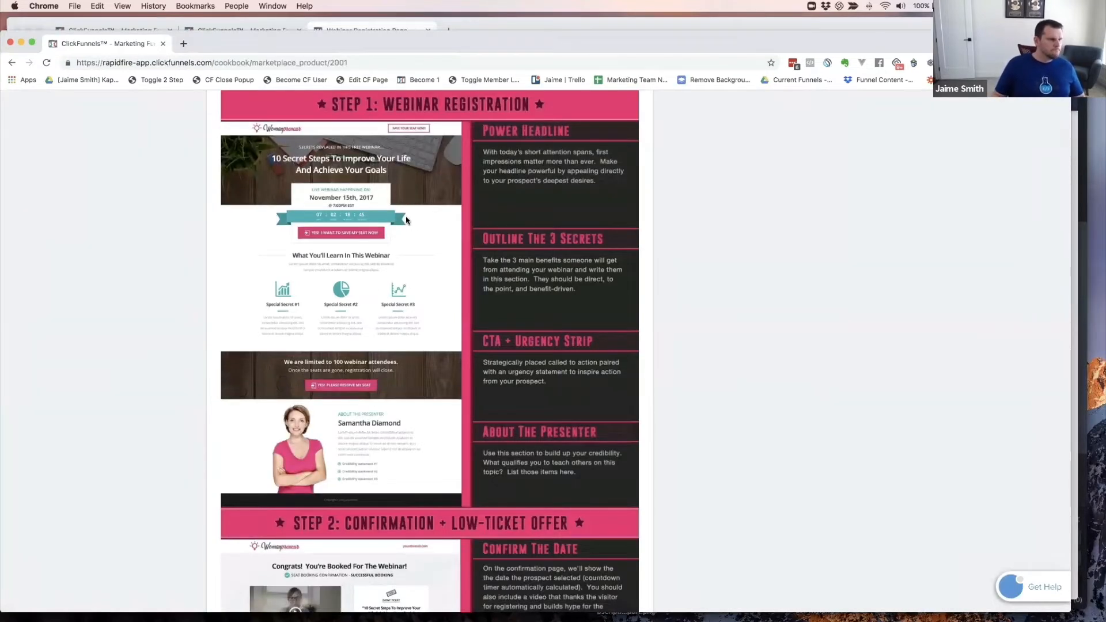
key("super+grave")
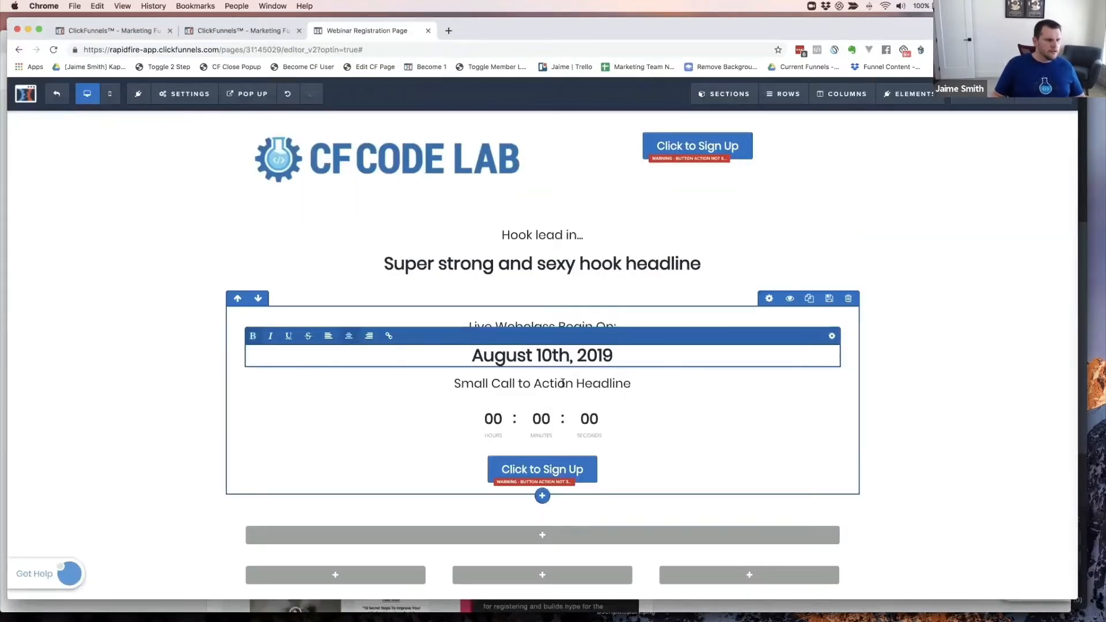
- Replace the small headline text with '@ 7PM Eastern'
left_click(563, 384)
left_click(563, 383)
key("super+a")
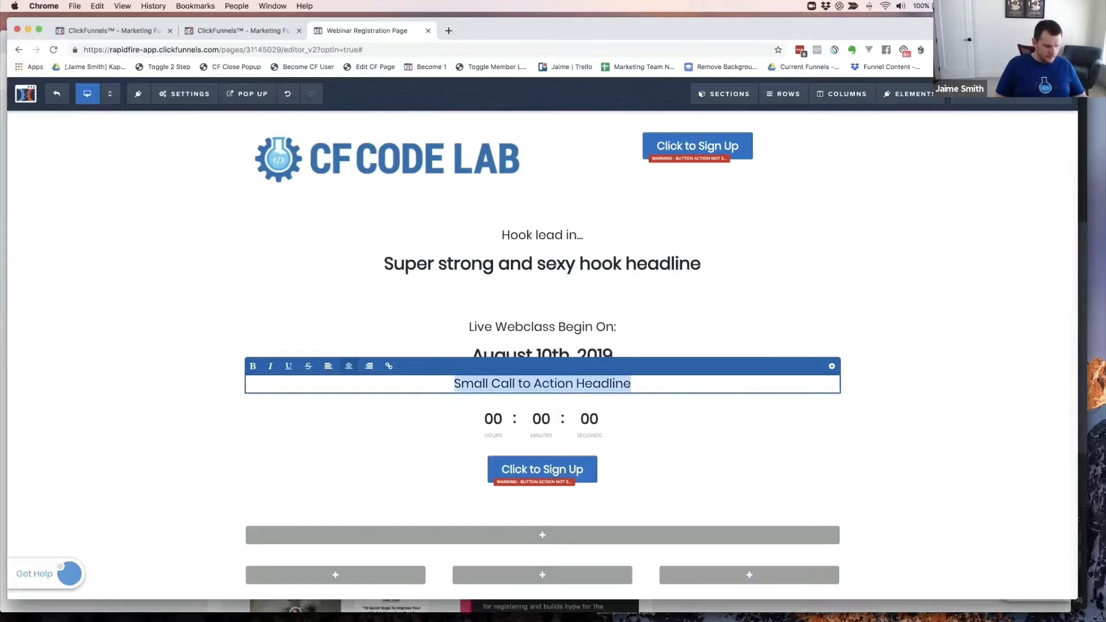
type("@ 7PM")
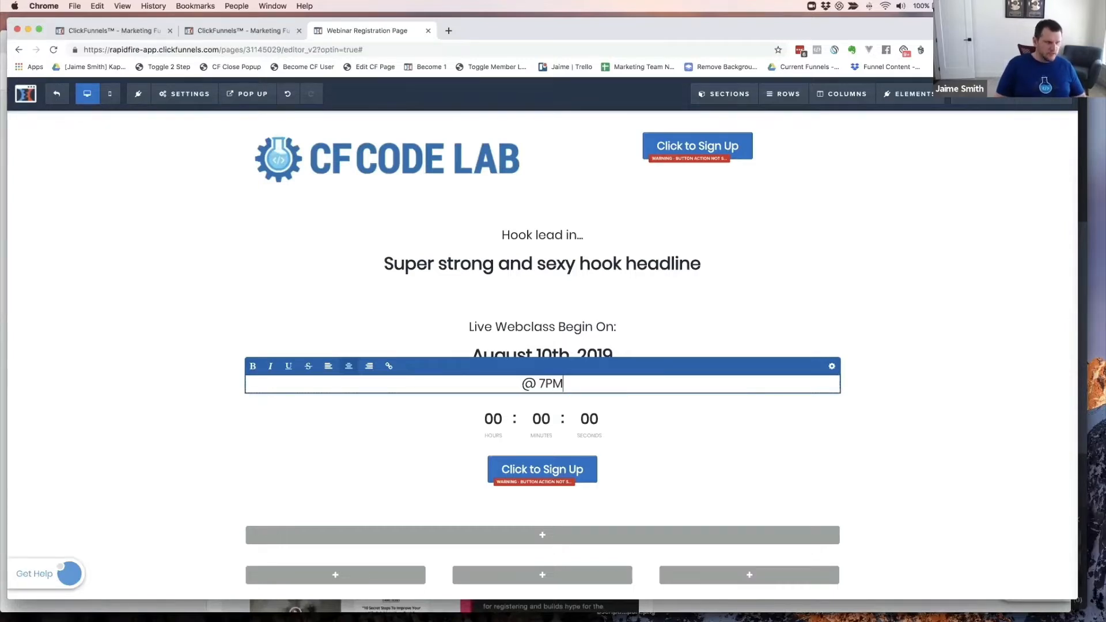
type(" Eastern")
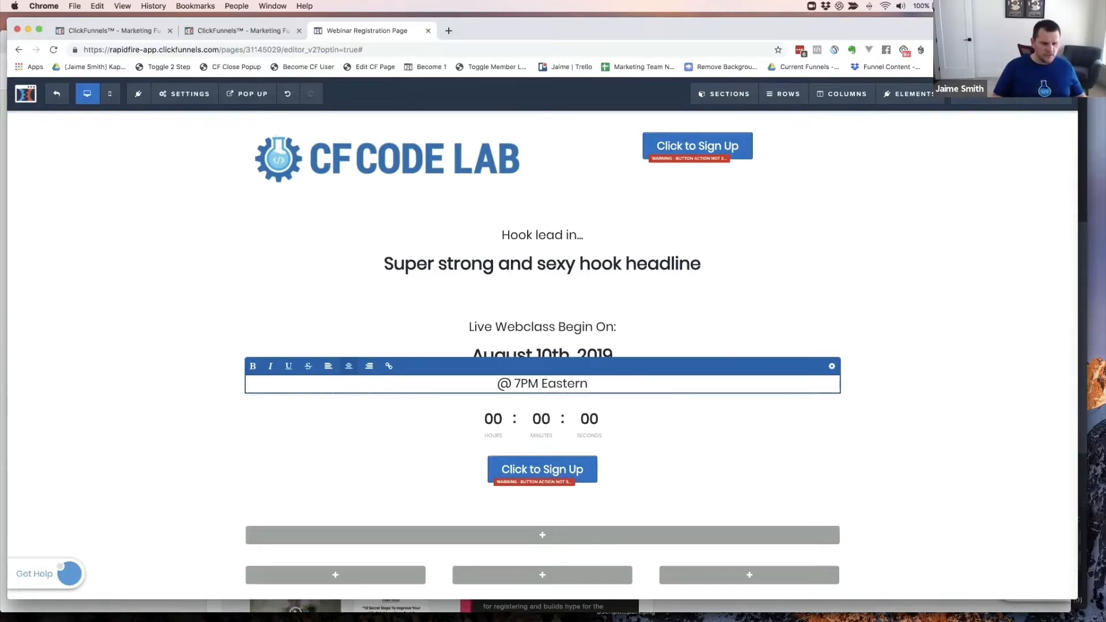
double_click(567, 384)
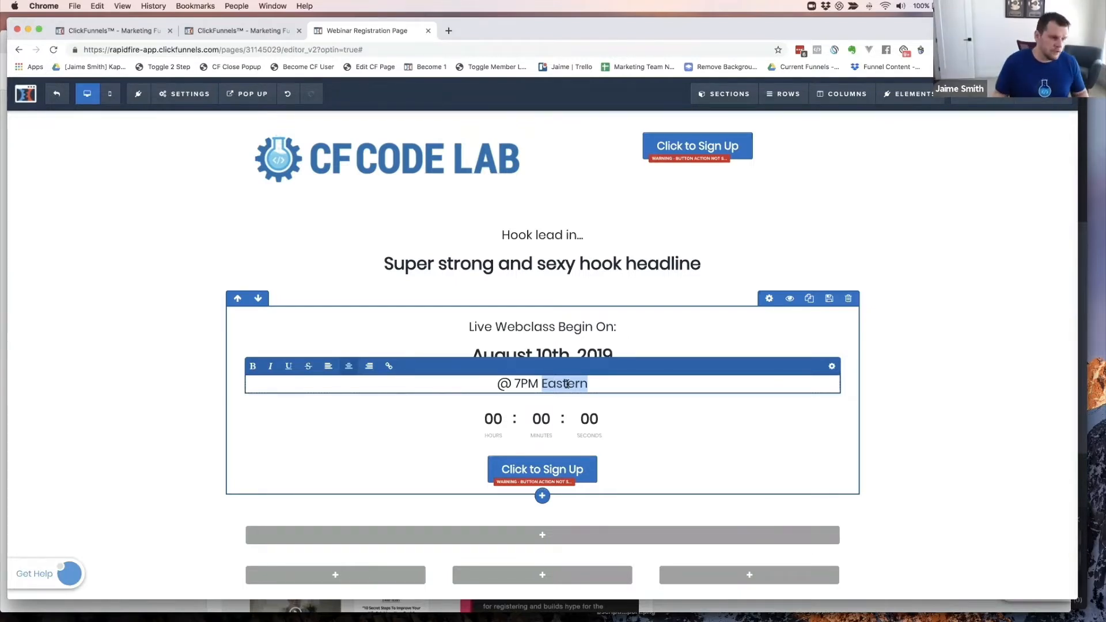
left_click(600, 383)
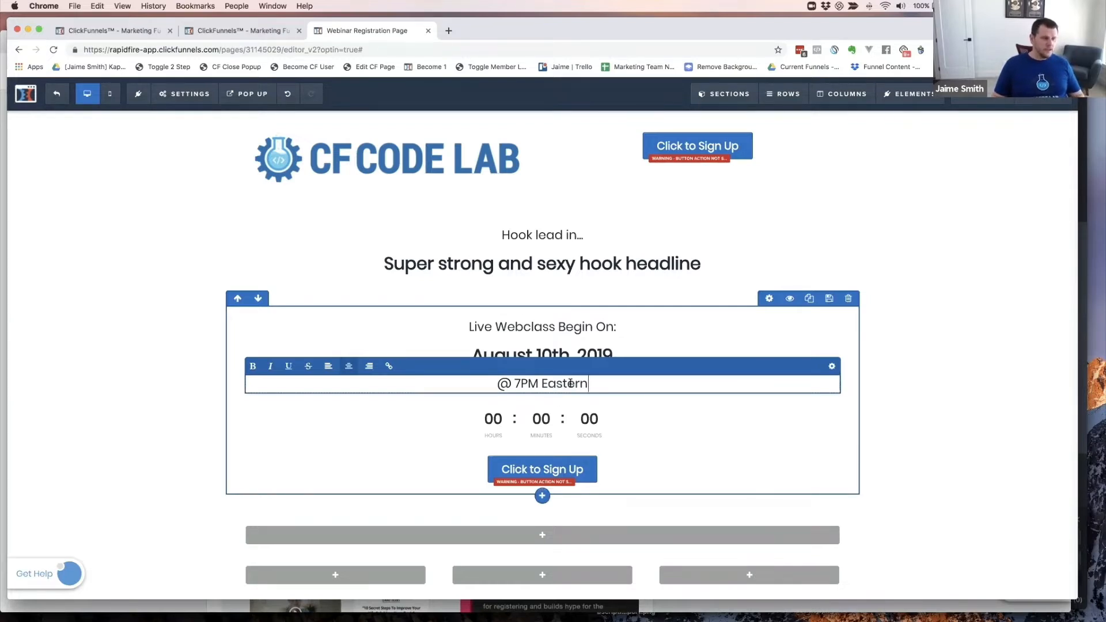
left_click(581, 411)
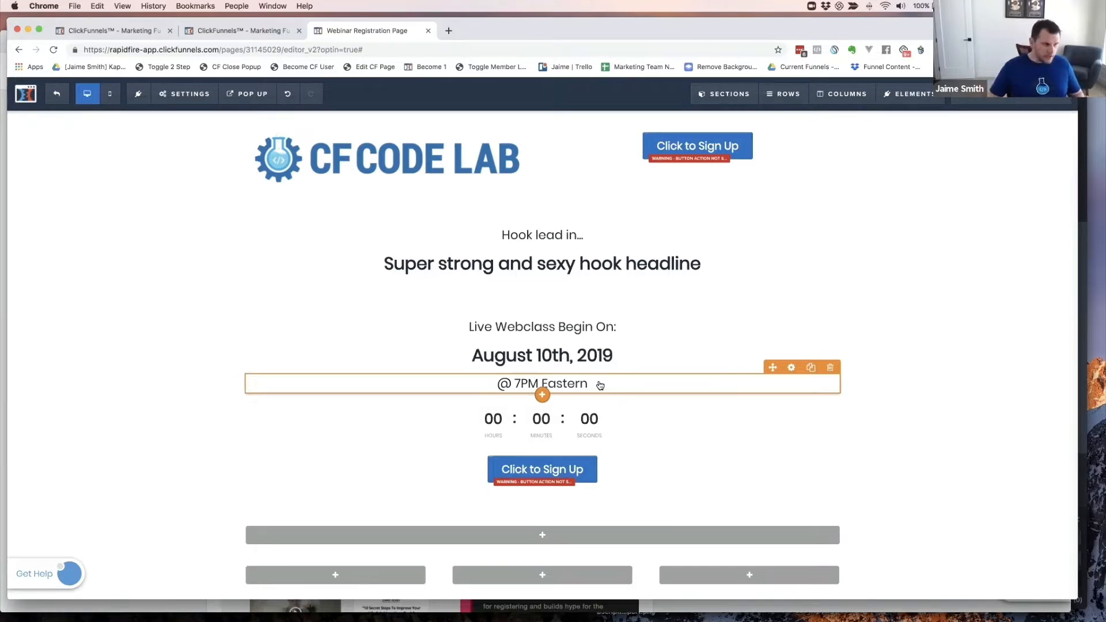
- Set the countdown timer's end date to 08/10/2019
left_click(587, 426)
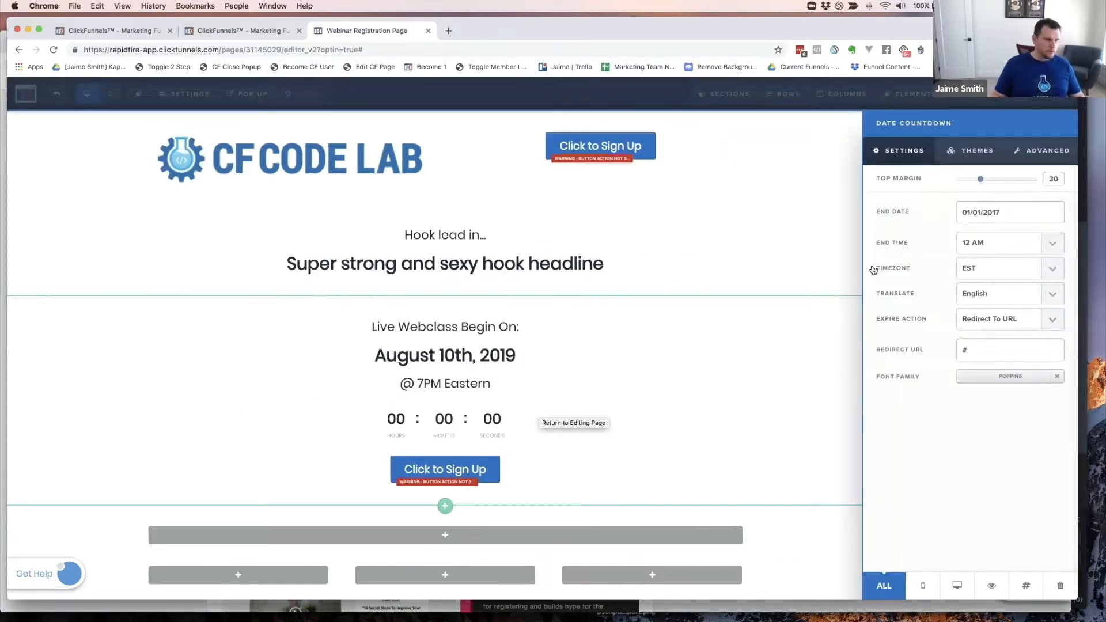
left_click(1004, 213)
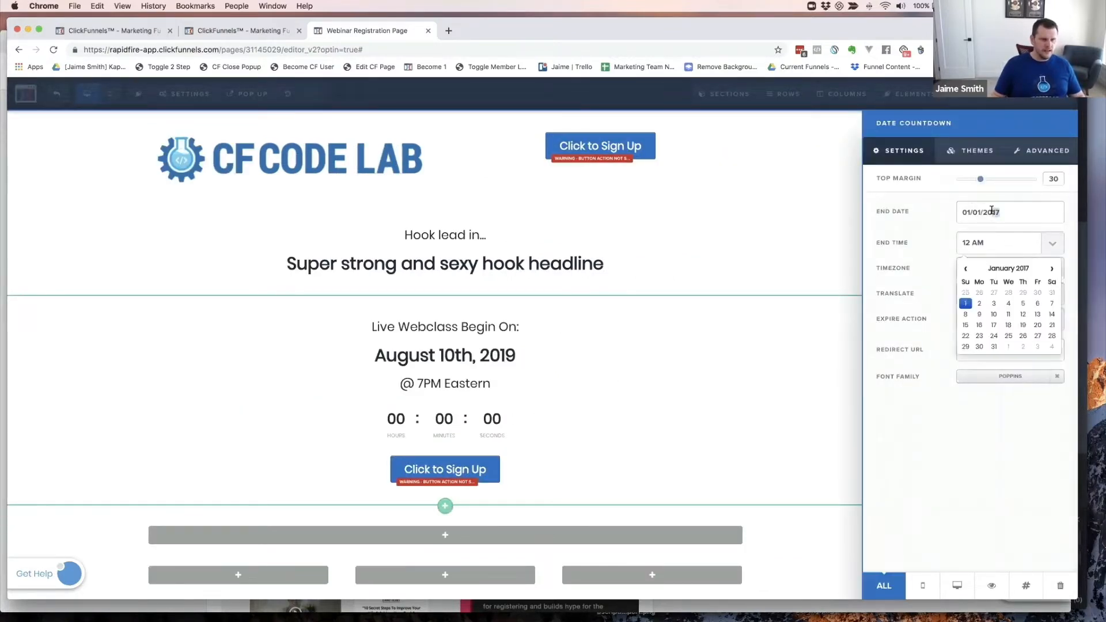
triple_click(991, 212)
type("0")
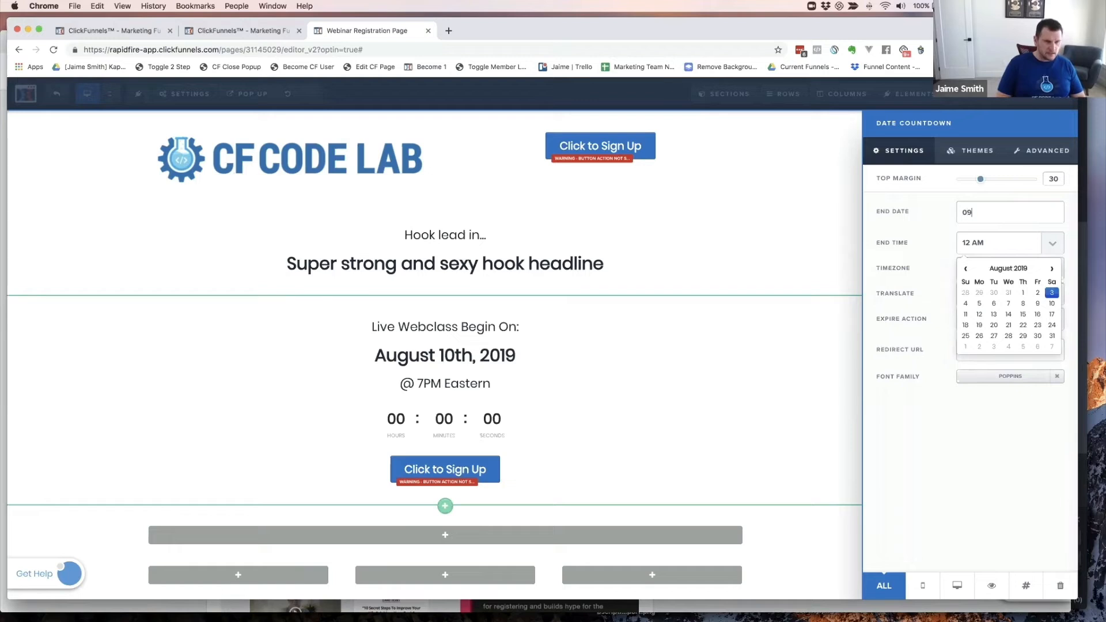
type("8/10/1")
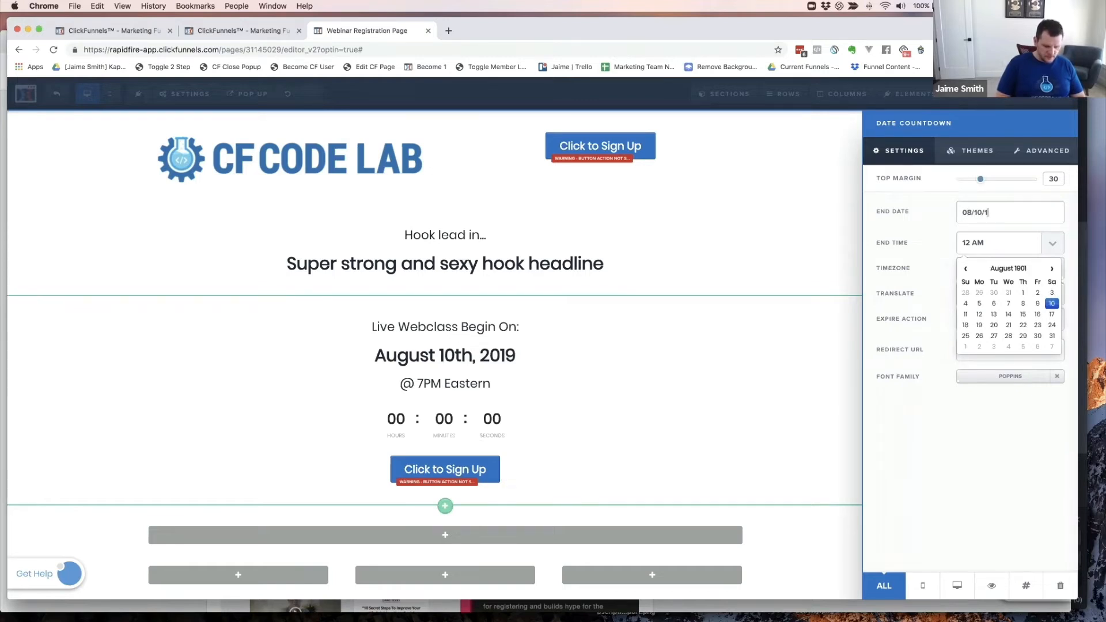
key("BackSpace")
type("2")
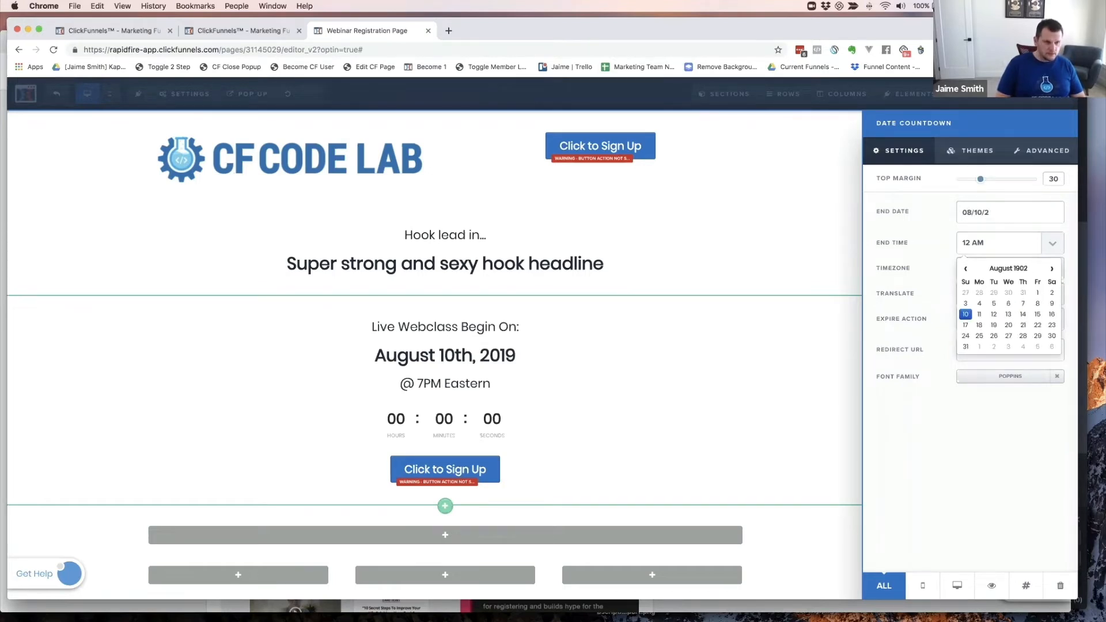
type("019")
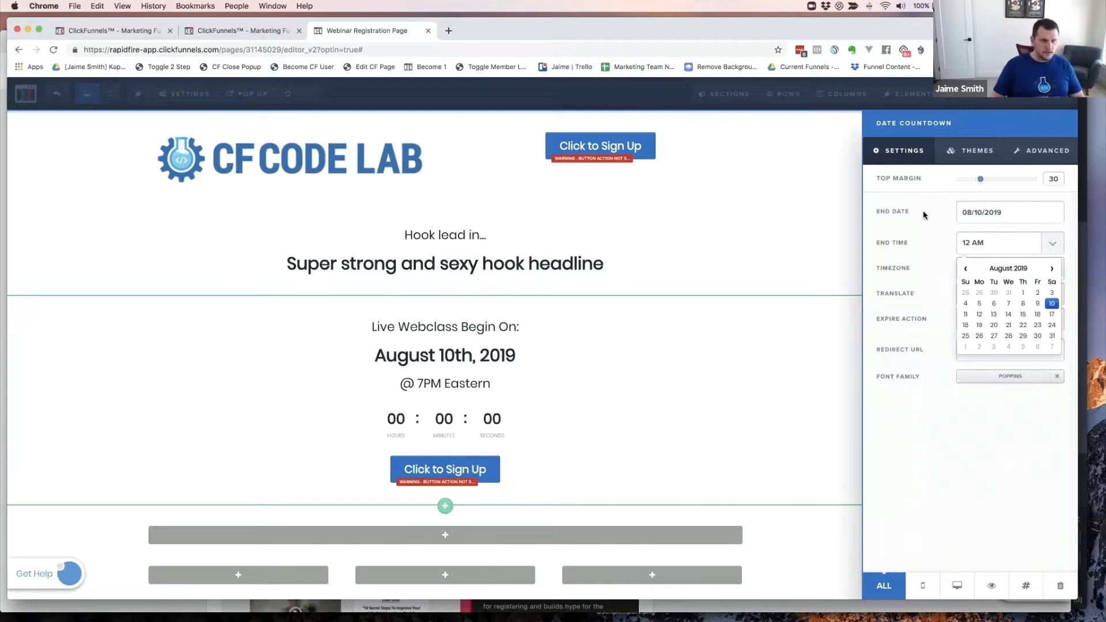
- Set the countdown end time to 7 PM, keep EST, and close the settings
left_click(986, 247)
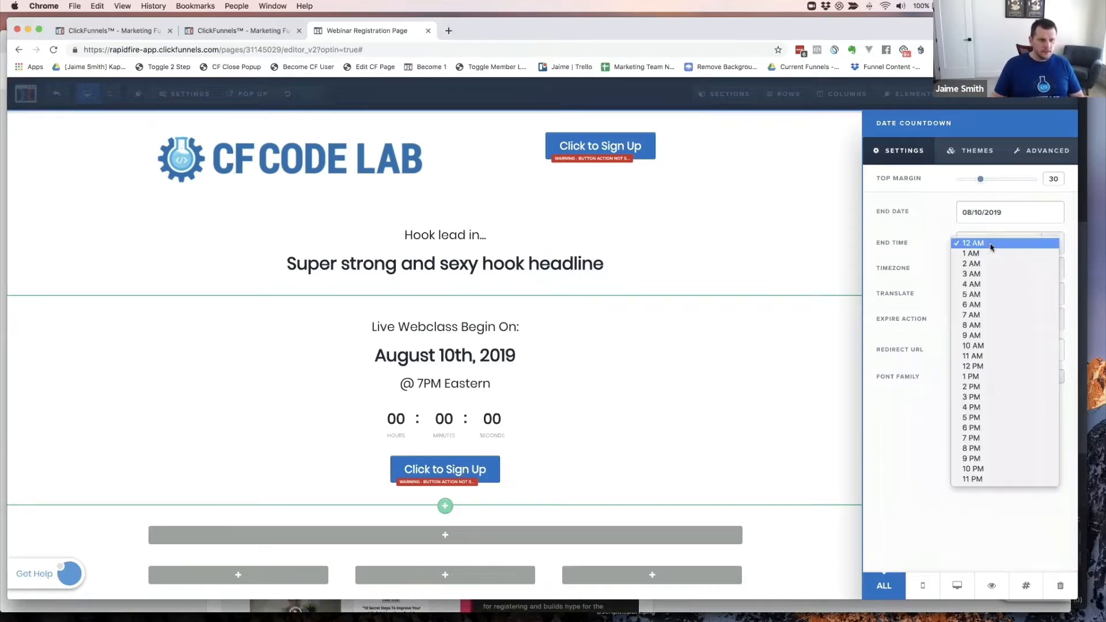
left_click(979, 437)
left_click(992, 271)
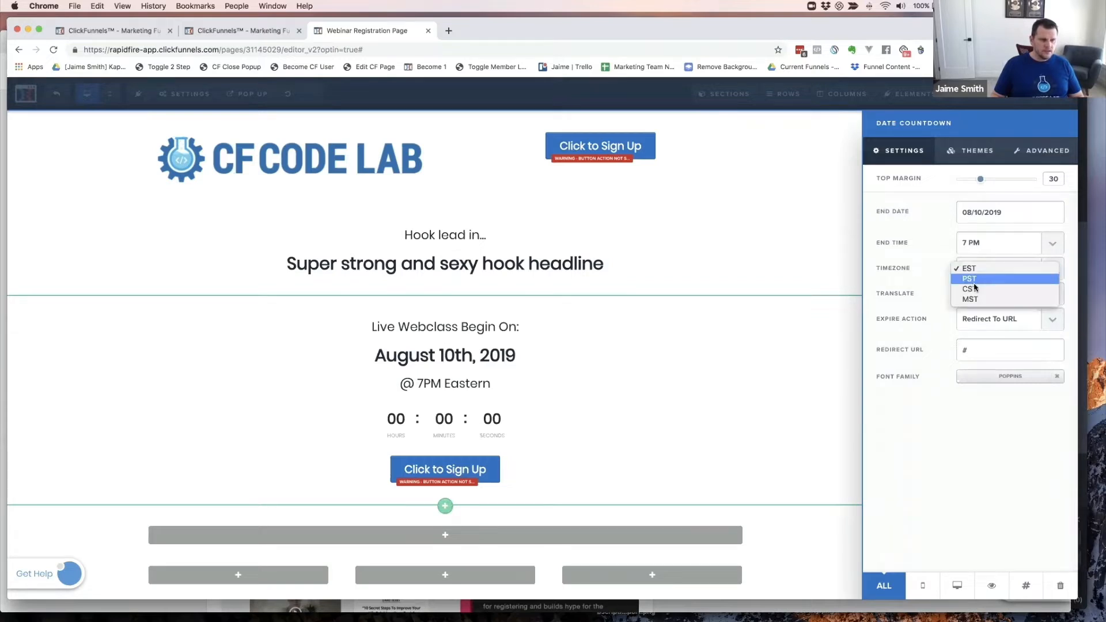
left_click(942, 270)
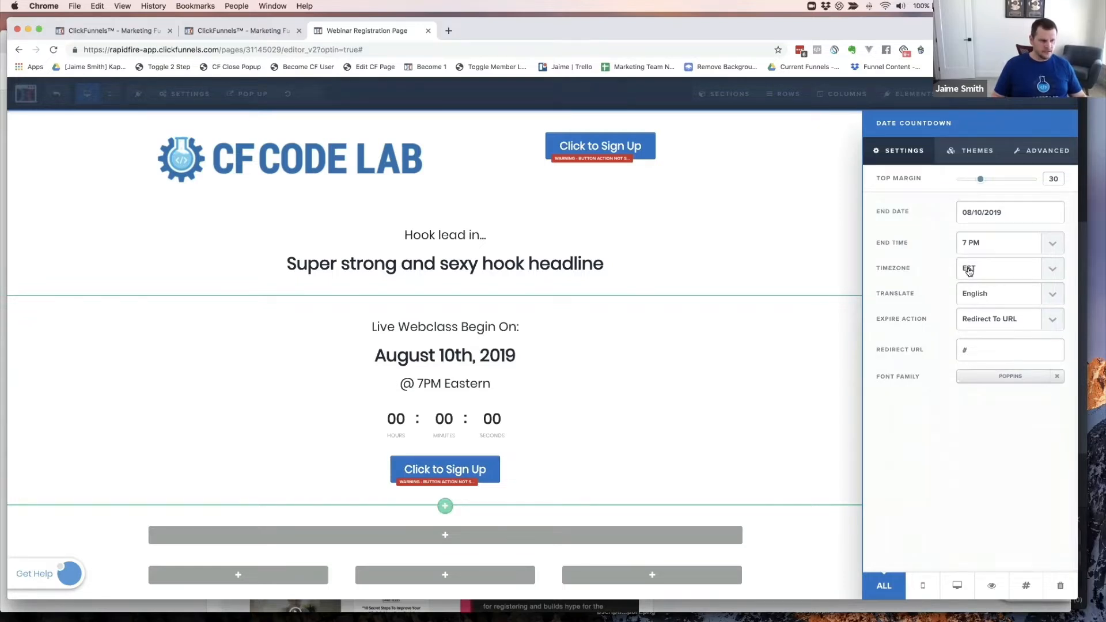
left_click(969, 270)
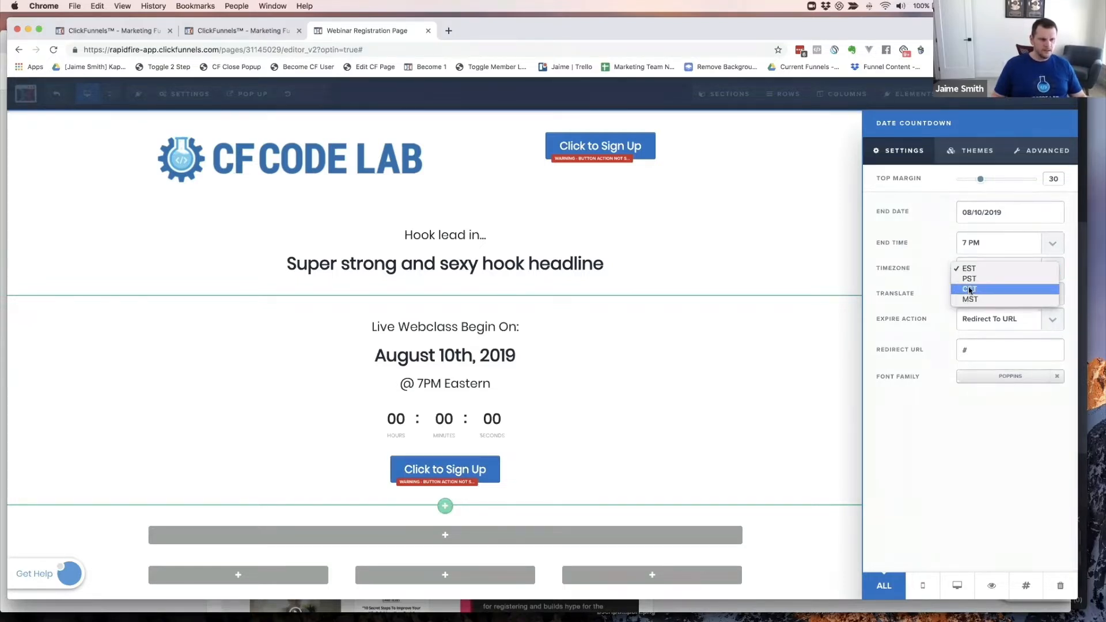
left_click(939, 270)
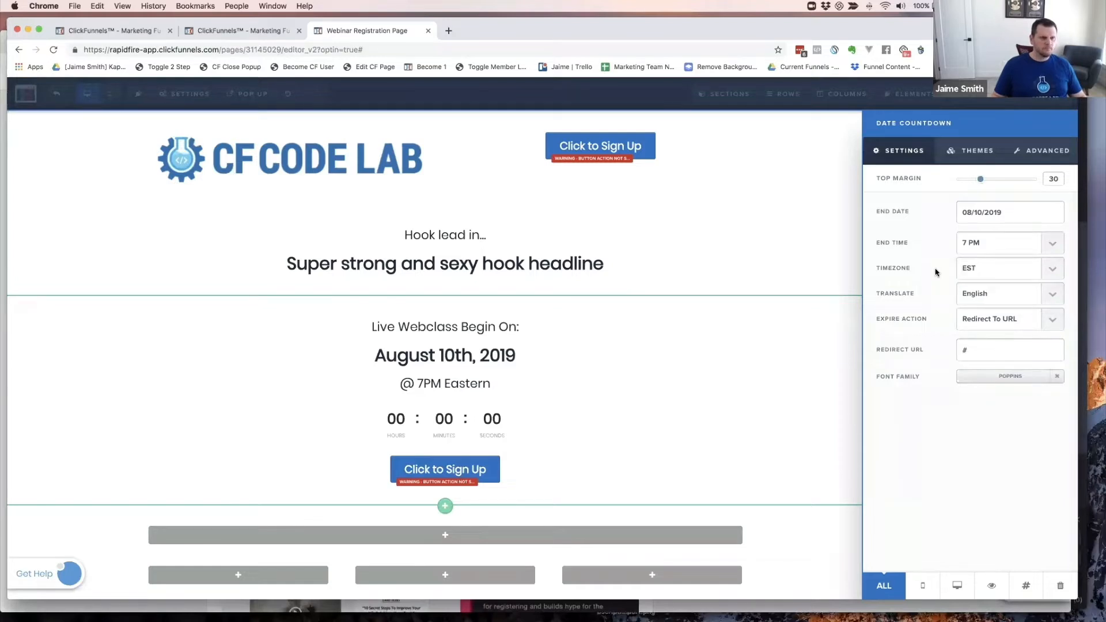
left_click(784, 270)
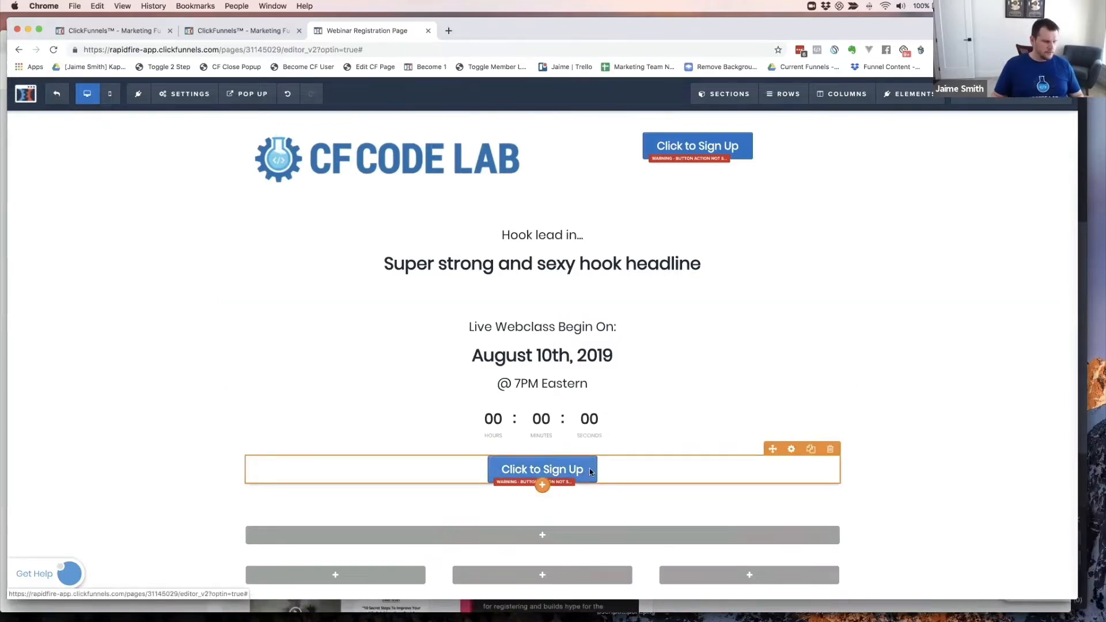
- Relabel the button under the countdown 'Reserve Your Spot Now' with font size 38
key("super+grave")
key("super+grave")
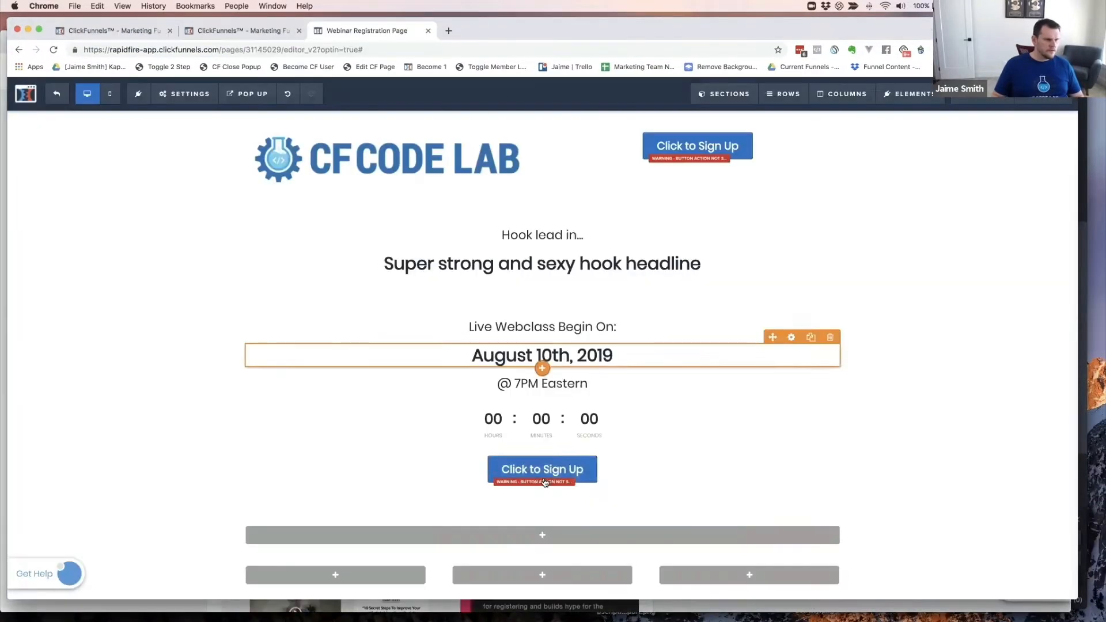
left_click(553, 462)
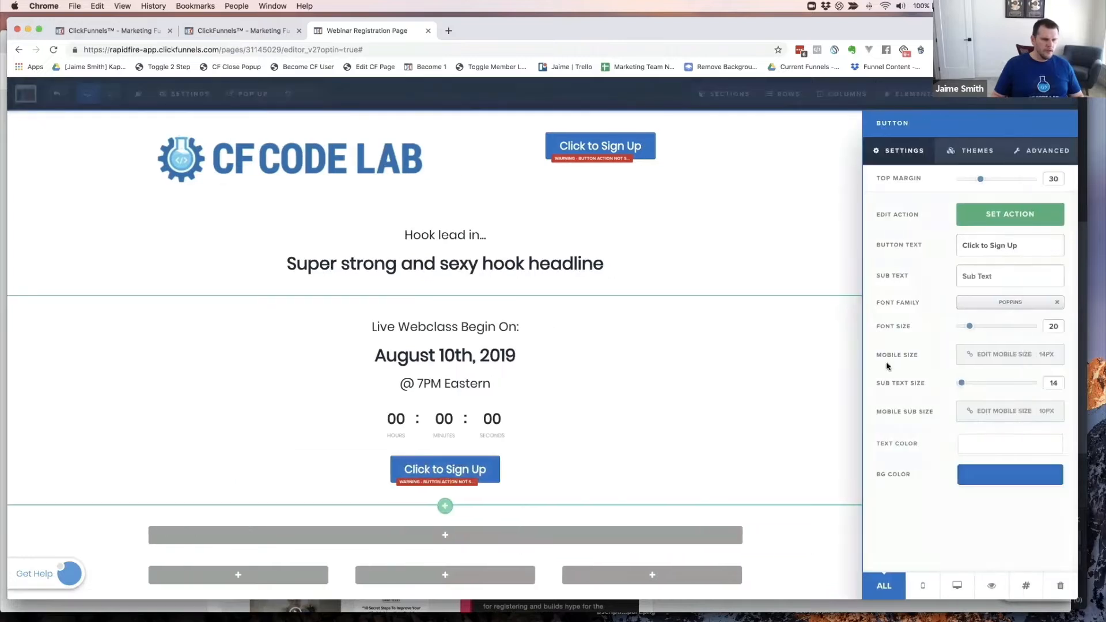
triple_click(995, 244)
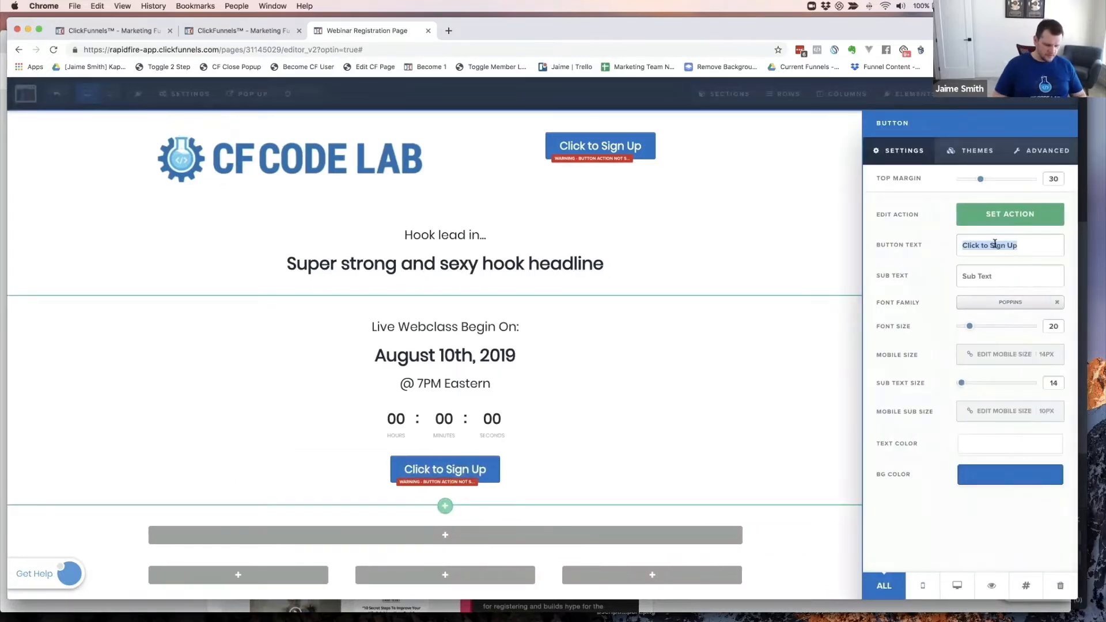
type("REserv")
key("BackSpace")
key("BackSpace")
key("BackSpace")
key("BackSpace")
key("BackSpace")
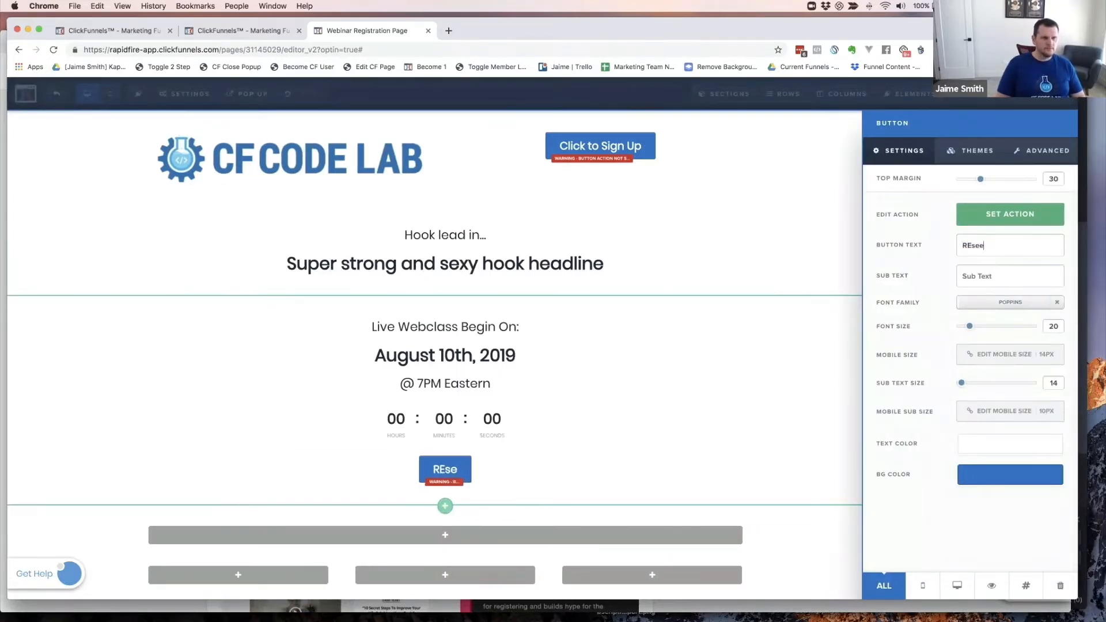
type("ser")
key("BackSpace")
key("BackSpace")
key("BackSpace")
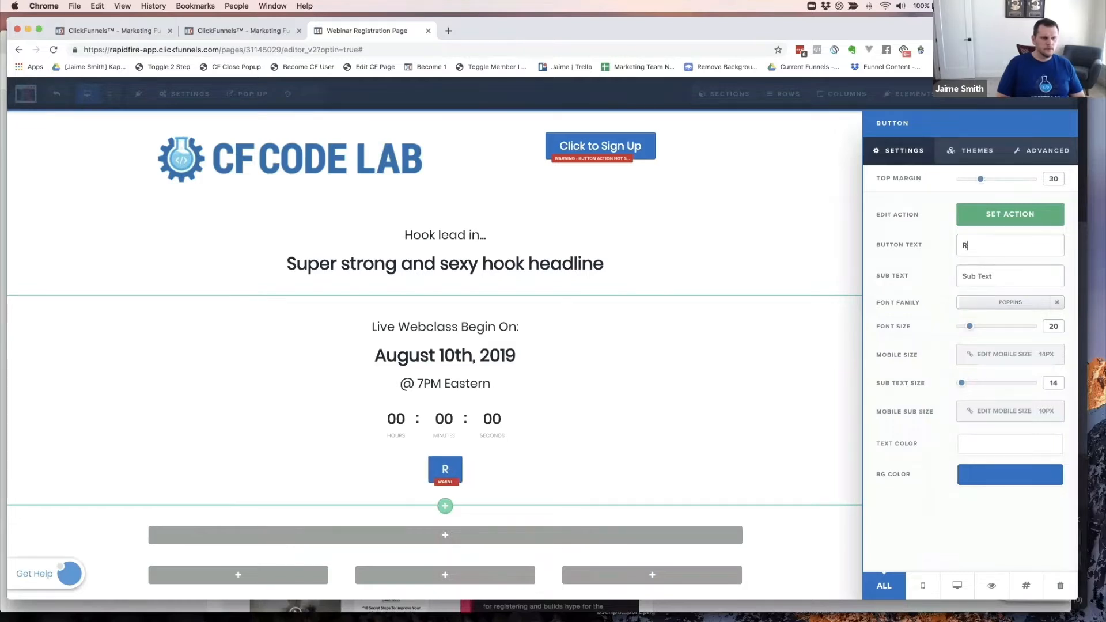
type("eserver Your ")
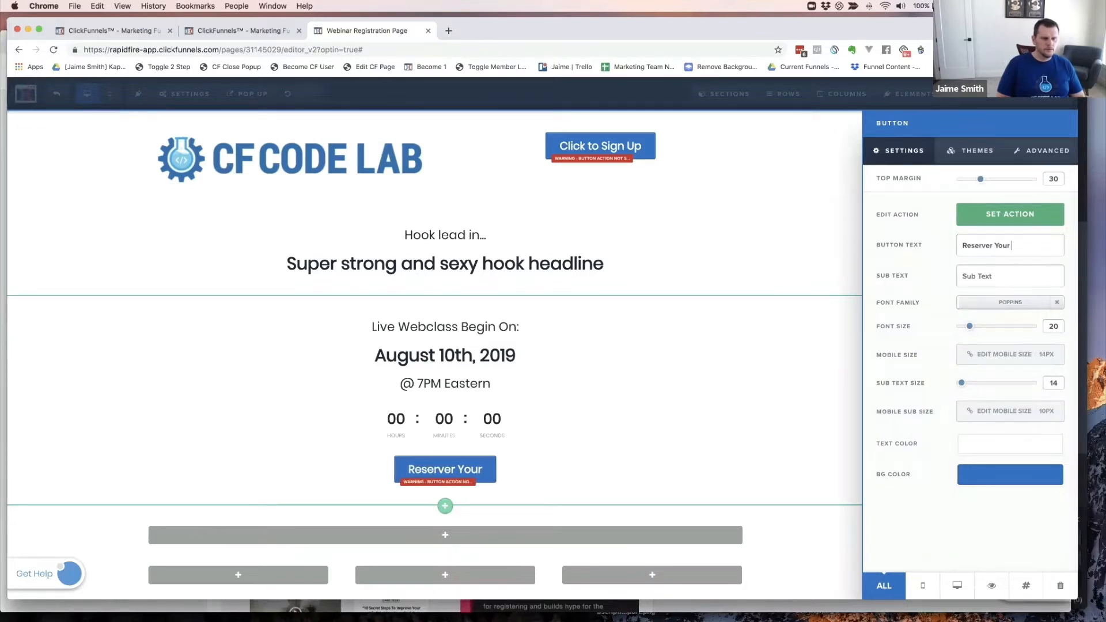
type("Spot Now")
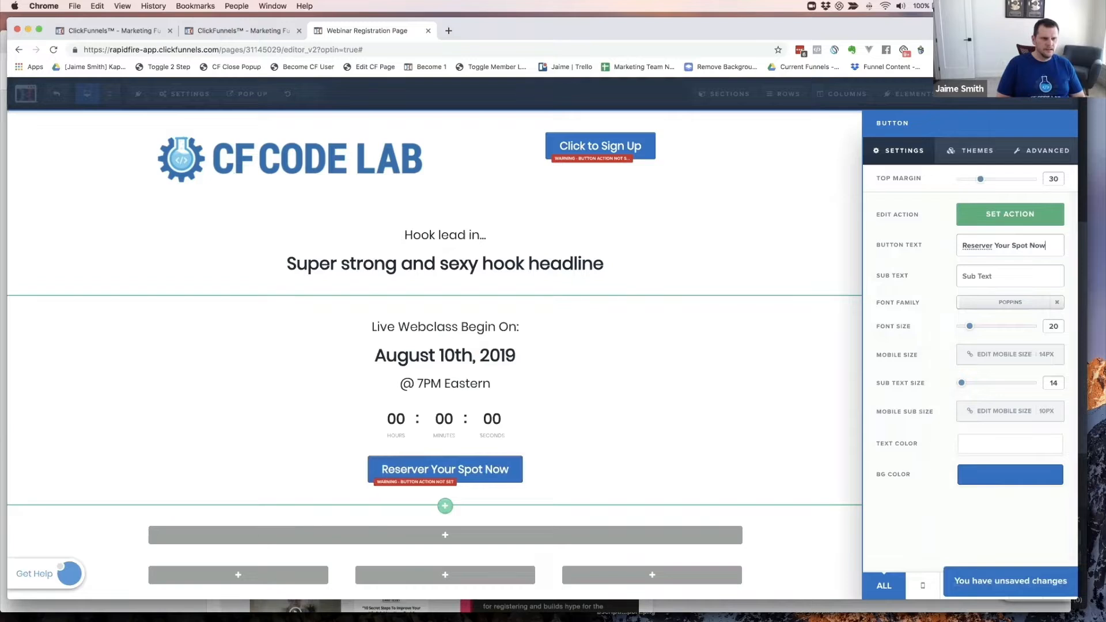
left_click(992, 246)
key("BackSpace")
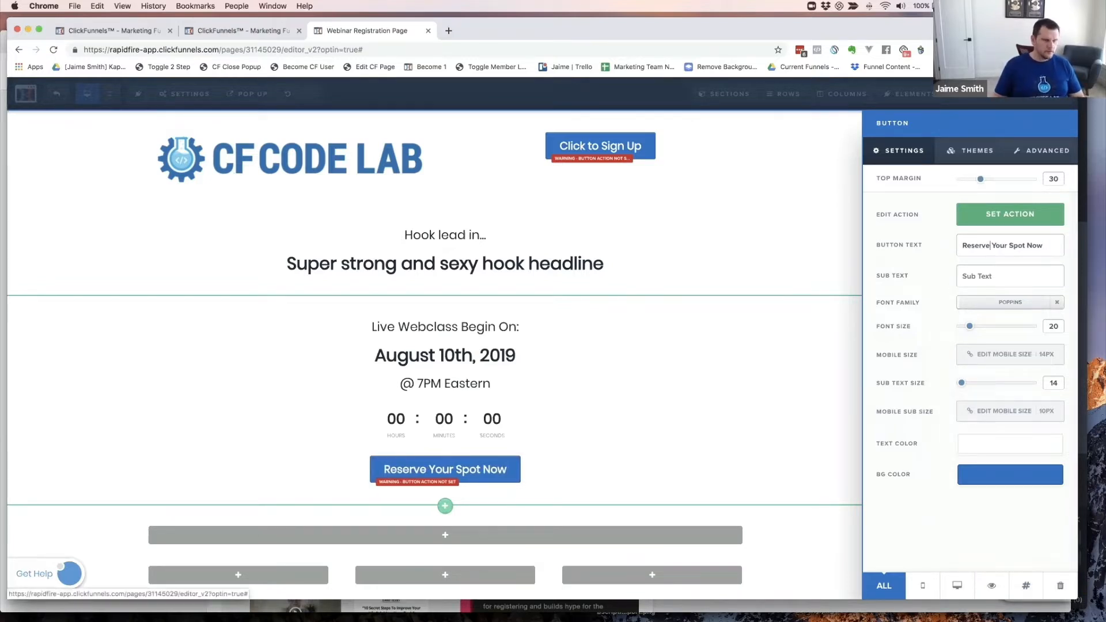
left_click_drag(970, 329, 992, 329)
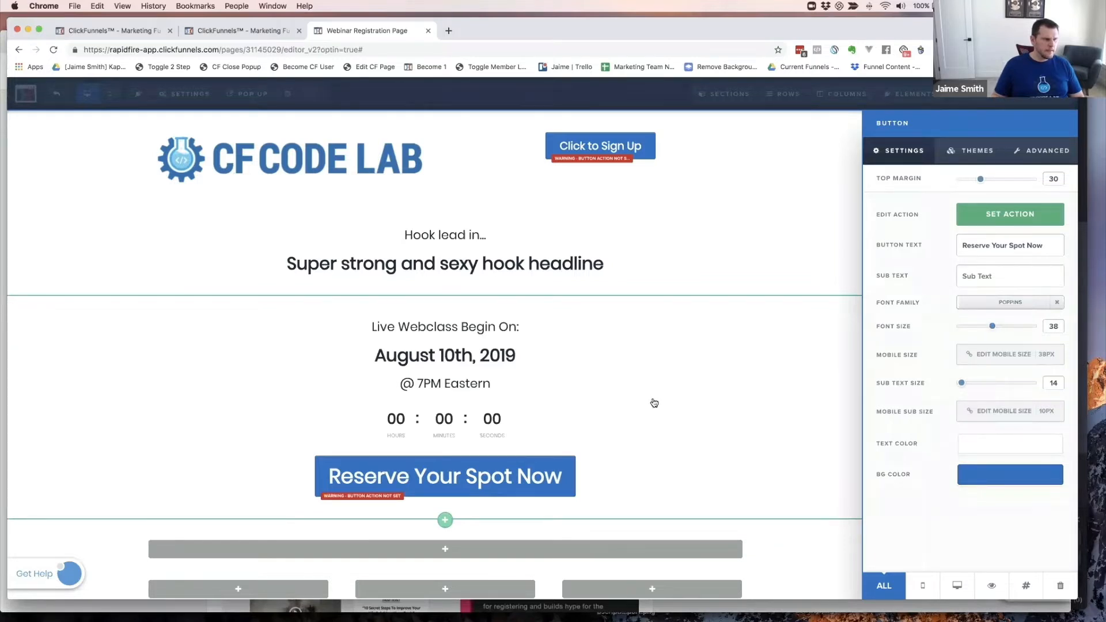
left_click(674, 363)
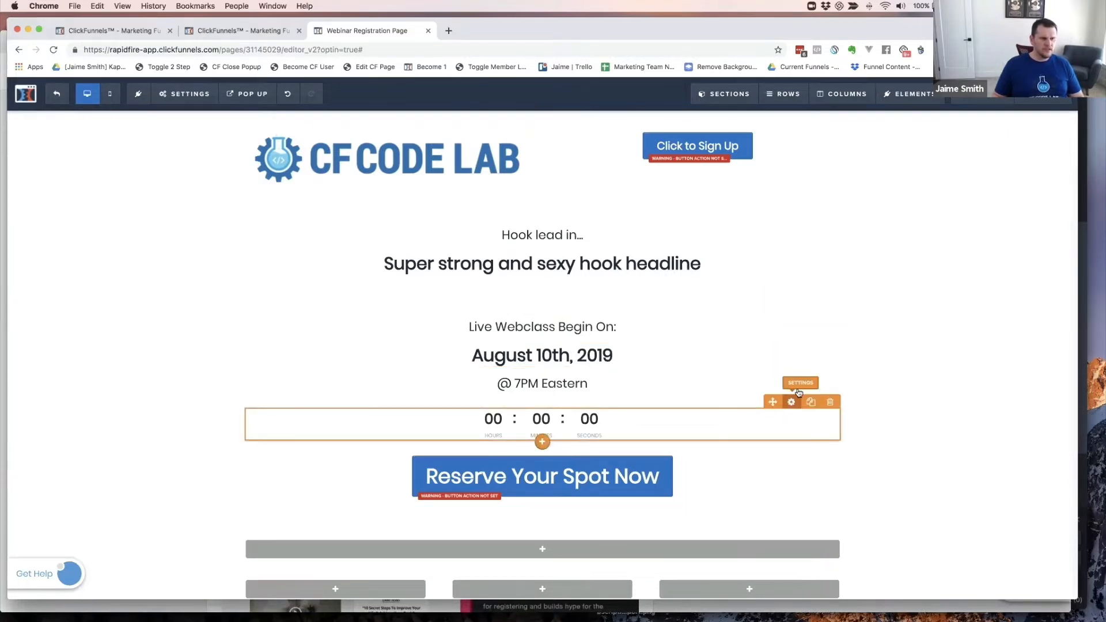
left_click(791, 402)
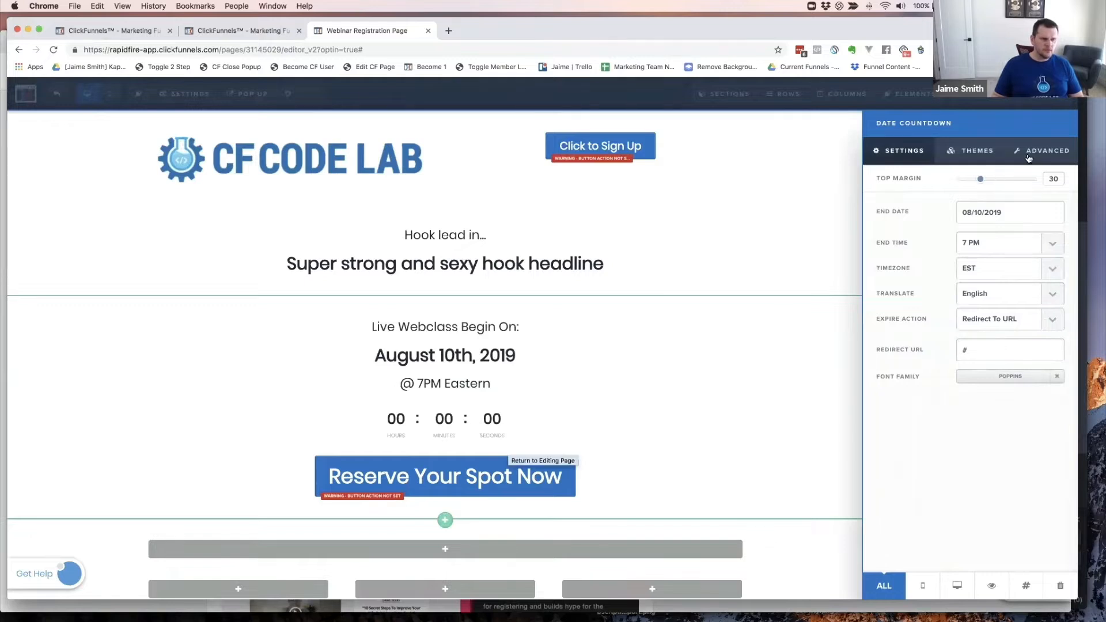
left_click(973, 151)
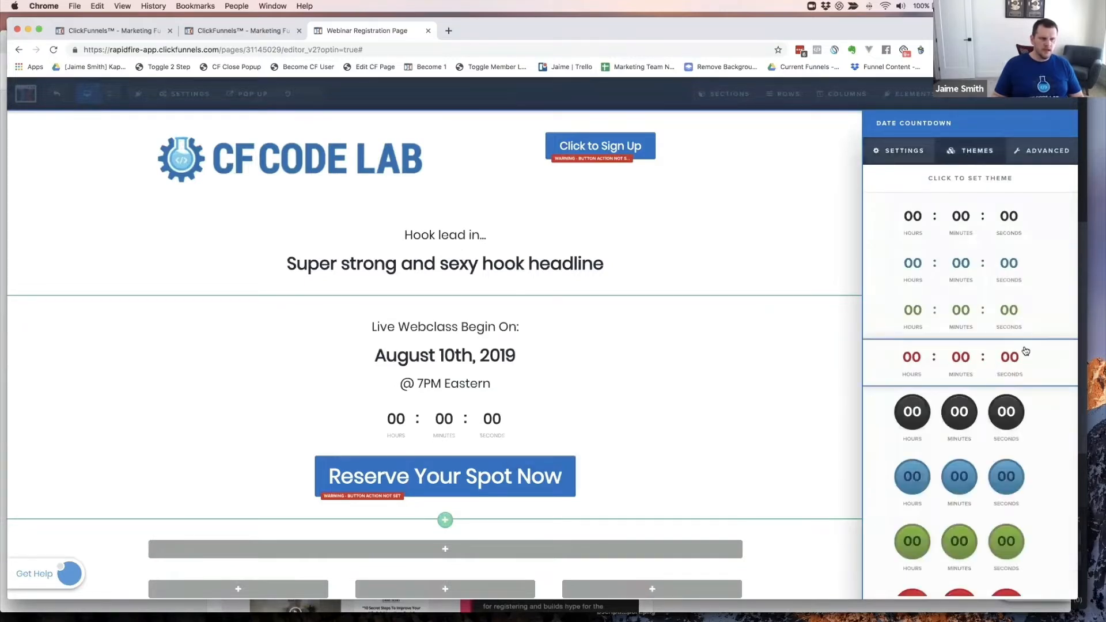
scroll(1025, 351, "down", 5)
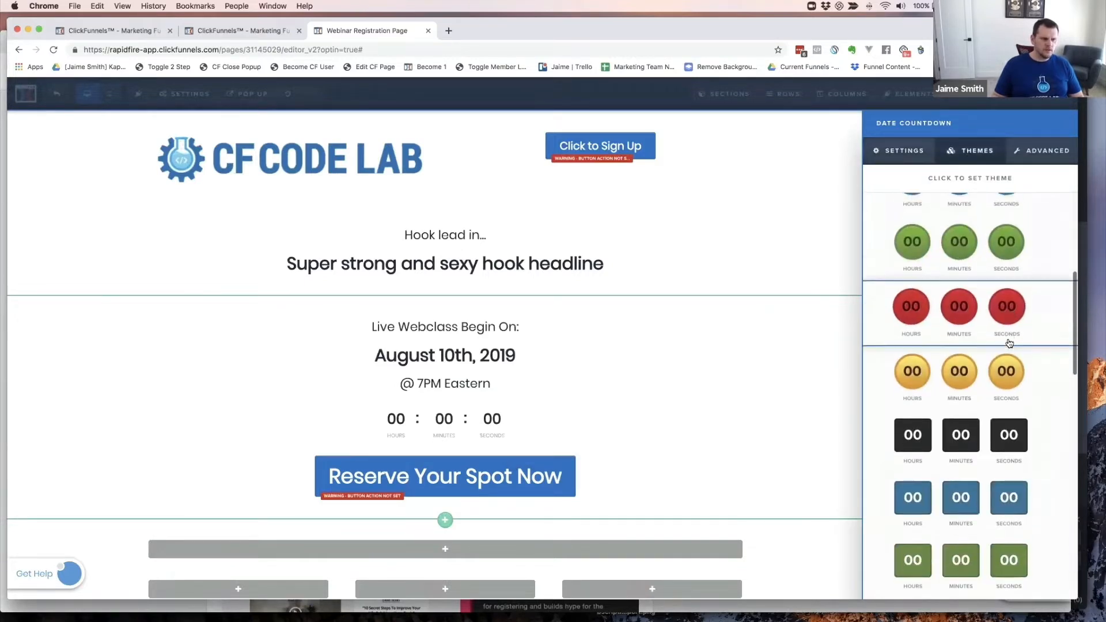
scroll(1009, 343, "down", 8)
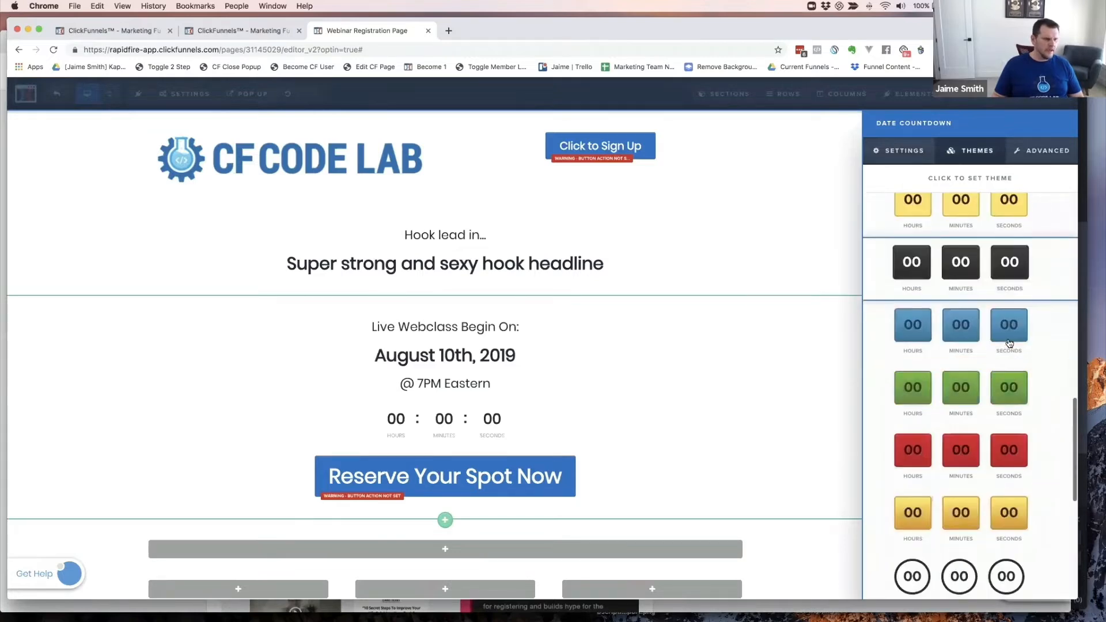
scroll(1009, 345, "down", 8)
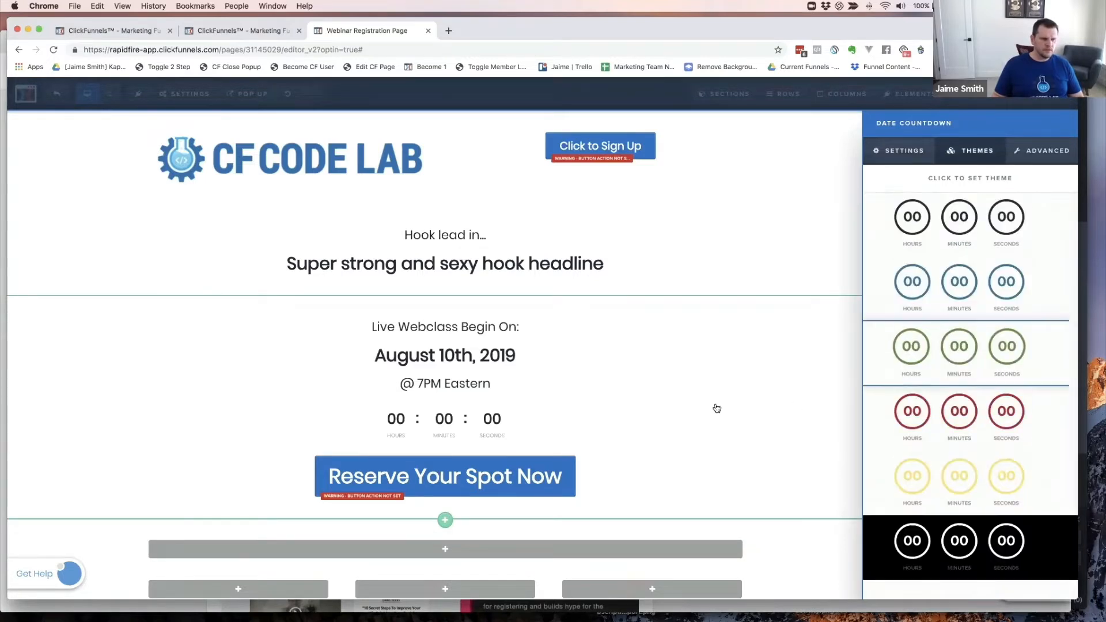
left_click(580, 370)
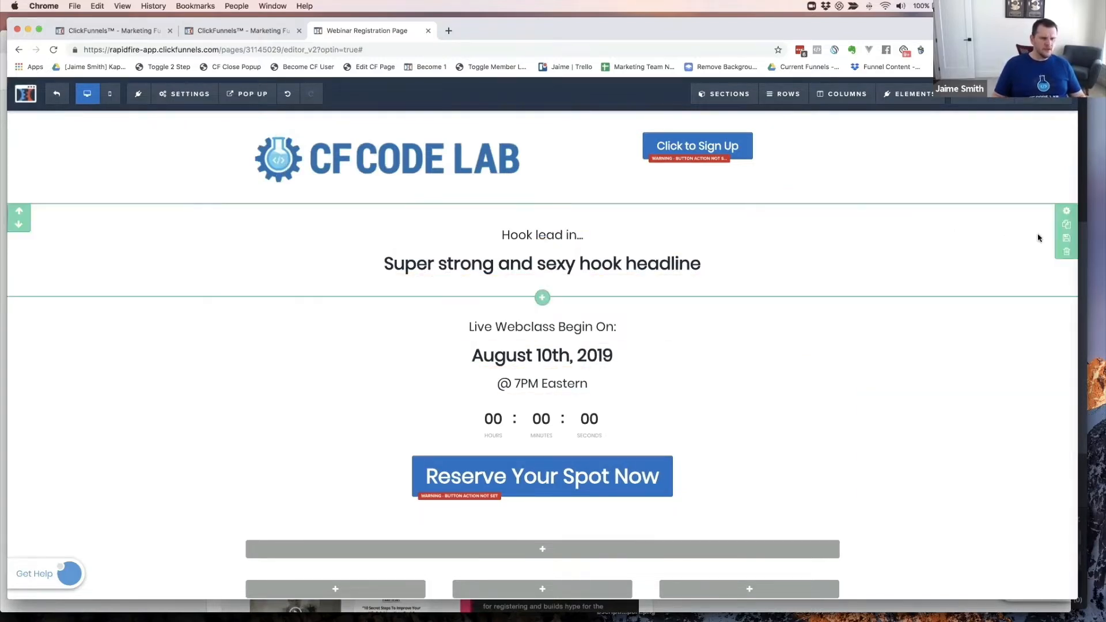
- Search Unsplash and set the chosen photo as the hook section's background image
left_click(1065, 210)
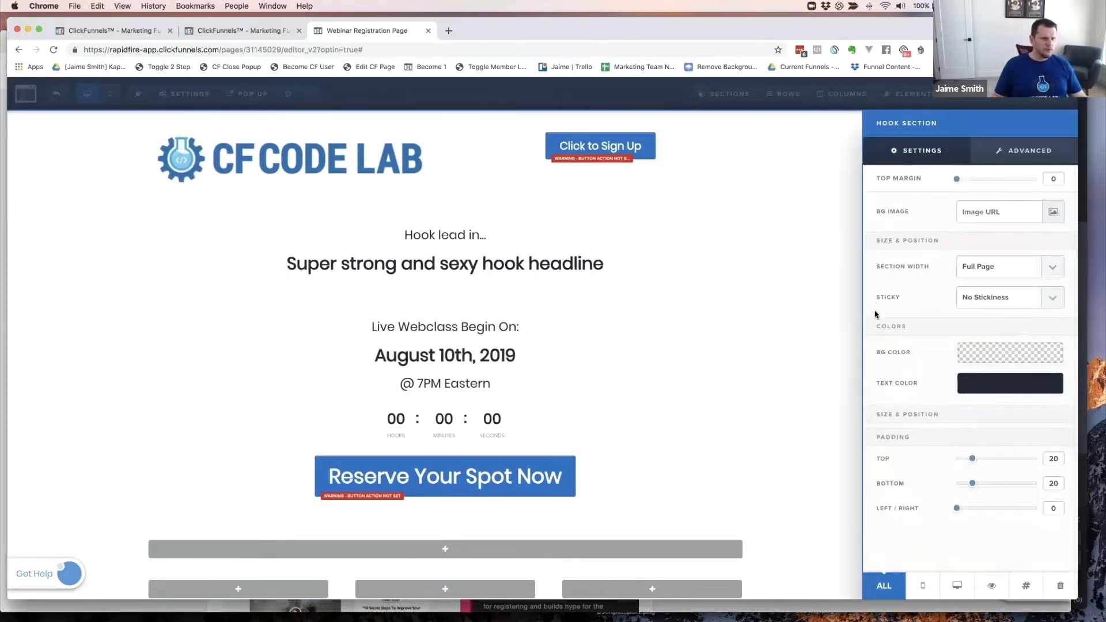
left_click(1053, 214)
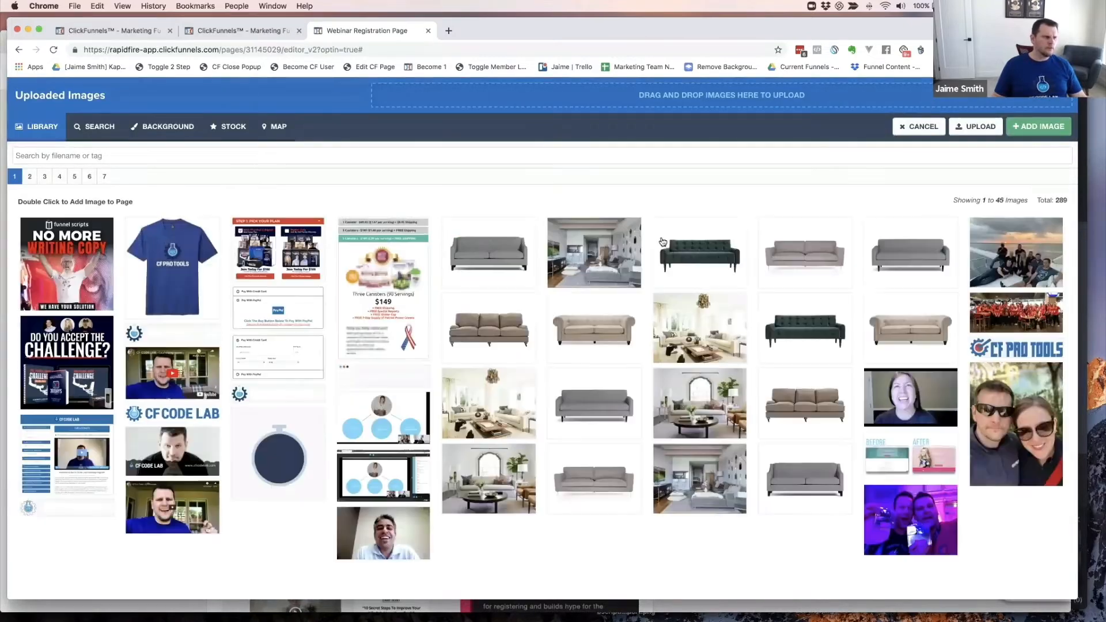
left_click(176, 127)
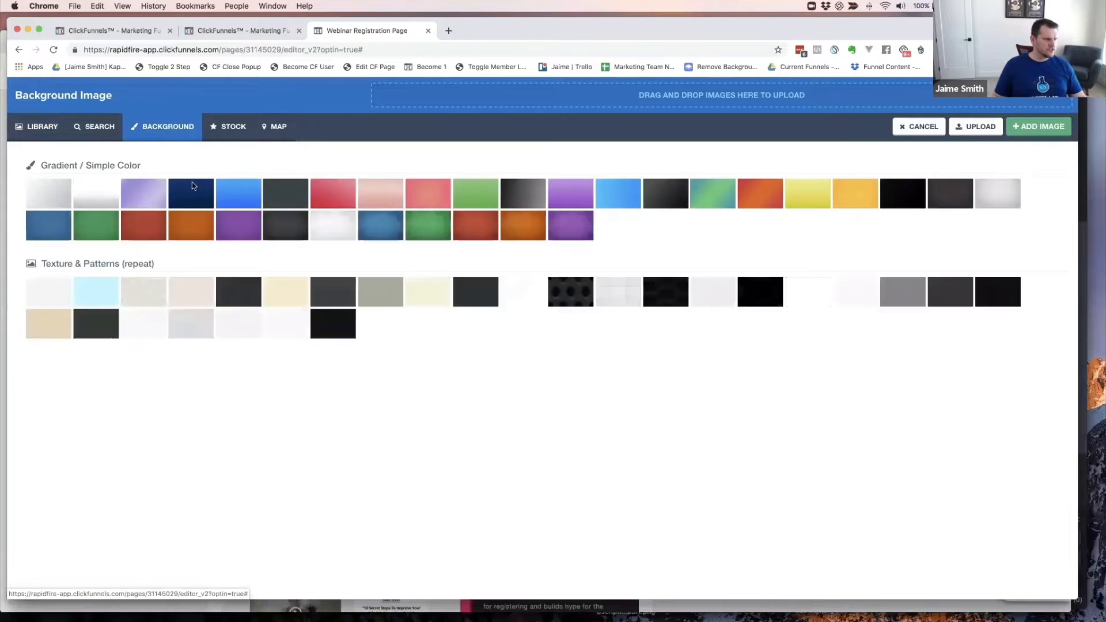
left_click(229, 128)
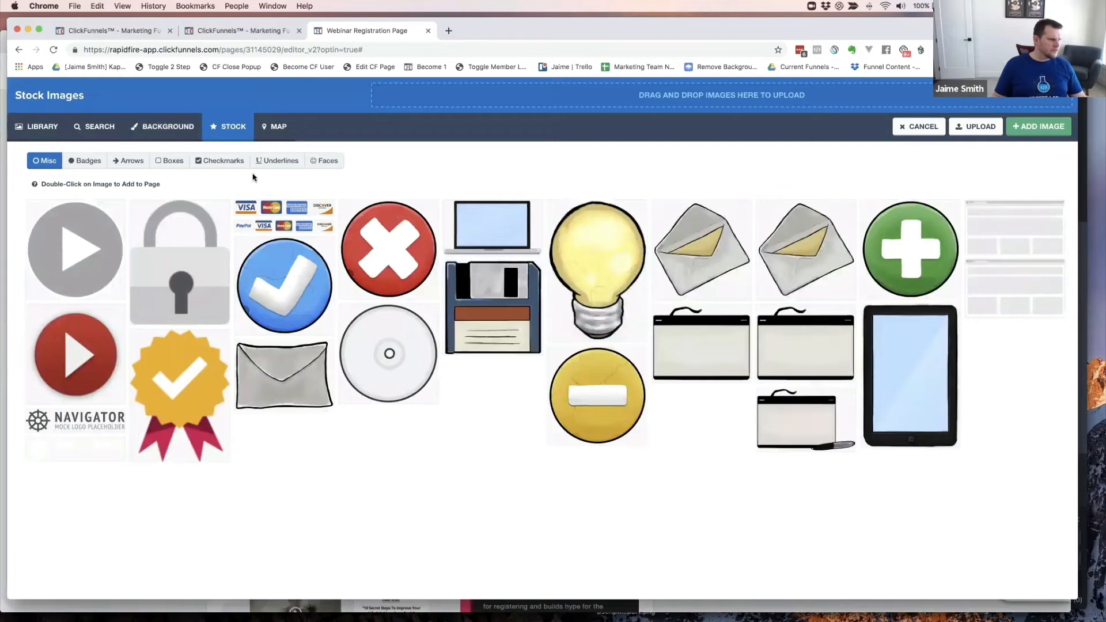
left_click(90, 127)
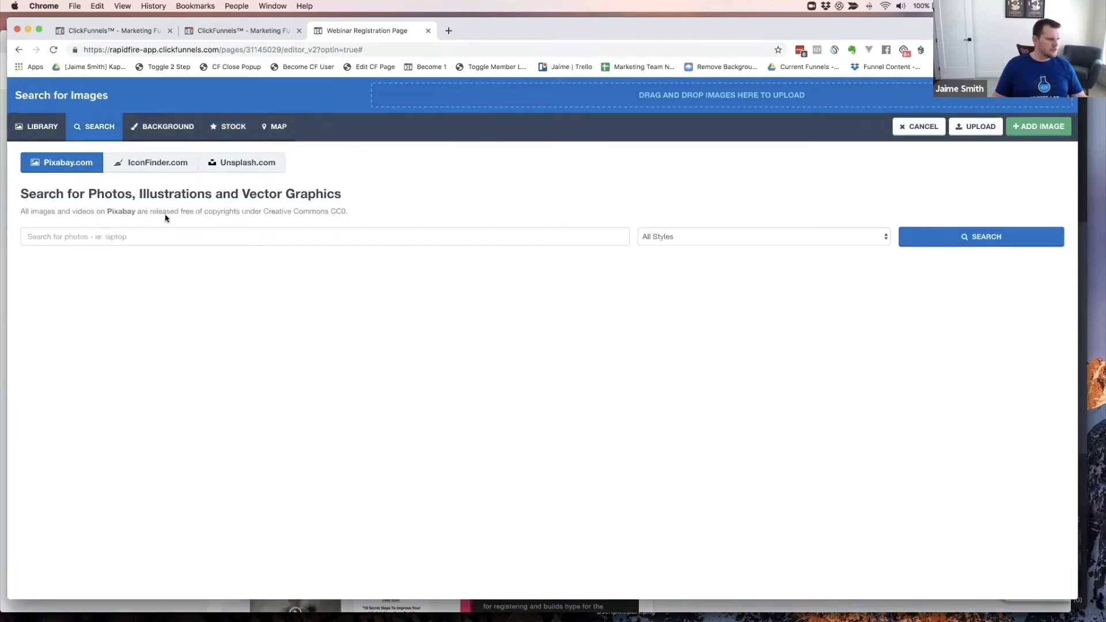
left_click(251, 167)
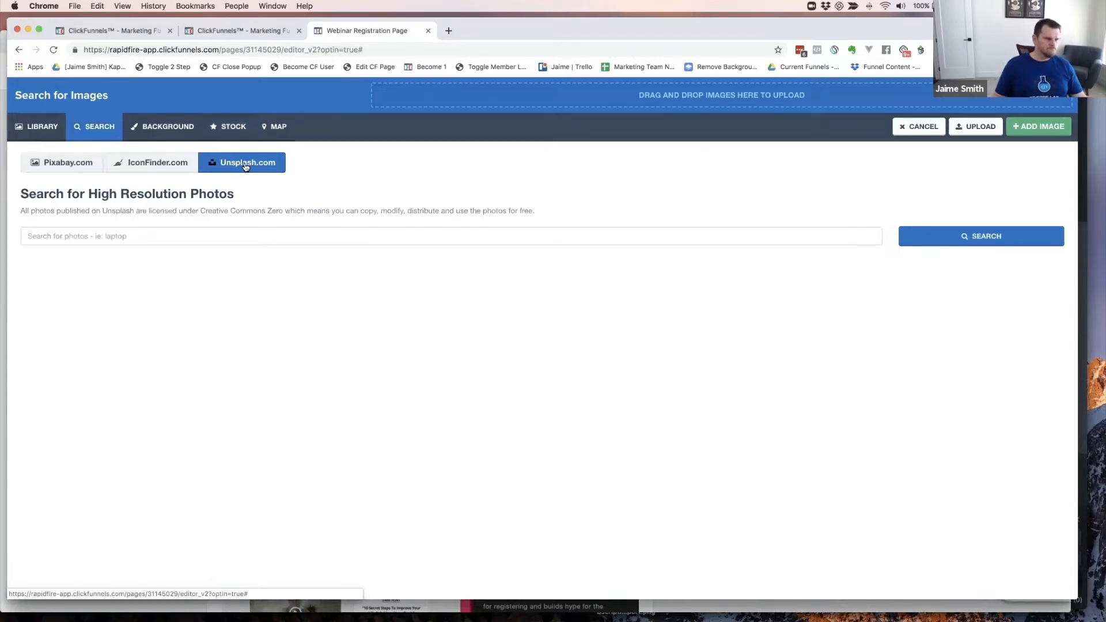
left_click(143, 236)
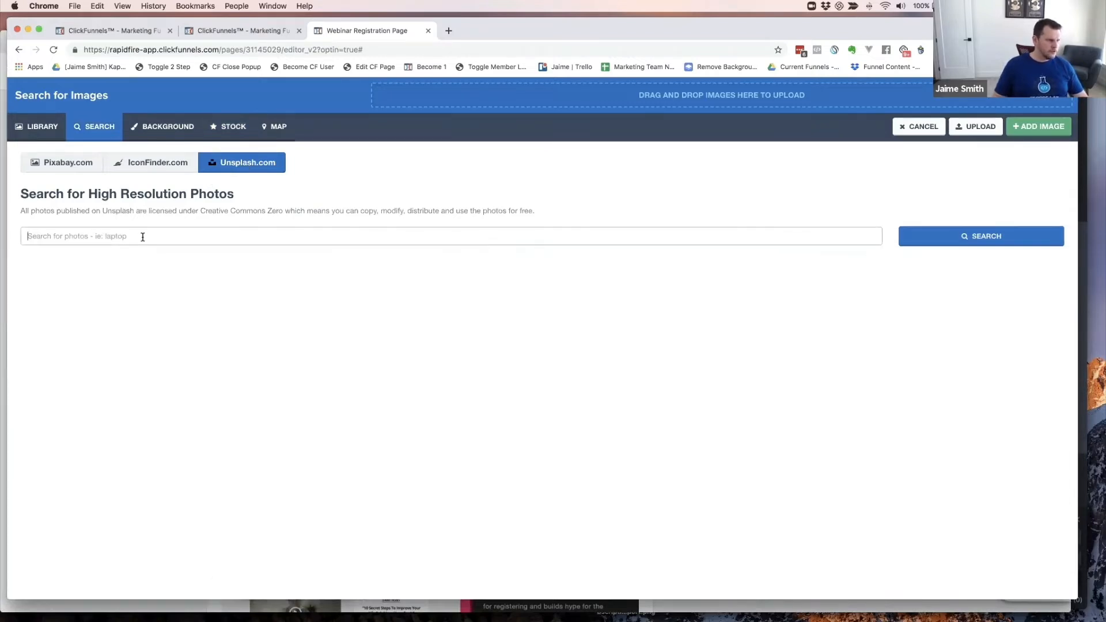
type("yoga")
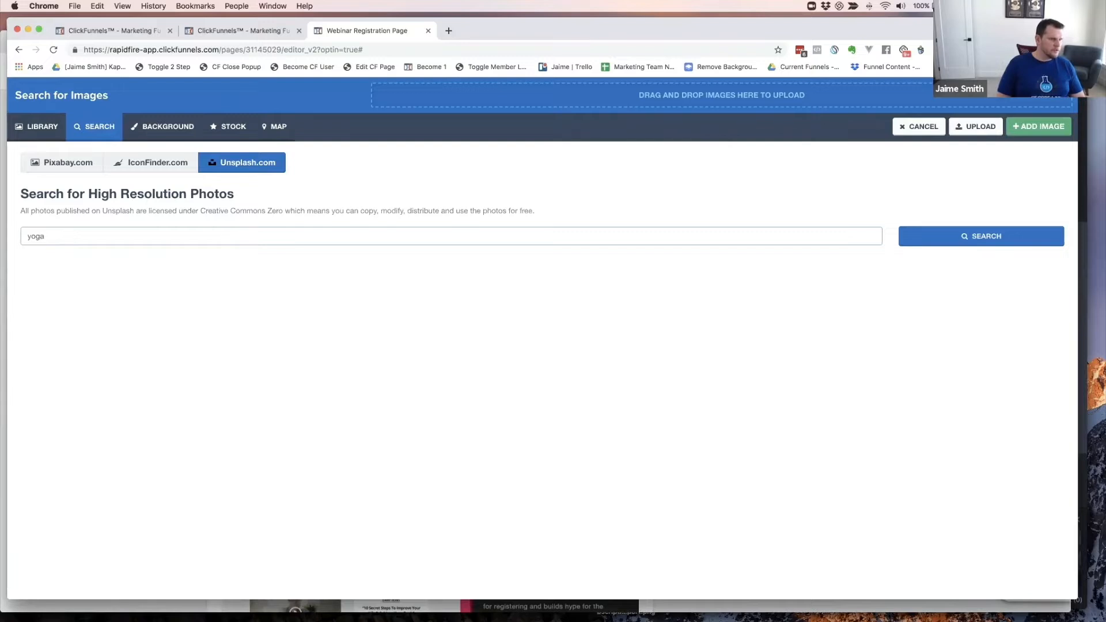
key("Return")
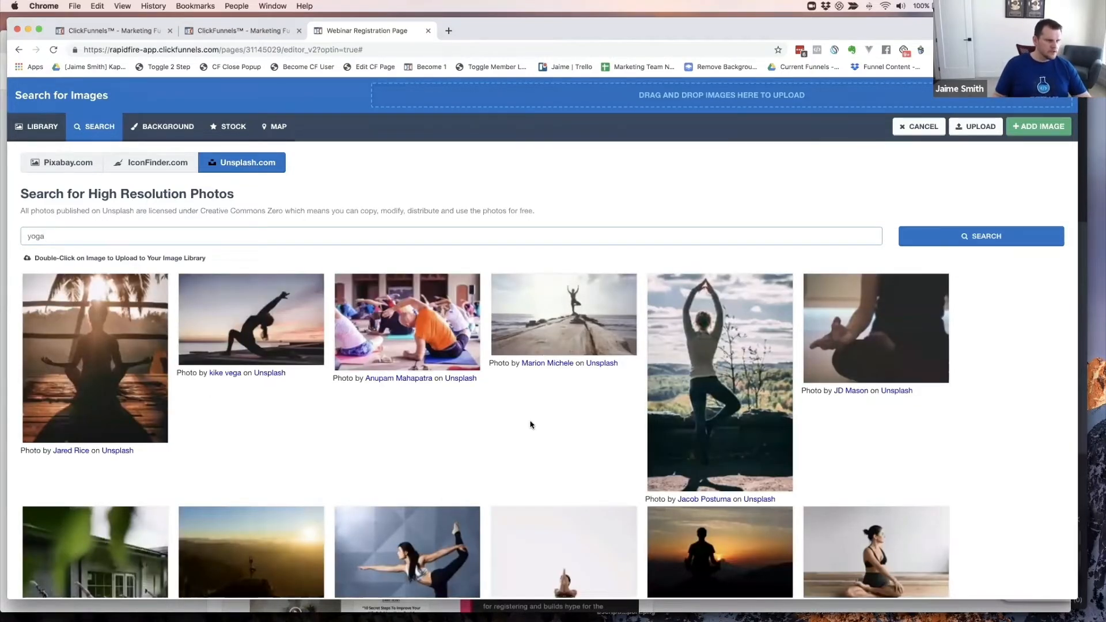
left_click(553, 317)
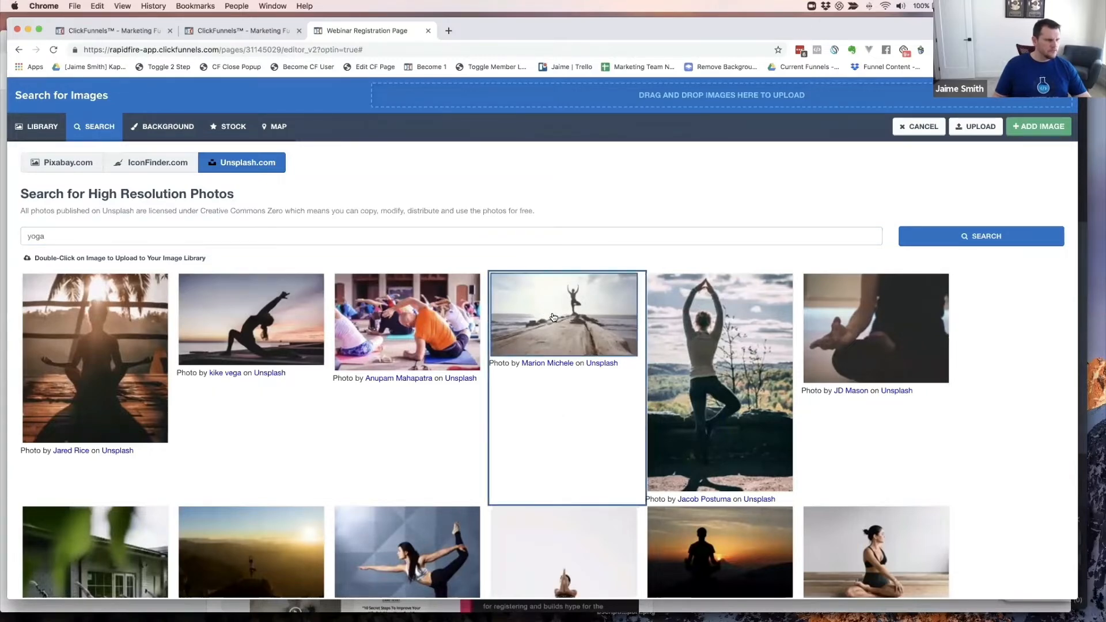
double_click(552, 317)
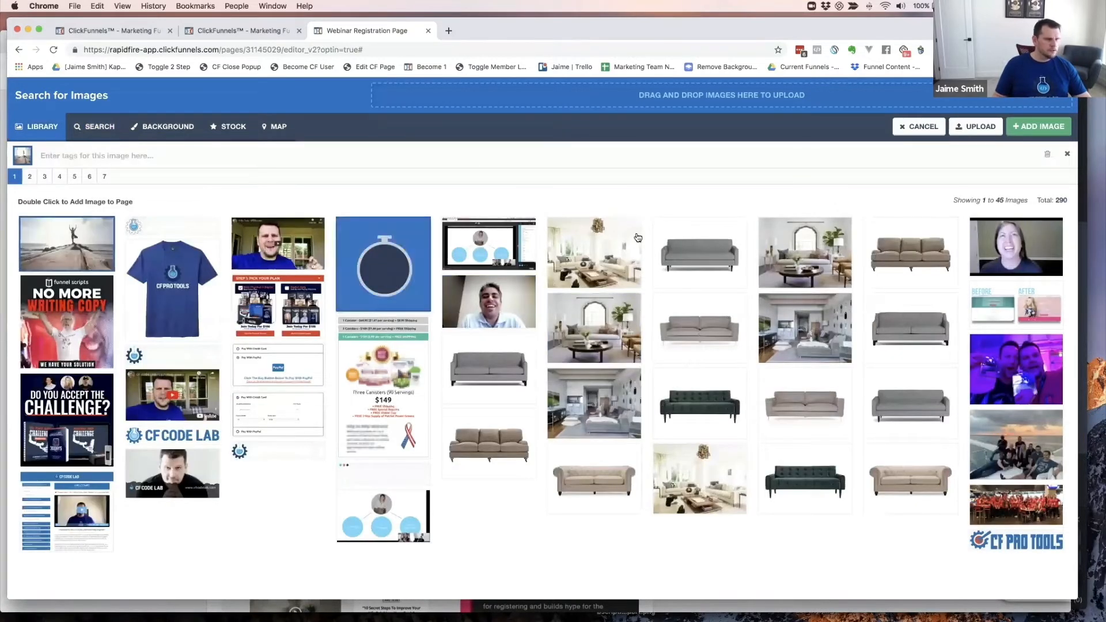
left_click(1039, 130)
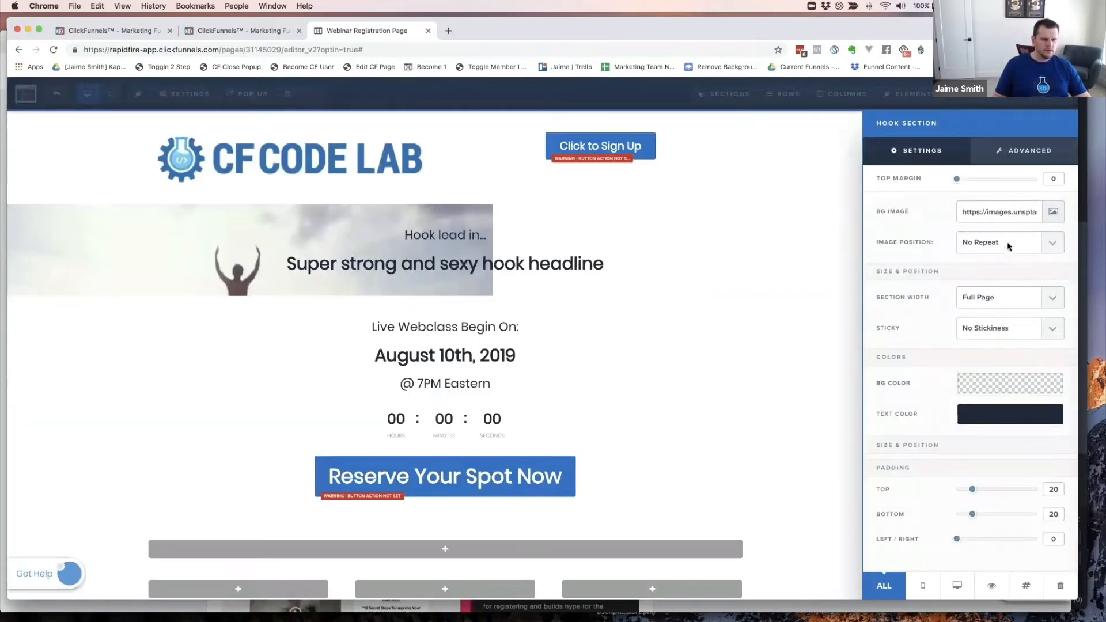
- Set the background image position to Full Center (Parallax) and close the section settings
left_click(971, 248)
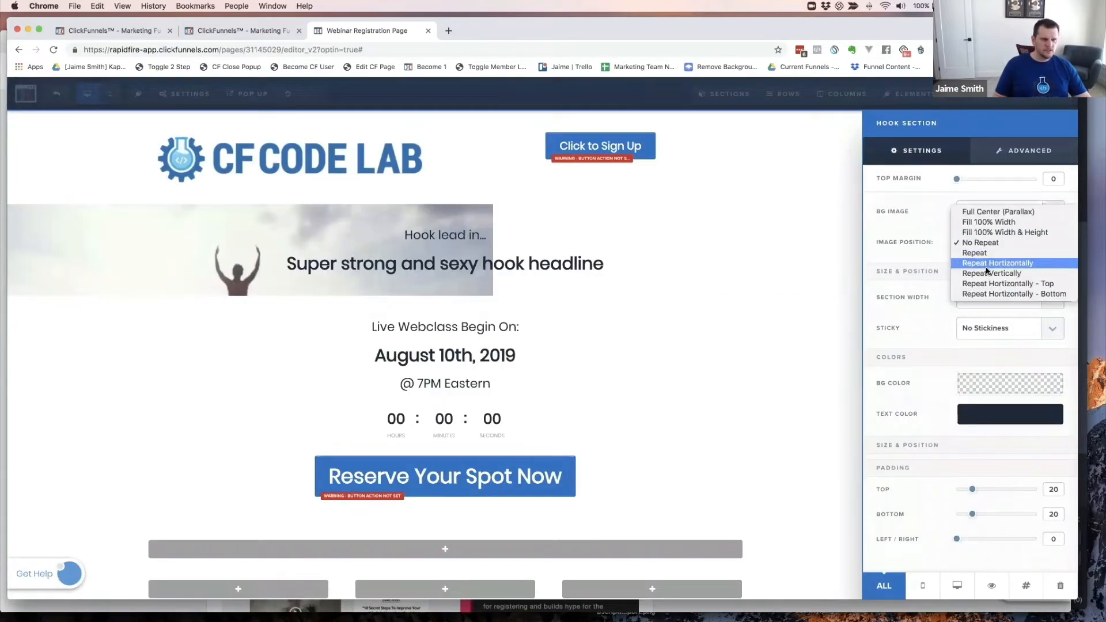
left_click(991, 223)
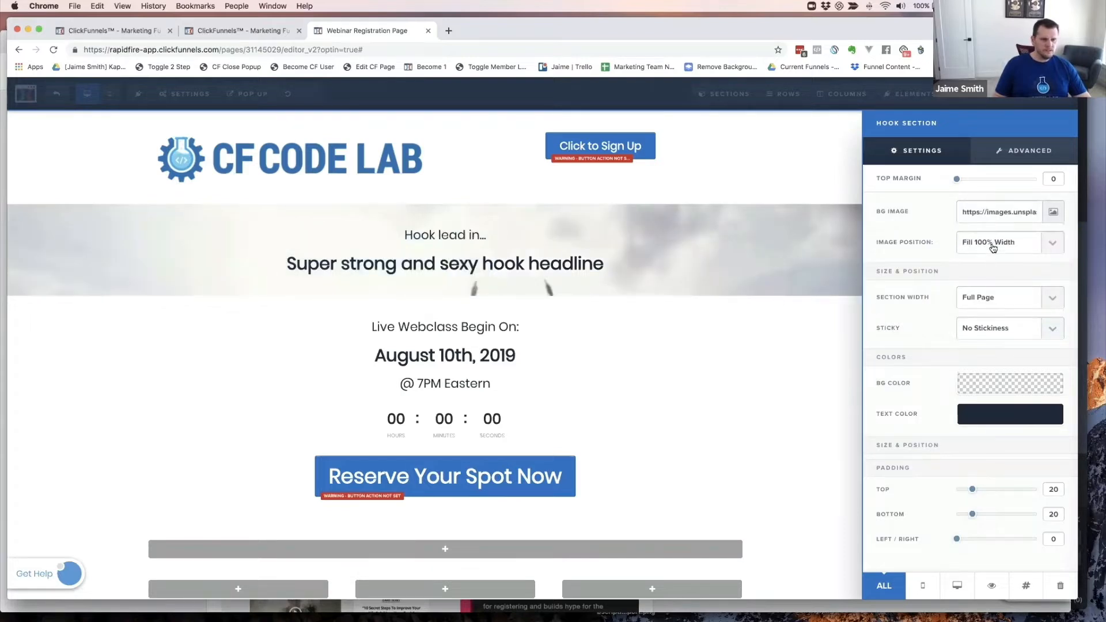
left_click(992, 247)
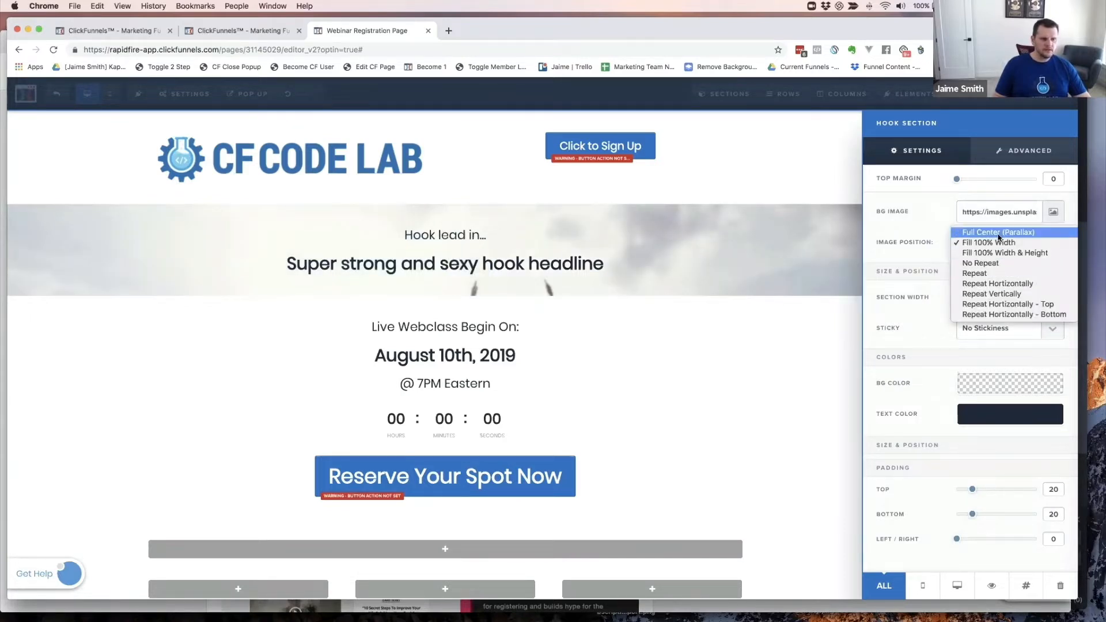
left_click(999, 233)
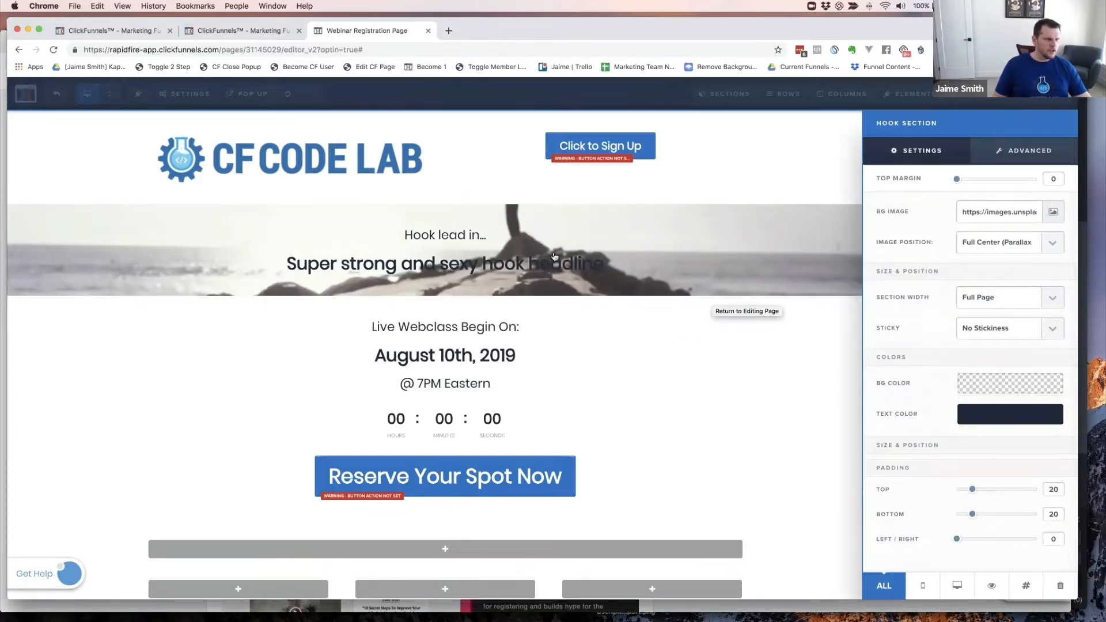
left_click(672, 346)
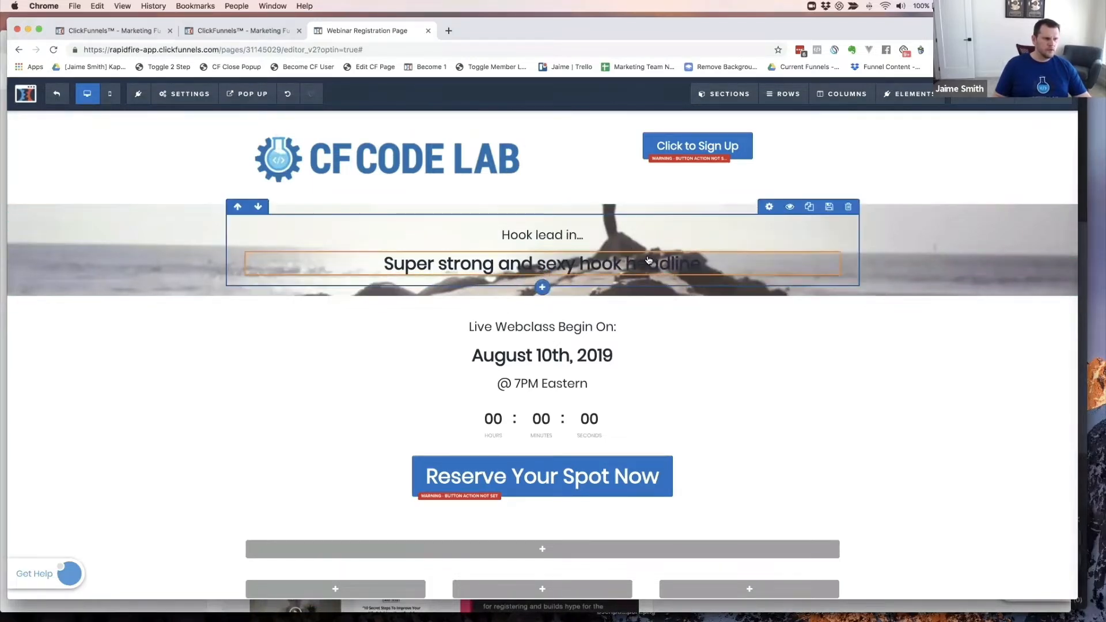
- Scroll down to the new section and drop a Headline element at its top
scroll(898, 403, "down", 2)
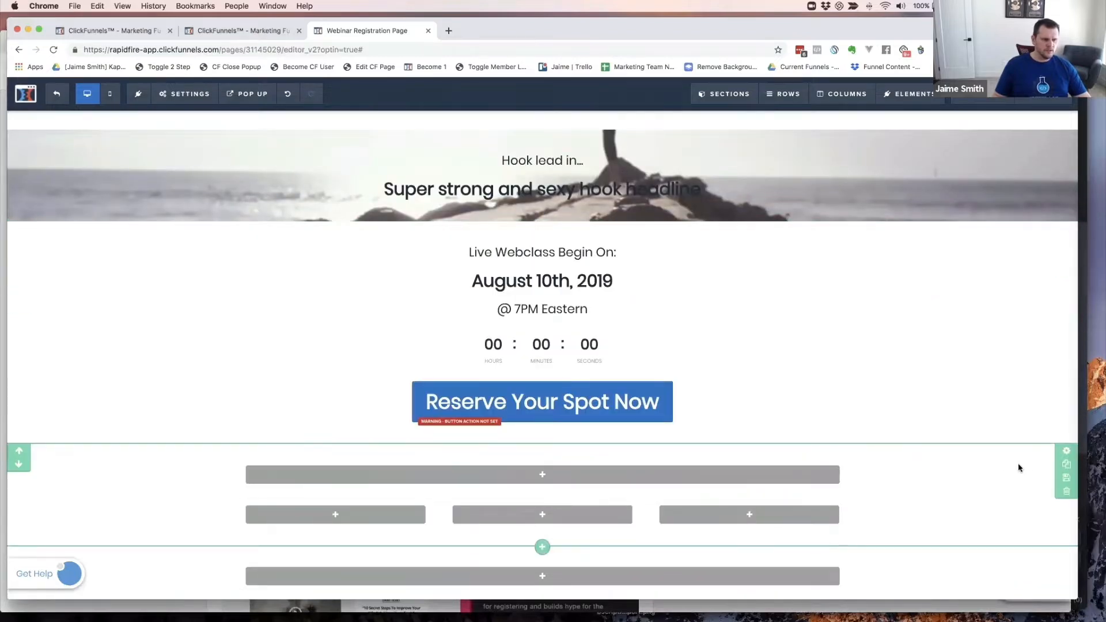
scroll(979, 484, "down", 1)
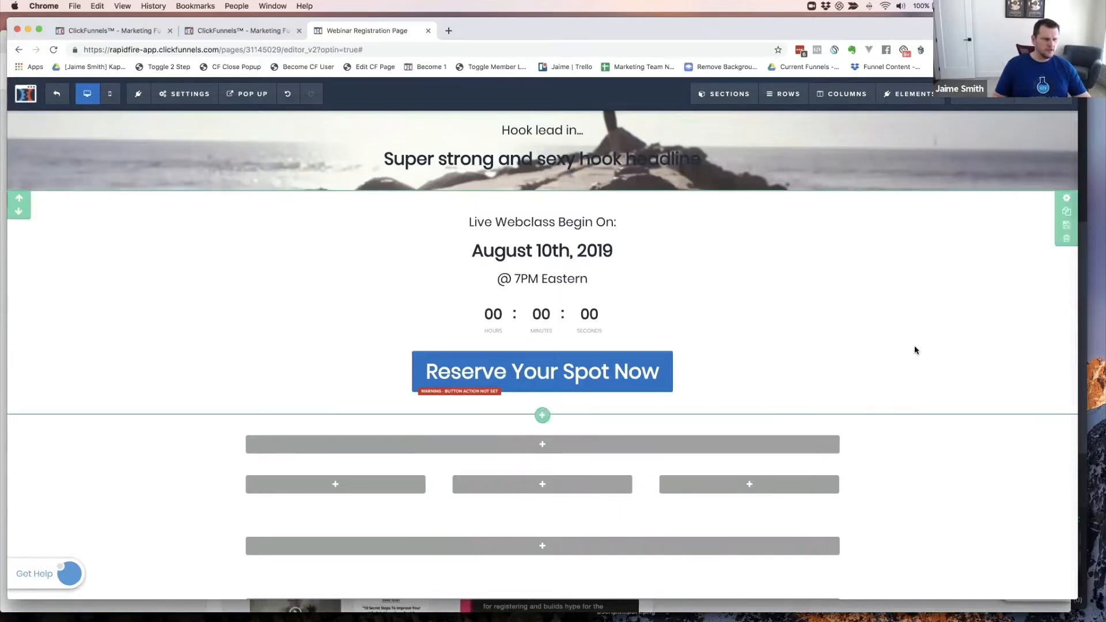
scroll(869, 387, "down", 1)
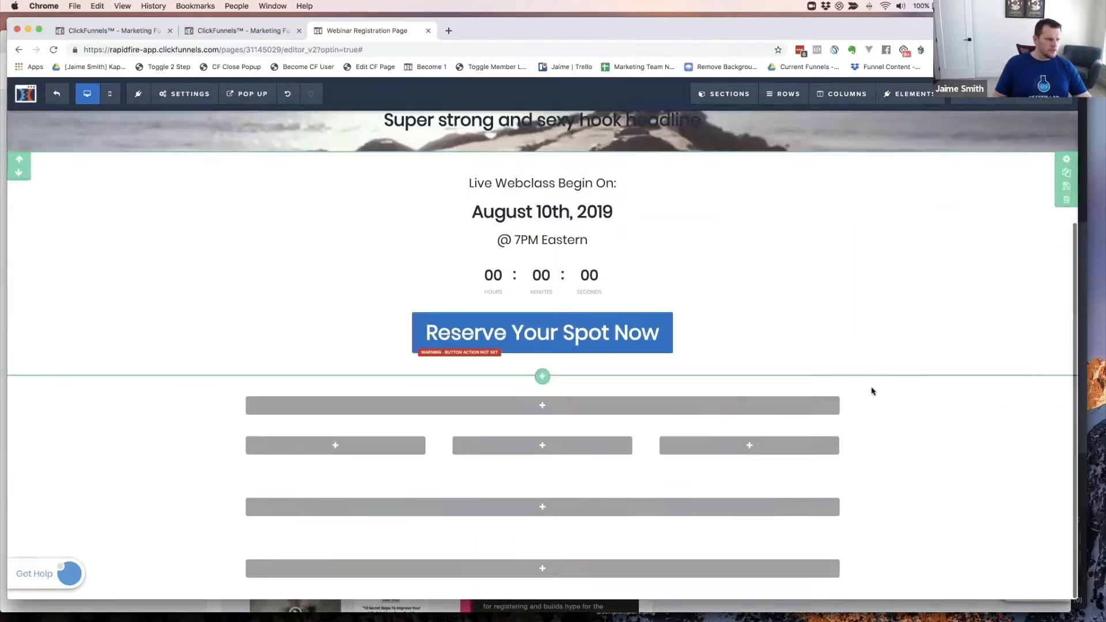
left_click(543, 409)
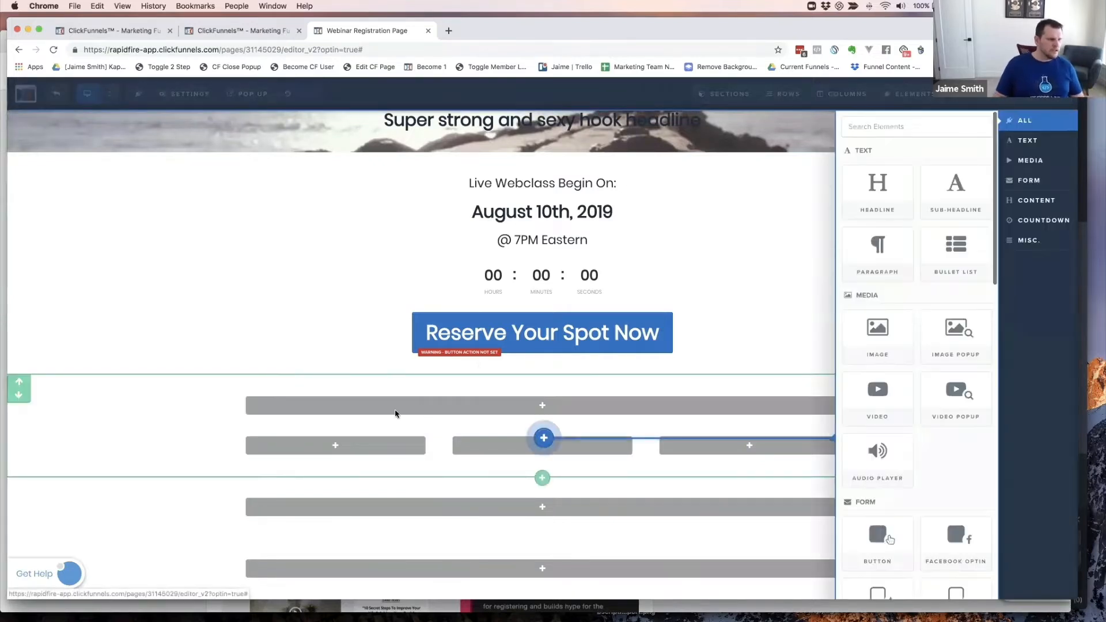
key("super+grave")
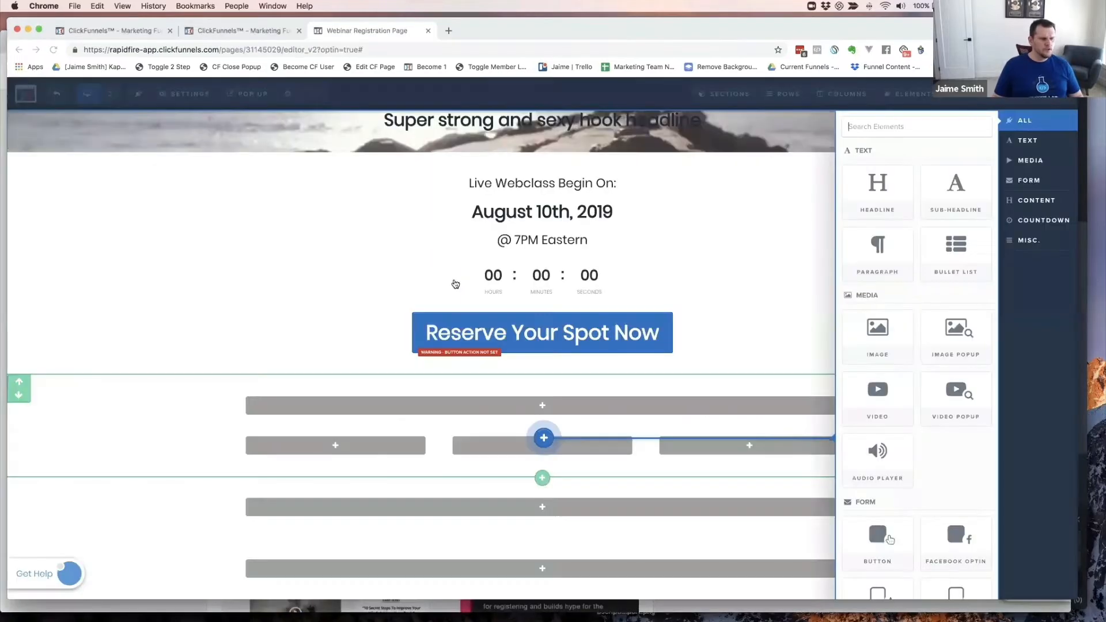
key("super+grave")
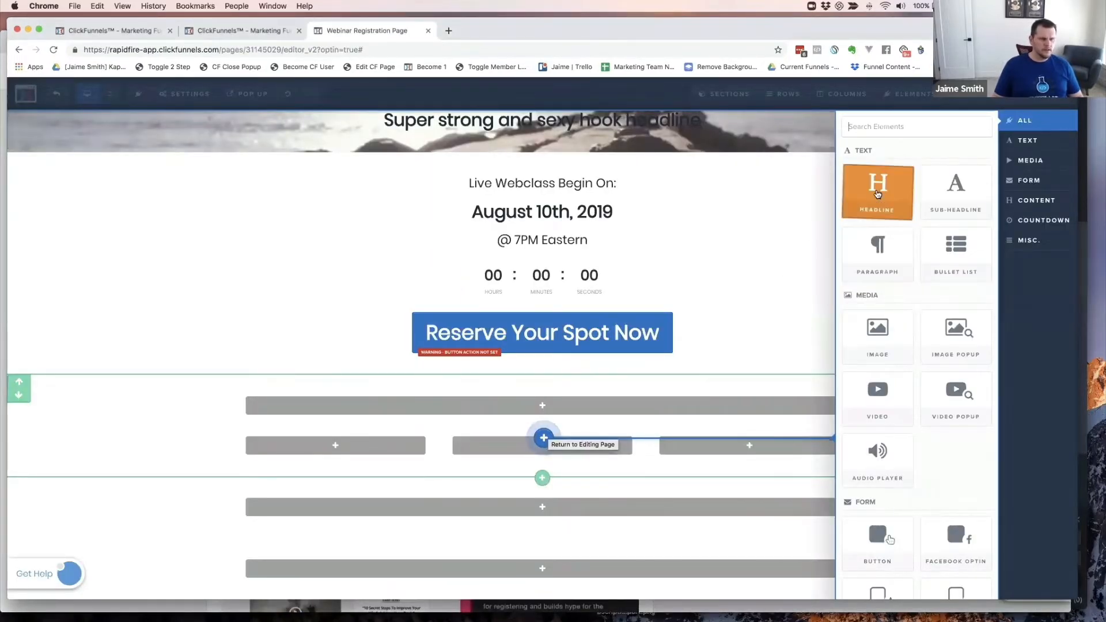
left_click_drag(878, 194, 547, 432)
- Retype the headline as 'What You'll Learn In This Webinar...' and check the cookbook
triple_click(537, 409)
type("Wha")
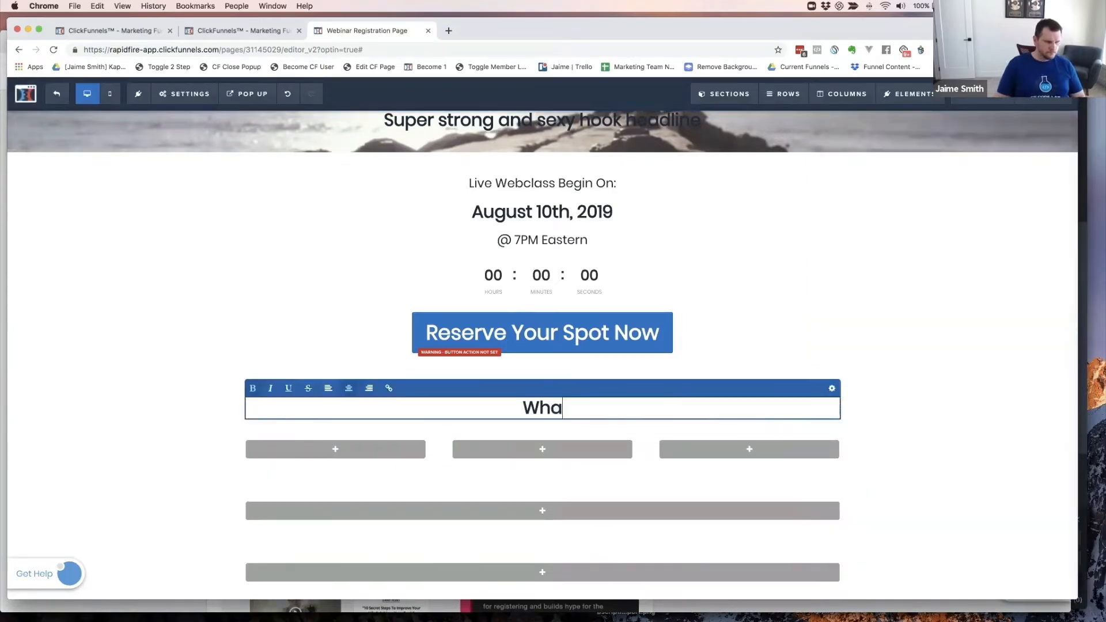
type("t You'r")
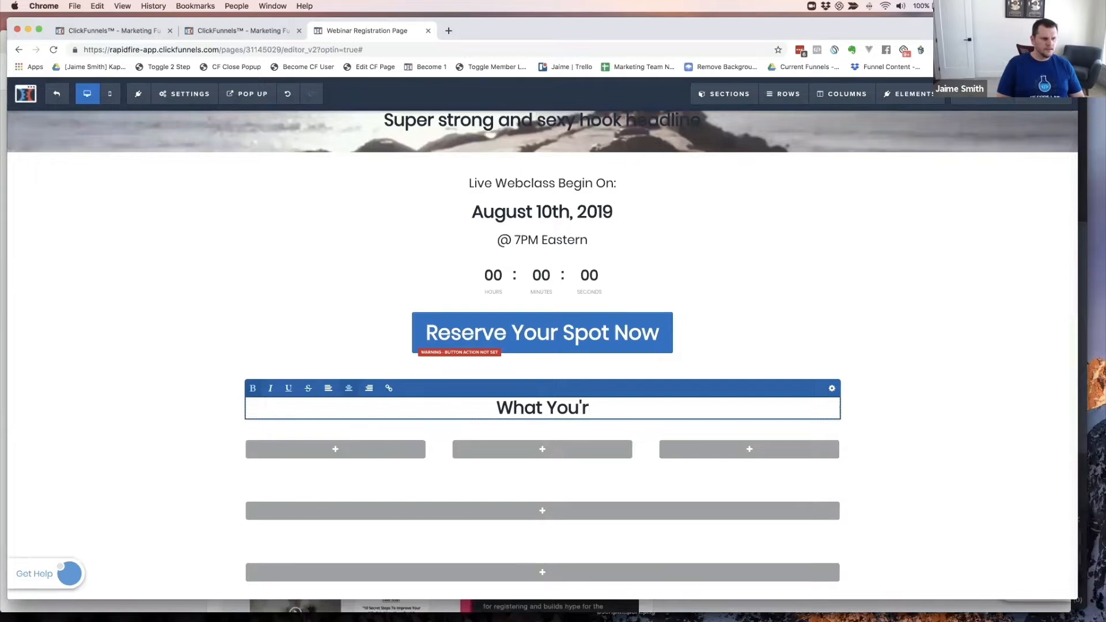
key("BackSpace")
type("ll Lea")
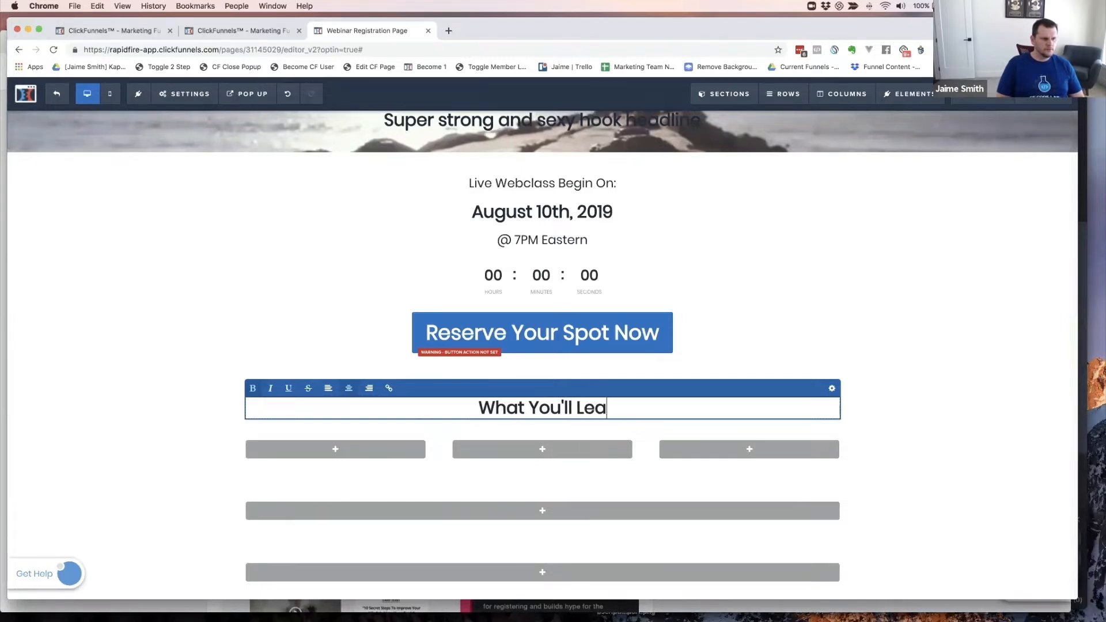
type("rn In thi")
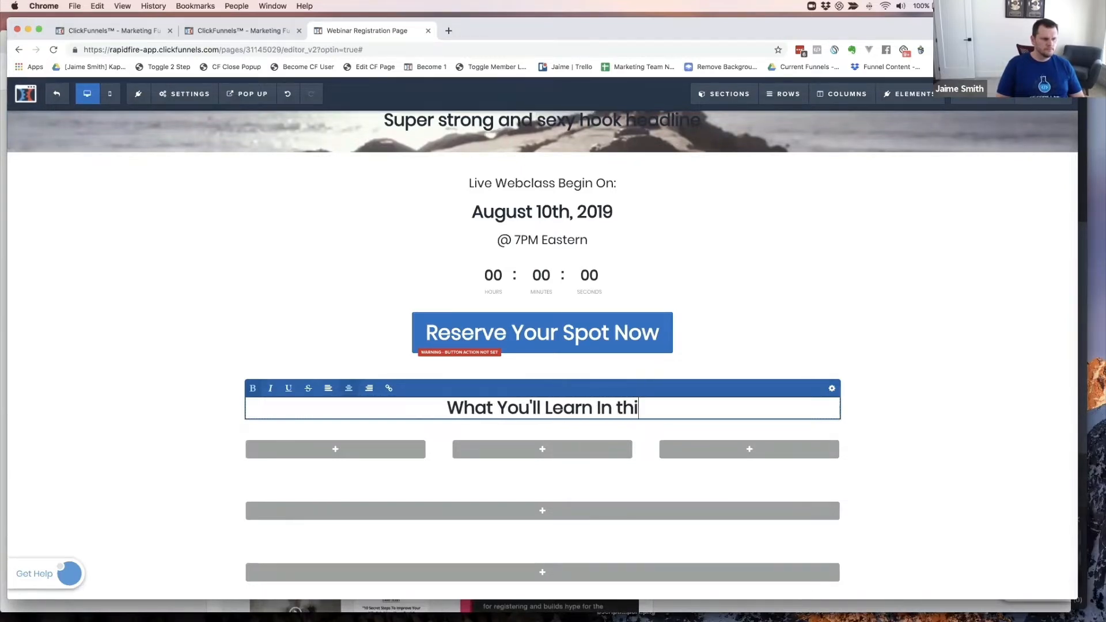
key("BackSpace")
key("BackSpace")
key("BackSpace")
type("This ")
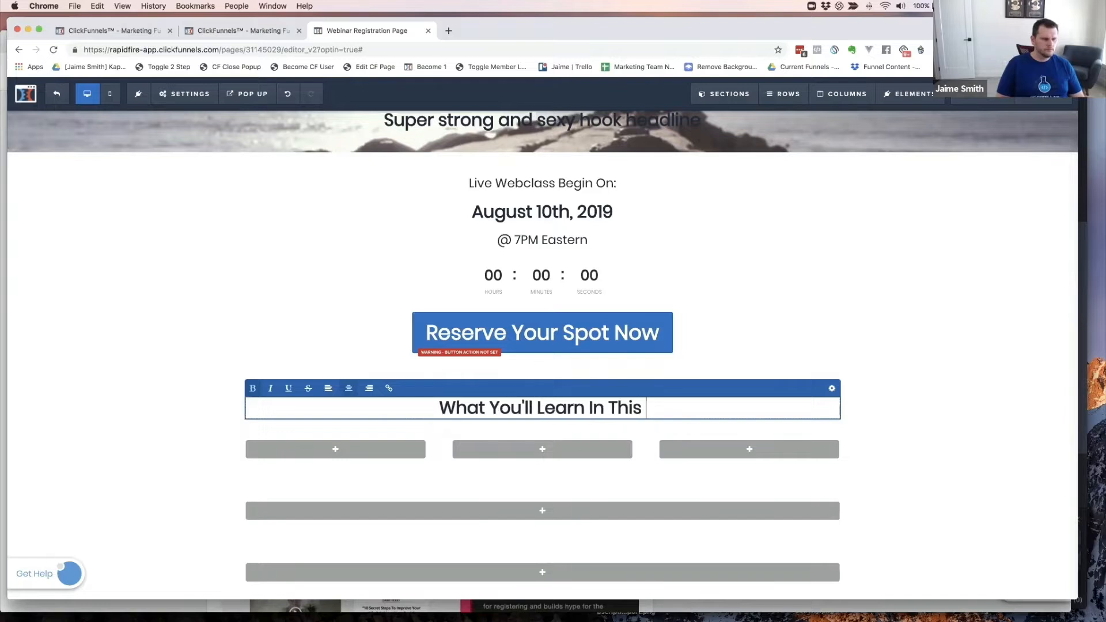
type("Wein")
type("ar ;")
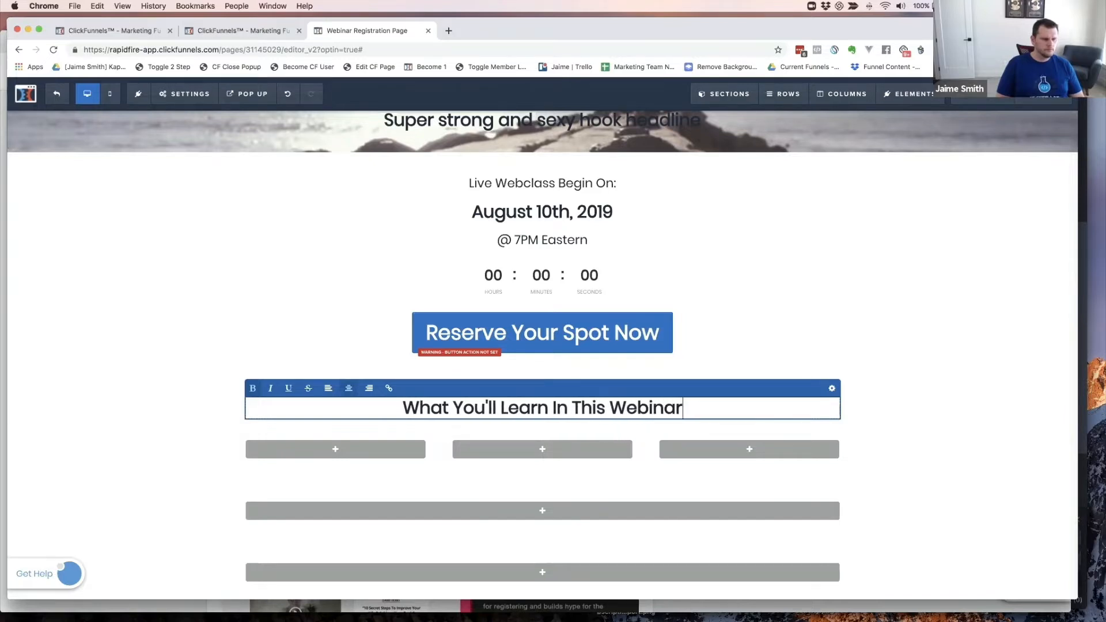
key("BackSpace")
key("BackSpace")
type("...")
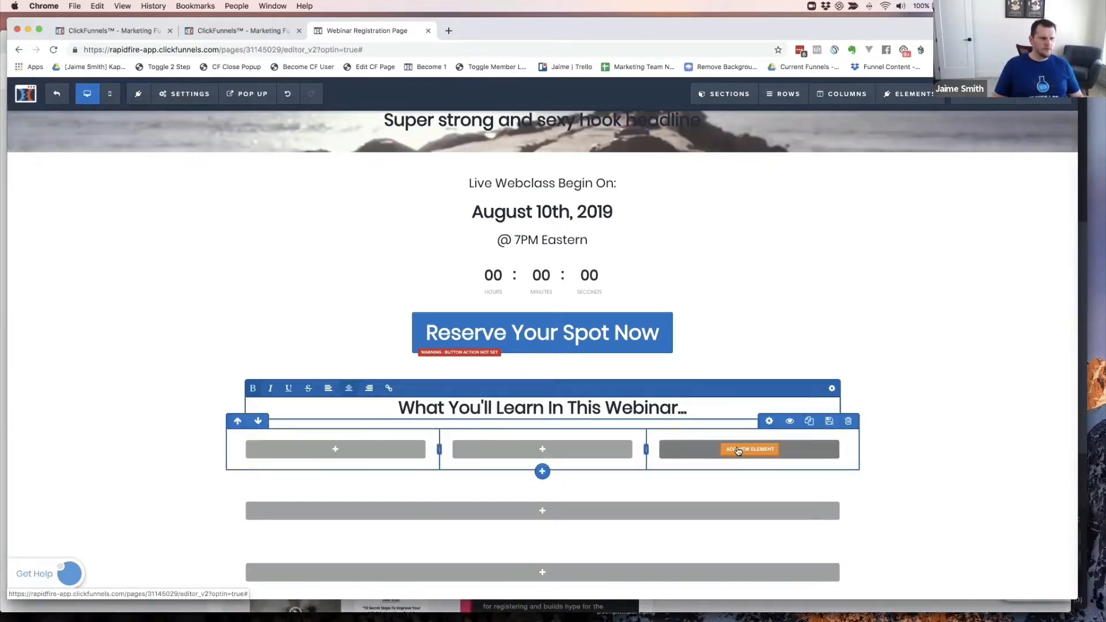
key("super+grave")
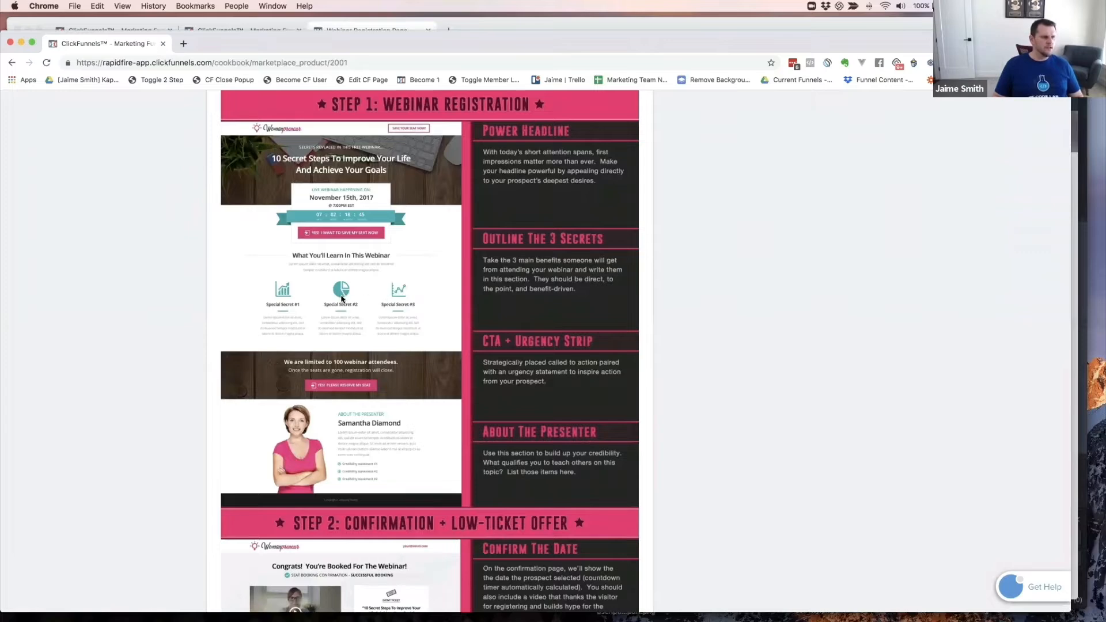
- Add a headline reading 'Secret #1' to the first column
key("super+grave")
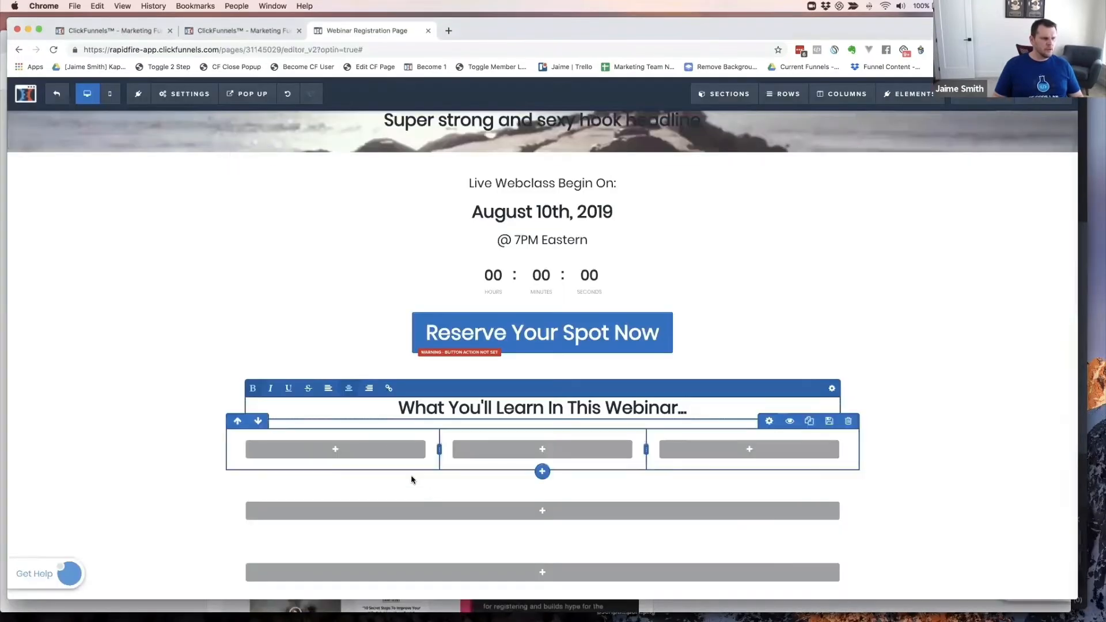
left_click(342, 452)
key("super+grave")
key("super+grave")
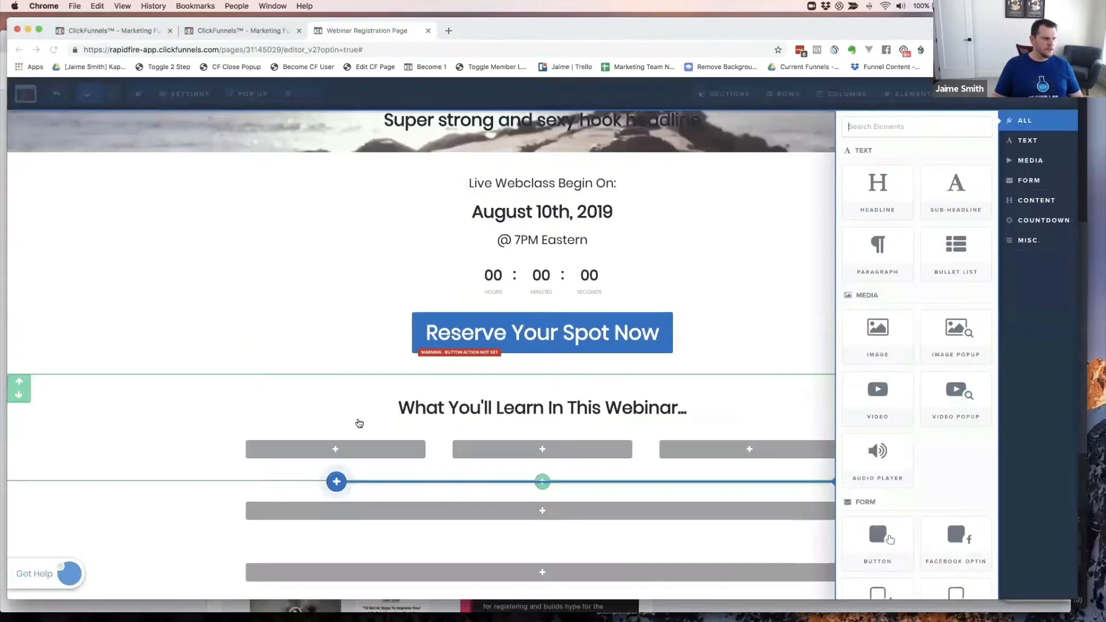
left_click(336, 452)
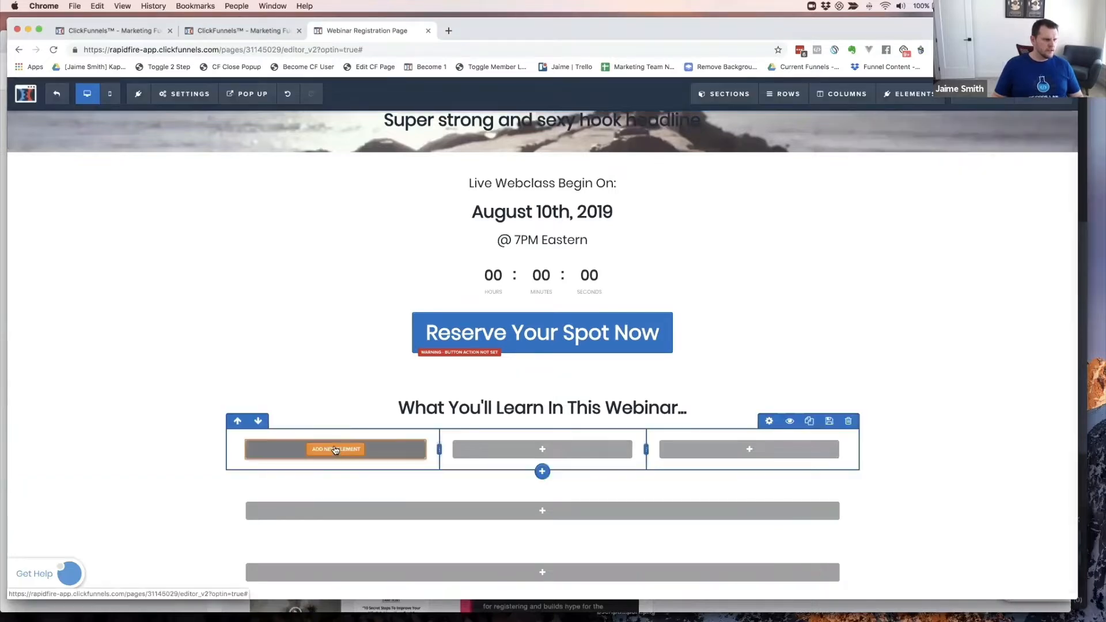
left_click(335, 450)
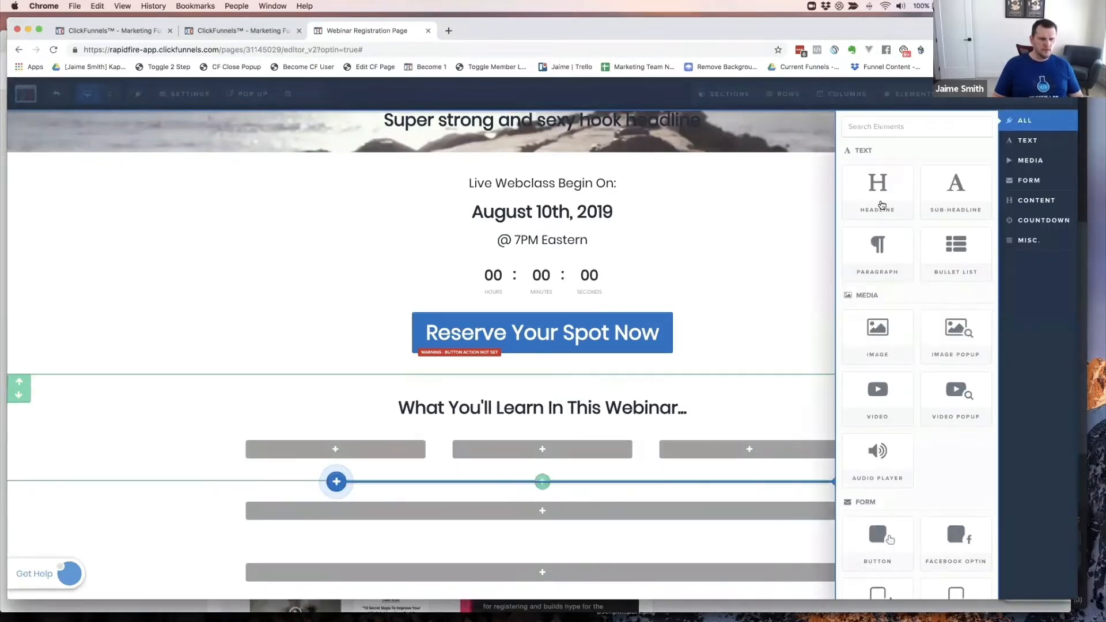
left_click(881, 194)
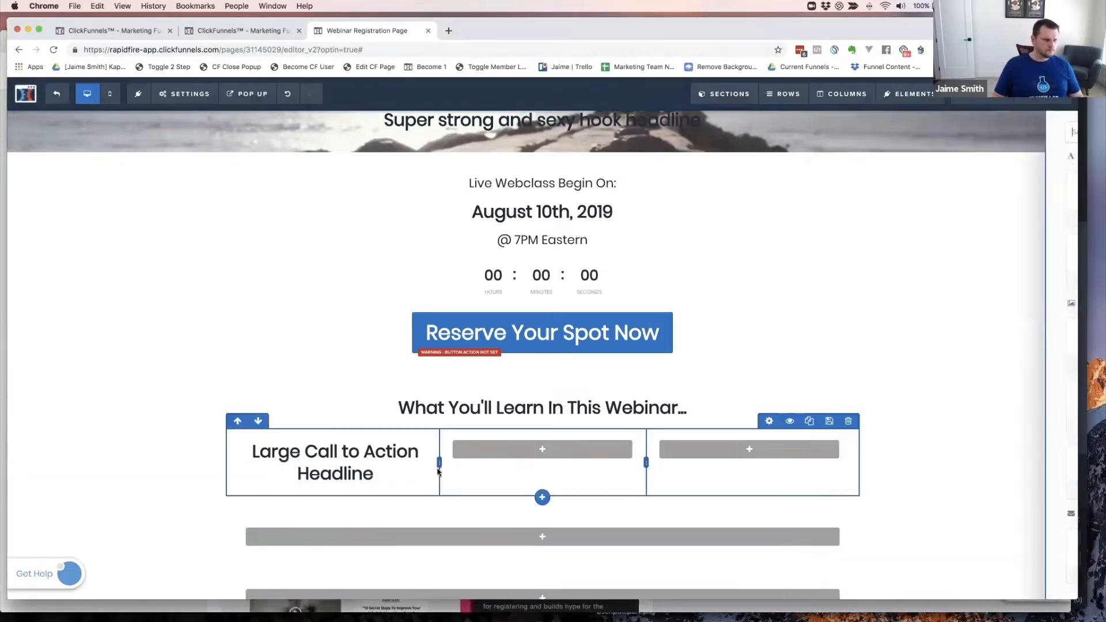
triple_click(358, 463)
type("Secret")
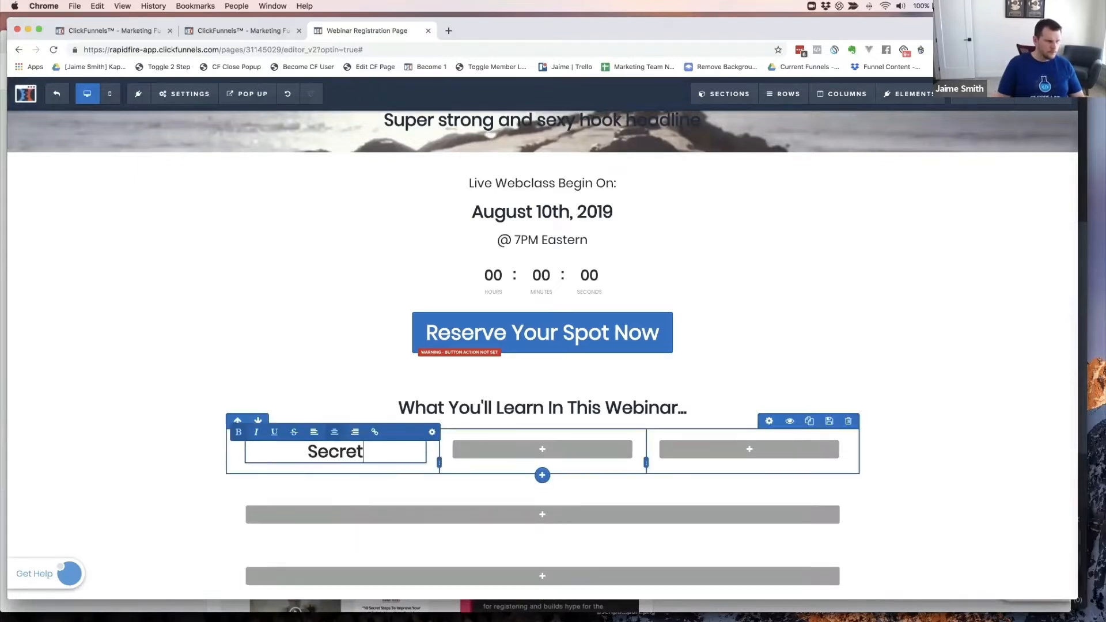
type(" #1")
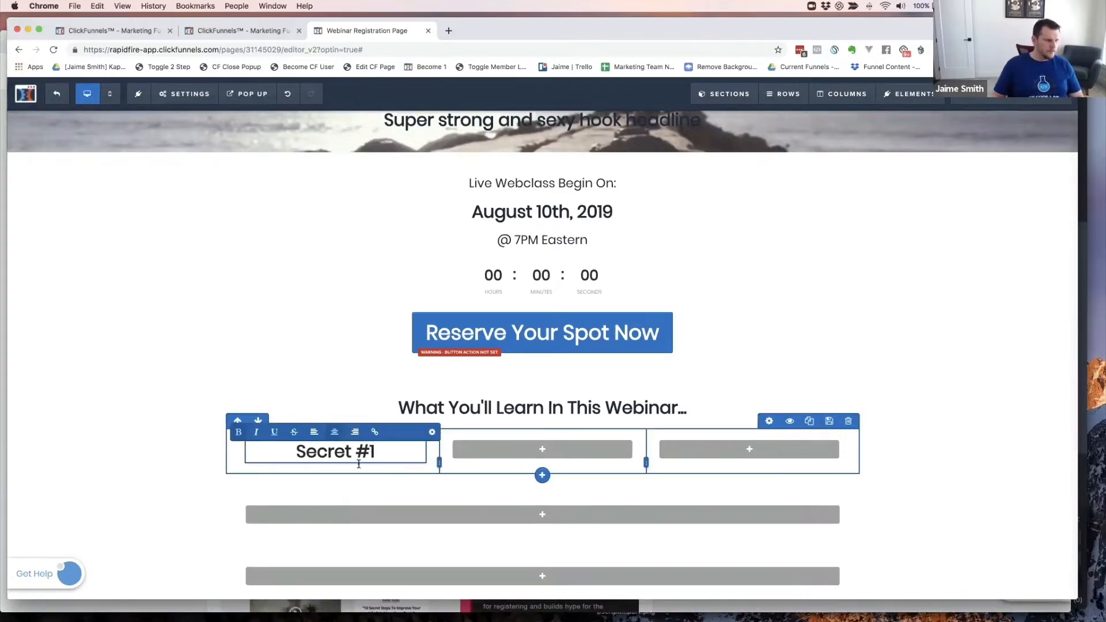
left_click(319, 470)
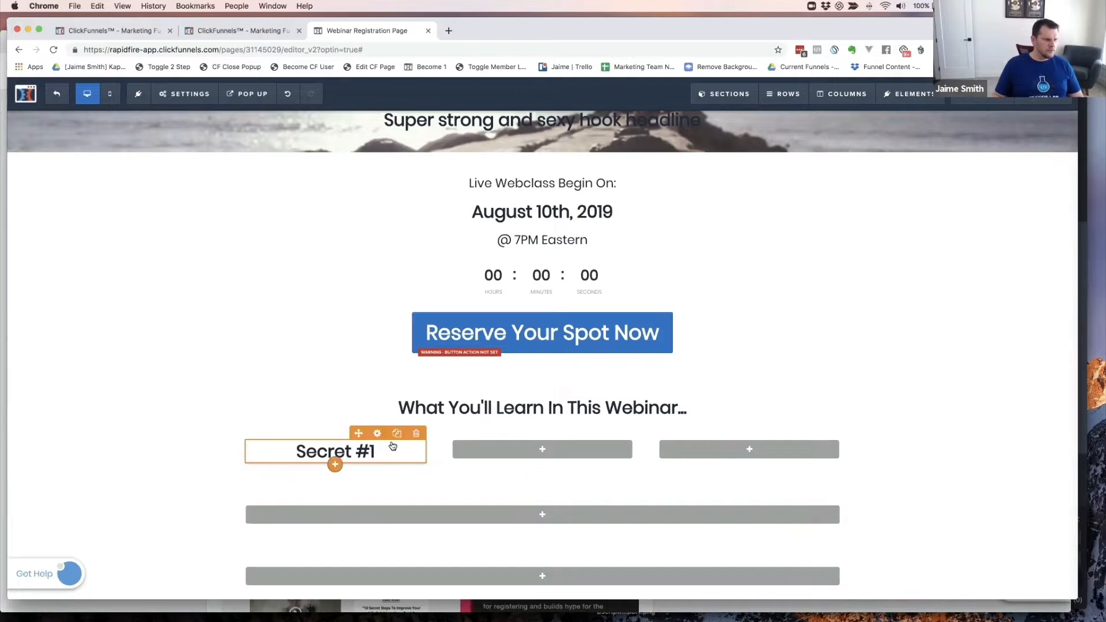
- Duplicate the Secret #1 headline twice into the middle and third columns
left_click(397, 435)
left_click(397, 436)
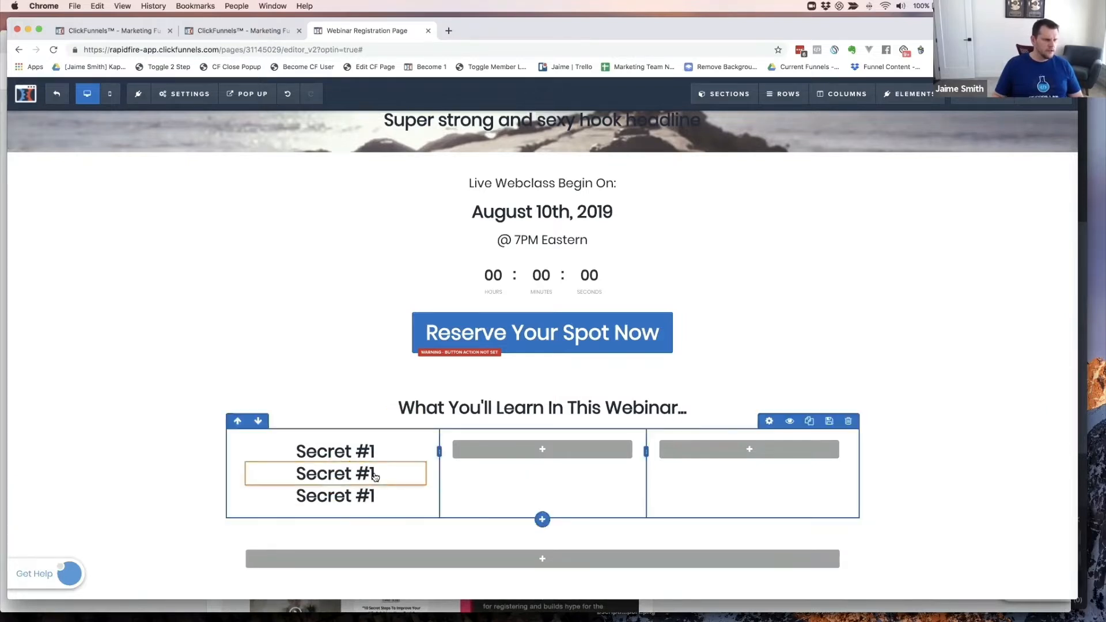
left_click_drag(374, 475, 562, 447)
left_click_drag(562, 489, 542, 455)
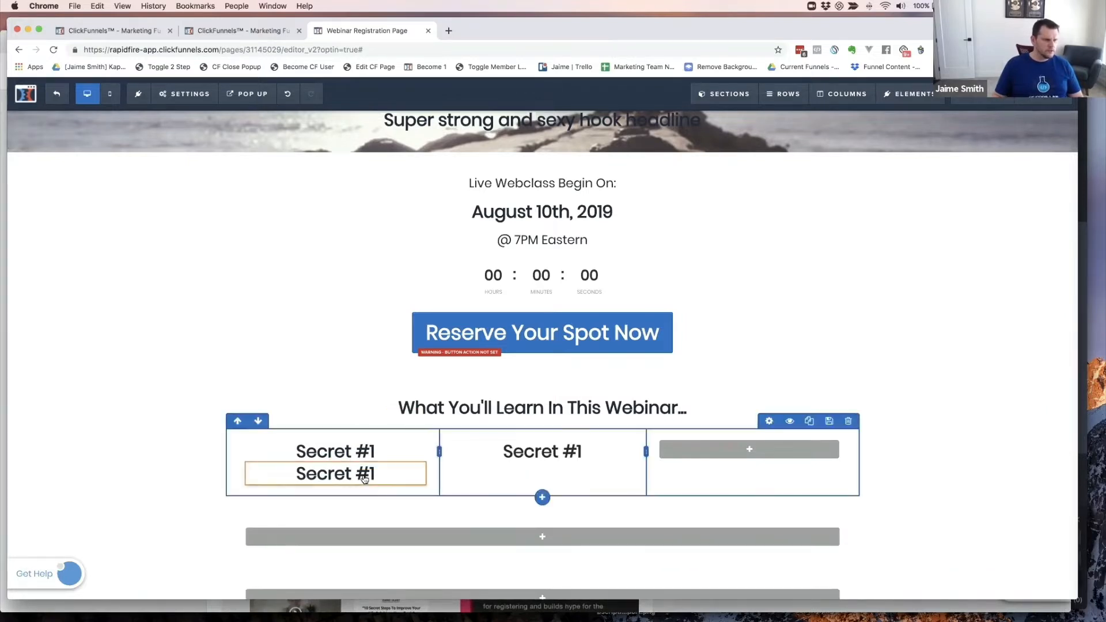
left_click_drag(334, 472, 748, 455)
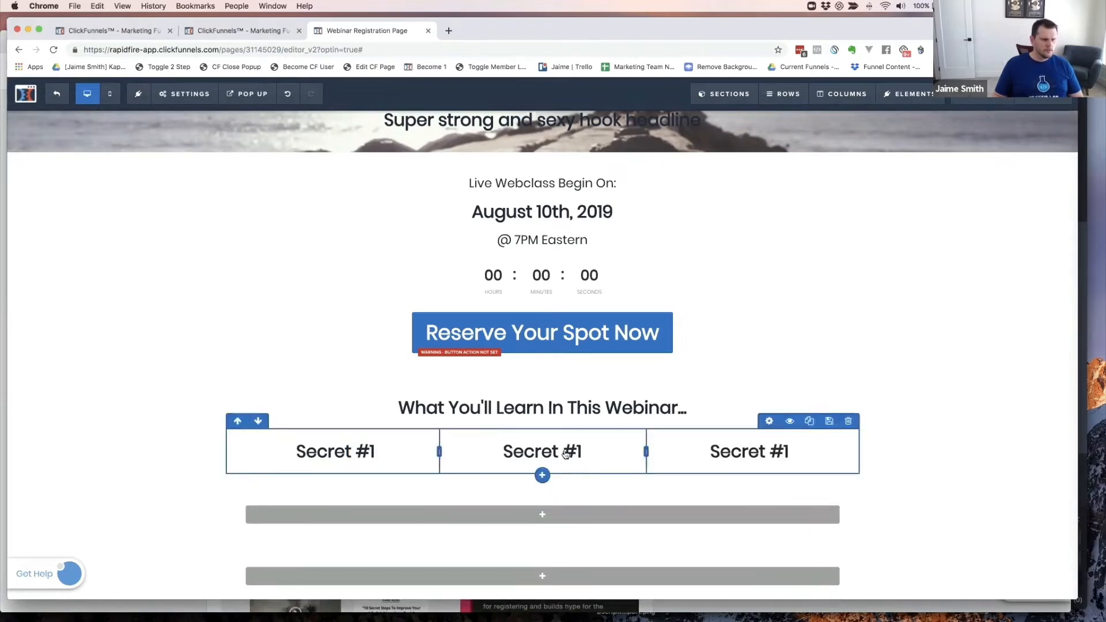
- Renumber the copies to 'Secret #2' and 'Secret #3', then view the cookbook example
left_click(582, 451)
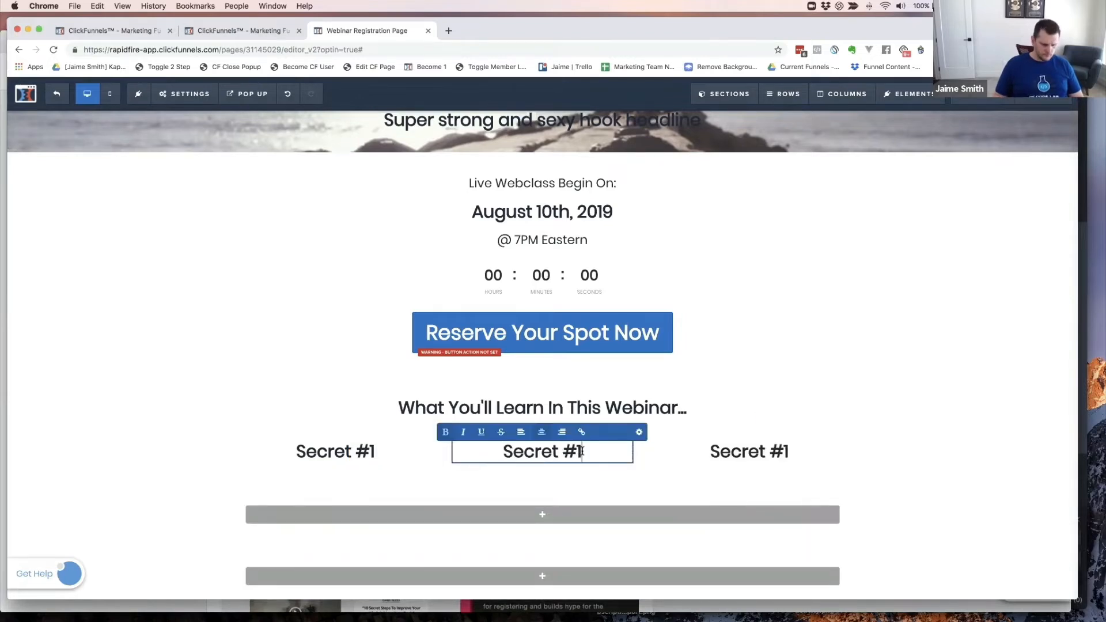
key("BackSpace")
type("2")
left_click(792, 451)
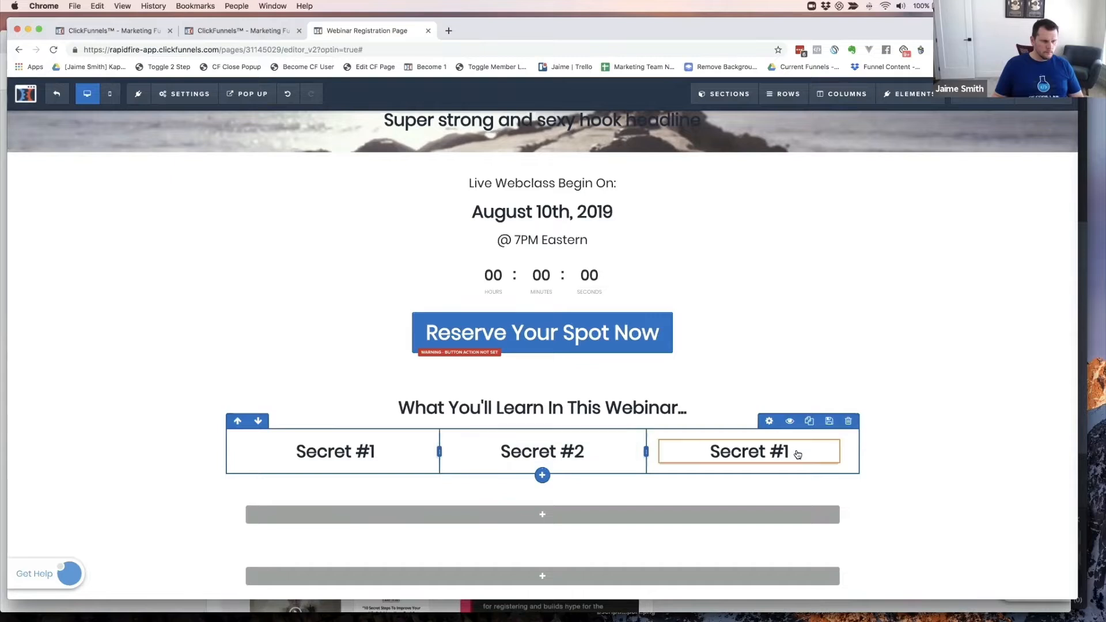
left_click(792, 451)
key("BackSpace")
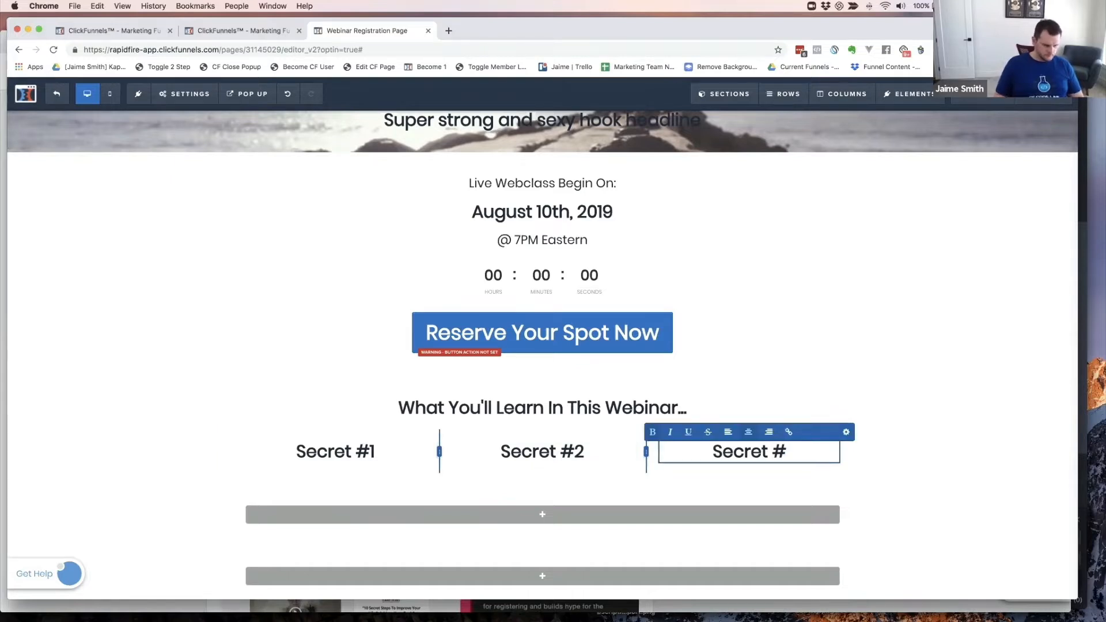
type("3")
left_click(409, 450)
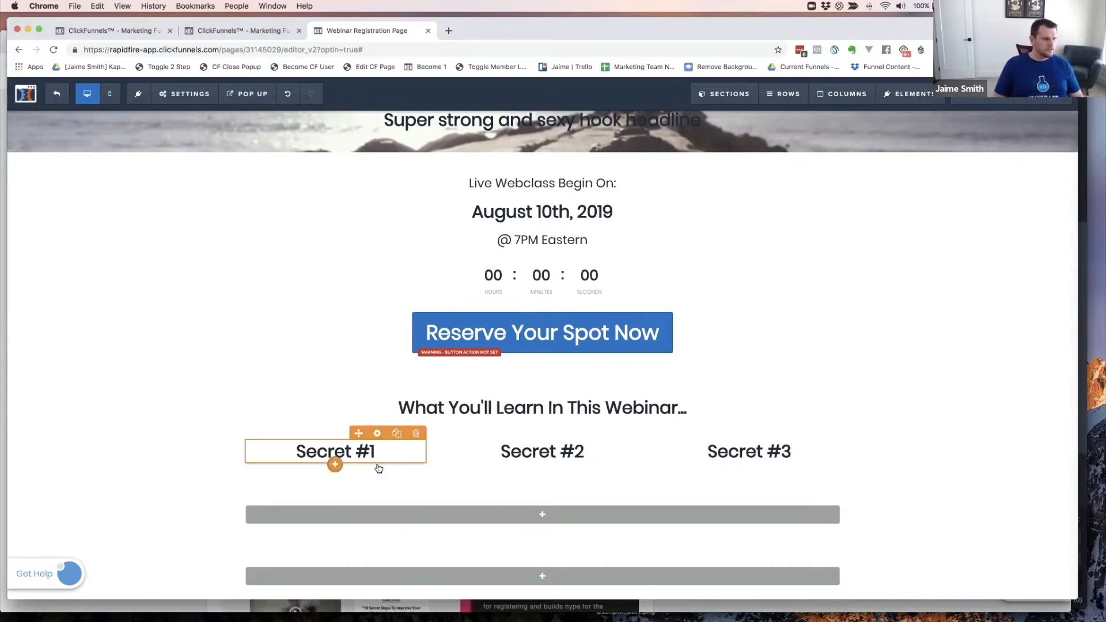
key("super+grave")
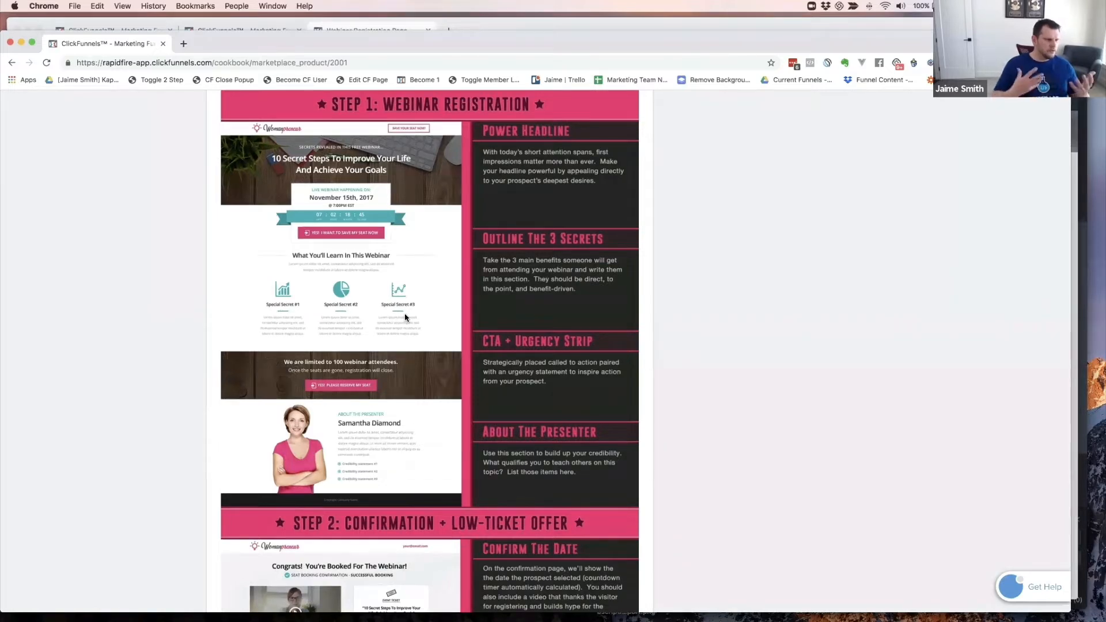
- Insert a Divider element under Secret #1 and open its settings
key("super+grave")
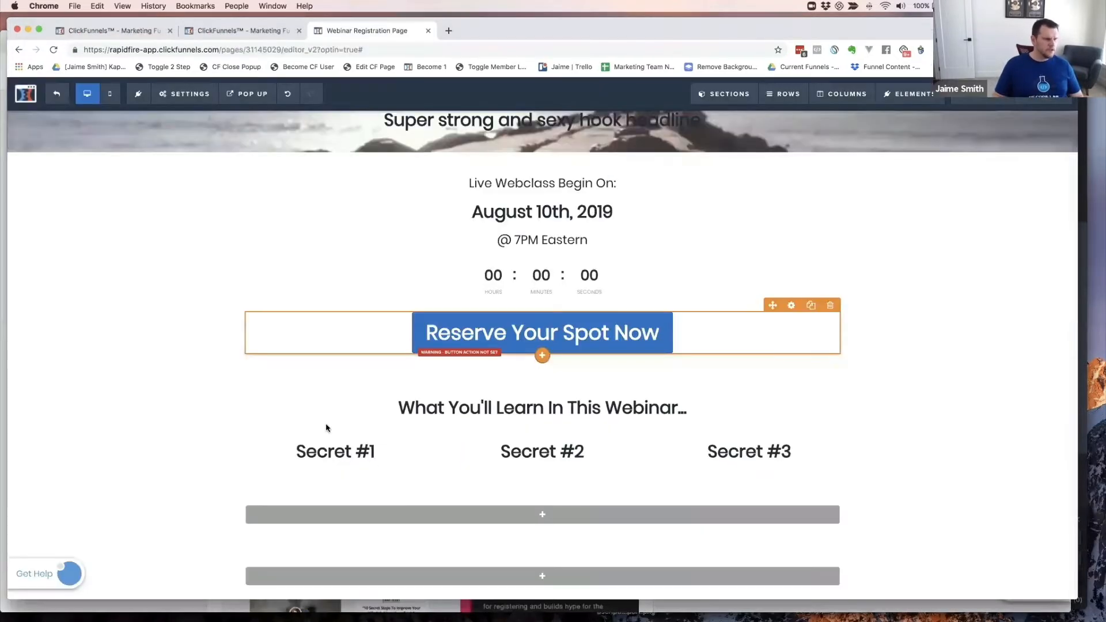
left_click(335, 465)
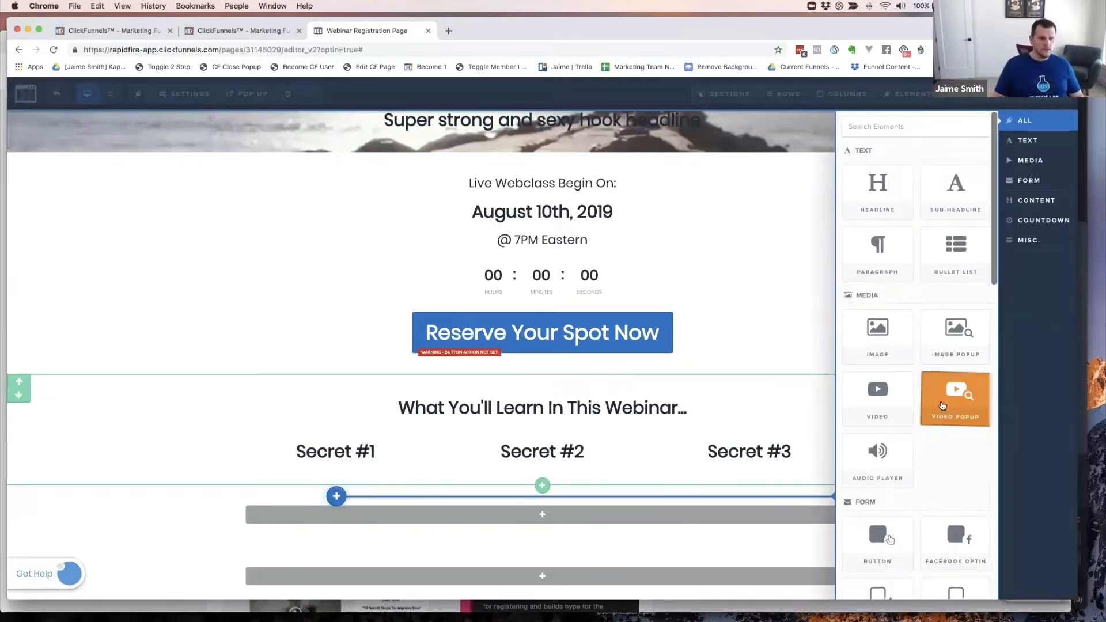
scroll(956, 401, "down", 10)
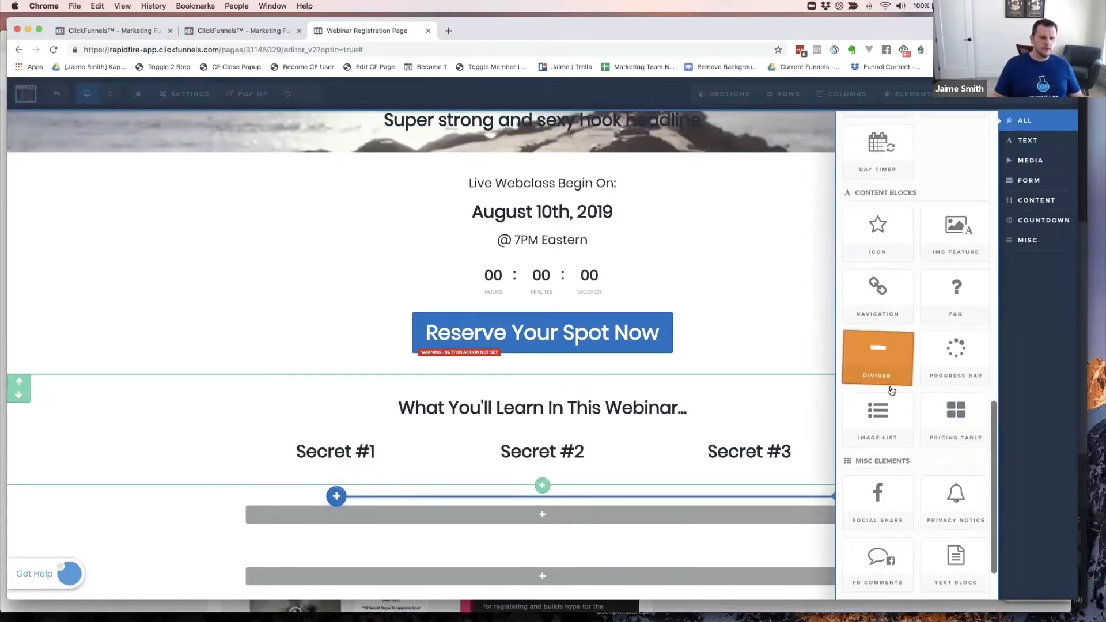
left_click(876, 353)
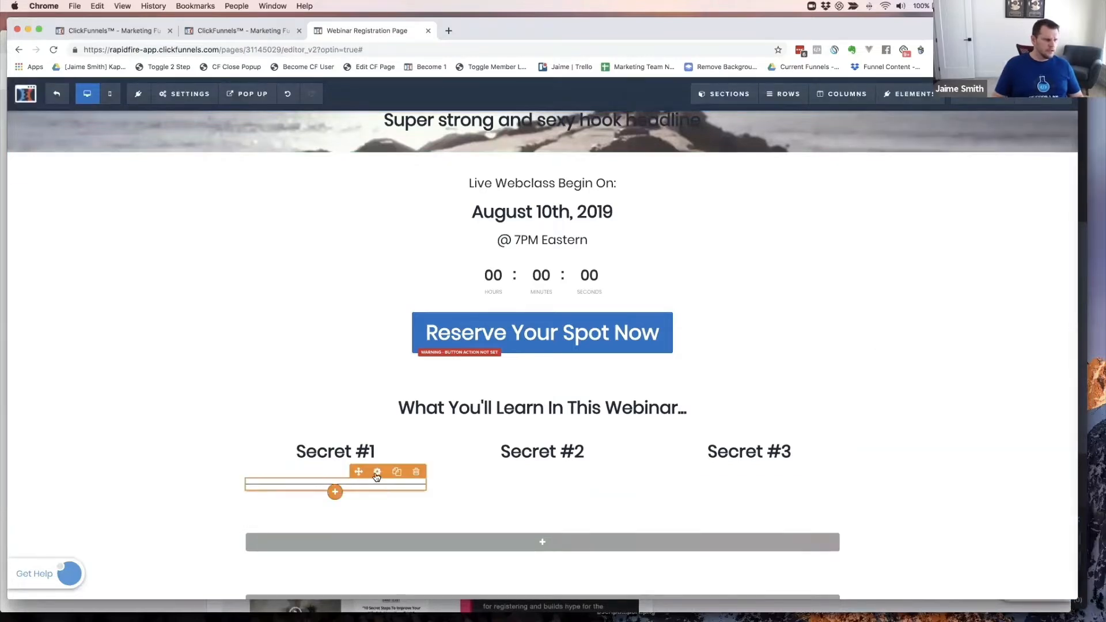
left_click(377, 472)
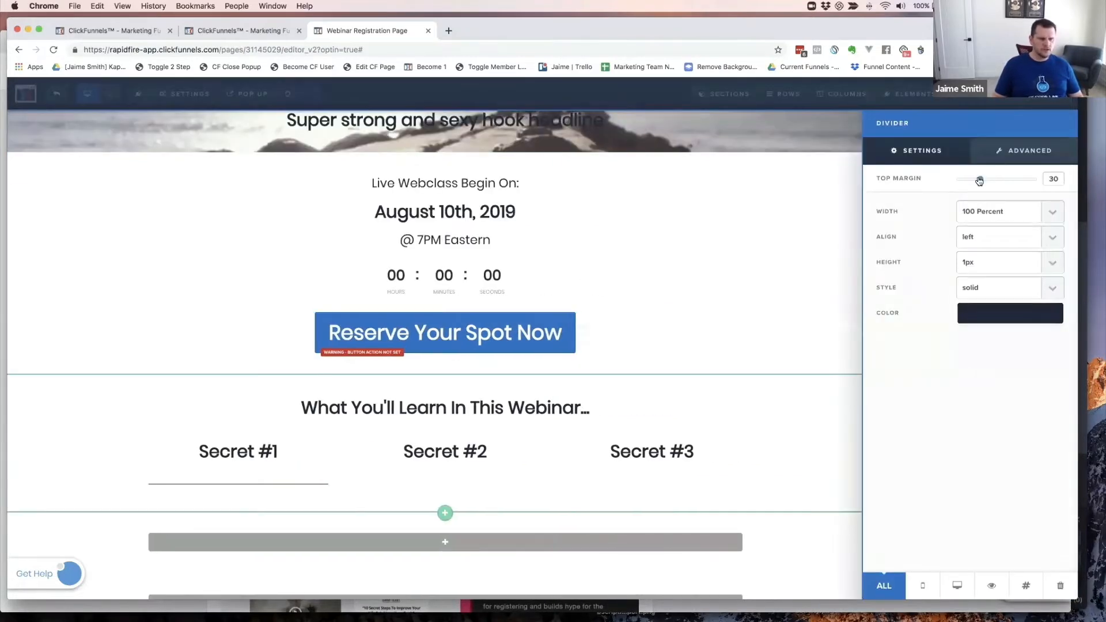
- Give the divider a top margin of 10, 30 Percent width and center alignment
left_click_drag(978, 180, 941, 184)
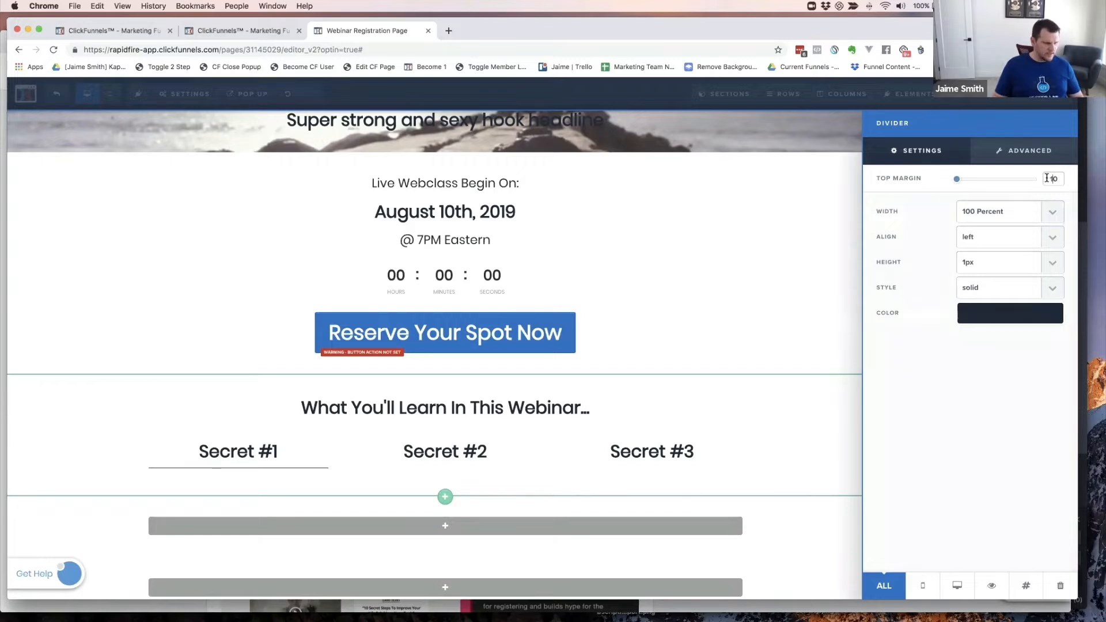
left_click(1046, 178)
type("1")
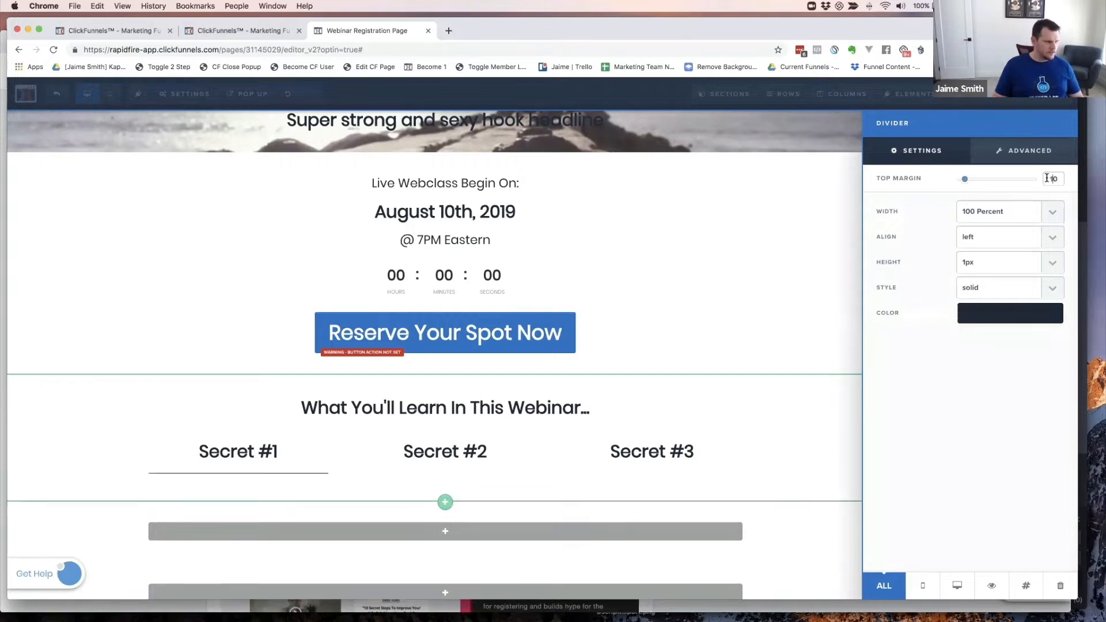
left_click(1003, 213)
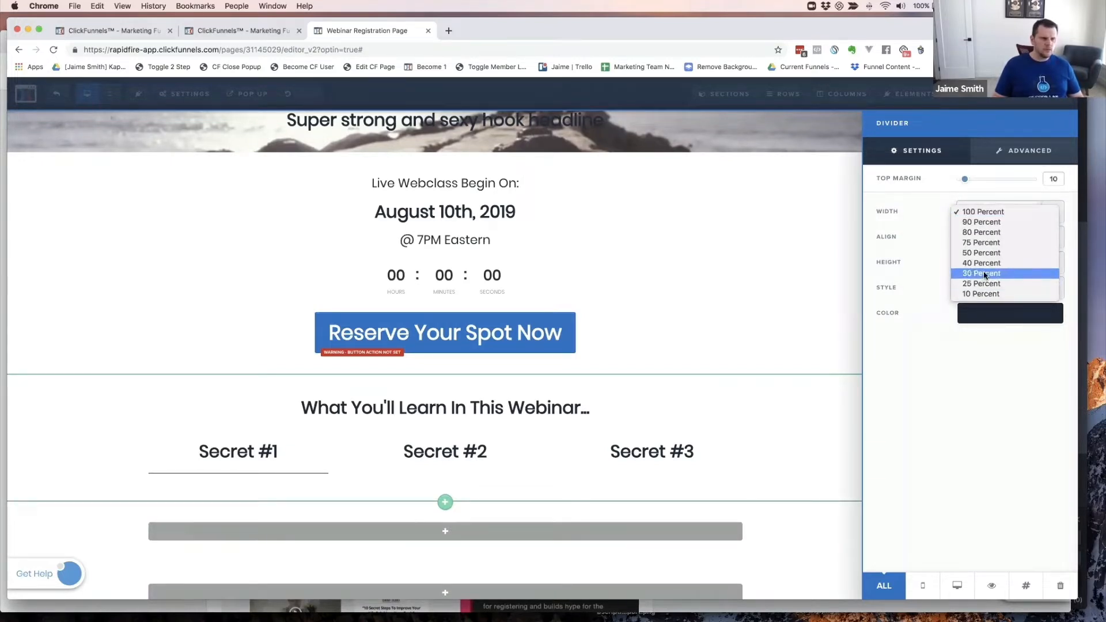
left_click(984, 273)
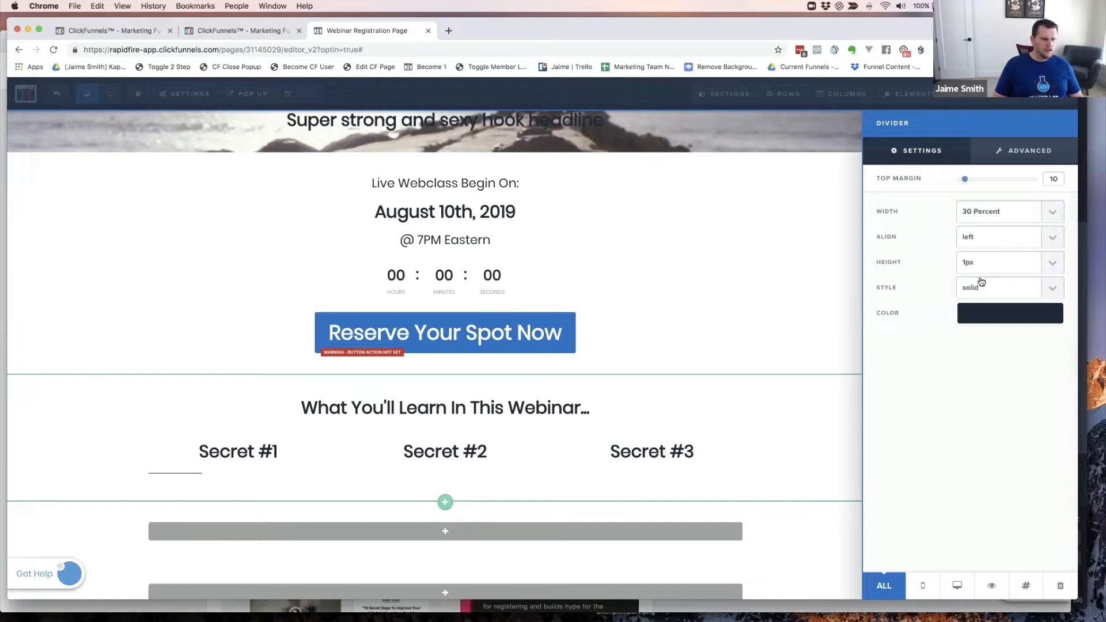
left_click(971, 238)
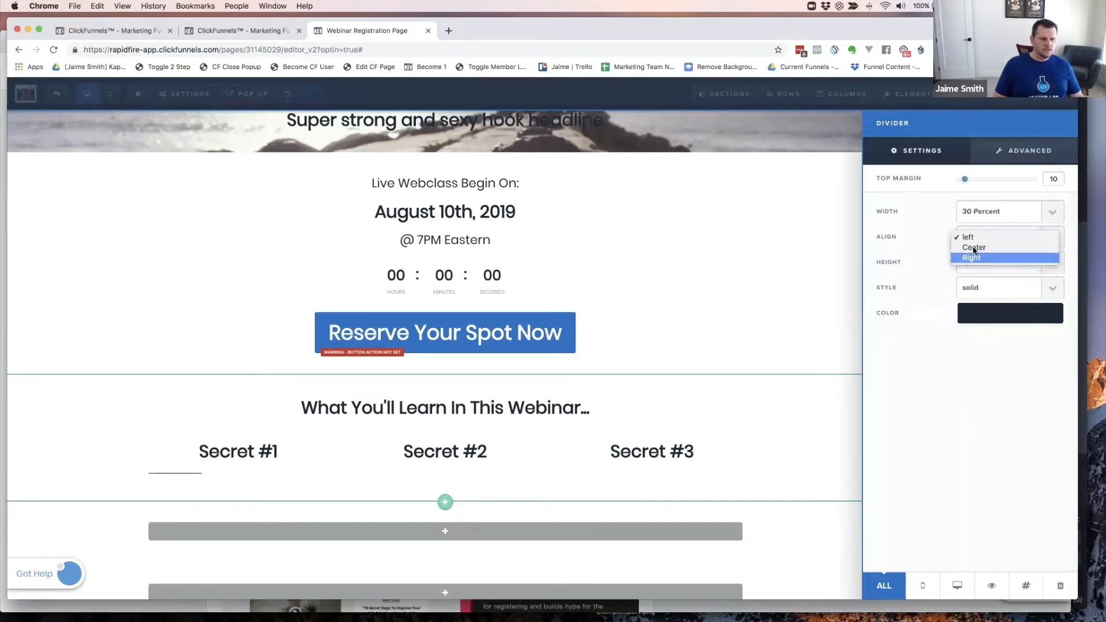
left_click(974, 248)
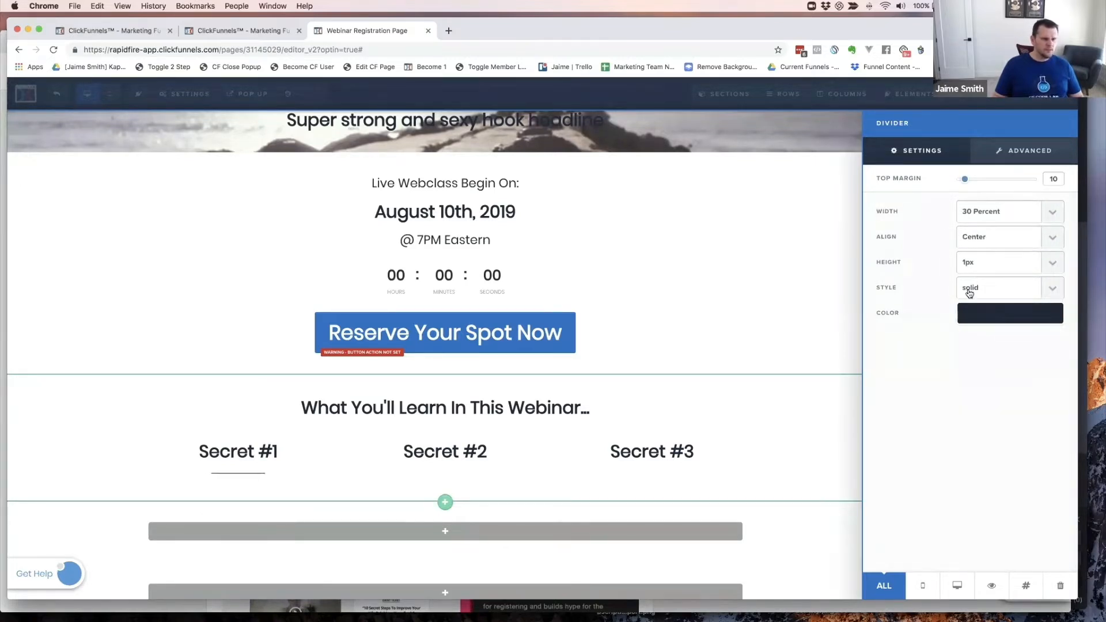
- Make the divider 3px high in green #42b99f and compare it with the cookbook
left_click(978, 264)
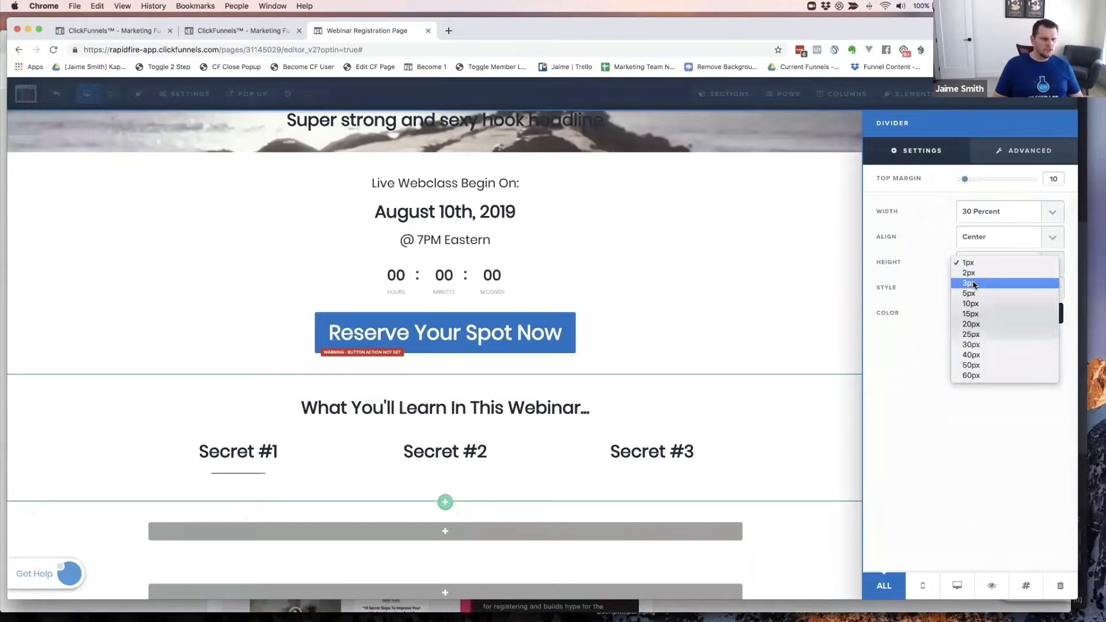
left_click(973, 284)
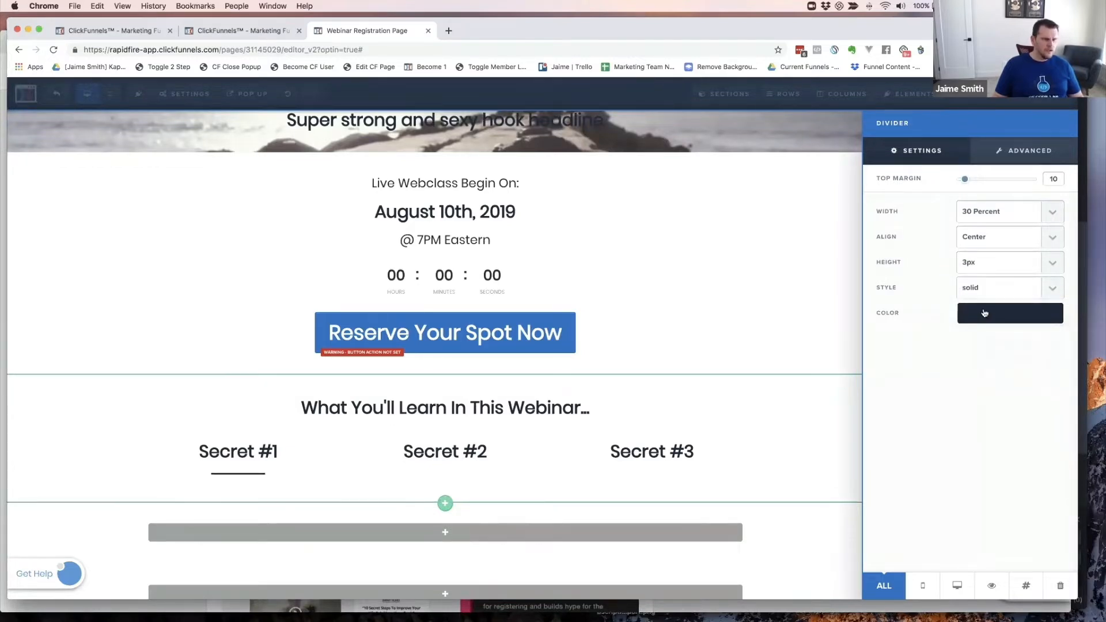
left_click(985, 314)
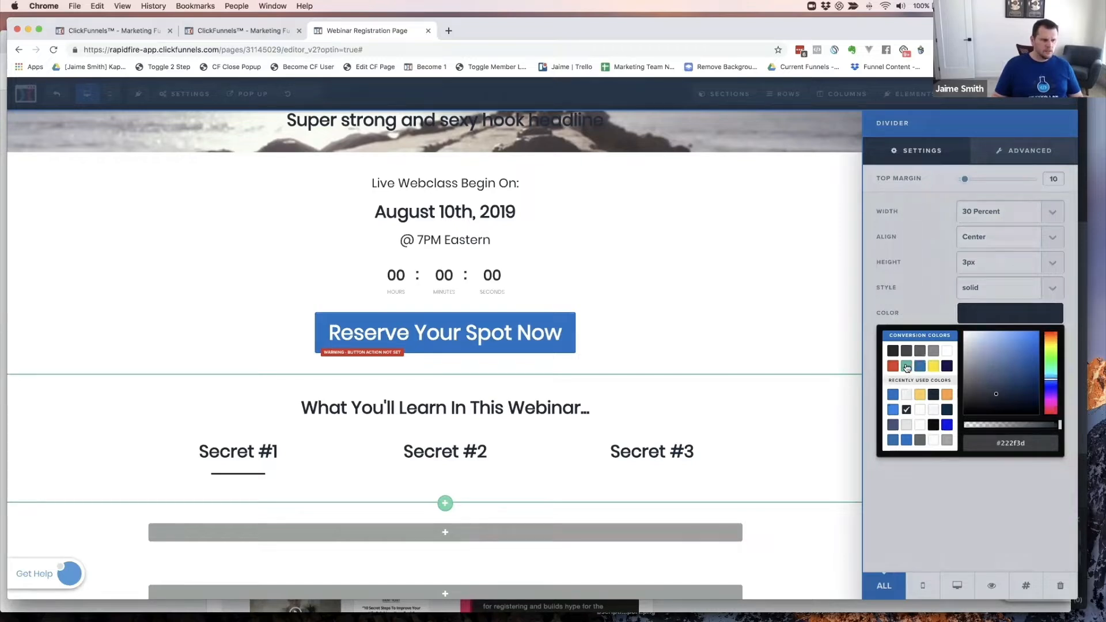
left_click(906, 367)
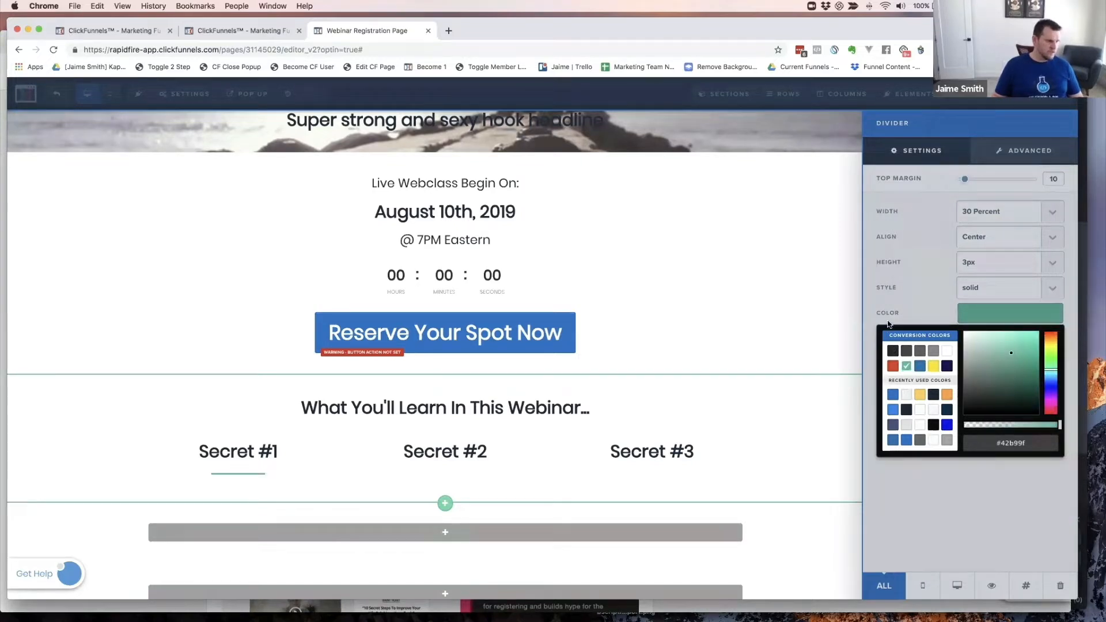
key("super+grave")
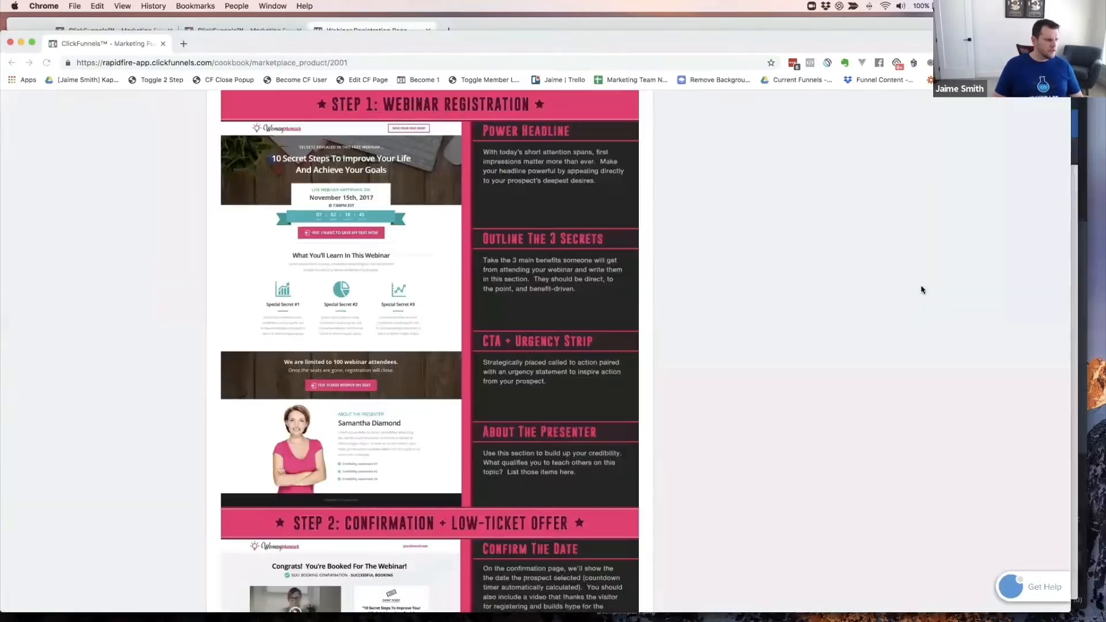
key("super+grave")
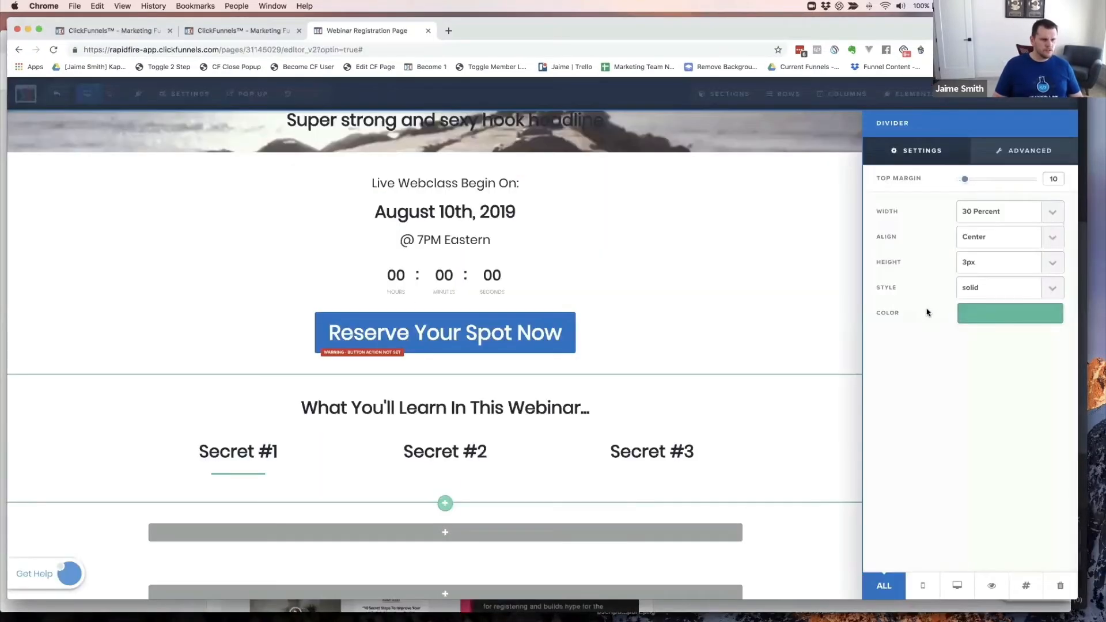
- Duplicate the green Secret #1 divider twice and place the copies under Secret #2 and Secret #3
left_click(463, 461)
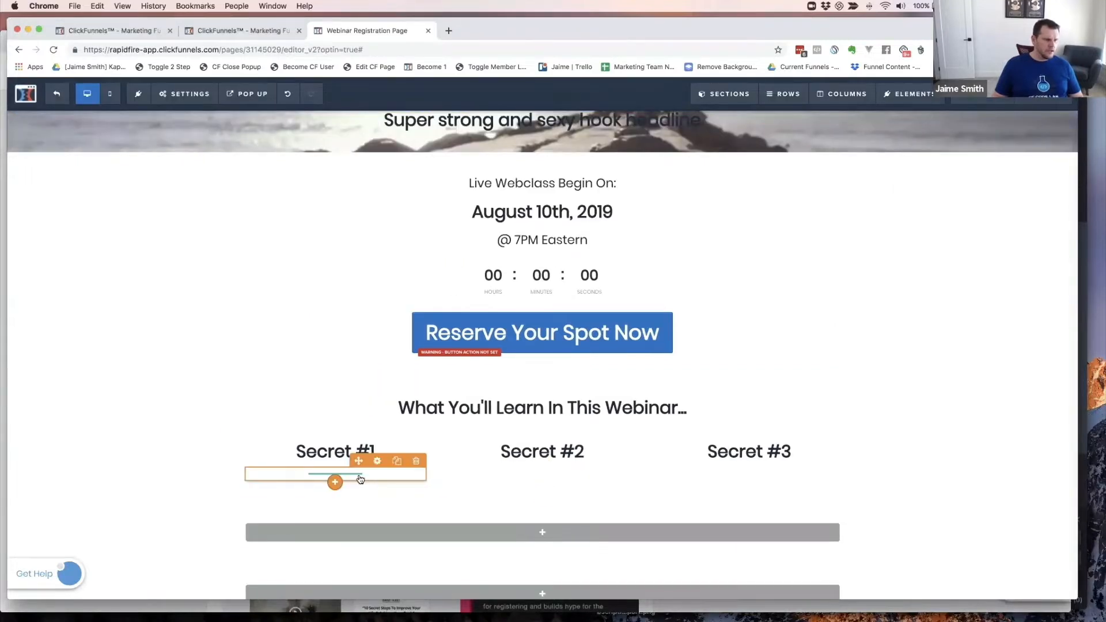
left_click(397, 461)
left_click(397, 461)
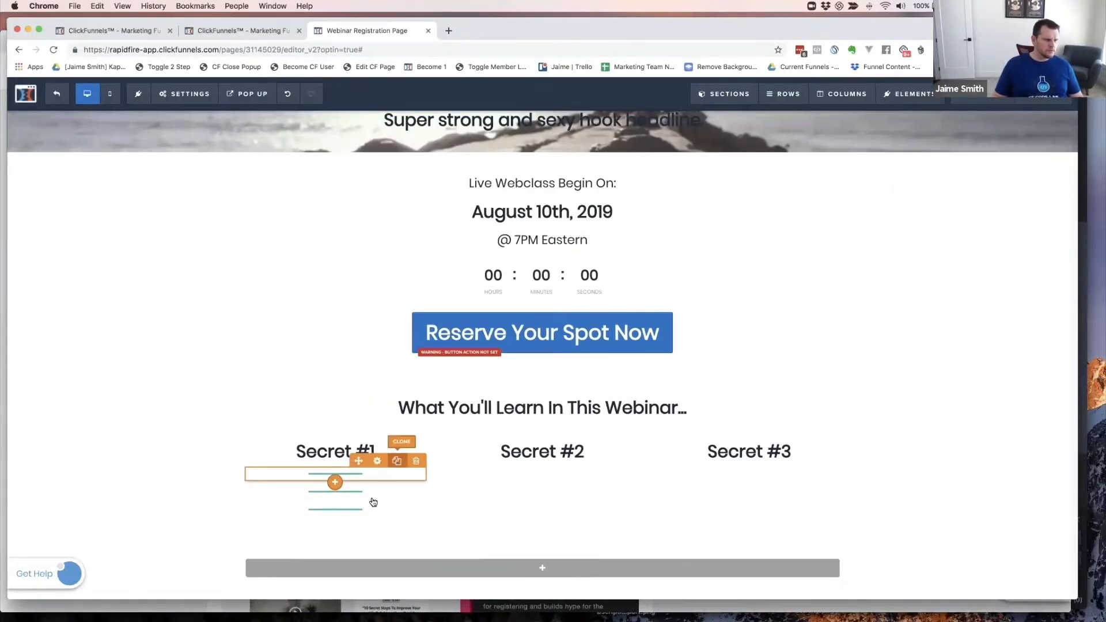
left_click_drag(371, 500, 564, 461)
left_click_drag(353, 491, 750, 491)
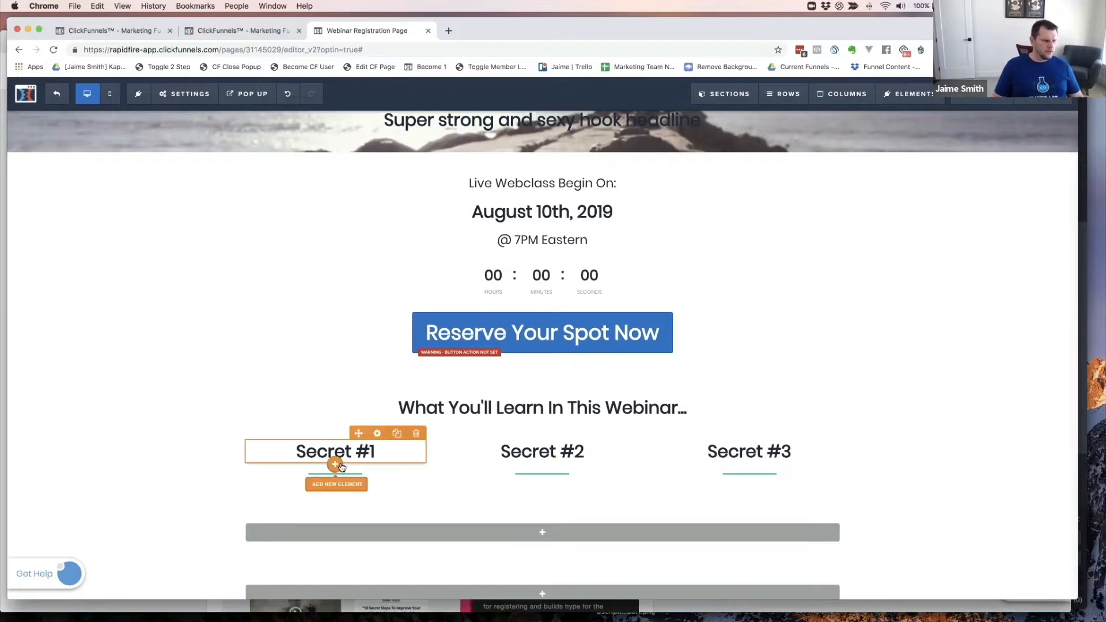
- Insert a placeholder Paragraph element beneath Secret #1's divider, checking it against the cookbook example
mouse_move(334, 480)
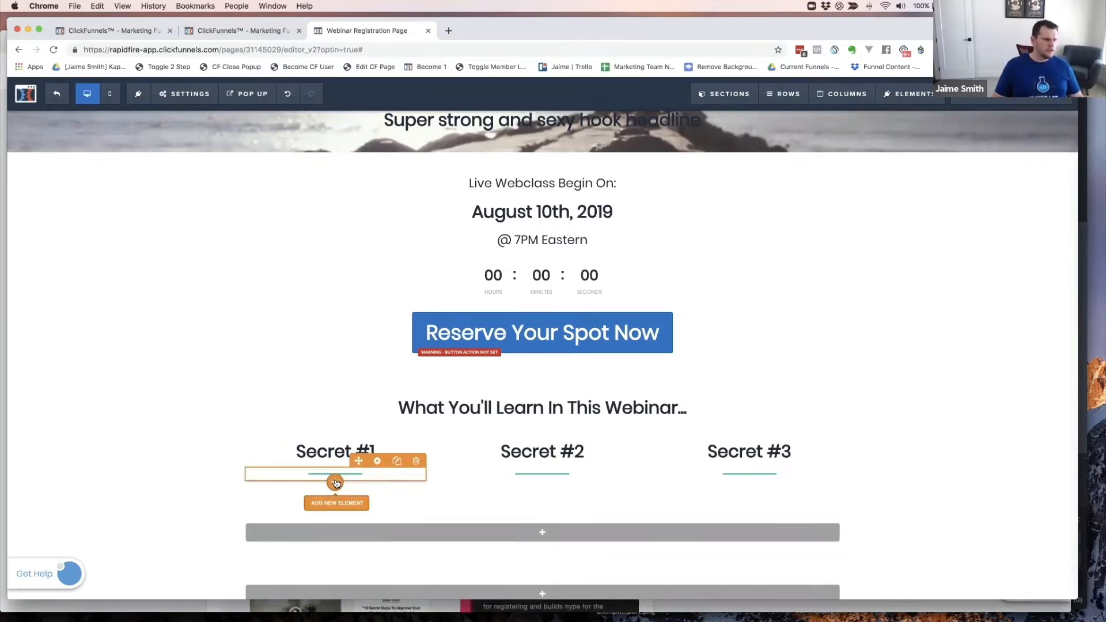
left_click(336, 483)
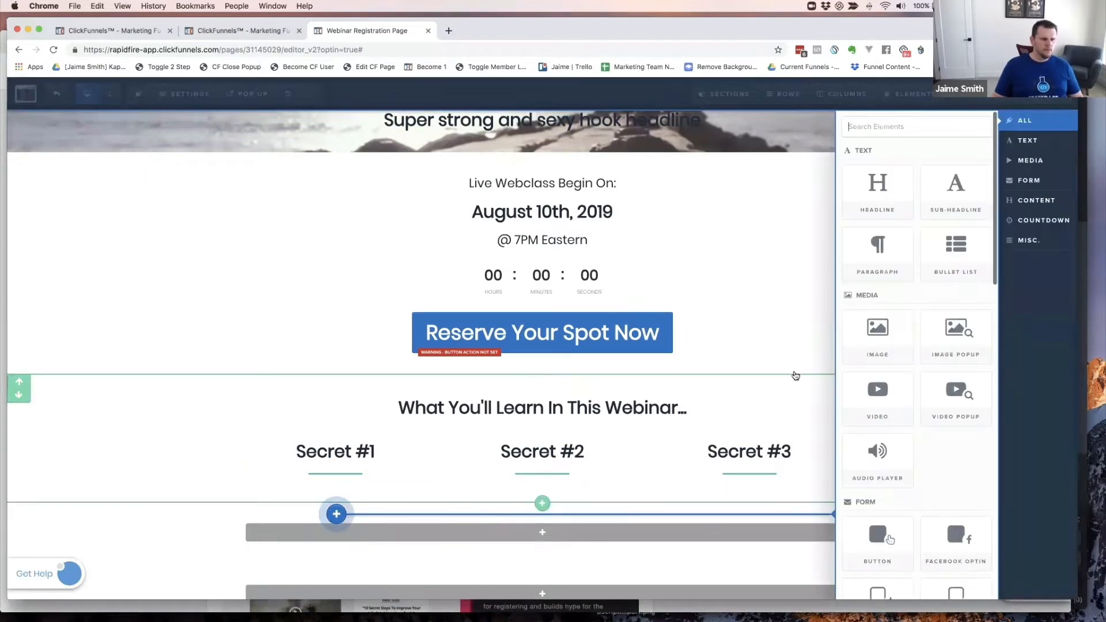
left_click(891, 247)
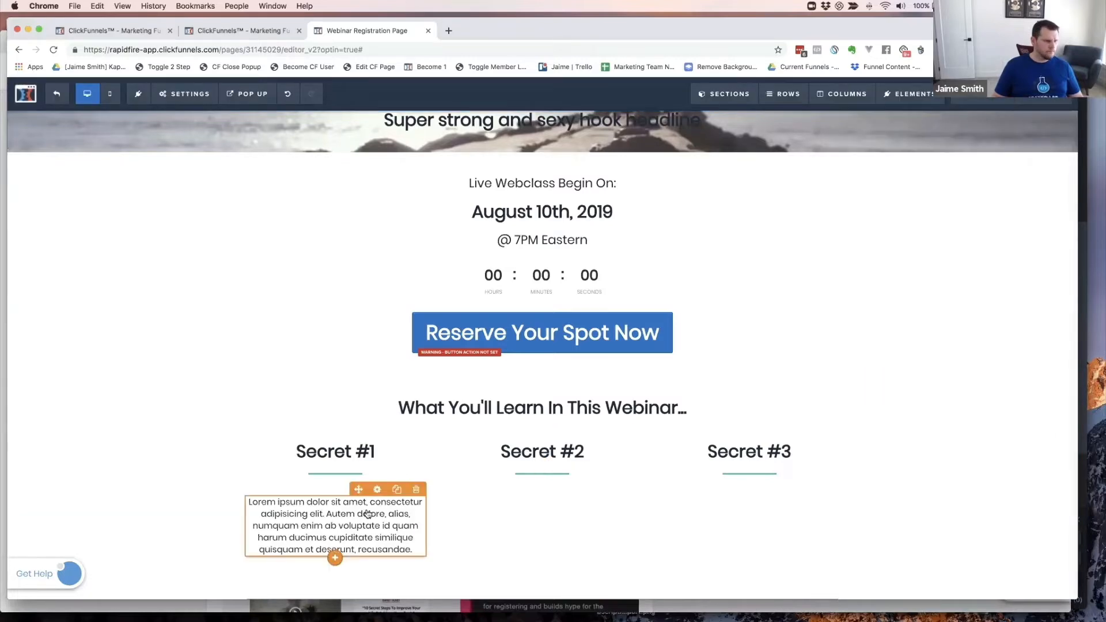
left_click(367, 512)
key("super+grave")
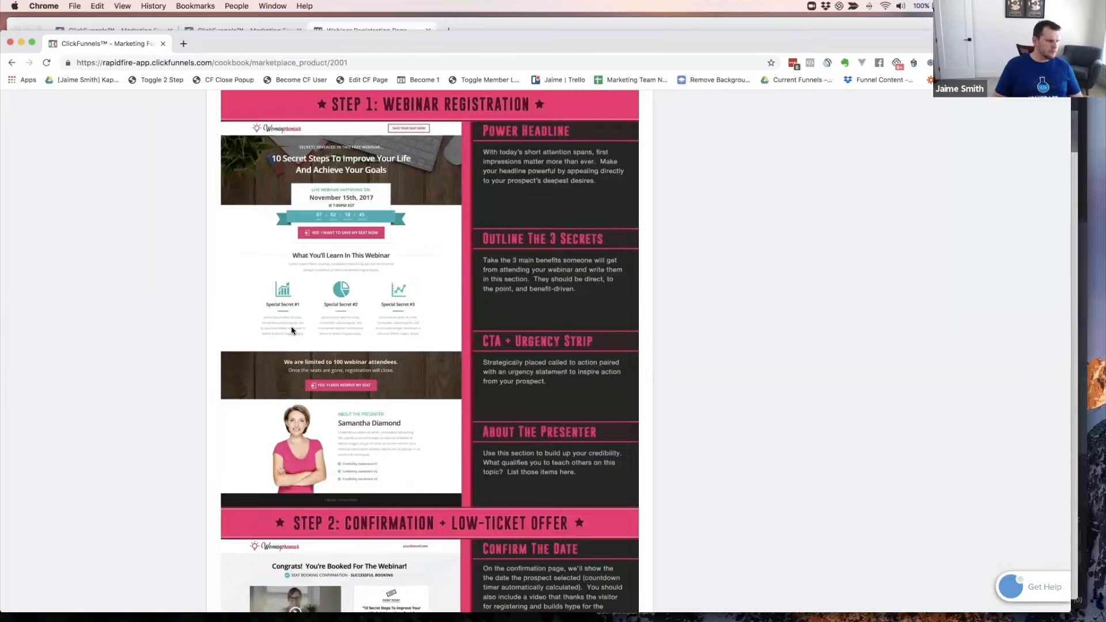
key("super+grave")
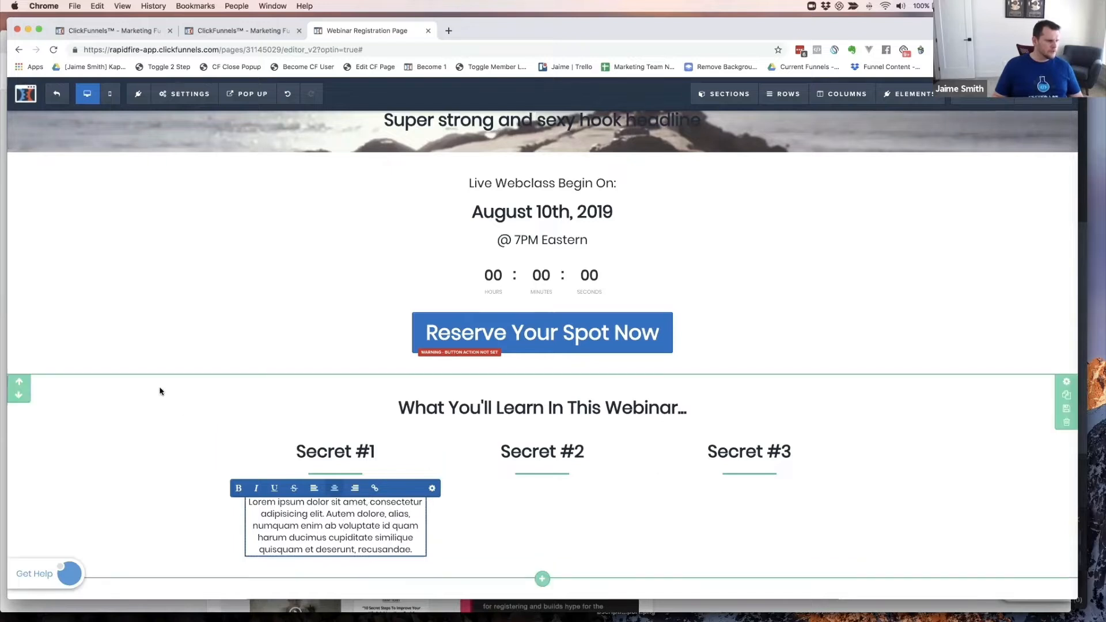
left_click(166, 476)
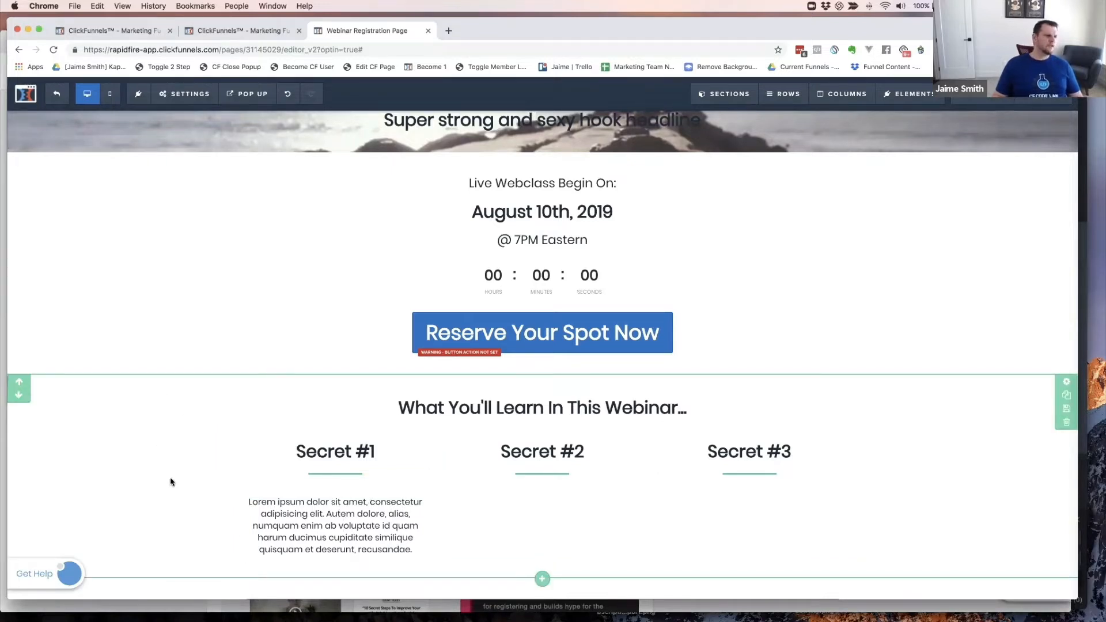
left_click(397, 503)
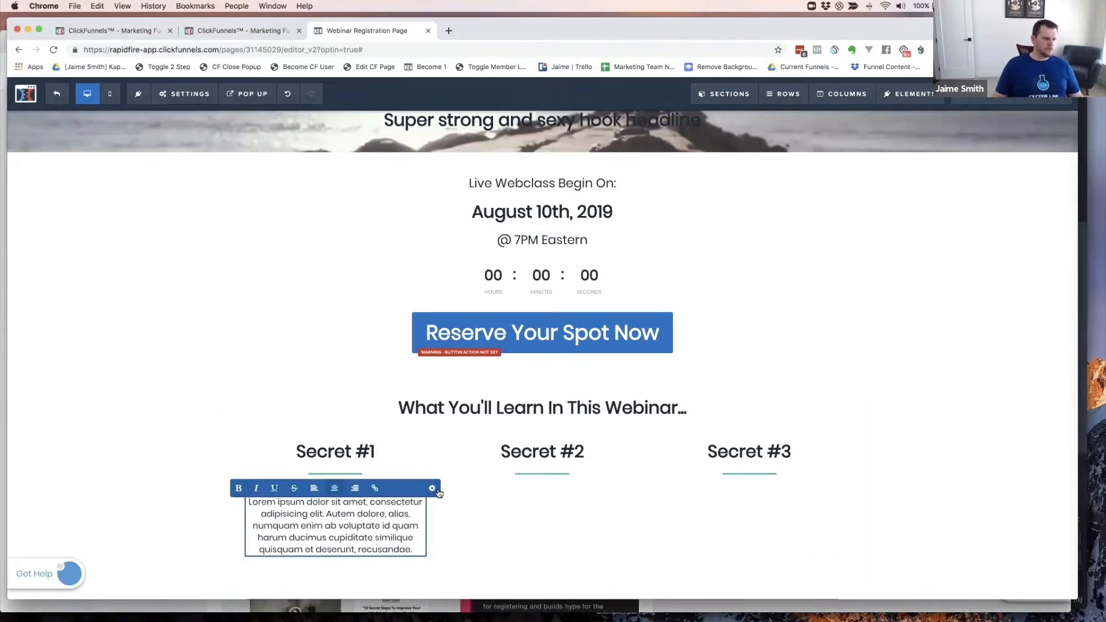
- Change the Secret #1 paragraph's font size value to 8
left_click(432, 488)
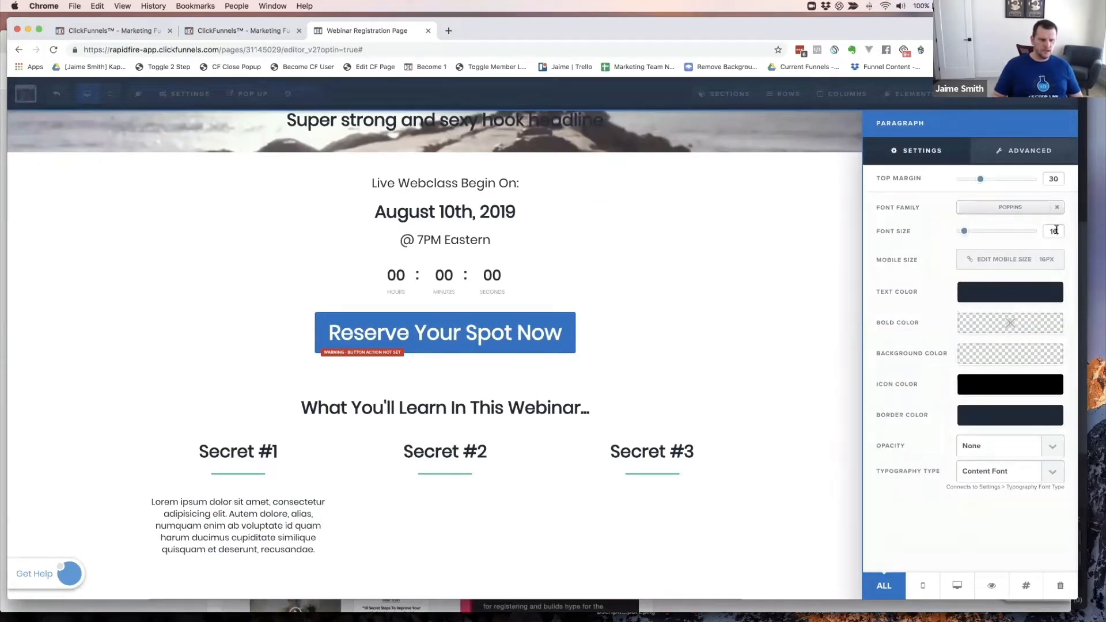
left_click(1056, 231)
key("BackSpace")
type("8")
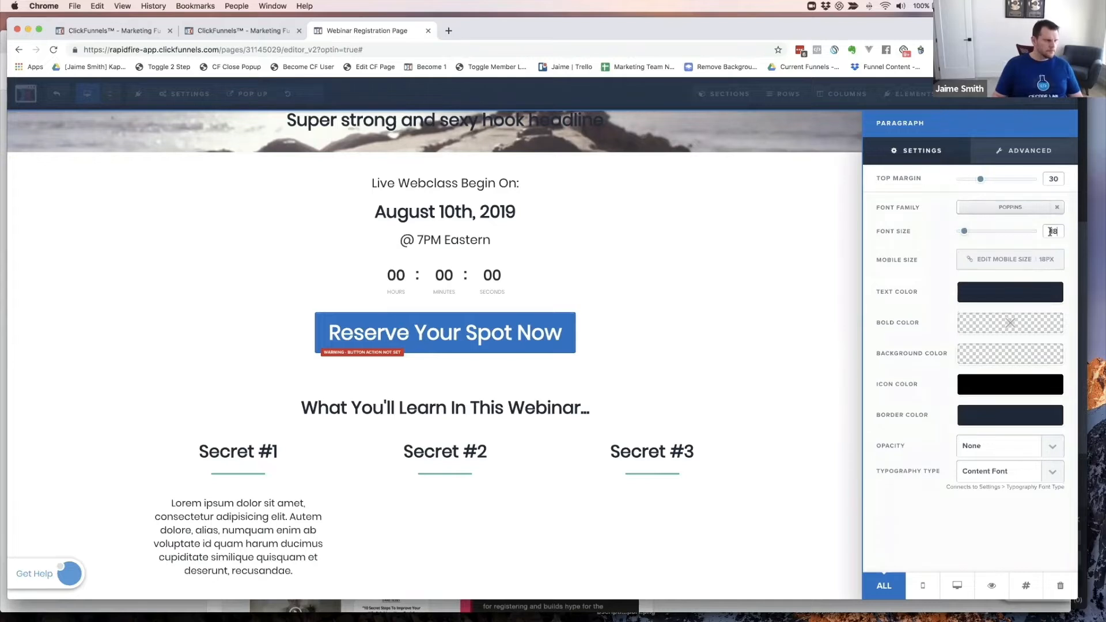
left_click(394, 531)
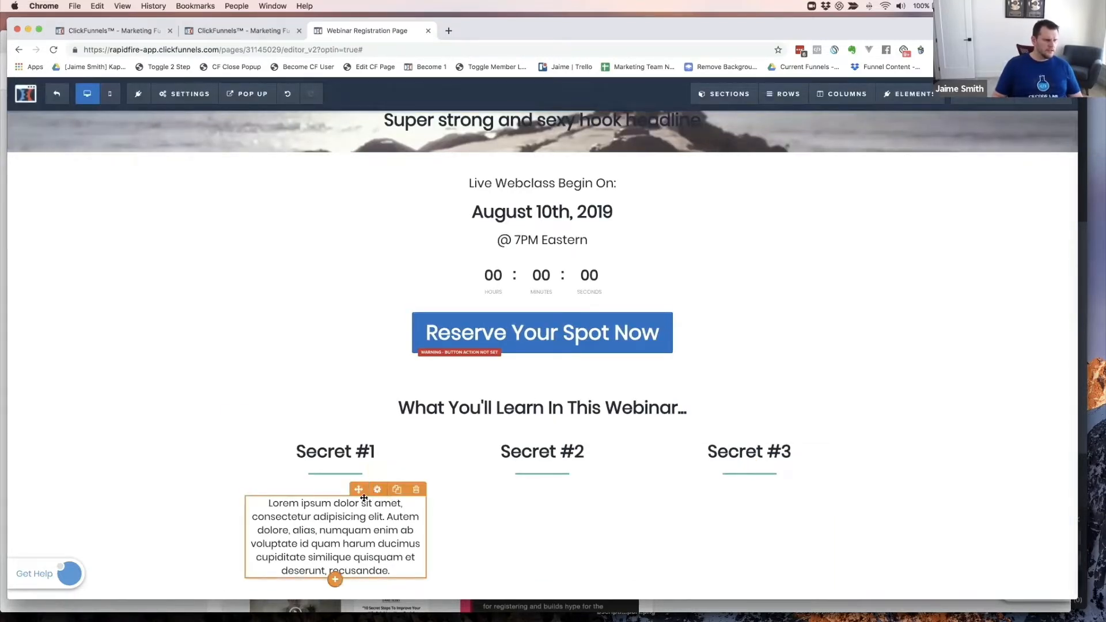
- Center-align the Secret #1 paragraph text
left_click(403, 500)
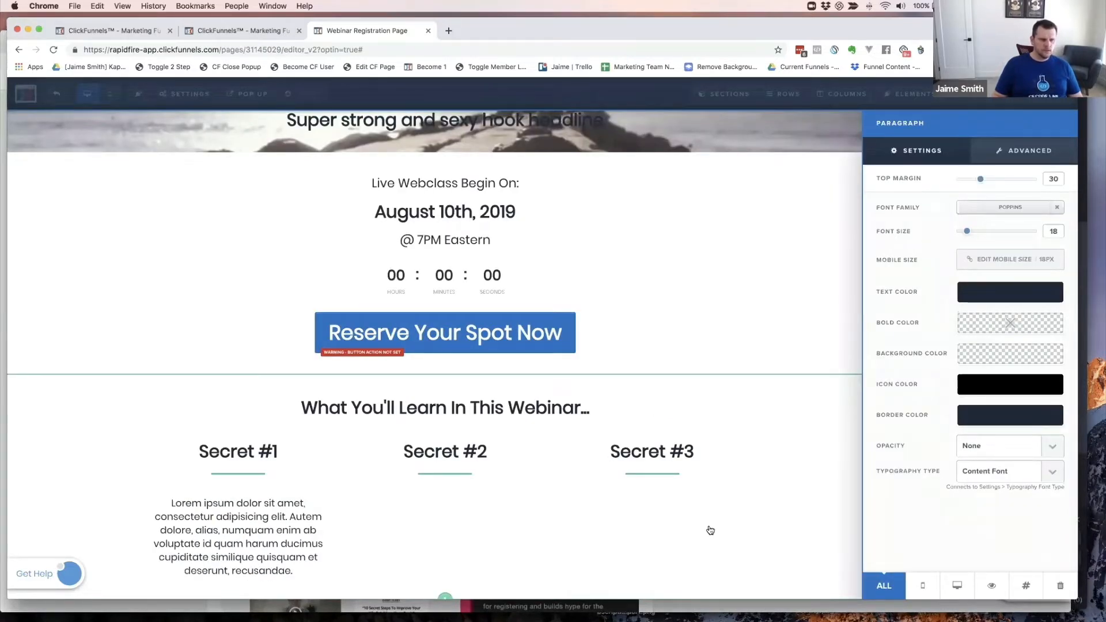
left_click(256, 527)
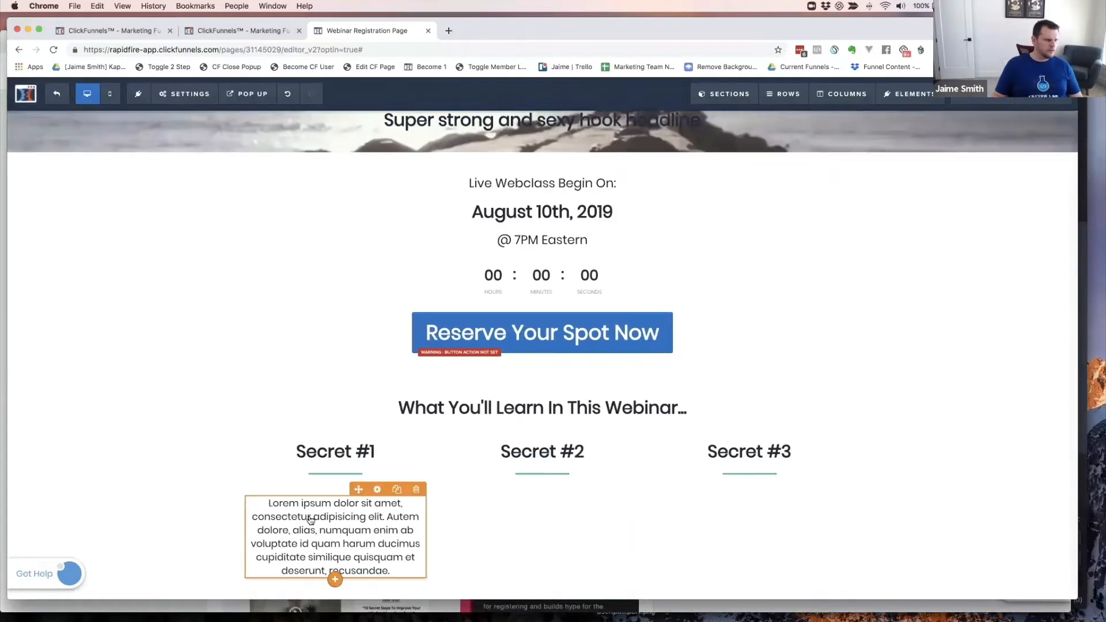
left_click(311, 520)
left_click(312, 488)
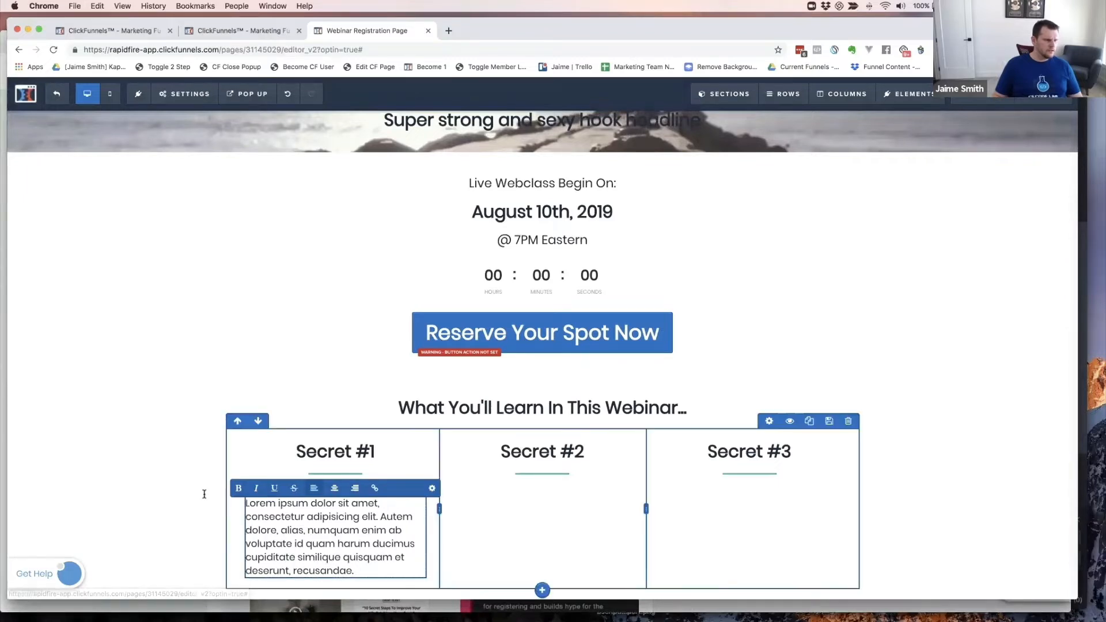
left_click(283, 421)
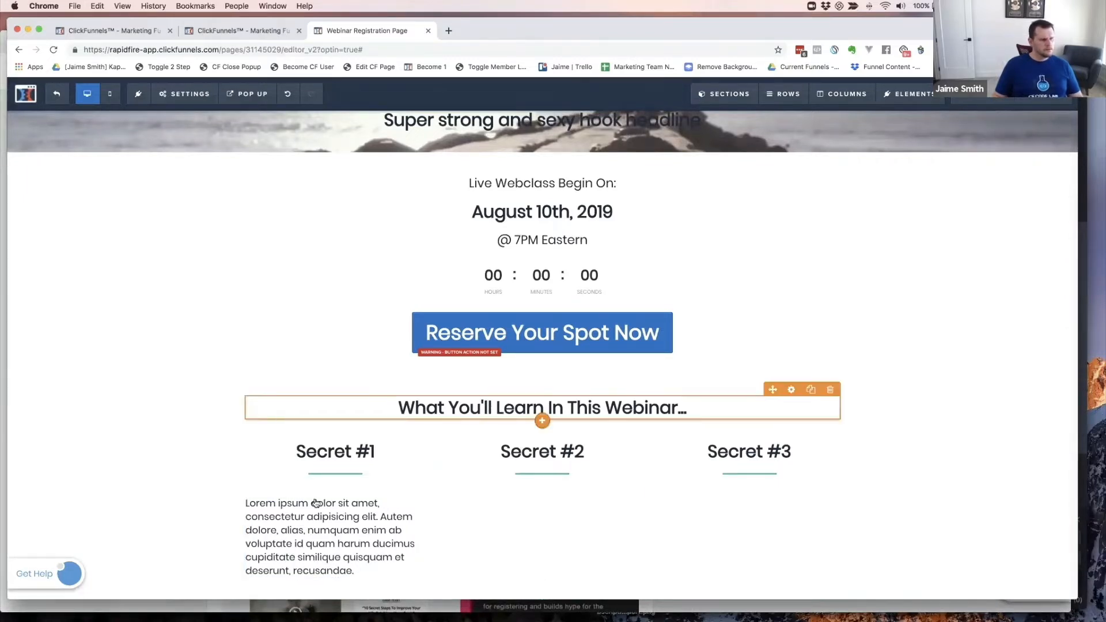
mouse_move(336, 523)
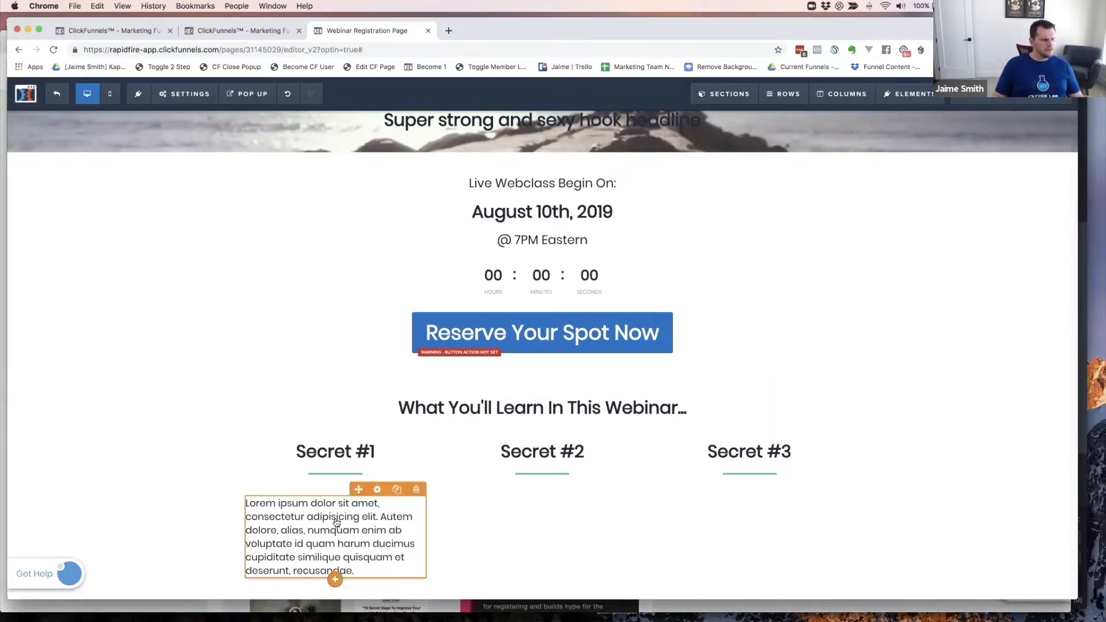
left_click(377, 489)
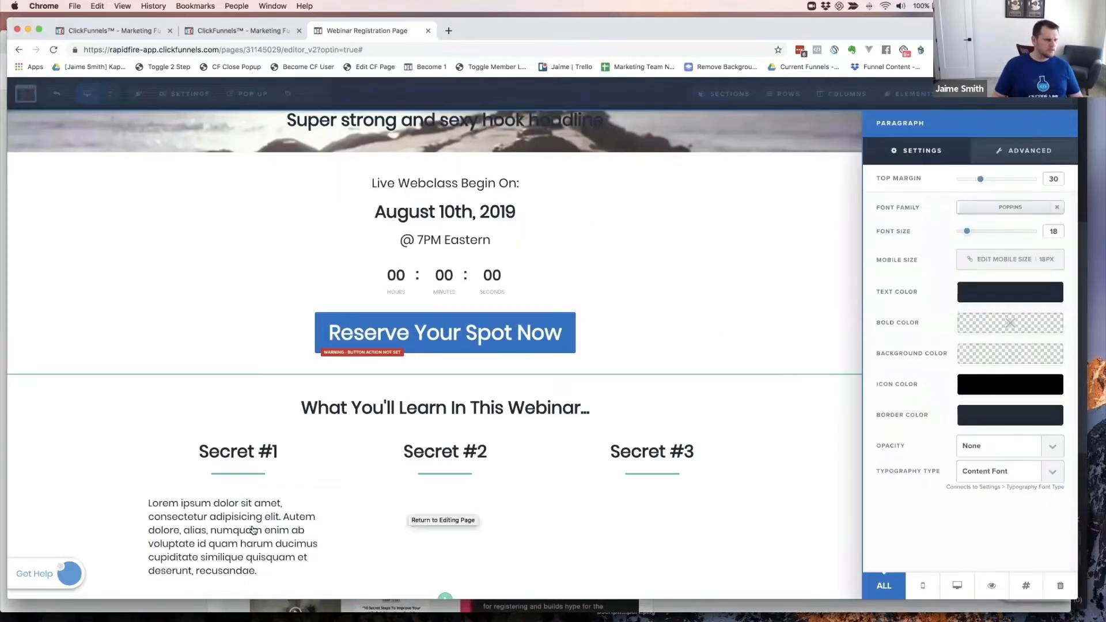
left_click(276, 529)
left_click(299, 524)
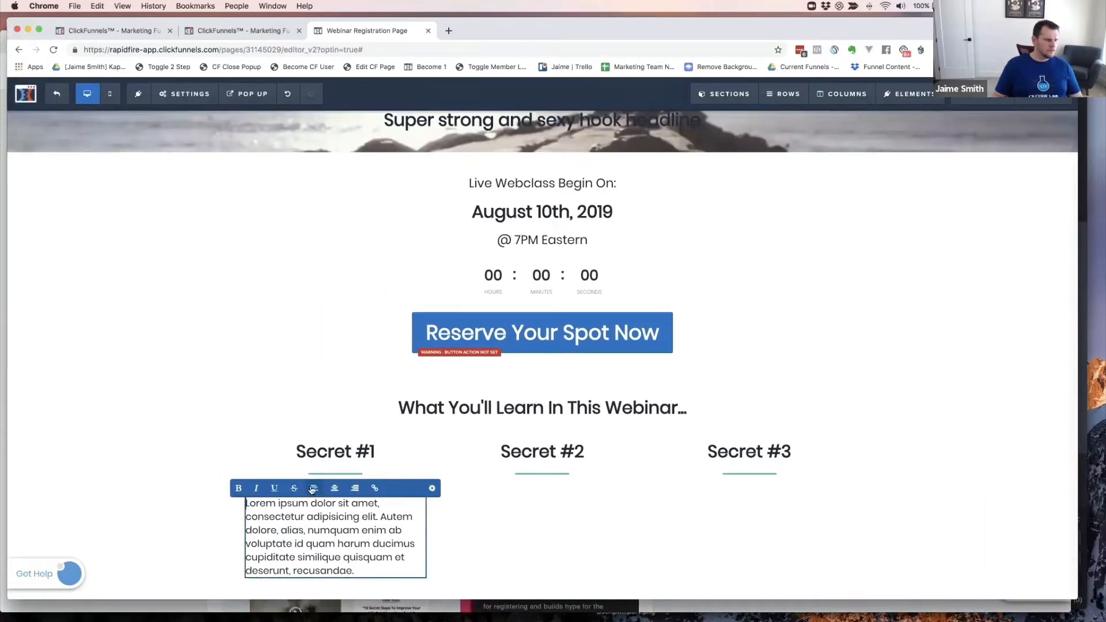
left_click(333, 489)
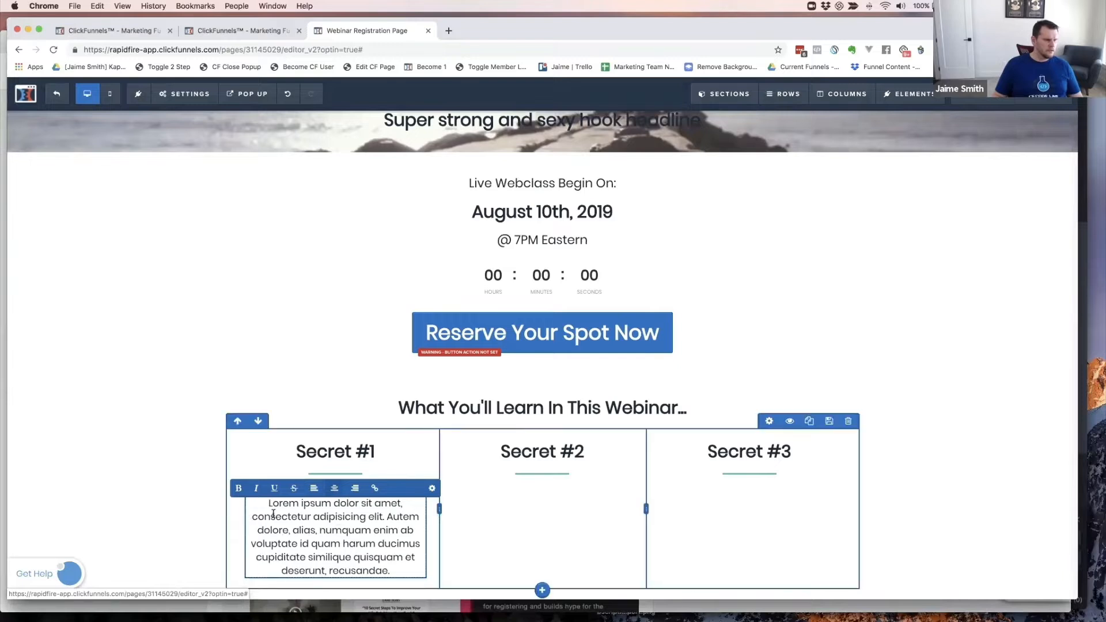
left_click(204, 468)
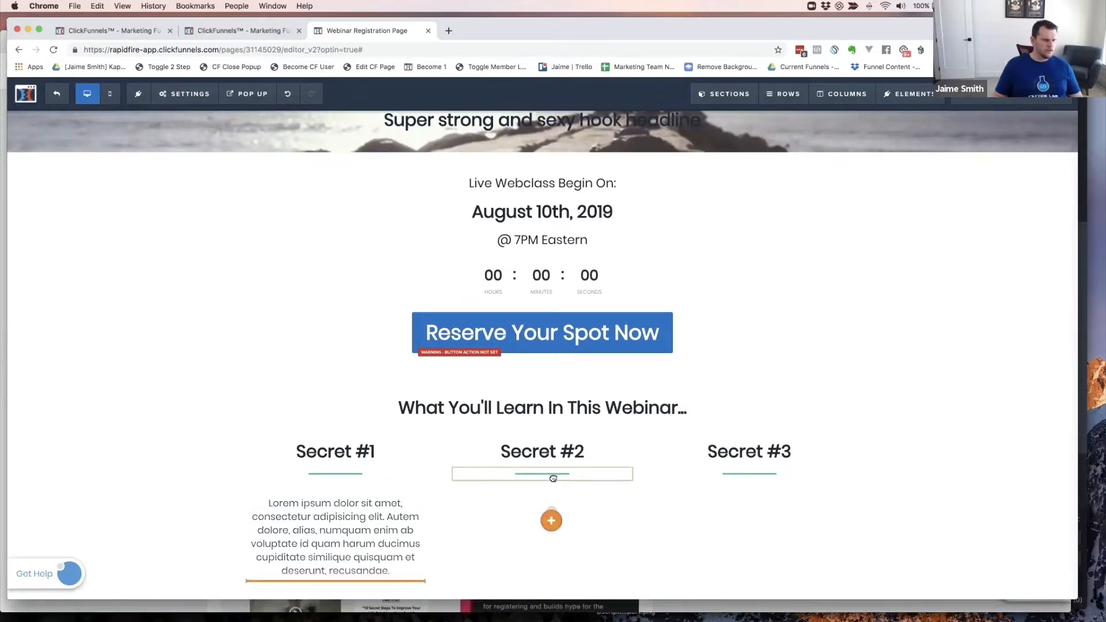
- Drag copies of the centered paragraph into the Secret #2 and Secret #3 columns
left_click_drag(394, 527, 546, 502)
left_click_drag(361, 529, 740, 496)
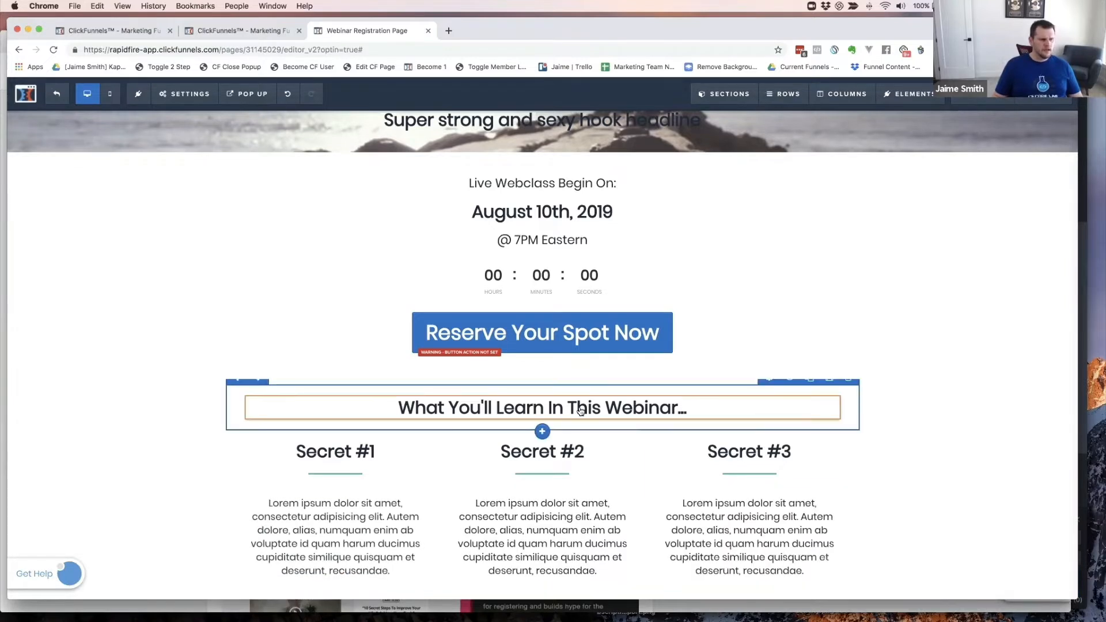
scroll(717, 413, "down", 2)
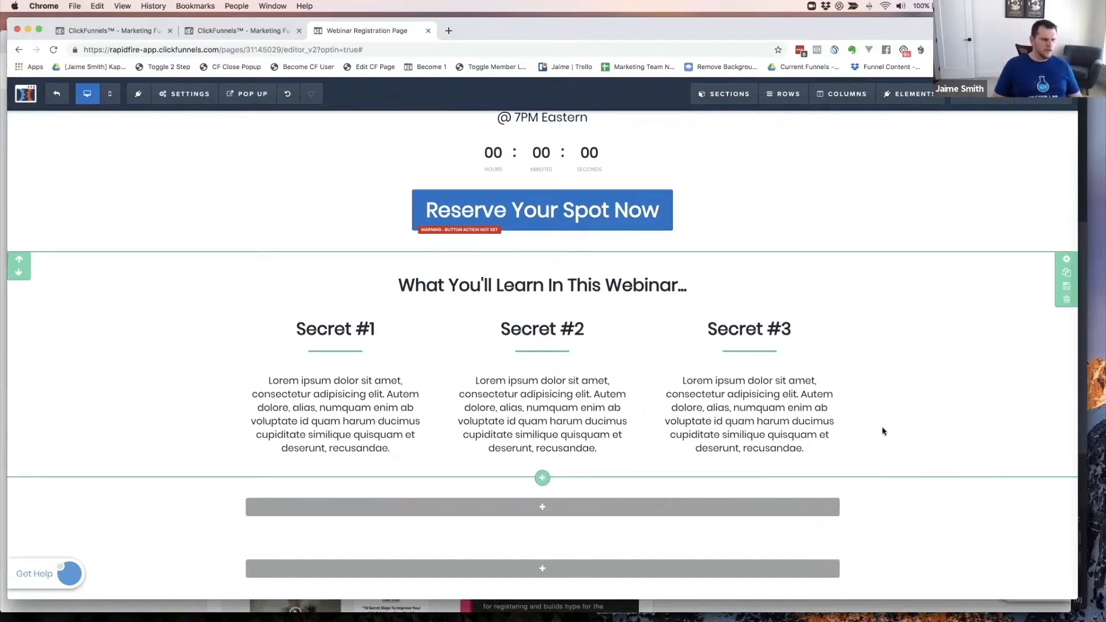
- Fill the empty row with a Headline, a Sub-headline and a 'Click to Sign Up' Button
key("super+grave")
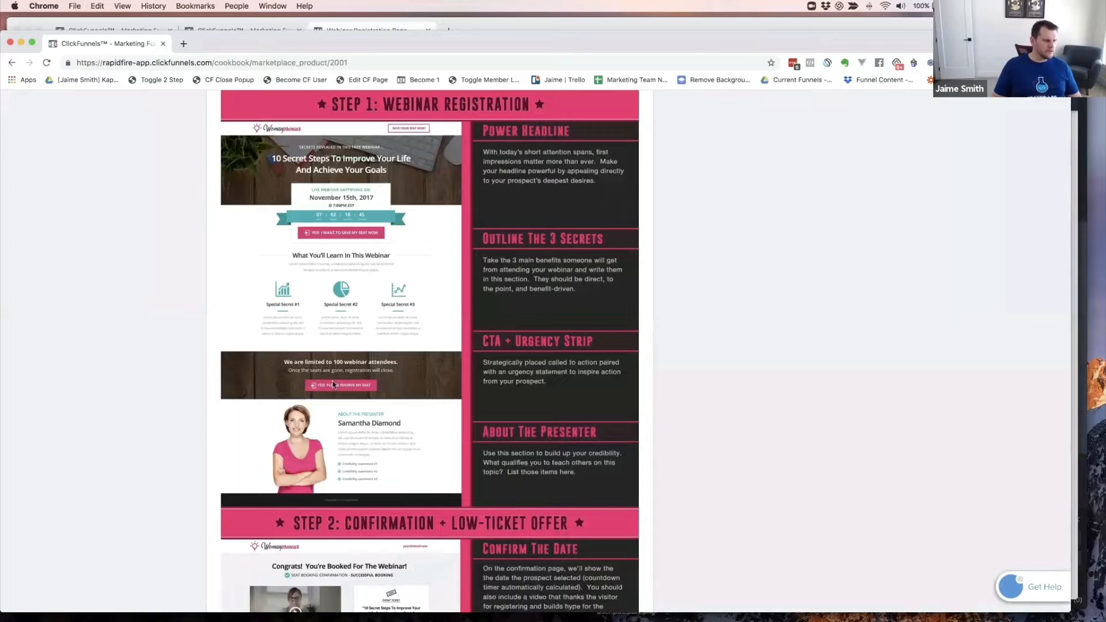
key("super+grave")
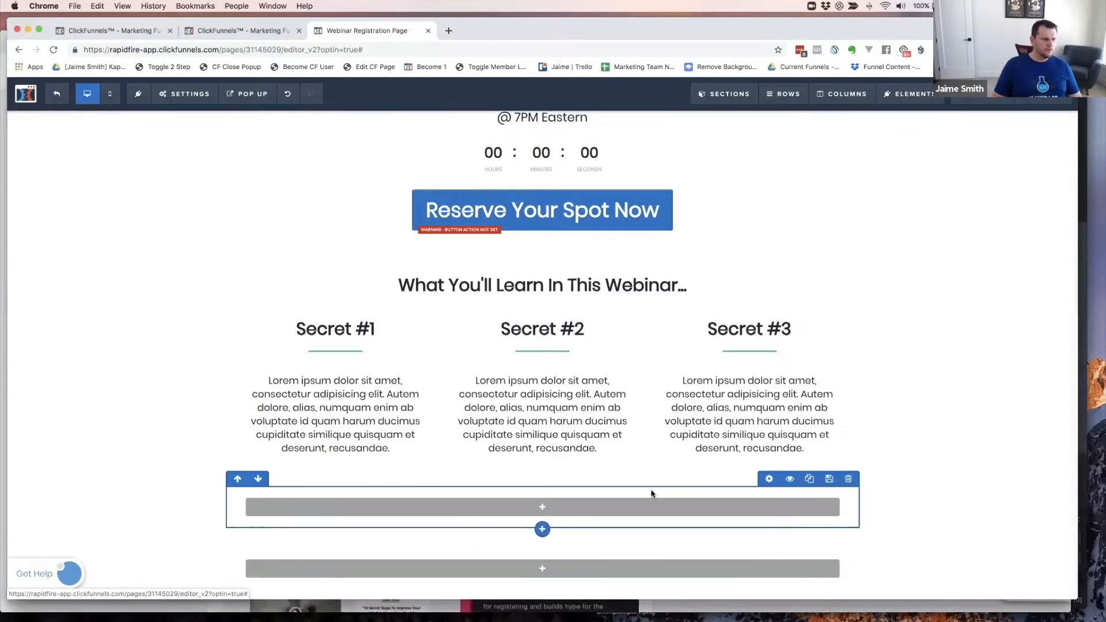
left_click(546, 509)
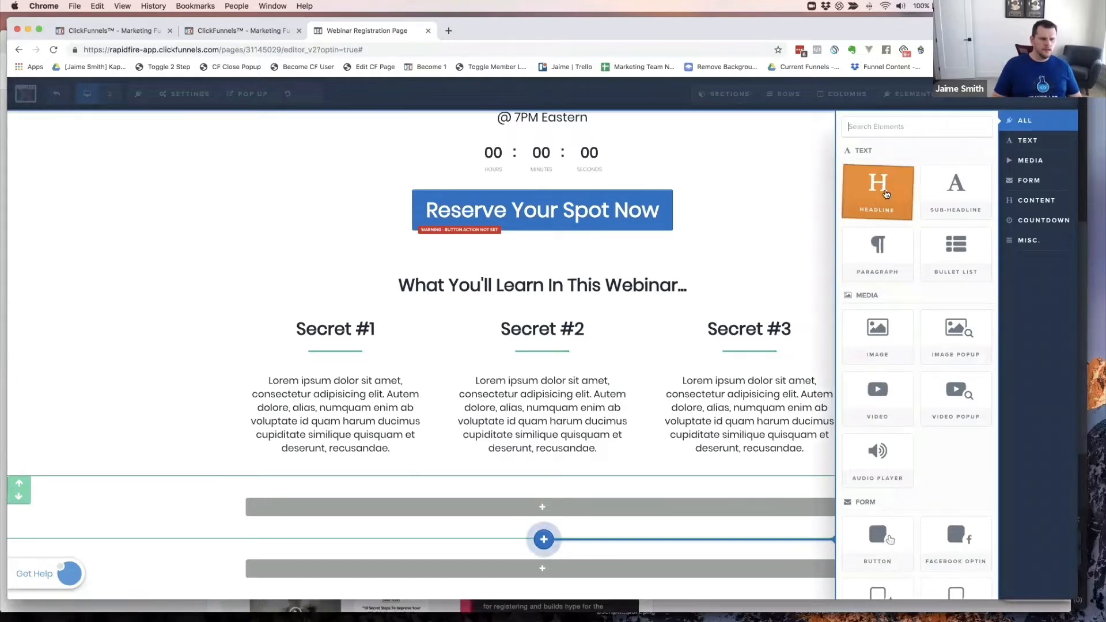
left_click(881, 186)
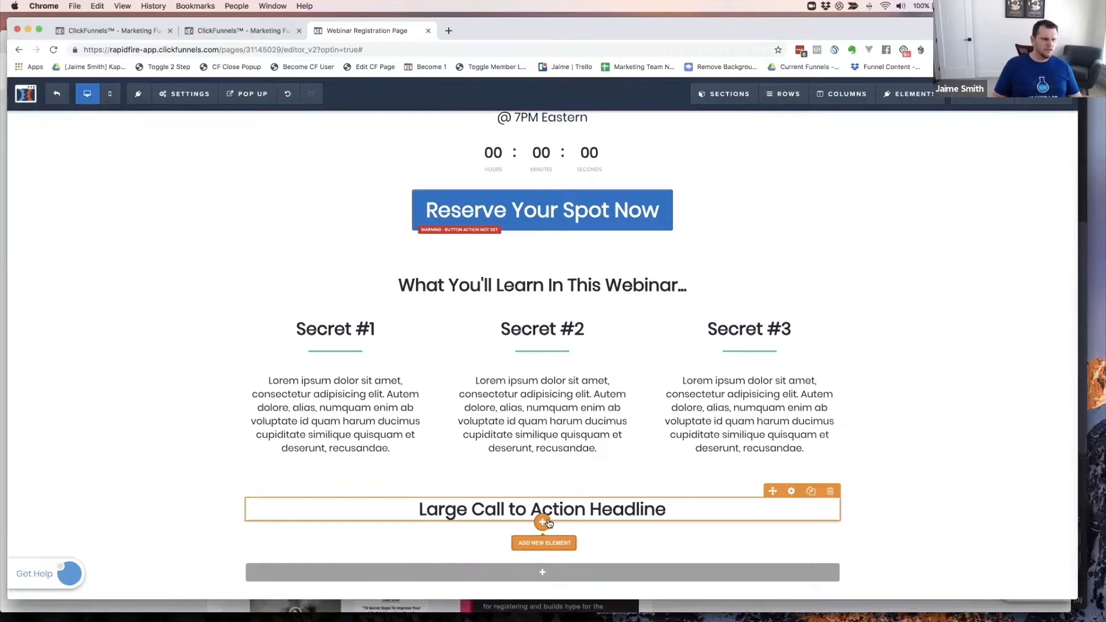
left_click(542, 520)
left_click_drag(952, 180, 547, 546)
left_click(541, 550)
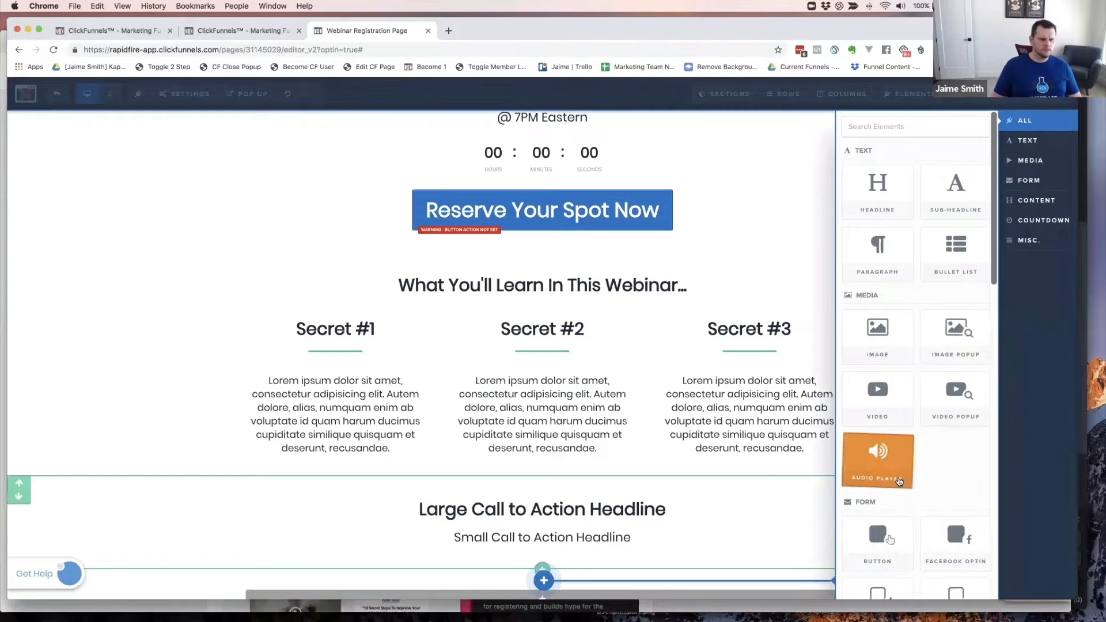
left_click(877, 538)
scroll(717, 480, "down", 2)
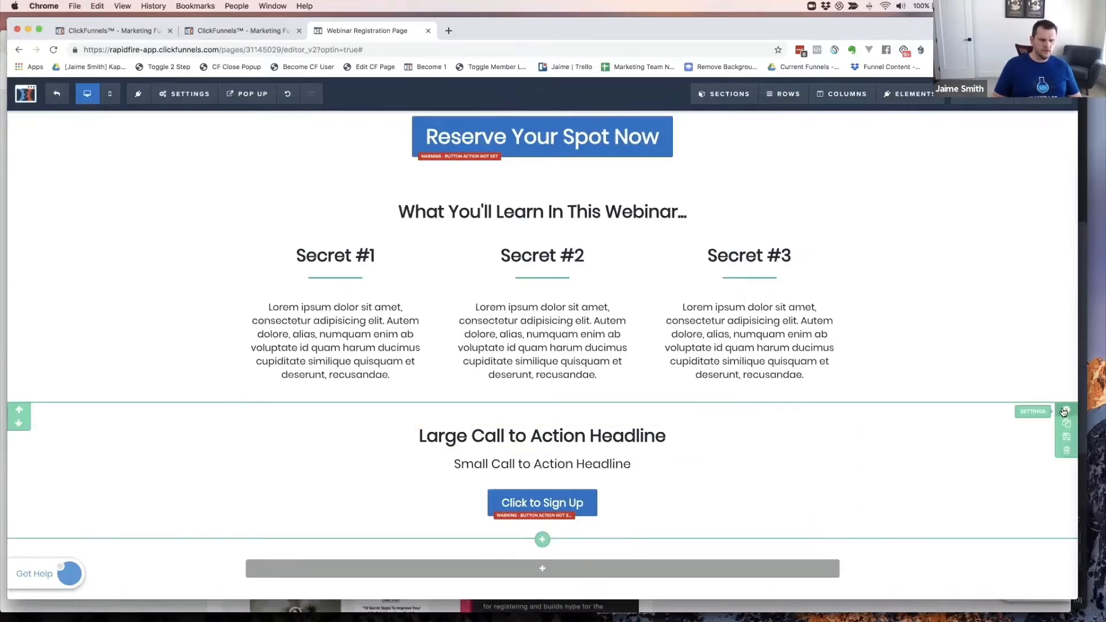
- Apply the dark-green gradient background image to the section, positioned Full Center (Parallax)
left_click(1064, 411)
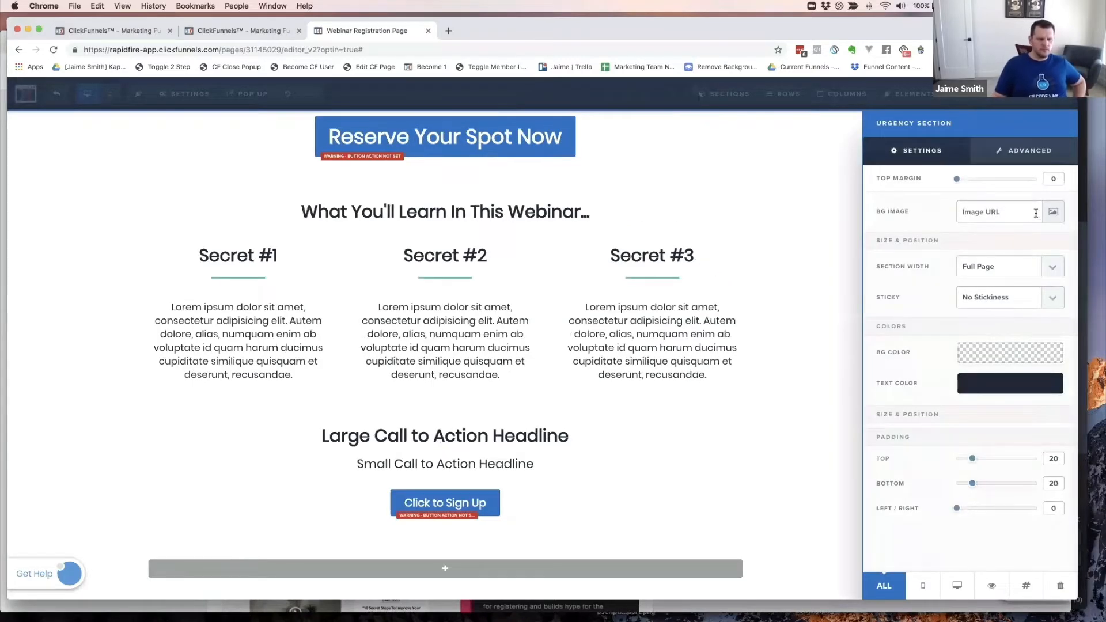
left_click(1054, 214)
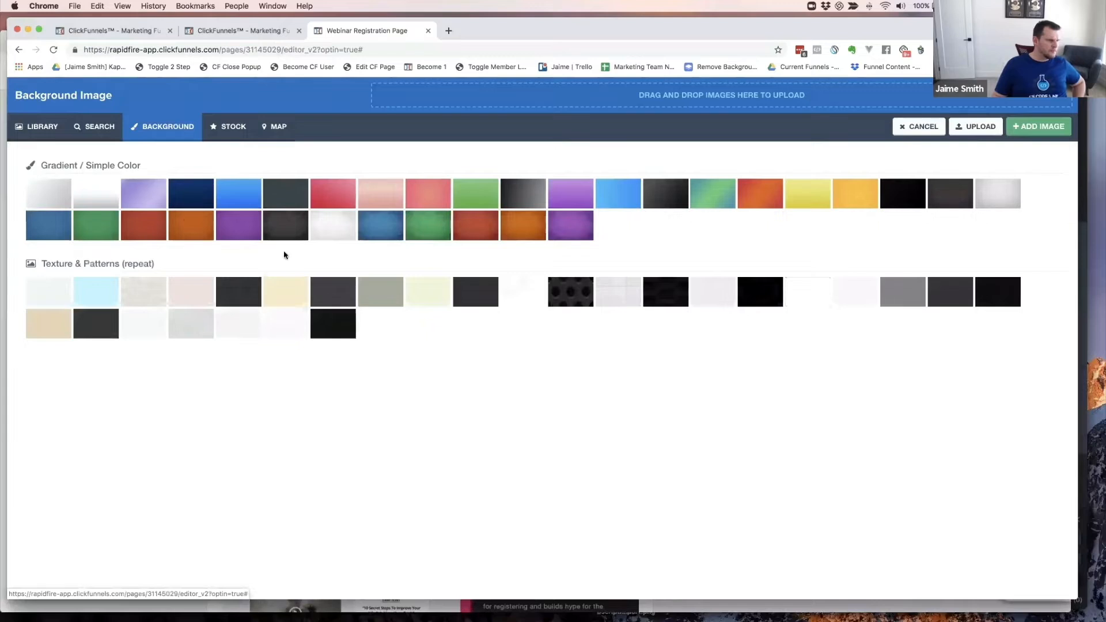
left_click(440, 227)
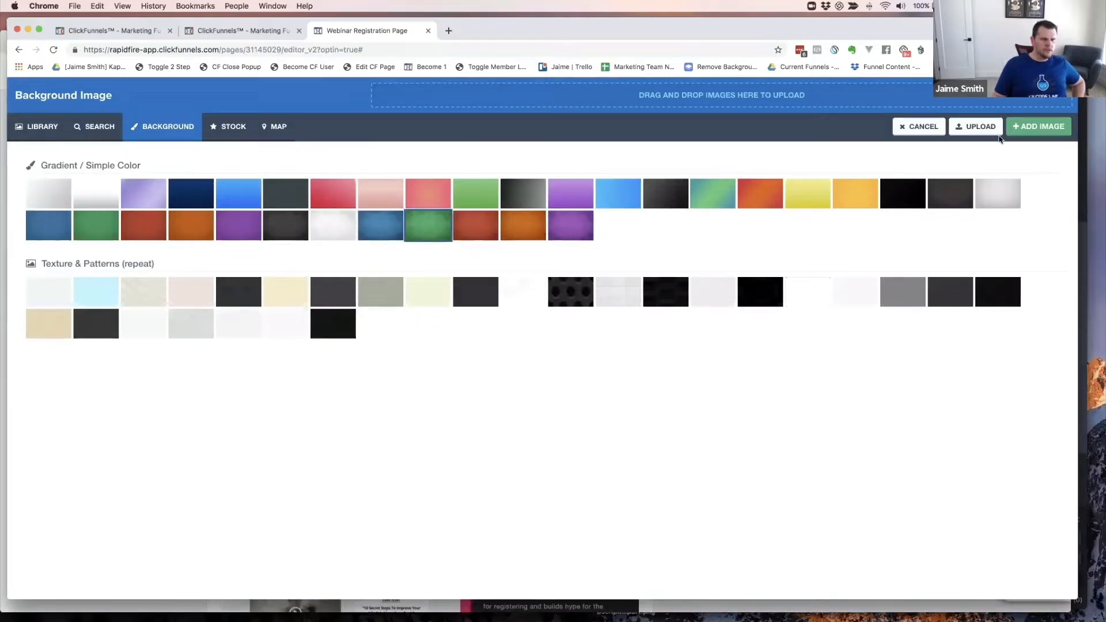
left_click(1033, 124)
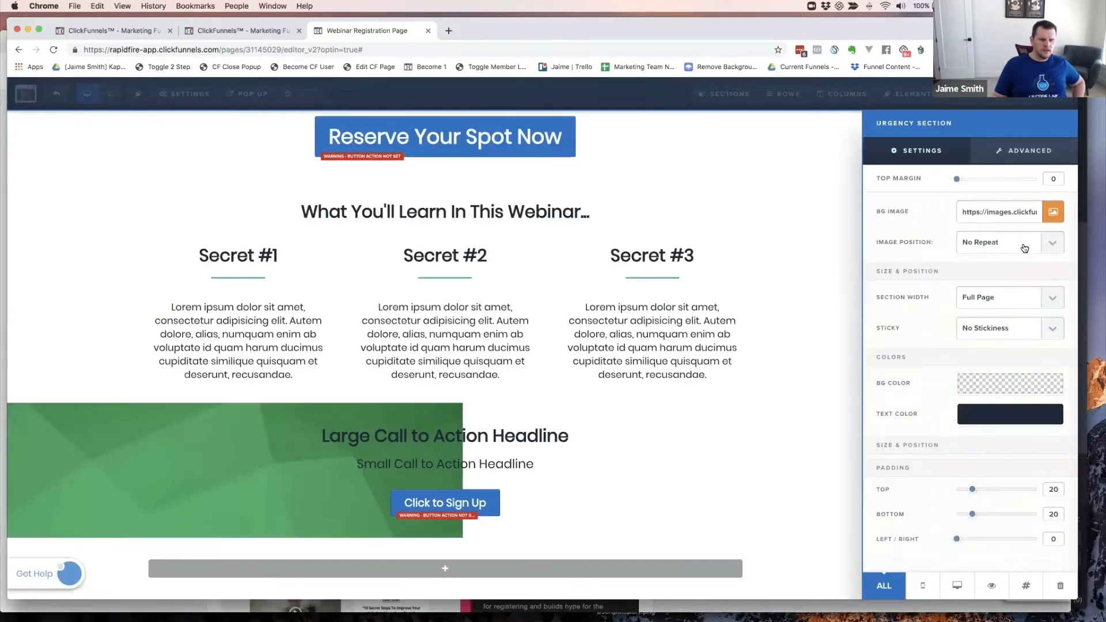
left_click(1048, 243)
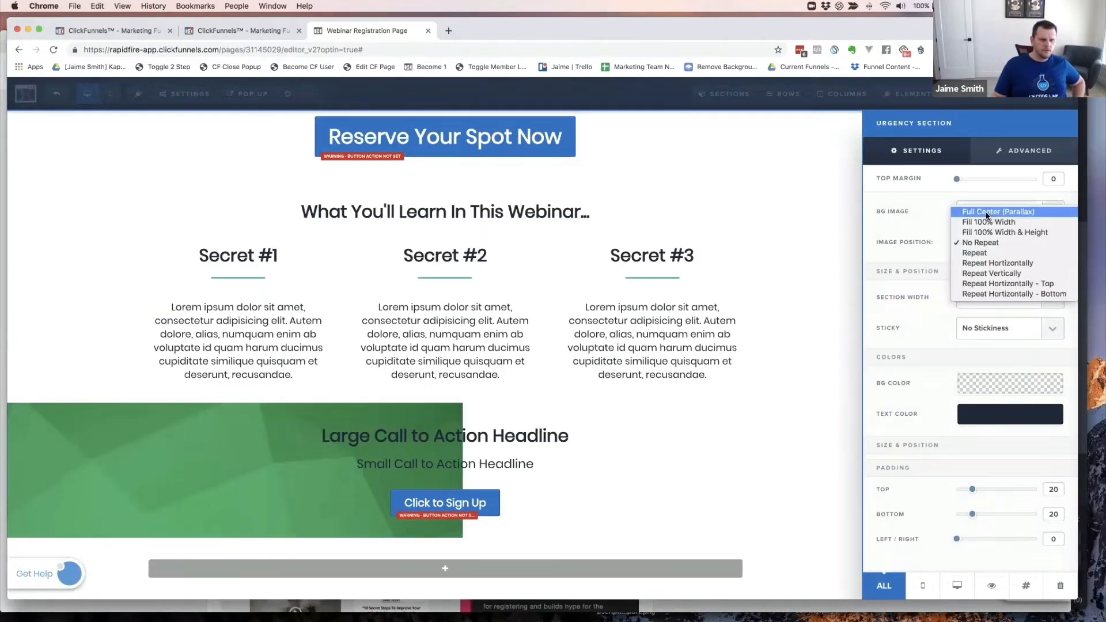
left_click(981, 213)
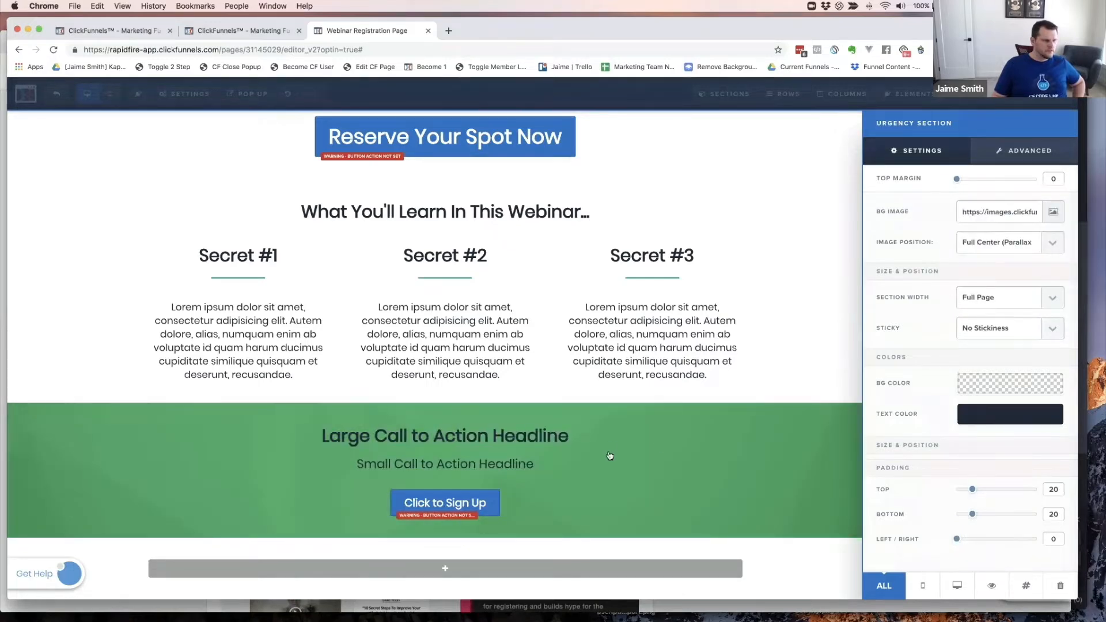
left_click(680, 488)
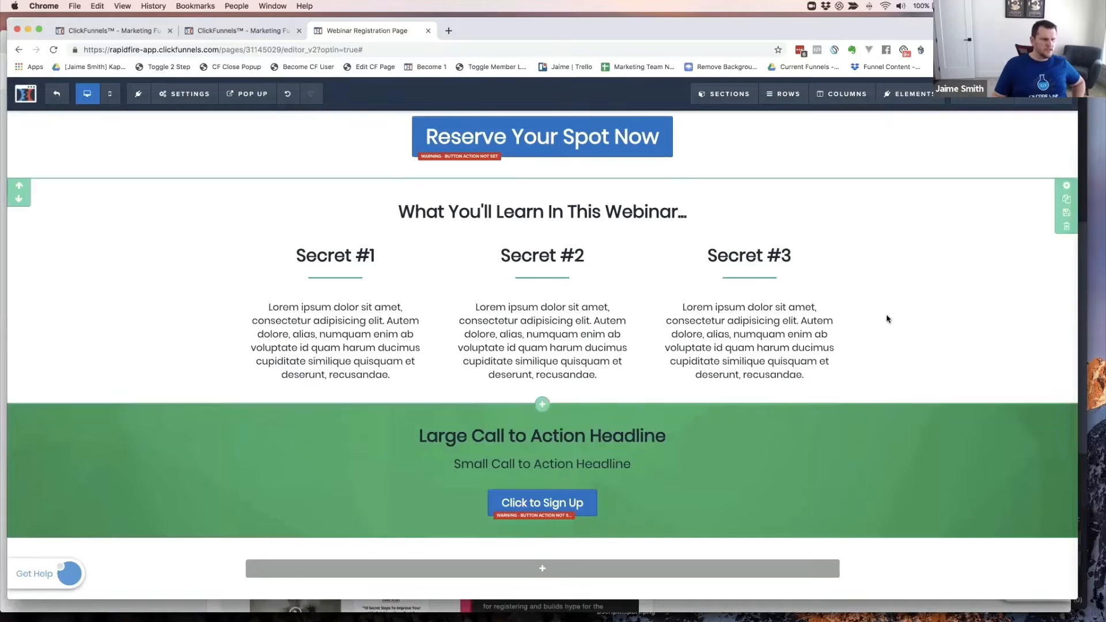
- Set the hook section's top and bottom padding to 100, then return to the cookbook page
scroll(887, 318, "up", 6)
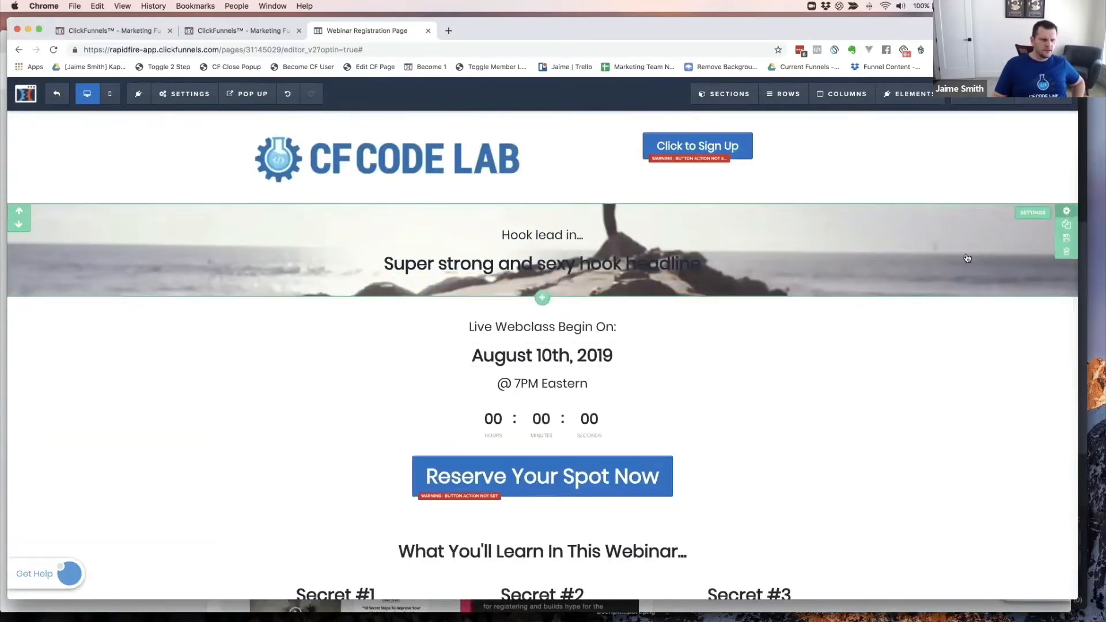
left_click(1065, 211)
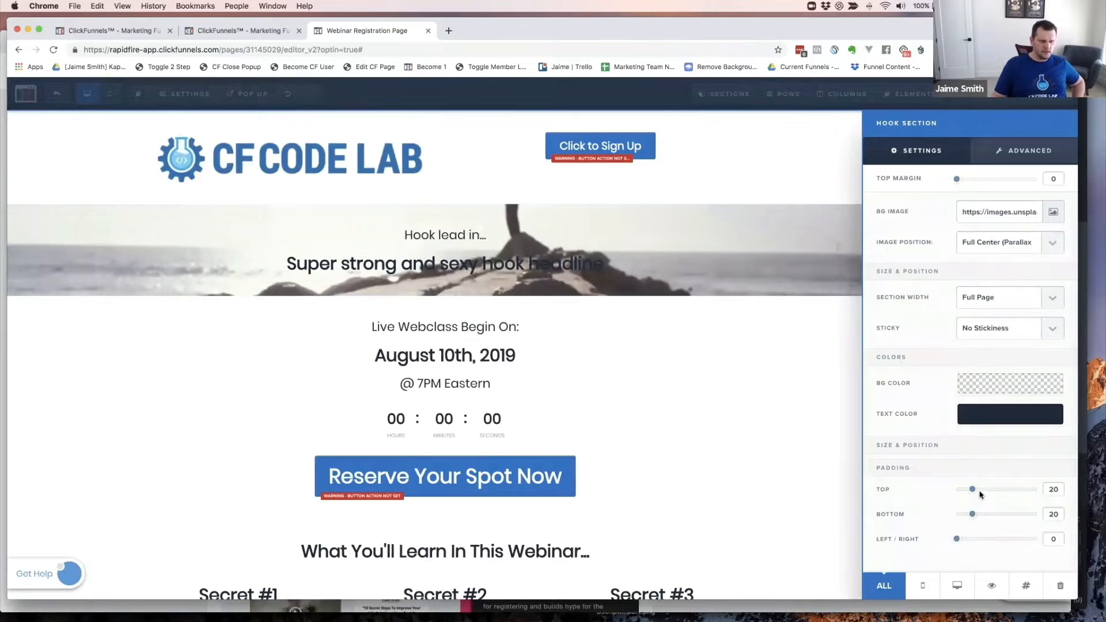
left_click_drag(972, 490, 1045, 490)
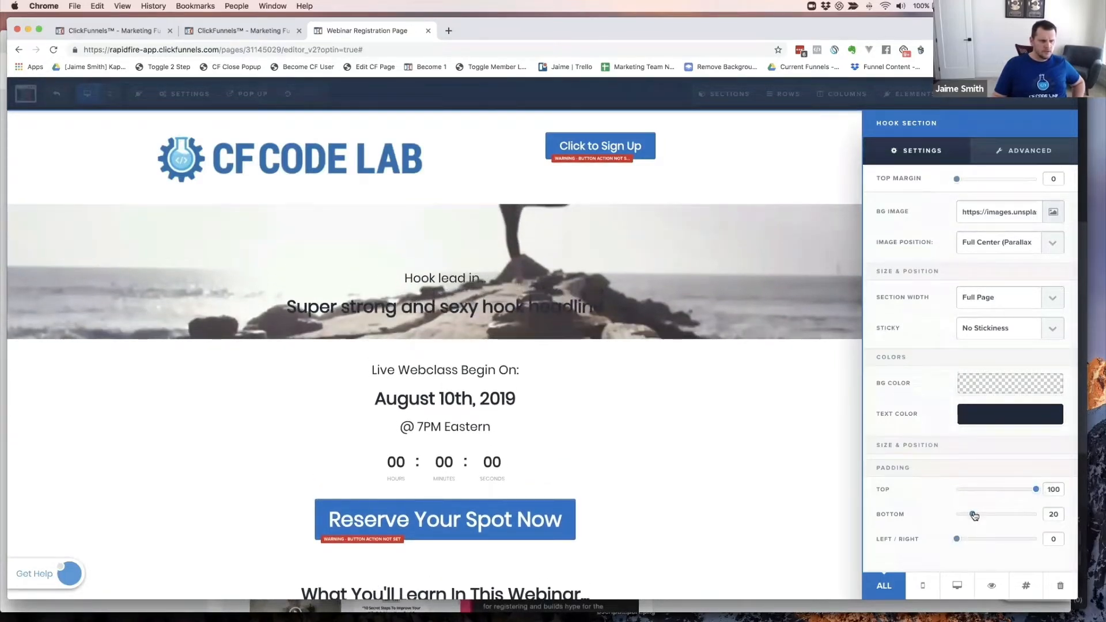
left_click_drag(973, 516, 1052, 517)
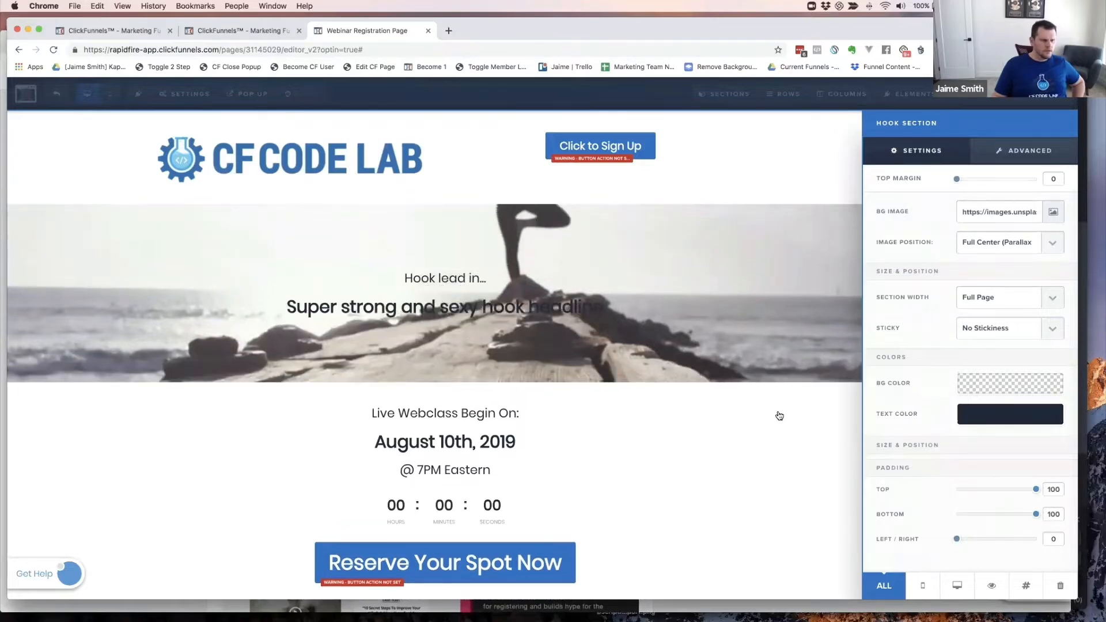
left_click(682, 375)
scroll(886, 349, "down", 10)
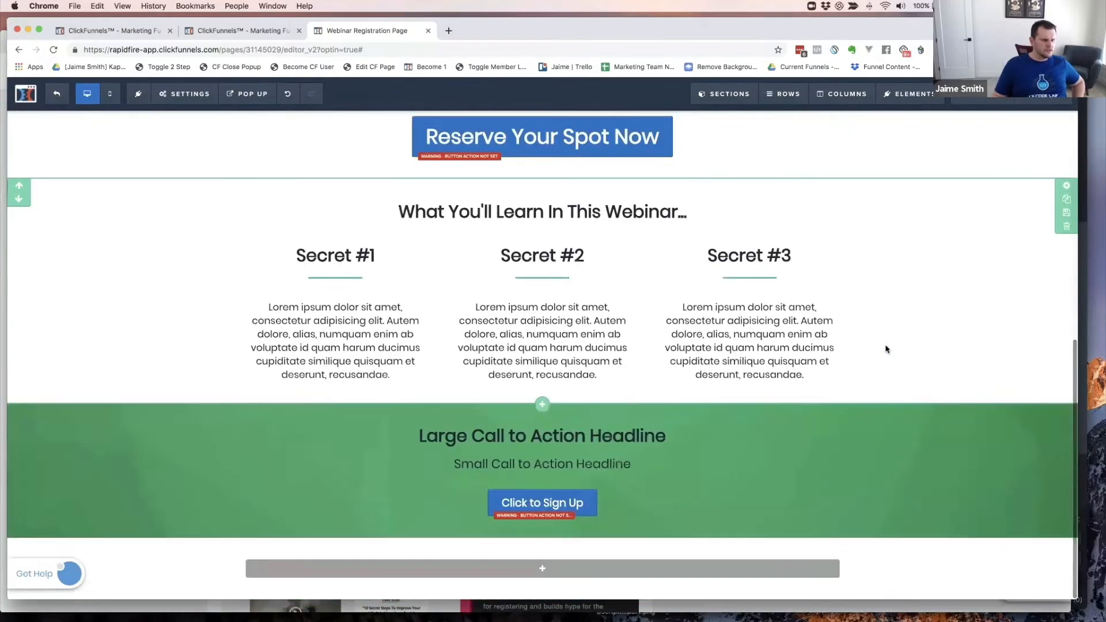
key("super+grave")
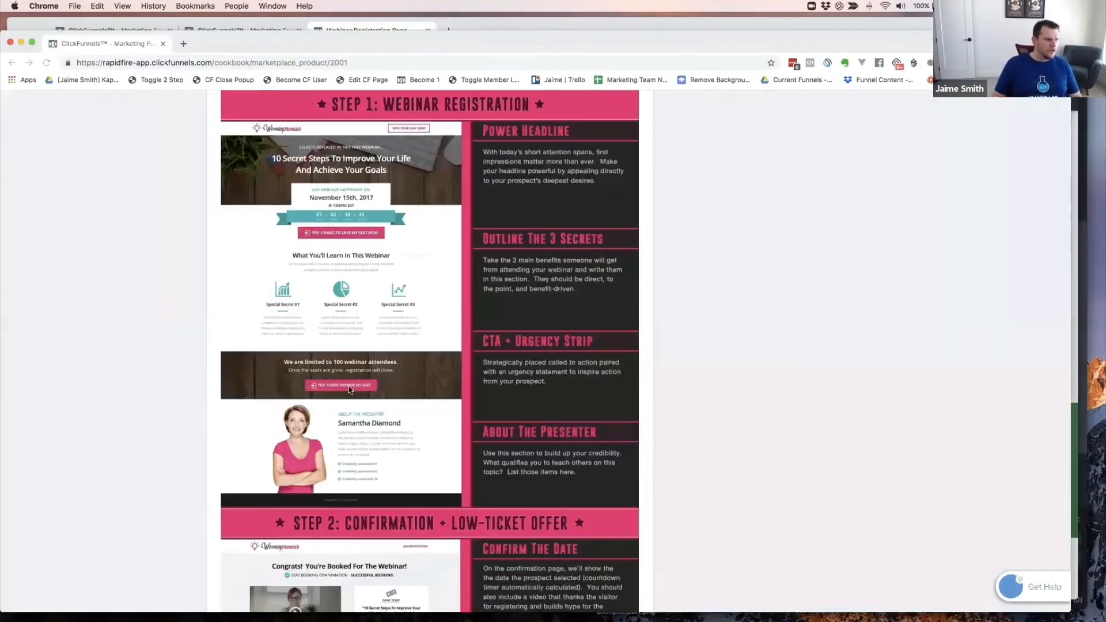
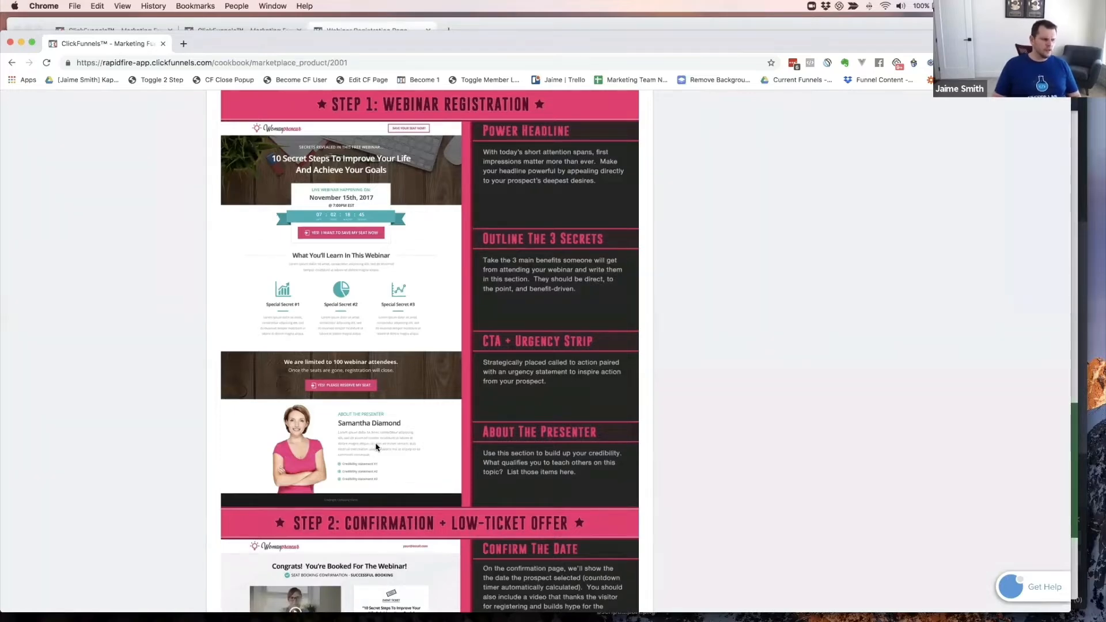
- Add a full-width section below the call-to-action band with an empty row
key("super+grave")
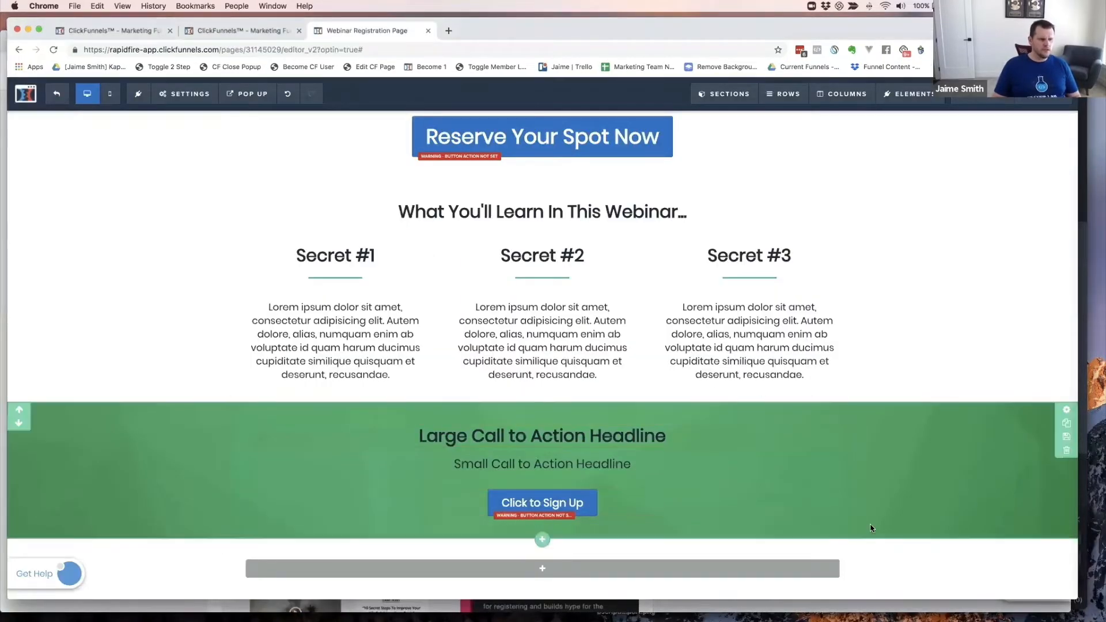
left_click(540, 543)
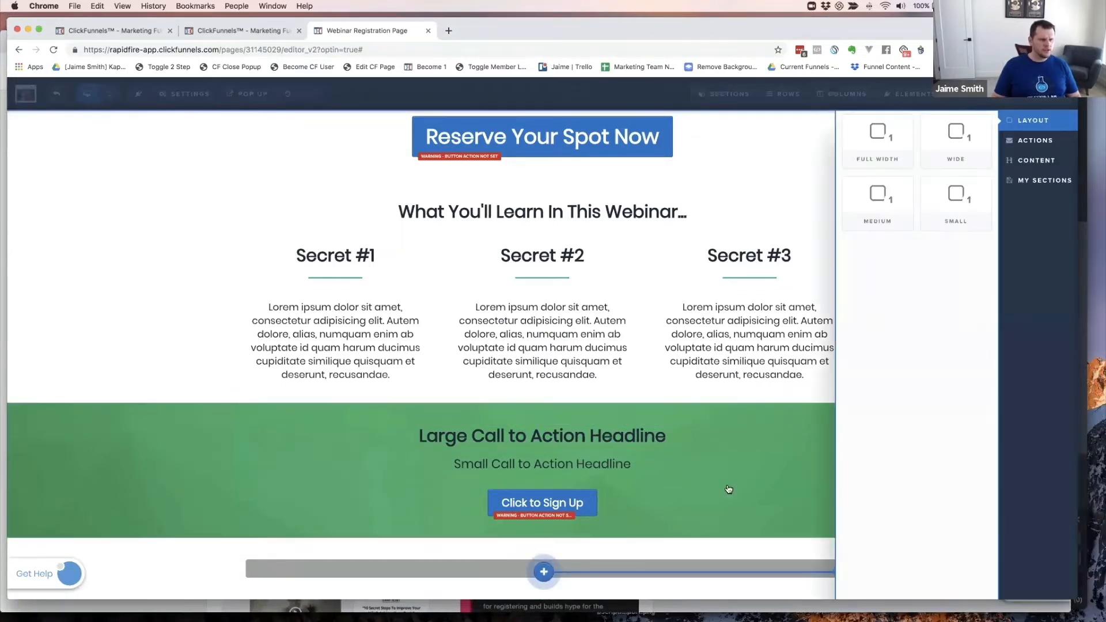
left_click(882, 146)
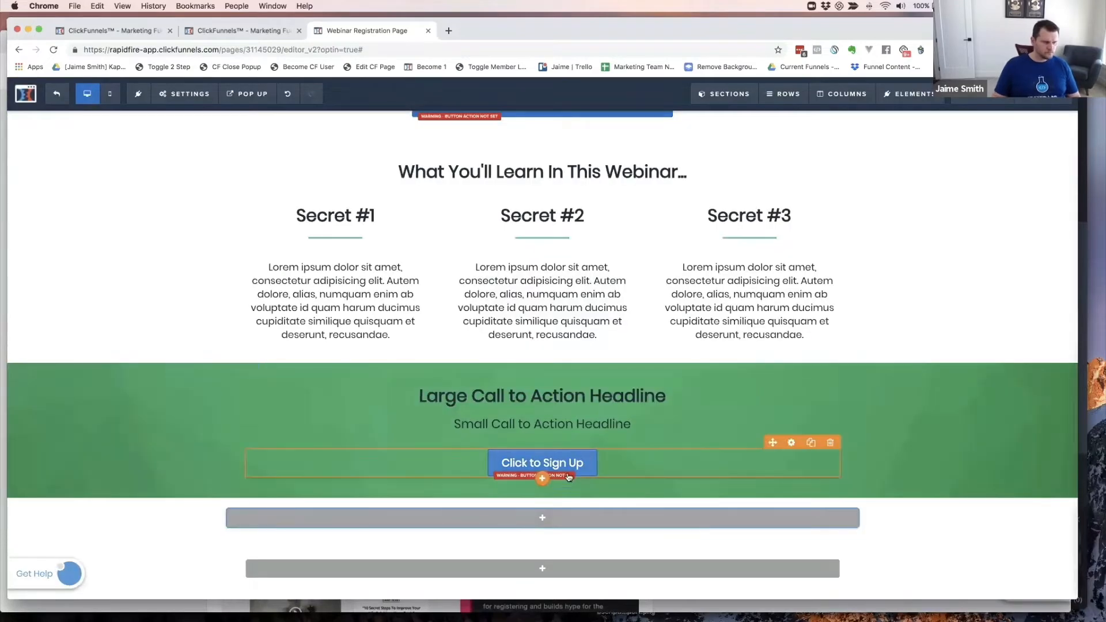
left_click(573, 517)
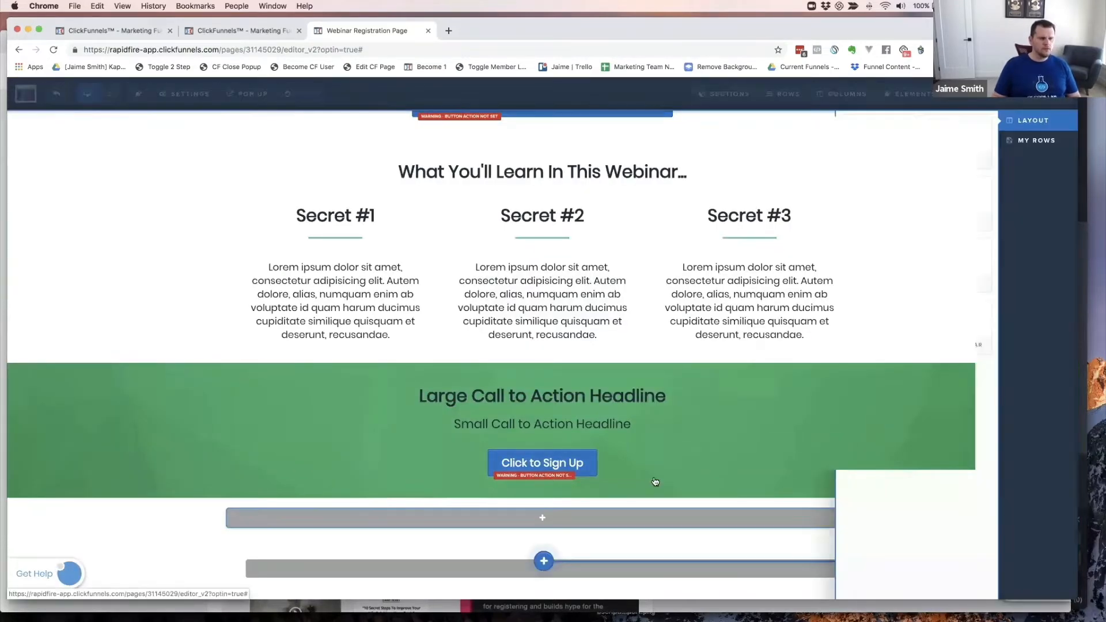
left_click(955, 150)
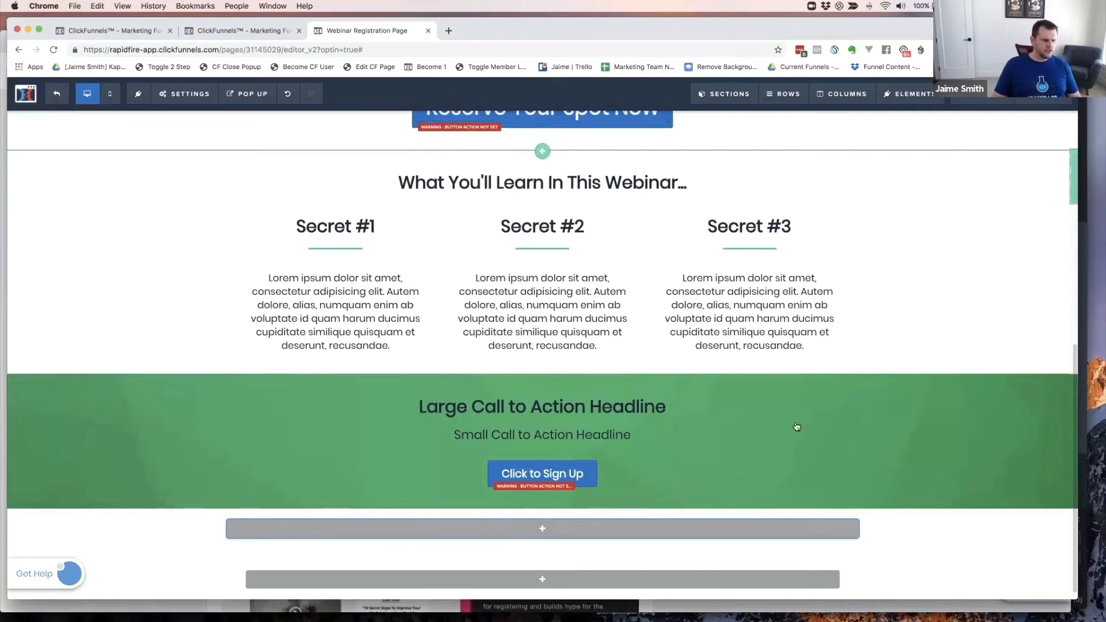
- Make the row two columns and place an Image element in the left column
scroll(542, 521, "down", 1)
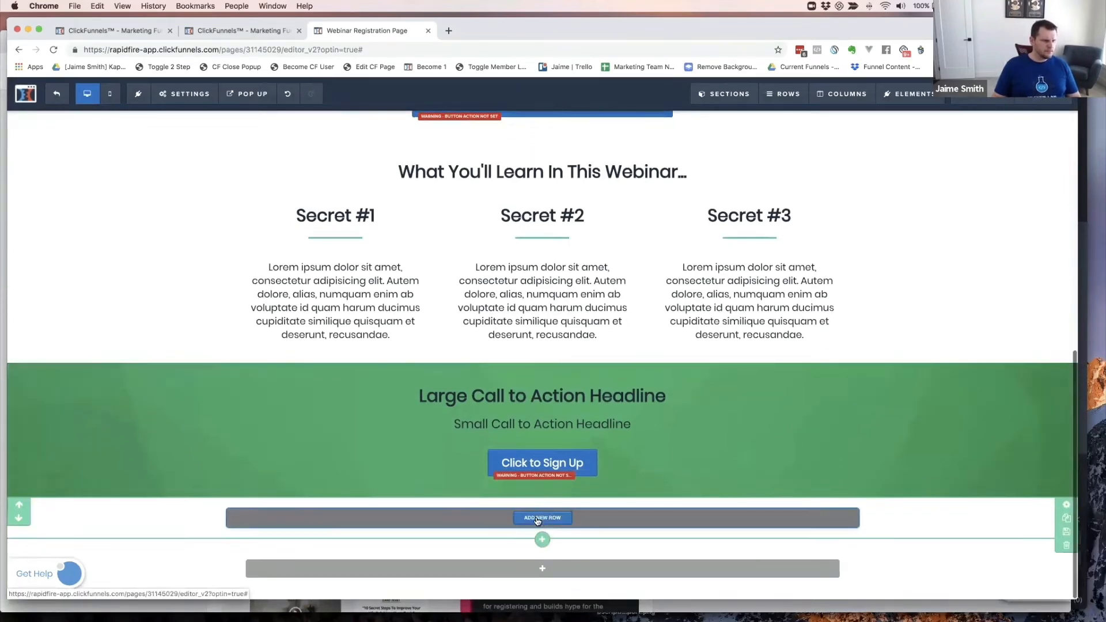
left_click(534, 519)
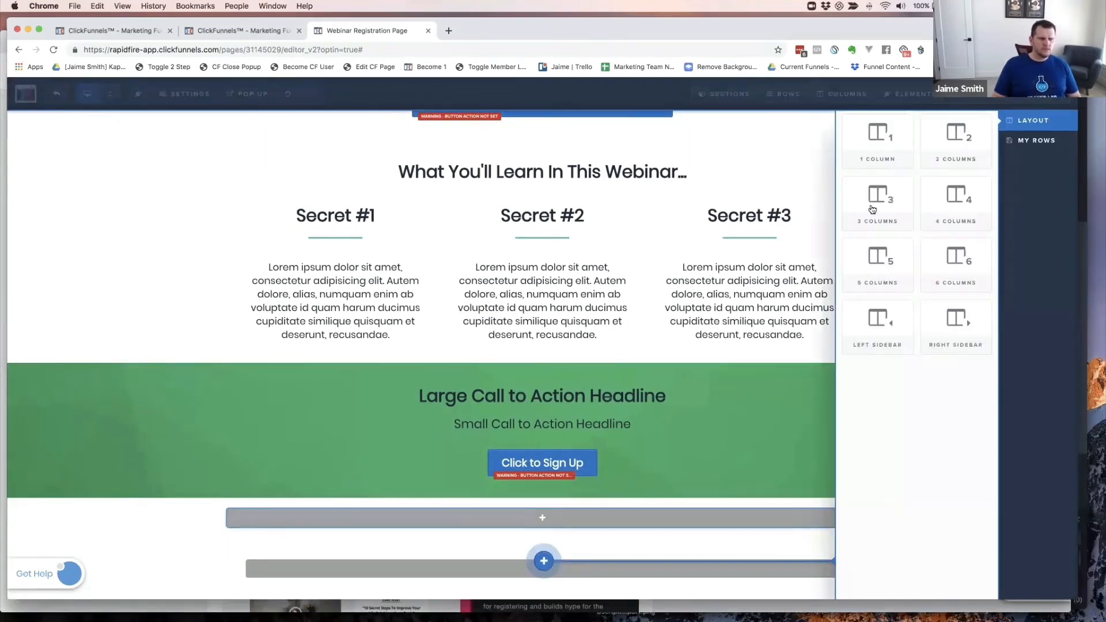
left_click(957, 141)
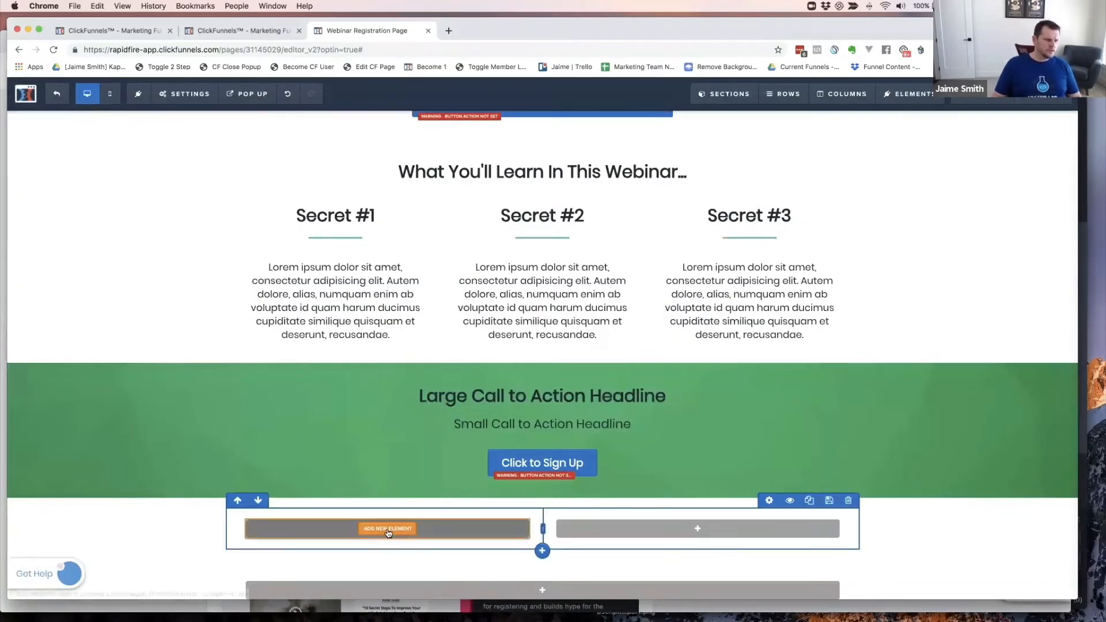
left_click(388, 530)
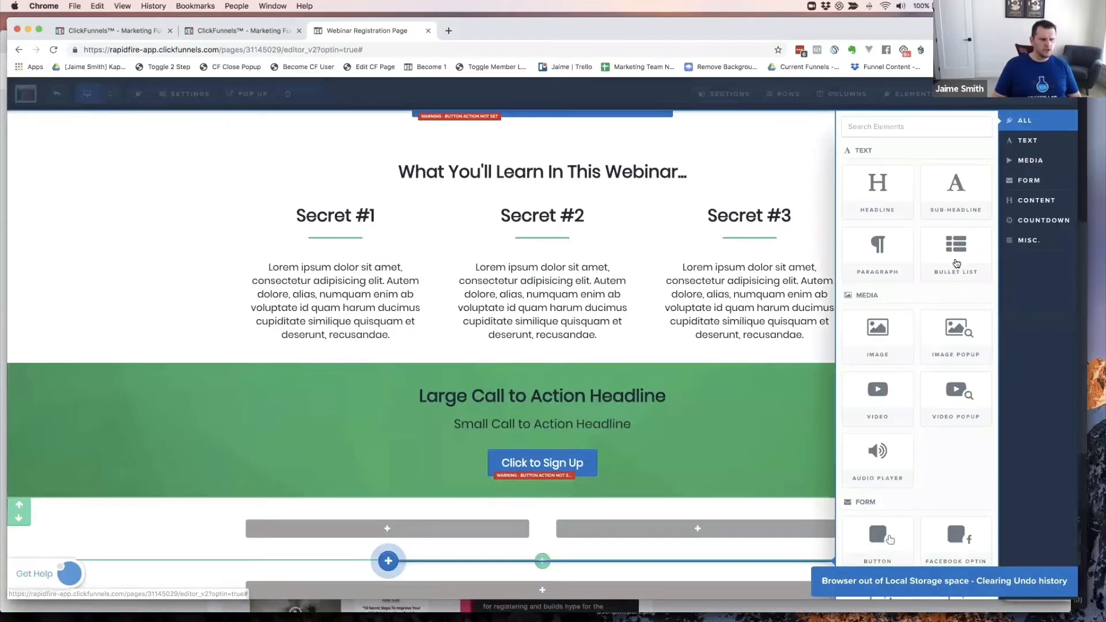
left_click(878, 331)
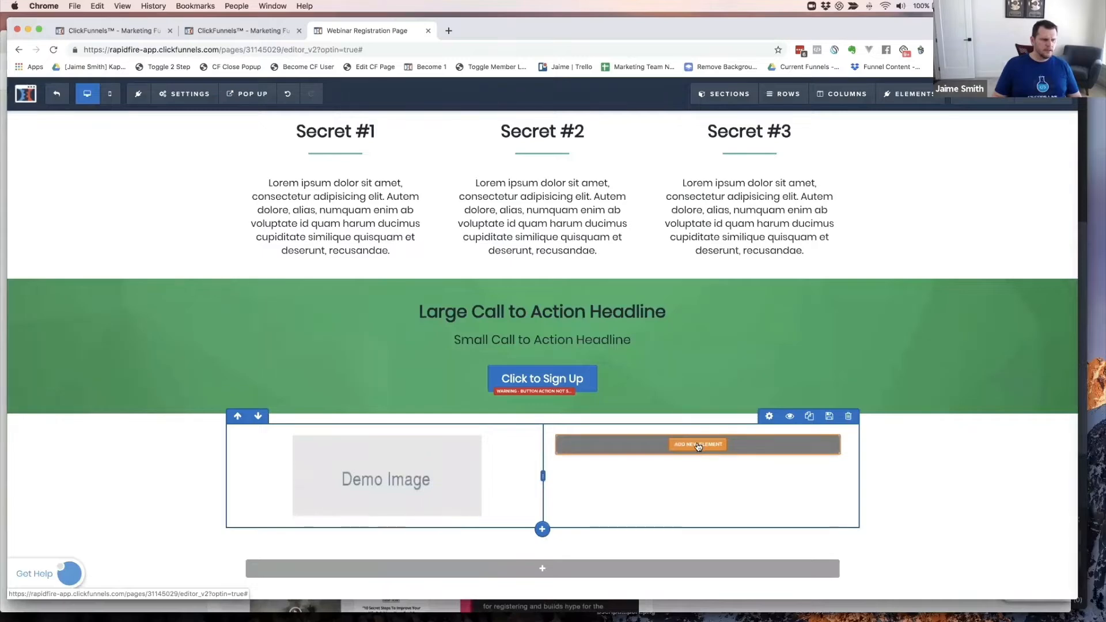
- Stack a Sub-Headline, Headline, Paragraph and Bullet List in the right column
left_click(699, 446)
key("super+grave")
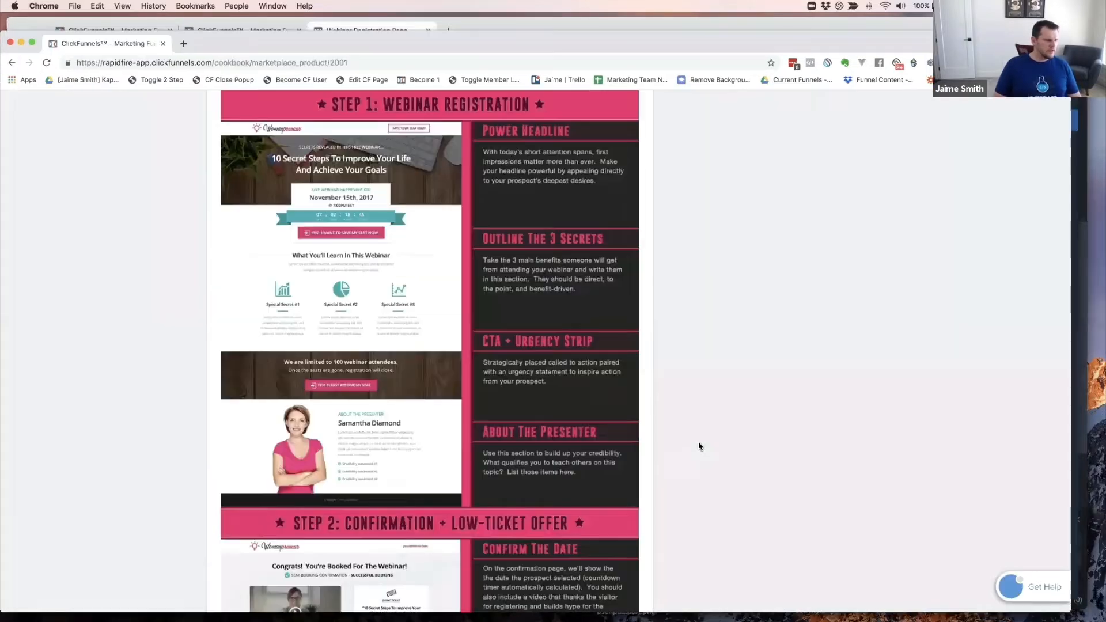
key("super+grave")
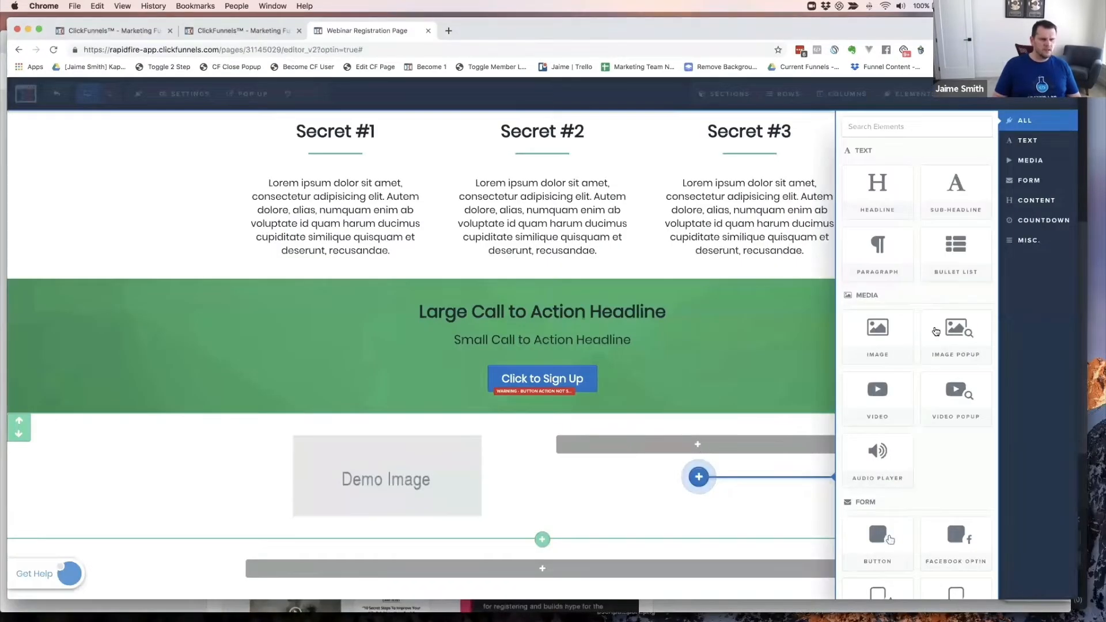
left_click(946, 226)
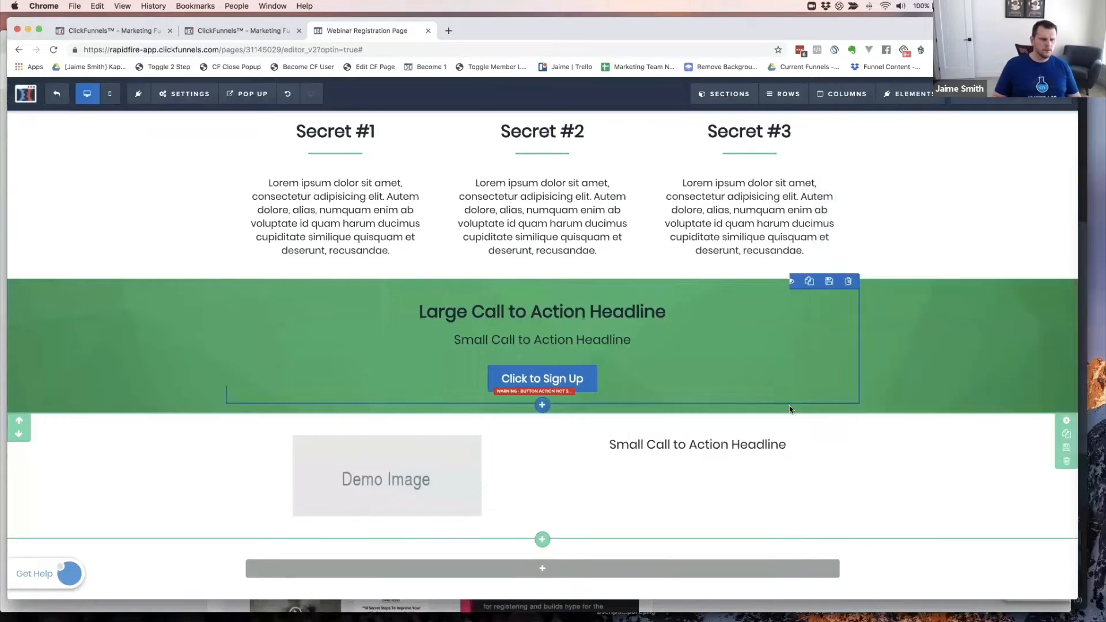
left_click(697, 457)
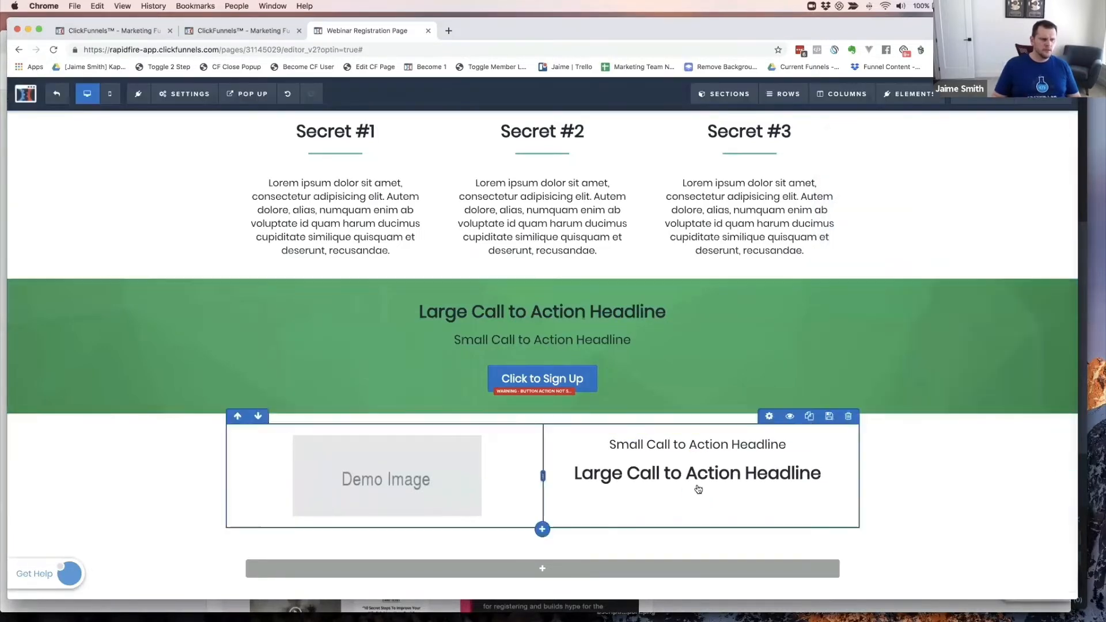
left_click(694, 487)
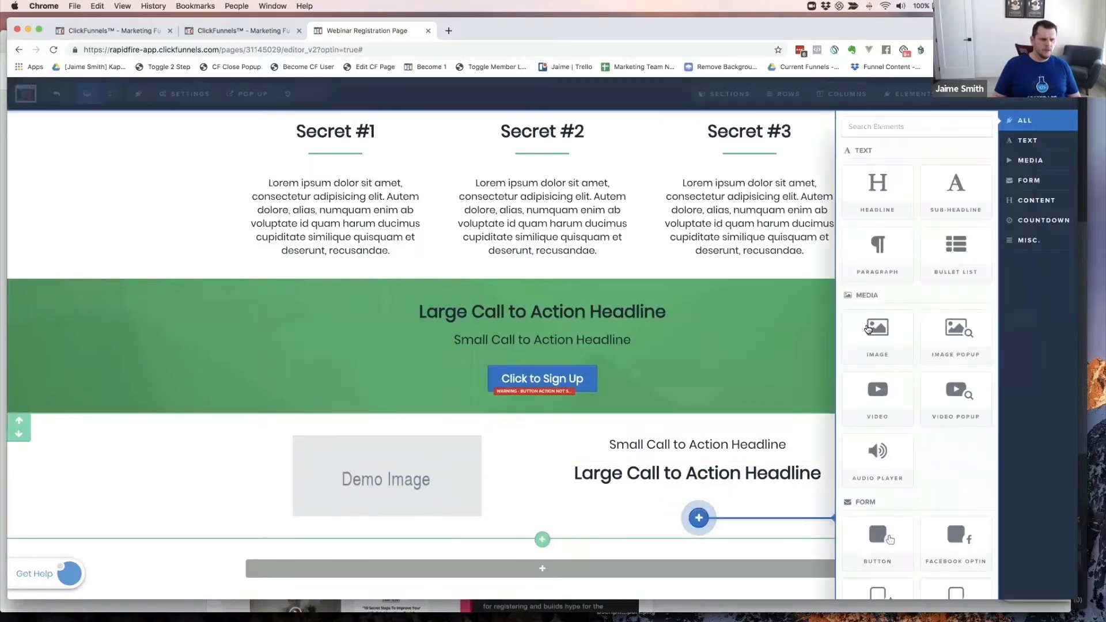
left_click(878, 242)
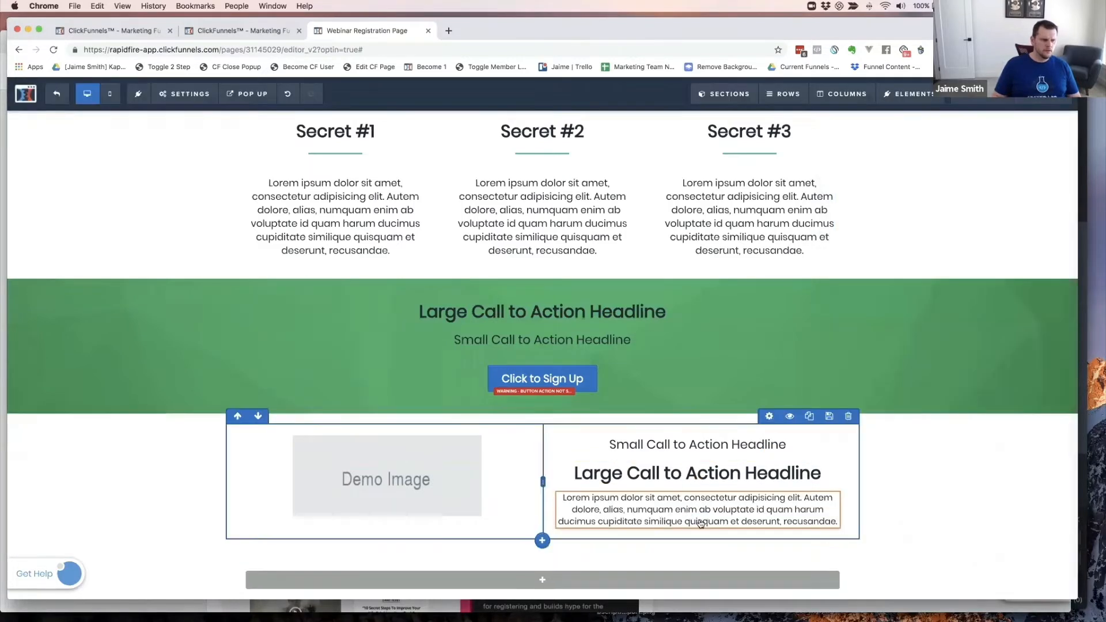
left_click(696, 530)
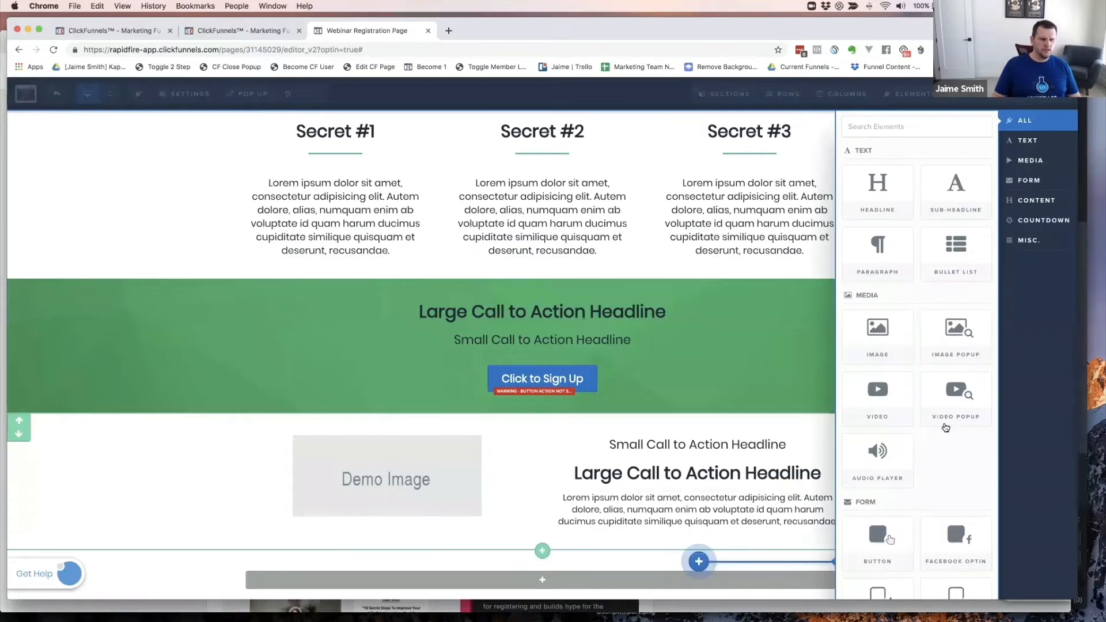
left_click(955, 248)
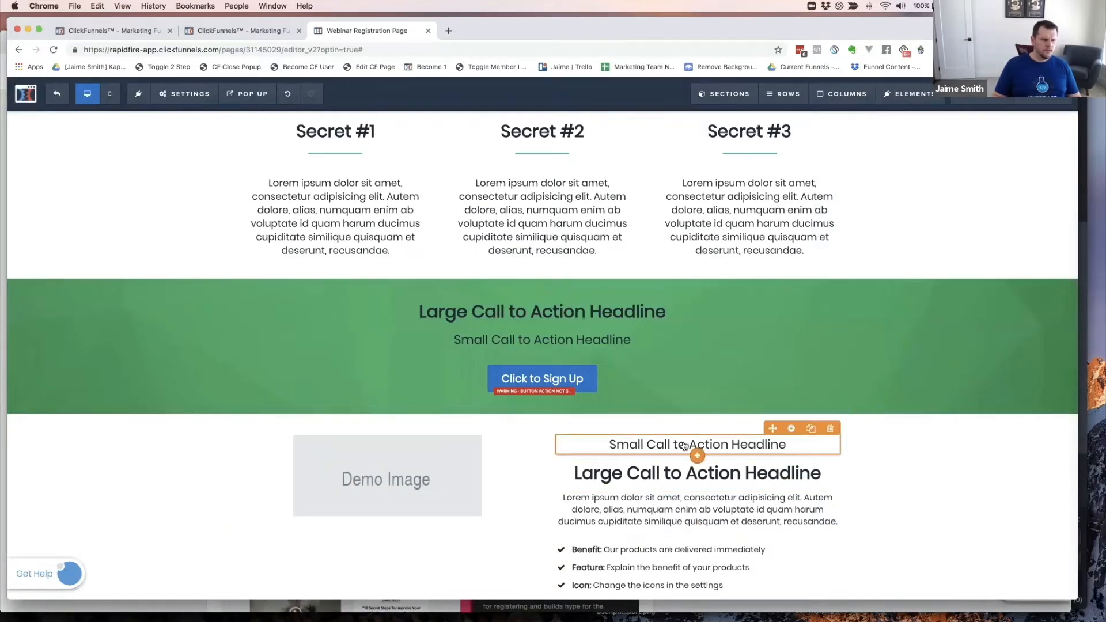
- Left-align the small headline, the large headline and the paragraph
left_click(642, 444)
left_click(639, 427)
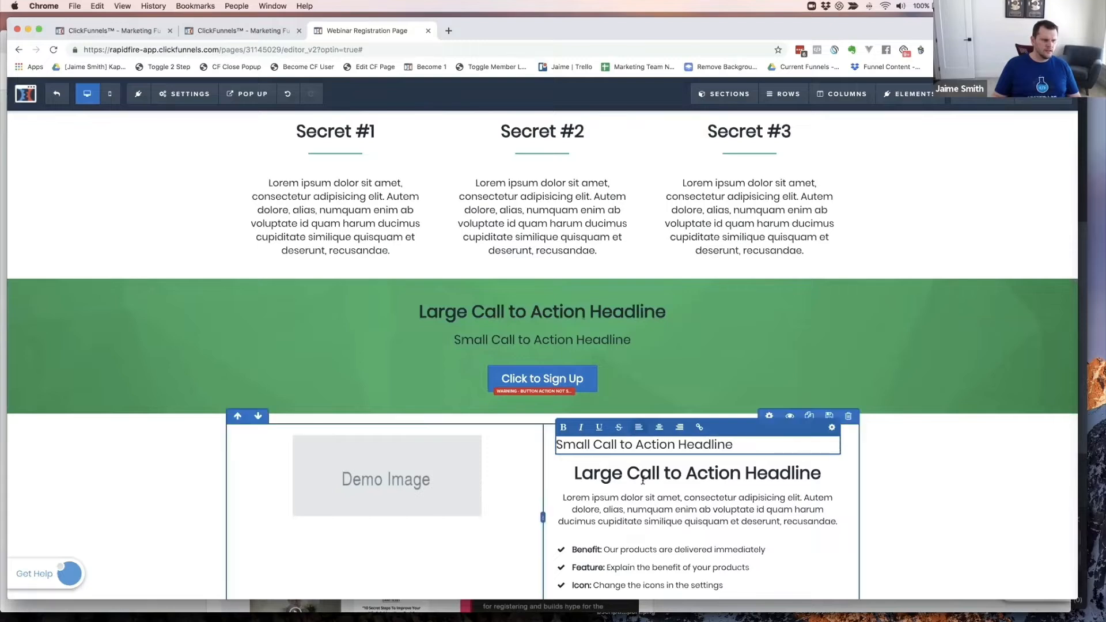
left_click(679, 473)
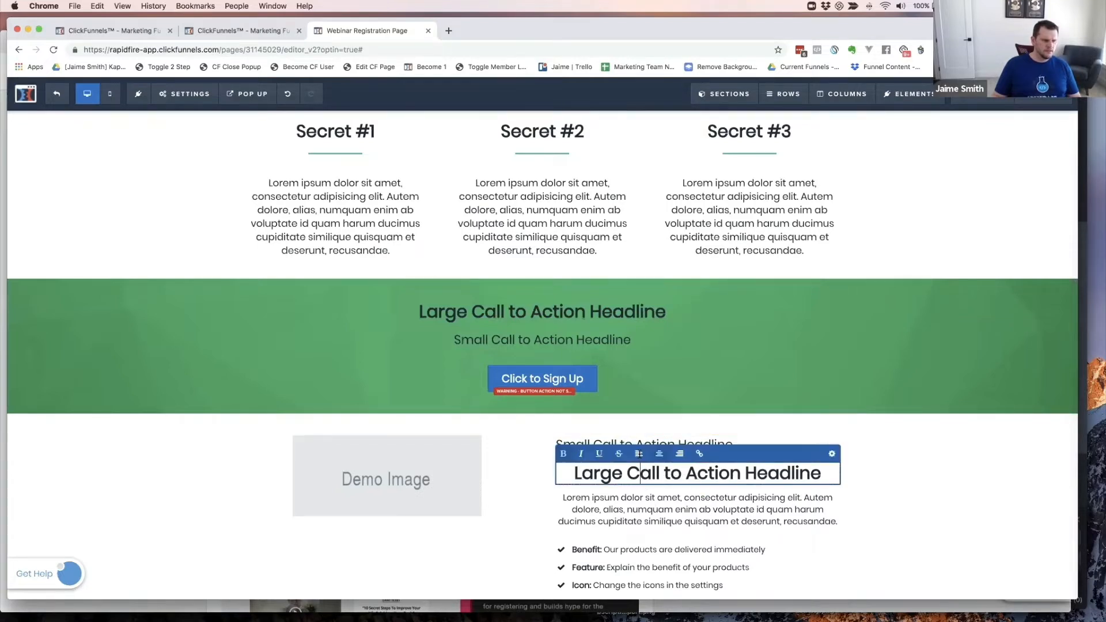
left_click(639, 454)
left_click(632, 502)
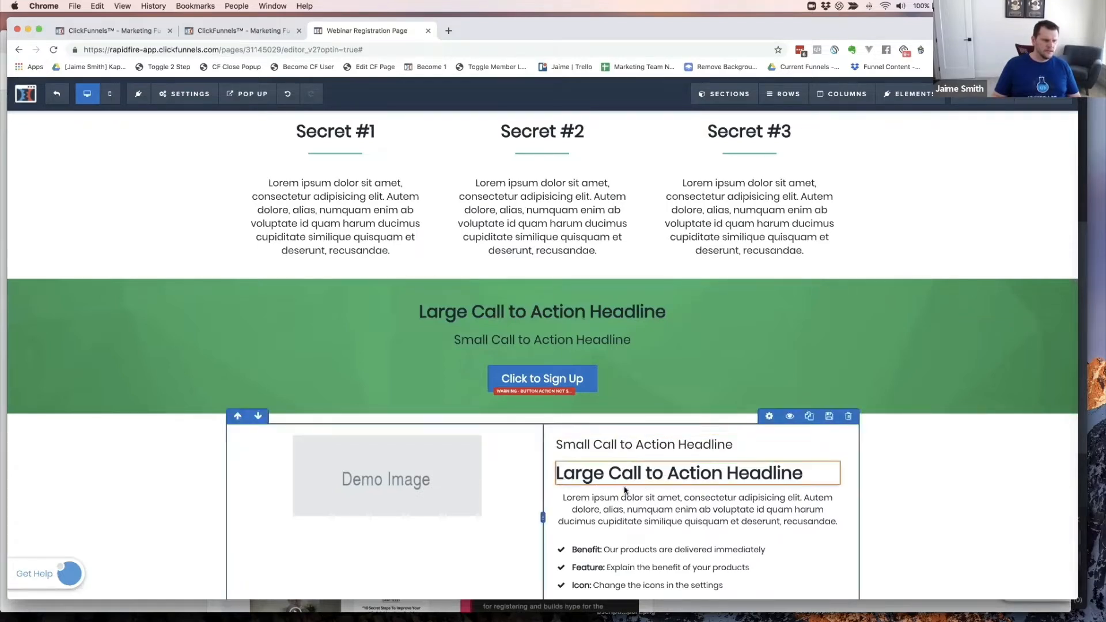
left_click(639, 483)
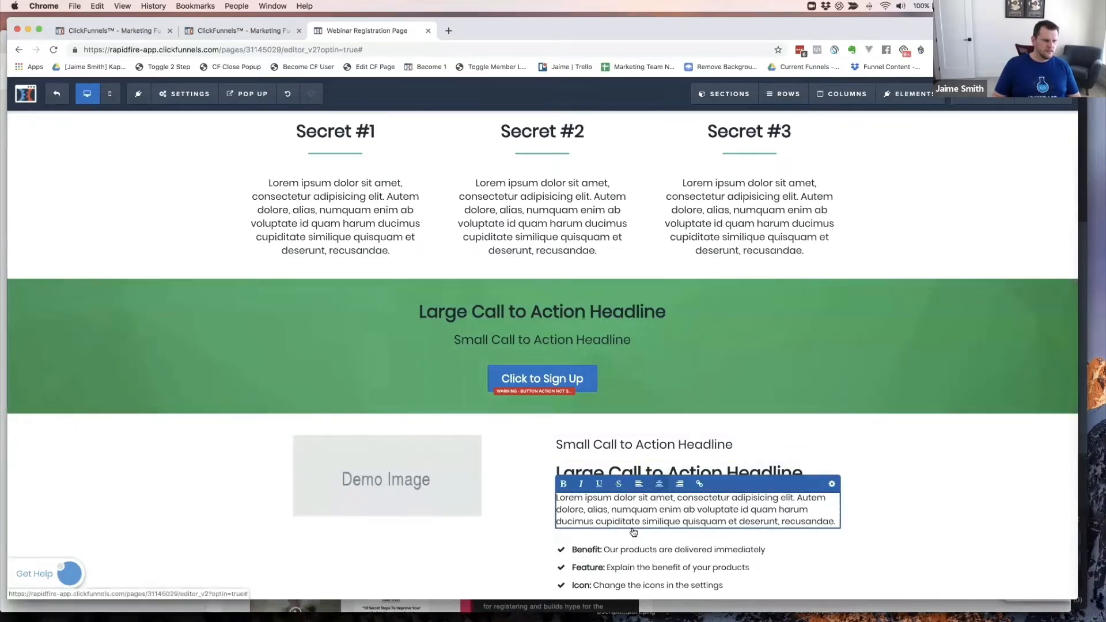
left_click(800, 530)
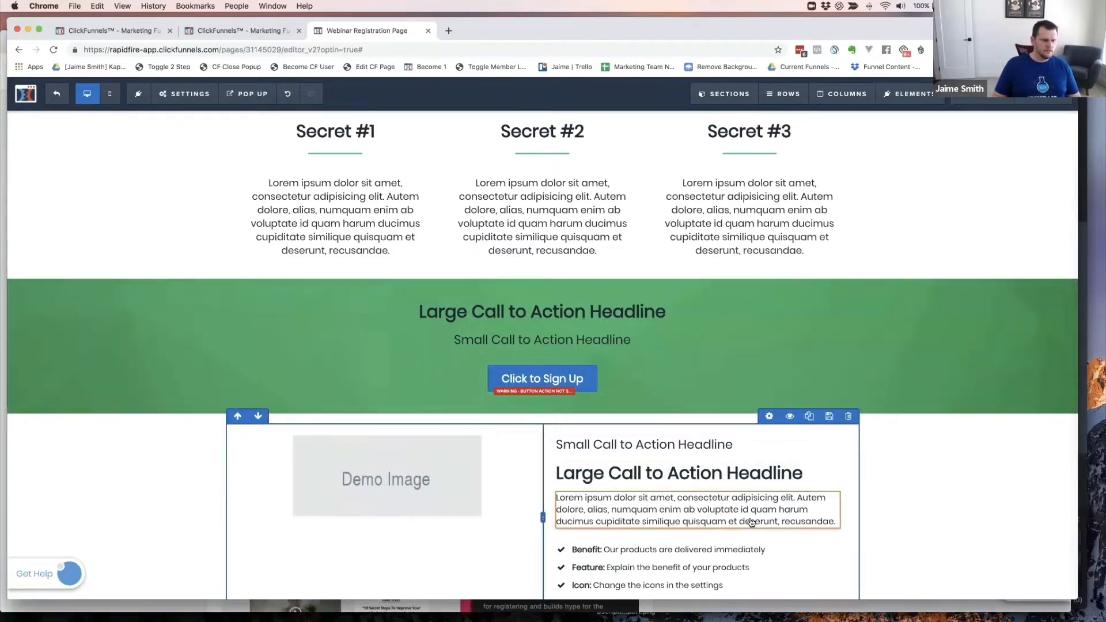
key("super+grave")
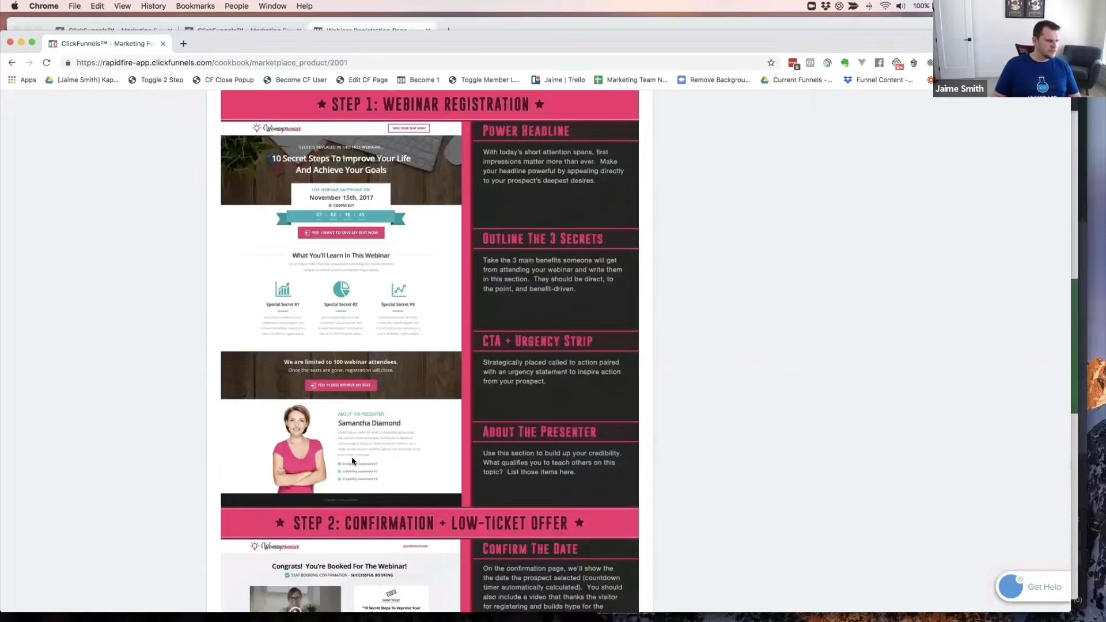
key("super+grave")
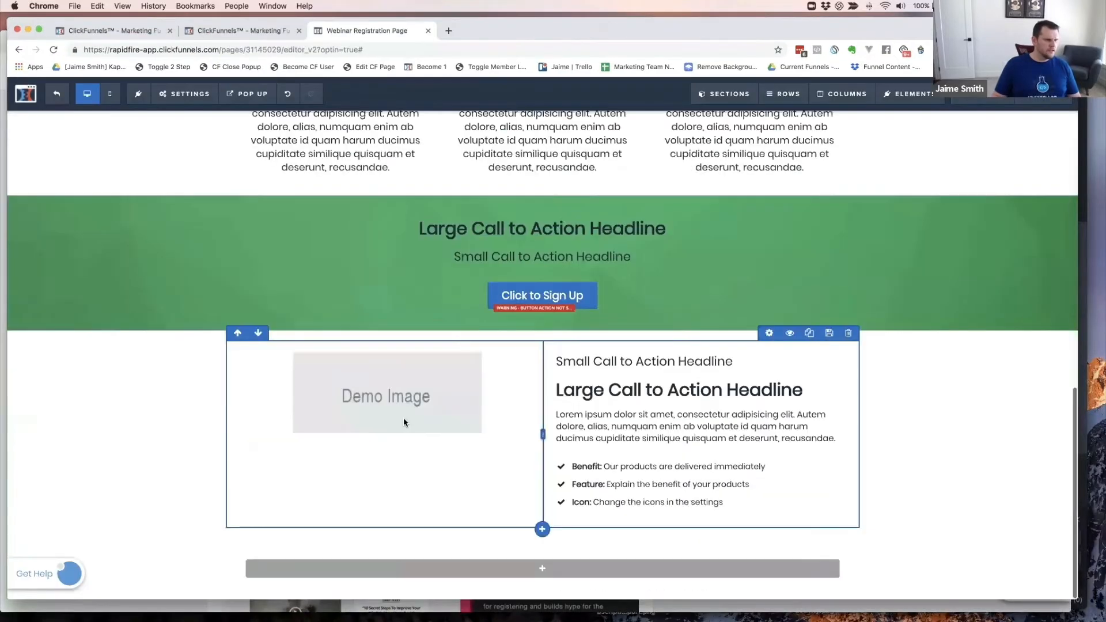
- Swap the left column's placeholder for the black #funnelhacker T-shirt photo from Uploaded Images
left_click(384, 394)
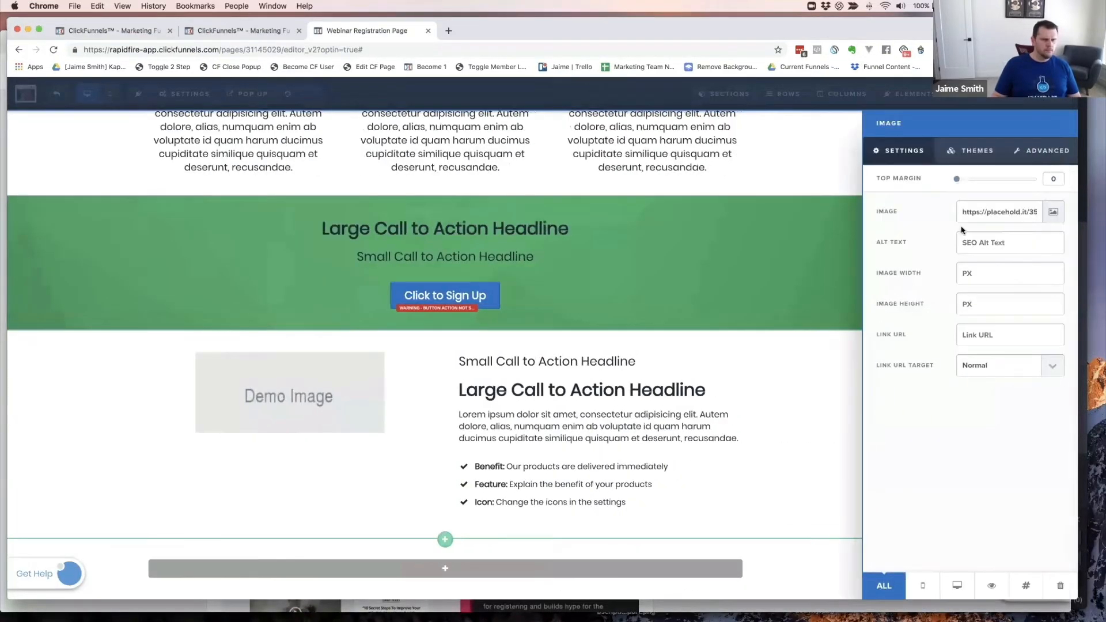
left_click(1052, 212)
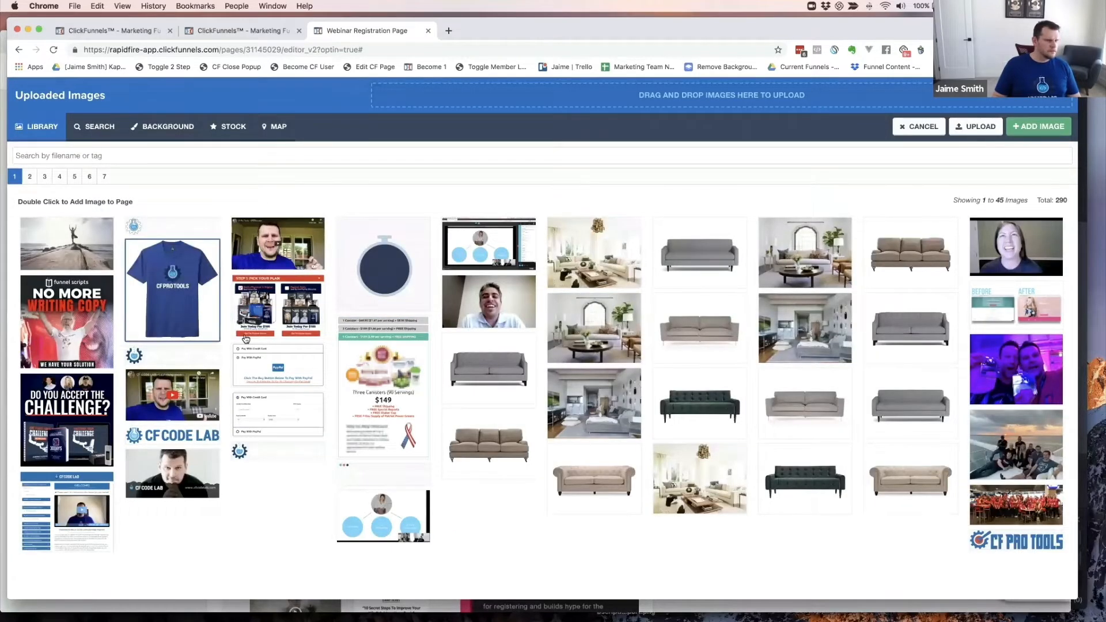
left_click(685, 357)
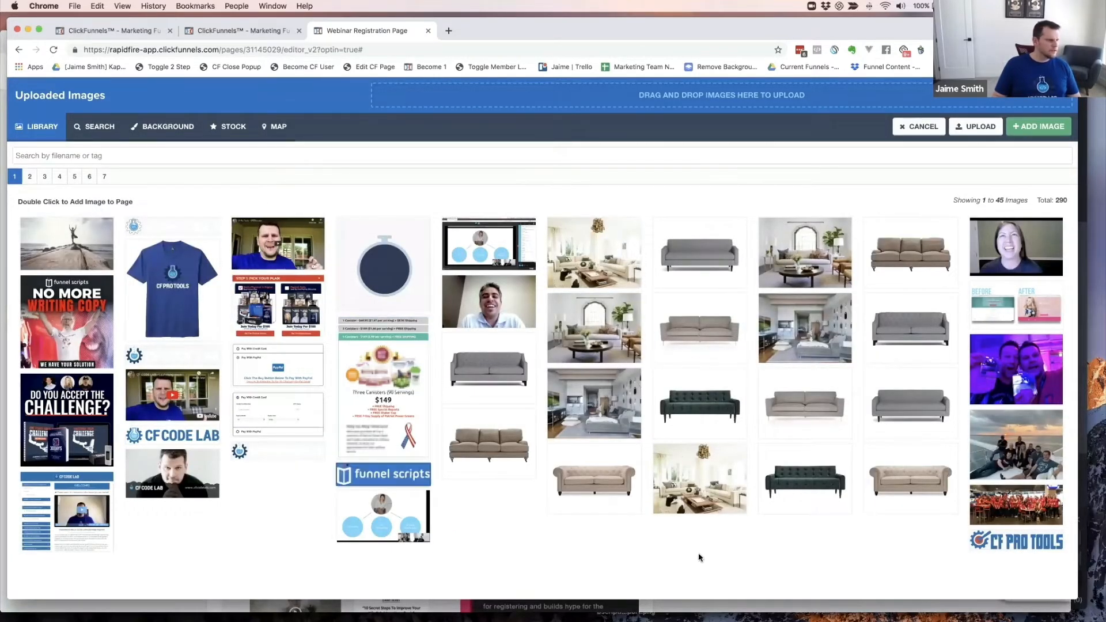
left_click(31, 176)
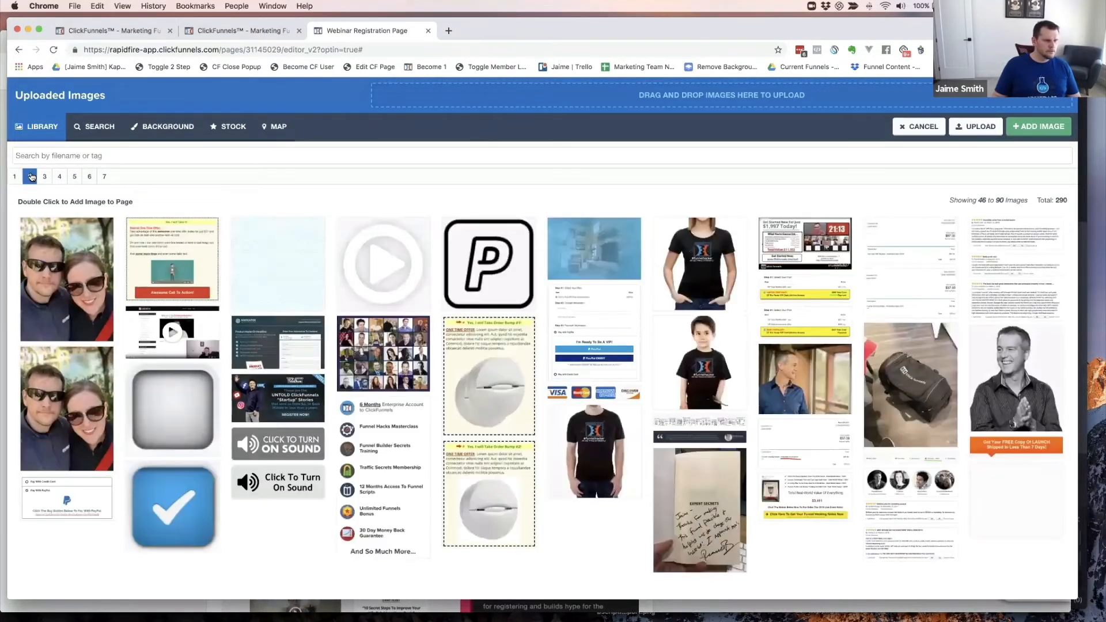
left_click(678, 279)
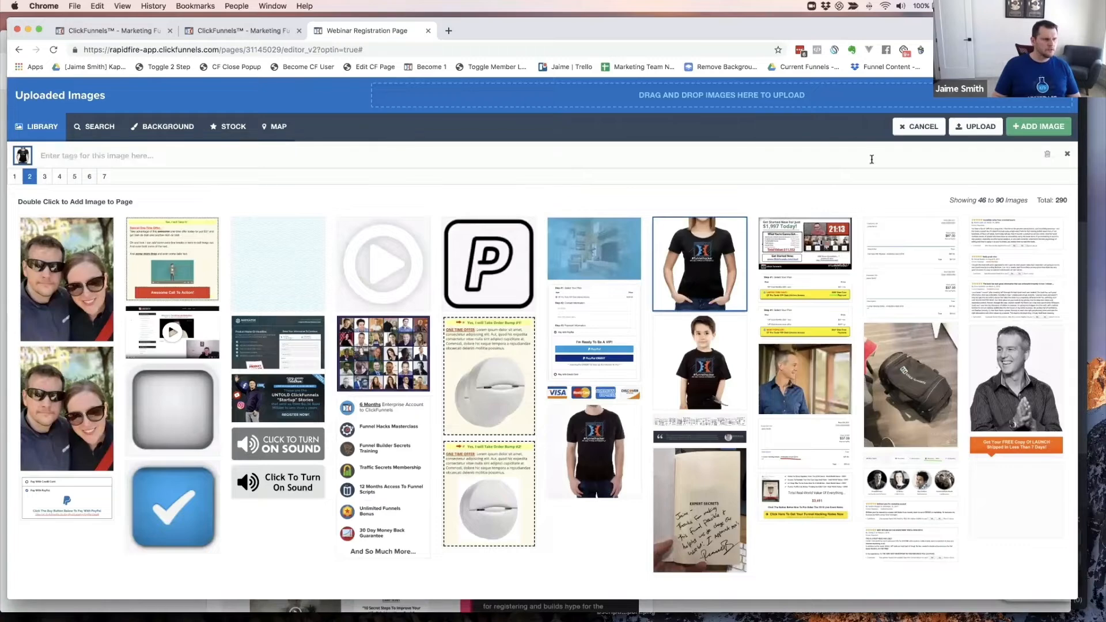
left_click(1038, 126)
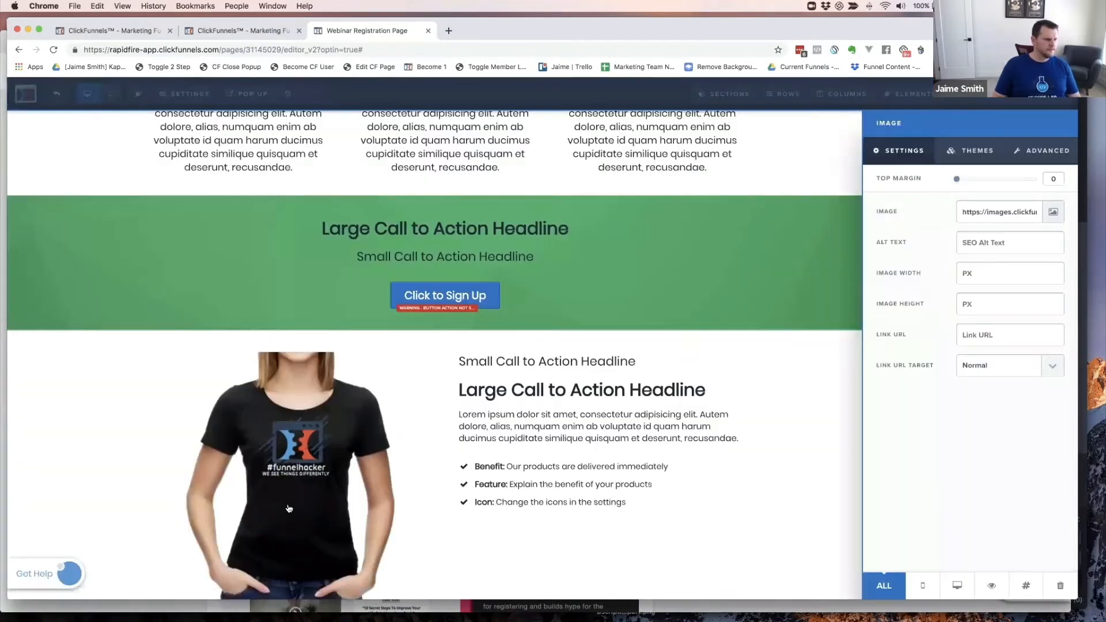
left_click(706, 510)
scroll(761, 448, "down", 3)
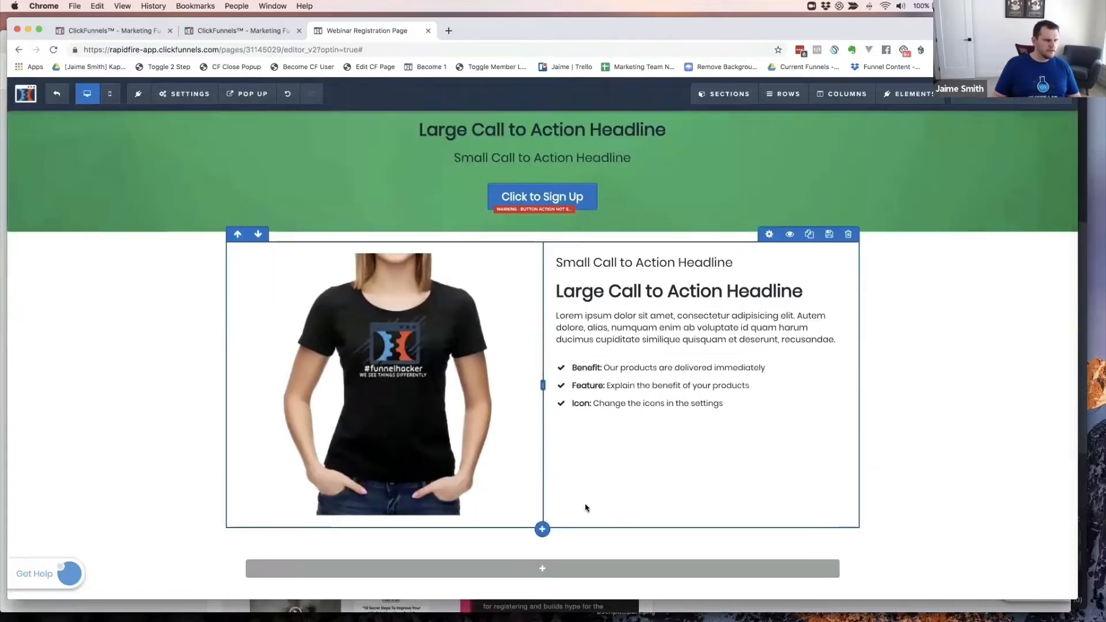
- Add a headline to the bottom row reading 'Copyright 2019'
left_click(542, 569)
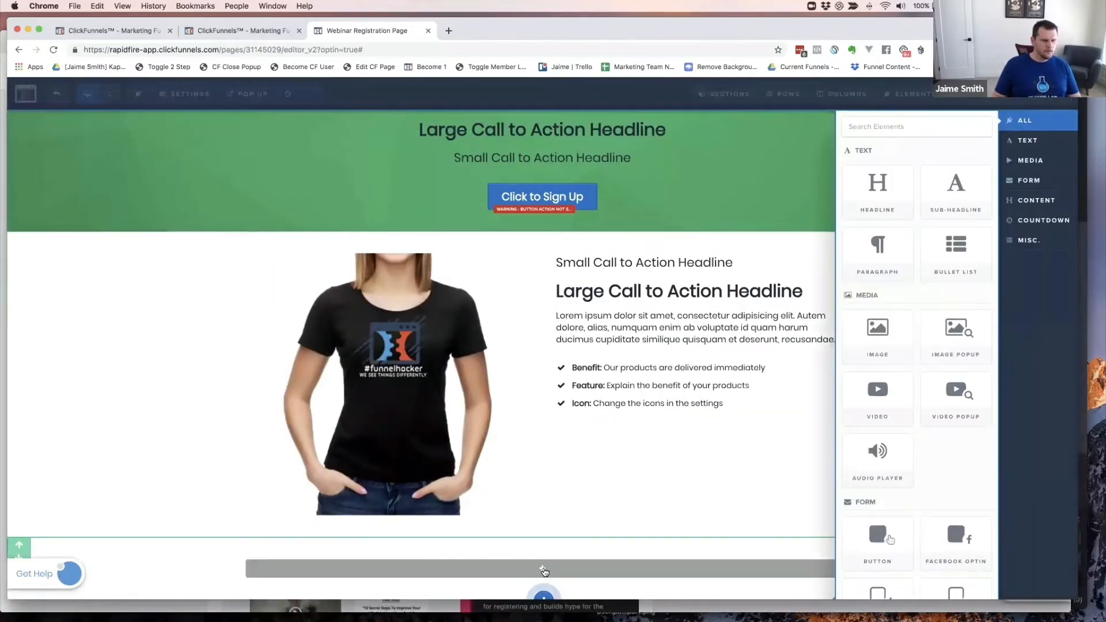
left_click(877, 190)
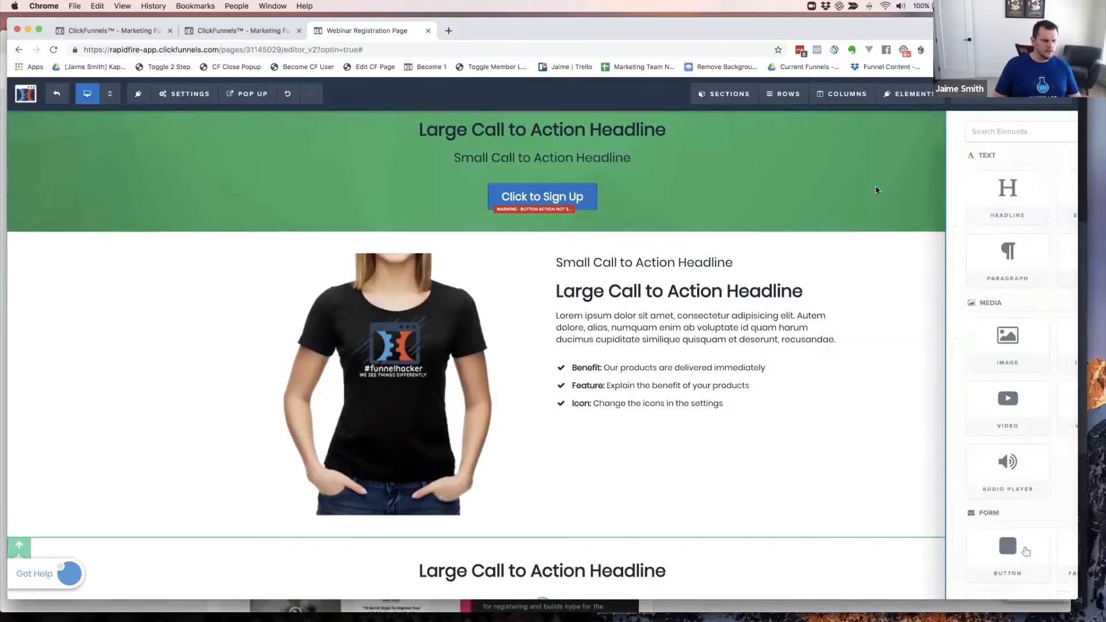
left_click(615, 568)
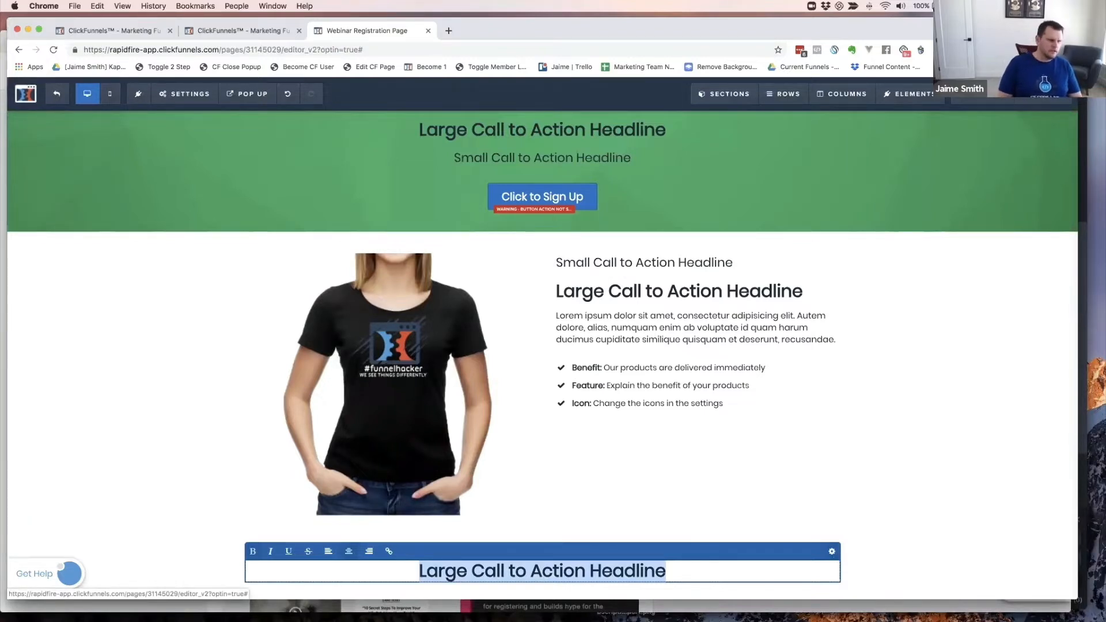
type("Copury")
key("BackSpace")
key("BackSpace")
key("BackSpace")
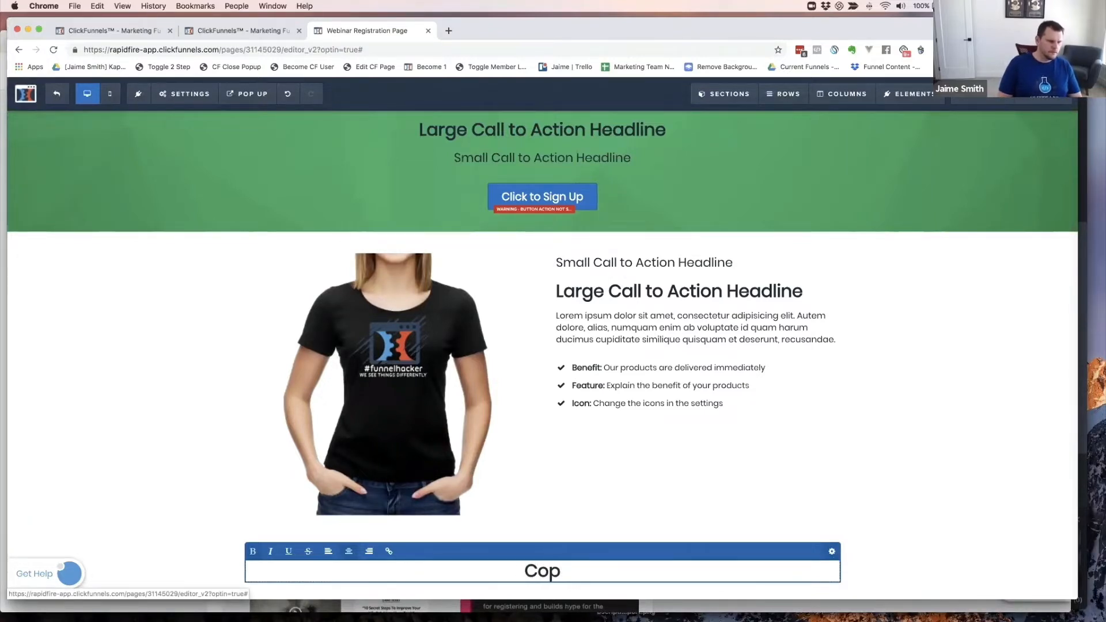
type("yright 2019")
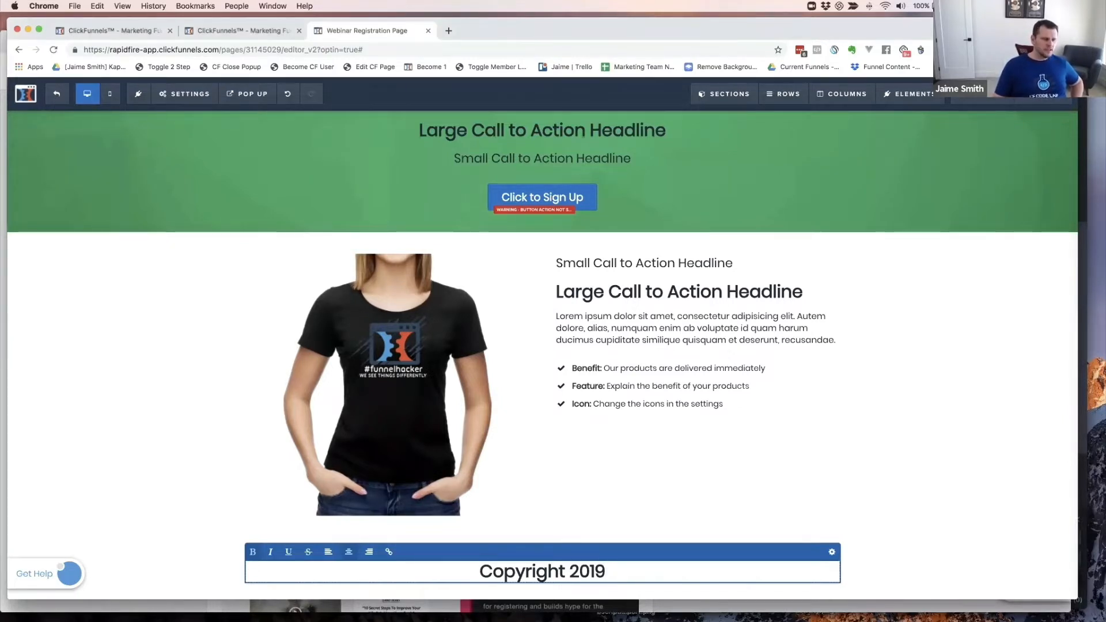
scroll(816, 271, "up", 1)
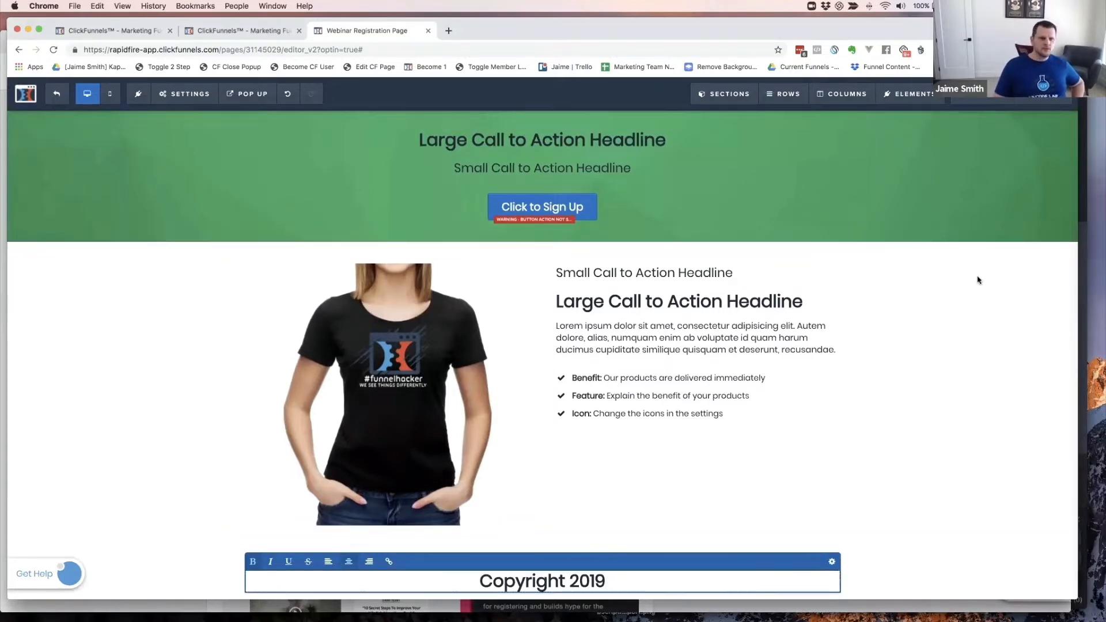
- Insert a © from Letterlike Symbols after a space, making the footer 'Copyright 2019 ©'
left_click_drag(1083, 143, 679, 133)
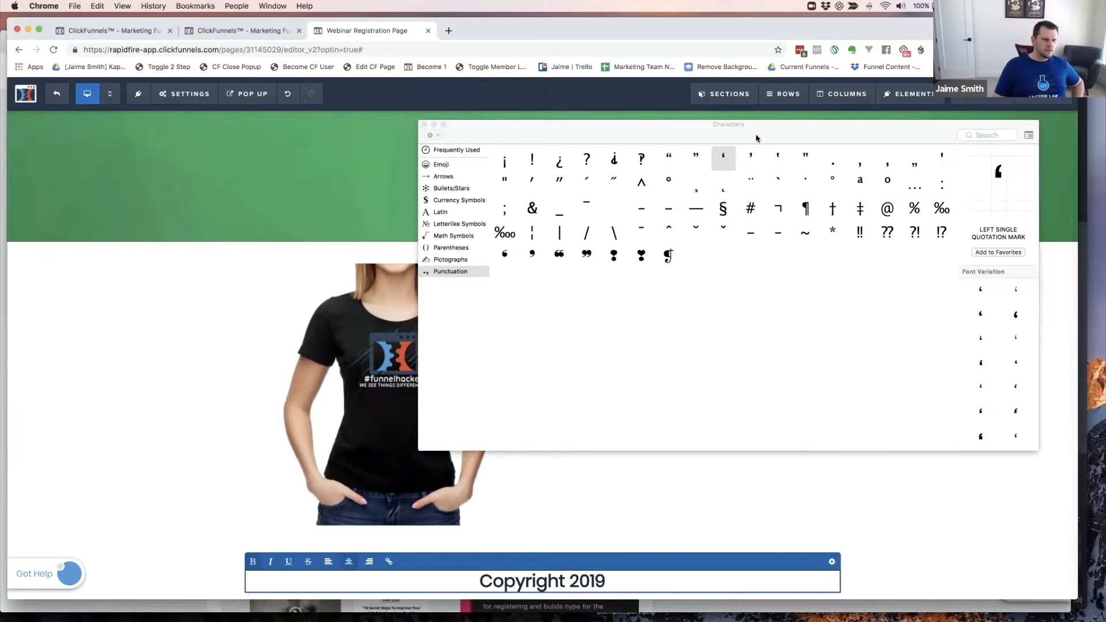
left_click_drag(756, 138, 778, 88)
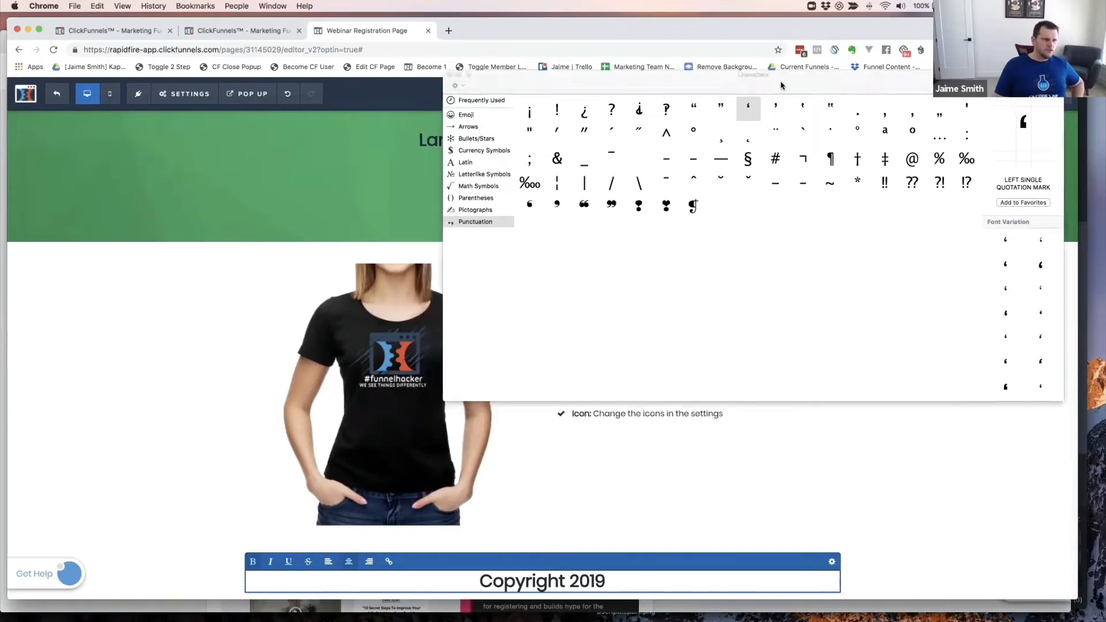
left_click(462, 115)
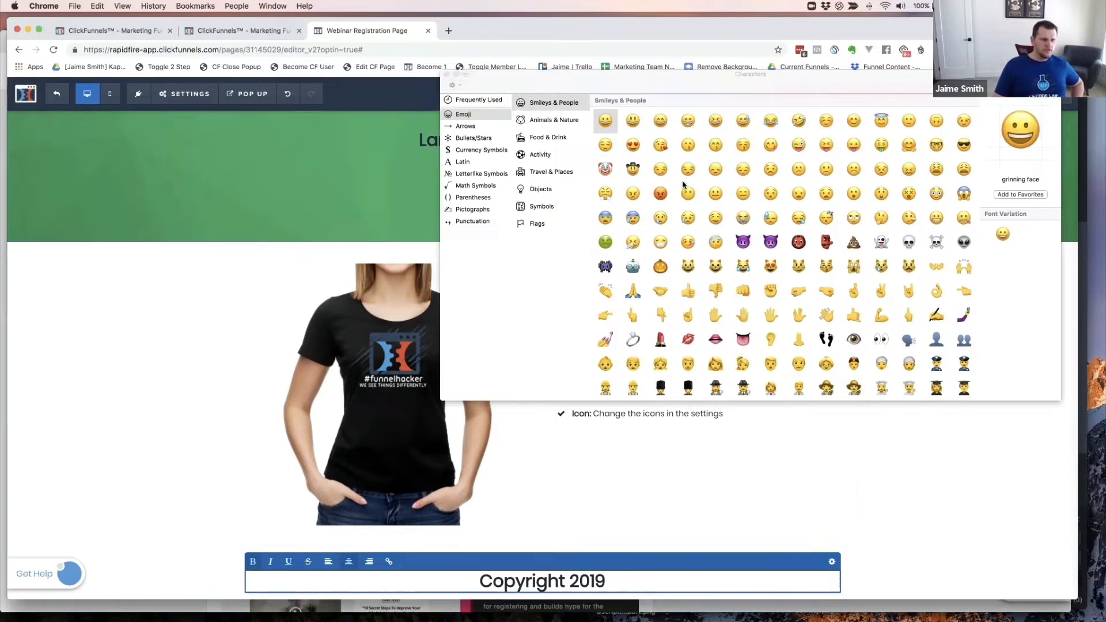
scroll(739, 157, "down", 1)
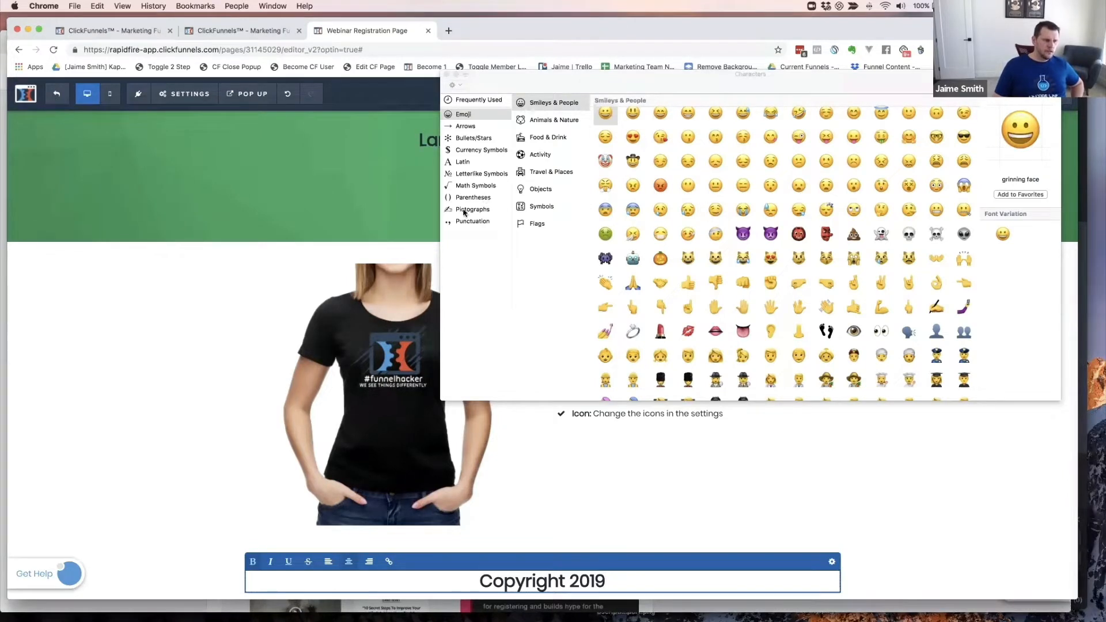
left_click(466, 174)
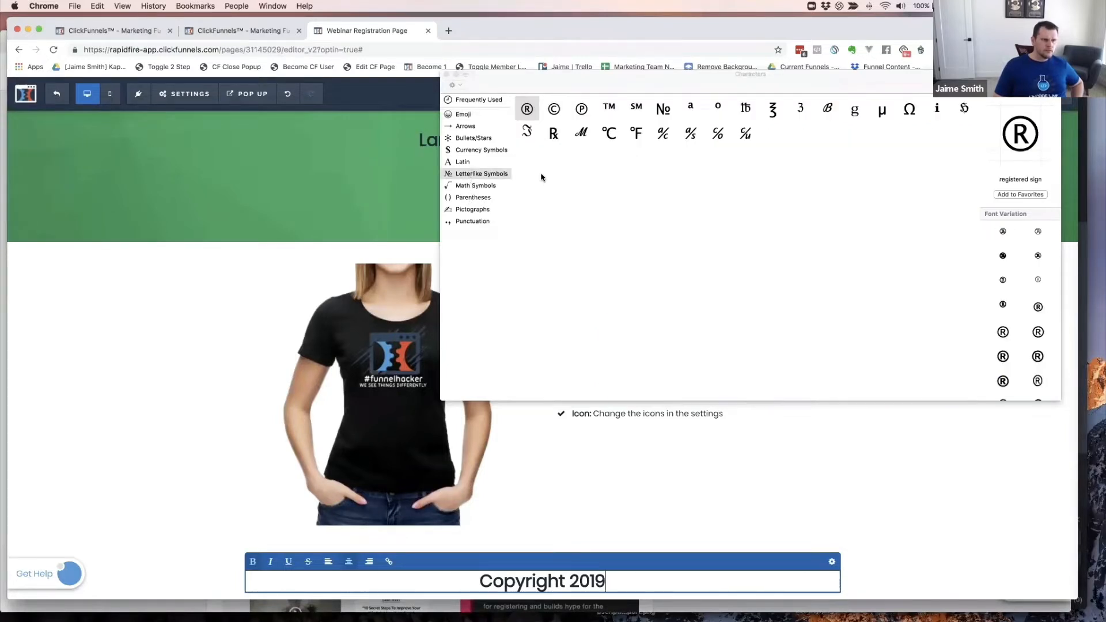
double_click(554, 109)
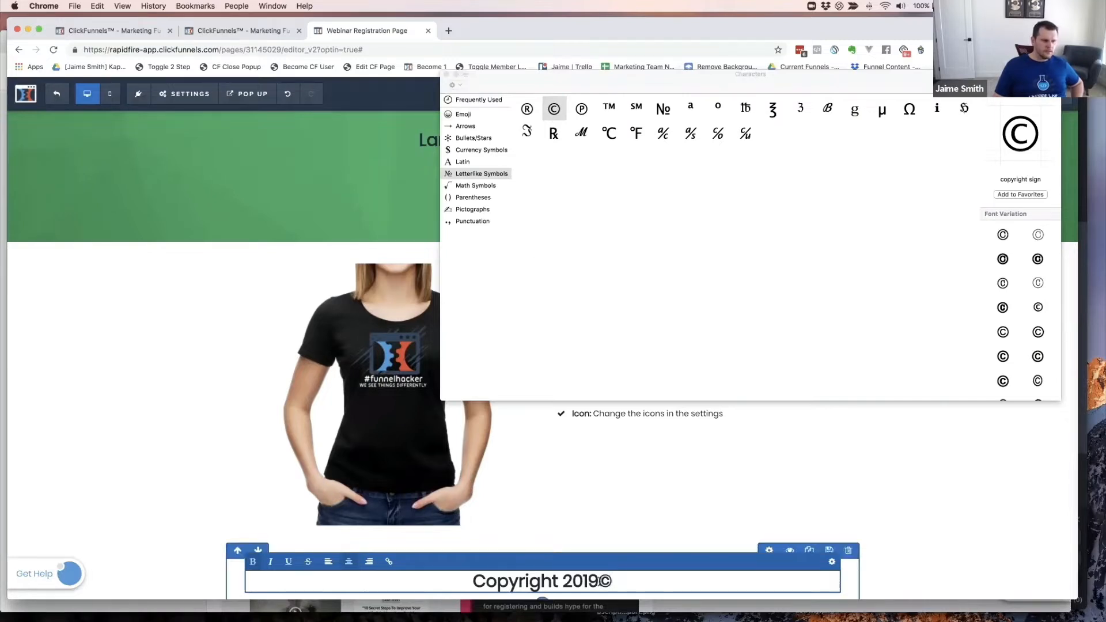
left_click(600, 582)
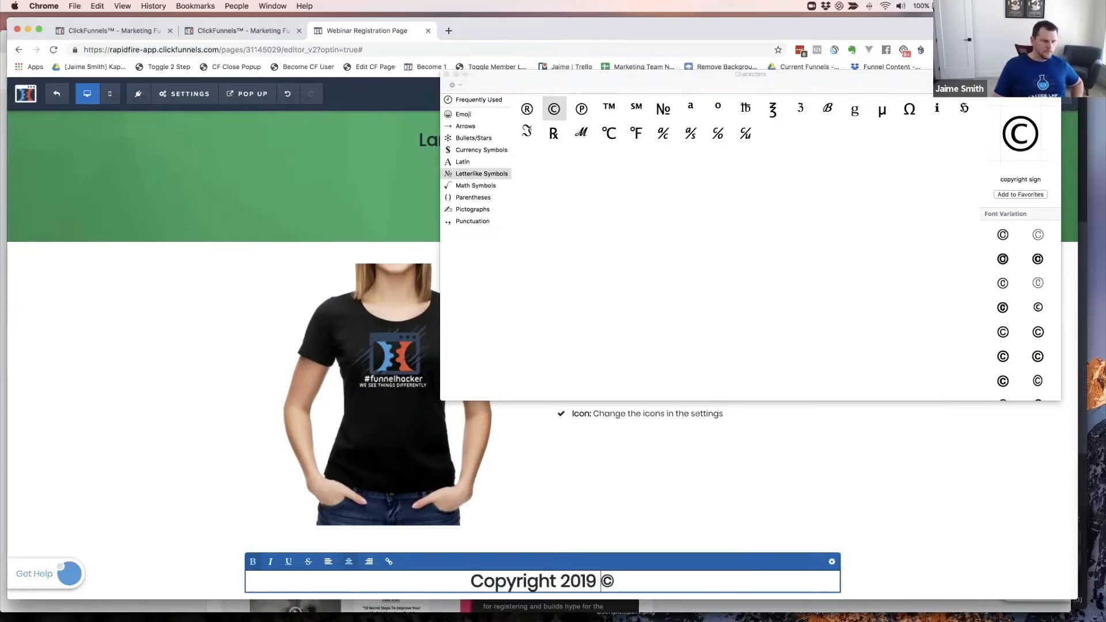
left_click(686, 545)
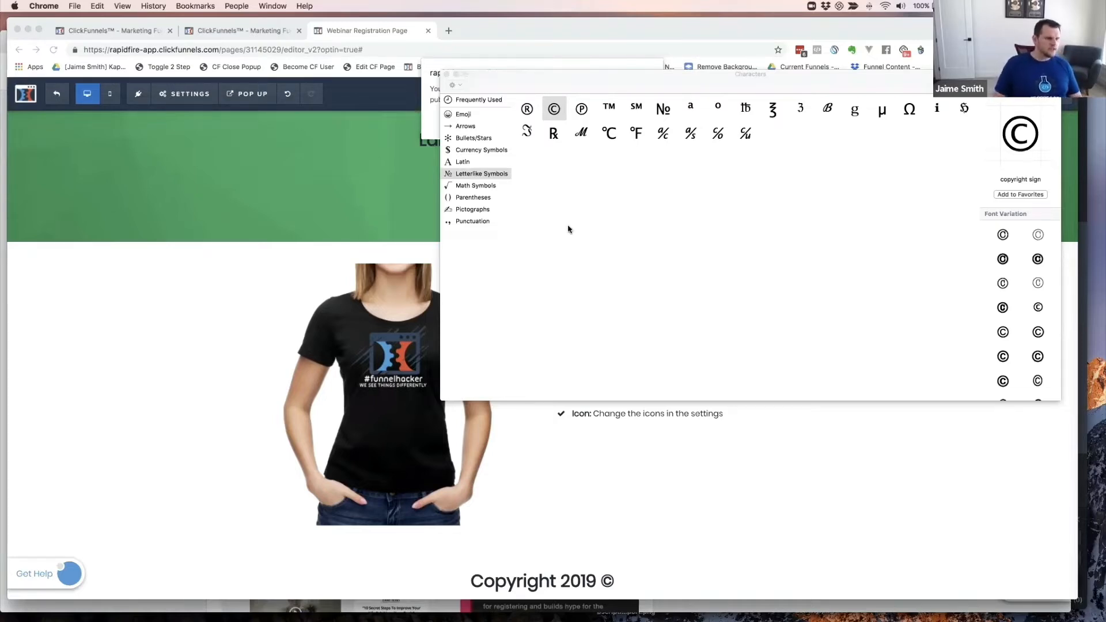
left_click(557, 584)
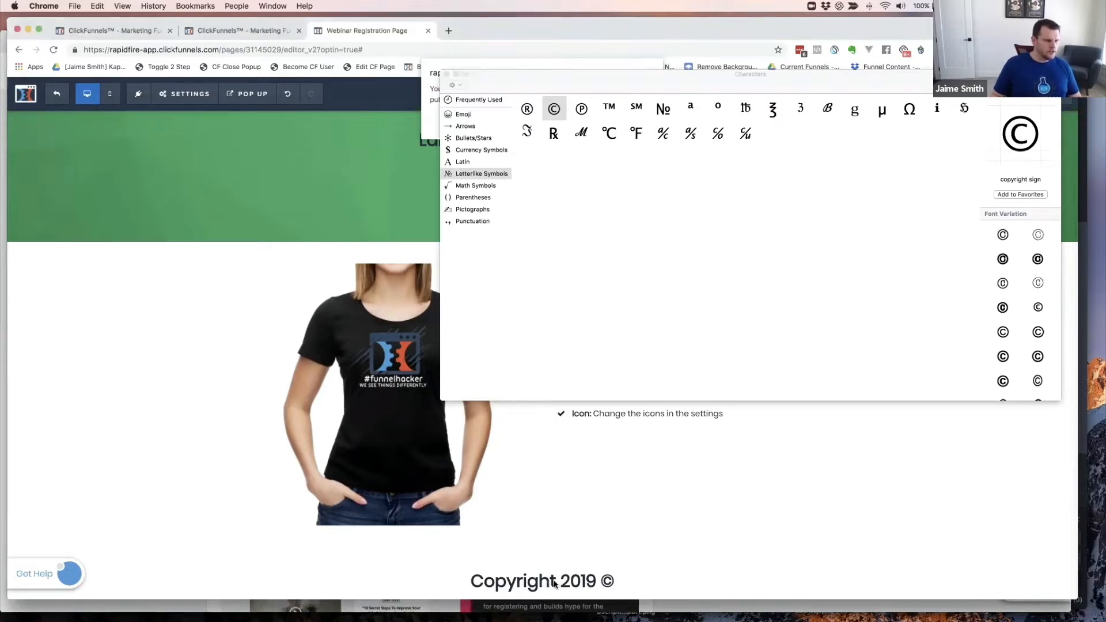
left_click(507, 80)
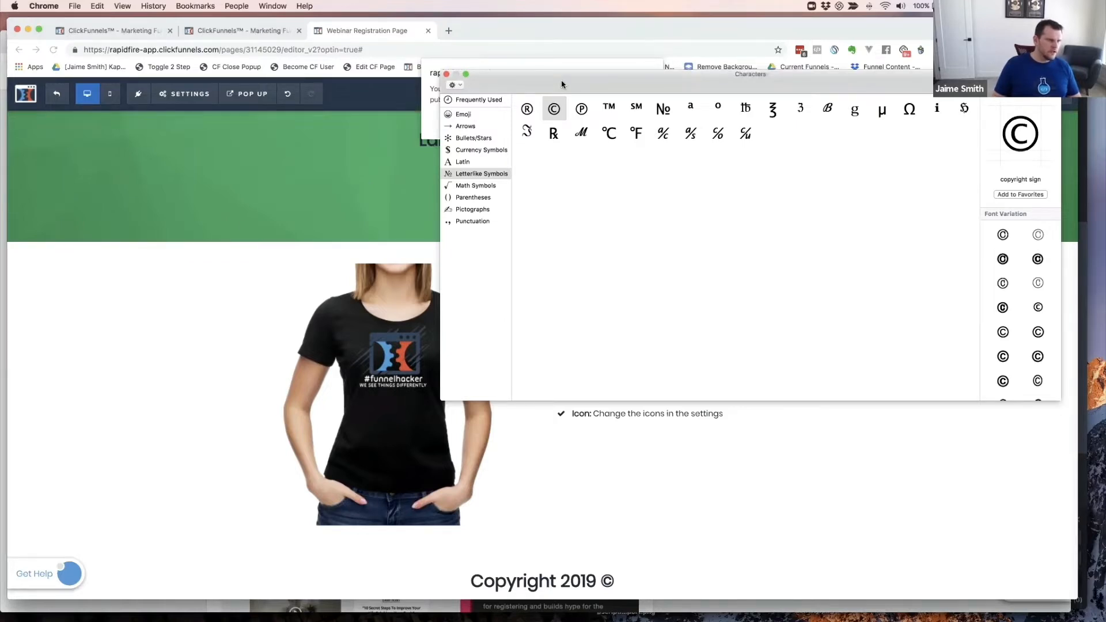
left_click_drag(562, 85, 528, 158)
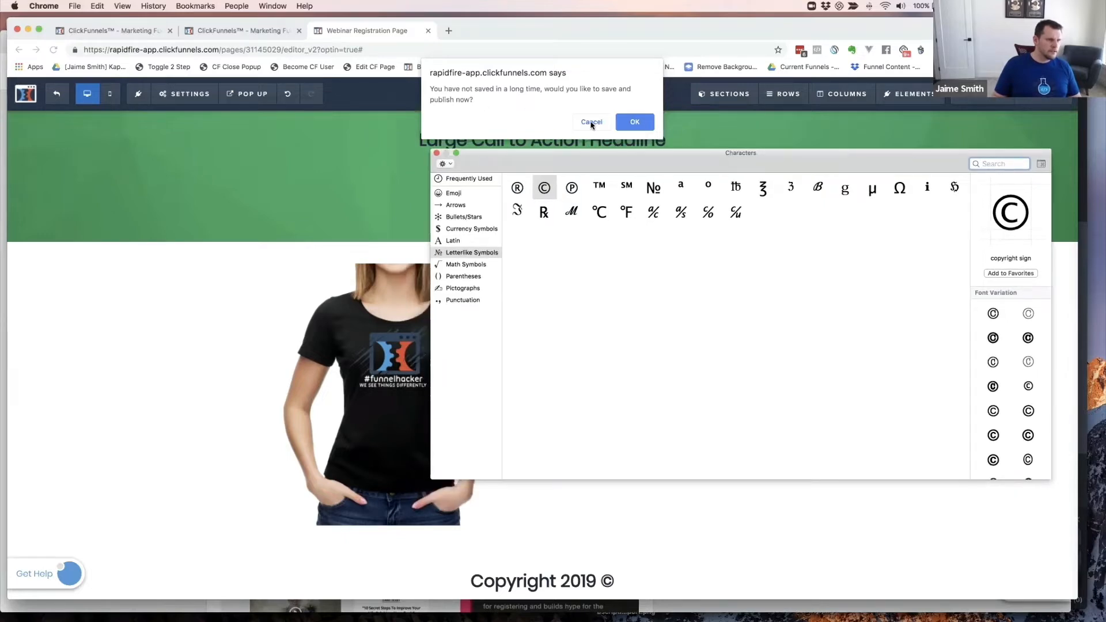
- Dismiss the save prompt, reposition the Character Viewer and insert a © before 'Copyright'
left_click(592, 122)
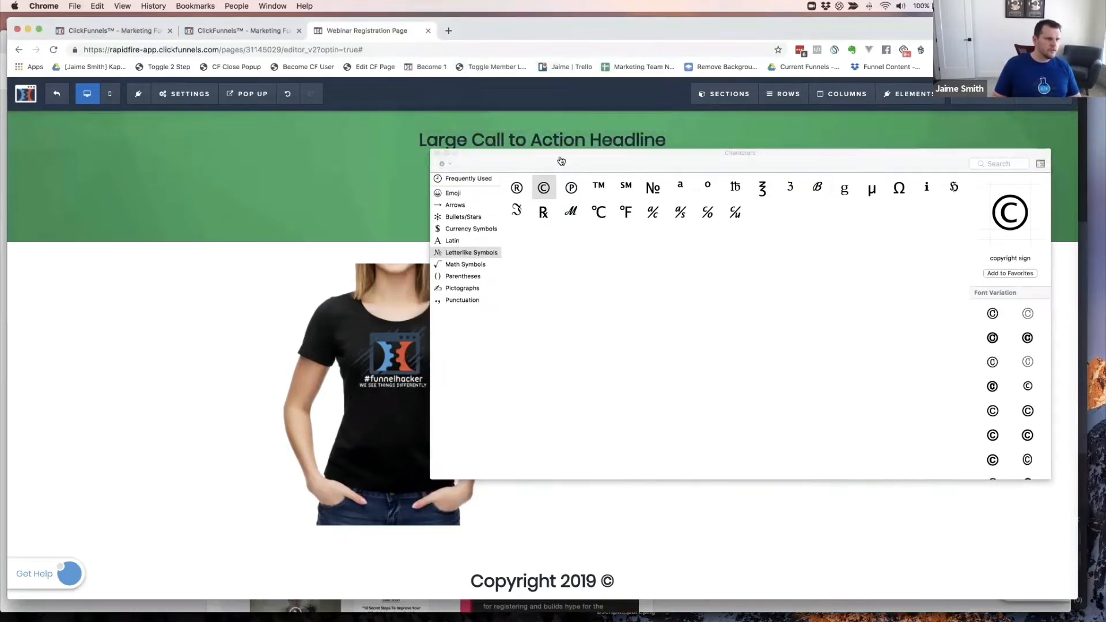
left_click_drag(548, 164, 548, 163)
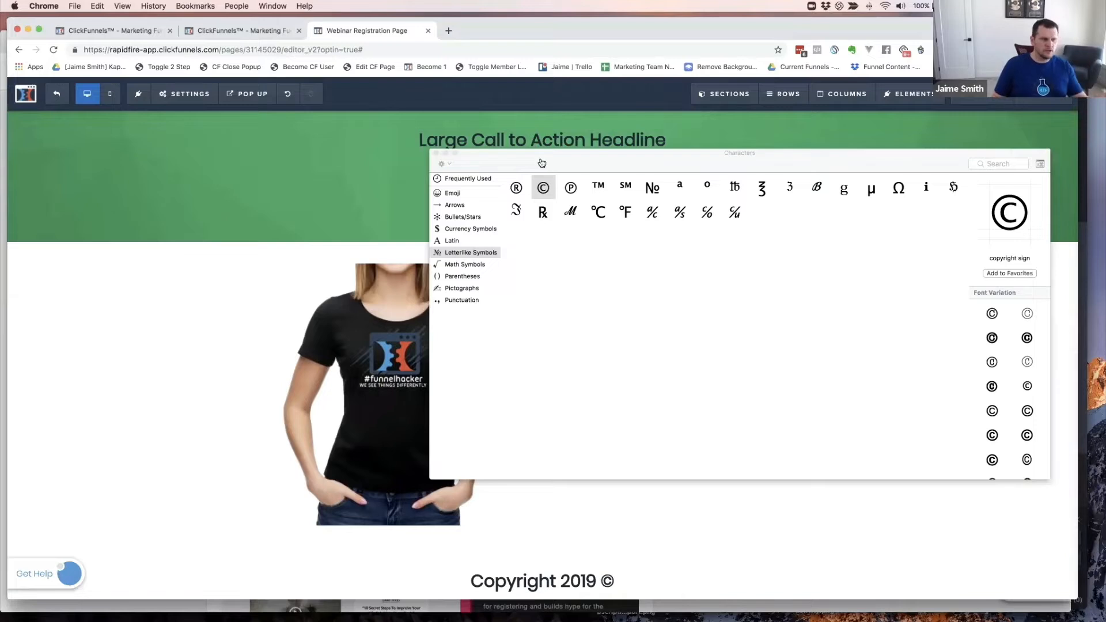
left_click(436, 153)
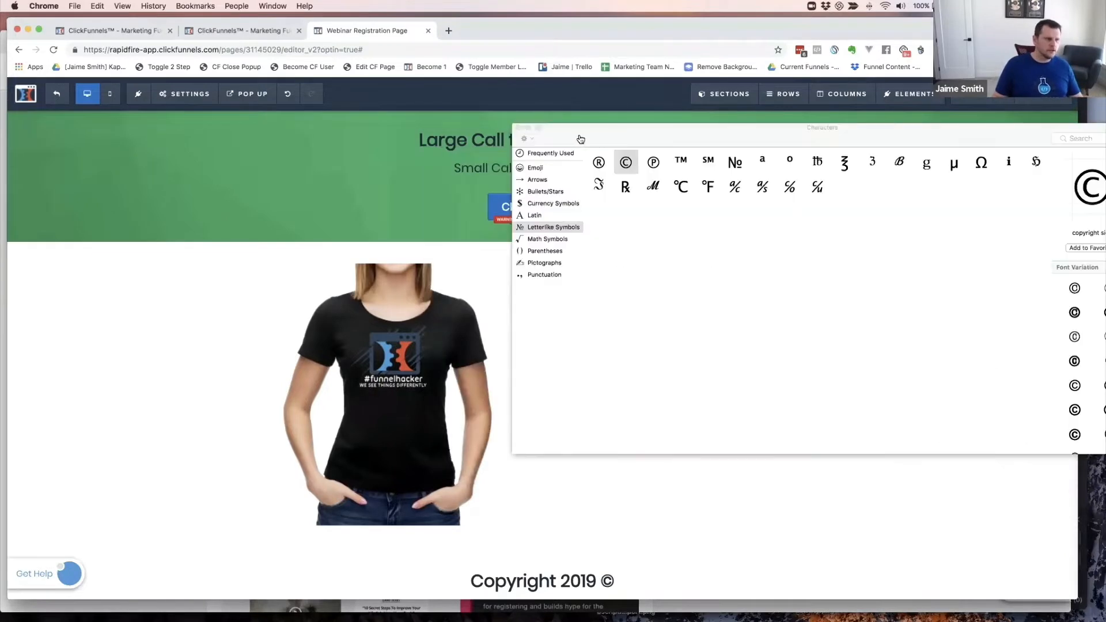
left_click_drag(612, 144, 461, 136)
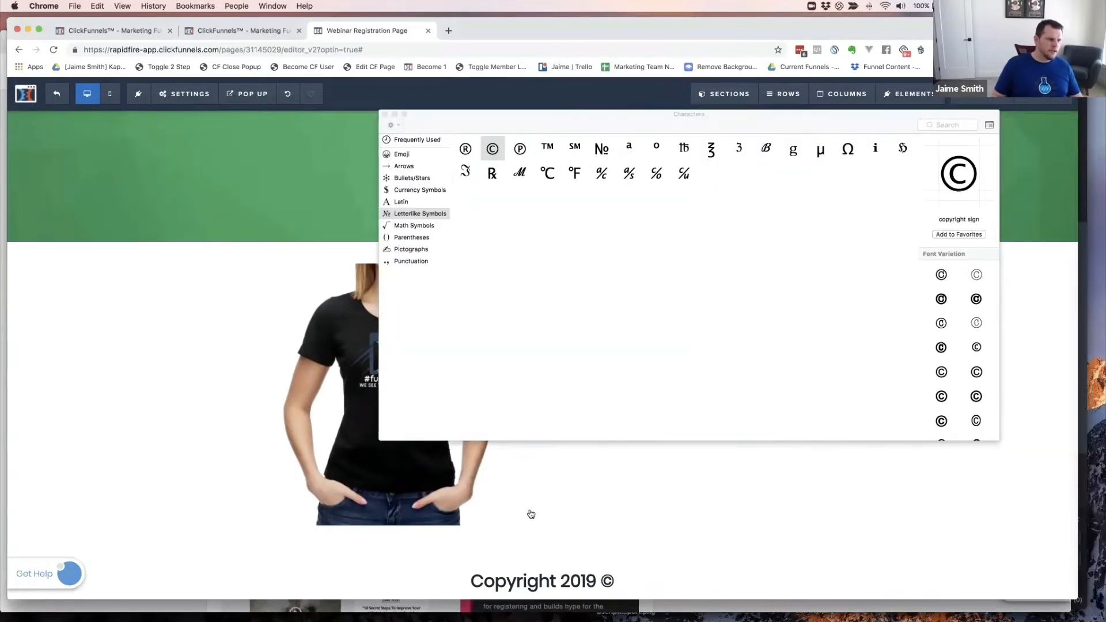
left_click(577, 588)
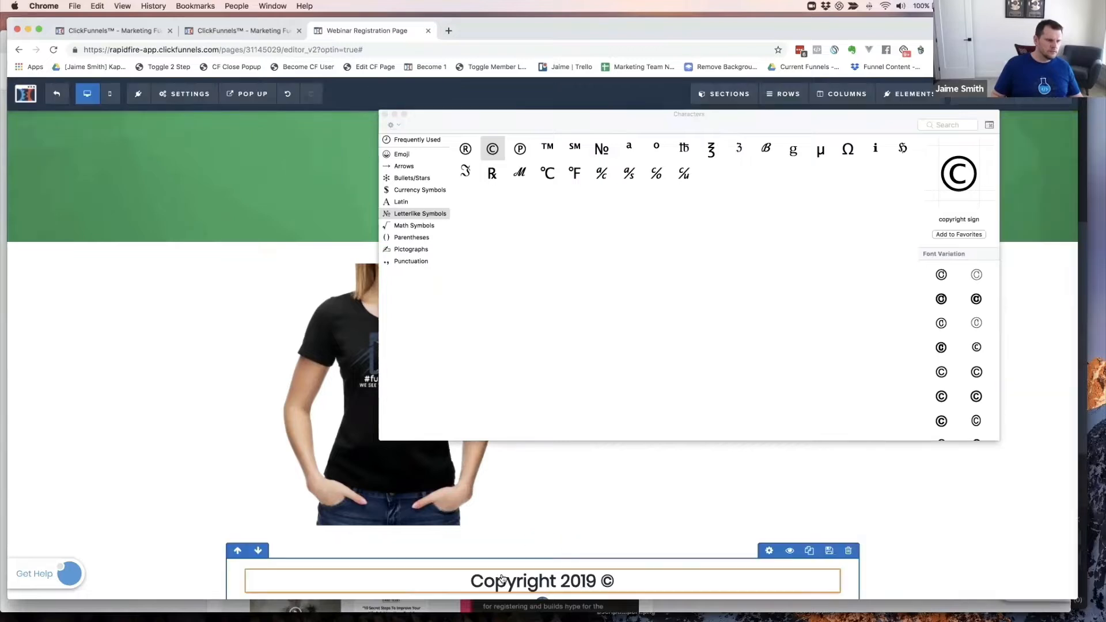
left_click(472, 582)
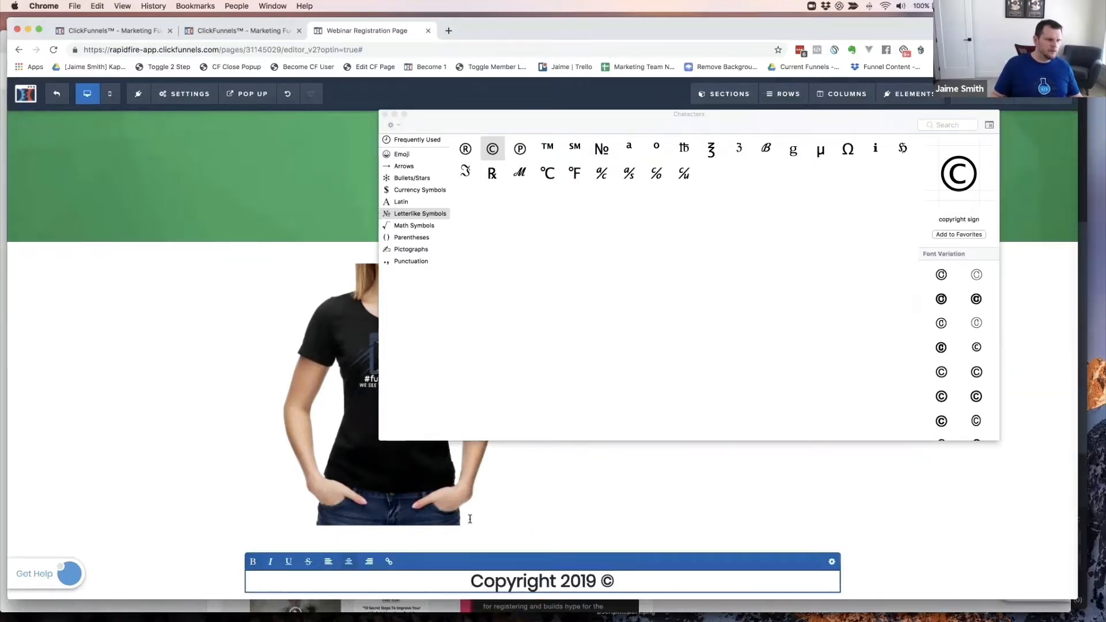
double_click(491, 150)
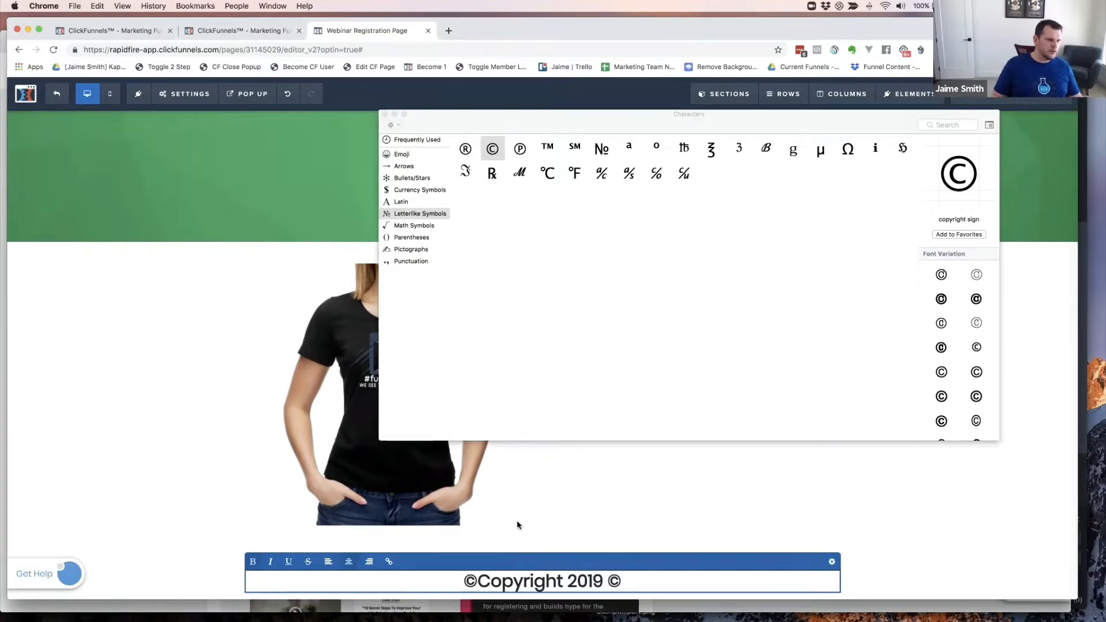
- Remove both © signs and retype the word so the footer reads 'Copyright 2019'
double_click(520, 582)
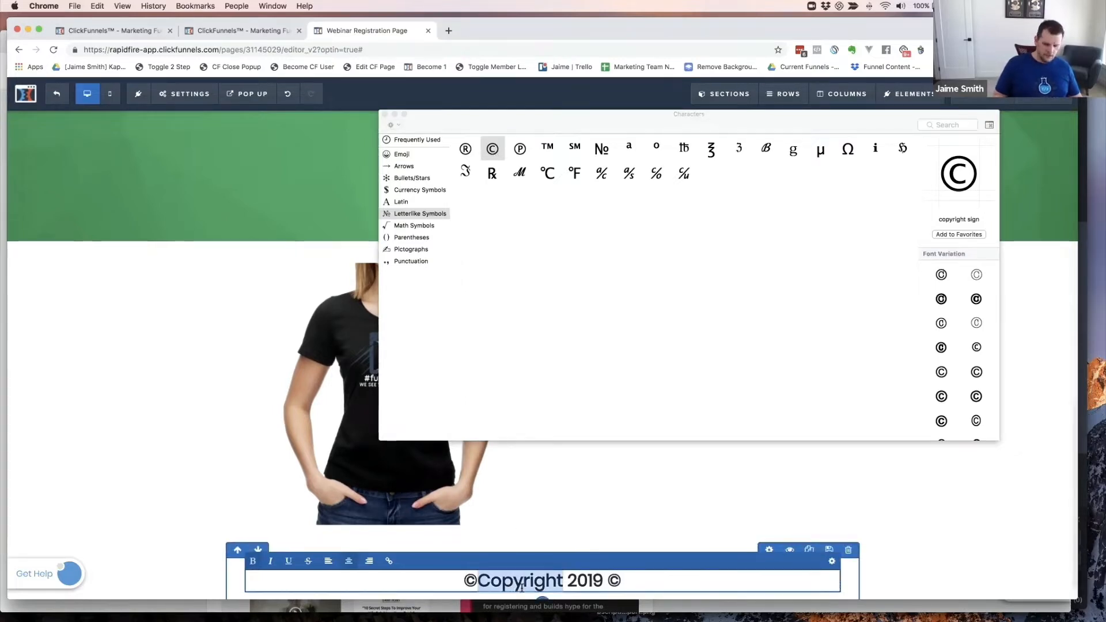
key("BackSpace")
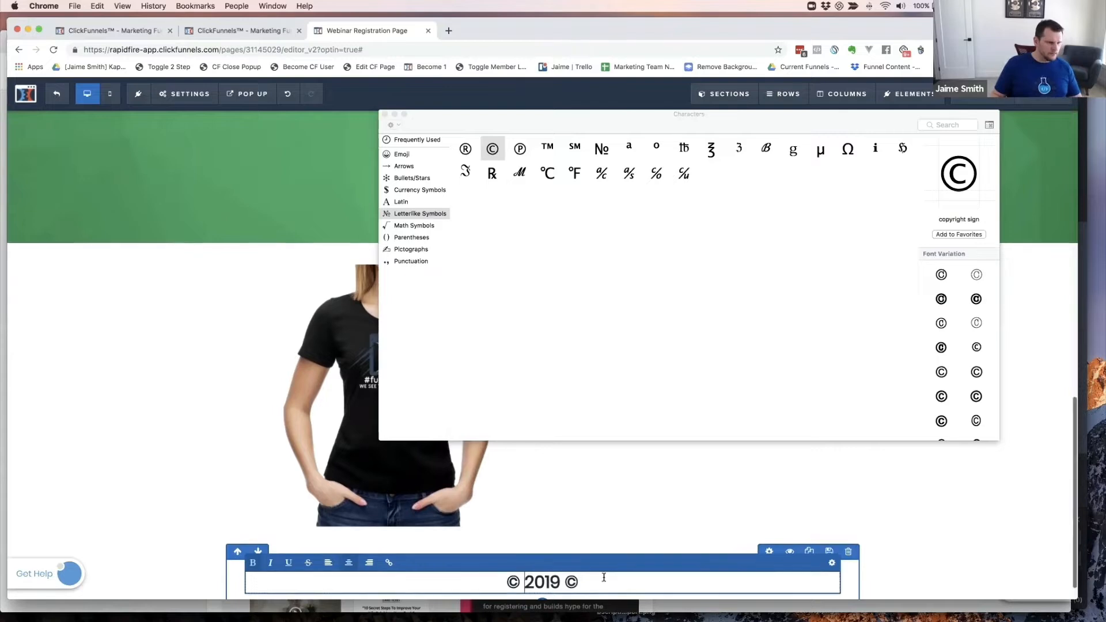
left_click(607, 575)
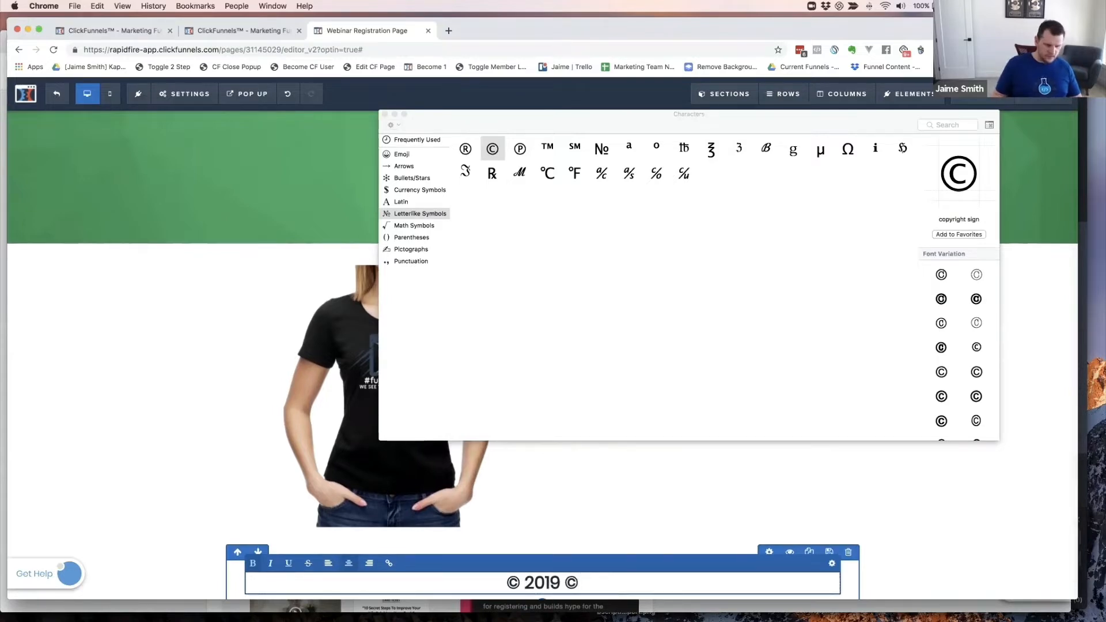
key("BackSpace")
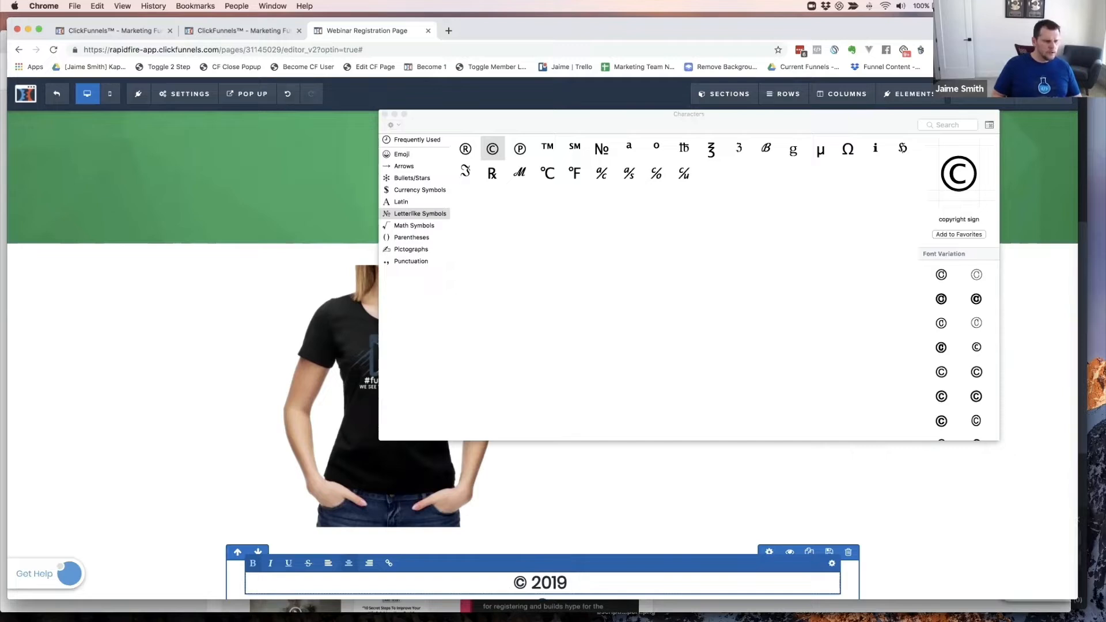
left_click(526, 585)
key("BackSpace")
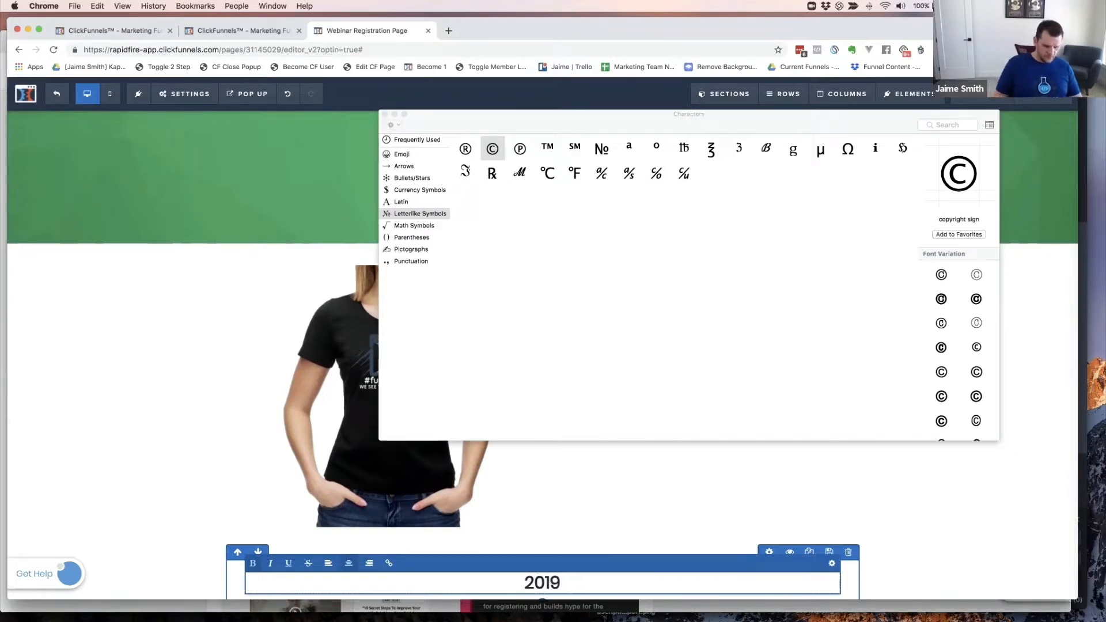
type("Copyr")
type("ight")
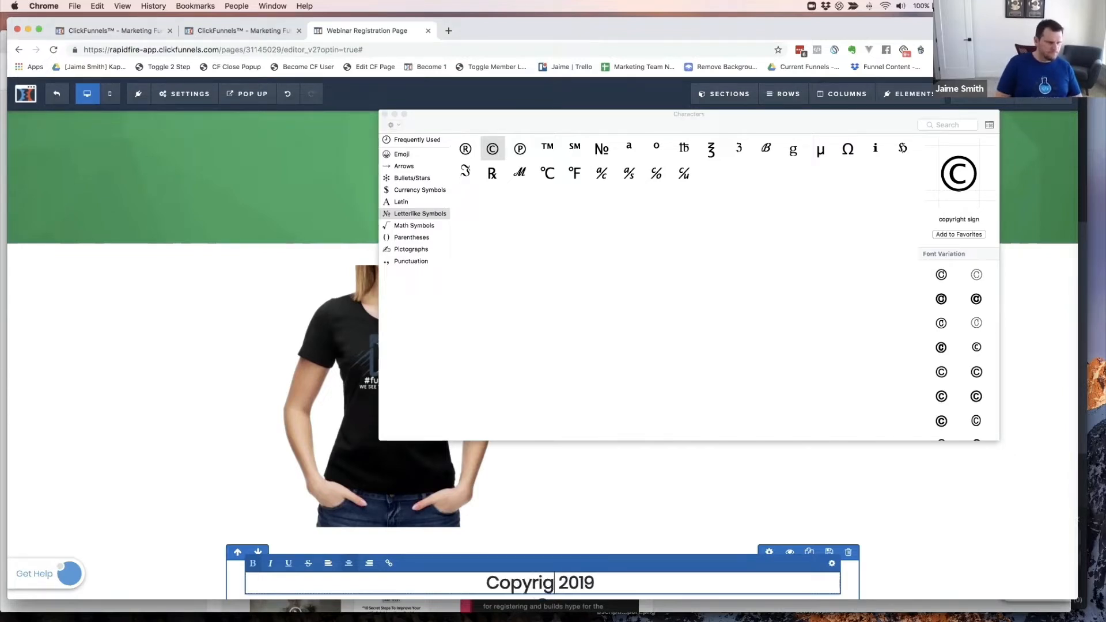
key("Right")
key("Right")
key("Right")
key("Right")
key("Right")
key("Right")
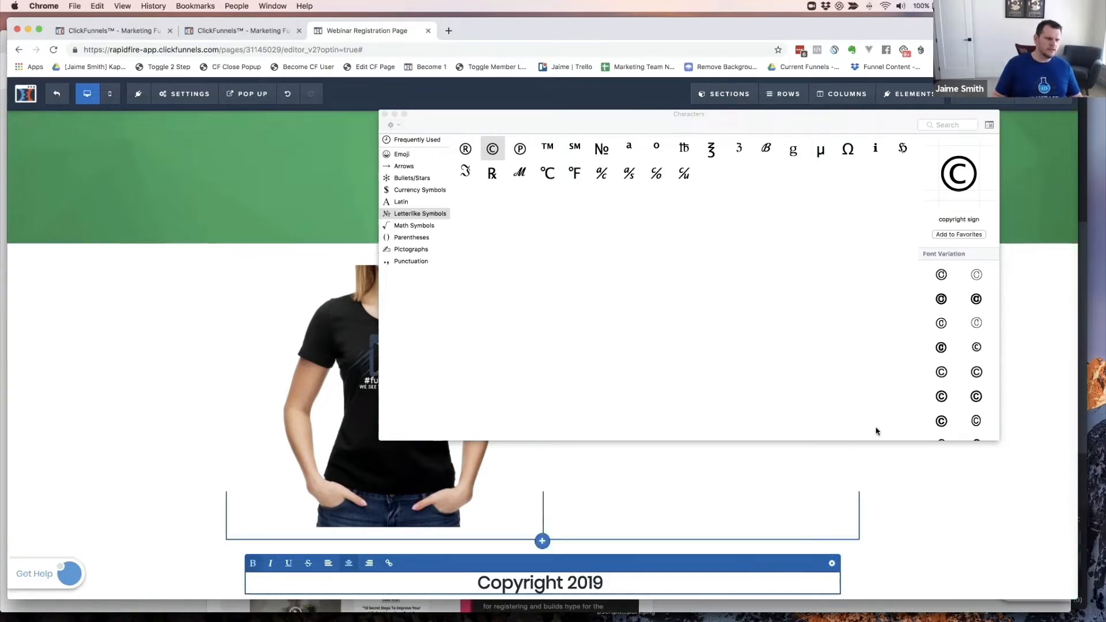
- Append ' - All Rights Reserved' to the footer headline after 'Copyright 2019'
left_click_drag(550, 115, 1105, 153)
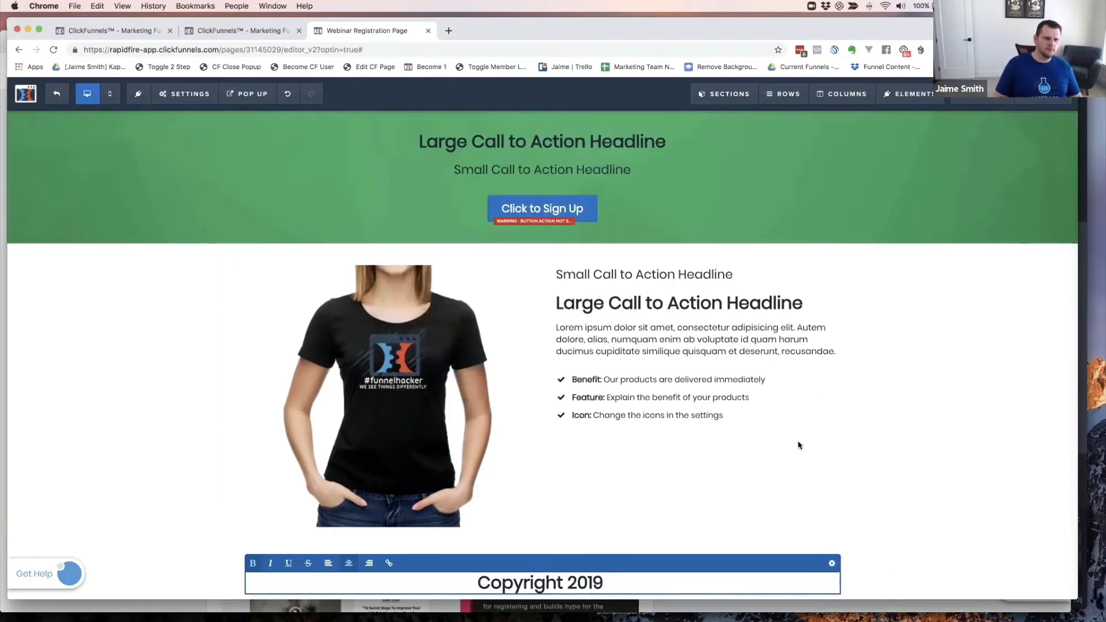
left_click(873, 455)
scroll(712, 536, "down", 1)
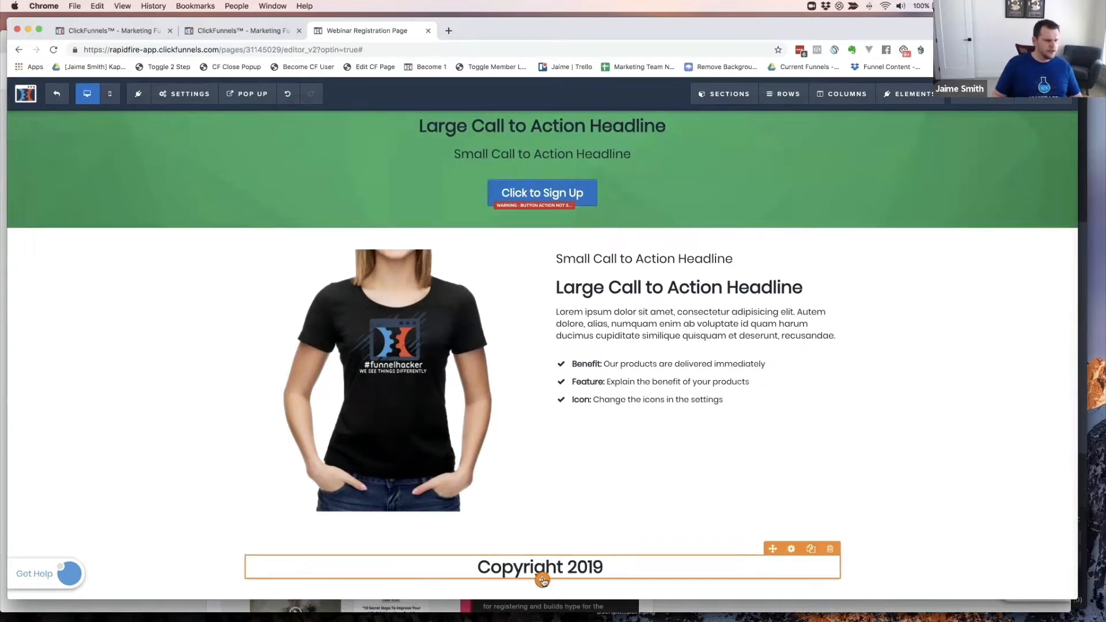
left_click(634, 565)
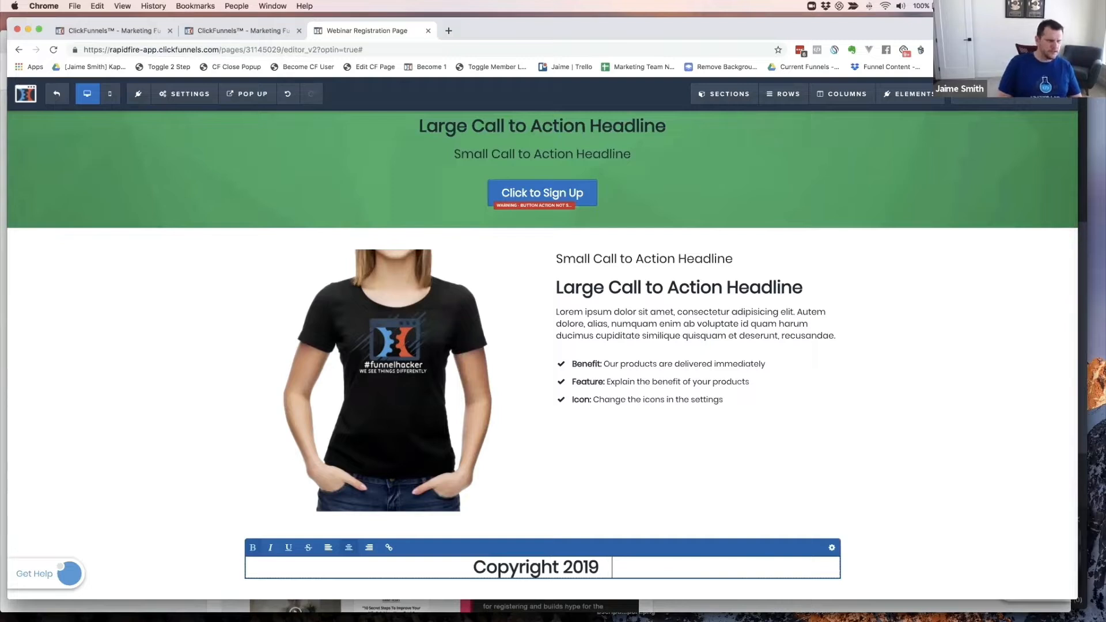
type("- A")
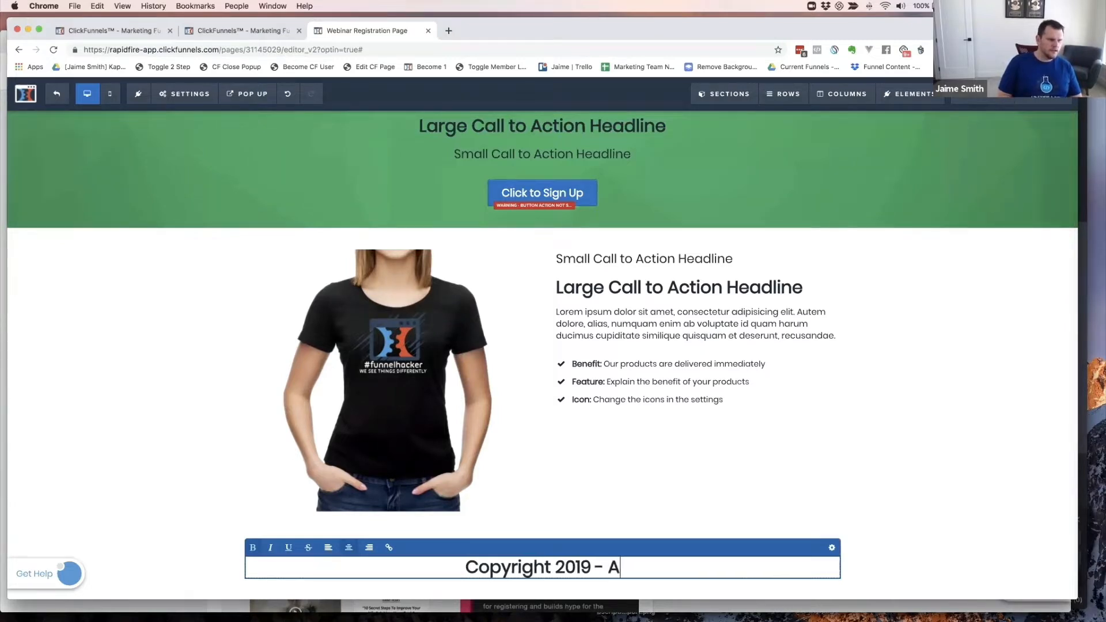
type("light")
key("BackSpace")
key("BackSpace")
key("BackSpace")
key("BackSpace")
key("BackSpace")
type("l")
key("BackSpace")
type("l righ")
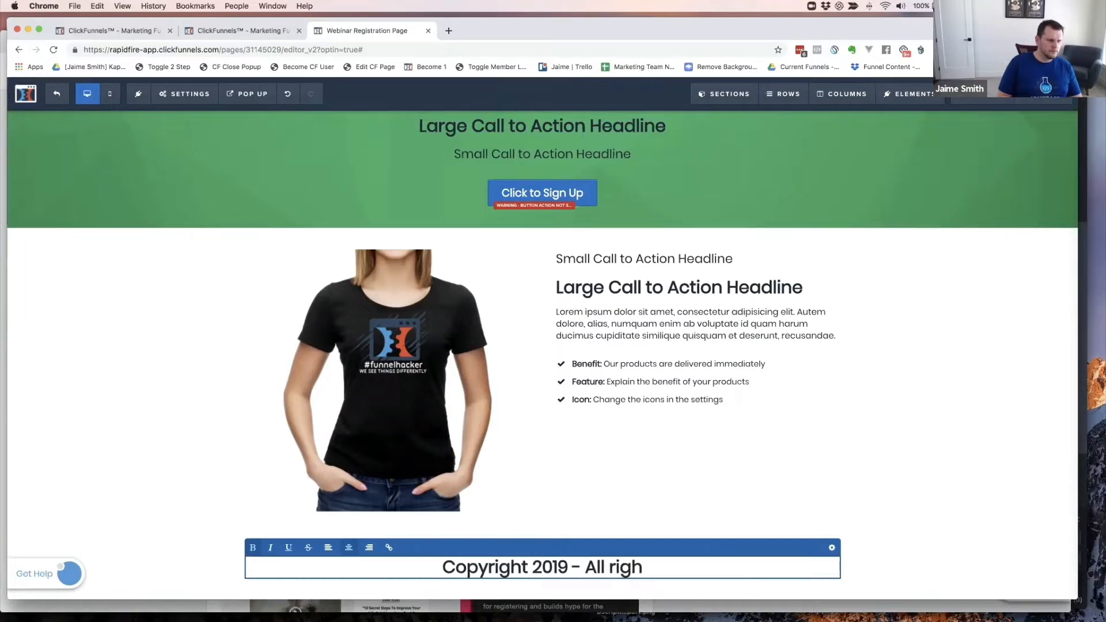
key("BackSpace")
key("BackSpace")
key("BackSpace")
key("BackSpace")
type("Rights ")
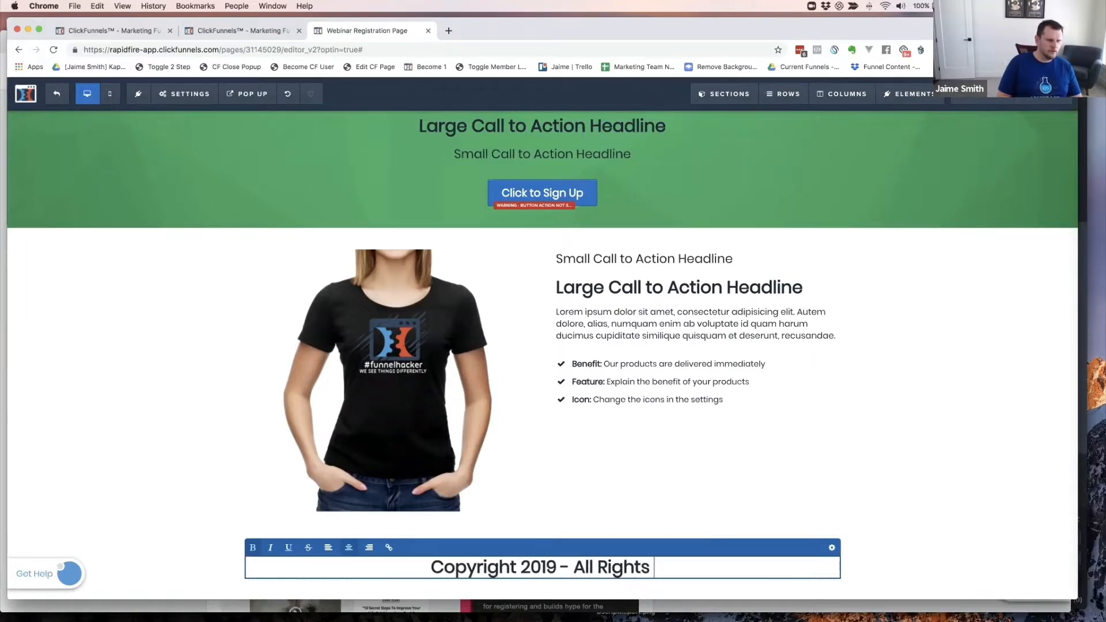
type("Re")
type("se")
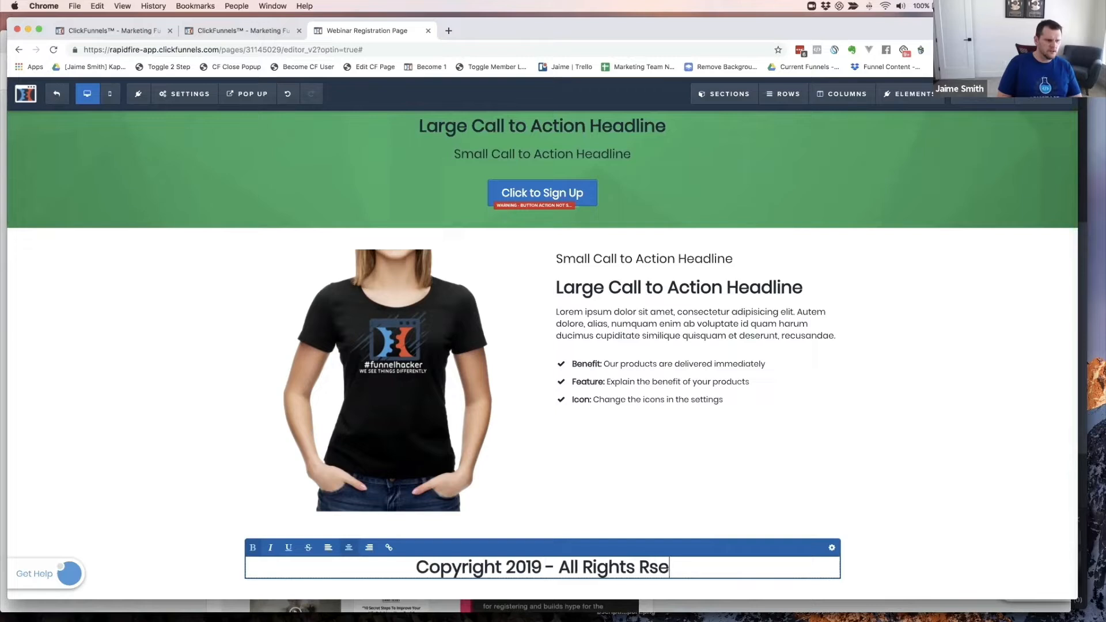
key("BackSpace")
key("BackSpace")
type("eserved")
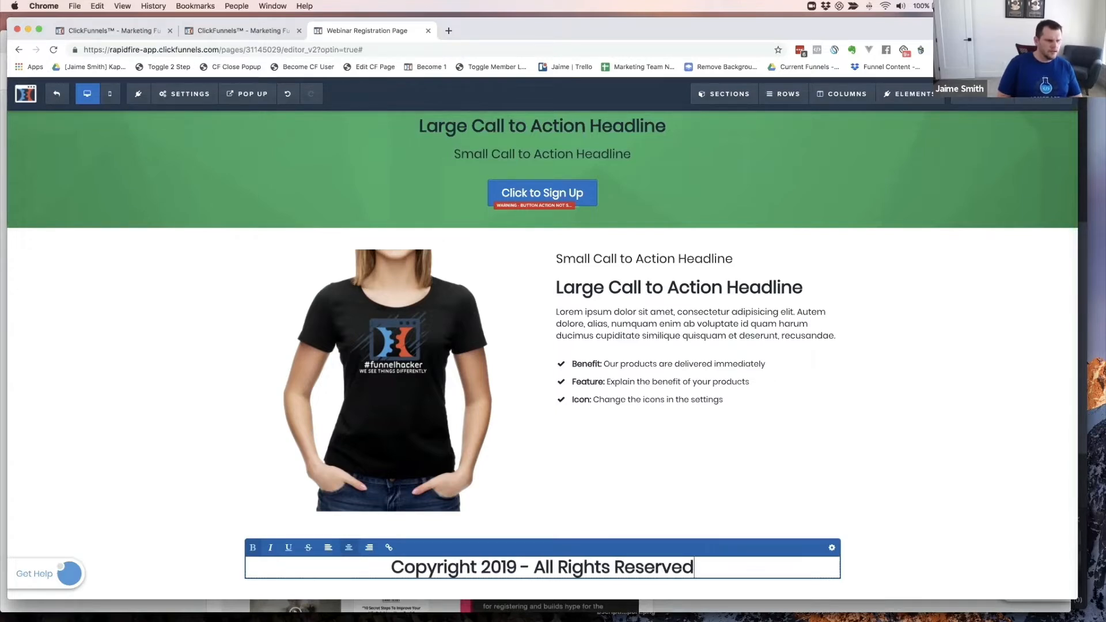
left_click(852, 570)
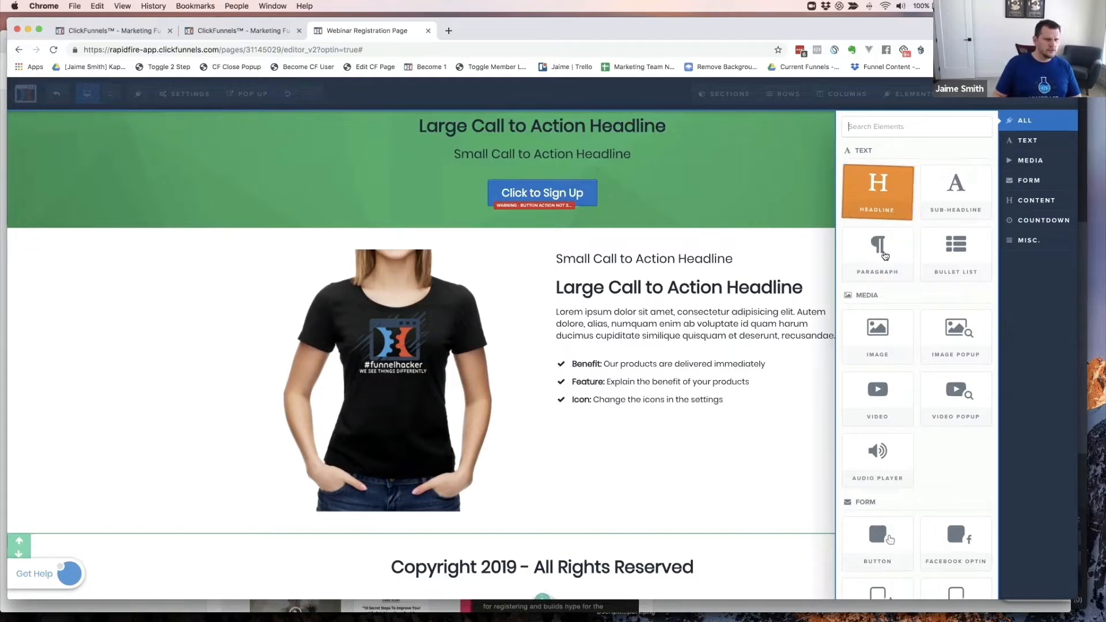
- Replace the new paragraph's text with 'Terms & Conditions | Privacy Policy | Income Disclosure'
left_click_drag(885, 255, 499, 562)
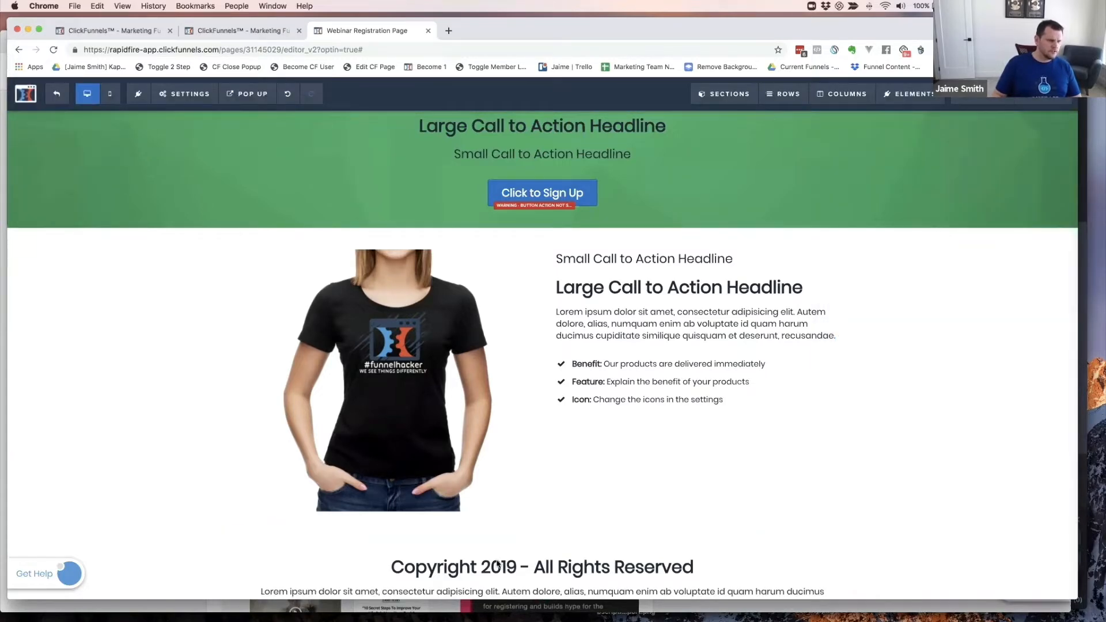
scroll(601, 562, "down", 2)
left_click(600, 558)
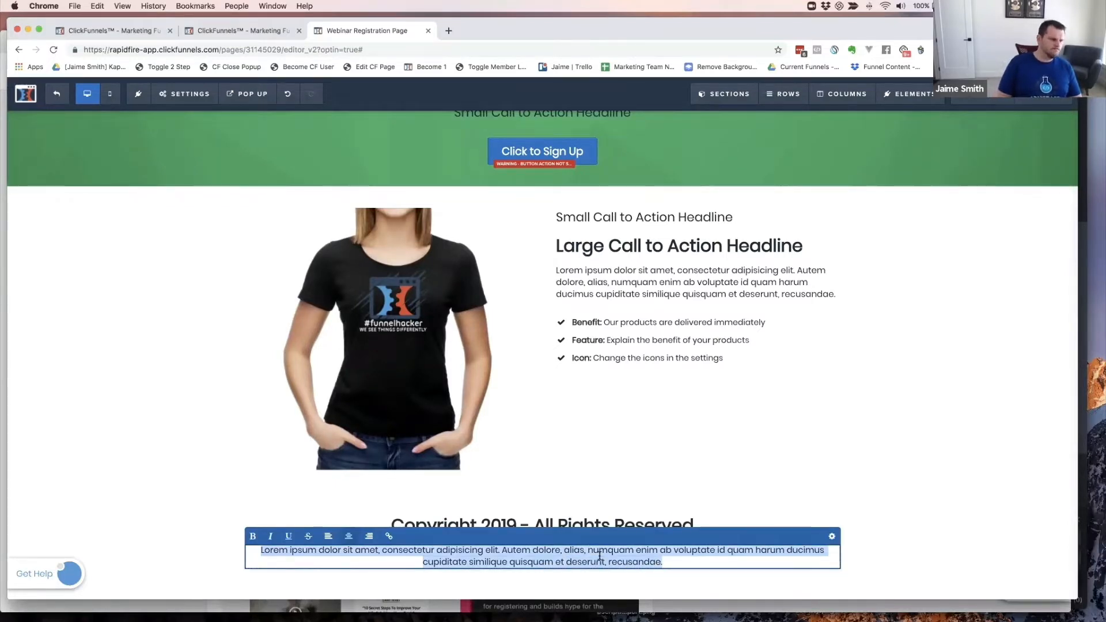
type("Terms & Condit")
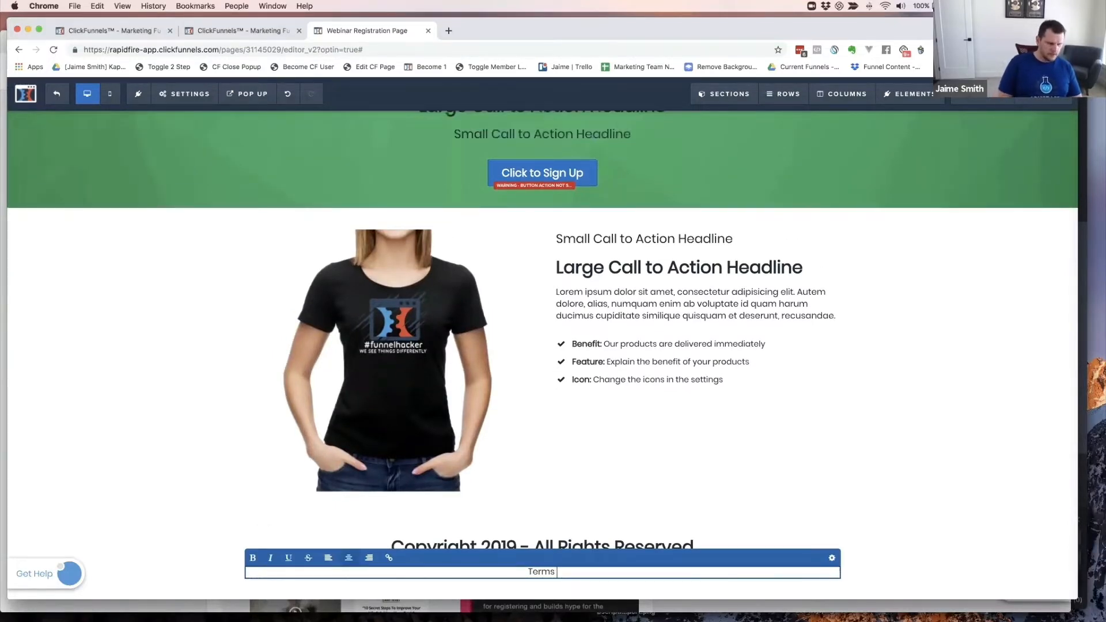
type("ions ")
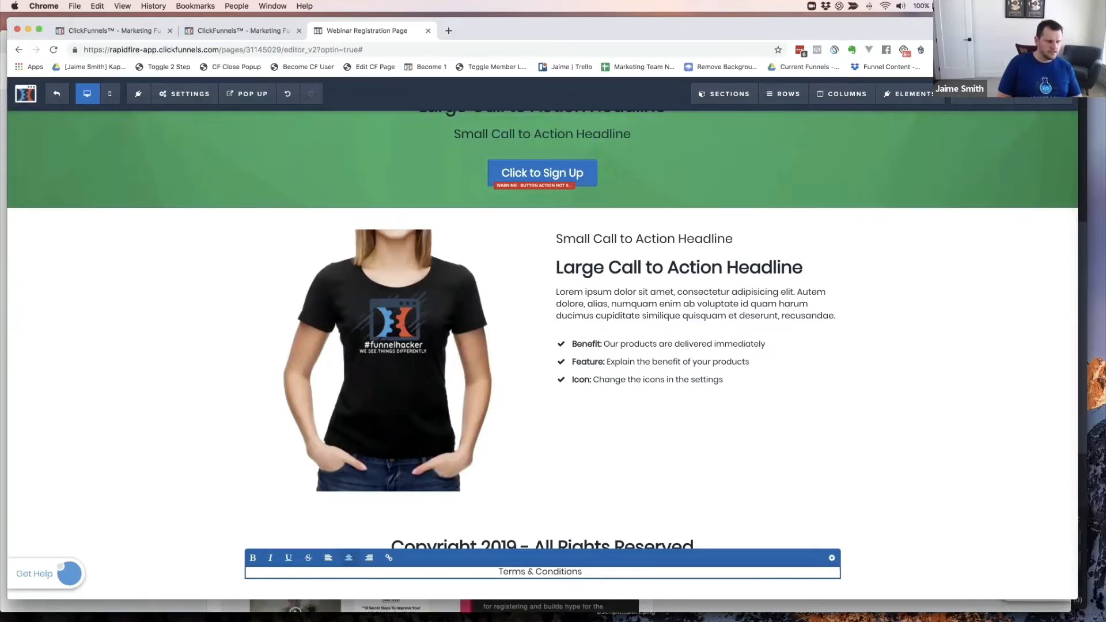
type(" | ")
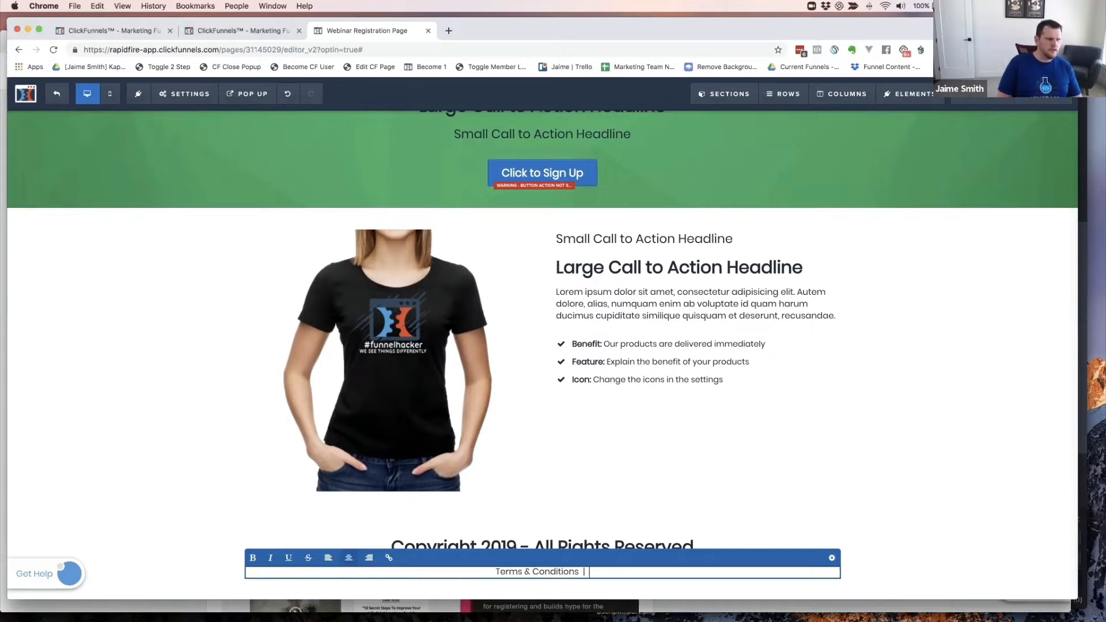
type("Privacy")
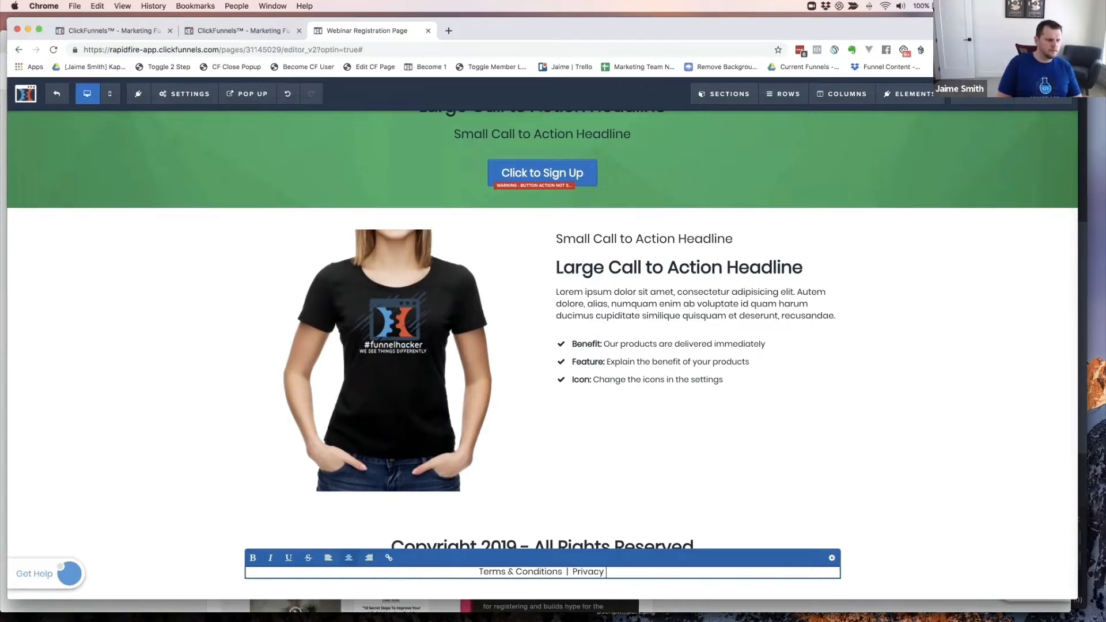
type(" Policy")
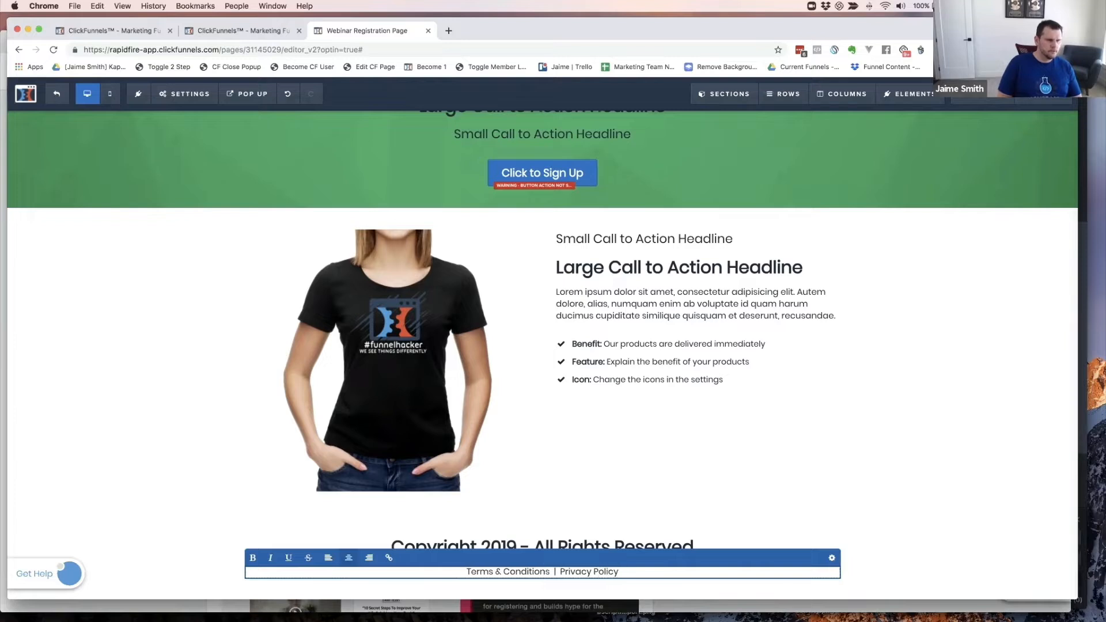
type(" | ")
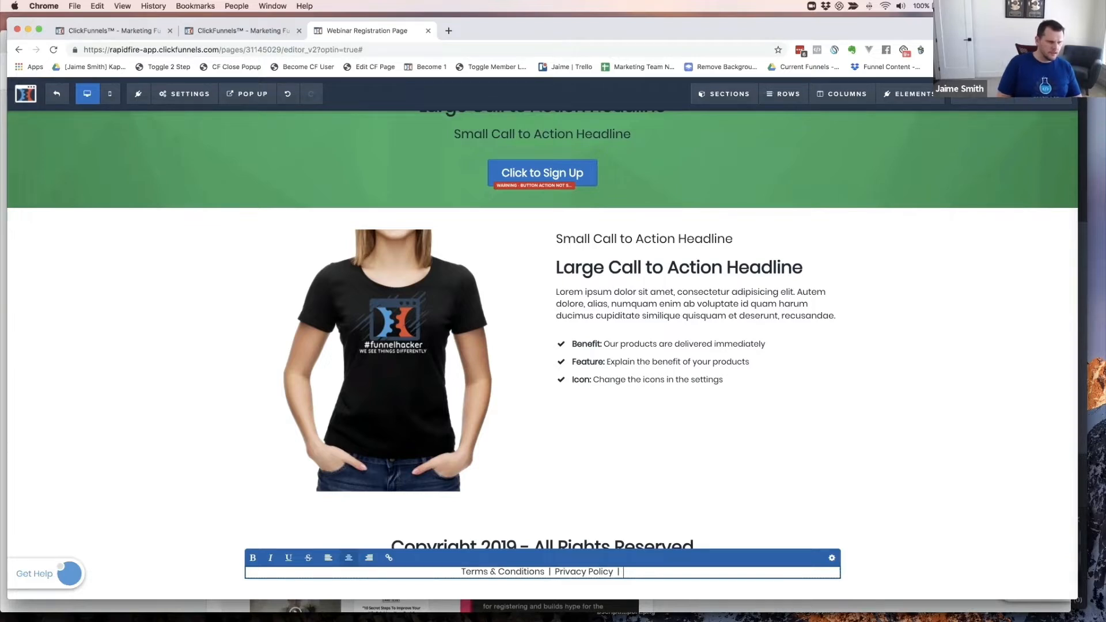
type("  Income S")
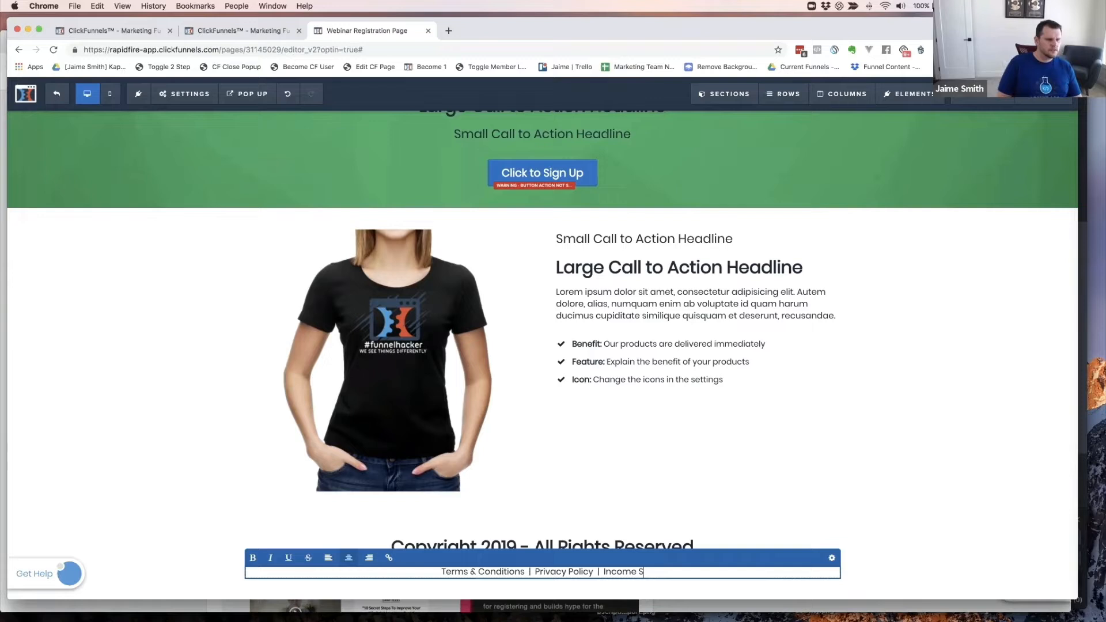
key("BackSpace")
type("Disclosure")
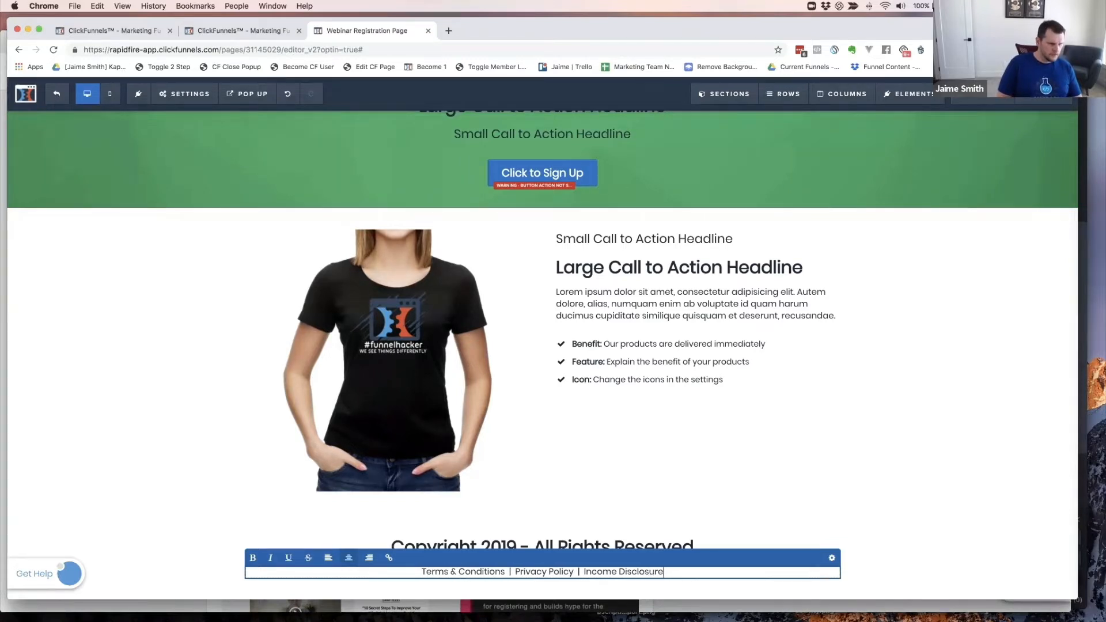
- Make 'Income Disclosure' a link and remove the stray link from 'Privacy Policy'
scroll(881, 556, "down", 1)
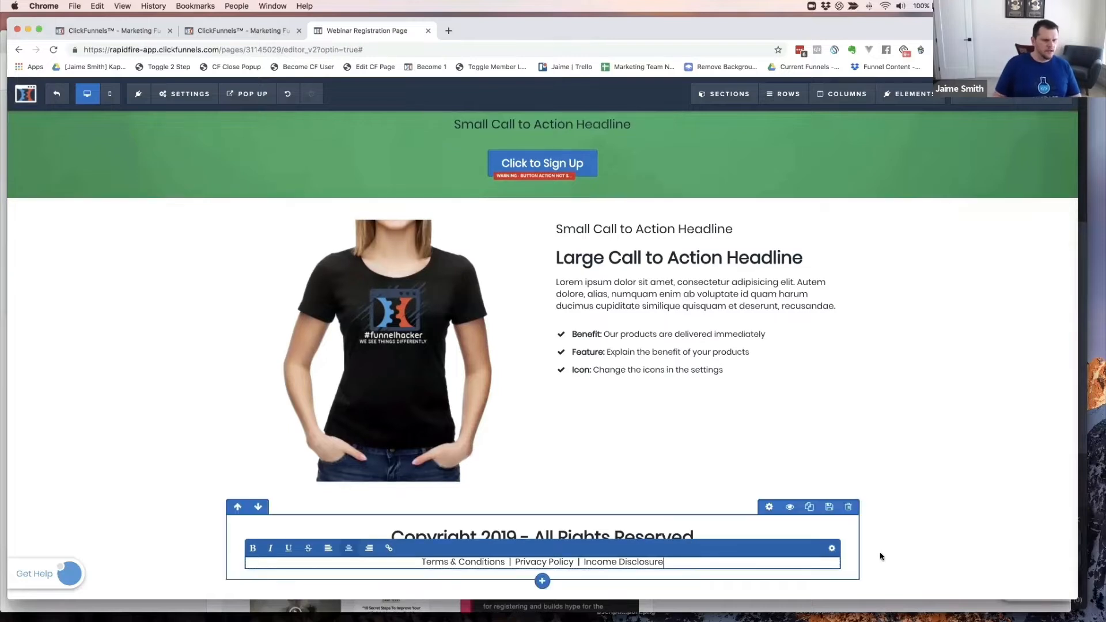
left_click_drag(661, 562, 585, 560)
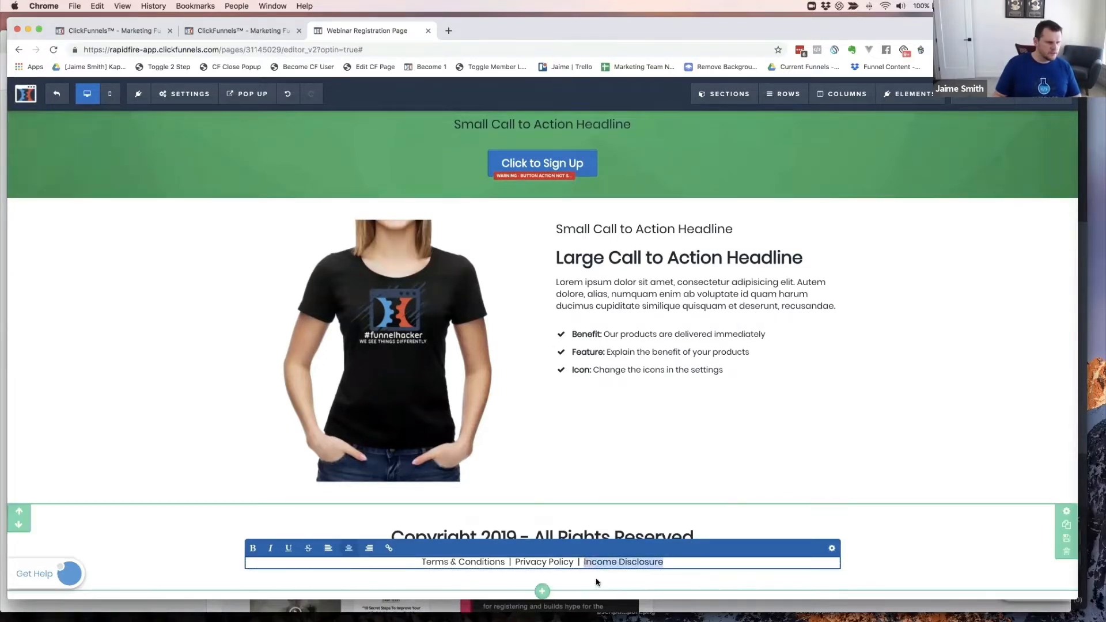
scroll(389, 552, "up", 1)
left_click(389, 557)
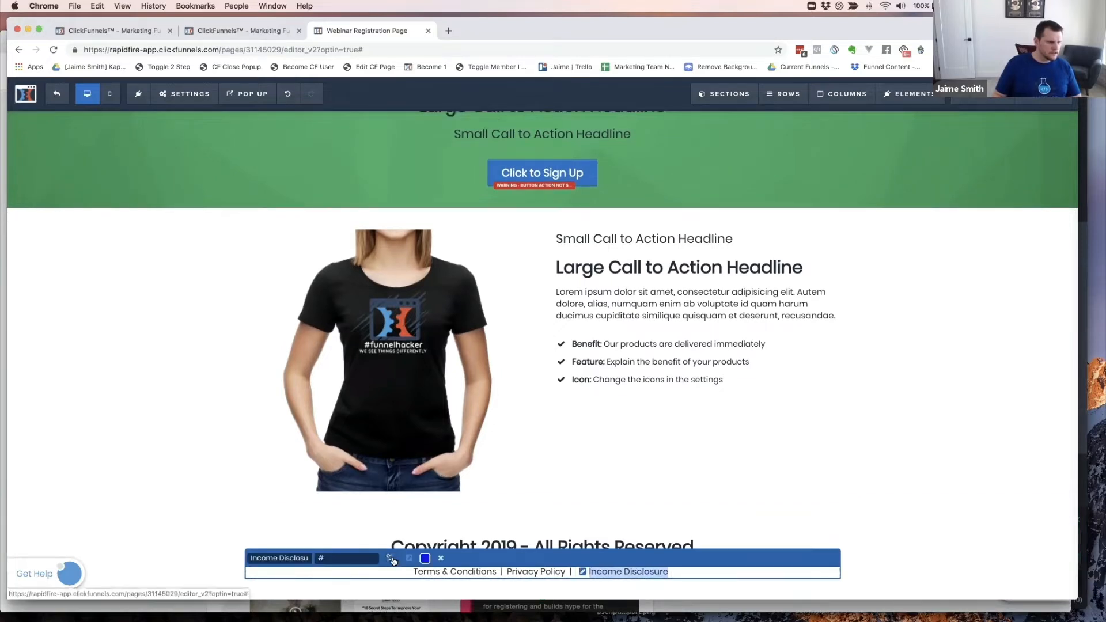
left_click(523, 562)
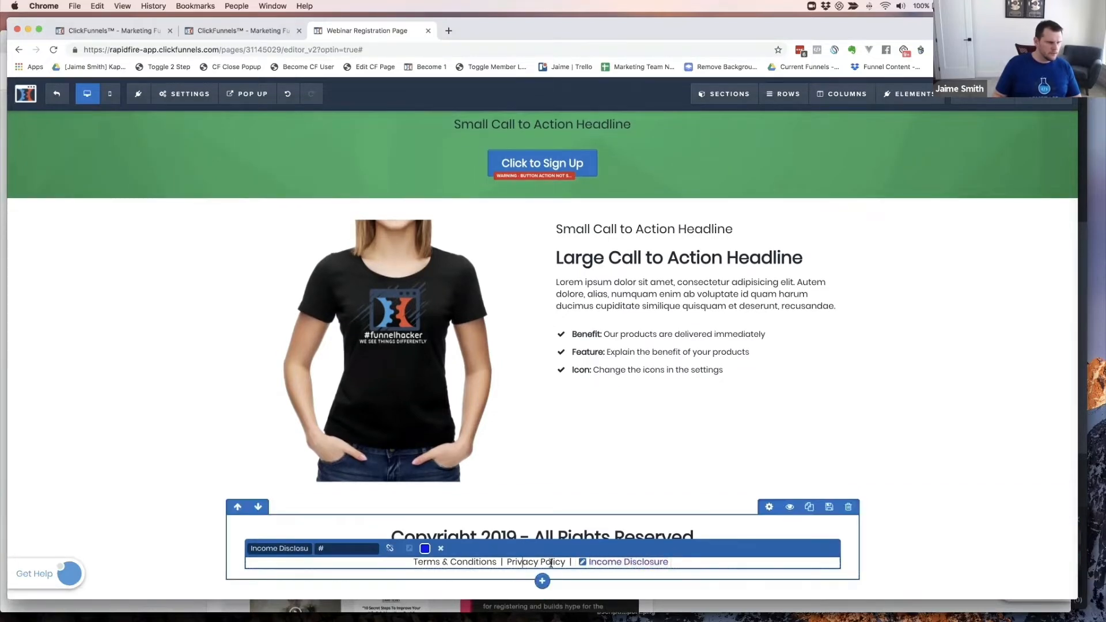
left_click_drag(565, 562, 507, 562)
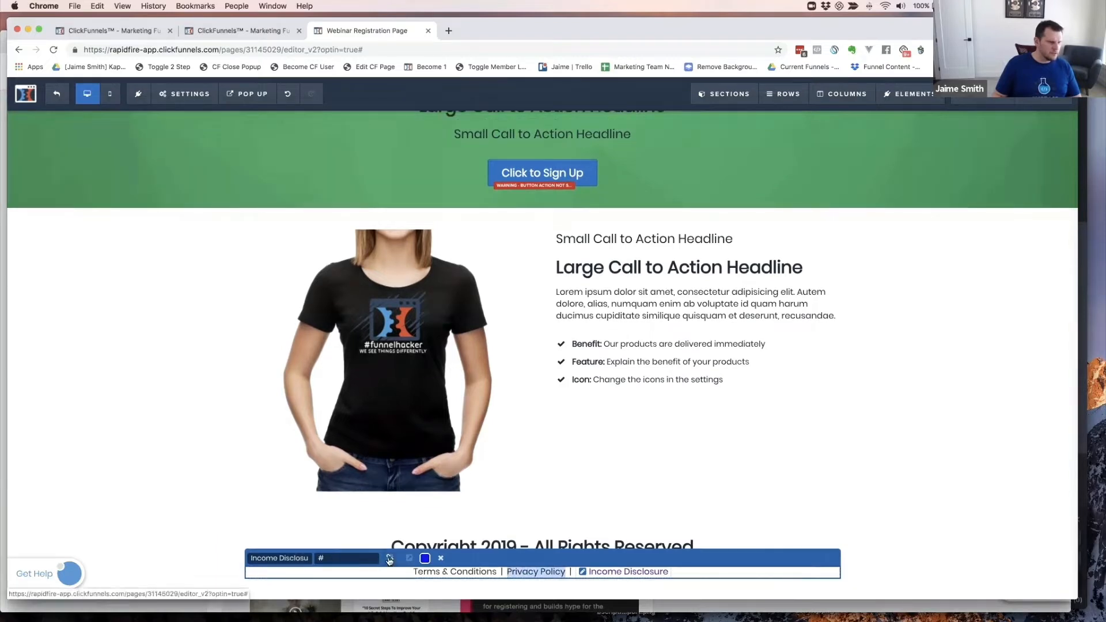
left_click(397, 561)
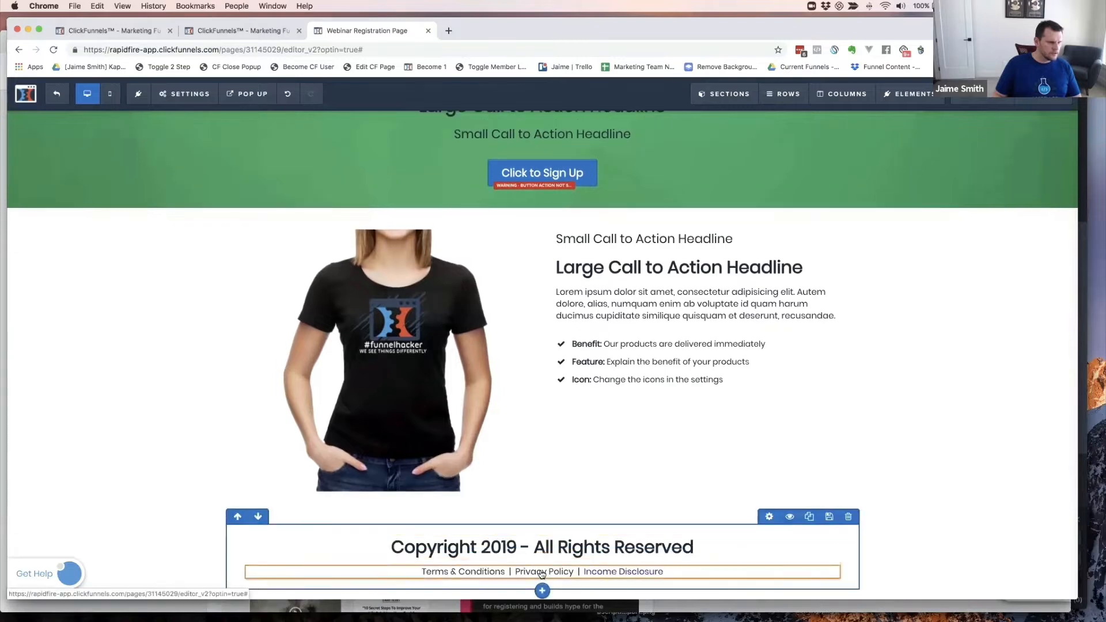
- Turn 'Privacy Policy' and 'Terms & Conditions' into links
left_click(568, 572)
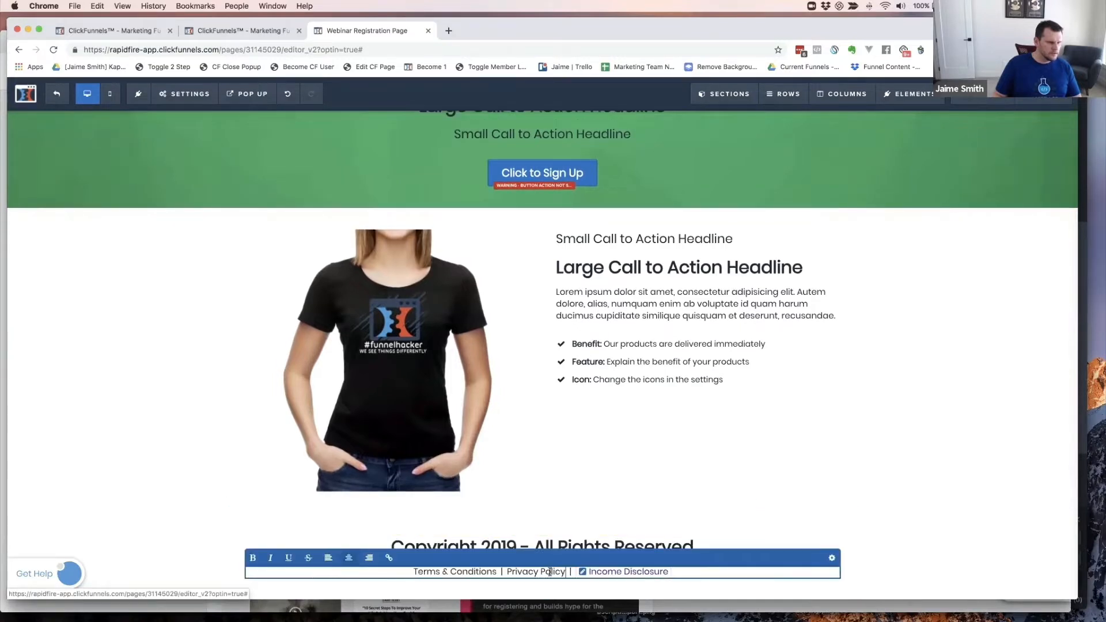
left_click_drag(566, 571, 508, 571)
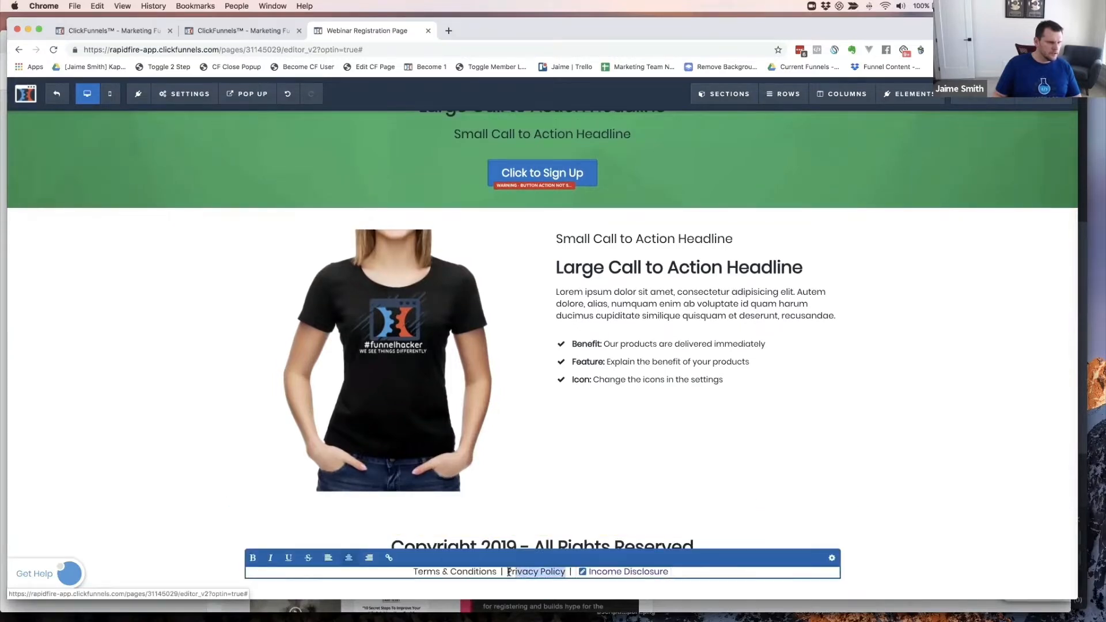
left_click(388, 558)
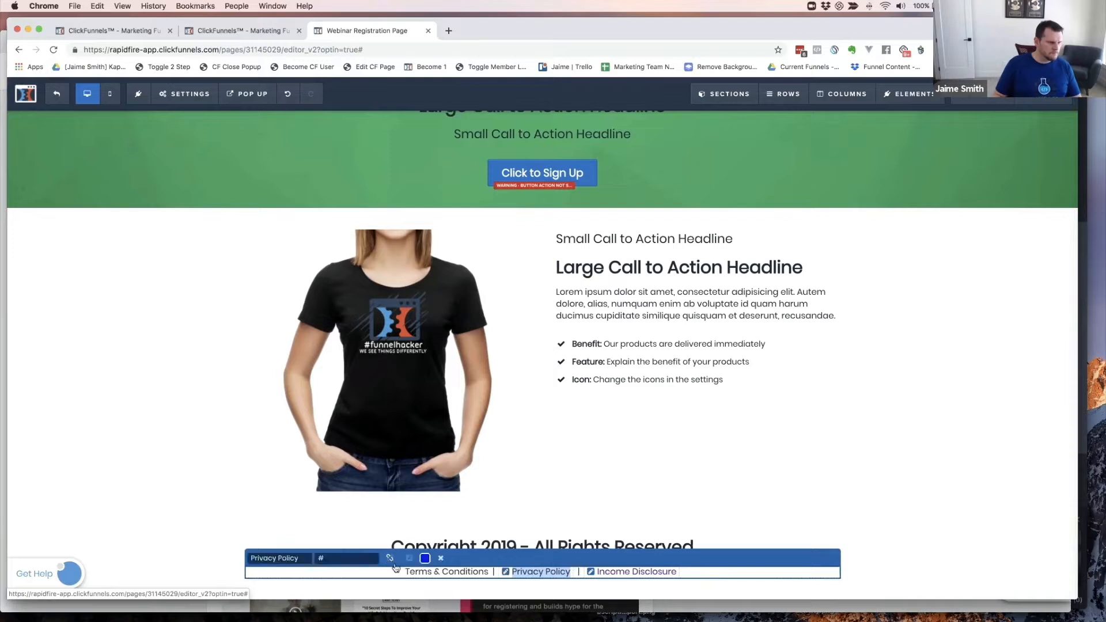
left_click(455, 572)
left_click_drag(488, 571, 409, 572)
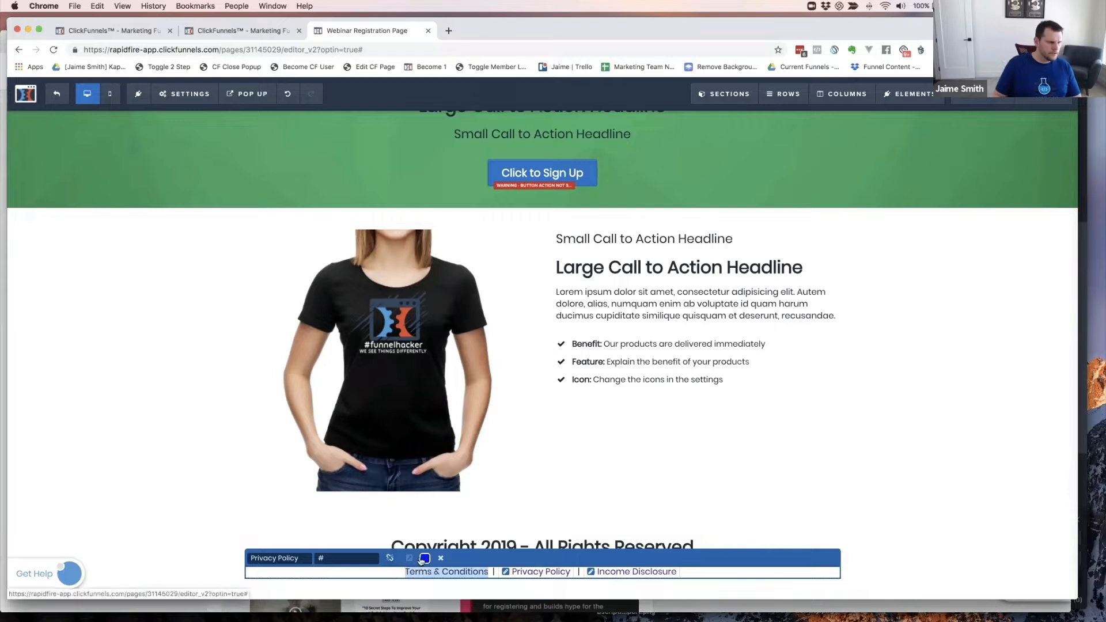
left_click(441, 558)
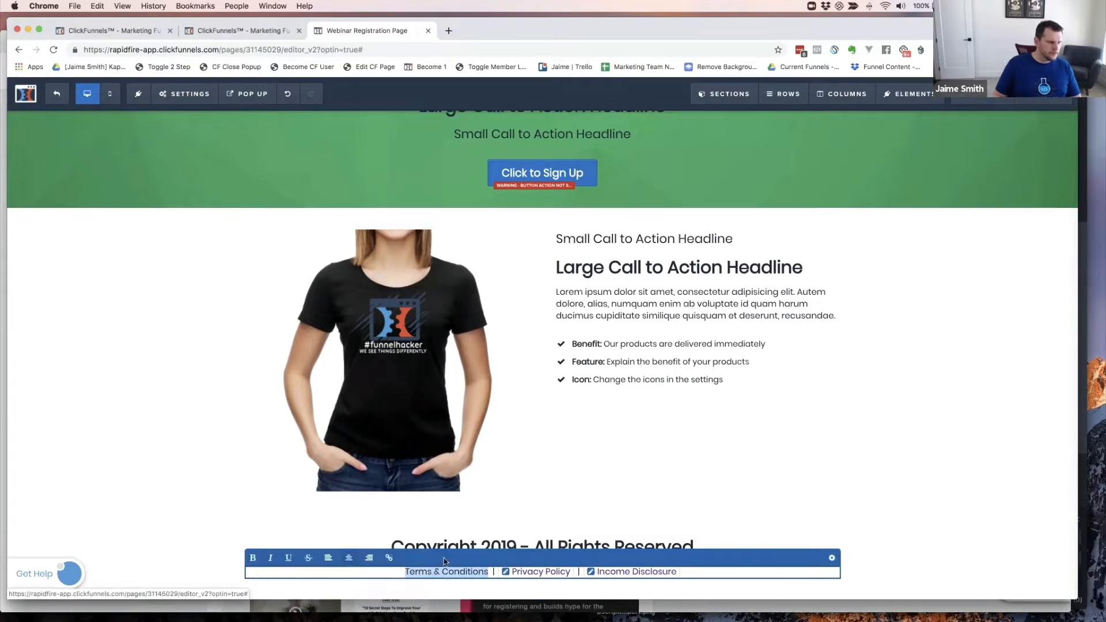
left_click(388, 558)
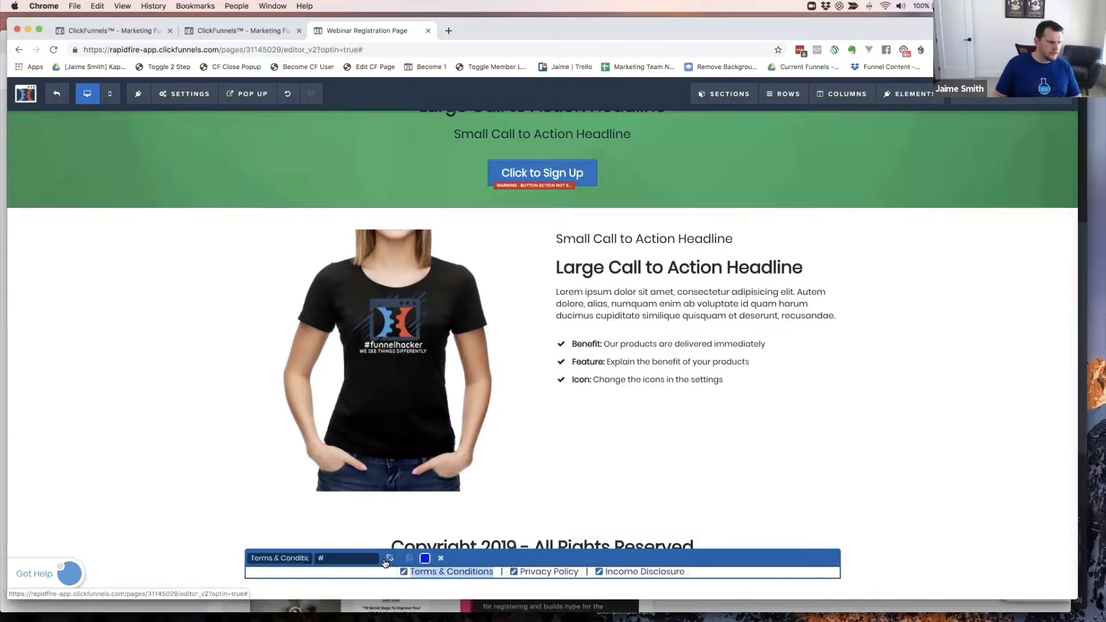
left_click(851, 565)
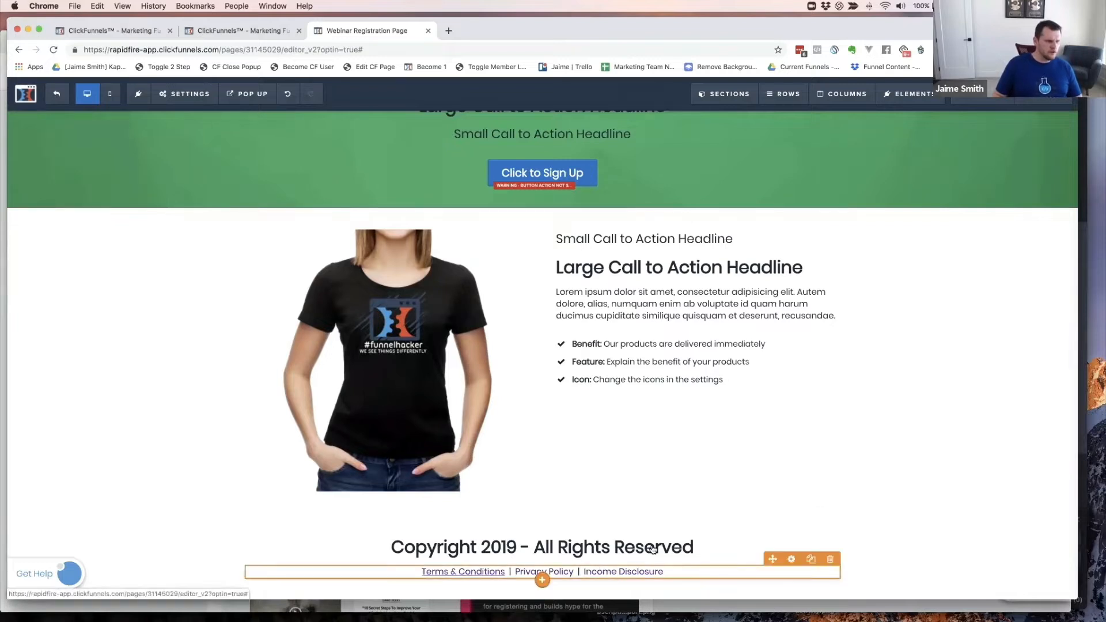
- Reduce the copyright headline's font size
left_click(791, 530)
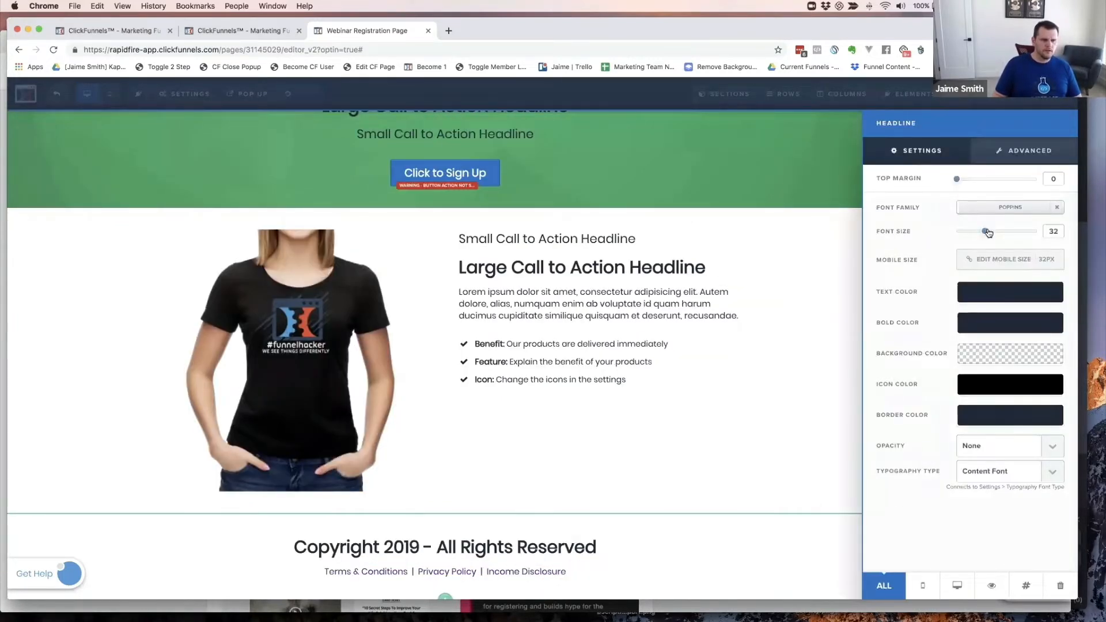
left_click_drag(985, 232, 964, 232)
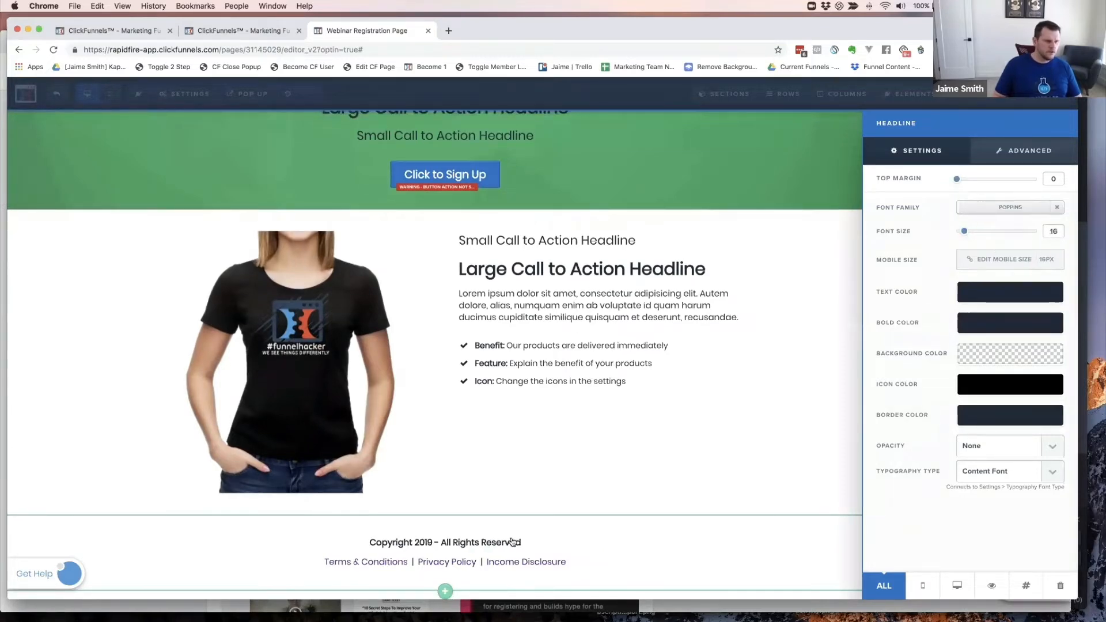
left_click(497, 548)
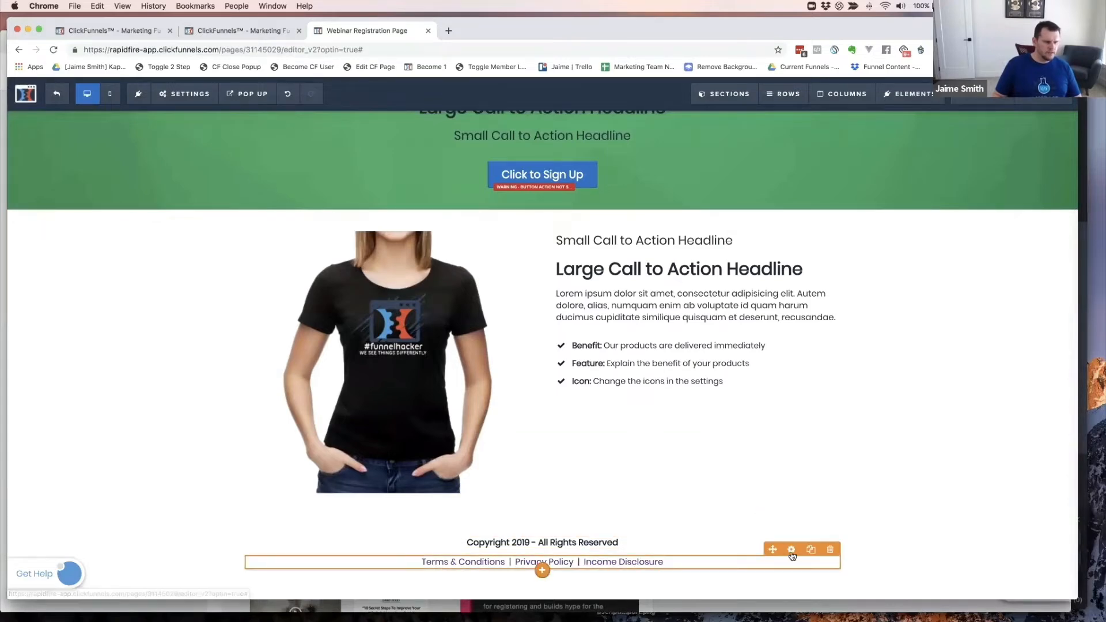
- Set the footer links paragraph's top margin to 5
left_click(792, 551)
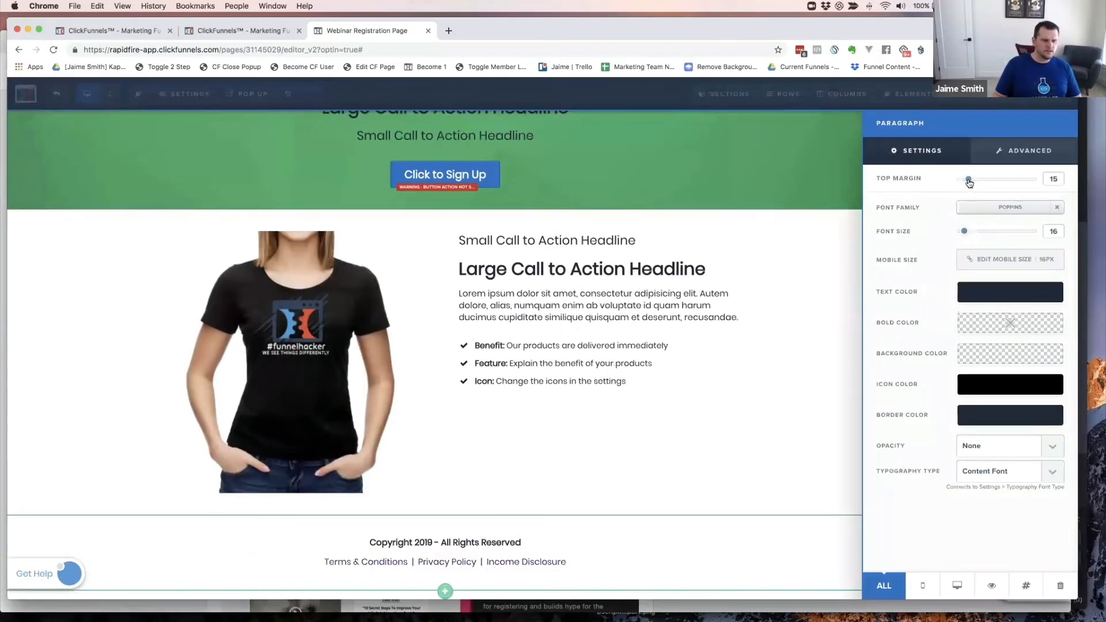
left_click_drag(969, 182, 952, 182)
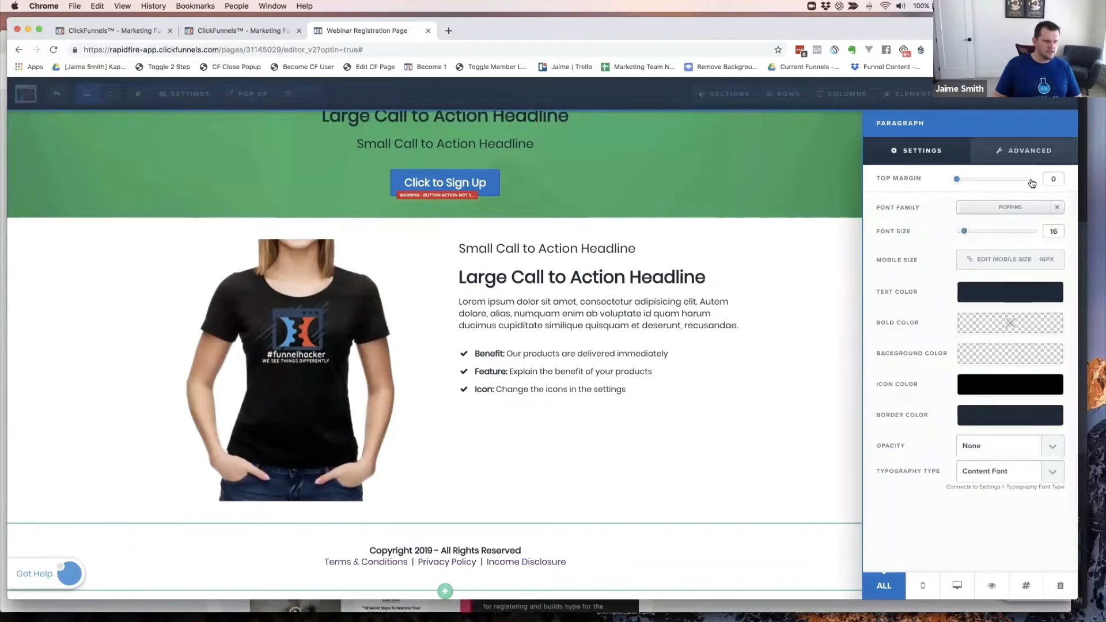
double_click(1054, 179)
type("5")
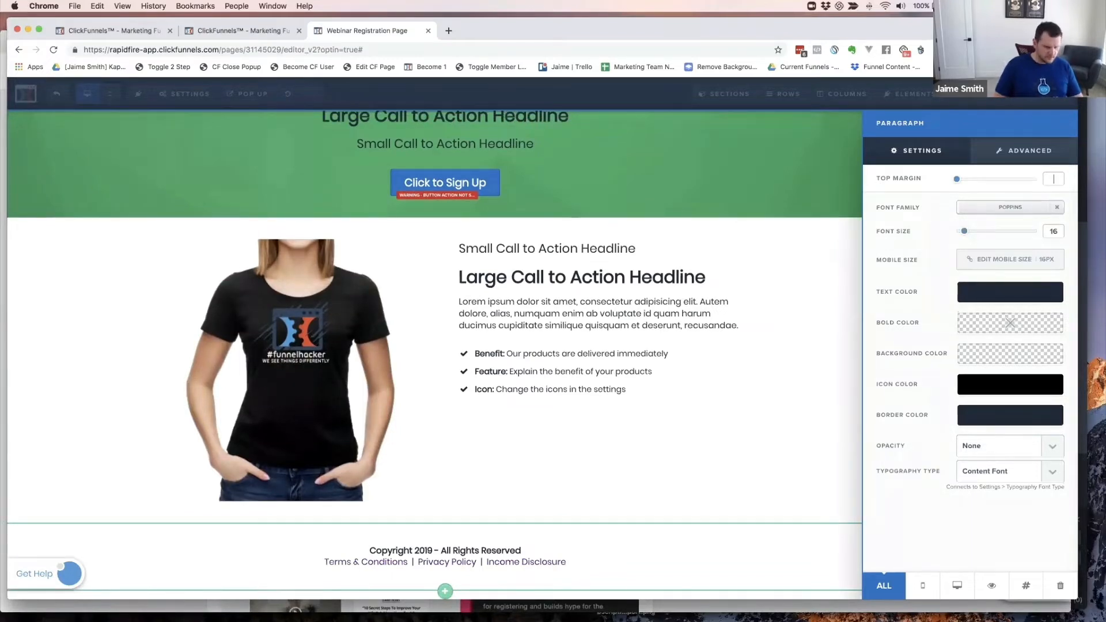
left_click(767, 394)
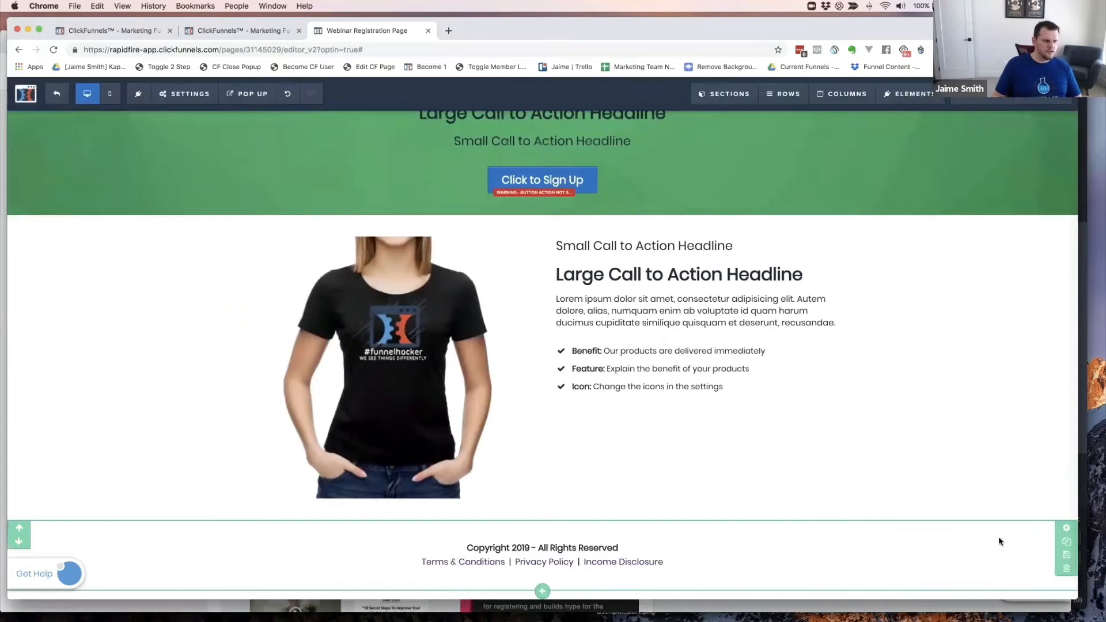
left_click(1066, 529)
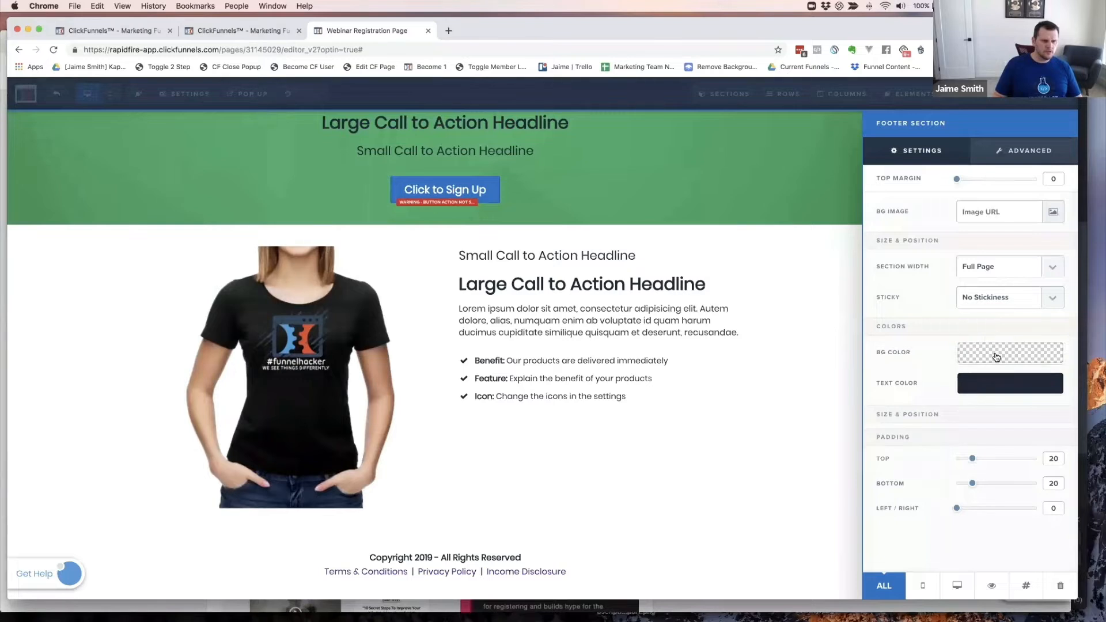
- Give the footer section the teal green #42b99f background colour
left_click(996, 356)
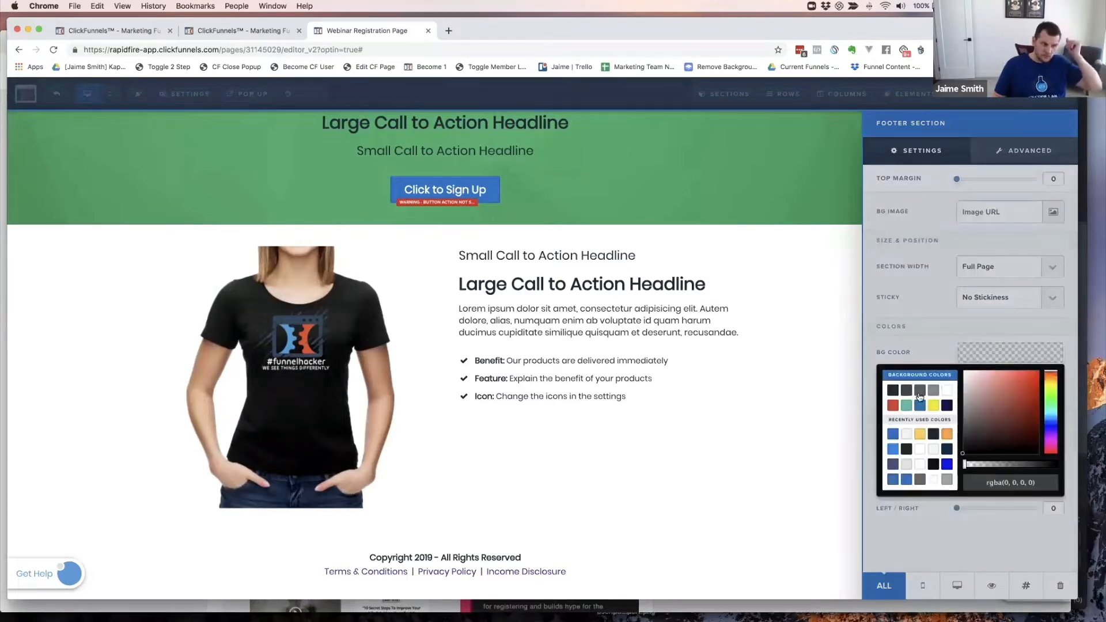
left_click(933, 391)
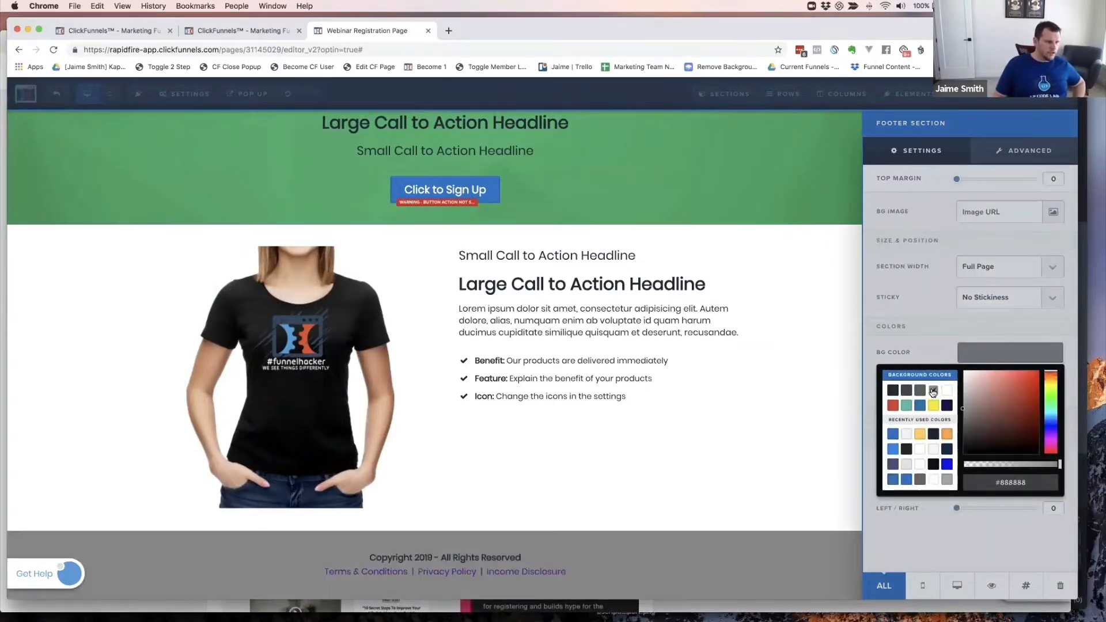
left_click(920, 391)
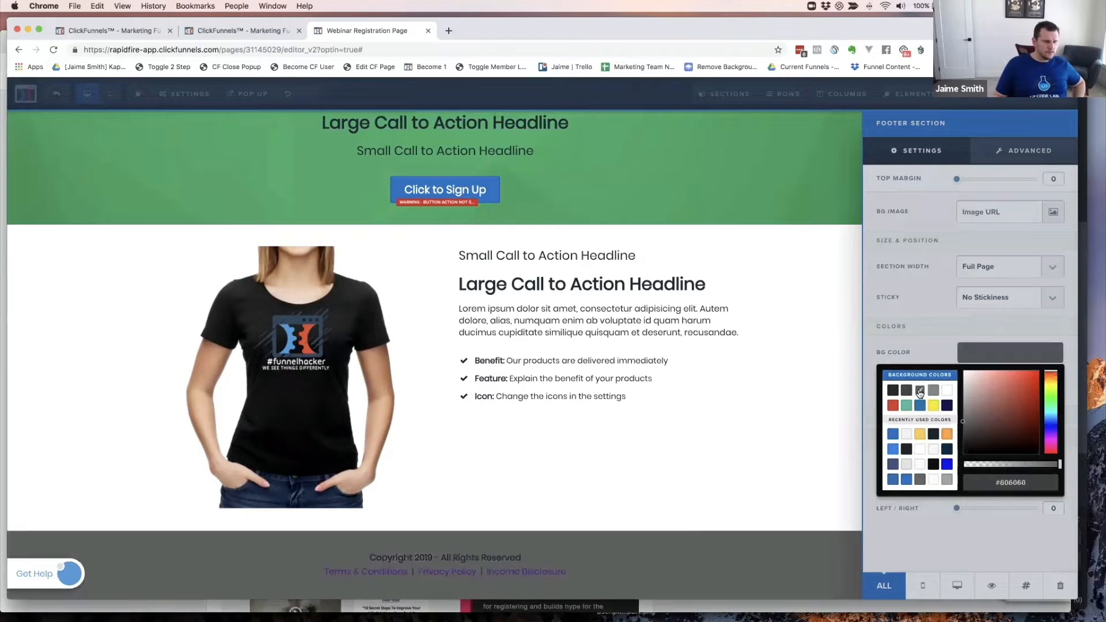
left_click(906, 407)
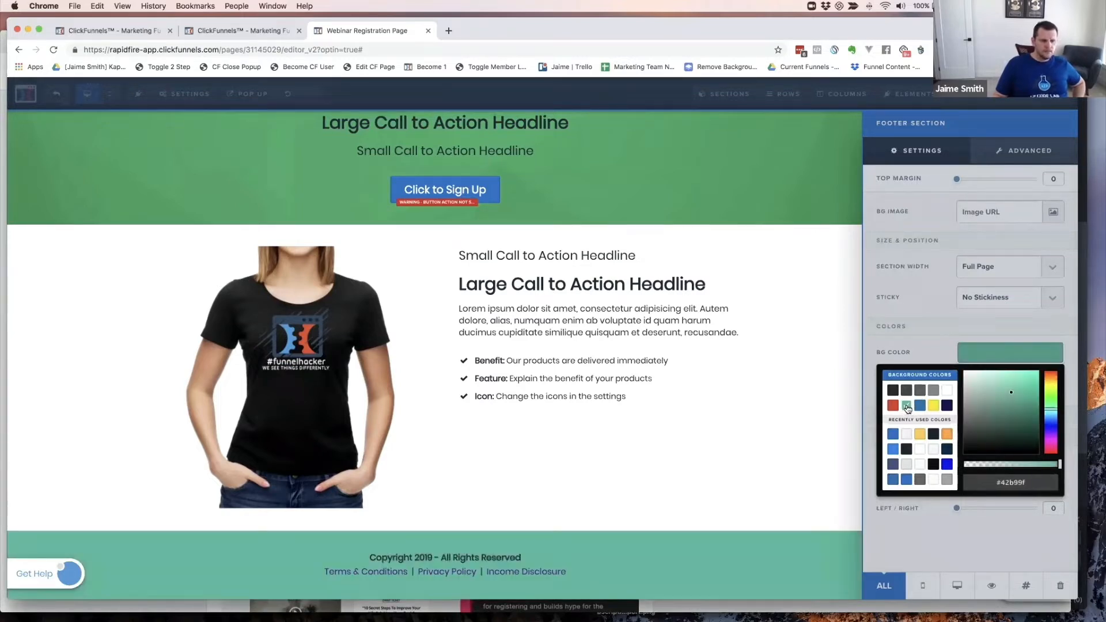
left_click(805, 443)
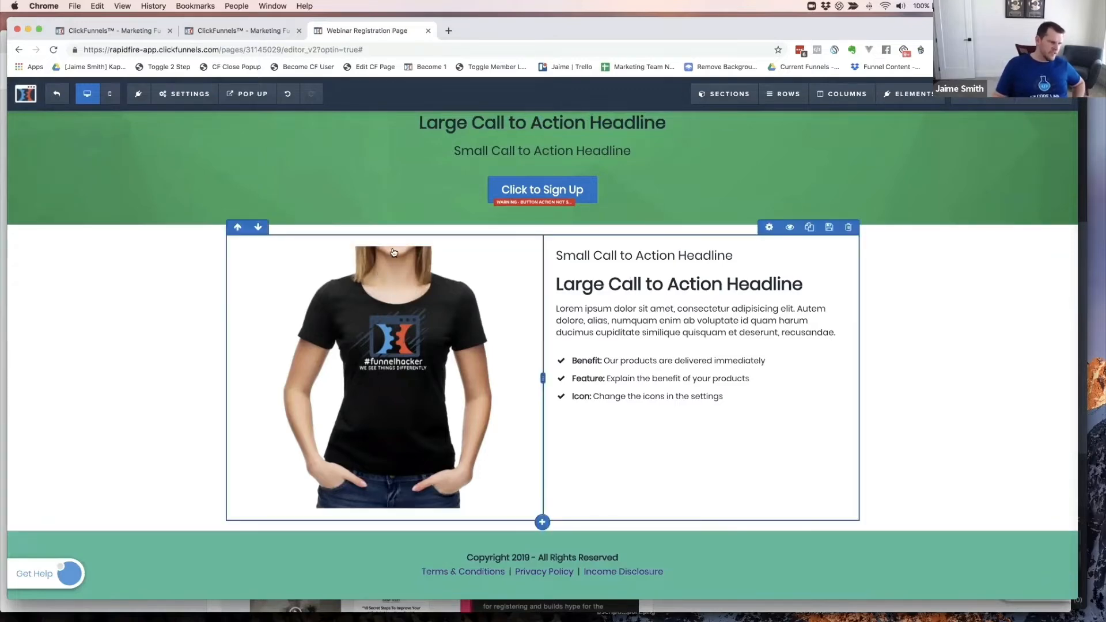
- Drag Bottom padding to 0 on the t-shirt 2 Column Row and on its Section
key("super+grave")
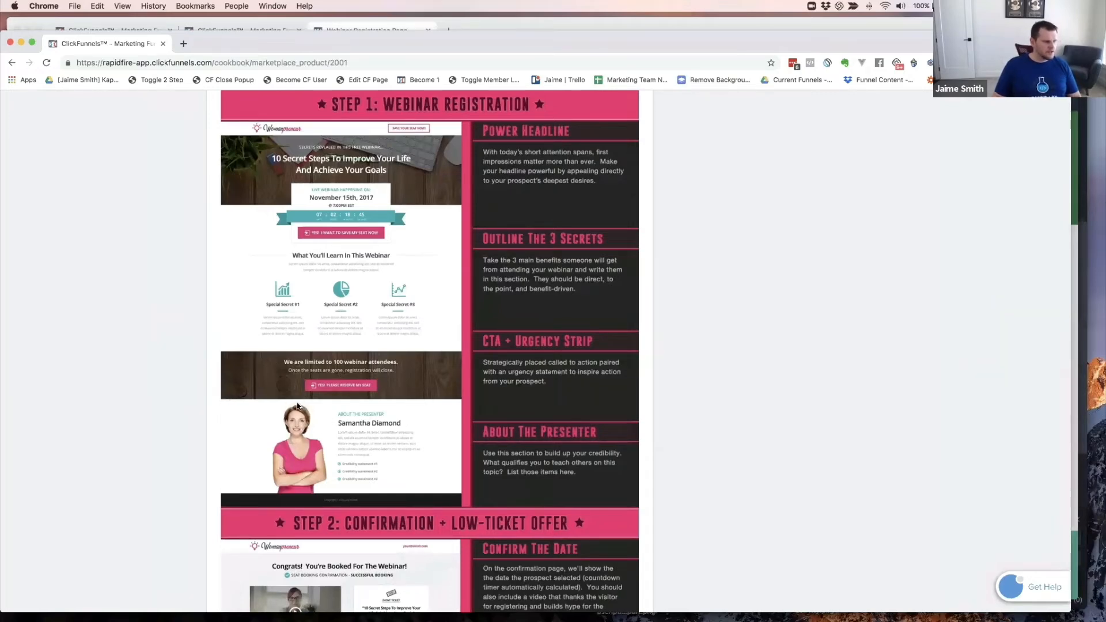
key("super+grave")
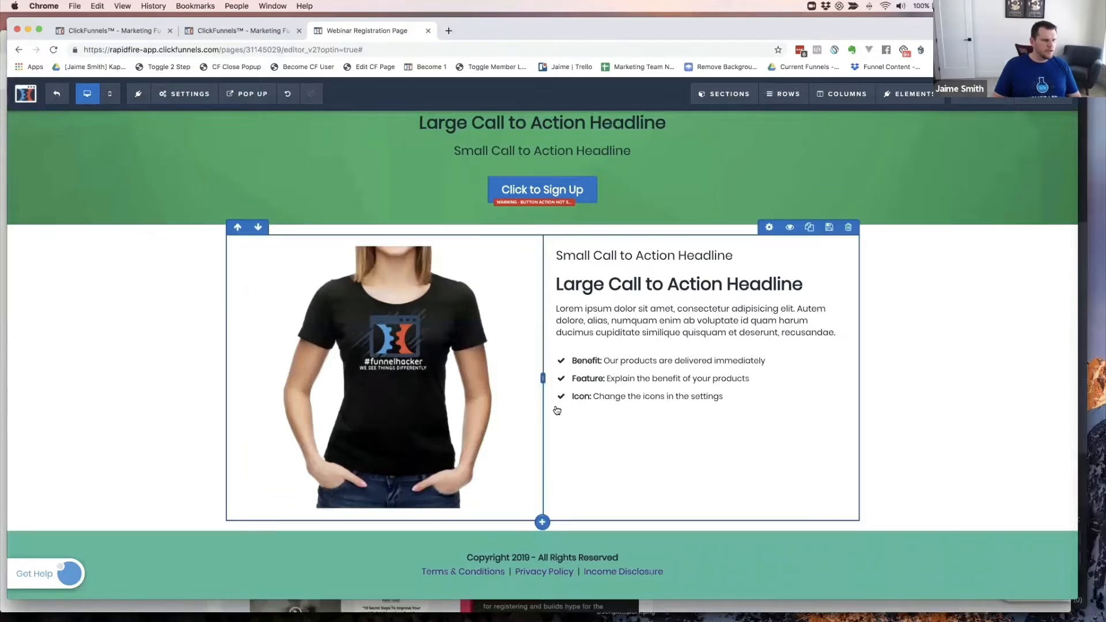
left_click(769, 228)
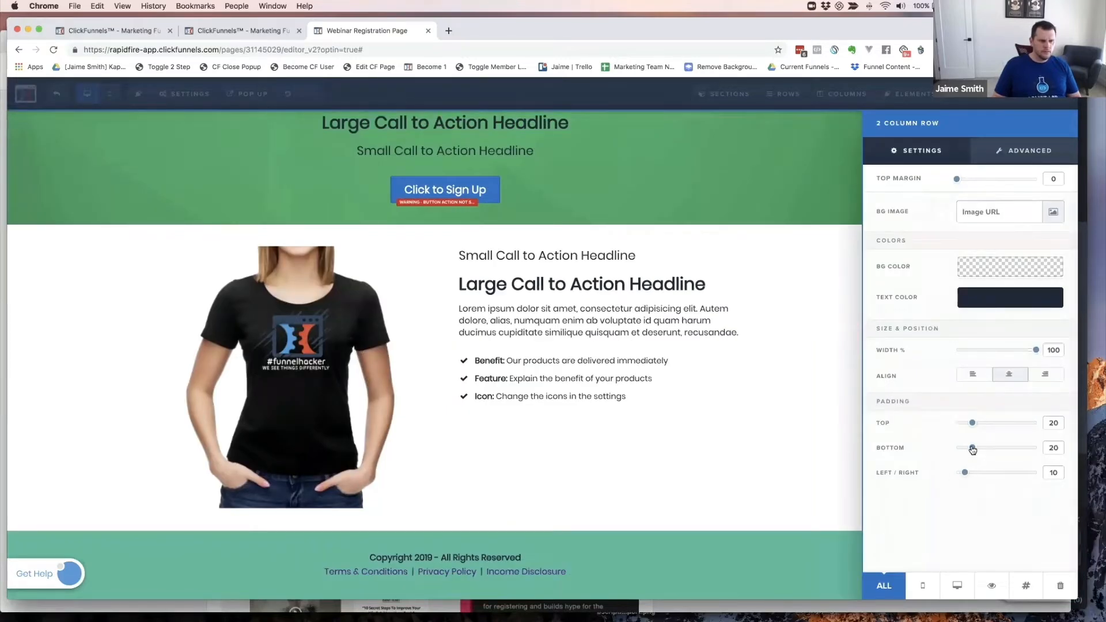
left_click_drag(972, 450, 944, 451)
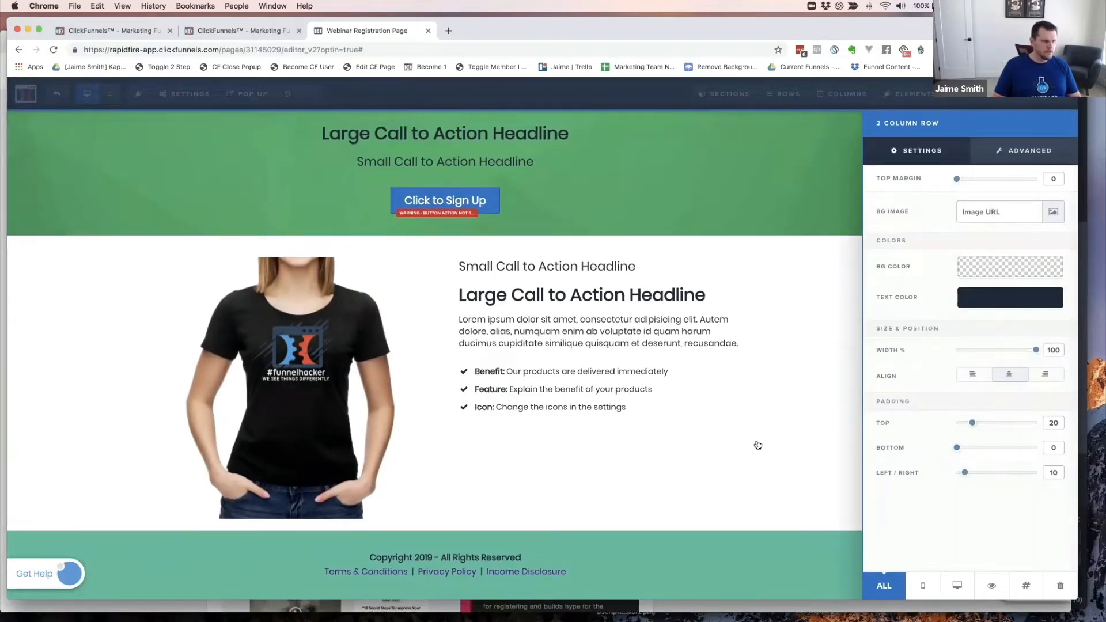
left_click(769, 412)
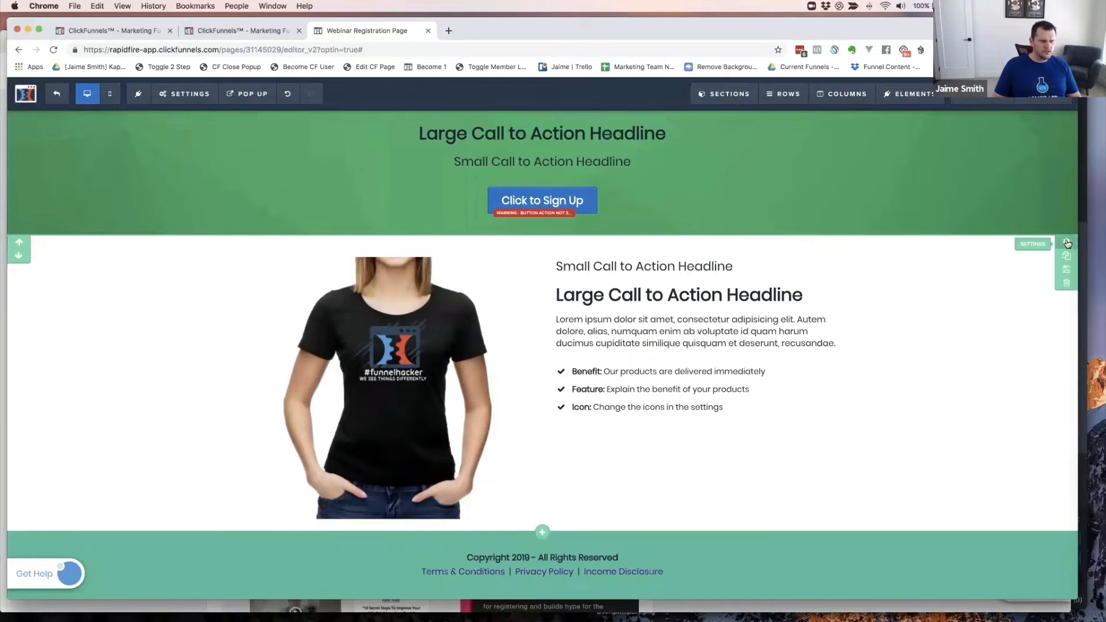
left_click(1066, 242)
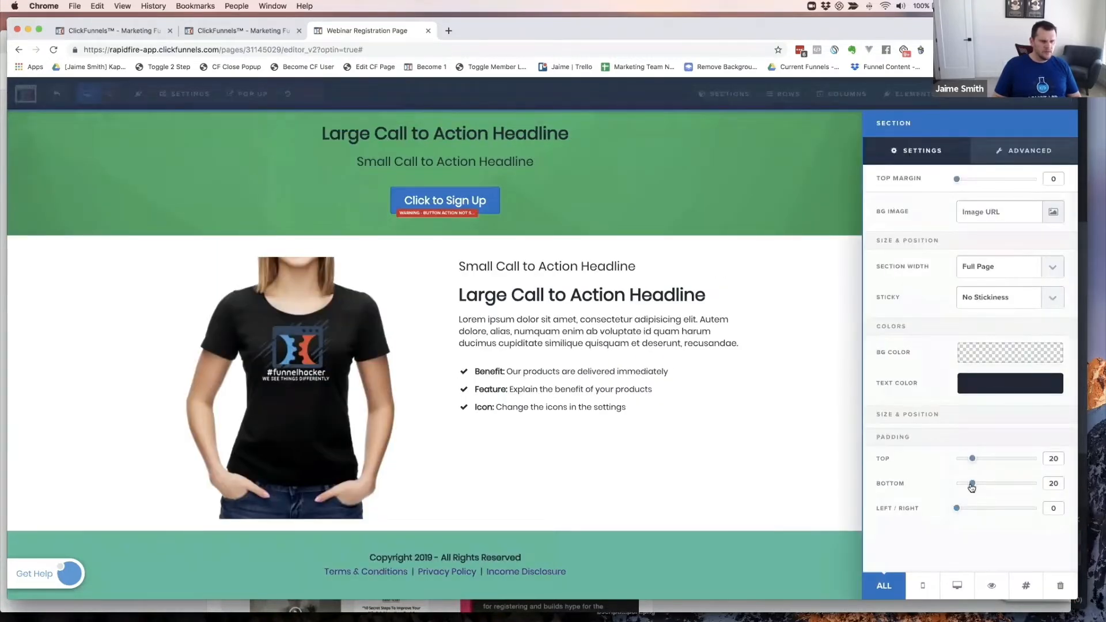
left_click_drag(972, 487, 921, 489)
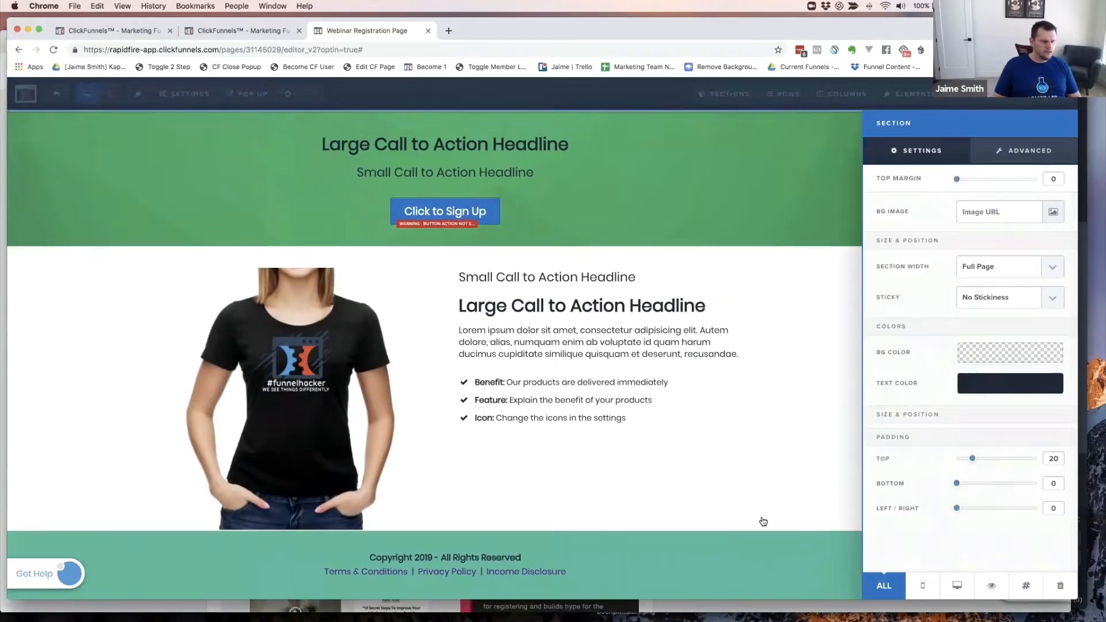
left_click(858, 539)
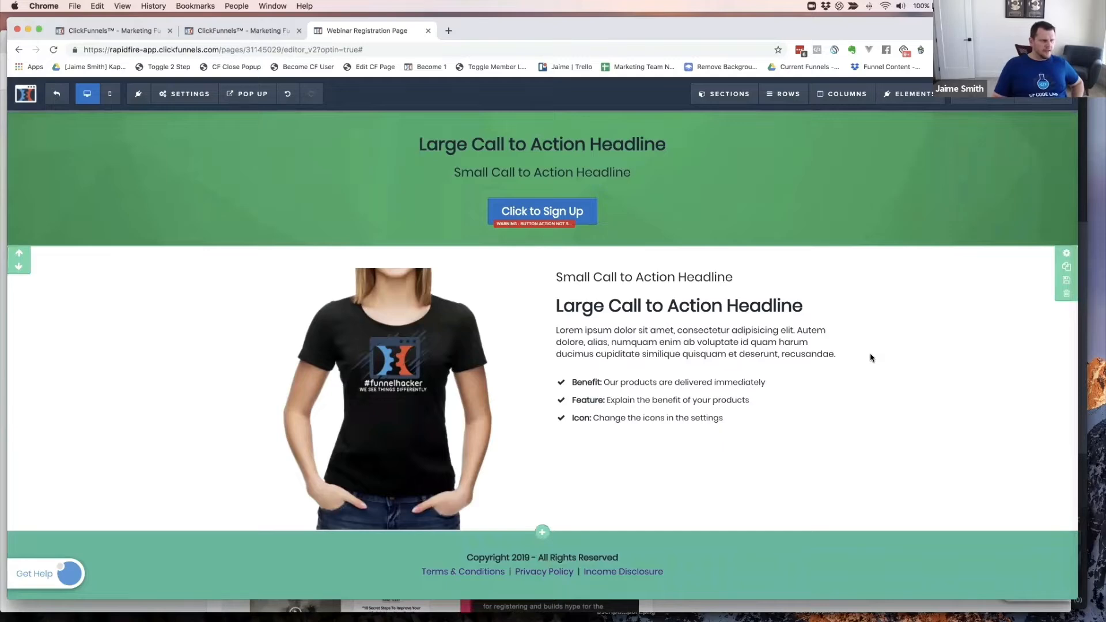
- Reduce the countdown row's Width from 100% to 70%
scroll(870, 358, "up", 10)
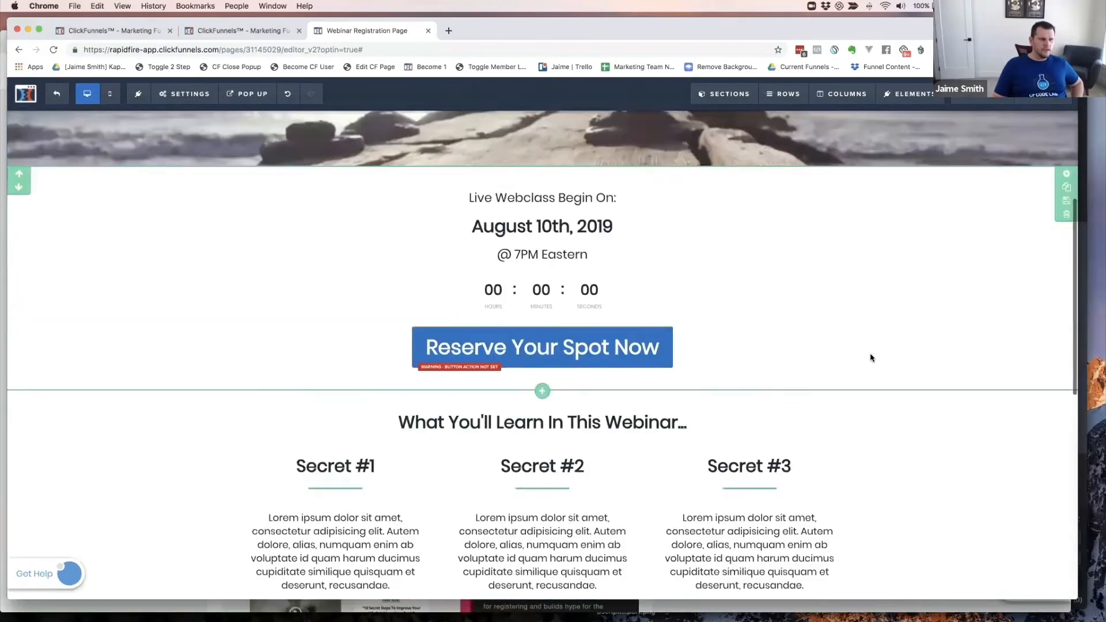
scroll(870, 358, "up", 4)
scroll(806, 344, "down", 3)
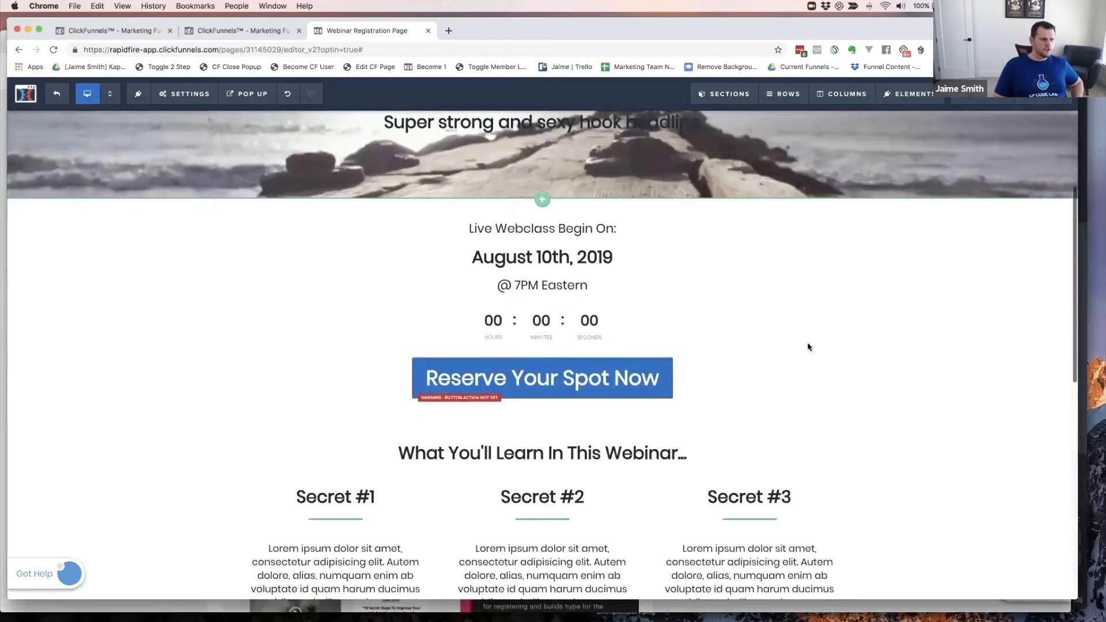
scroll(807, 346, "up", 3)
scroll(466, 286, "down", 3)
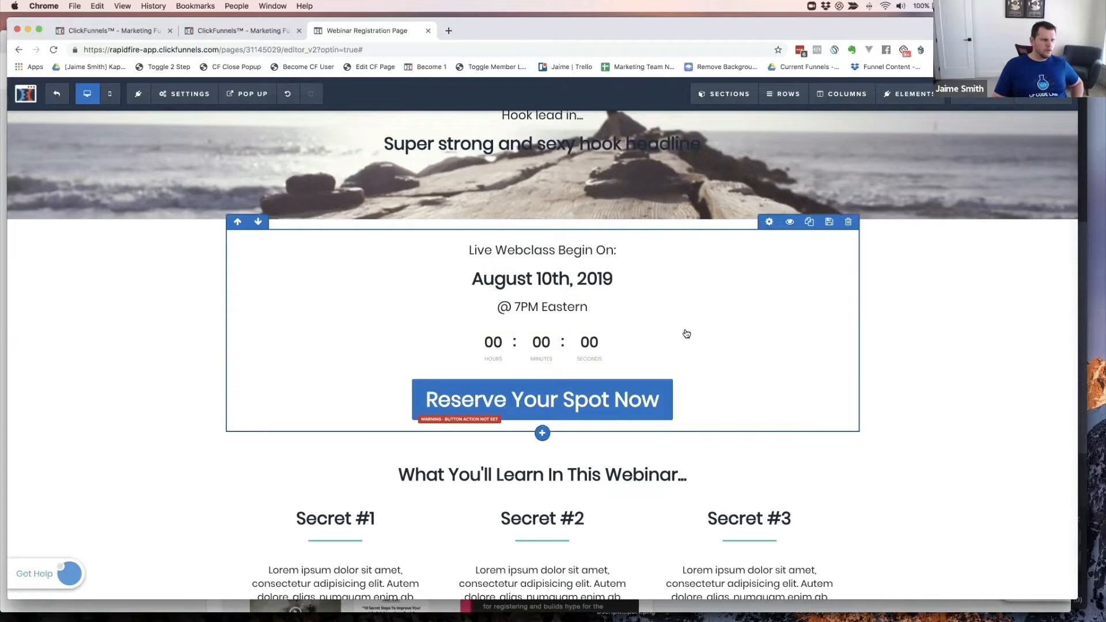
left_click(768, 222)
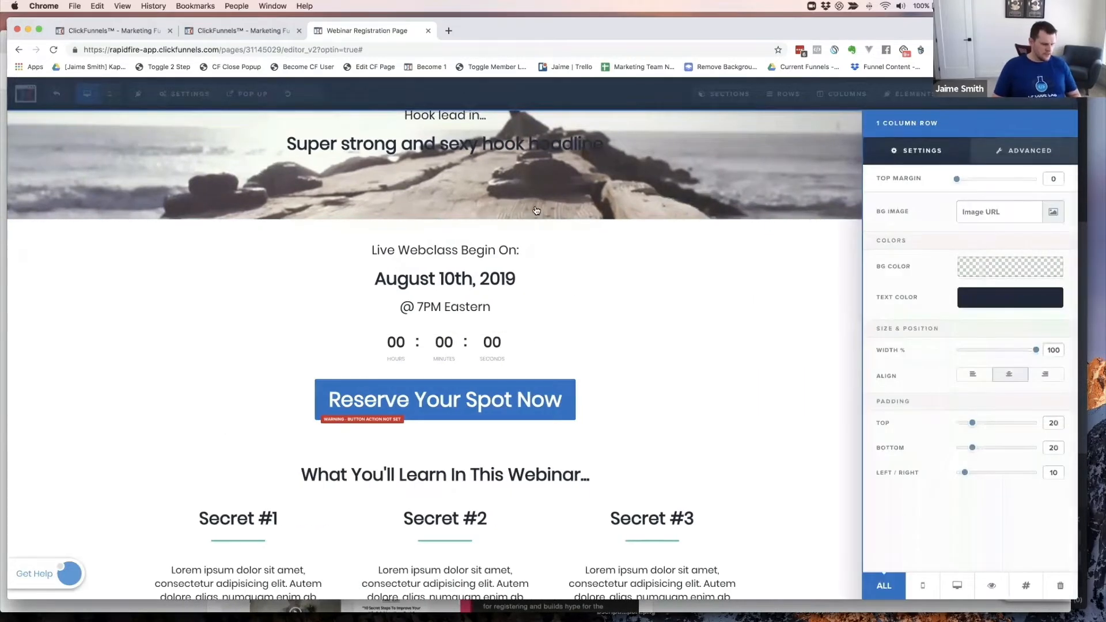
key("super+grave")
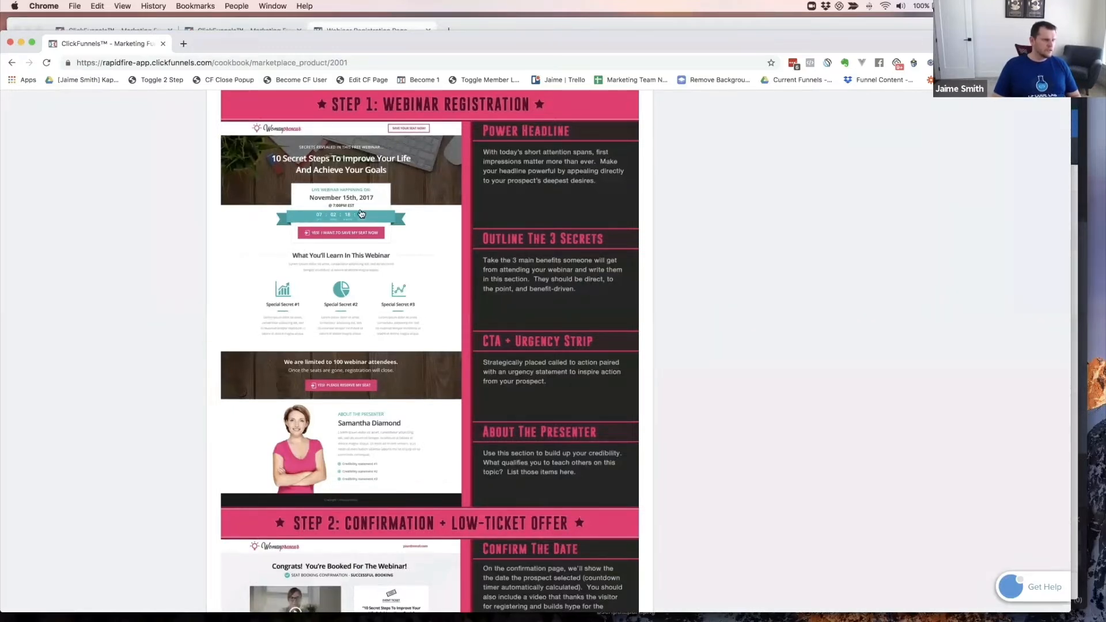
key("super+grave")
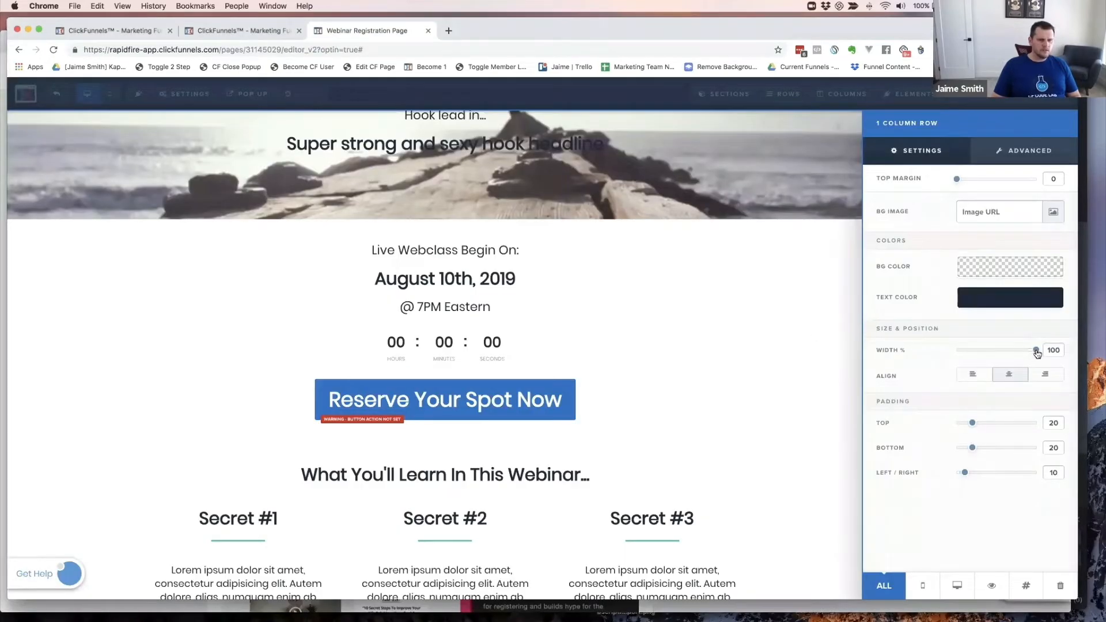
left_click_drag(1034, 352, 1005, 352)
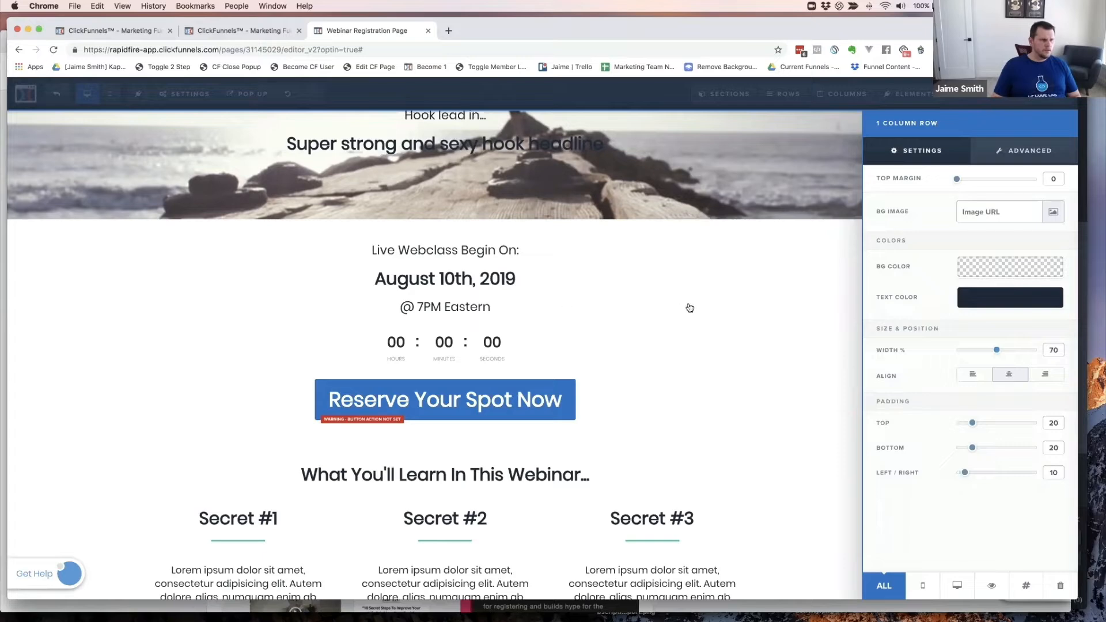
- Preview the narrower box, then bring up the row's Advanced border and shadow styles
left_click(511, 321)
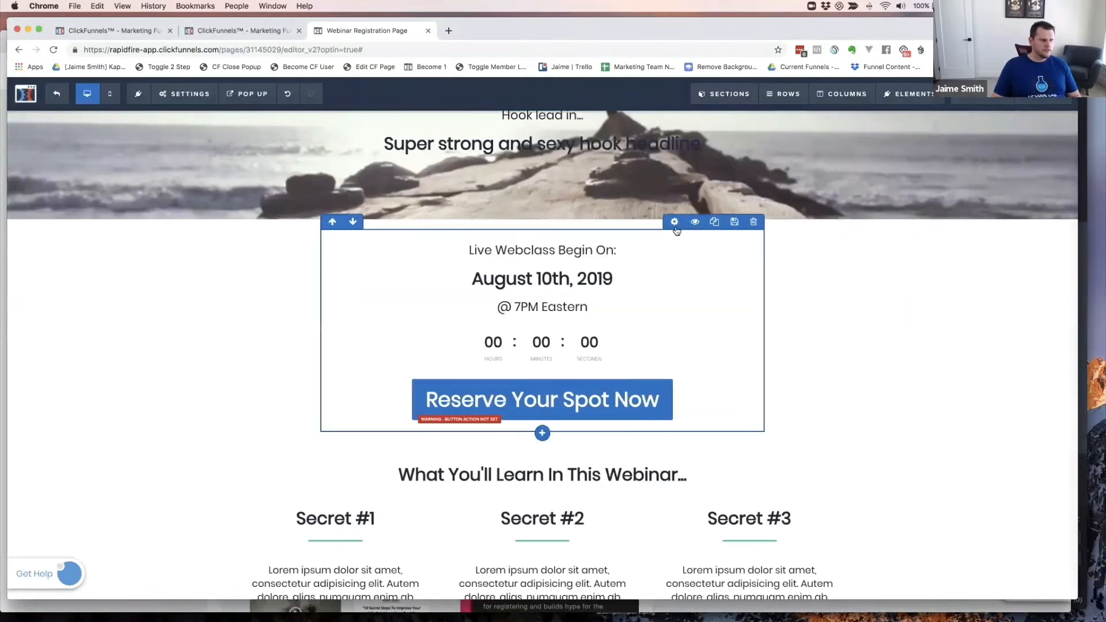
left_click(674, 222)
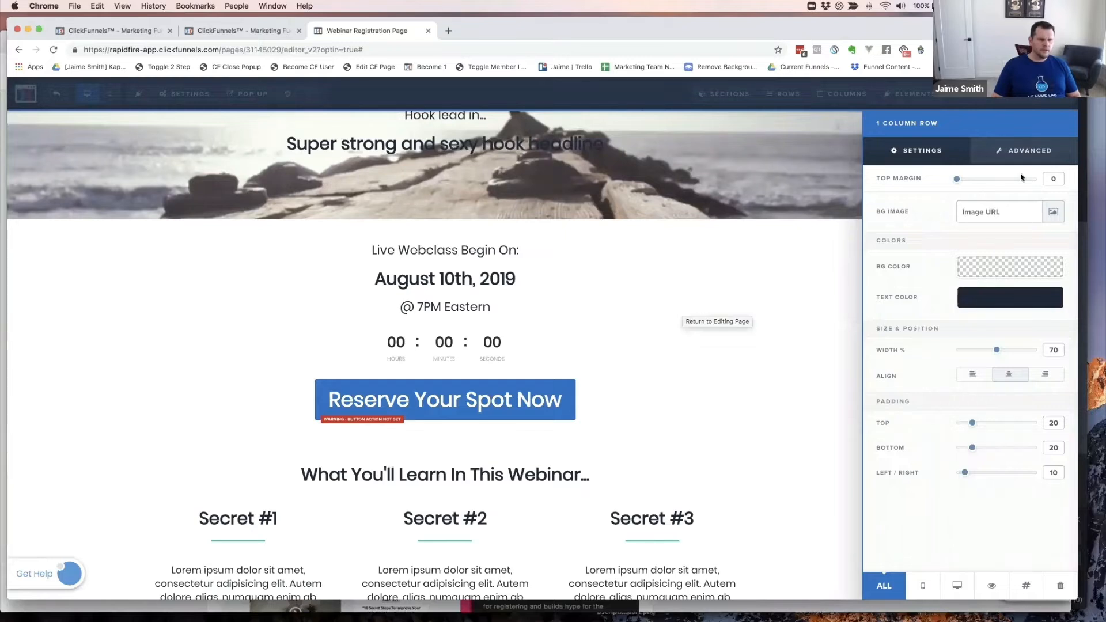
left_click(1027, 159)
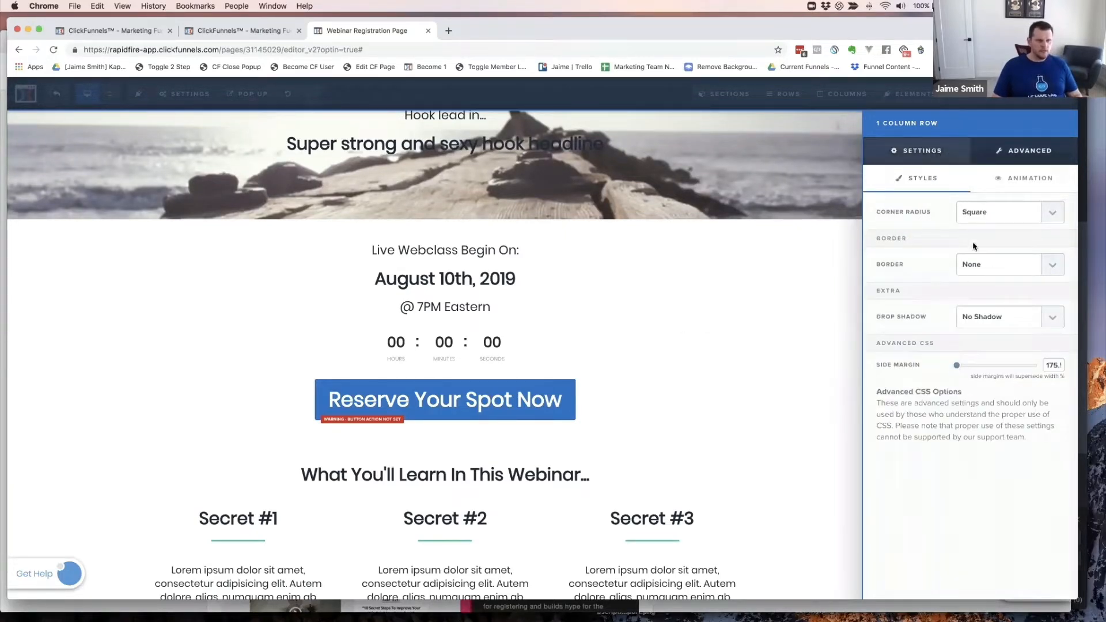
- Review the row's border options and keep its corners square
left_click(986, 269)
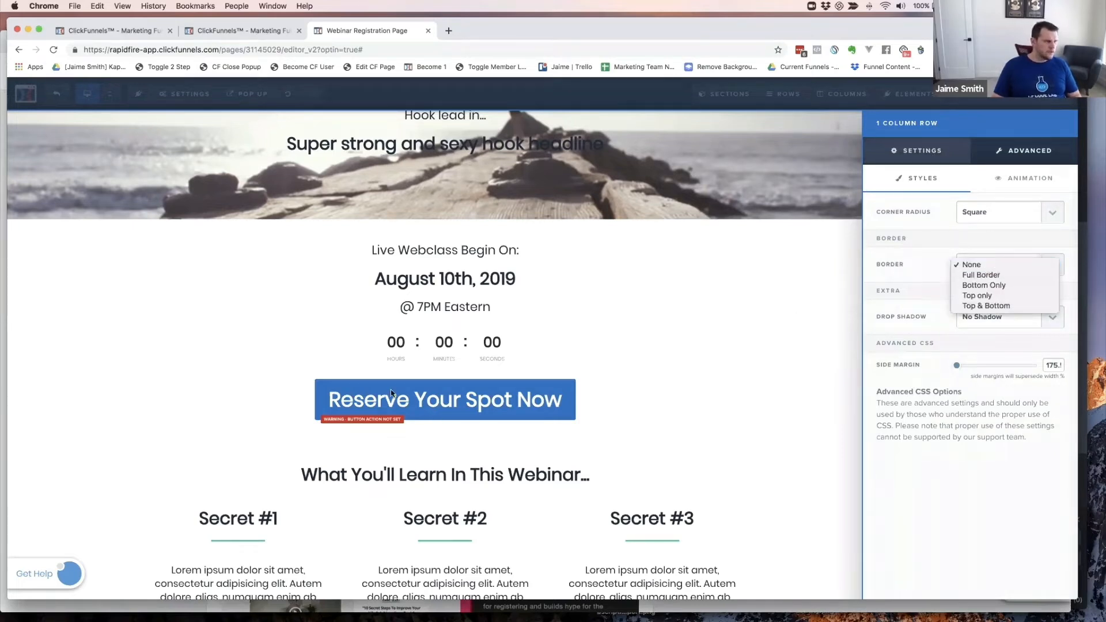
left_click(663, 334)
key("super+grave")
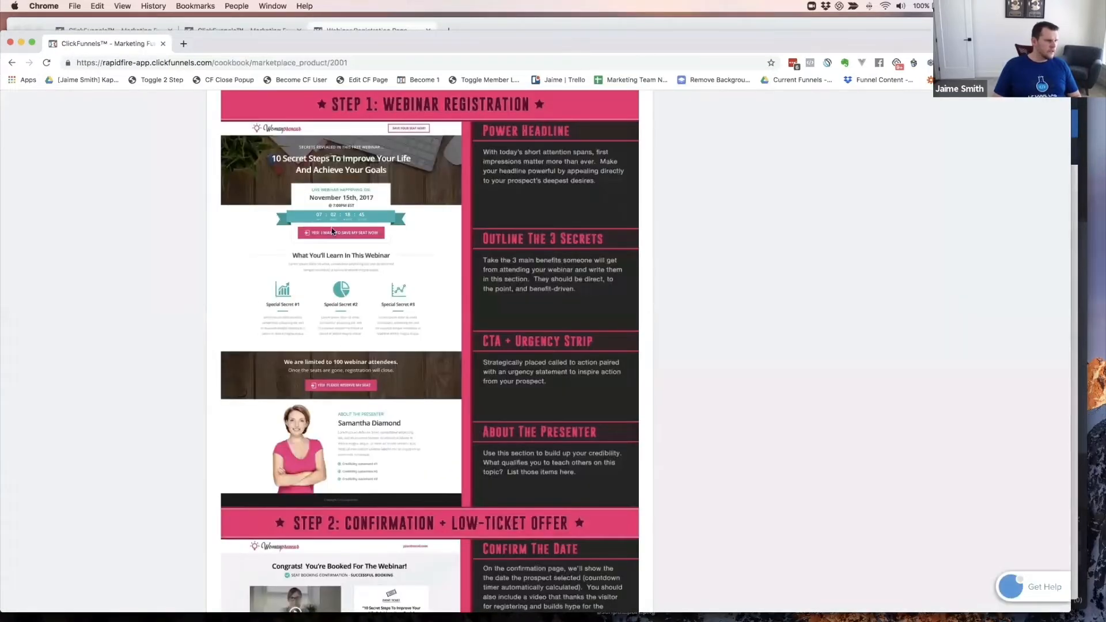
key("super+grave")
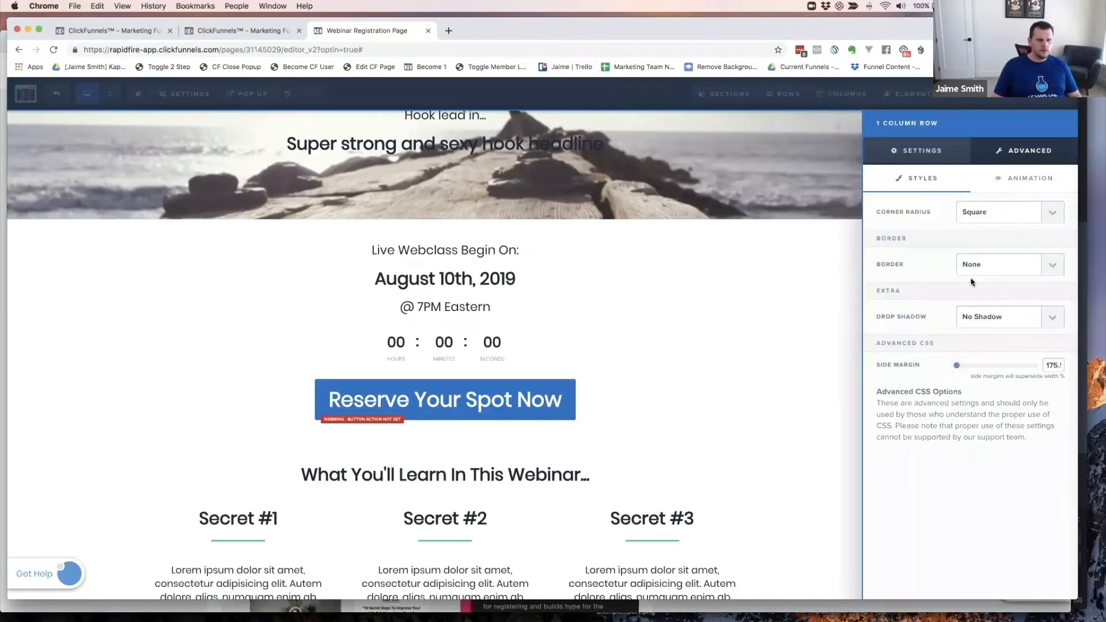
left_click(992, 215)
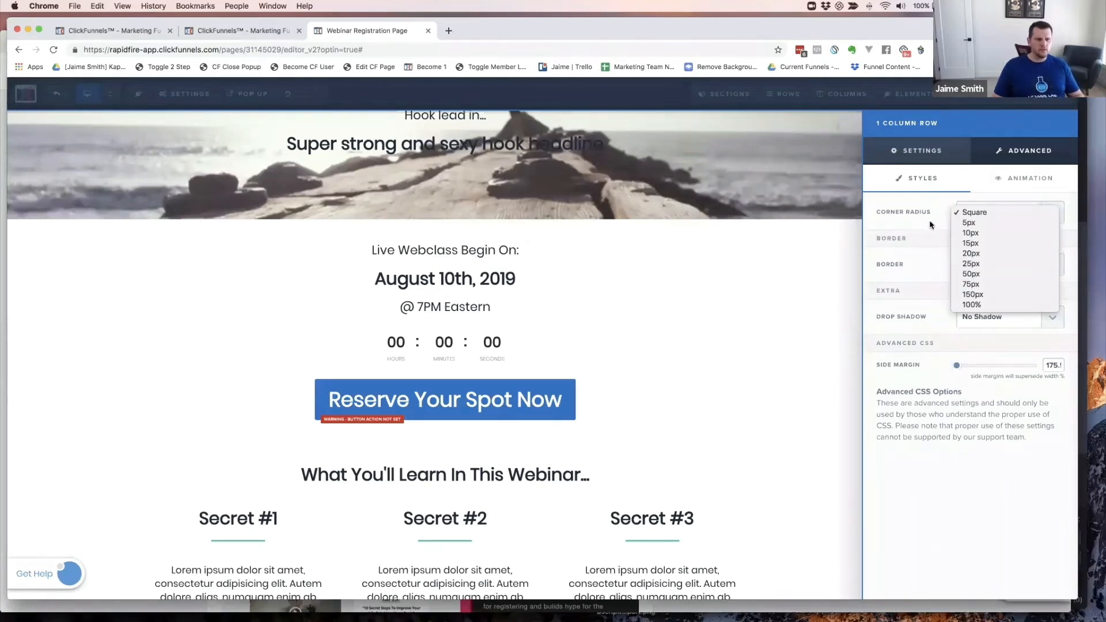
left_click(931, 219)
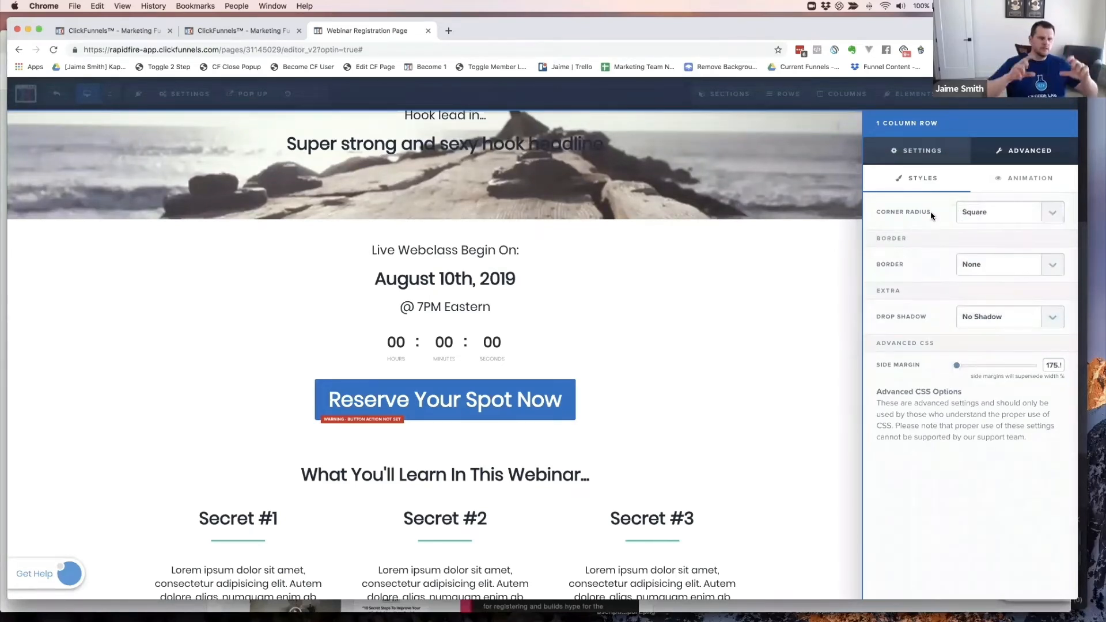
- Give the countdown row a Full Border, 1px thick, in light grey #e1e1e1
left_click(983, 266)
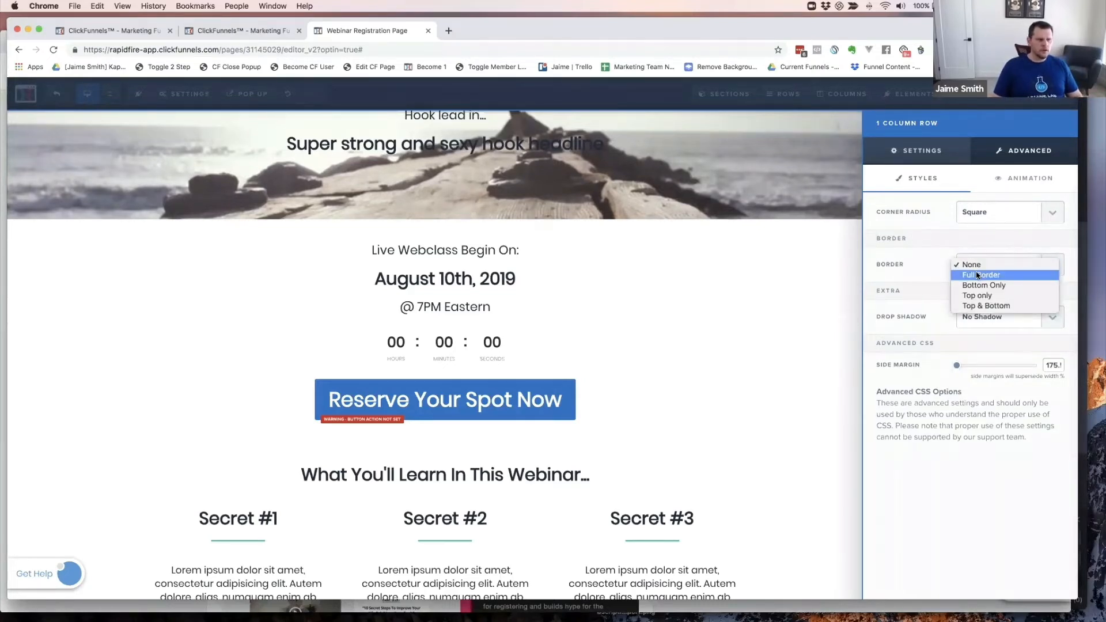
left_click(977, 275)
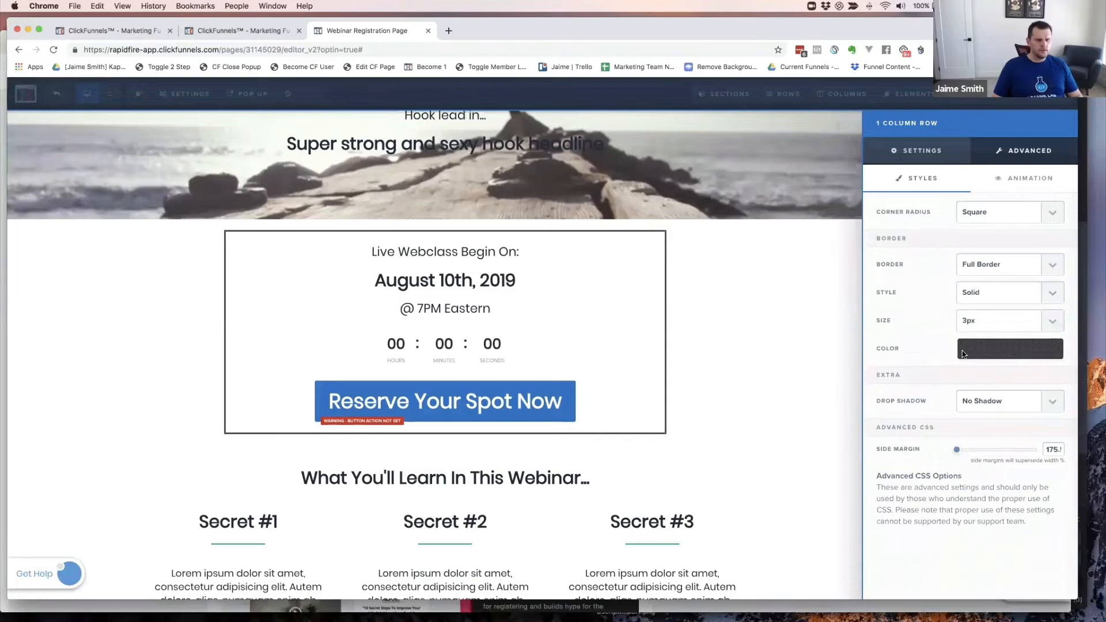
left_click(975, 321)
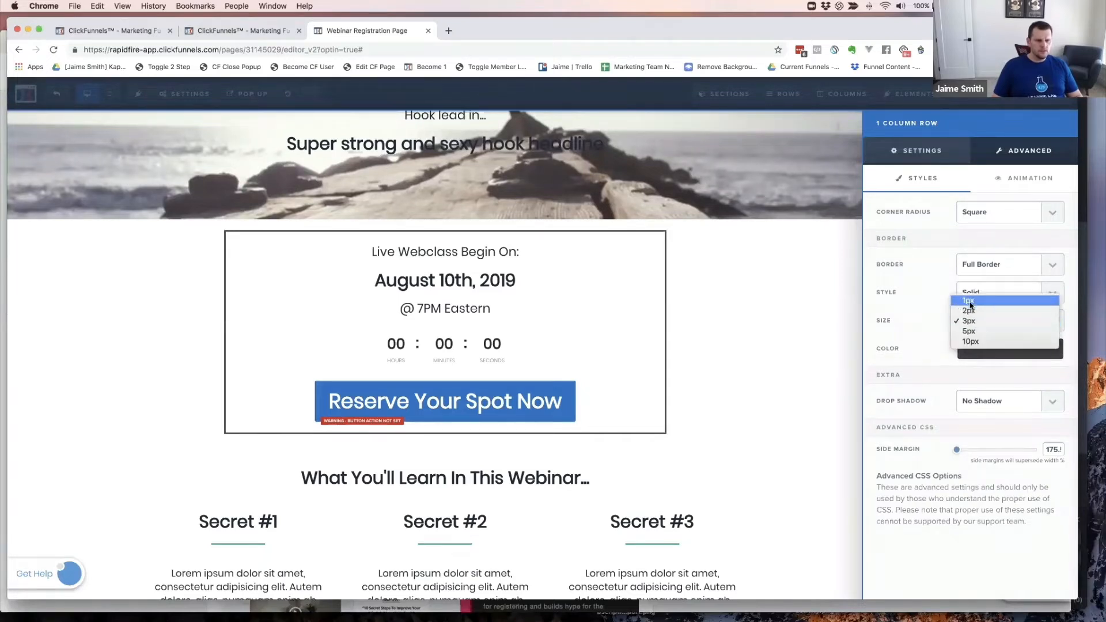
left_click(970, 301)
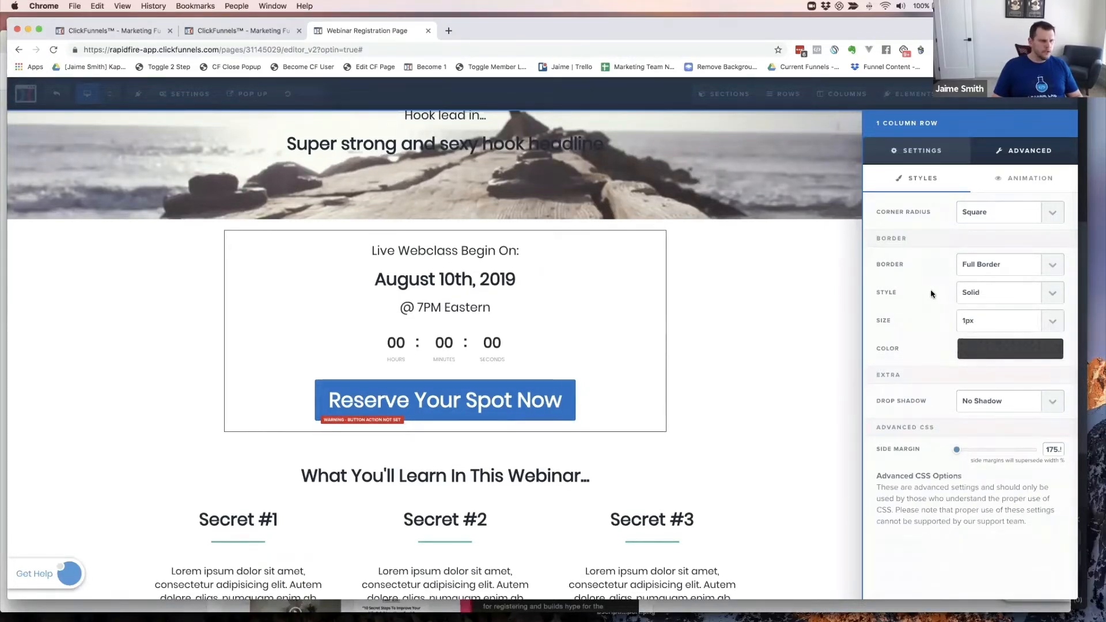
left_click(988, 349)
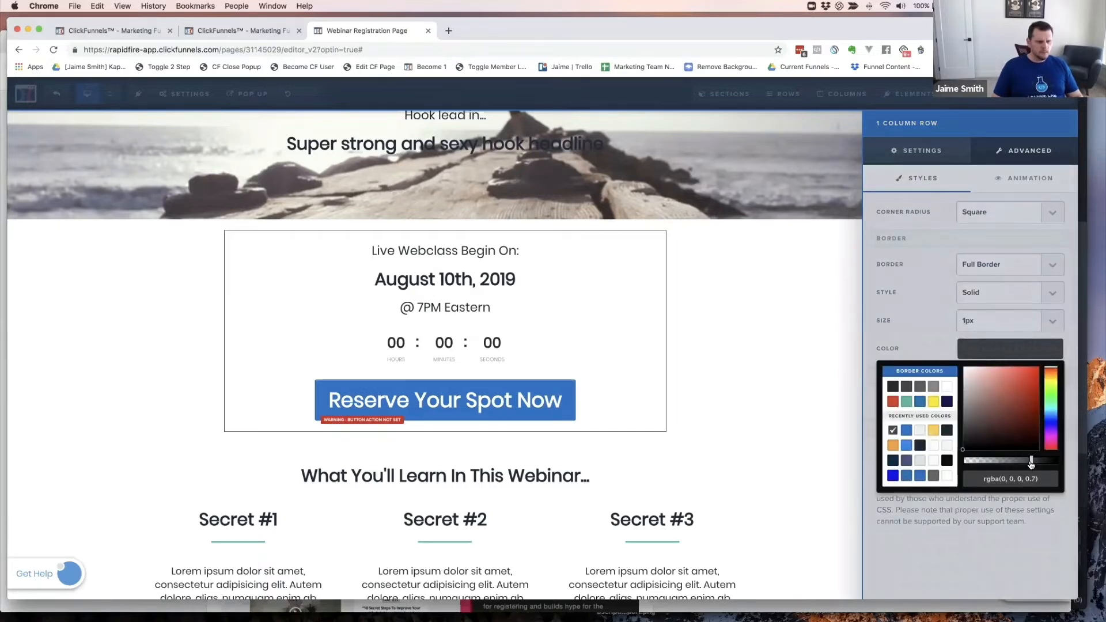
left_click_drag(1032, 464, 1006, 465)
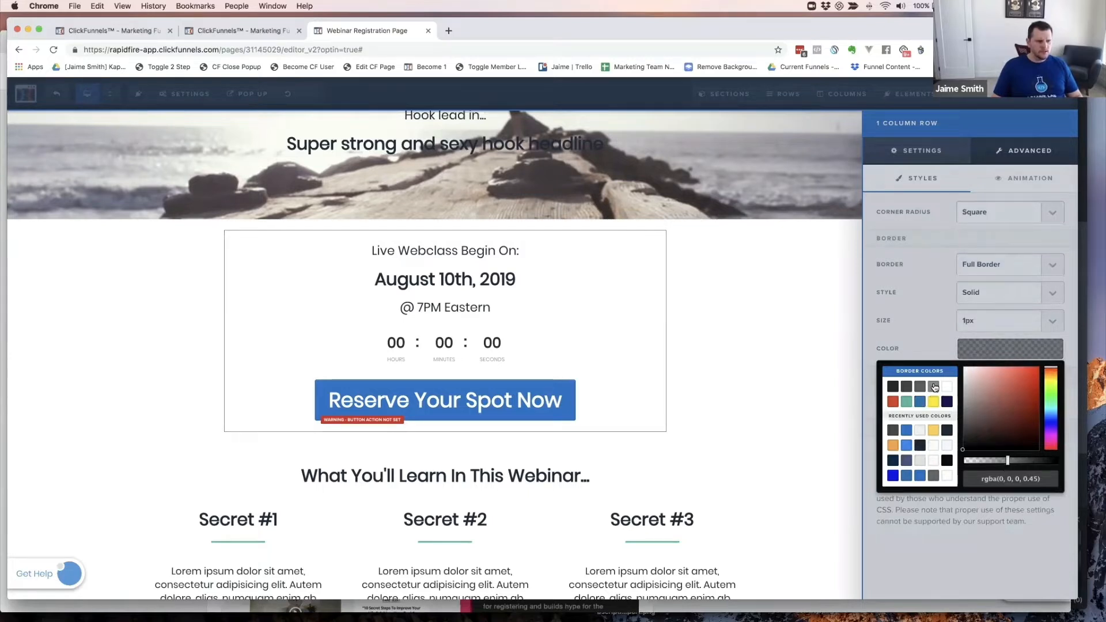
left_click(934, 387)
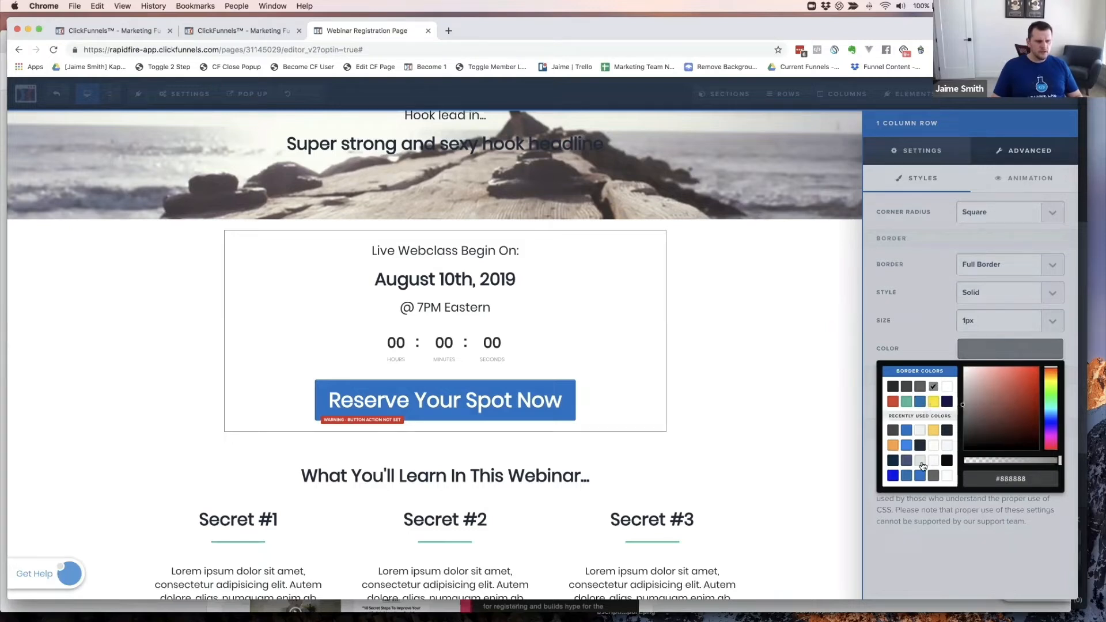
left_click(920, 462)
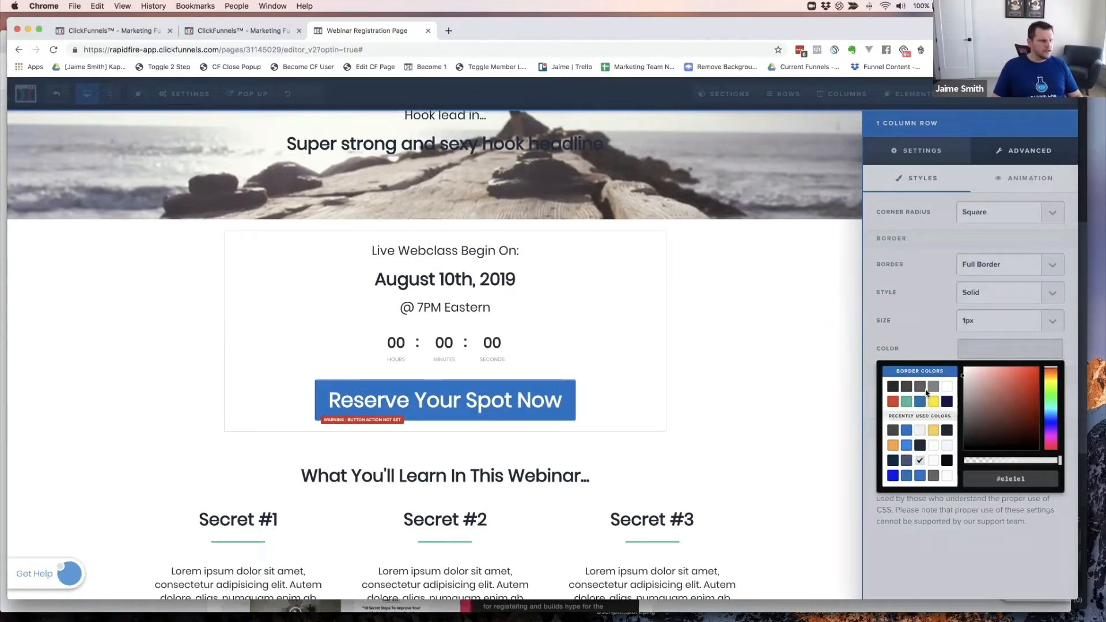
- Preview the bordered box, then narrow the countdown row's width further
left_click(768, 321)
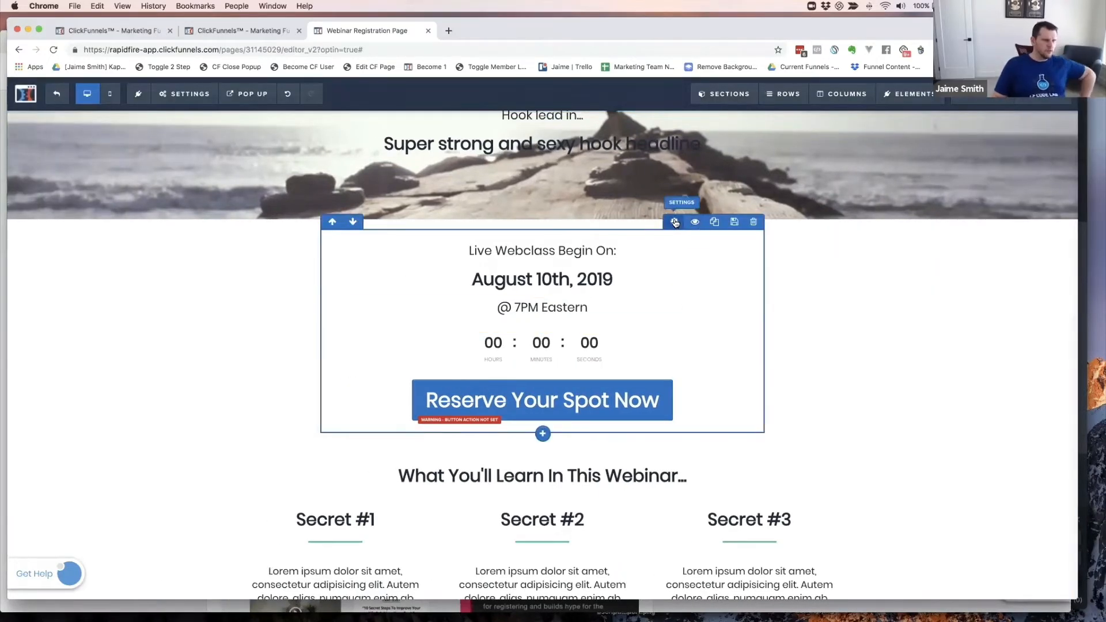
left_click(675, 223)
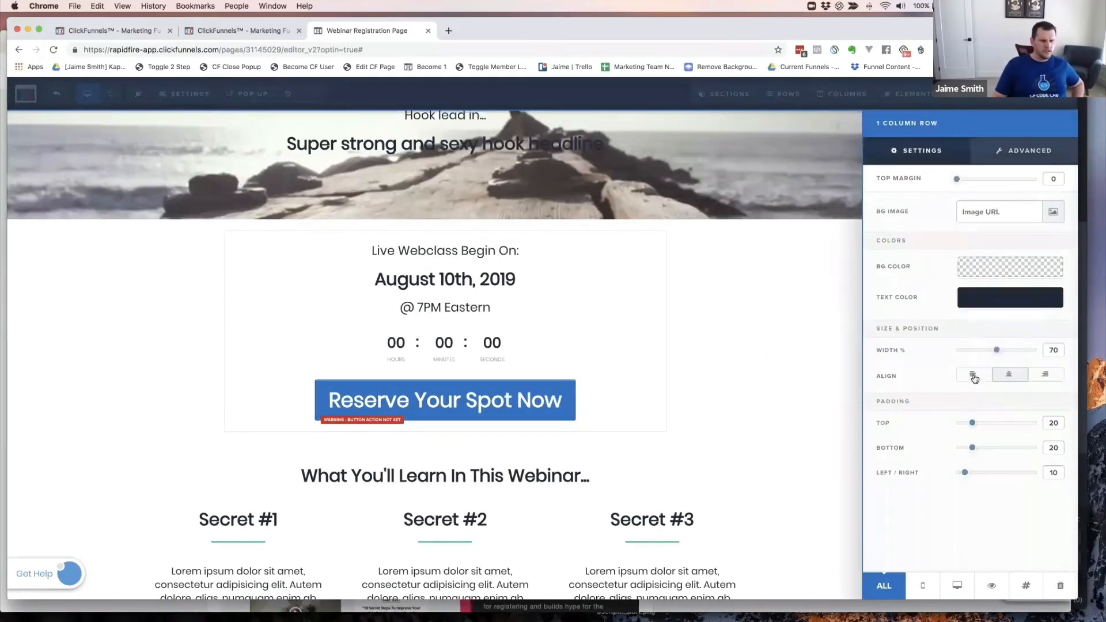
left_click_drag(996, 351, 974, 352)
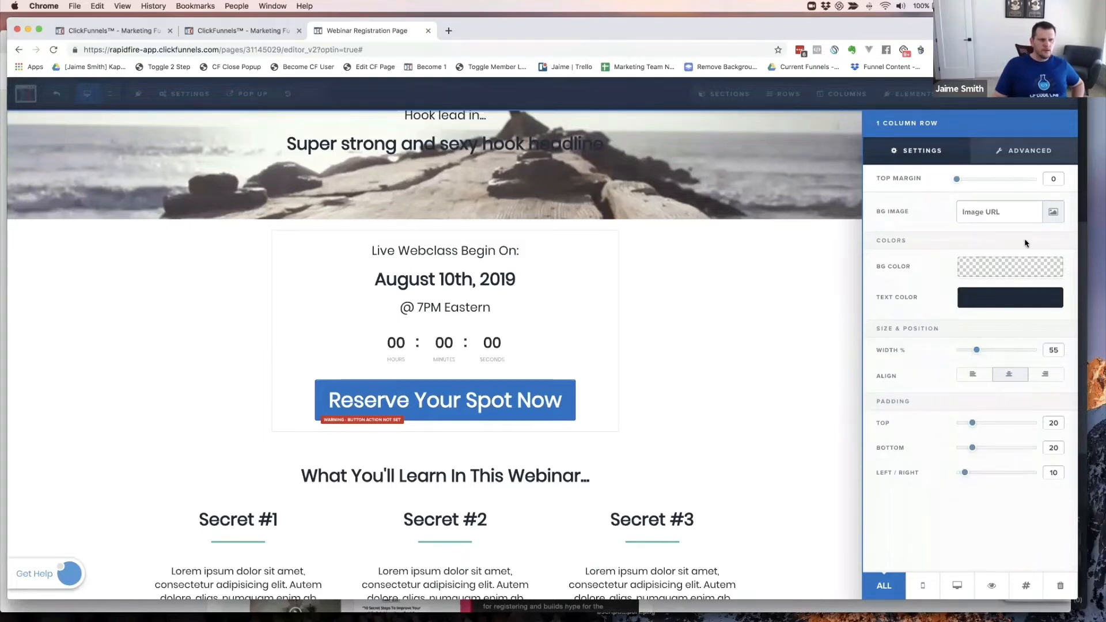
- Set the countdown row's Drop Shadow to 20%
left_click(1027, 151)
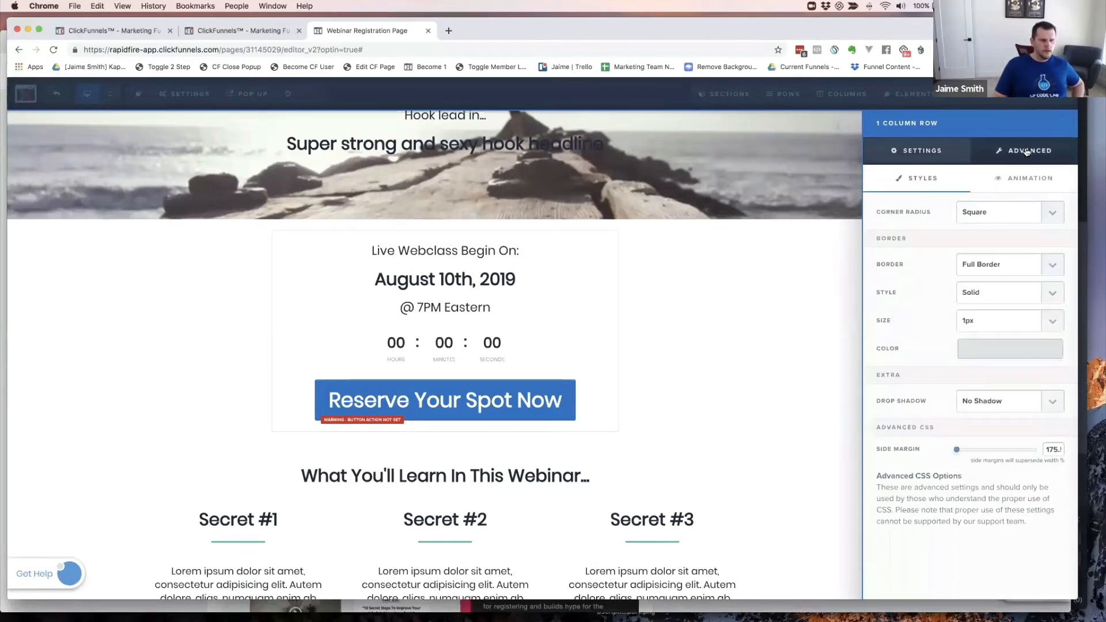
left_click(986, 402)
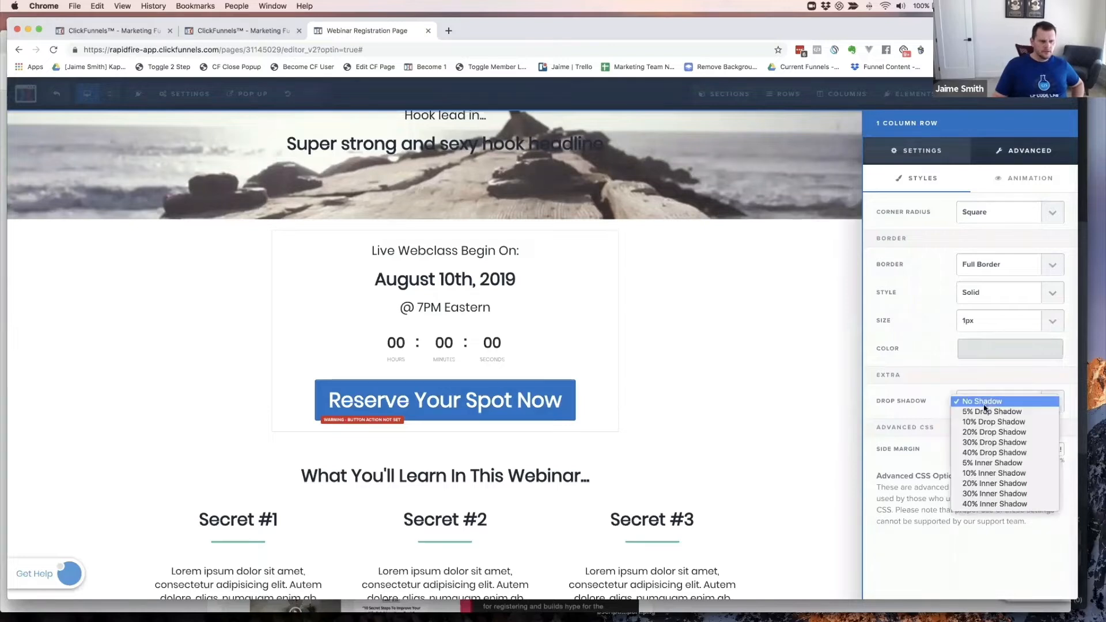
left_click(986, 411)
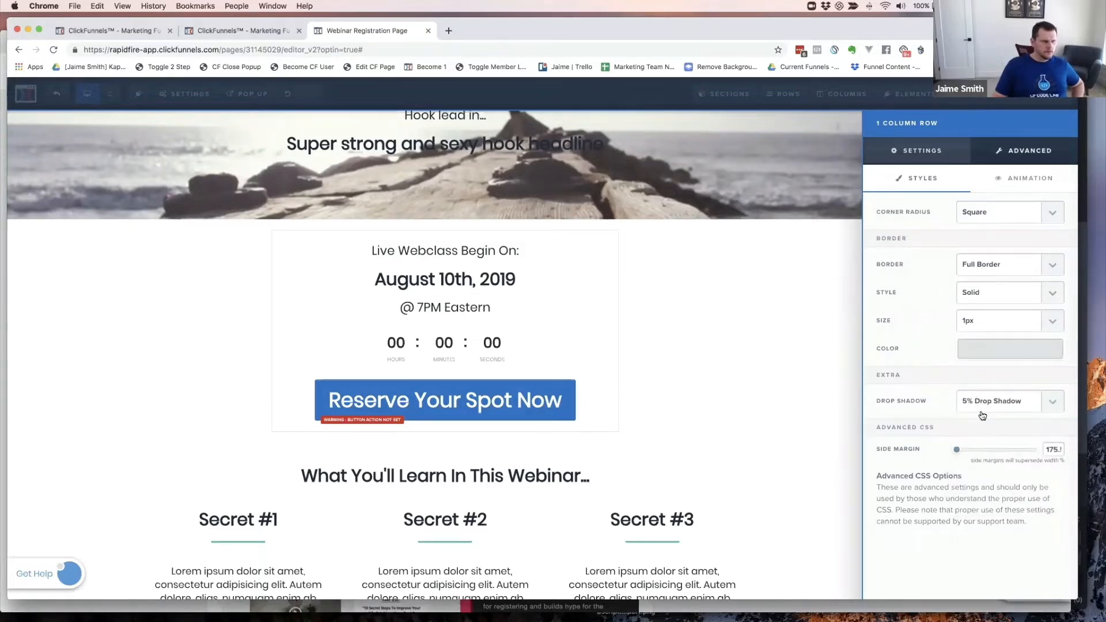
left_click(981, 403)
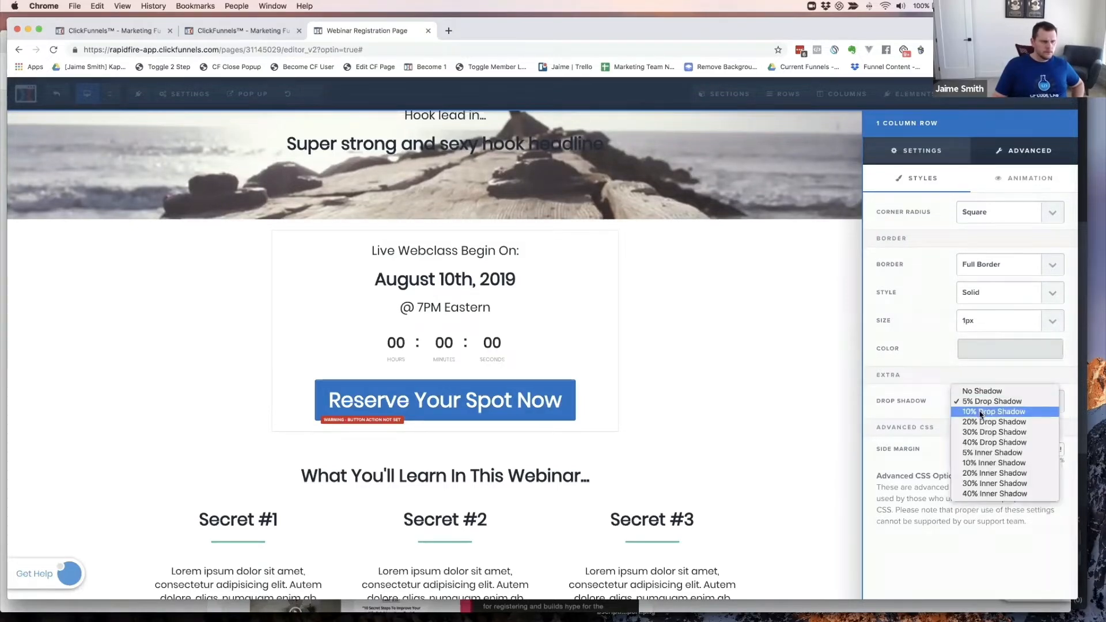
left_click(981, 412)
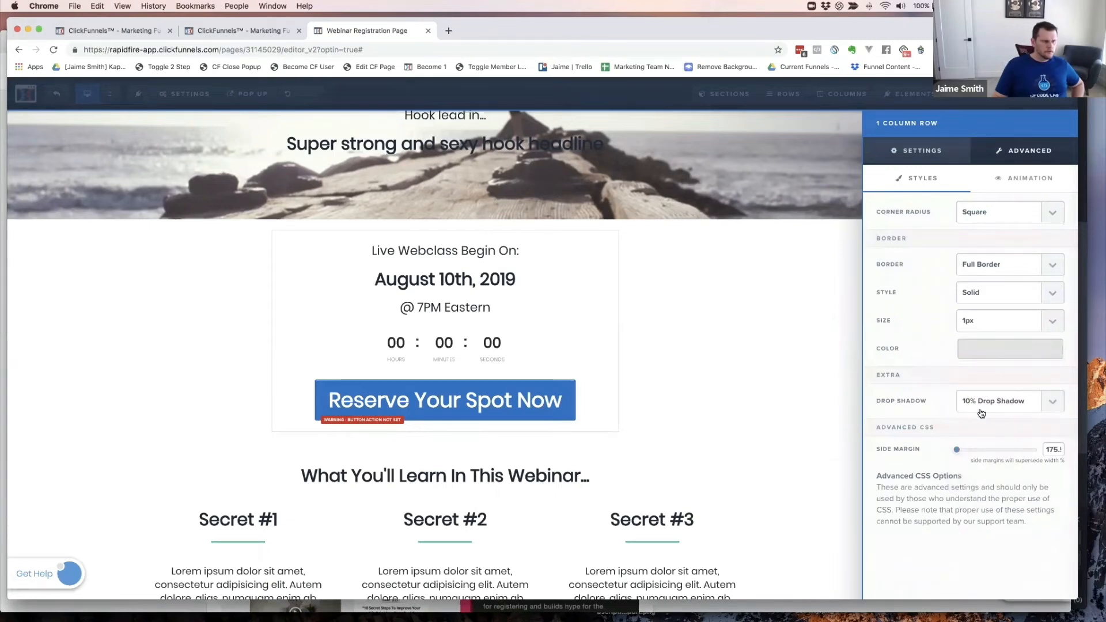
left_click(982, 408)
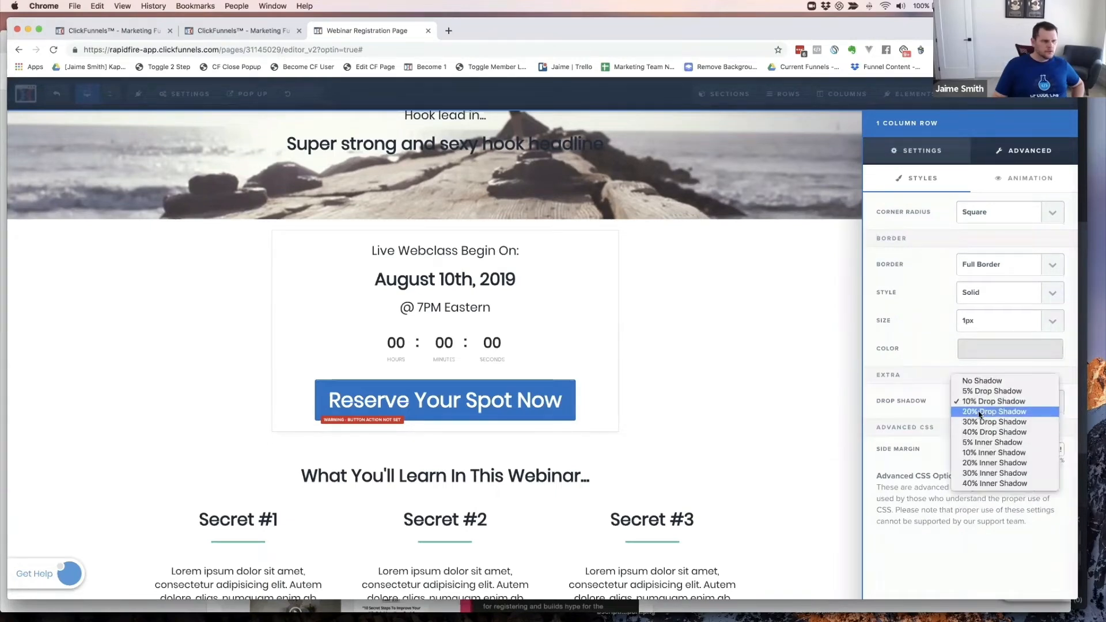
left_click(980, 413)
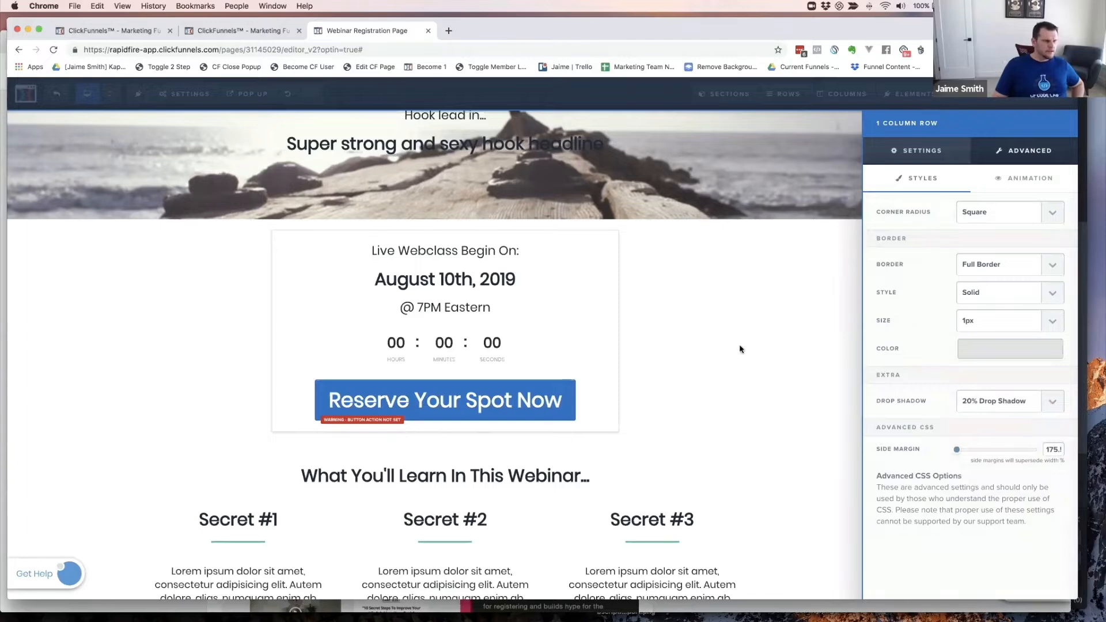
left_click(740, 349)
- Inspect the marketplace template example zoomed in, reset the zoom, and return to the editor
key("super+grave")
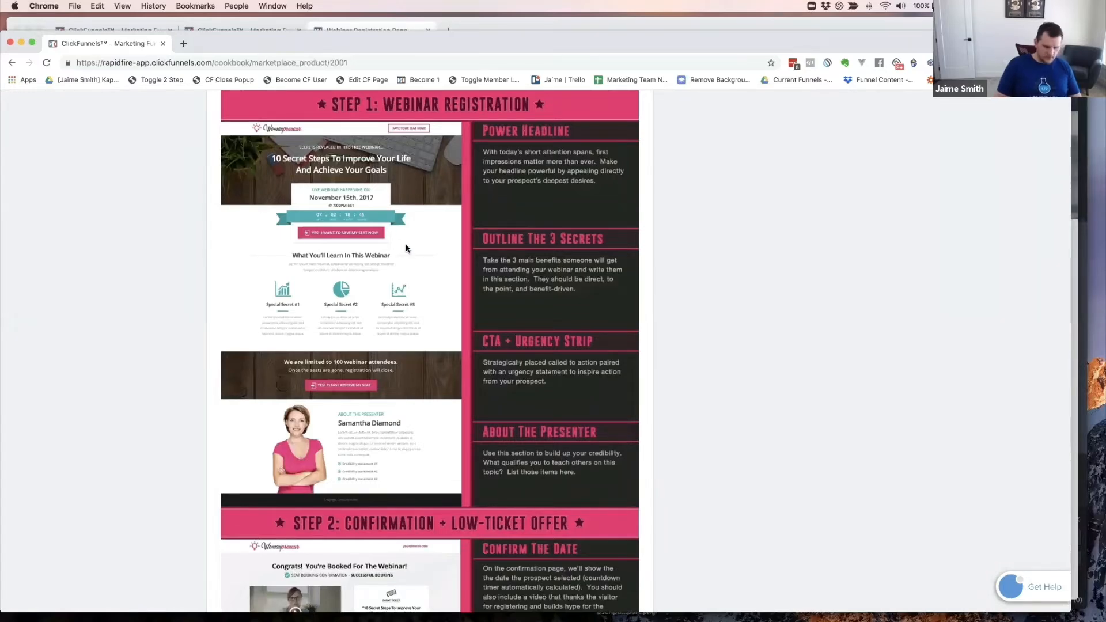
key("super+equal")
key("super+equal")
key("super+equal")
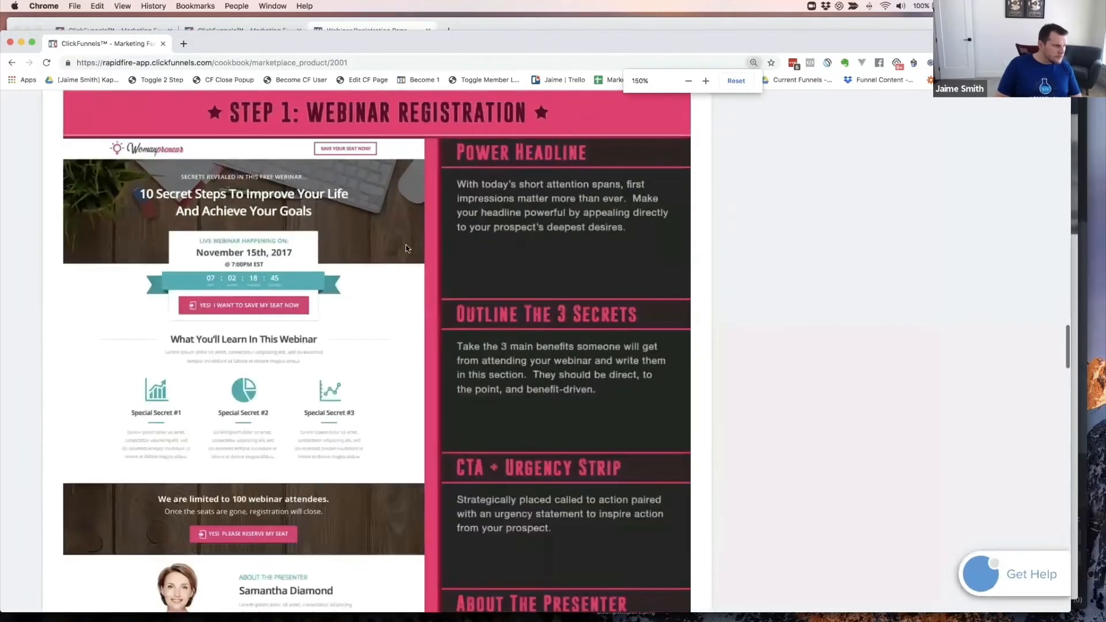
key("super+equal")
key("super+equal")
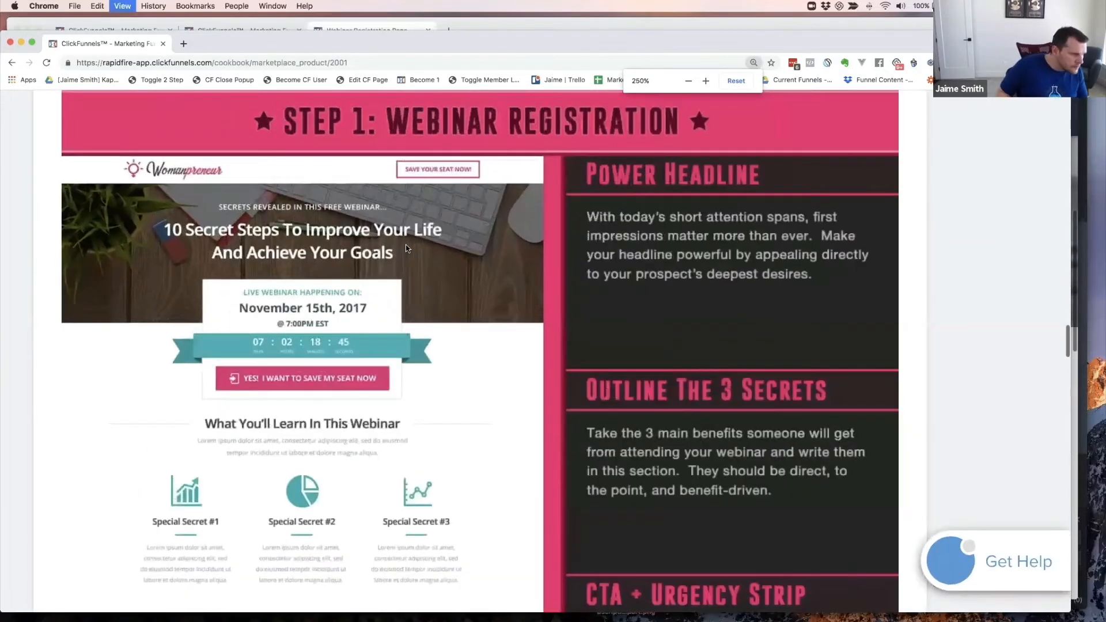
key("super+equal")
key("super+equal")
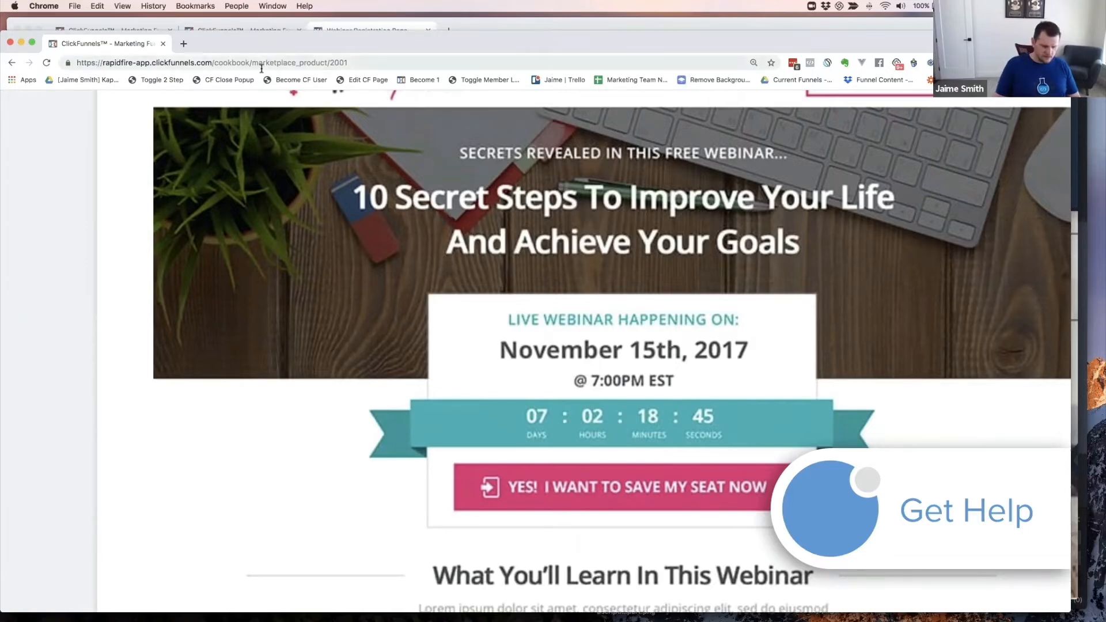
key("super+0")
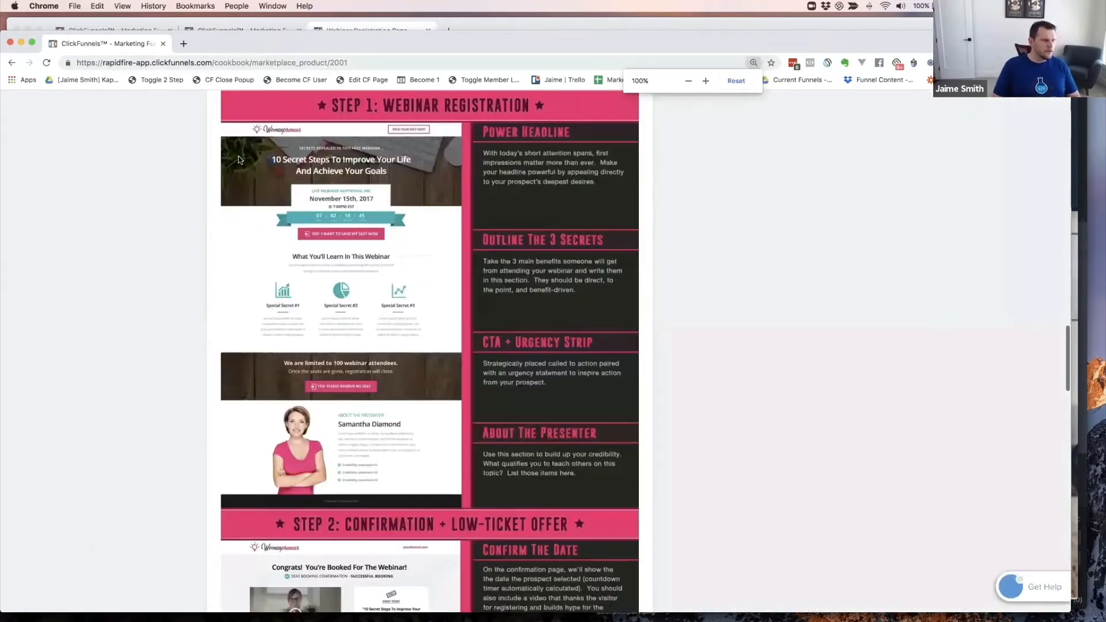
key("super+grave")
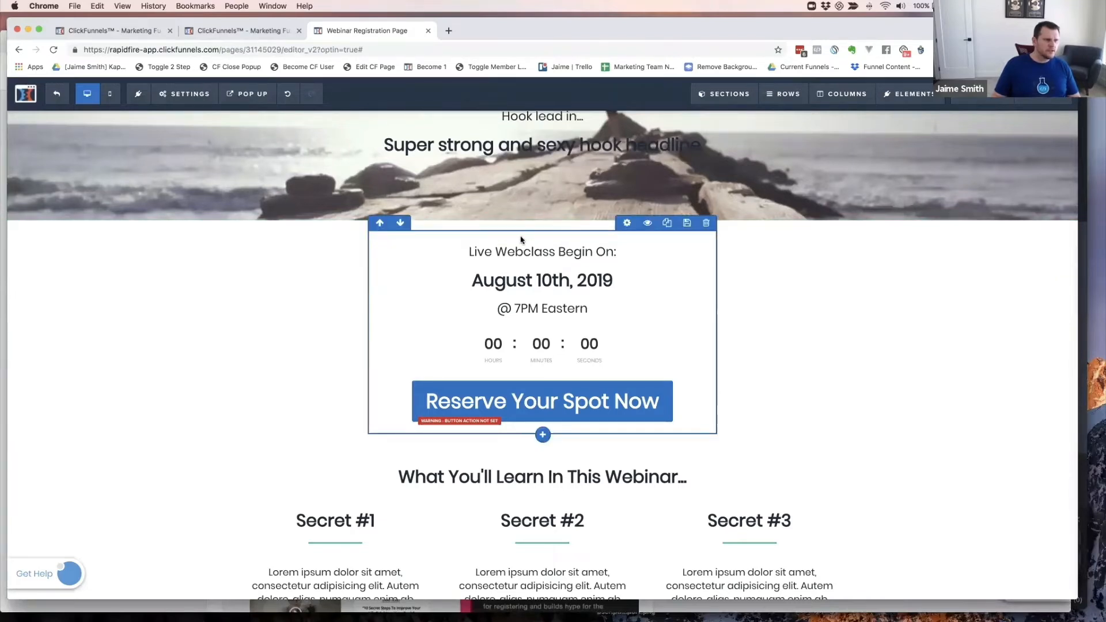
- Set the countdown row's Top Margin to -100 so it overlaps the header image
left_click(626, 225)
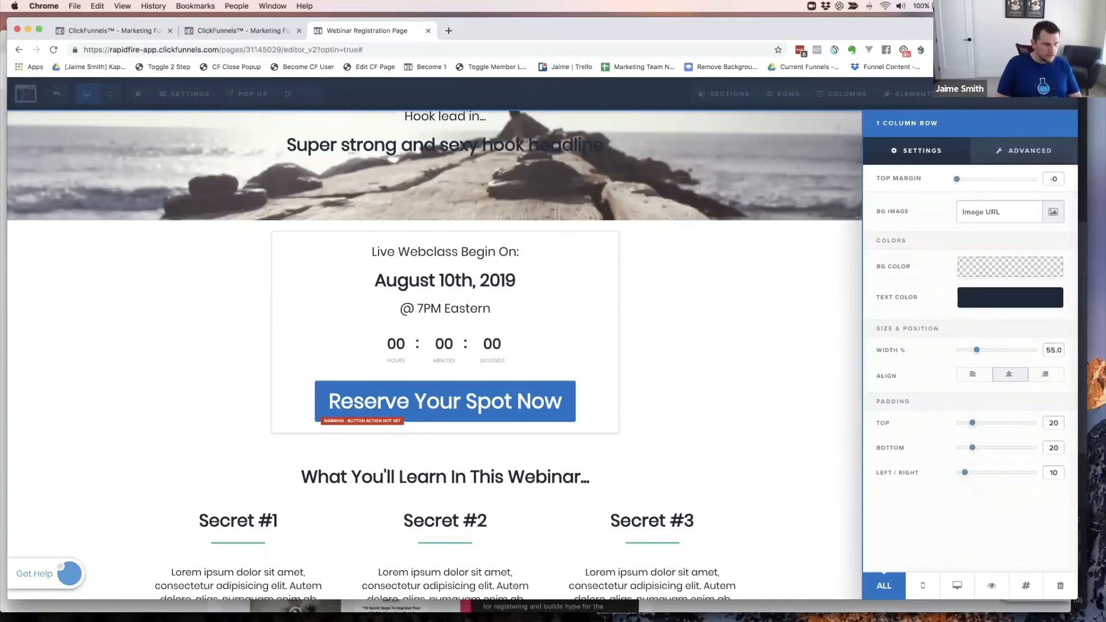
type("400")
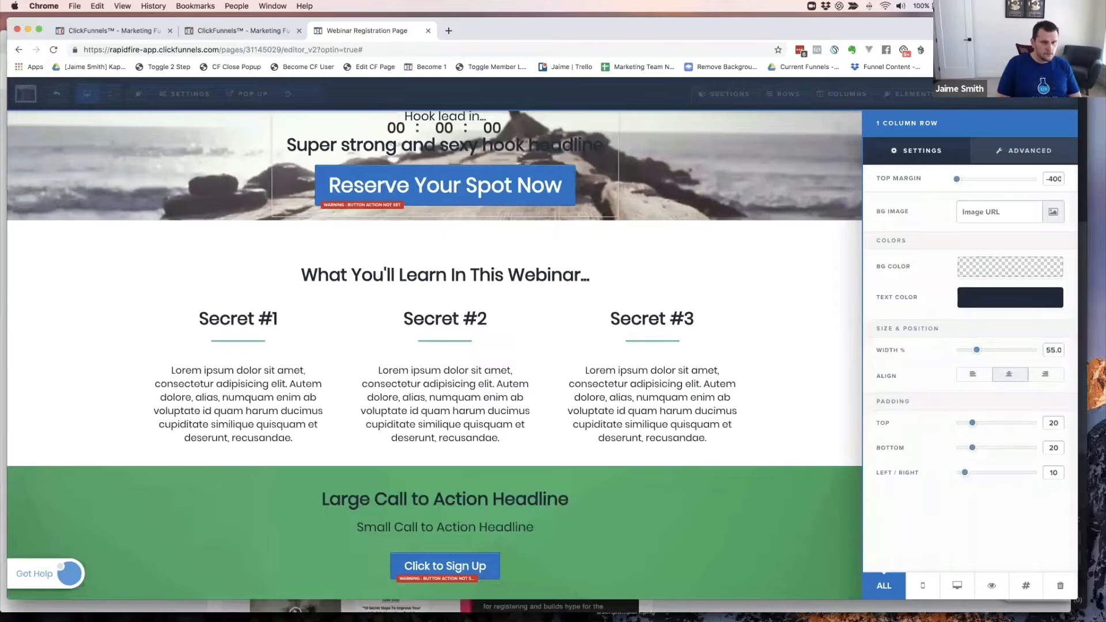
key("BackSpace")
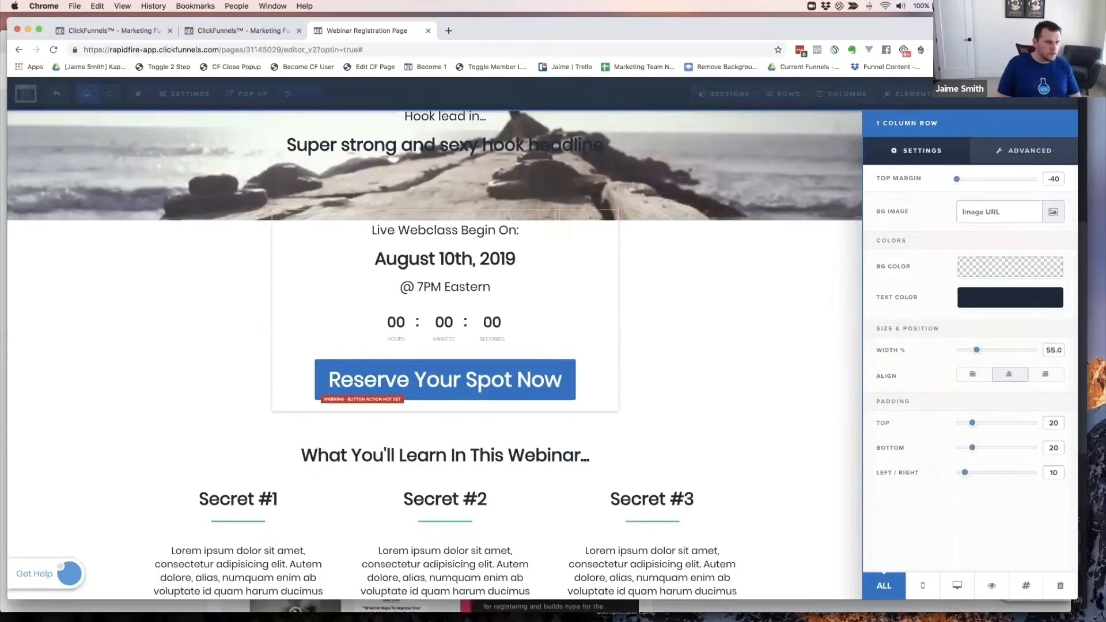
key("BackSpace")
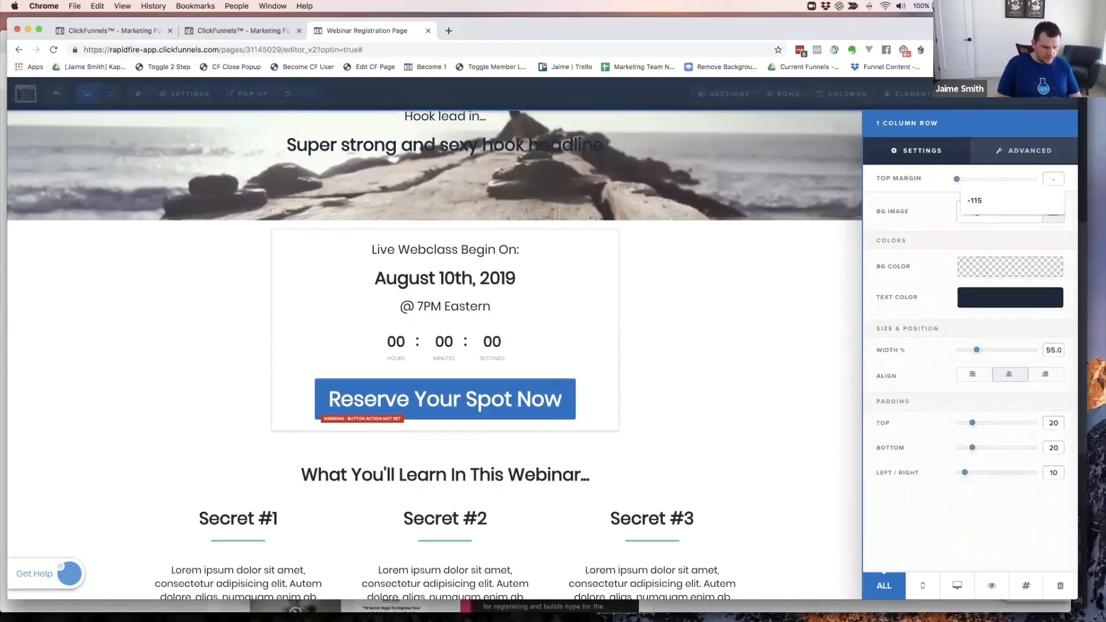
type("100")
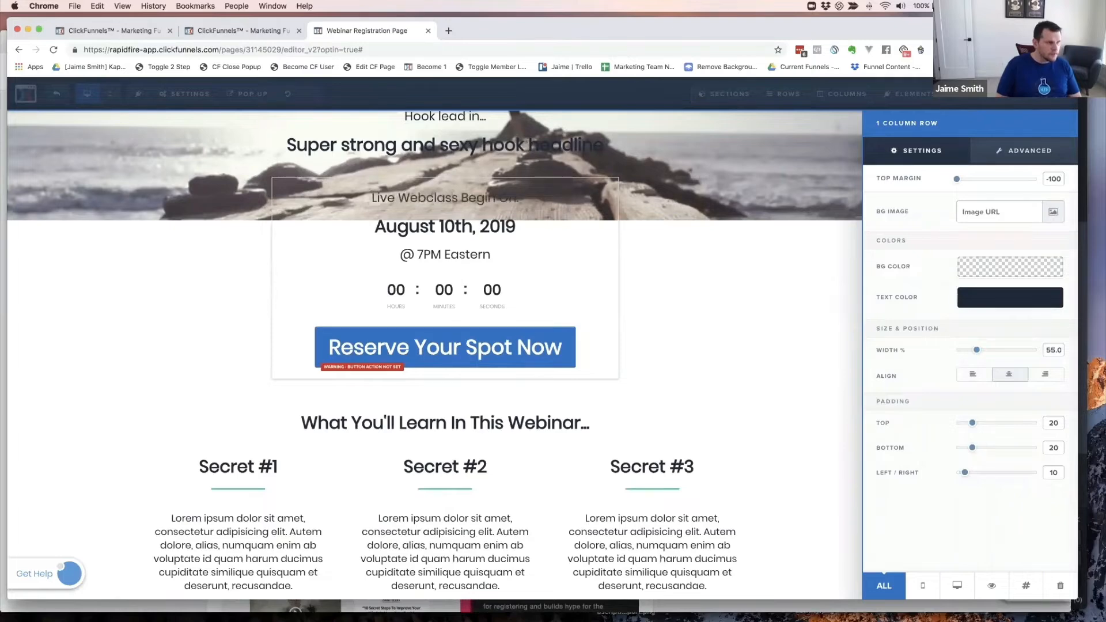
left_click(582, 241)
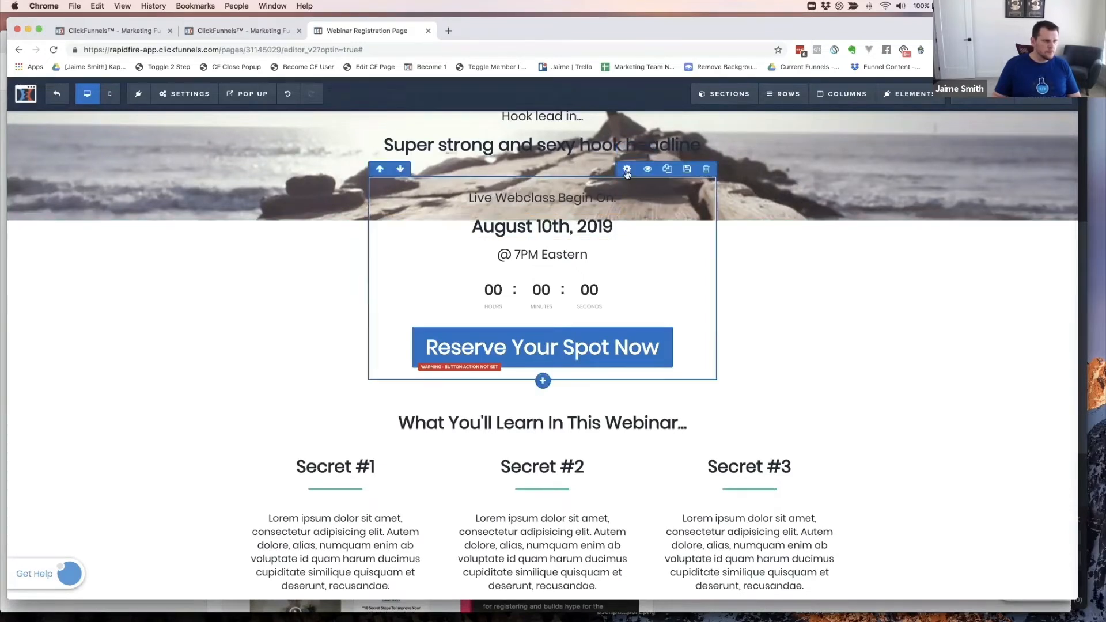
- Give the countdown row a white BG Color and review the page
left_click(628, 170)
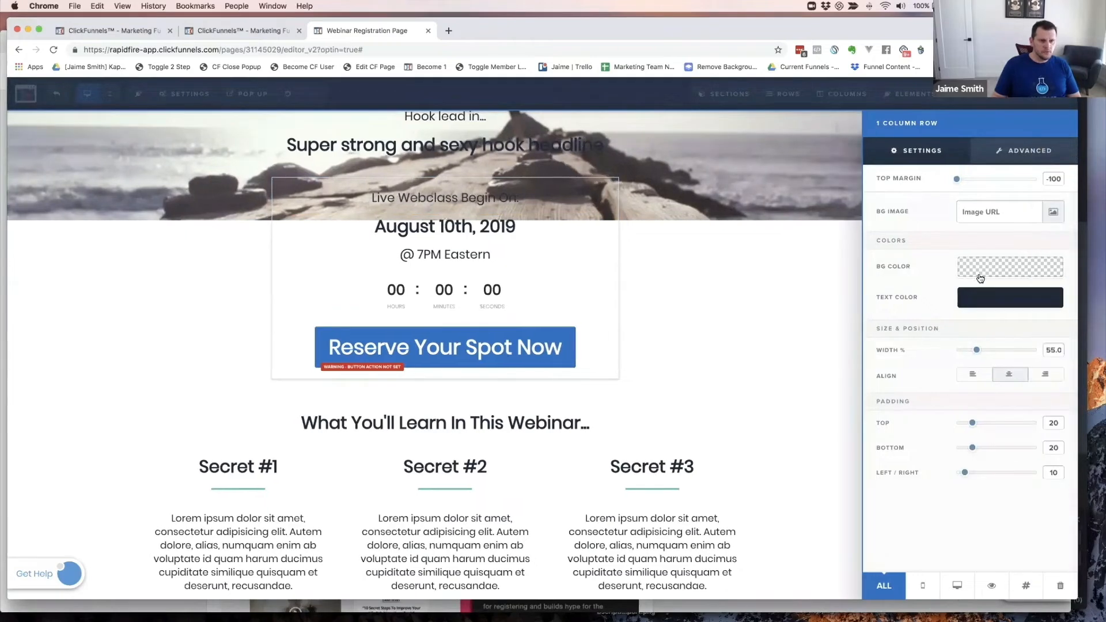
left_click(993, 274)
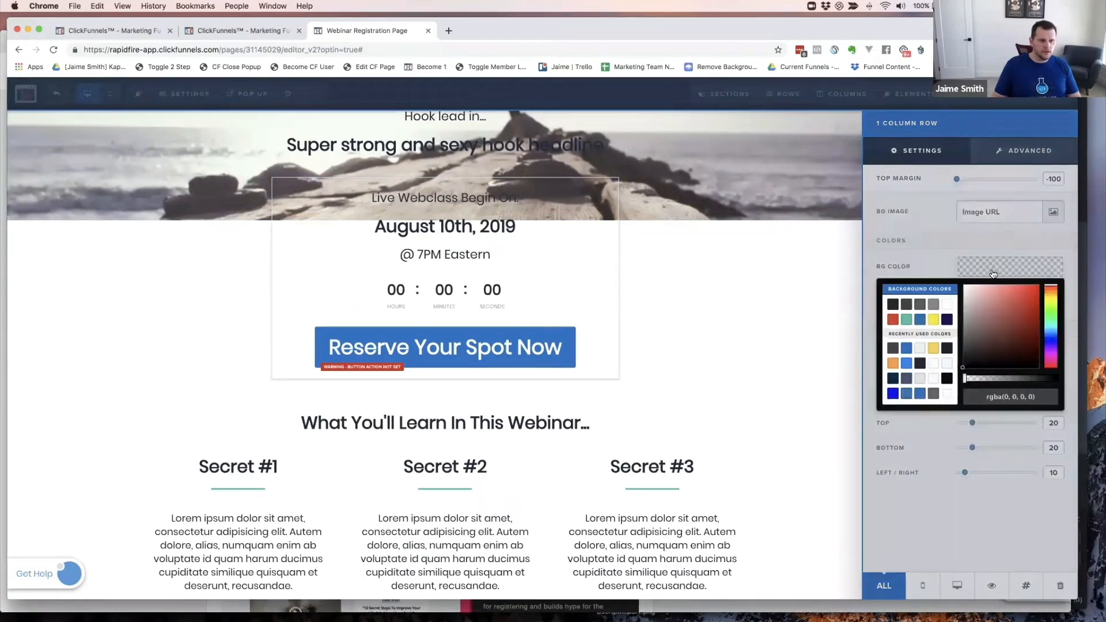
left_click(946, 304)
left_click(686, 269)
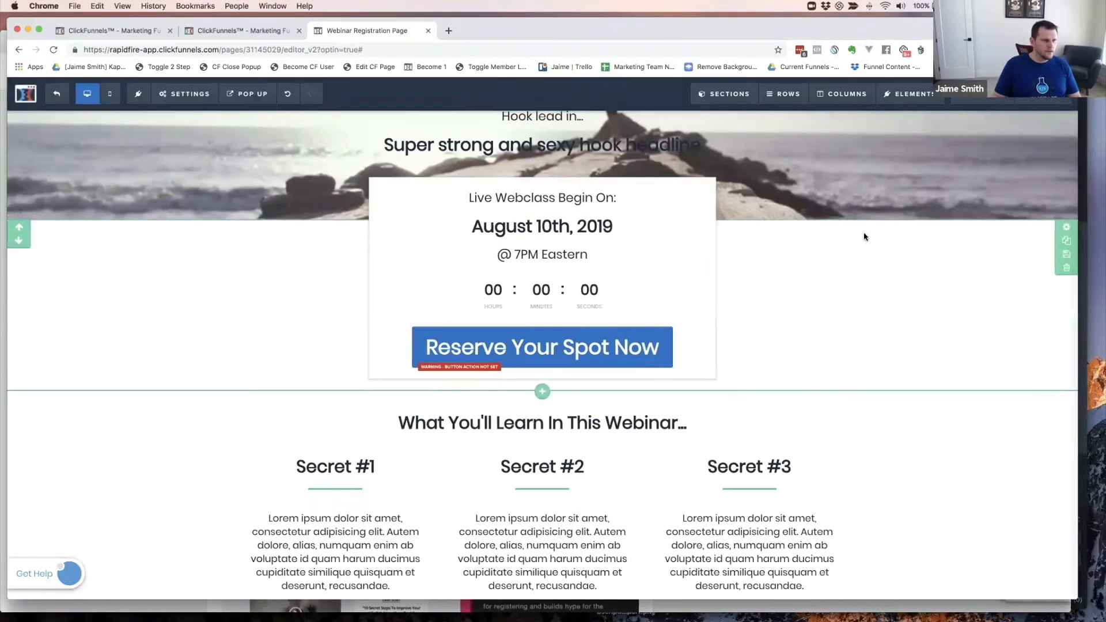
scroll(864, 237, "up", 5)
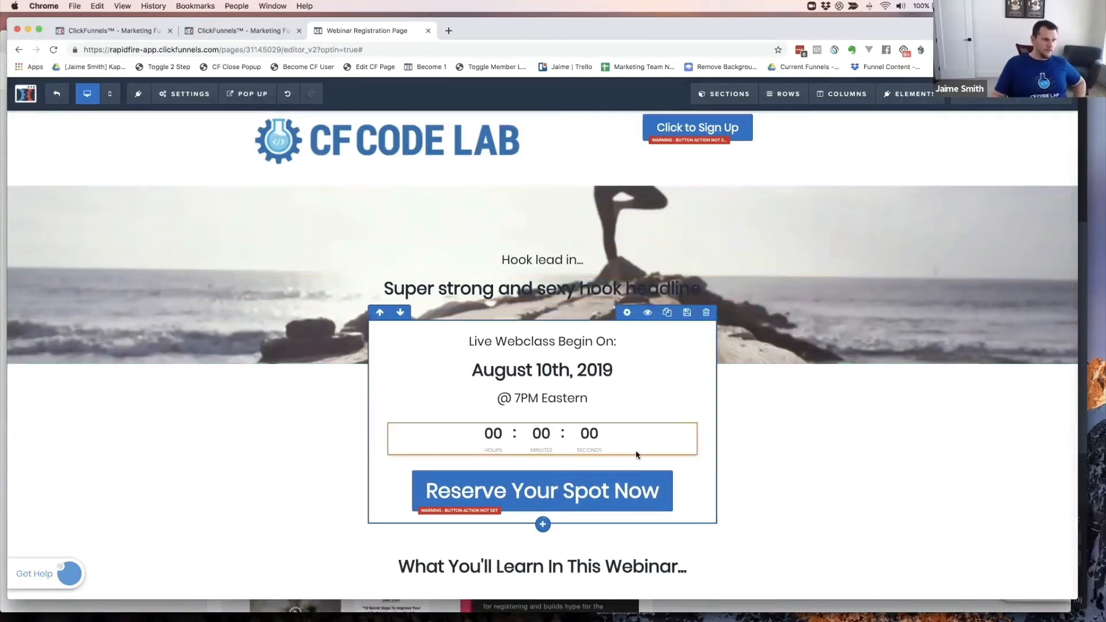
scroll(787, 340, "down", 2)
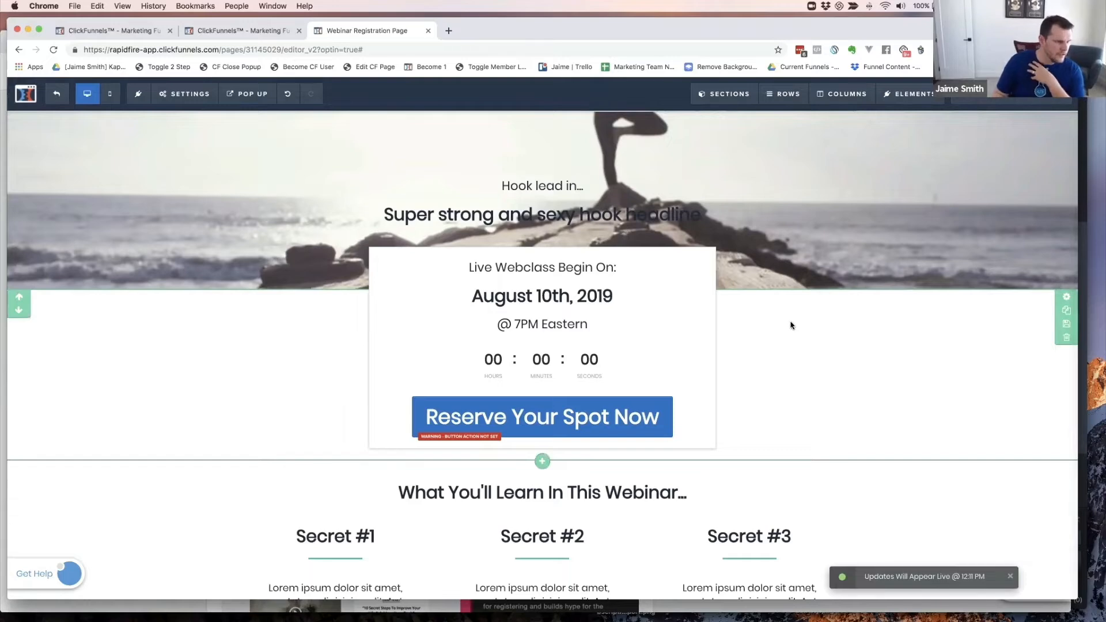
scroll(763, 363, "down", 6)
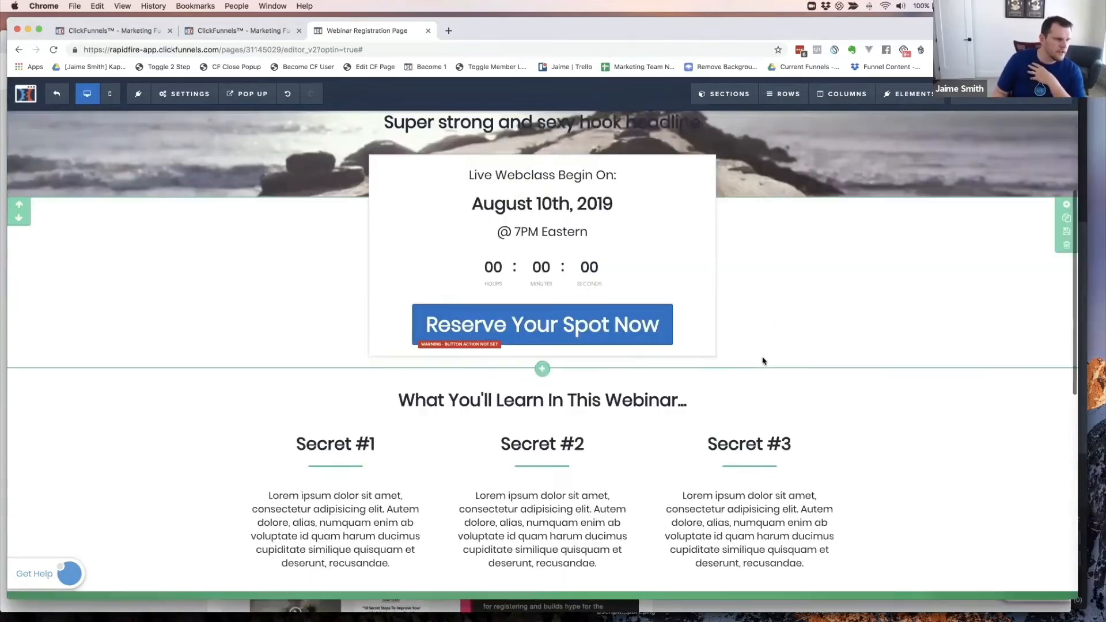
scroll(720, 328, "down", 4)
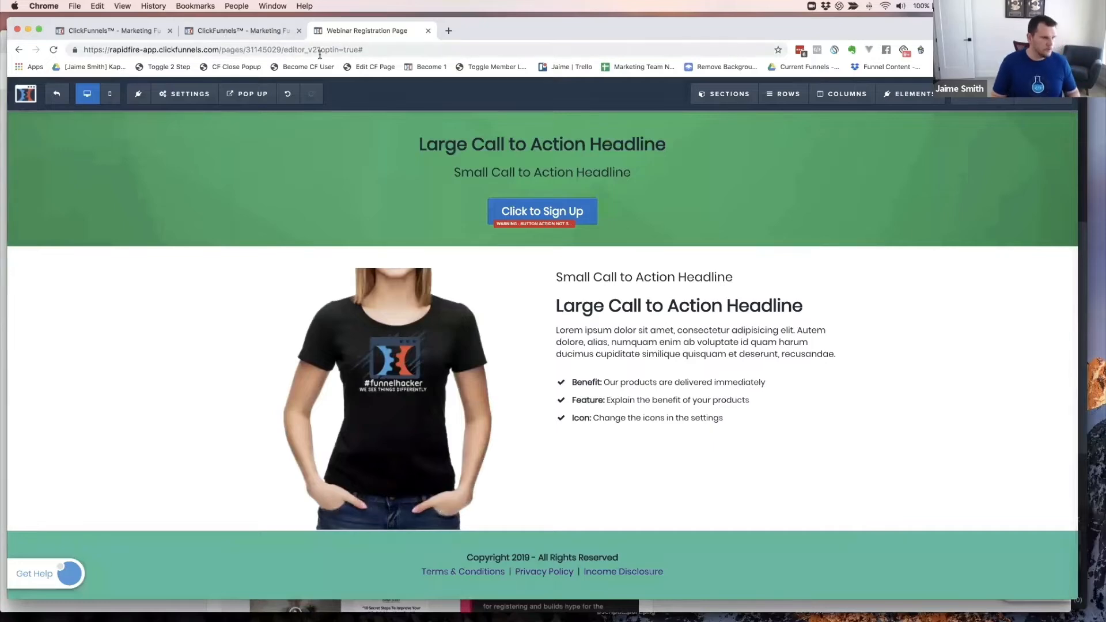
key("super+grave")
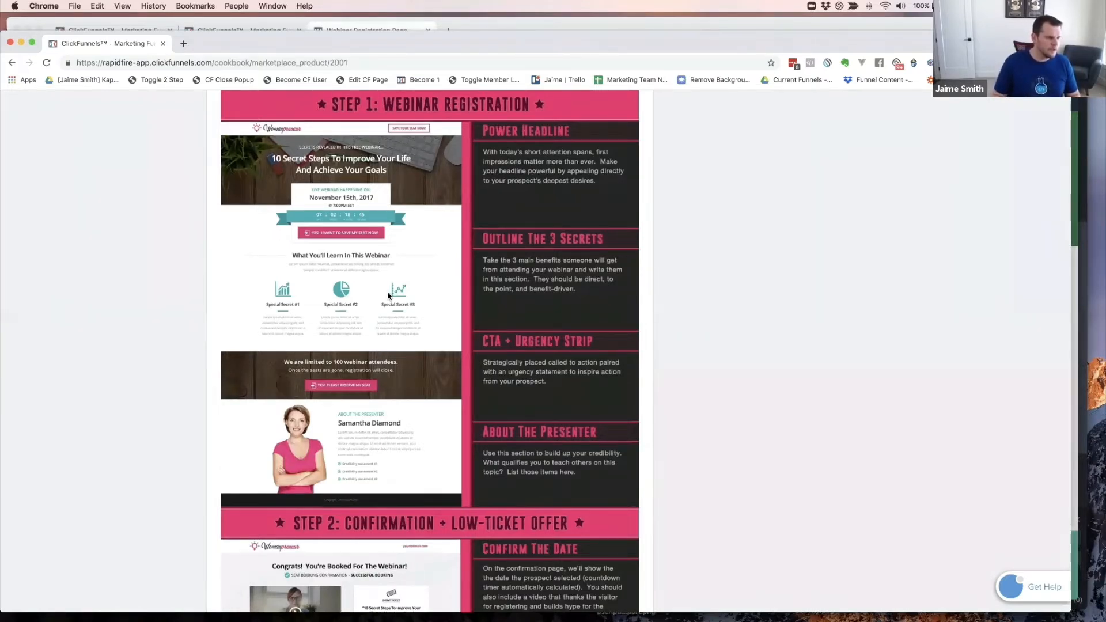
key("super+grave")
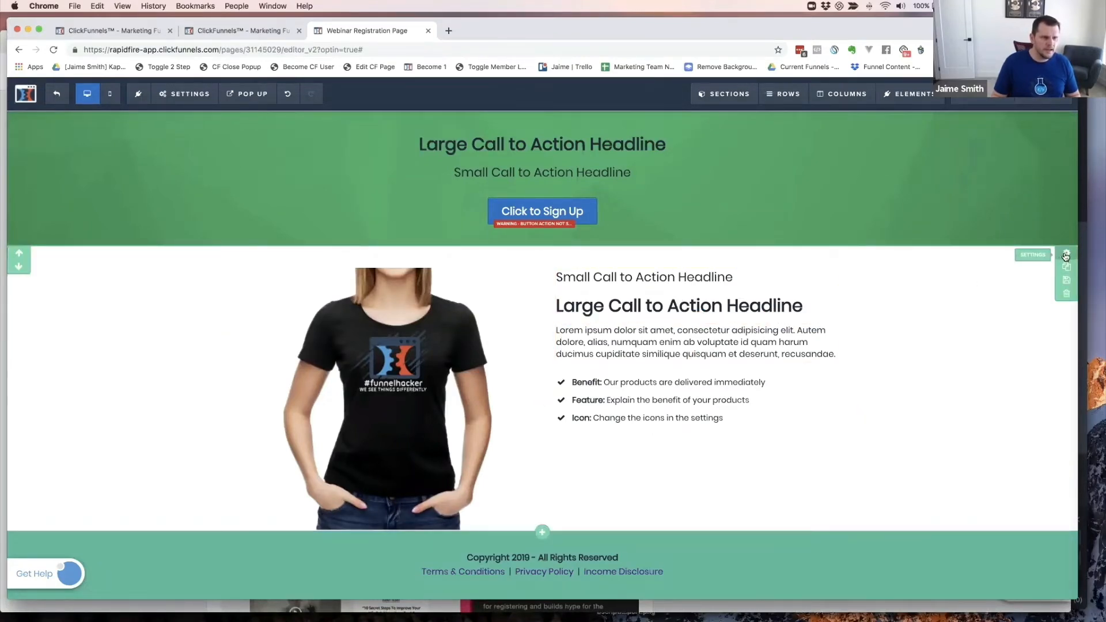
- Hide the T-shirt product section and set the footer BG Color to white #ffffff
left_click(1066, 254)
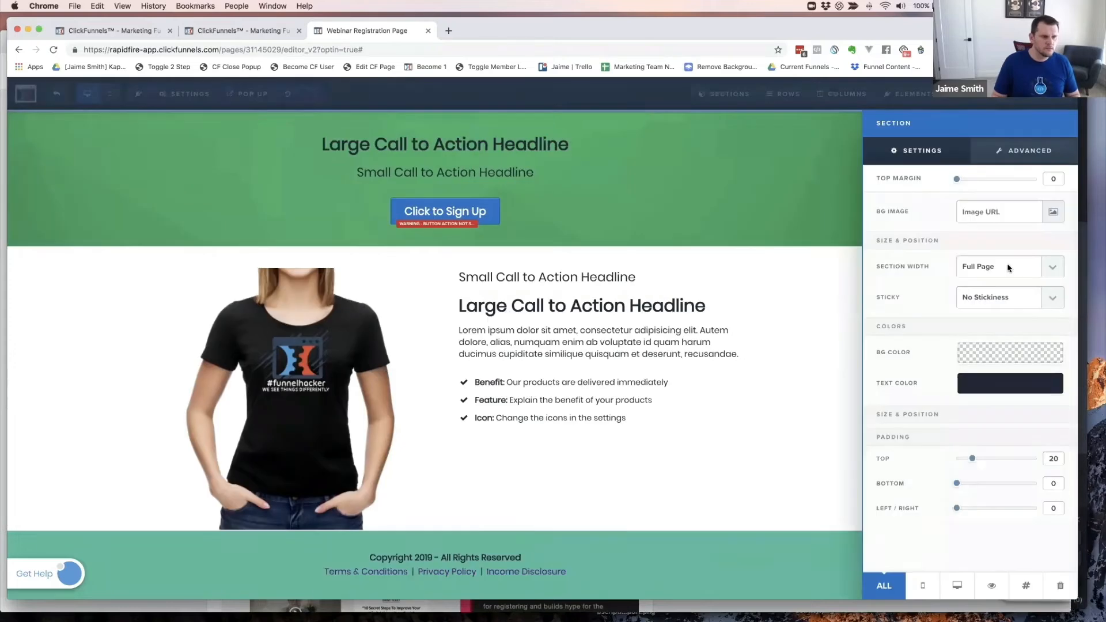
left_click(979, 588)
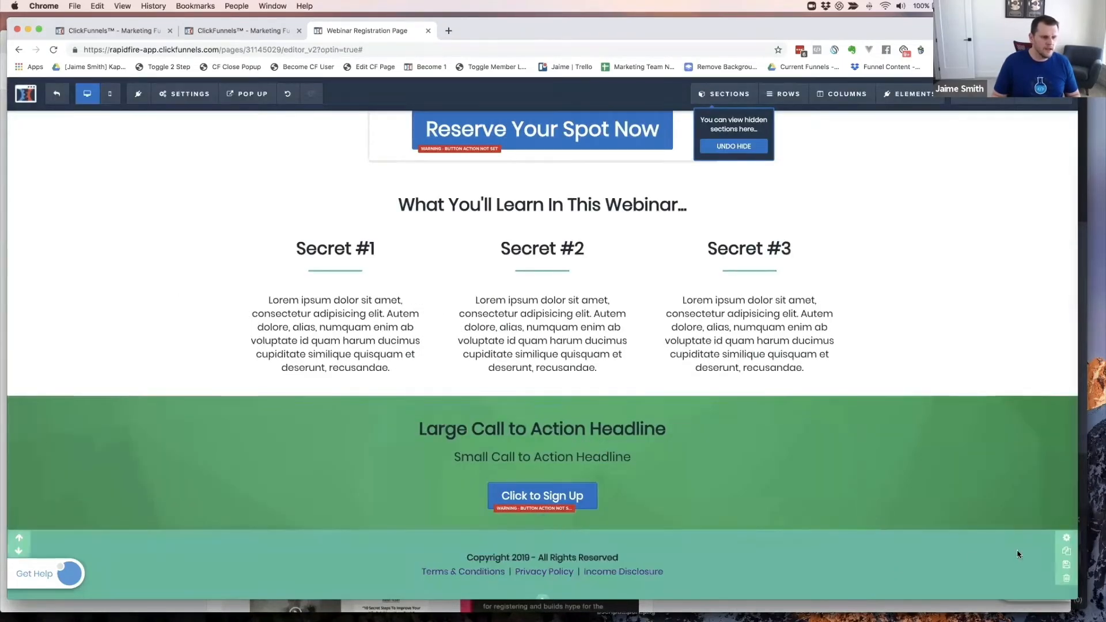
left_click(1067, 539)
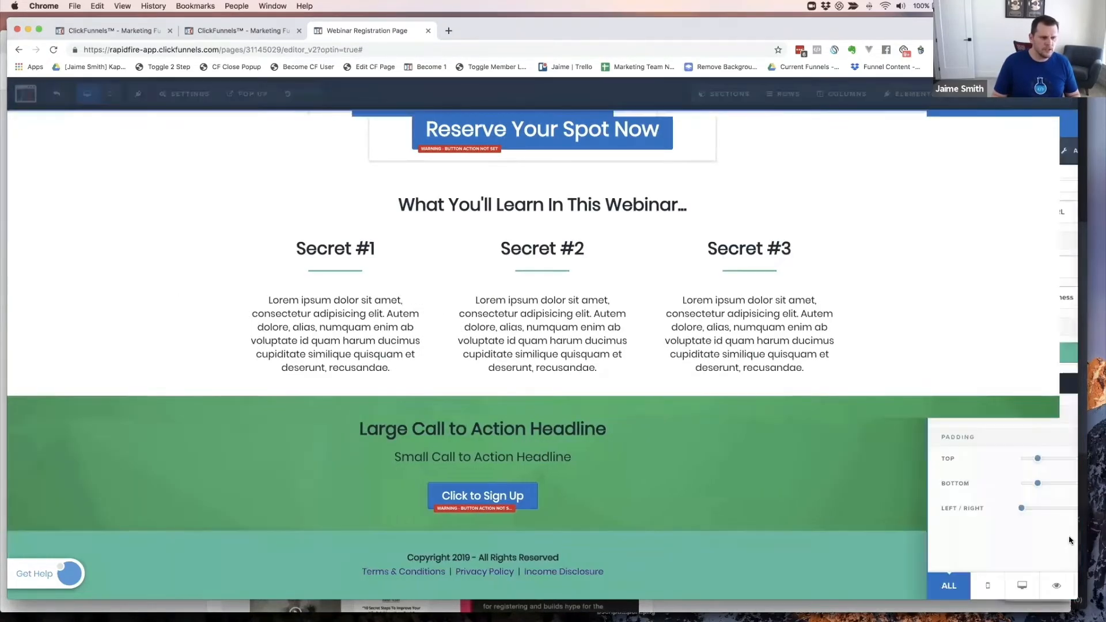
left_click(1015, 356)
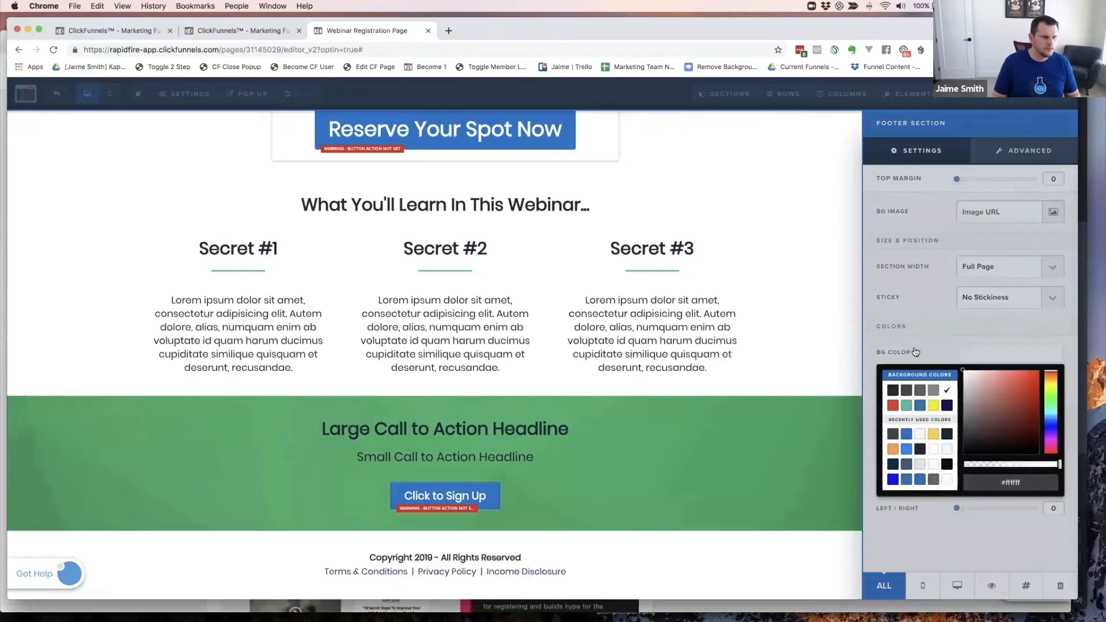
left_click(947, 391)
left_click(742, 483)
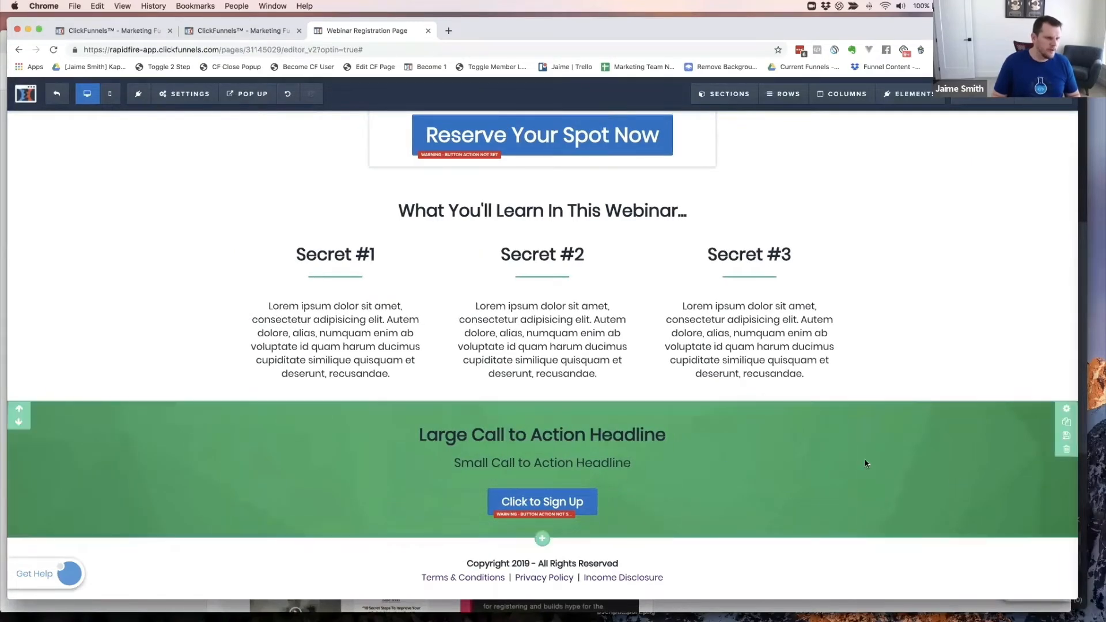
- Save the page and open its Preview
scroll(847, 376, "up", 5)
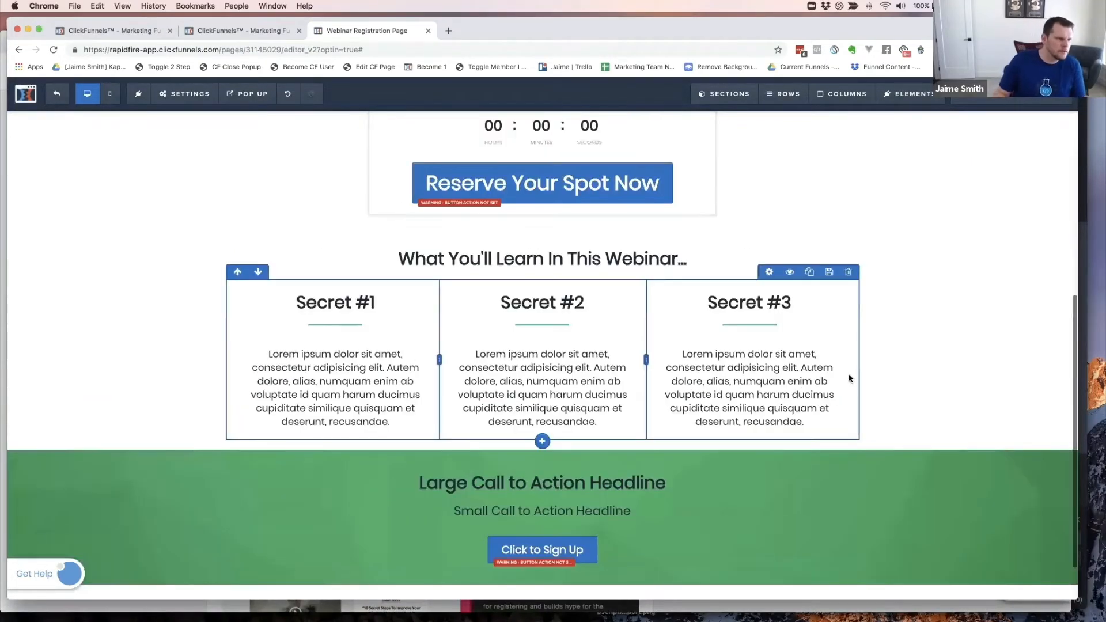
scroll(844, 376, "down", 5)
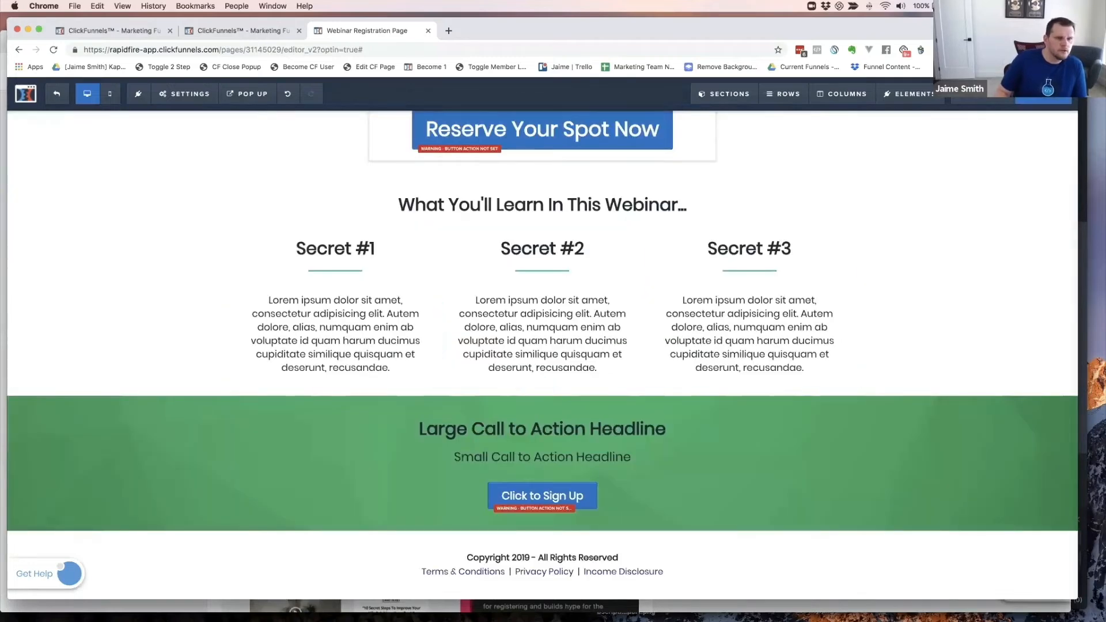
left_click(984, 108)
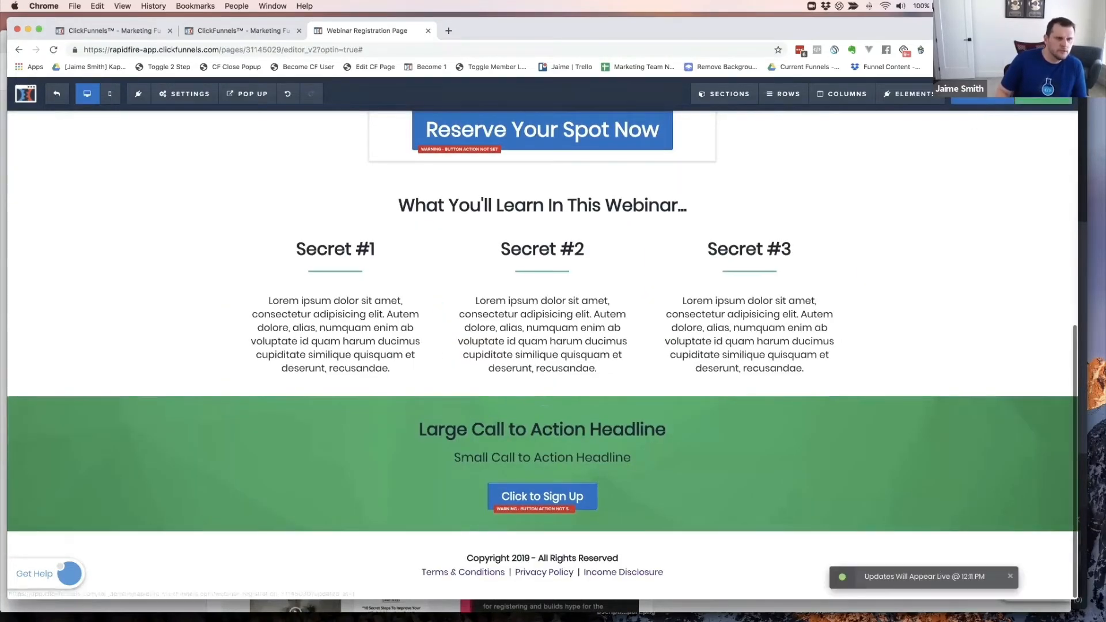
left_click(982, 99)
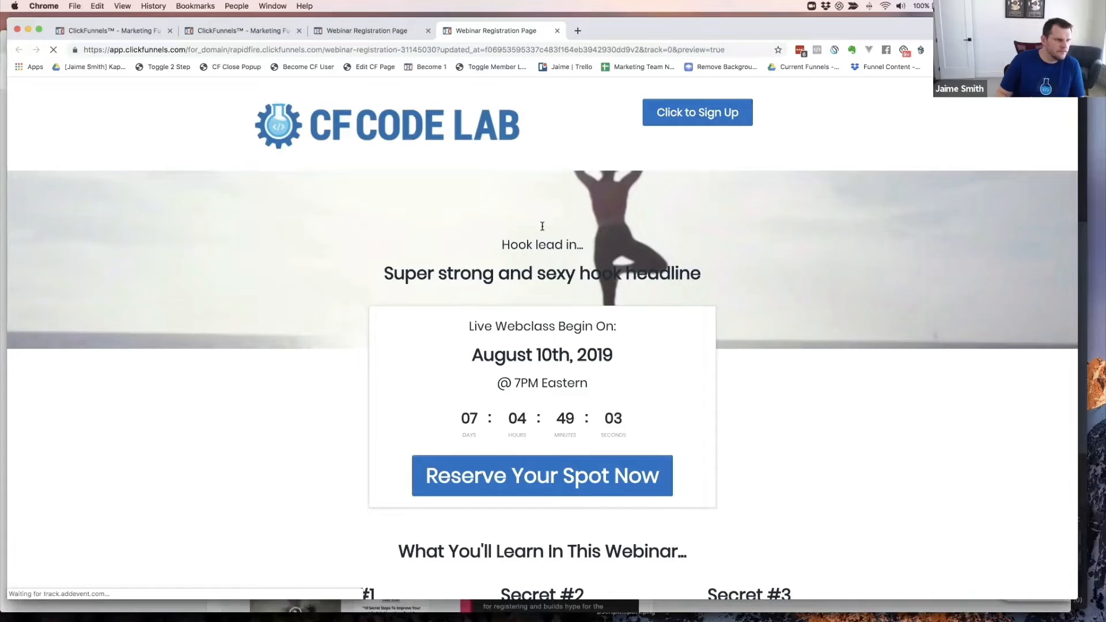
scroll(584, 265, "down", 2)
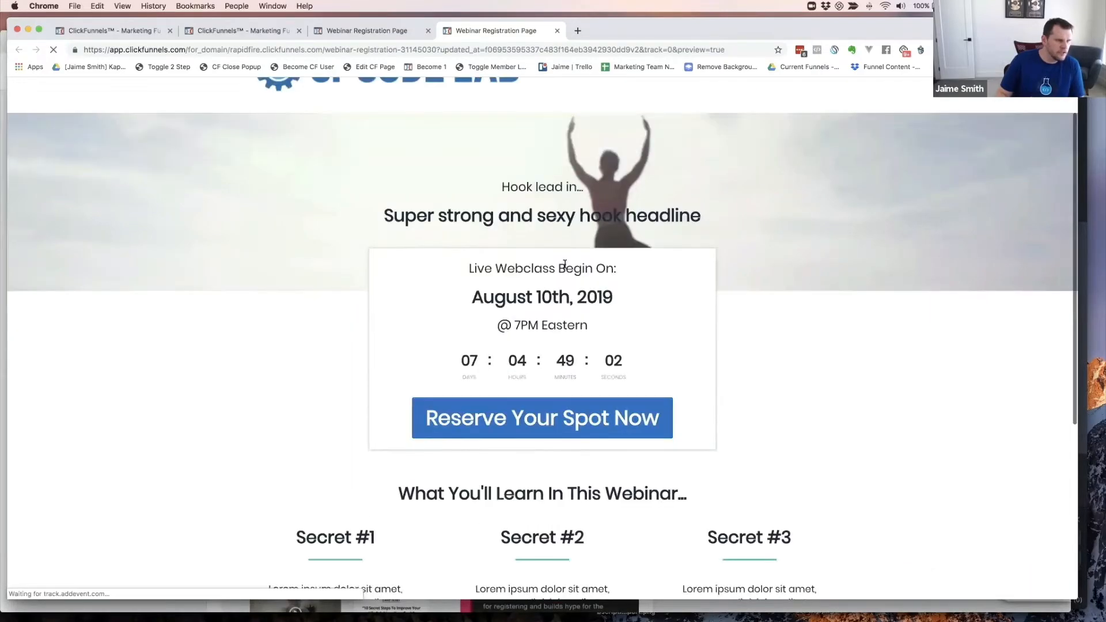
scroll(564, 259, "down", 8)
scroll(716, 265, "down", 2)
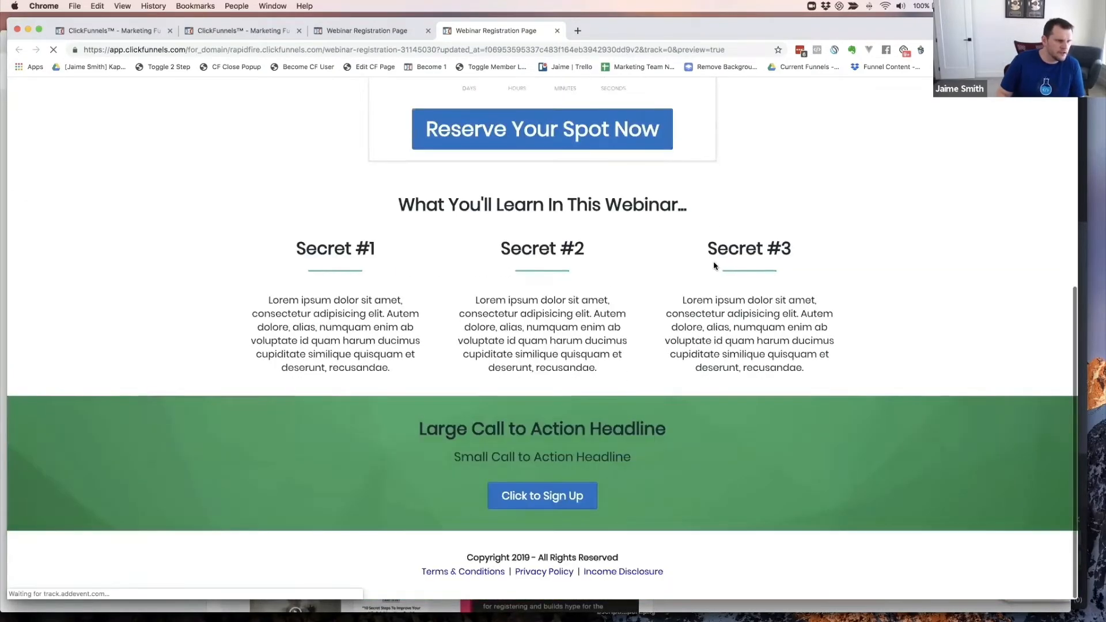
scroll(714, 265, "up", 5)
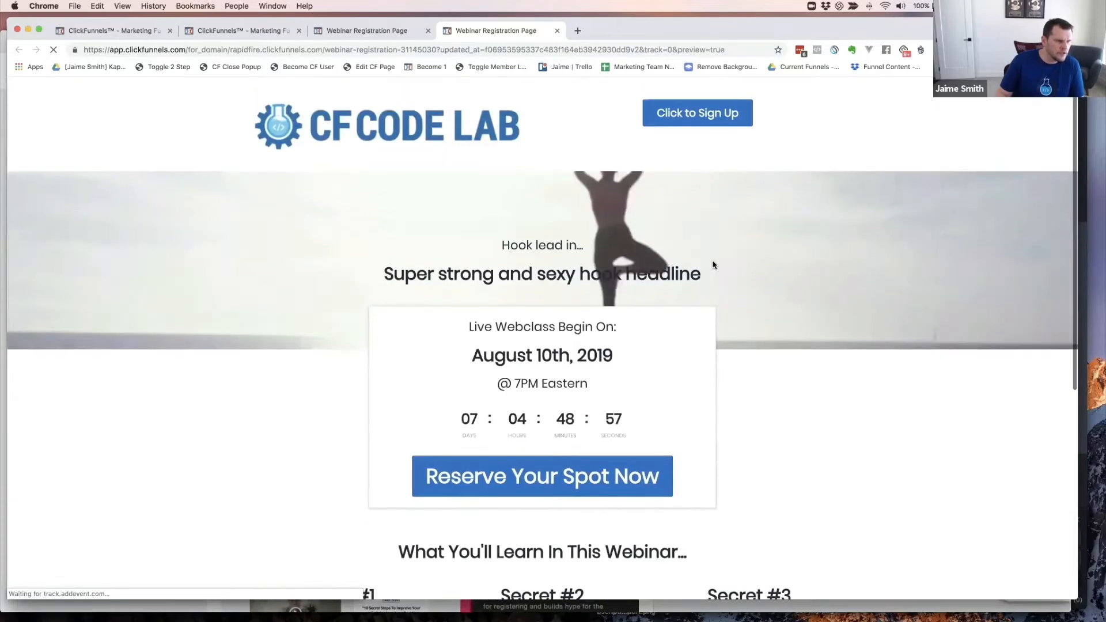
scroll(625, 251, "down", 5)
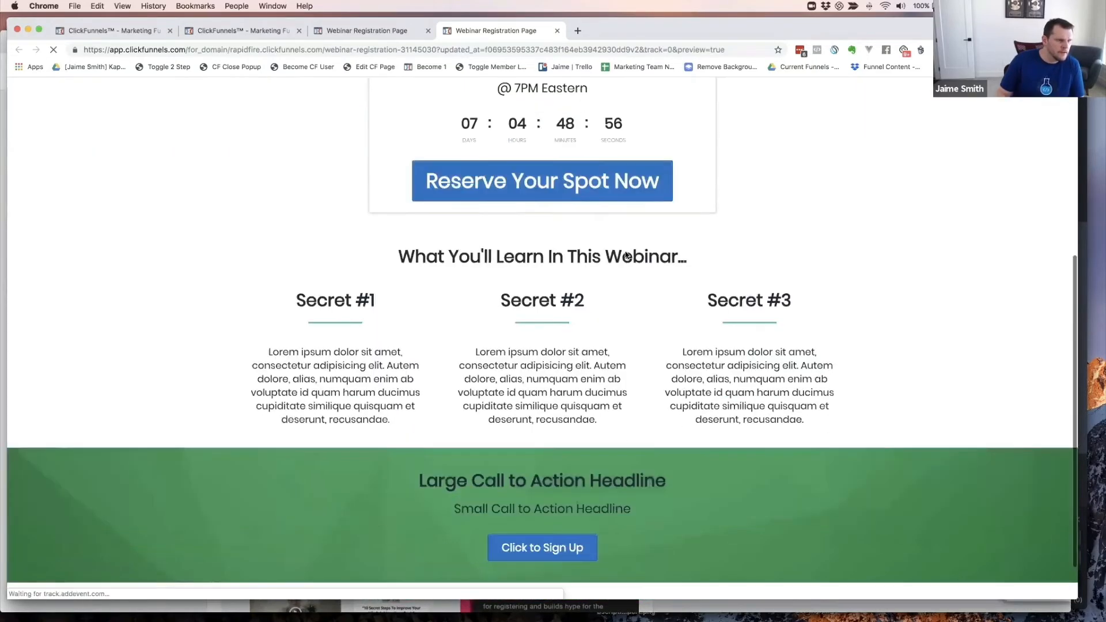
scroll(624, 251, "up", 5)
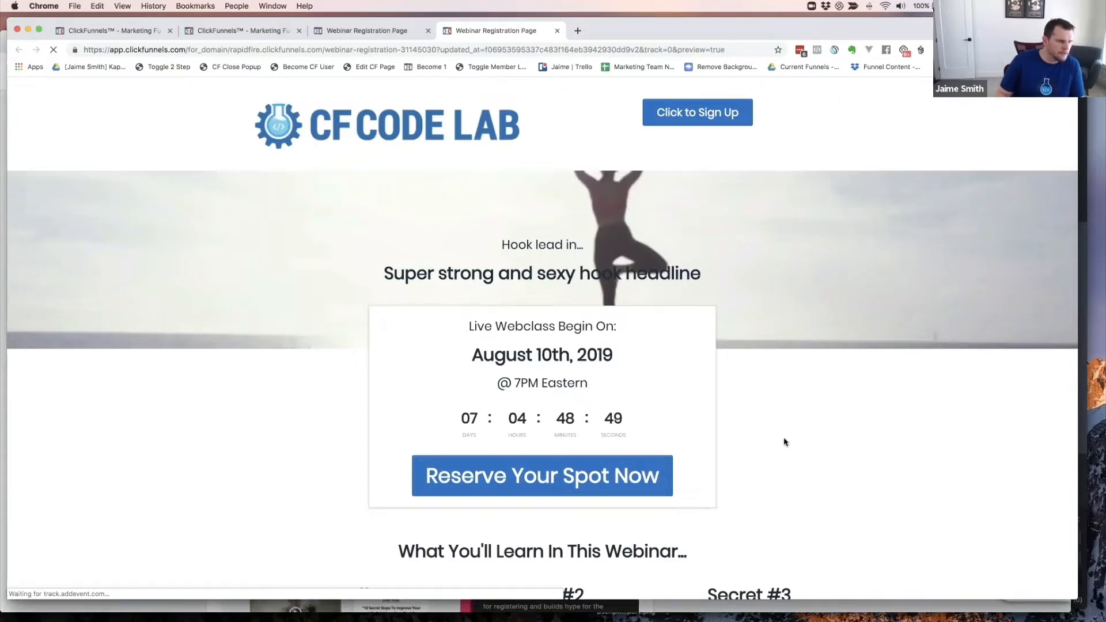
scroll(665, 467, "down", 5)
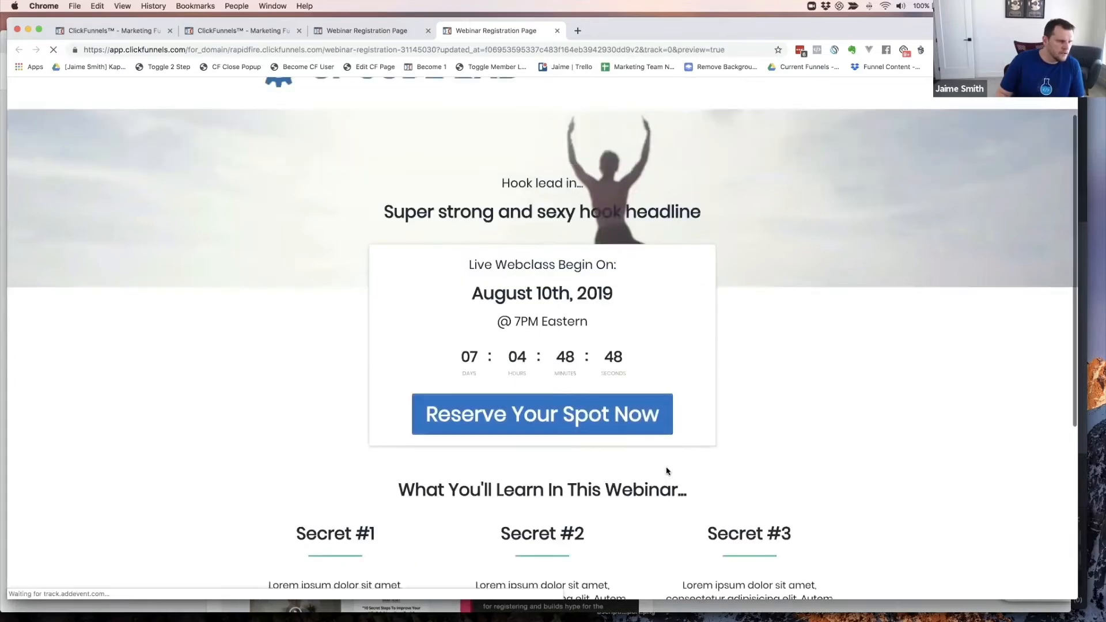
scroll(701, 444, "down", 6)
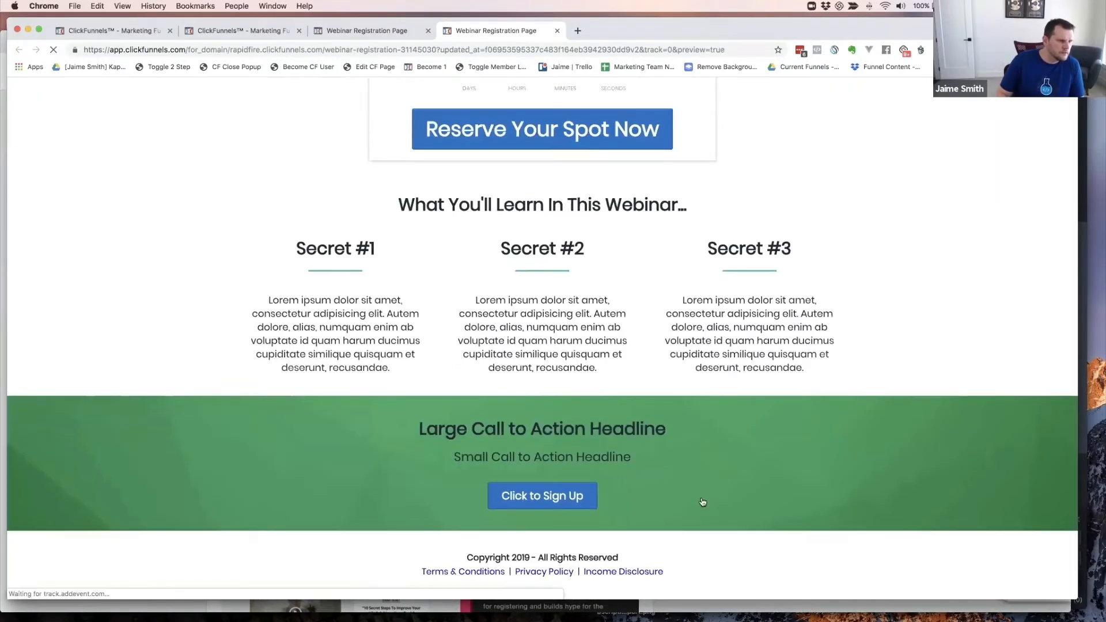
scroll(794, 467, "up", 11)
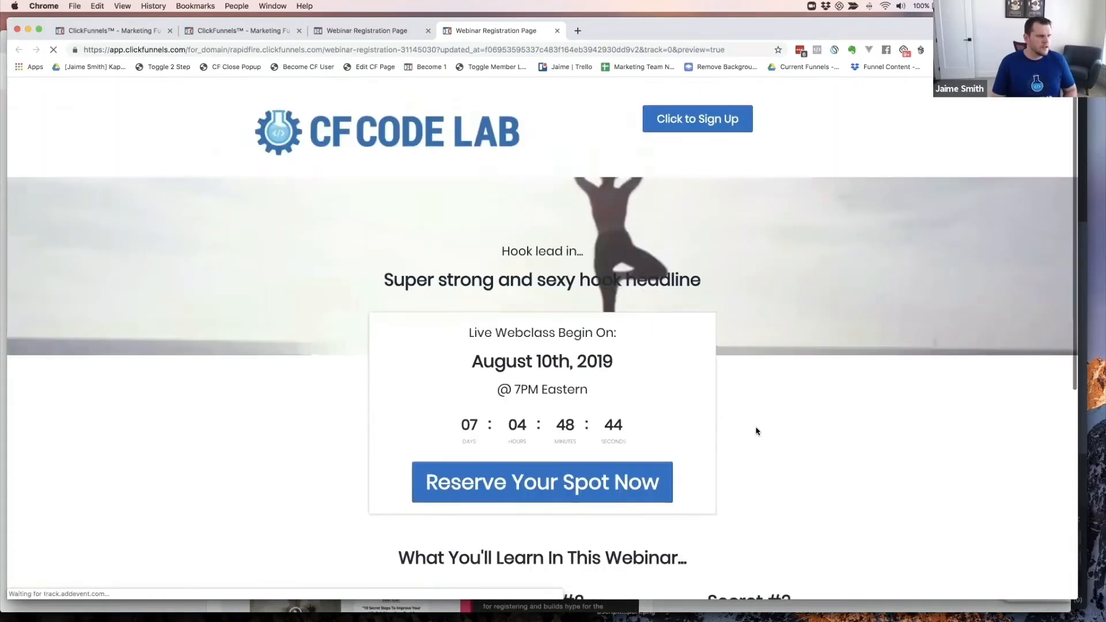
- Return to the ClickFunnels editor tab and scroll back up to the page header
left_click(360, 30)
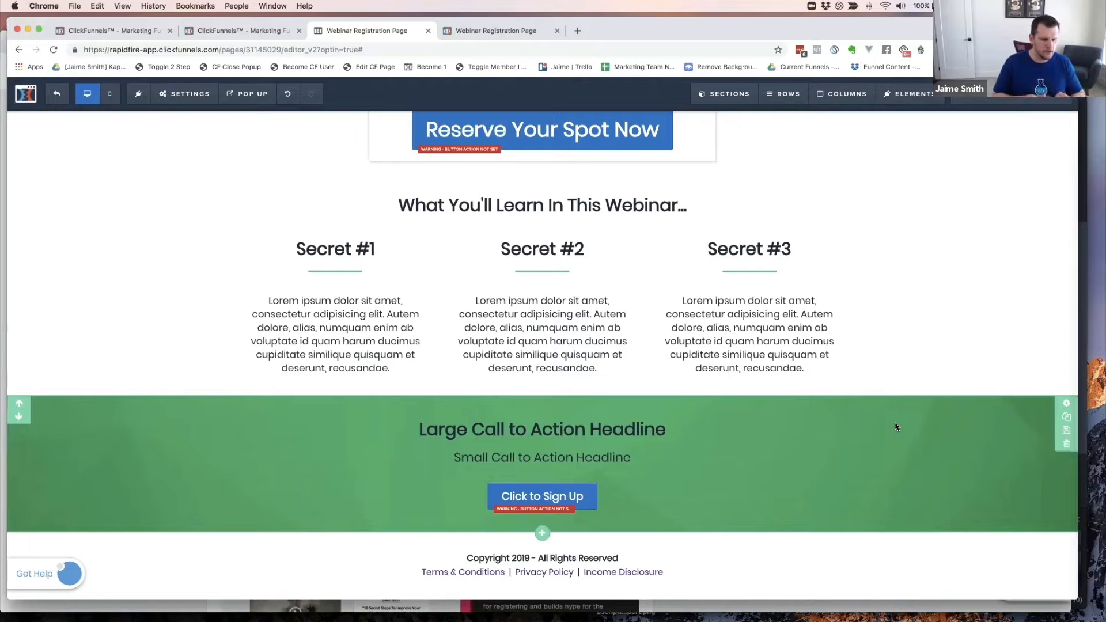
key("super+space")
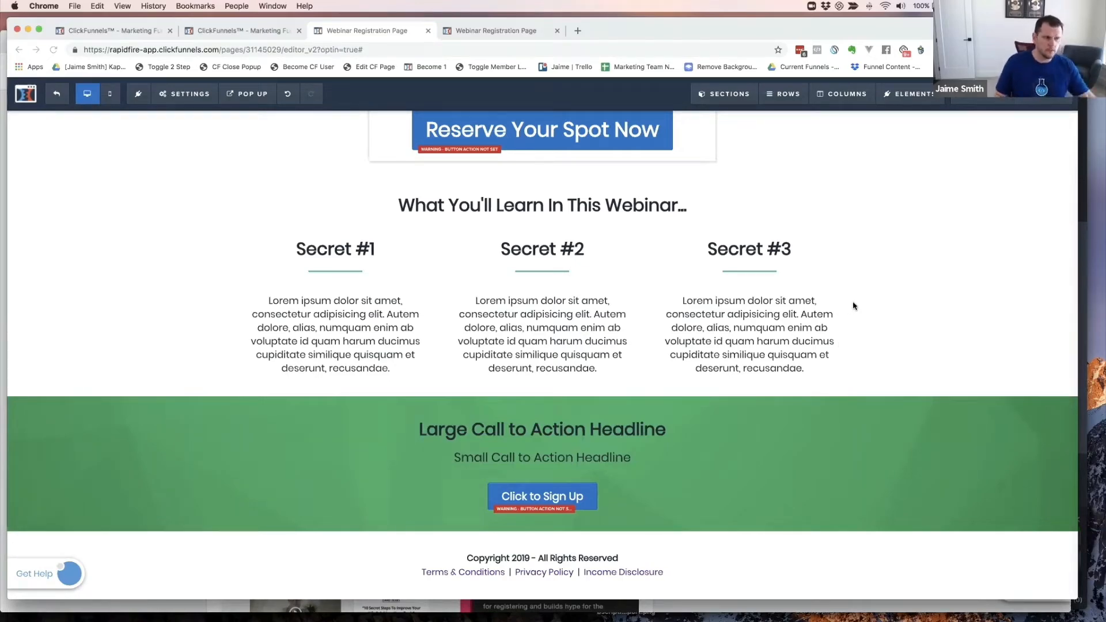
scroll(854, 306, "up", 7)
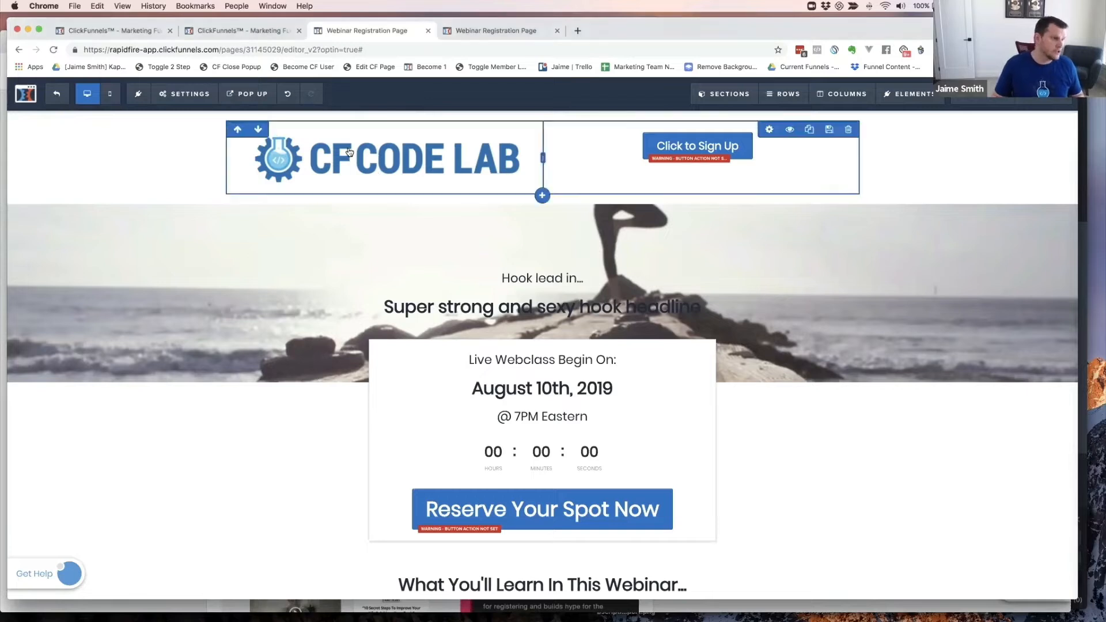
key("super+grave")
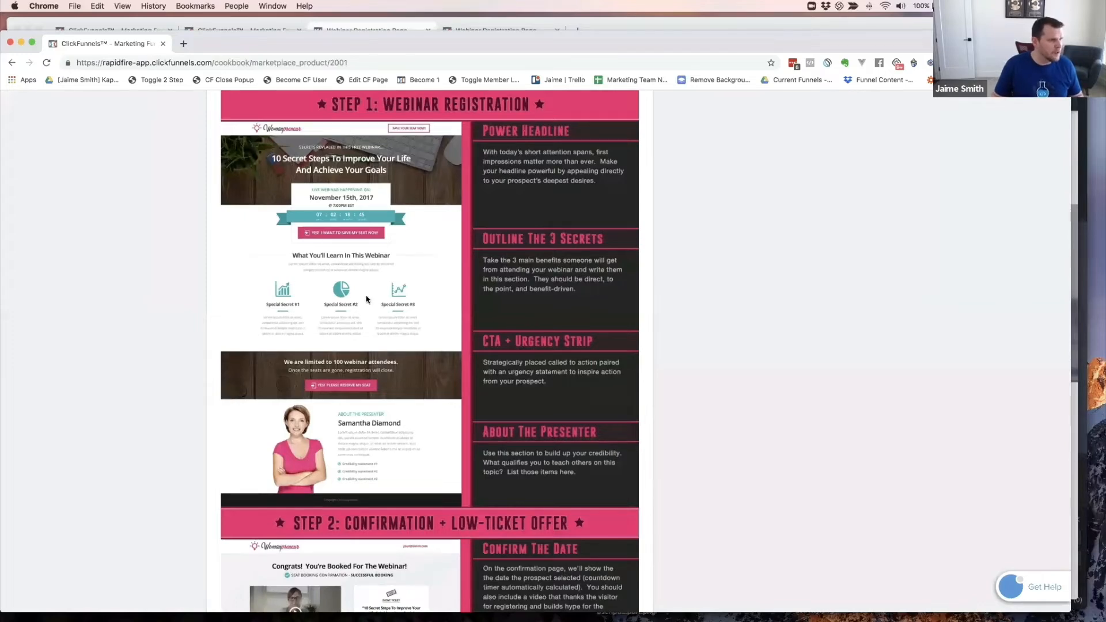
key("super+grave")
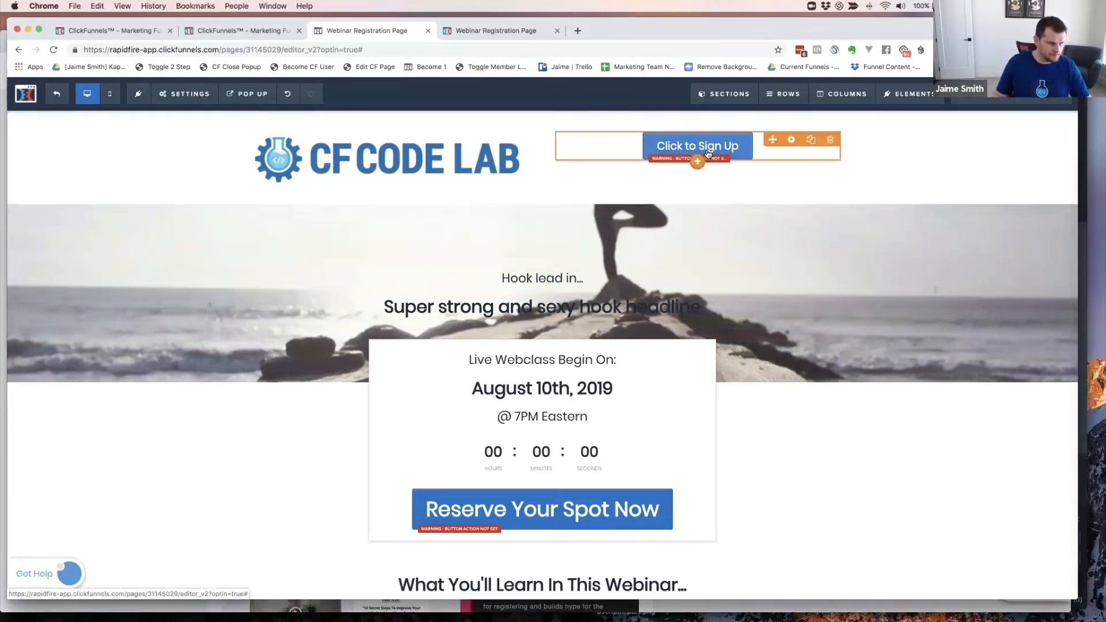
key("super+grave")
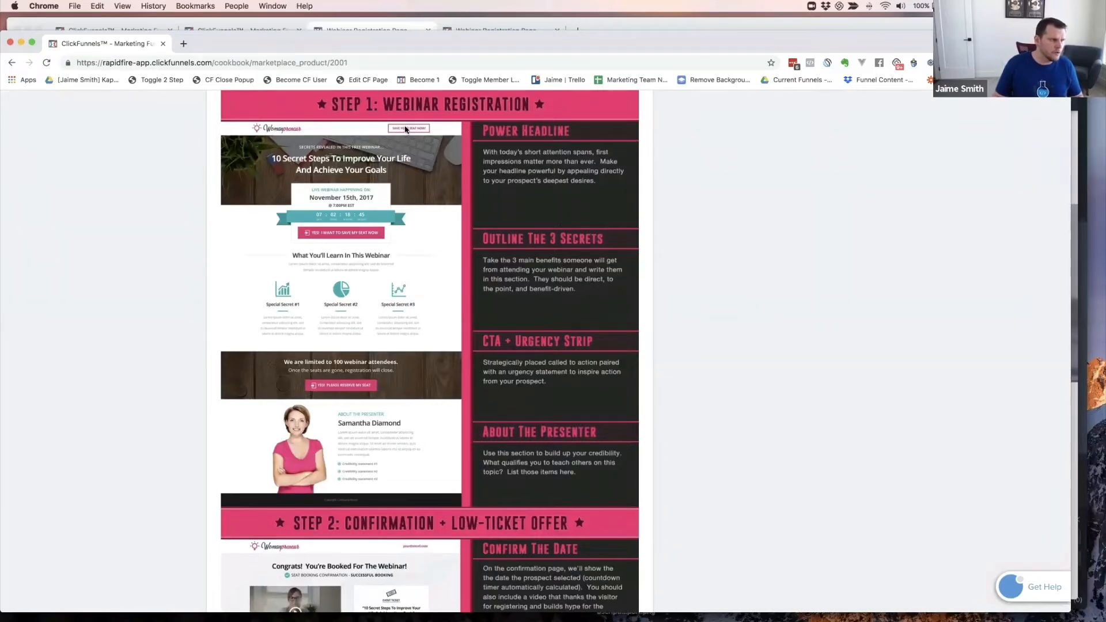
key("super+grave")
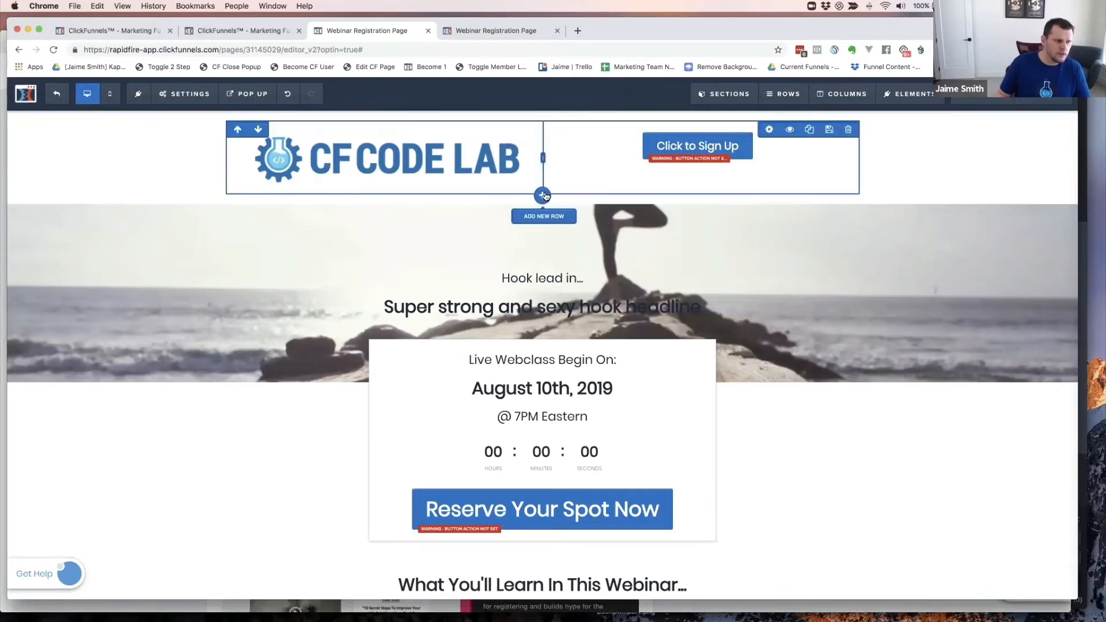
- Start a new row under the logo header and study the 10X funnel page's urgency banner
left_click(543, 195)
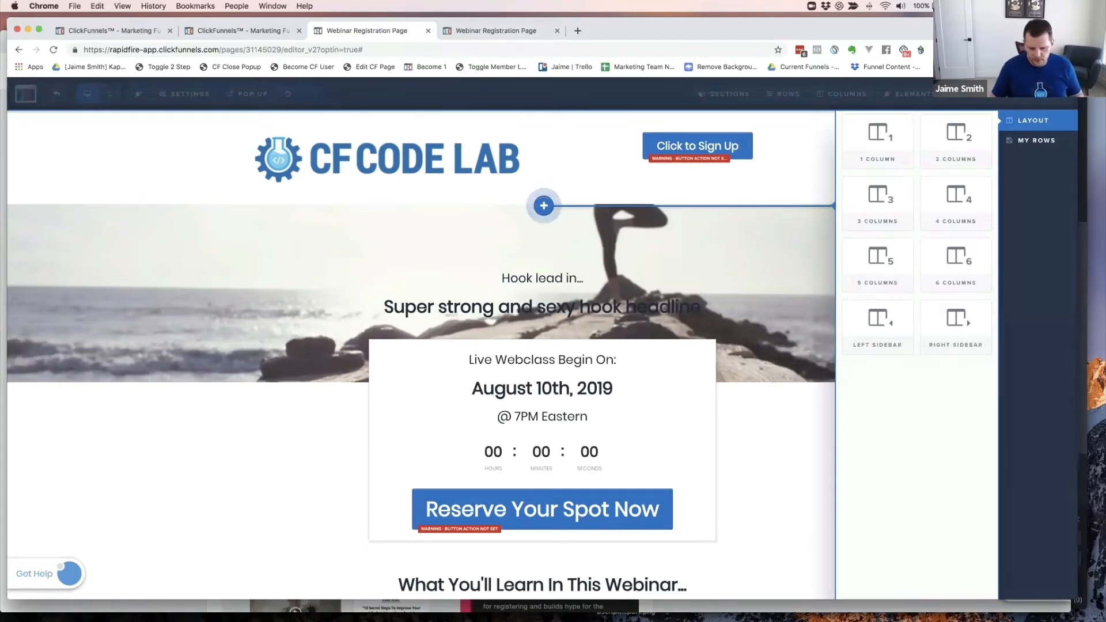
key("super+grave")
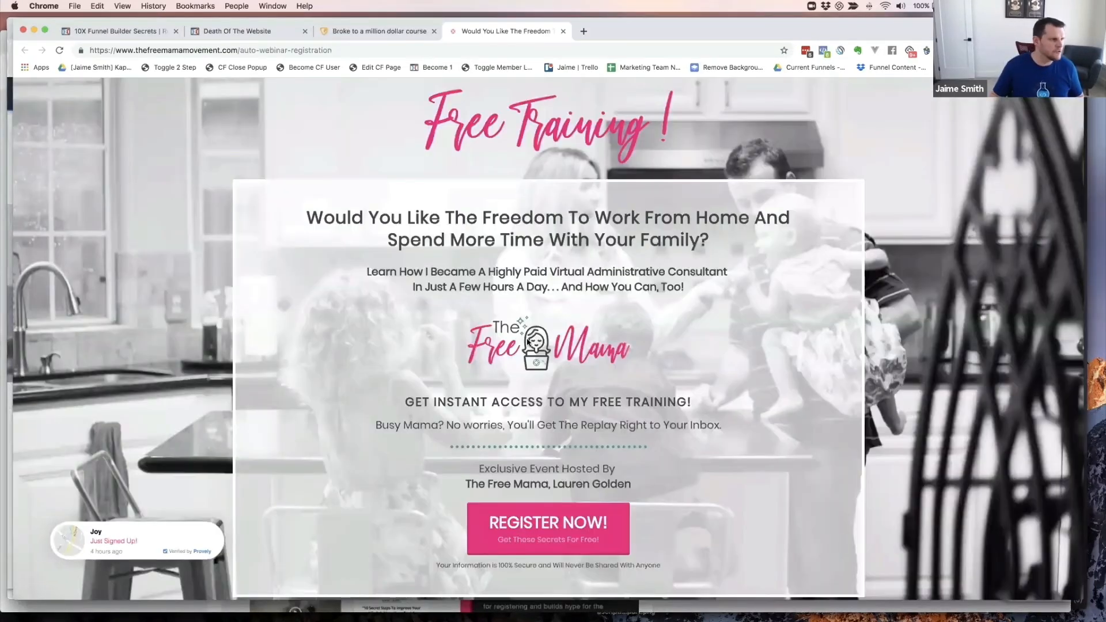
left_click(114, 32)
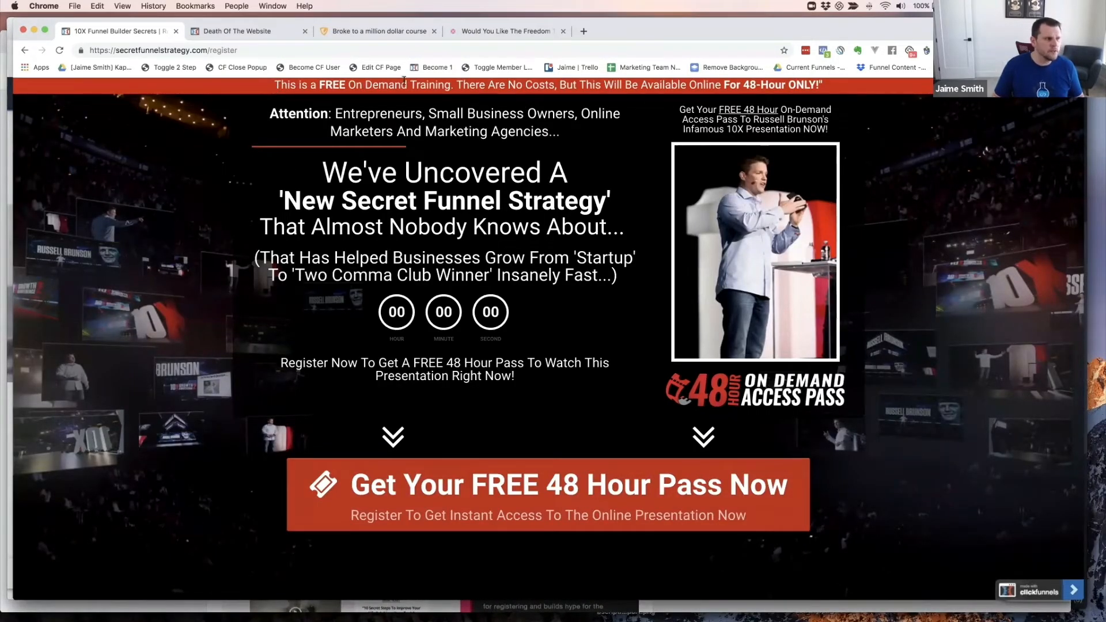
left_click_drag(274, 85, 862, 94)
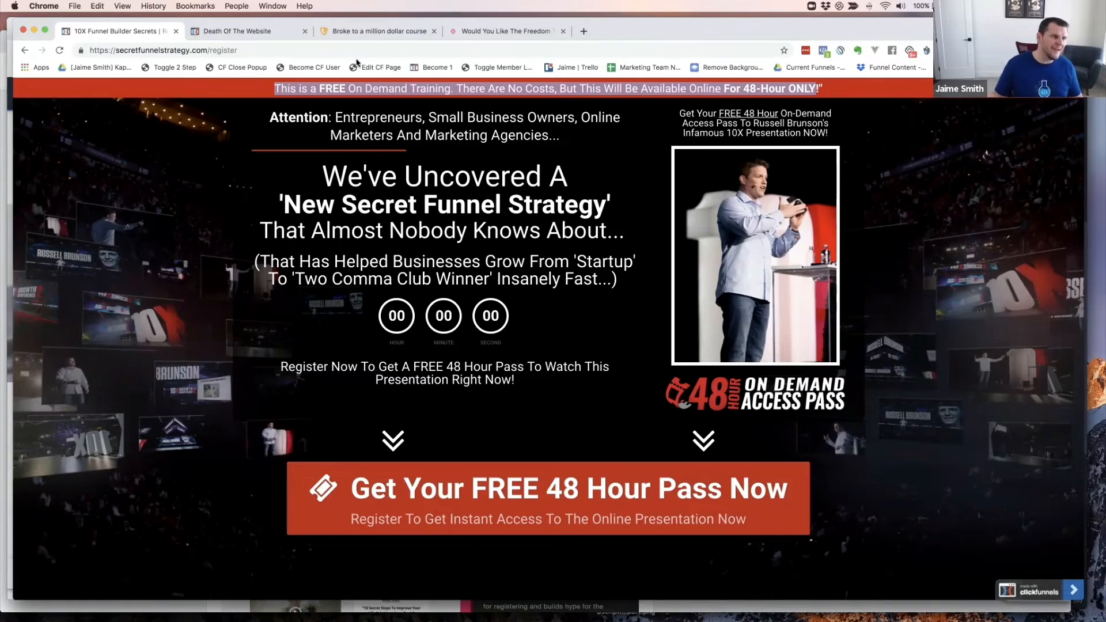
key("super+grave")
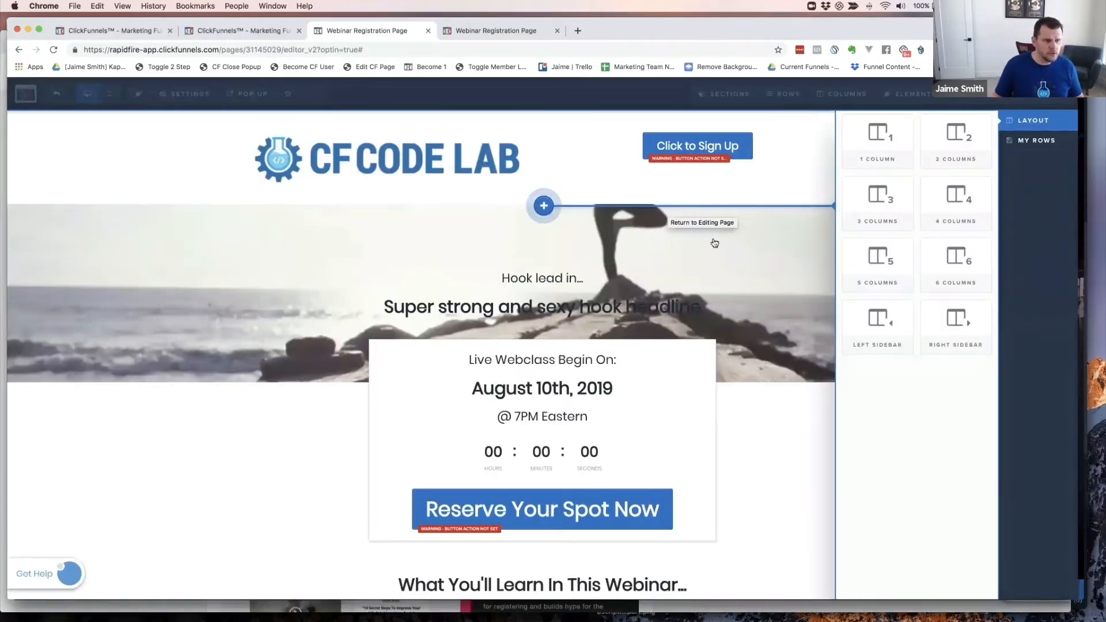
- Add a 1 Column row with 'Build up some urgency and scarcity...' and delete the logo row
left_click(883, 140)
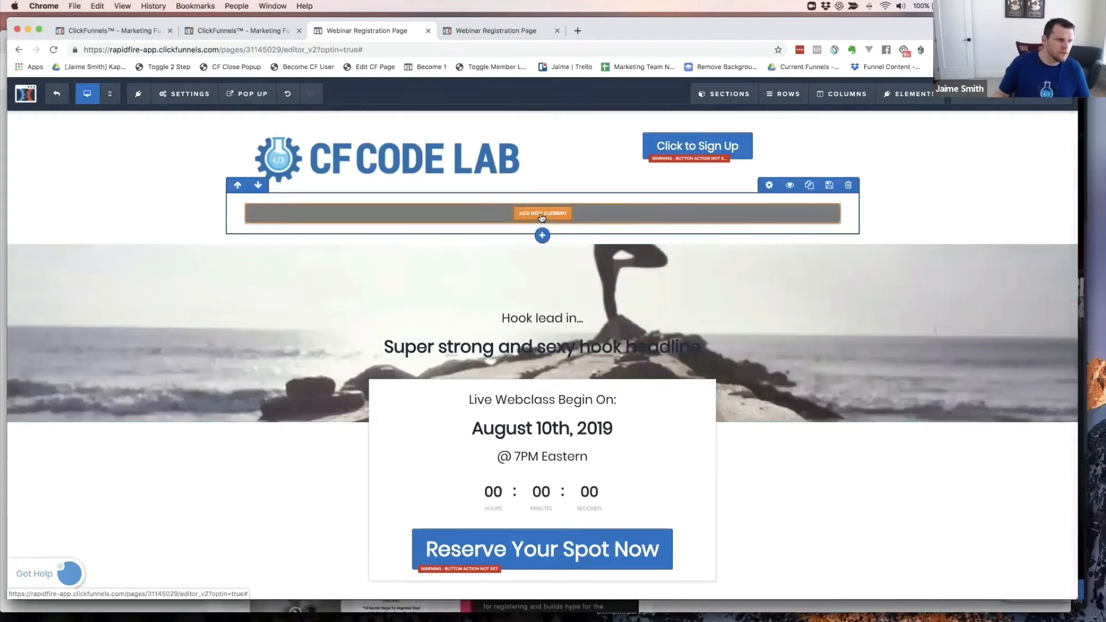
left_click(541, 215)
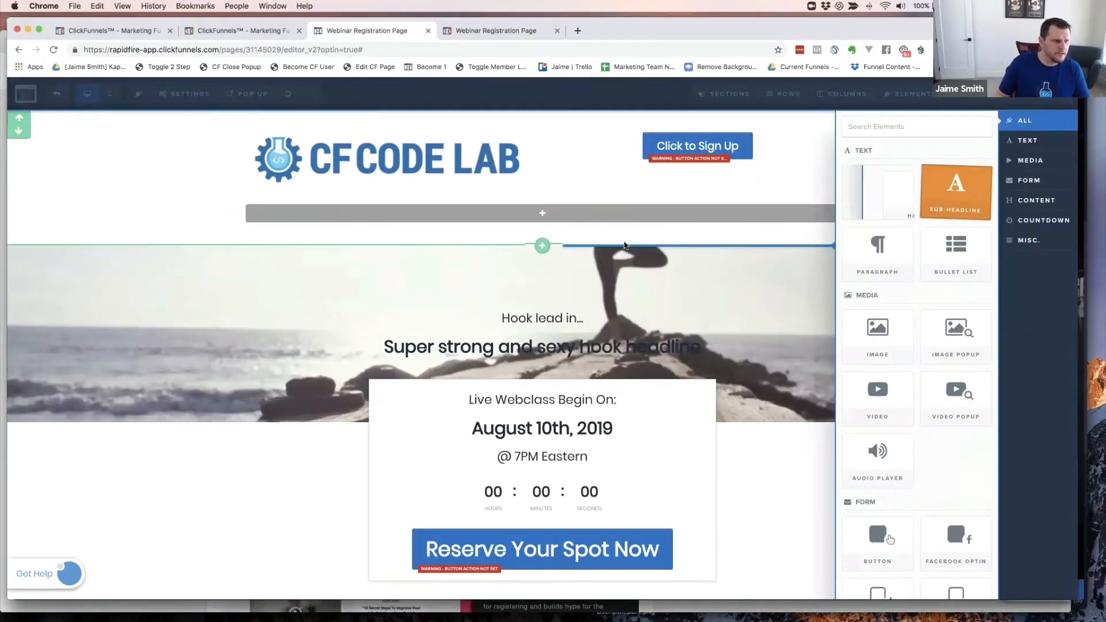
left_click_drag(624, 246, 553, 227)
left_click(552, 216)
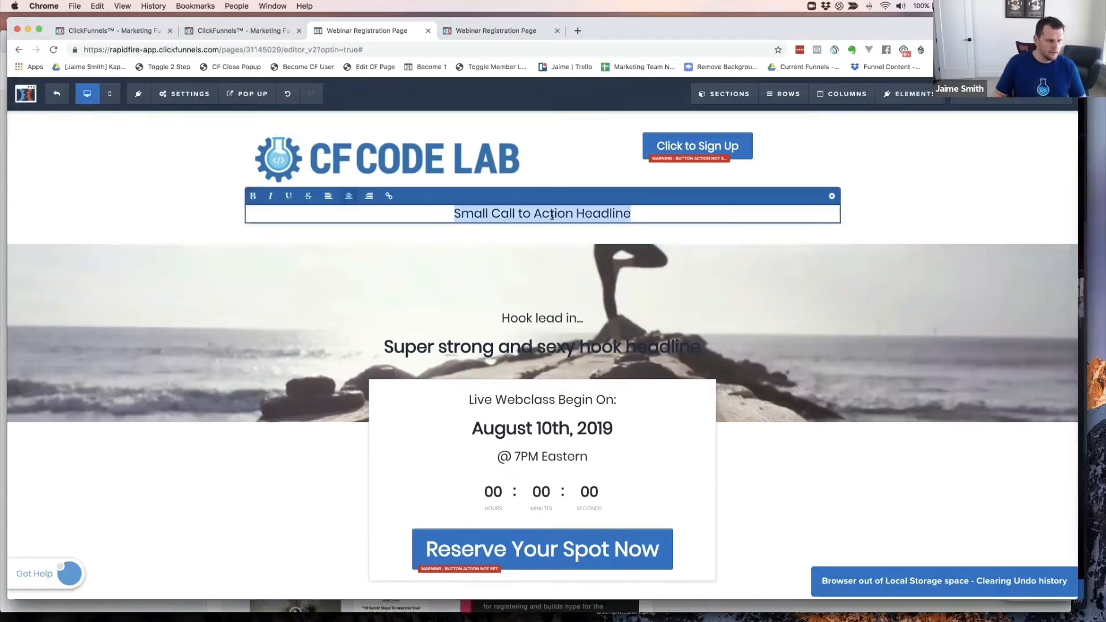
type("Build")
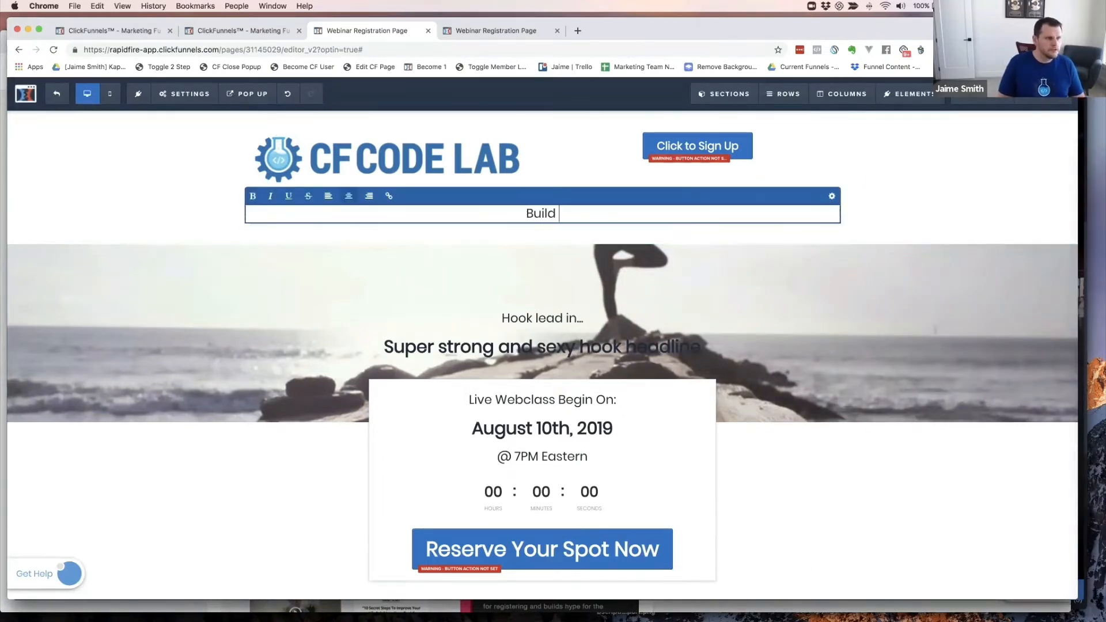
type(" up some urgenc")
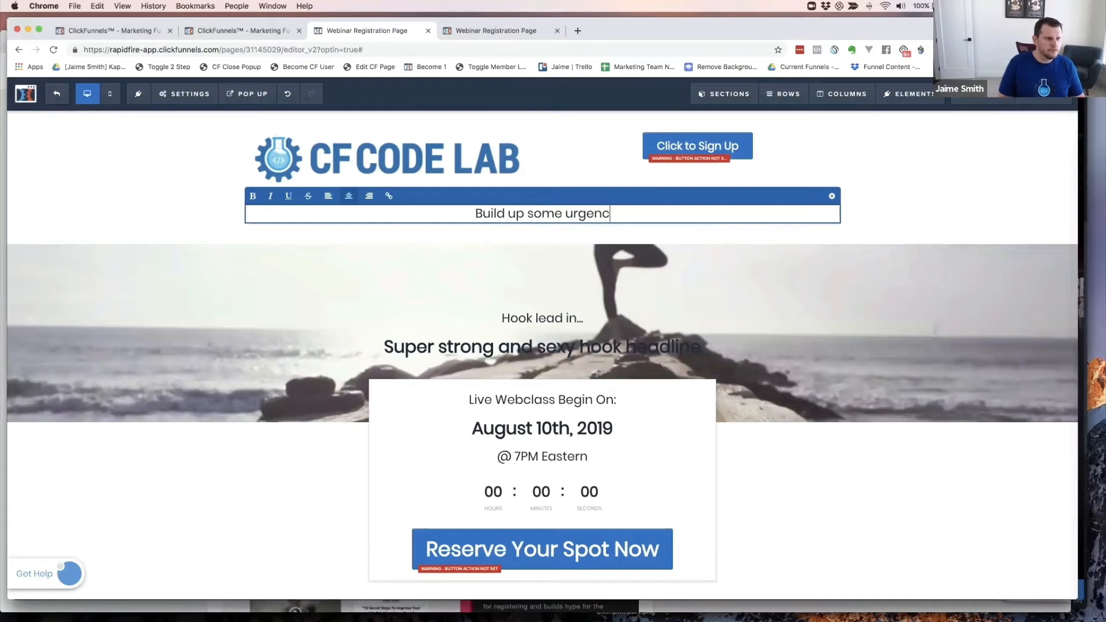
type("y and sca")
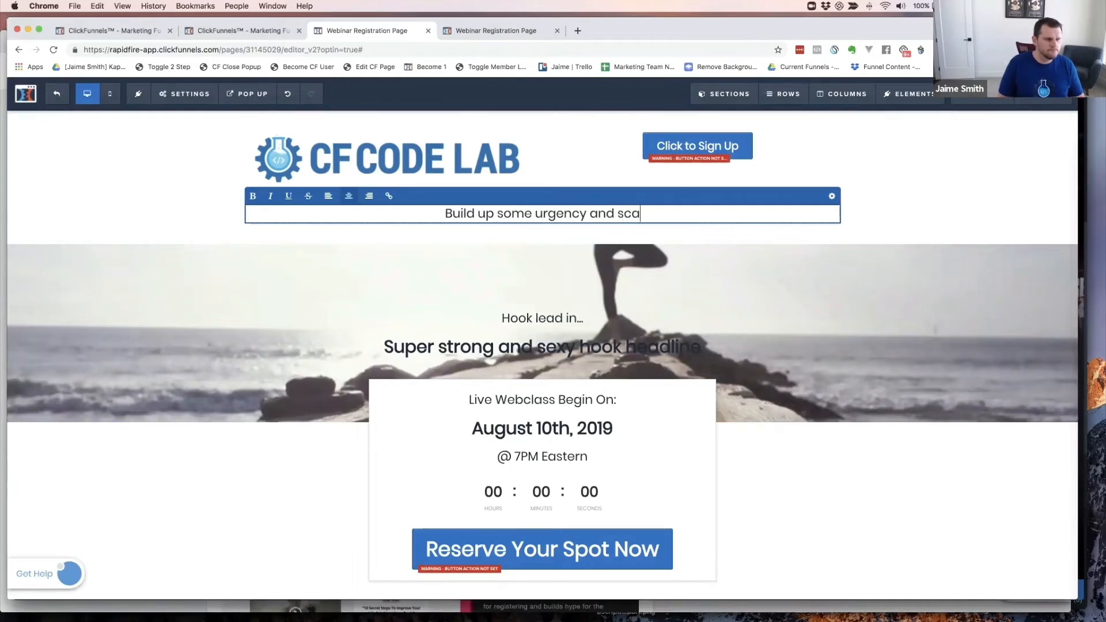
type("rcity...")
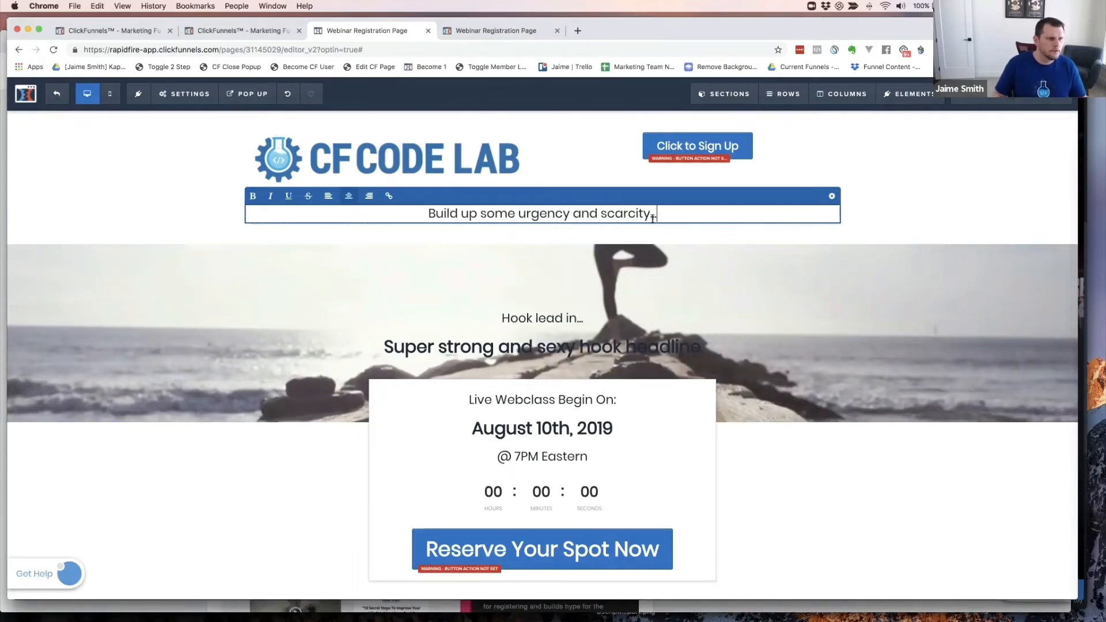
left_click(876, 223)
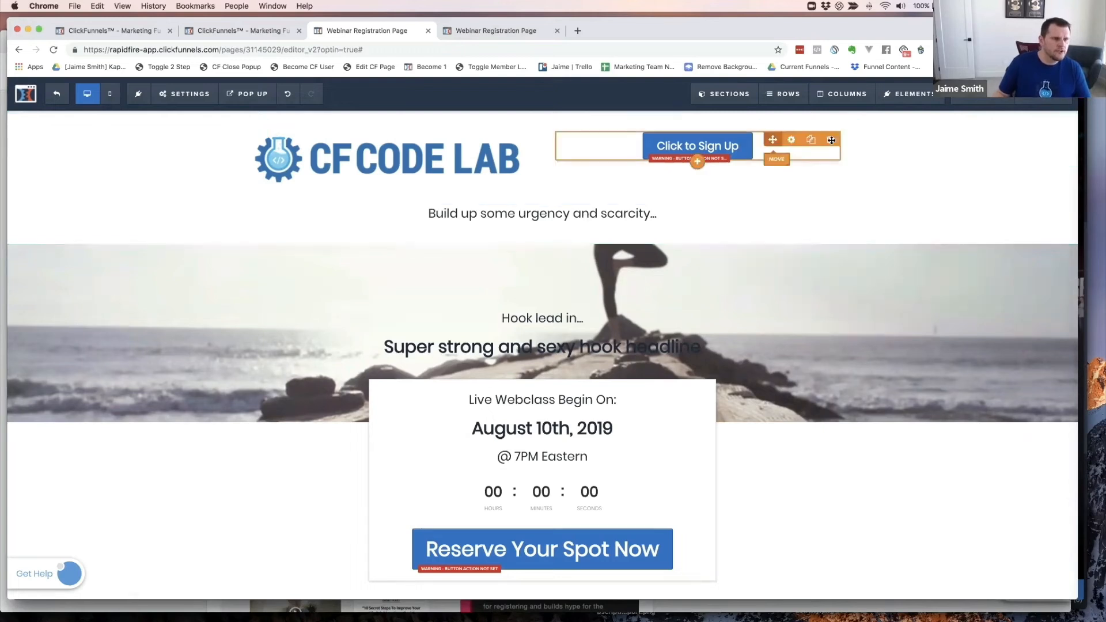
left_click(847, 131)
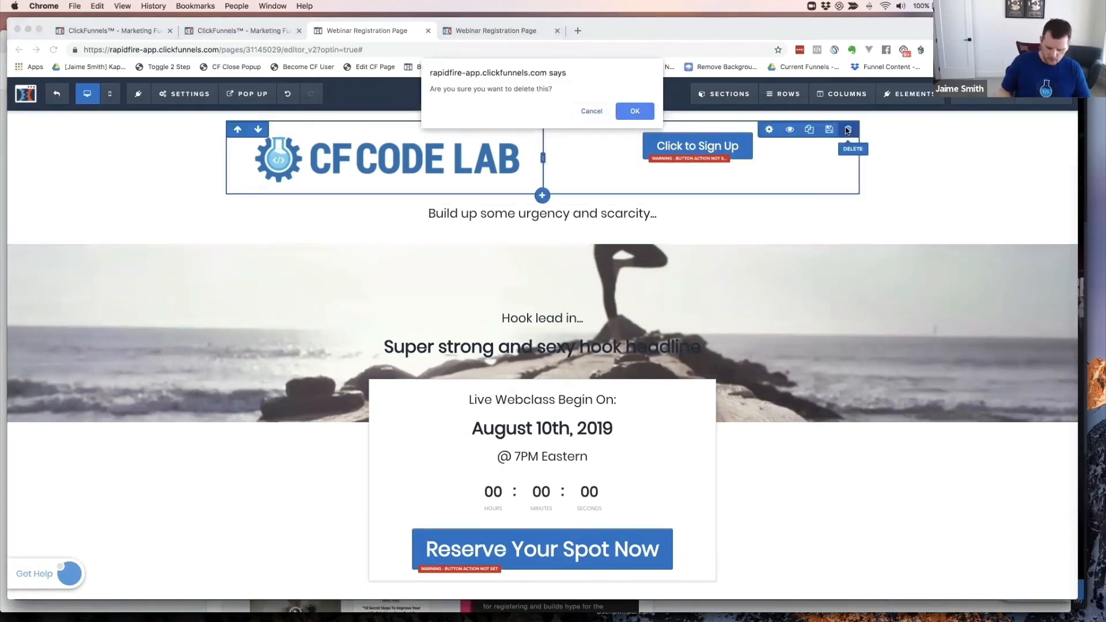
left_click(636, 115)
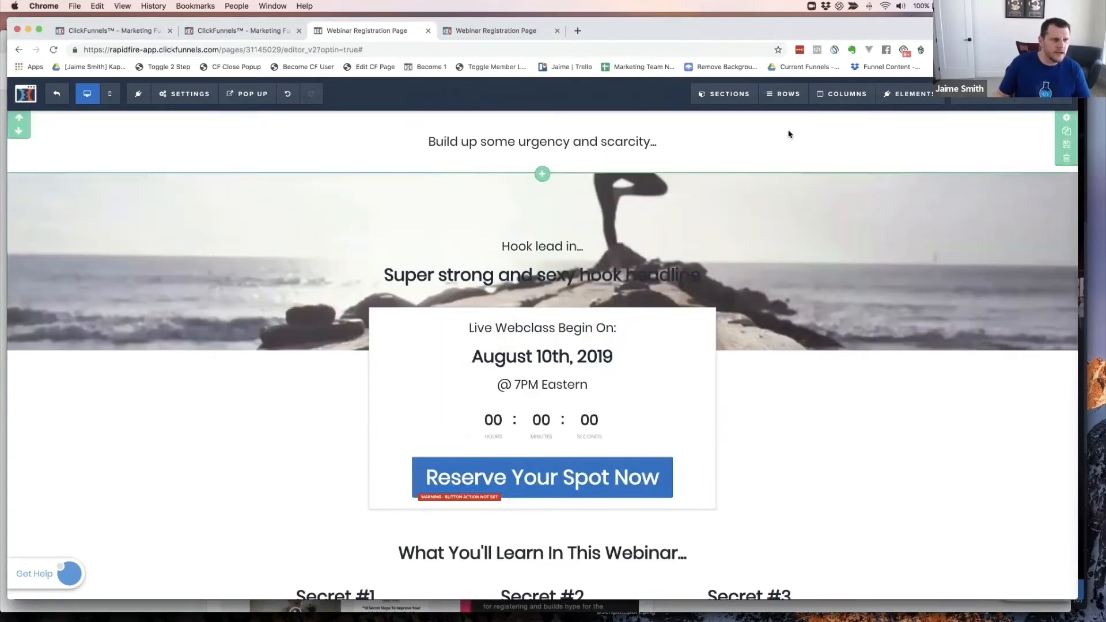
- Cut the urgency bar Header Section's top and bottom padding to 5
left_click(1066, 118)
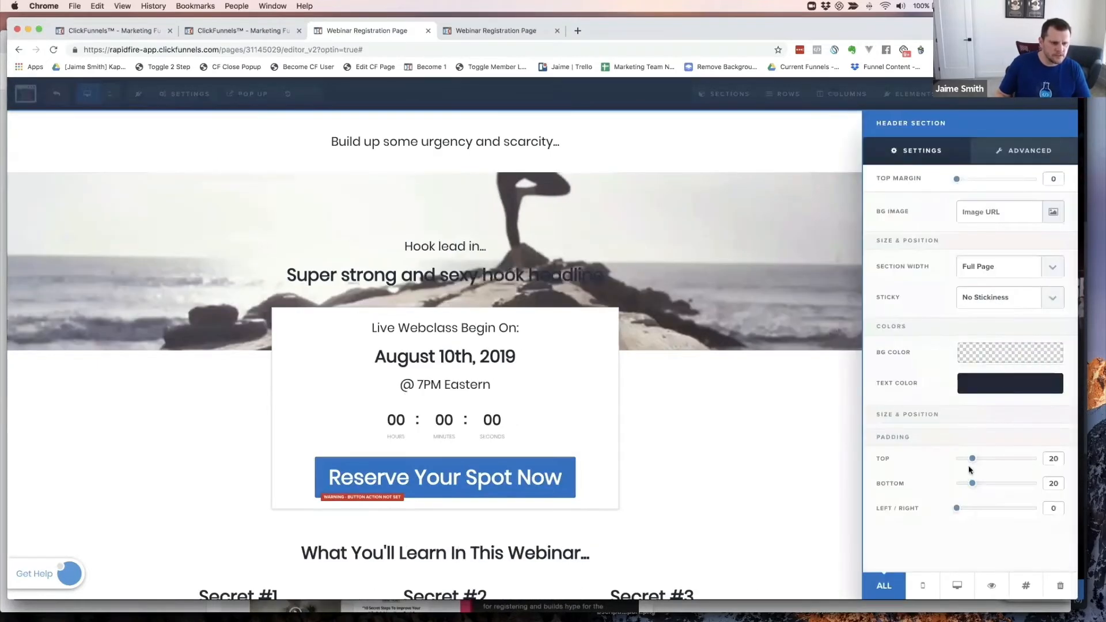
left_click_drag(971, 459, 959, 464)
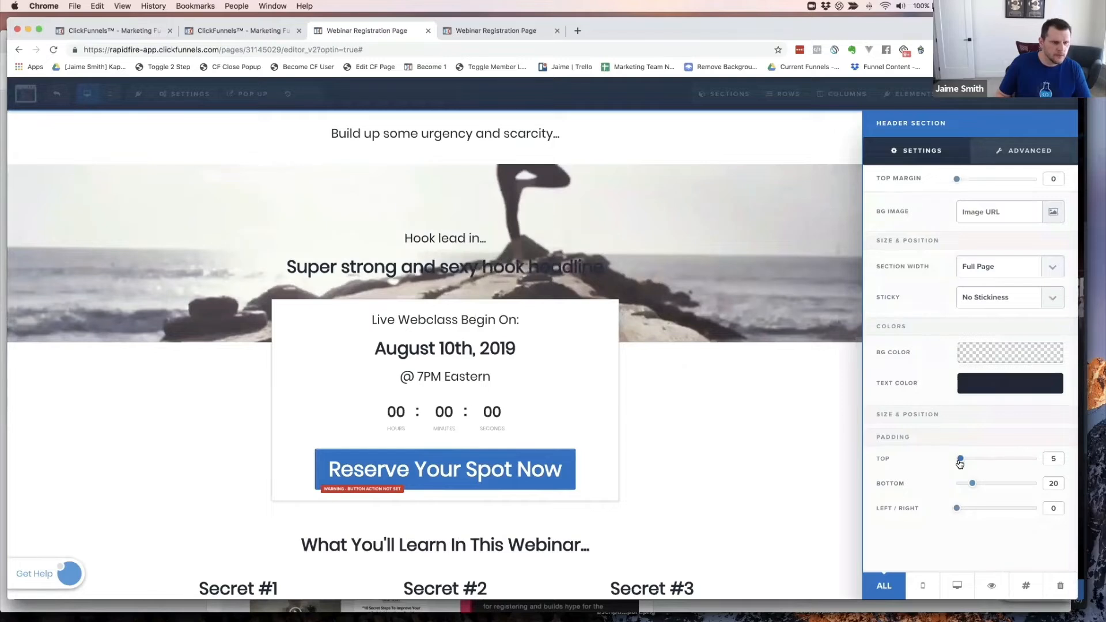
left_click(1054, 484)
key("BackSpace")
key("BackSpace")
type("5")
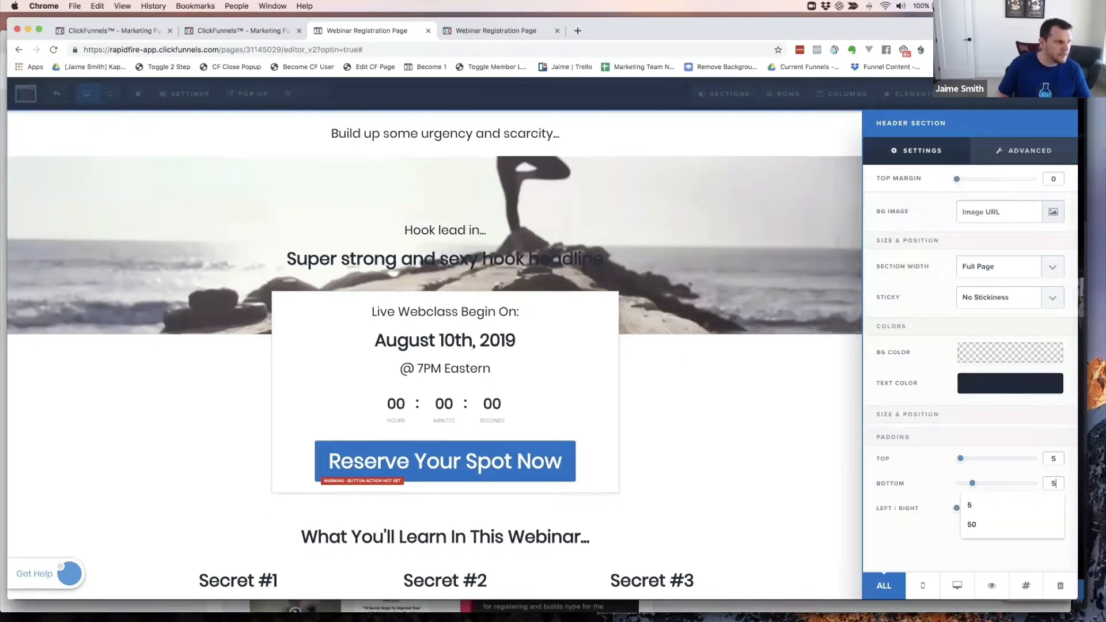
left_click(934, 468)
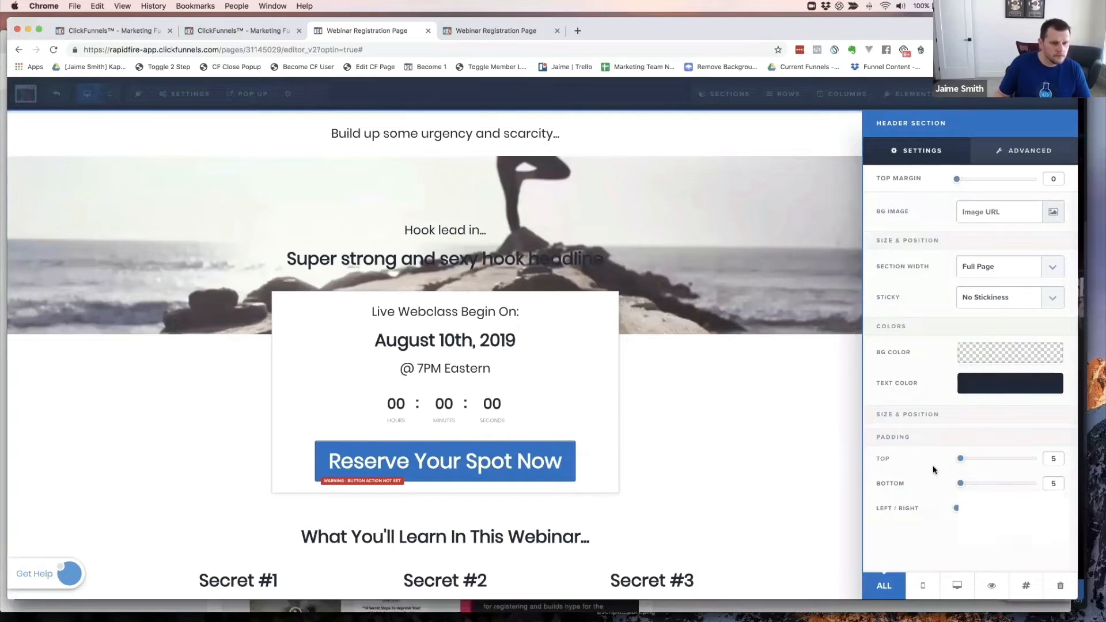
left_click(747, 436)
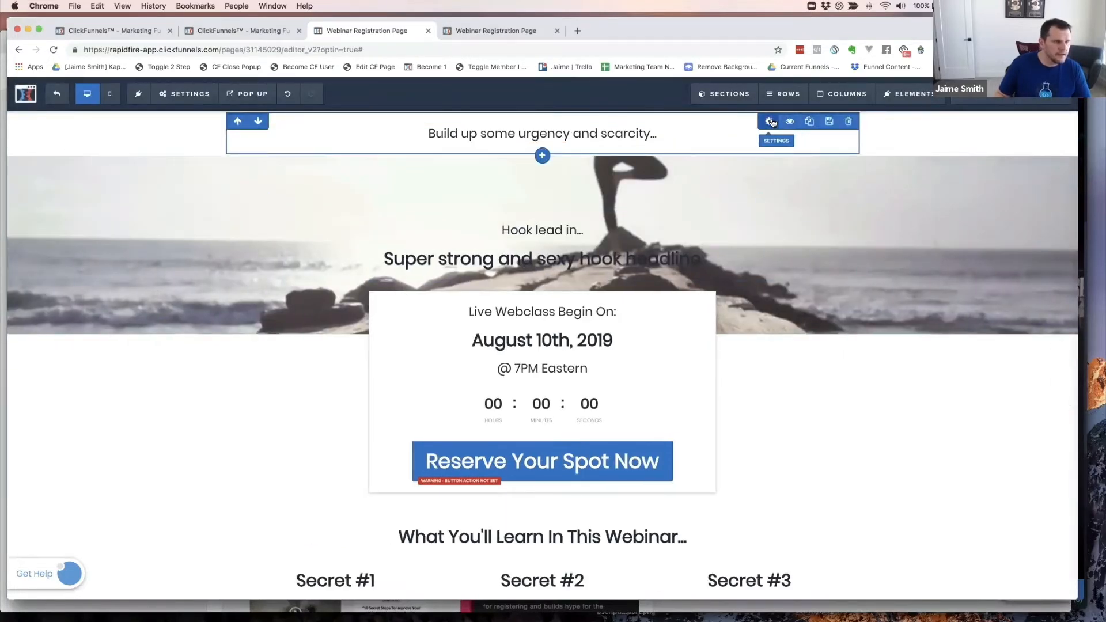
- Set the urgency text 1 Column Row's top and bottom padding to 5
left_click(771, 121)
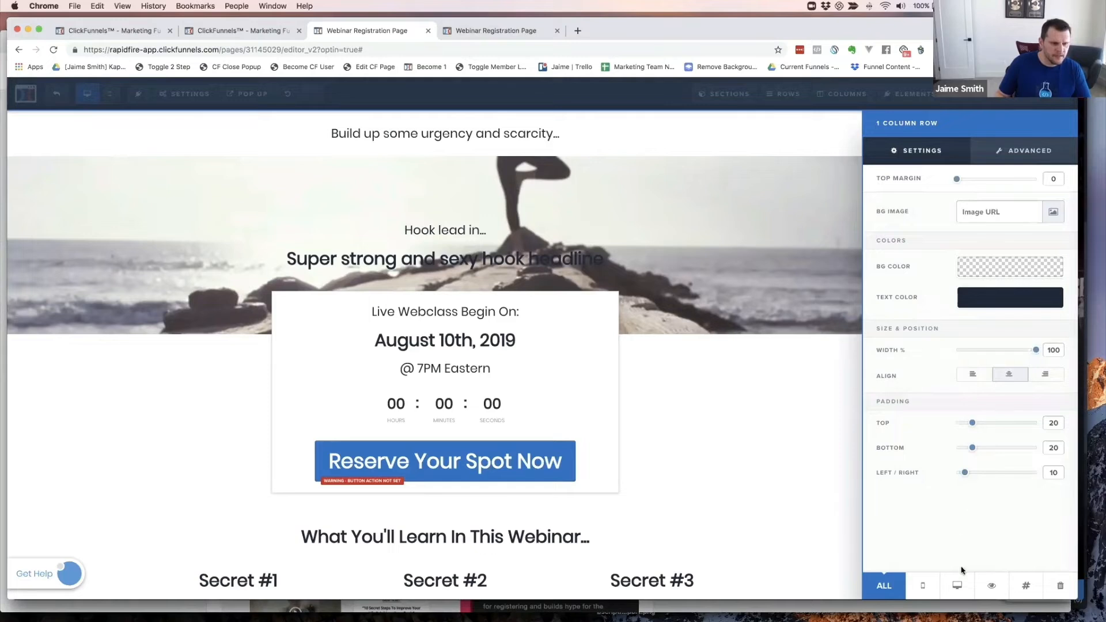
double_click(1052, 423)
type("5")
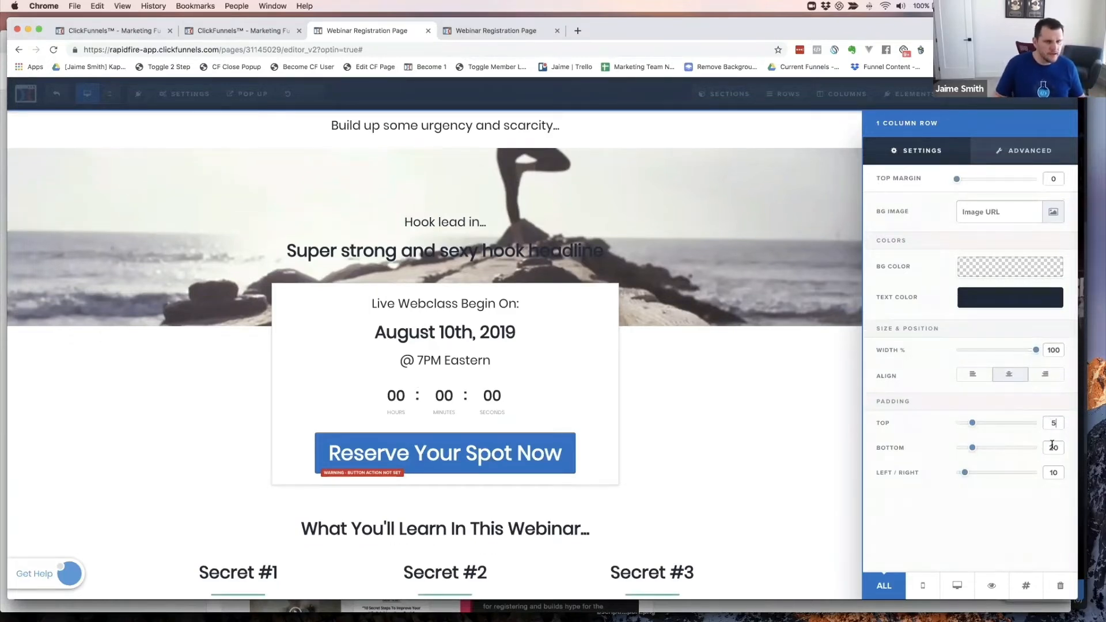
double_click(1051, 447)
type("5")
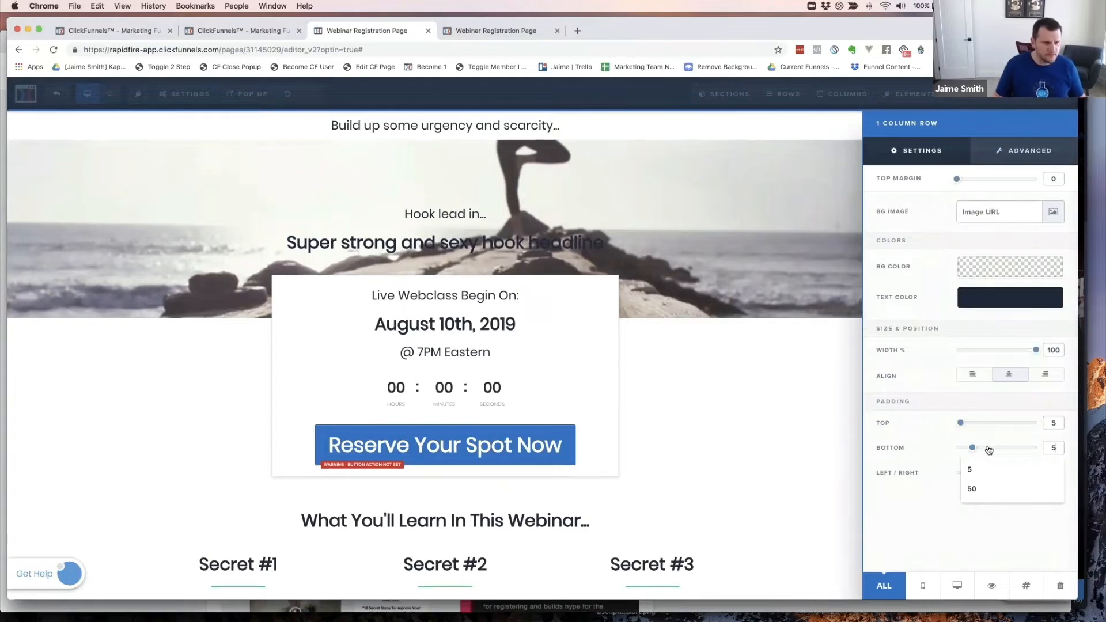
left_click(913, 442)
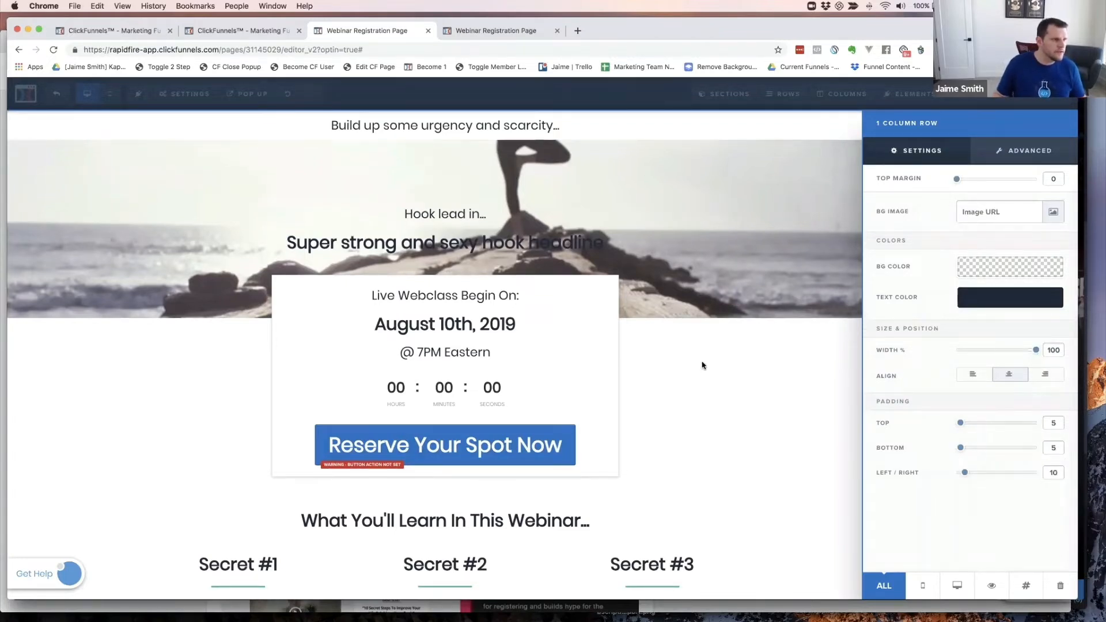
left_click(712, 265)
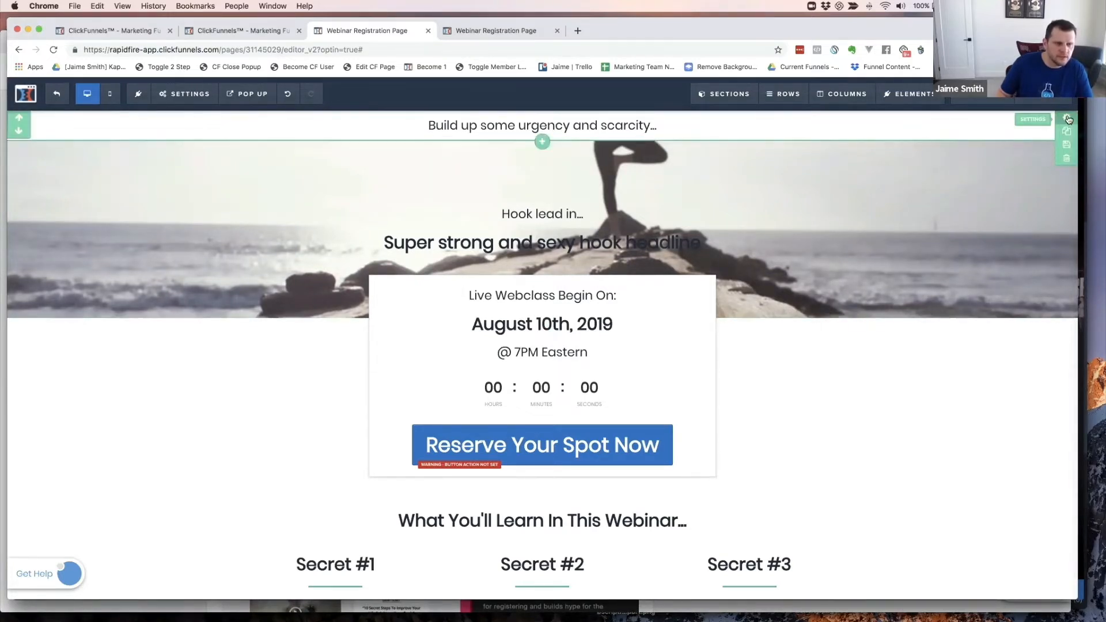
- Apply a 30% Drop Shadow to the Header Section under Advanced, then save the page
left_click(1067, 119)
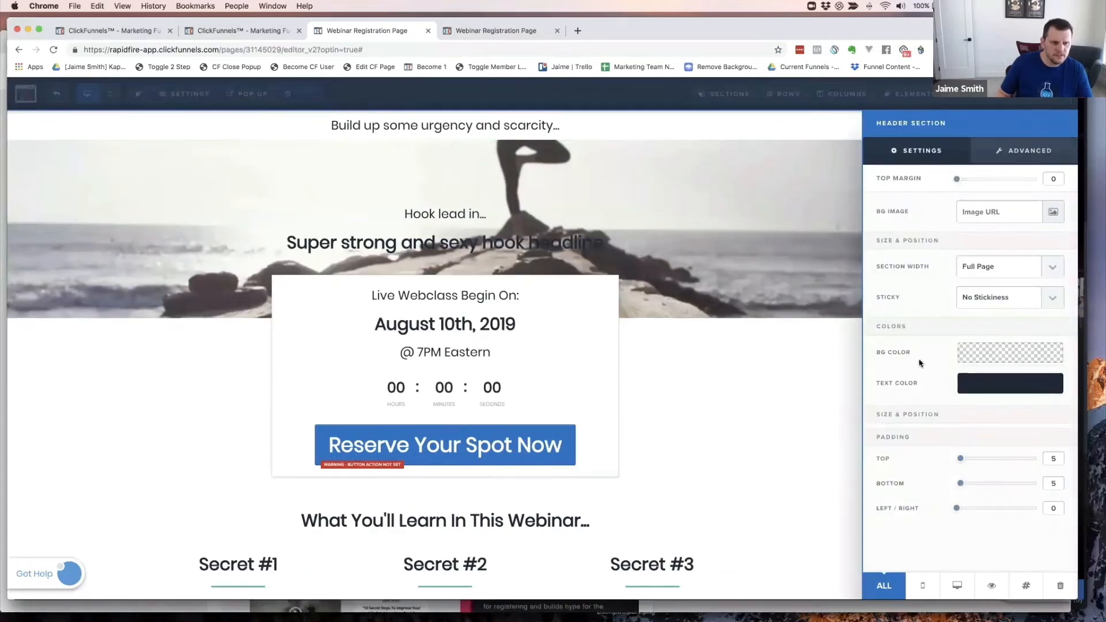
left_click(1032, 152)
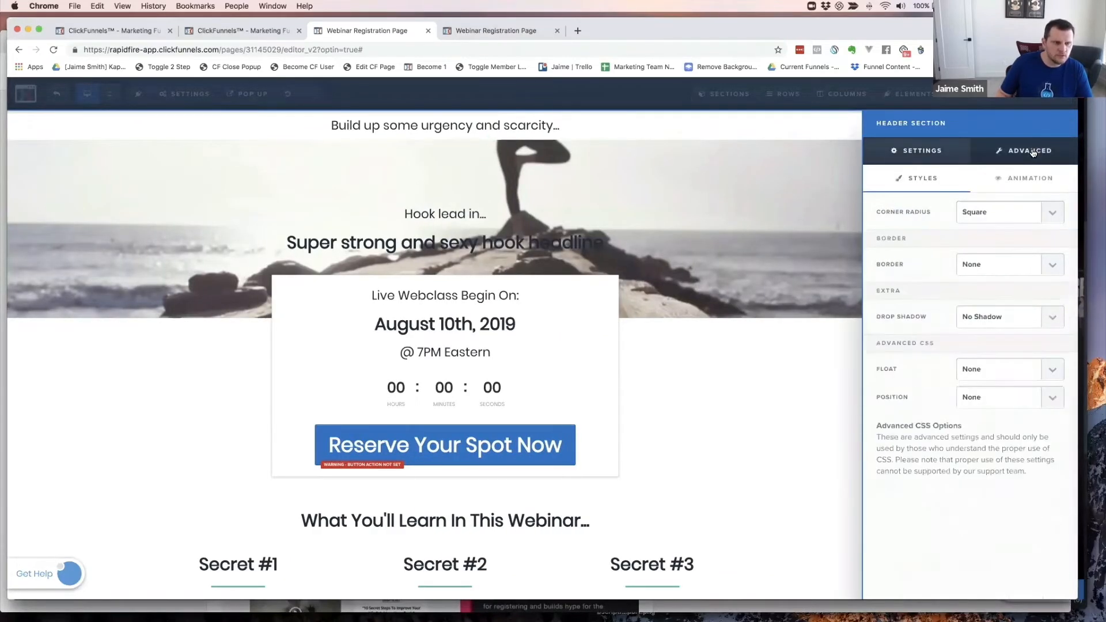
left_click(993, 320)
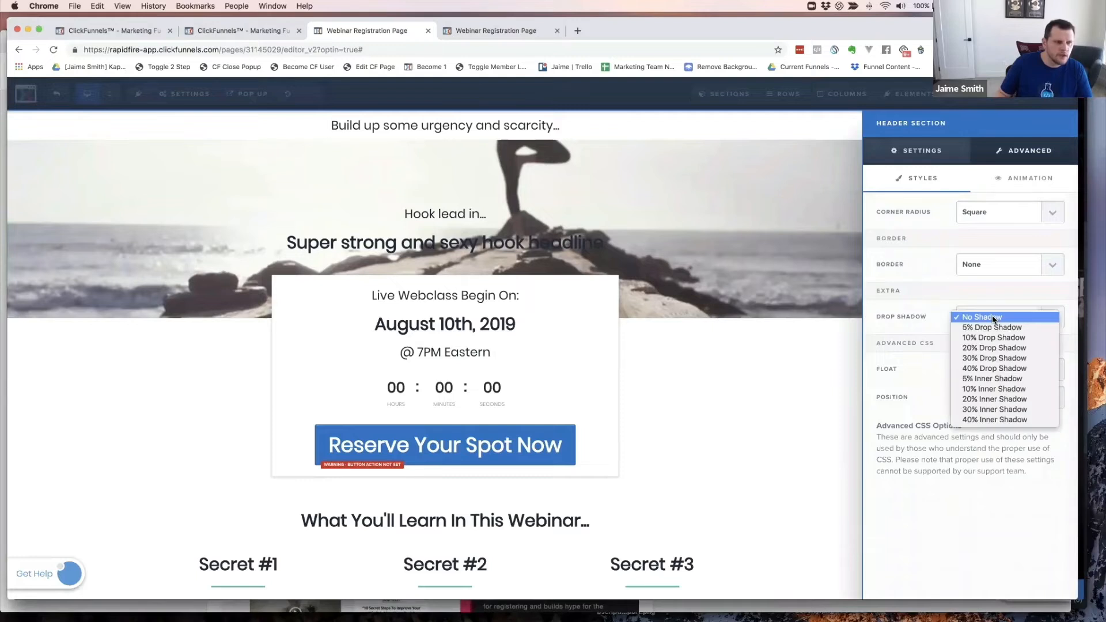
left_click(989, 361)
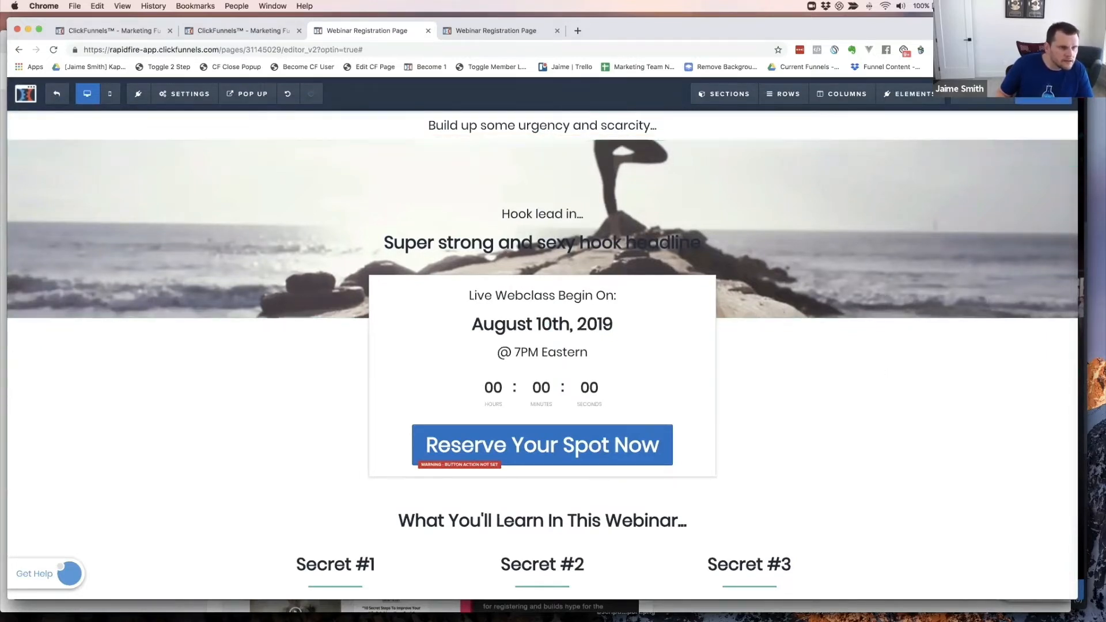
left_click(1043, 93)
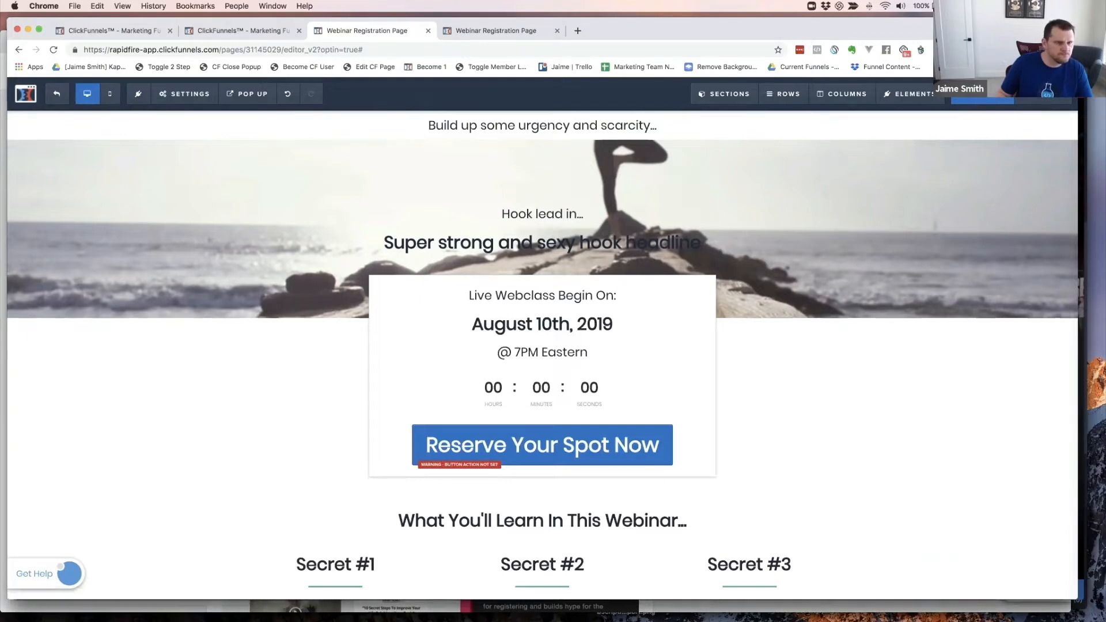
- Check the page in a live preview, then lower the hook section's top margin to 3
left_click(982, 94)
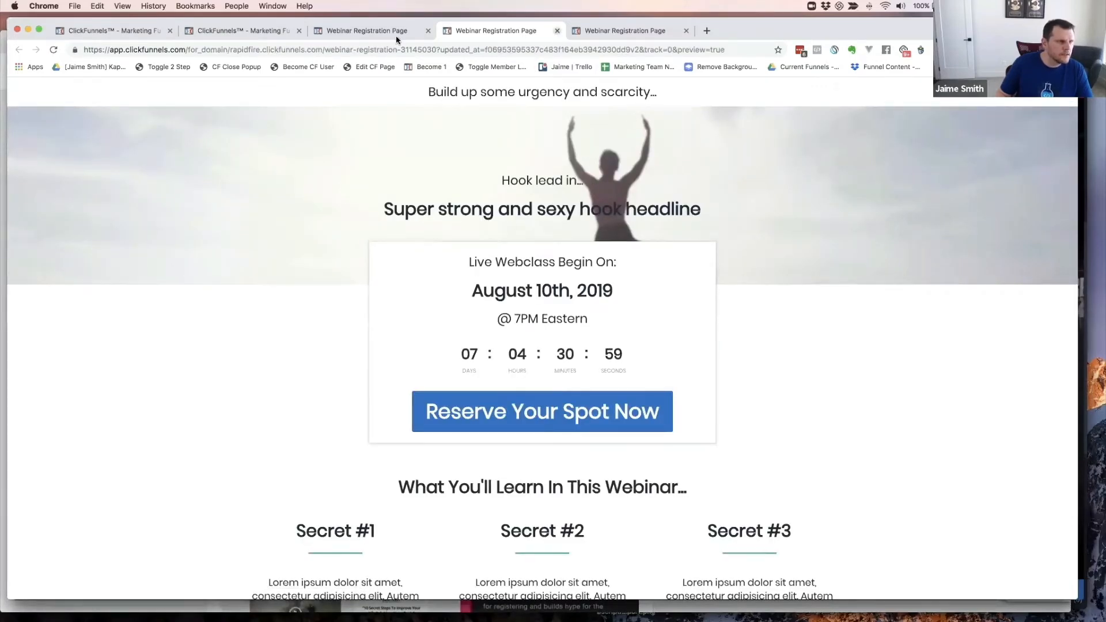
key("super+w")
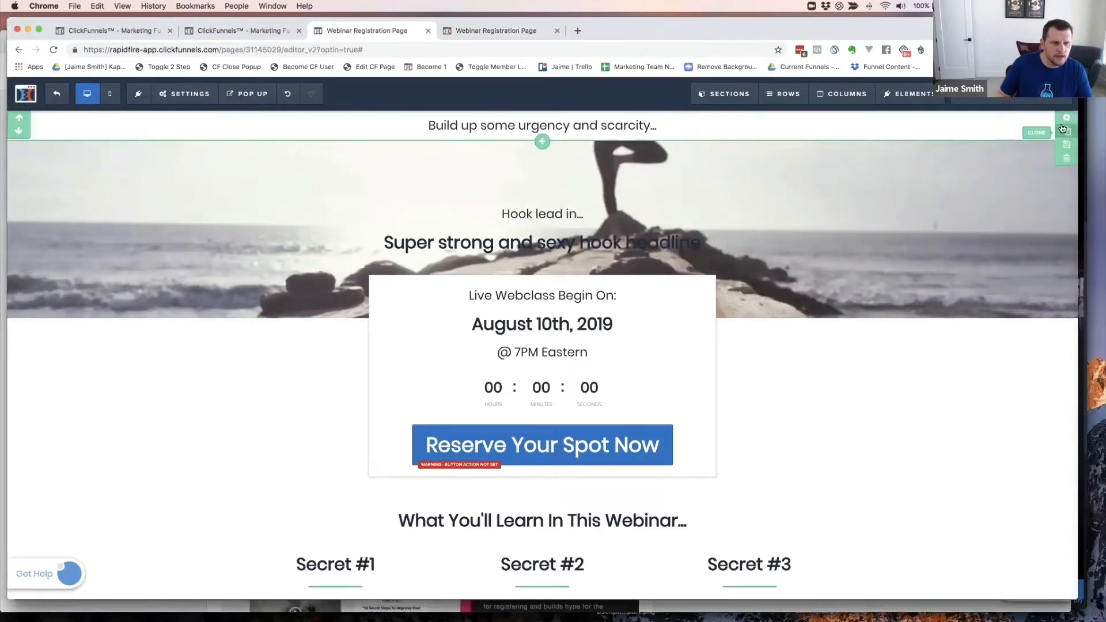
left_click(1066, 147)
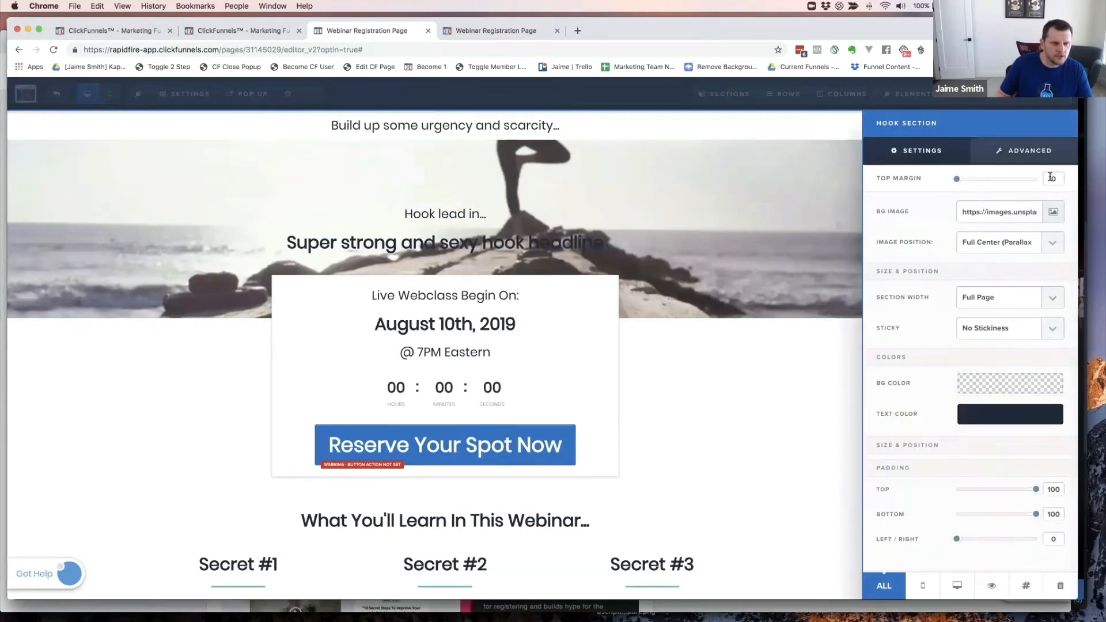
double_click(1051, 178)
type("10")
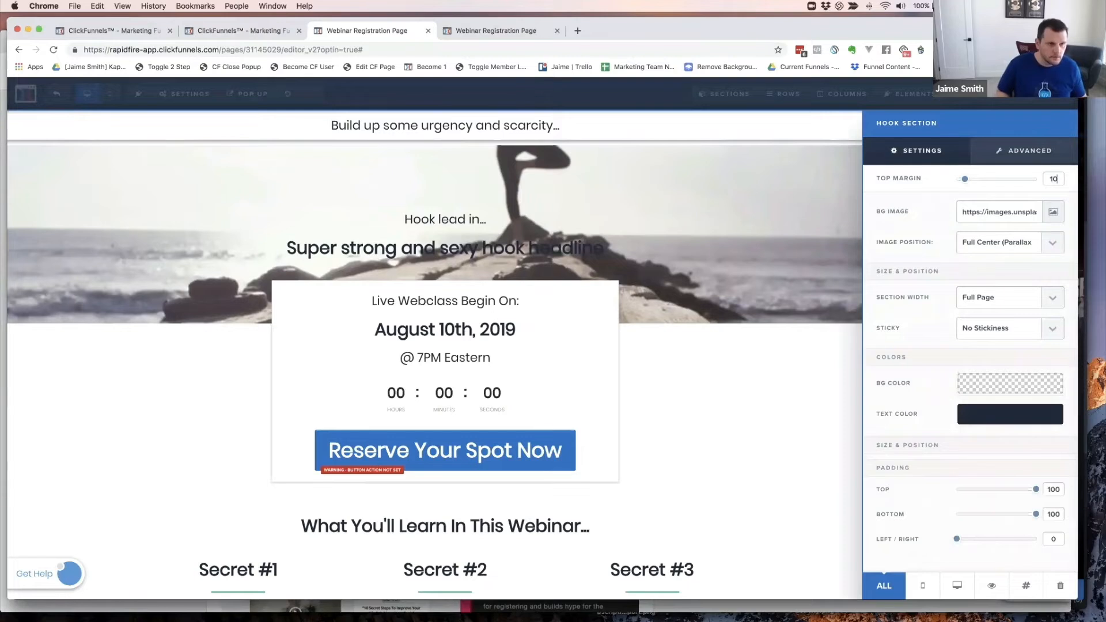
key("BackSpace")
key("BackSpace")
type("5")
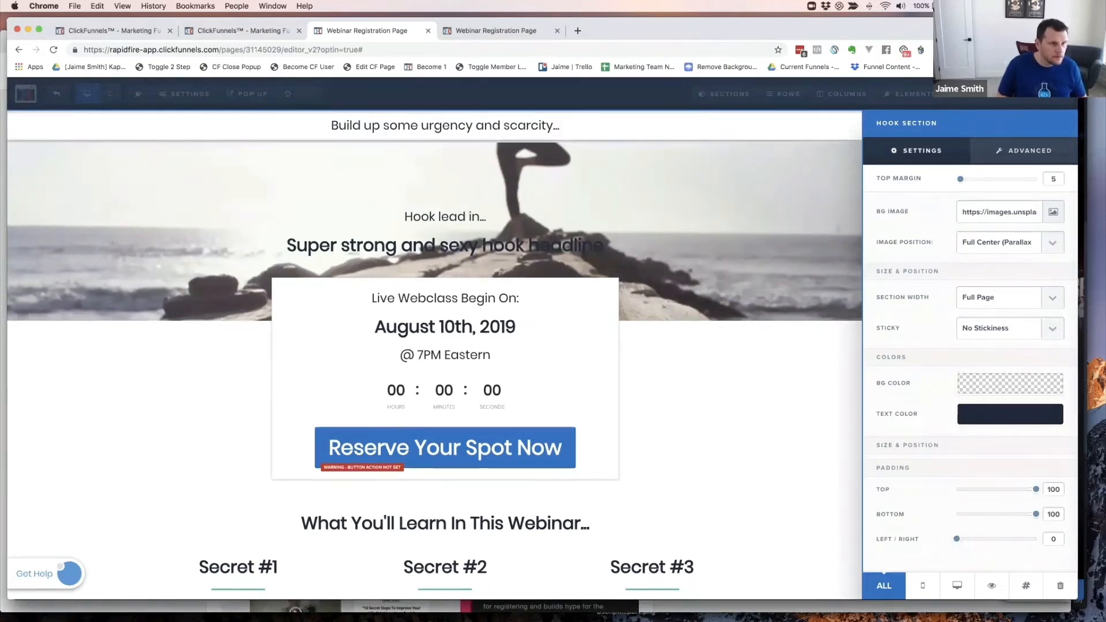
key("BackSpace")
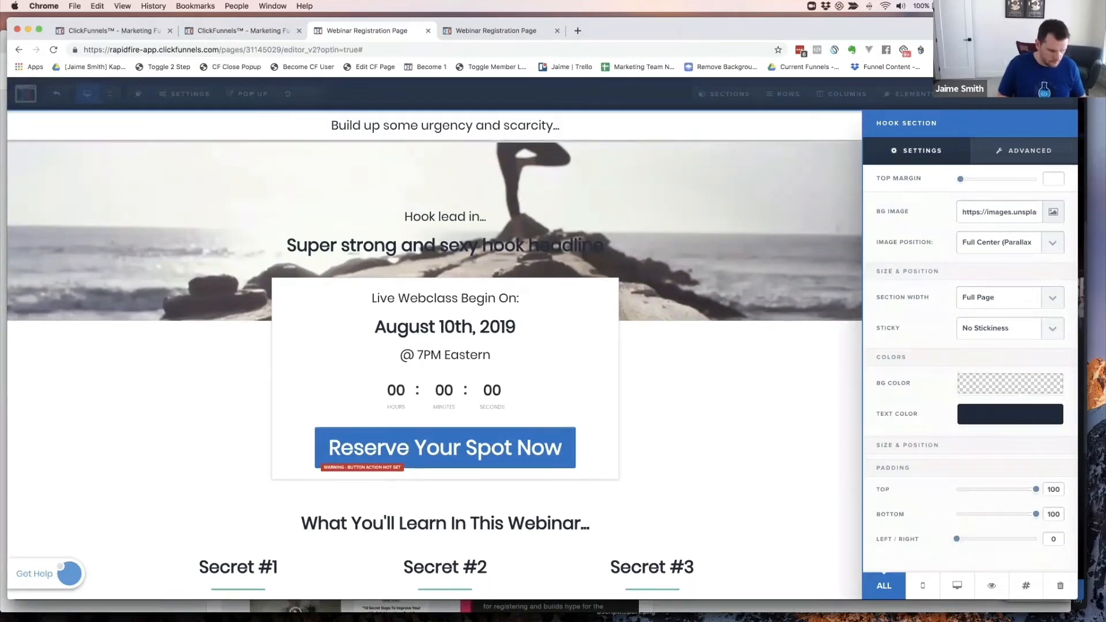
type("4")
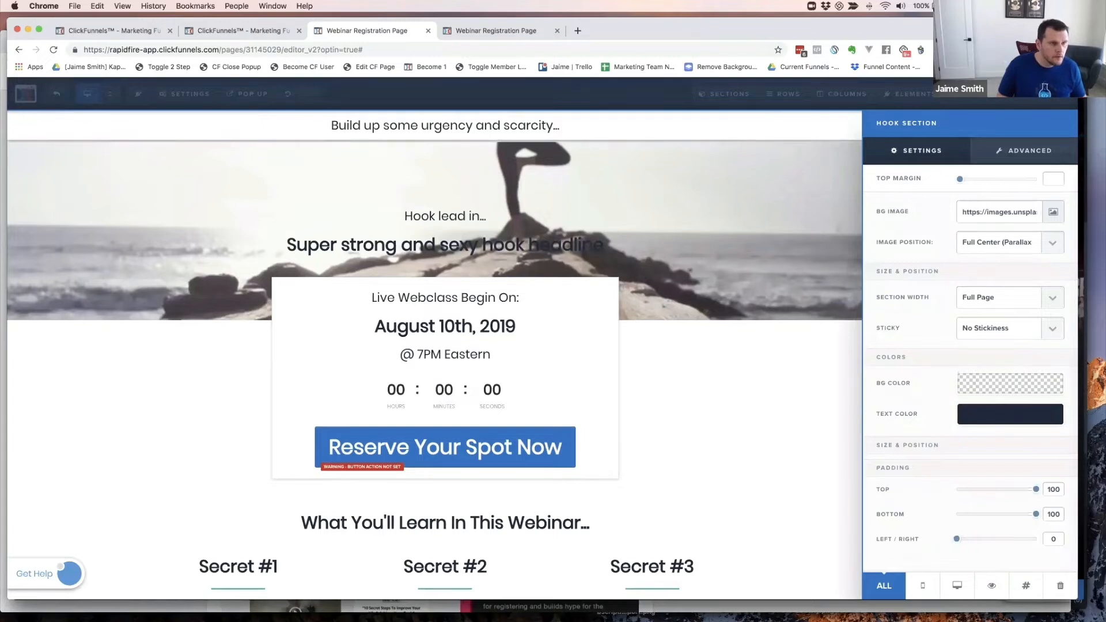
type("3")
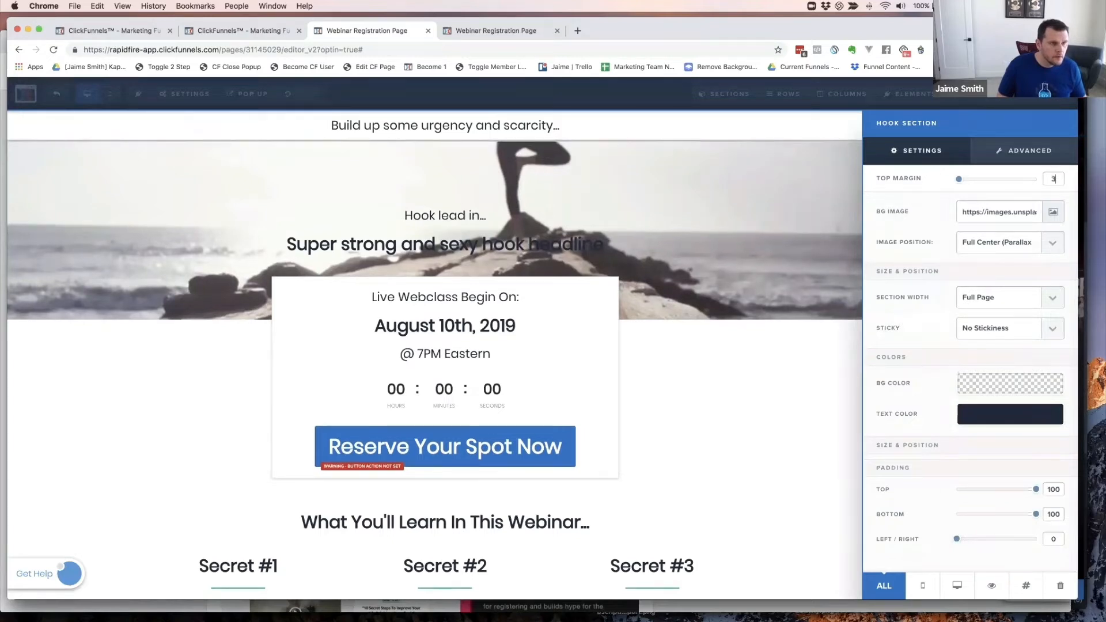
left_click(797, 206)
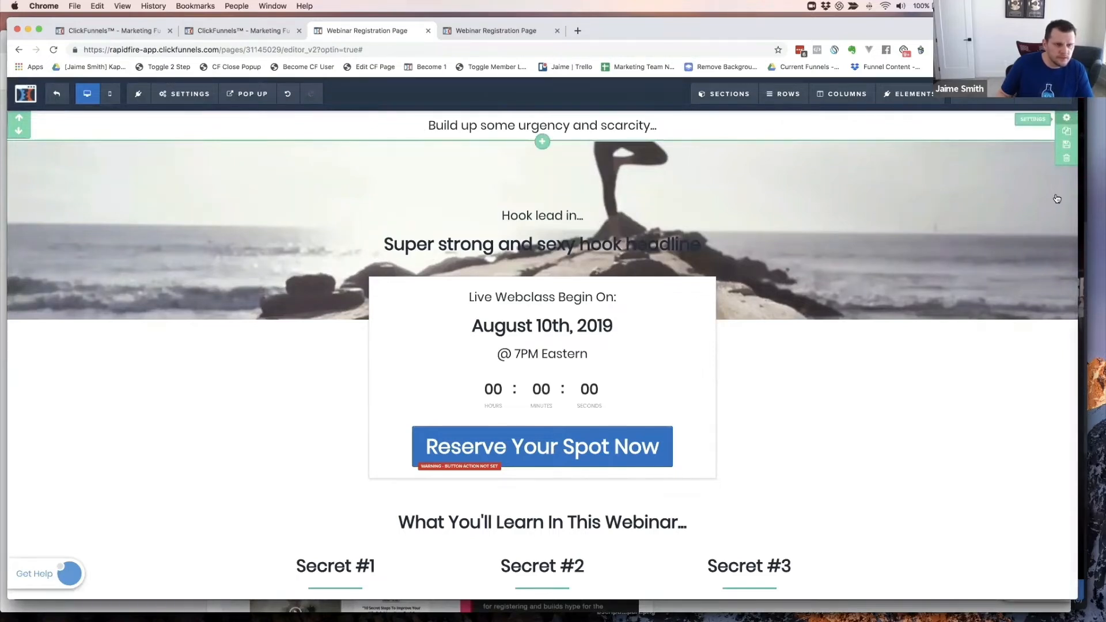
- Soften the urgency bar section's drop shadow to 20%
left_click(1066, 118)
left_click(1025, 151)
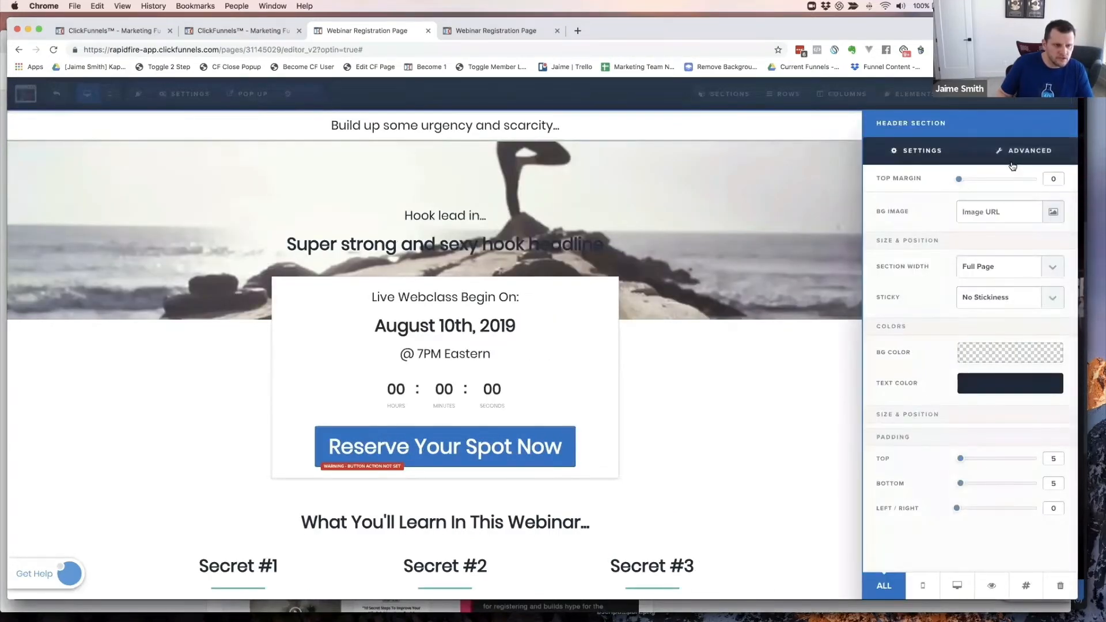
left_click(973, 321)
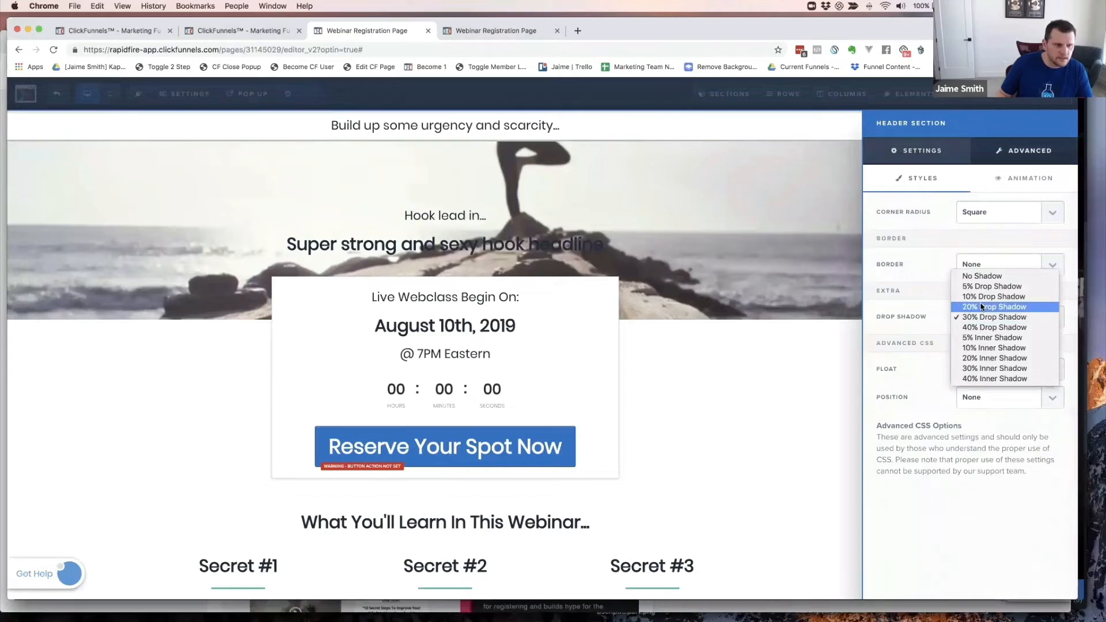
left_click(982, 307)
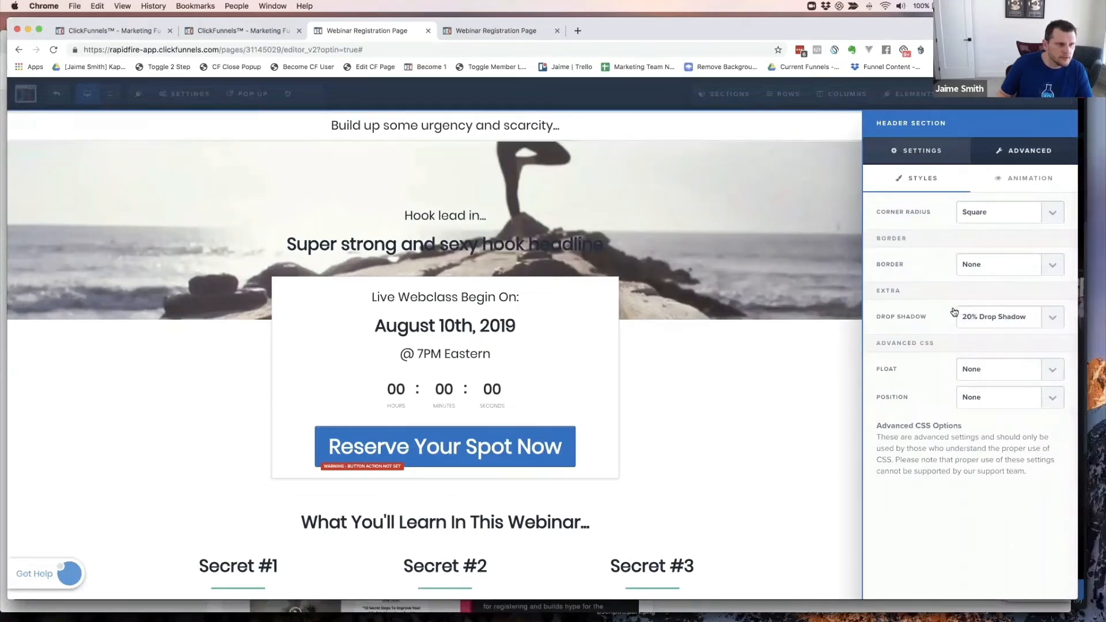
left_click(775, 326)
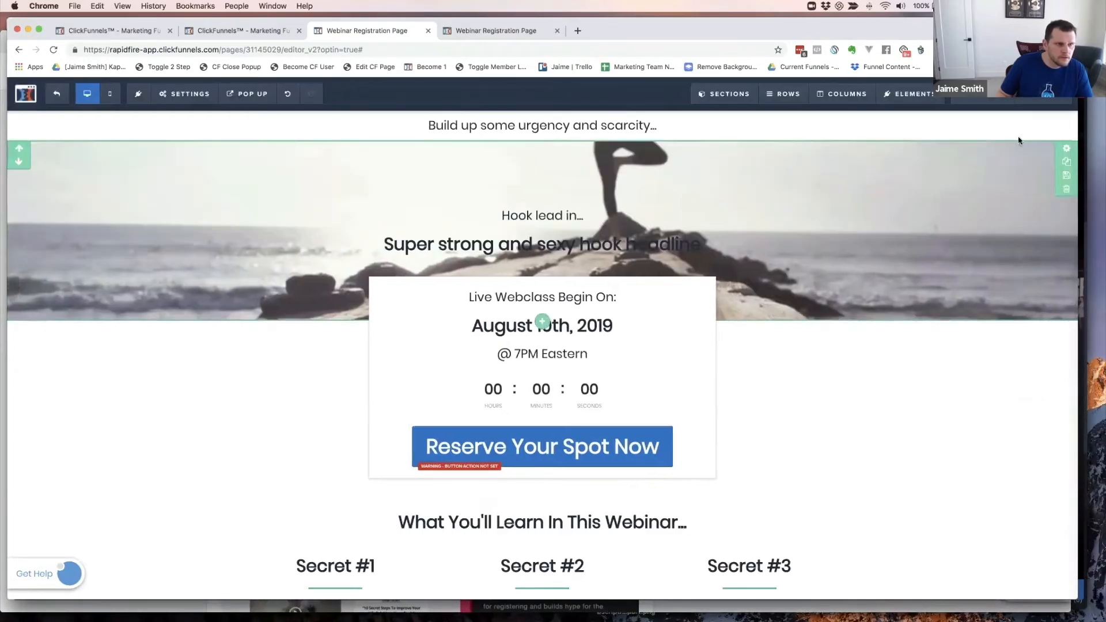
- Set the hook section's top margin to 1 and apply it
left_click(1066, 148)
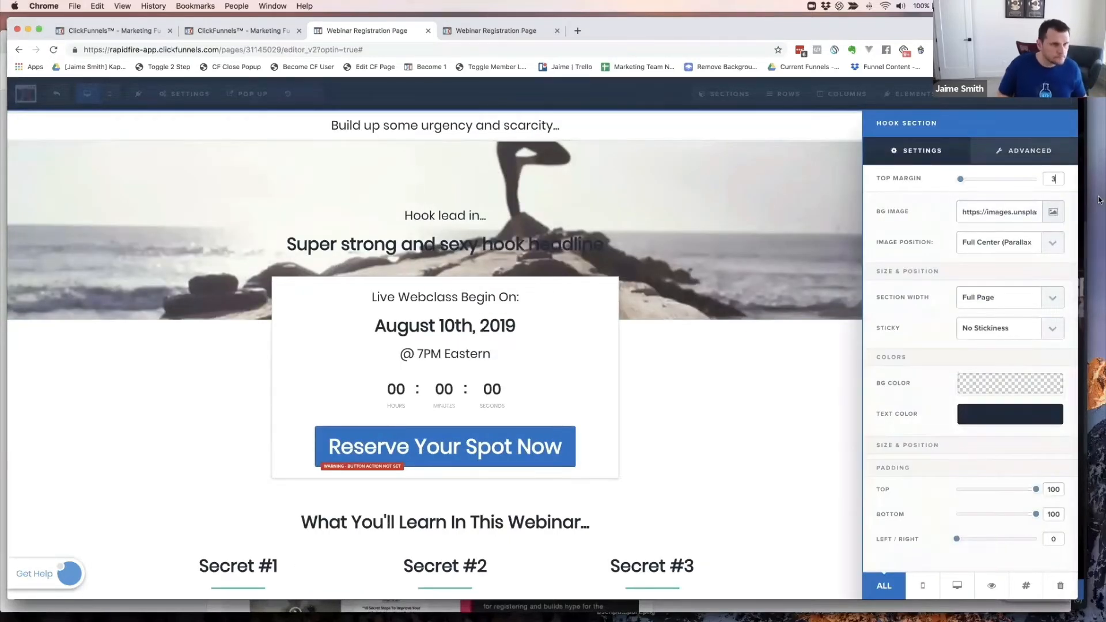
key("BackSpace")
type("1")
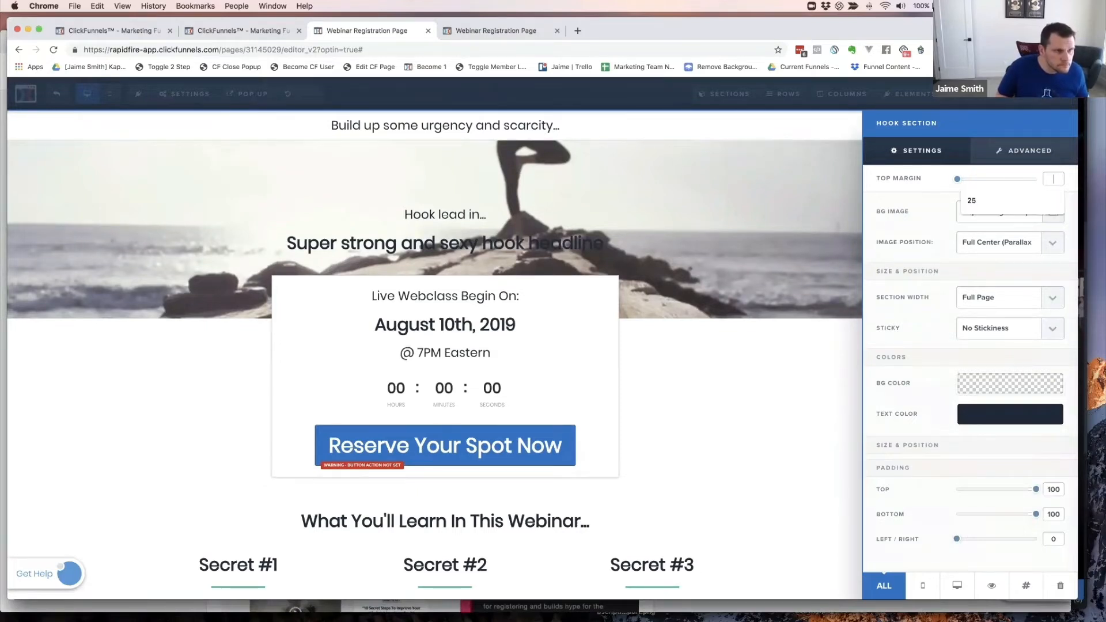
key("BackSpace")
type("1")
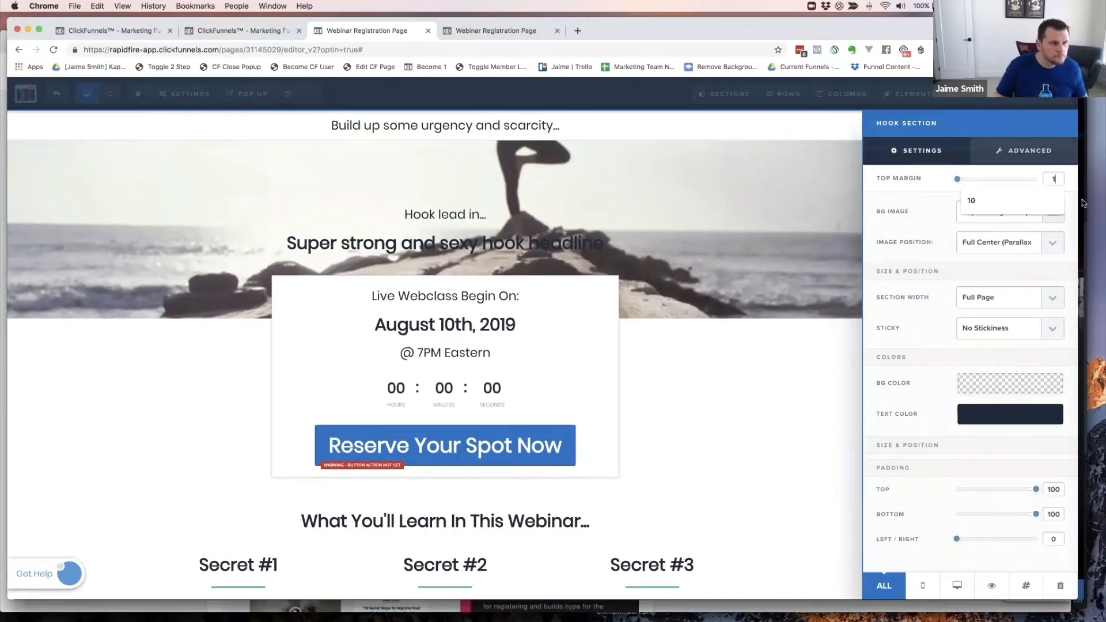
left_click(693, 215)
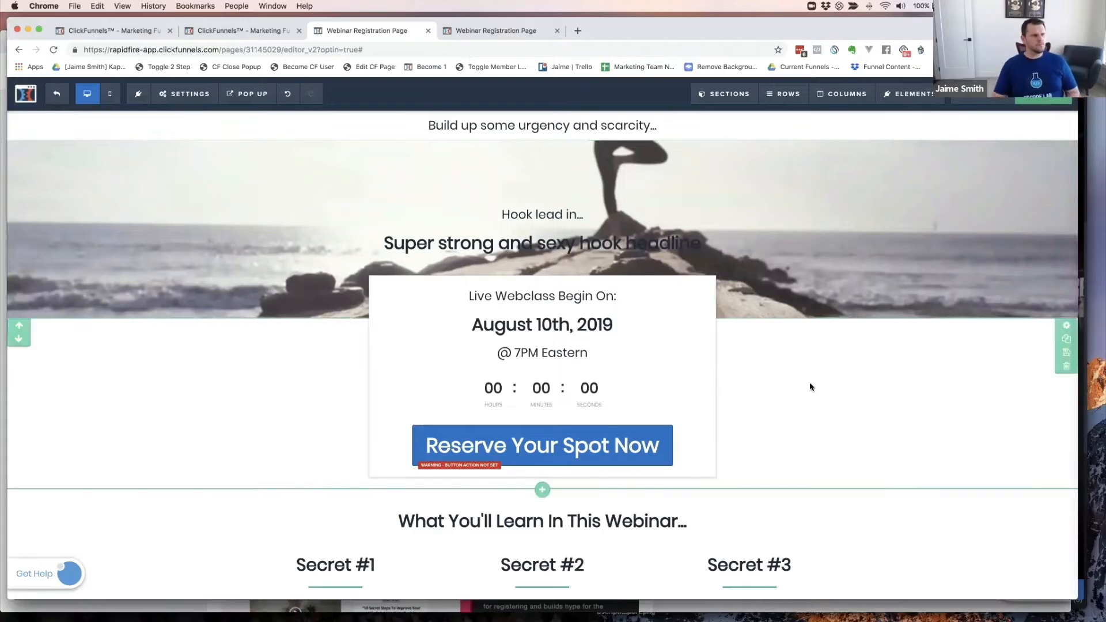
scroll(789, 350, "down", 5)
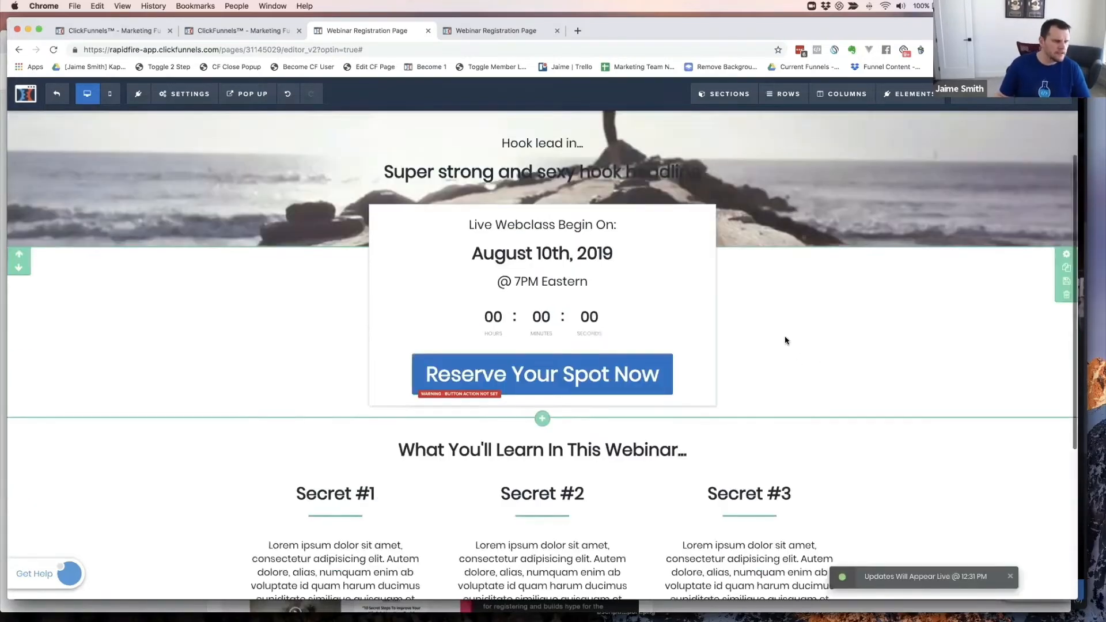
scroll(785, 340, "down", 2)
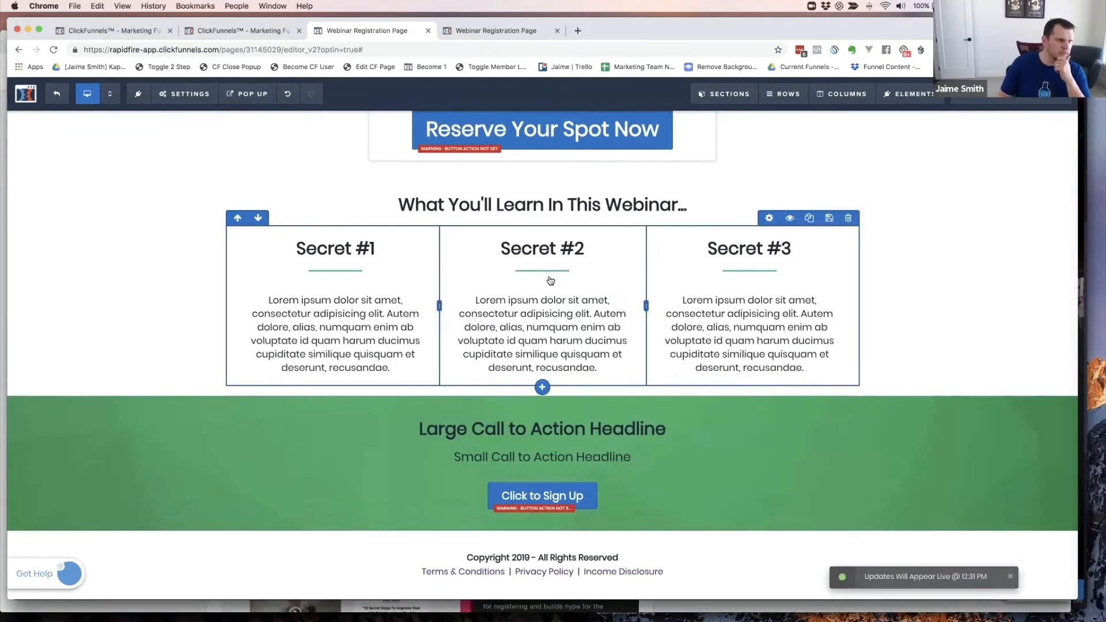
scroll(548, 279, "up", 2)
scroll(548, 280, "up", 3)
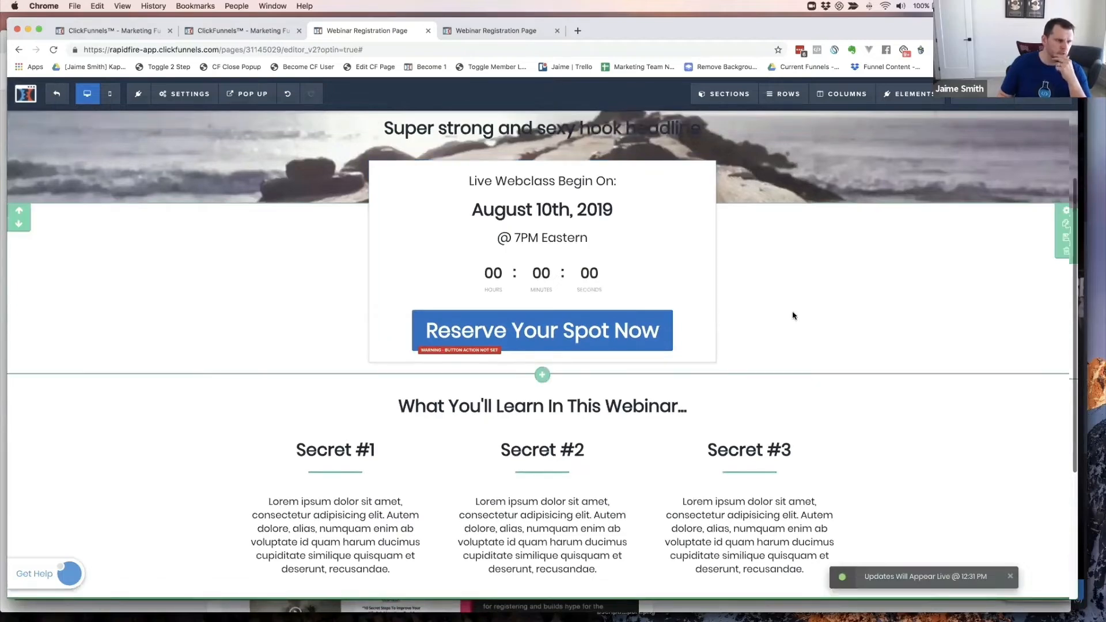
scroll(749, 315, "up", 3)
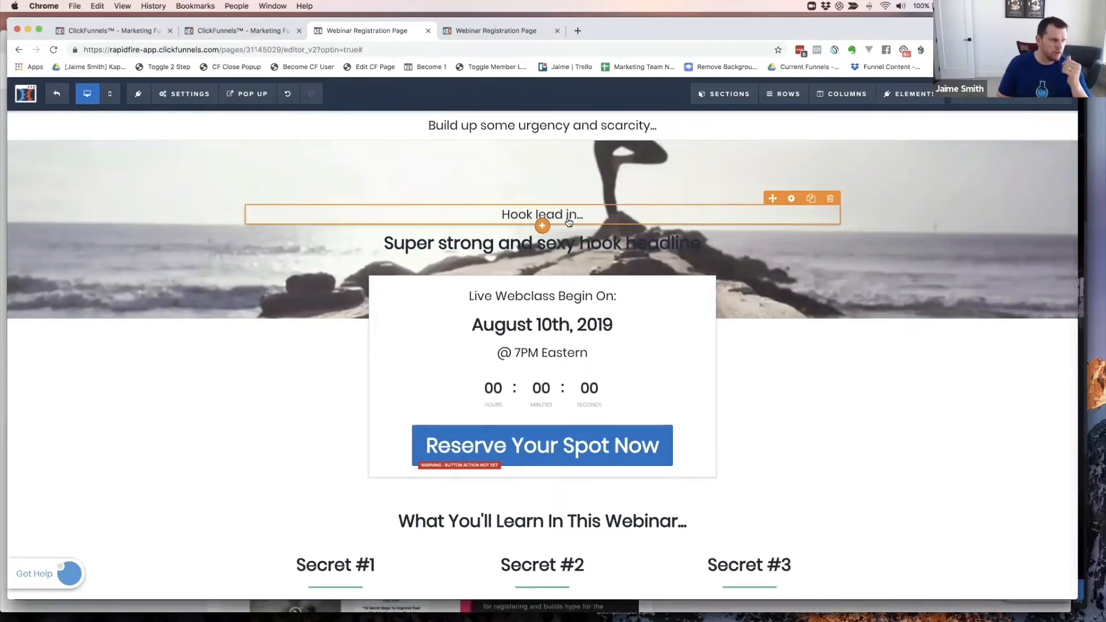
key("super+grave")
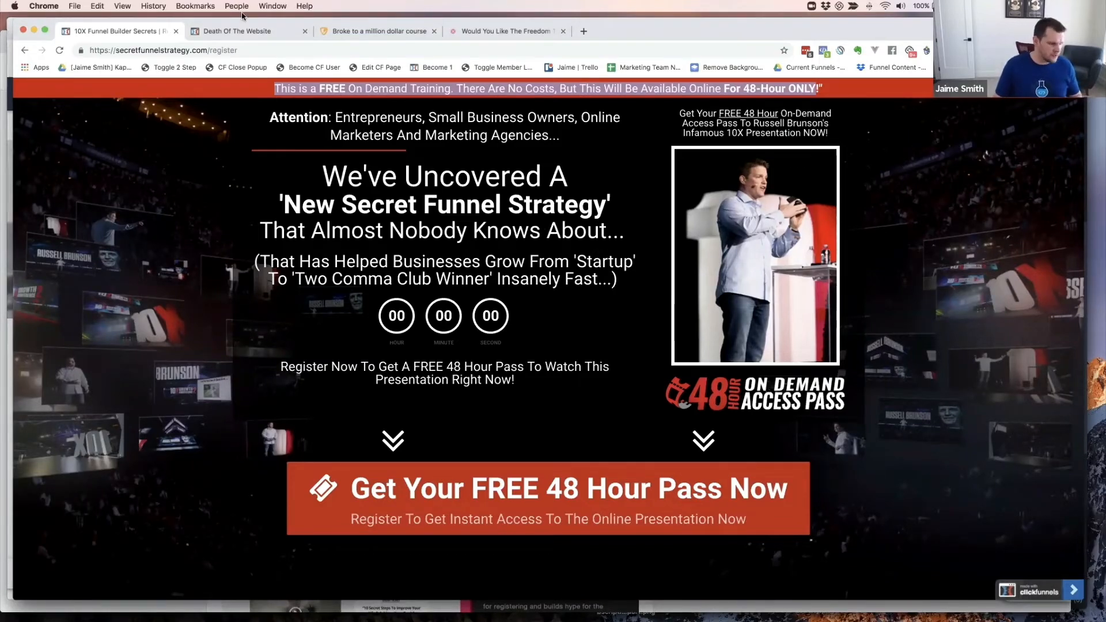
key("super+grave")
key("super+grave")
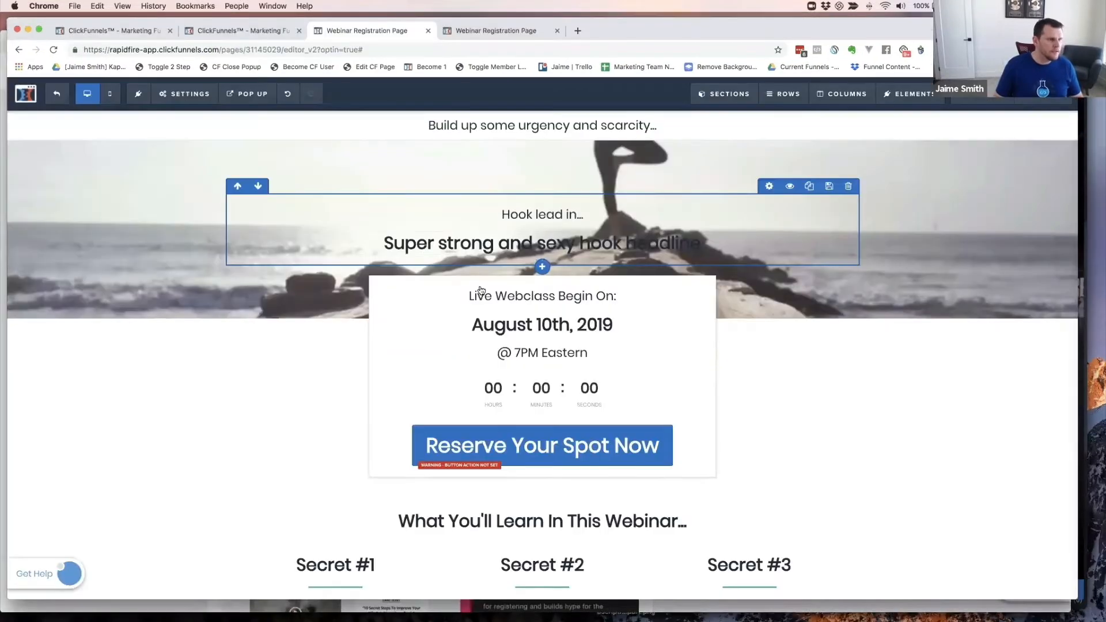
key("super+grave")
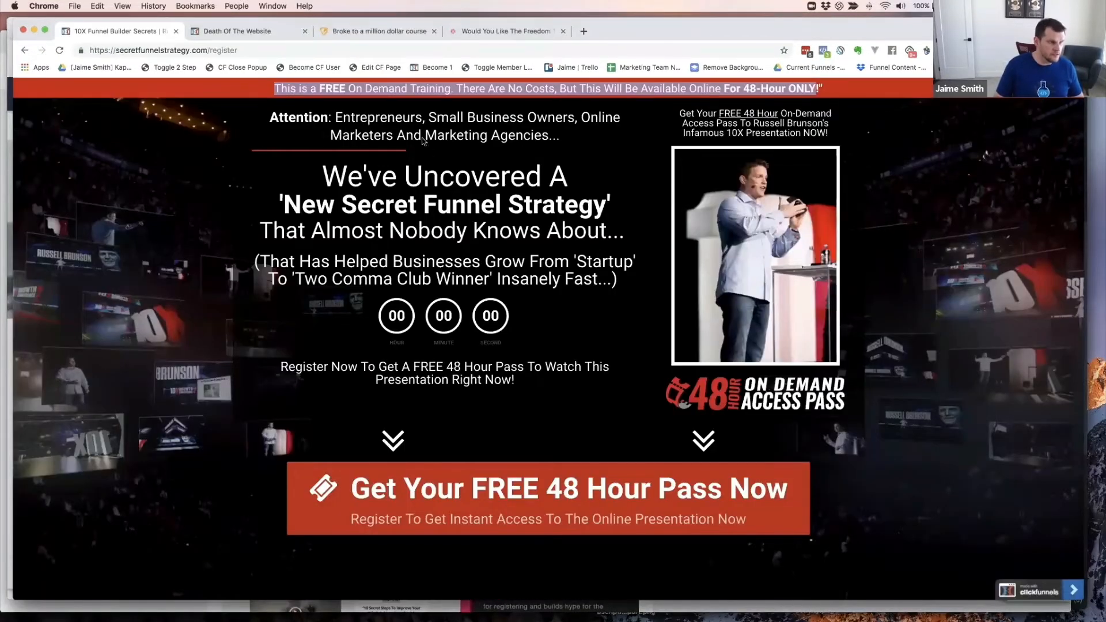
scroll(387, 141, "down", 1)
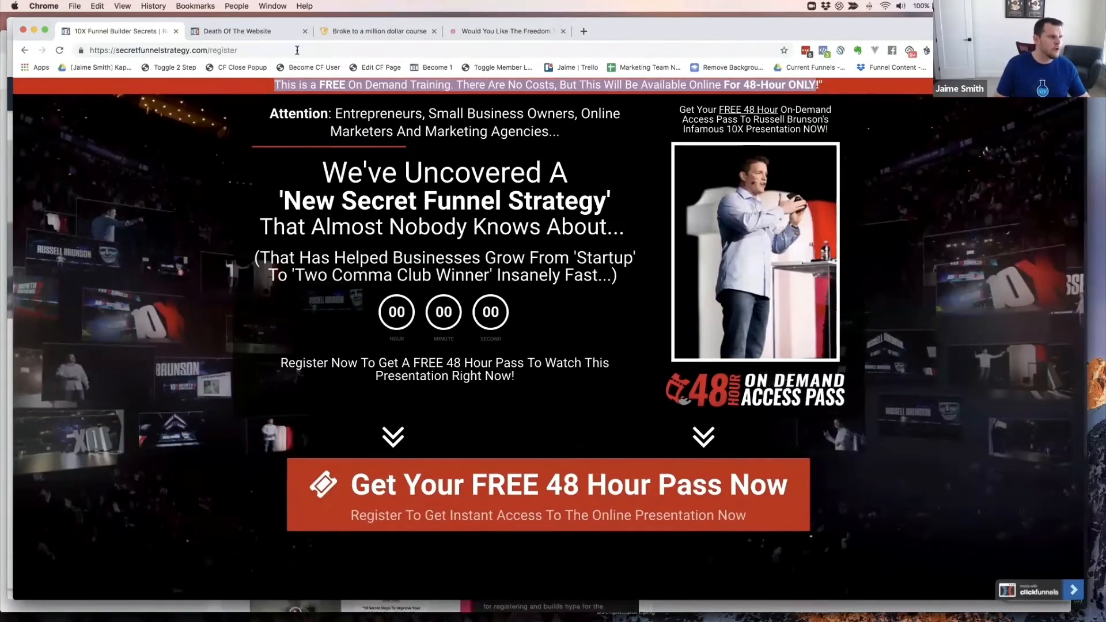
left_click(257, 31)
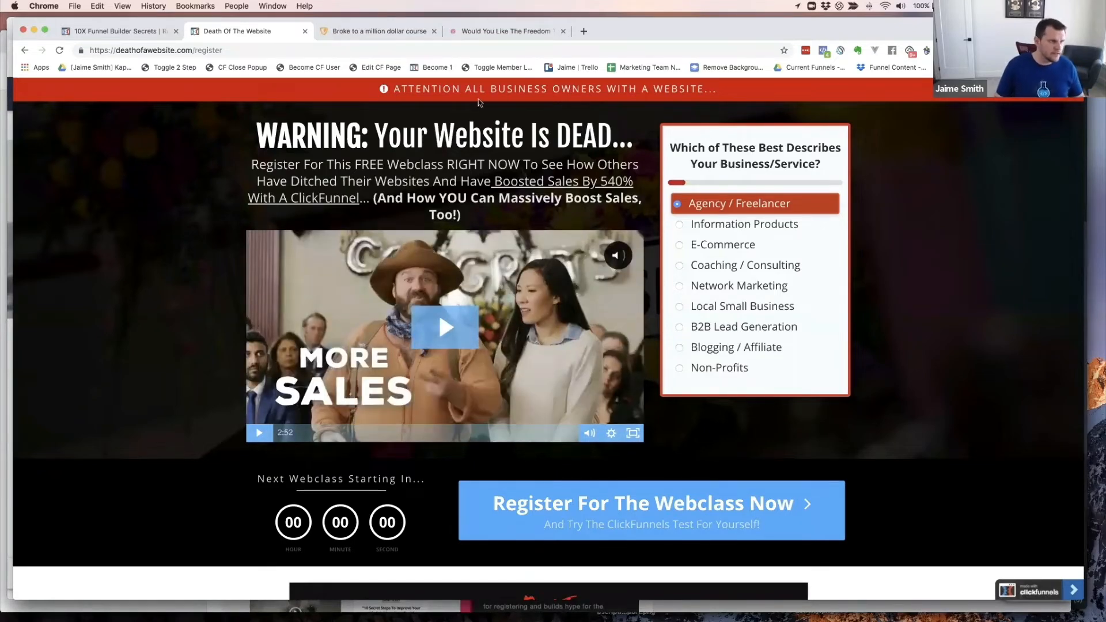
left_click(497, 31)
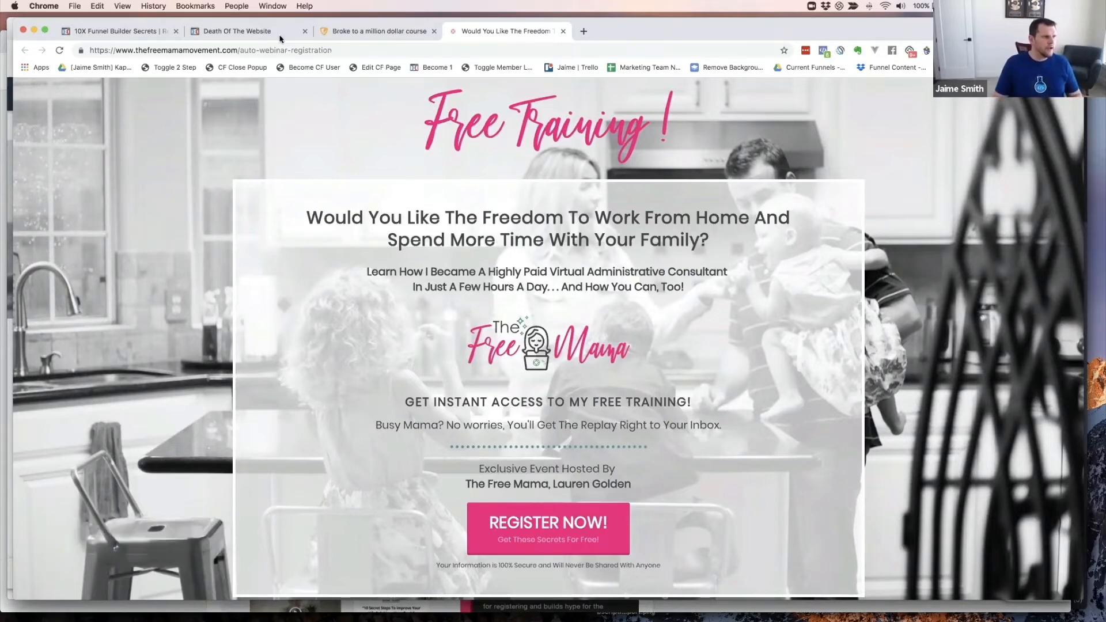
key("super+grave")
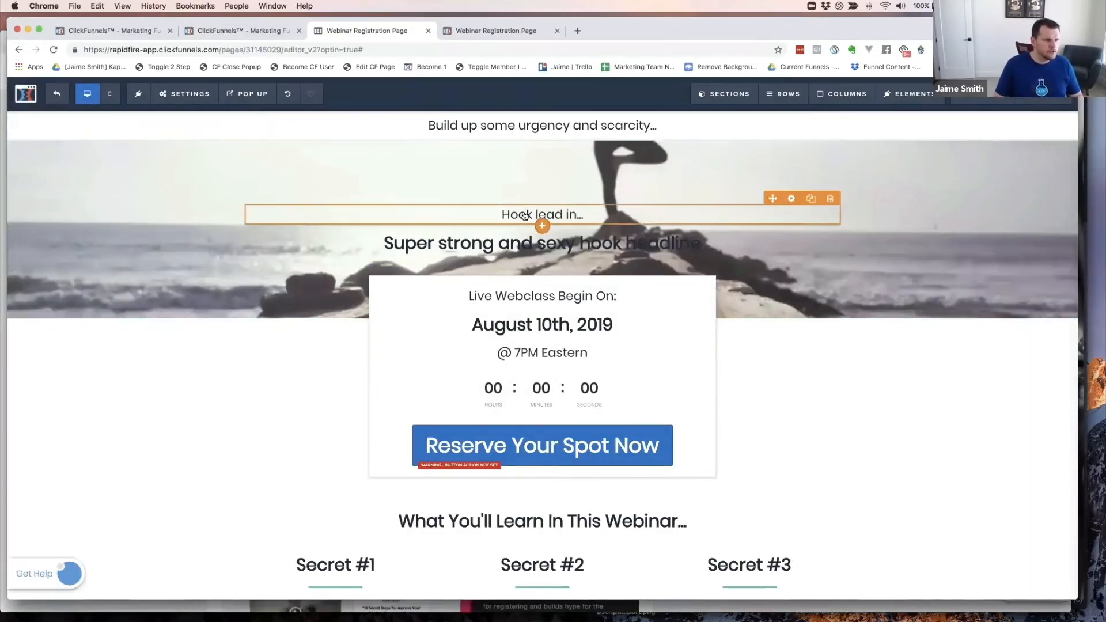
- Replace the hook lead-in text with 'Is Owning A Yoga Studio Sucking The Joy Out Of Your Life?'
left_click(541, 219)
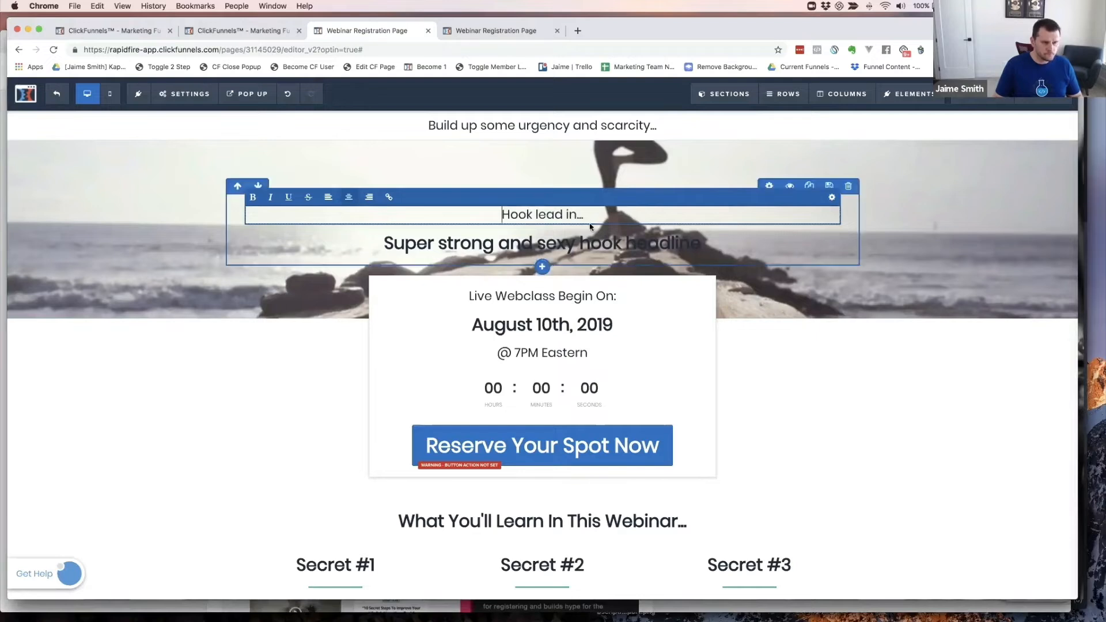
triple_click(551, 214)
type("Is Your Youg")
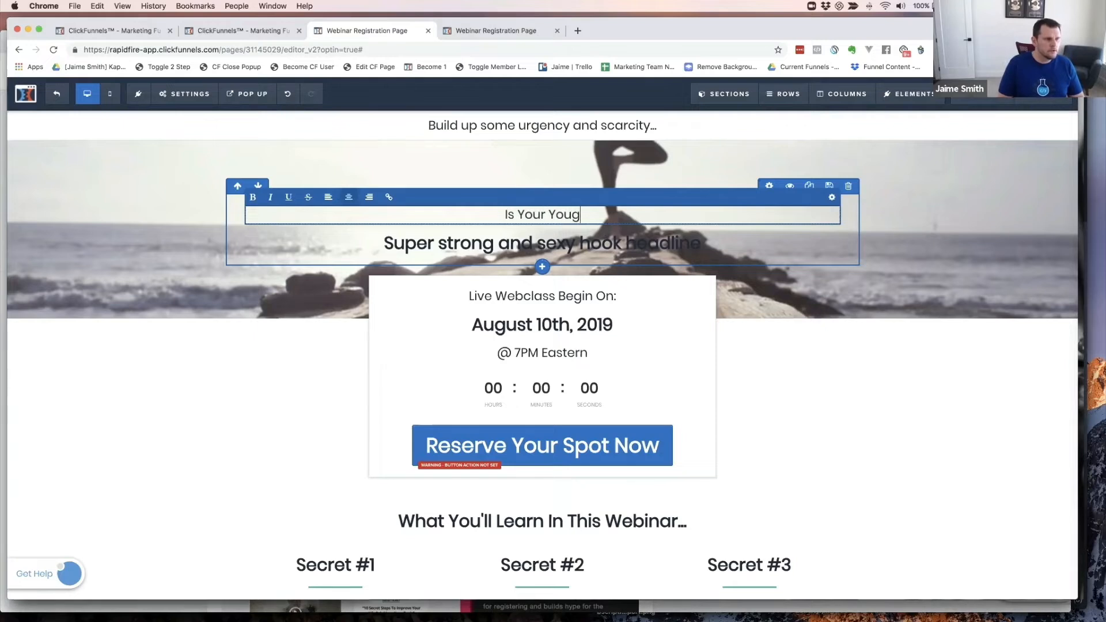
key("BackSpace")
key("BackSpace")
type("ga Studio")
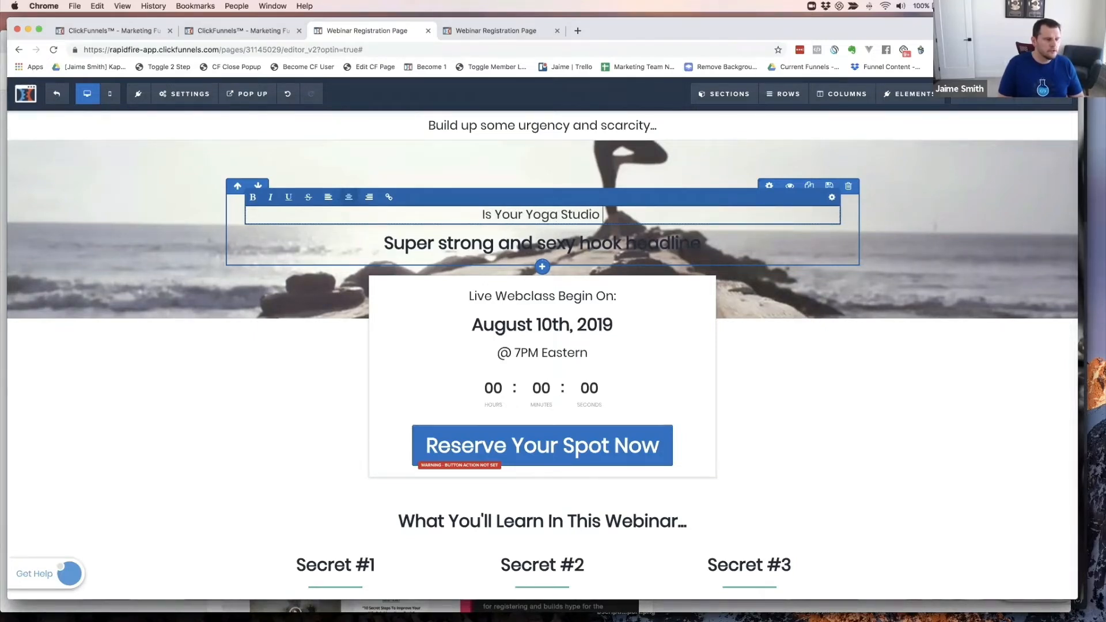
type(" Su")
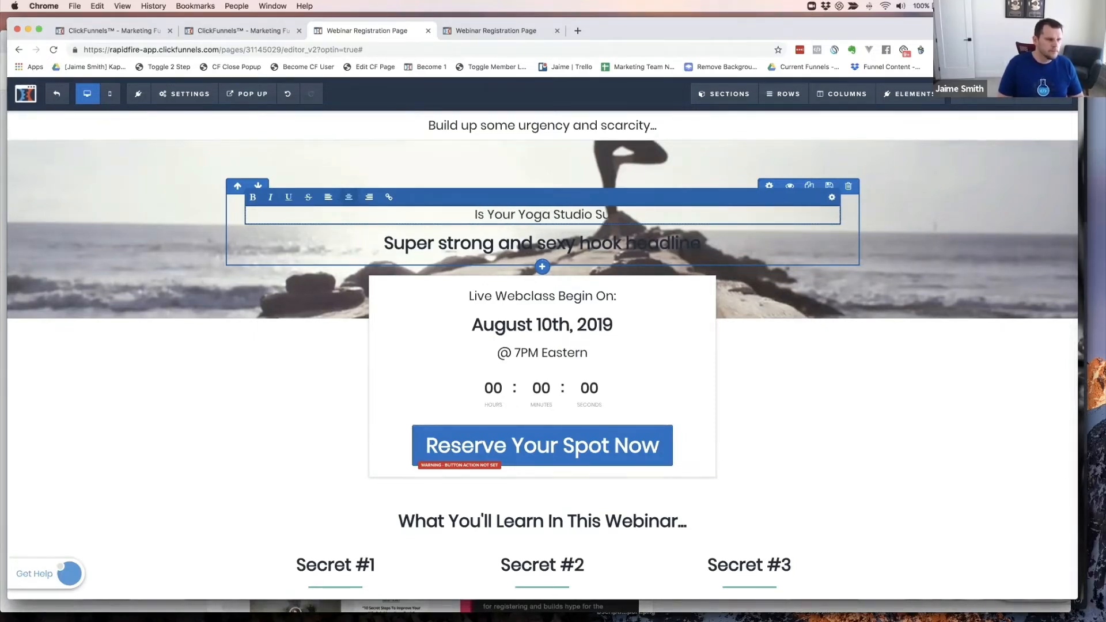
type("cking Th")
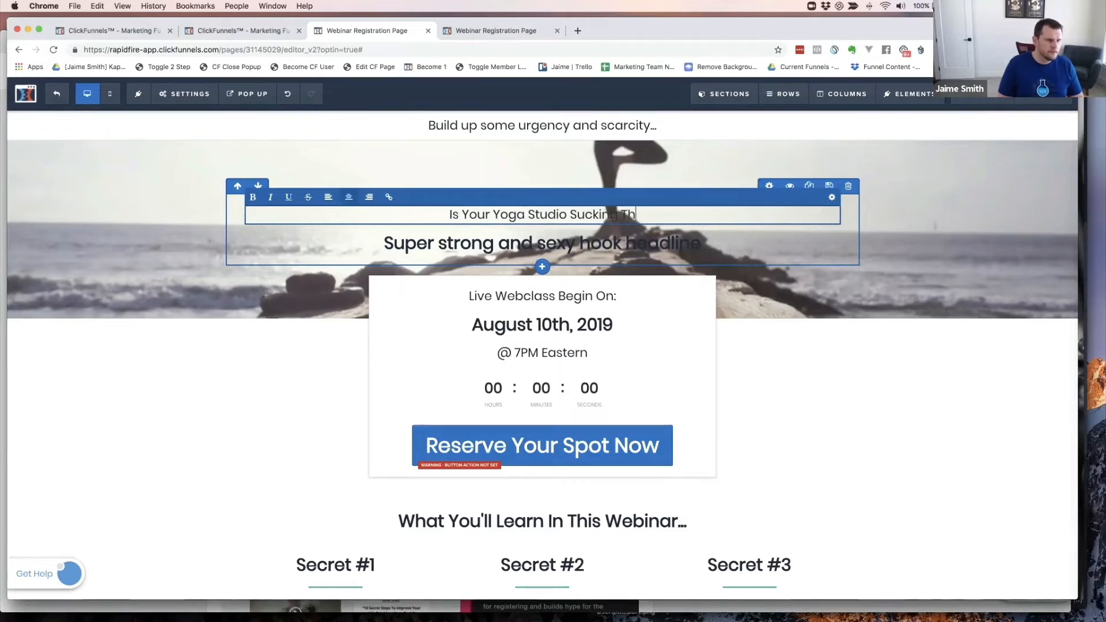
type("e Joy Out")
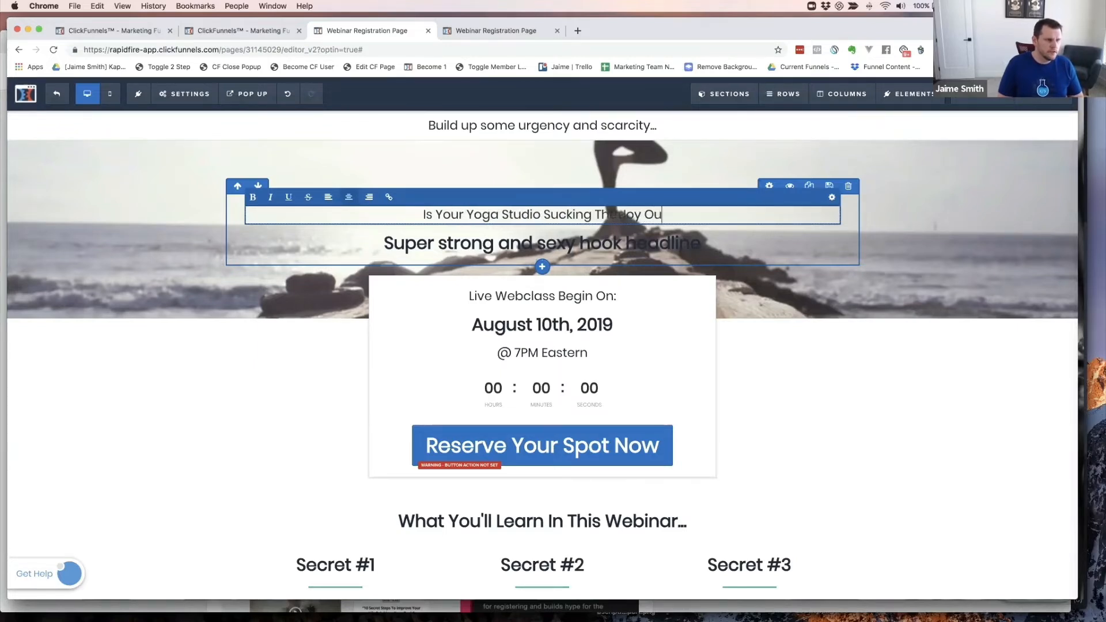
left_click(432, 214)
type("Owning Your ")
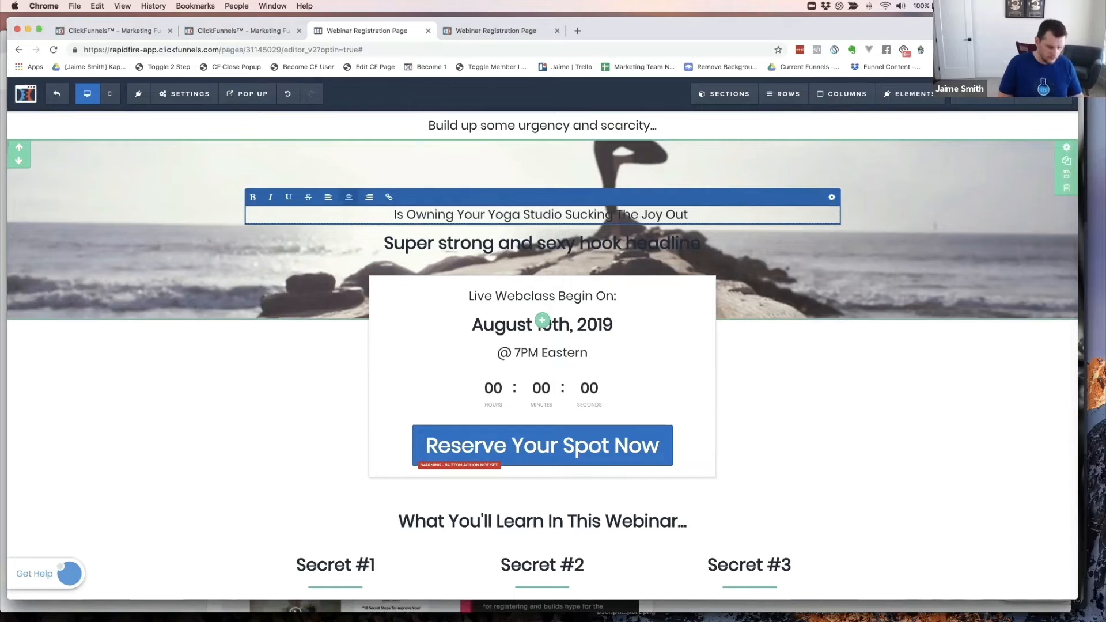
type("Own")
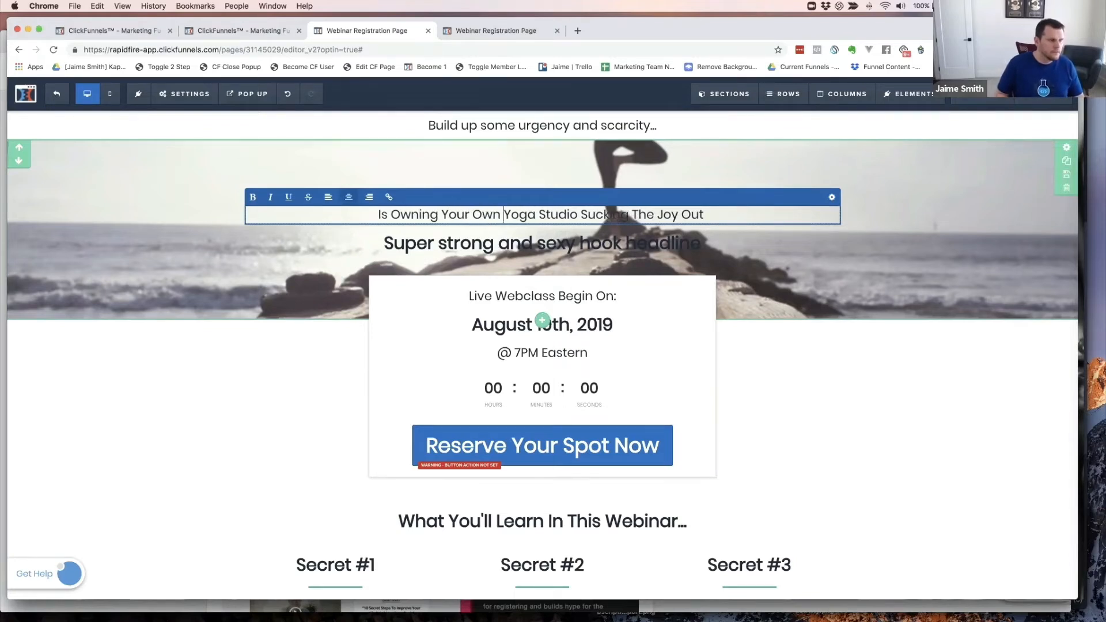
key("BackSpace")
key("BackSpace")
key("BackSpace")
key("BackSpace")
key("BackSpace")
key("BackSpace")
key("BackSpace")
key("BackSpace")
key("BackSpace")
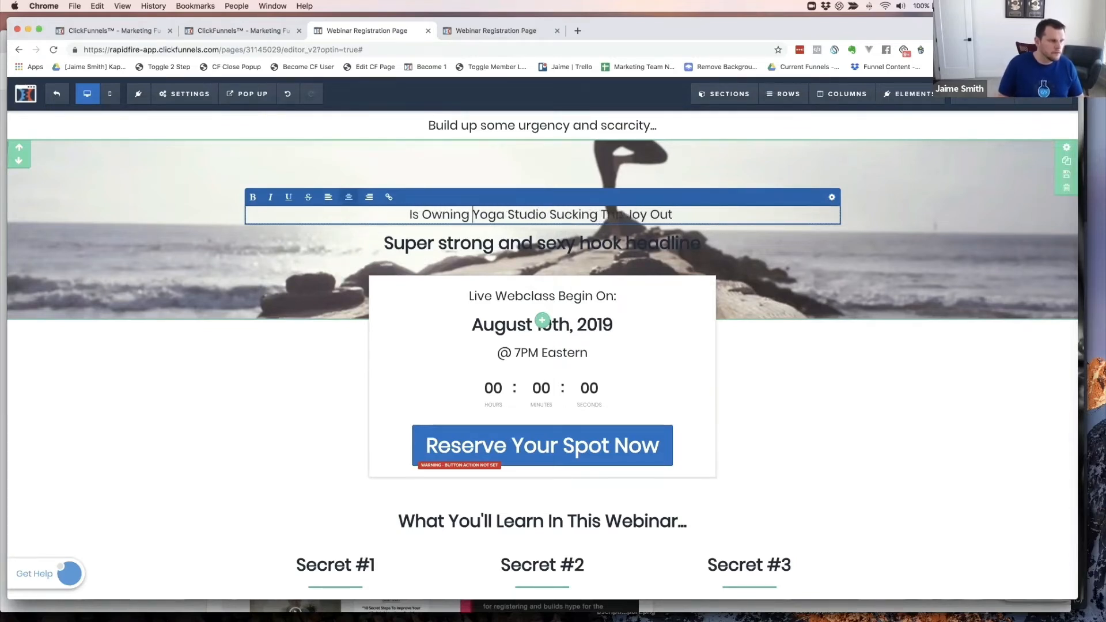
type("A ")
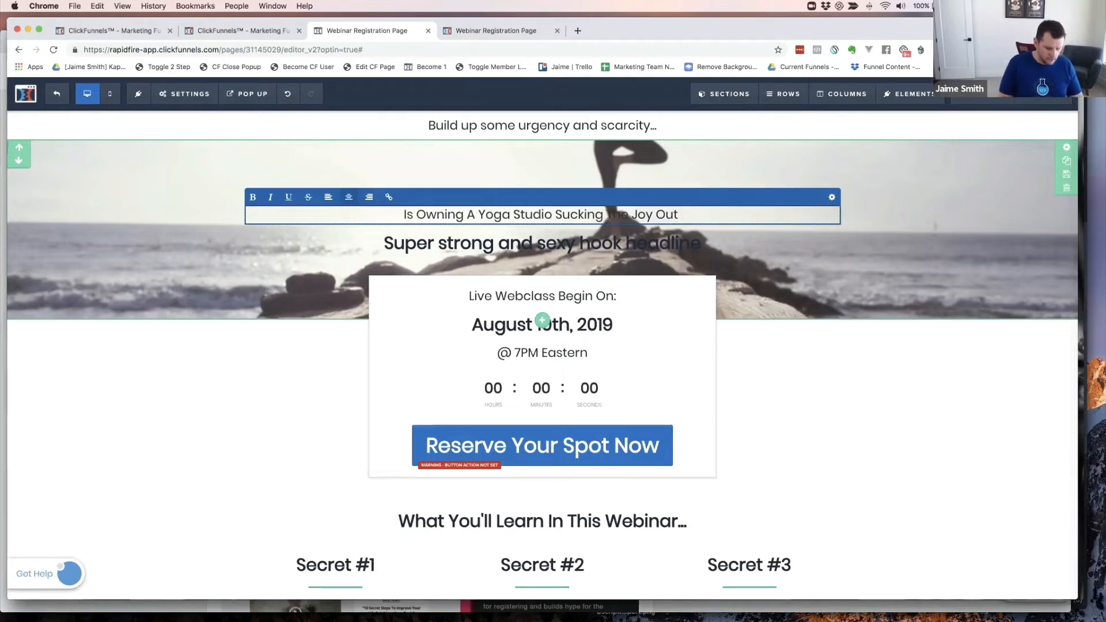
type(" Of Your ")
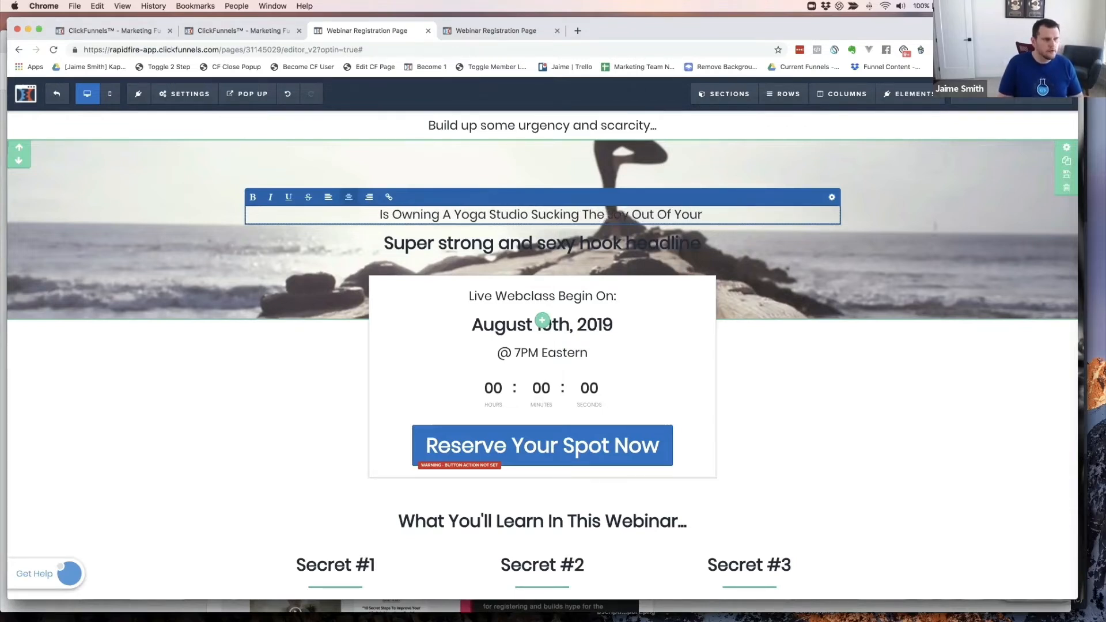
type("Prac")
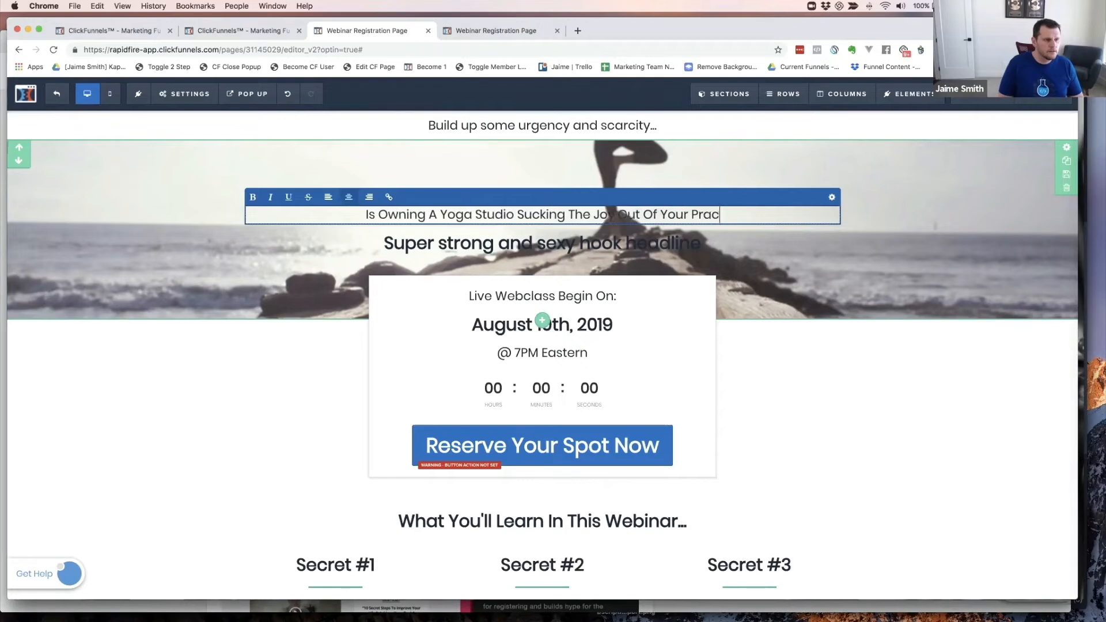
type("t")
key("BackSpace")
key("BackSpace")
key("BackSpace")
key("BackSpace")
key("BackSpace")
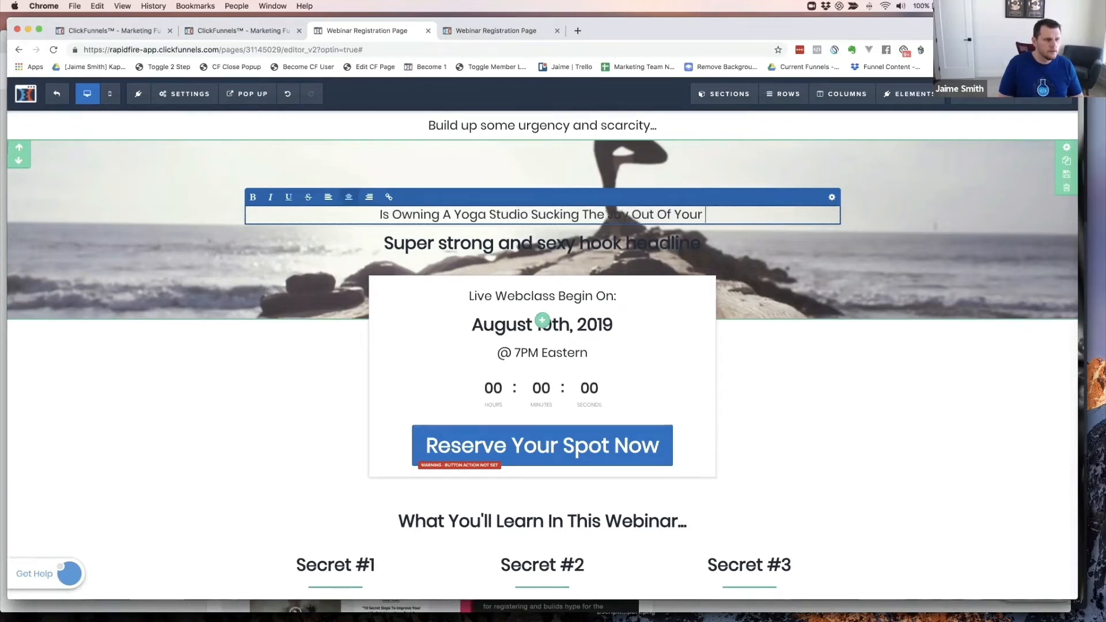
type("Live.")
key("BackSpace")
key("BackSpace")
key("BackSpace")
key("BackSpace")
type("ife?")
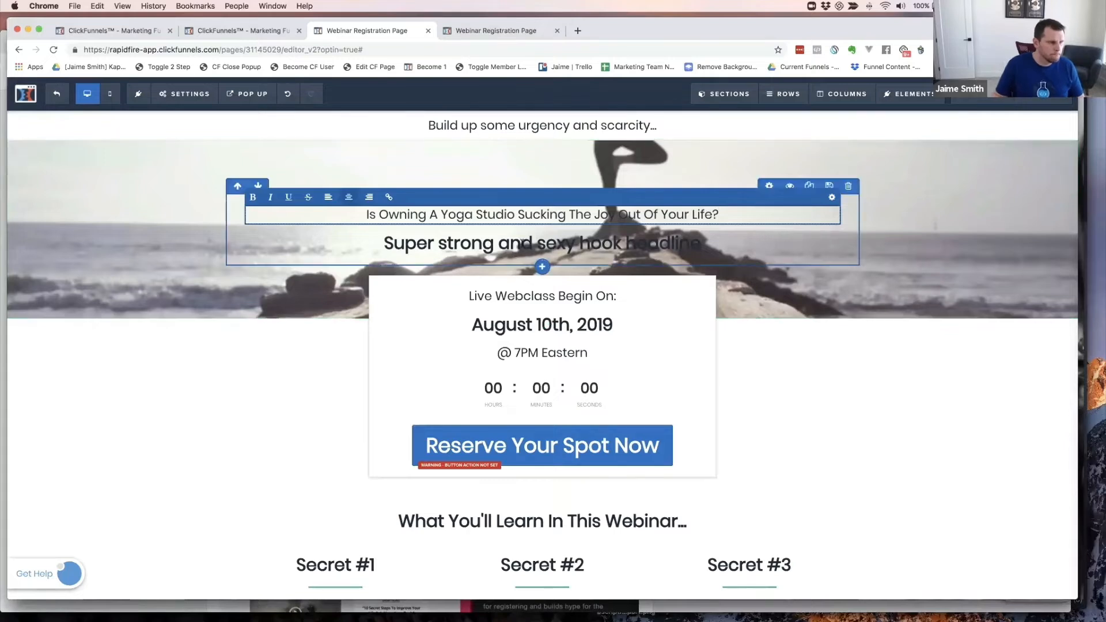
left_click(731, 228)
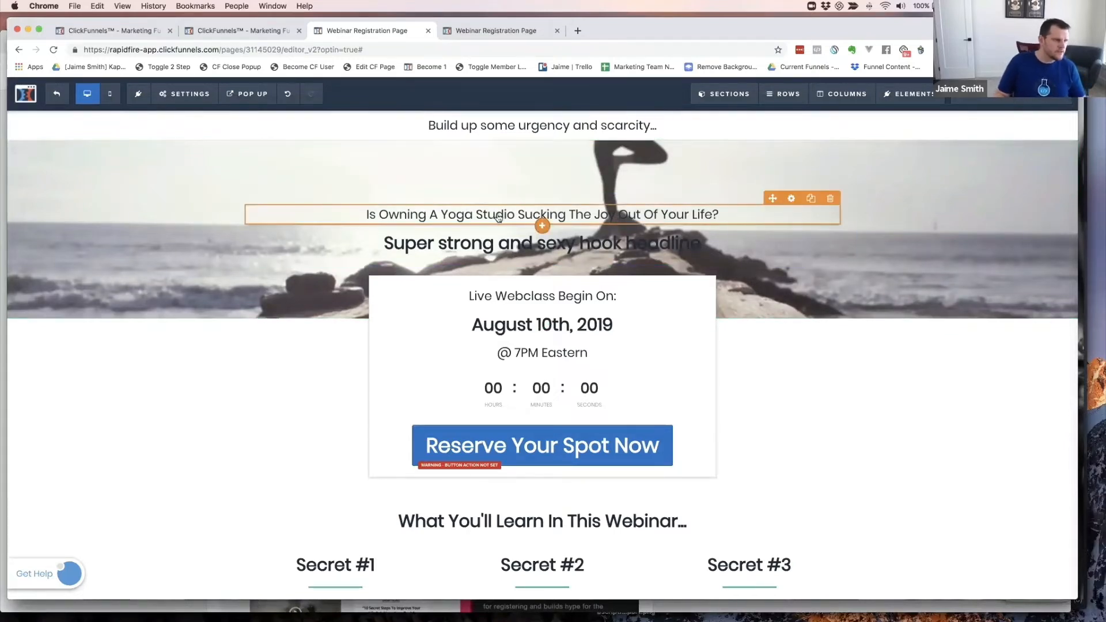
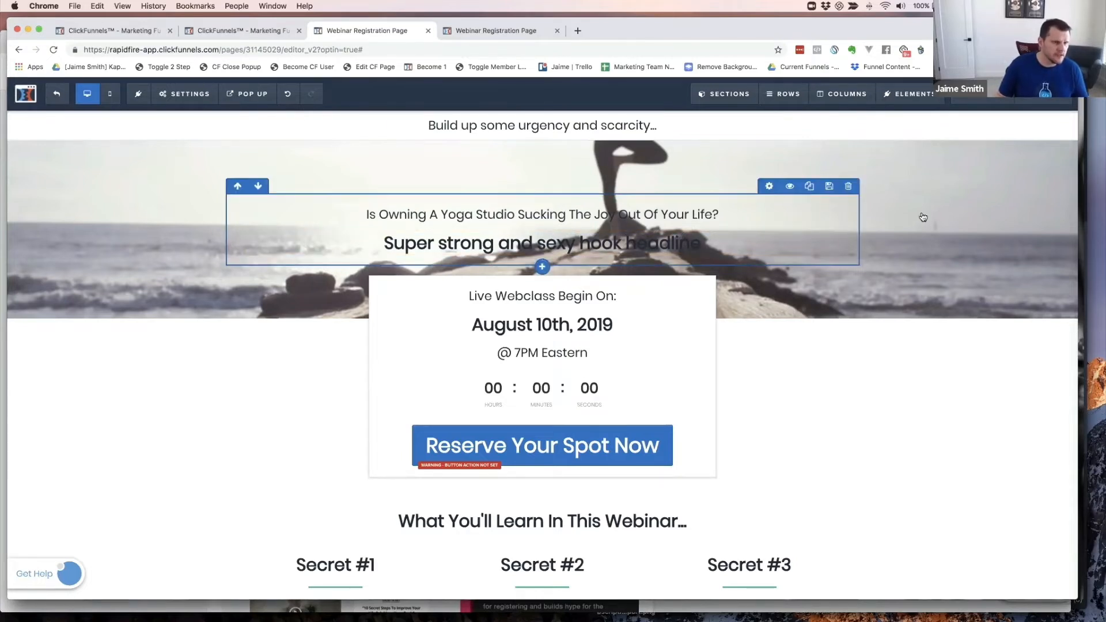
- Search Unsplash stock photos for 'yoga' as a new hook section background
left_click(1066, 150)
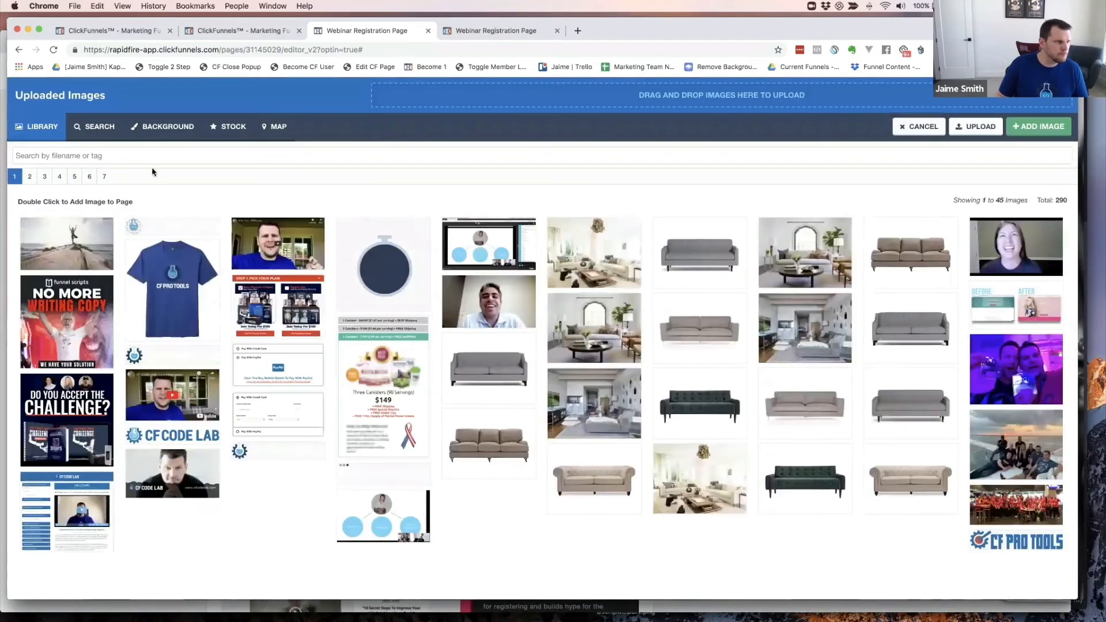
left_click(101, 129)
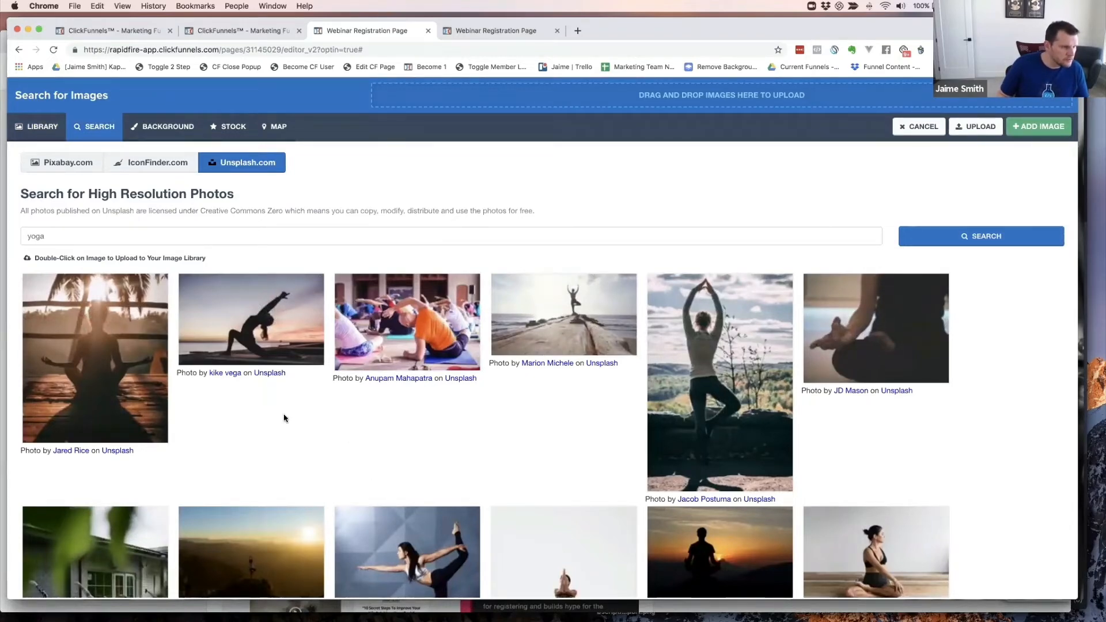
scroll(284, 417, "down", 5)
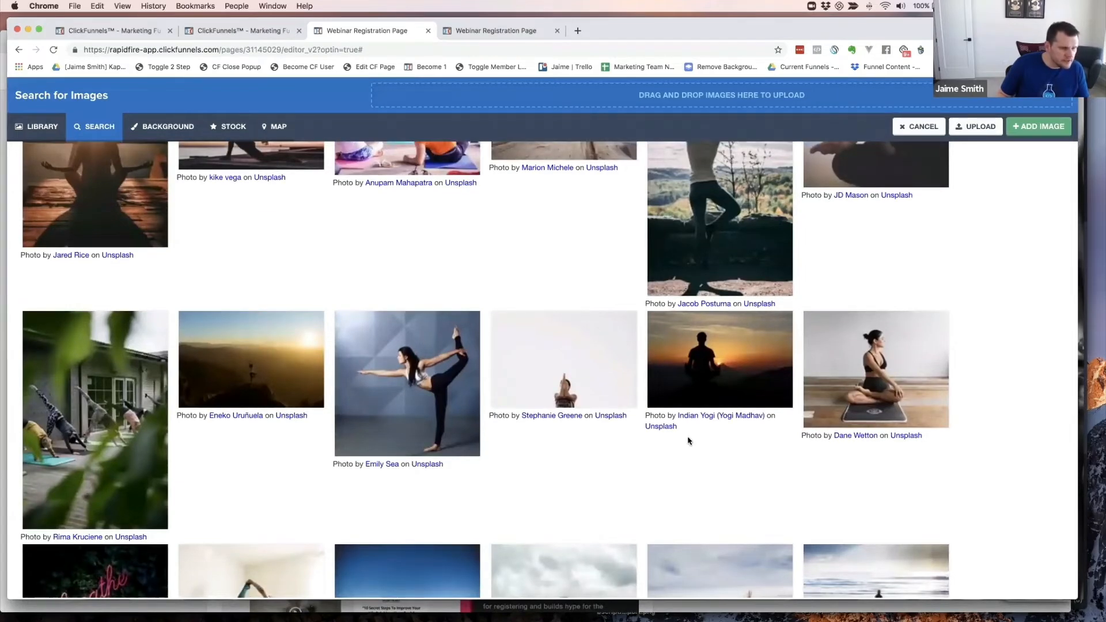
scroll(698, 444, "down", 1)
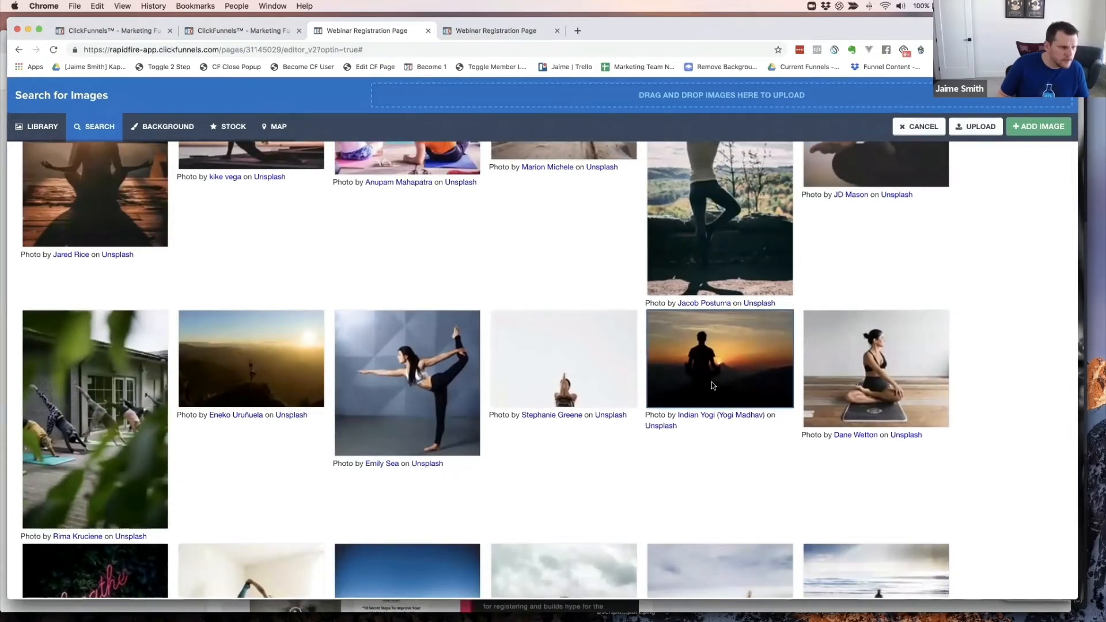
scroll(710, 382, "down", 5)
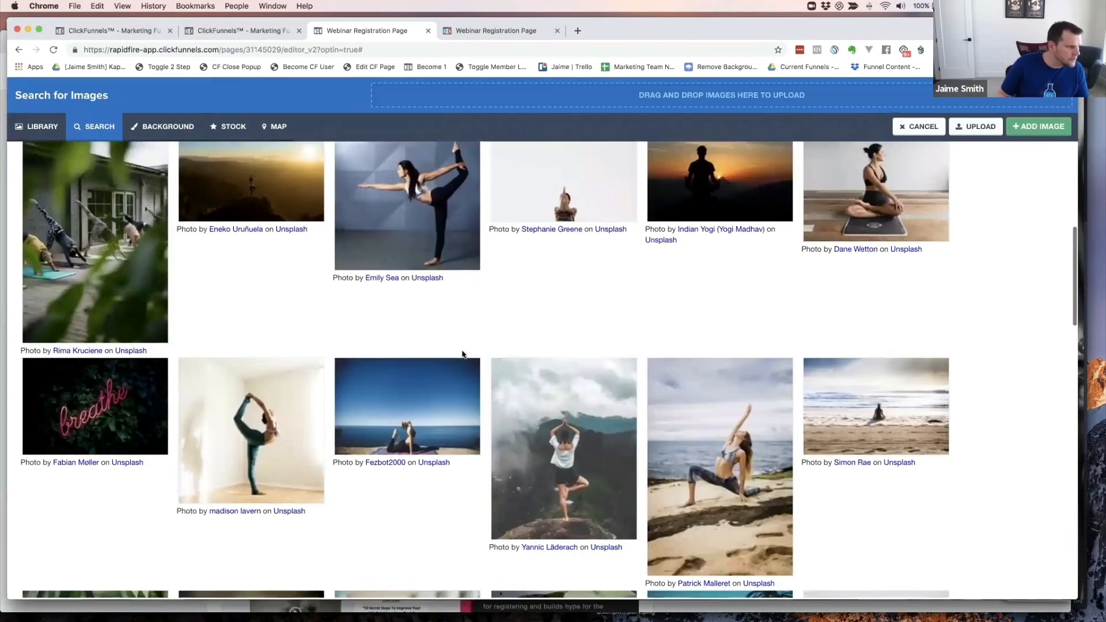
scroll(462, 354, "down", 4)
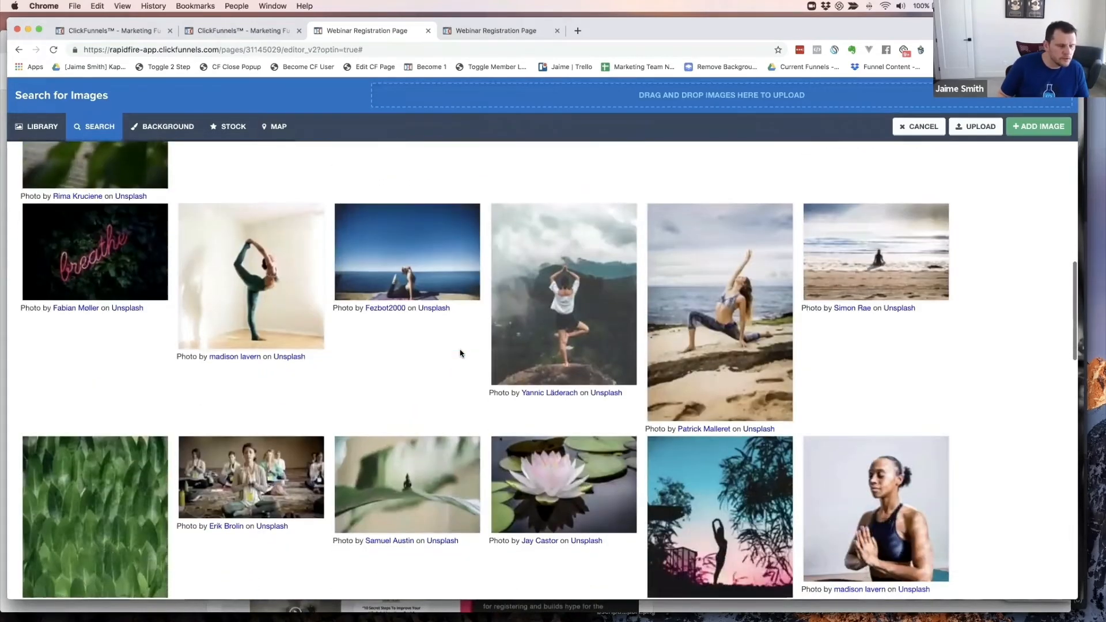
scroll(461, 353, "down", 5)
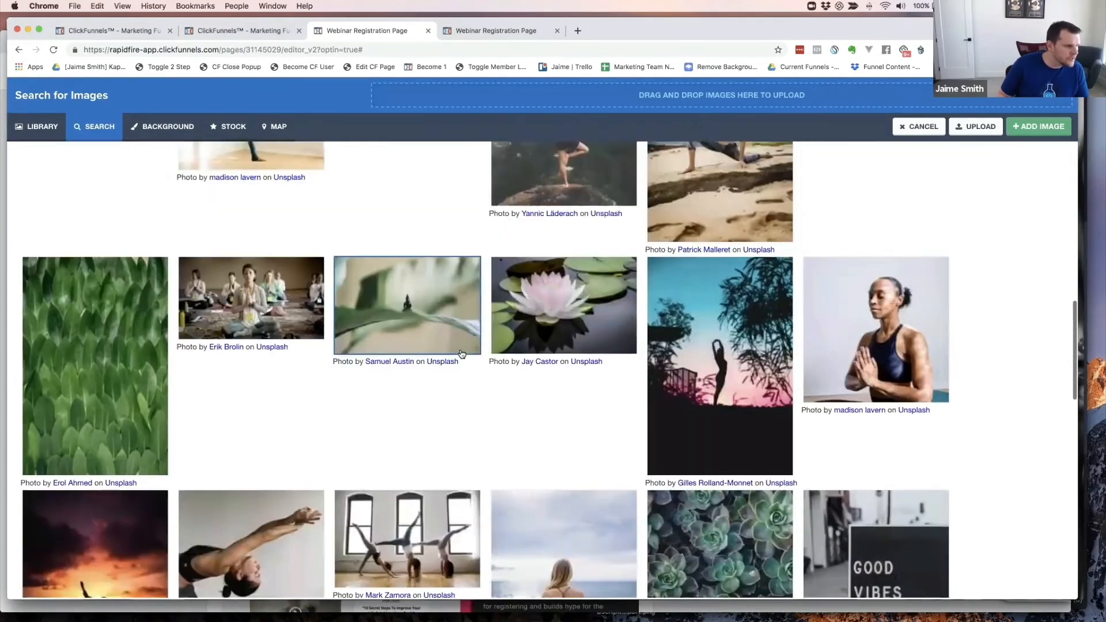
scroll(460, 353, "down", 6)
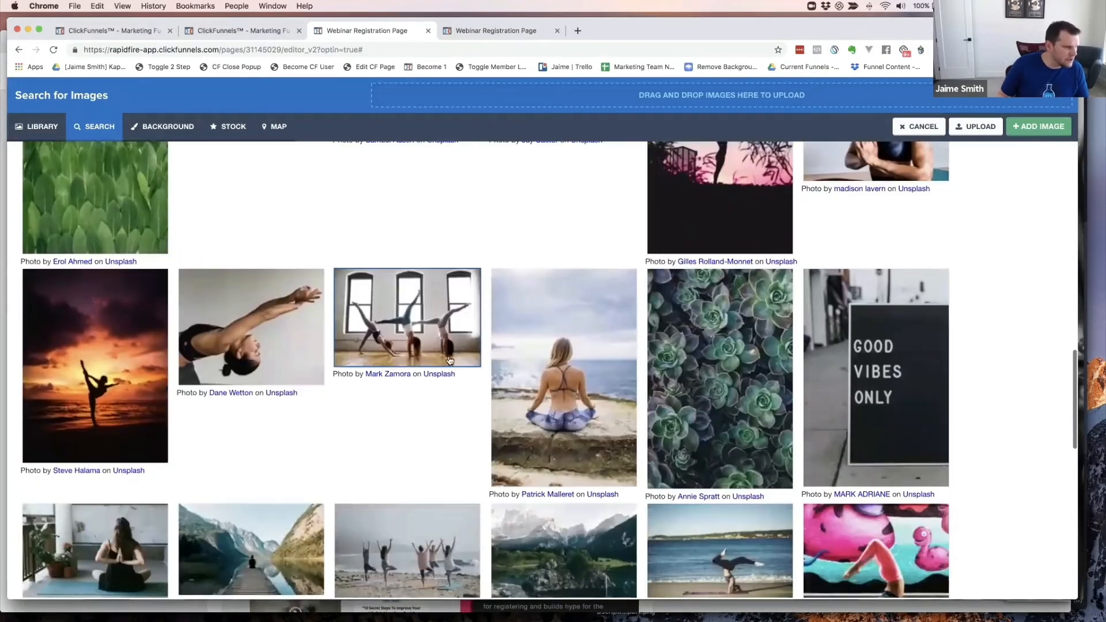
scroll(414, 377, "down", 5)
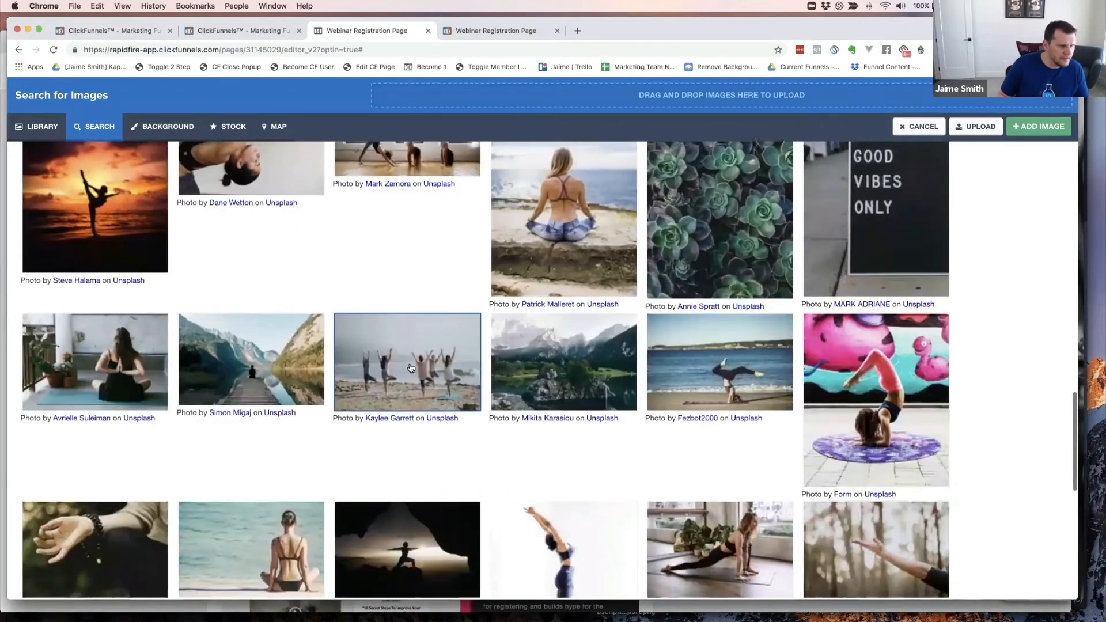
scroll(411, 369, "down", 1)
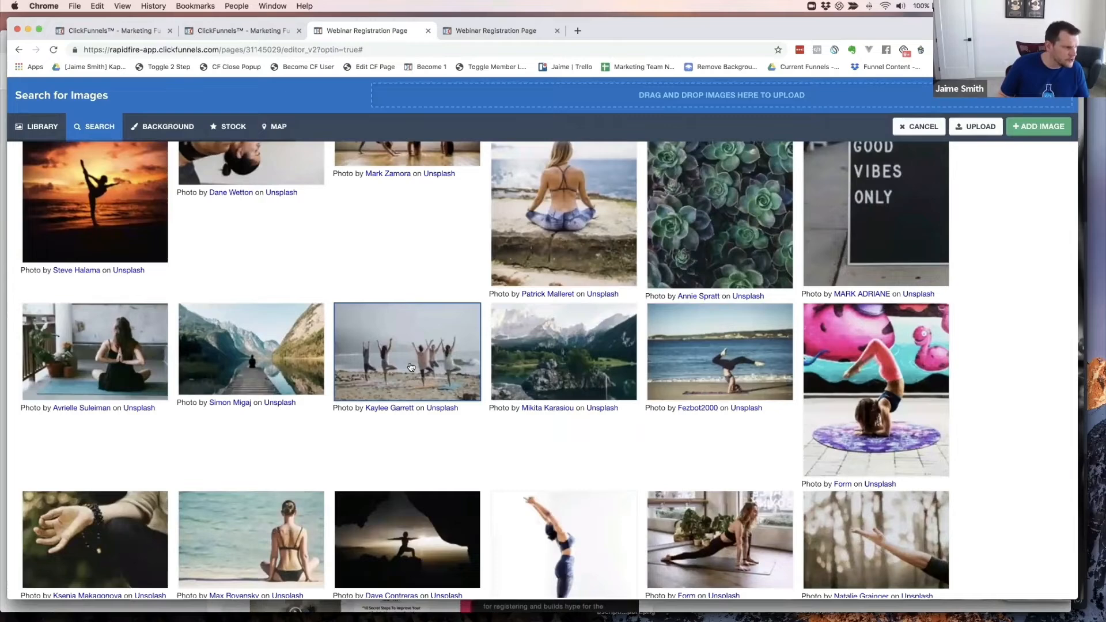
scroll(410, 367, "down", 8)
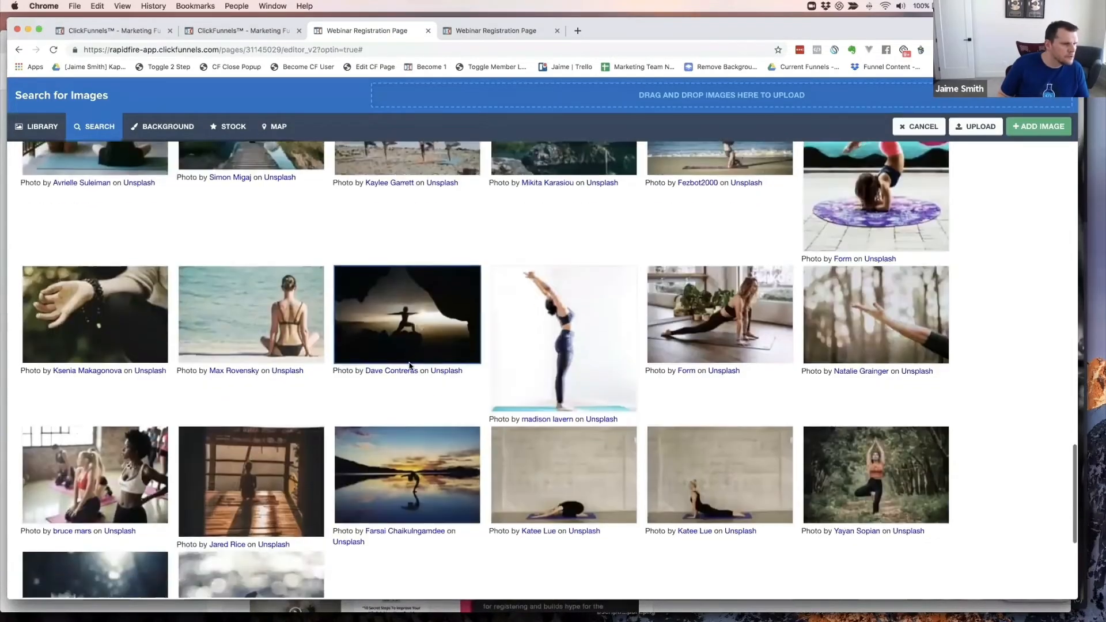
scroll(409, 366, "down", 4)
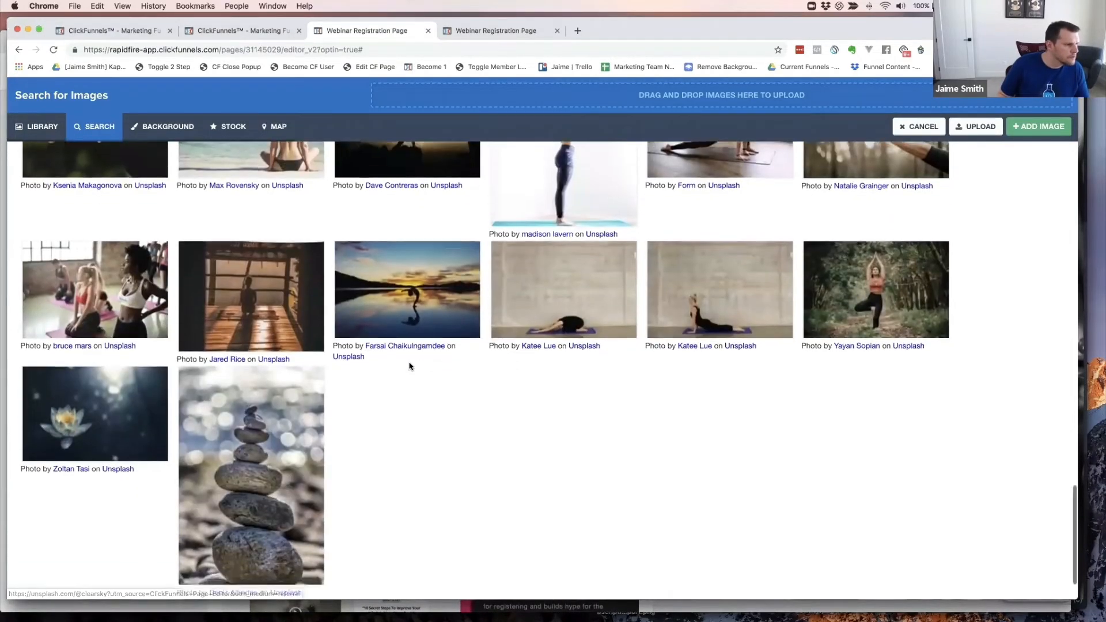
scroll(411, 367, "down", 2)
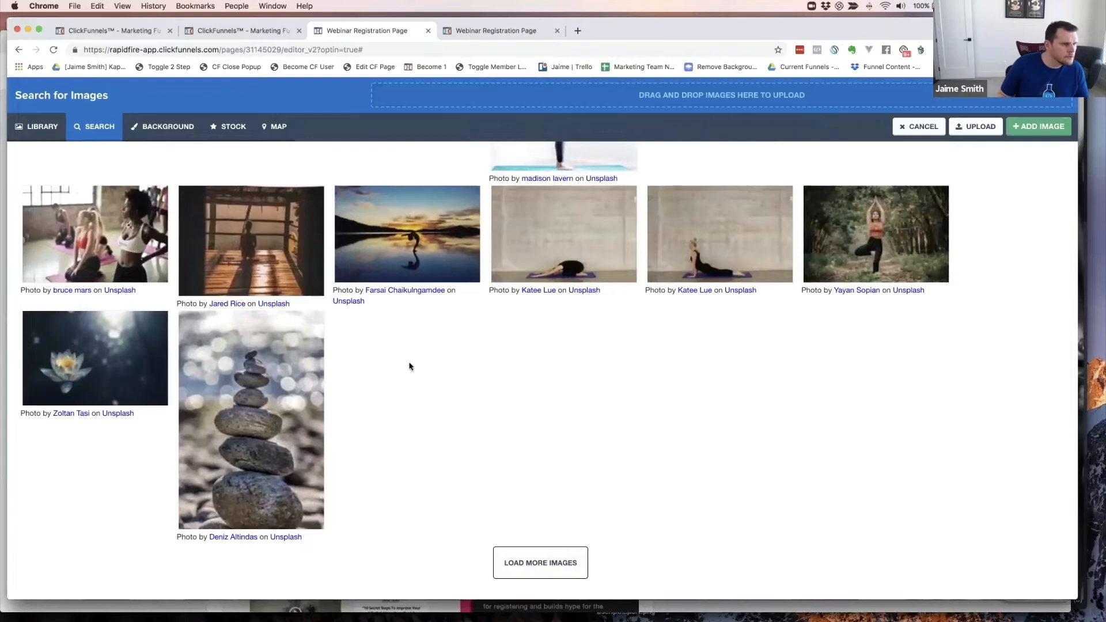
left_click(538, 565)
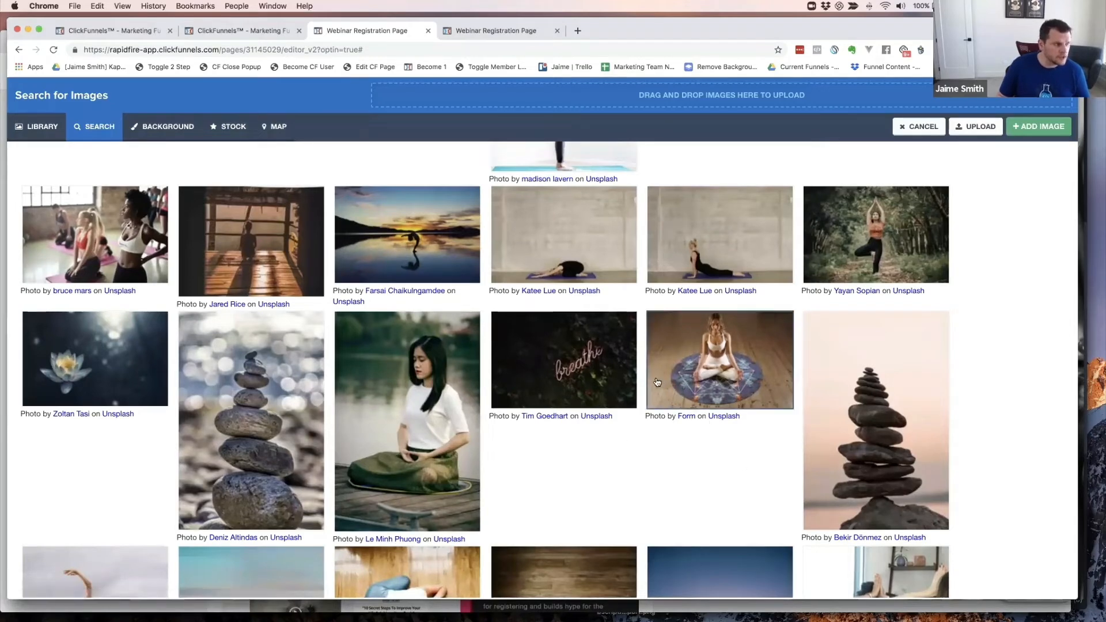
scroll(651, 377, "down", 3)
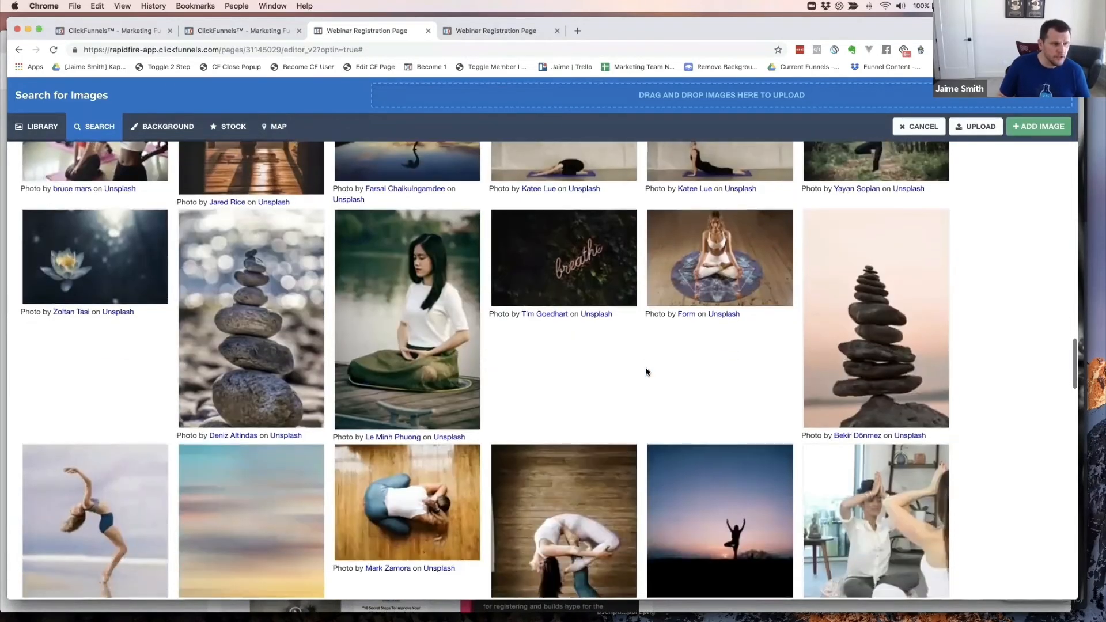
scroll(646, 372, "down", 7)
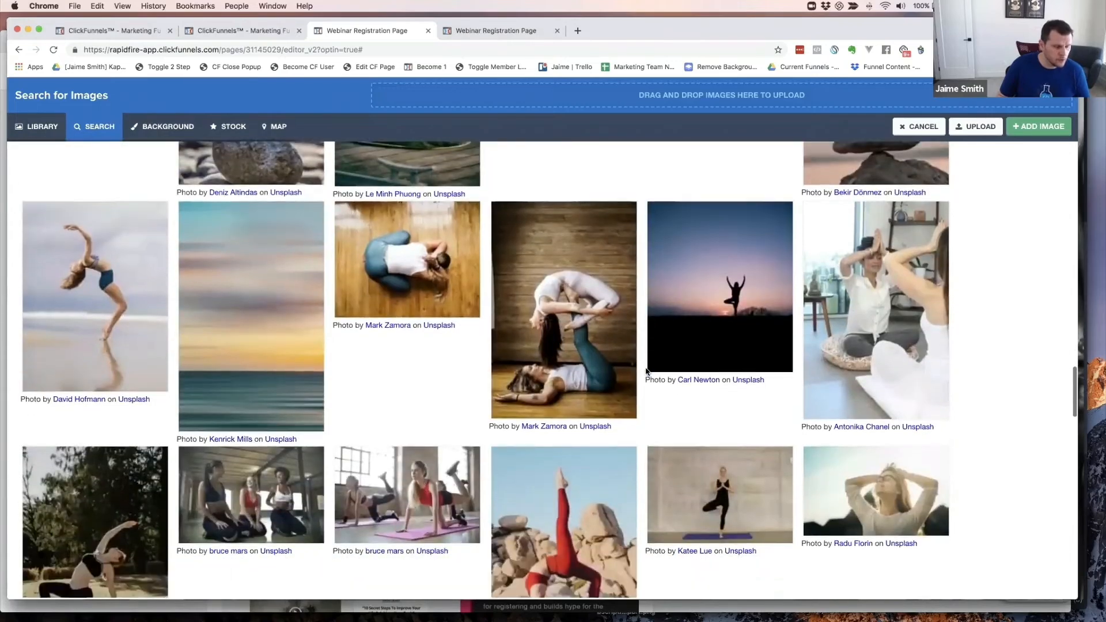
scroll(645, 371, "down", 9)
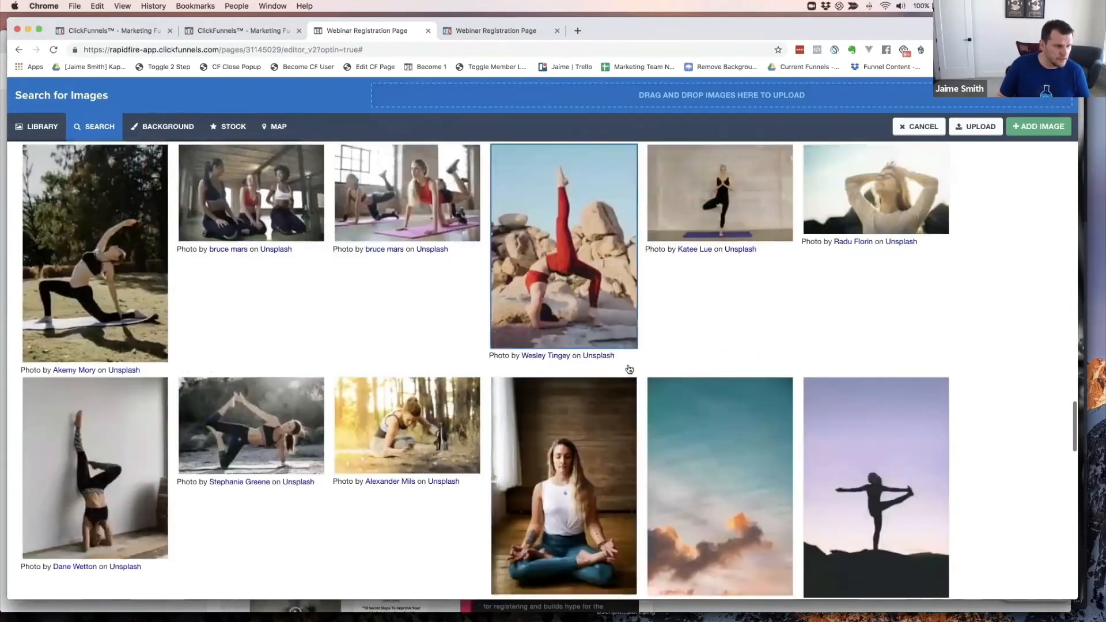
scroll(629, 370, "down", 9)
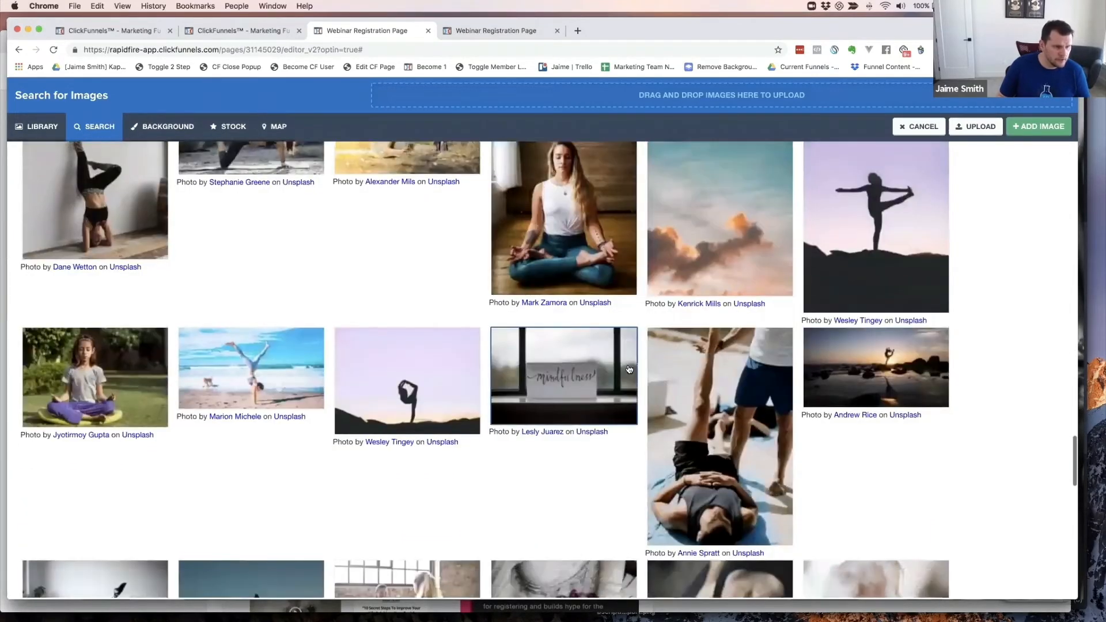
scroll(629, 369, "down", 1)
scroll(629, 369, "down", 15)
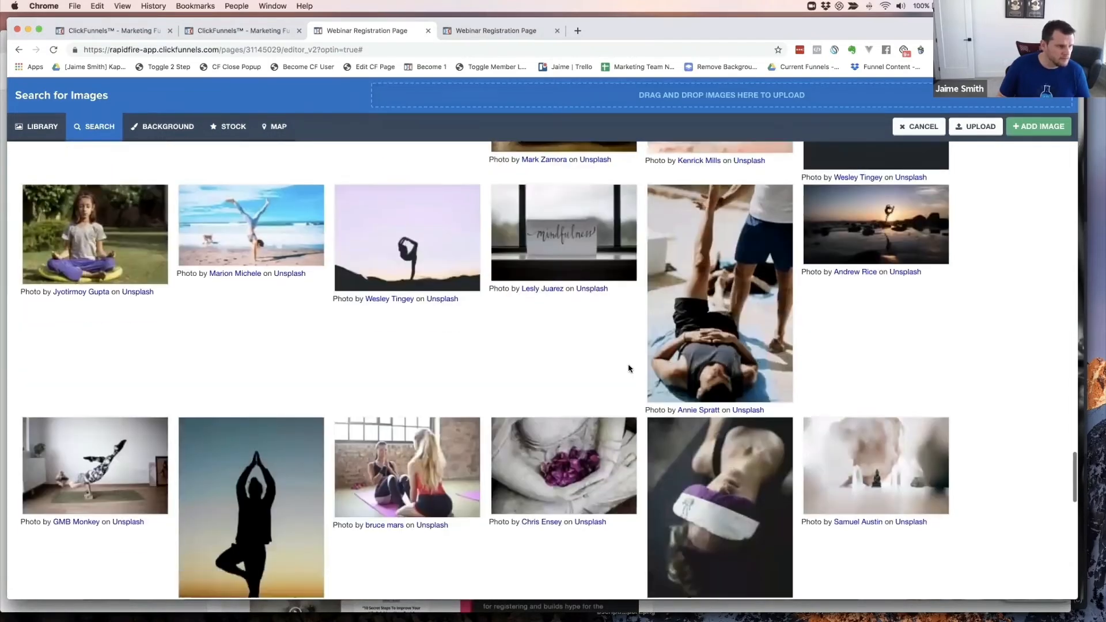
scroll(629, 370, "down", 3)
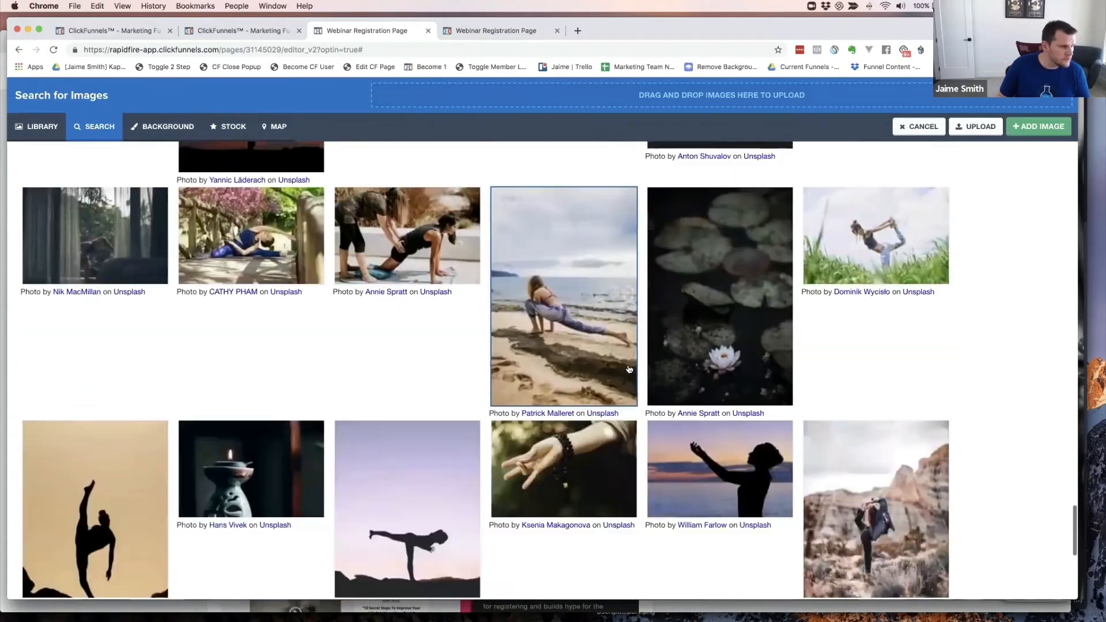
scroll(629, 370, "down", 8)
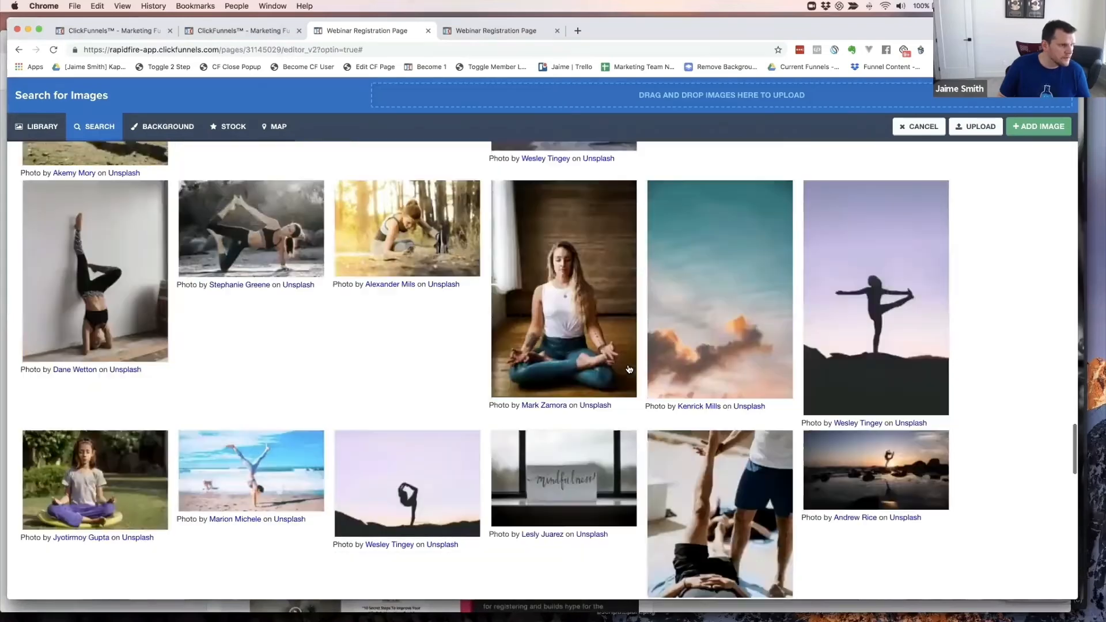
scroll(629, 369, "up", 20)
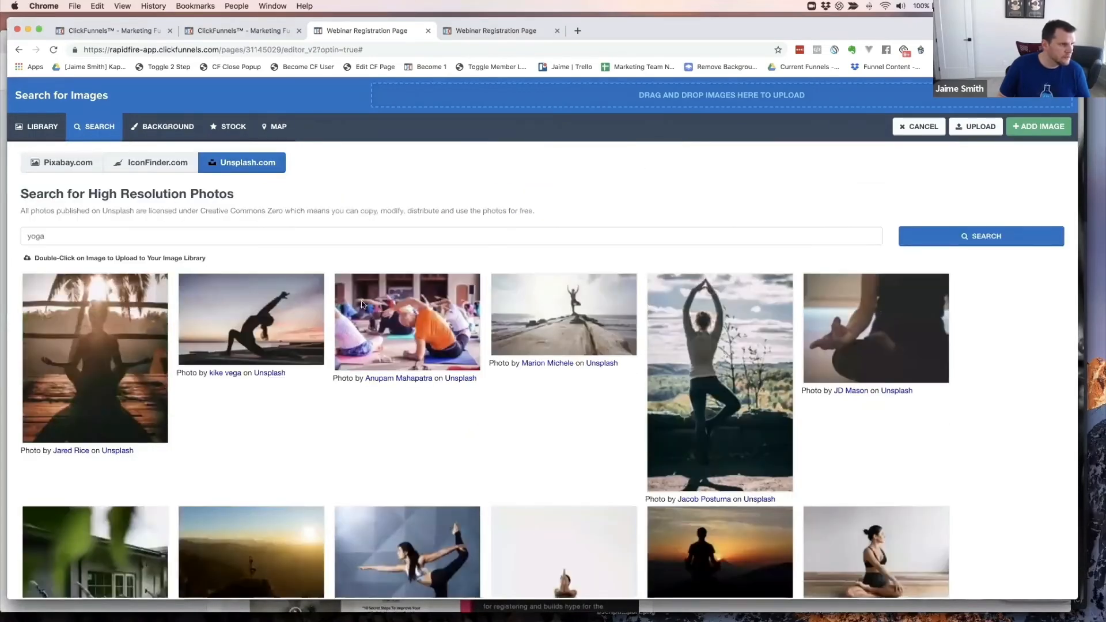
left_click(136, 243)
type("stu")
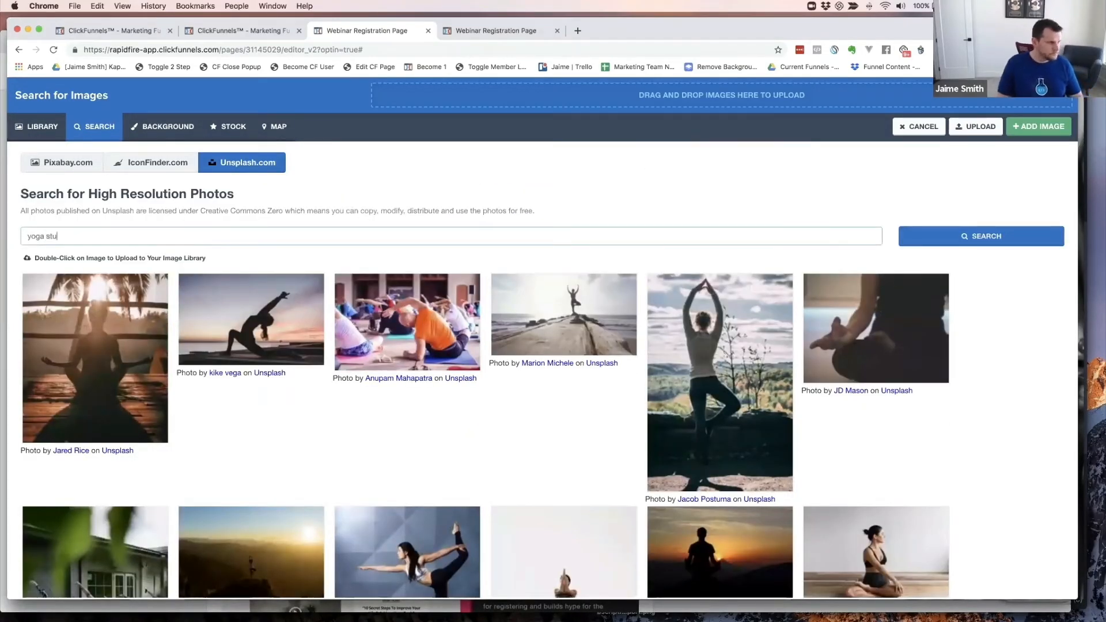
type("dio")
key("Return")
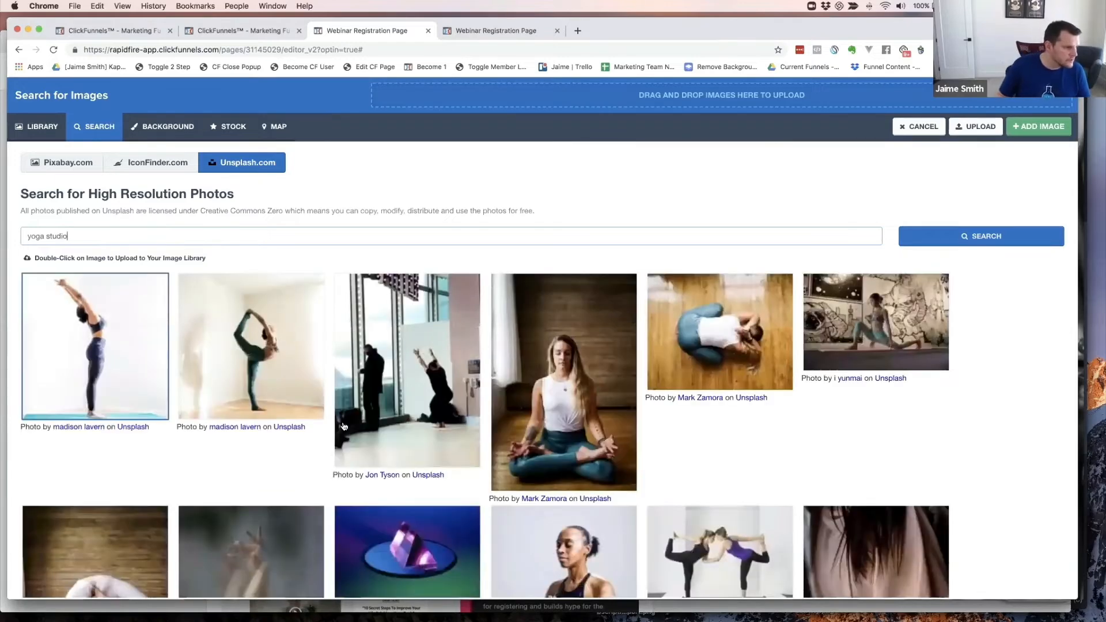
scroll(618, 436, "down", 5)
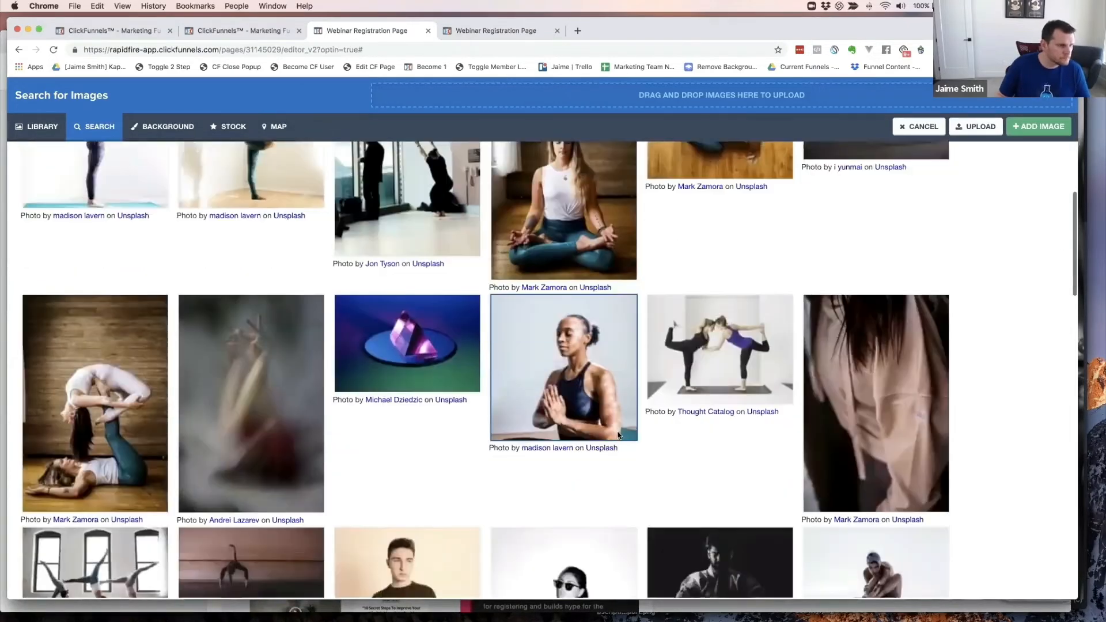
scroll(610, 435, "down", 2)
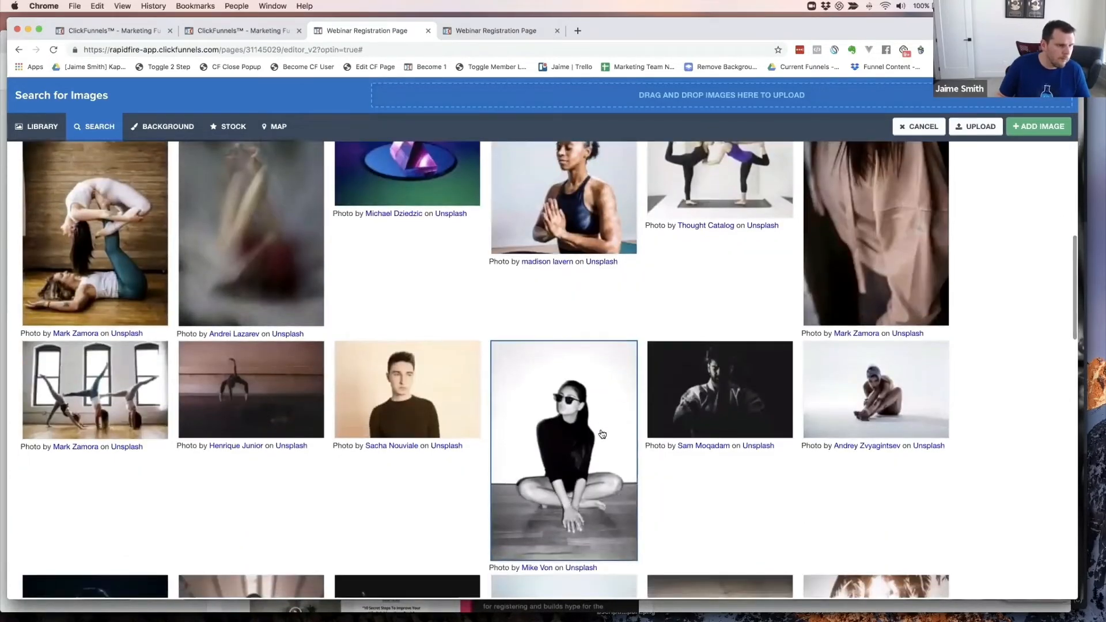
scroll(602, 434, "down", 3)
scroll(602, 433, "down", 5)
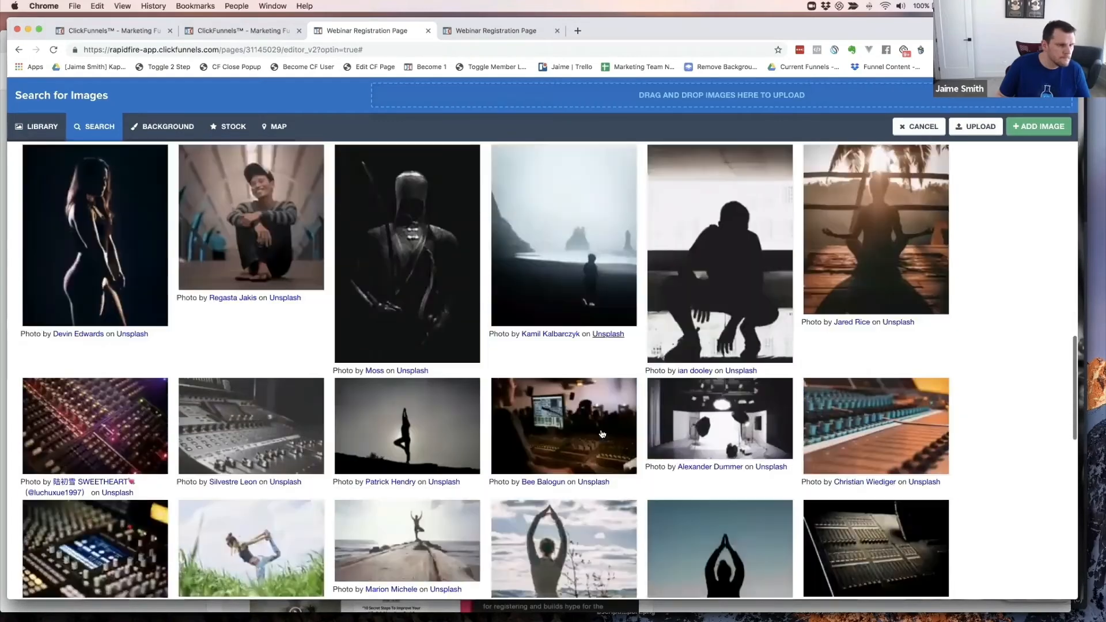
scroll(603, 434, "down", 1)
scroll(602, 434, "down", 2)
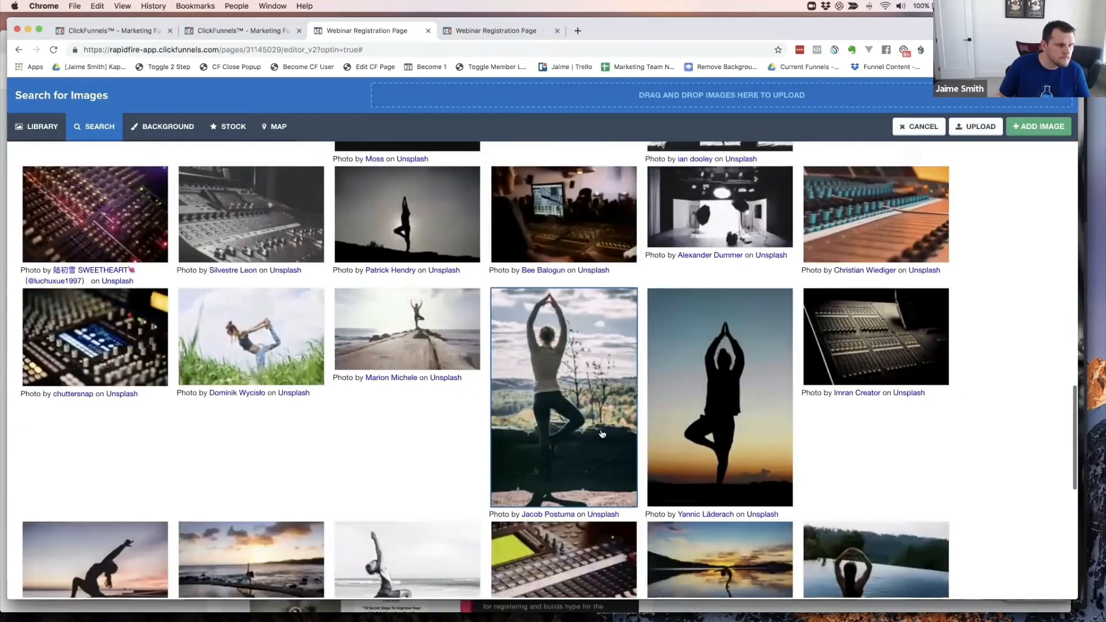
scroll(603, 434, "down", 3)
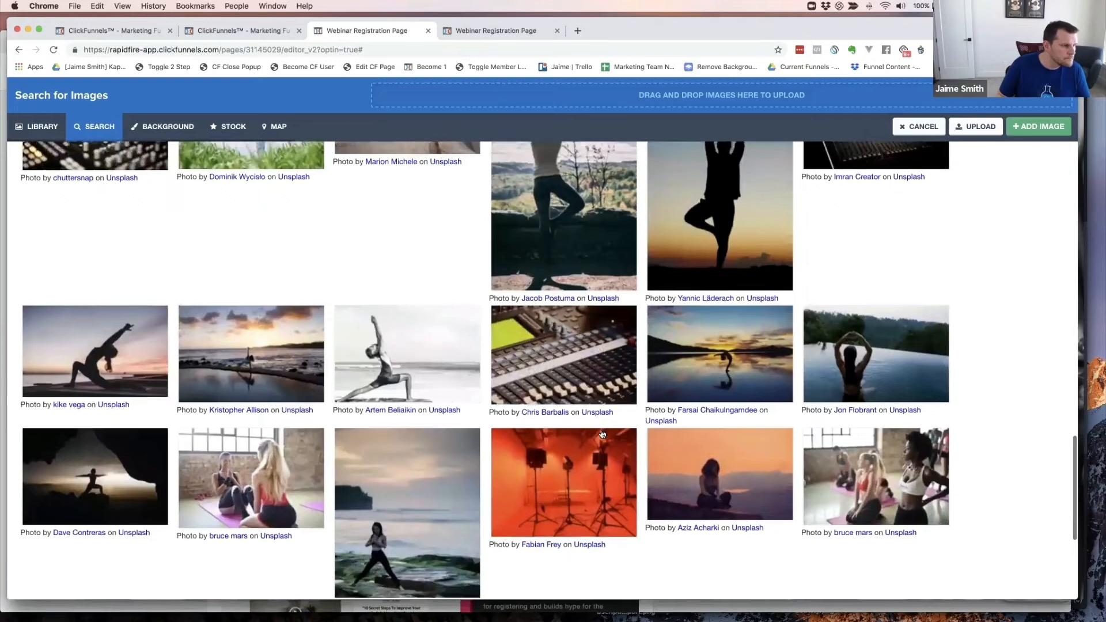
scroll(603, 434, "down", 1)
scroll(600, 433, "down", 1)
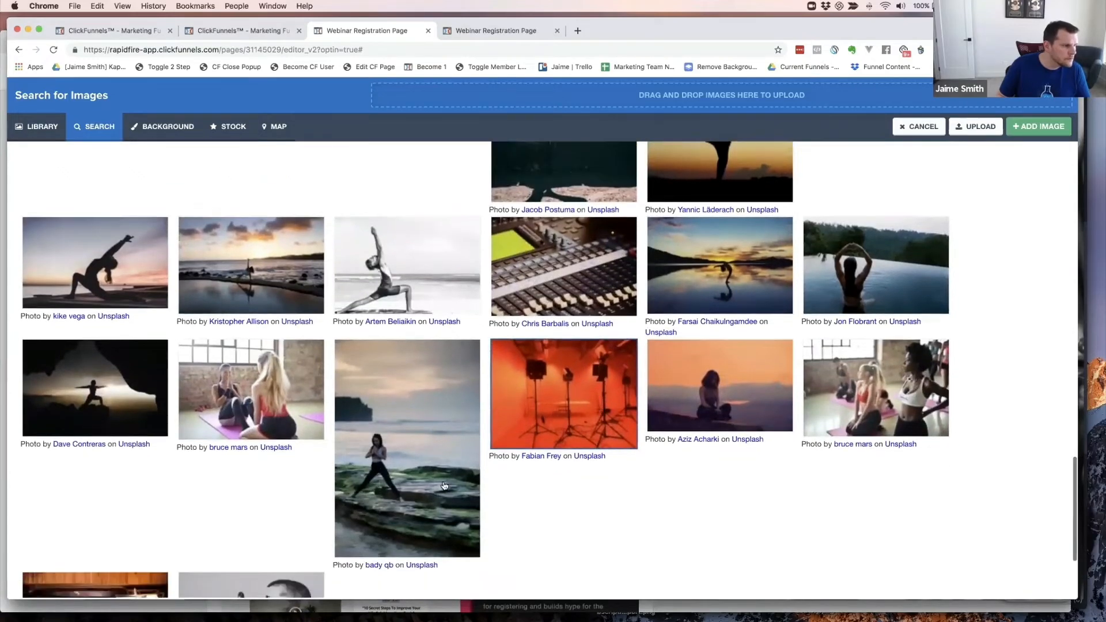
left_click(95, 384)
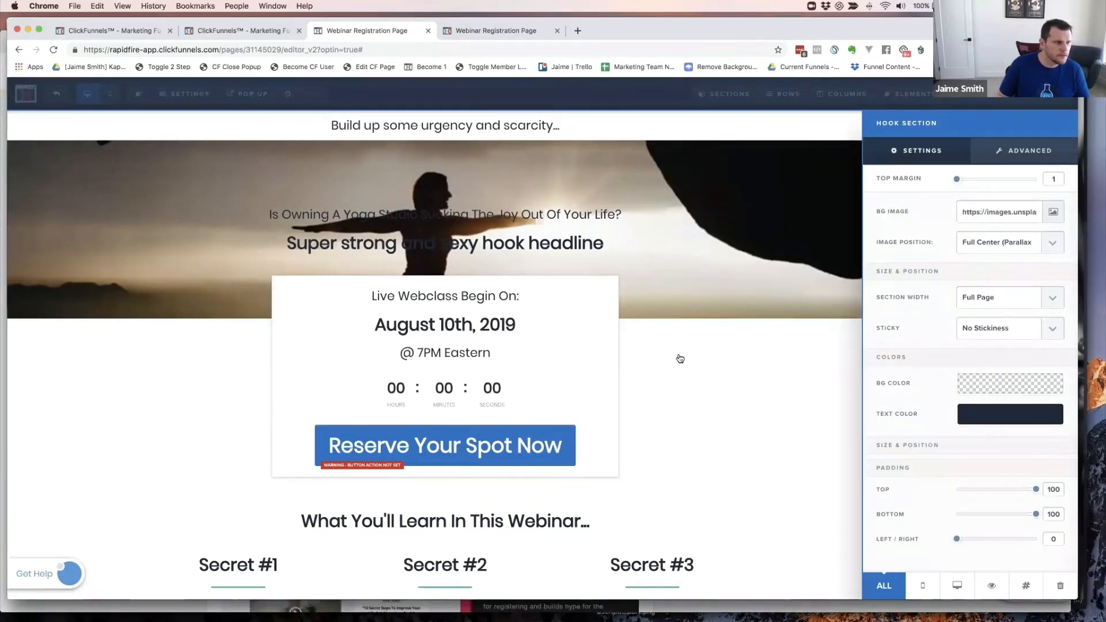
left_click(685, 270)
scroll(749, 308, "down", 3)
scroll(748, 308, "up", 3)
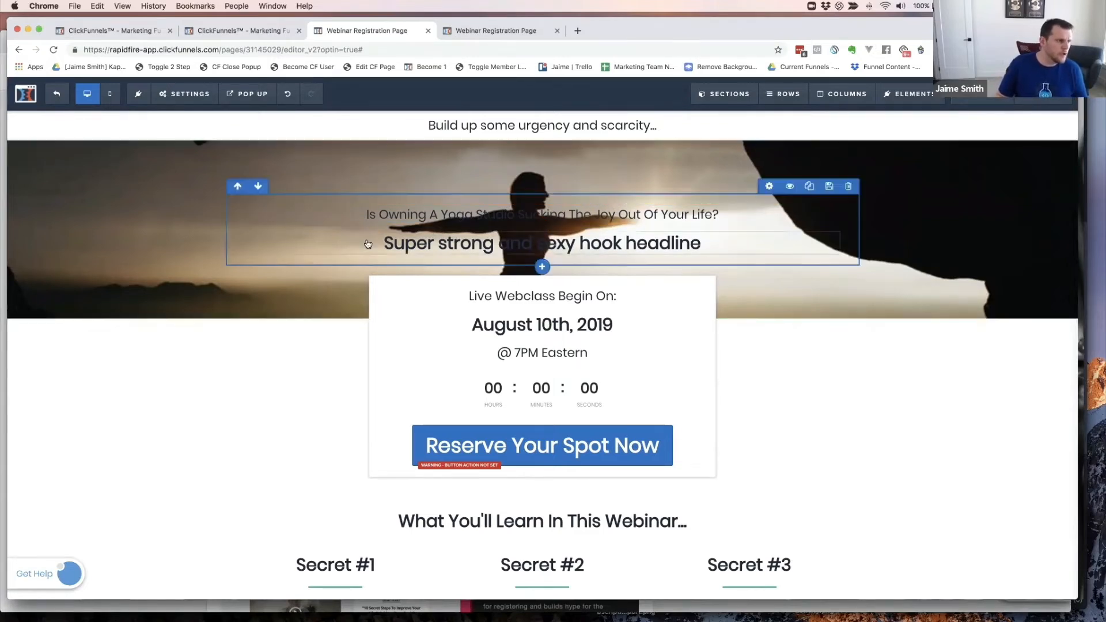
left_click(489, 30)
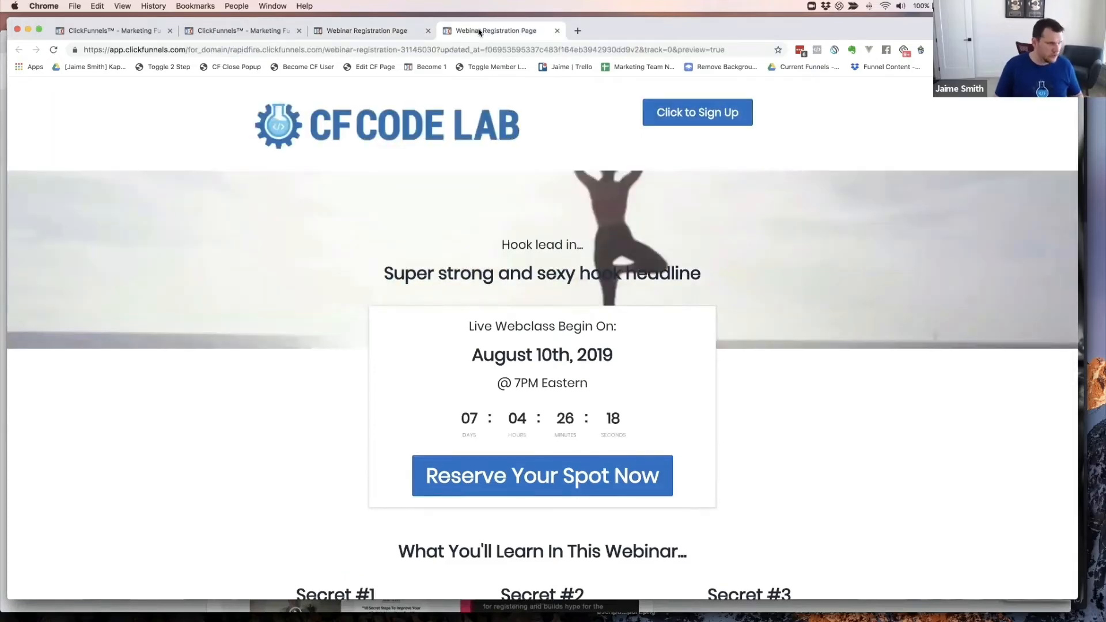
key("super+grave")
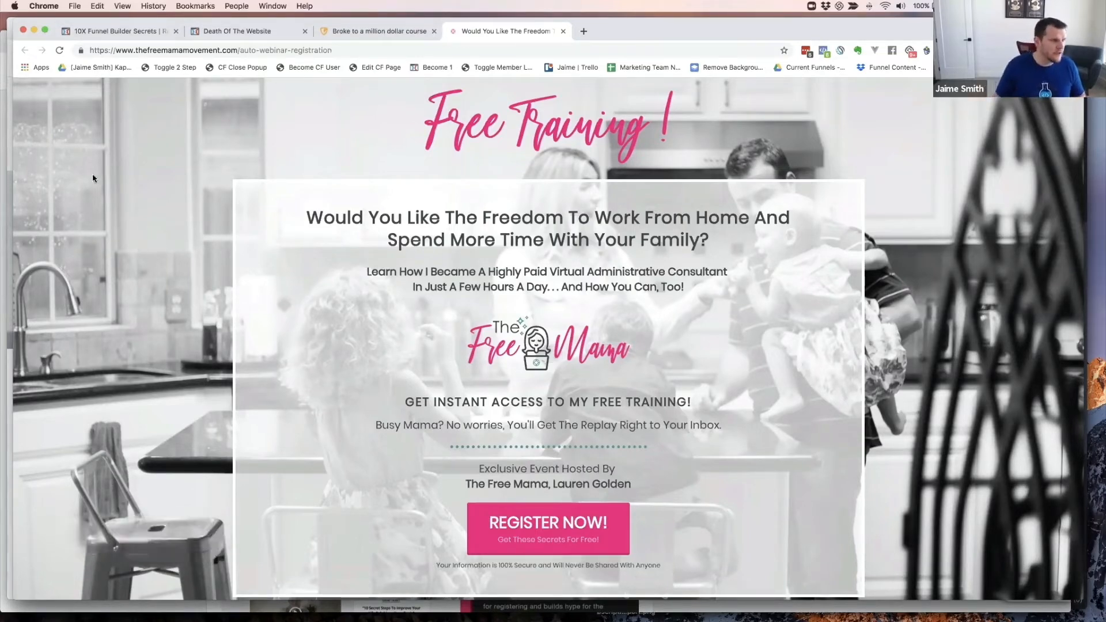
key("super+grave")
key("super+grave")
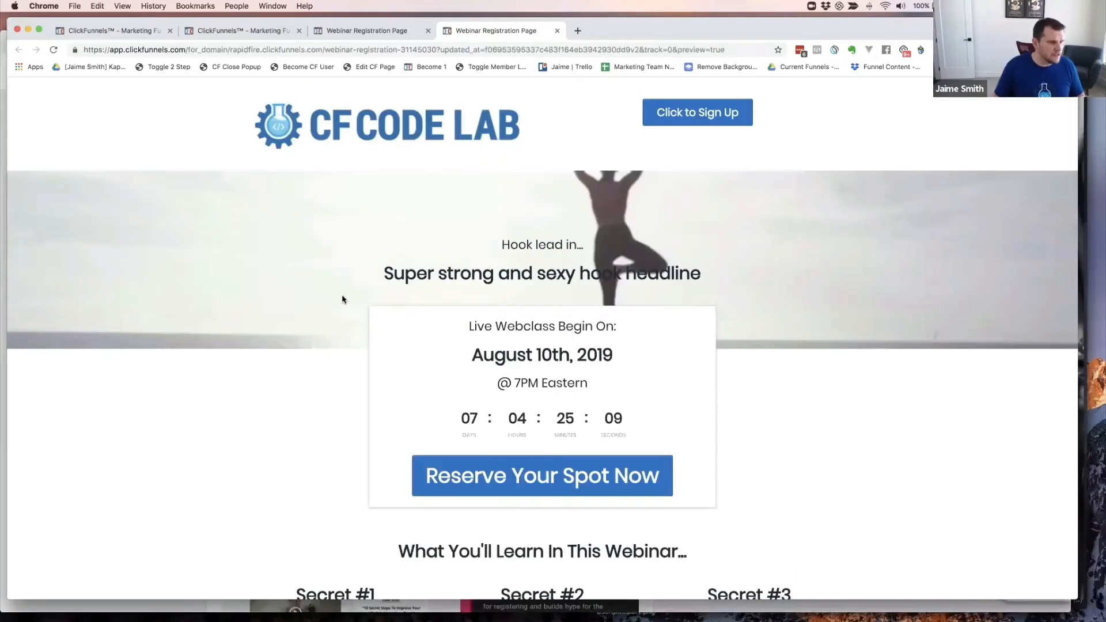
scroll(353, 282, "down", 5)
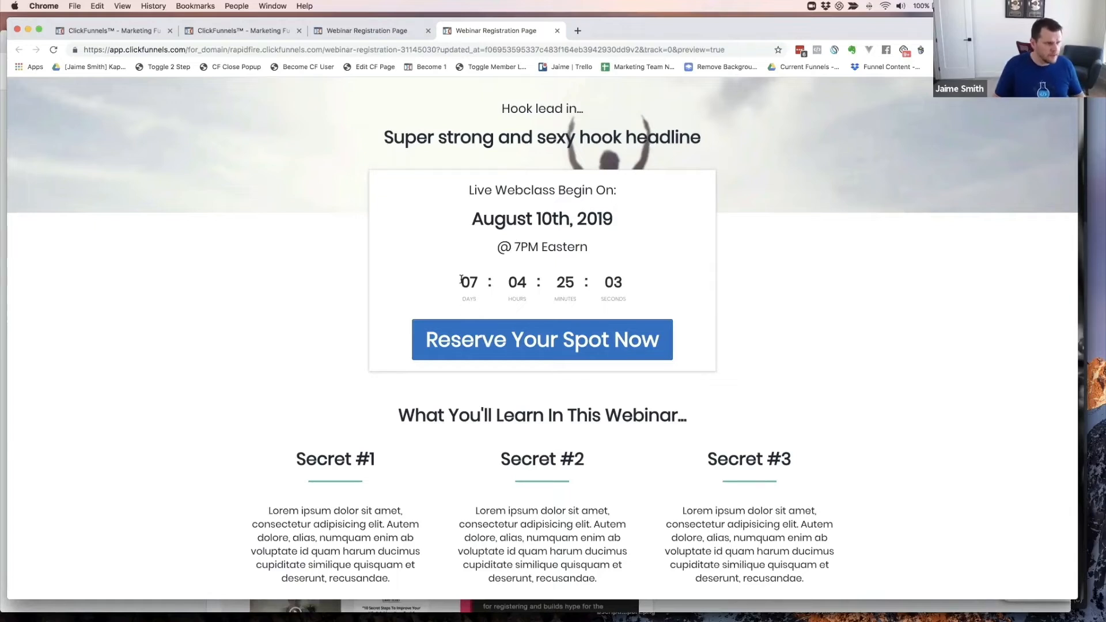
scroll(479, 320, "down", 1)
scroll(479, 320, "up", 5)
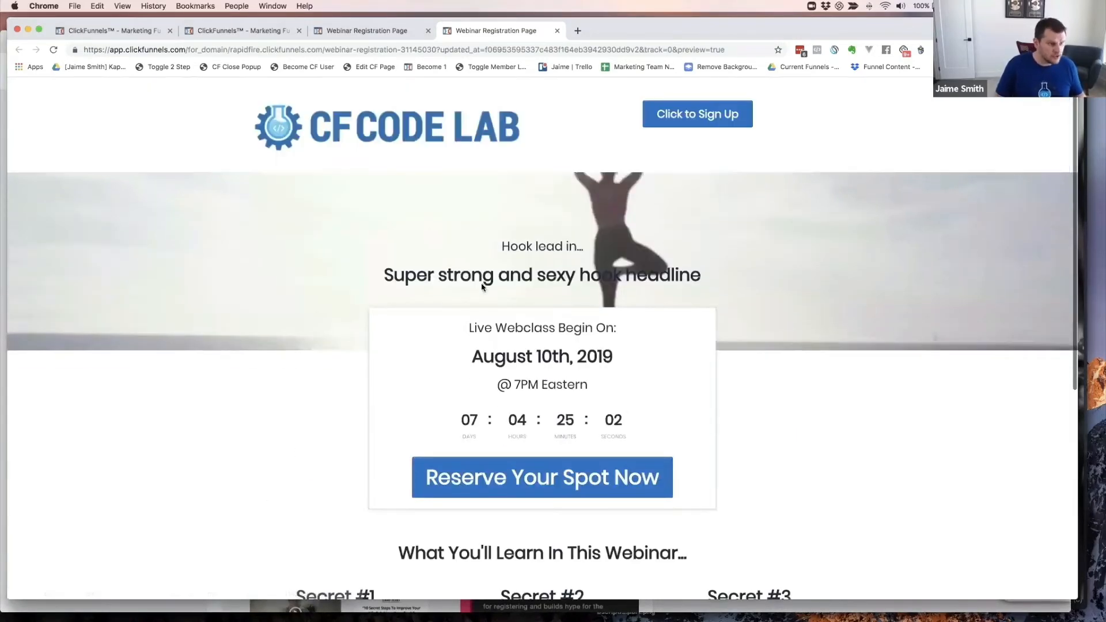
left_click(359, 32)
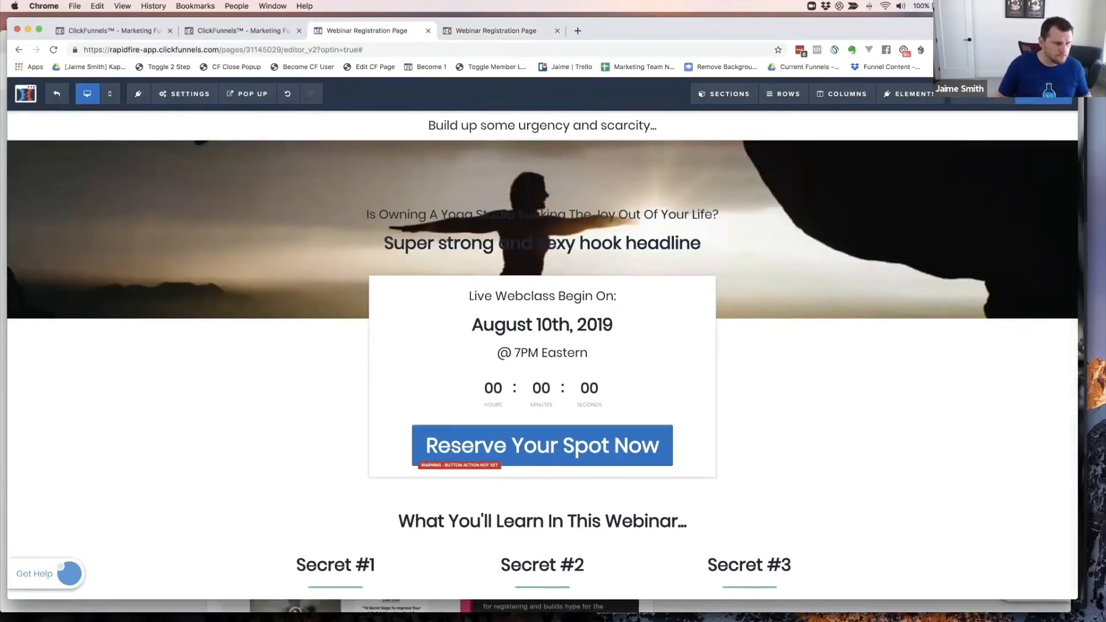
- Set the yoga studio sub-headline's text colour to white and its Text Shadow to Strong Shadow
left_click(611, 230)
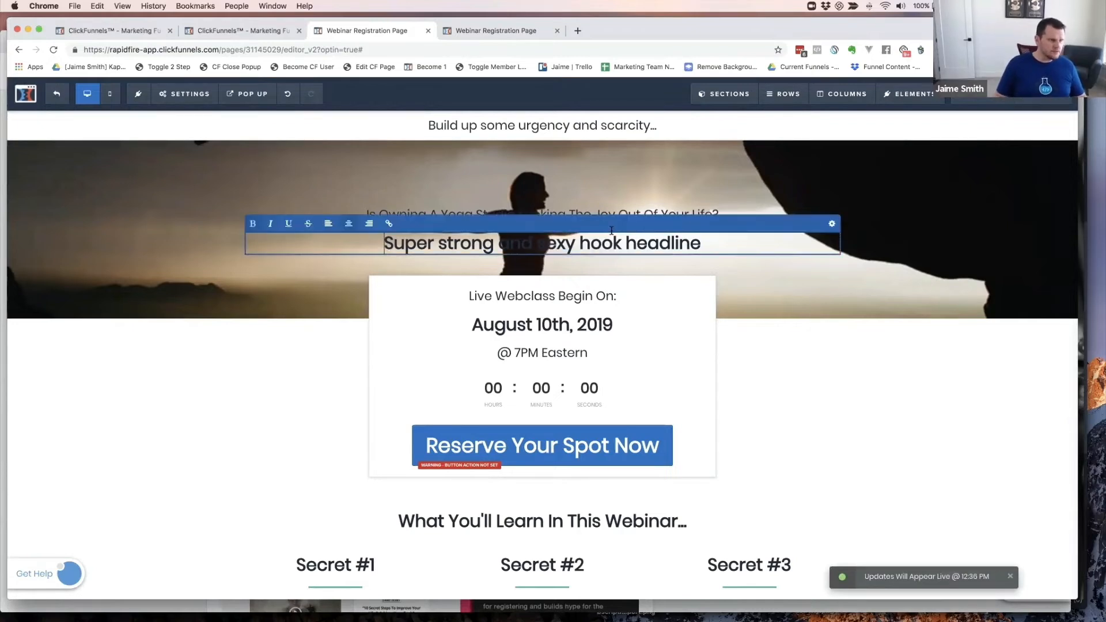
left_click(650, 213)
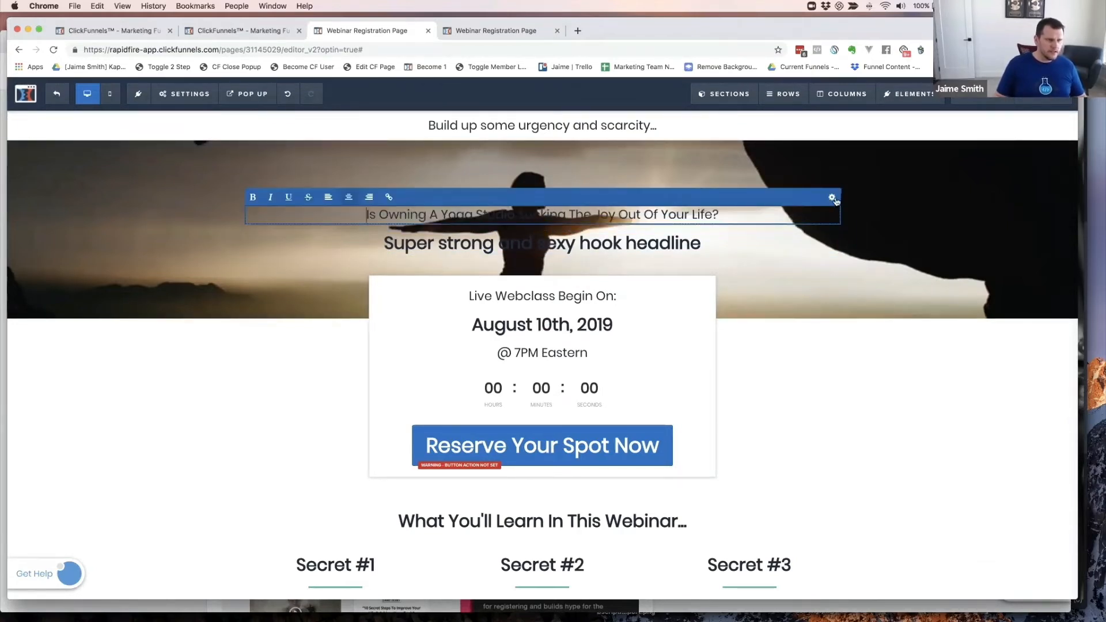
left_click(831, 197)
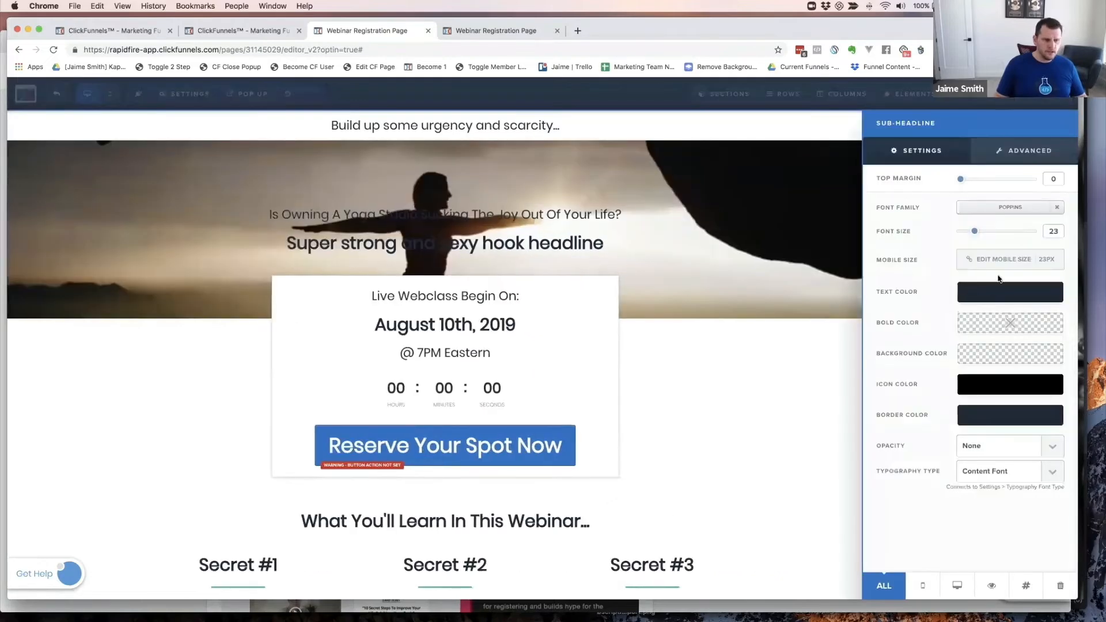
left_click(1001, 295)
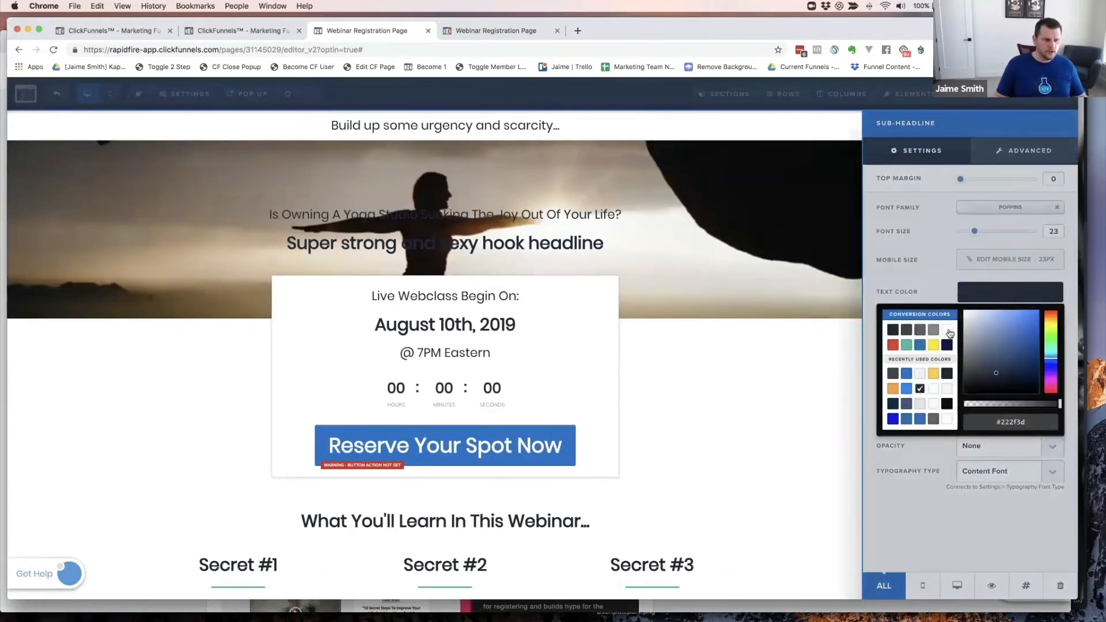
left_click(950, 332)
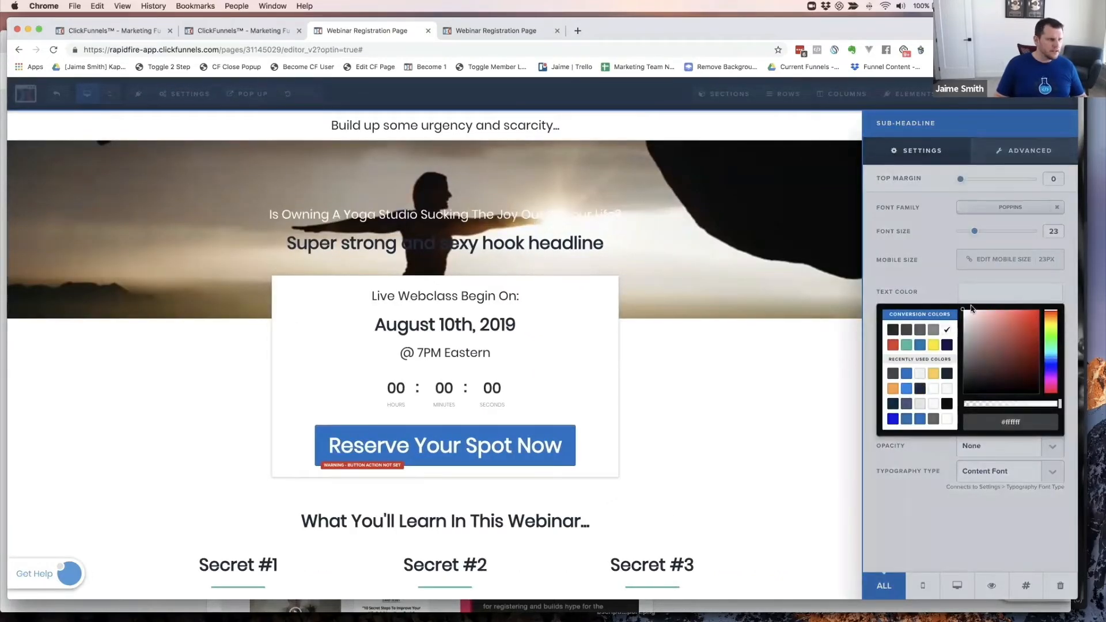
left_click(930, 275)
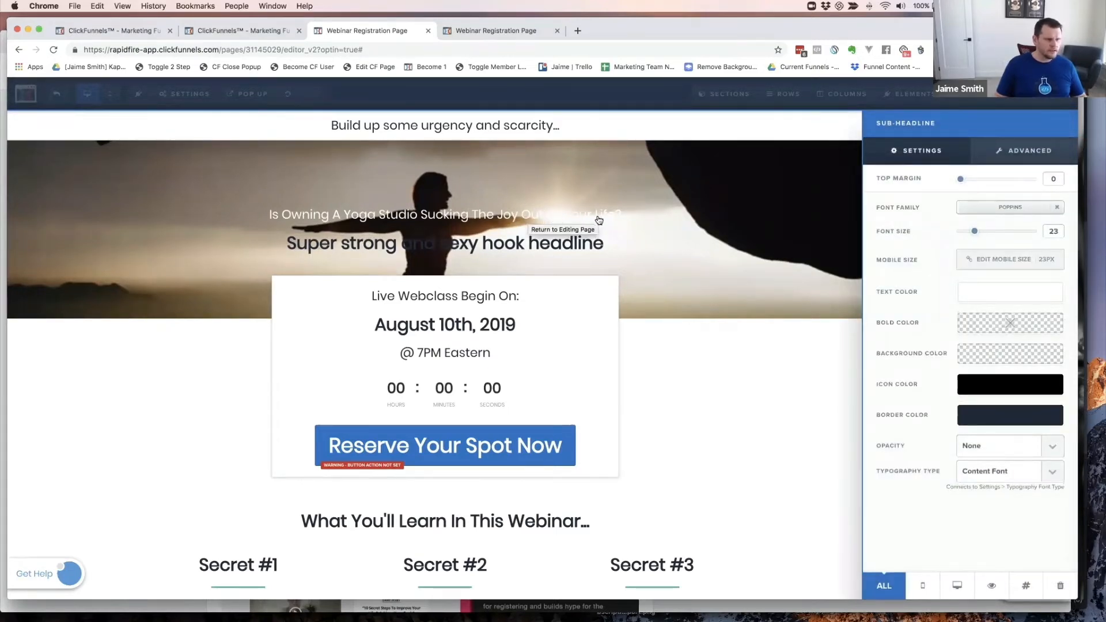
left_click(1034, 151)
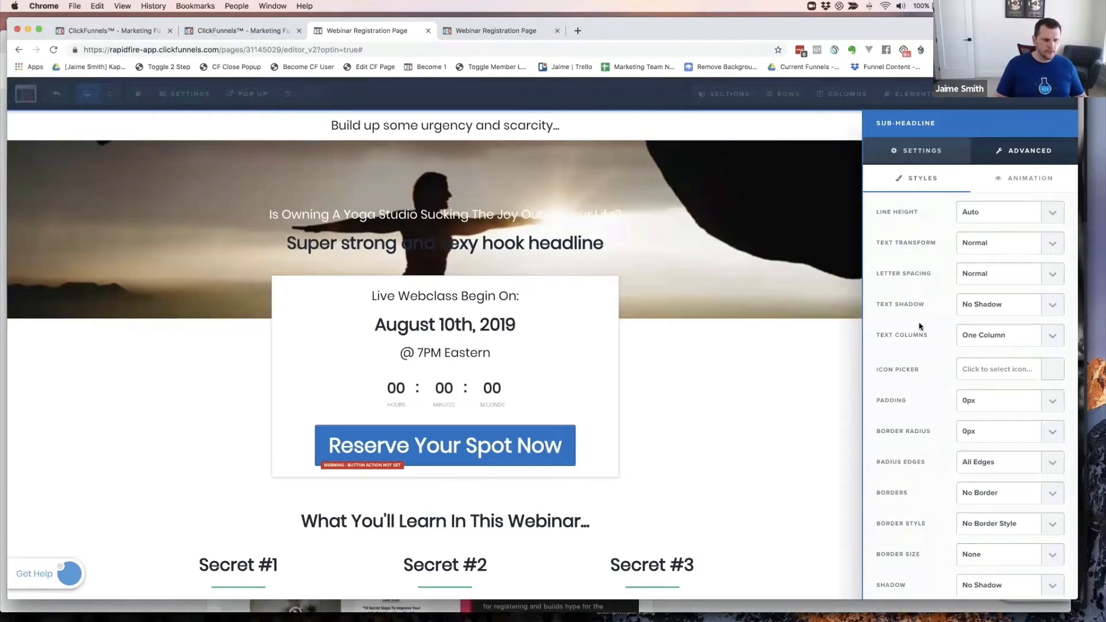
left_click(983, 305)
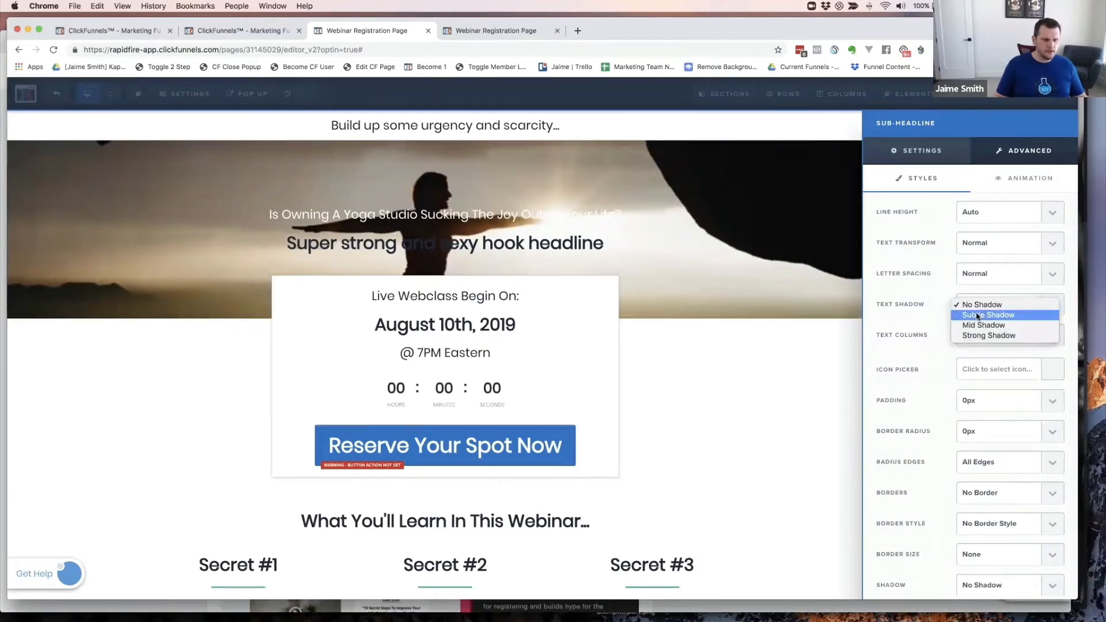
left_click(982, 336)
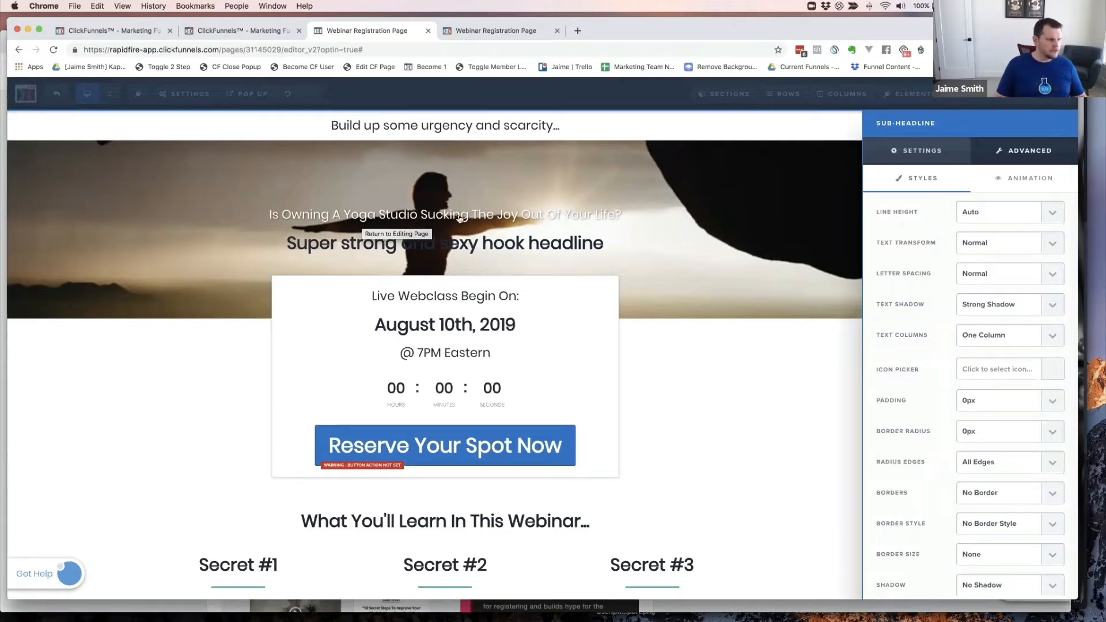
- Make the hook headline text white with a Strong Shadow text shadow
left_click(639, 260)
left_click(655, 297)
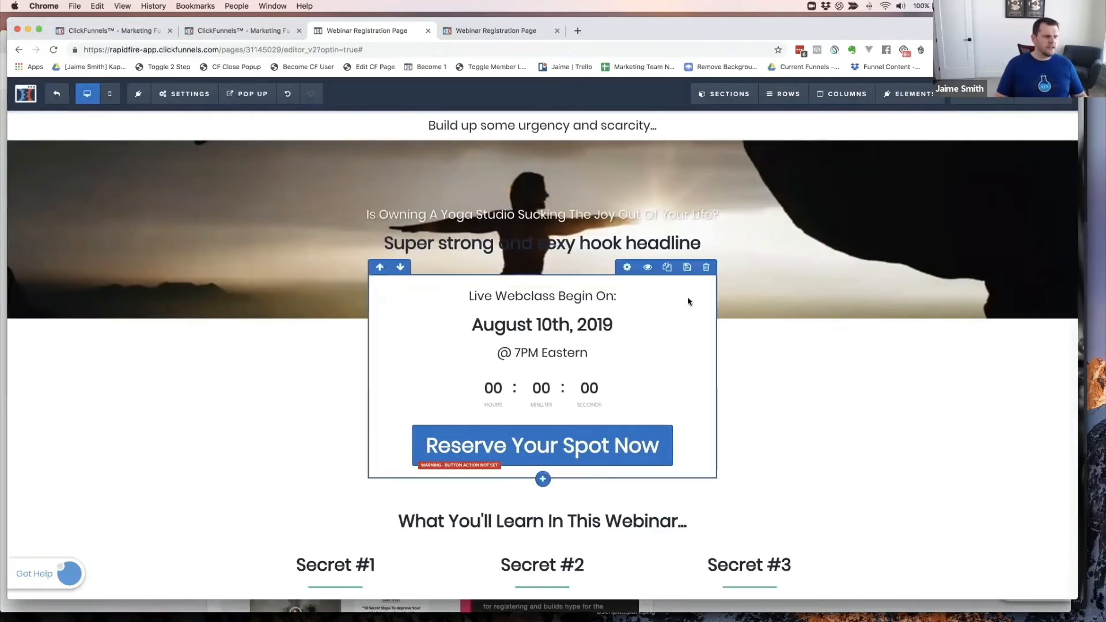
left_click(594, 246)
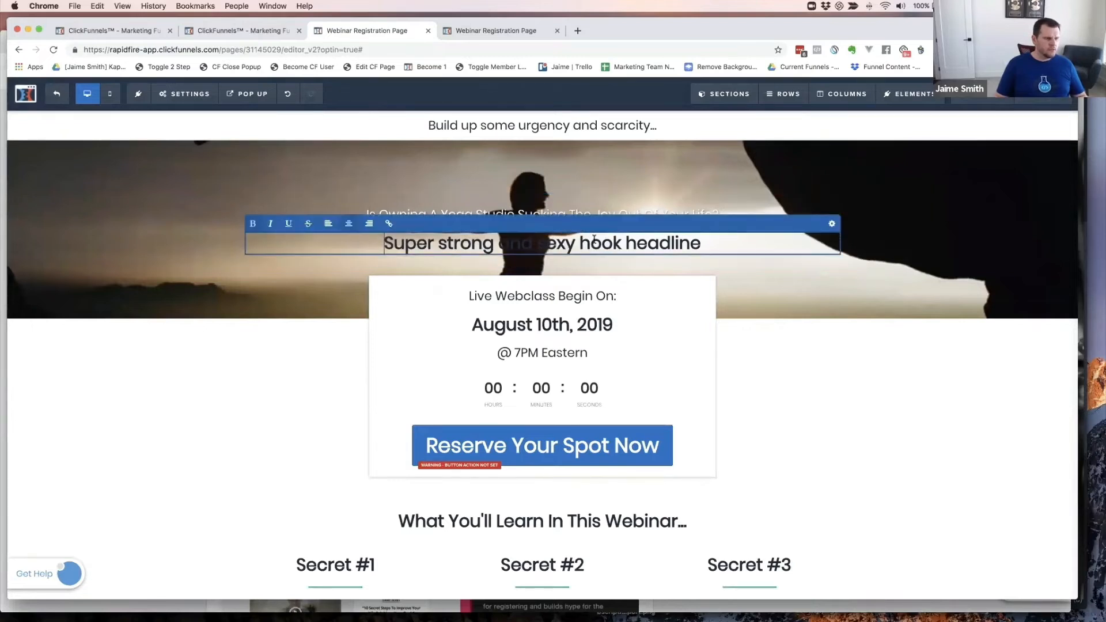
triple_click(591, 242)
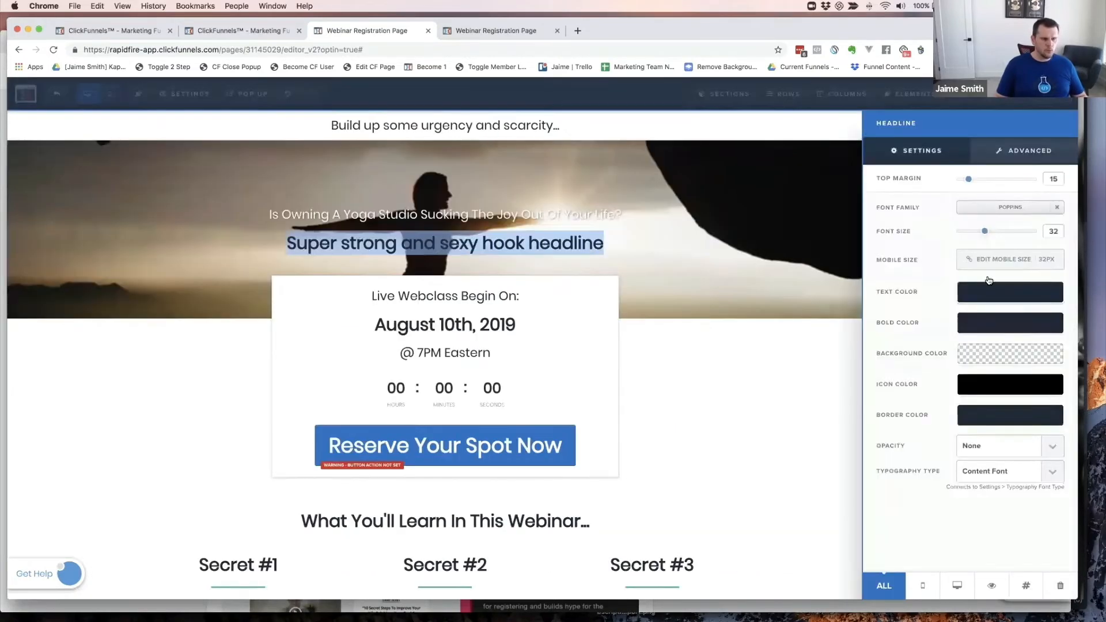
left_click(1003, 294)
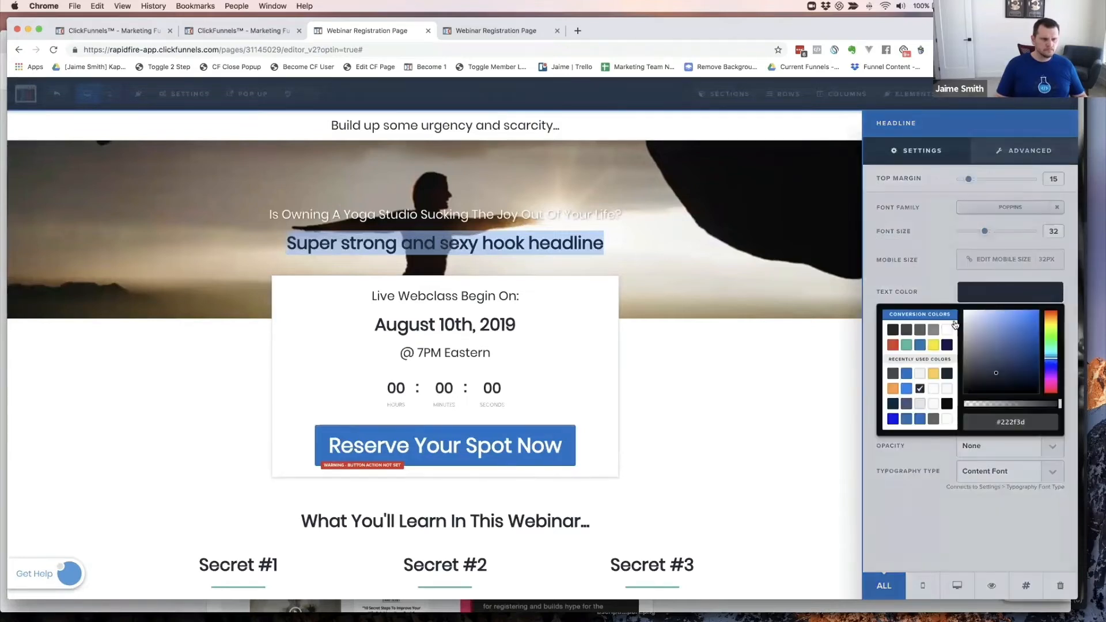
left_click(946, 329)
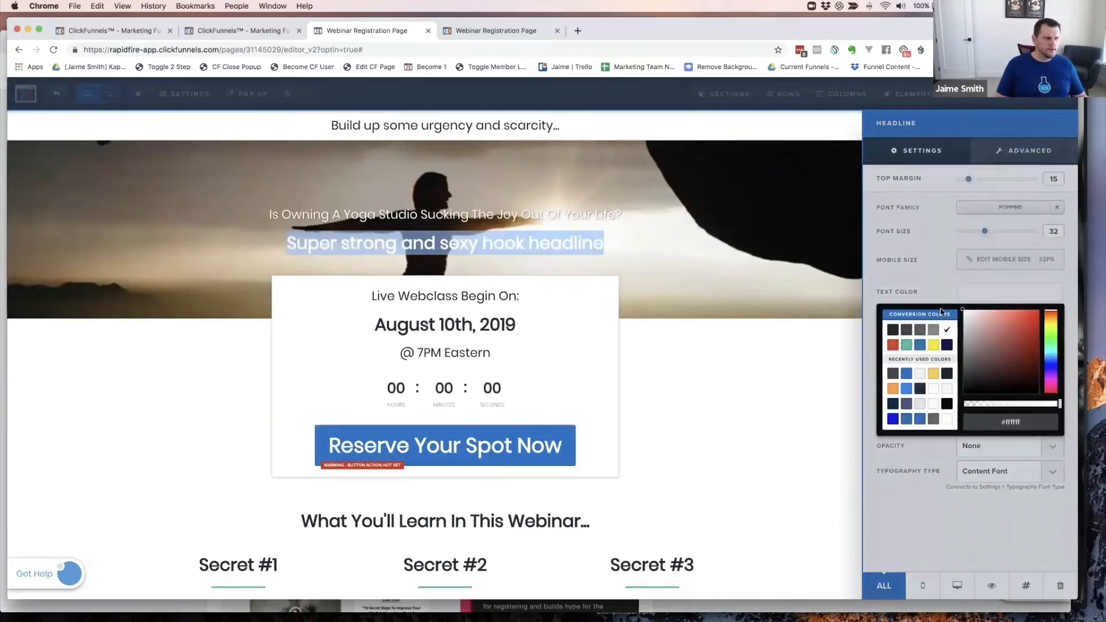
left_click(929, 241)
left_click(1031, 150)
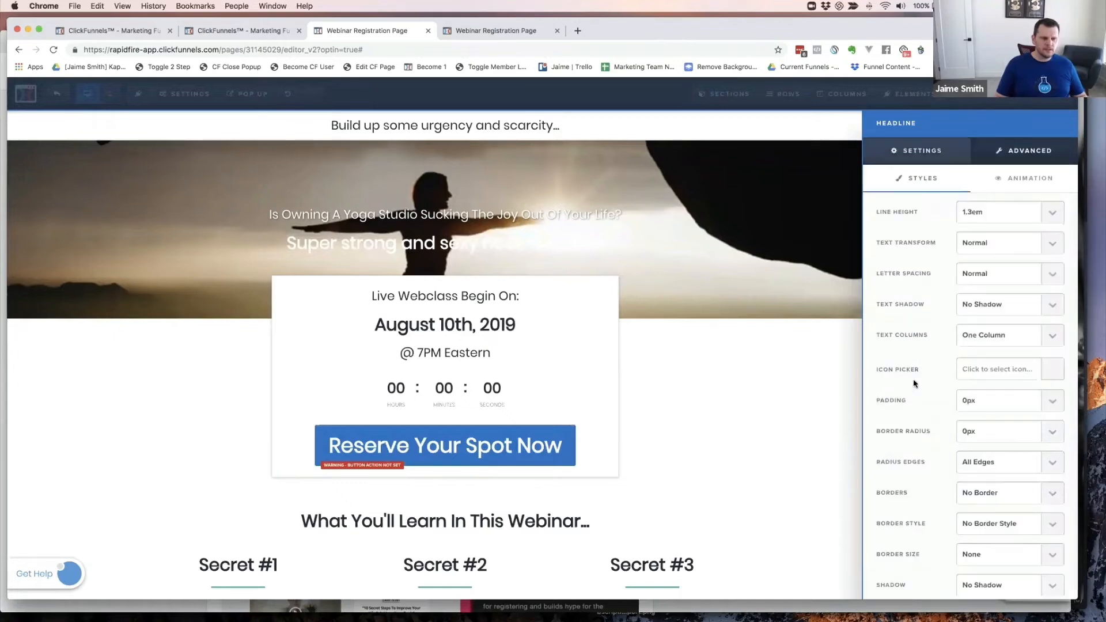
left_click(981, 308)
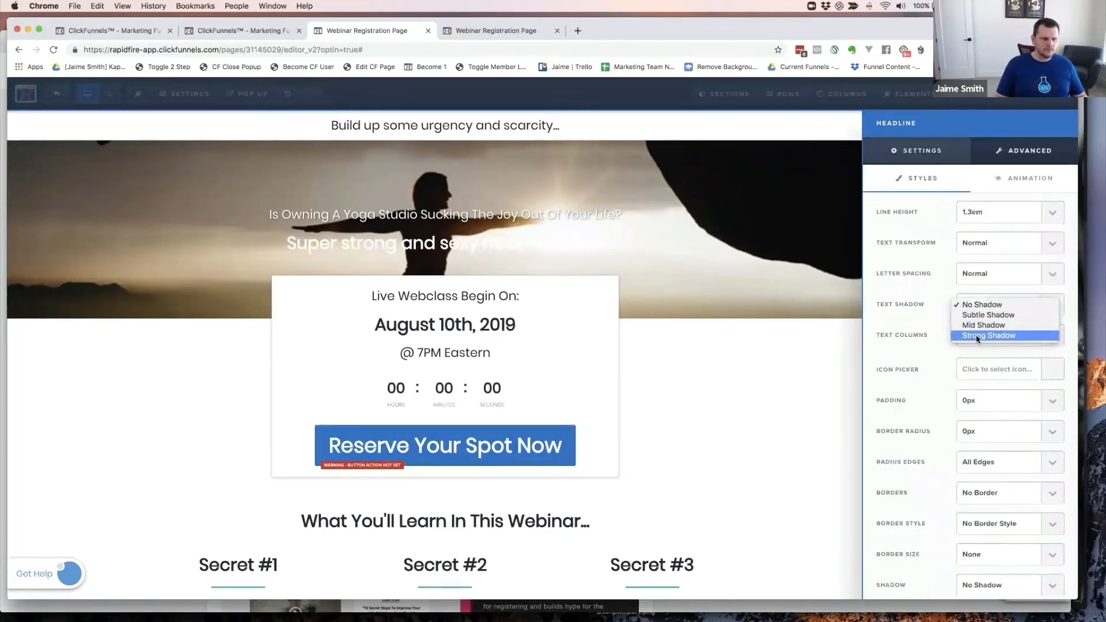
left_click(969, 337)
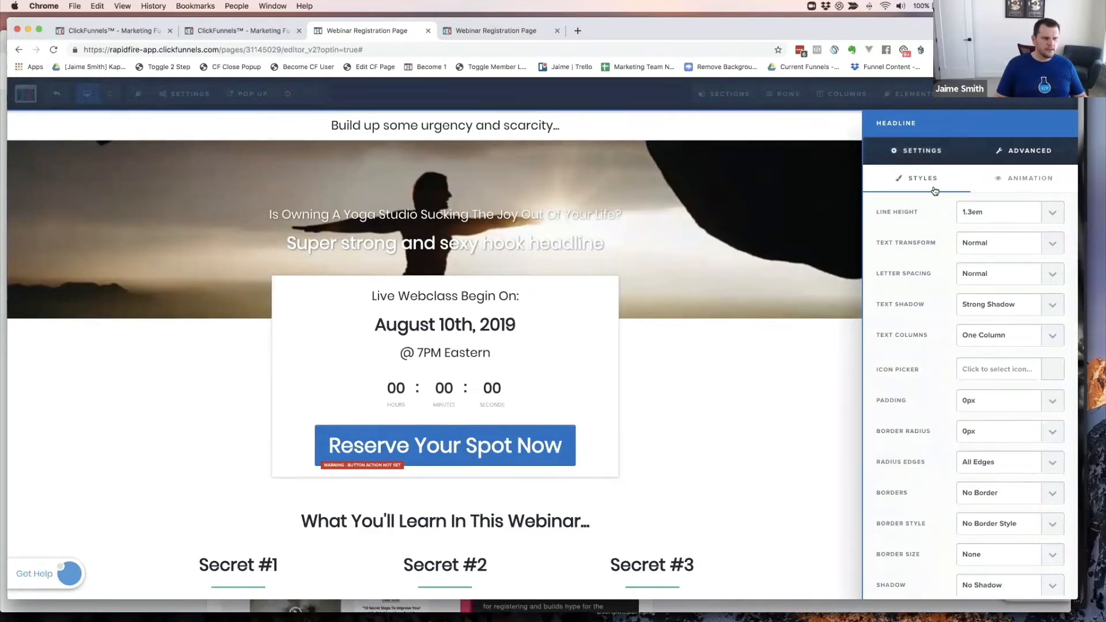
- Set the headline font size to 42 and top margin to 0, then save the page
left_click(922, 152)
left_click_drag(989, 236, 1004, 235)
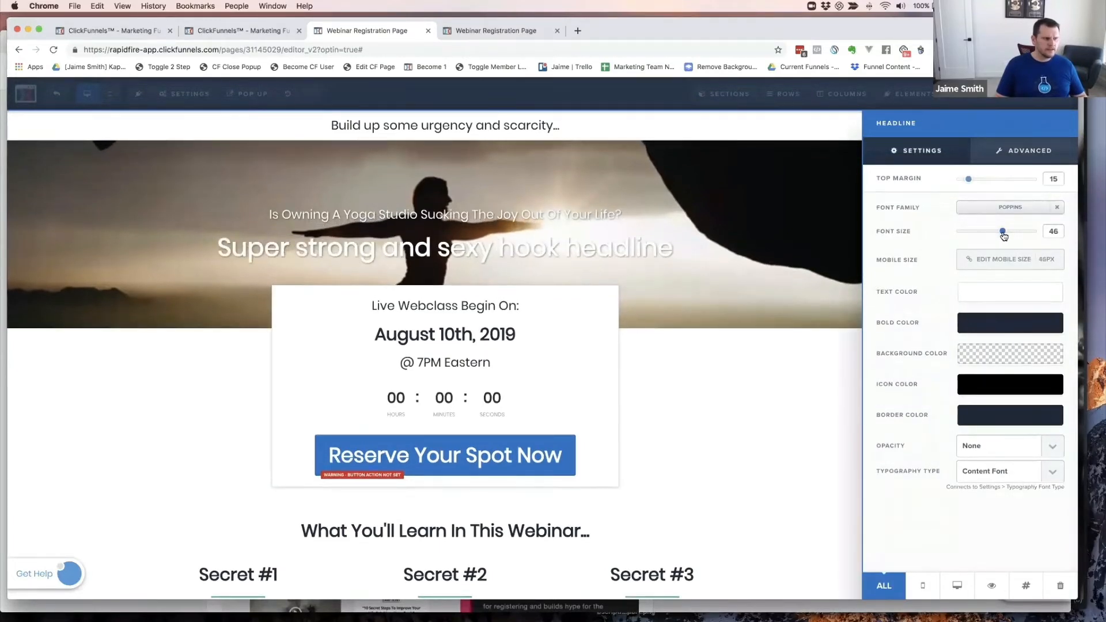
left_click_drag(969, 182, 943, 182)
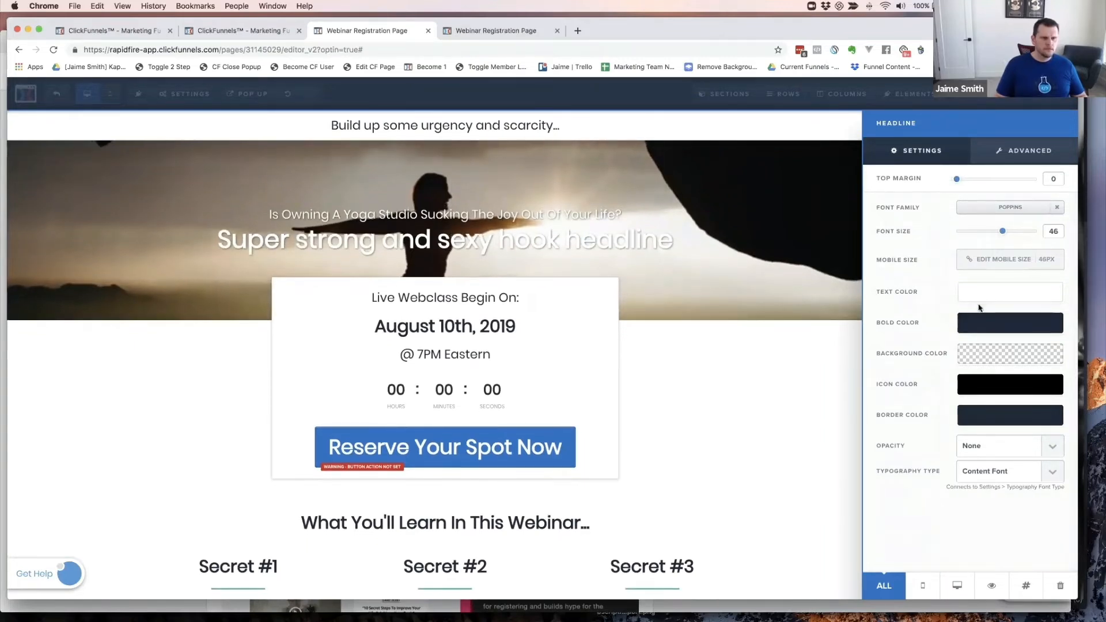
left_click_drag(1002, 232, 998, 231)
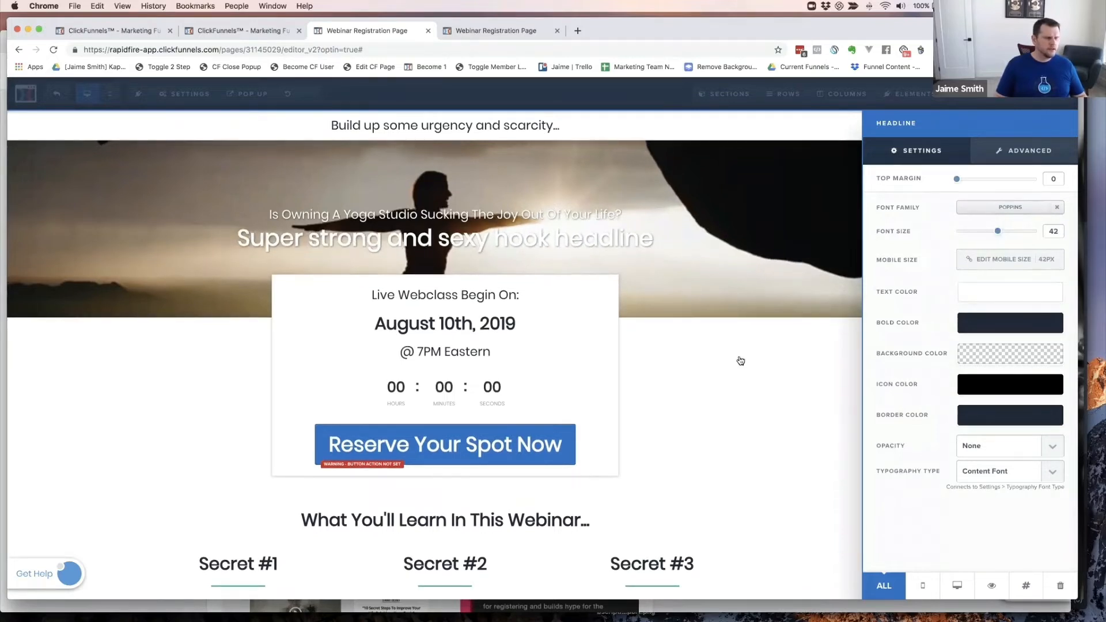
left_click(1044, 90)
left_click(1045, 99)
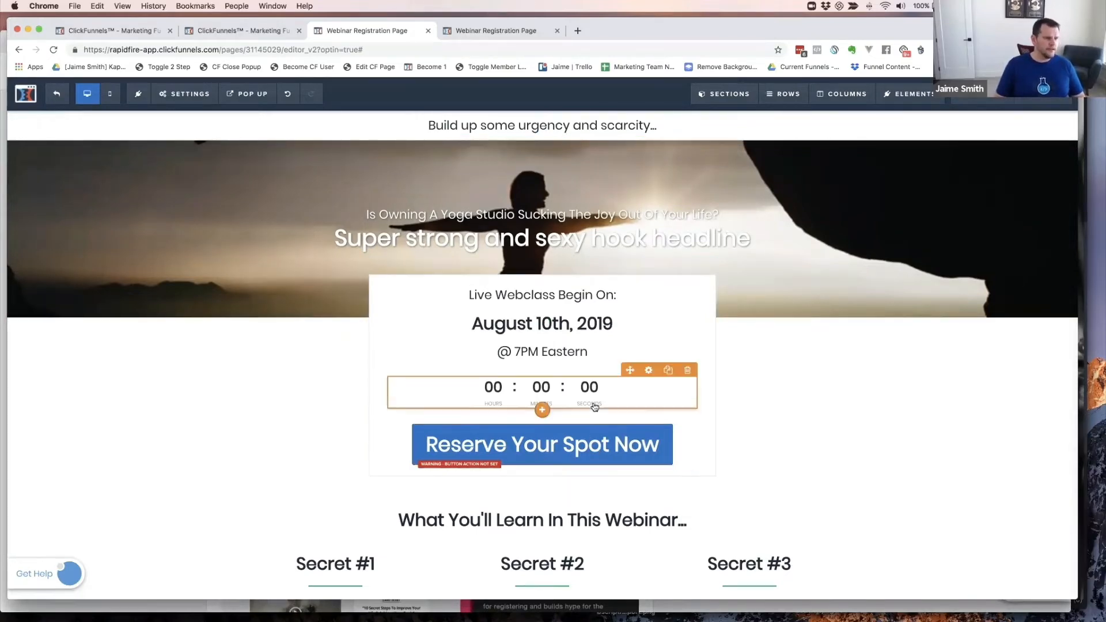
- Set the top 'Reserve Your Spot Now' button's action to Open the Pop Up
scroll(594, 426, "down", 5)
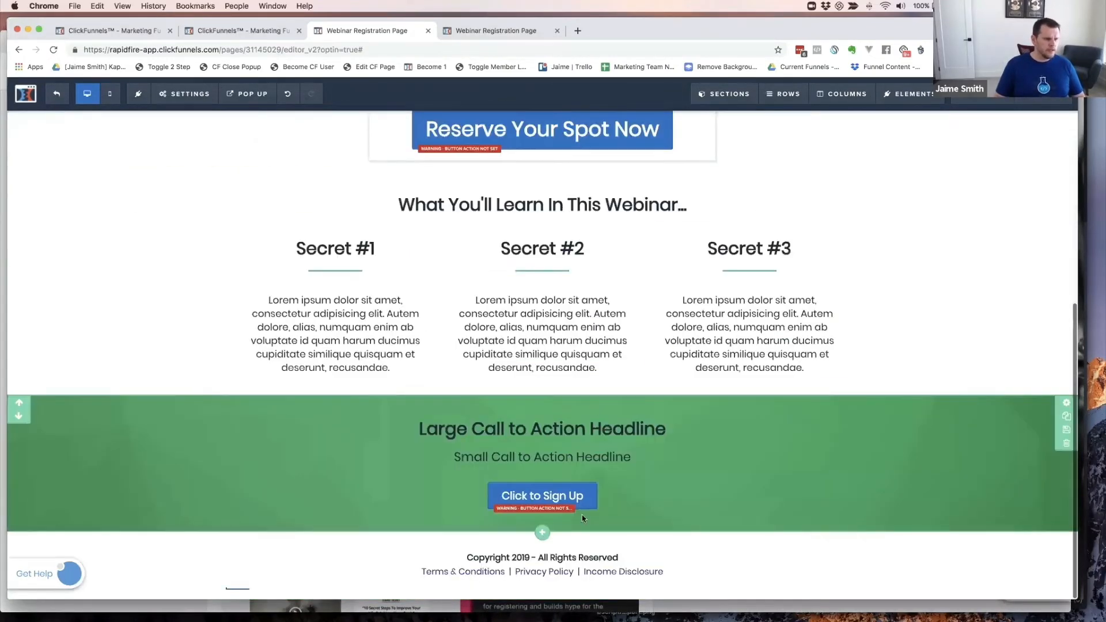
scroll(595, 479, "up", 5)
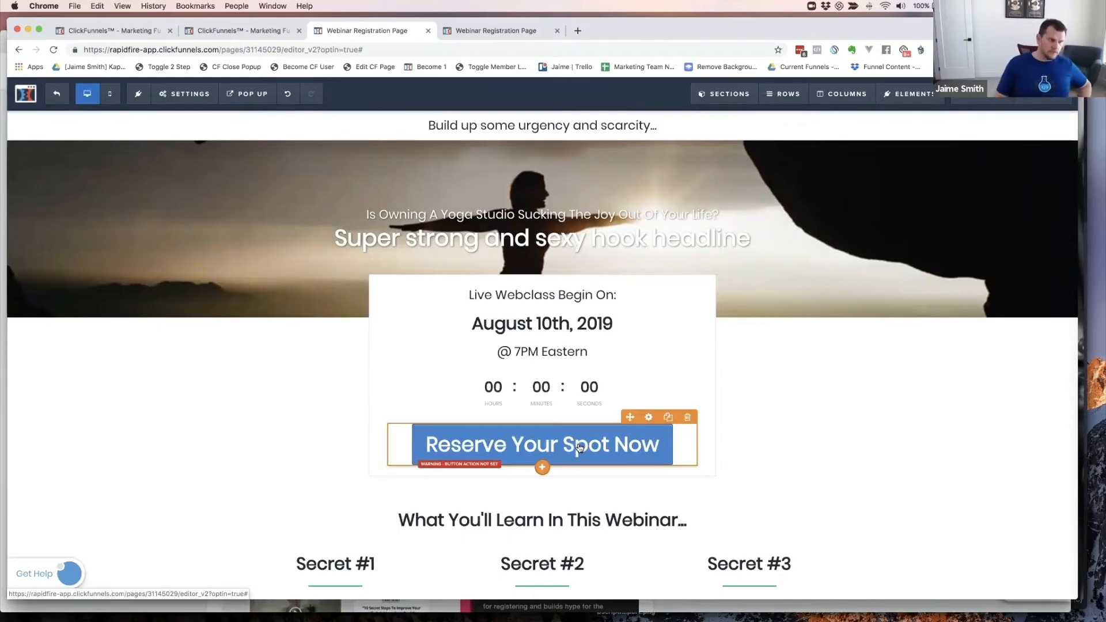
left_click(579, 448)
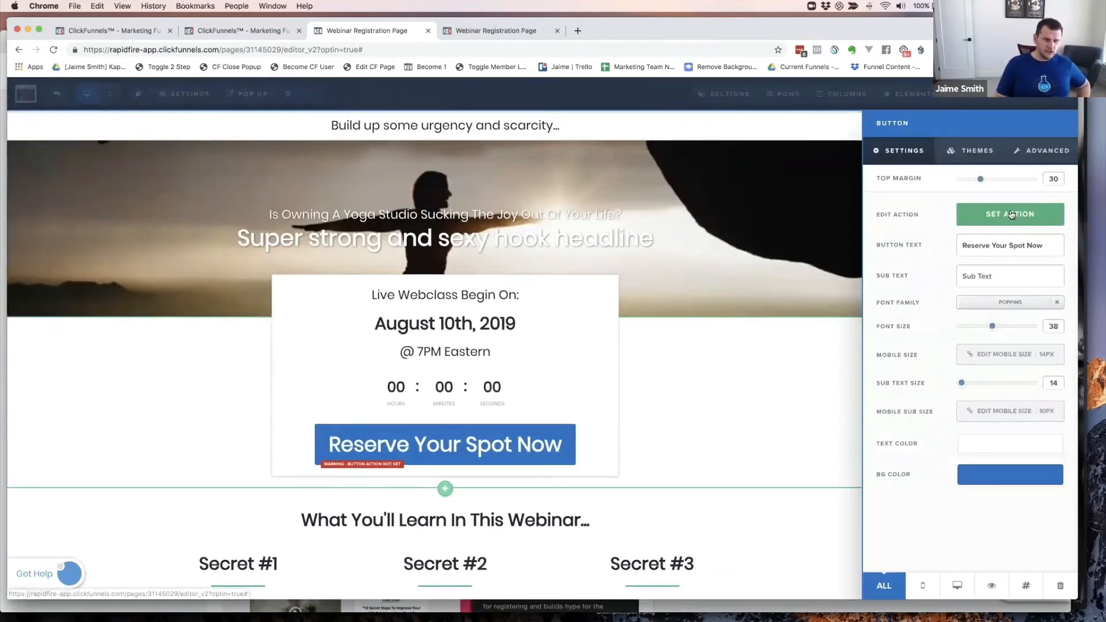
left_click(993, 218)
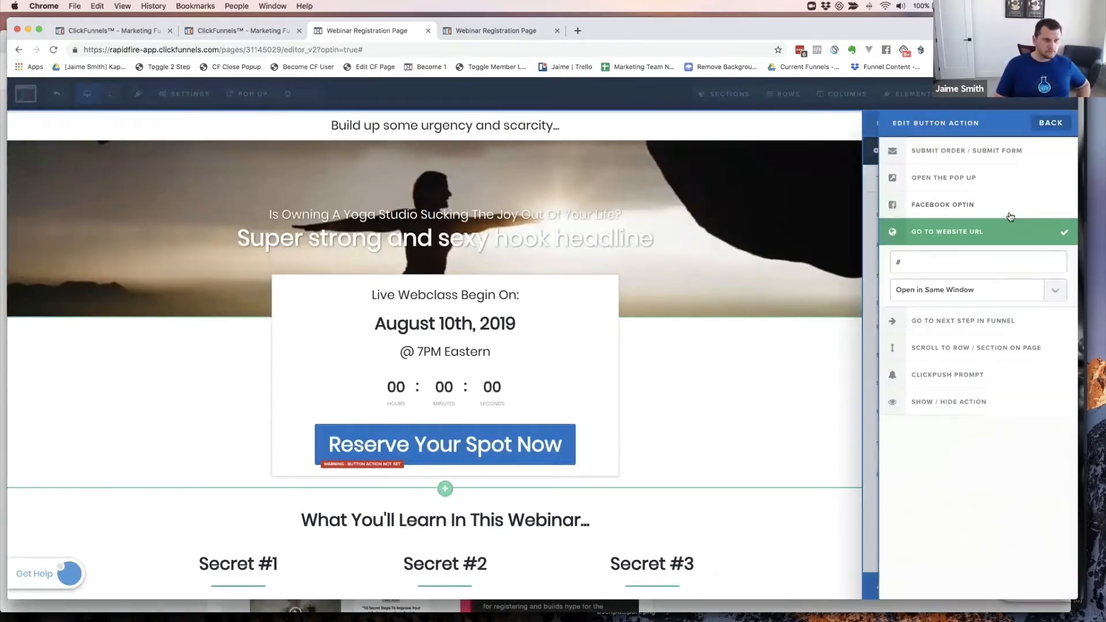
left_click(936, 178)
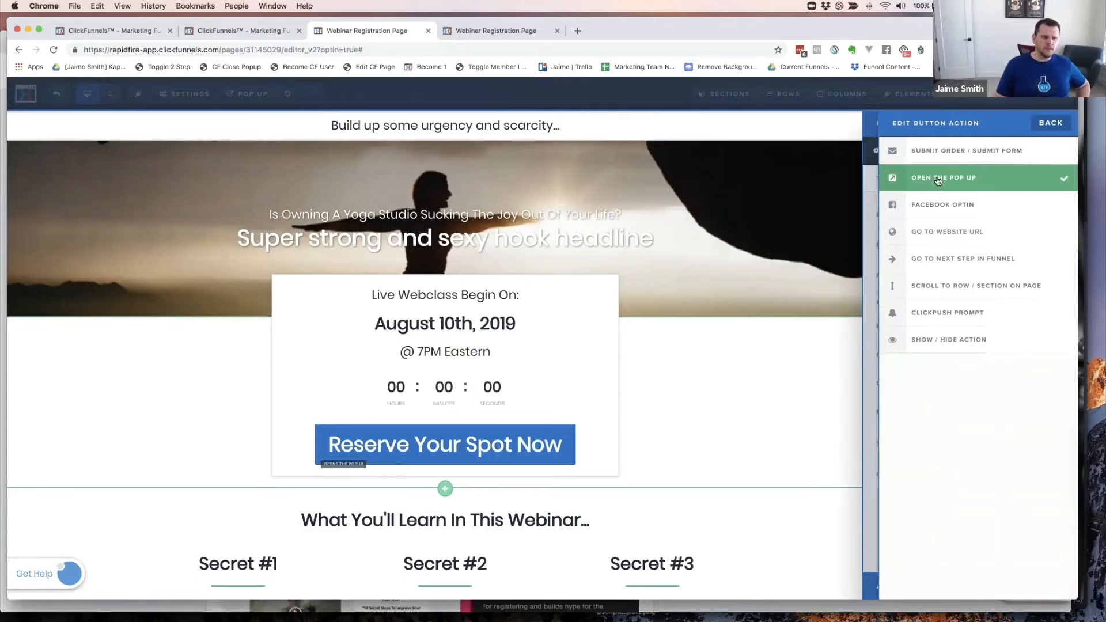
left_click(783, 383)
scroll(793, 381, "down", 6)
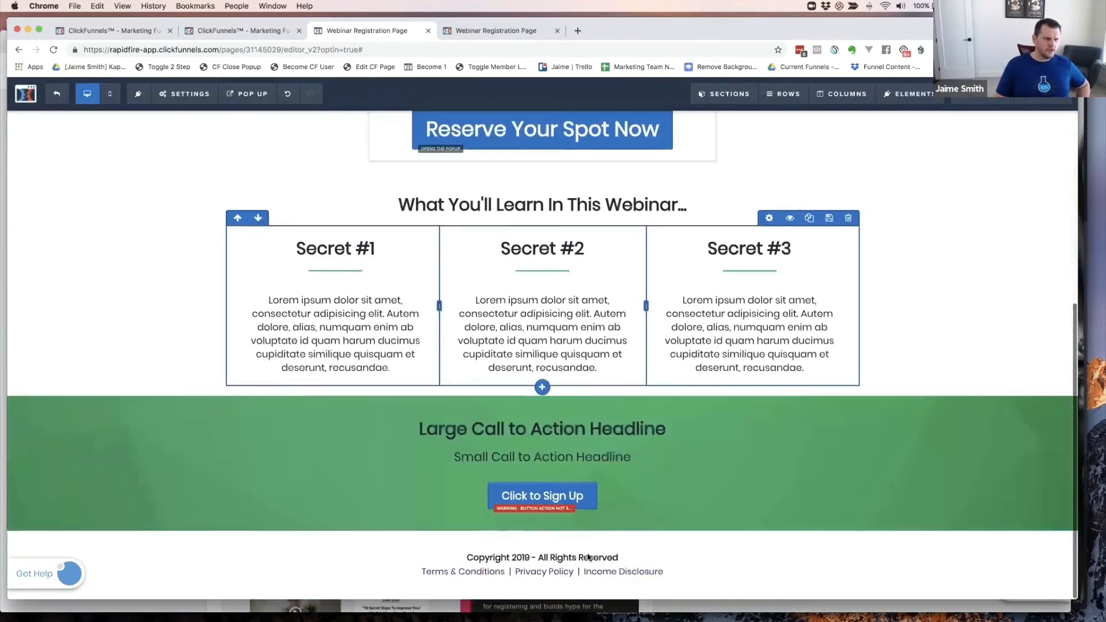
- Rename the 'Click to Sign Up' button to 'Reserve Your Spot Now' and make it open the pop-up
left_click(572, 499)
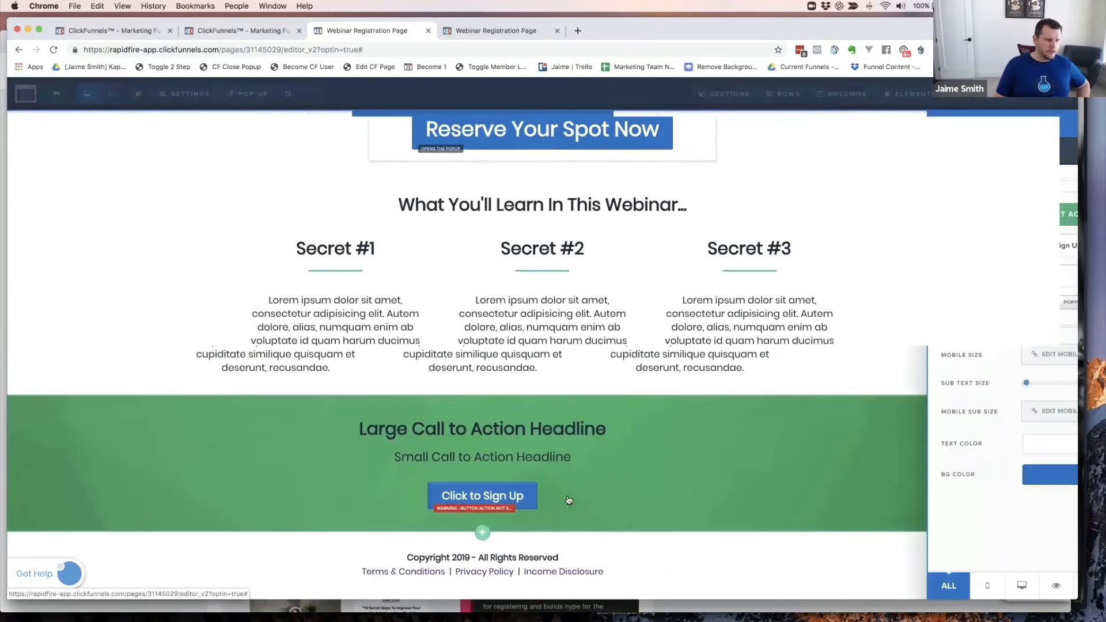
triple_click(991, 251)
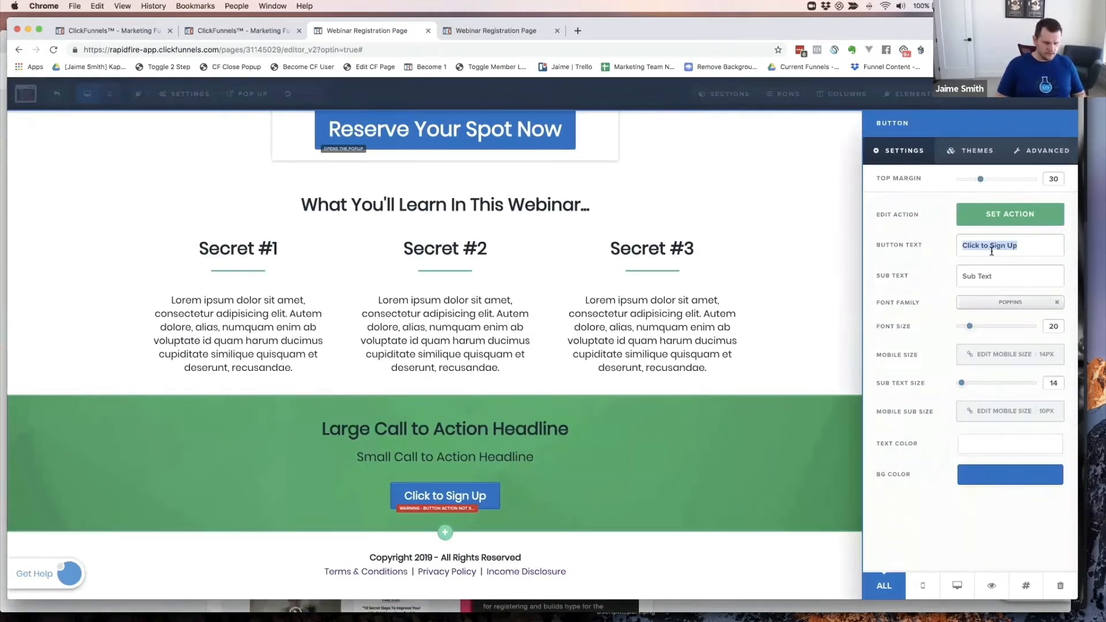
type("Rese")
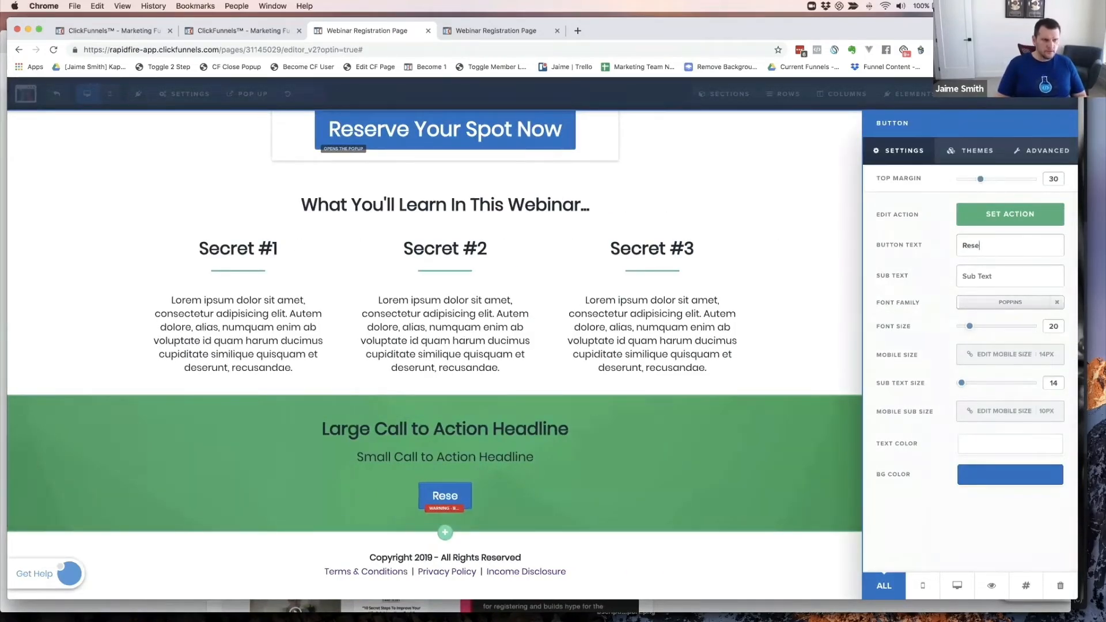
type("rve ")
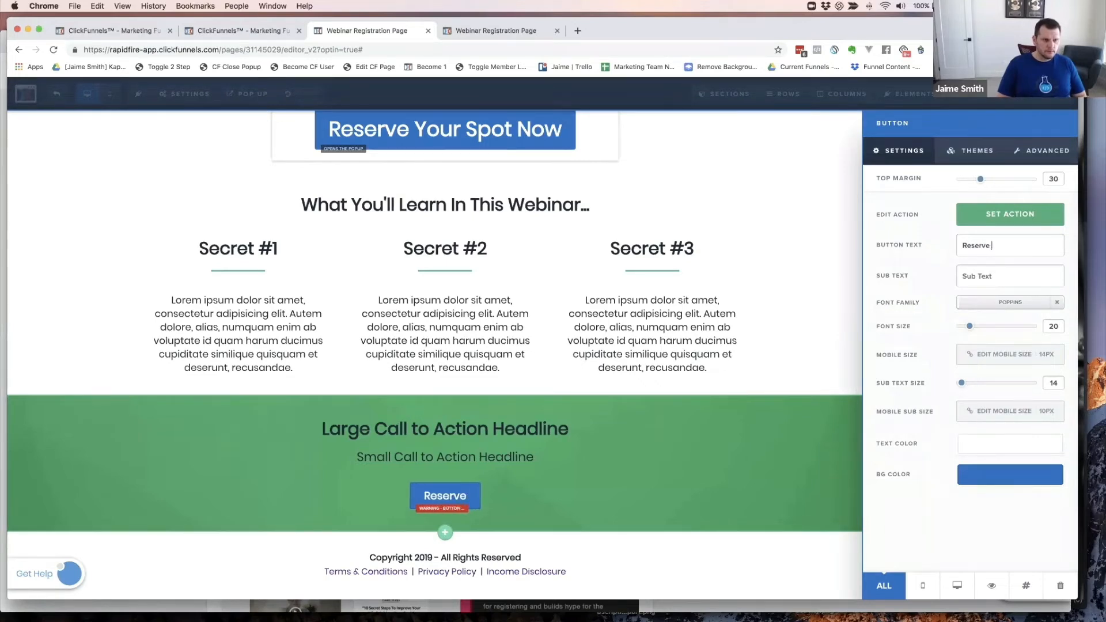
type("Your Spot Now")
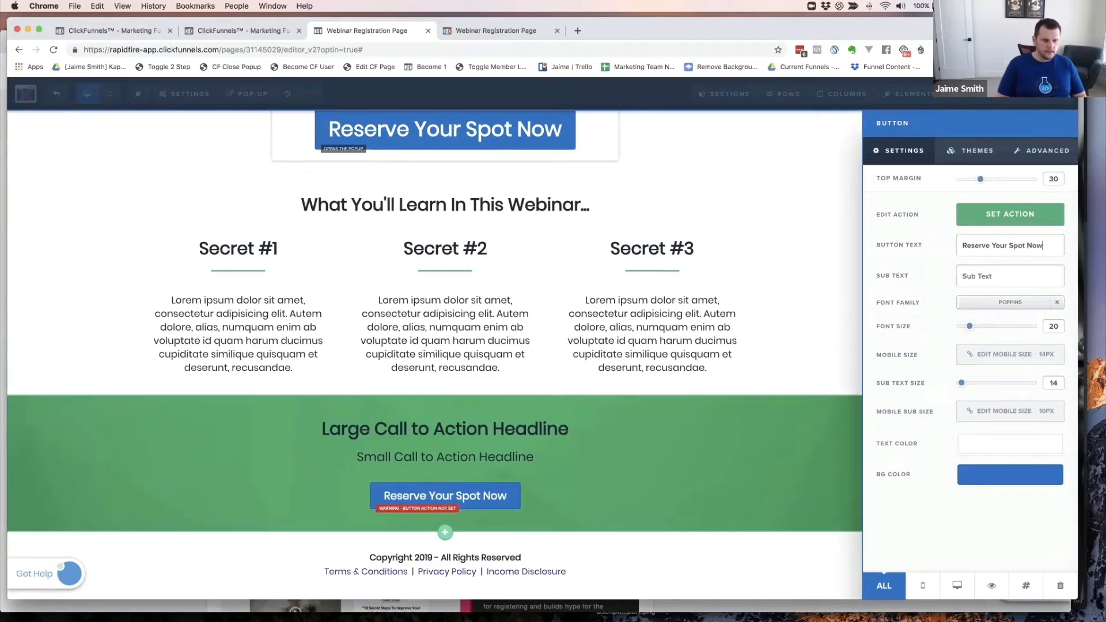
left_click(1012, 217)
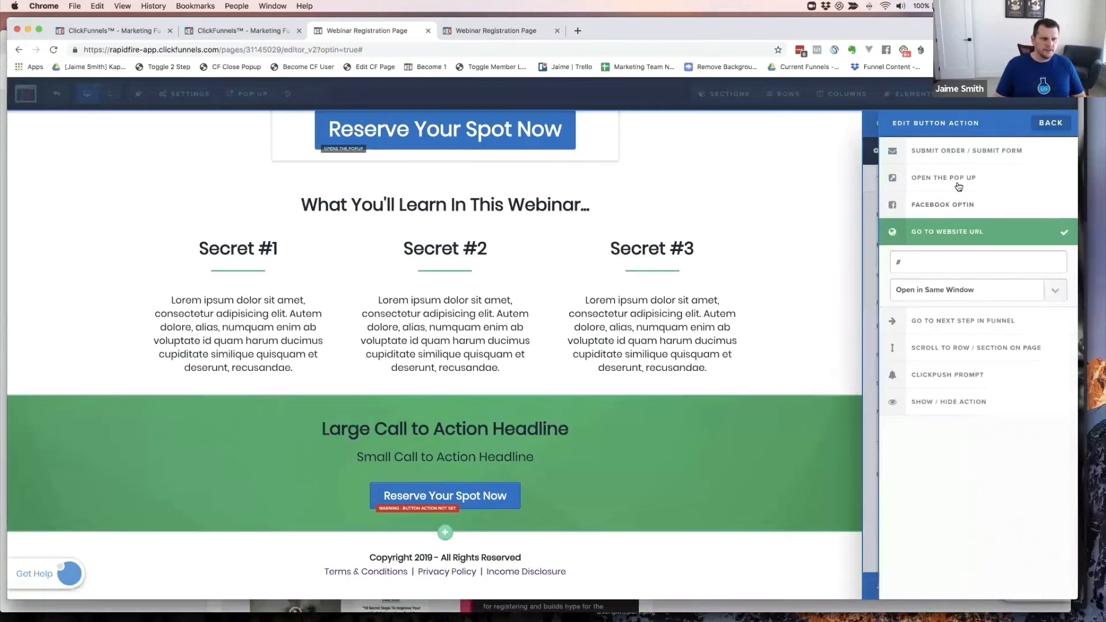
left_click(956, 180)
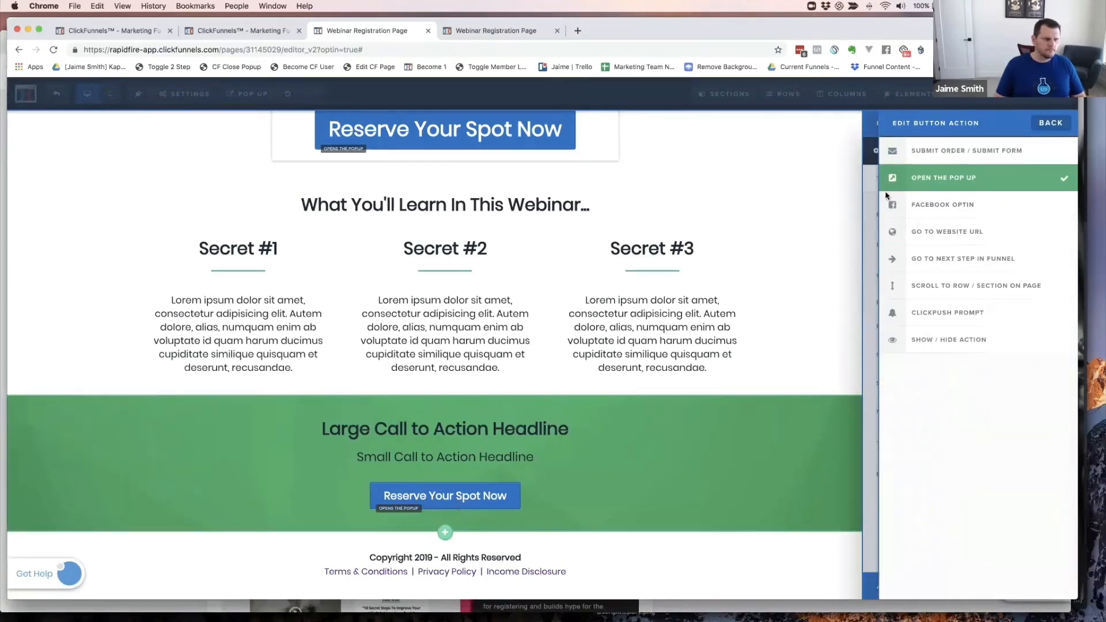
left_click(1044, 122)
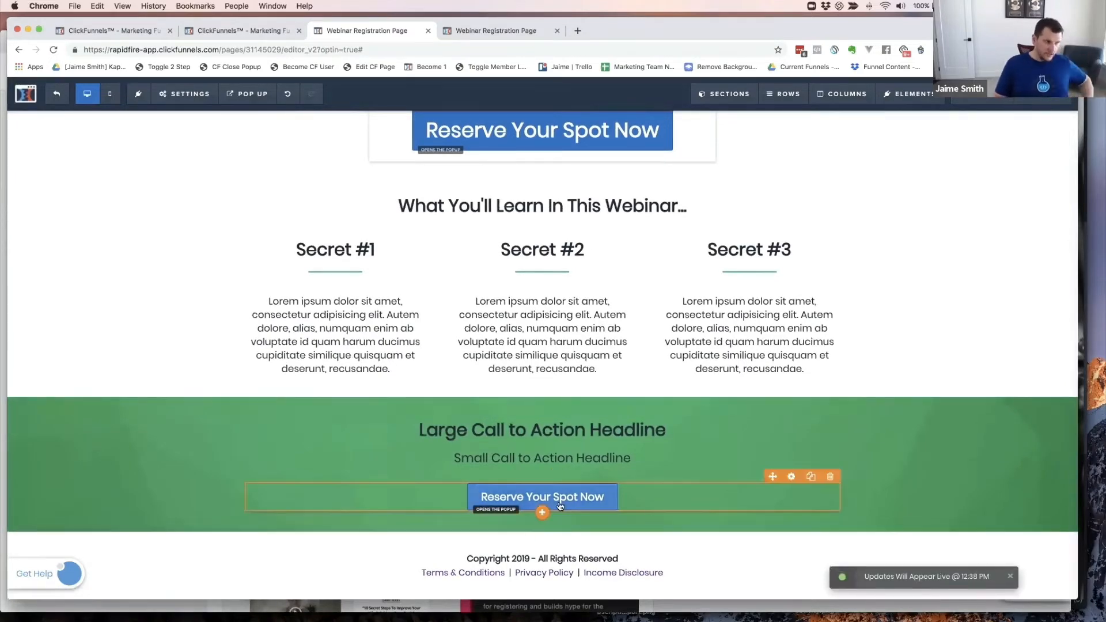
scroll(474, 315, "up", 5)
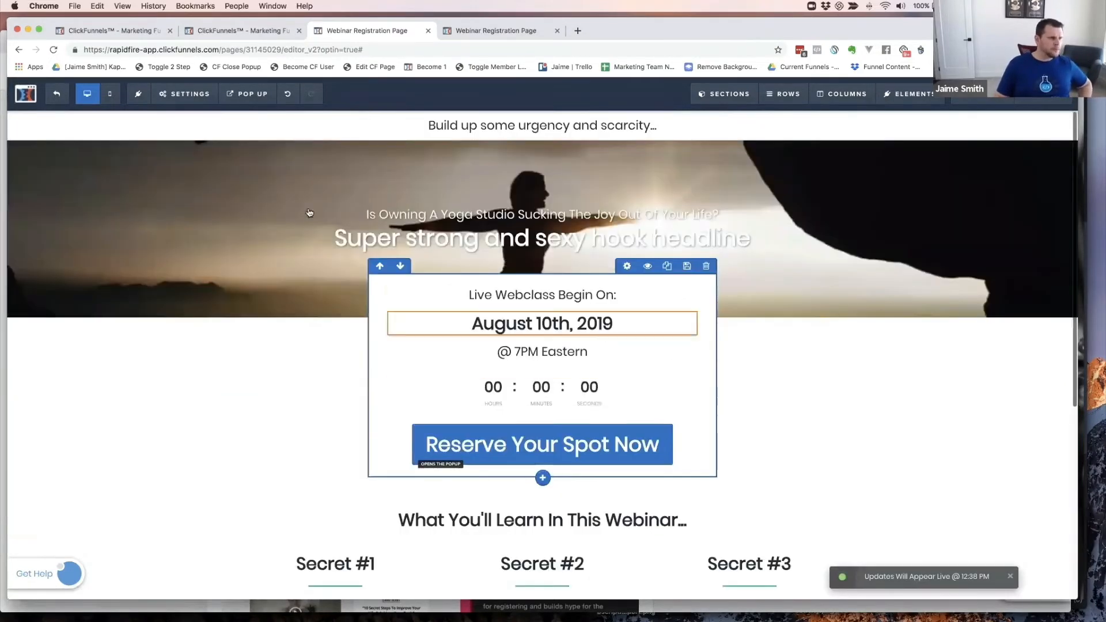
- Show the pop-up for editing and delete its ACT NOW headline row and form row
left_click(248, 93)
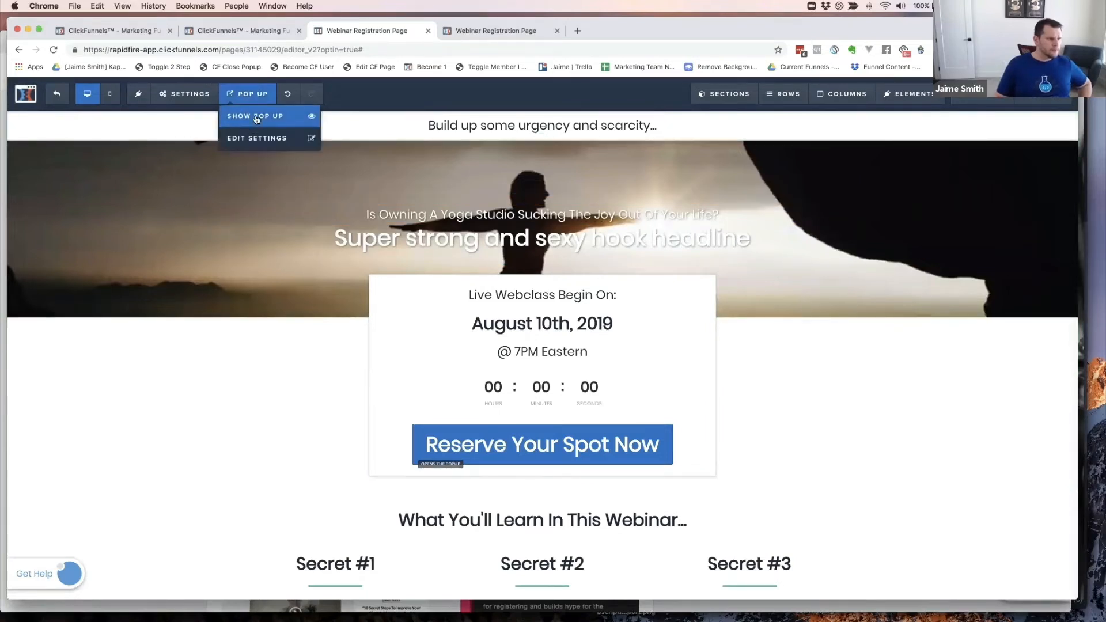
left_click(251, 118)
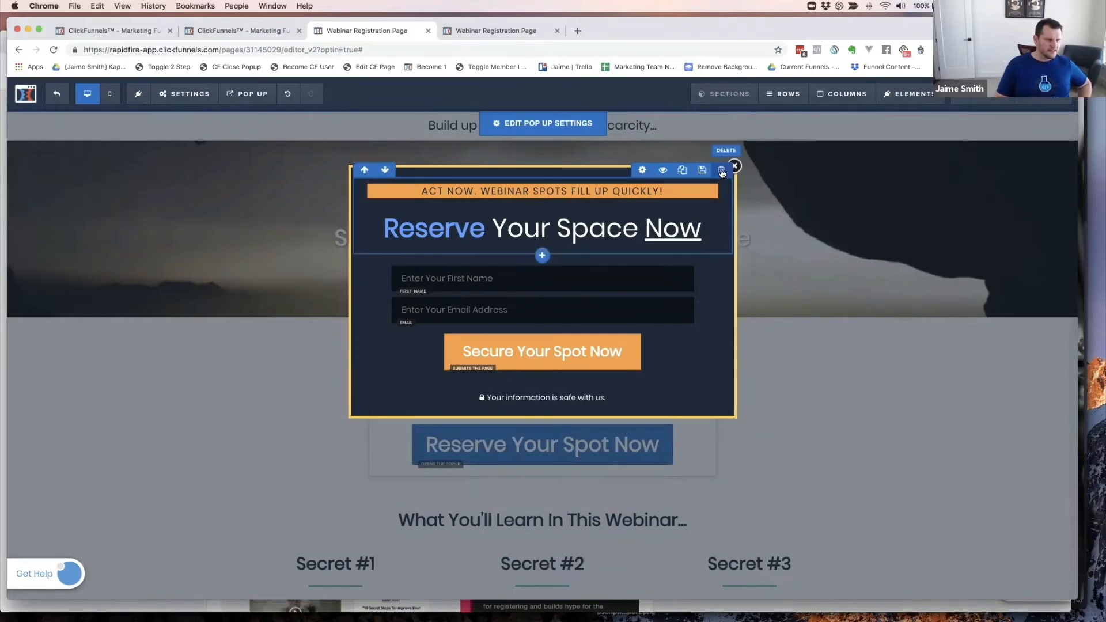
left_click(721, 170)
left_click(634, 112)
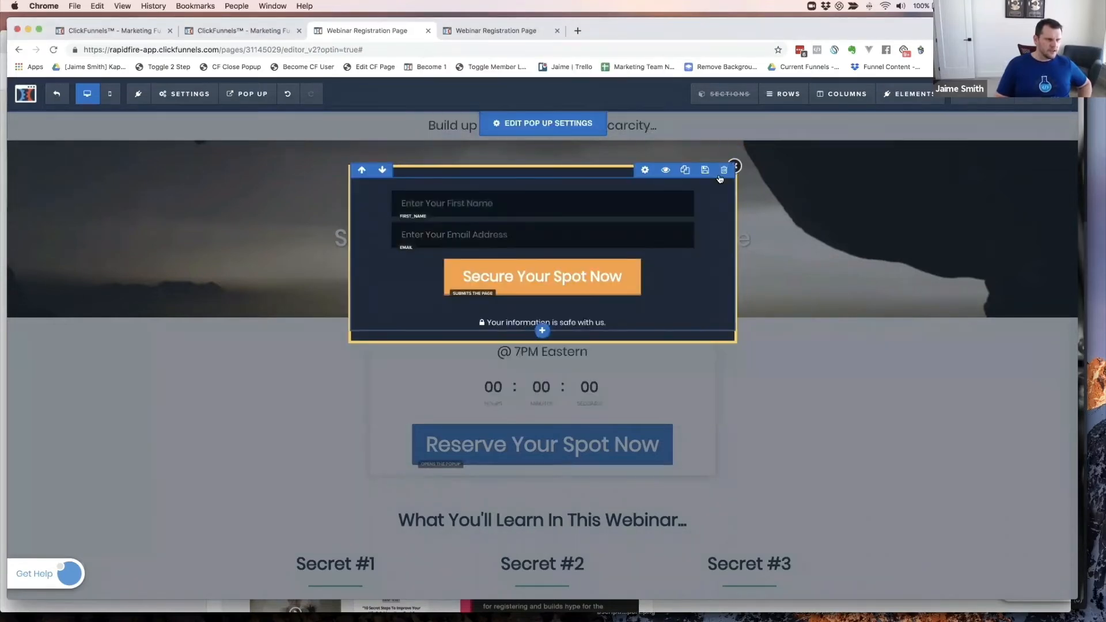
left_click(720, 172)
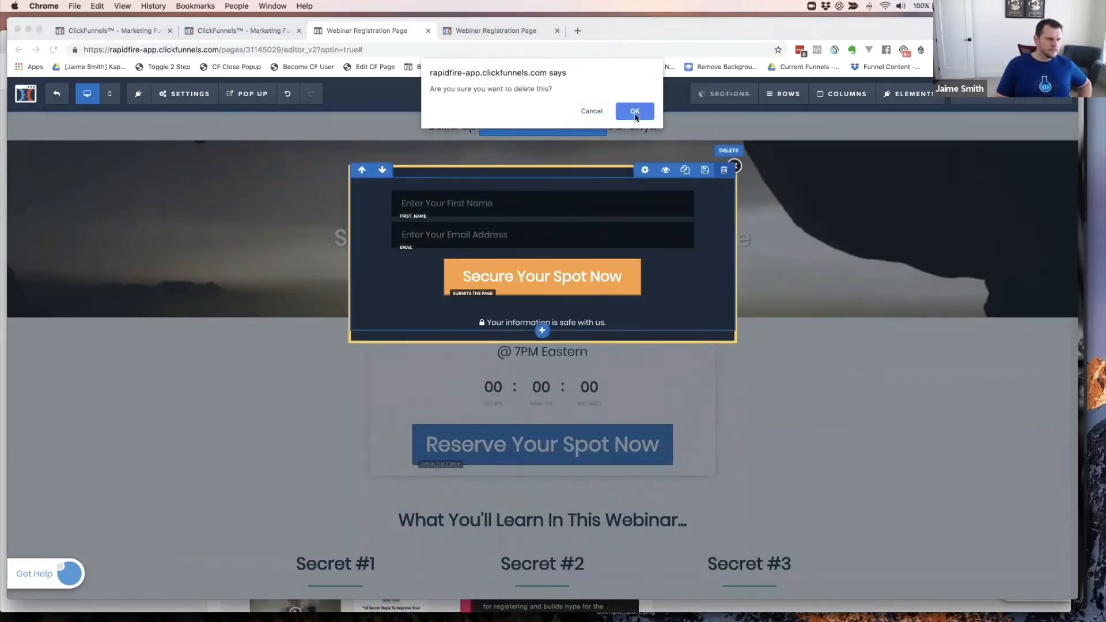
left_click(635, 112)
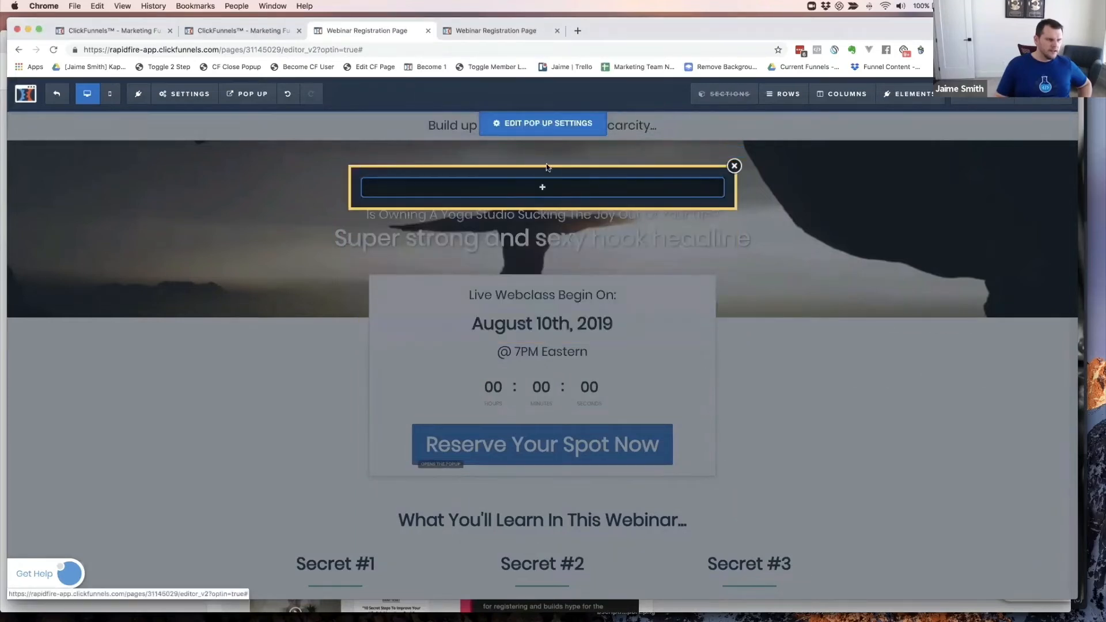
- Round the pop-up's corners to a 5px corner radius
left_click(539, 127)
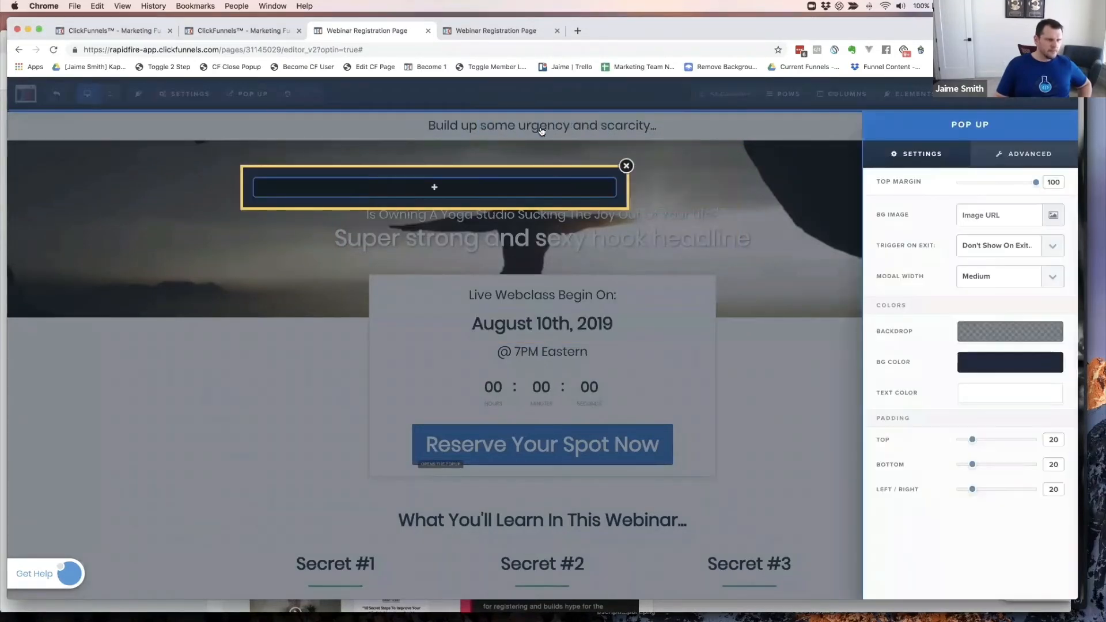
left_click(1036, 165)
left_click(984, 269)
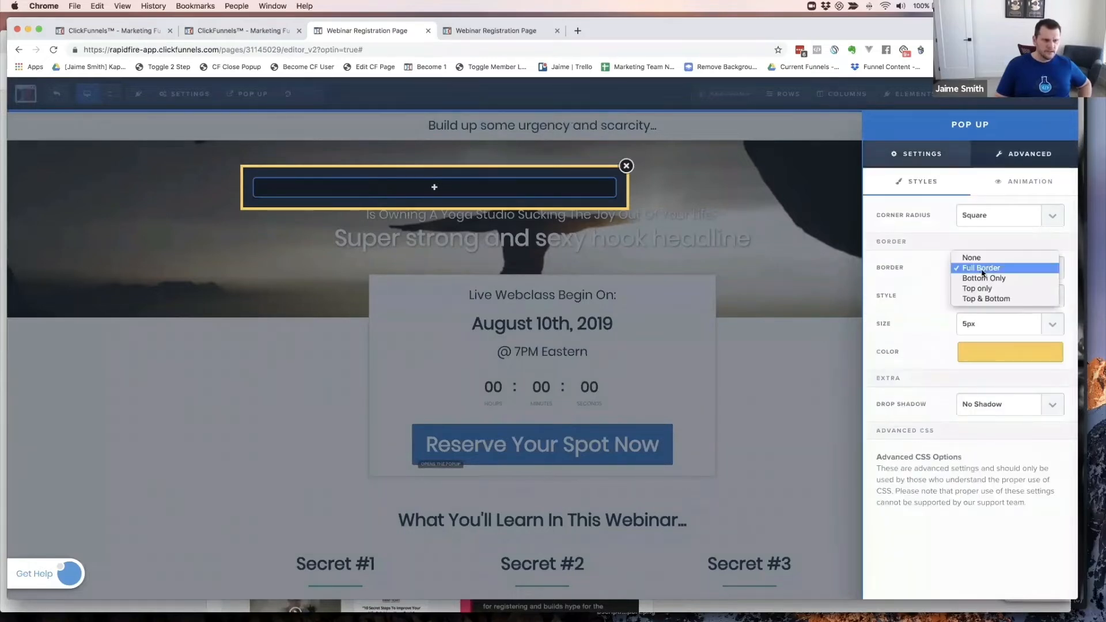
left_click(924, 301)
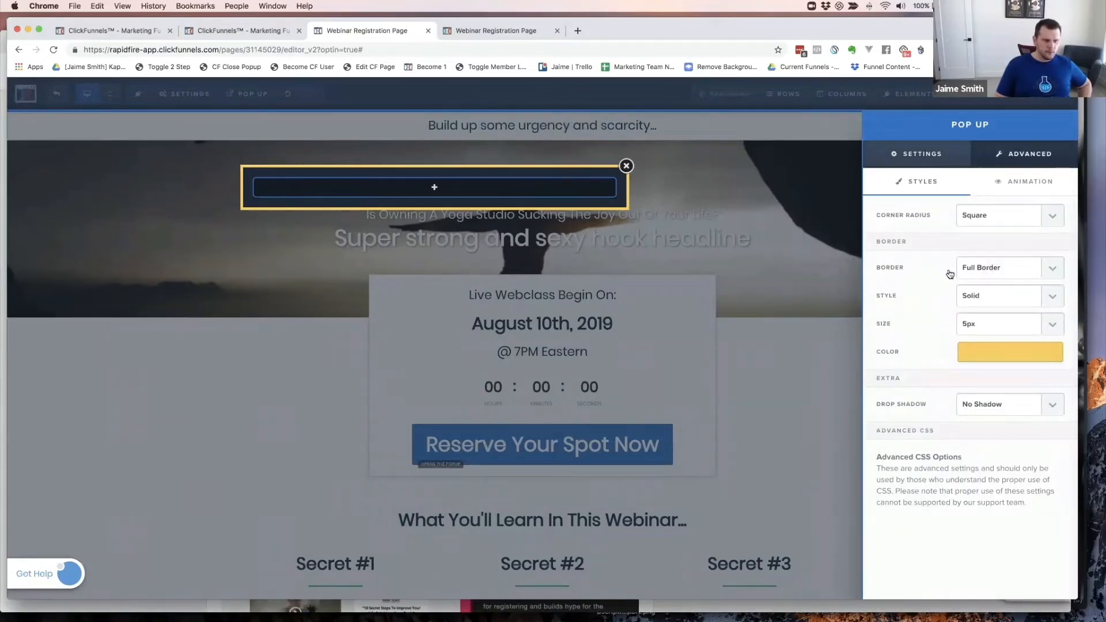
left_click(983, 215)
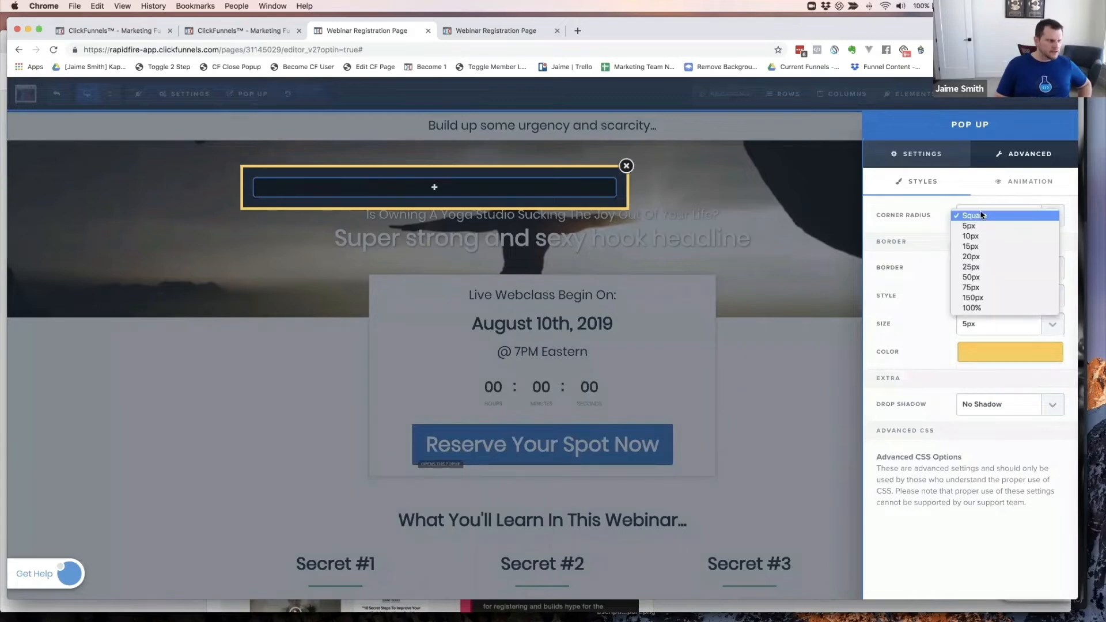
left_click(973, 236)
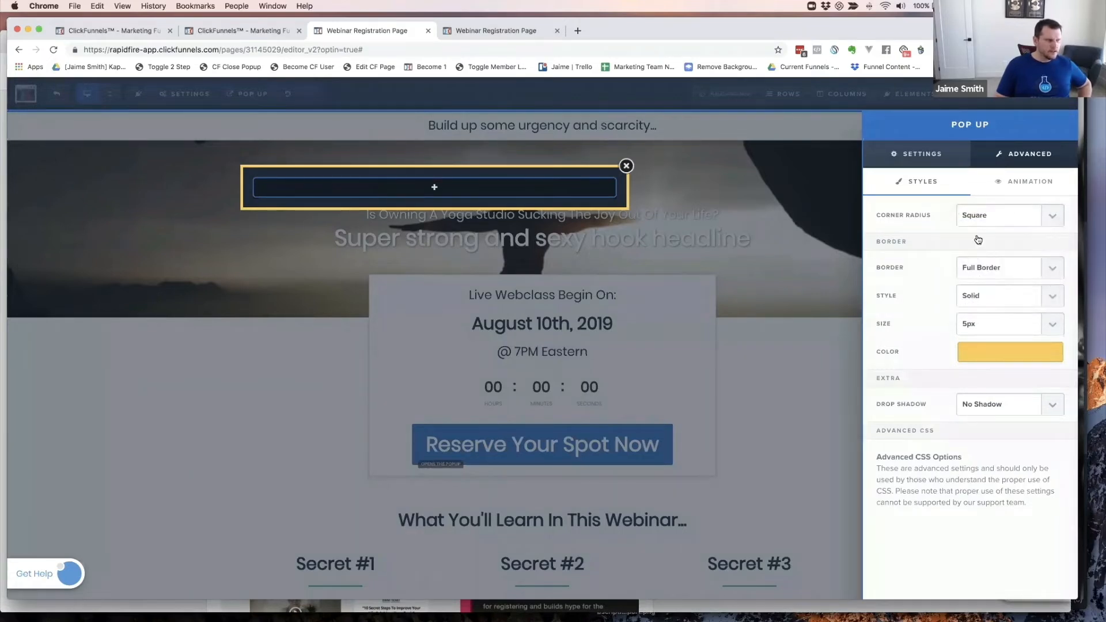
left_click(975, 220)
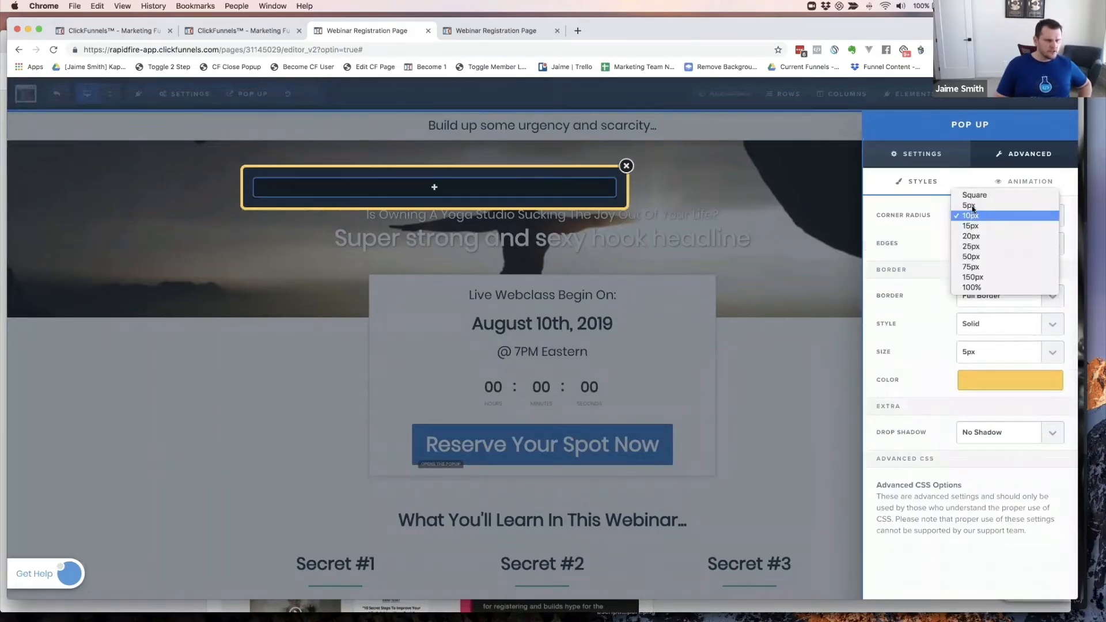
left_click(973, 209)
left_click(974, 217)
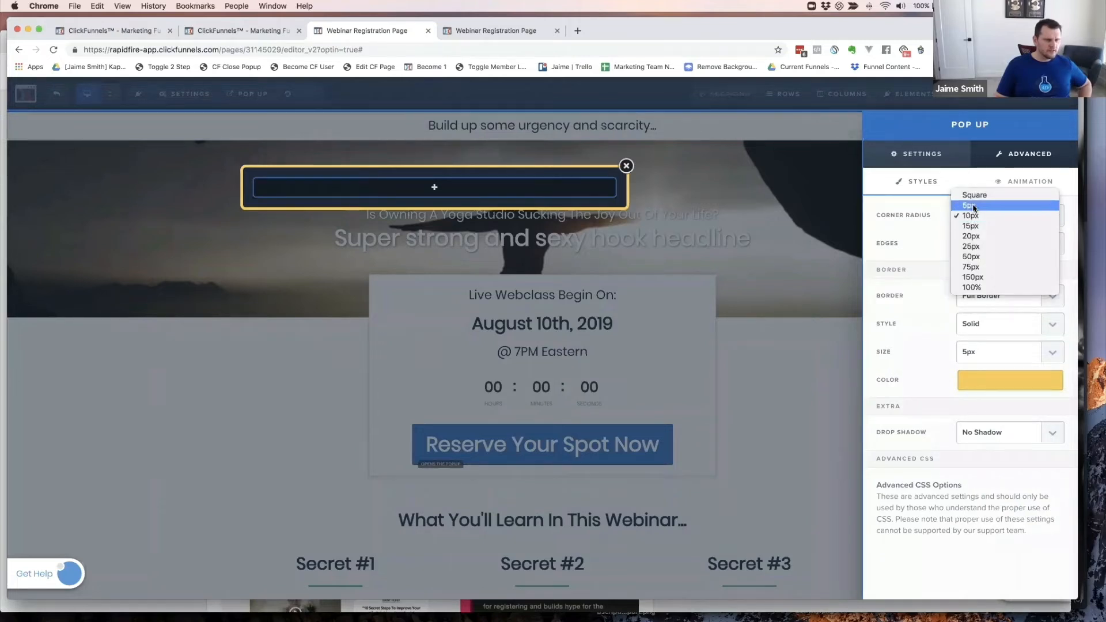
left_click(974, 207)
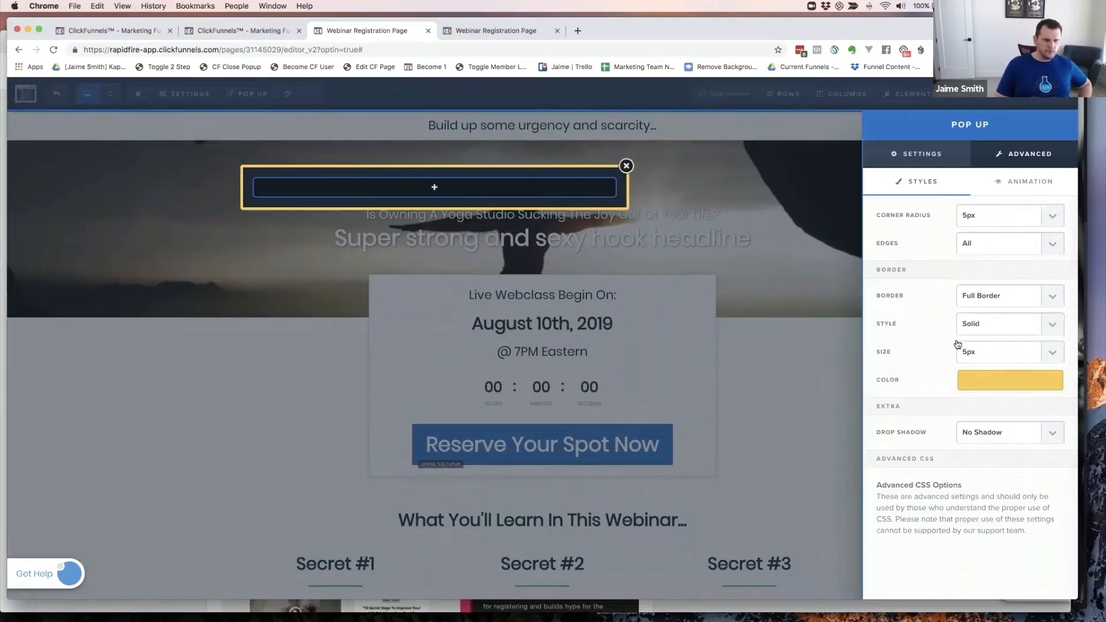
- Give the pop-up a 3px translucent dark grey border and a 20% drop shadow
left_click(973, 356)
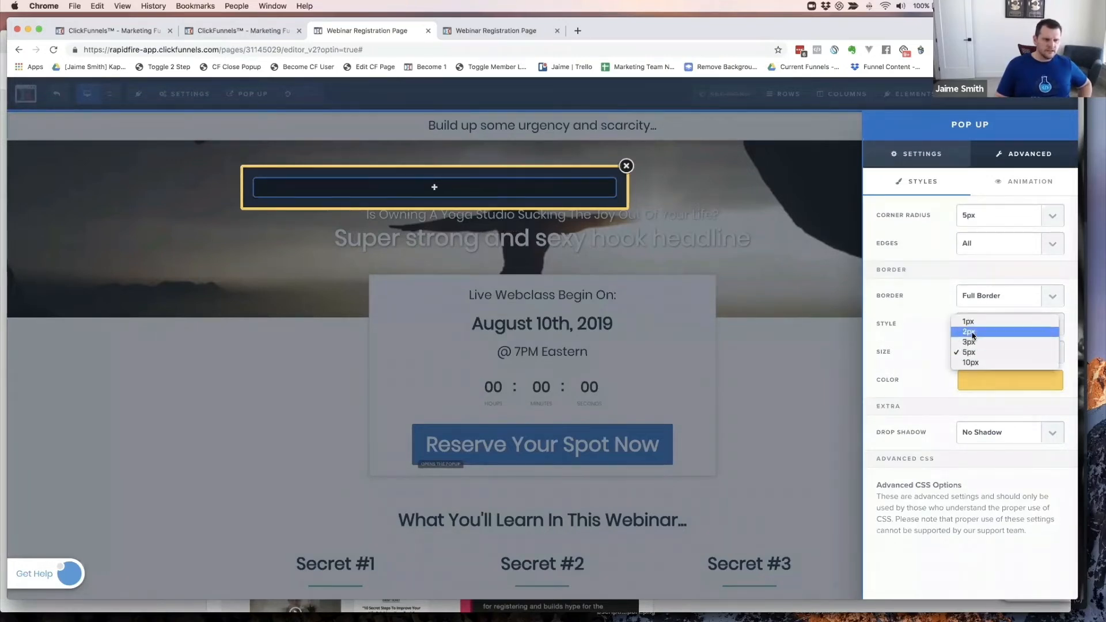
left_click(973, 335)
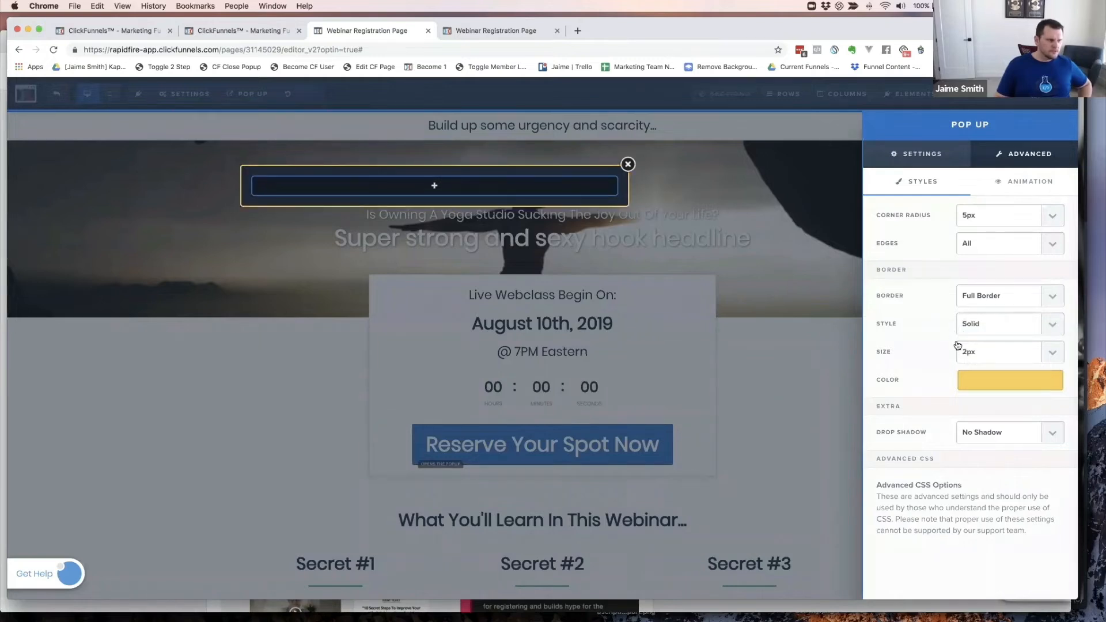
left_click(973, 358)
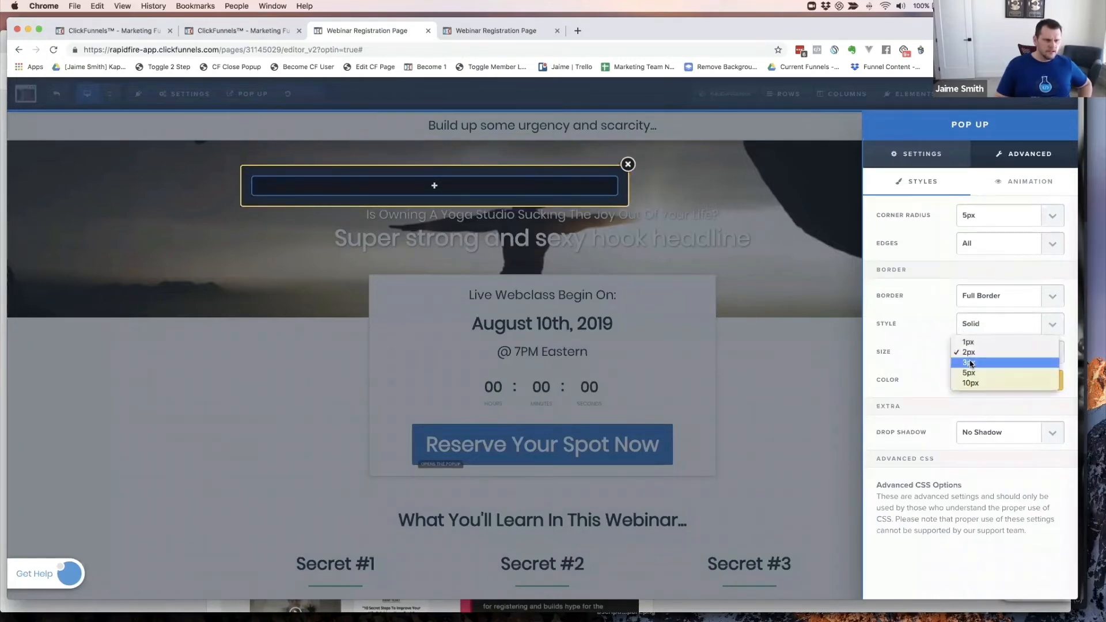
left_click(971, 362)
left_click(994, 381)
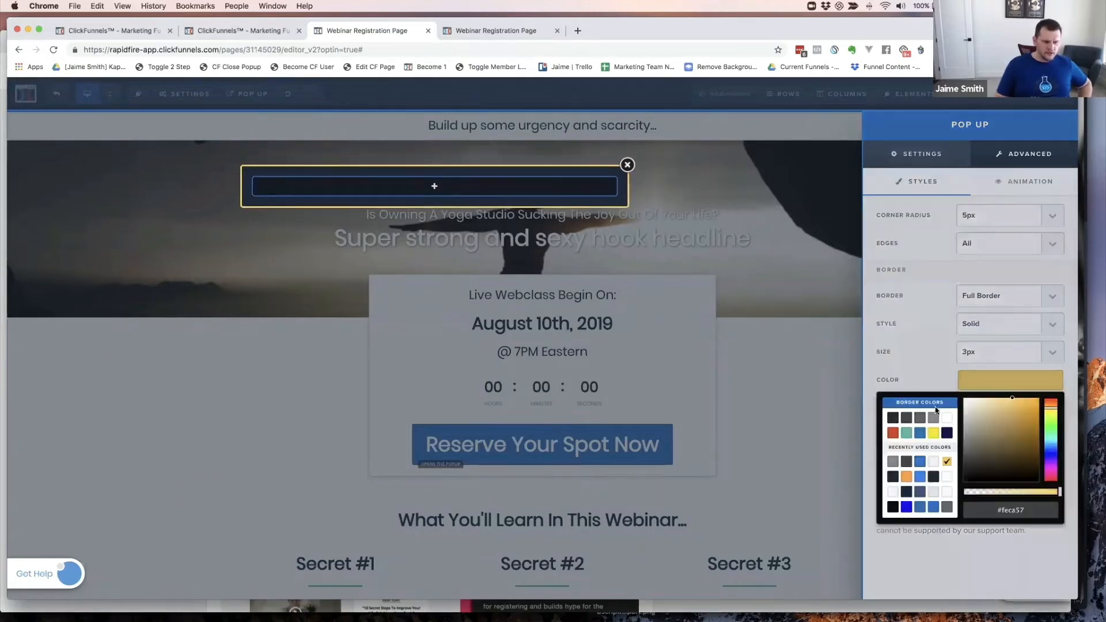
left_click(893, 464)
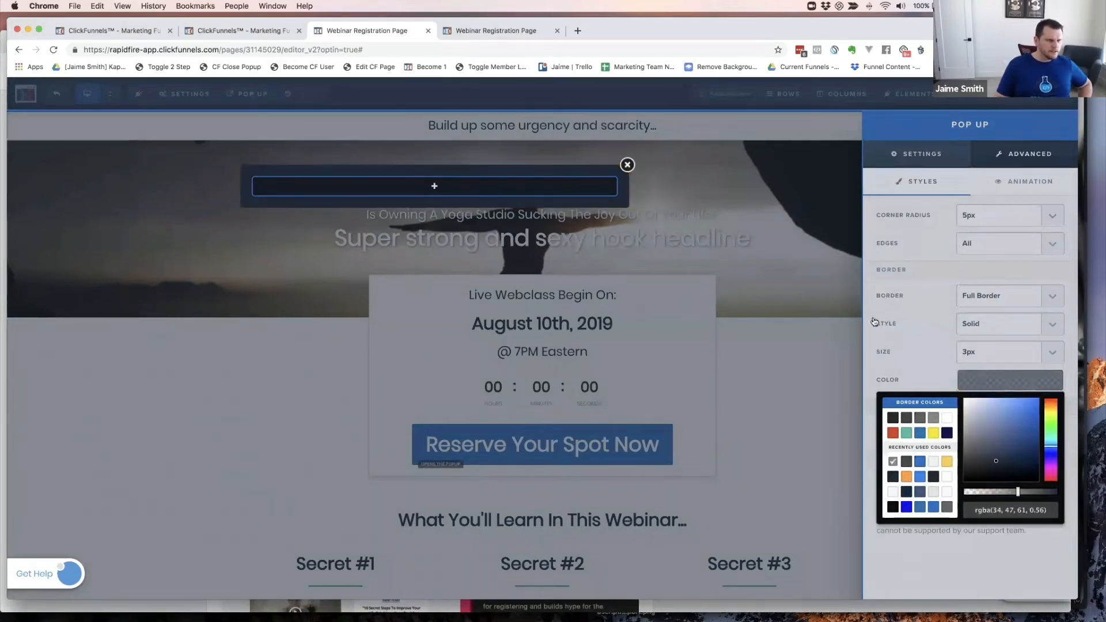
left_click(921, 328)
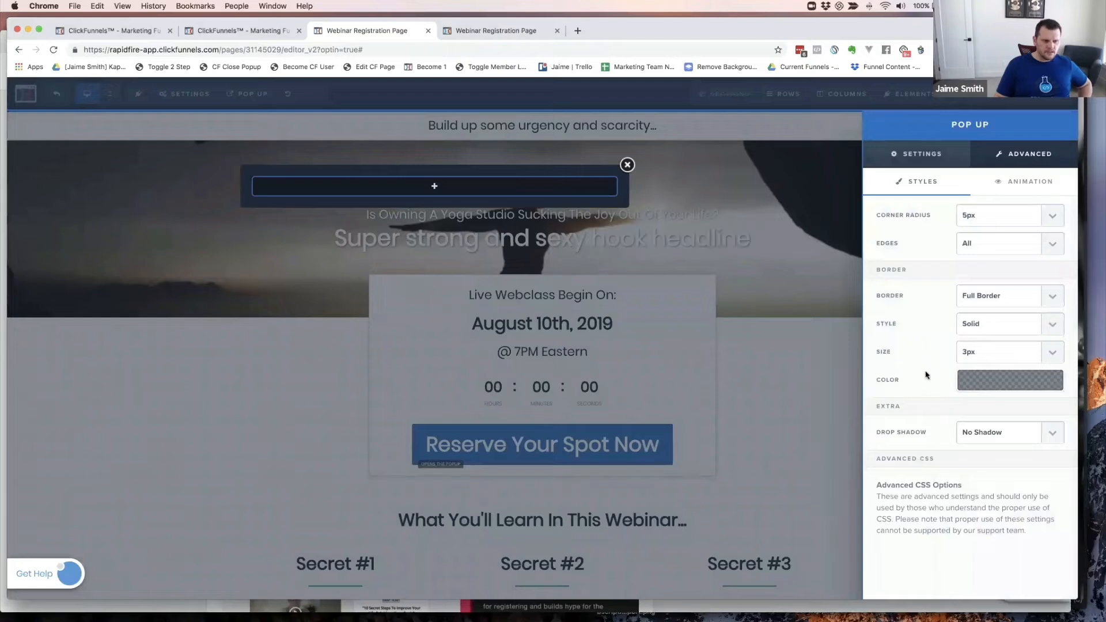
left_click(1000, 432)
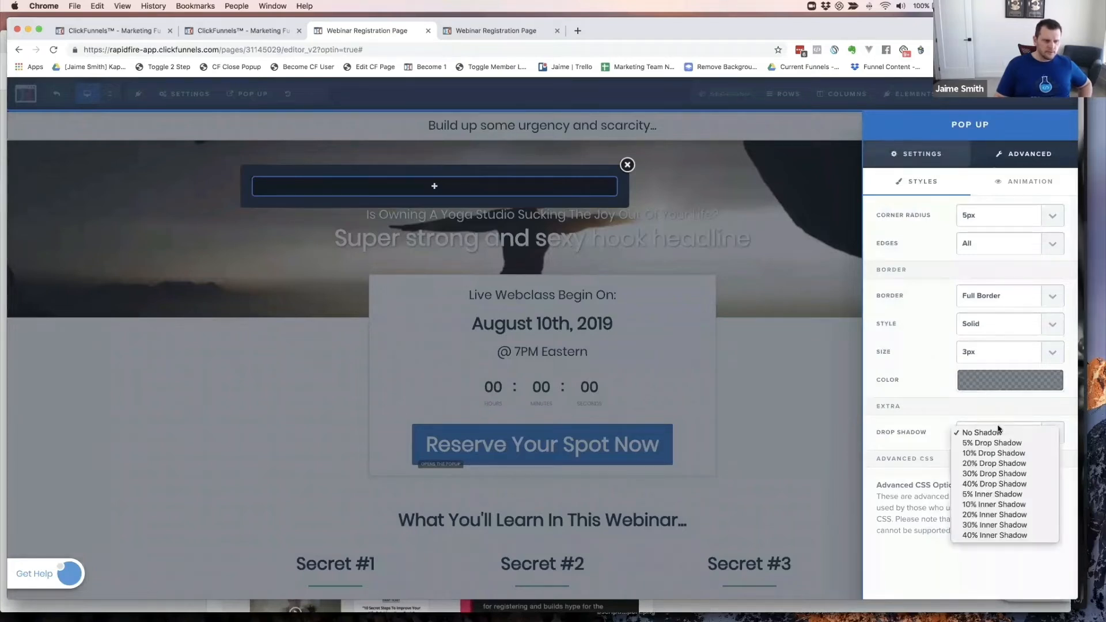
left_click(978, 463)
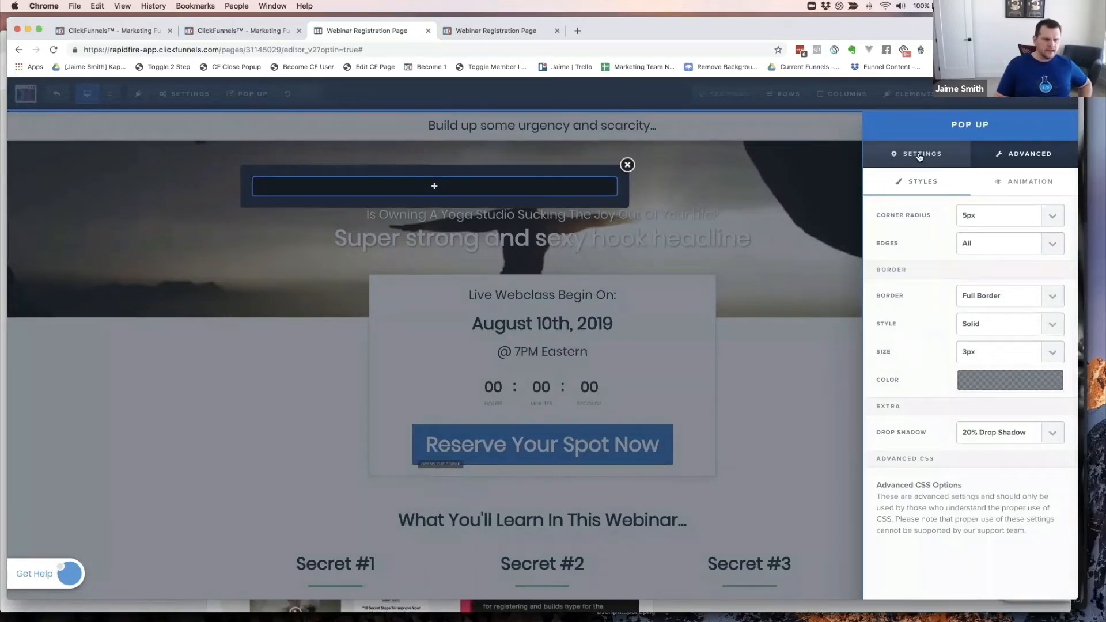
- Set the pop-up box's BG colour to white and bring up the Backdrop colour picker
left_click(957, 156)
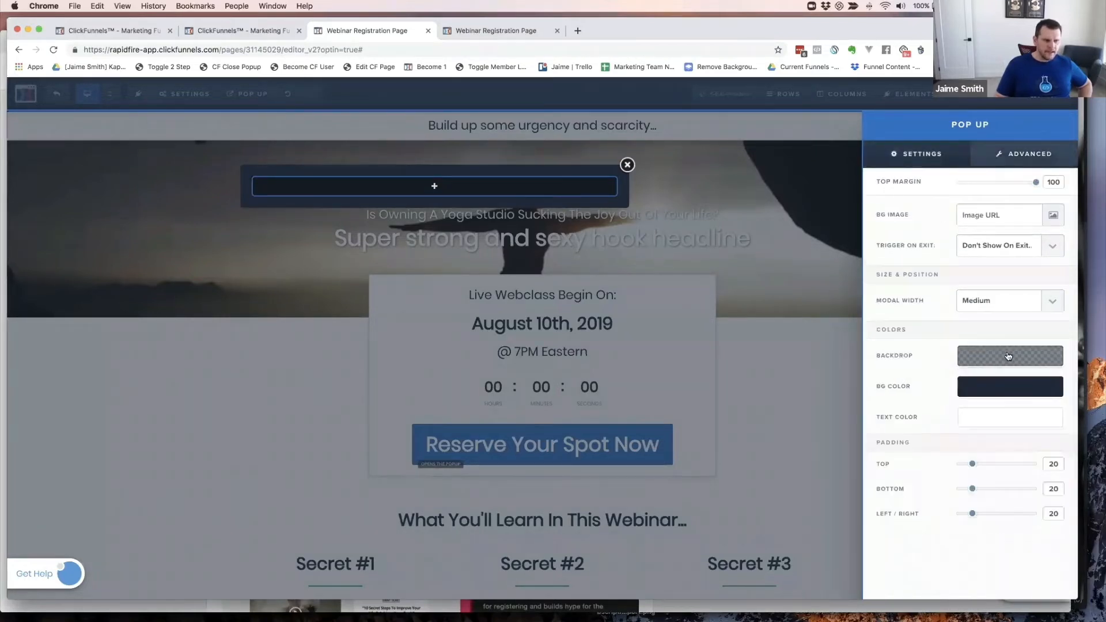
left_click(1000, 394)
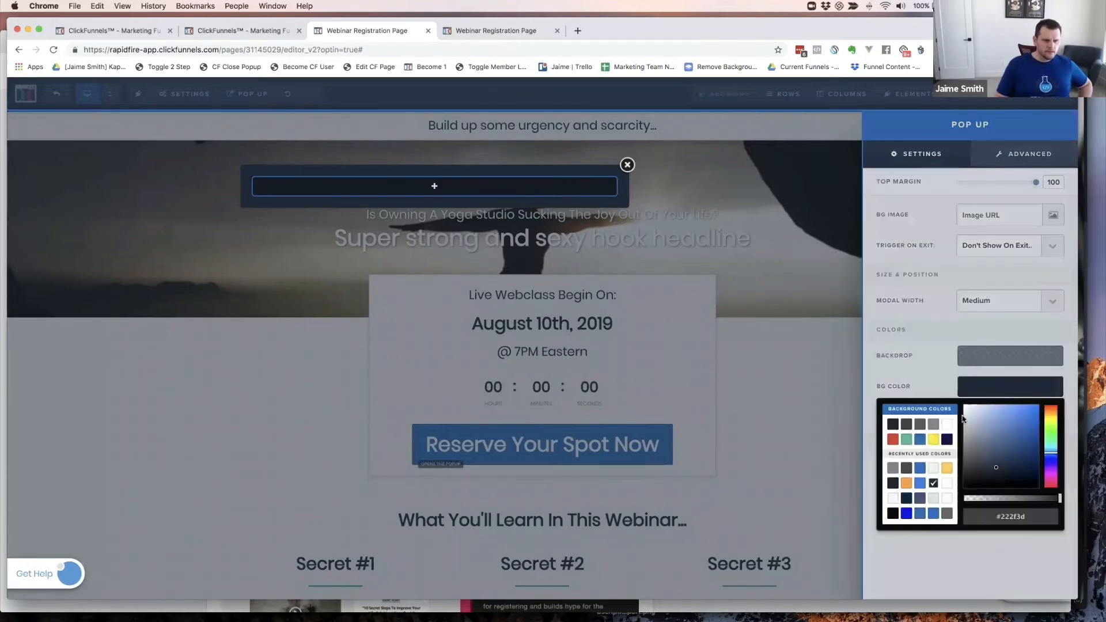
left_click(946, 426)
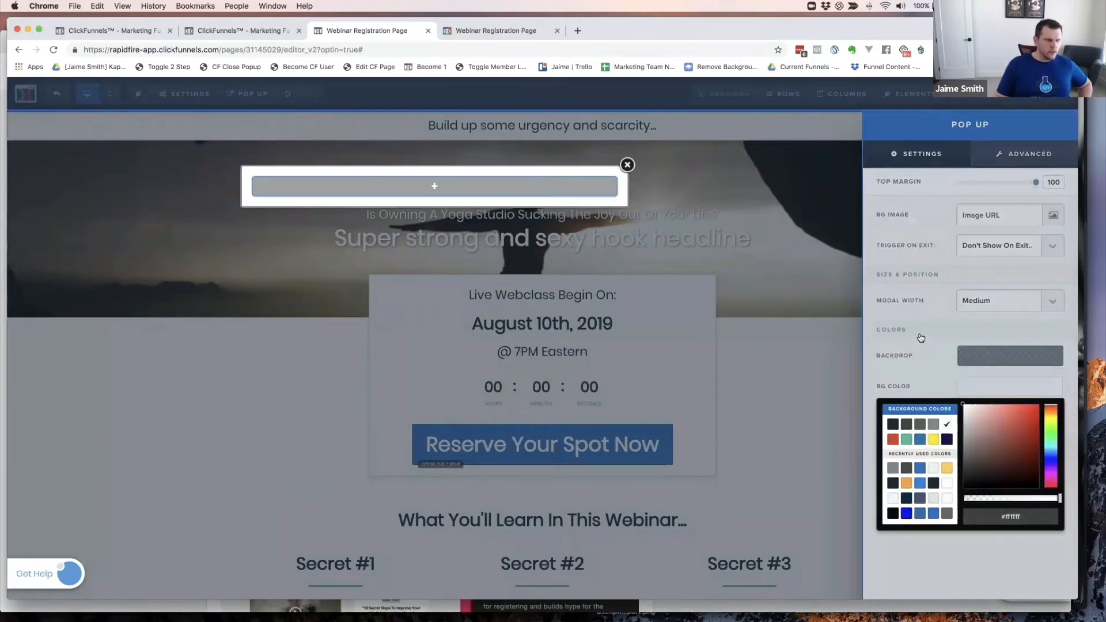
left_click(928, 321)
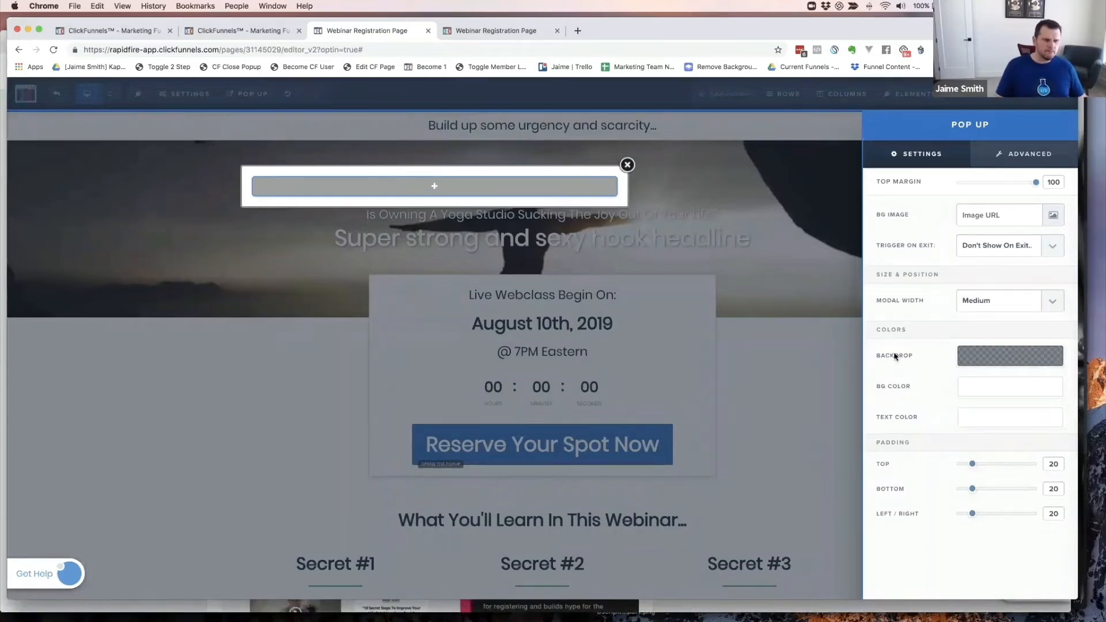
left_click(1002, 358)
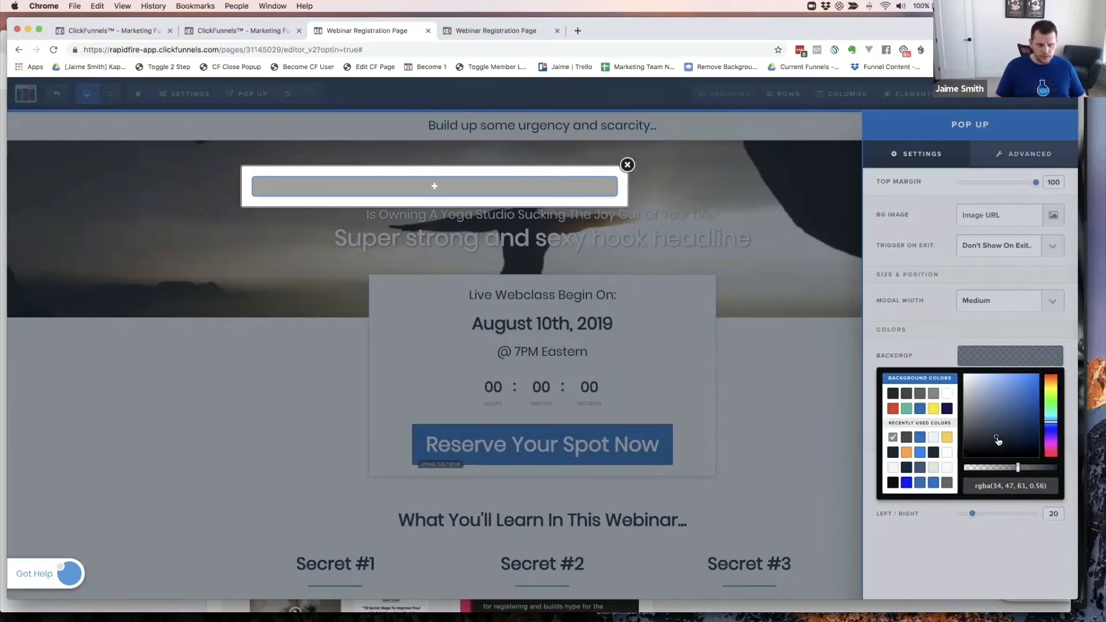
- Try dark grey, blue, teal and grey backdrop swatches at reduced opacity
left_click(893, 395)
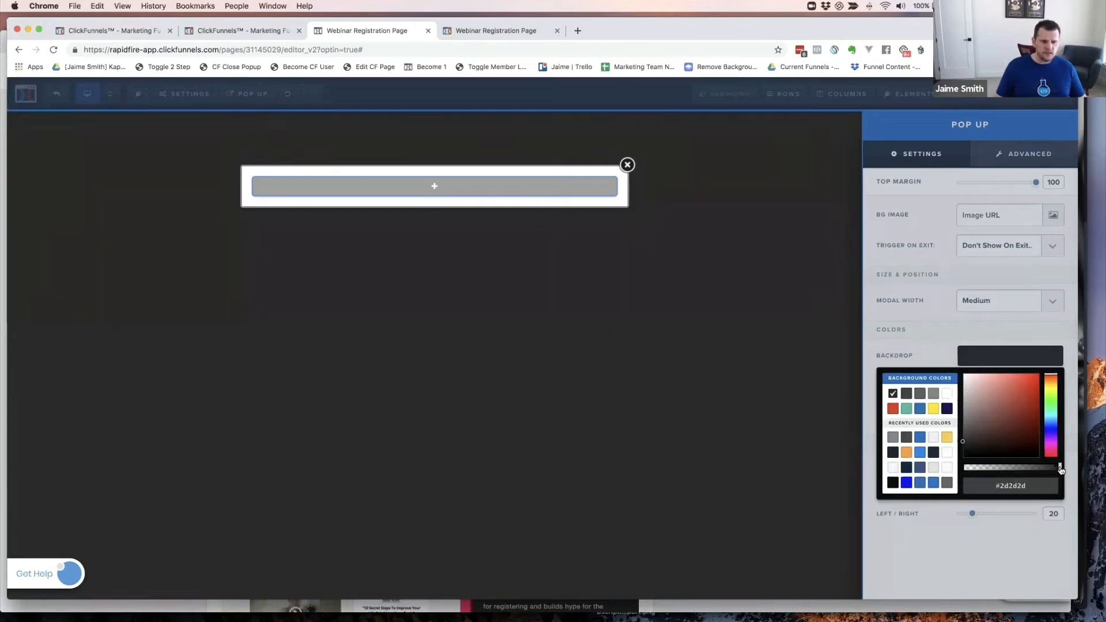
left_click_drag(1059, 468, 1050, 470)
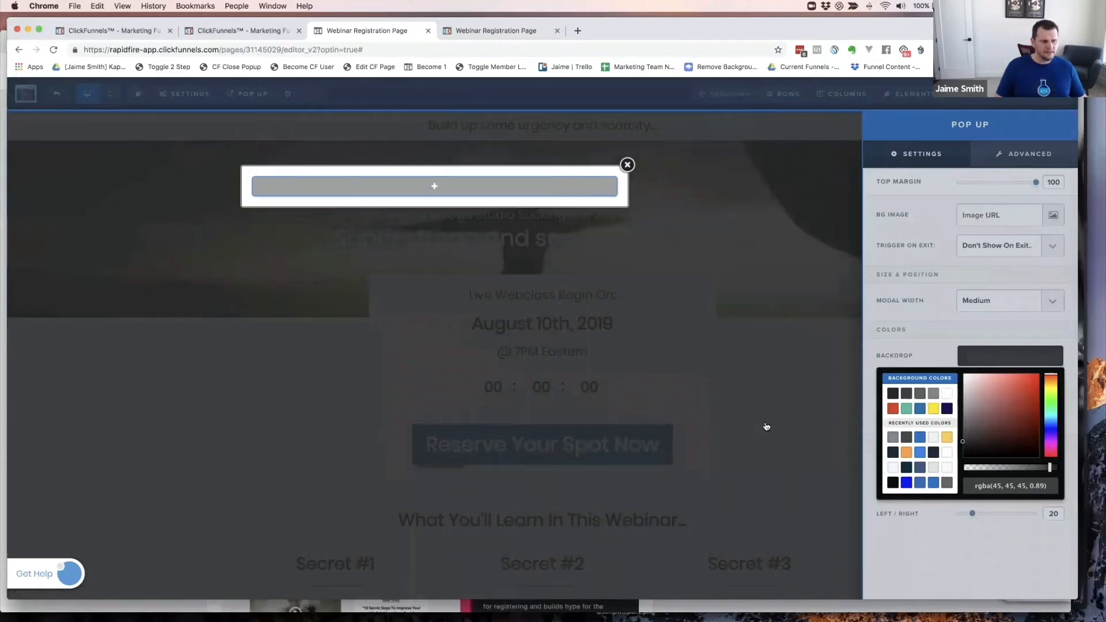
left_click(908, 483)
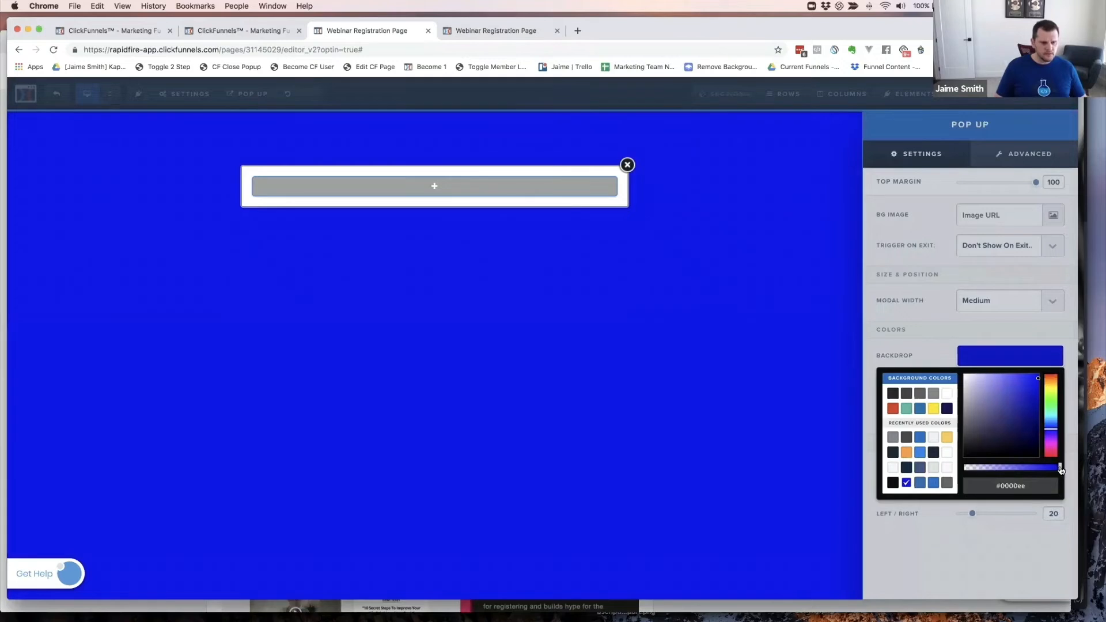
left_click_drag(1062, 471, 1043, 472)
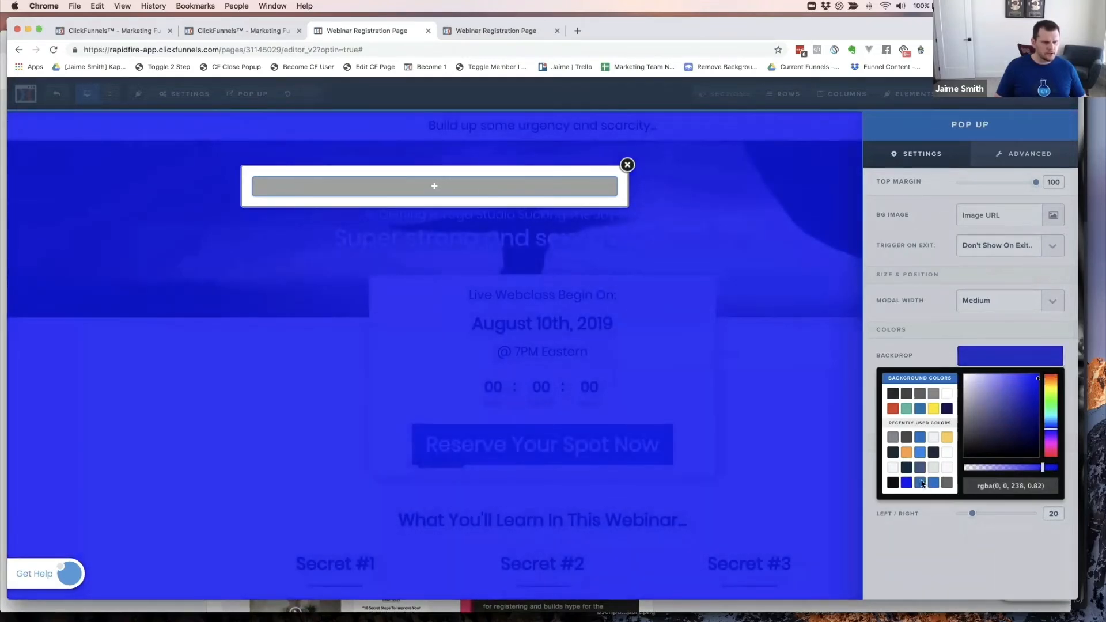
left_click(907, 410)
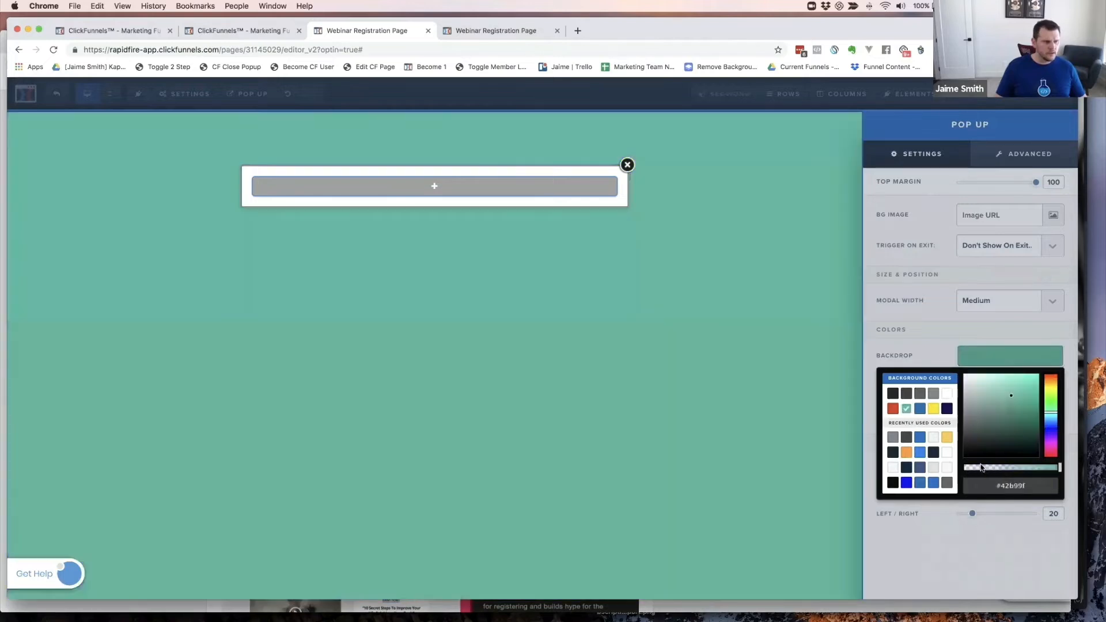
mouse_move(1060, 472)
left_mouse_down()
mouse_move(1041, 473)
mouse_move(1052, 472)
left_mouse_up()
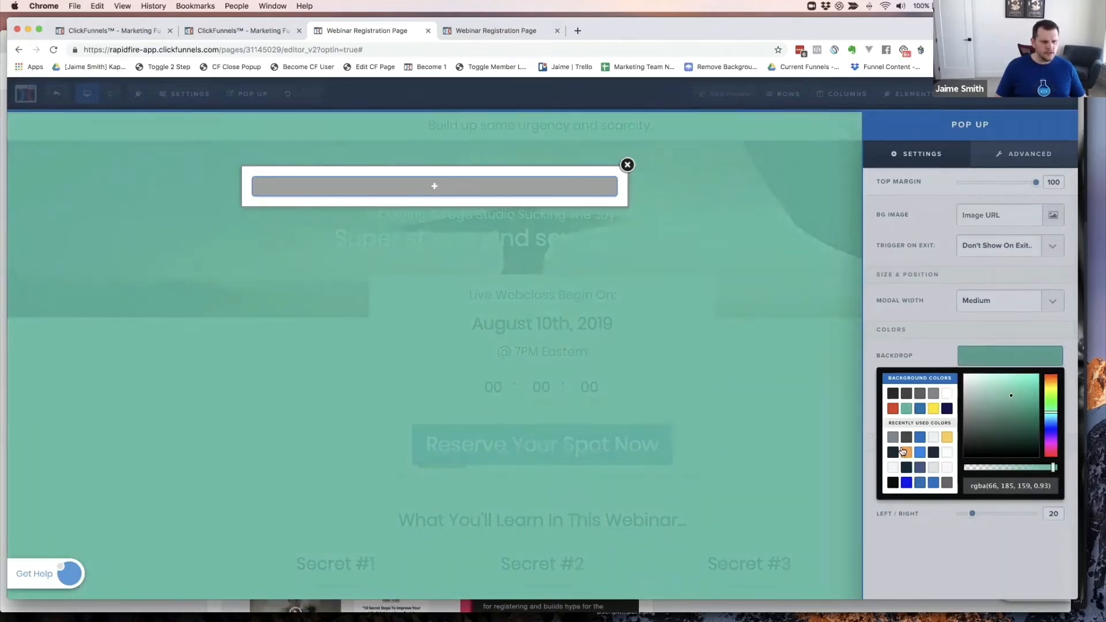
left_click(933, 394)
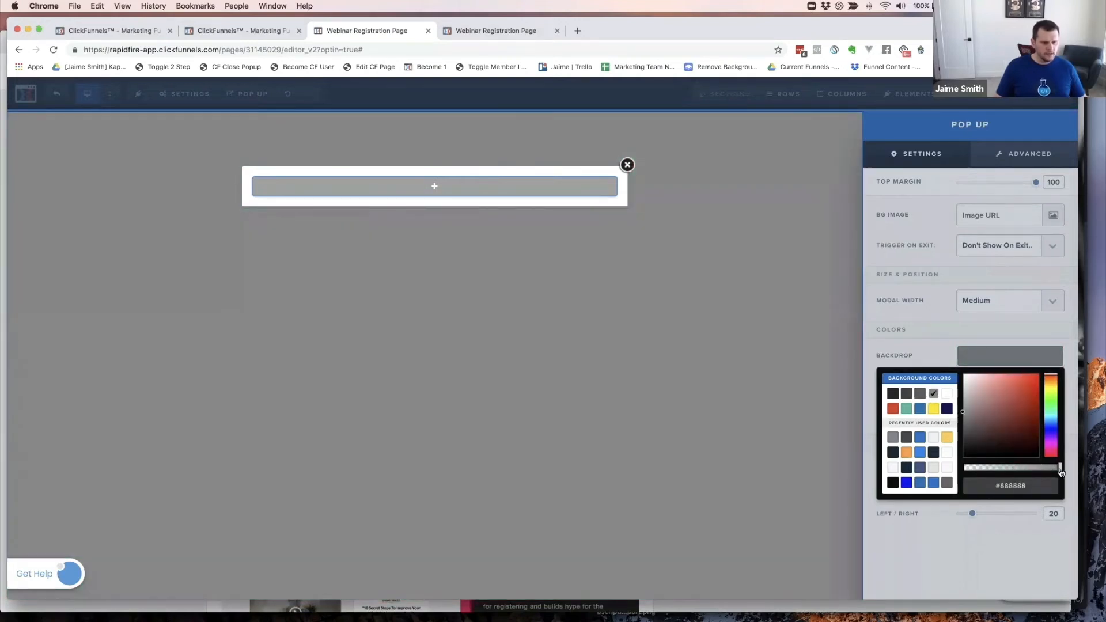
left_click_drag(1061, 473, 1053, 473)
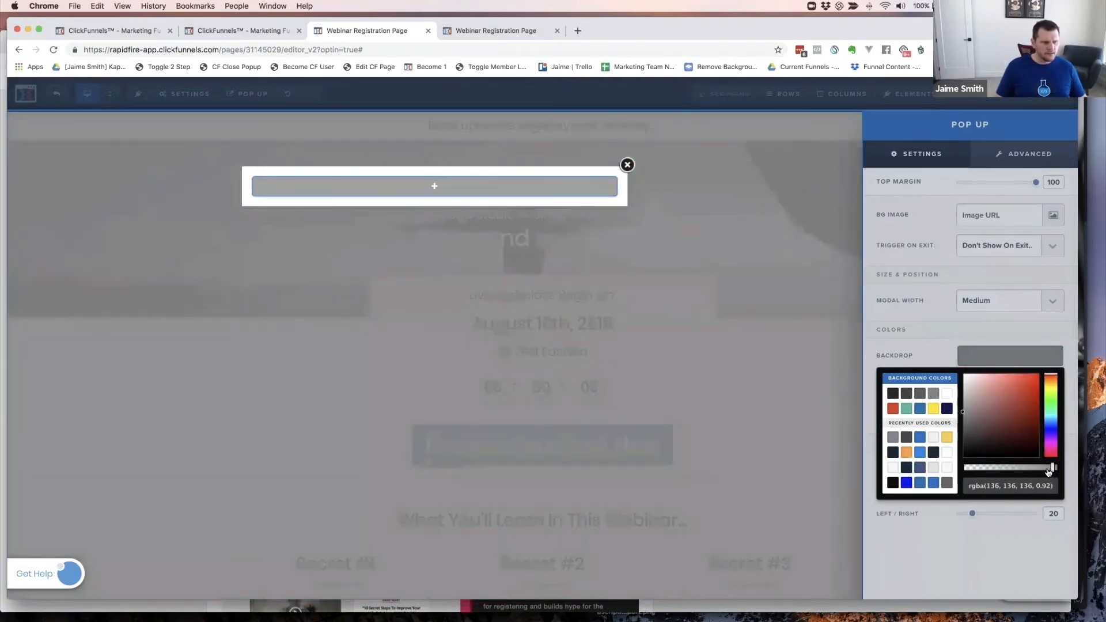
- Set the backdrop to near-black hex 000000 and make it translucent
left_click(893, 394)
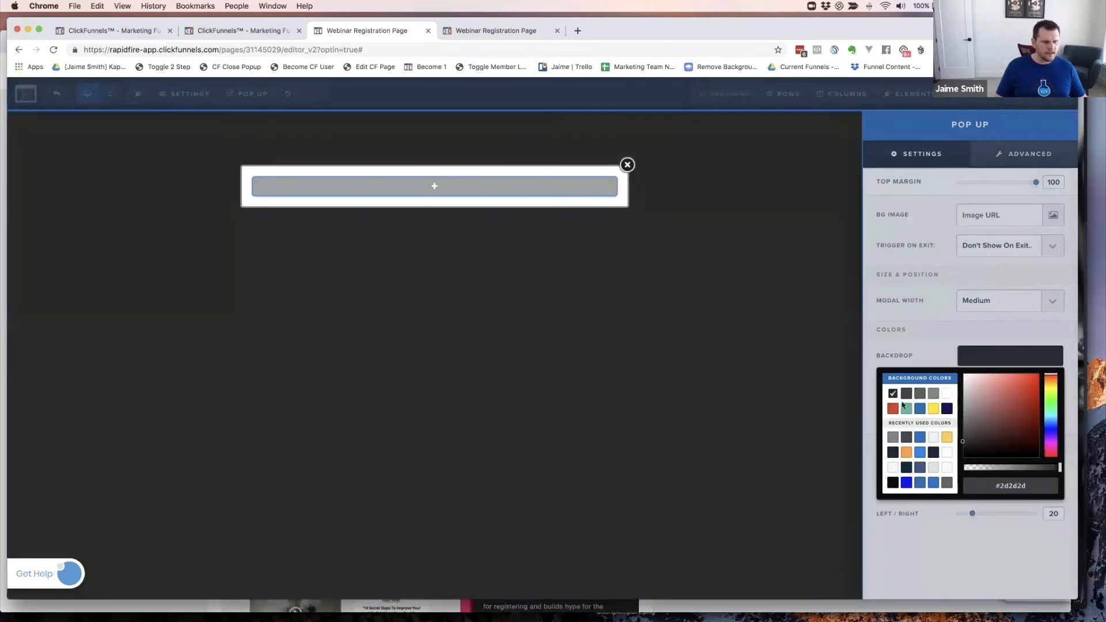
left_click(893, 483)
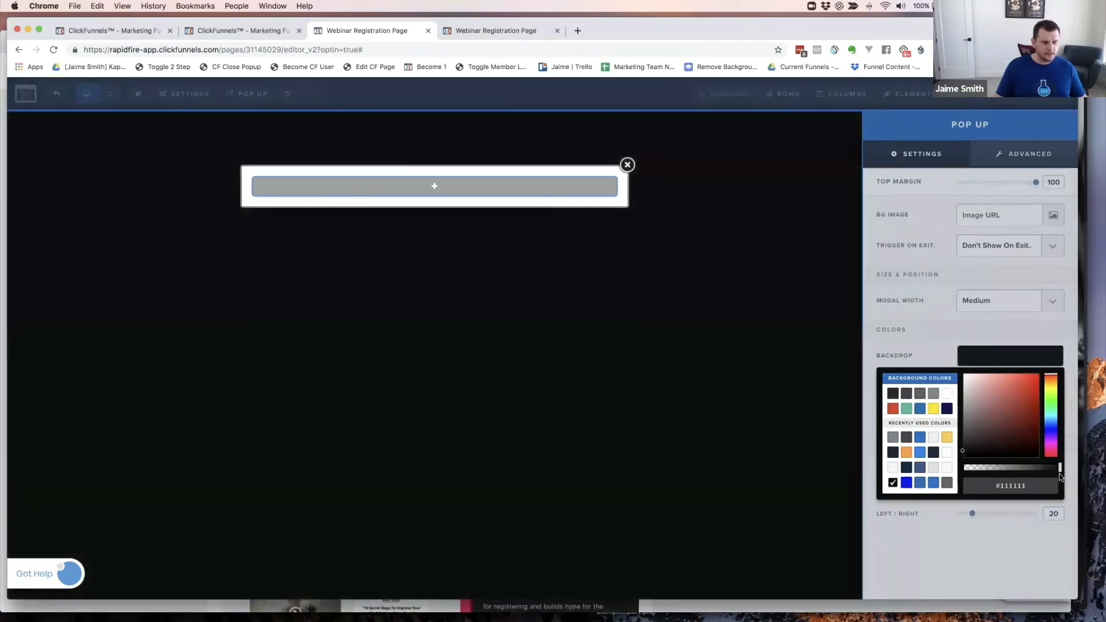
double_click(1011, 486)
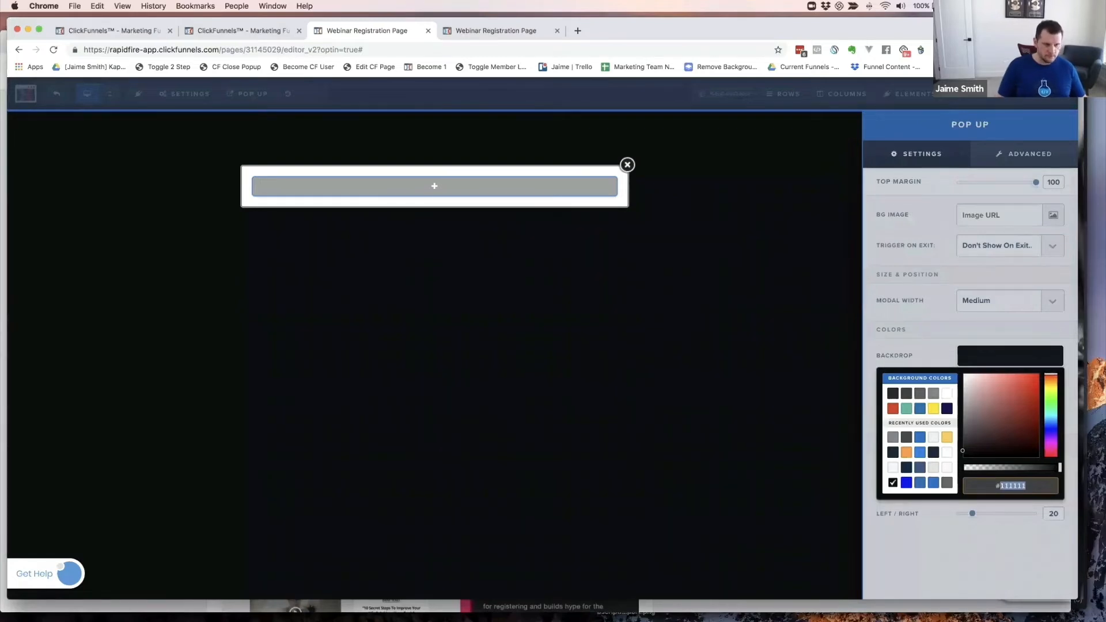
type("000000")
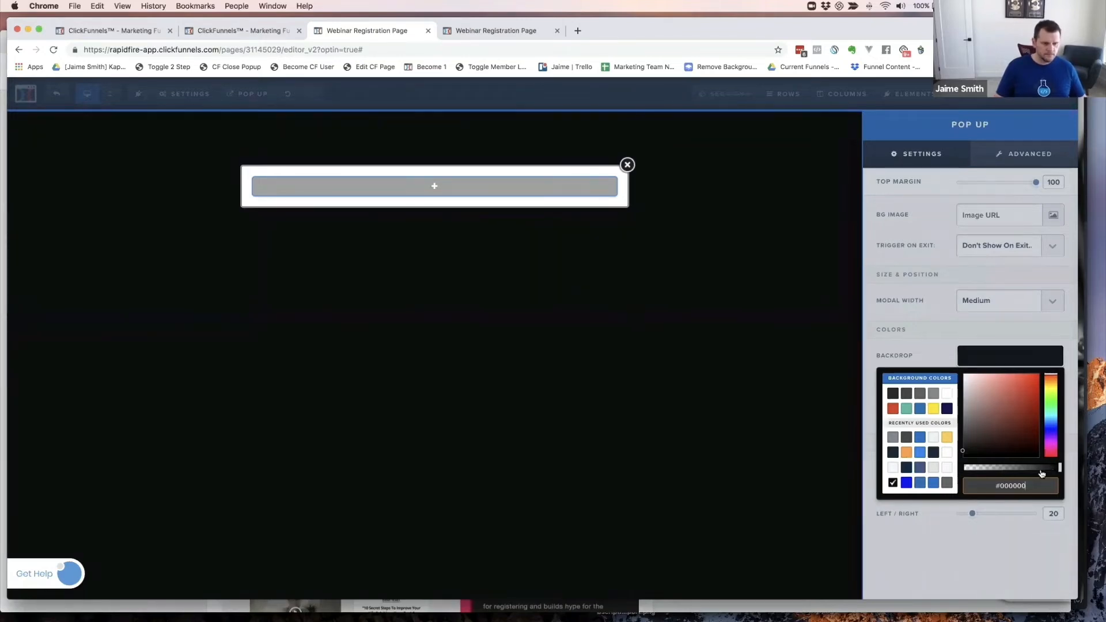
left_click_drag(1041, 472, 1050, 472)
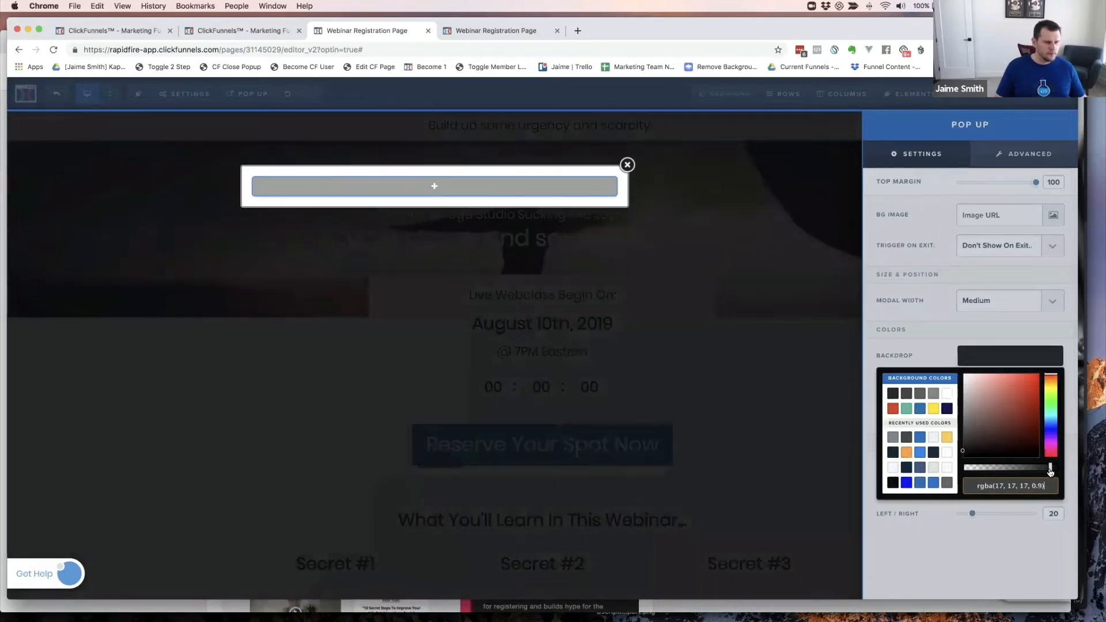
- Add a single-column row to the pop-up containing a headline element
left_click(739, 441)
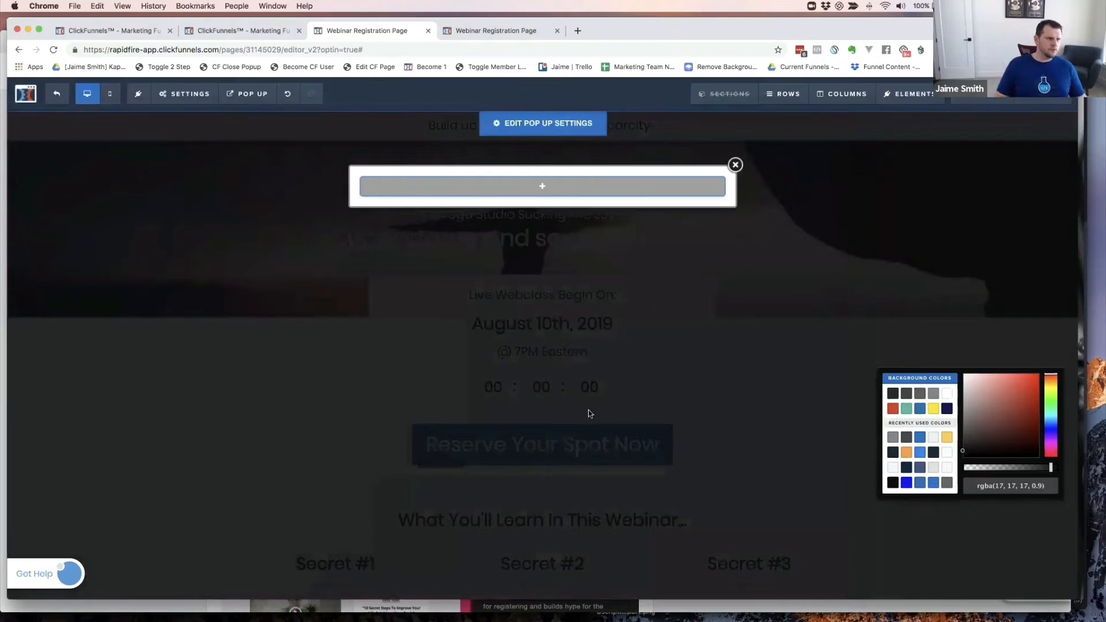
left_click(543, 187)
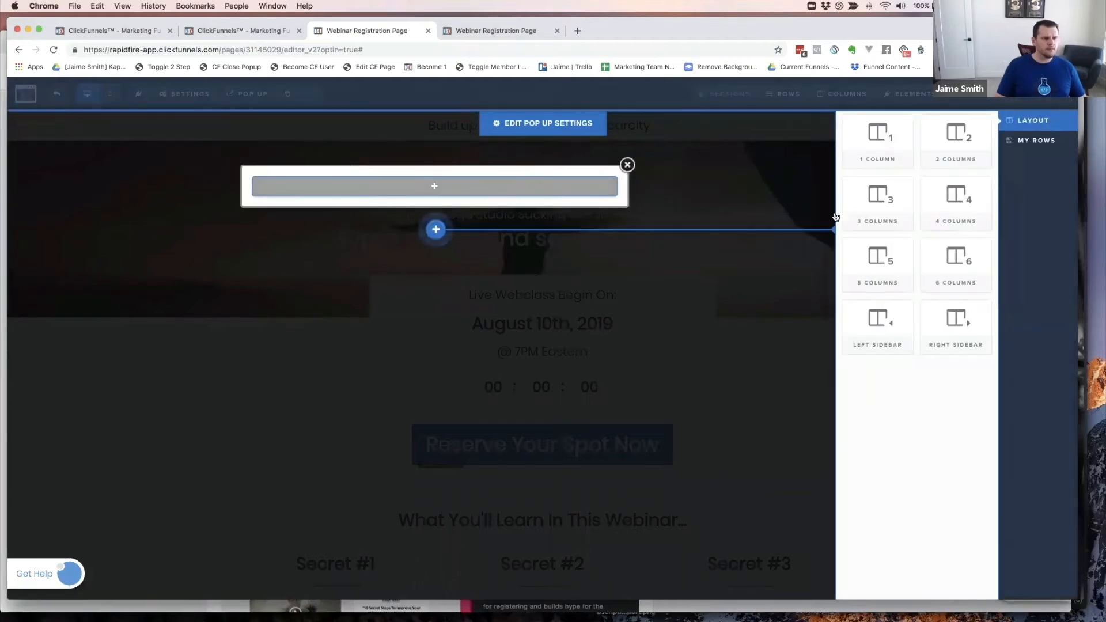
left_click(886, 144)
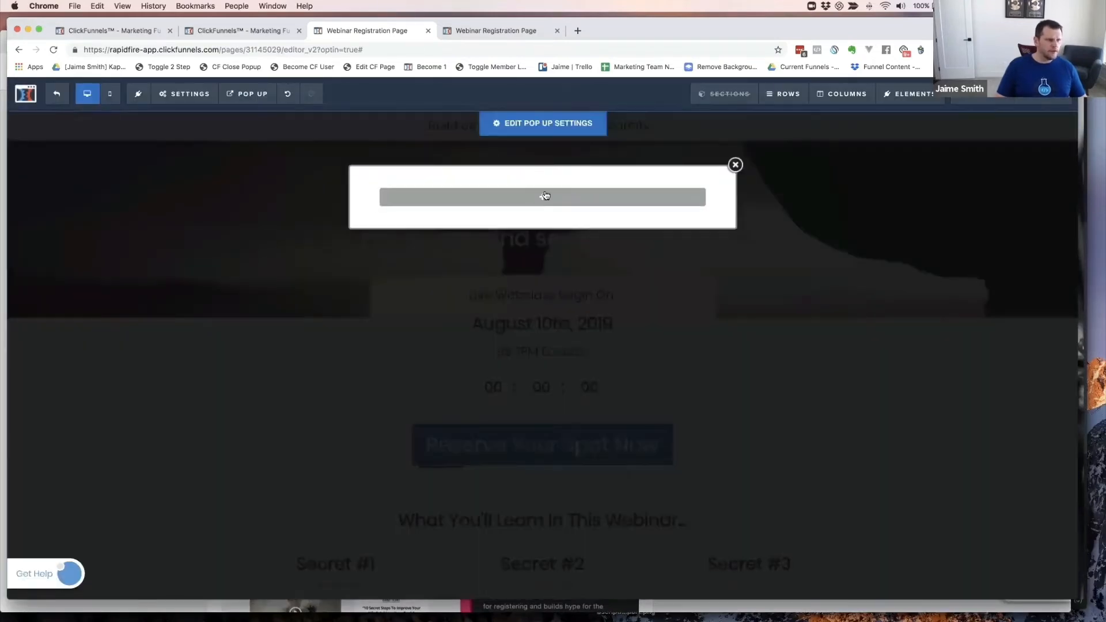
mouse_move(538, 196)
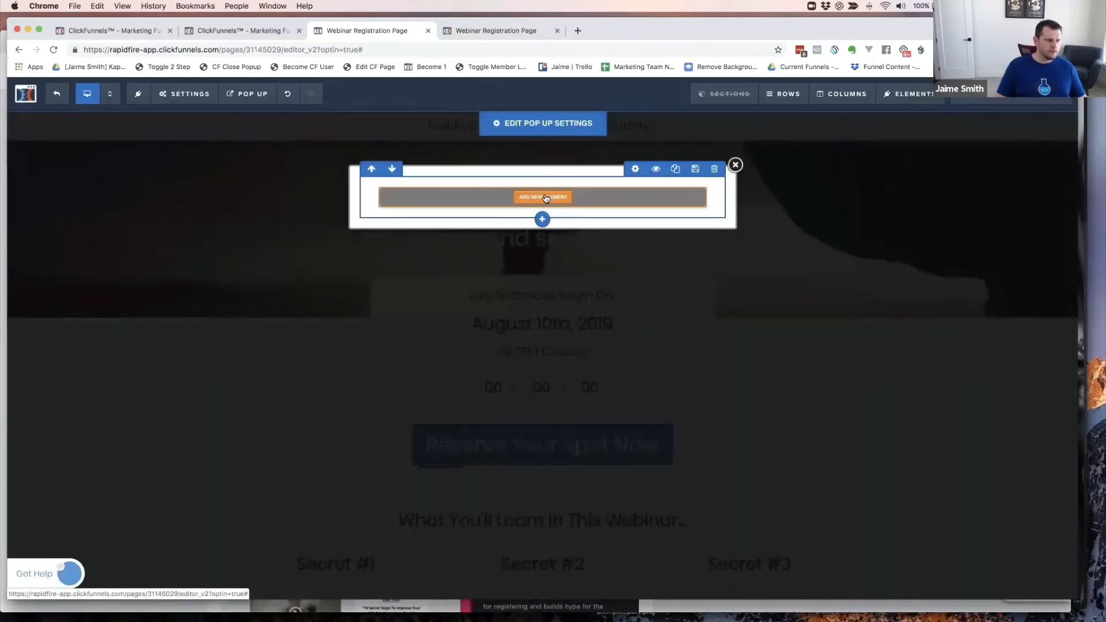
left_click(543, 197)
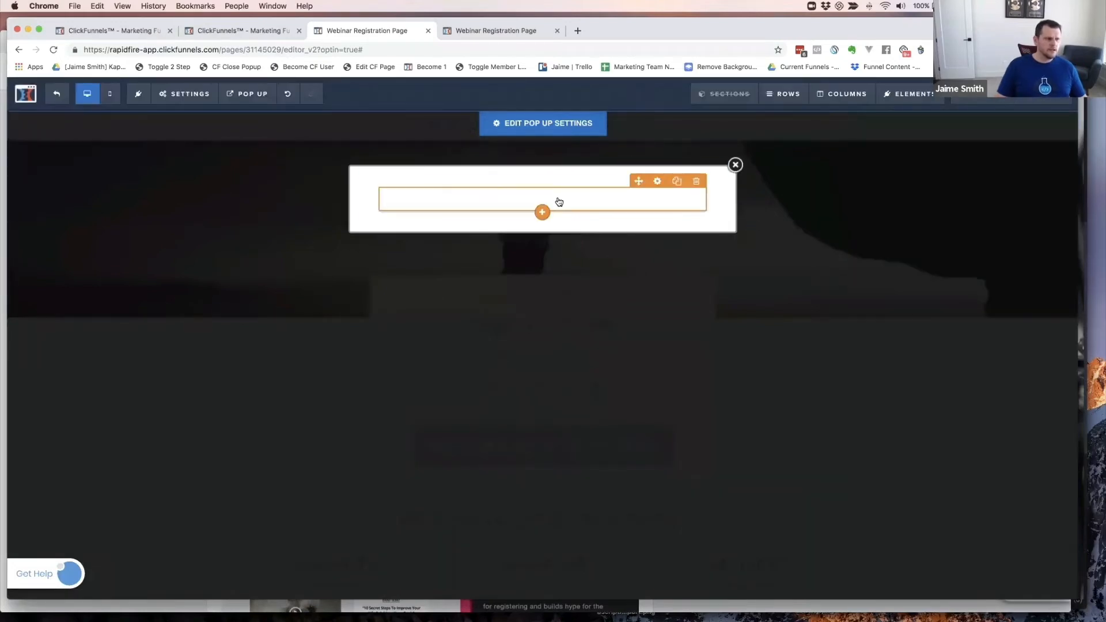
left_click(585, 200)
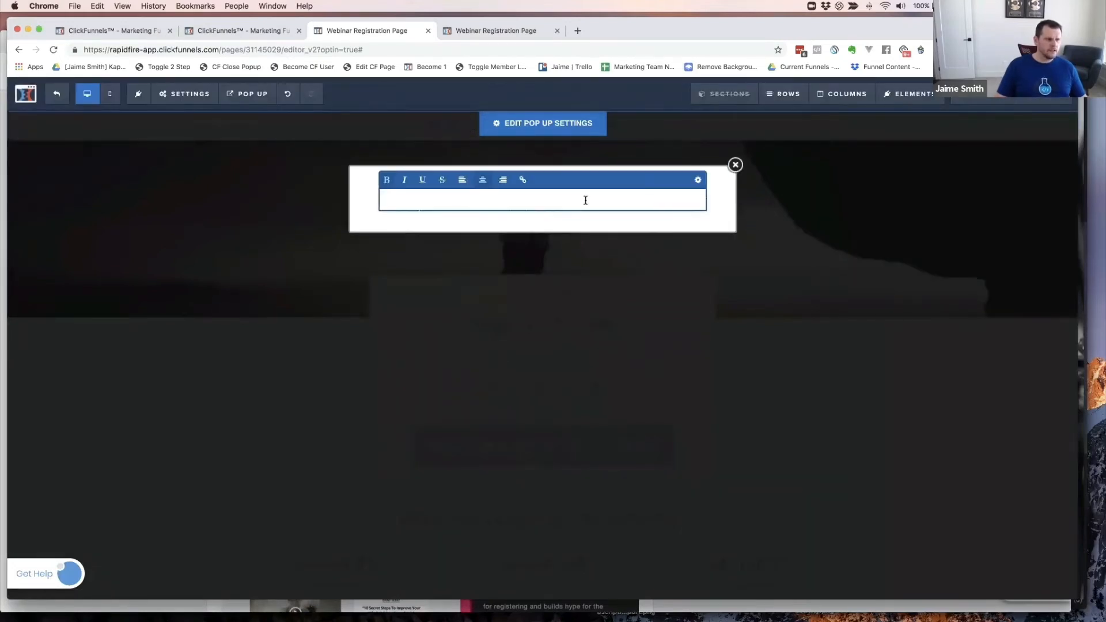
- Make the pop-up headline's text colour dark grey
left_click(697, 182)
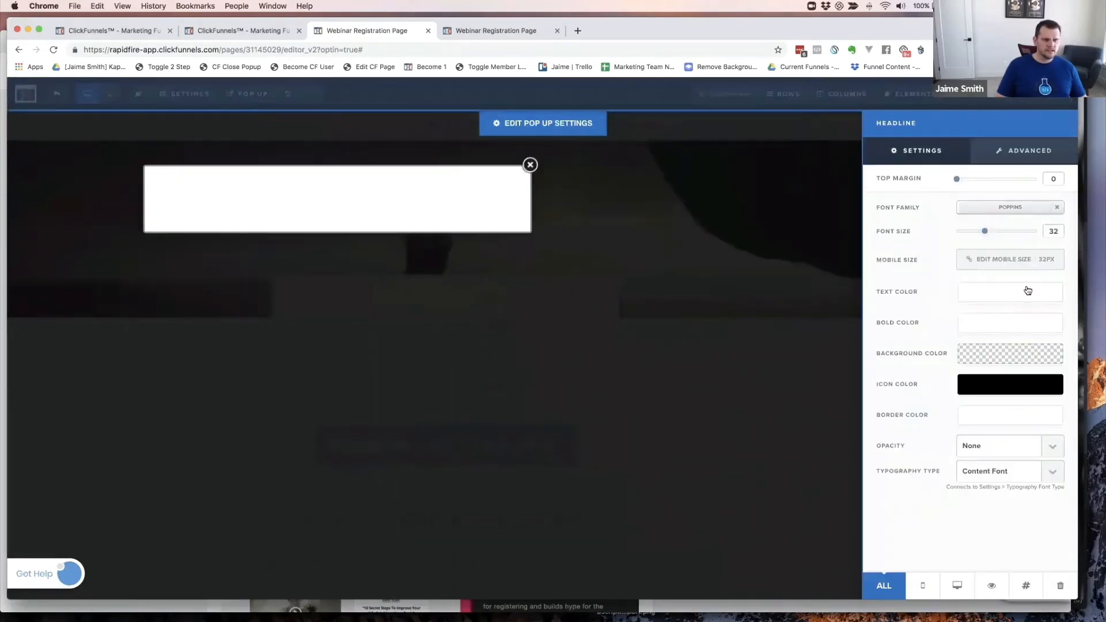
left_click(1008, 293)
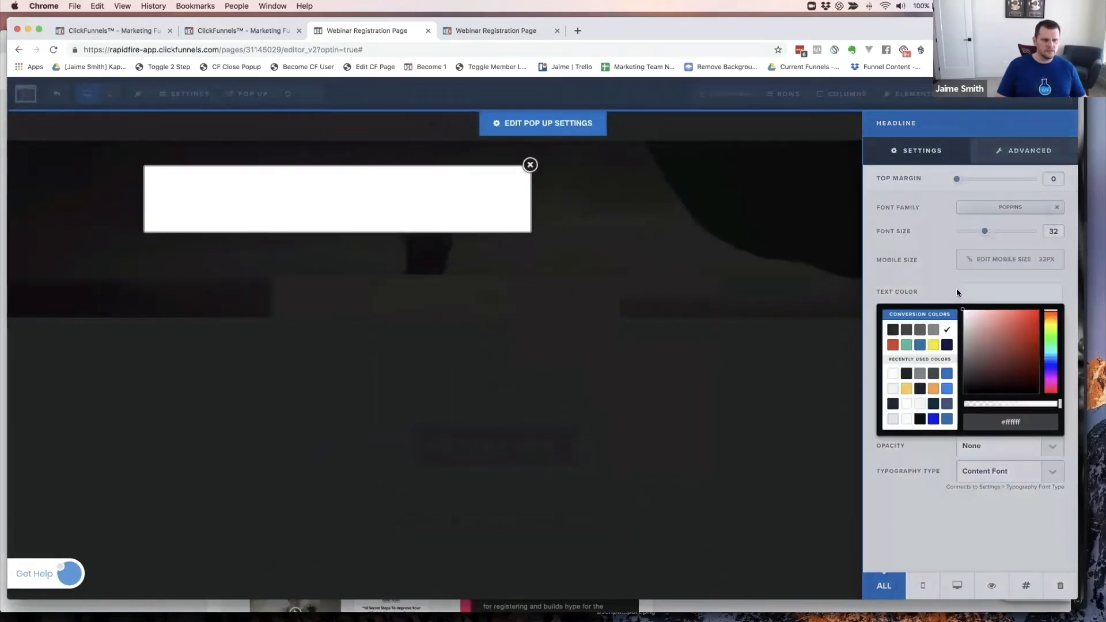
left_click(893, 330)
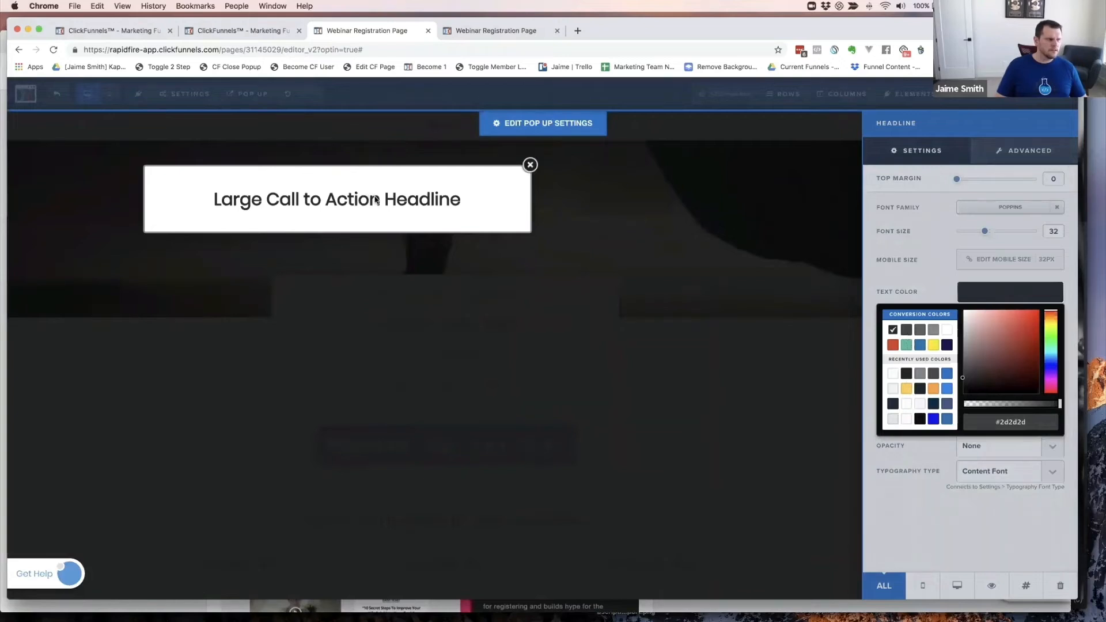
left_click(399, 204)
- Change the headline to 'Reserve Your Spot' and add a paragraph element below it
left_click(528, 196)
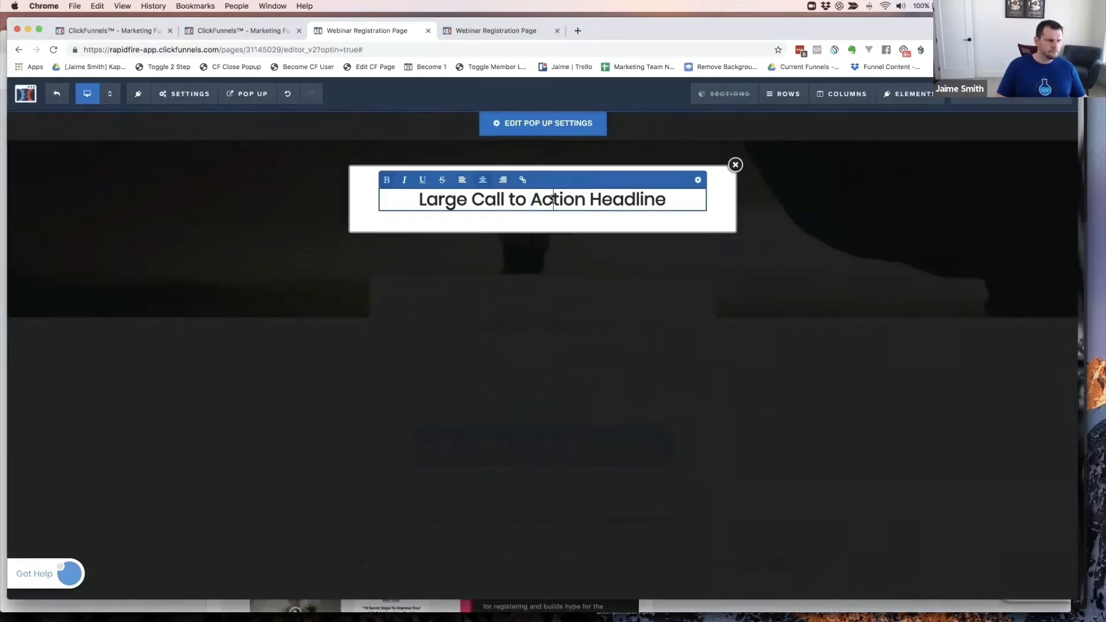
double_click(552, 199)
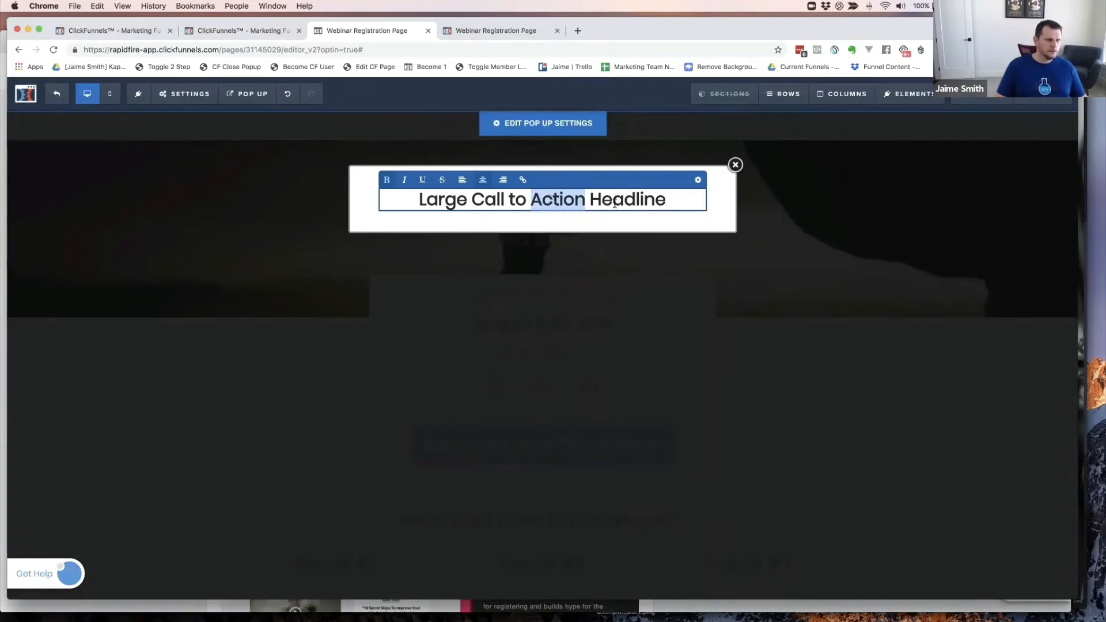
double_click(643, 198)
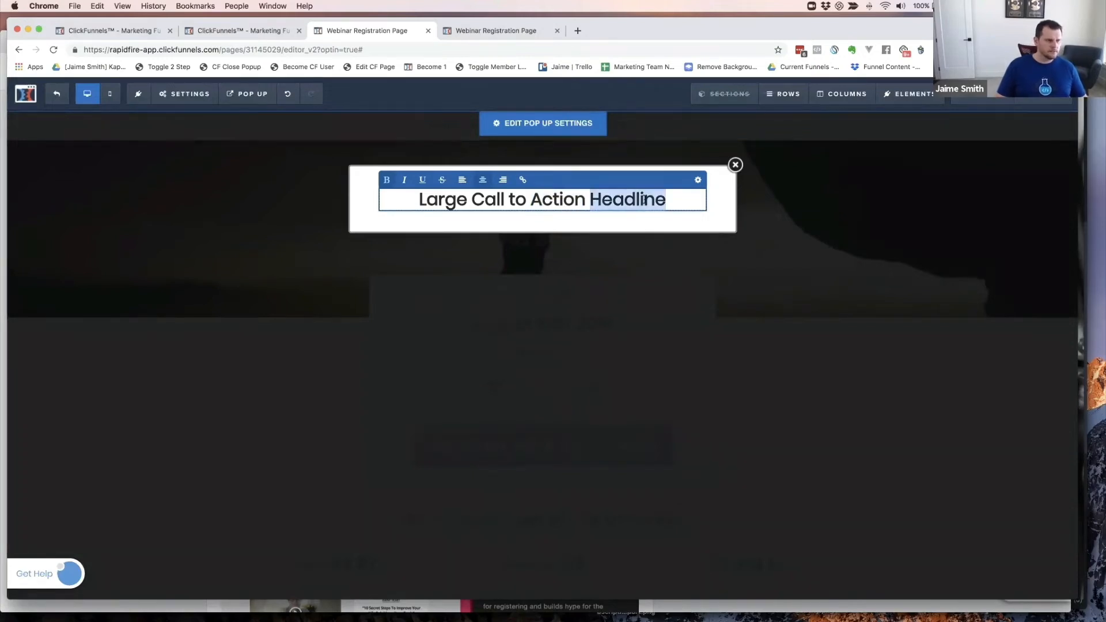
triple_click(644, 199)
type("Re")
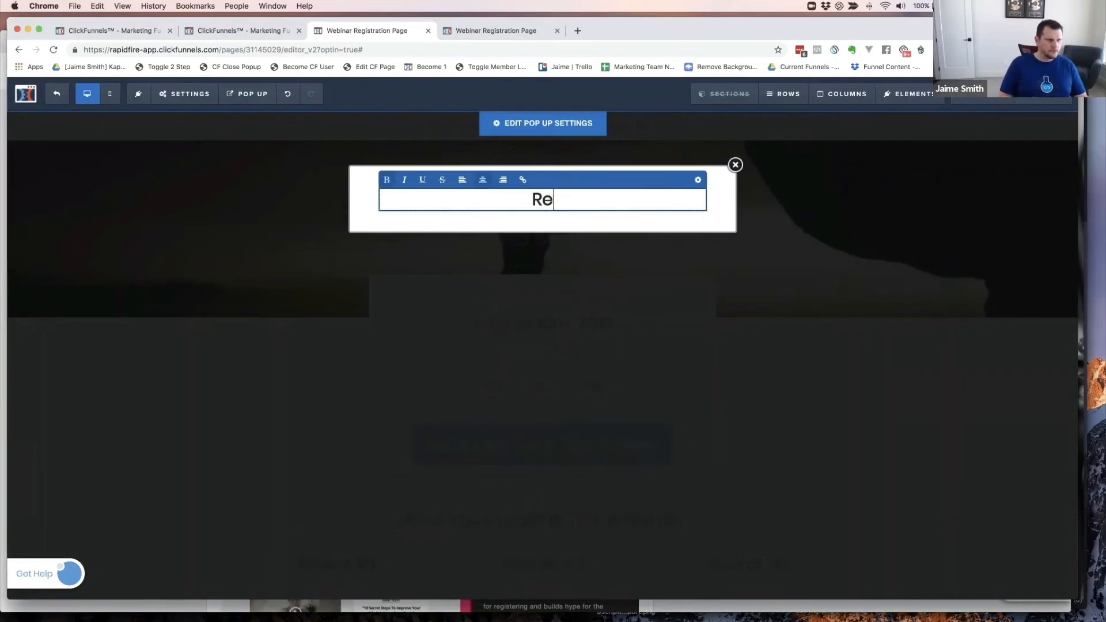
type("serve Yo")
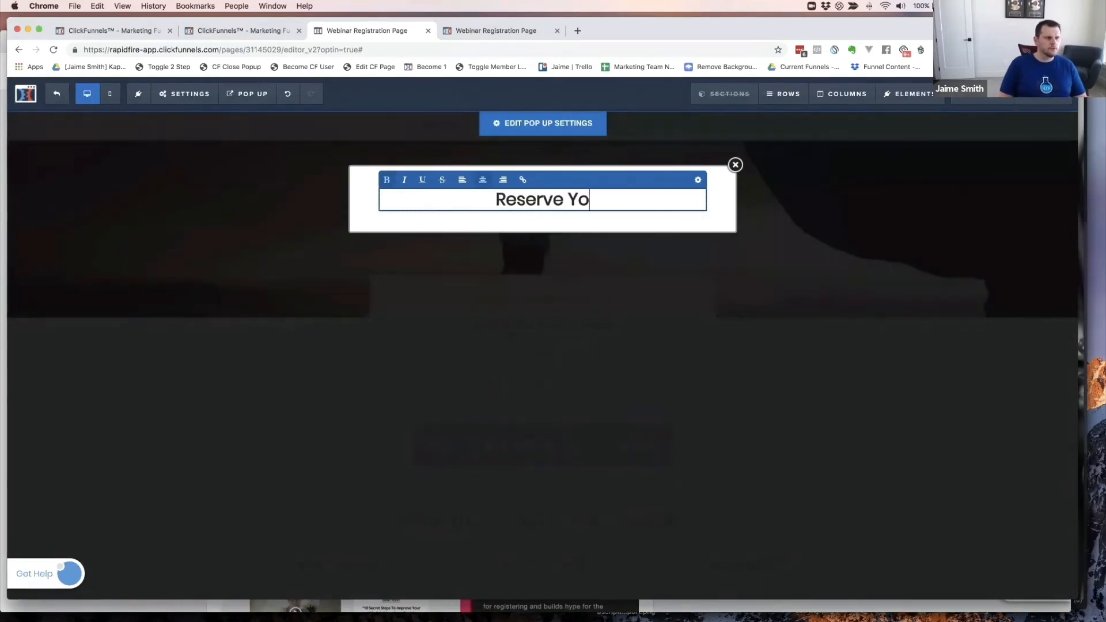
type("ur Post")
key("BackSpace")
key("BackSpace")
key("BackSpace")
key("BackSpace")
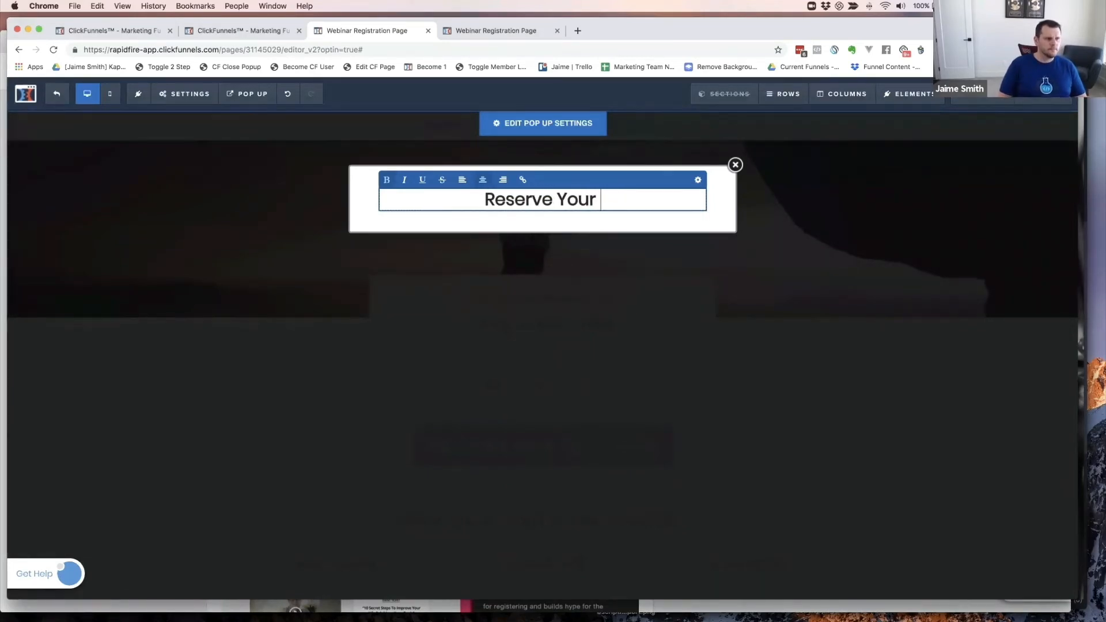
type("Spot")
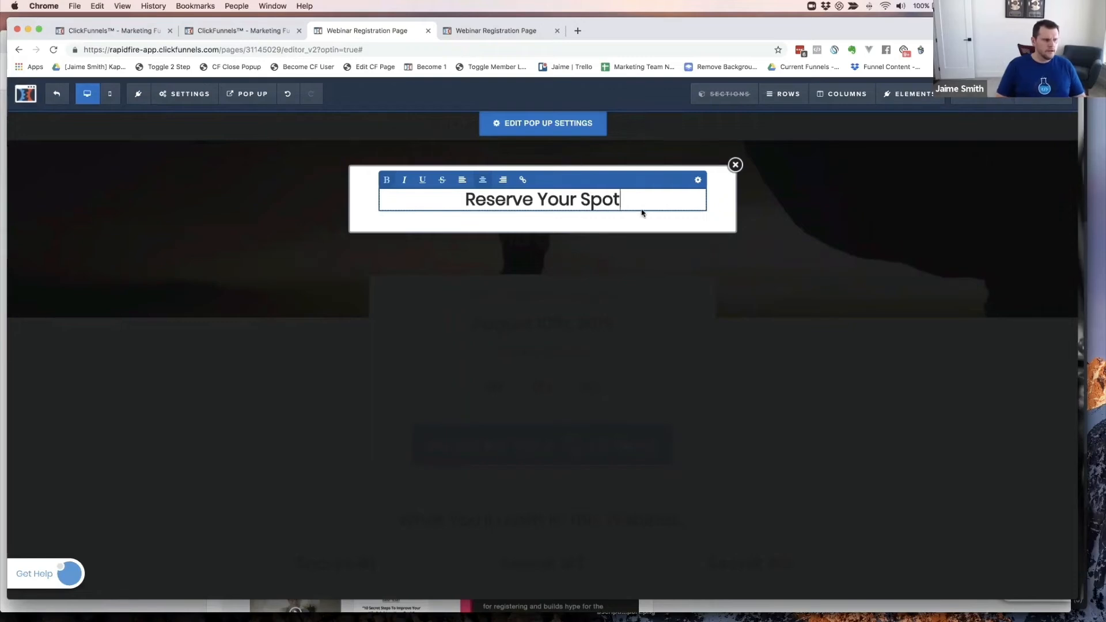
left_click(715, 211)
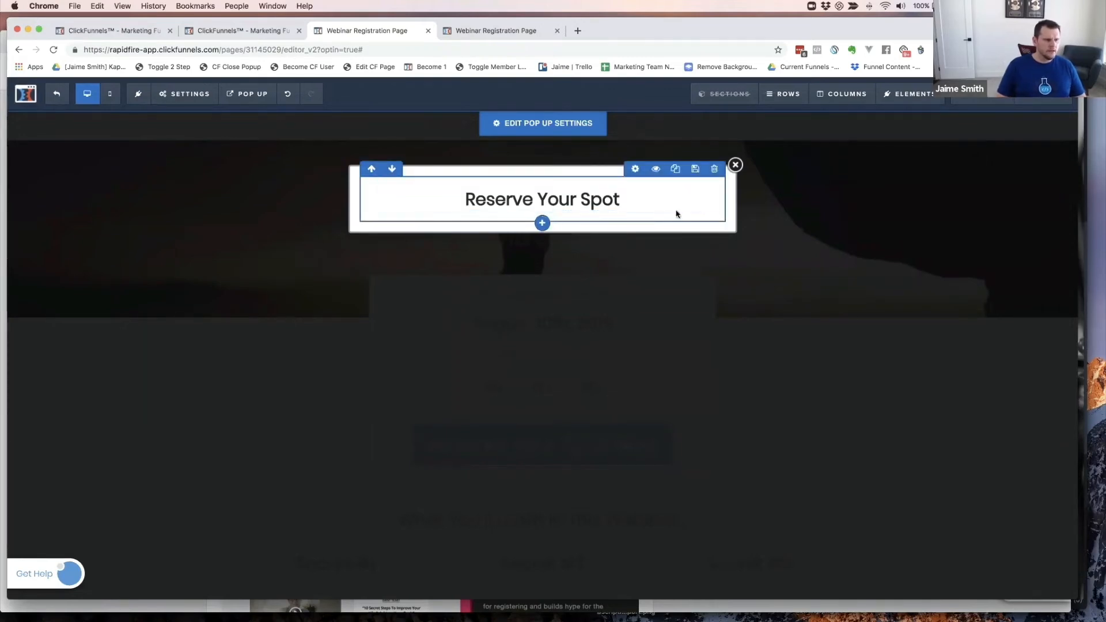
left_click(542, 212)
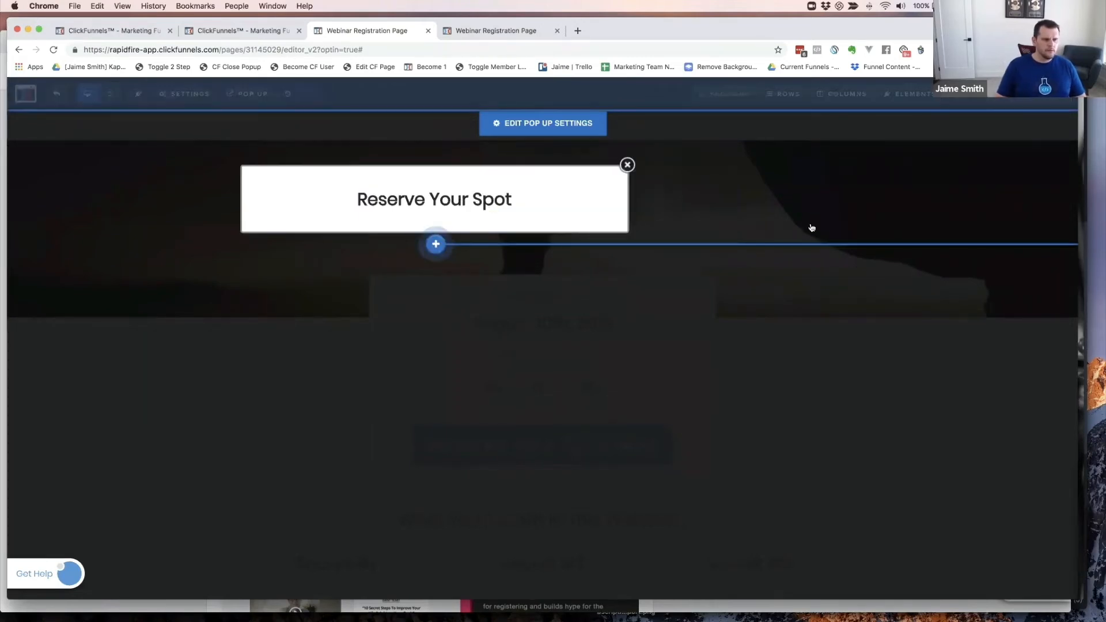
left_click(877, 260)
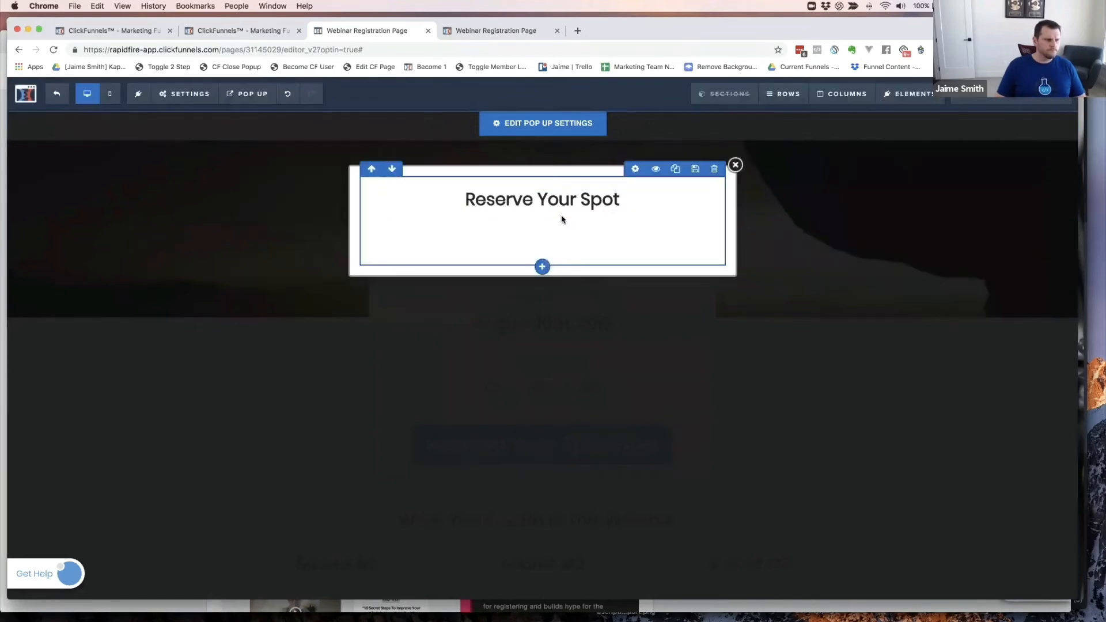
- Change the popup's Text Color to the dark #2d2d2d swatch in the popup settings
left_click(600, 232)
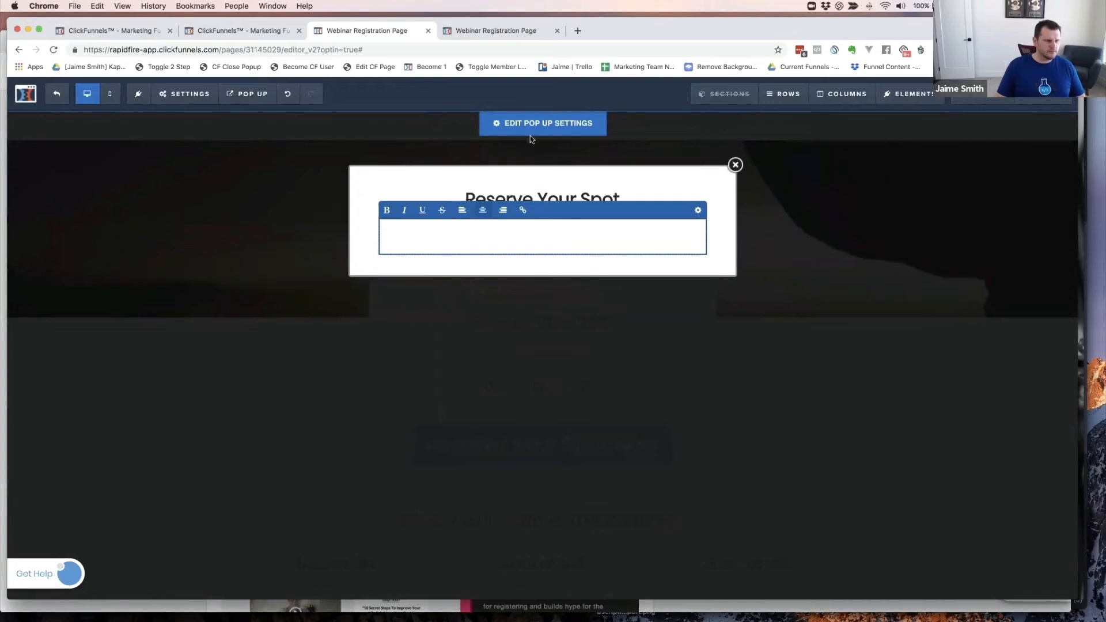
left_click(543, 124)
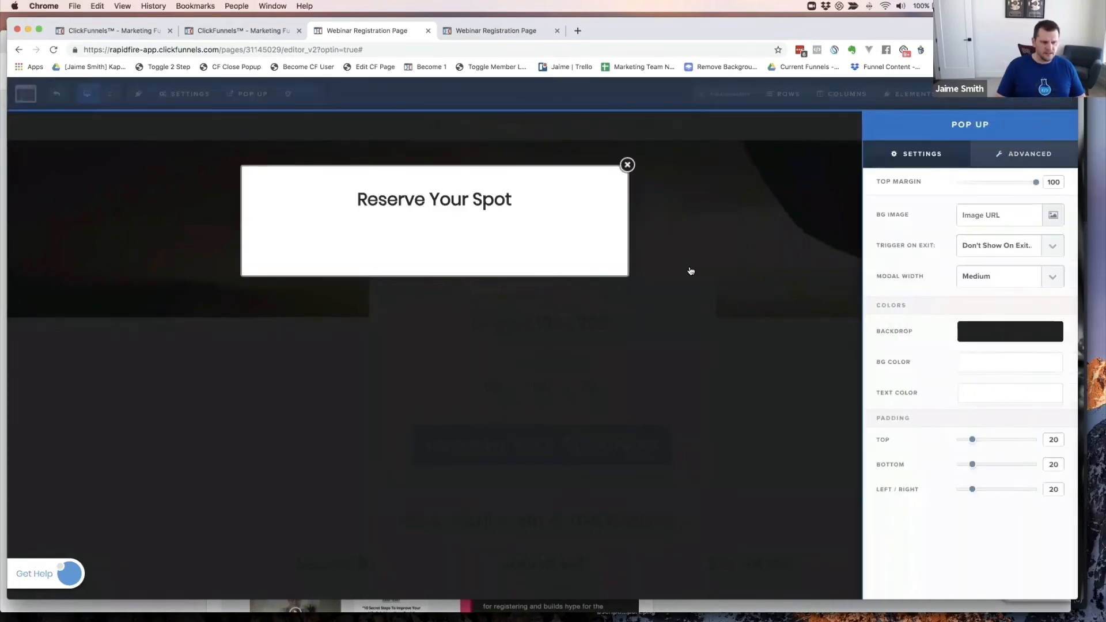
left_click(962, 387)
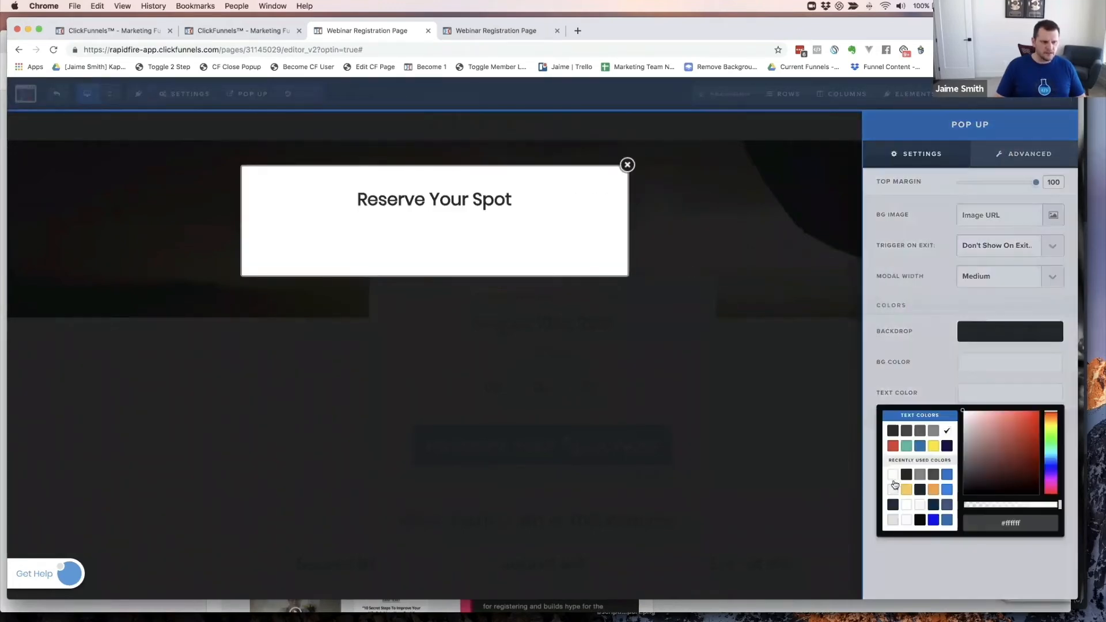
left_click(893, 432)
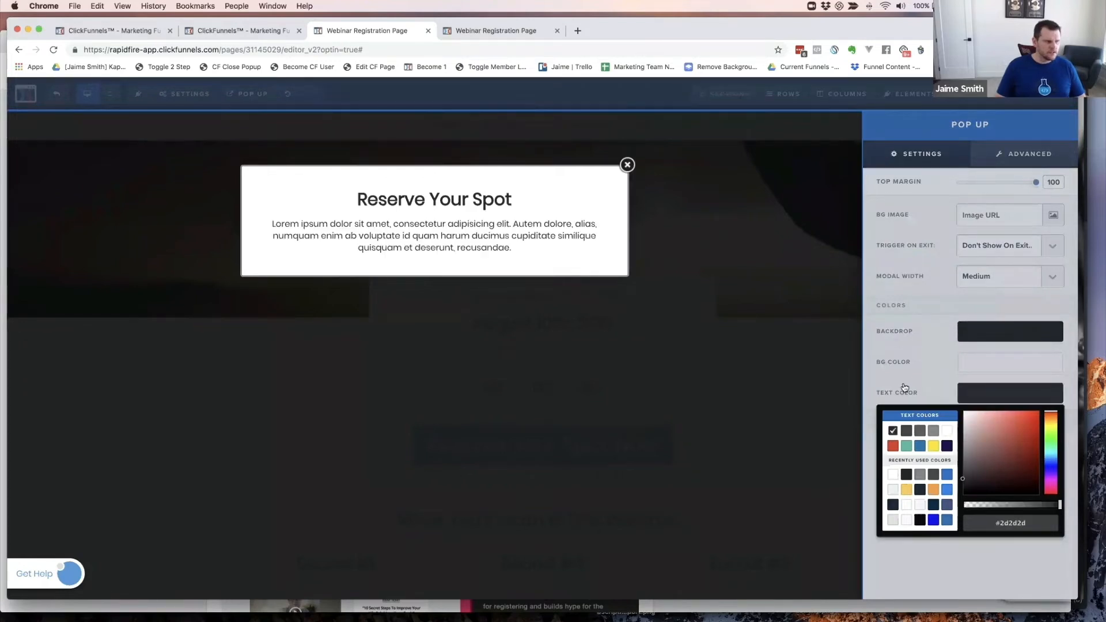
left_click(941, 363)
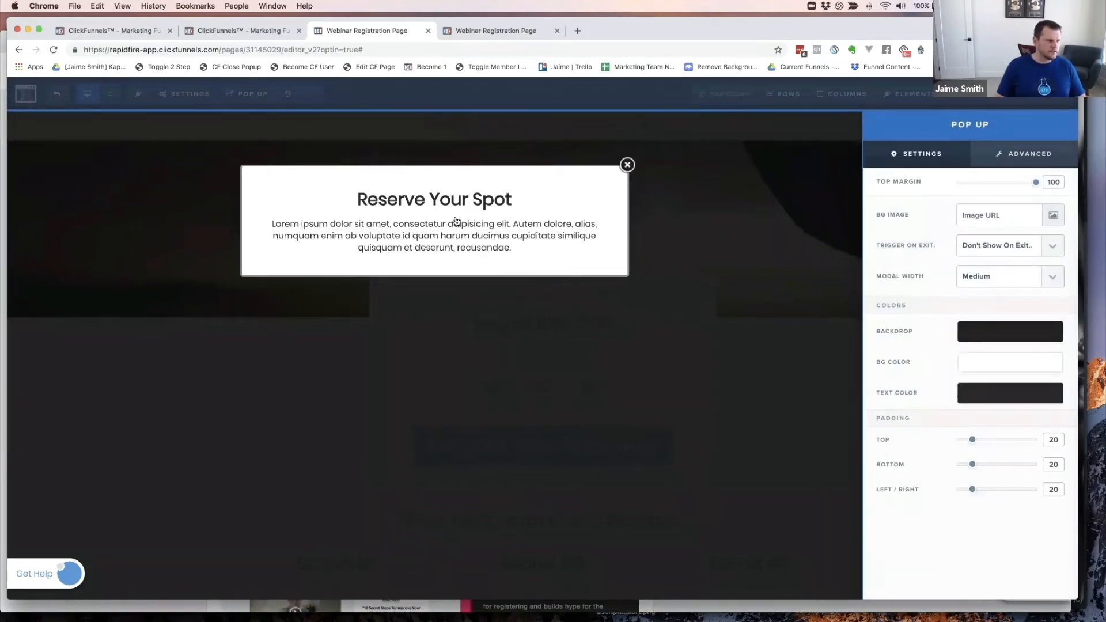
left_click(473, 239)
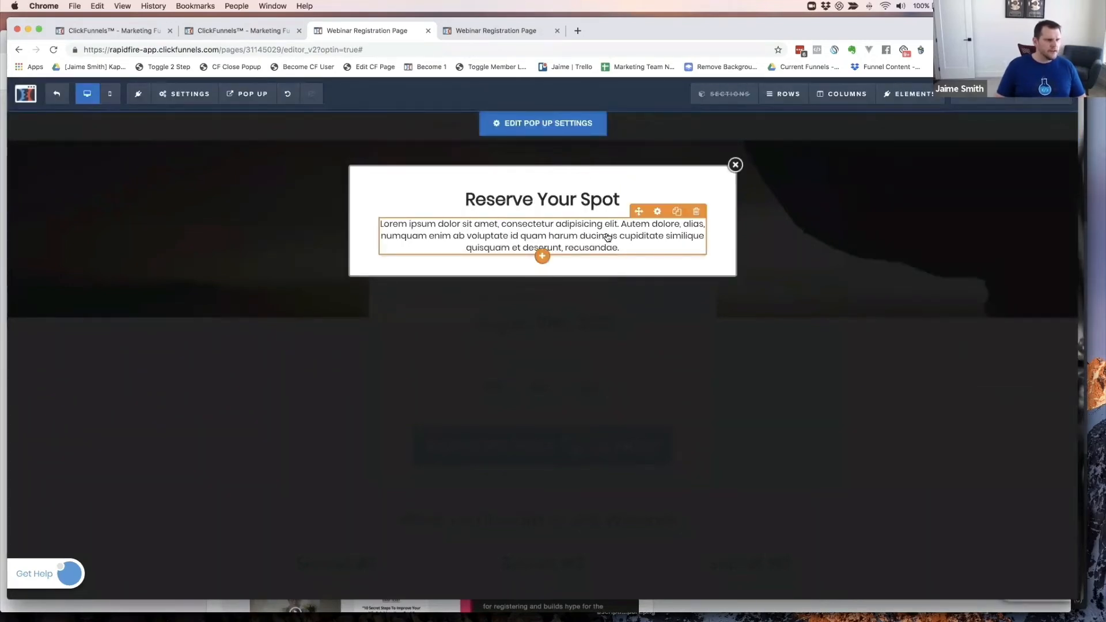
- Replace the placeholder with 'Just enter your name and email below to reserve your spot…when the training starts...'
triple_click(607, 237)
type("Just")
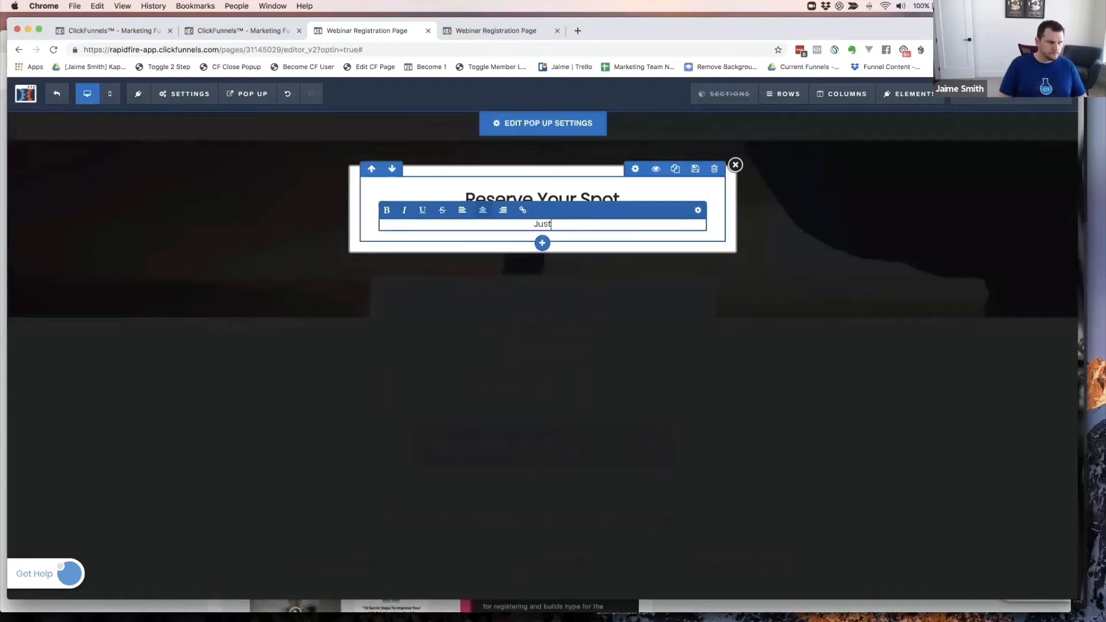
type(" enter your")
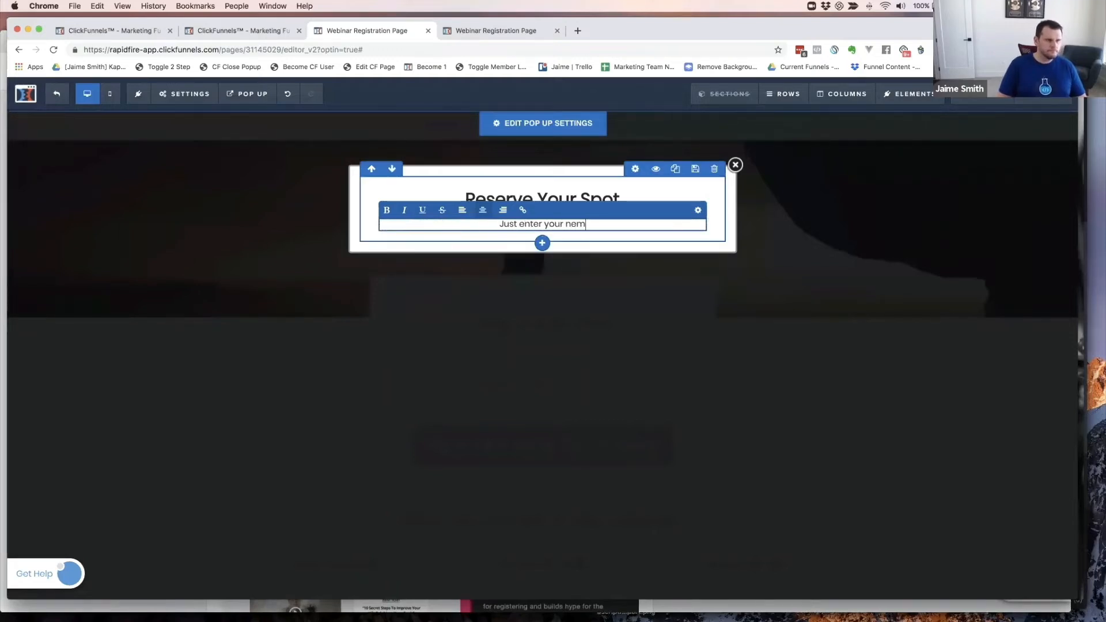
type(" name and ")
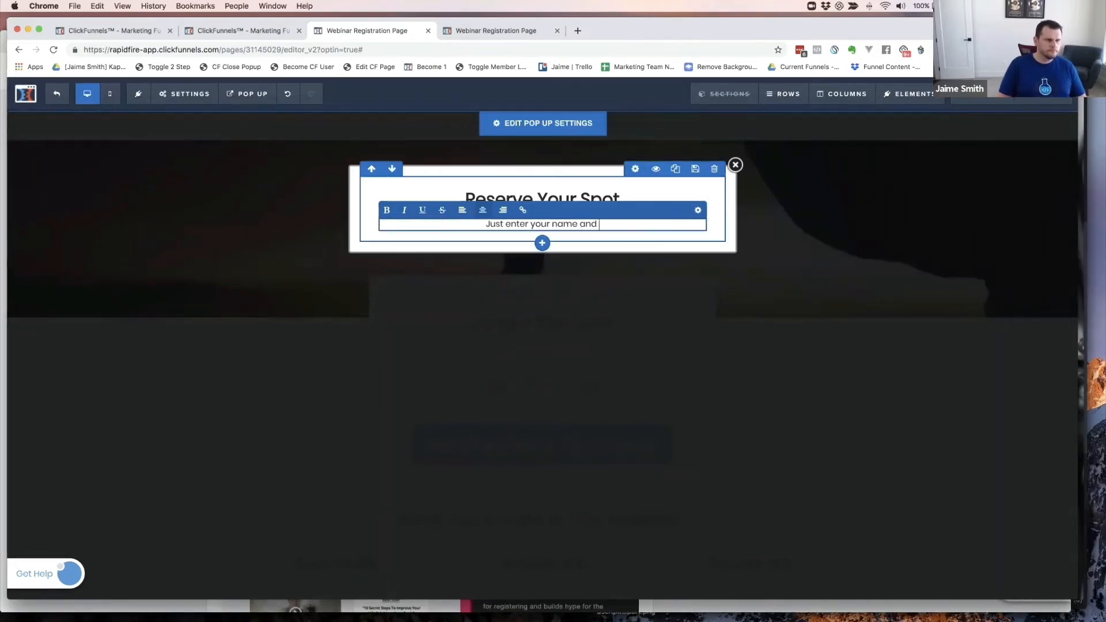
type("email below to rese")
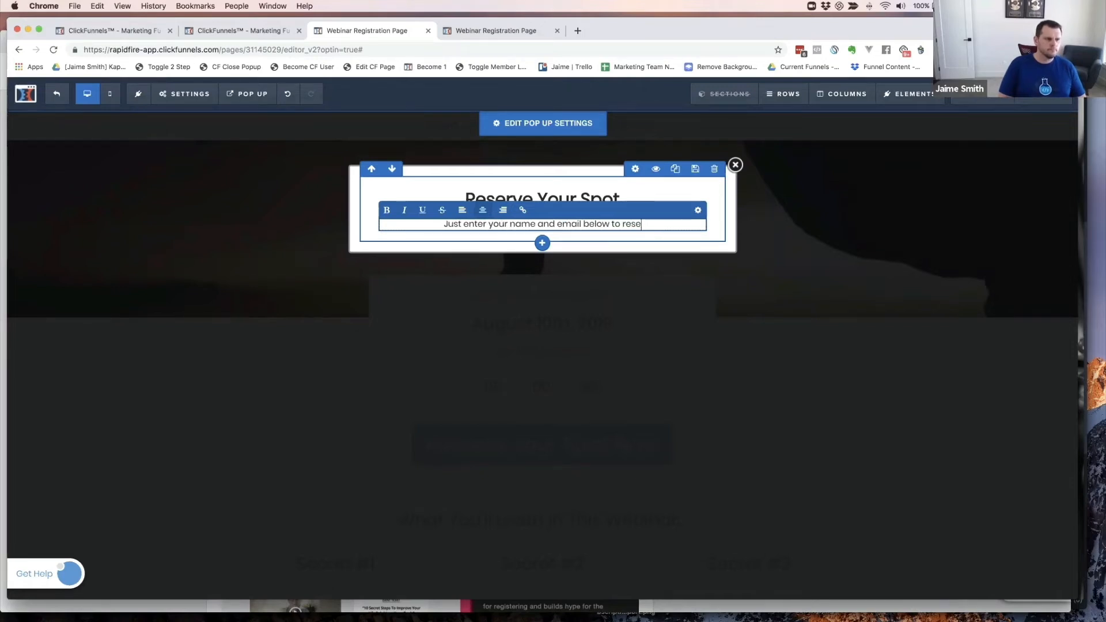
type("rve ")
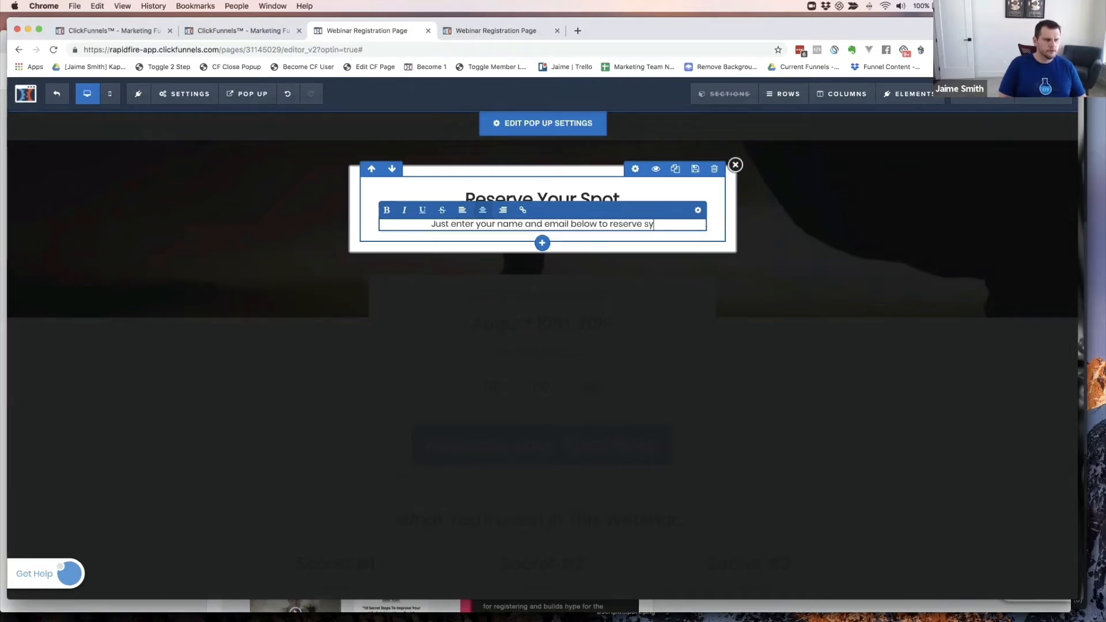
type("your spo")
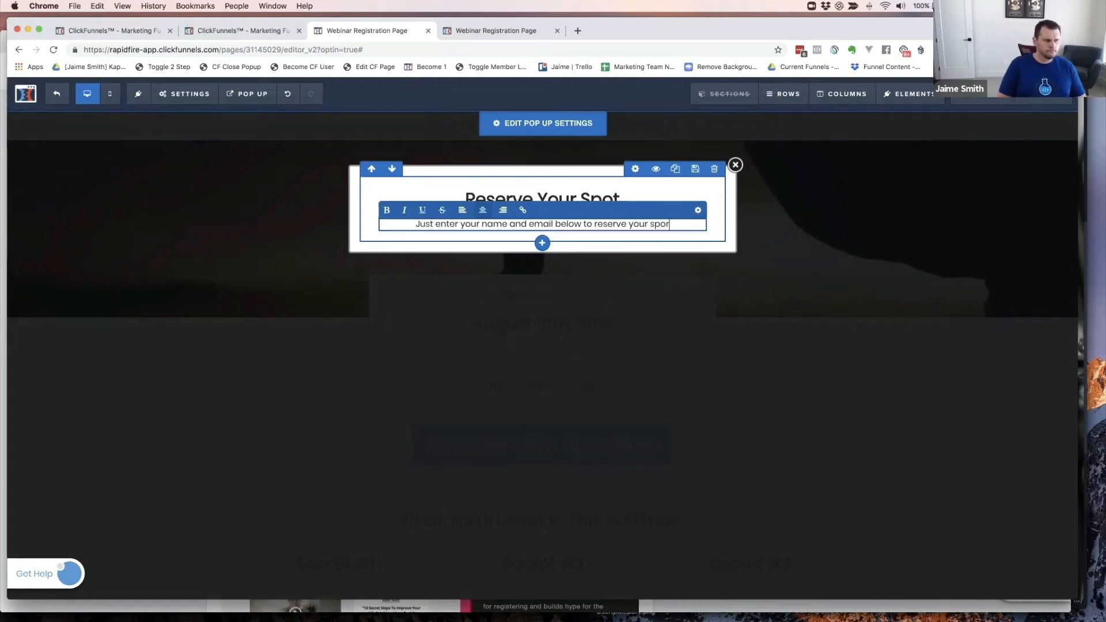
type("t on th")
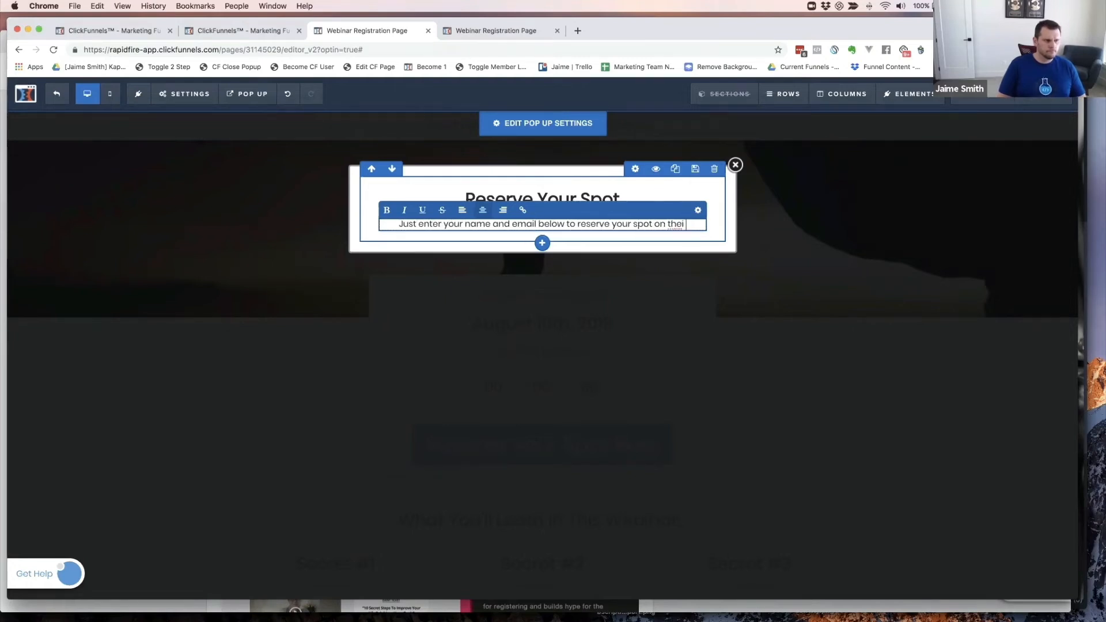
type("is")
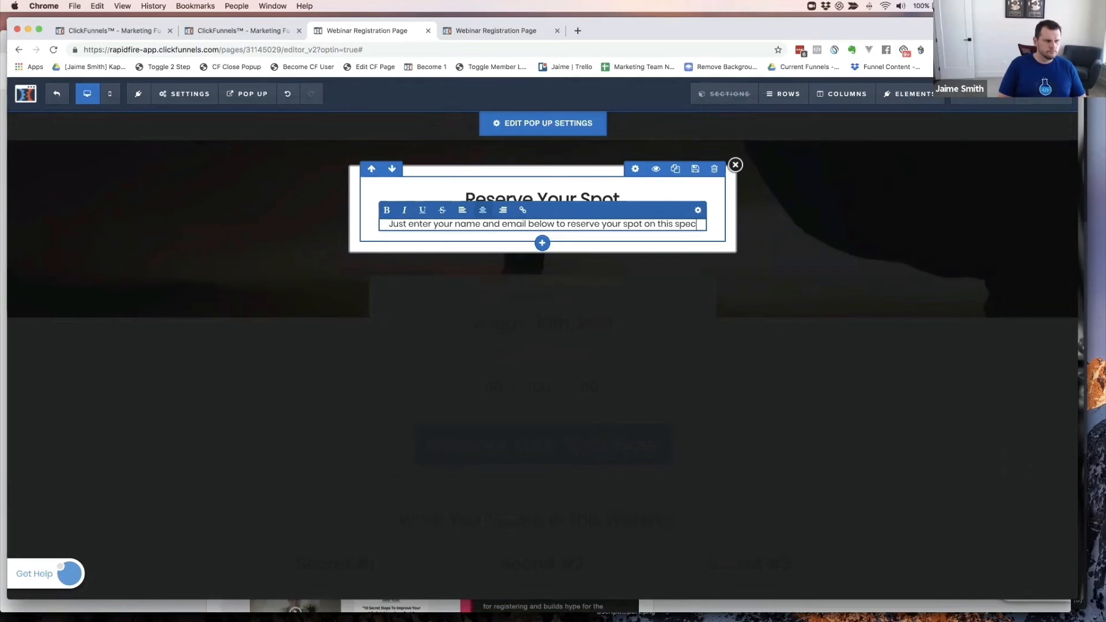
type(" e")
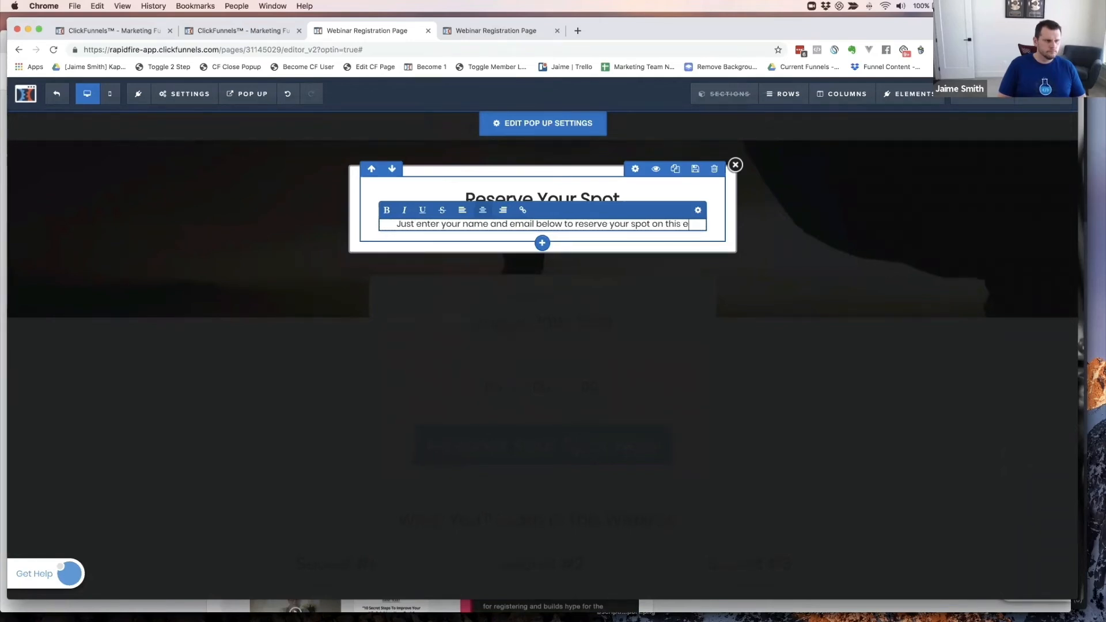
type("xclus")
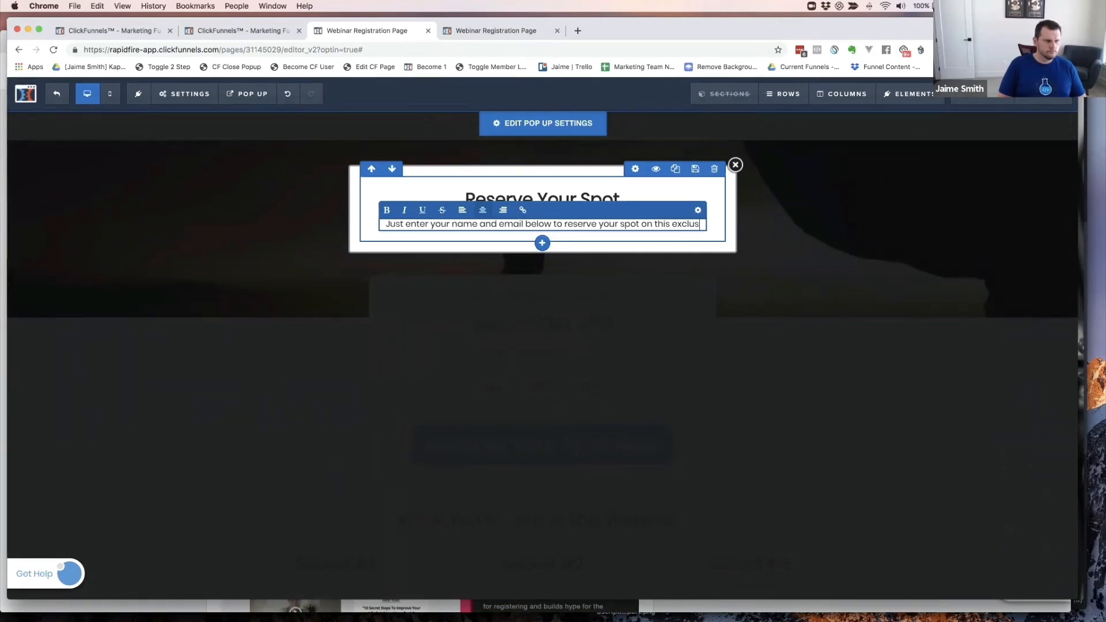
type("ive live training.  Seats ar")
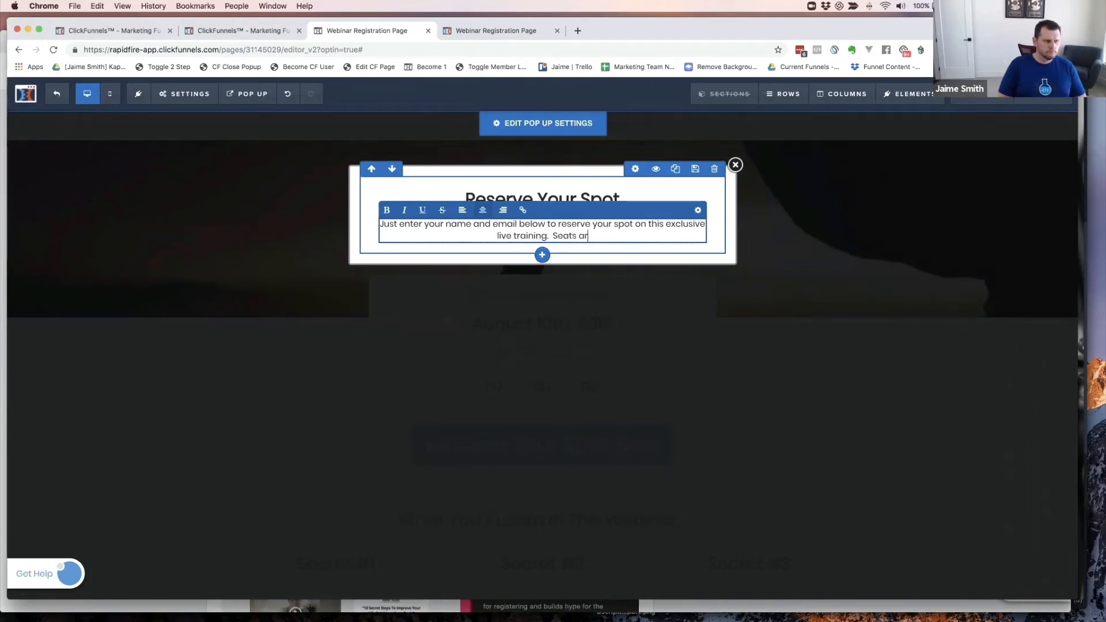
type("e very limited, ")
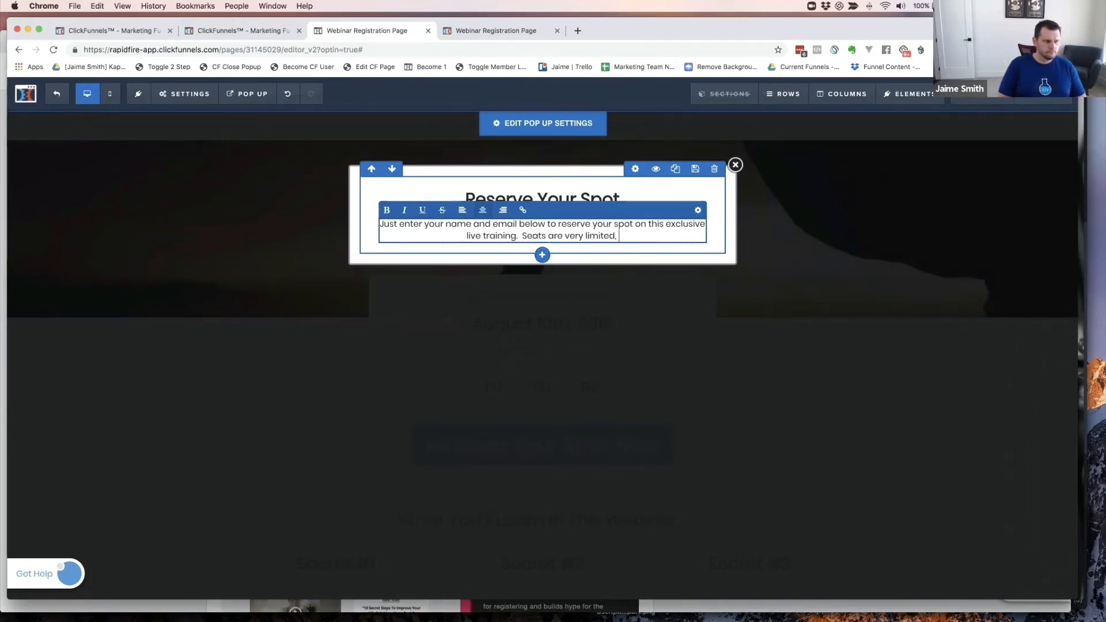
type("so please ")
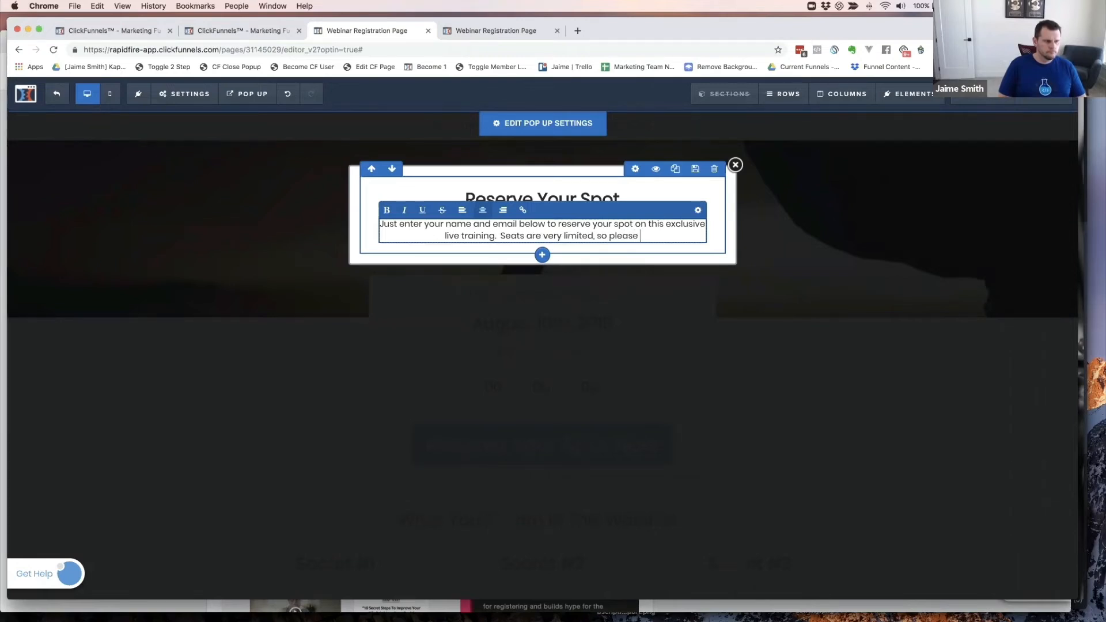
type("be sure to")
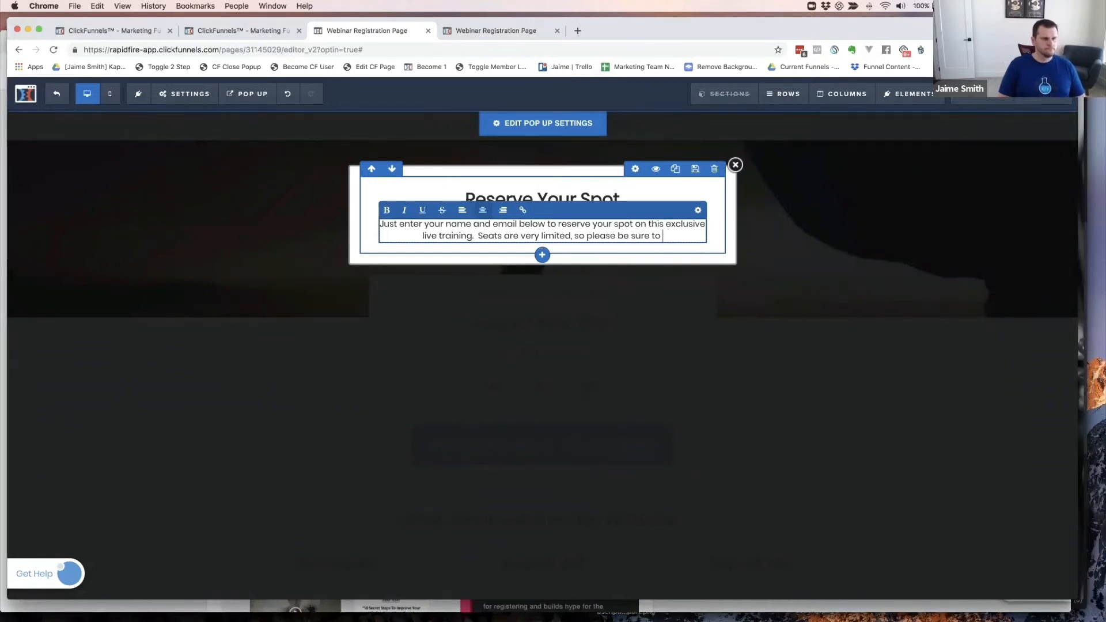
type(" jump on earl")
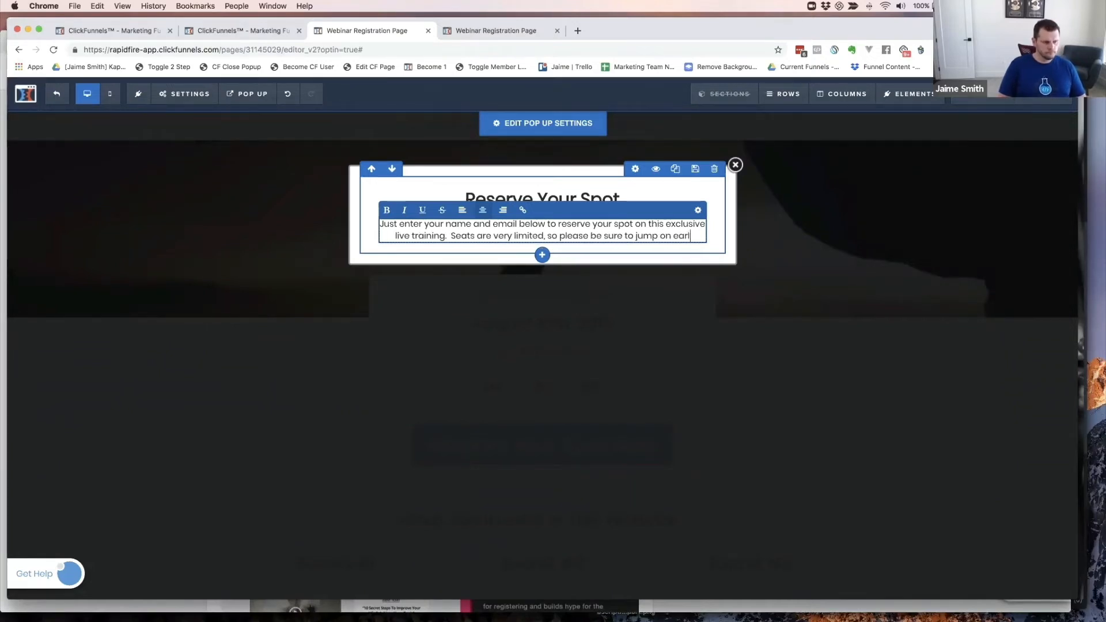
type("y to make ")
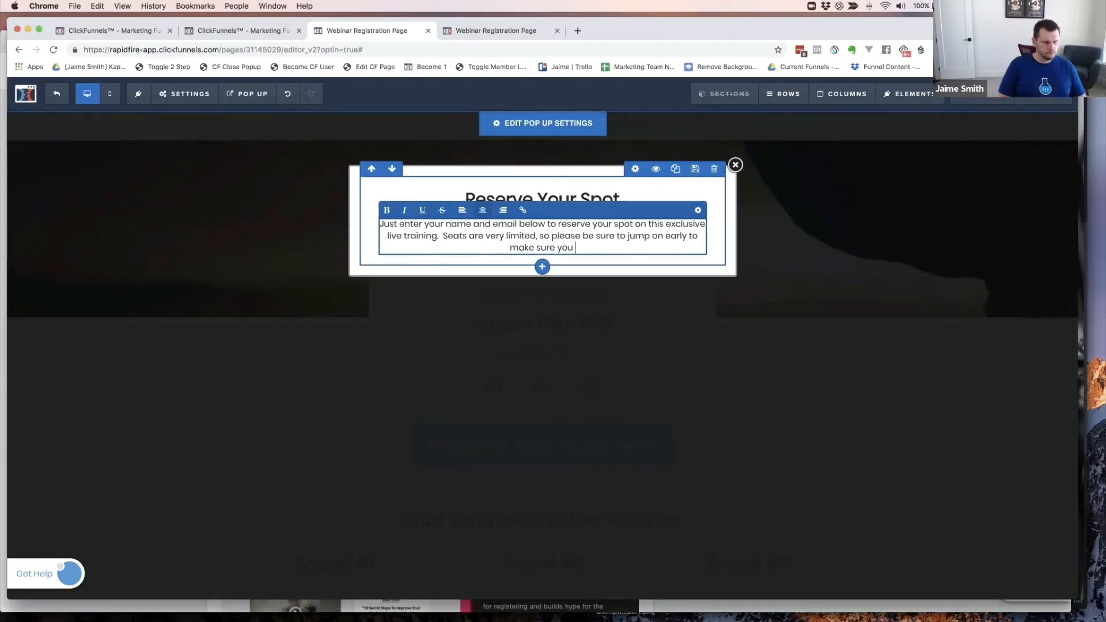
type("sure you have your s")
key("BackSpace")
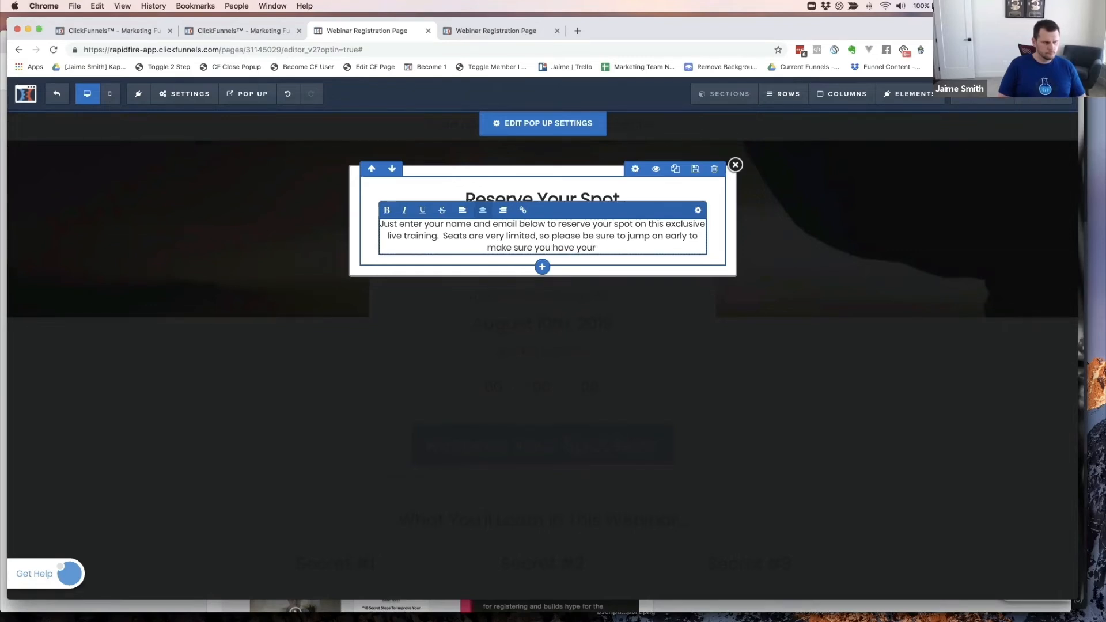
type("spot when the web")
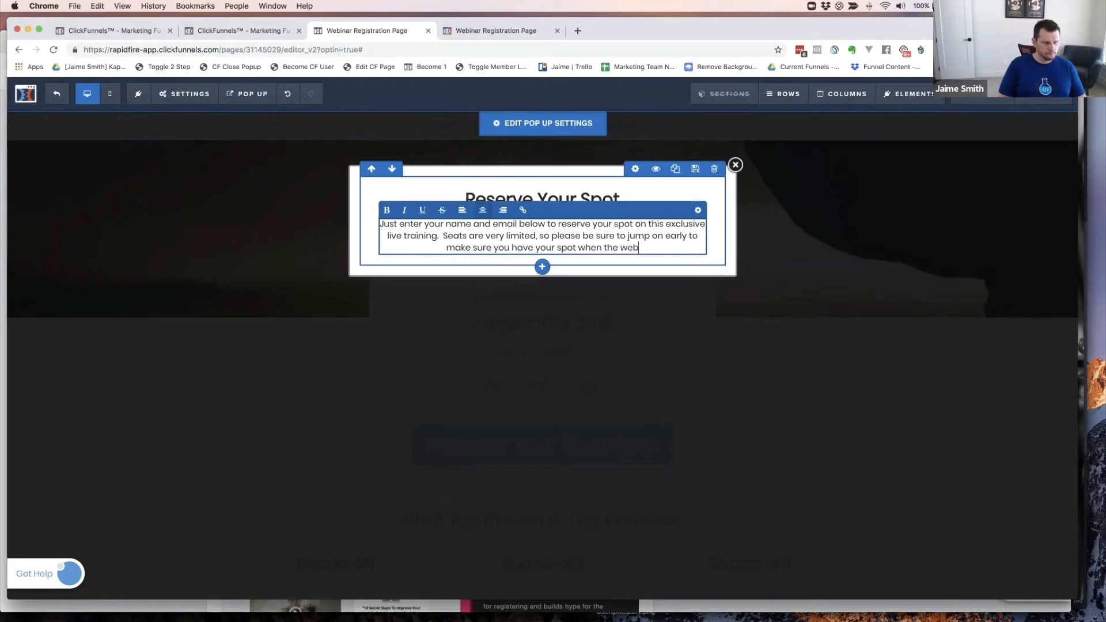
type("inar sta")
key("BackSpace")
key("BackSpace")
key("BackSpace")
key("BackSpace")
key("BackSpace")
key("BackSpace")
key("BackSpace")
key("BackSpace")
key("BackSpace")
key("BackSpace")
key("BackSpace")
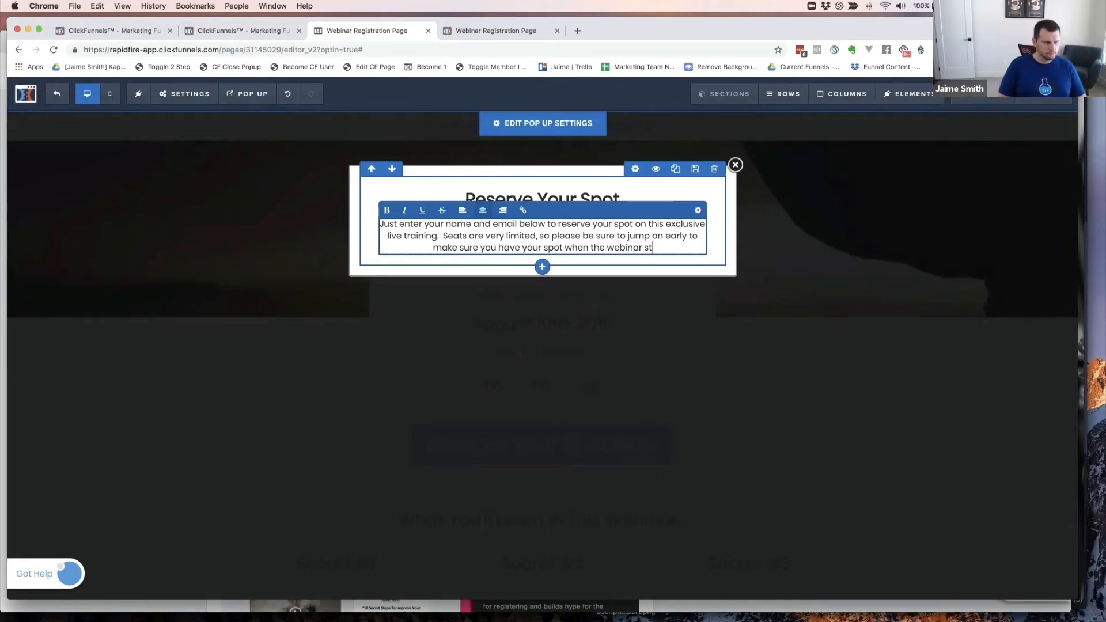
type("tr")
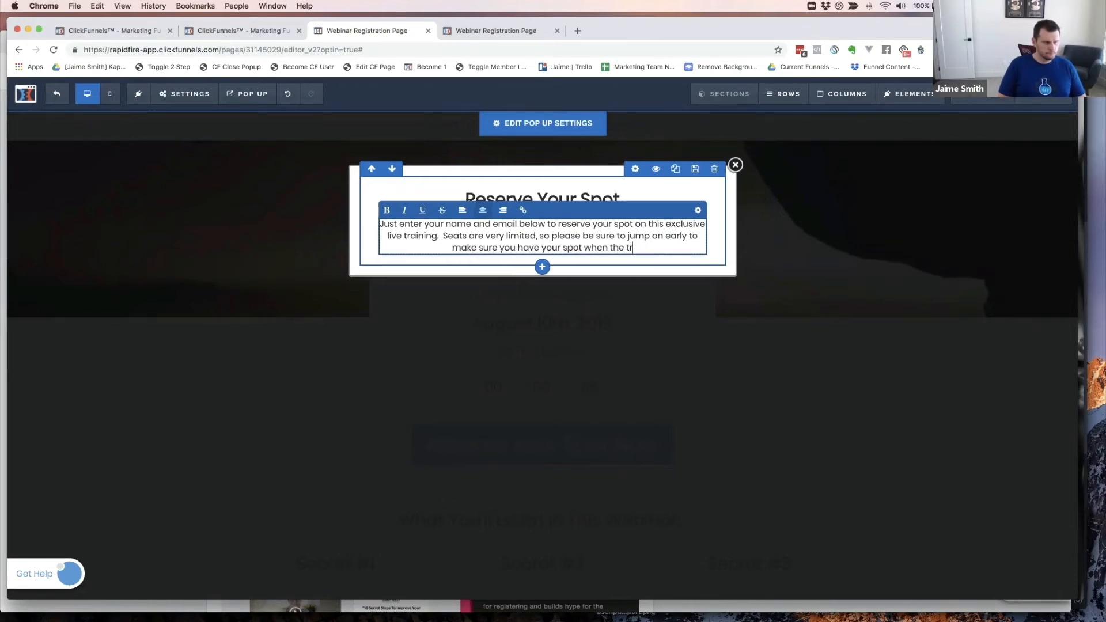
type("aining star")
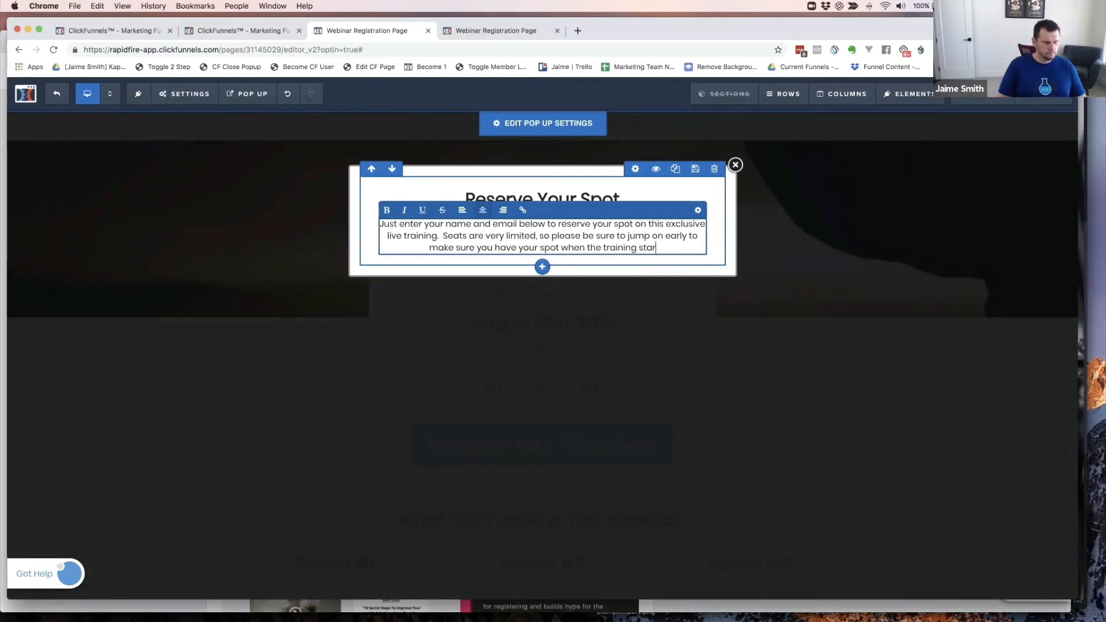
type("ts...")
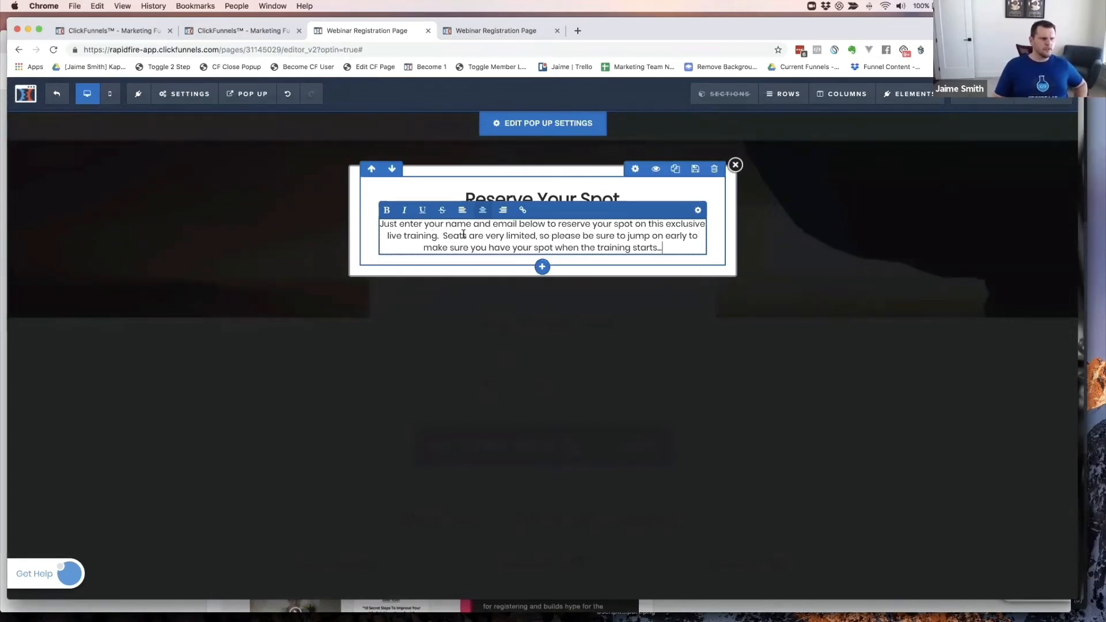
- Finish the paragraph and add a 1 Column row beneath it
left_click(690, 189)
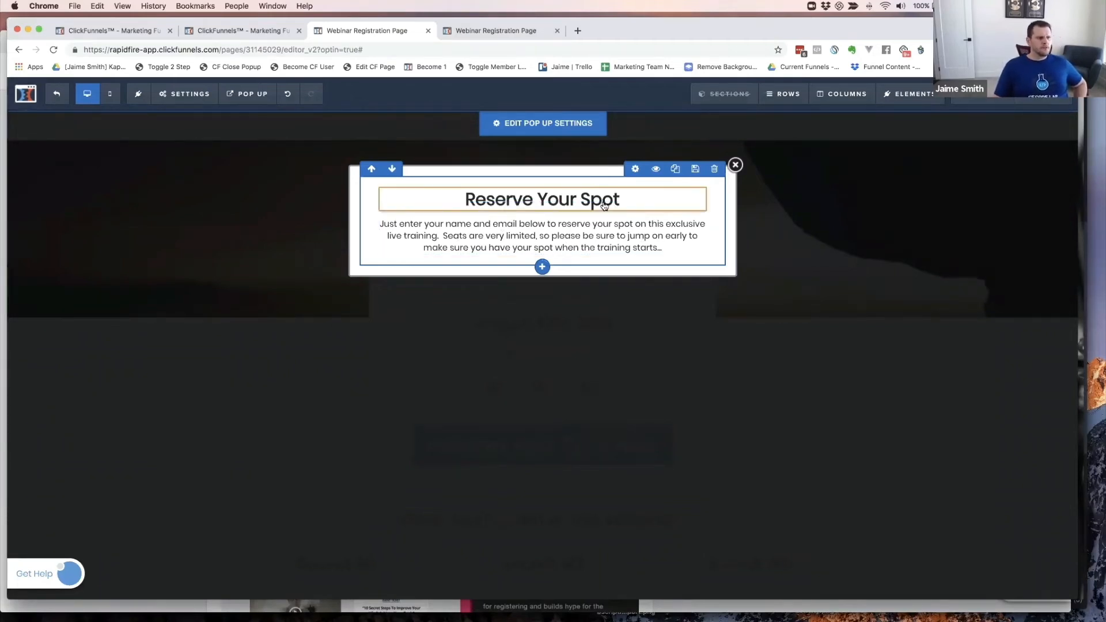
left_click(543, 263)
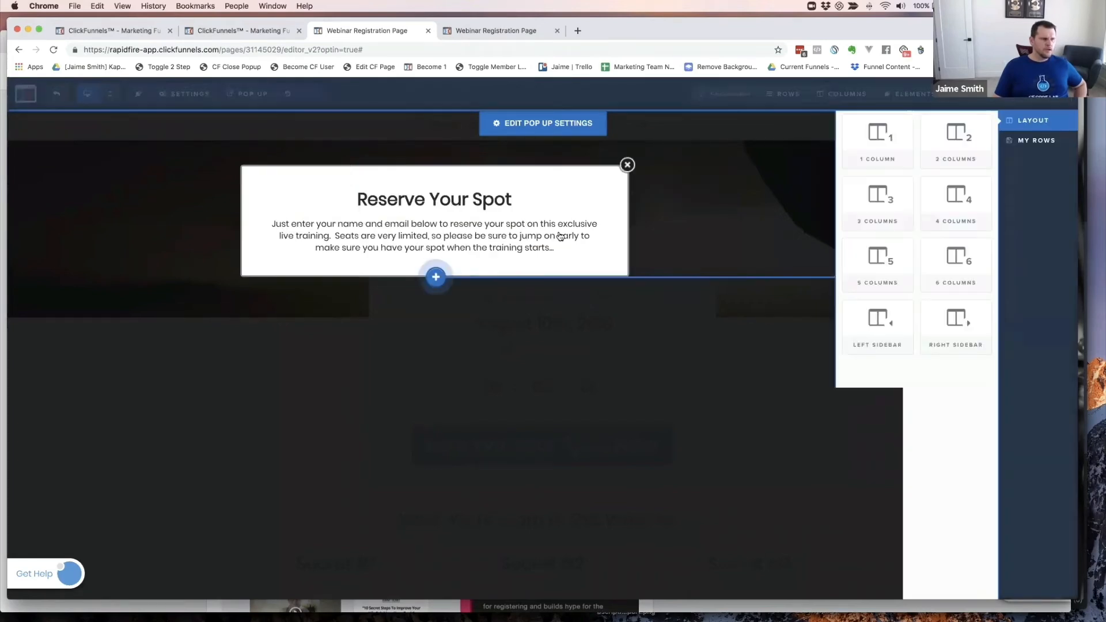
left_click(882, 140)
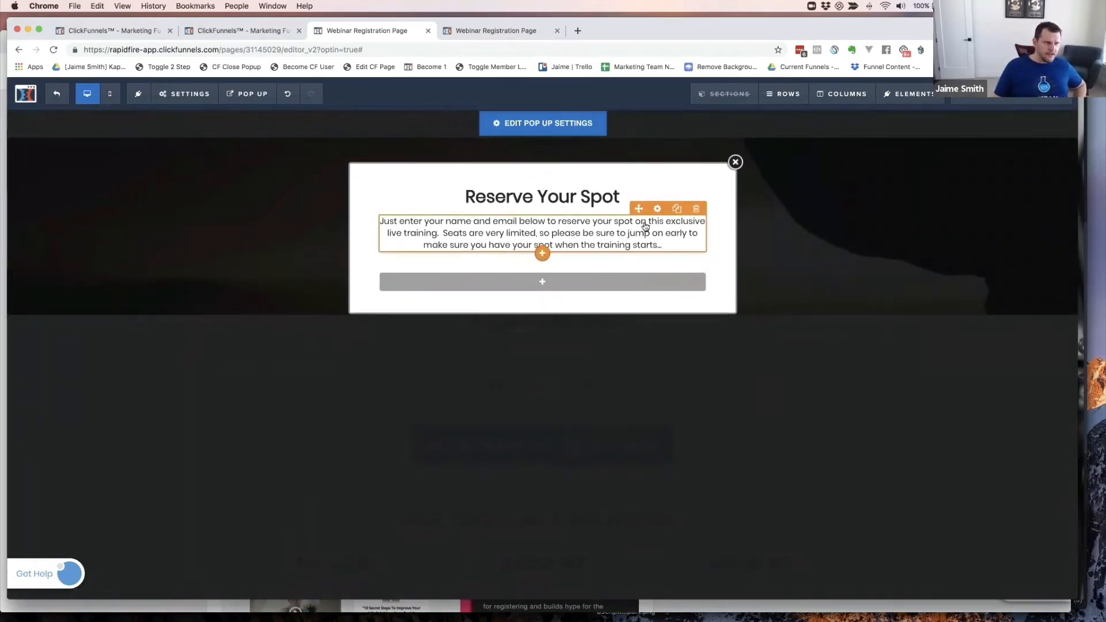
- Set the paragraph's top margin to 5
left_click(707, 240)
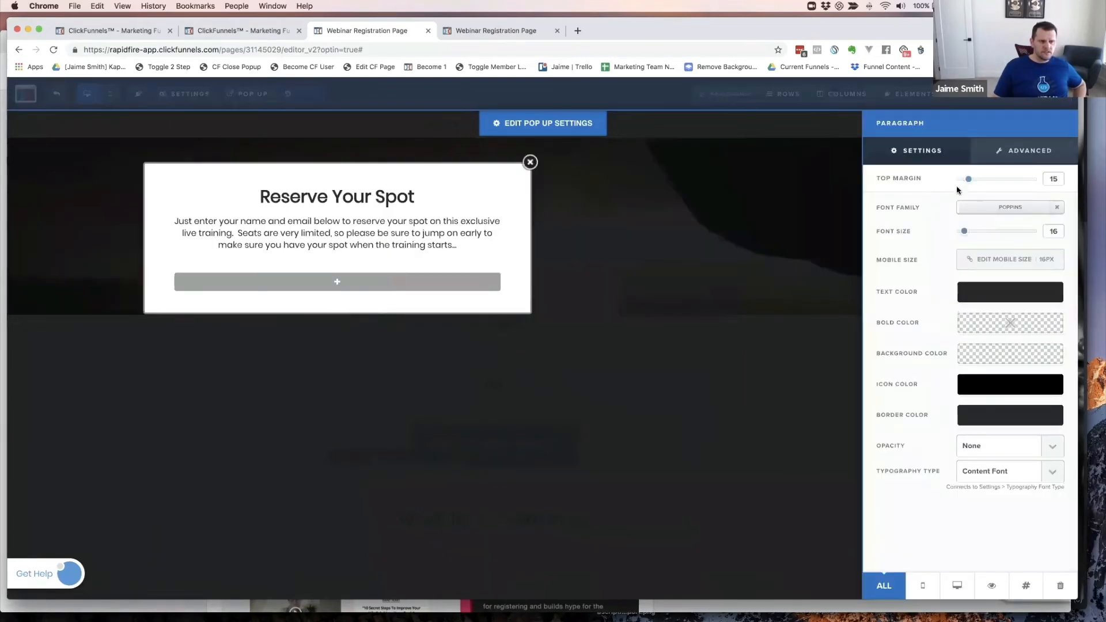
left_click_drag(968, 179, 938, 191)
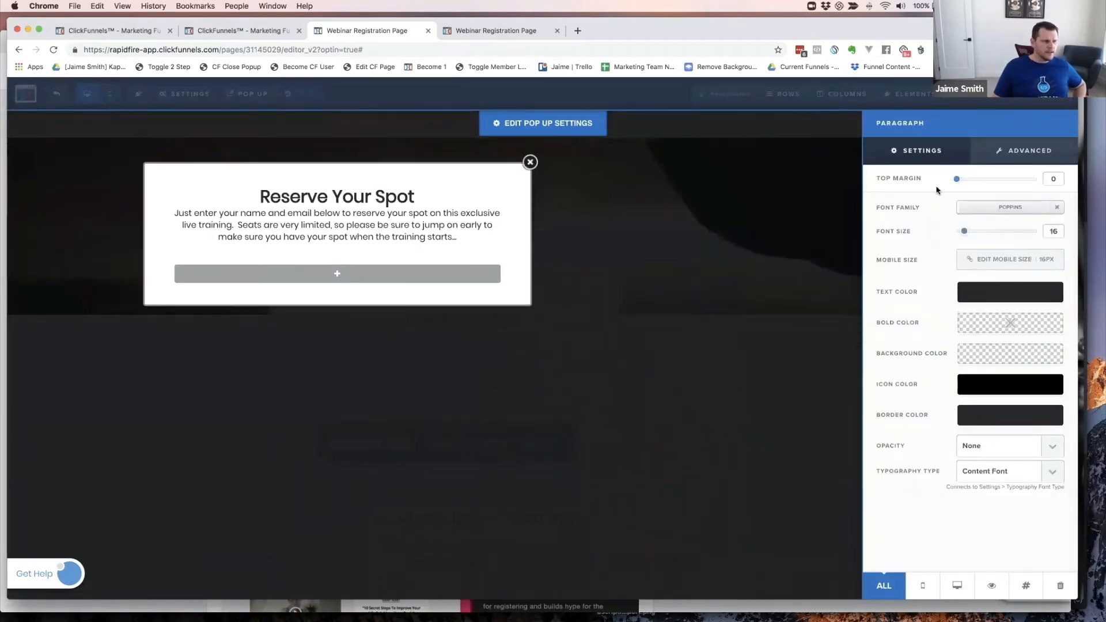
double_click(1053, 179)
type("5")
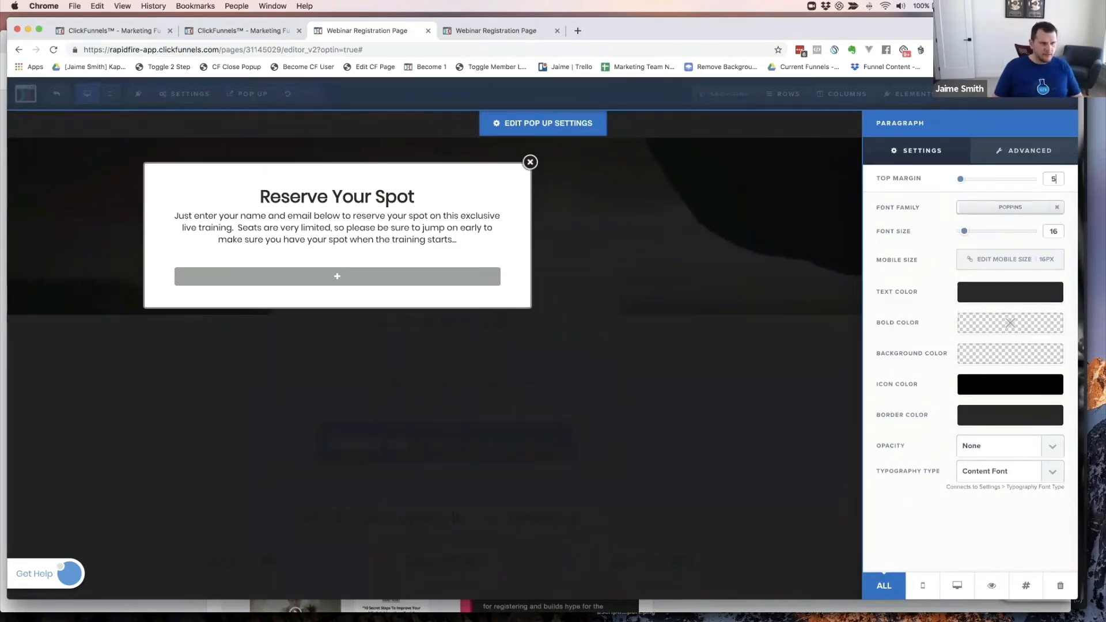
left_click(428, 197)
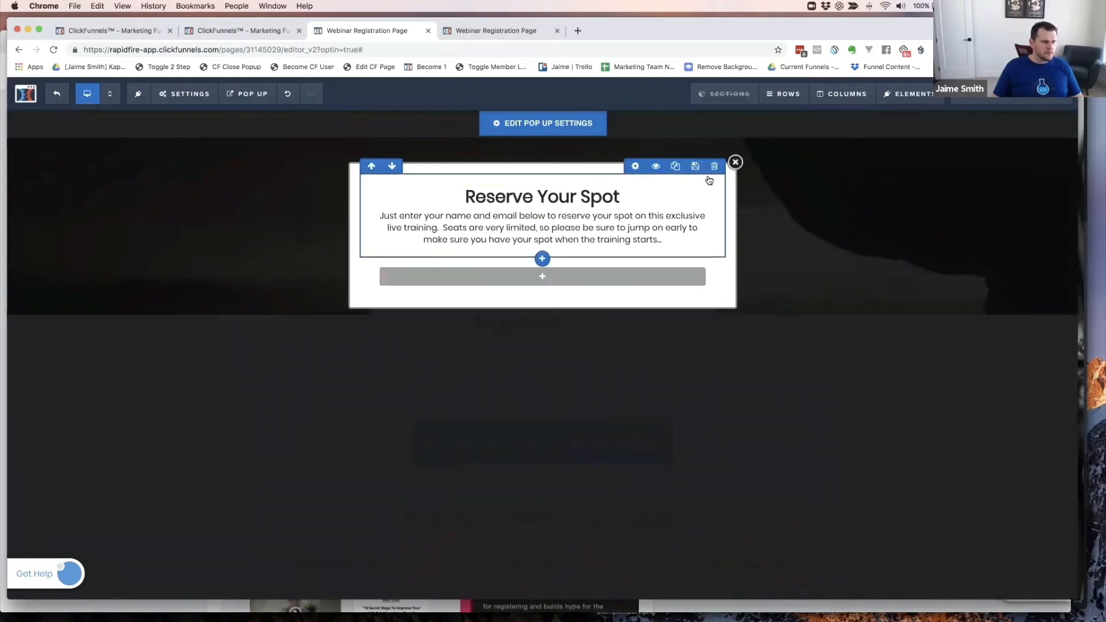
- Reduce the headline row's top padding from 20 to 10
left_click(637, 167)
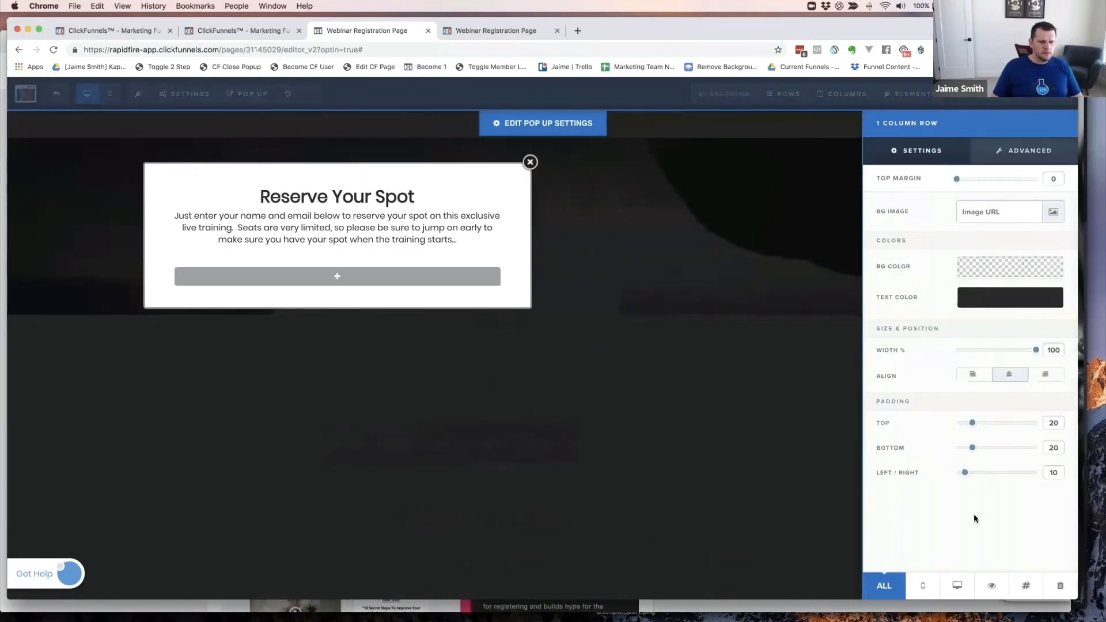
left_click_drag(973, 424, 965, 425)
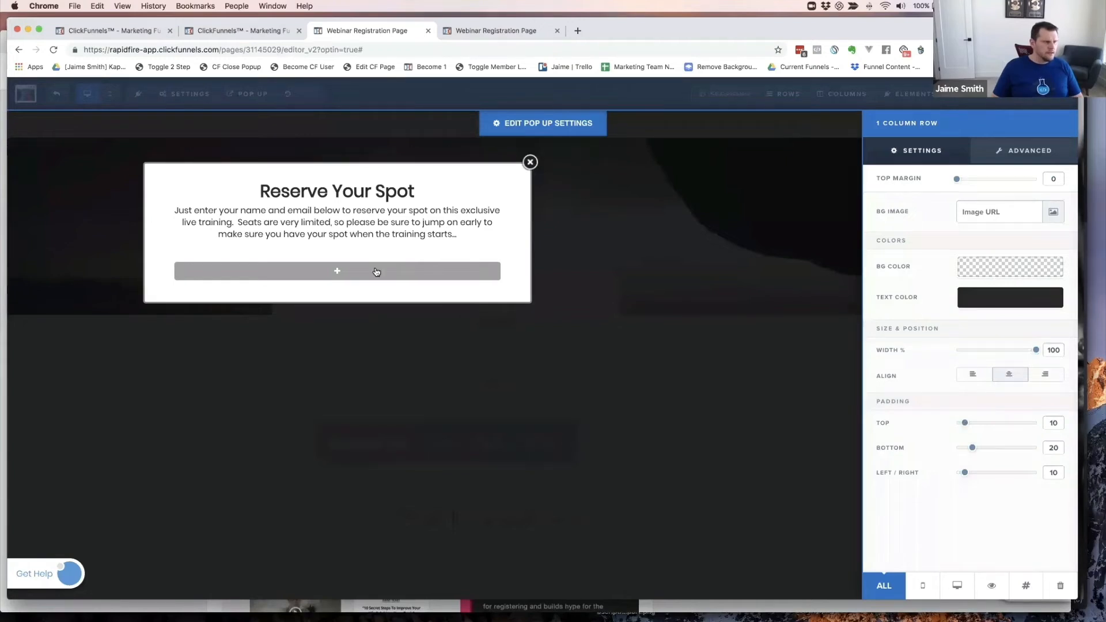
left_click(429, 215)
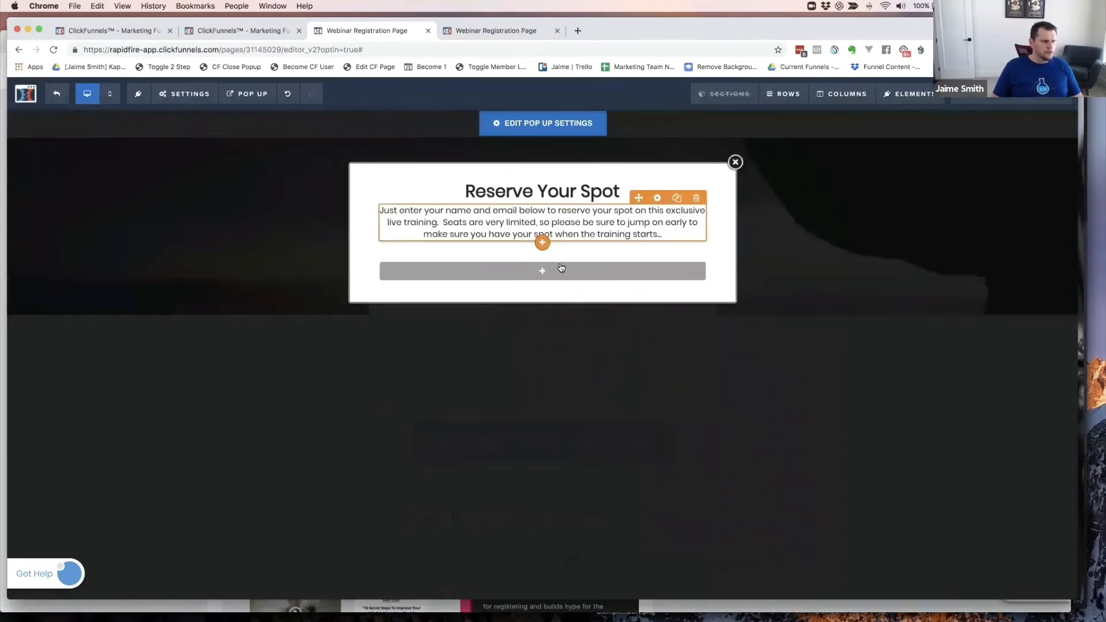
mouse_move(542, 271)
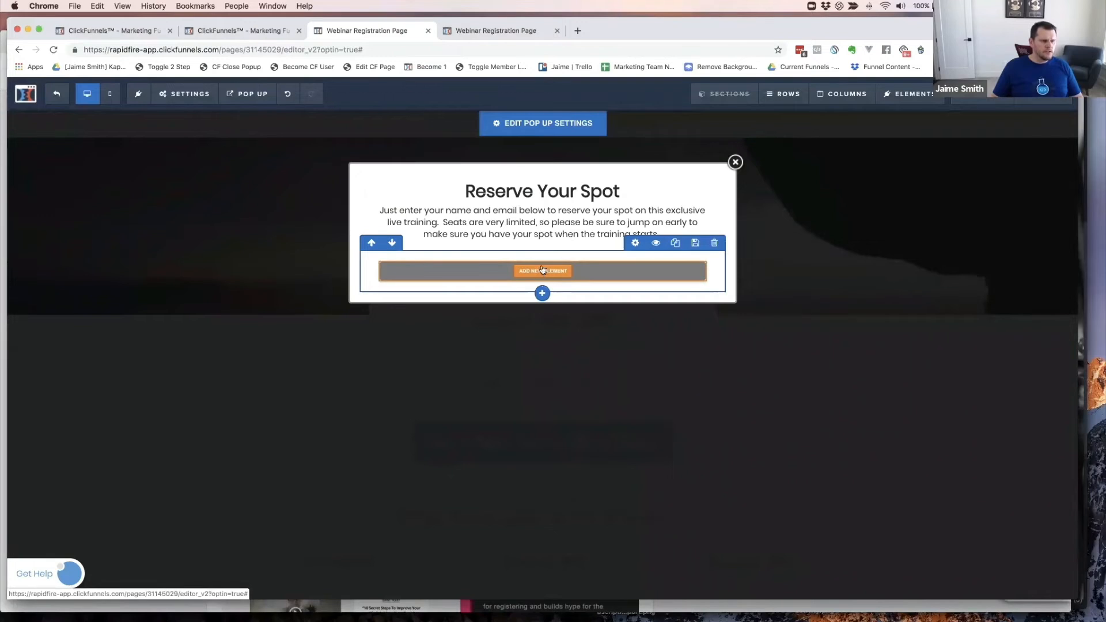
- Insert an Input element from the Form group into the empty row
left_click(544, 271)
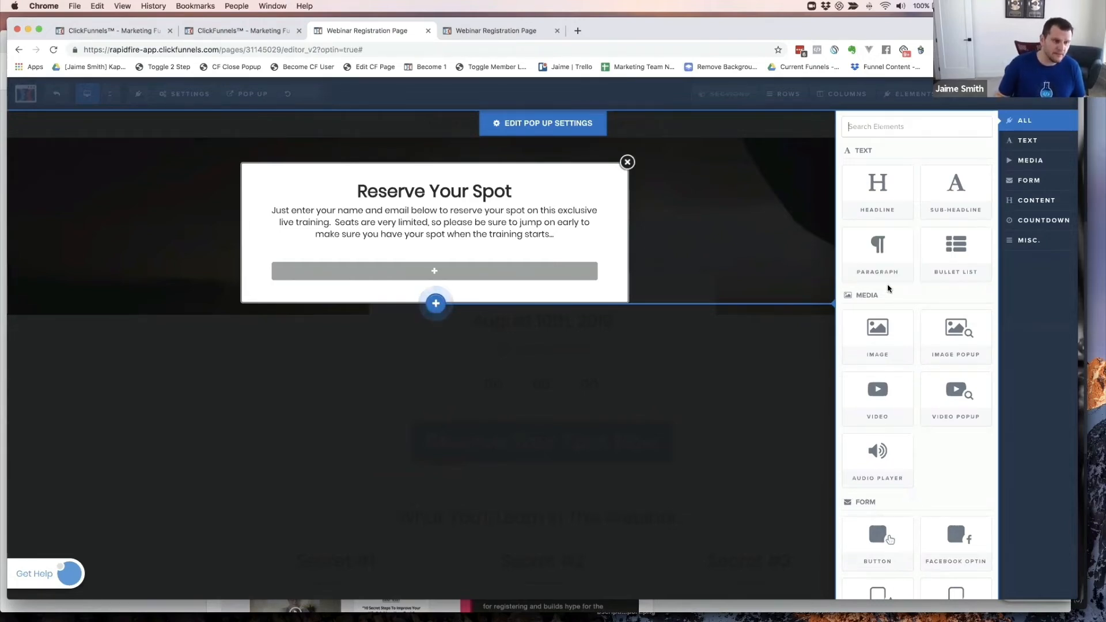
scroll(922, 345, "down", 5)
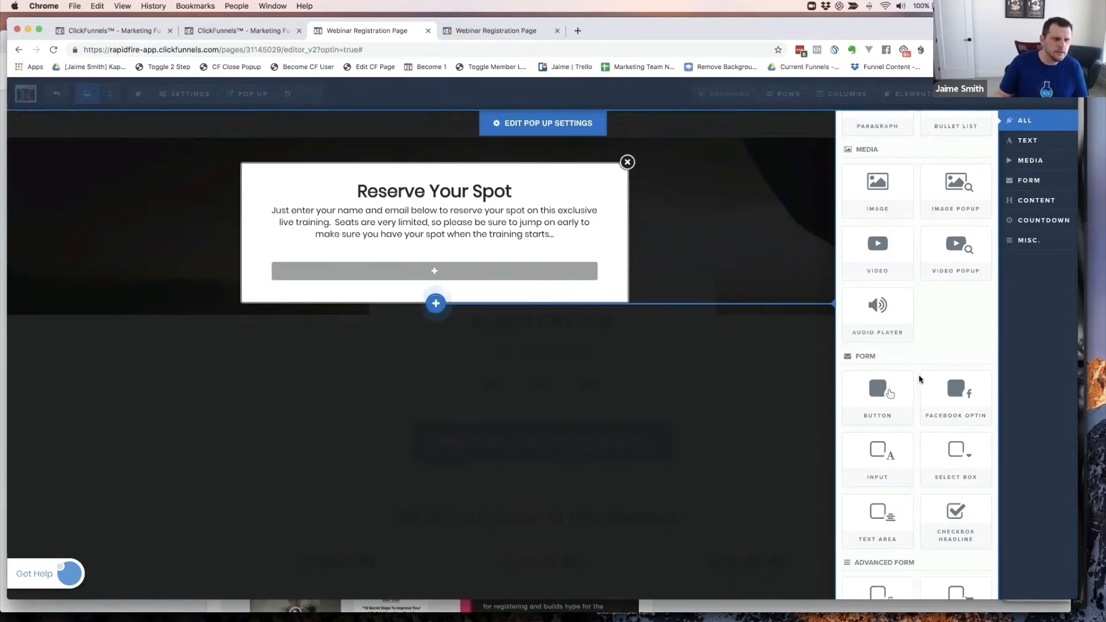
left_click(881, 458)
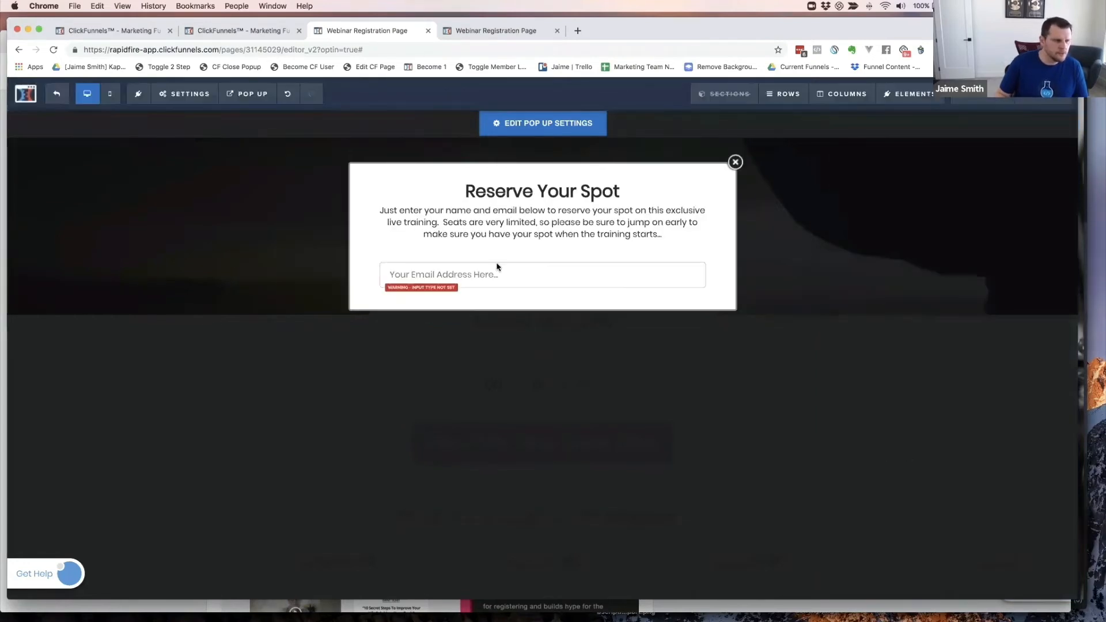
- Set the input field's Input Type to Email Address
left_click(587, 281)
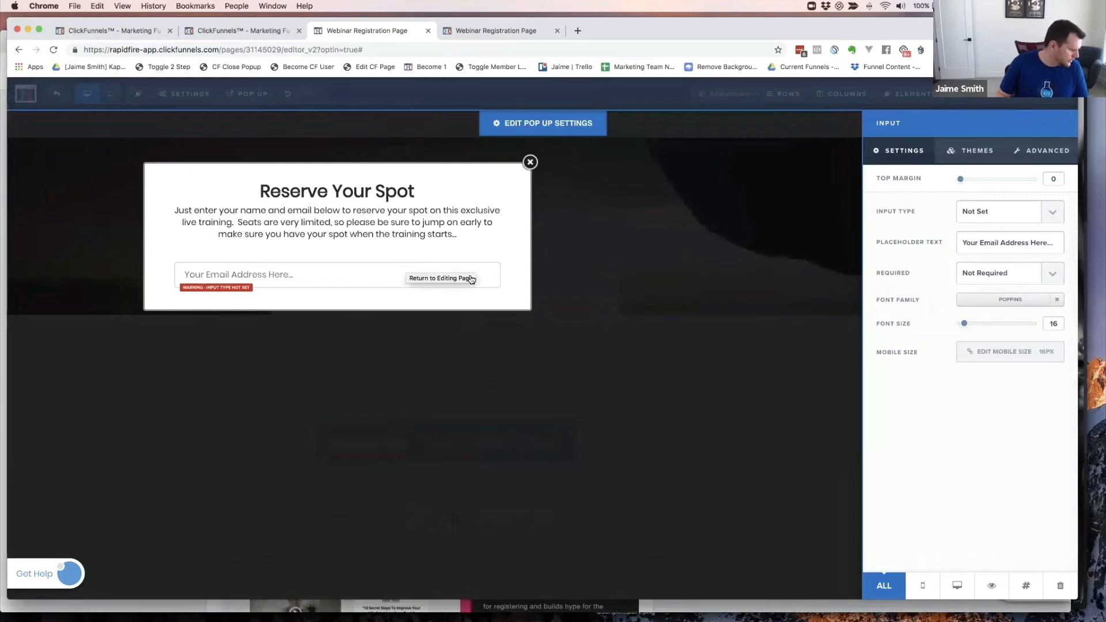
left_click(1003, 213)
left_click(988, 253)
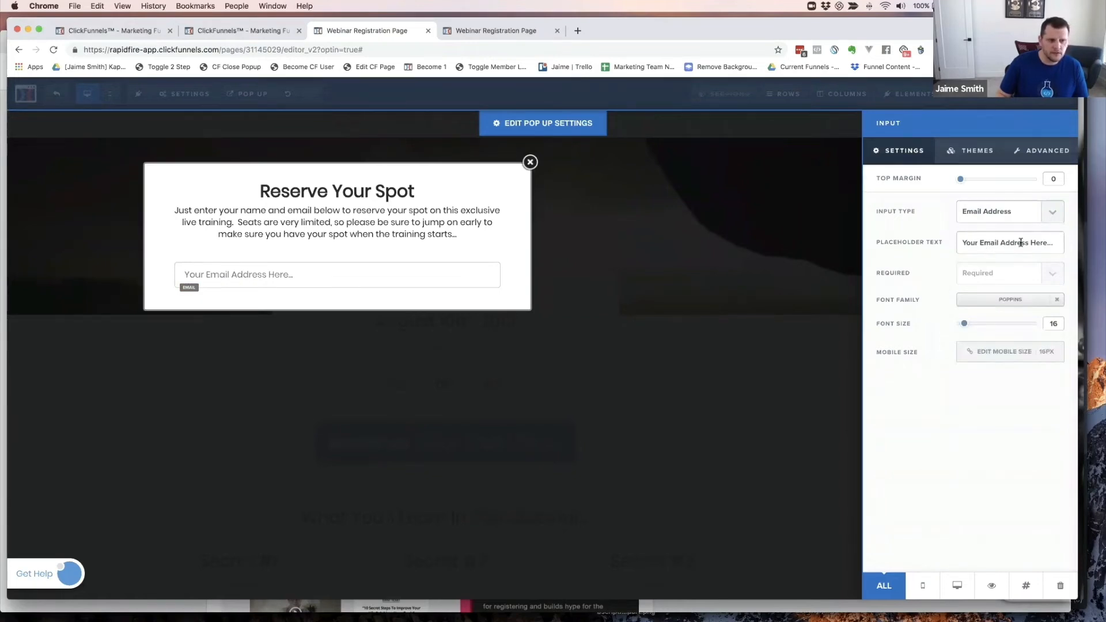
left_click(349, 230)
left_click(482, 291)
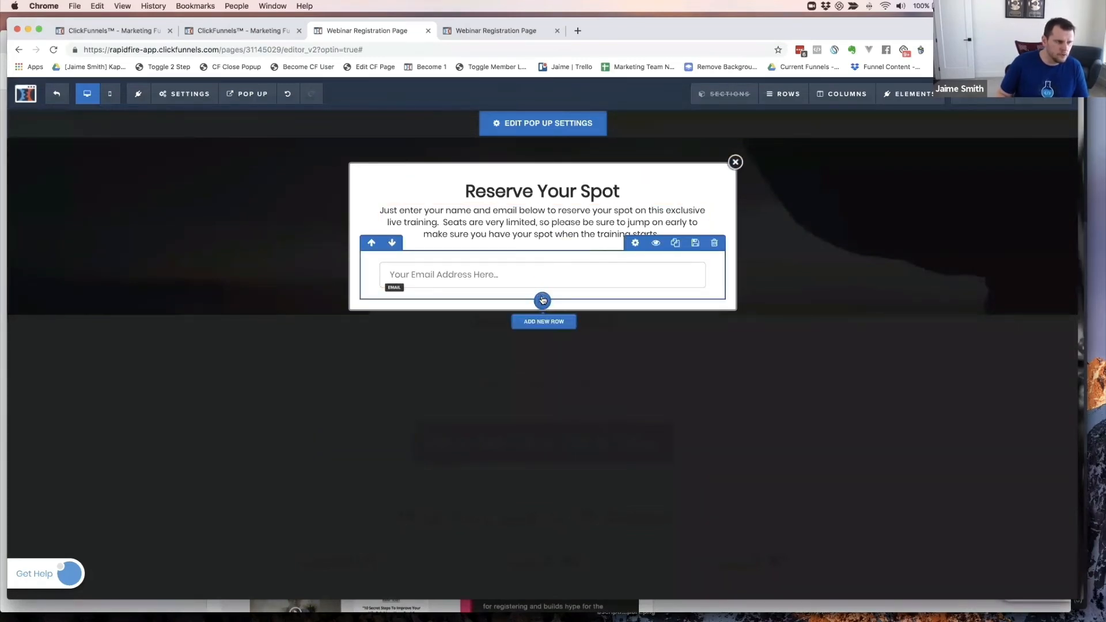
- Add a 1 Column row under the email field and insert a Button element into it
left_click(541, 300)
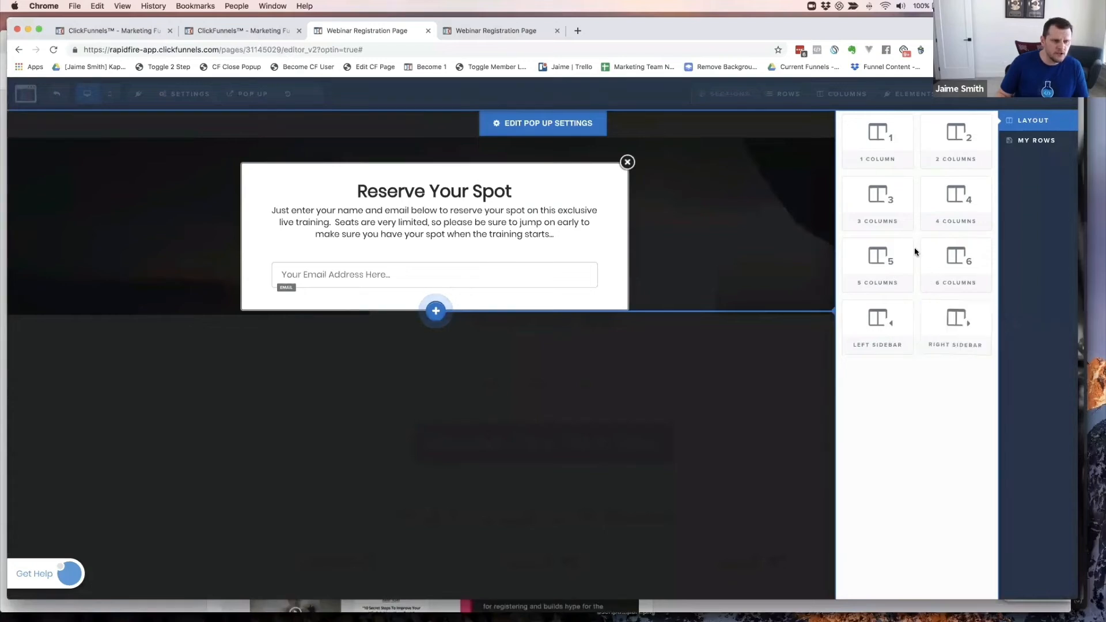
left_click(880, 141)
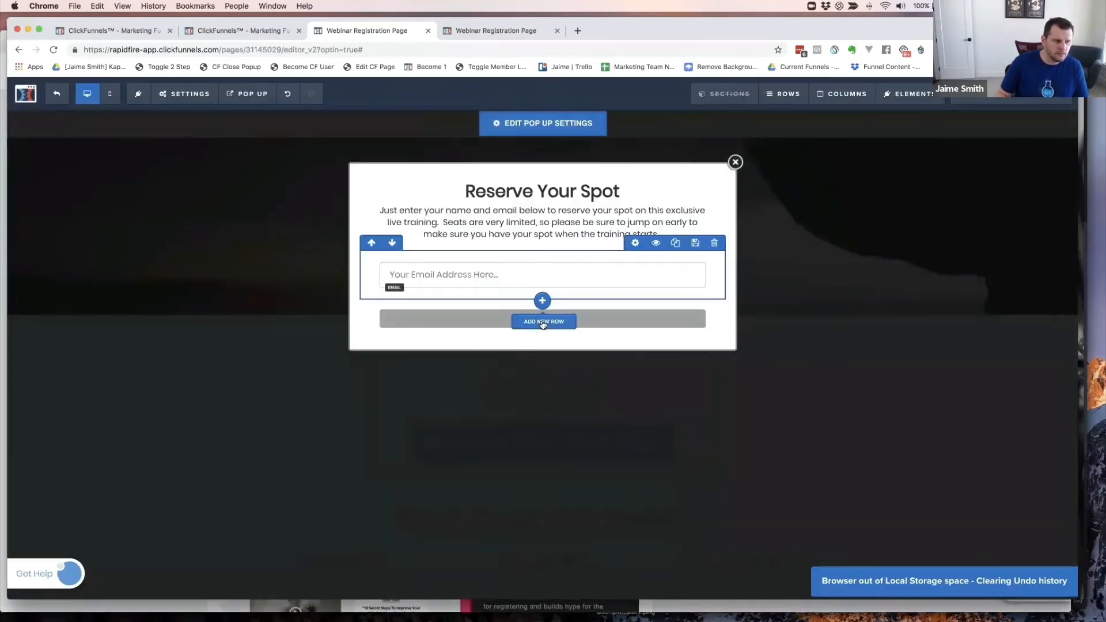
mouse_move(607, 326)
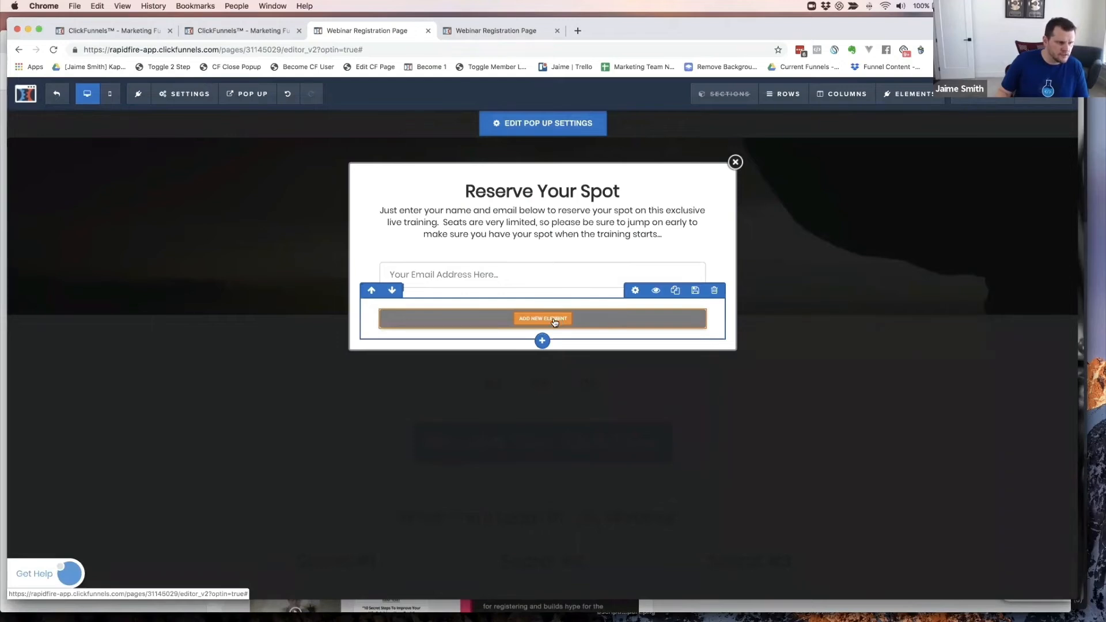
left_click(557, 320)
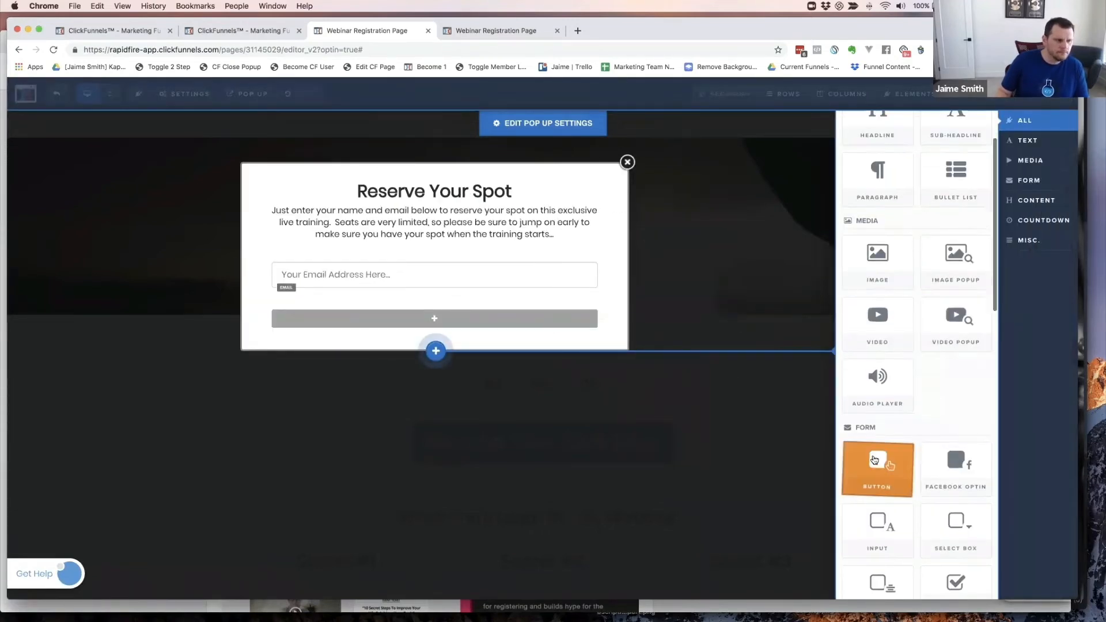
left_click(876, 458)
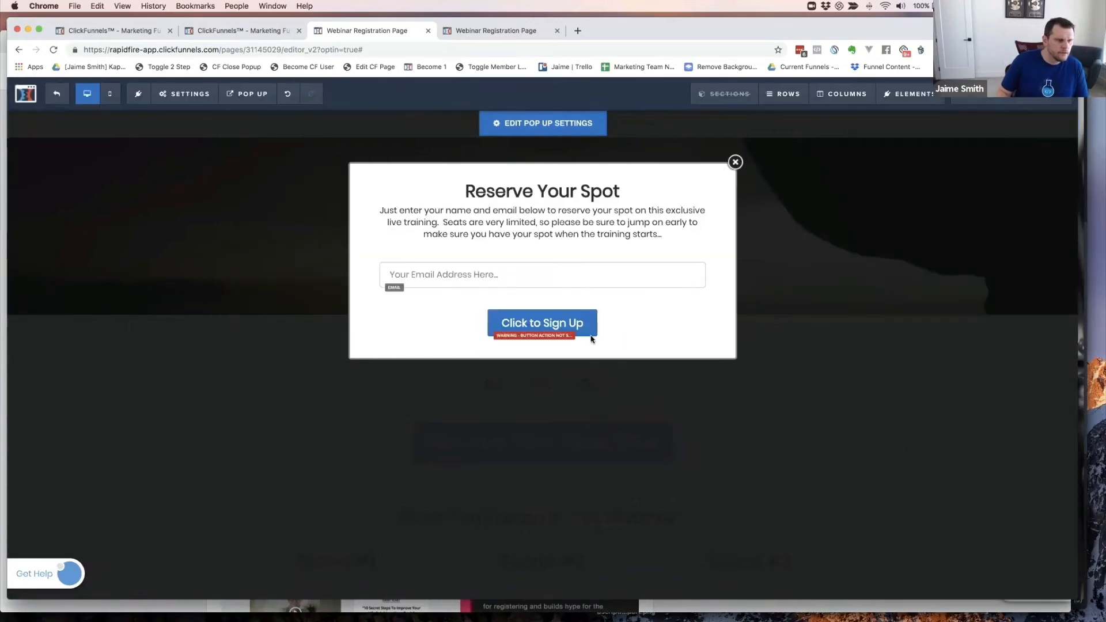
left_click(562, 324)
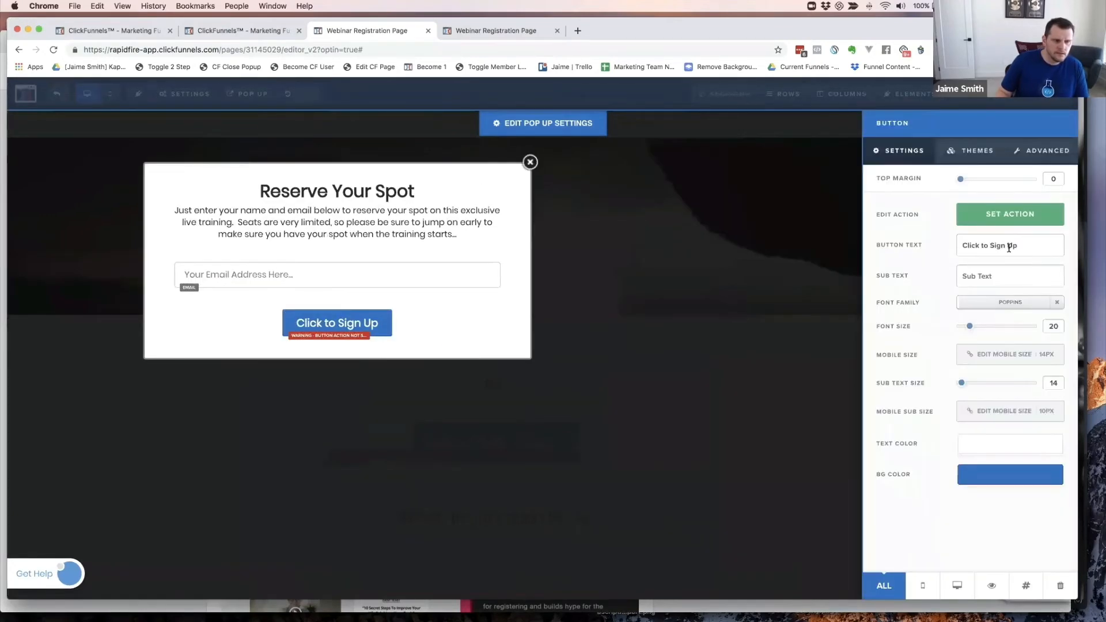
- Change the button label to 'Reserve Your Spot'
left_click(1009, 247)
key("super+a")
type("Reserve")
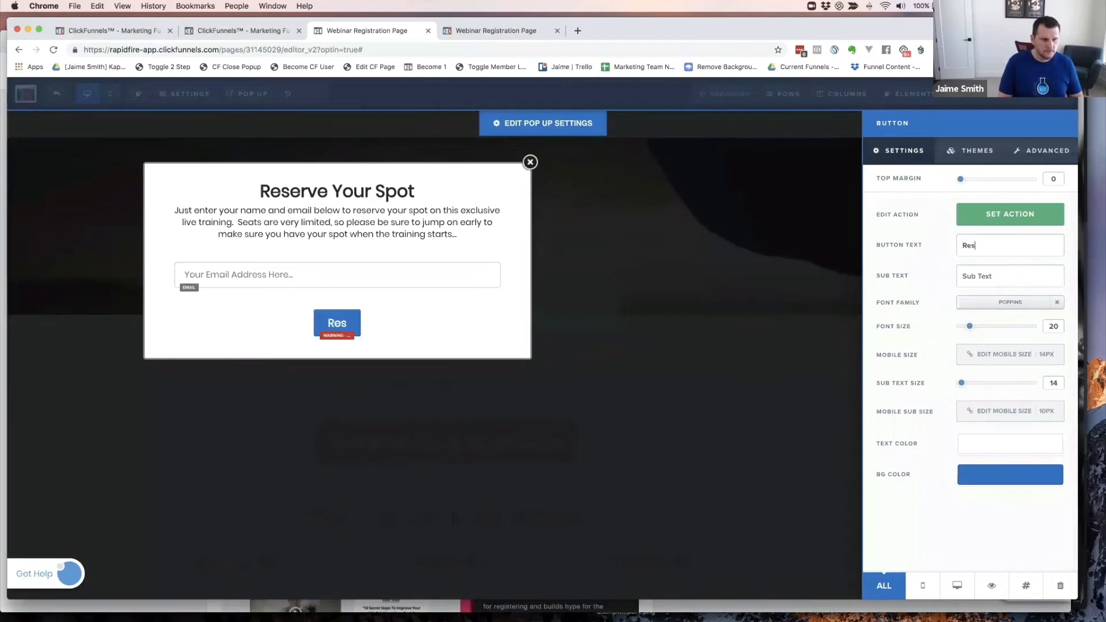
key("BackSpace")
key("BackSpace")
key("BackSpace")
type("rv")
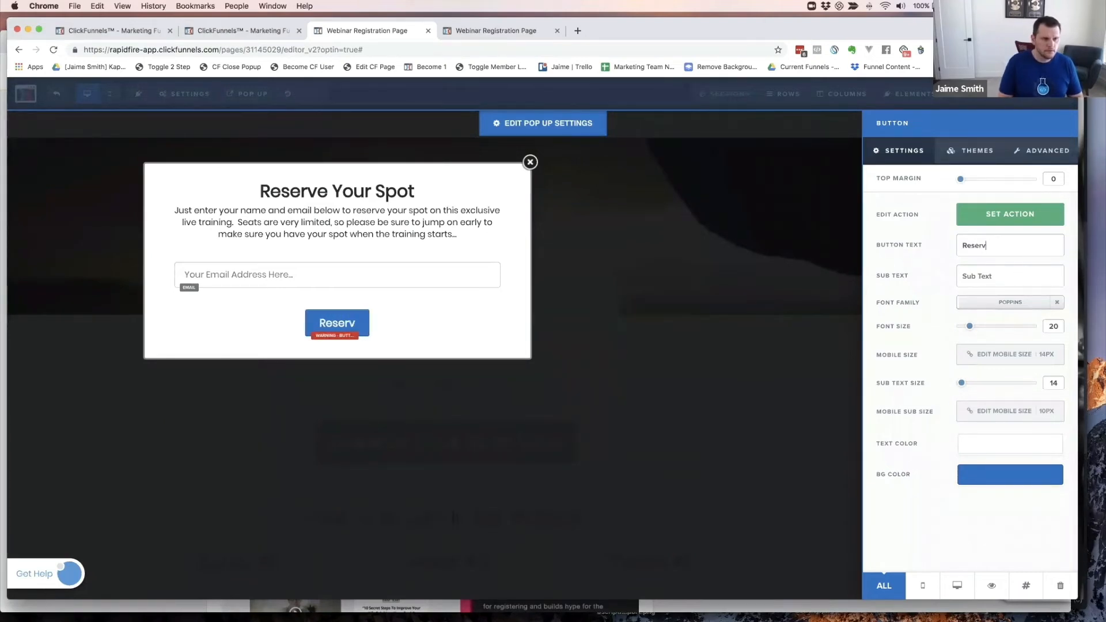
type("e Your Post")
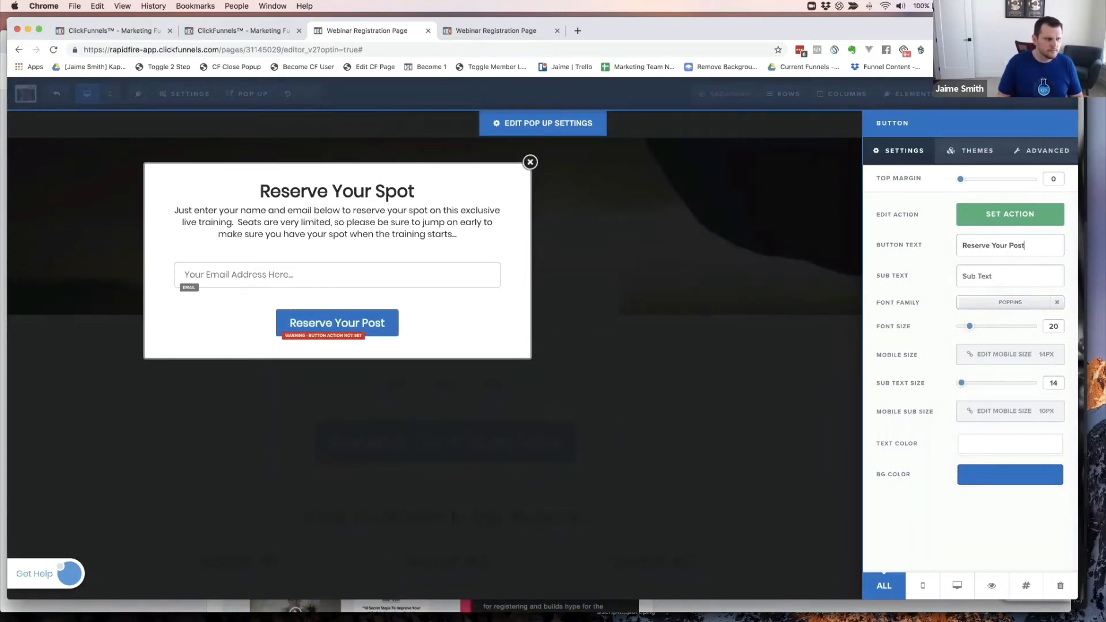
key("BackSpace")
key("BackSpace")
key("BackSpace")
key("BackSpace")
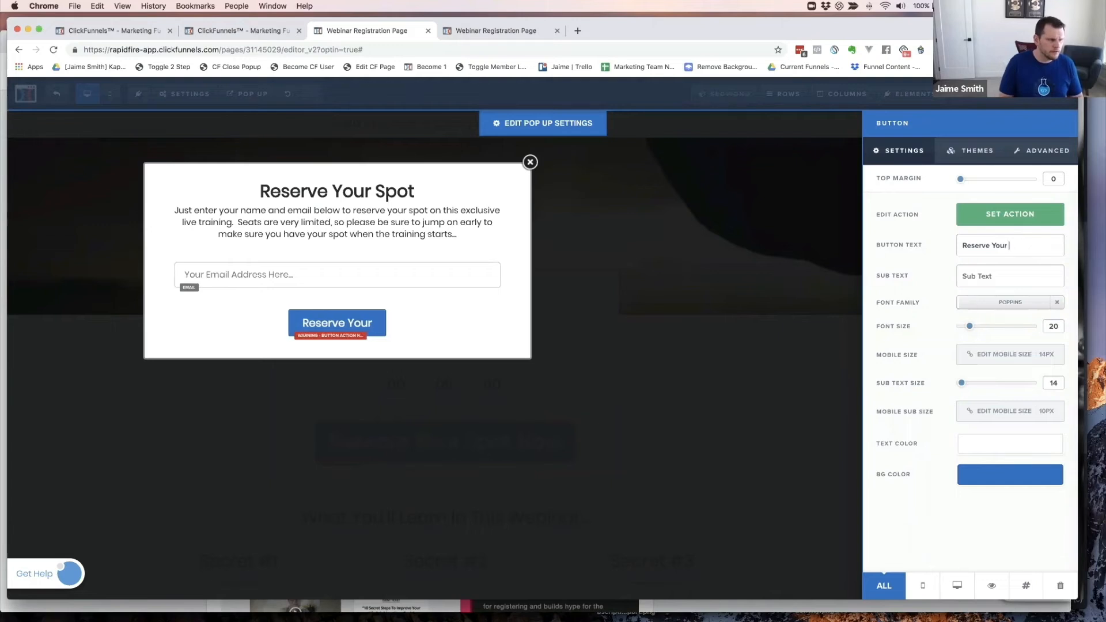
type("Spot")
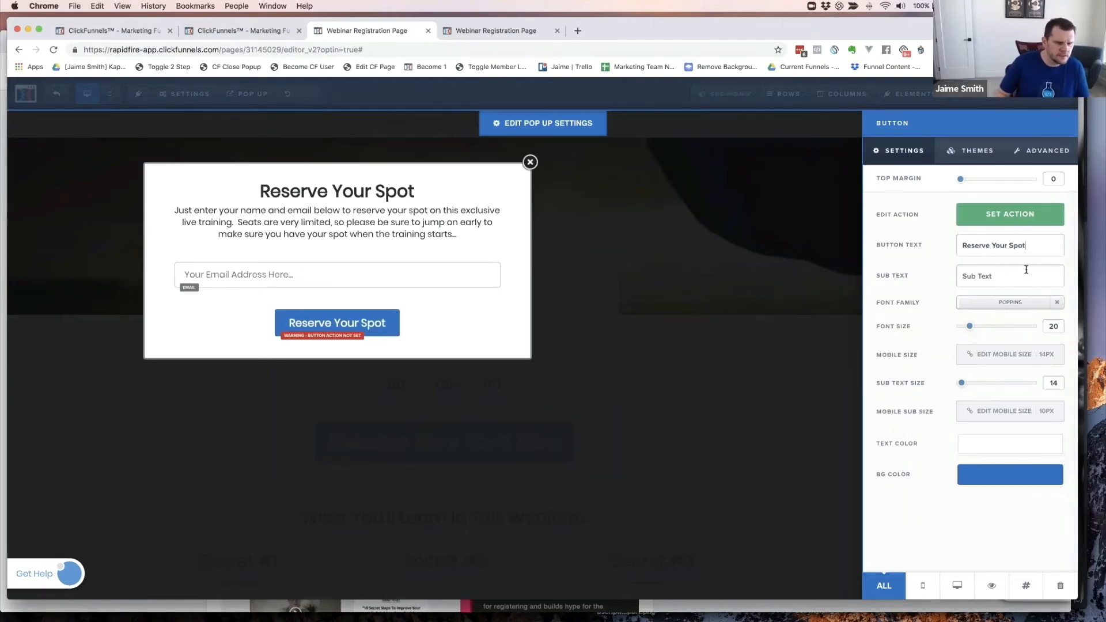
- Enlarge the button text to font size 32, without a separate mobile size
left_click_drag(969, 328, 986, 329)
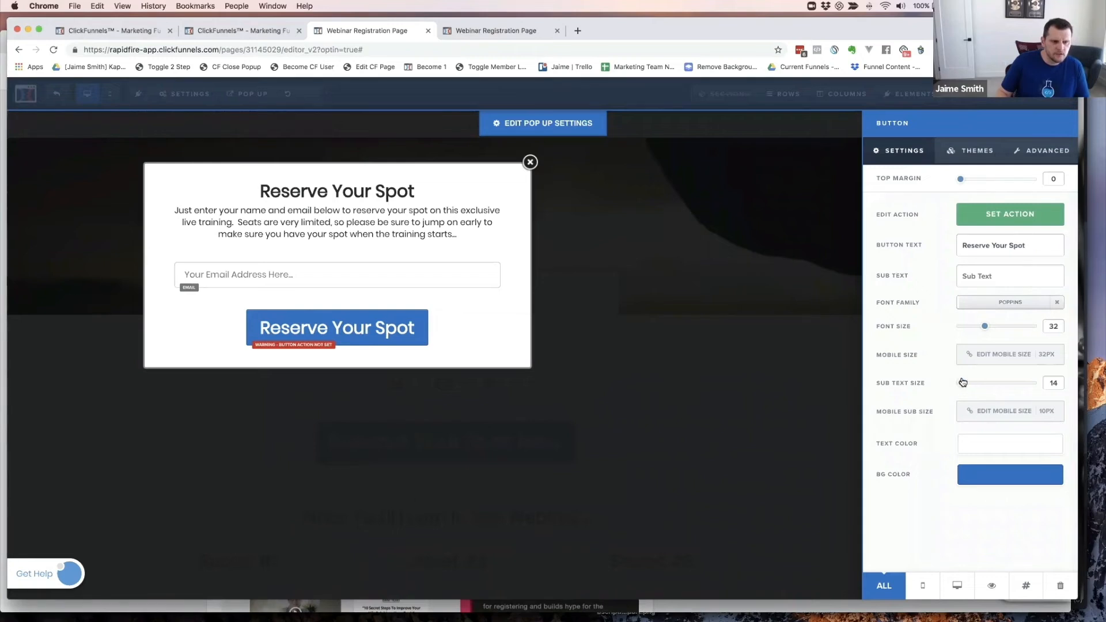
left_click(1018, 356)
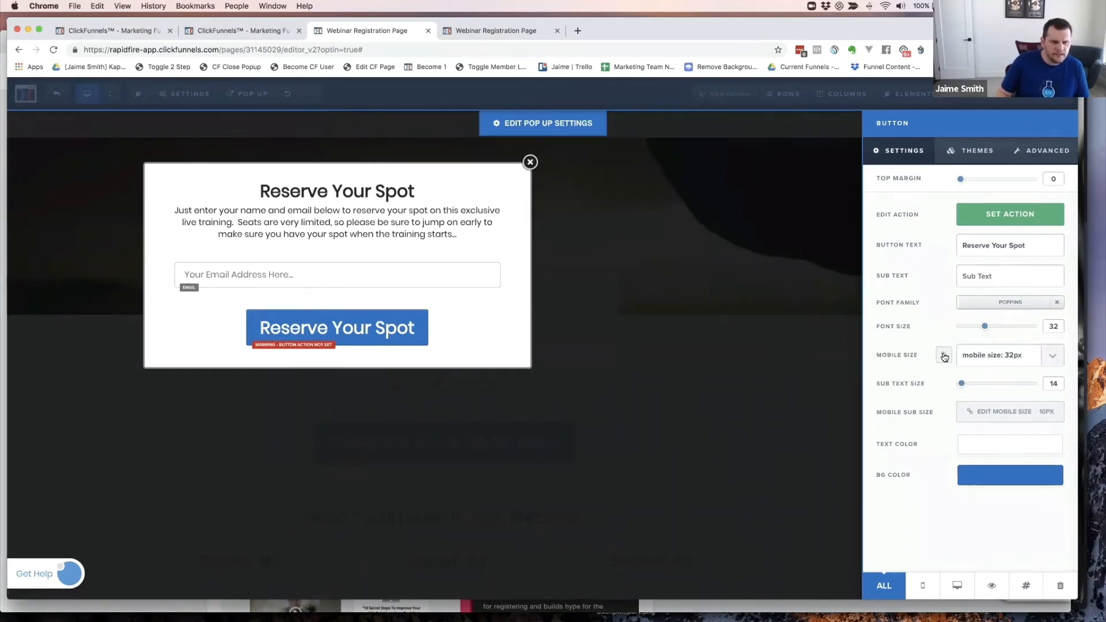
left_click(915, 344)
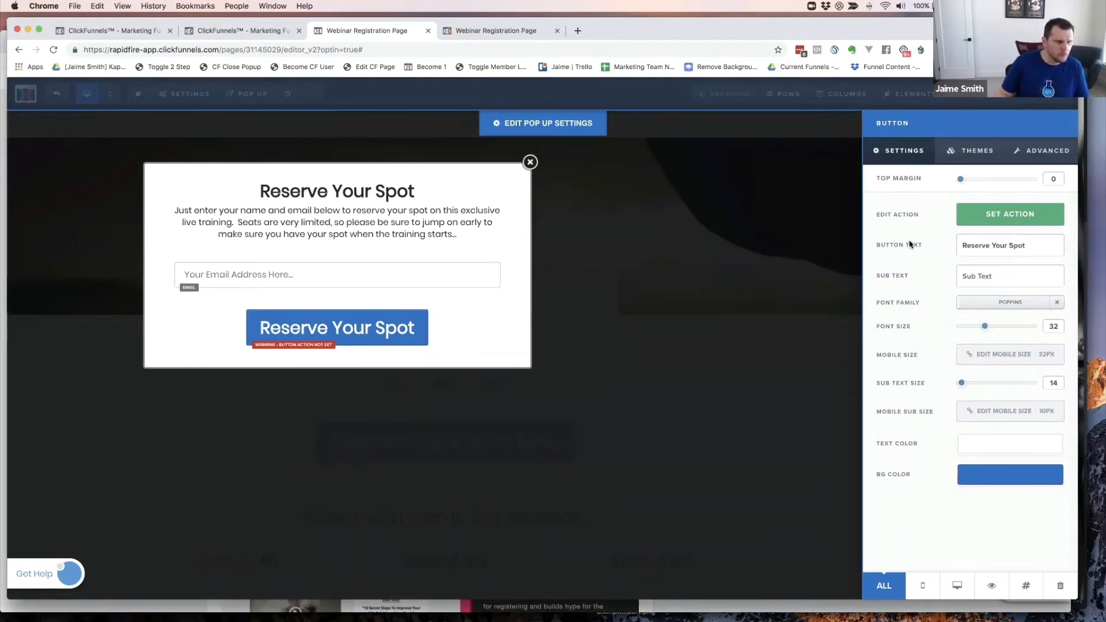
- Set the button's vertical spacing to 15px in its Advanced styles
left_click(1034, 149)
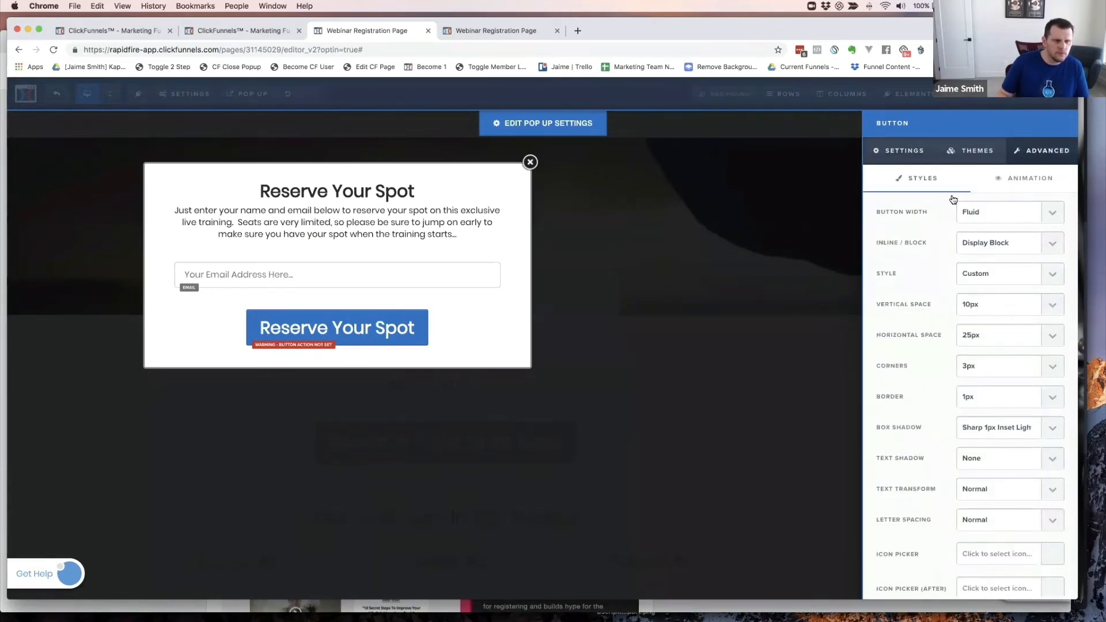
left_click(977, 214)
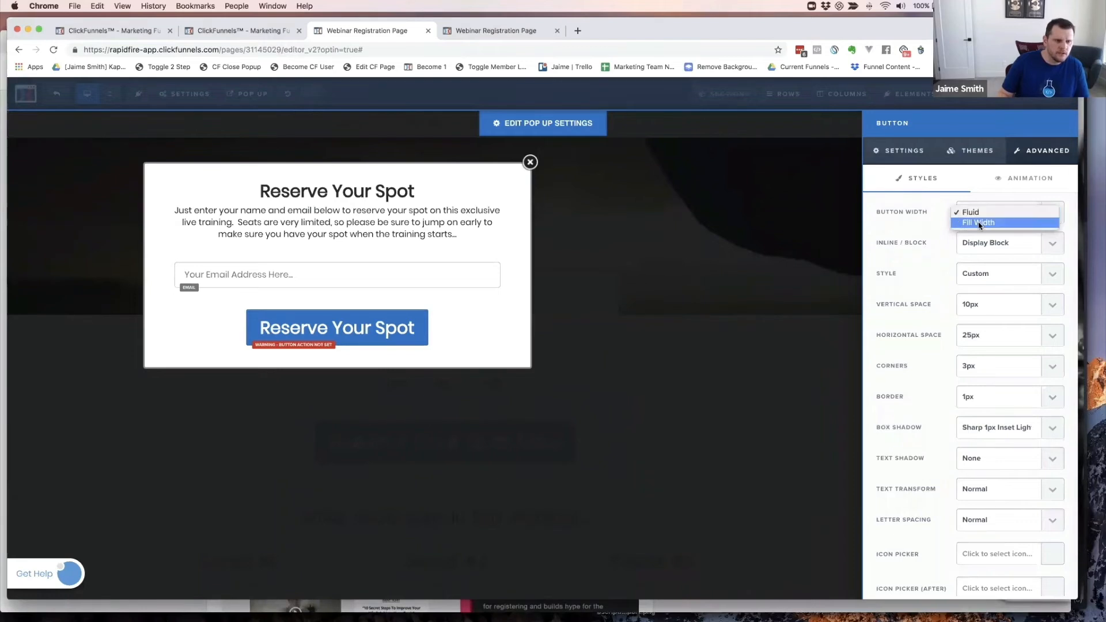
left_click(979, 224)
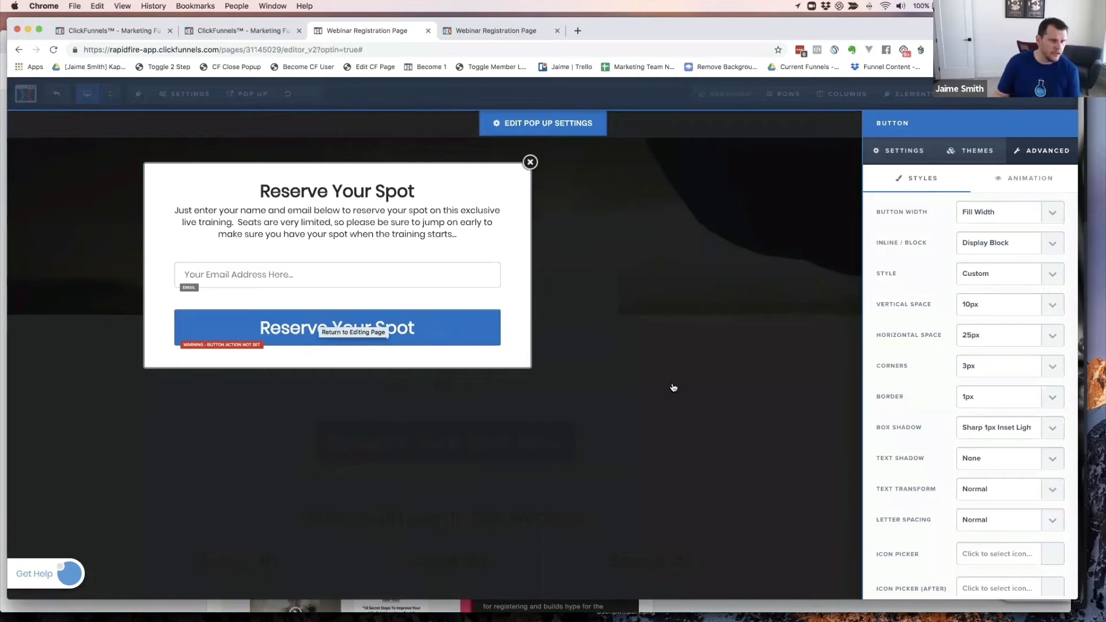
left_click(983, 311)
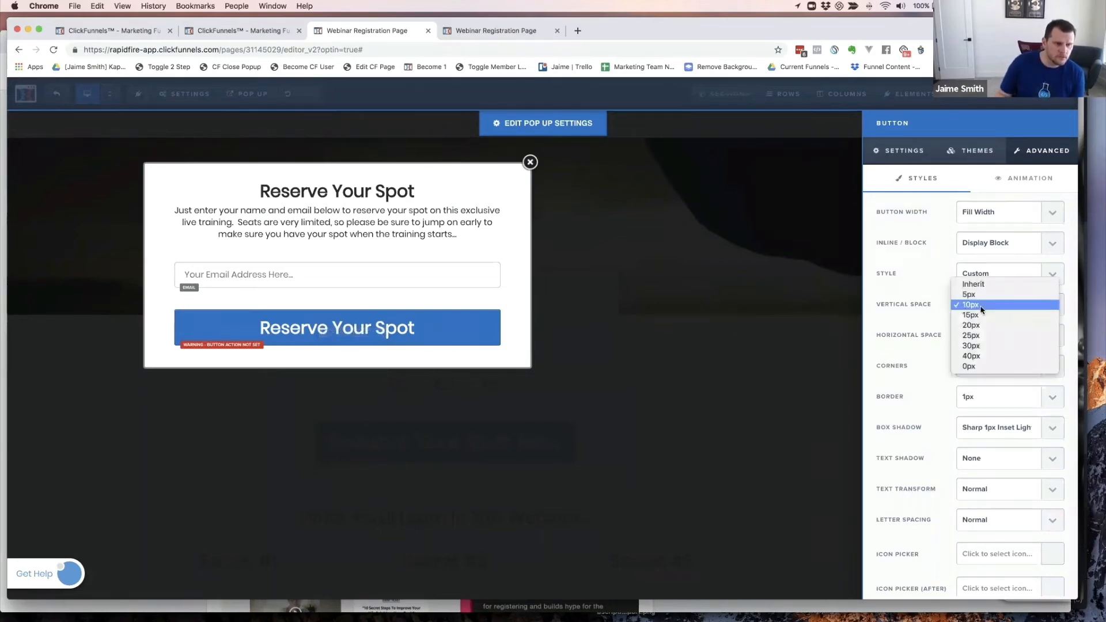
left_click(975, 317)
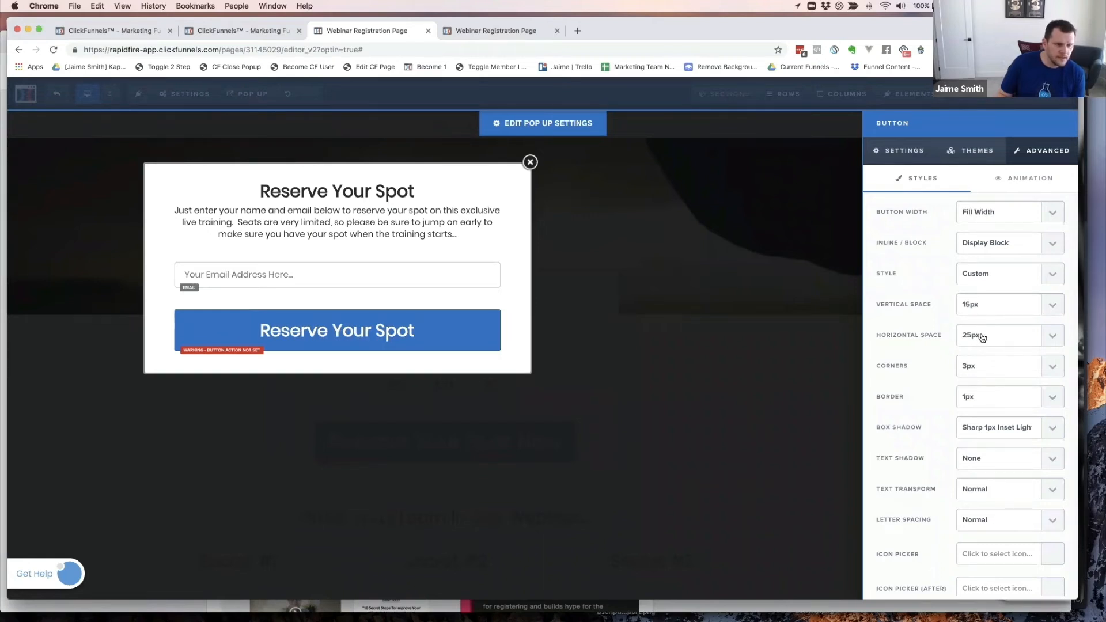
left_click(985, 211)
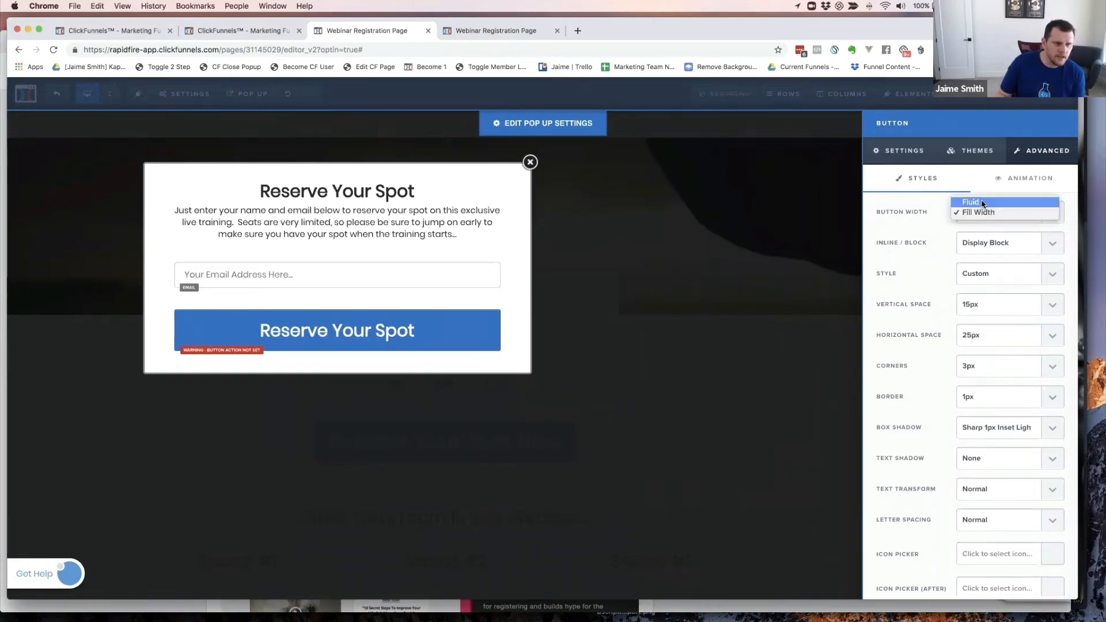
left_click(982, 203)
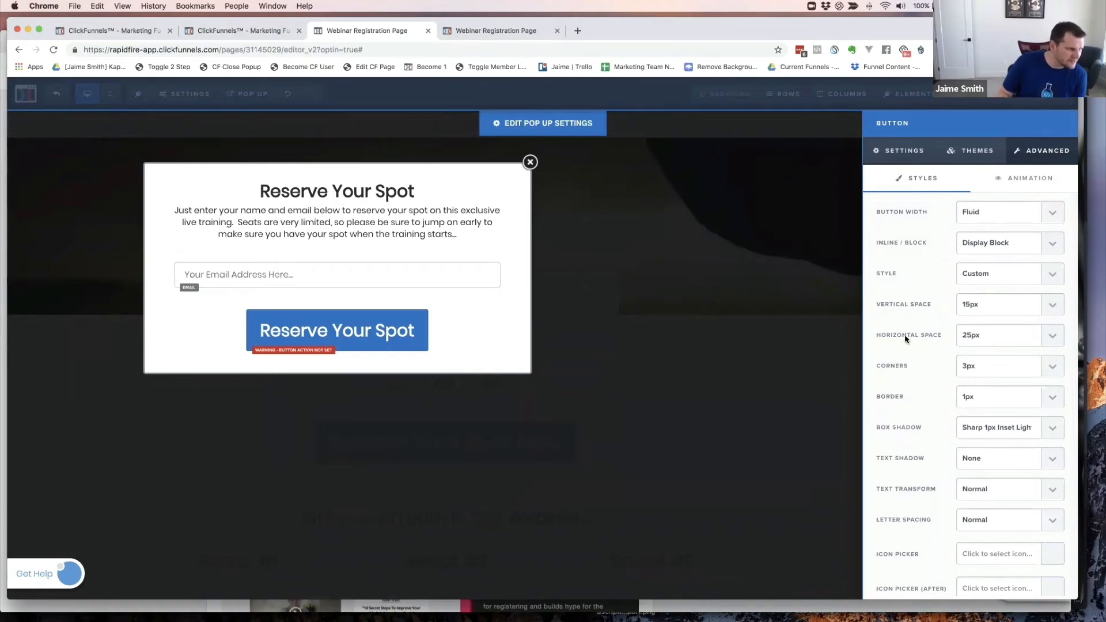
- Keep the button's horizontal spacing at 25px and set its width to Fill Width
left_click(971, 336)
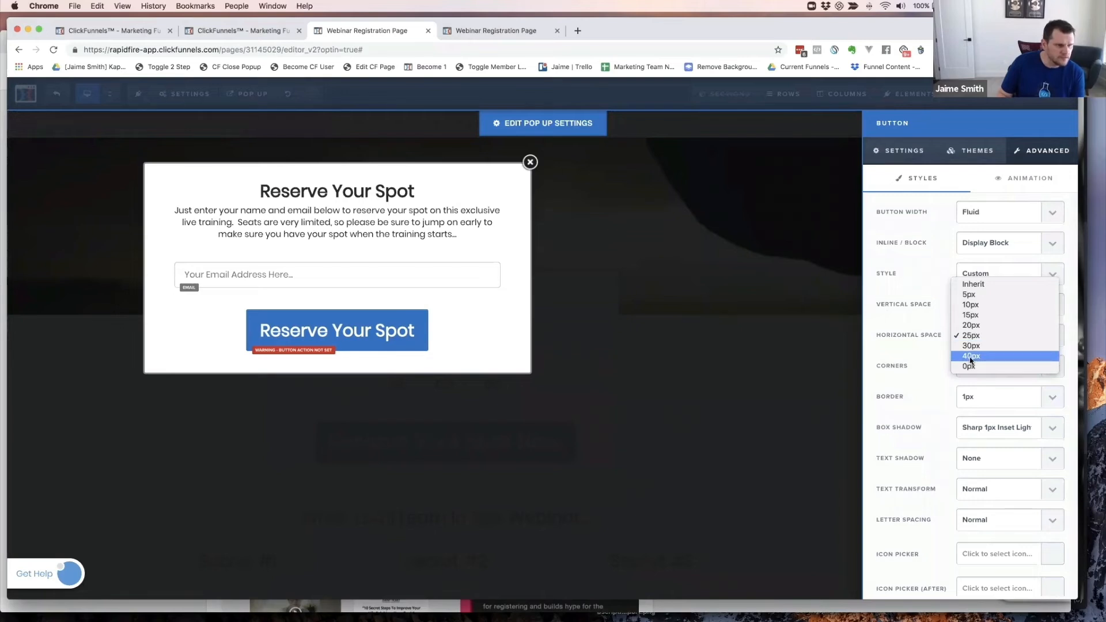
left_click(971, 357)
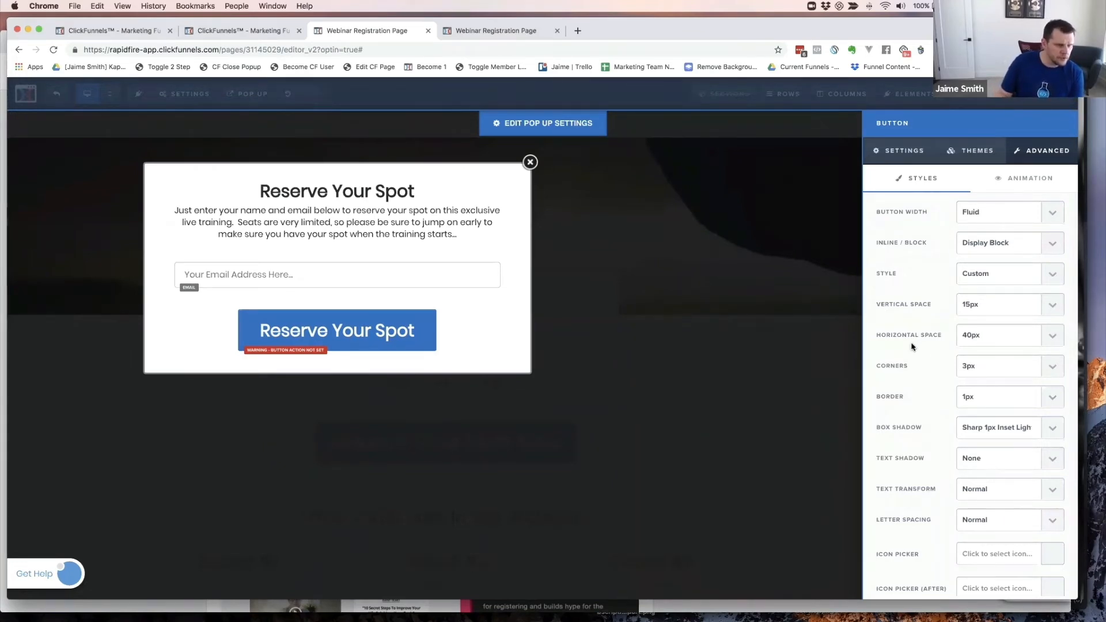
left_click(972, 339)
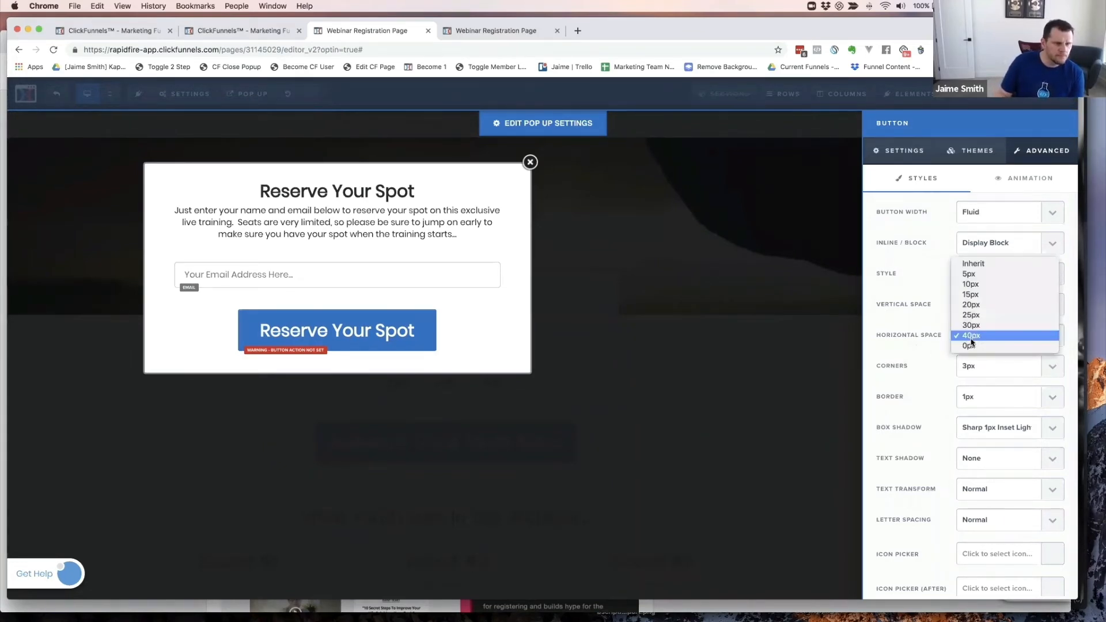
left_click(969, 316)
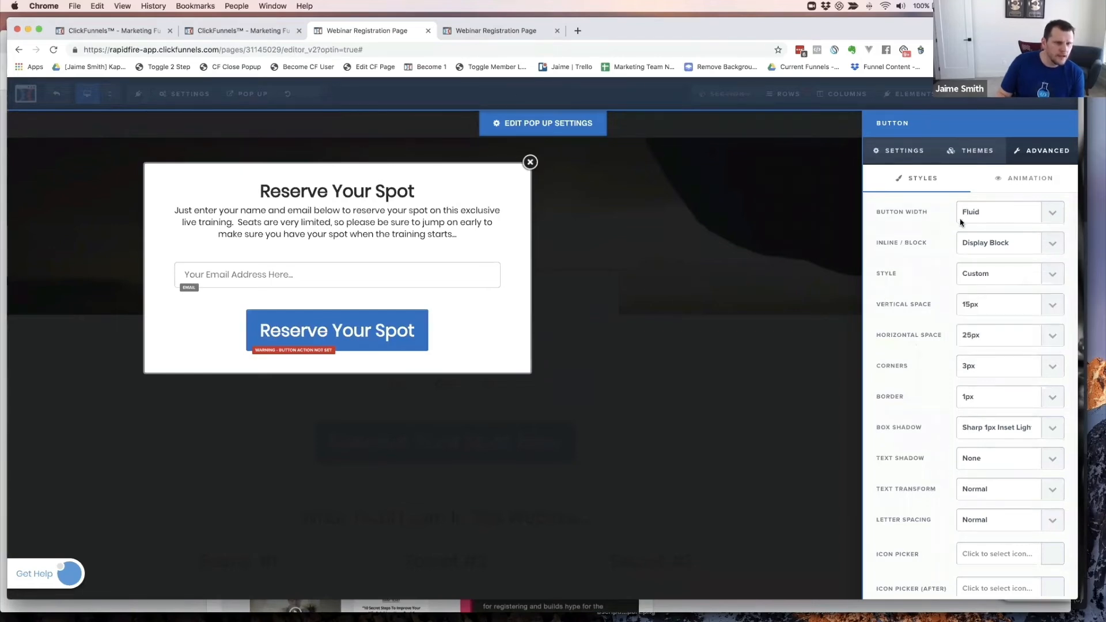
left_click(997, 212)
left_click(989, 224)
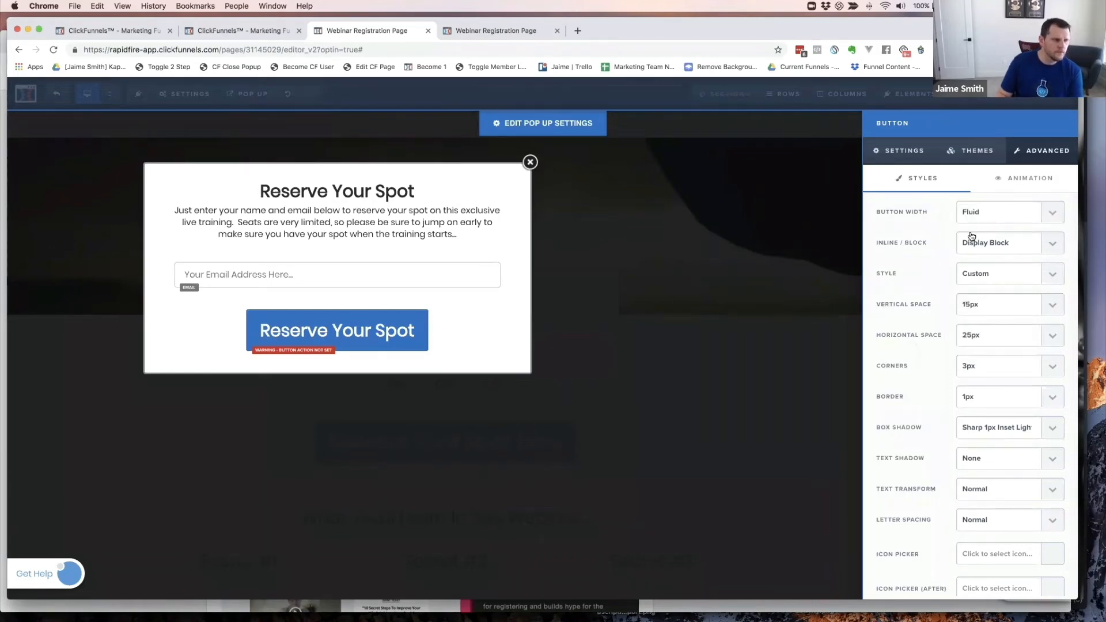
left_click(981, 338)
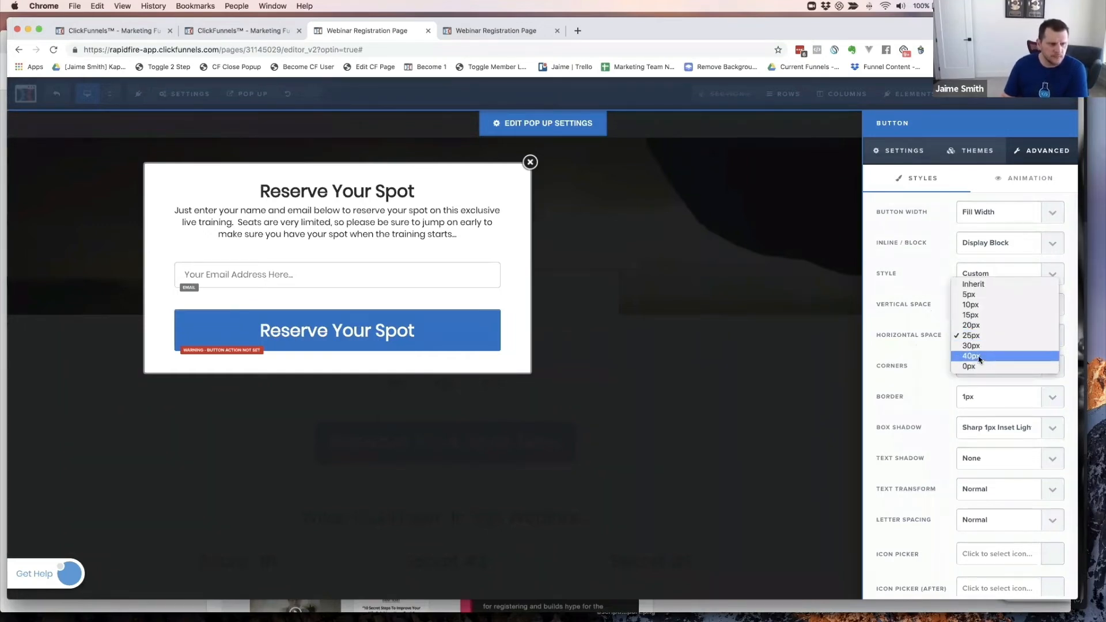
left_click(911, 345)
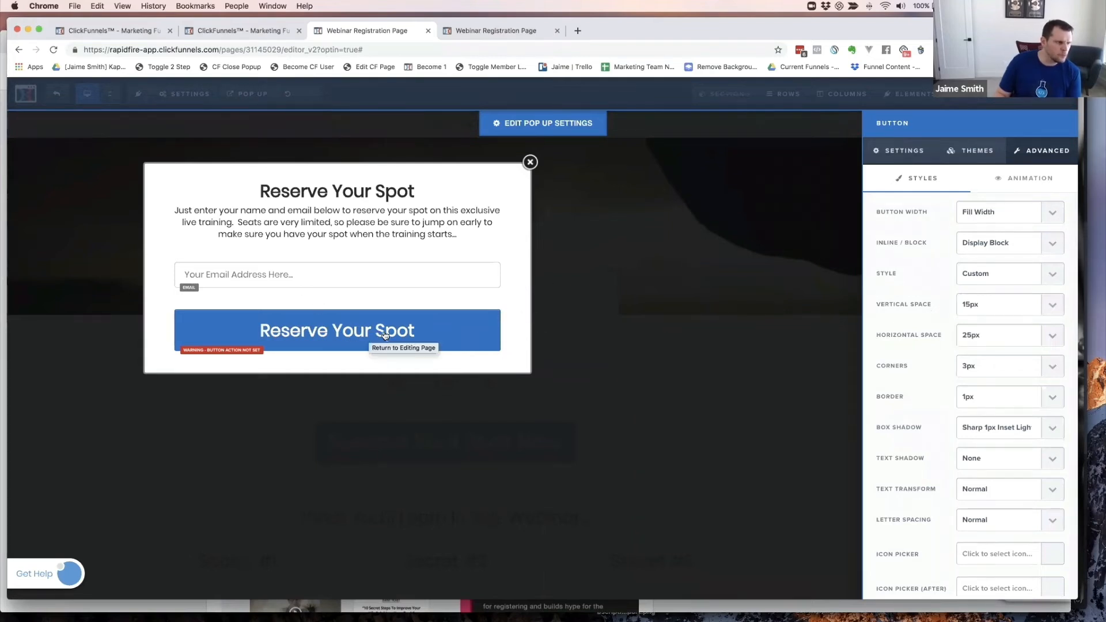
left_click(451, 301)
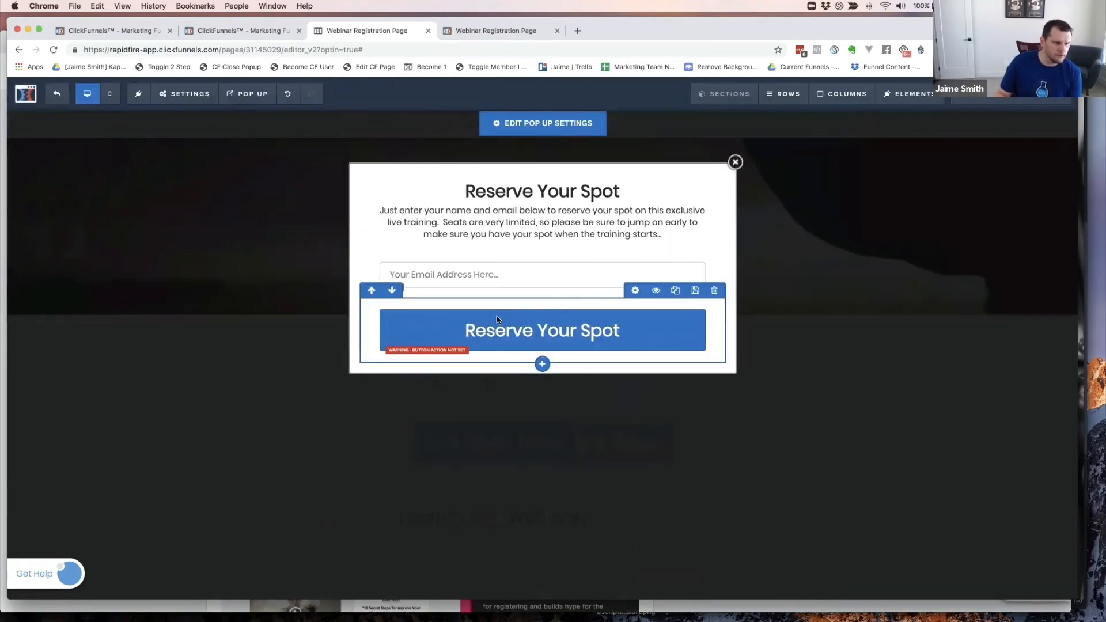
- Give the button's row padding of 5 on top, bottom and sides, and an 85% width
left_click(635, 290)
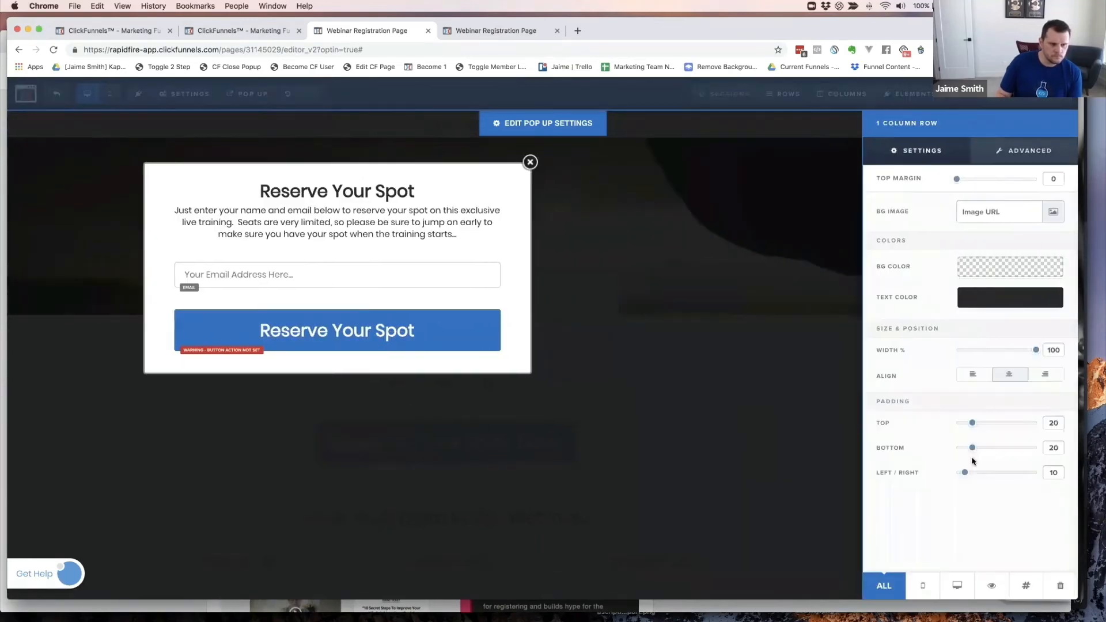
double_click(1049, 423)
type("5")
left_click(1057, 447)
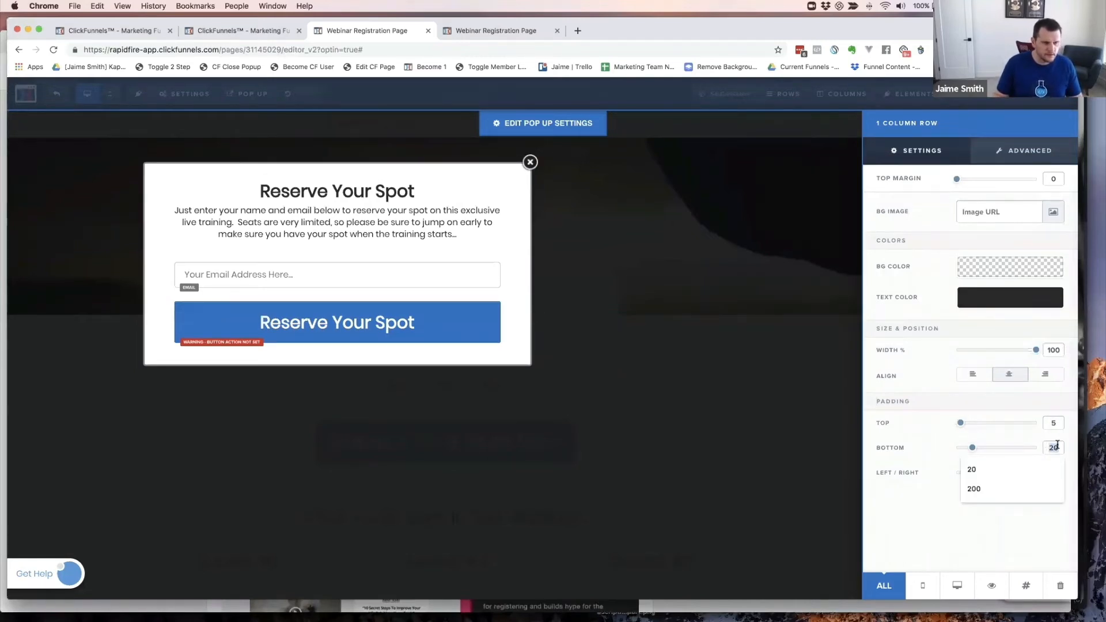
type("5")
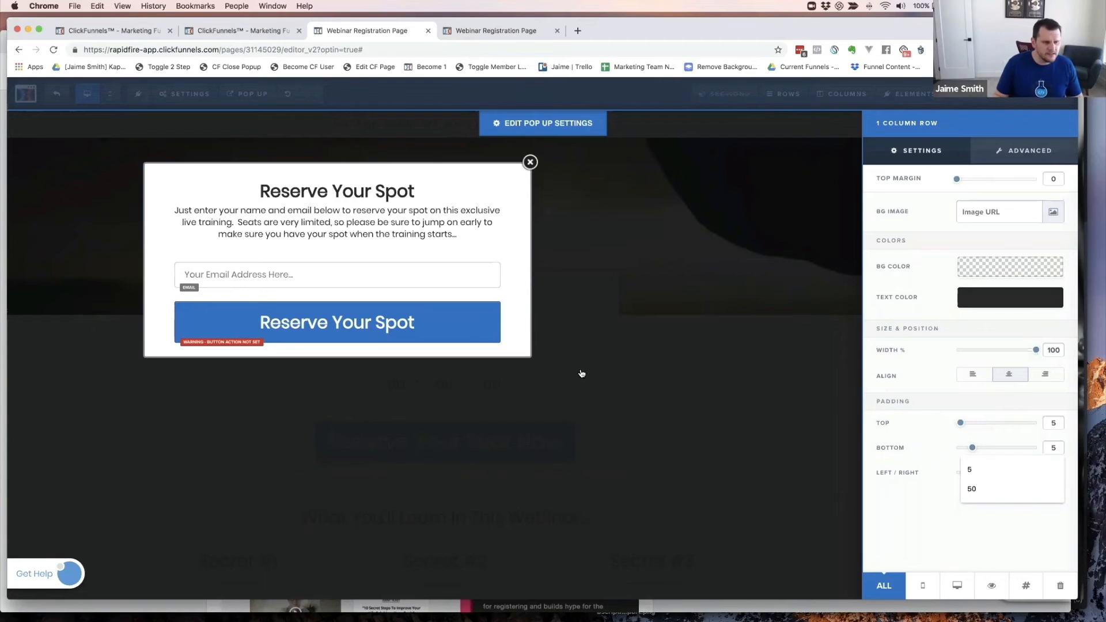
left_click(911, 438)
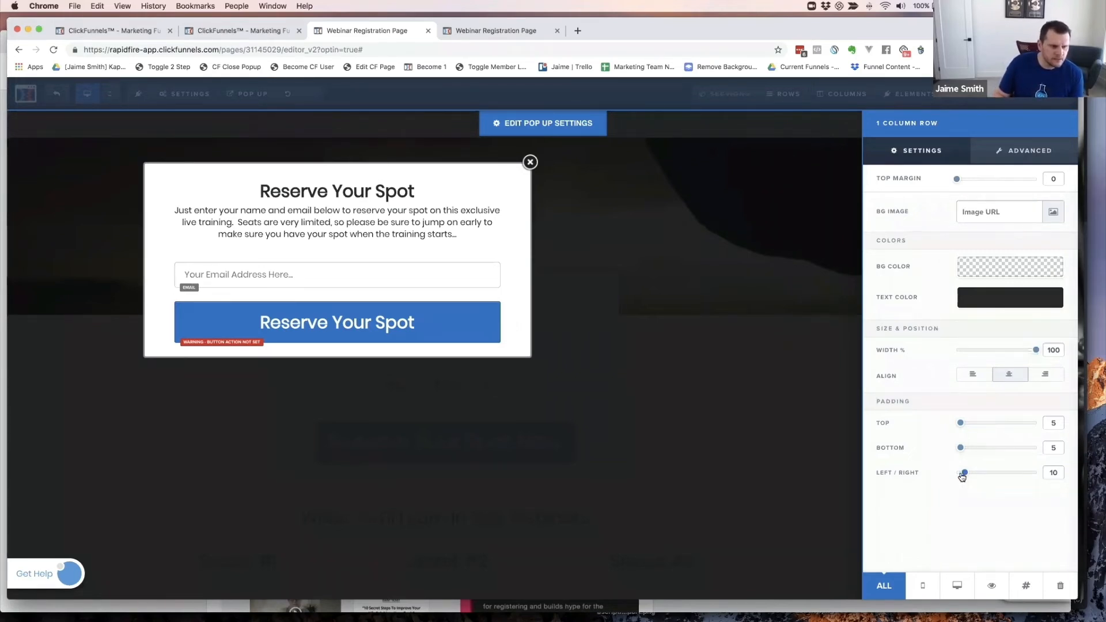
left_click_drag(961, 476, 961, 476)
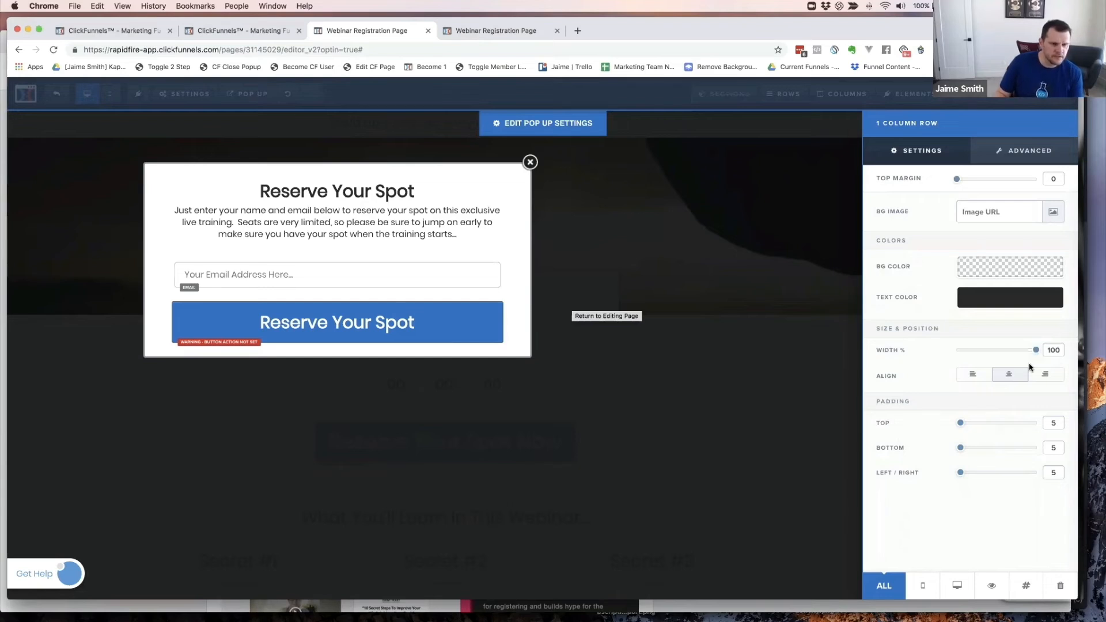
mouse_move(1038, 356)
left_mouse_down()
mouse_move(988, 354)
mouse_move(1027, 356)
mouse_move(1016, 355)
left_mouse_up()
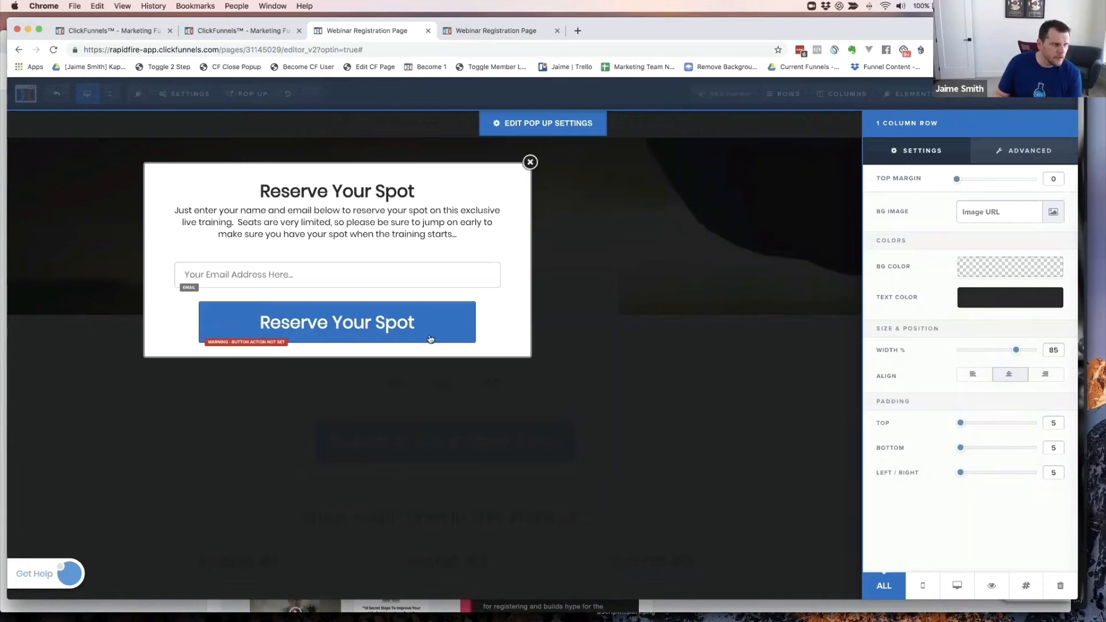
left_click(399, 328)
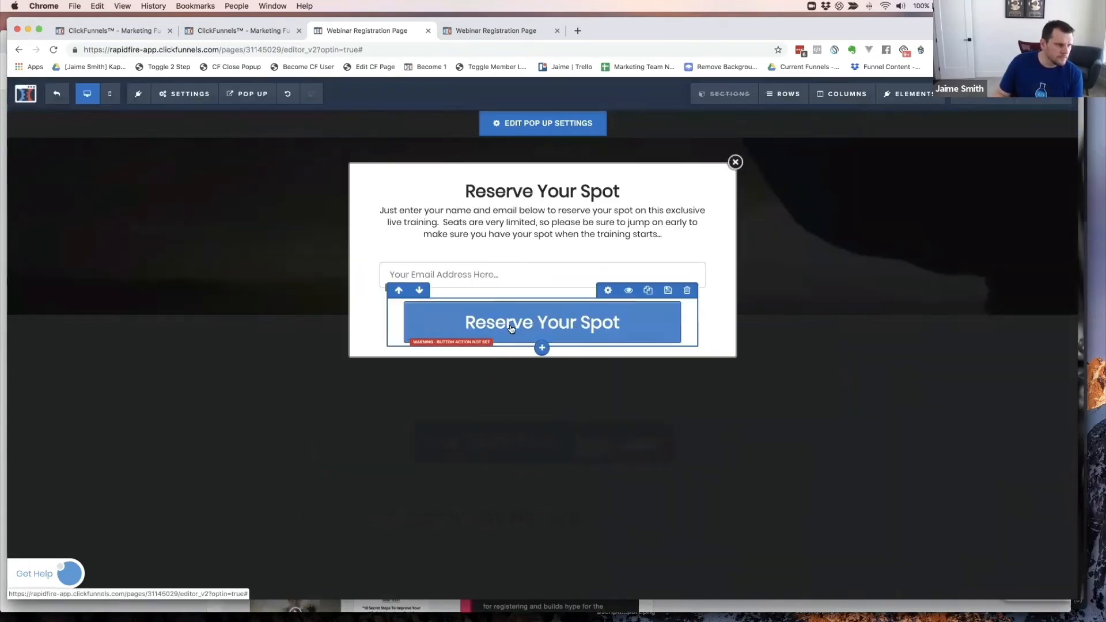
- Set the Reserve Your Spot button's action to Submit Form, then close the popup editor
left_click(557, 326)
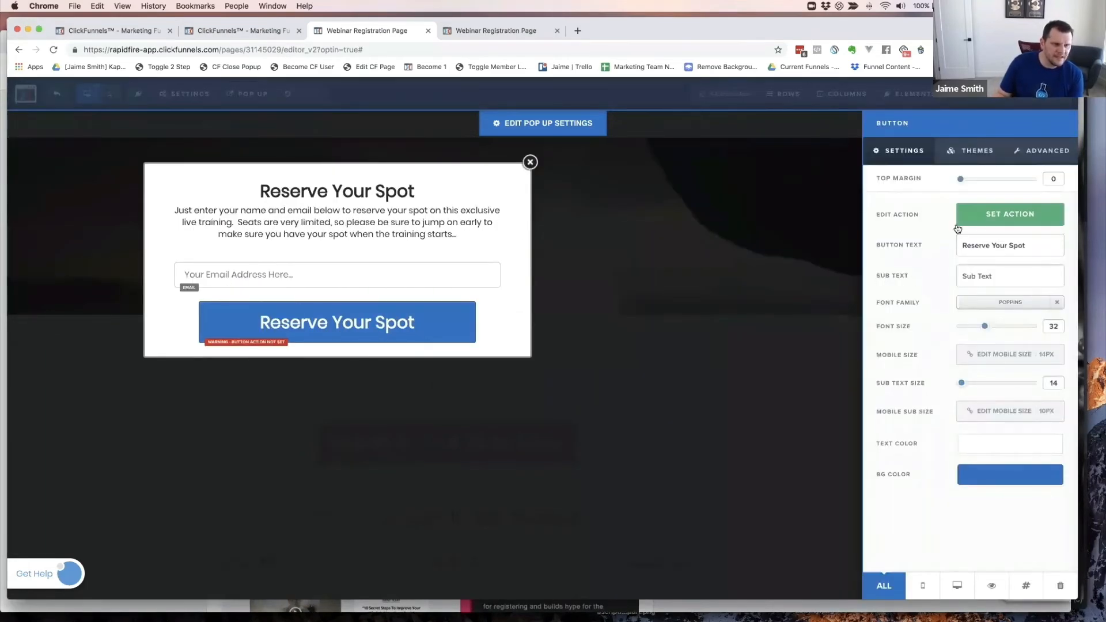
left_click(1008, 214)
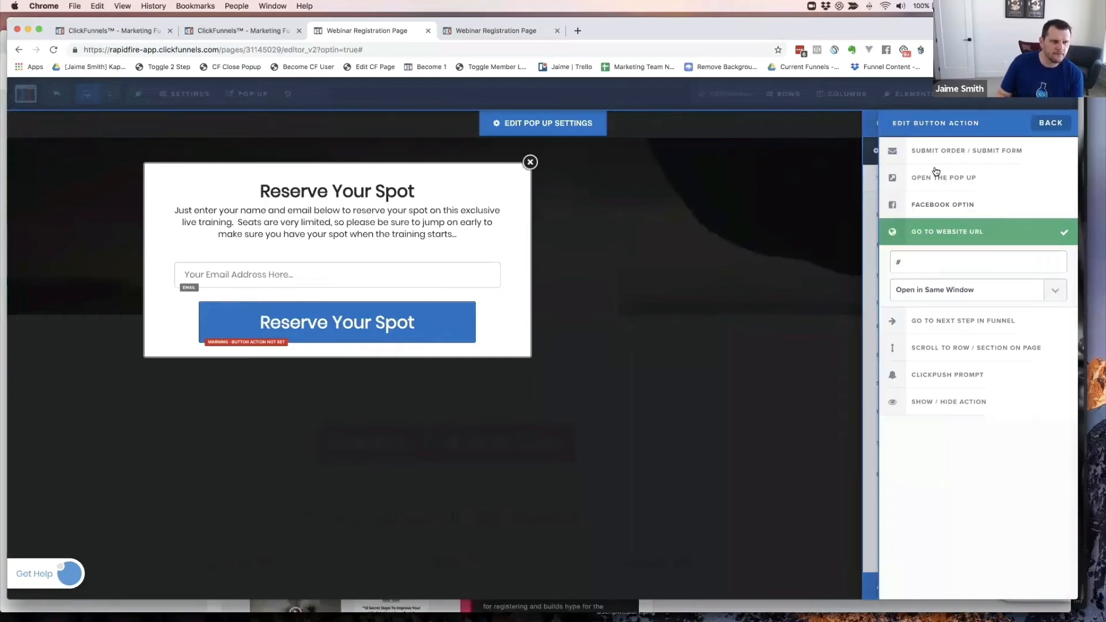
left_click(950, 152)
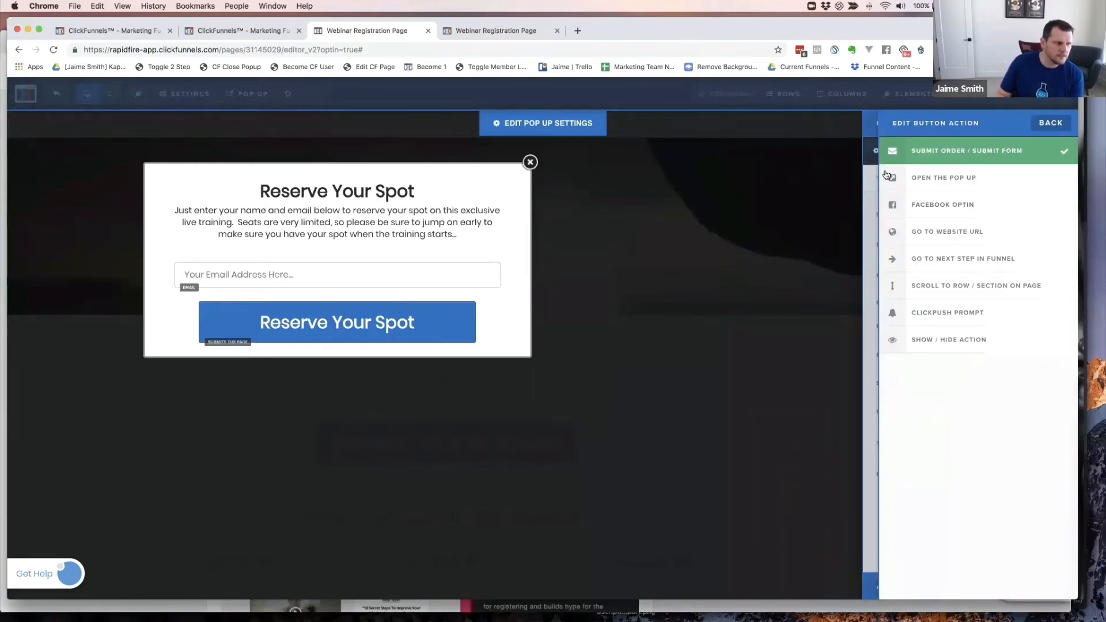
left_click(780, 219)
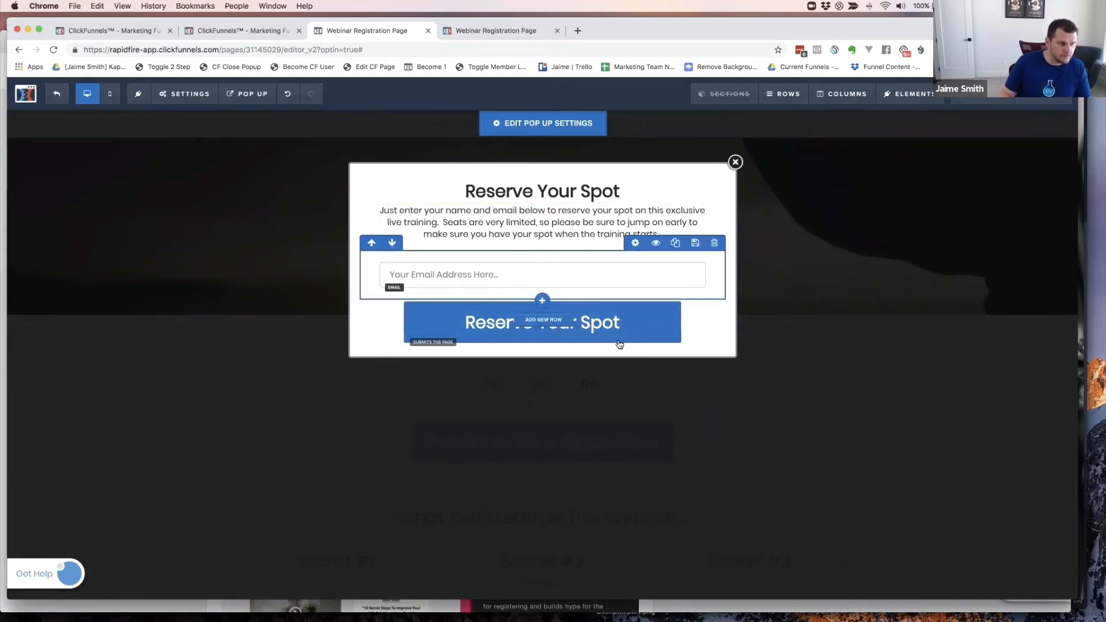
left_click(583, 444)
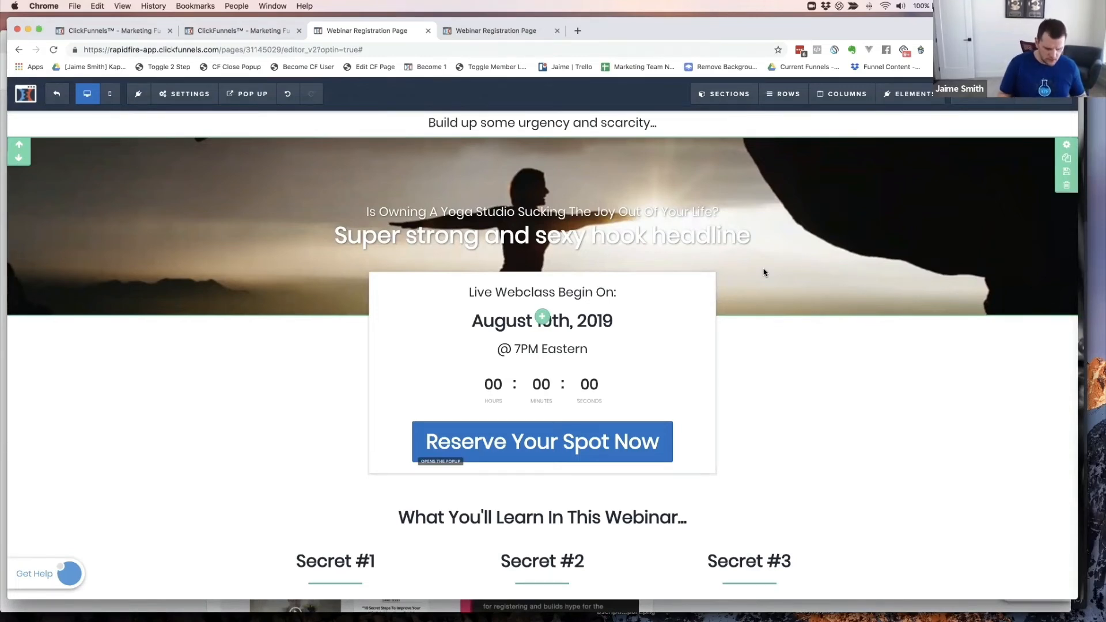
- Load zoom.us in a new browser window and go to My Account's Webinars list
key("super+n")
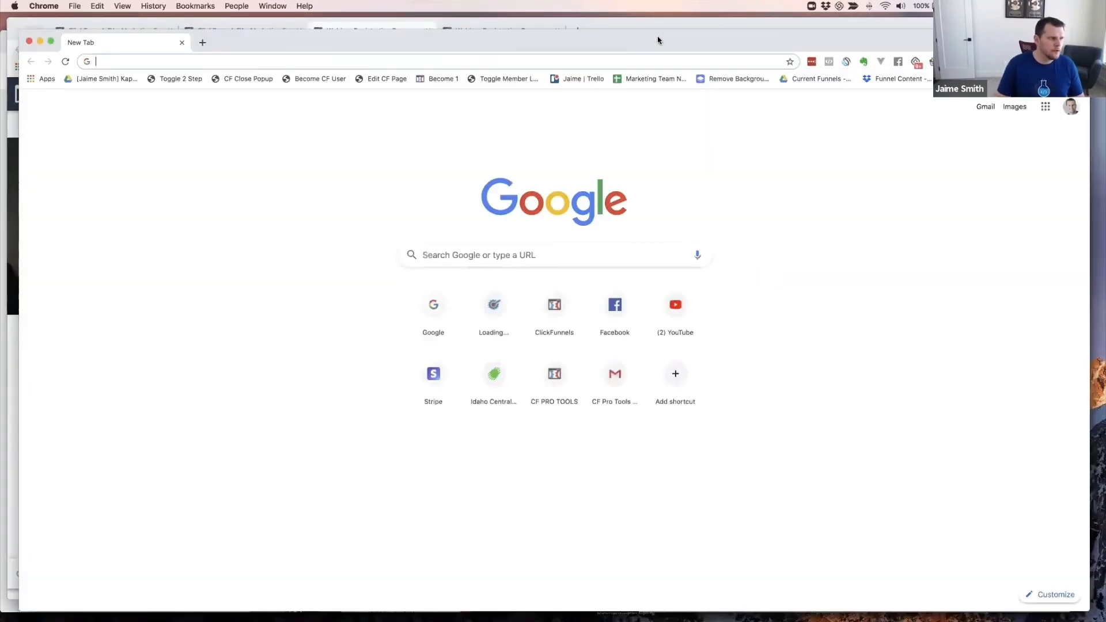
left_click_drag(657, 39, 651, 27)
type("zoom.")
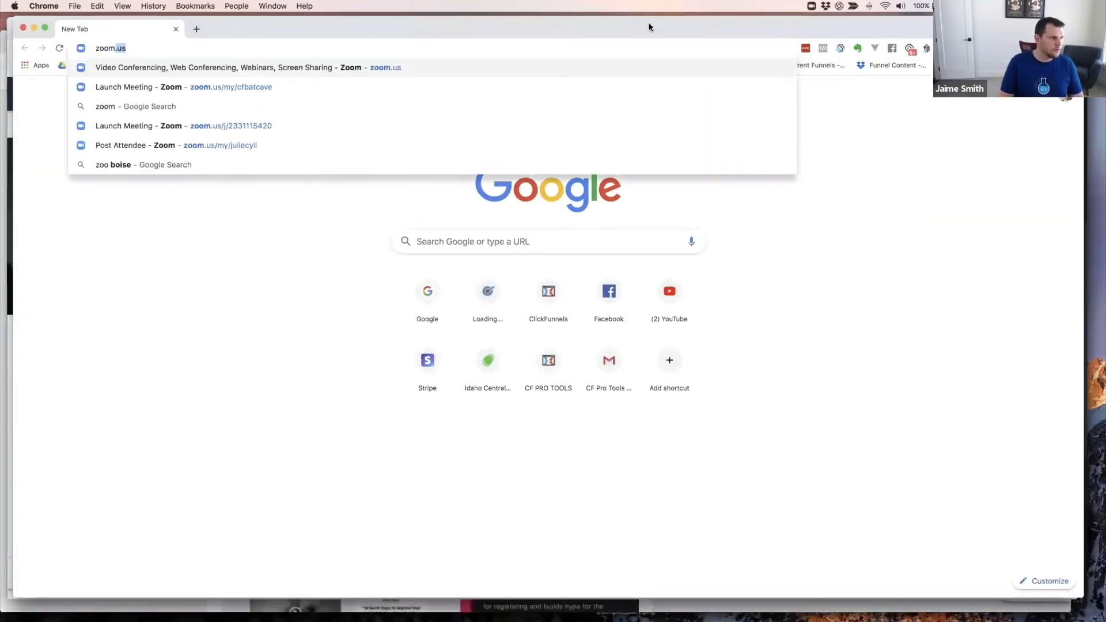
type("us")
key("Return")
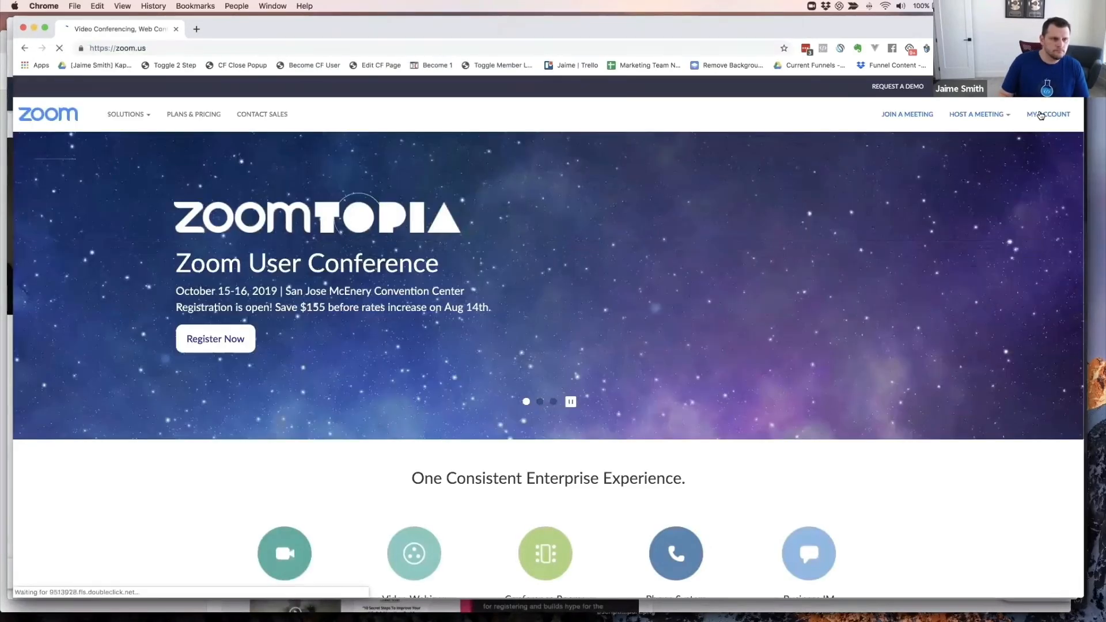
left_click(1041, 115)
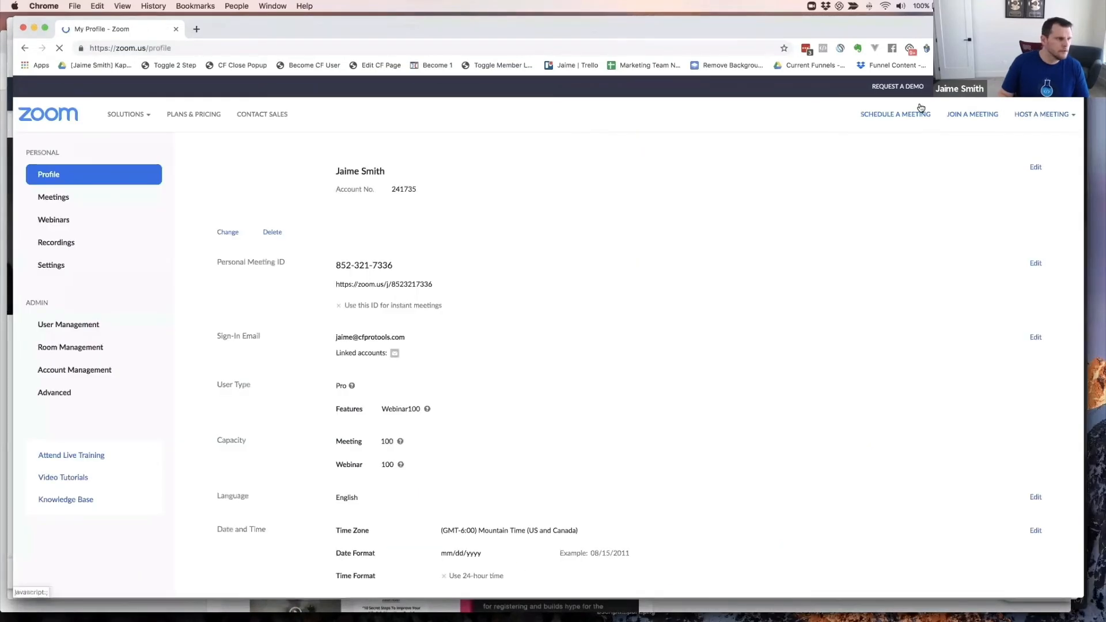
left_click(51, 226)
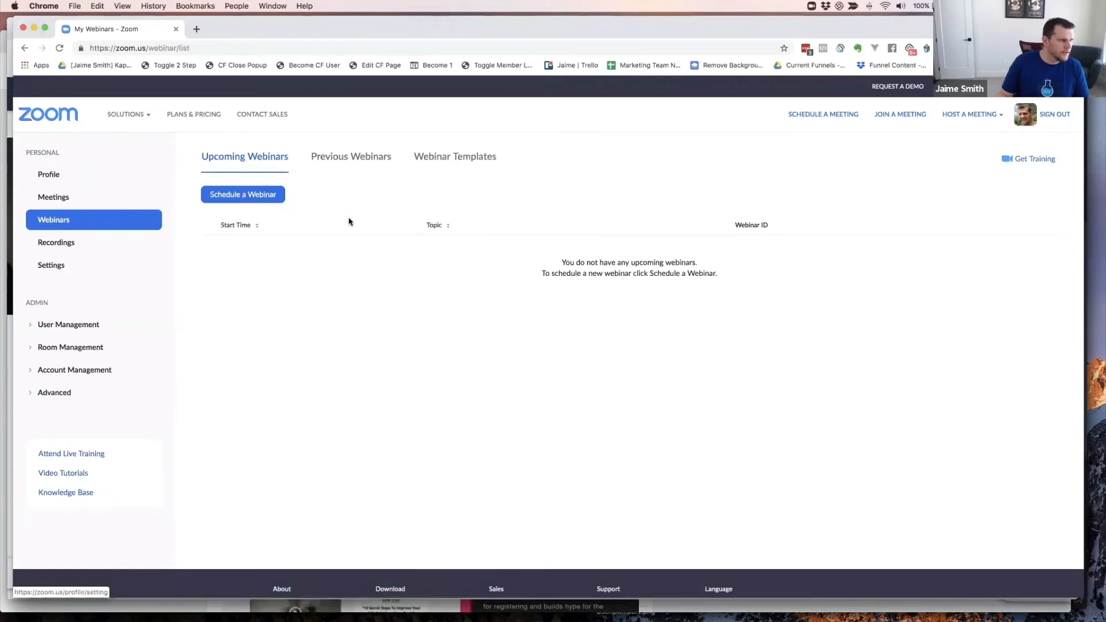
- Schedule a new webinar, replacing the placeholder topic with 'Secrets To Owning A Yoga Studio You Love'
left_click(243, 196)
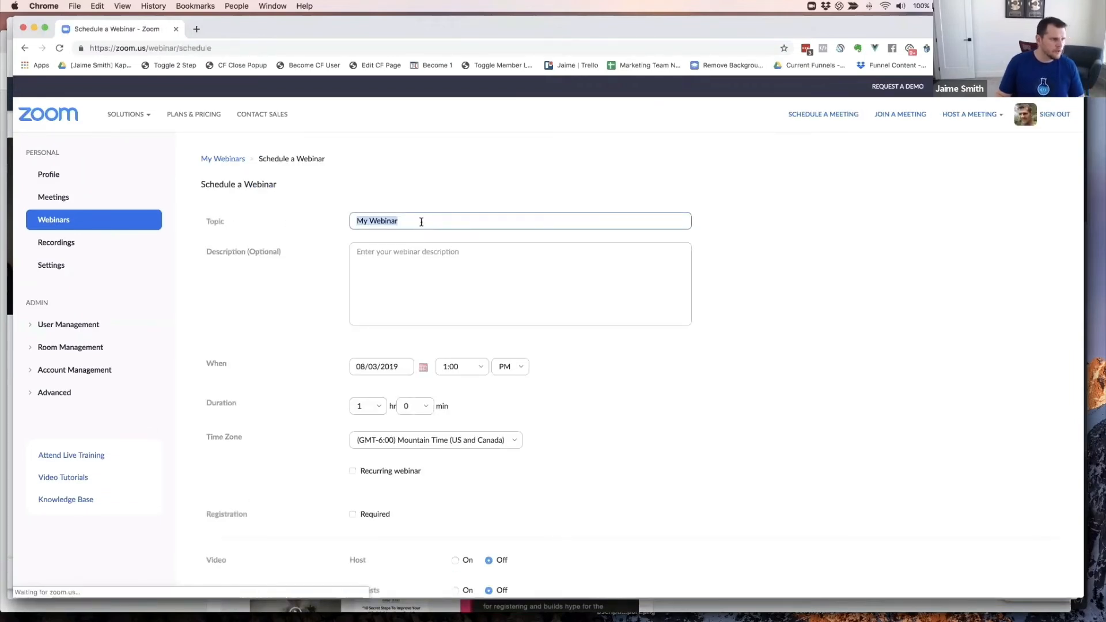
type("Yoga ")
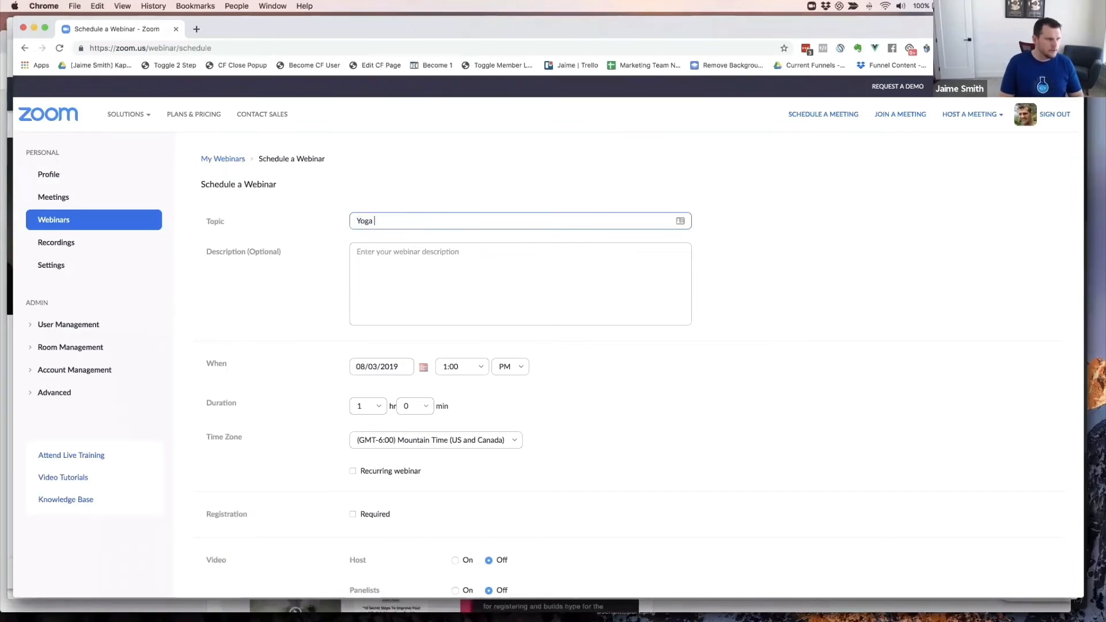
type("Funnel ")
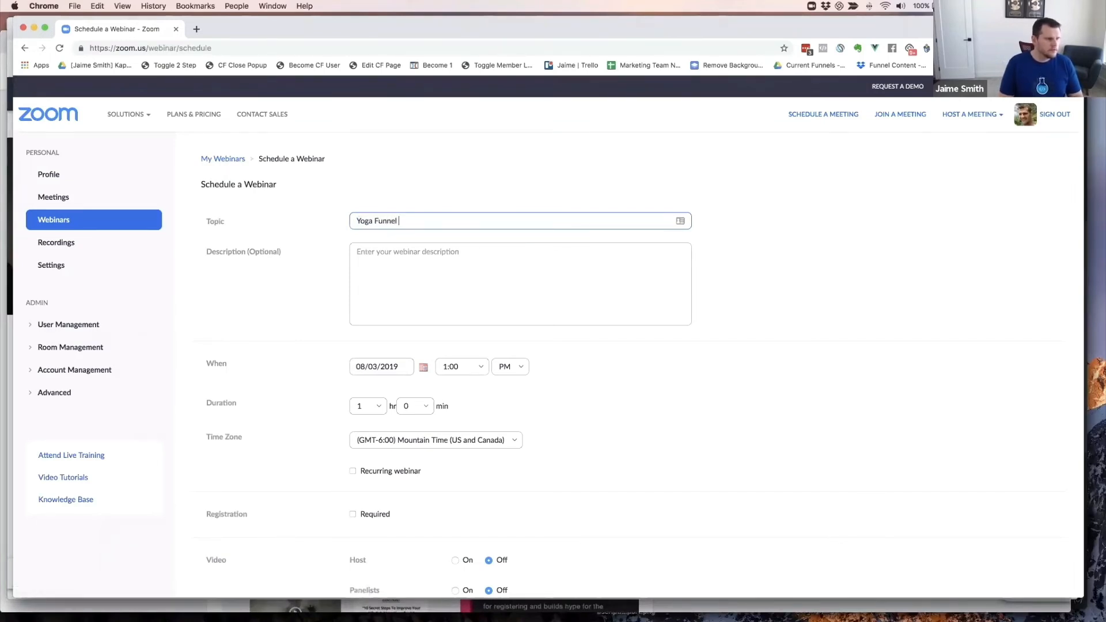
type("Secrets")
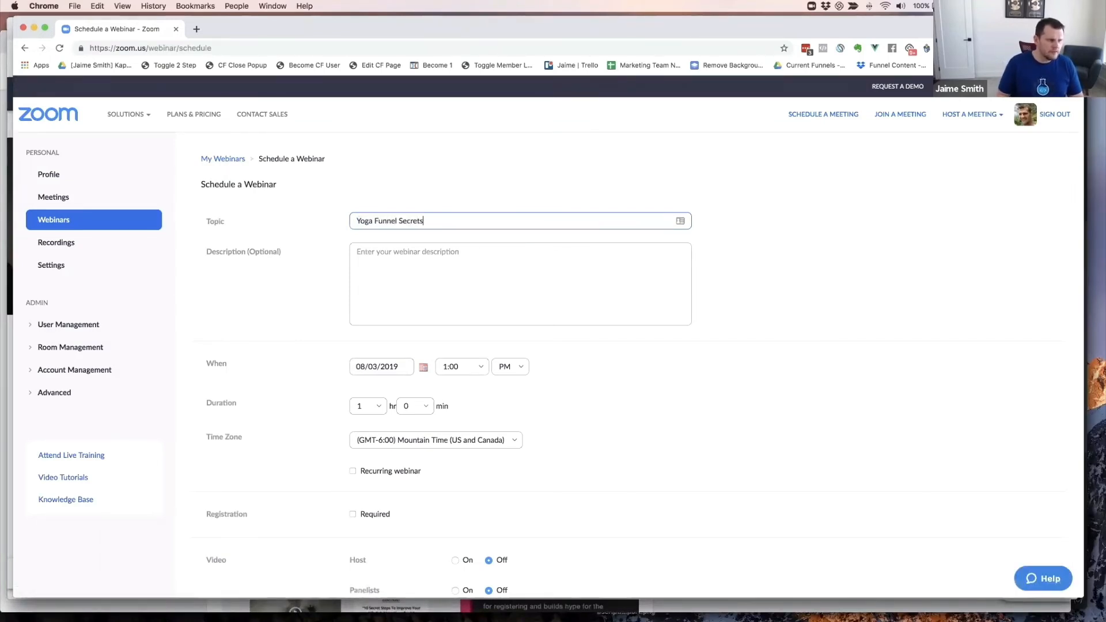
key("super+a")
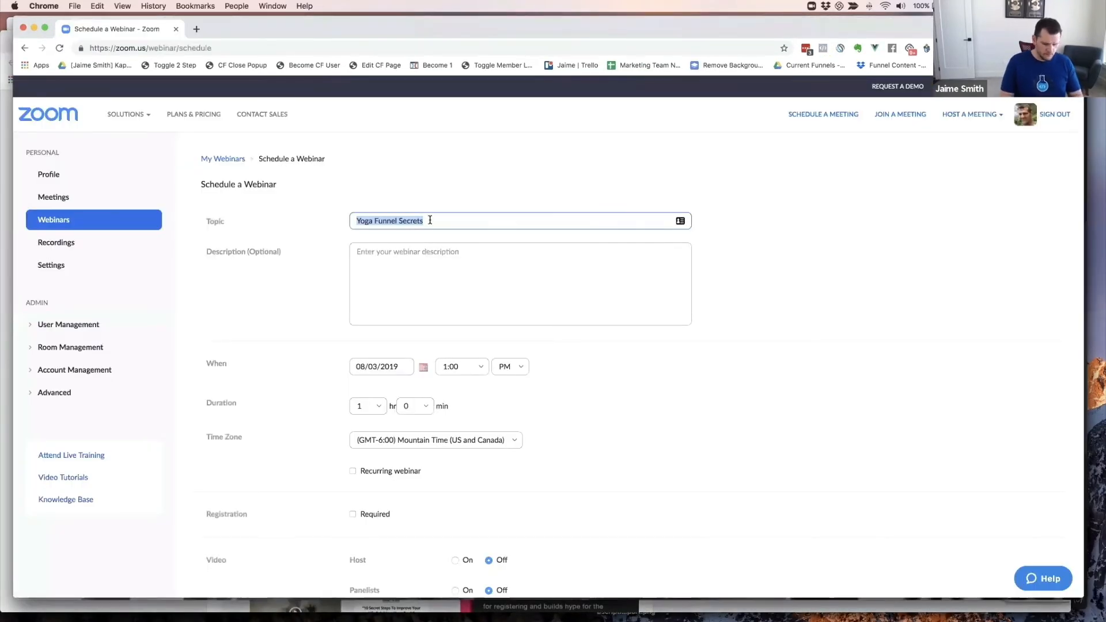
type("H")
key("BackSpace")
key("BackSpace")
key("BackSpace")
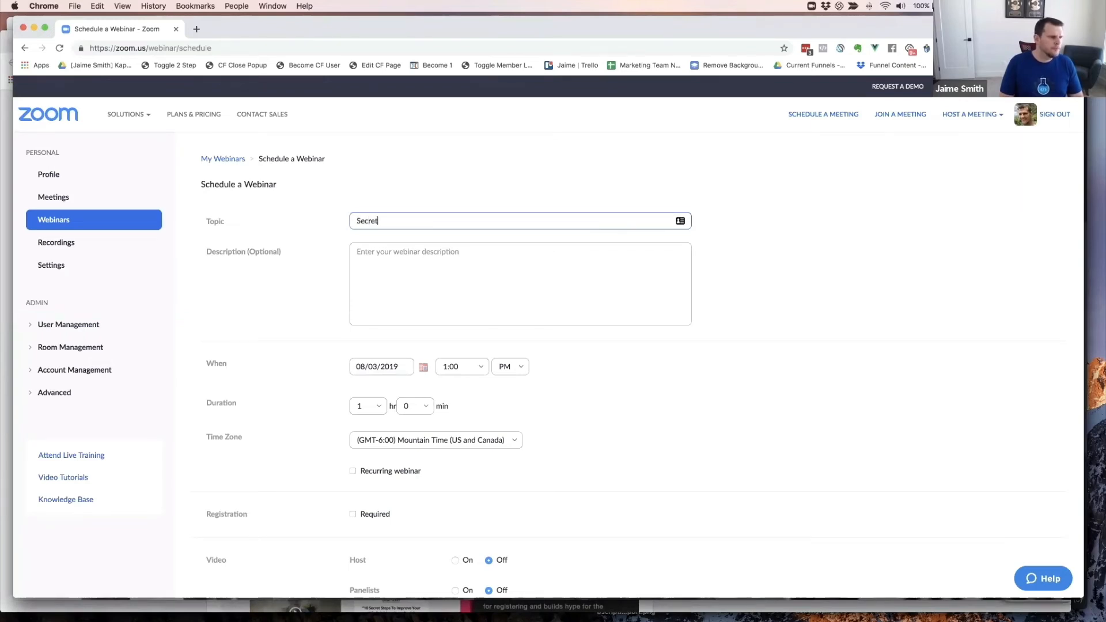
type("Secrets ")
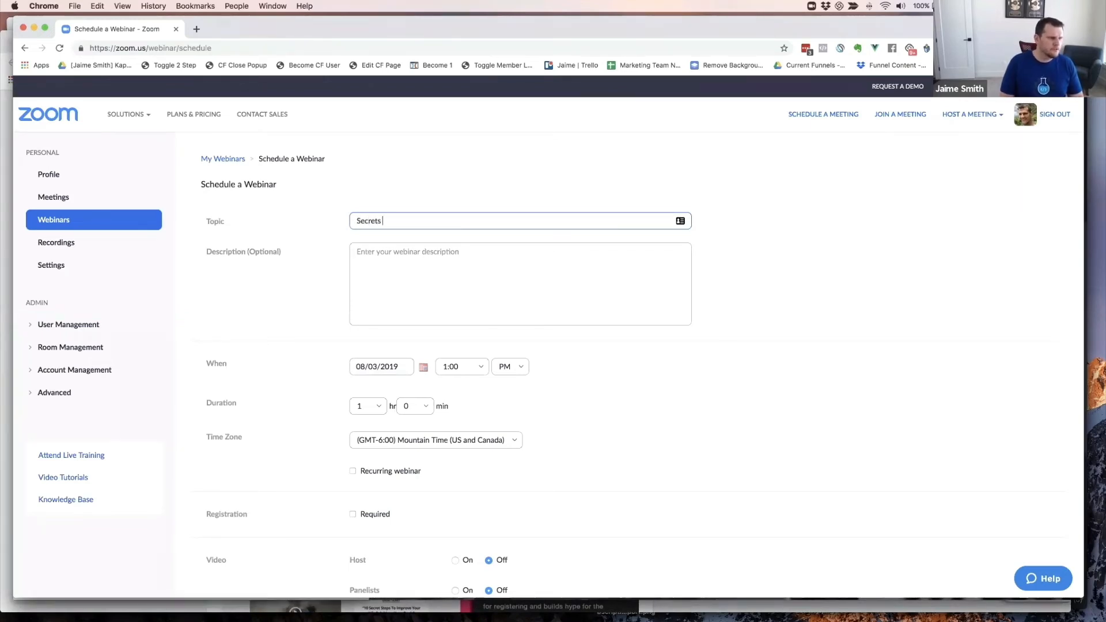
type("To Building ")
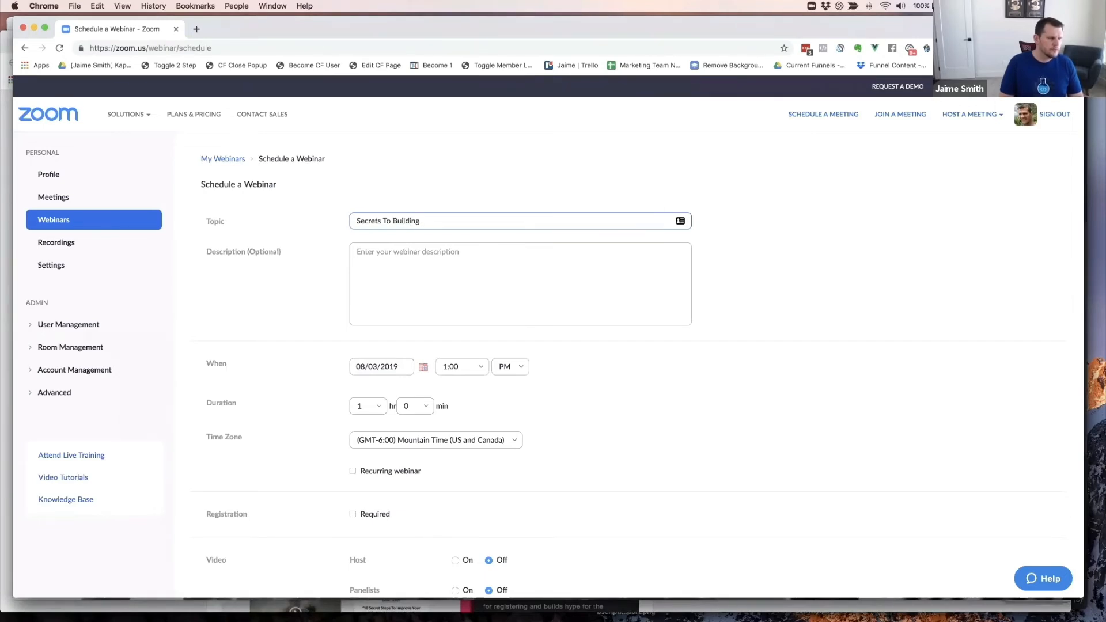
type("A")
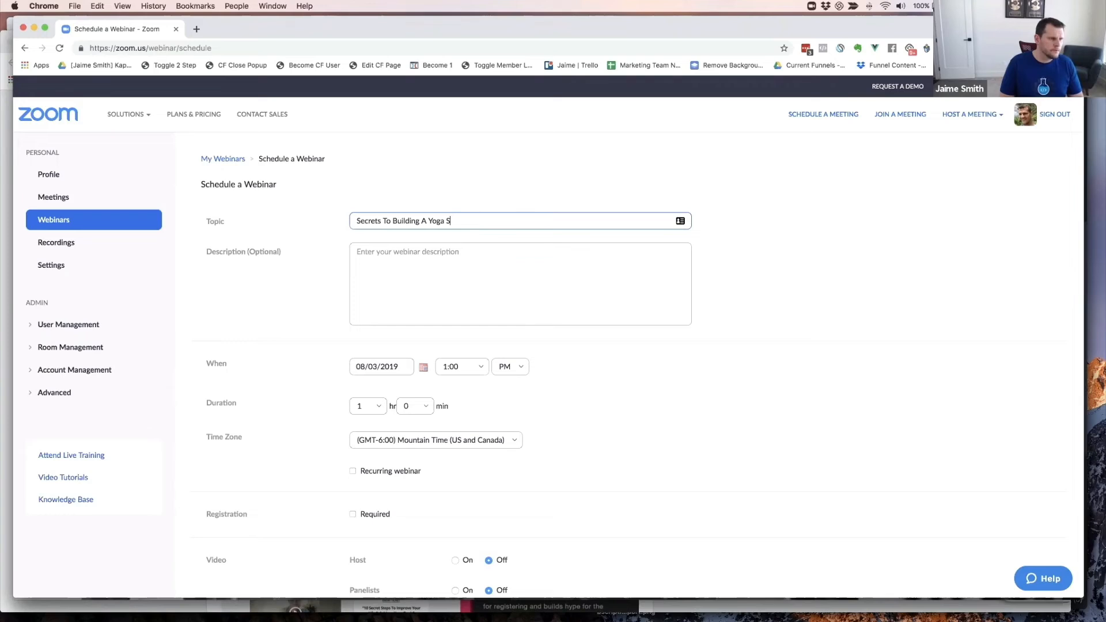
type("Yoga Studio You Love")
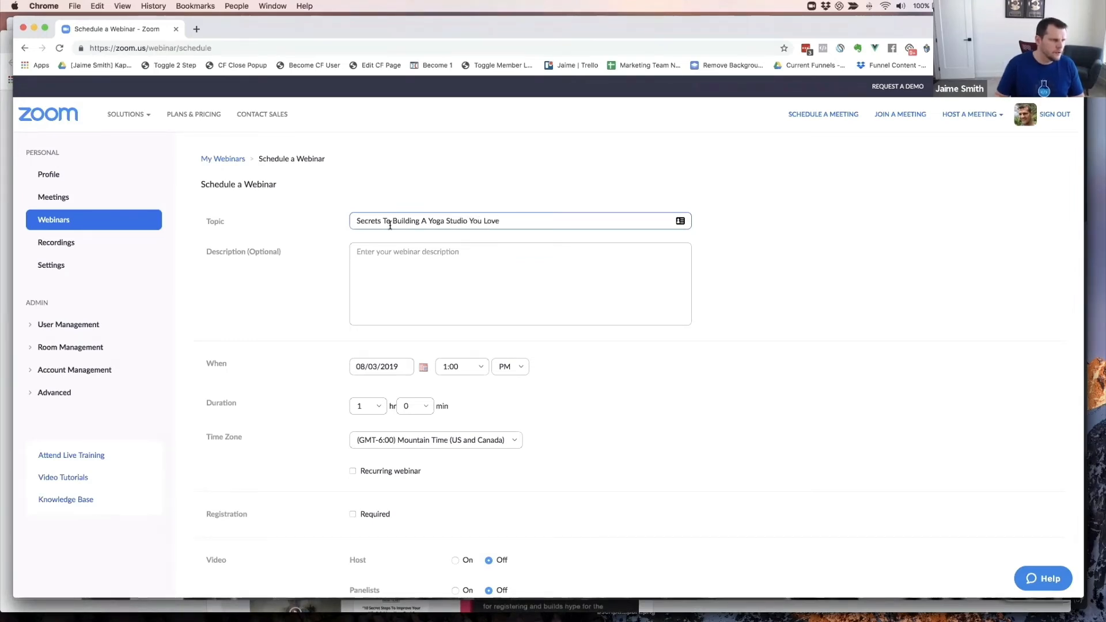
double_click(402, 221)
type("Ow")
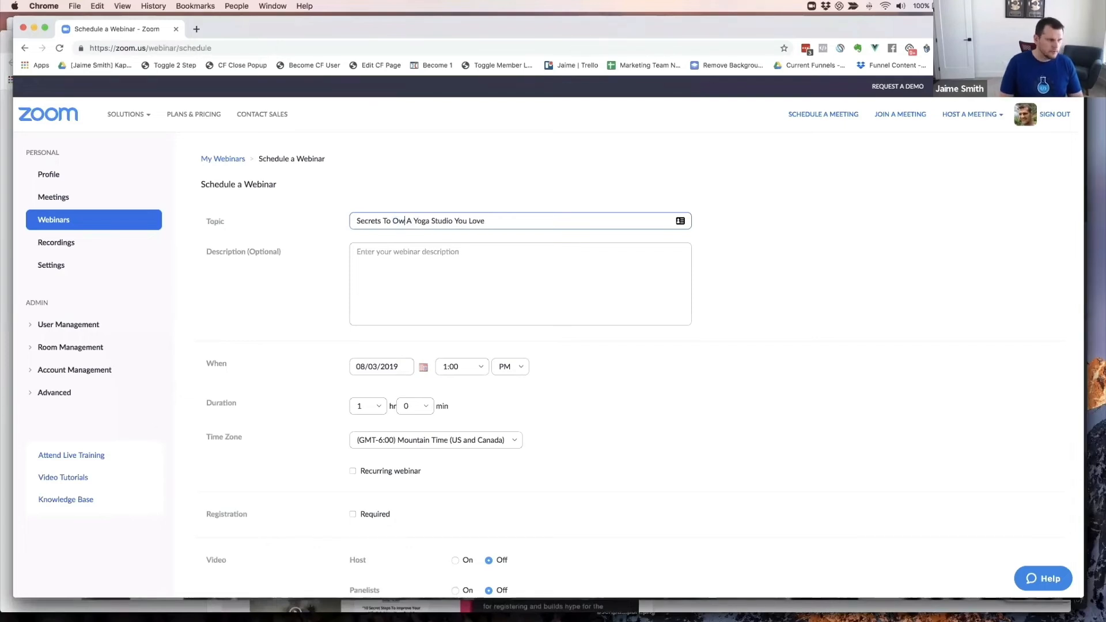
type("ning")
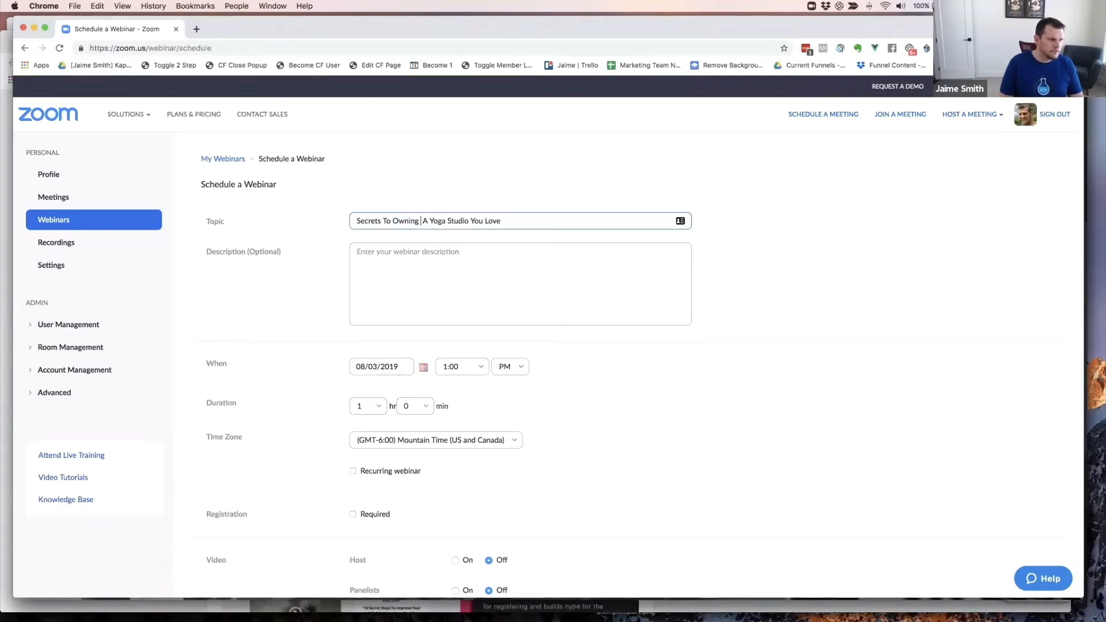
key("BackSpace")
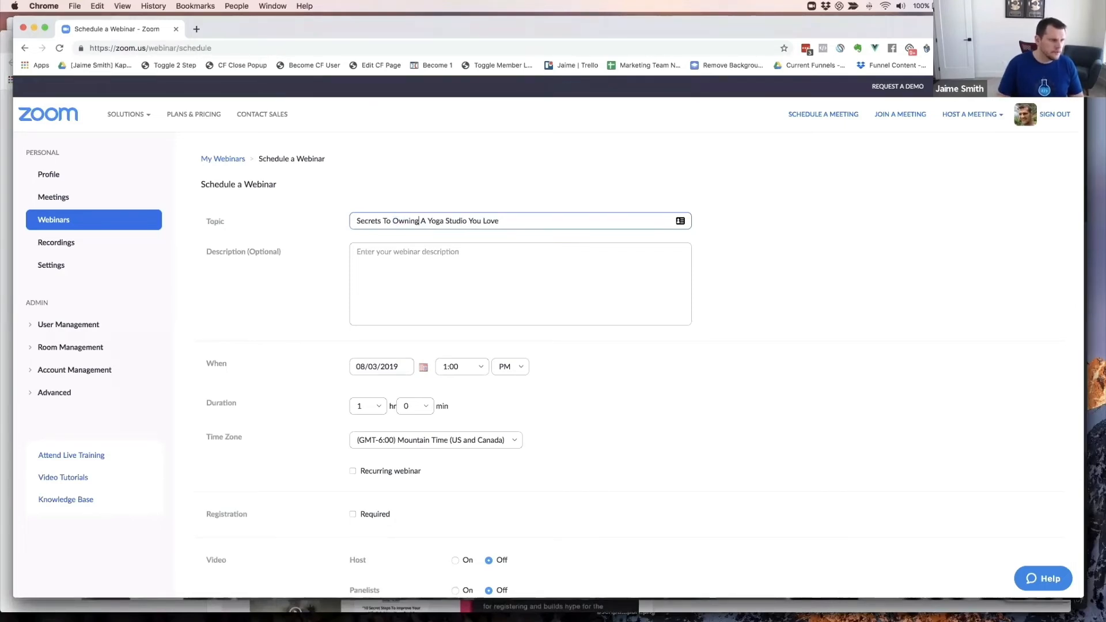
left_click(447, 260)
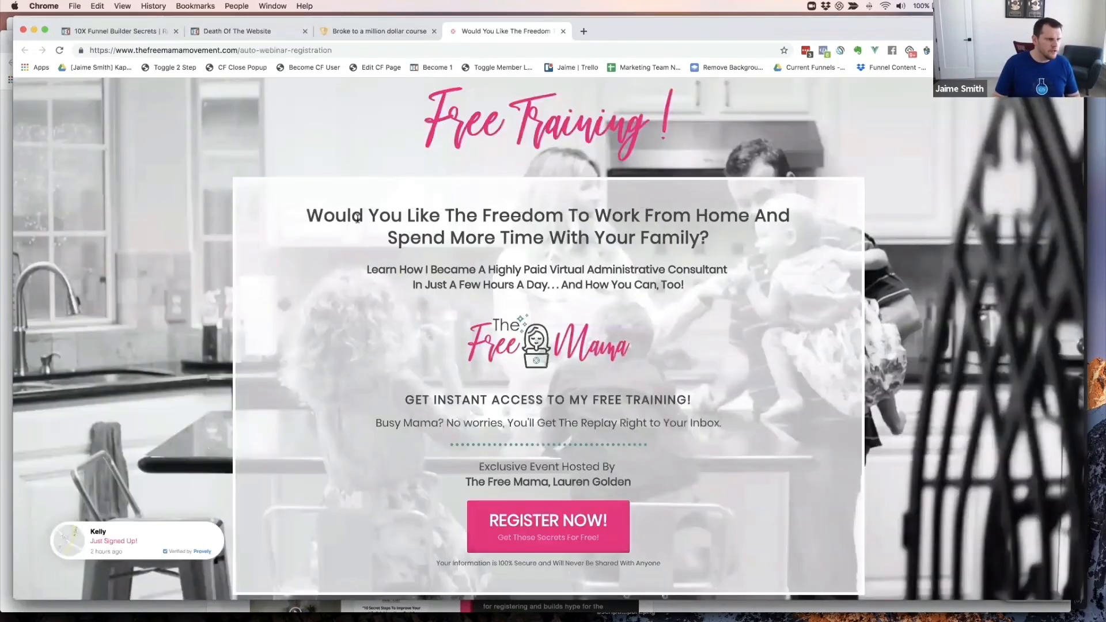
- Select the Free Mama page's two-line subheadline, then switch back to the Zoom window
left_click_drag(367, 269, 668, 279)
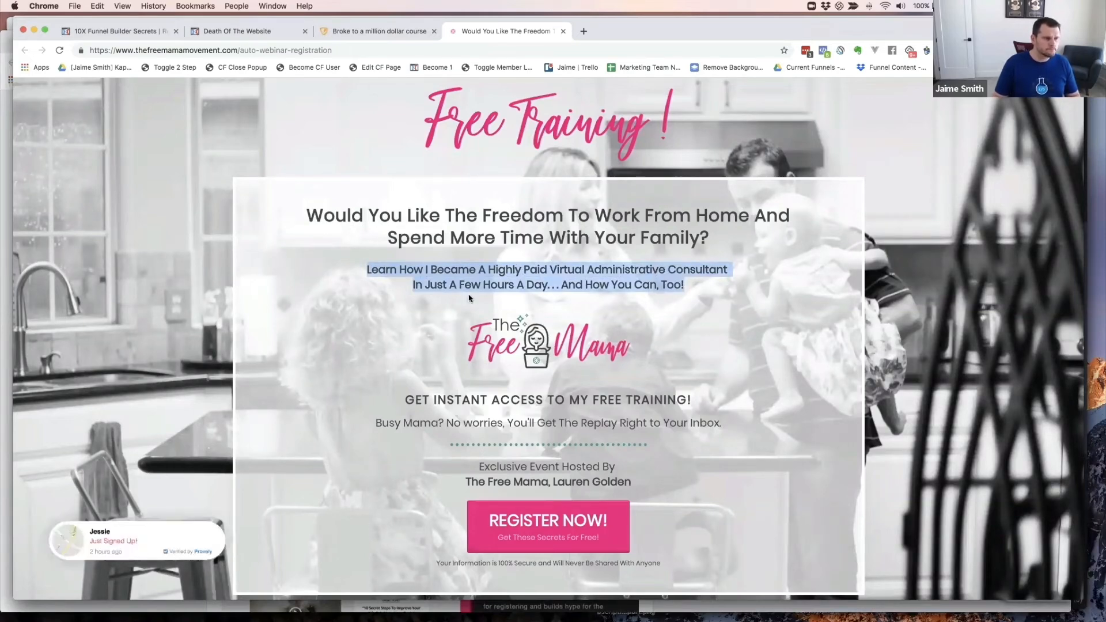
key("super+grave")
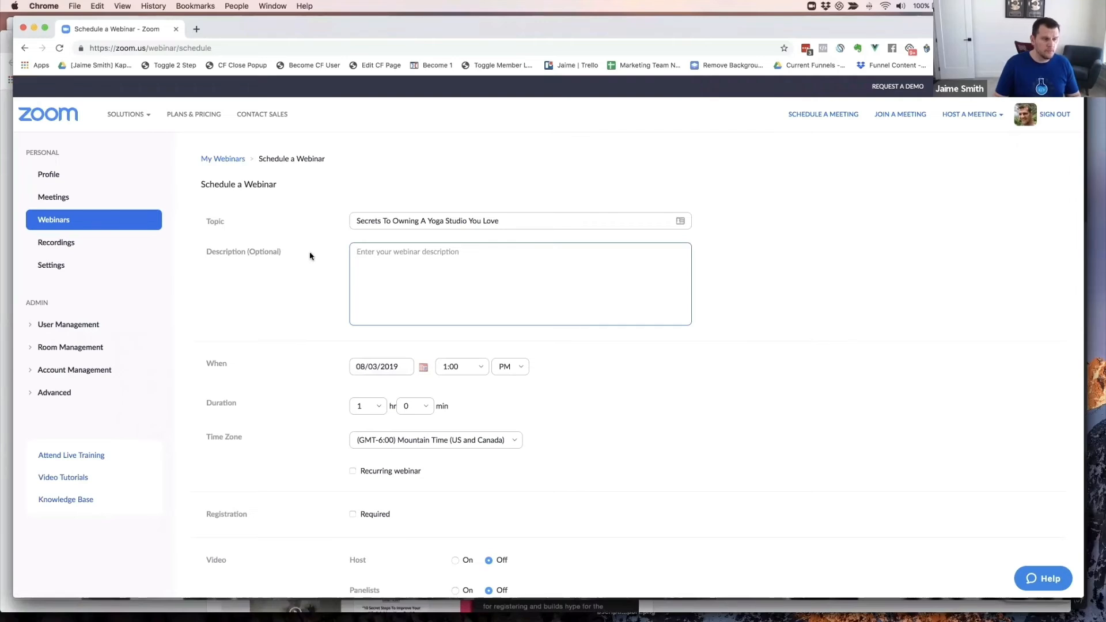
- Keep the topic unchanged and set the webinar date to 08/10/2019
double_click(393, 221)
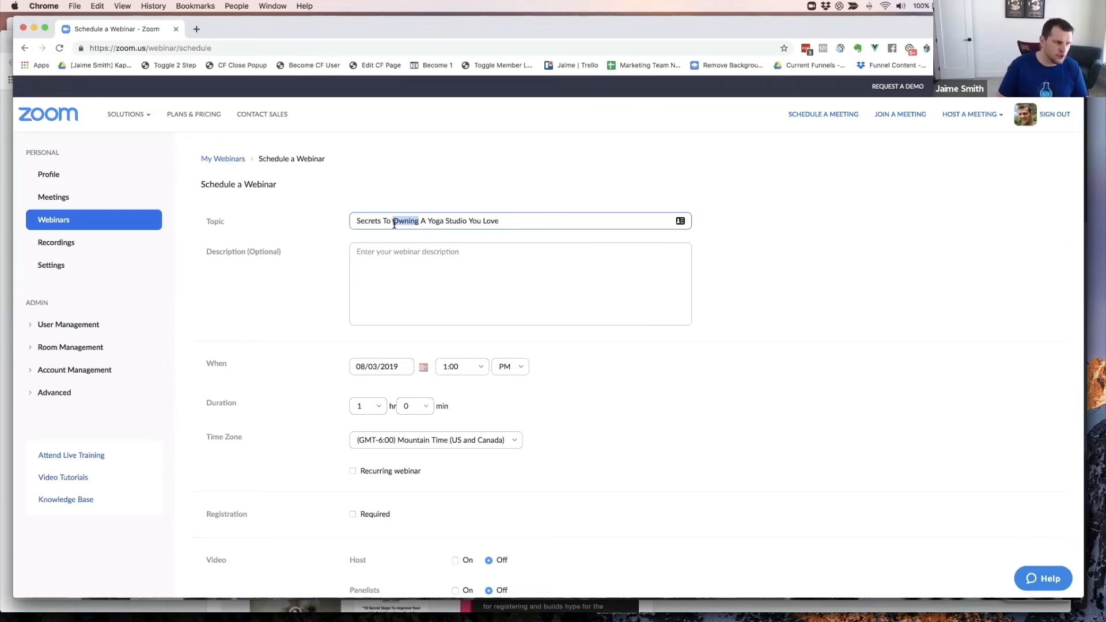
left_click(467, 251)
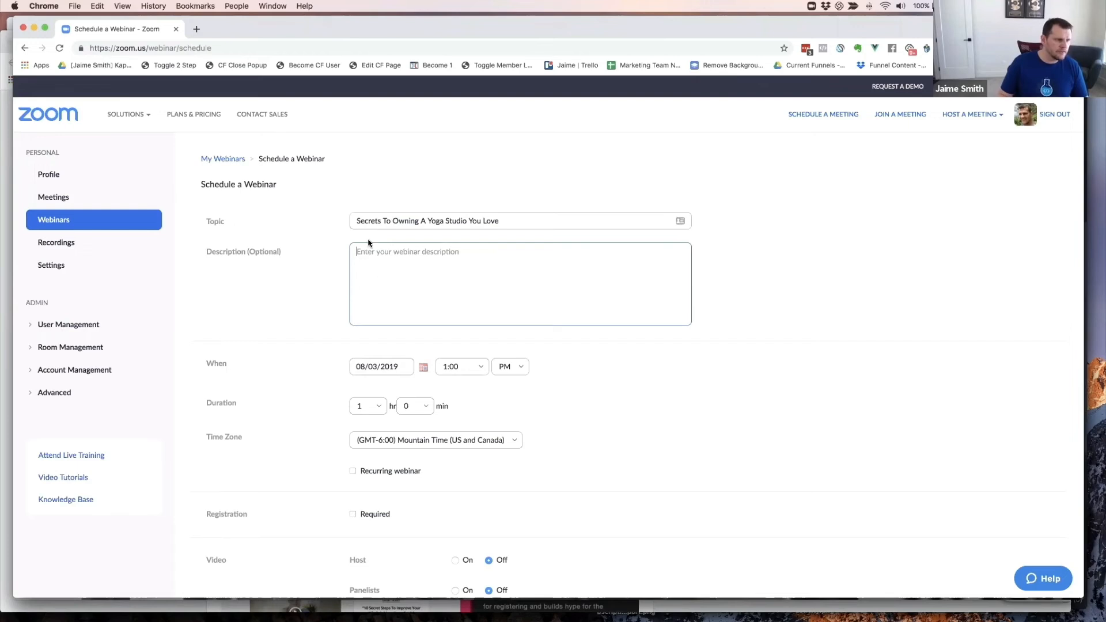
left_click(377, 371)
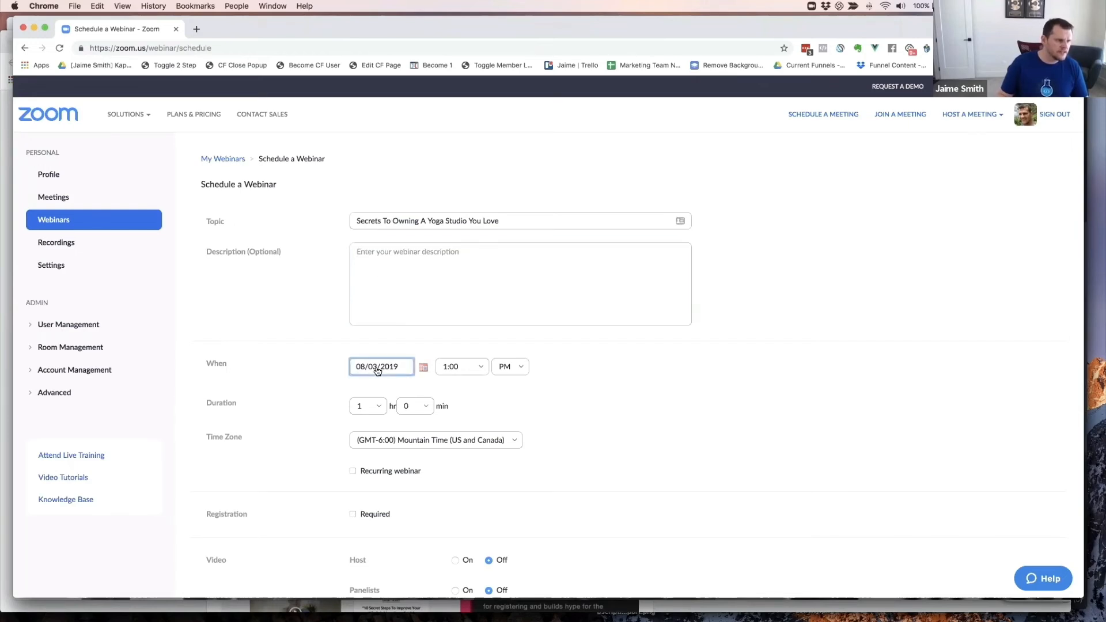
left_click(423, 368)
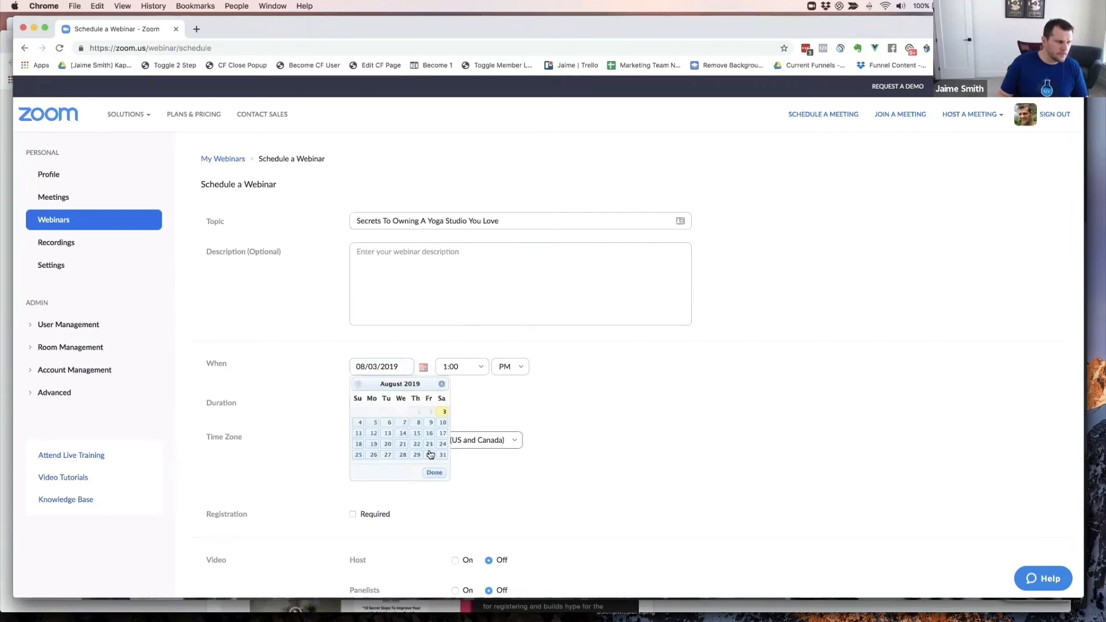
left_click(442, 423)
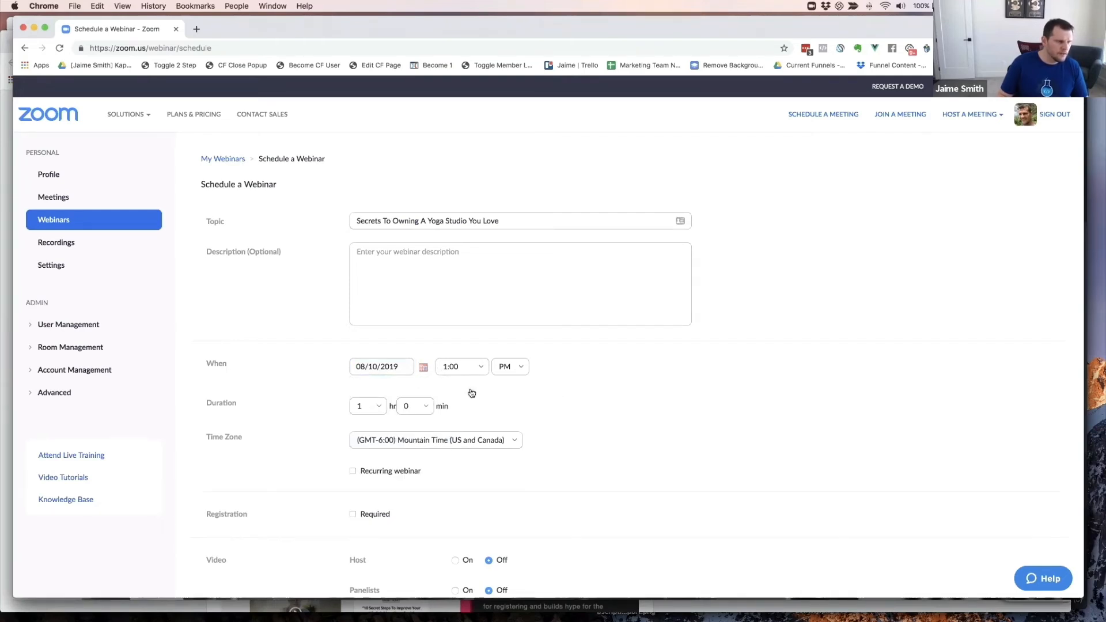
- Set the start time to 7:00 PM and the duration to 2 hours
left_click(484, 369)
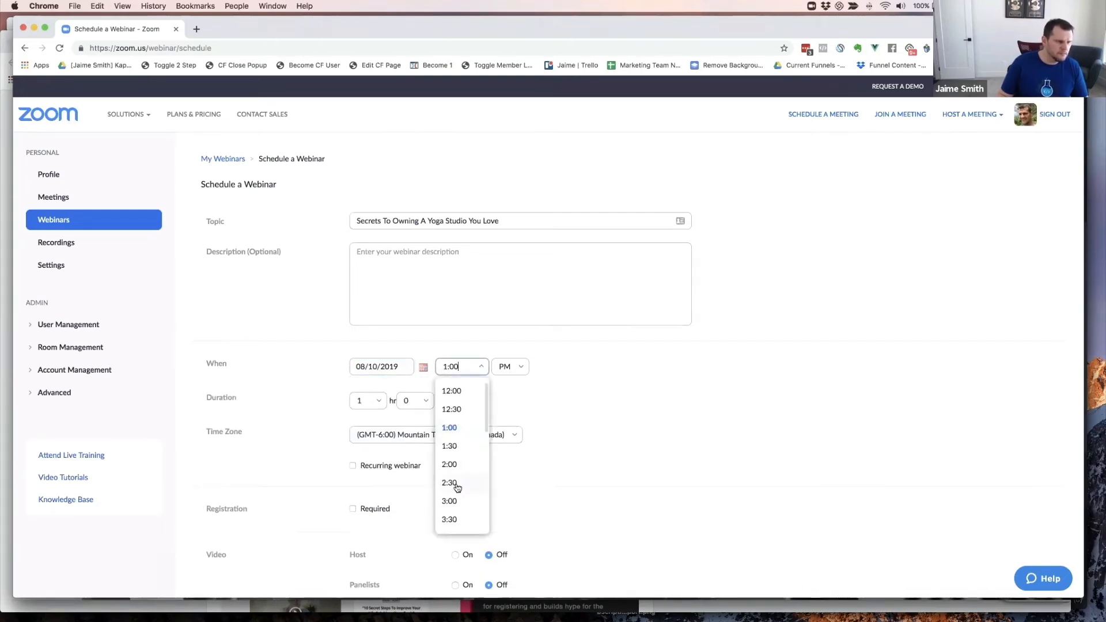
scroll(455, 488, "down", 3)
scroll(455, 488, "down", 2)
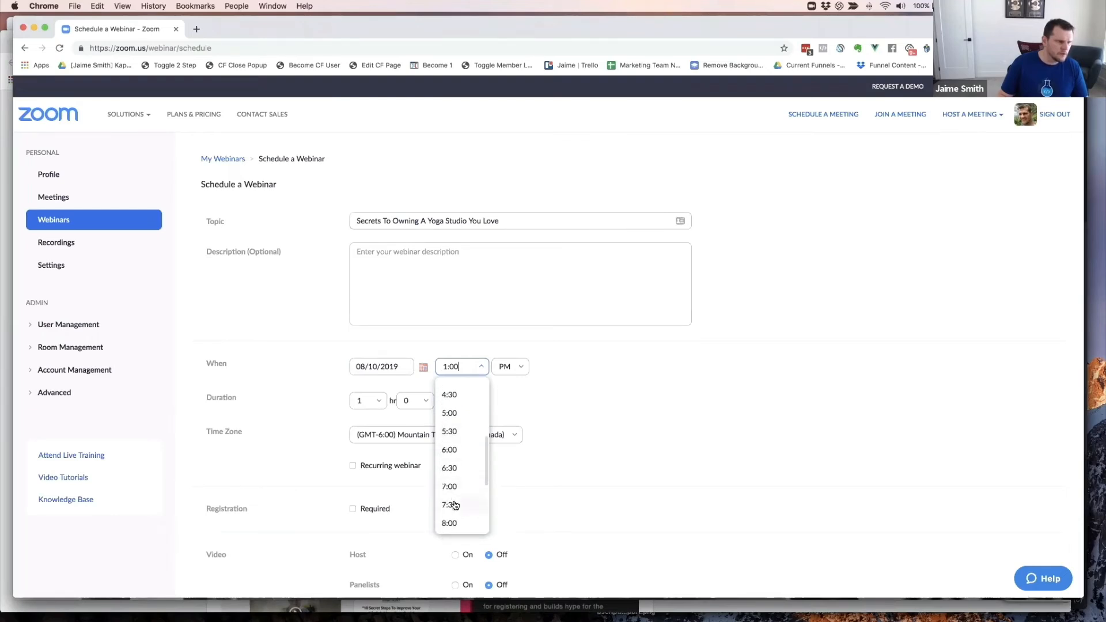
left_click(454, 488)
left_click(548, 390)
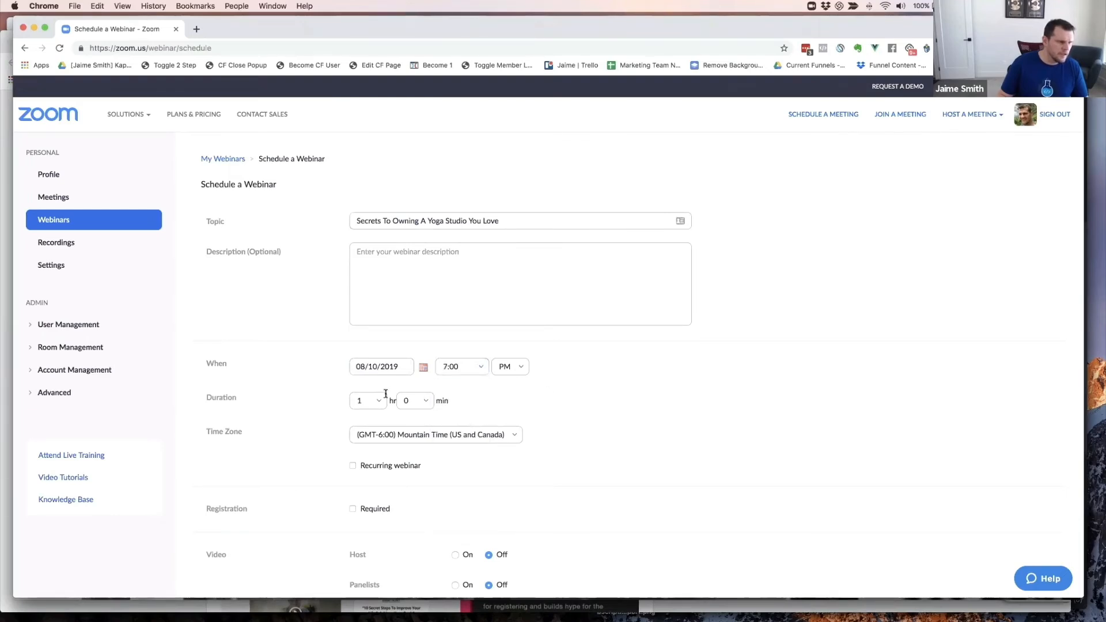
left_click(379, 402)
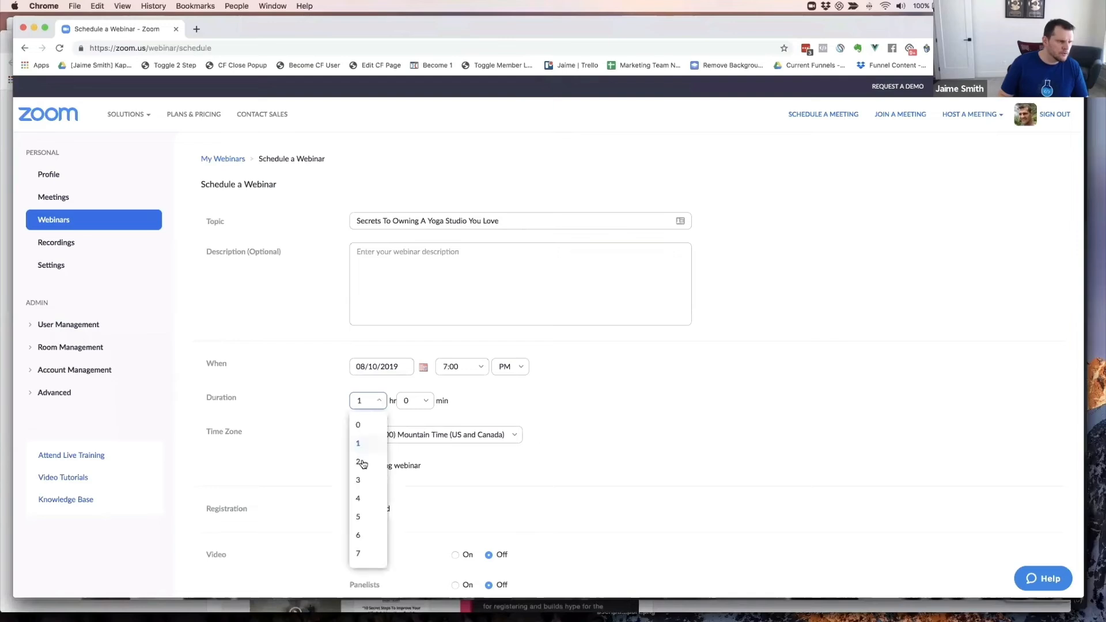
left_click(363, 463)
left_click(598, 414)
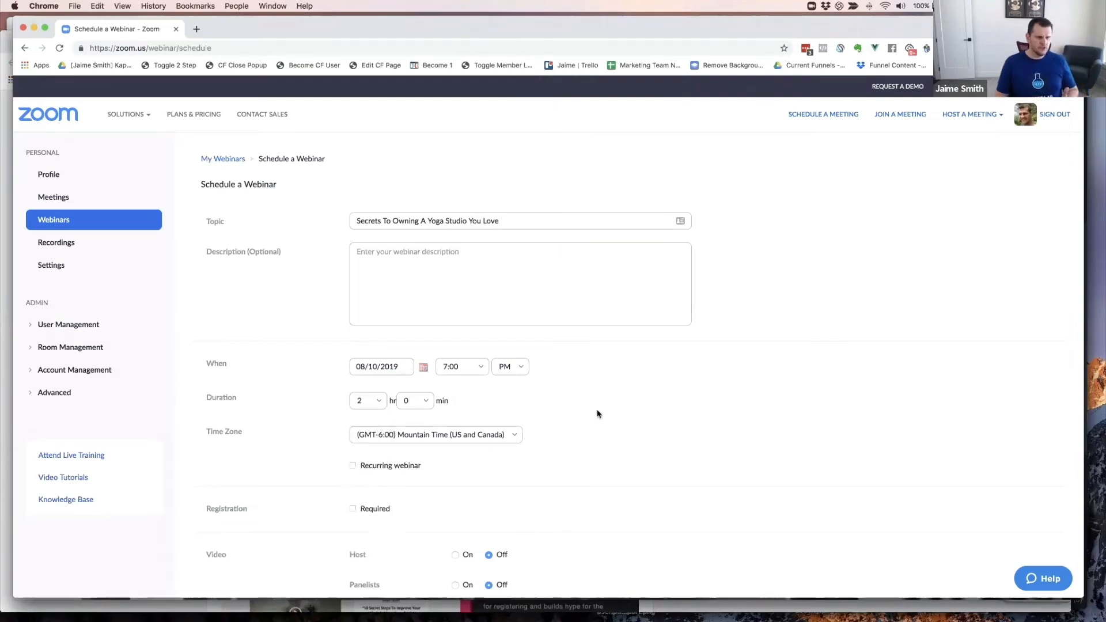
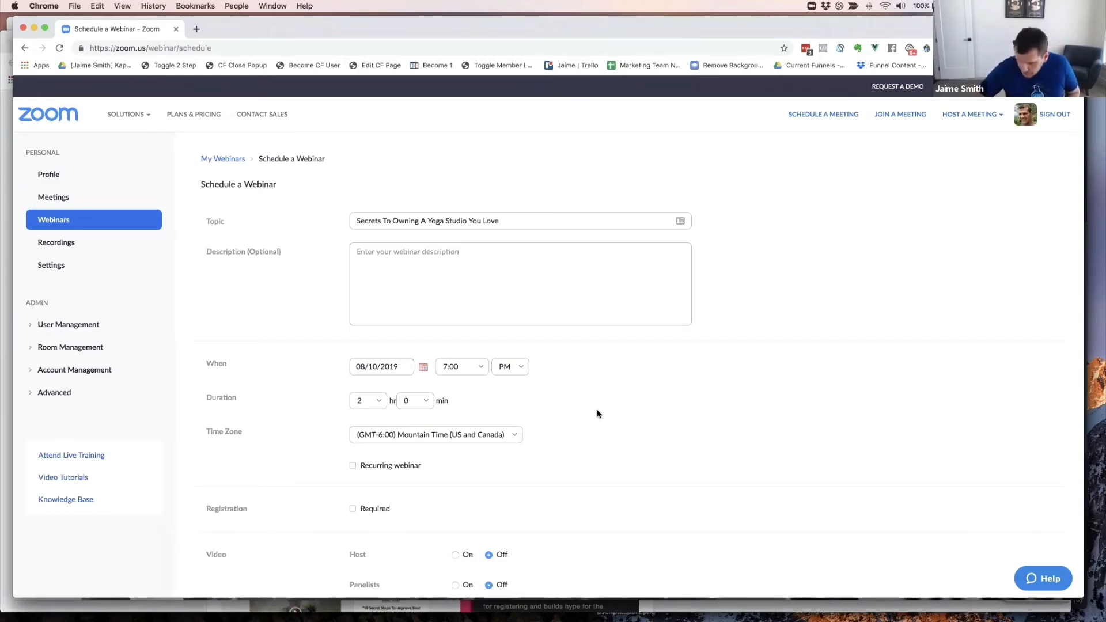
- Set the webinar time zone to (GMT-4:00) Eastern Time (US and Canada)
left_click(512, 436)
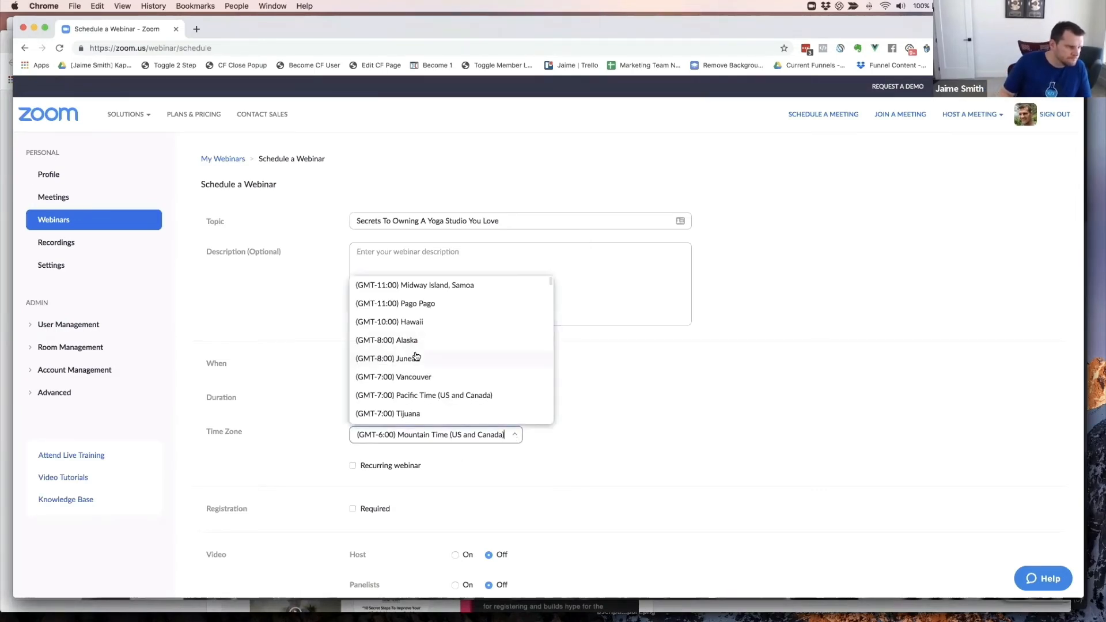
scroll(412, 354, "down", 3)
scroll(432, 362, "down", 5)
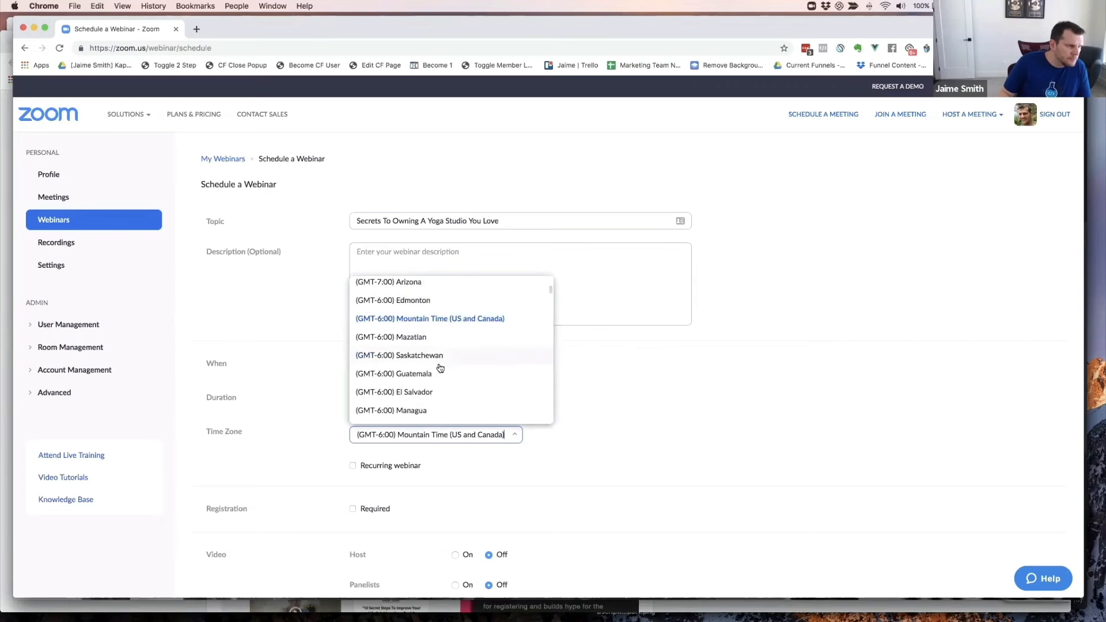
scroll(435, 362, "down", 6)
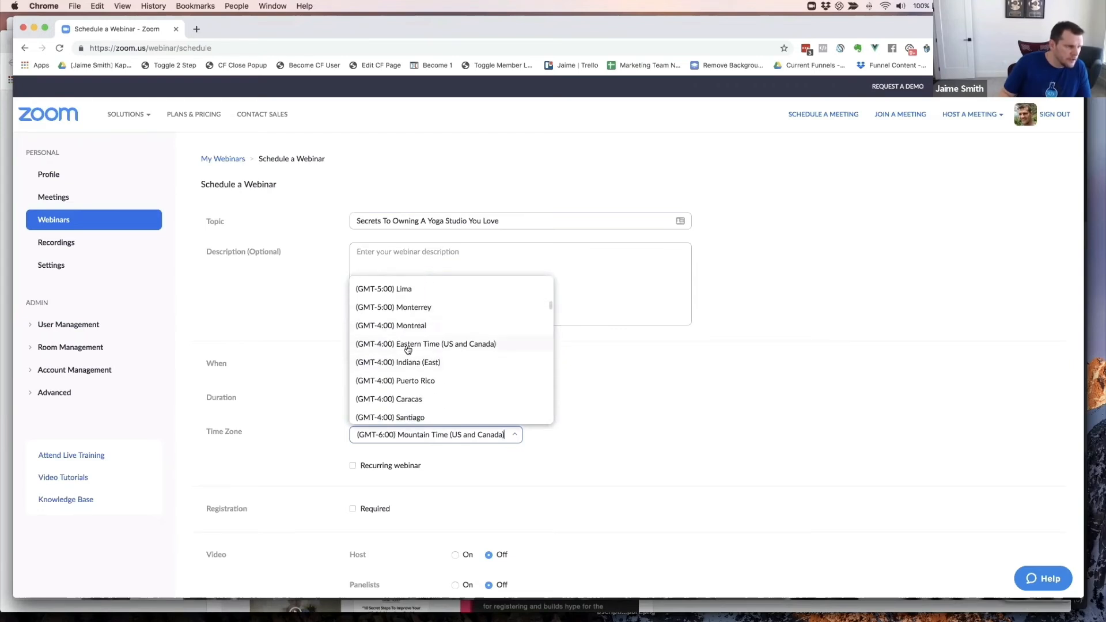
left_click(407, 347)
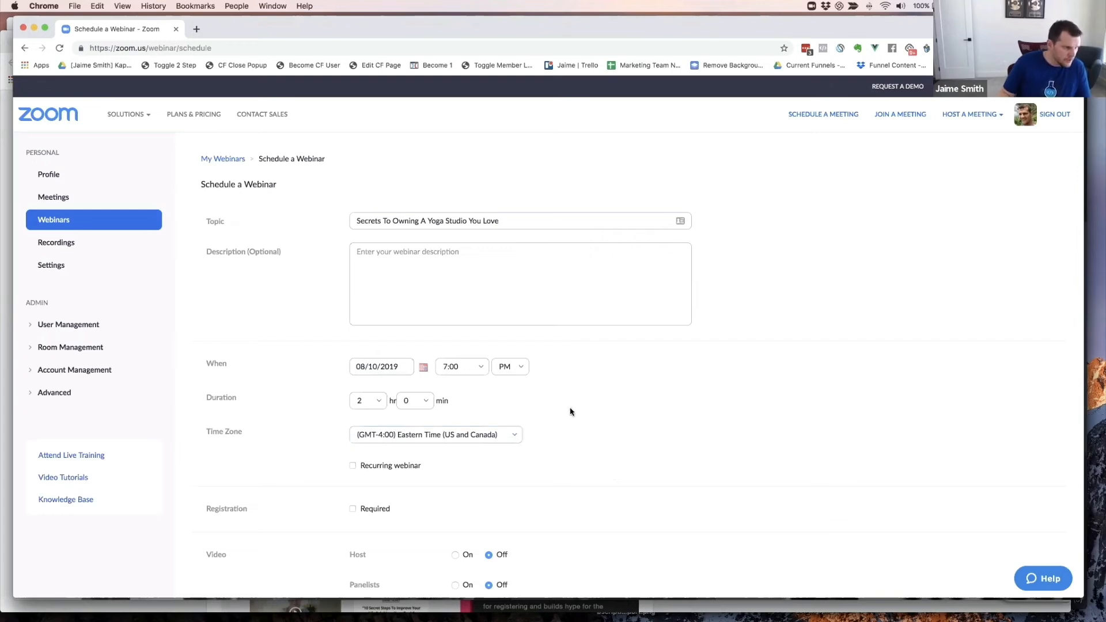
scroll(571, 412, "down", 2)
scroll(568, 411, "down", 3)
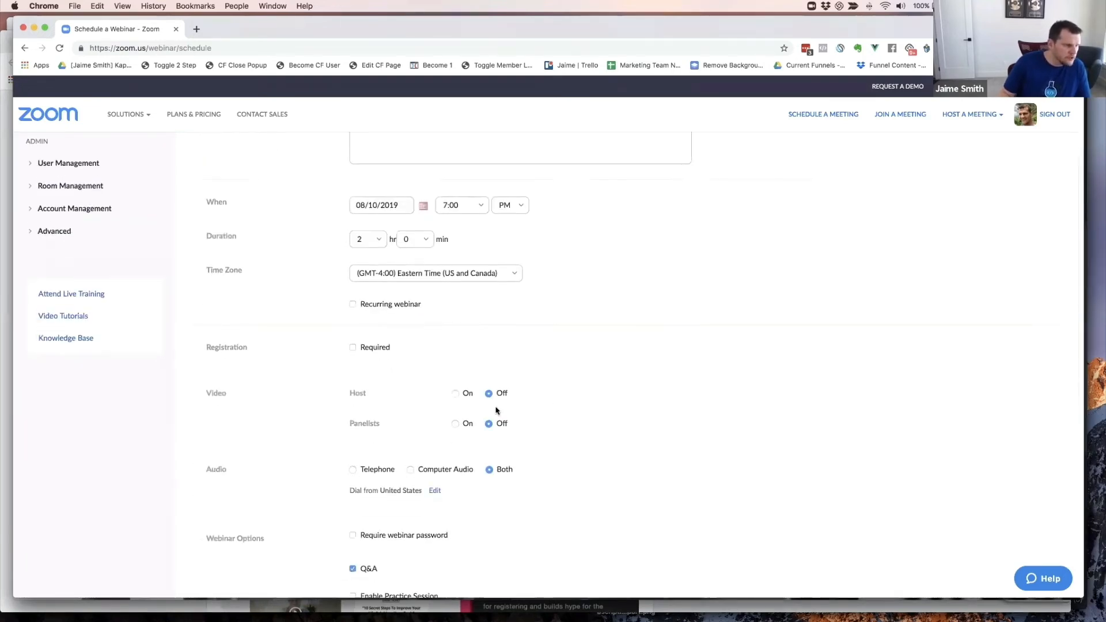
- Make registration required, then review the Video, Audio and Webinar Options settings below
left_click(353, 335)
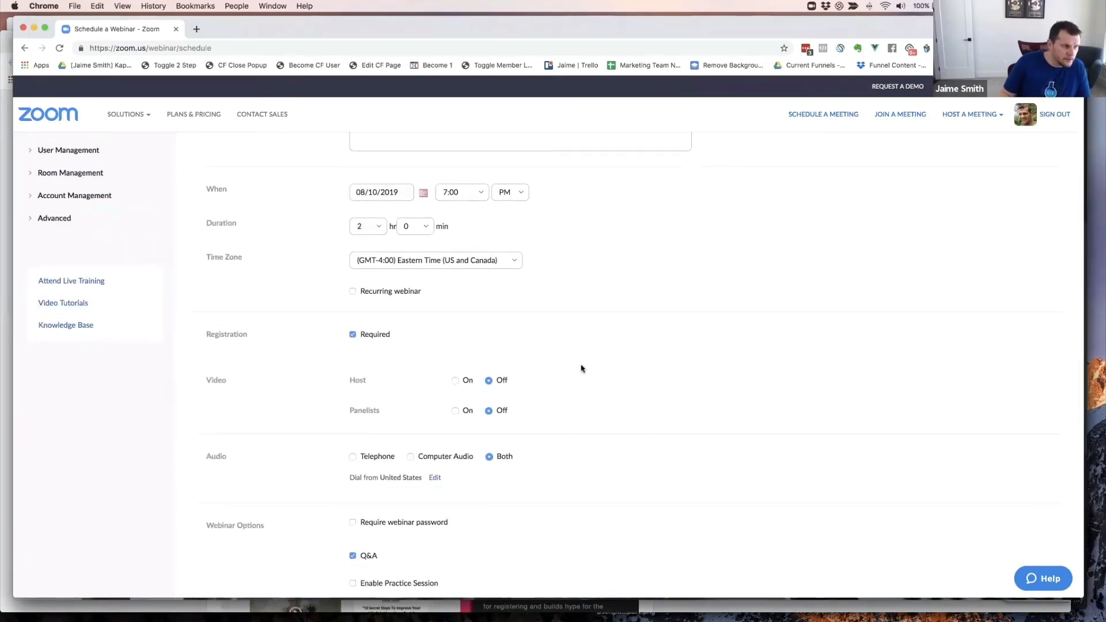
scroll(611, 335, "down", 3)
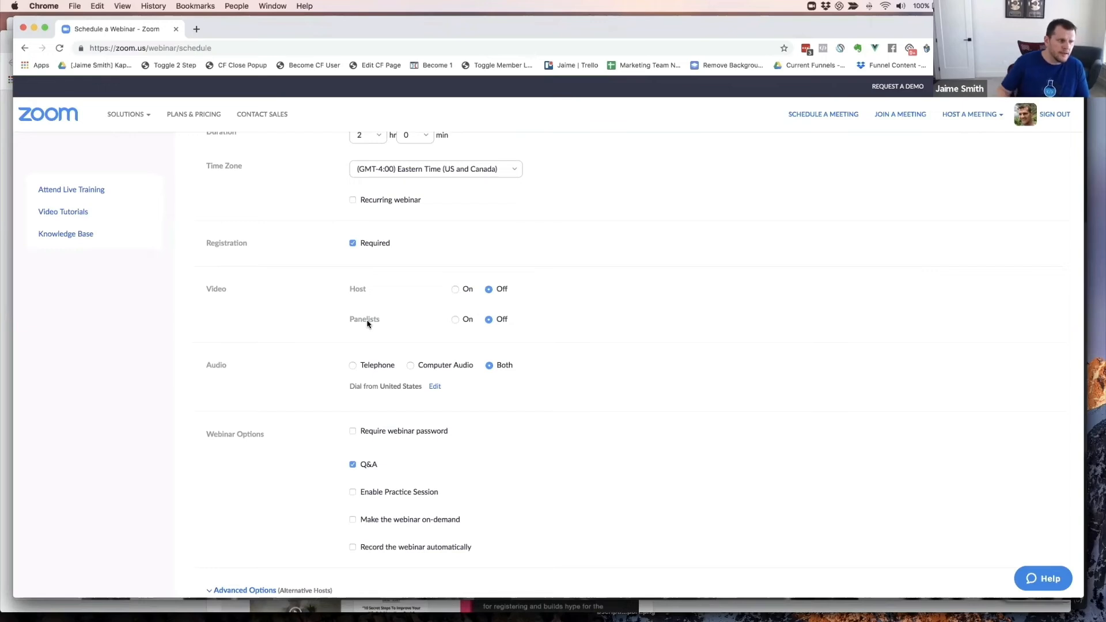
mouse_move(367, 323)
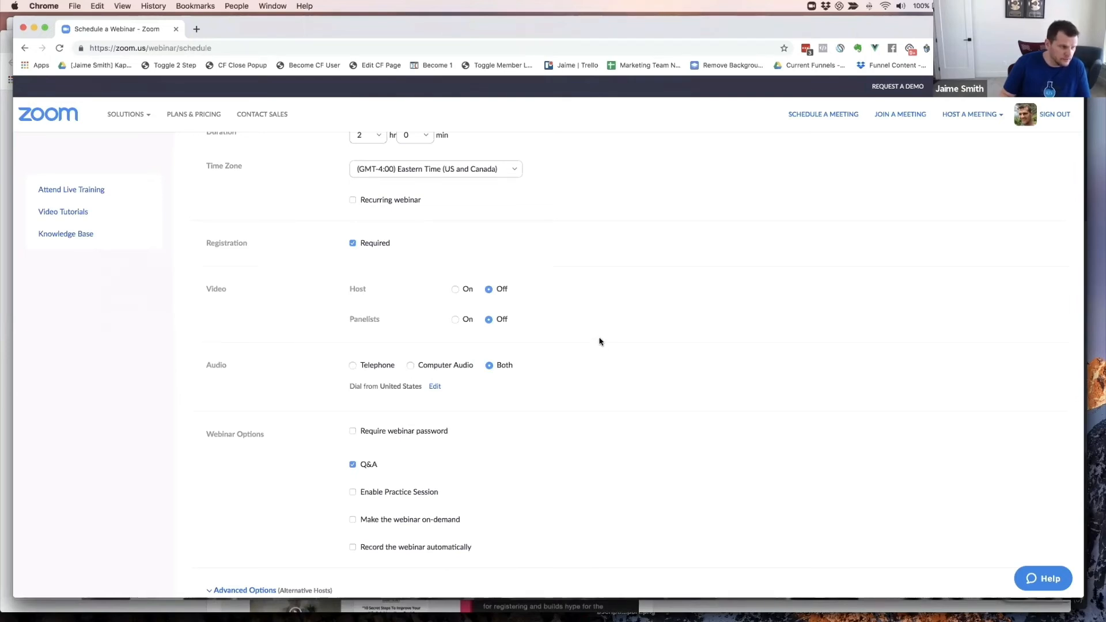
scroll(599, 341, "down", 1)
scroll(599, 341, "down", 1)
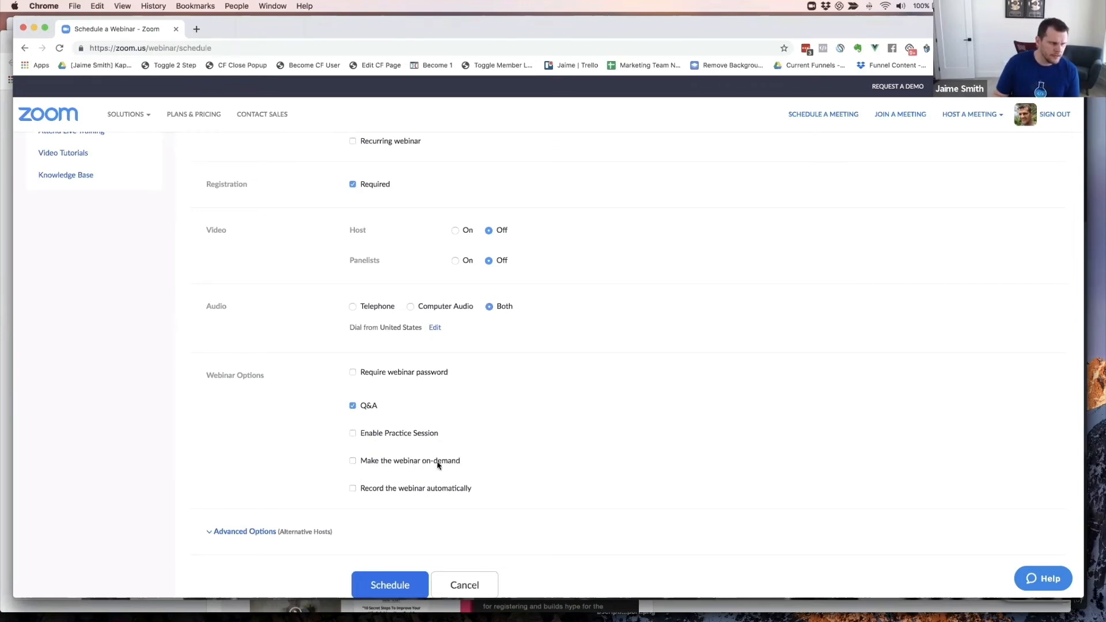
scroll(438, 465, "down", 1)
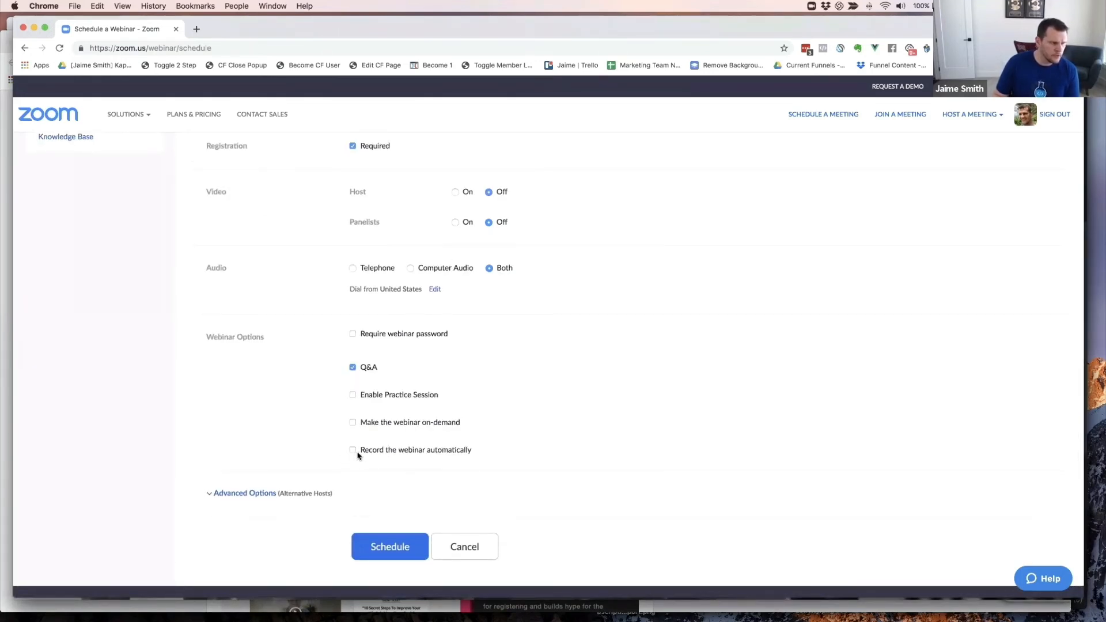
- Record the webinar automatically in the cloud, check Advanced Options, and schedule it
left_click(352, 450)
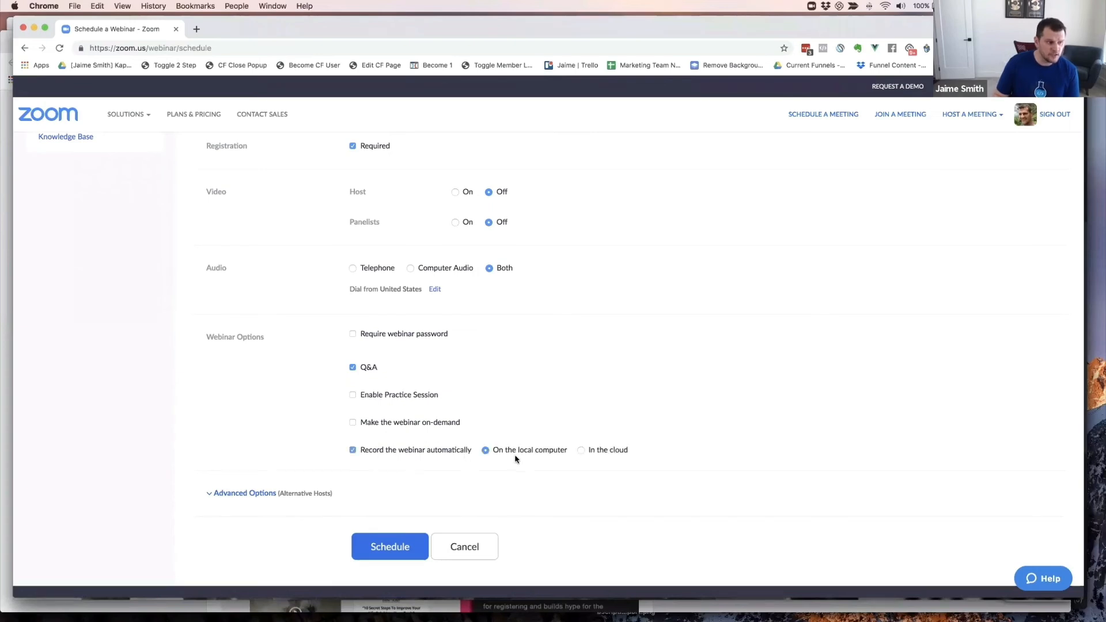
left_click(580, 451)
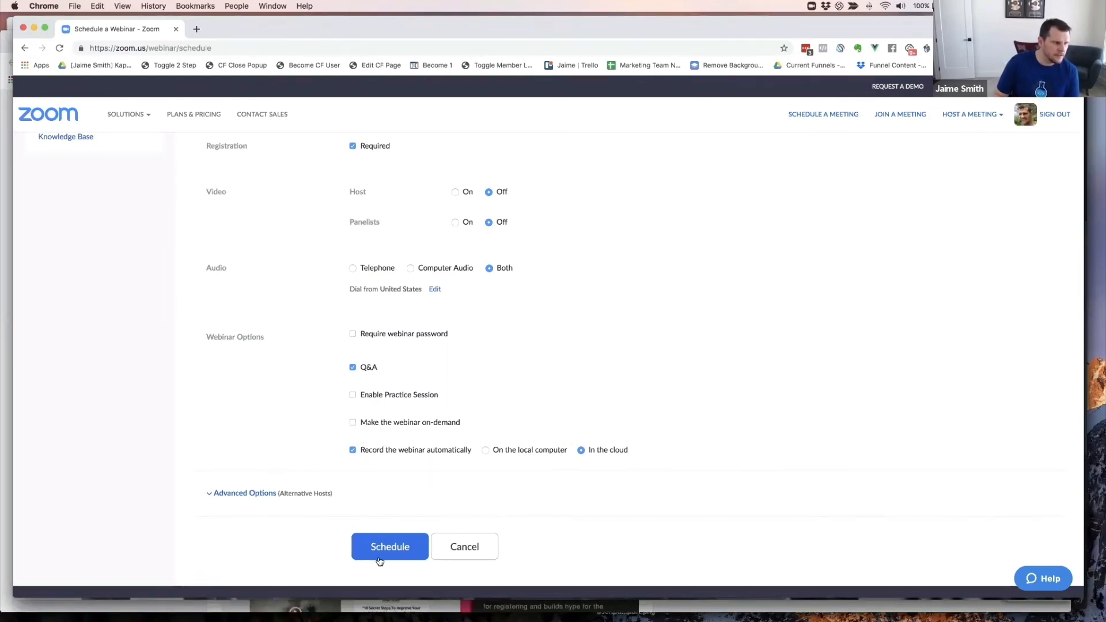
left_click(256, 493)
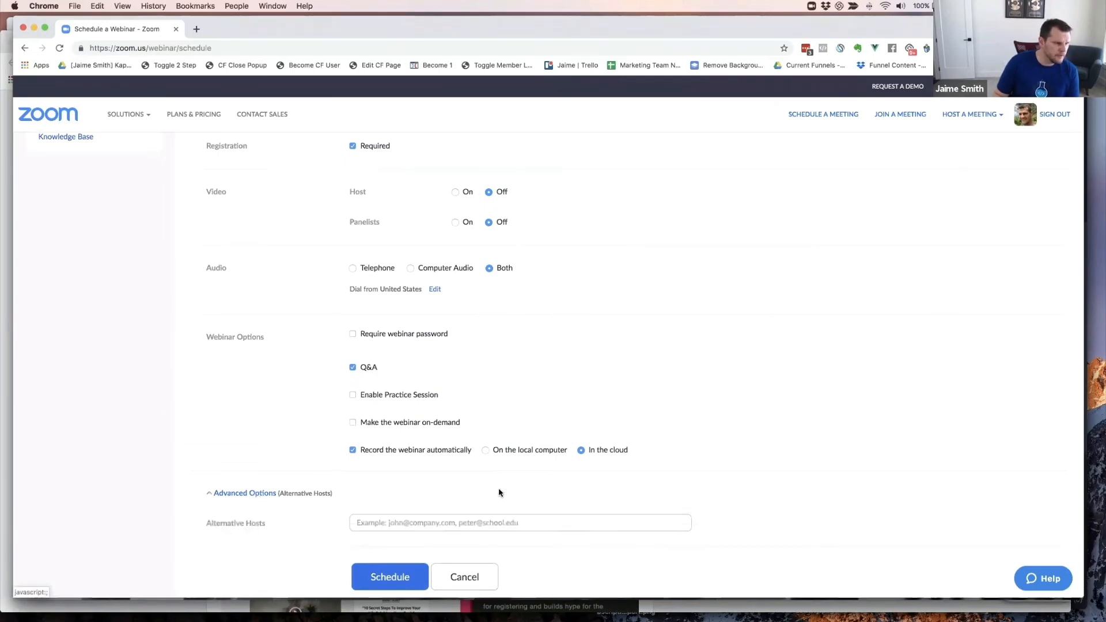
scroll(499, 491, "down", 2)
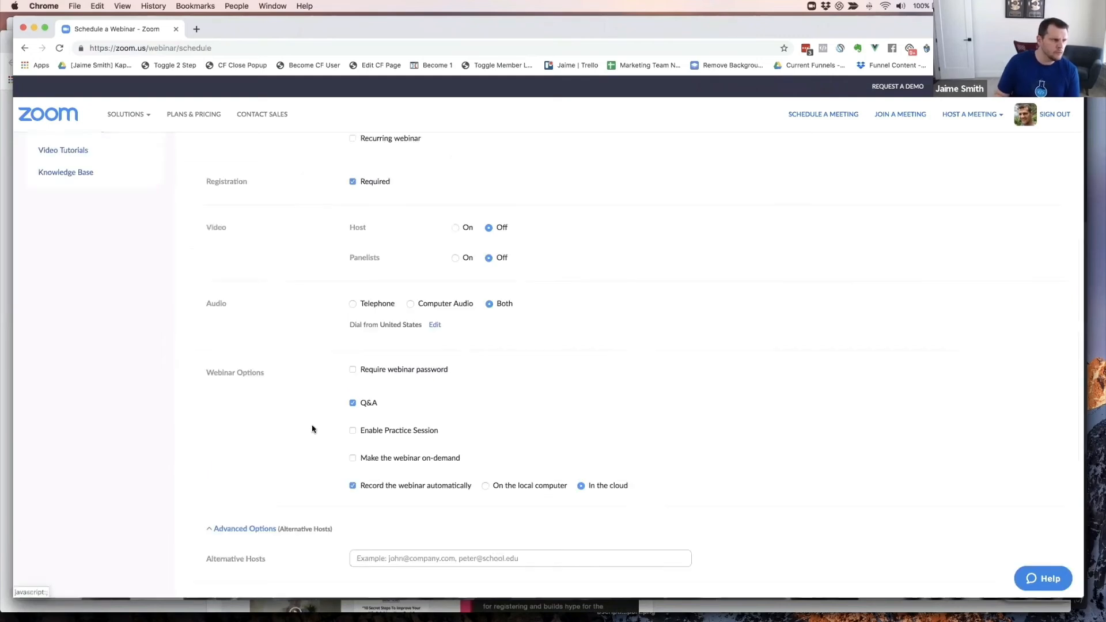
scroll(311, 429, "up", 5)
scroll(317, 461, "down", 5)
left_click(388, 487)
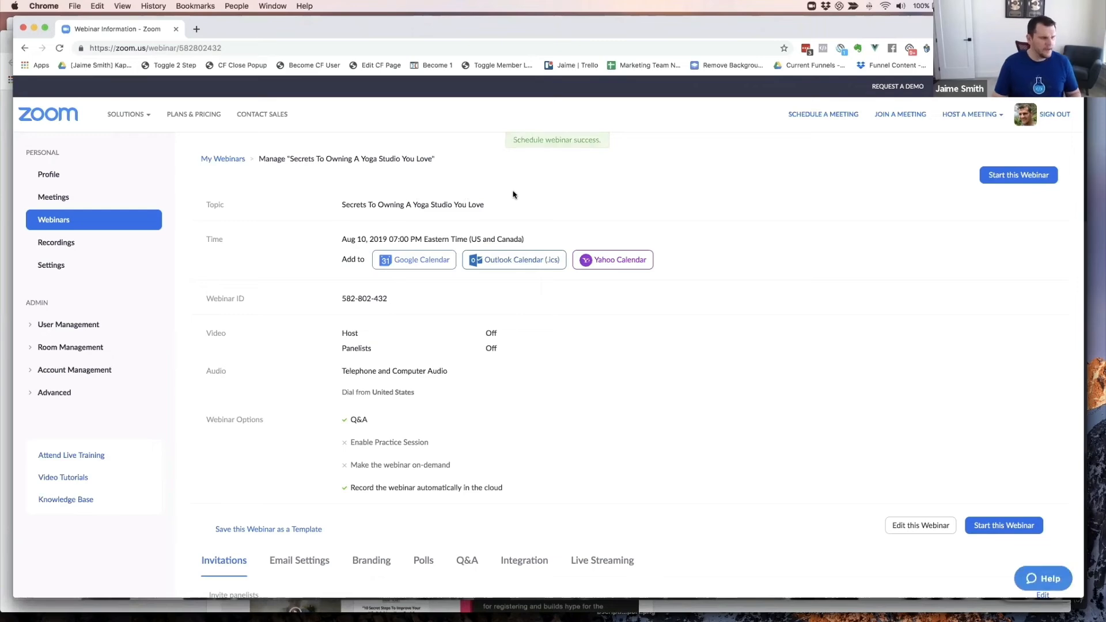
- Set the page integration to Zoom with action Add To Webinar for the yoga studio webinar
key("super+grave")
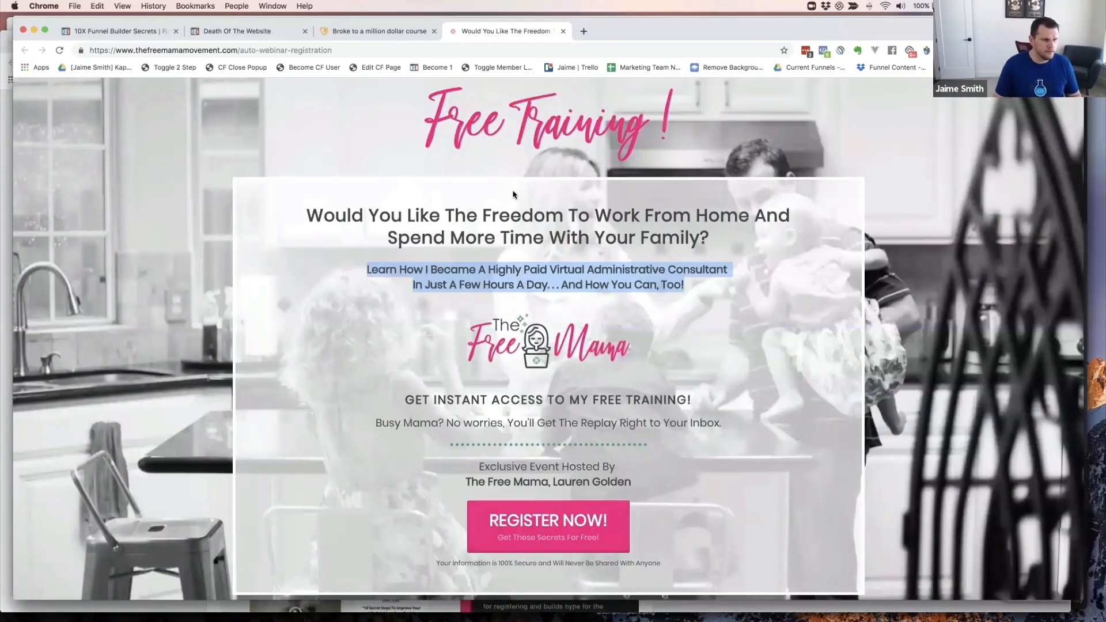
key("super+grave")
key("super+grave")
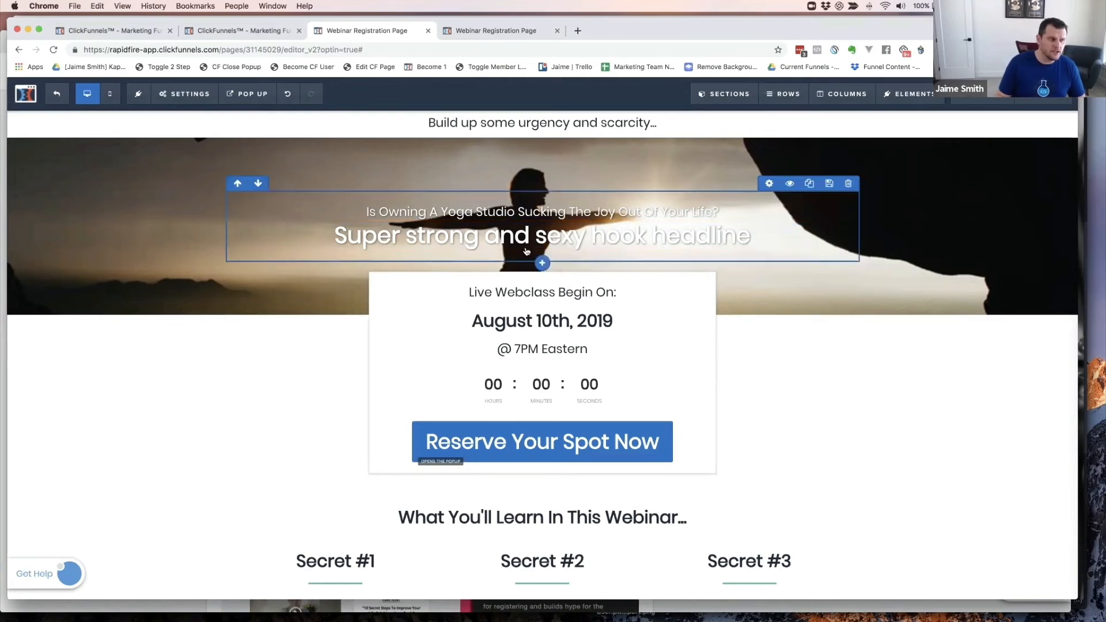
mouse_move(184, 96)
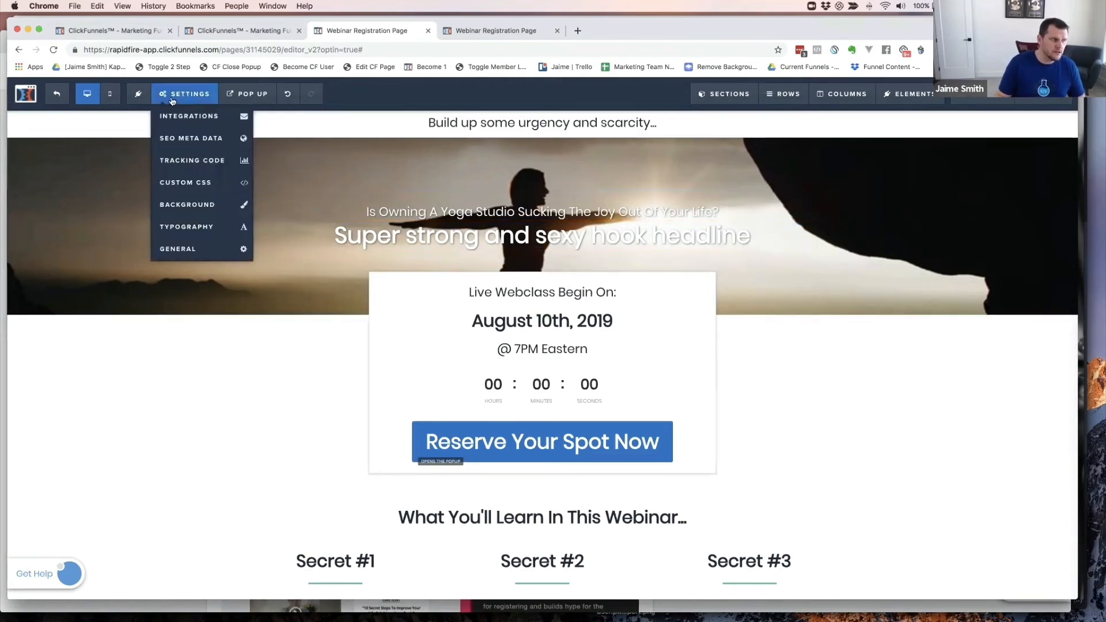
left_click(183, 116)
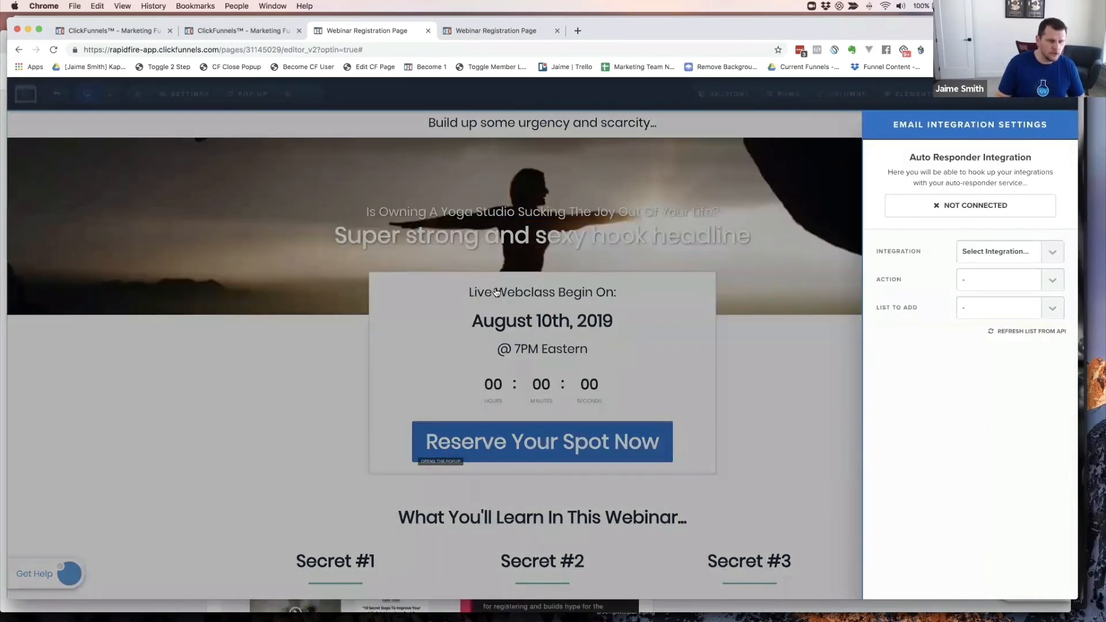
left_click(1003, 250)
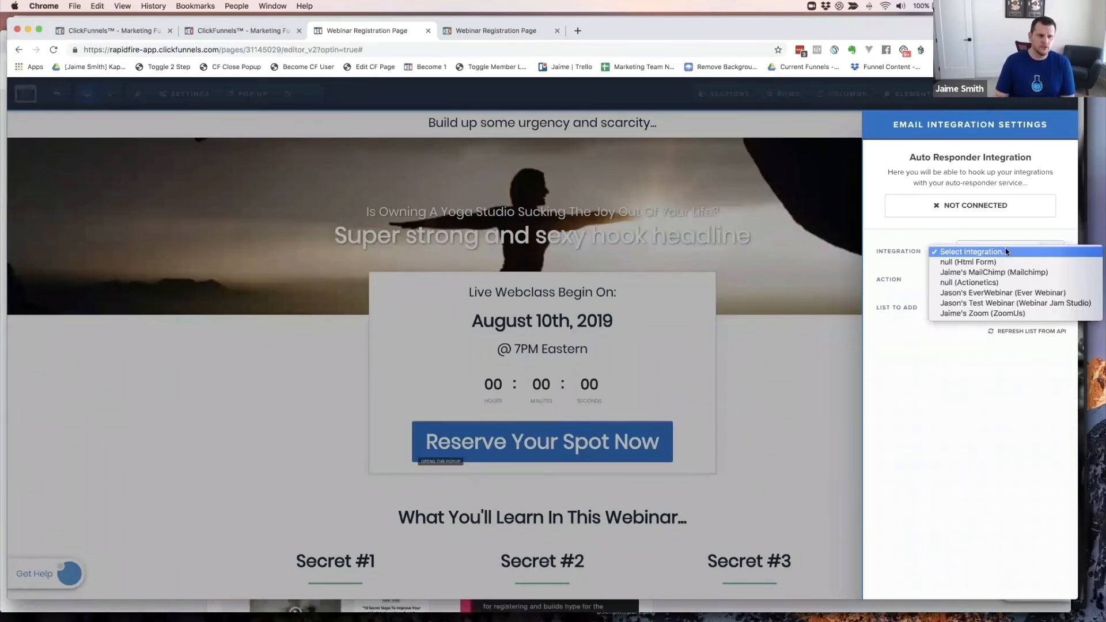
left_click(991, 314)
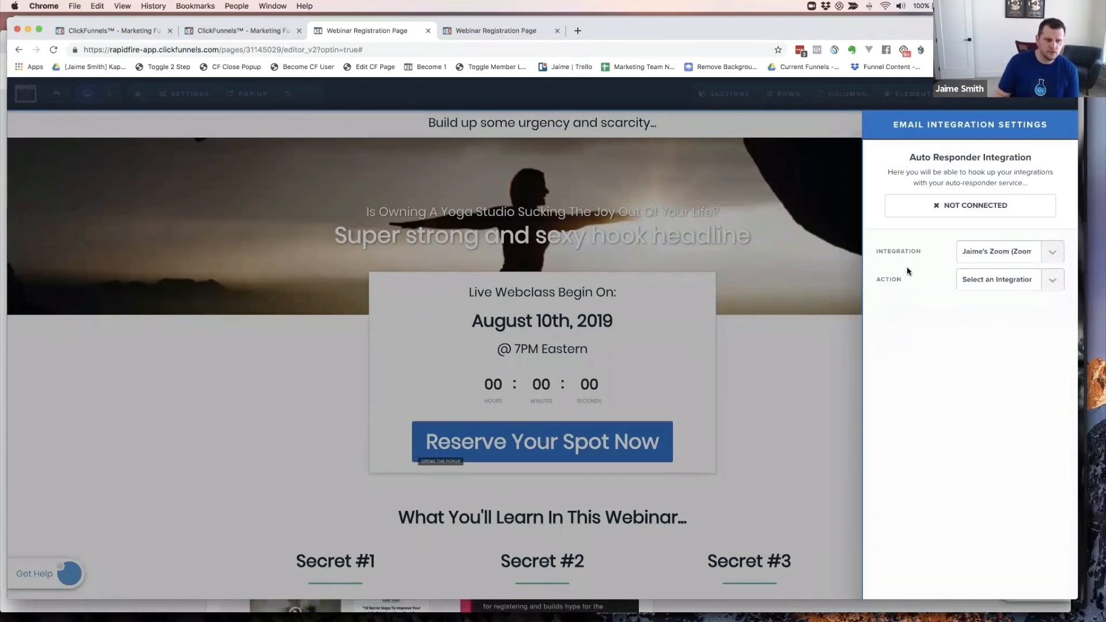
left_click(990, 281)
left_click(986, 290)
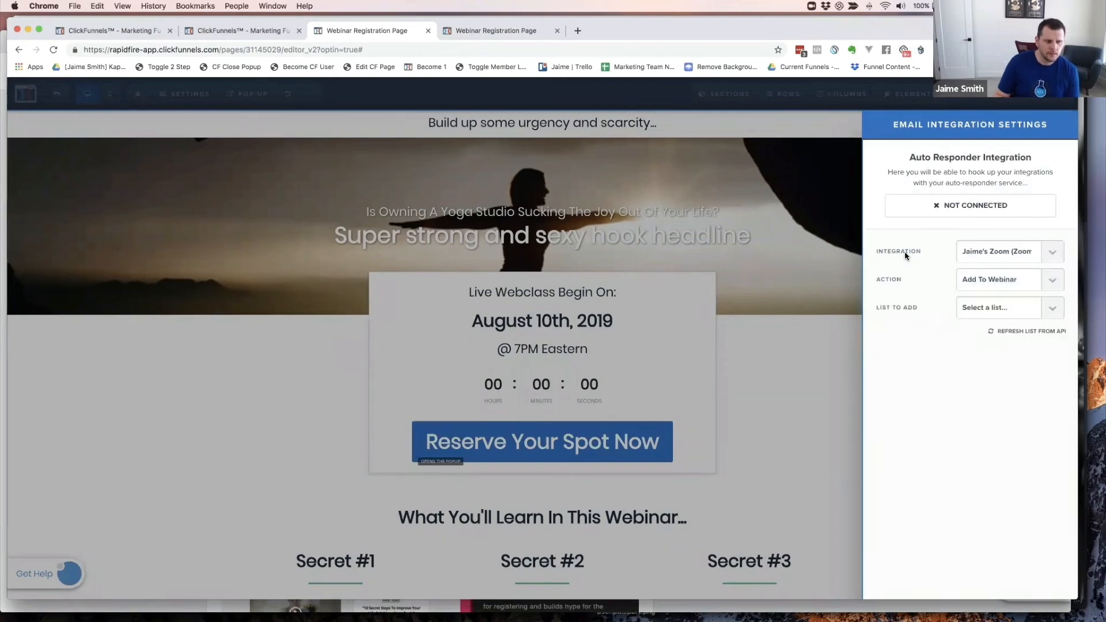
left_click(982, 311)
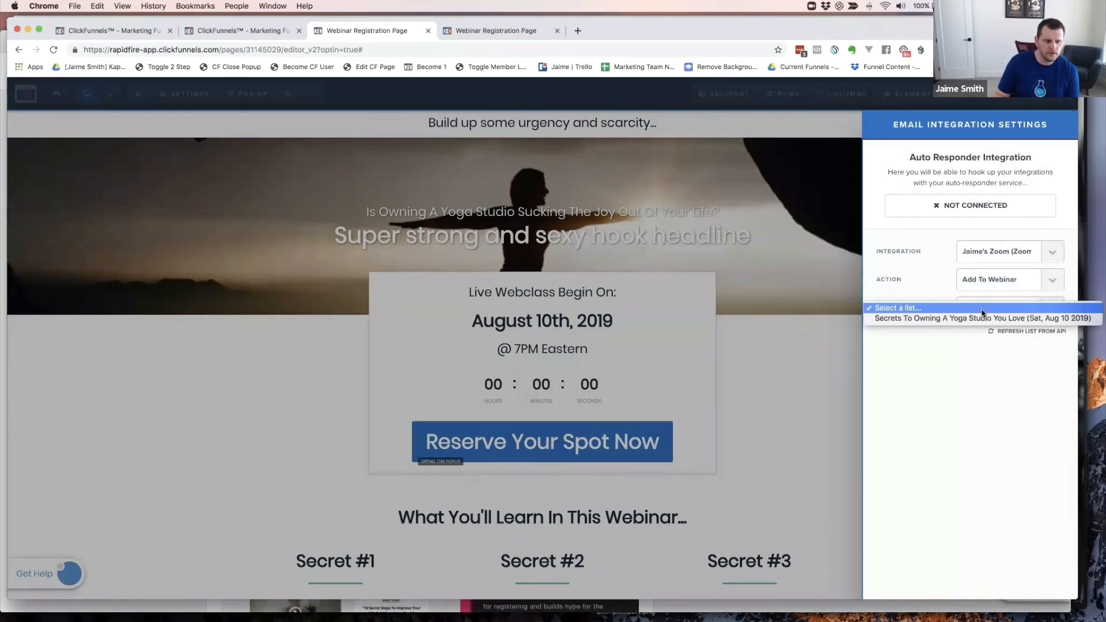
left_click(945, 320)
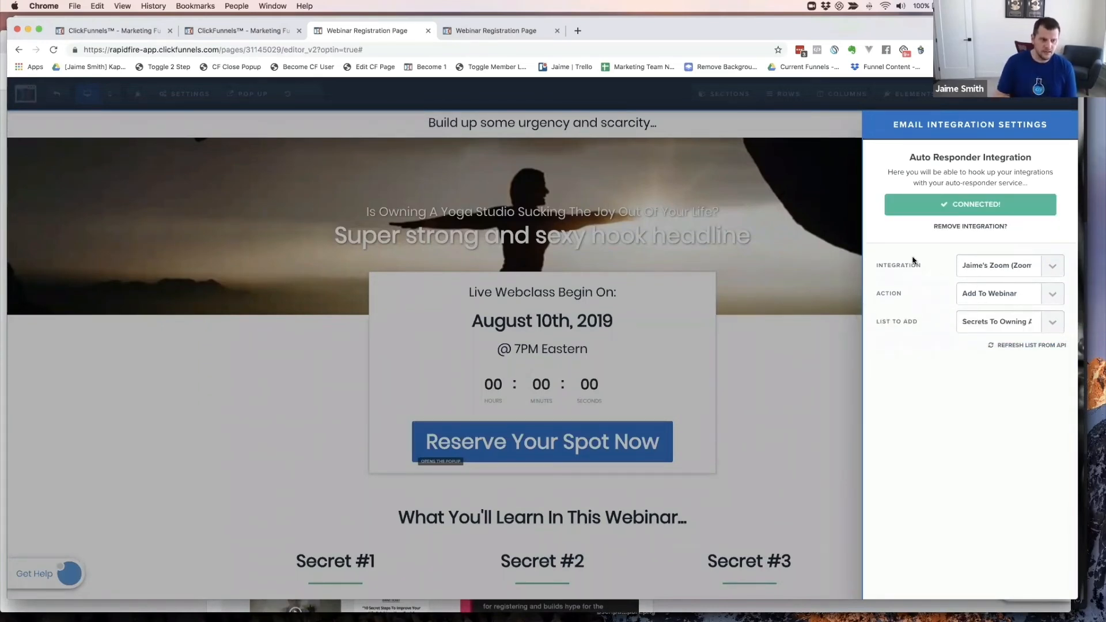
left_click(800, 303)
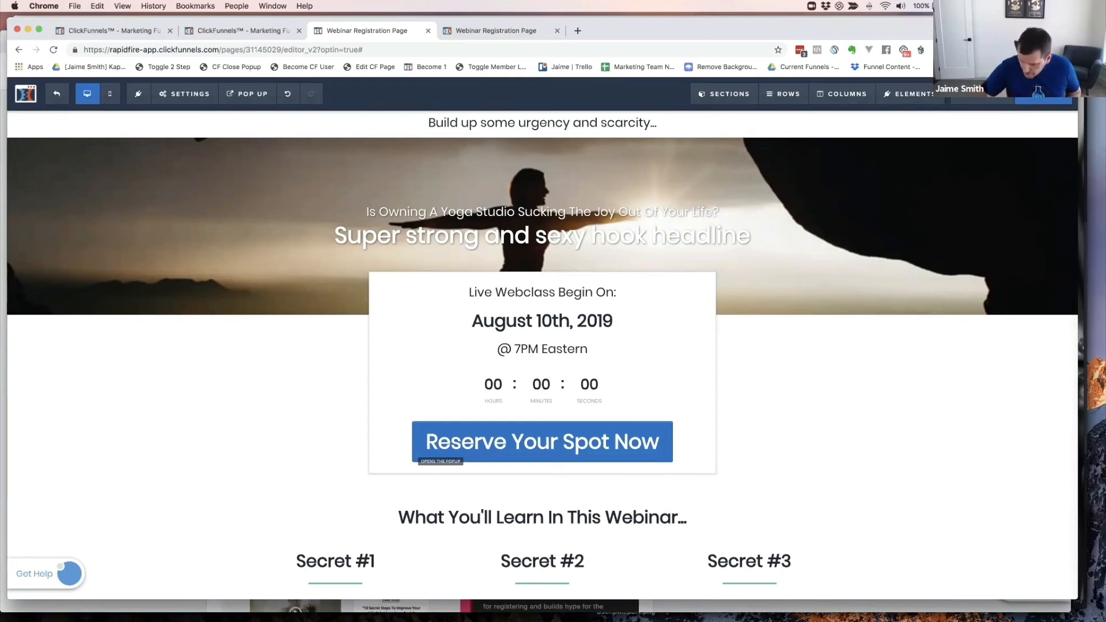
- Preview the registration page and return to the headline, August 10th date and countdown
left_click(982, 95)
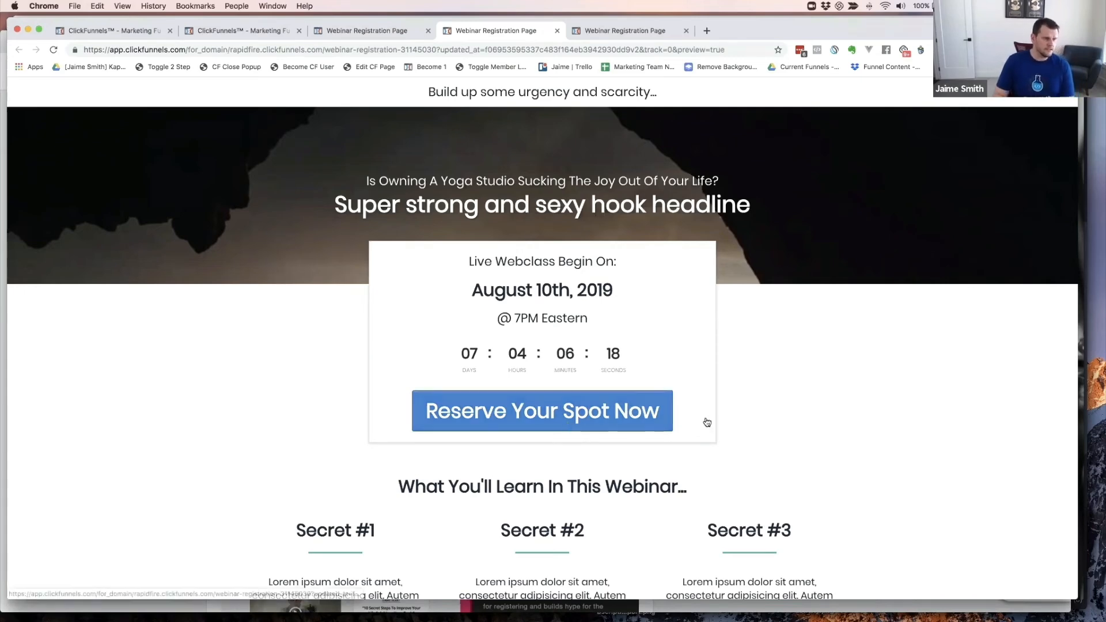
scroll(735, 369, "down", 2)
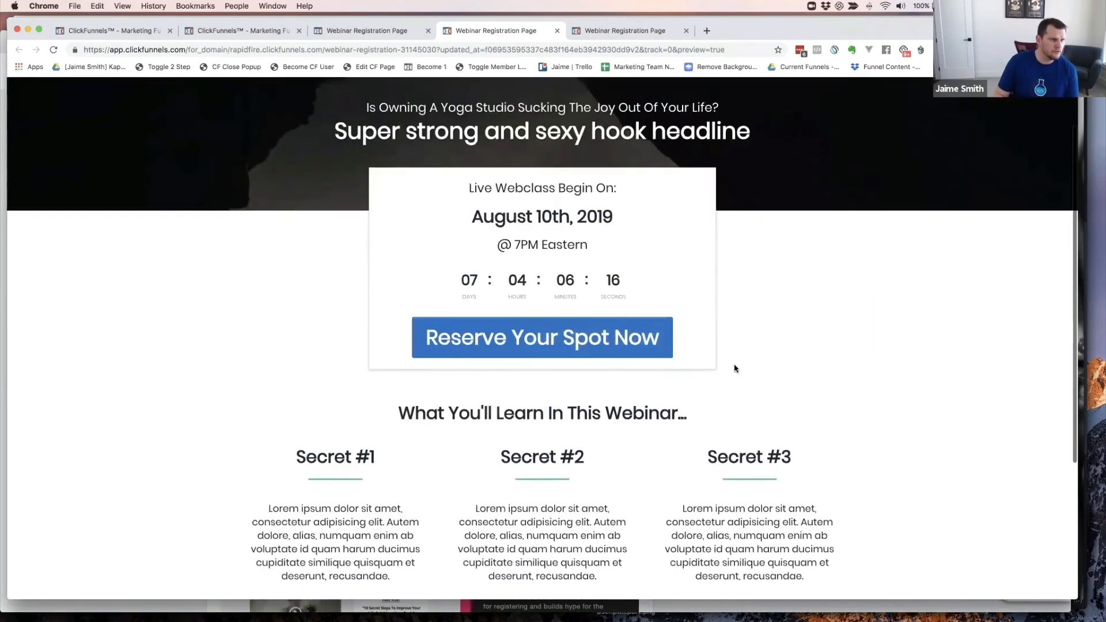
scroll(734, 369, "down", 5)
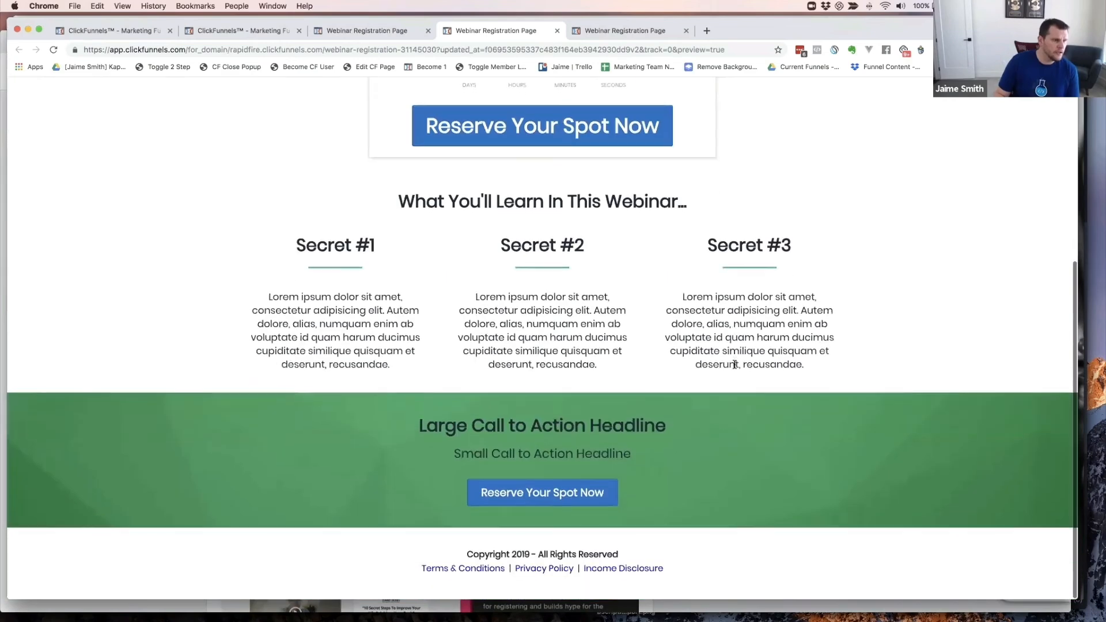
scroll(734, 364, "up", 7)
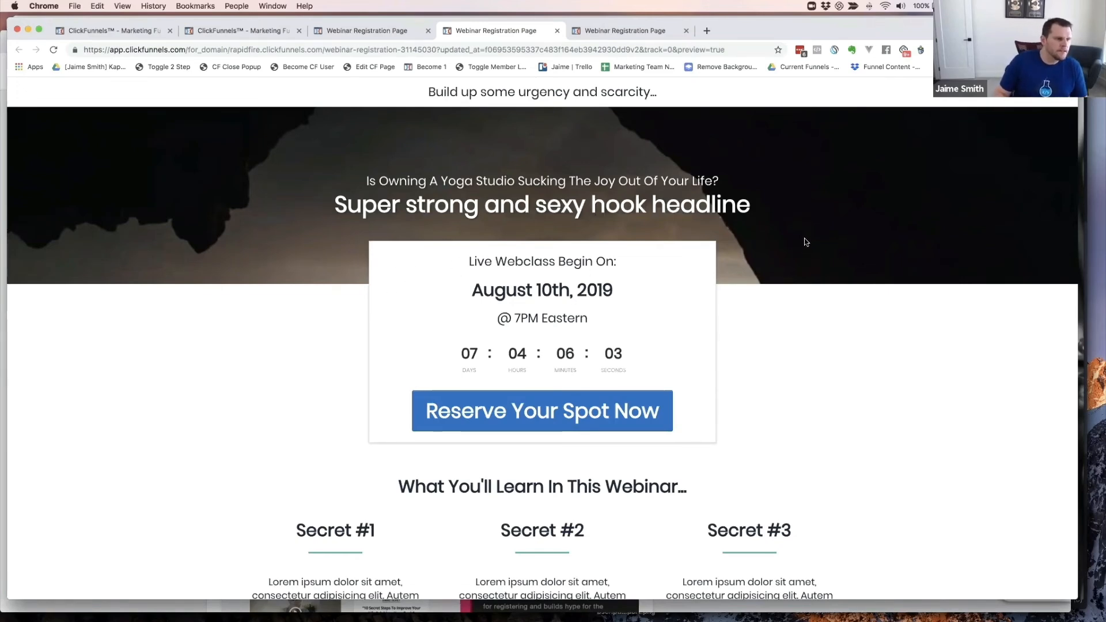
scroll(805, 240, "down", 5)
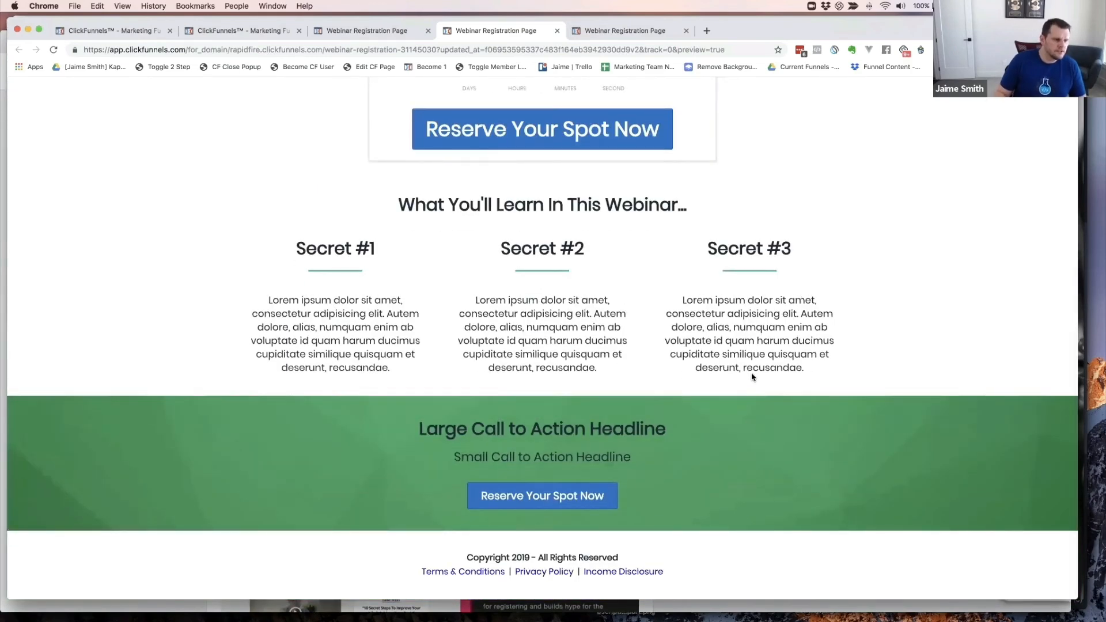
scroll(753, 377, "up", 5)
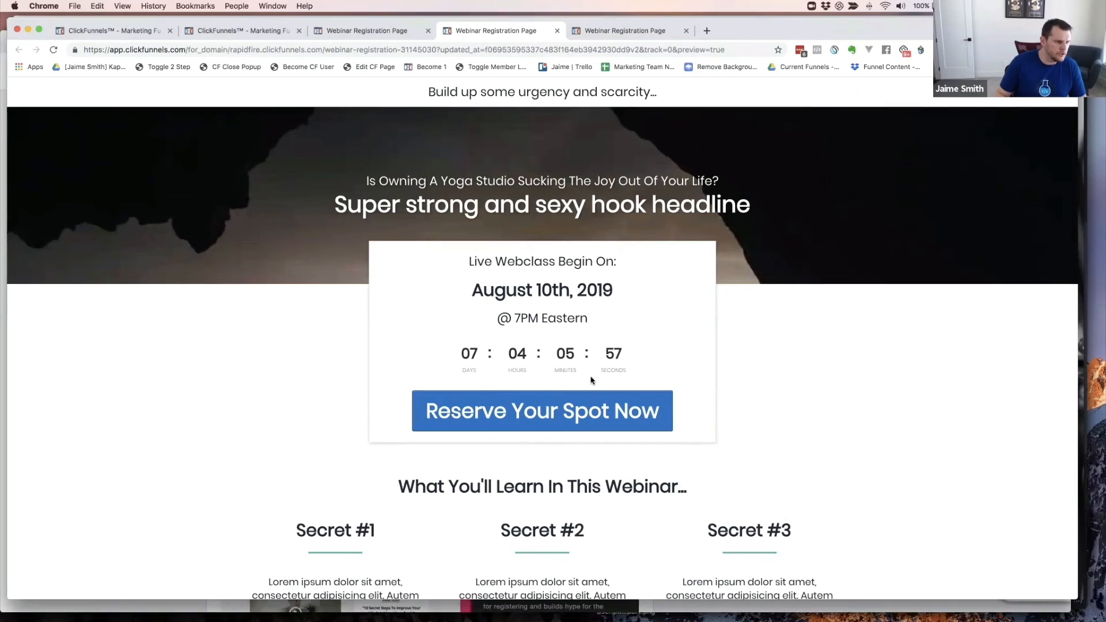
- Open the Reserve Your Spot Now popup and type a new test email over the prefilled one
left_click(552, 413)
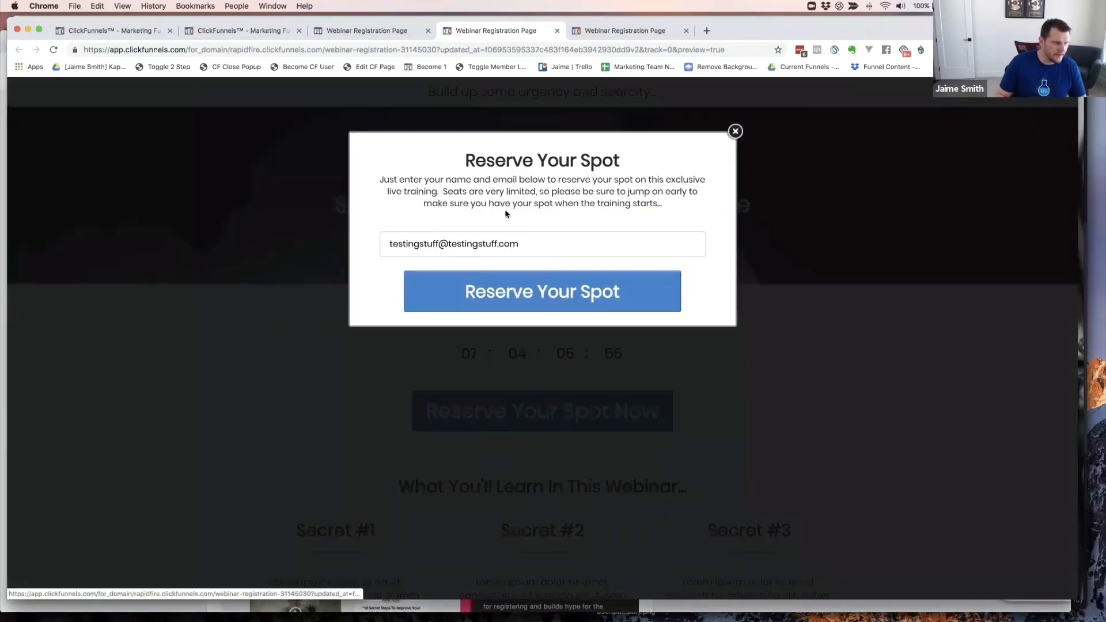
triple_click(523, 242)
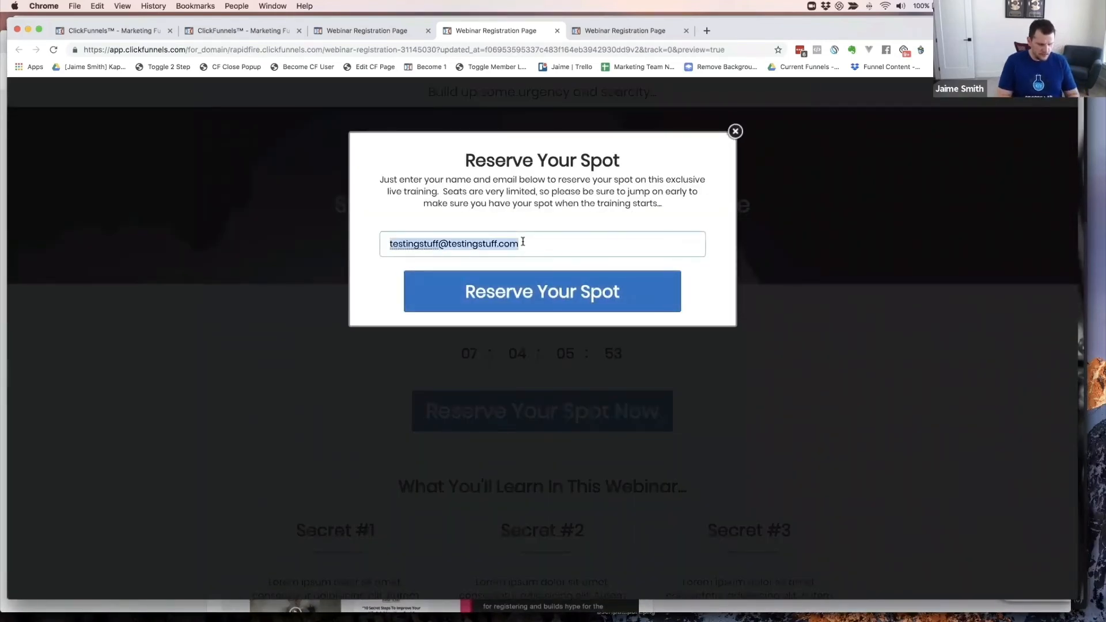
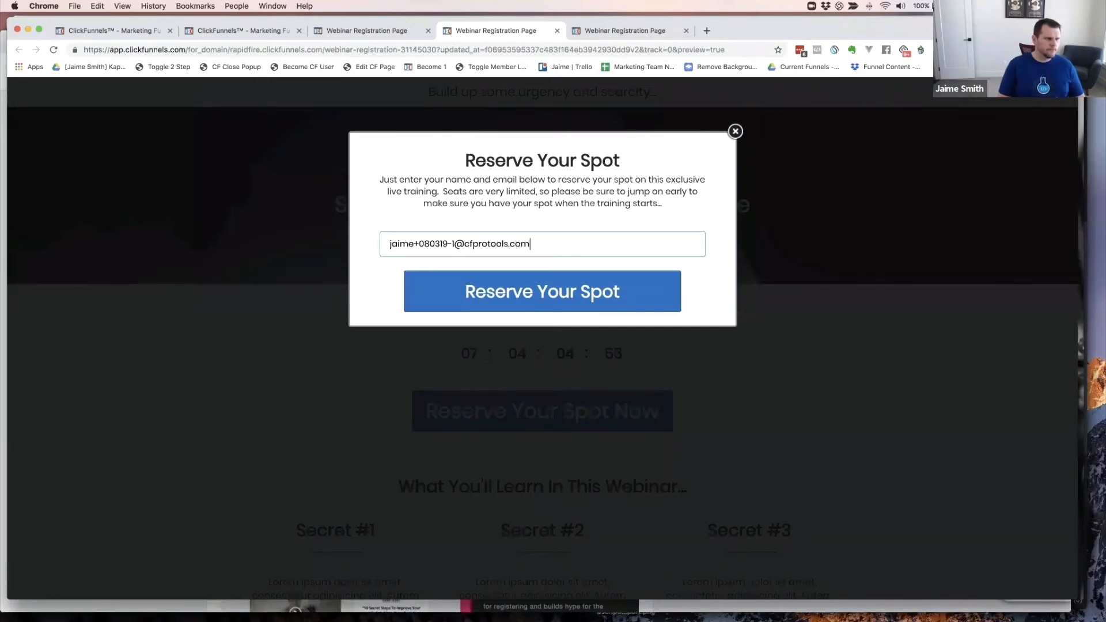
- Submit the test registration, then open the yoga studio webinar from Zoom's Webinars list
left_click(545, 295)
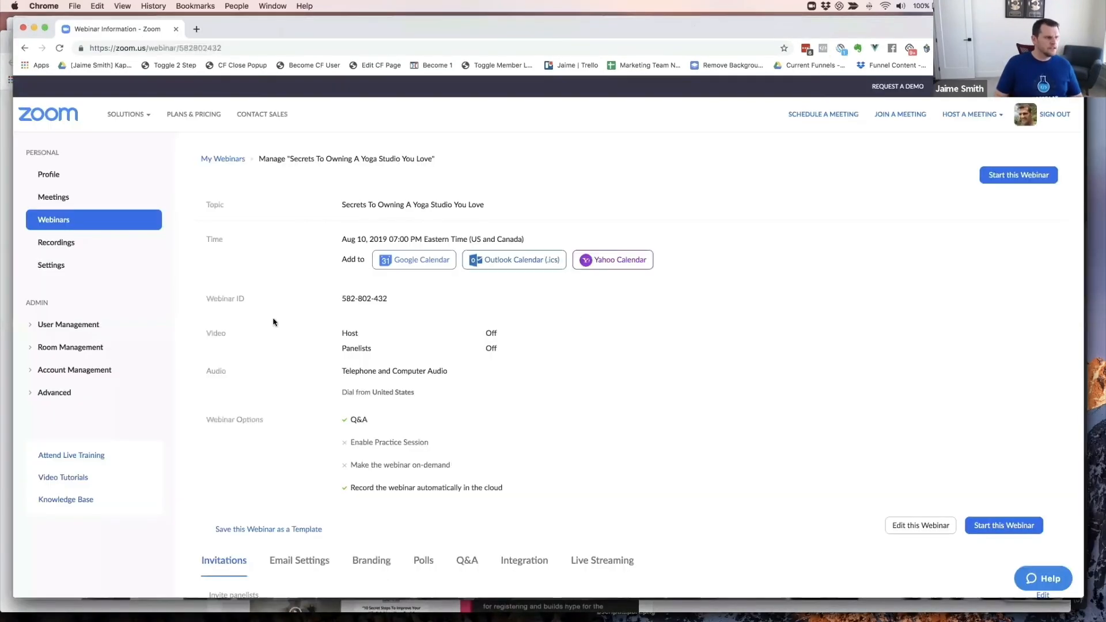
scroll(242, 305, "down", 1)
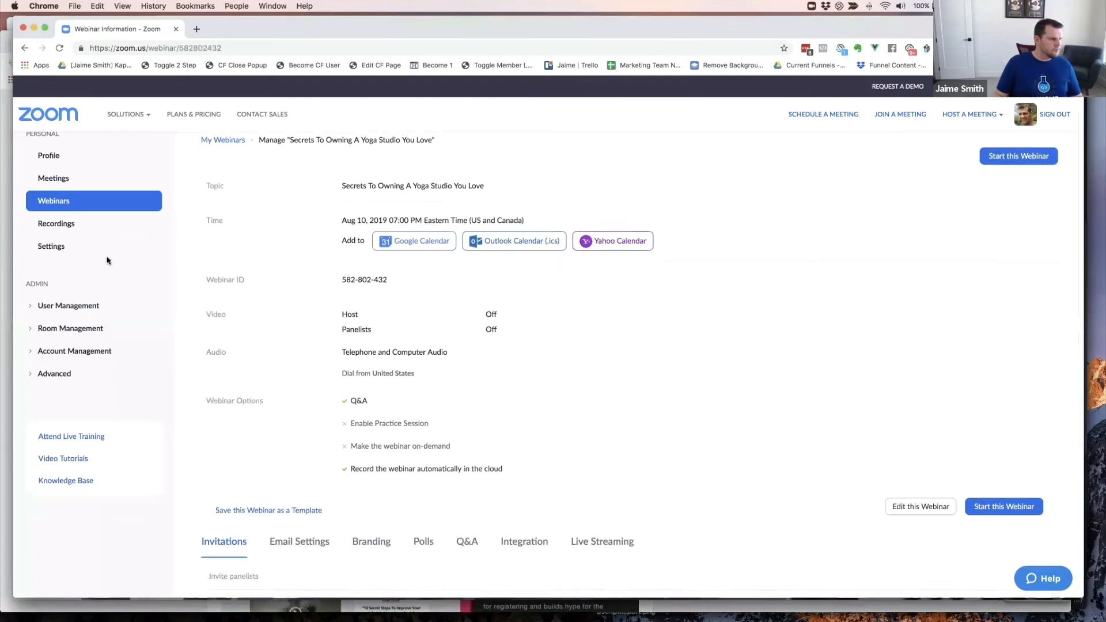
left_click(56, 202)
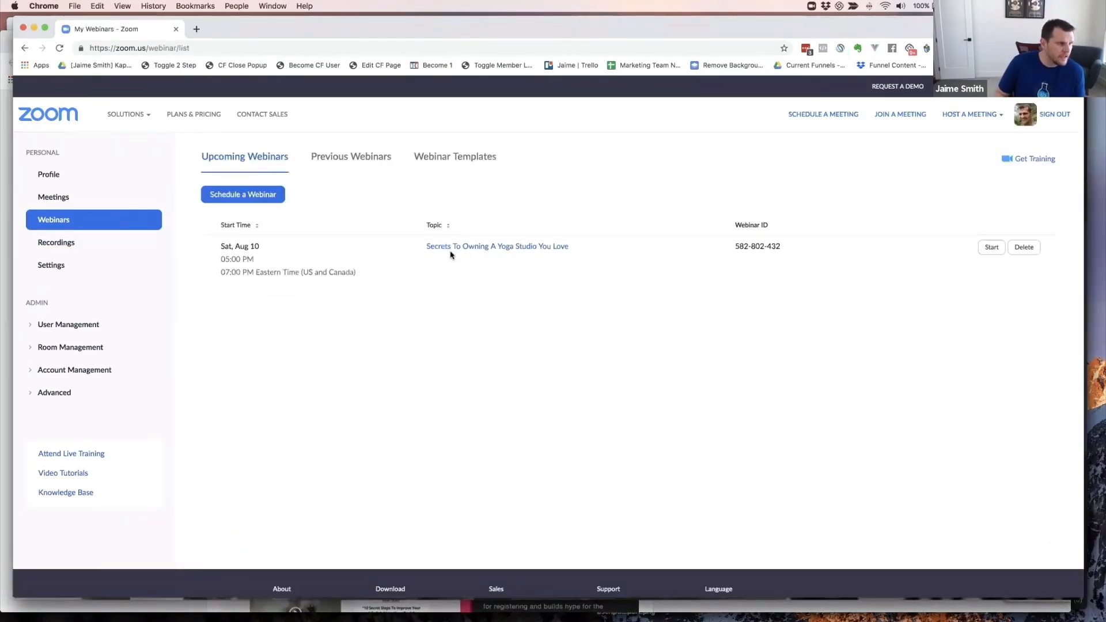
left_click(454, 247)
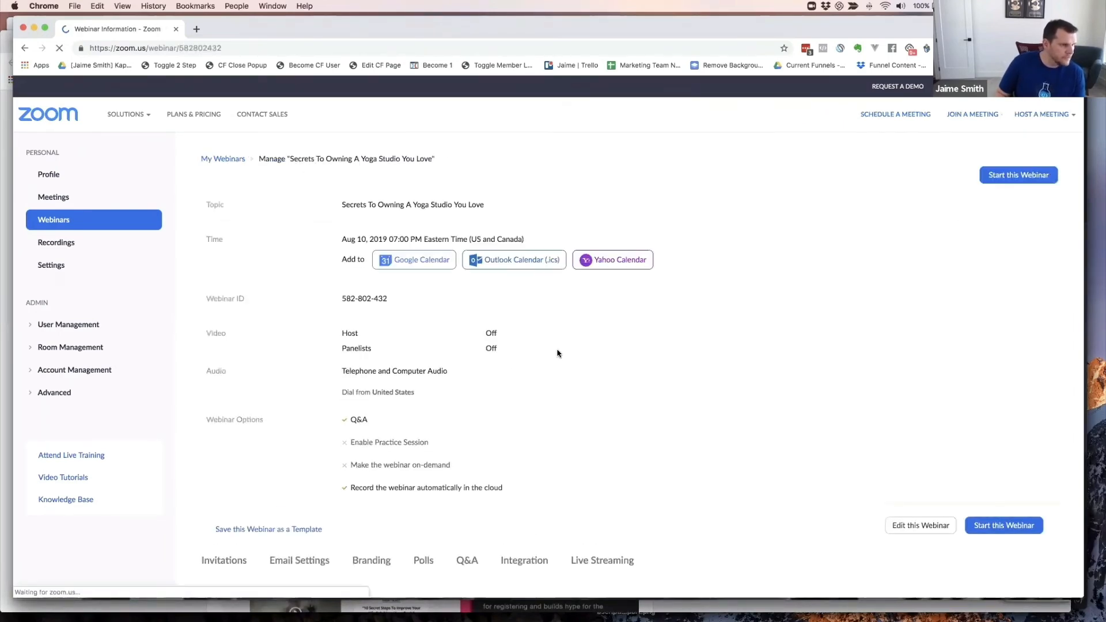
- View the webinar's registrants from the Manage Attendees section
scroll(557, 353, "down", 5)
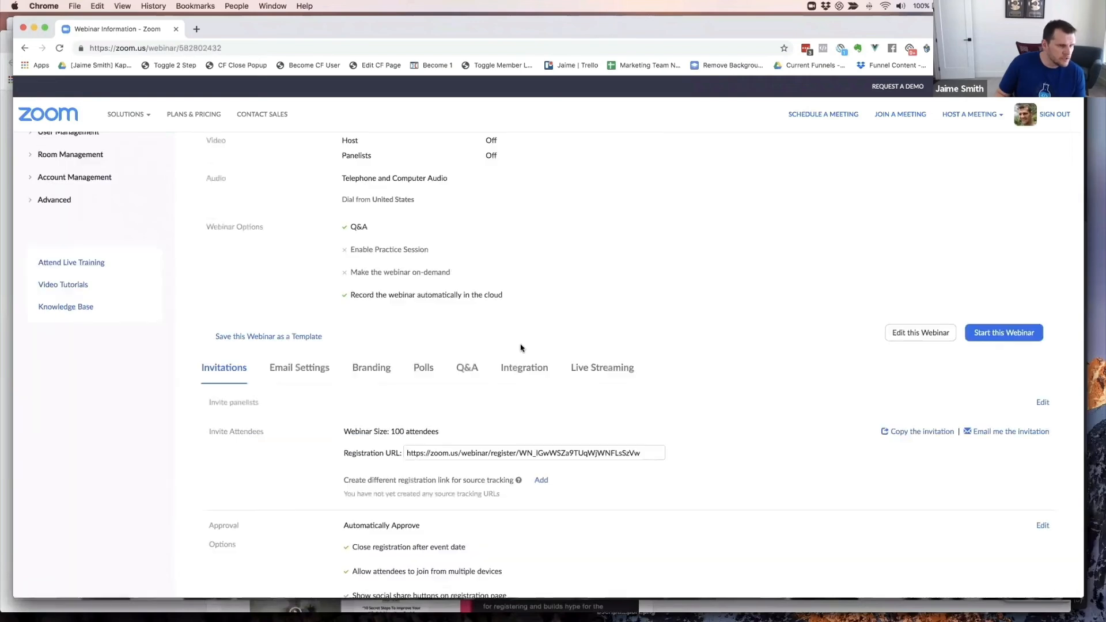
scroll(521, 348, "down", 1)
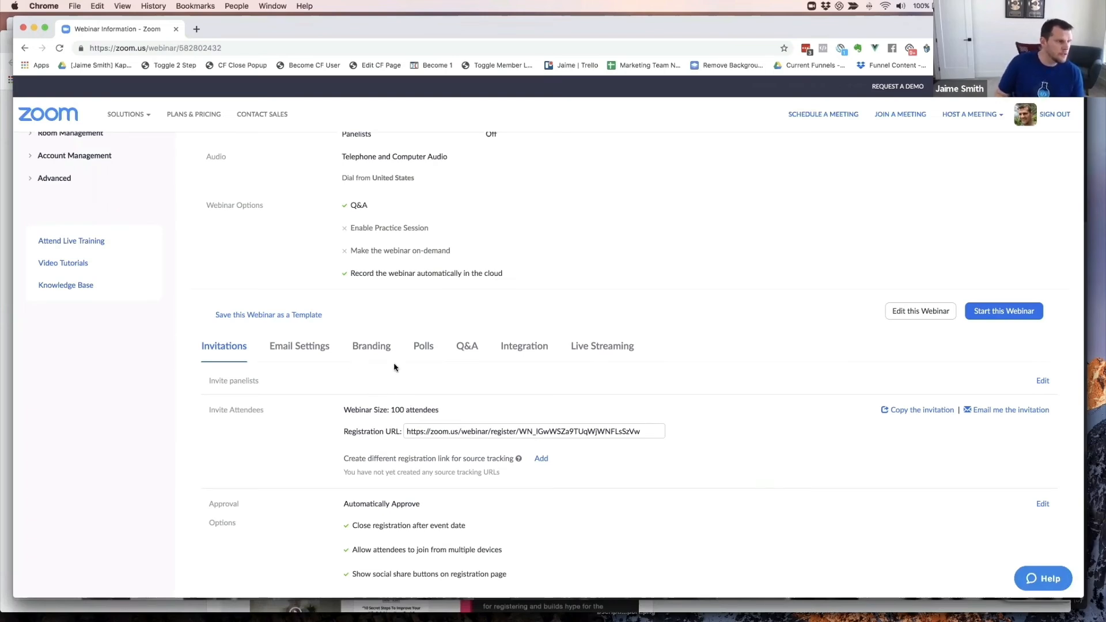
scroll(383, 365, "down", 6)
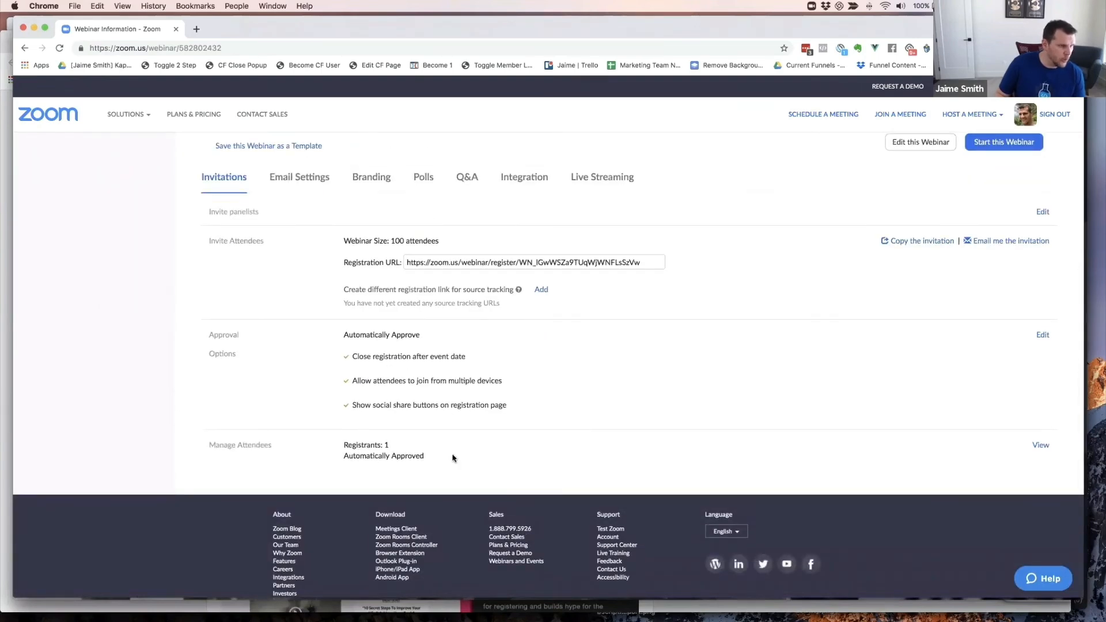
left_click(1041, 447)
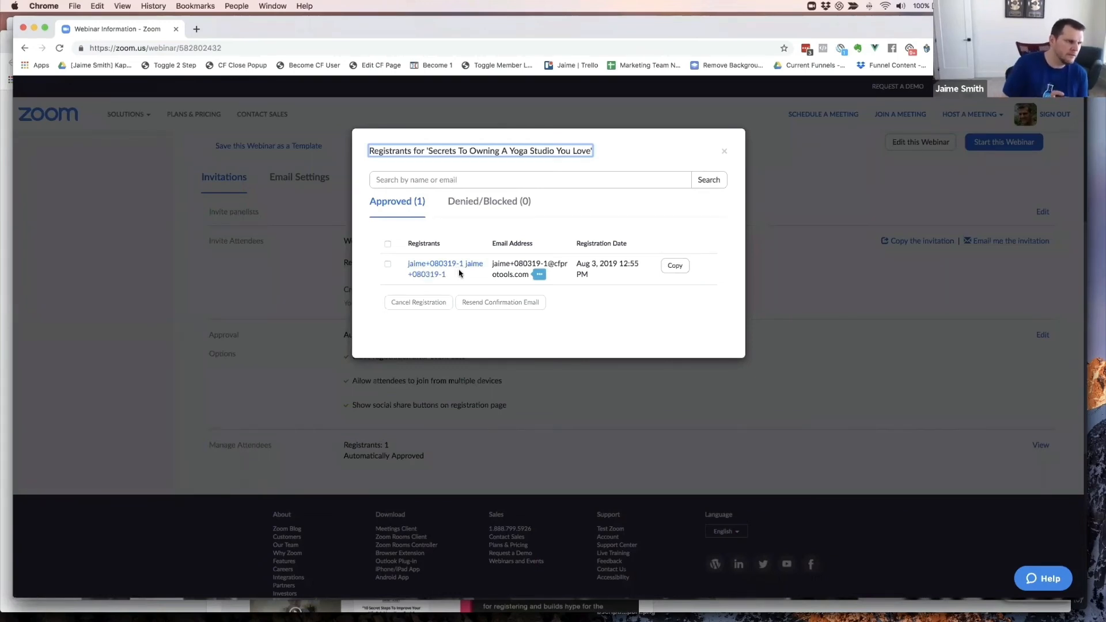
- Inspect the test registrant's details, then close the registrant dialog
scroll(420, 269, "down", 1)
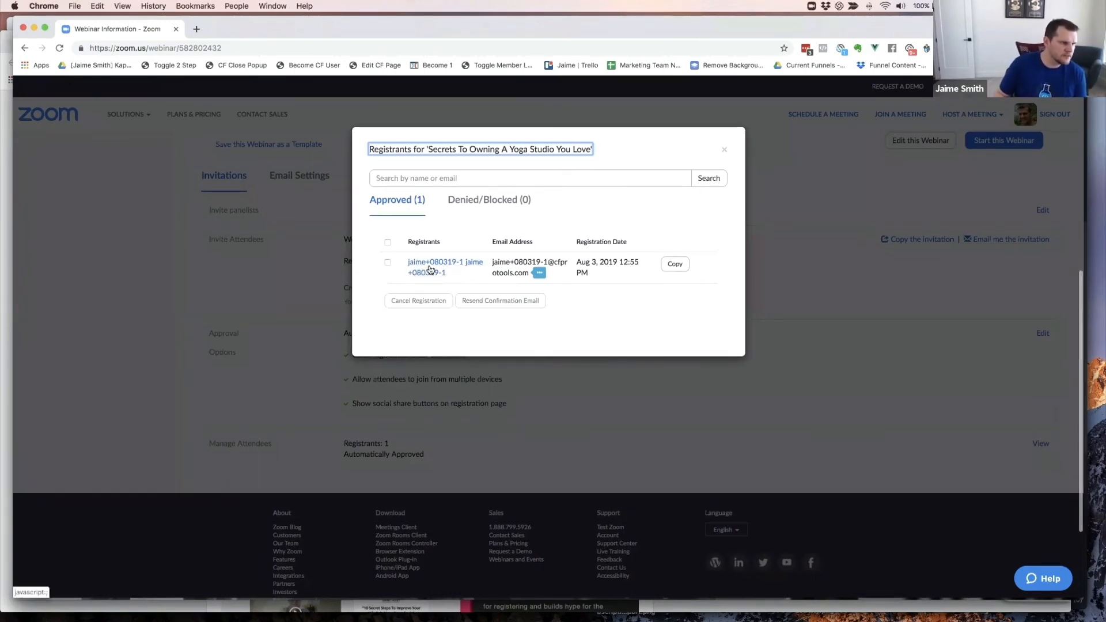
scroll(455, 266, "down", 1)
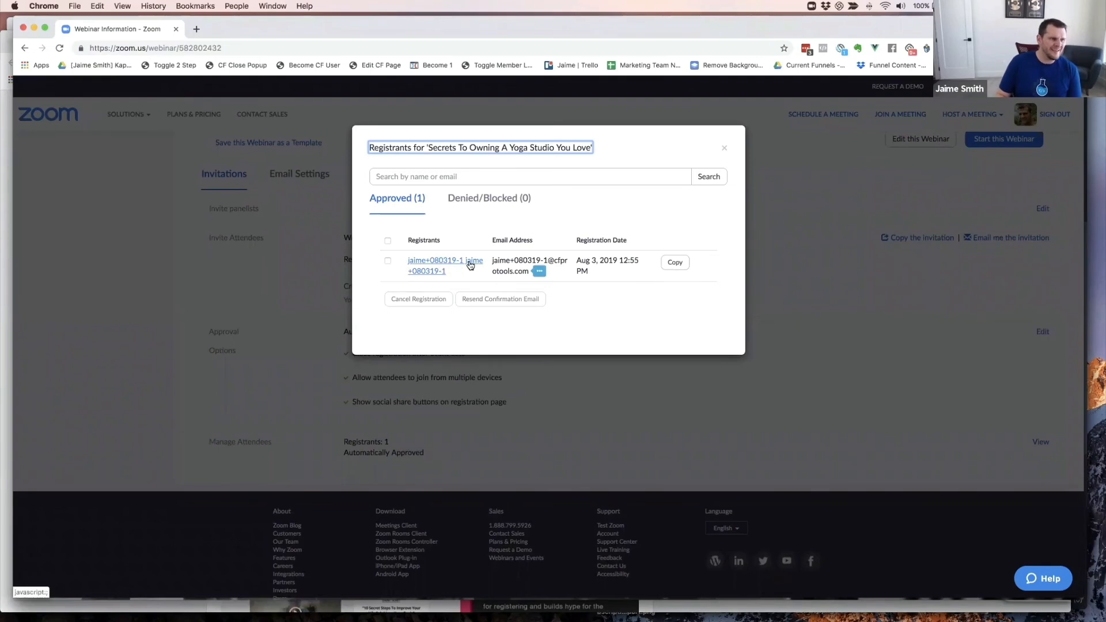
left_click(429, 271)
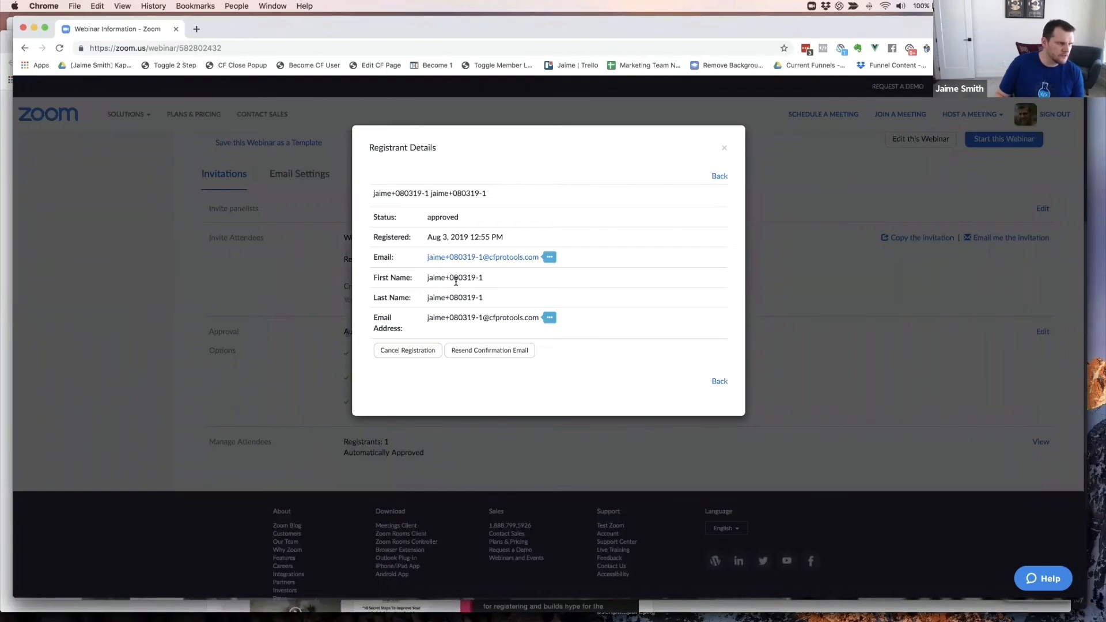
left_click_drag(456, 281, 428, 279)
left_click(442, 293)
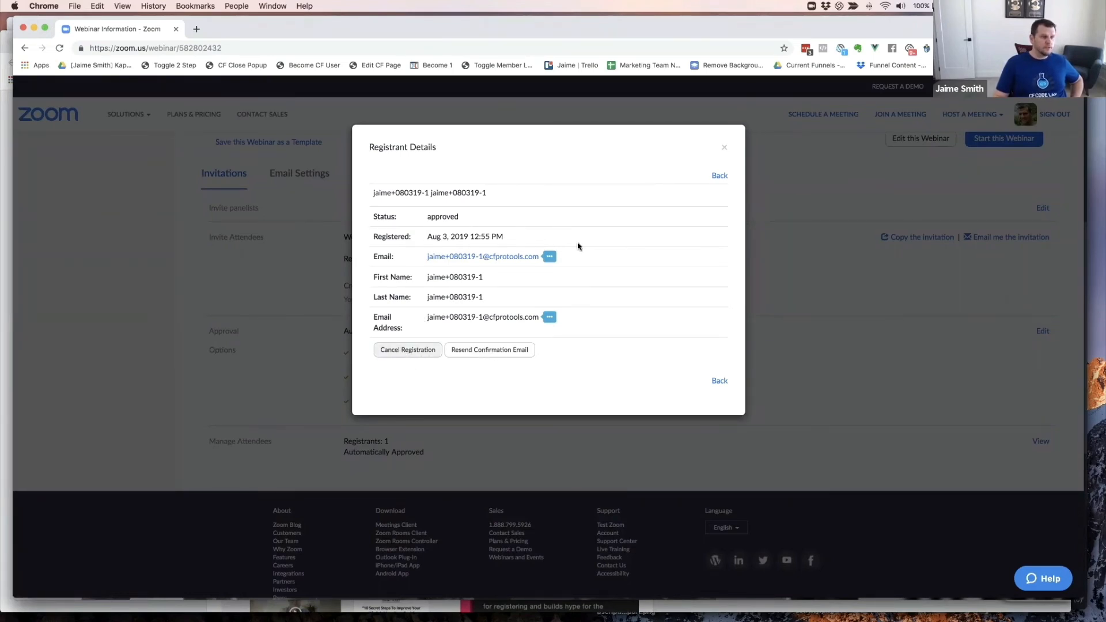
left_click(725, 150)
- Go to Email Settings and edit the Confirmation Email to Registrants
scroll(546, 337, "up", 2)
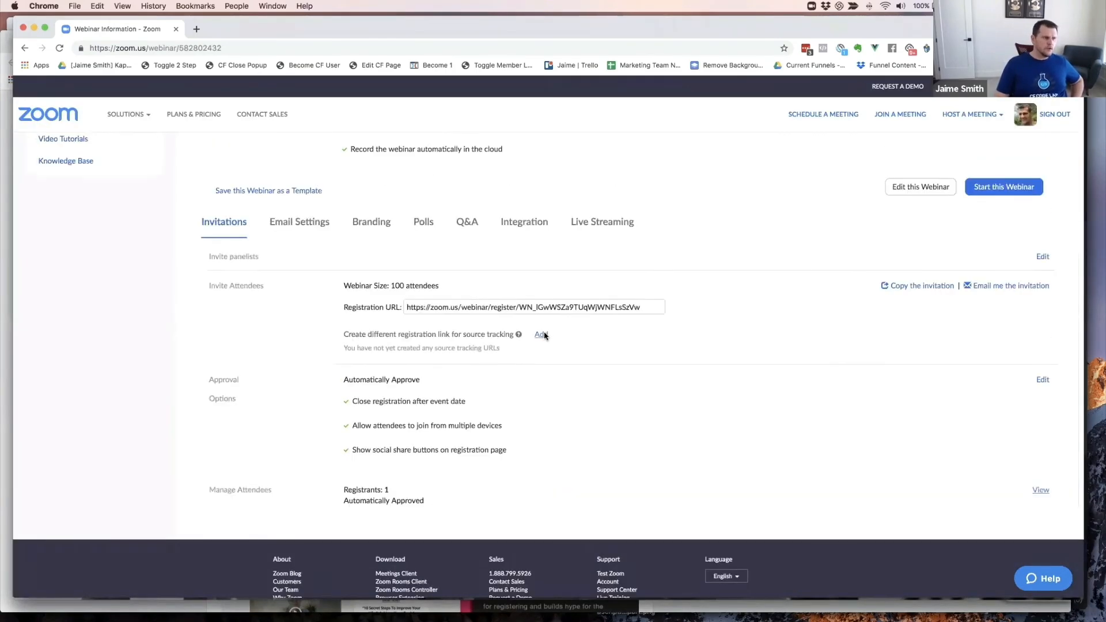
left_click(286, 232)
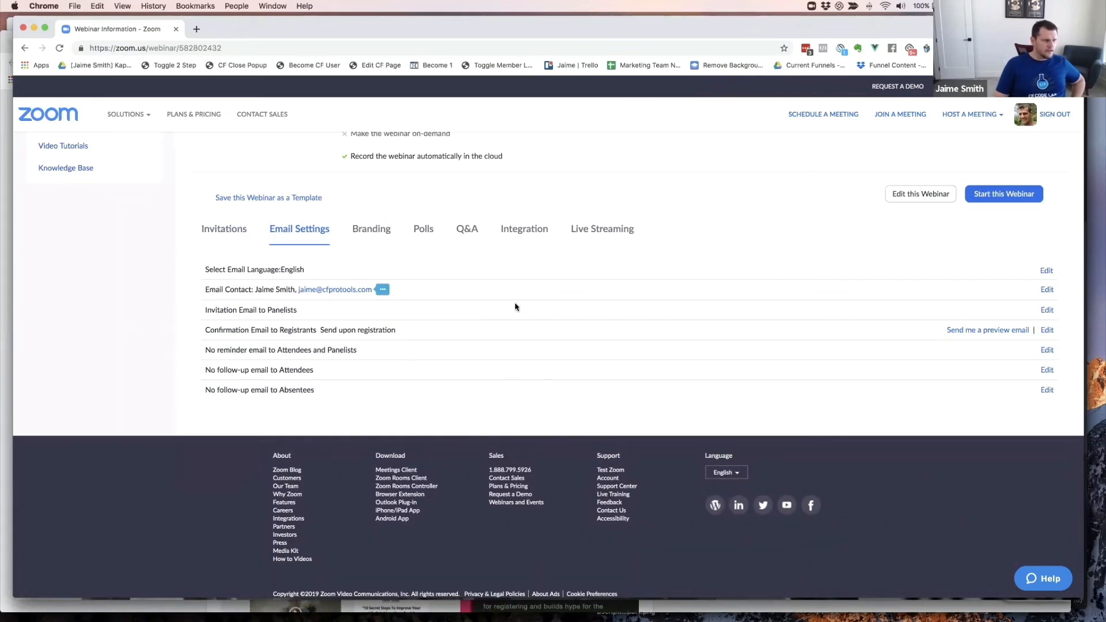
scroll(516, 307, "up", 2)
scroll(305, 320, "down", 4)
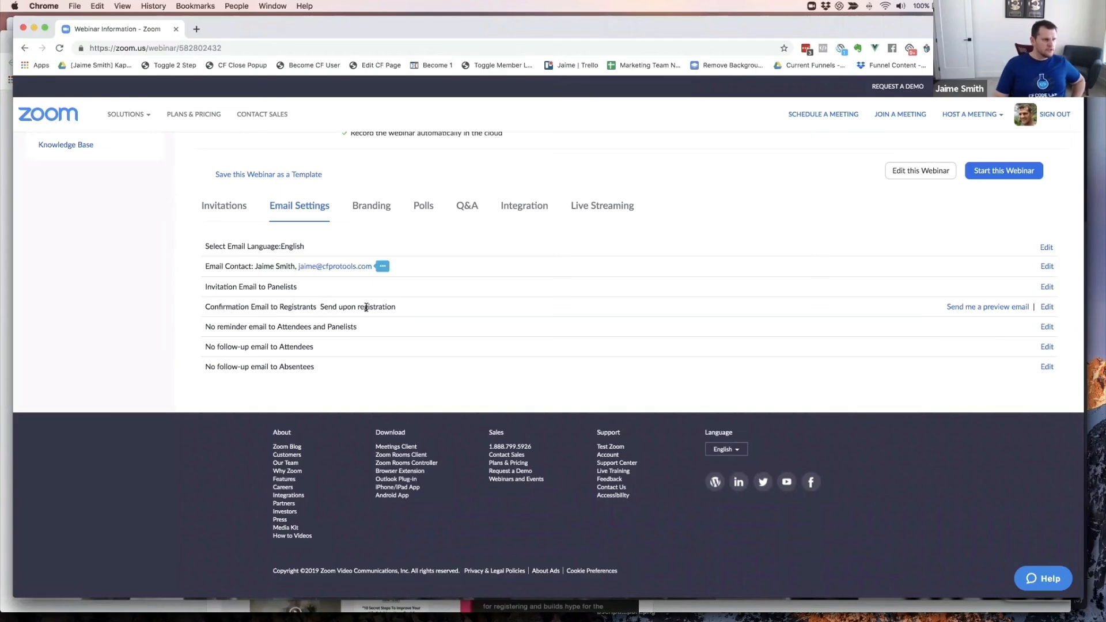
left_click(1046, 308)
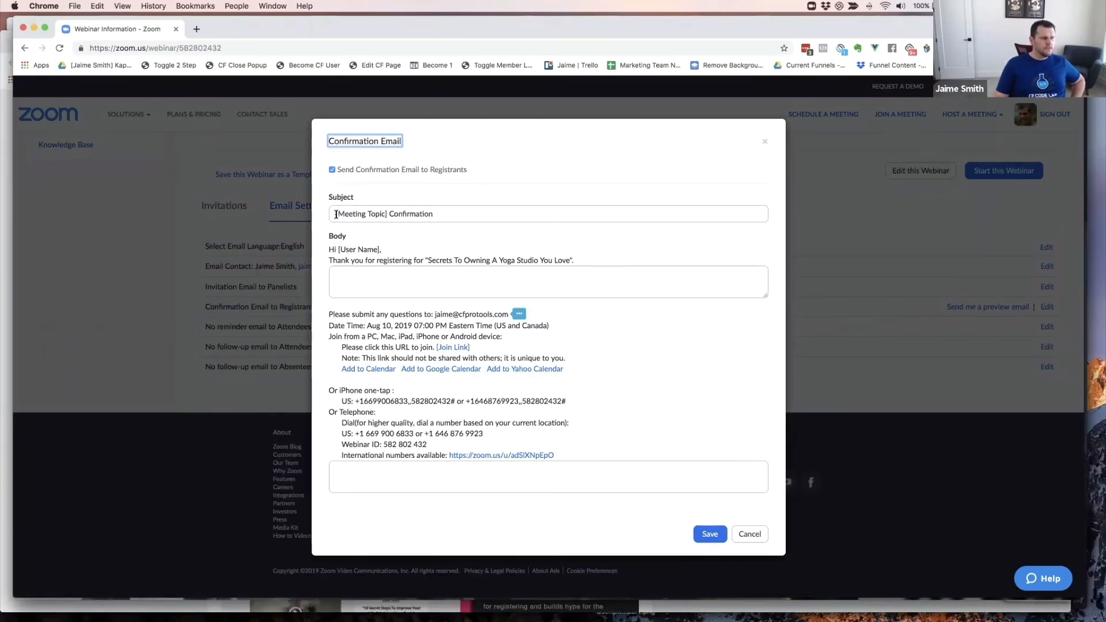
- Replace 'Confirmation' with 'Confirmed:' before [Meeting Topic] in the email subject
left_click_drag(336, 214, 391, 246)
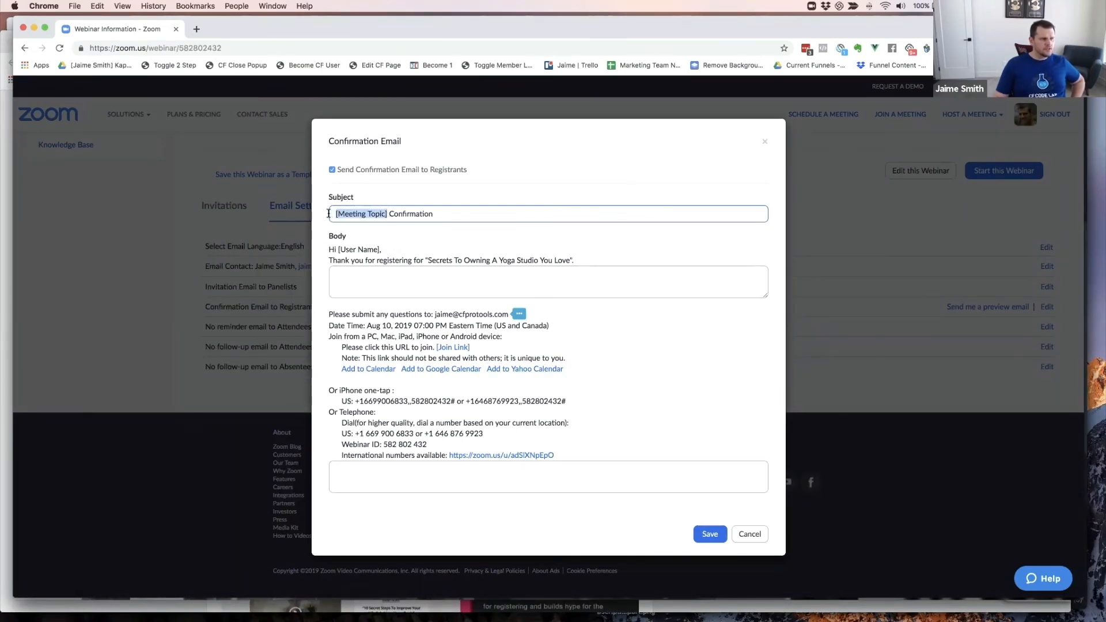
left_click(333, 243)
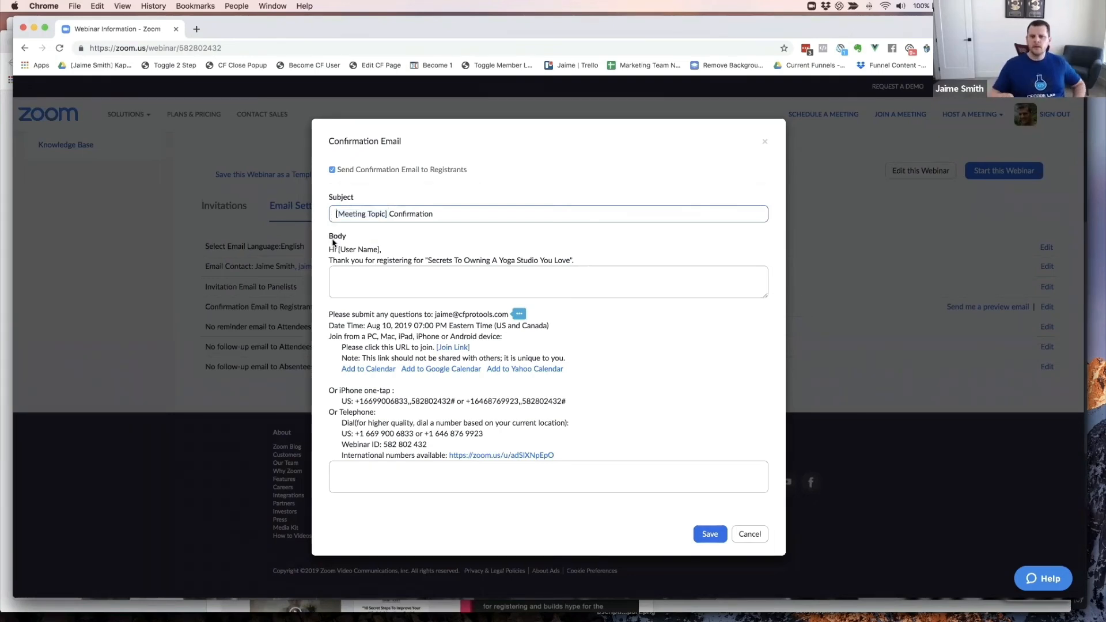
double_click(405, 213)
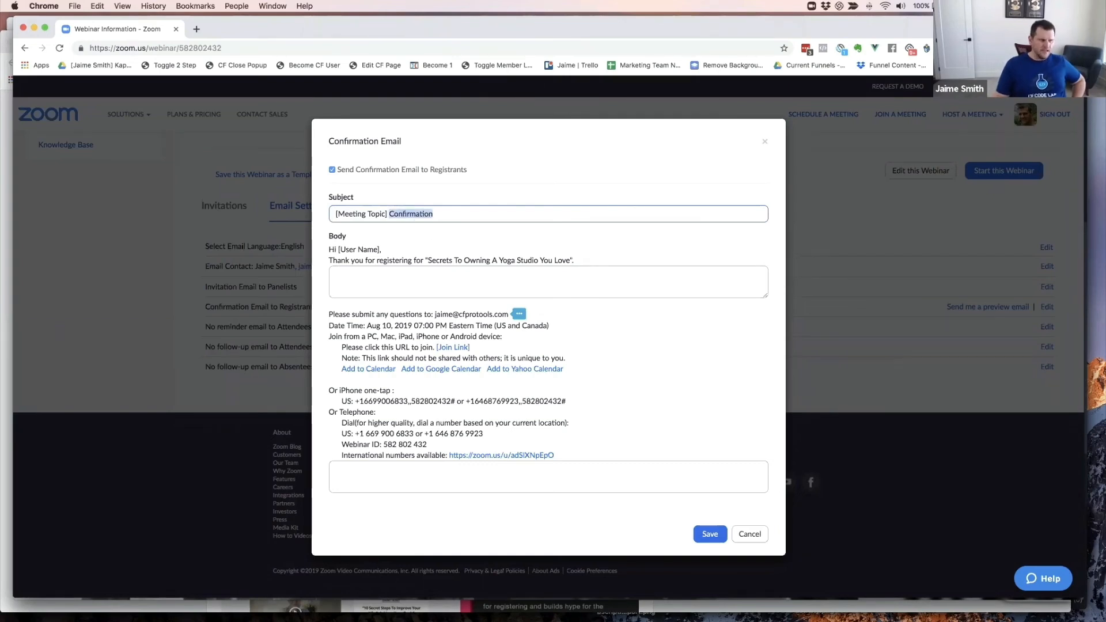
key("BackSpace")
key("BackSpace")
key("BackSpace")
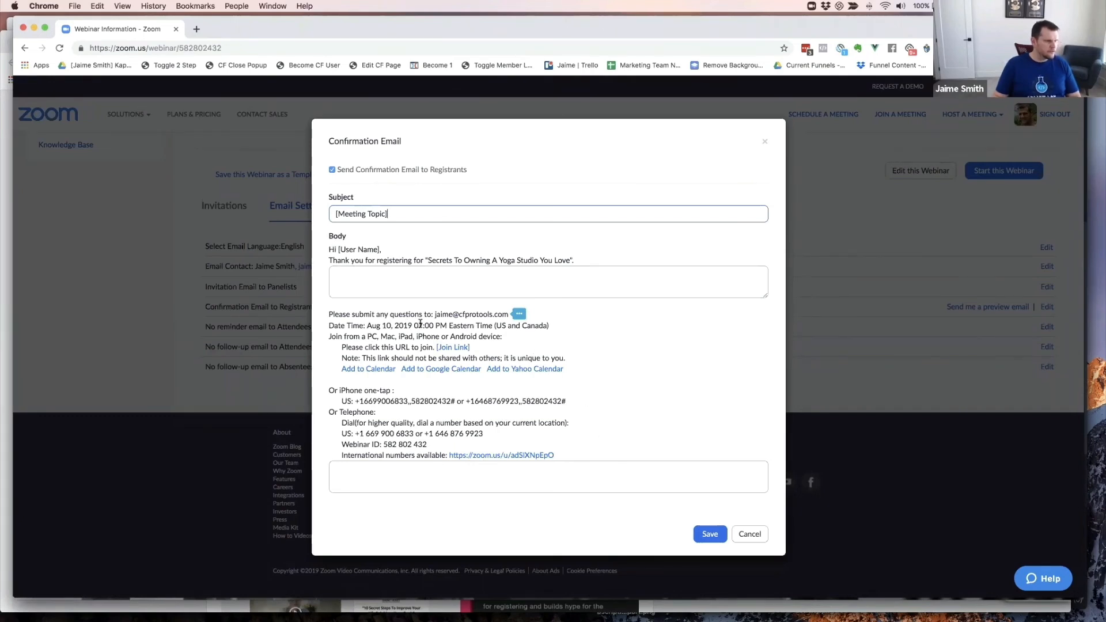
left_click(366, 274)
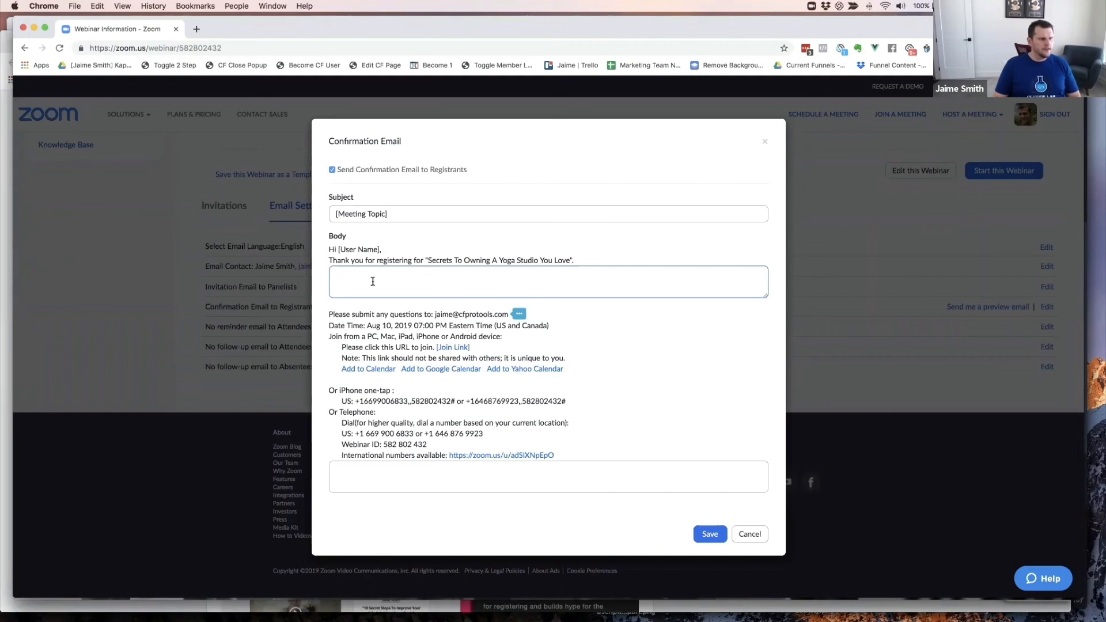
left_click(337, 213)
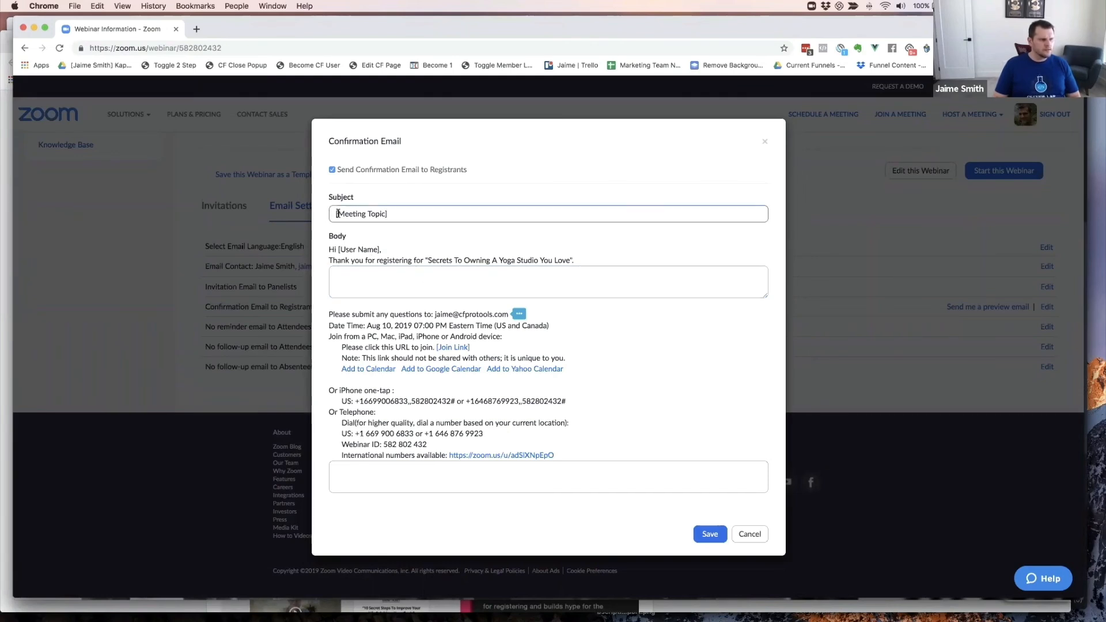
left_click(428, 218)
type("Confirm")
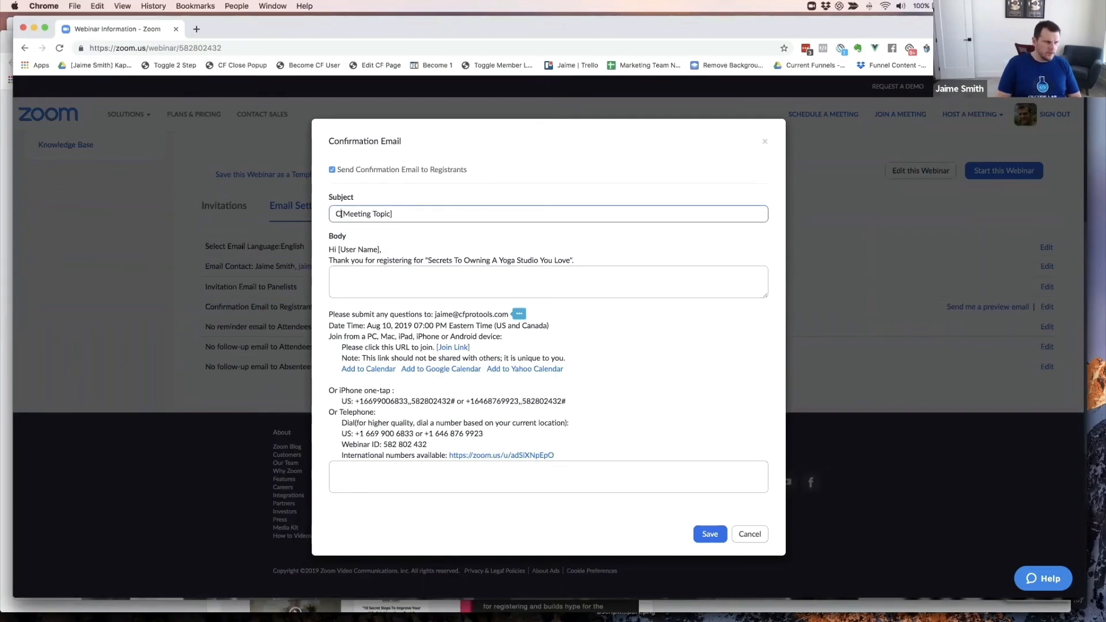
type("ed:")
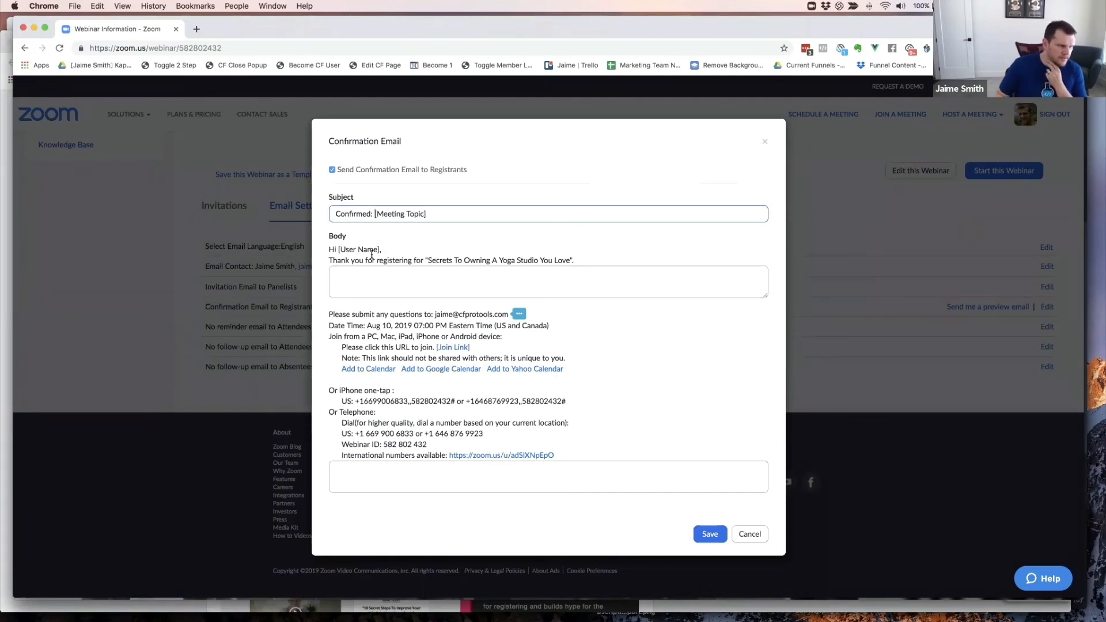
- Review the email body's greeting and custom text areas, then save the confirmation email
left_click(372, 278)
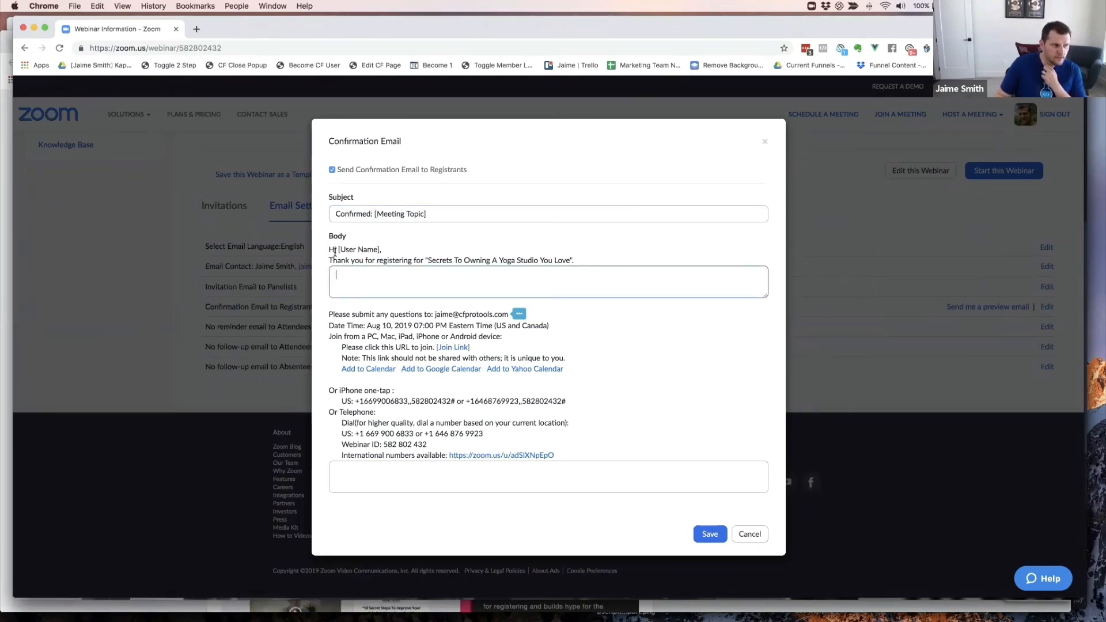
left_click_drag(331, 249, 586, 258)
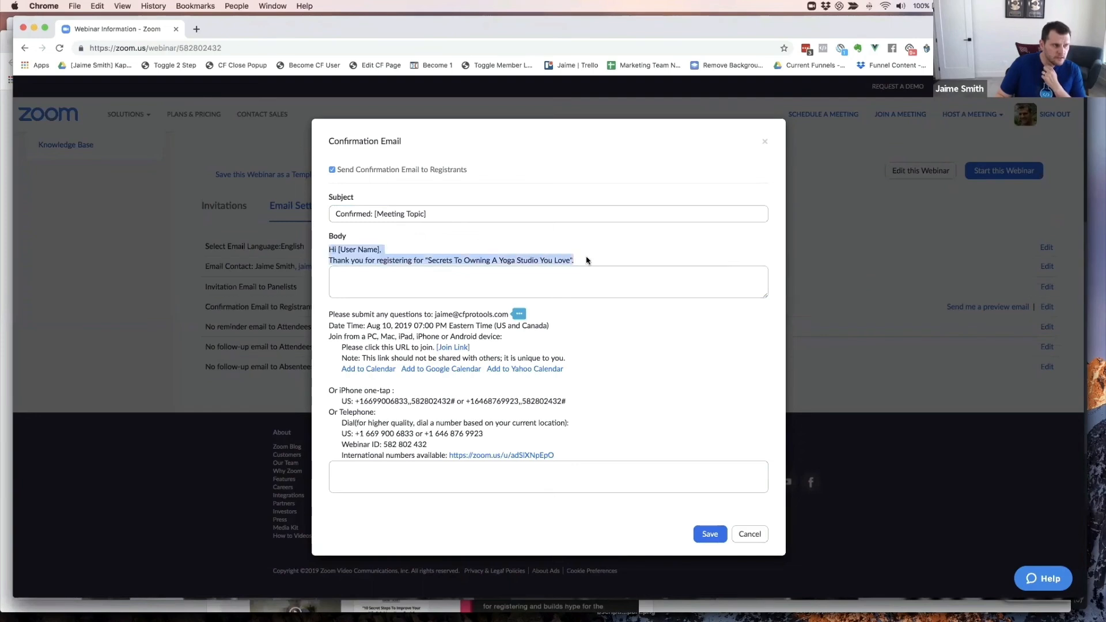
left_click(360, 278)
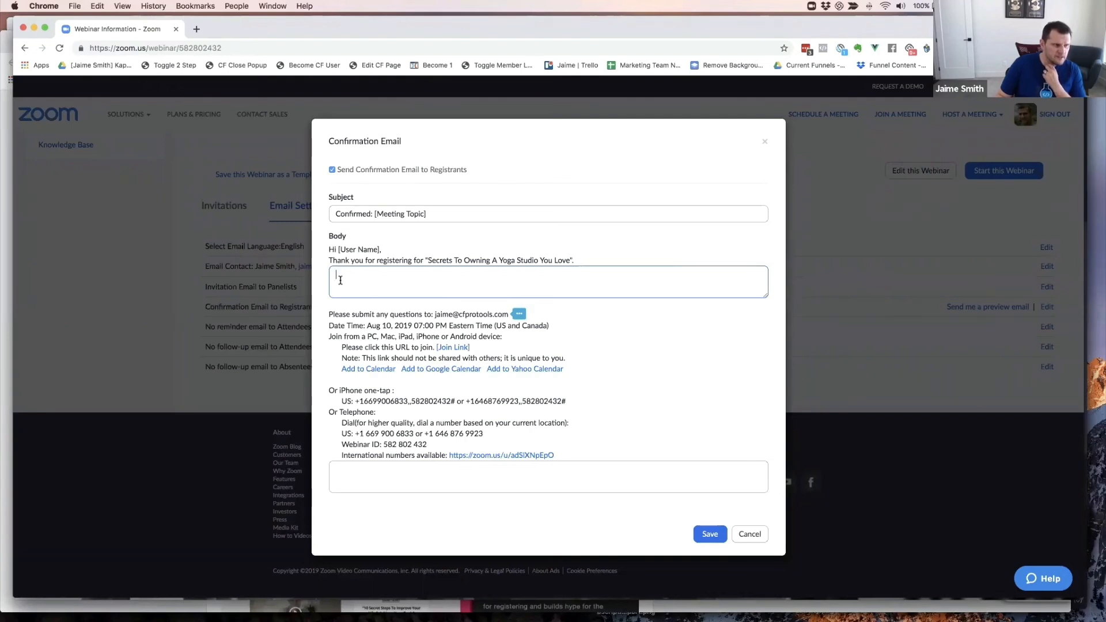
left_click(344, 467)
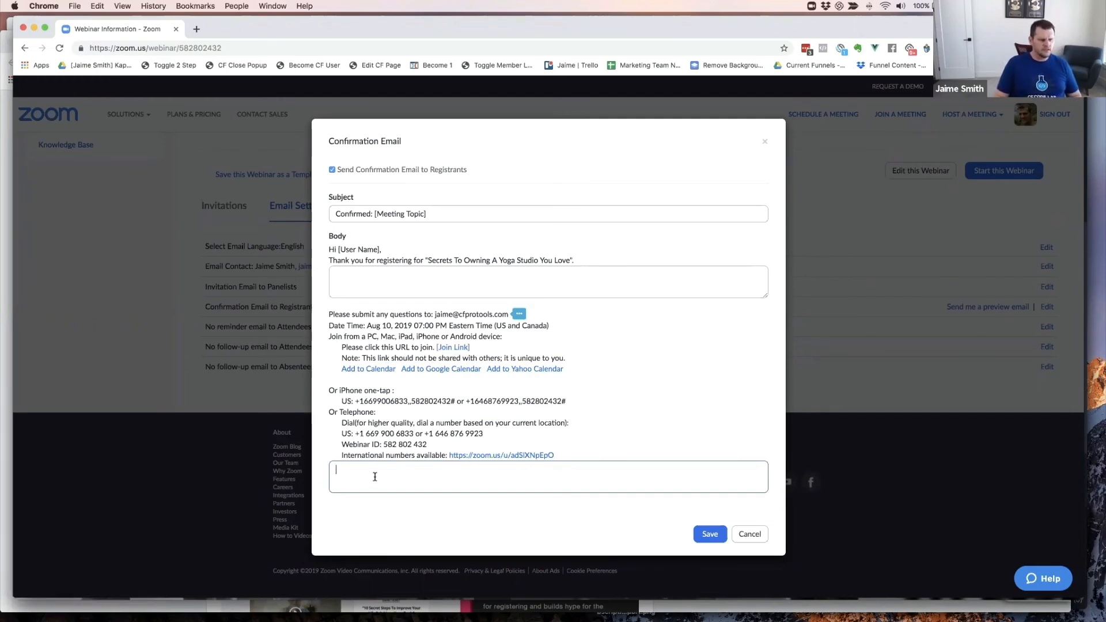
left_click(710, 534)
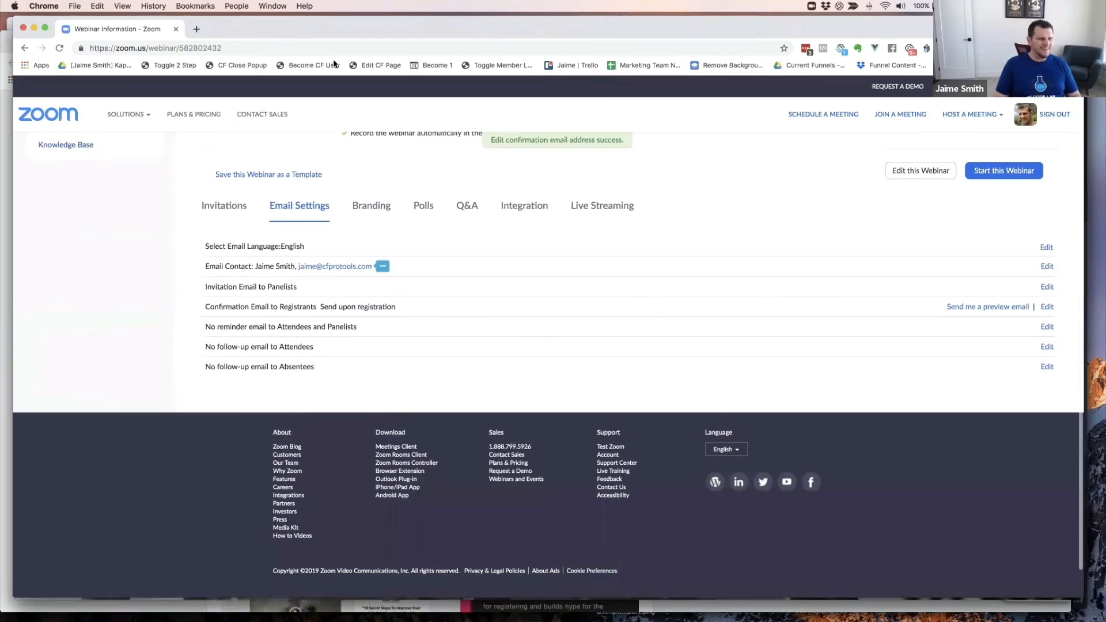
- In the page editor, drop a new Input element into the Reserve Your Spot popup above the email field
key("super+grave")
key("super+grave")
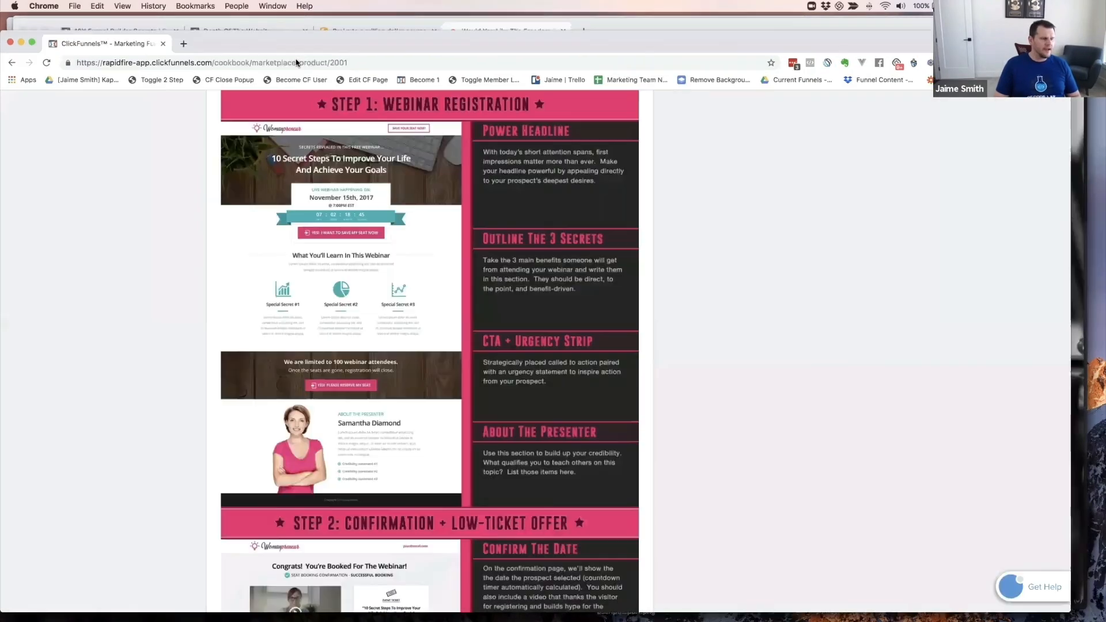
key("super+grave")
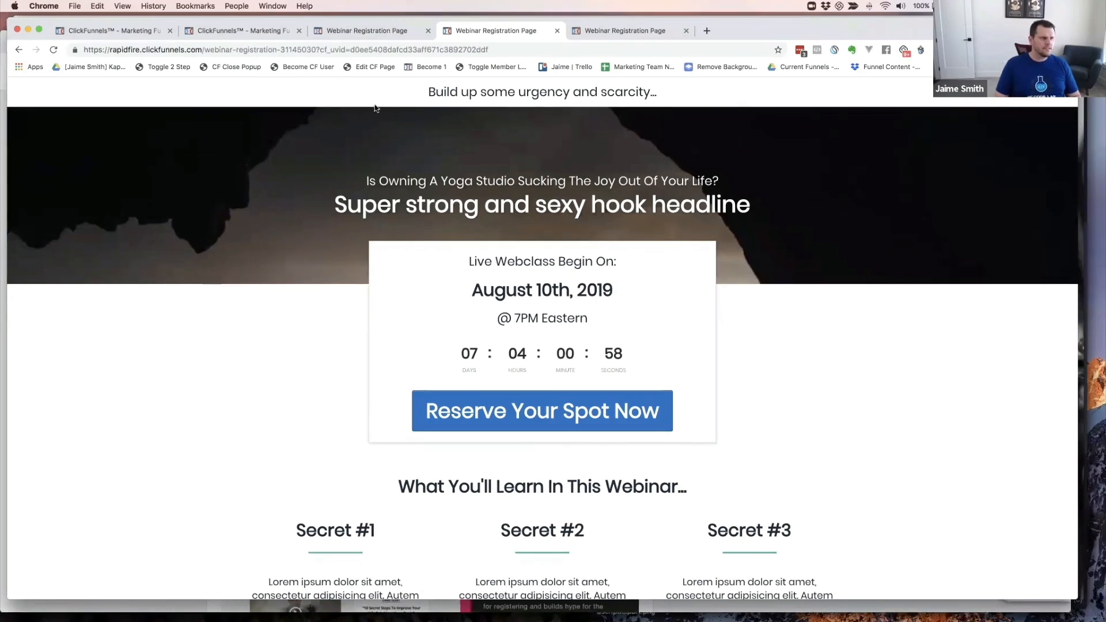
left_click(378, 32)
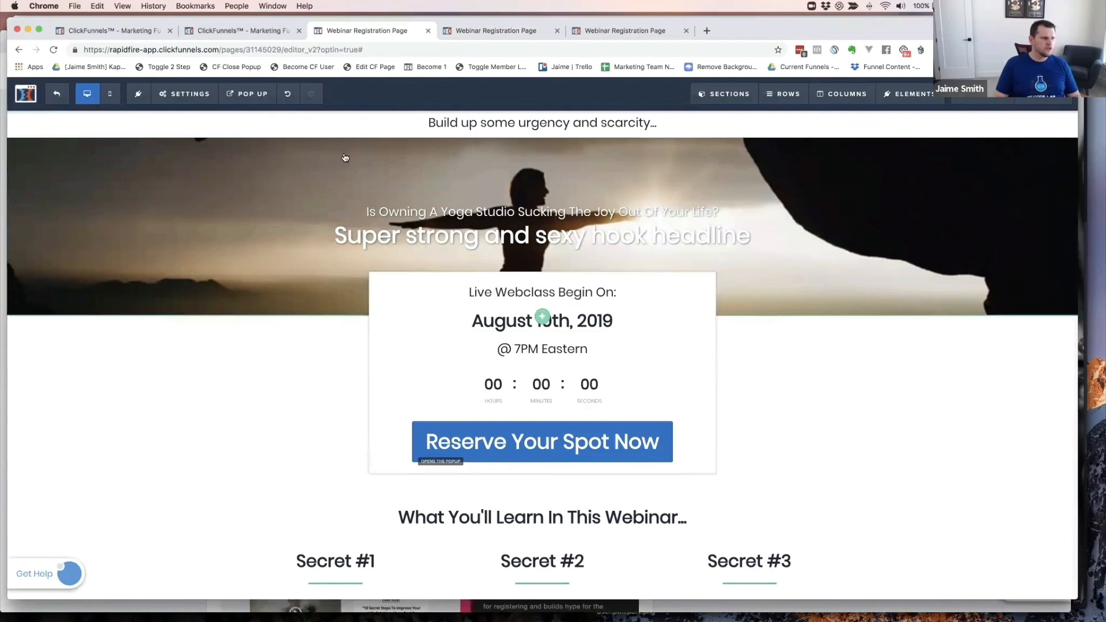
mouse_move(241, 100)
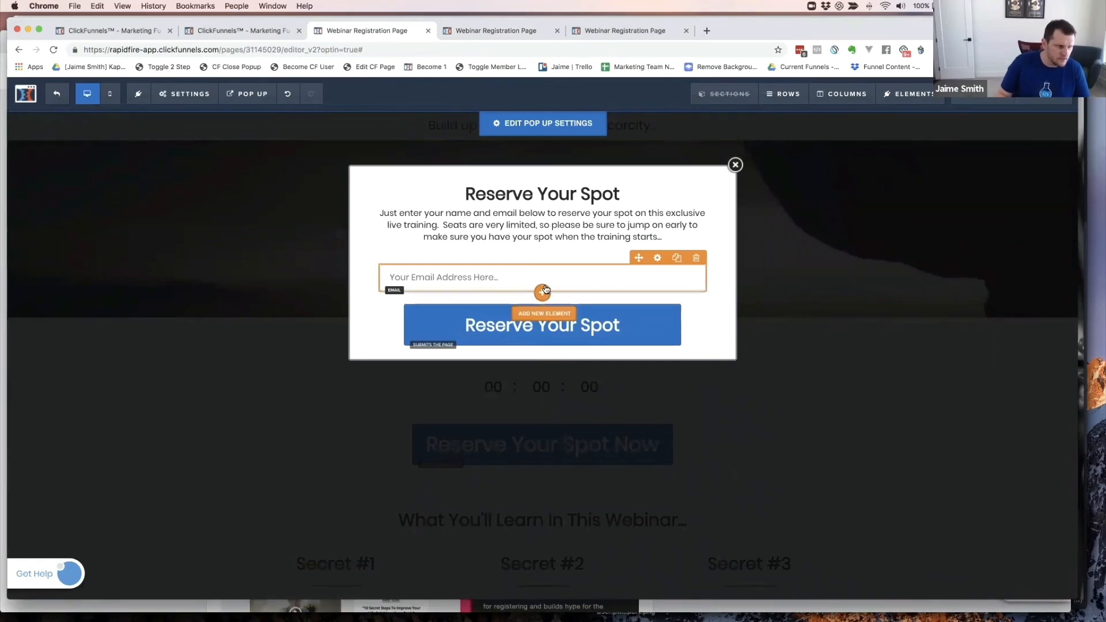
left_click(543, 291)
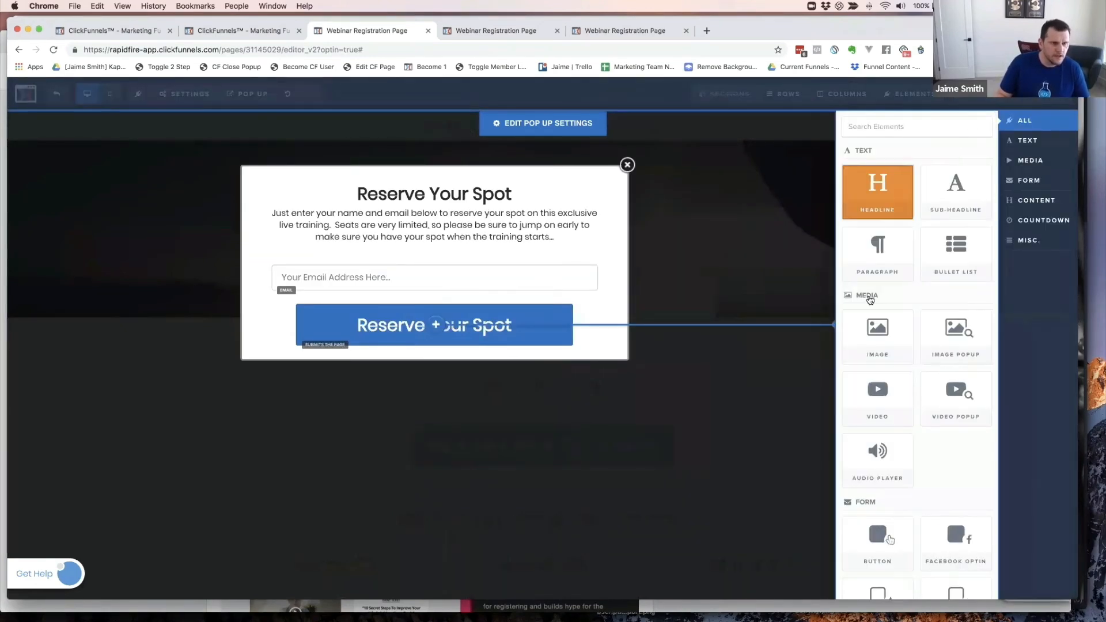
scroll(925, 375, "down", 5)
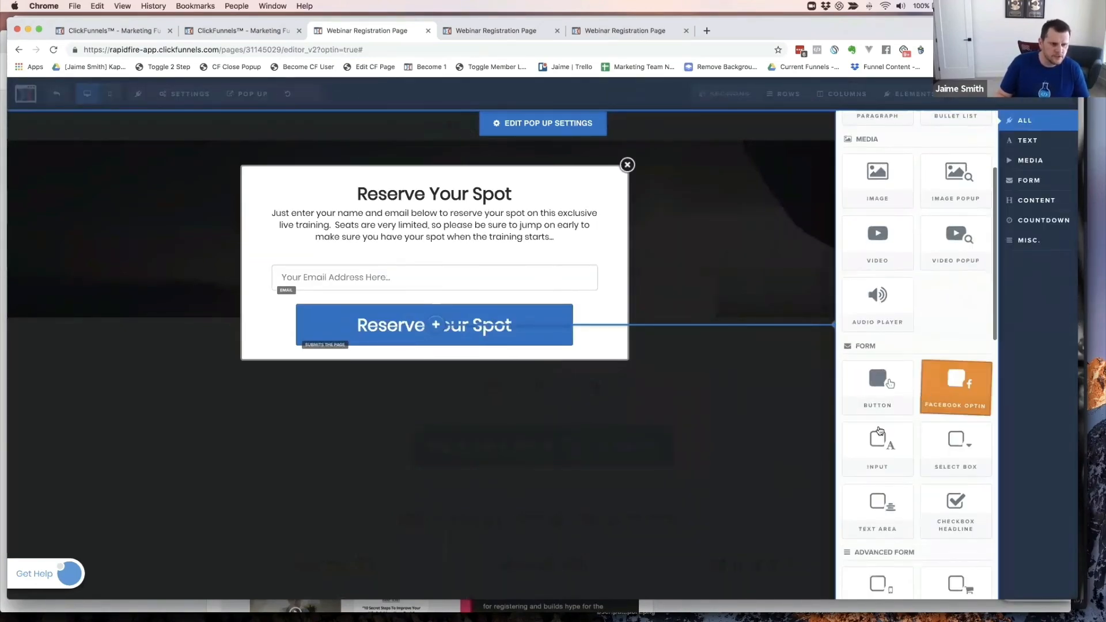
scroll(878, 427, "down", 2)
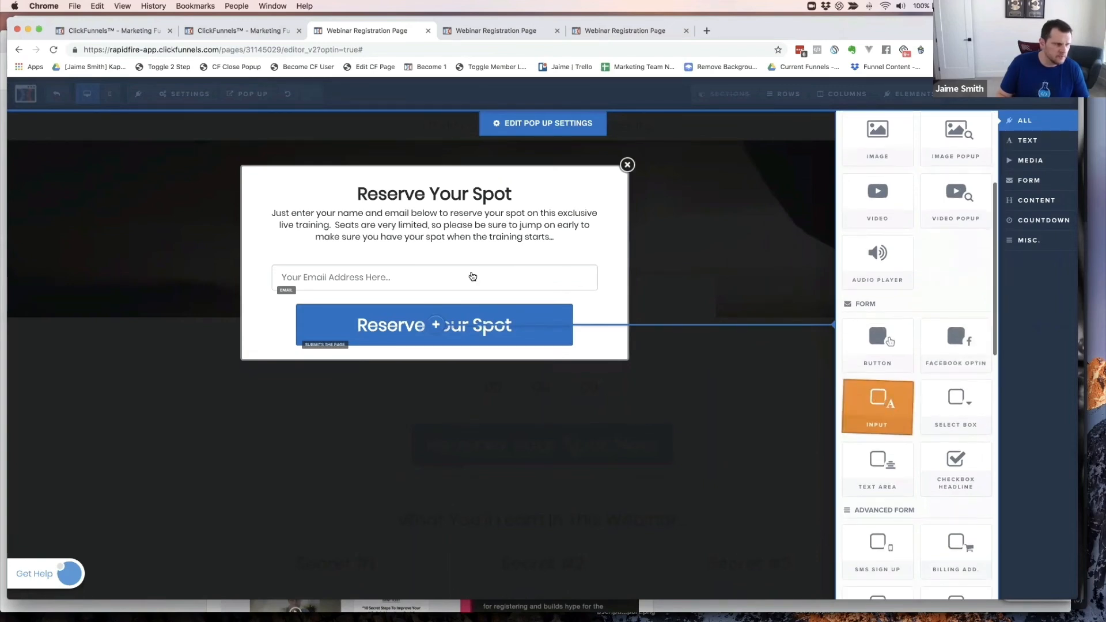
left_click_drag(472, 277, 410, 269)
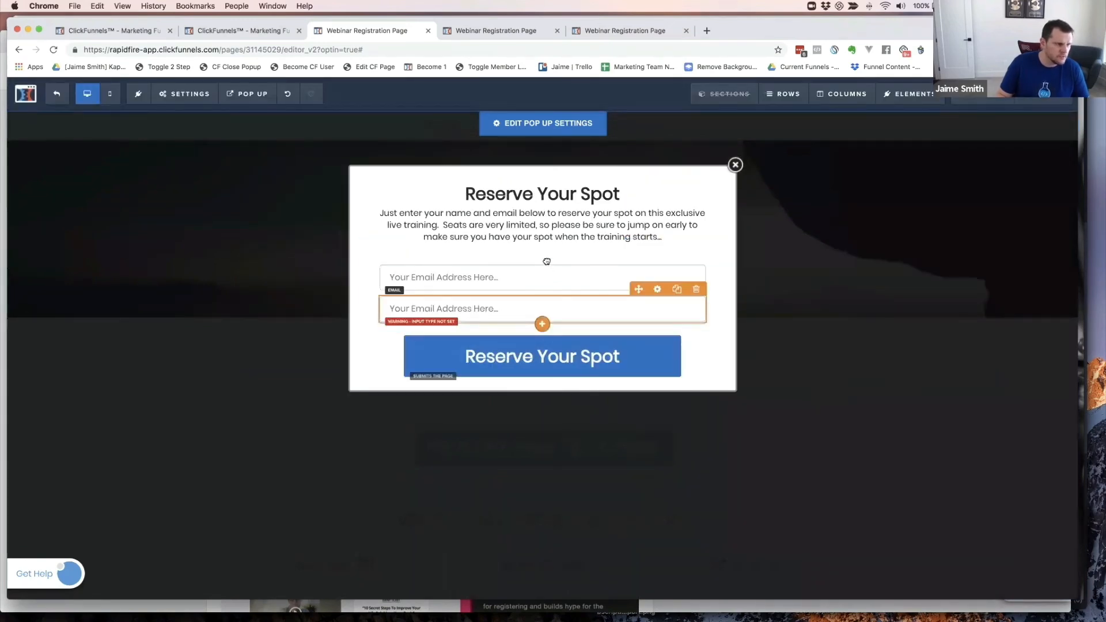
mouse_move(546, 261)
left_mouse_down()
mouse_move(540, 289)
mouse_move(542, 270)
mouse_move(530, 274)
left_mouse_up()
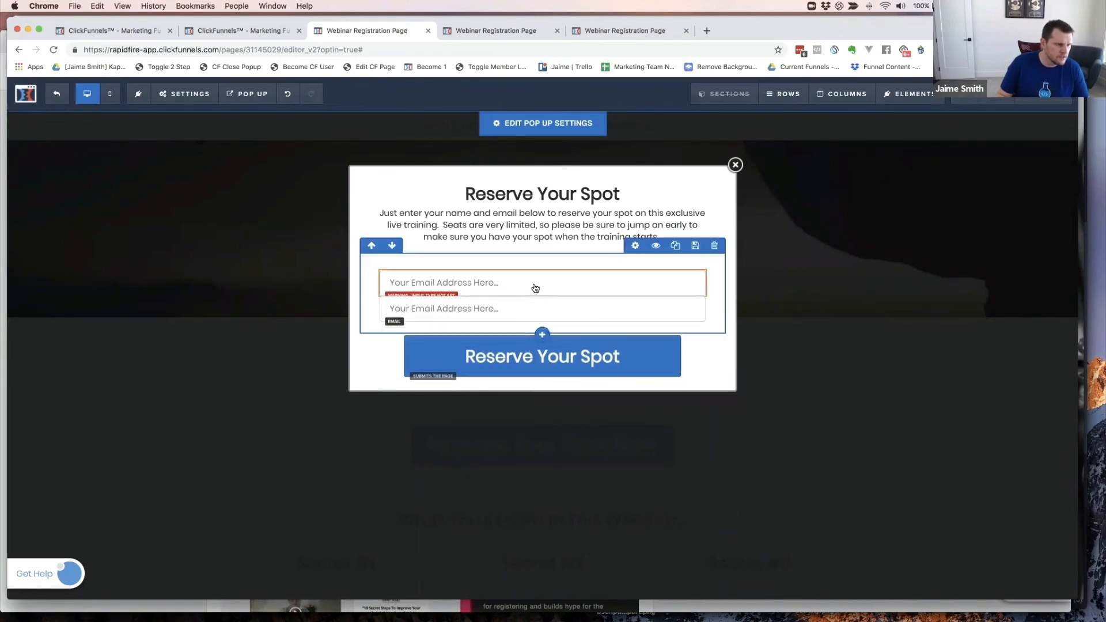
- Make the new field a Full Name input with placeholder 'Full Name Here...'
left_click(535, 286)
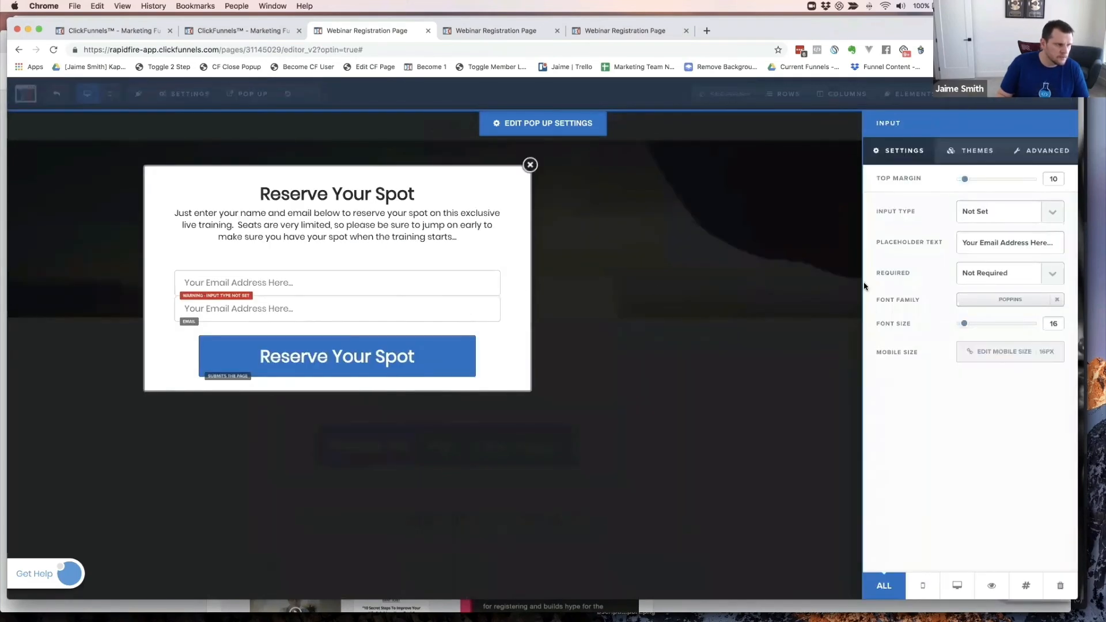
left_click(988, 210)
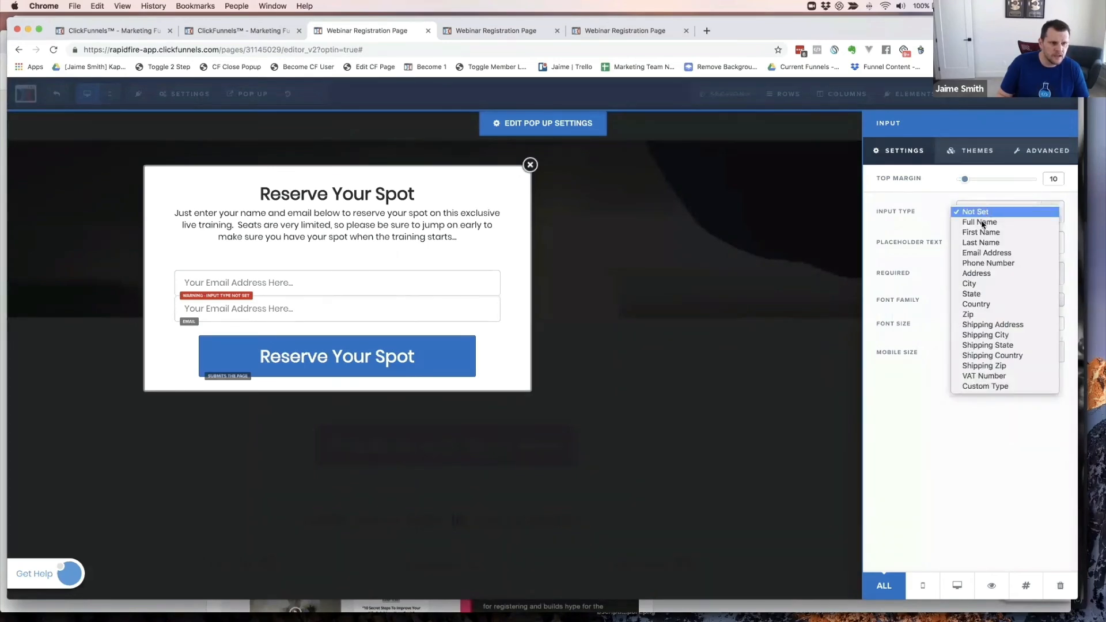
left_click(979, 223)
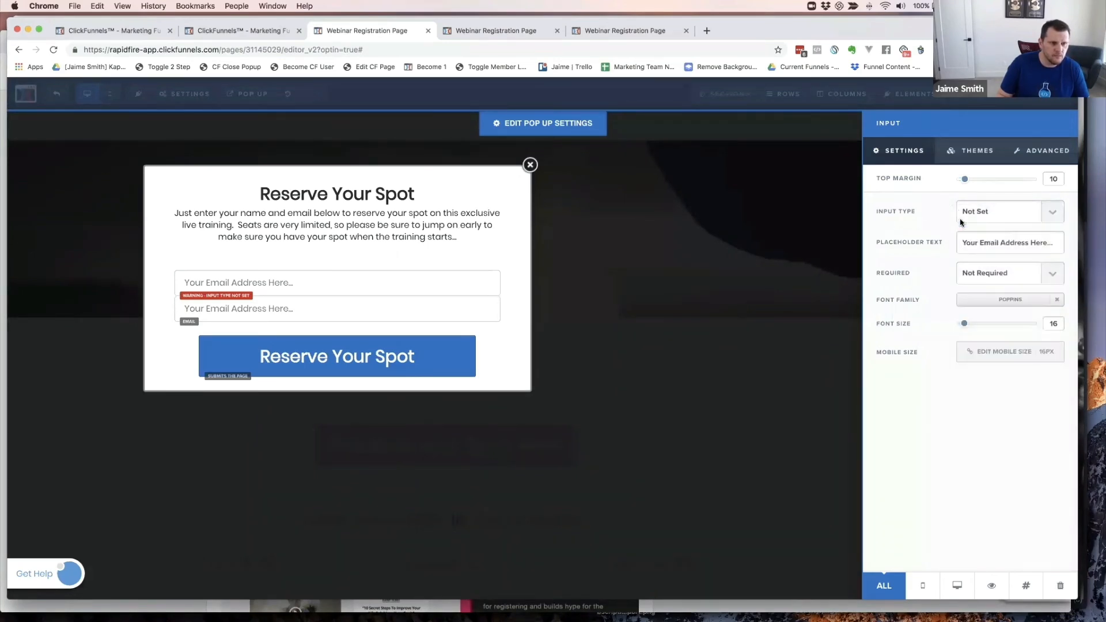
double_click(986, 242)
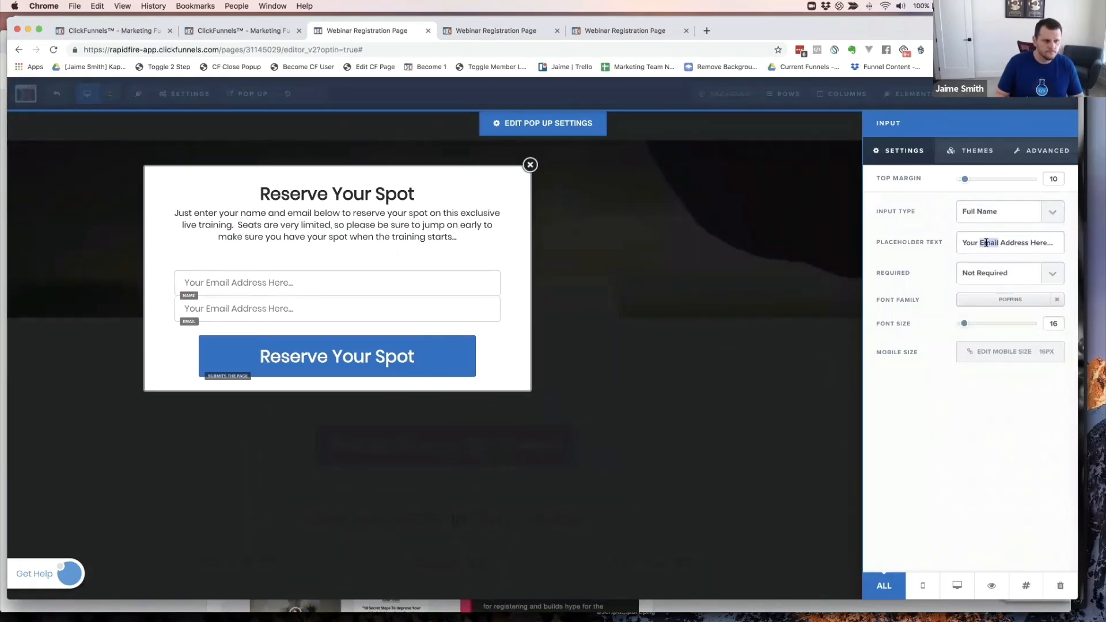
type("Name")
key("Delete")
key("Delete")
key("Delete")
key("Delete")
key("Delete")
key("Delete")
key("Delete")
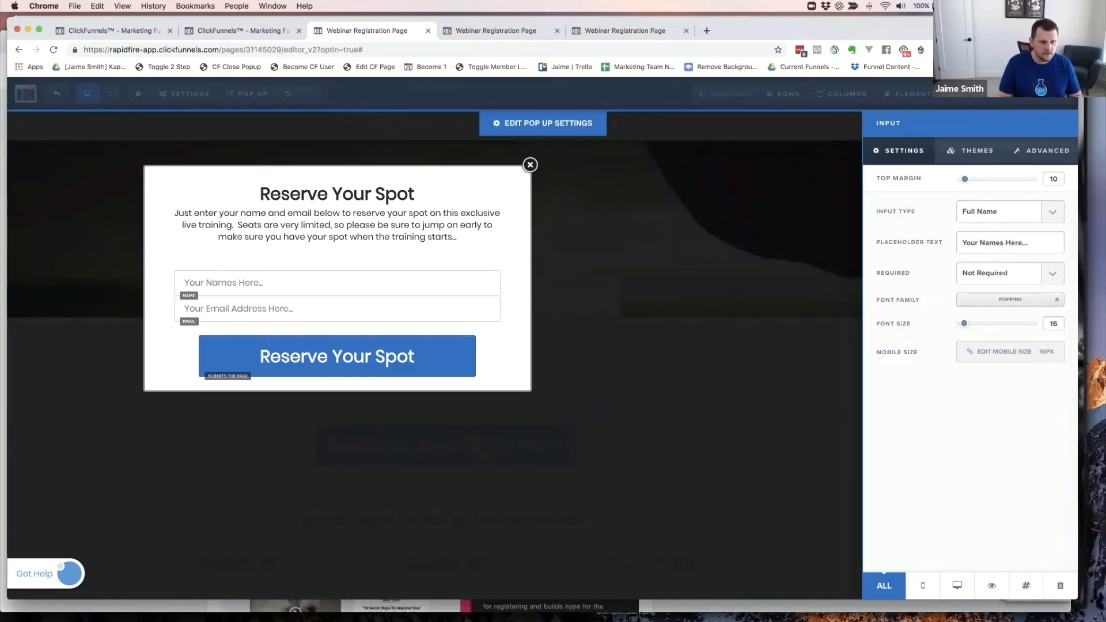
key("Delete")
key("alt+Left")
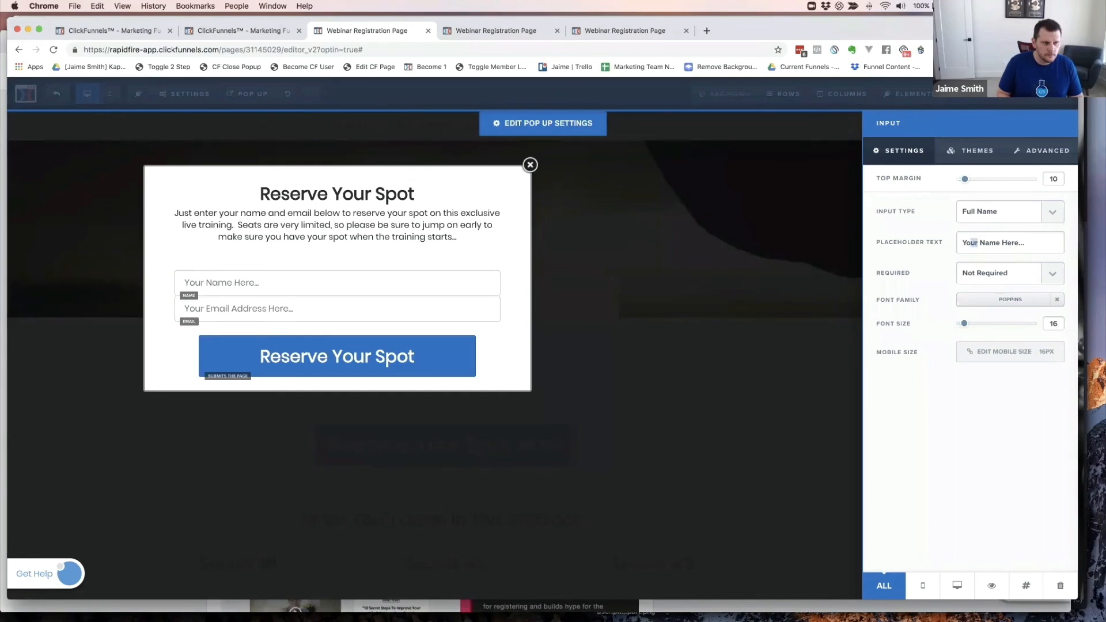
key("shift+Left")
key("shift+Left")
type("Full")
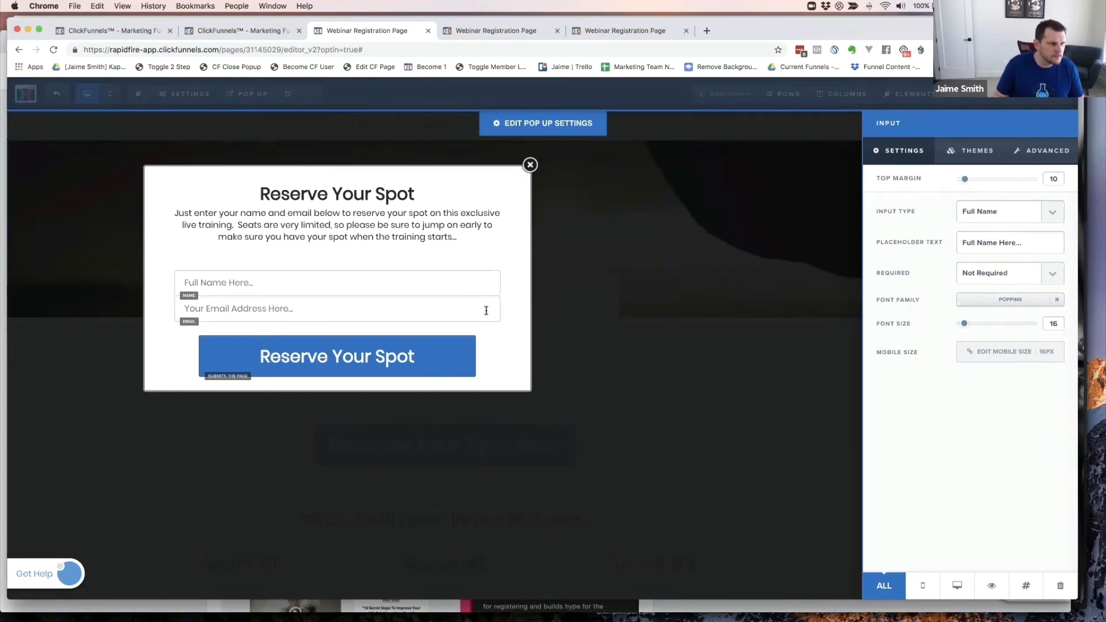
- Give the popup's email field a top margin of 10
left_click(504, 309)
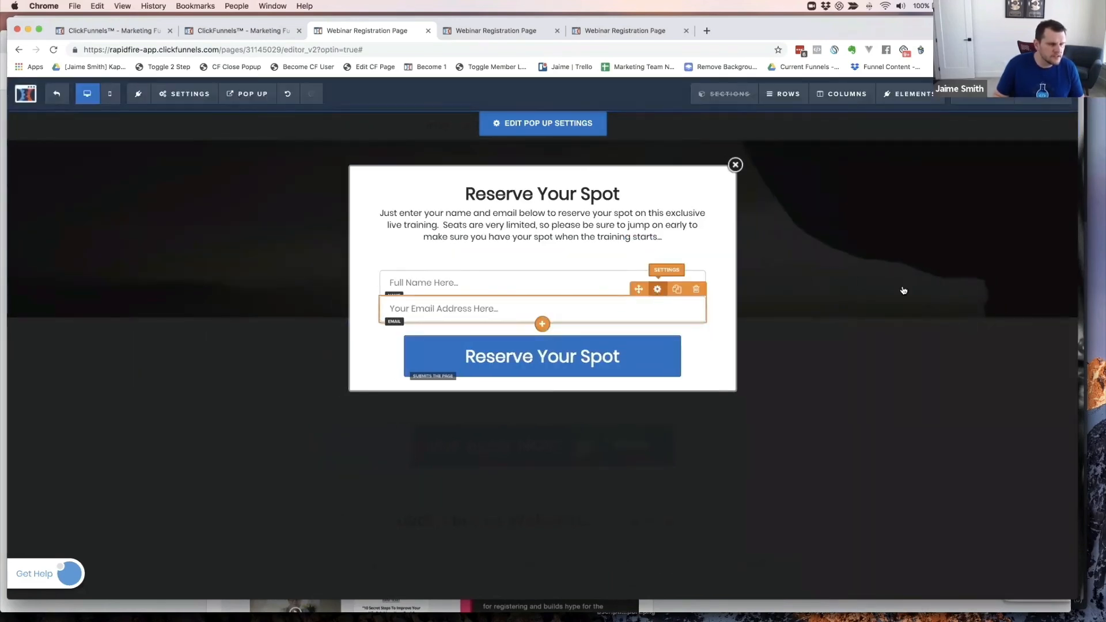
left_click(657, 289)
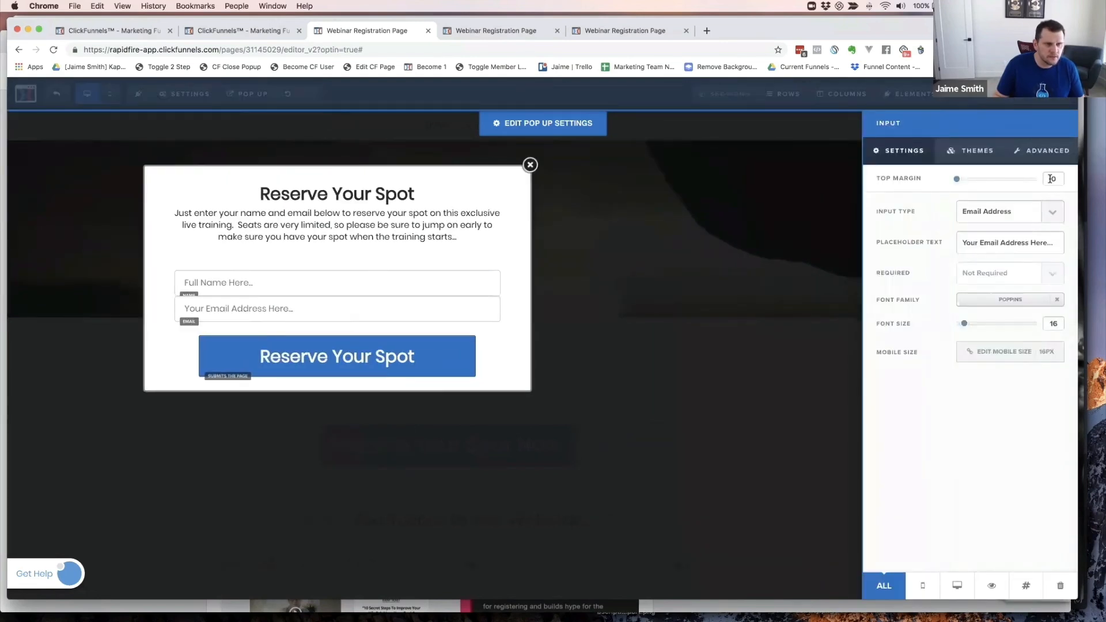
left_click(1050, 179)
type("1")
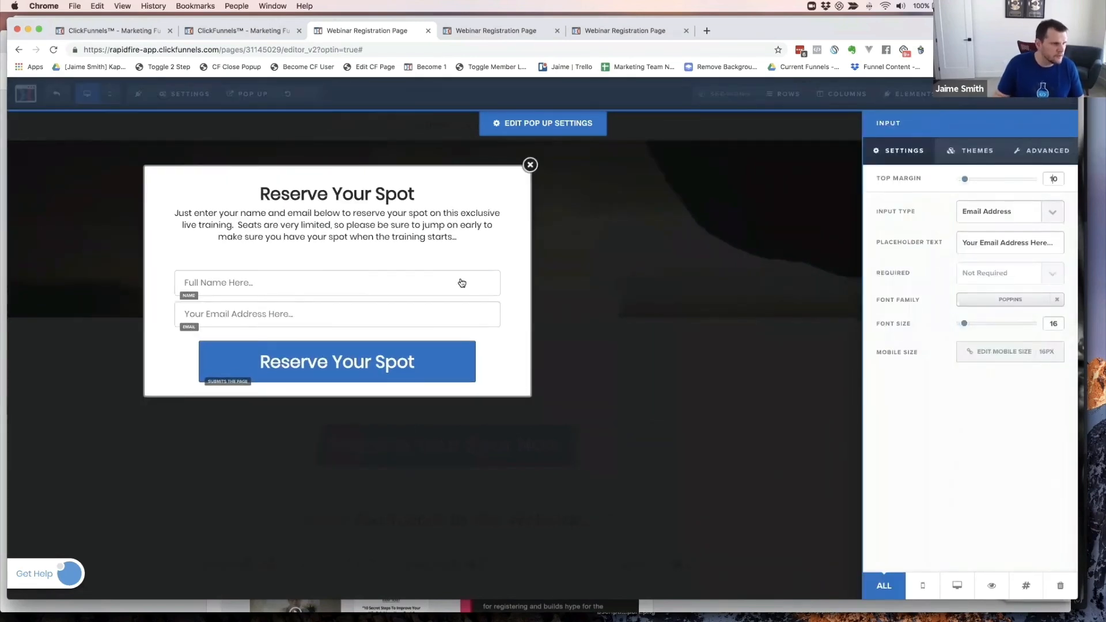
left_click(452, 256)
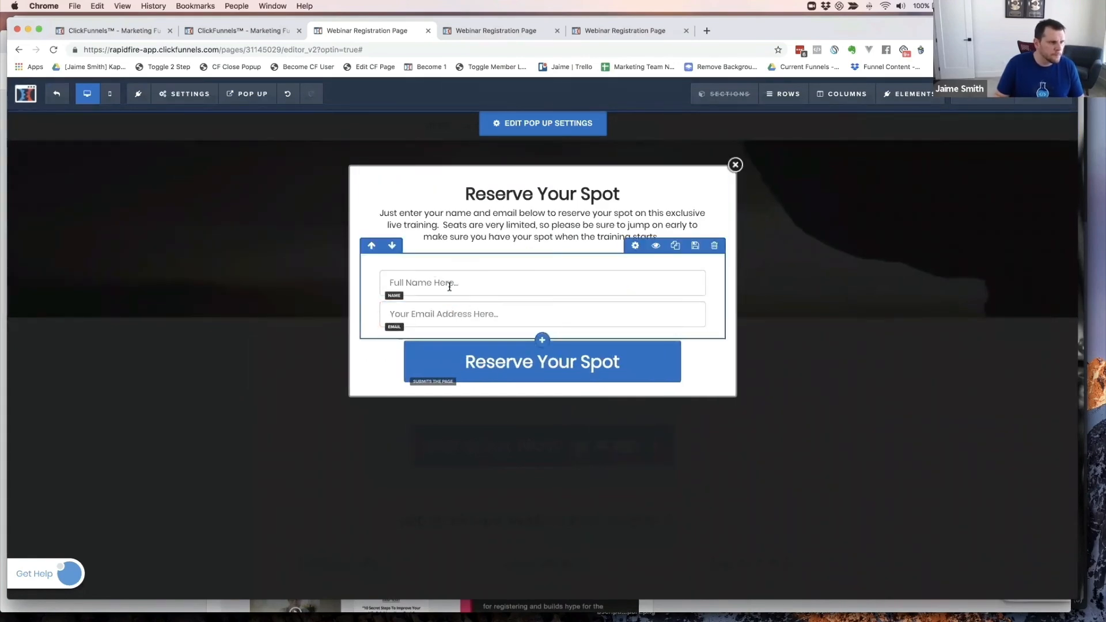
- Tidy the leftover text in the name field's placeholder
left_click(520, 295)
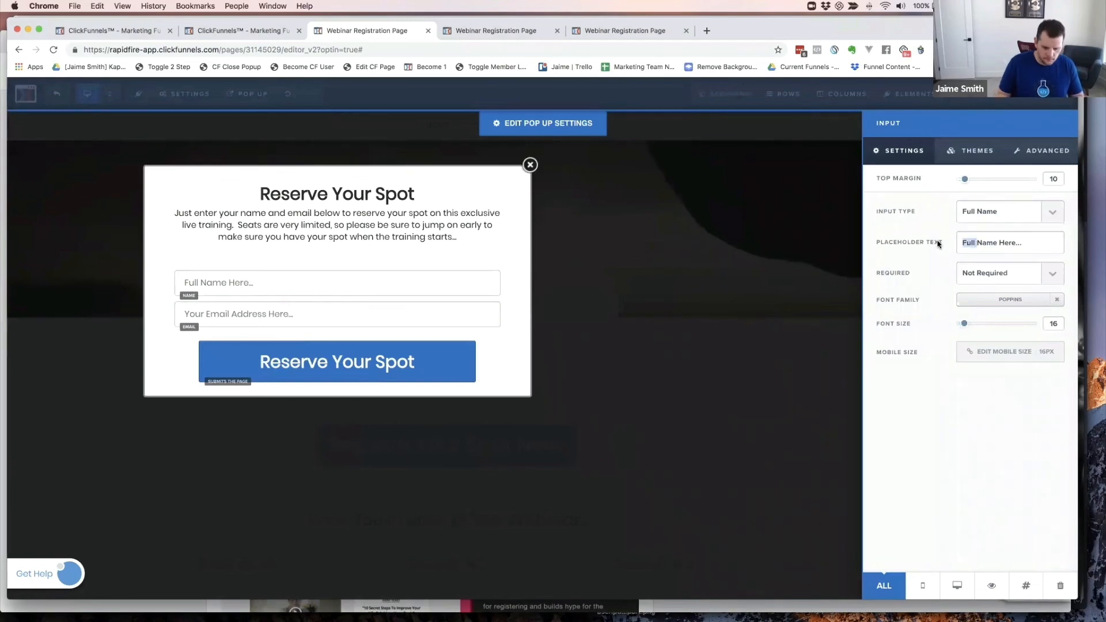
key("BackSpace")
key("BackSpace")
key("BackSpace")
key("BackSpace")
key("BackSpace")
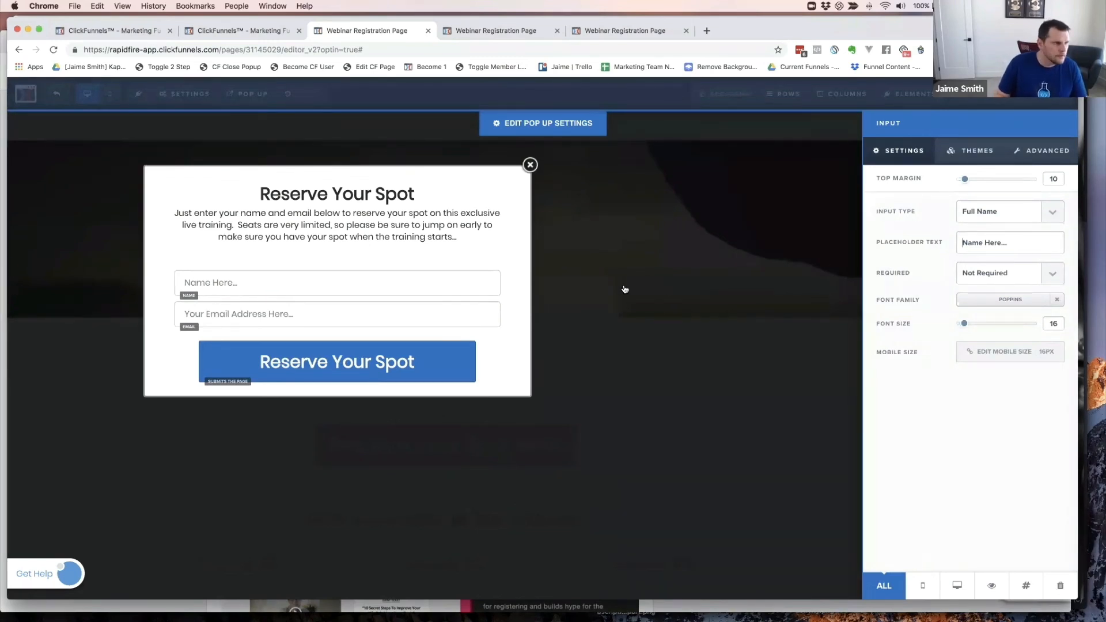
left_click(421, 274)
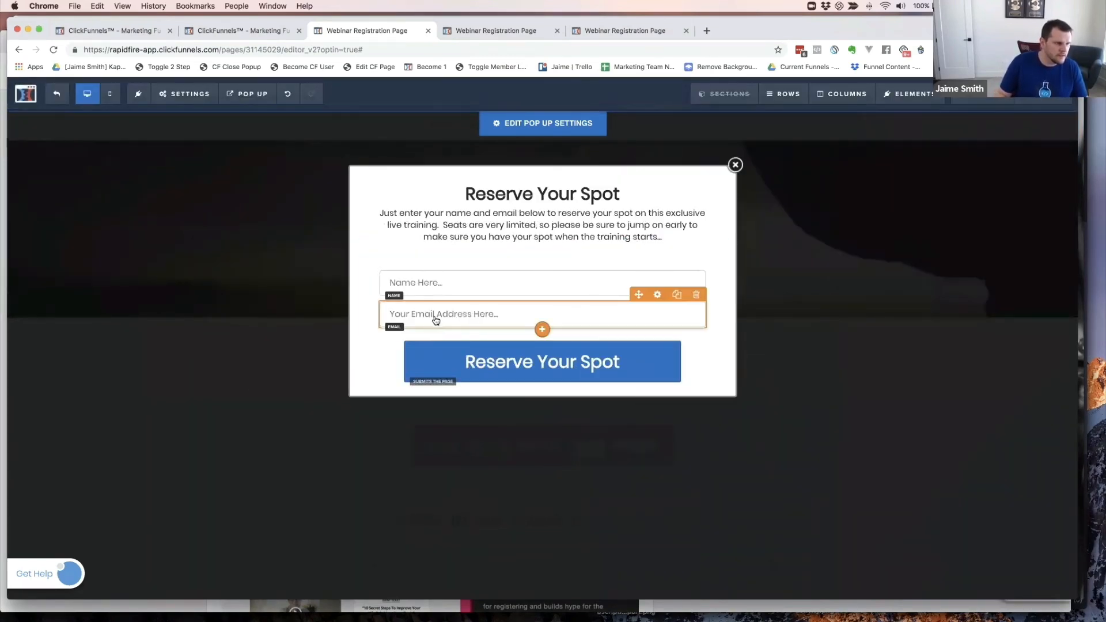
- Change the email placeholder to 'Best Email Address Here...' and save the page
left_click(443, 319)
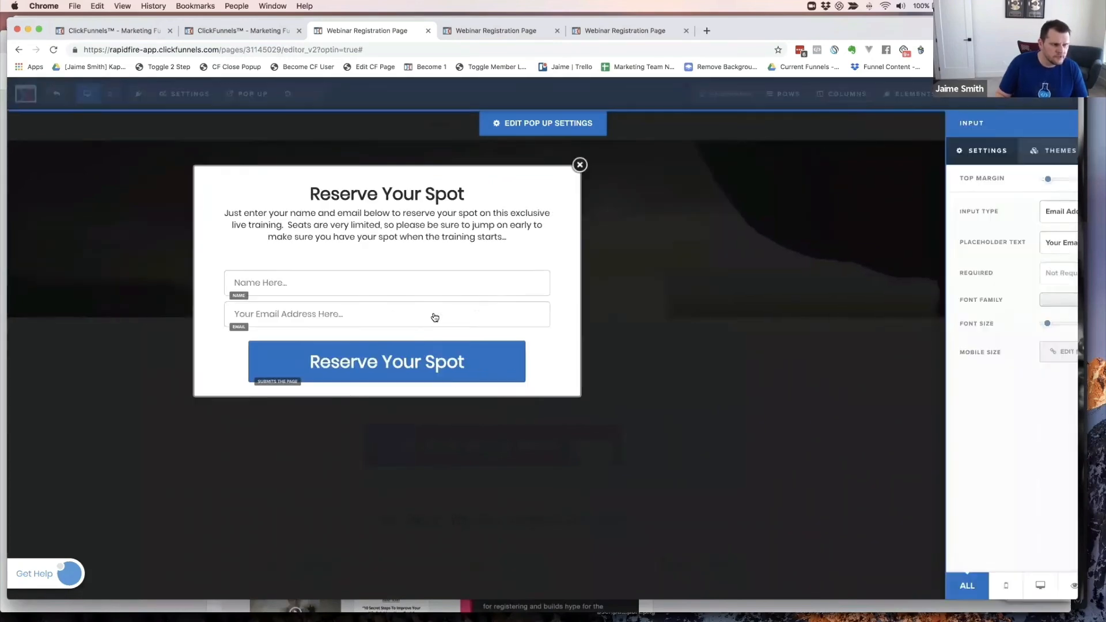
left_click_drag(980, 242, 936, 246)
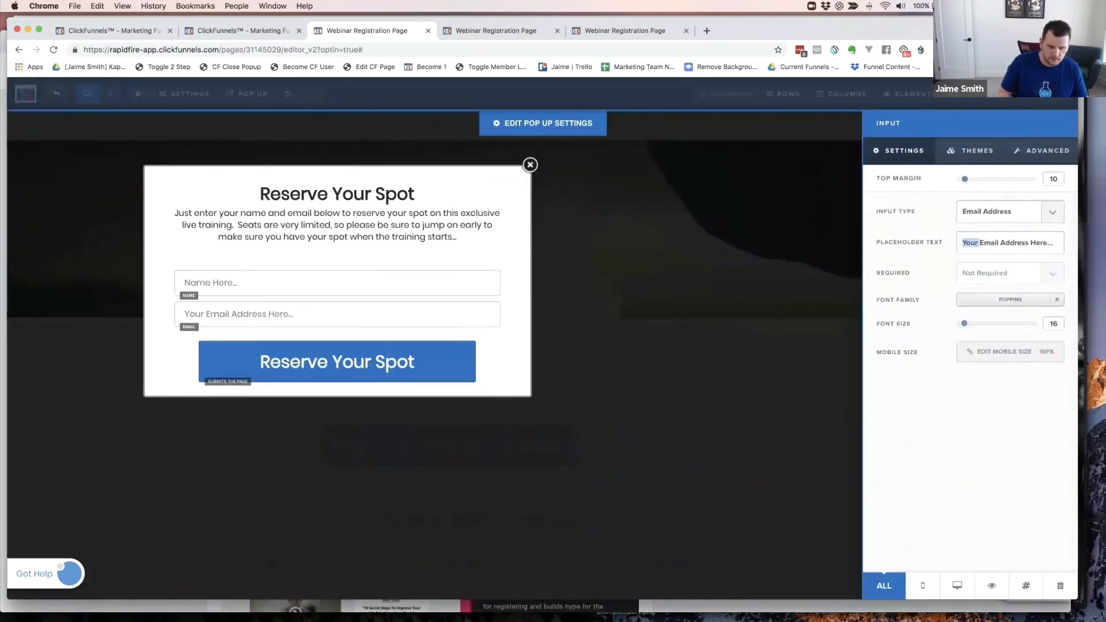
key("BackSpace")
type("Best")
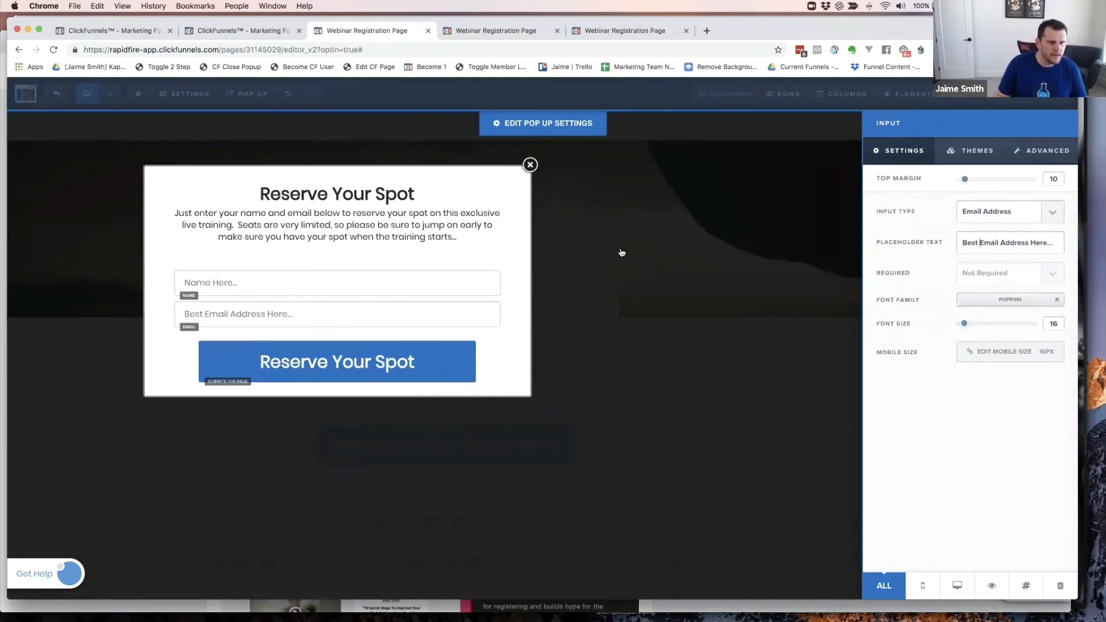
left_click(1047, 105)
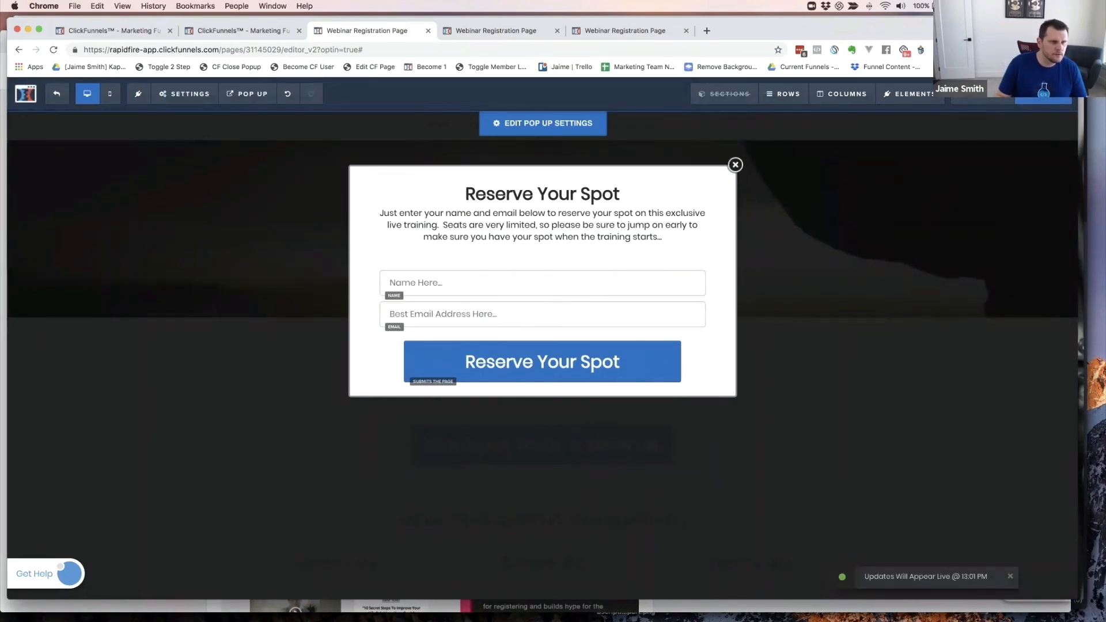
- Close the outdated preview tabs and open a fresh preview of the registration page
left_click(622, 31)
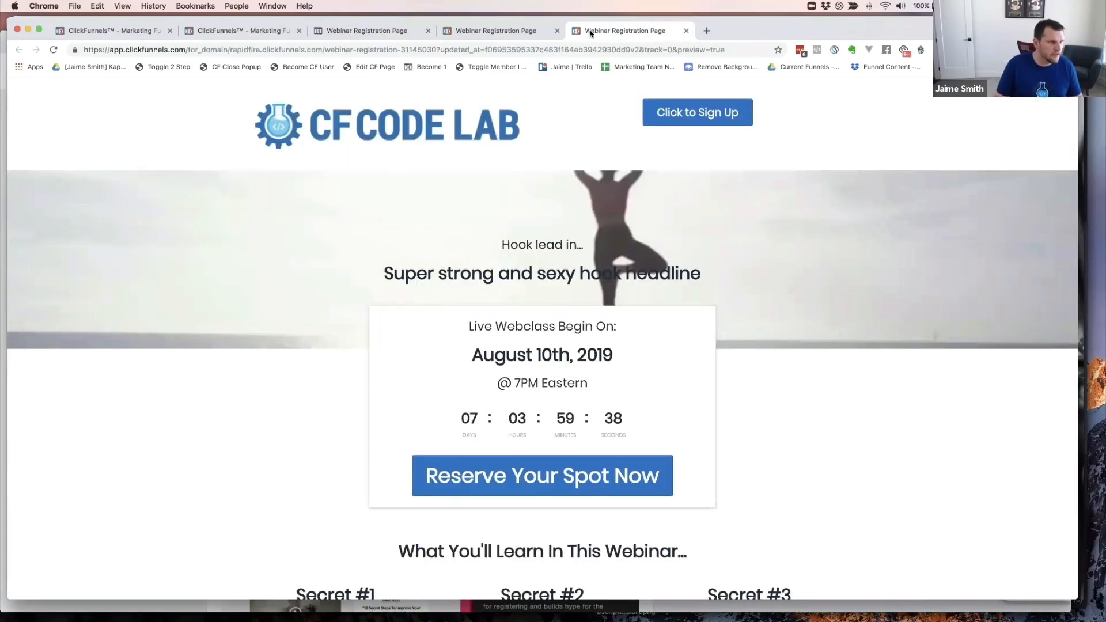
key("super+w")
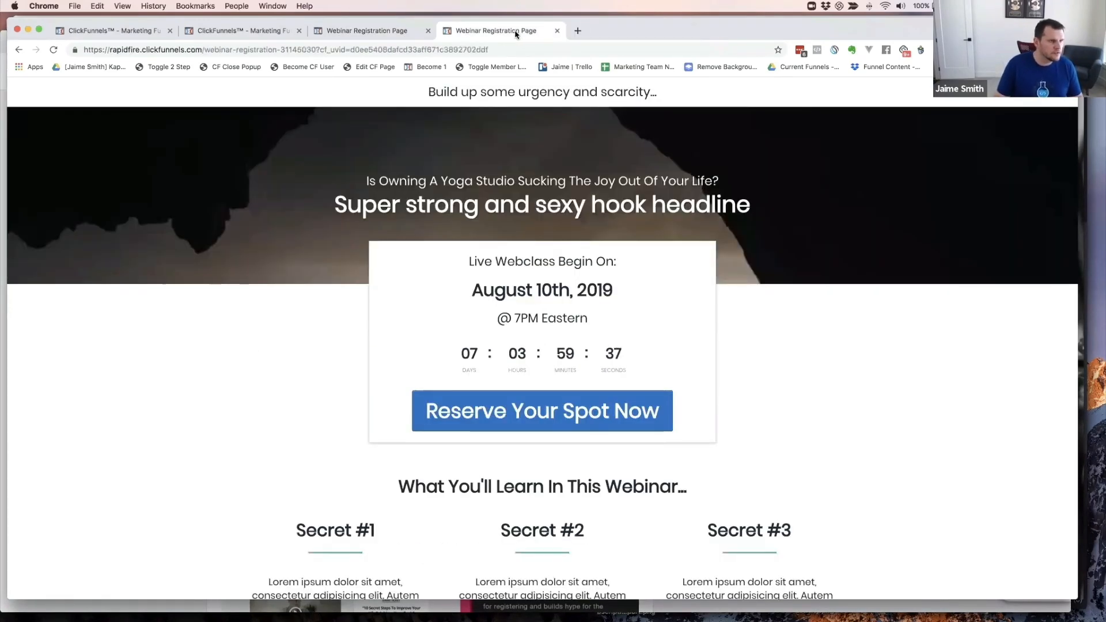
key("super+w")
left_click(985, 96)
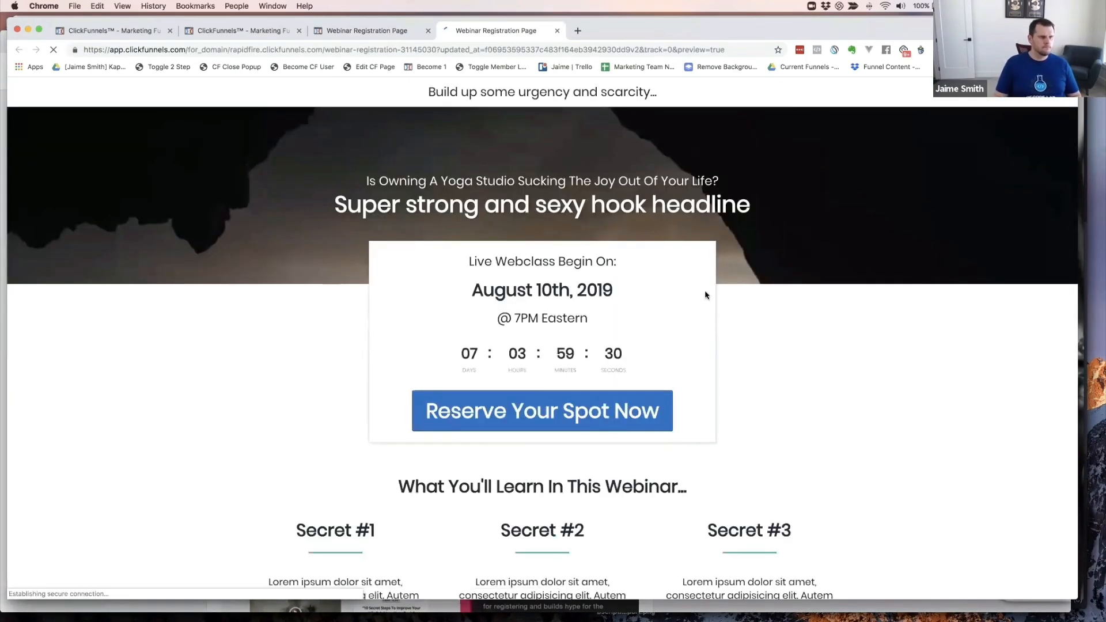
- Submit the Reserve Your Spot popup with a test name and the test email renumbered to 2
left_click(555, 403)
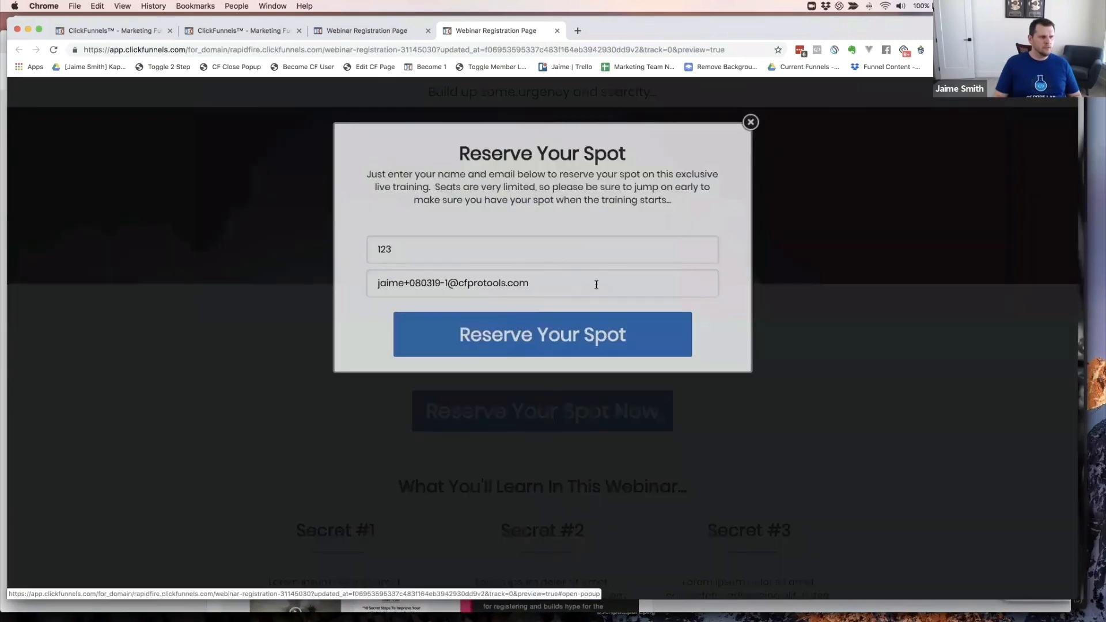
double_click(414, 251)
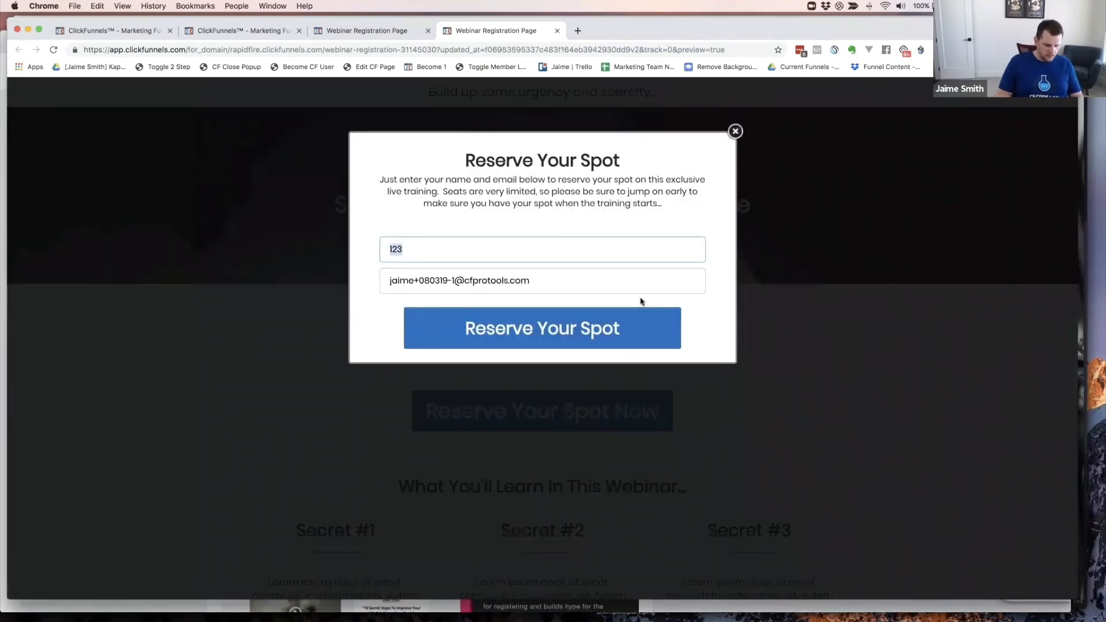
type("Jaime")
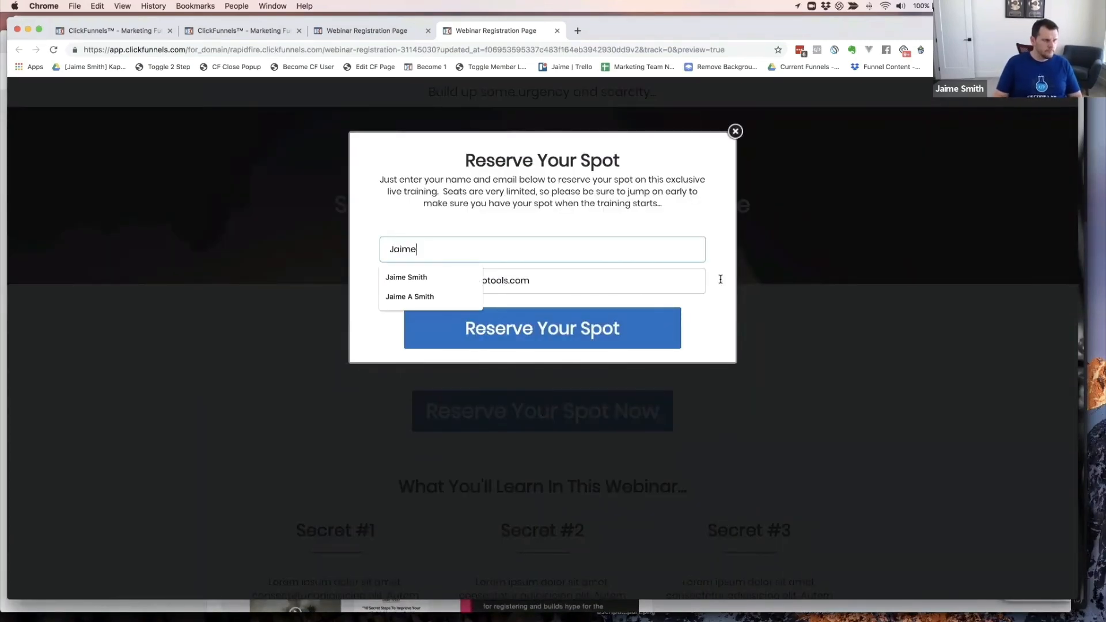
left_click(648, 229)
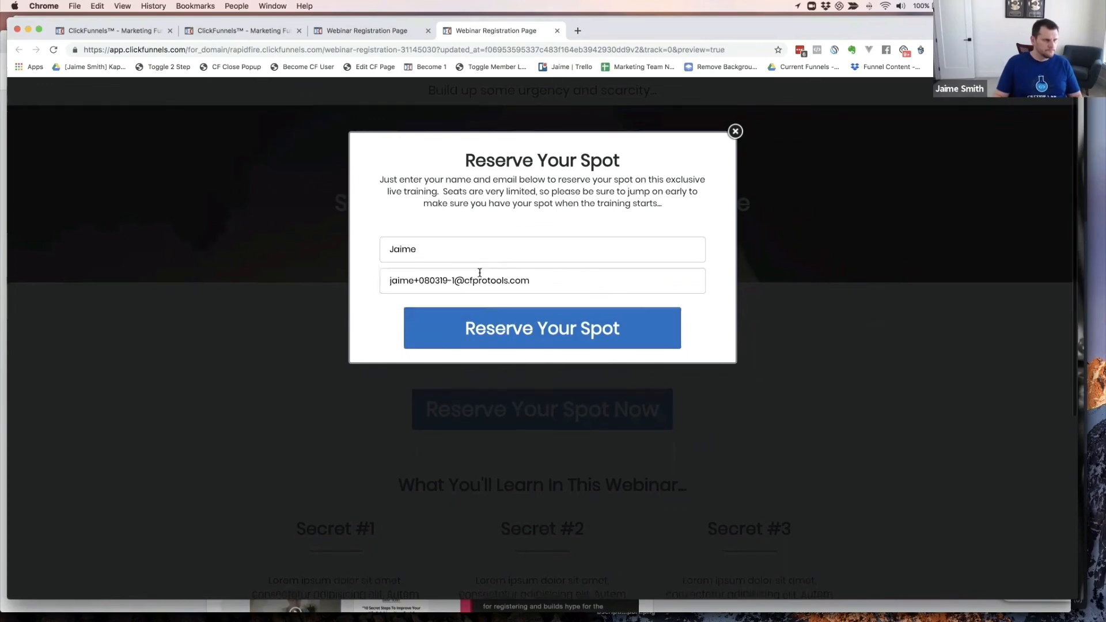
left_click(452, 280)
key("BackSpace")
type("2")
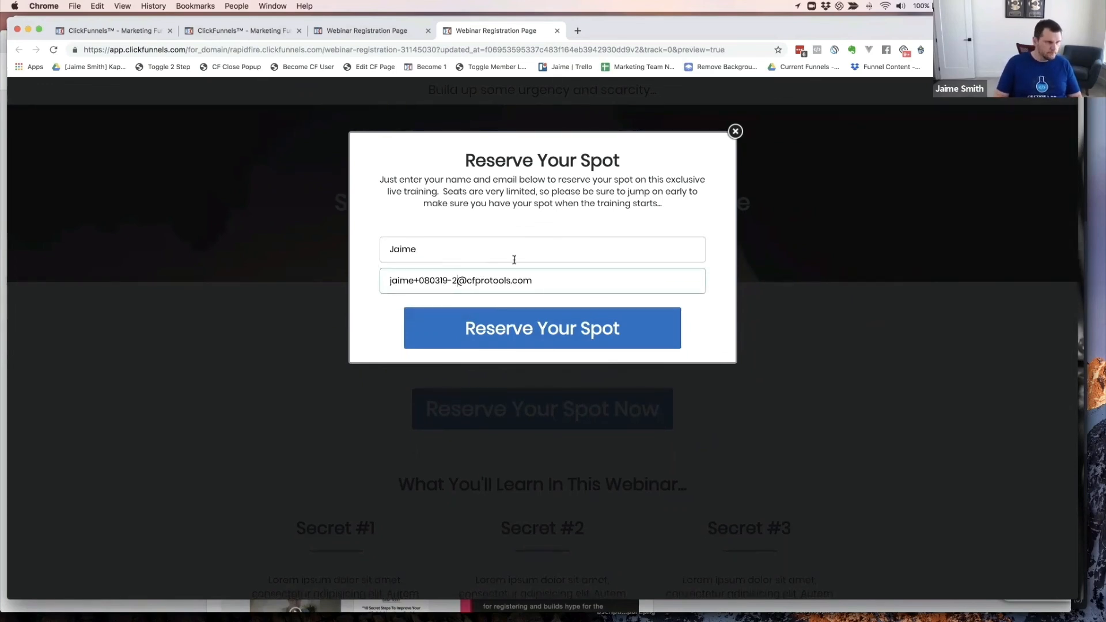
left_click(546, 329)
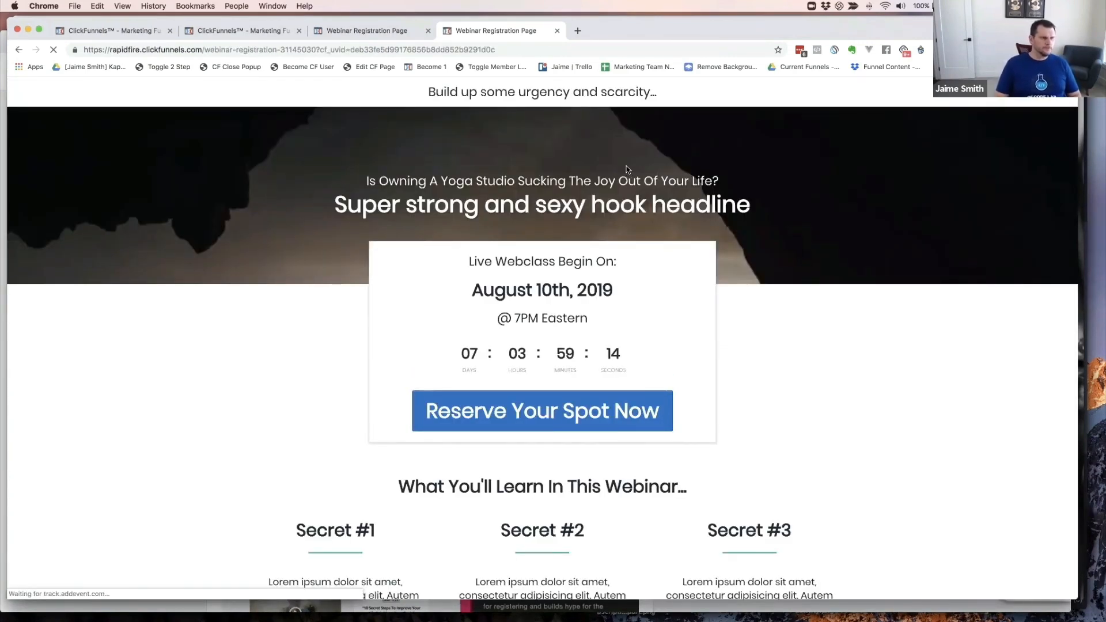
- In the Zoom webinar's Invitations, view the registrant list and check the newest registrant's details
key("super+grave")
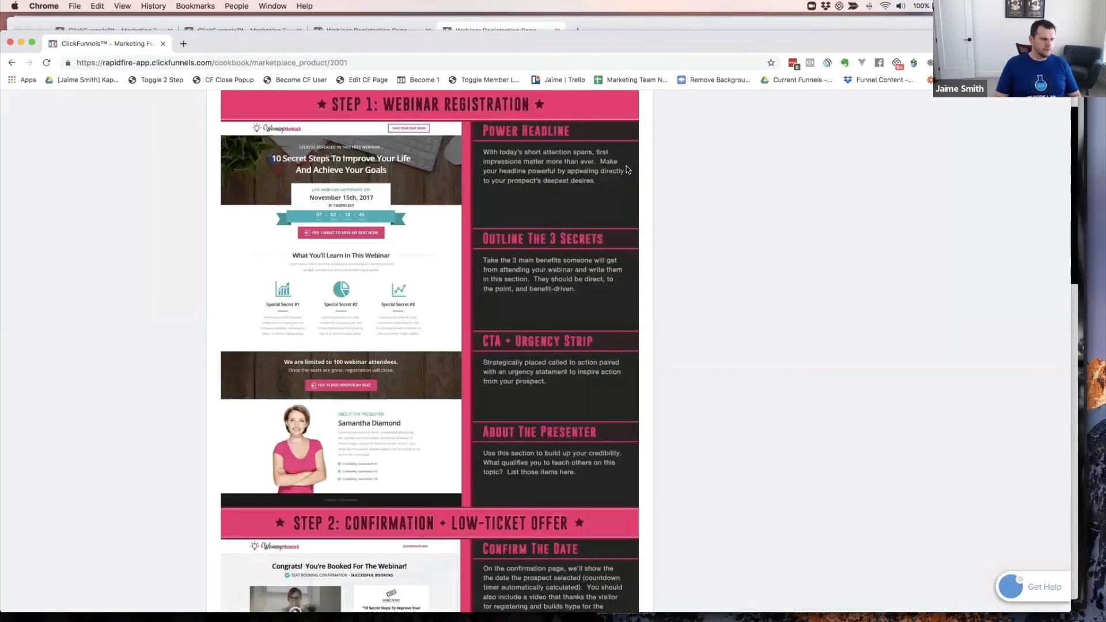
key("super+grave")
key("super+grave")
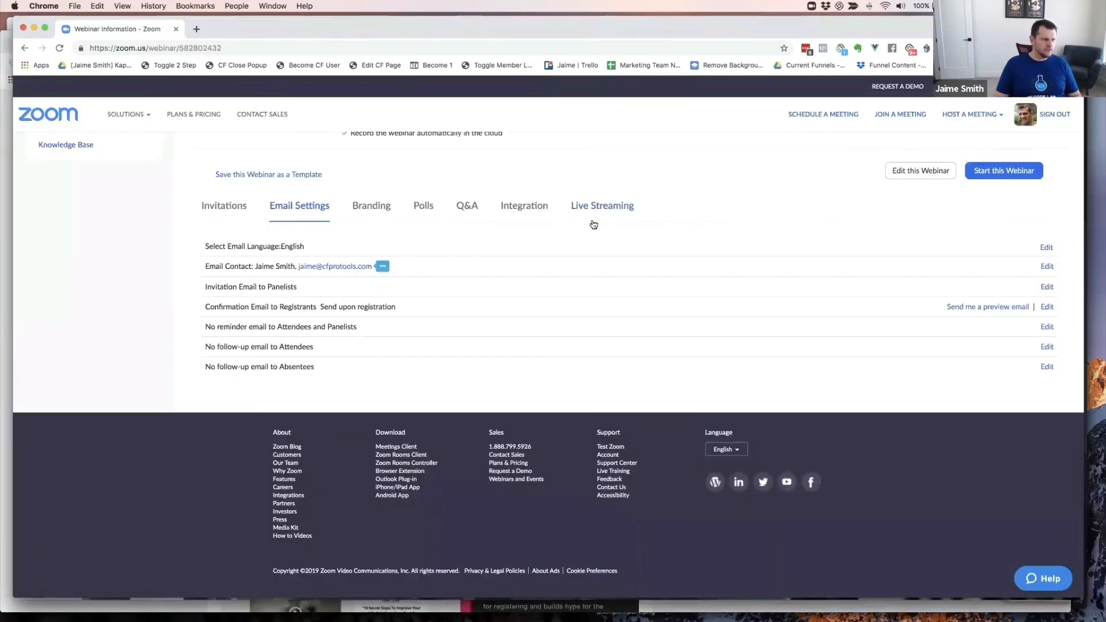
scroll(401, 226, "up", 3)
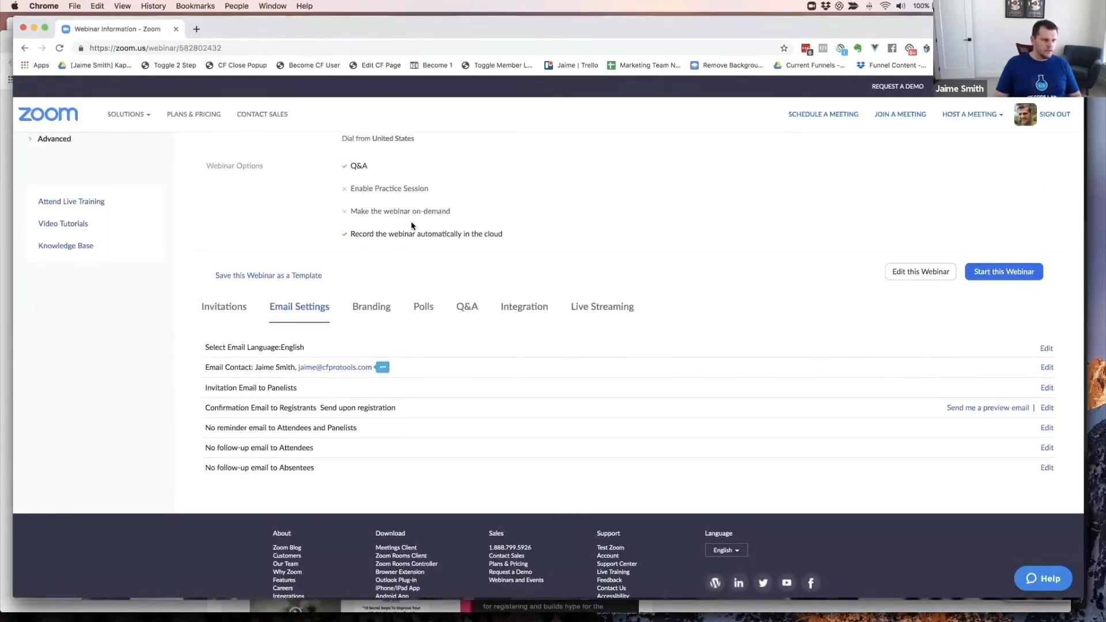
scroll(412, 226, "up", 5)
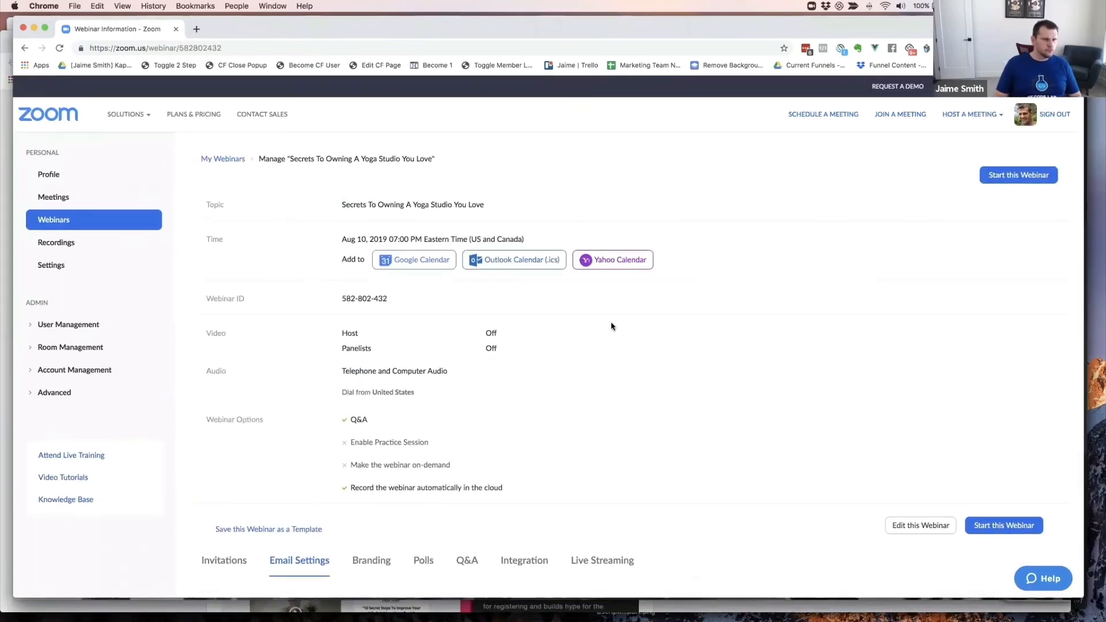
scroll(521, 354, "down", 4)
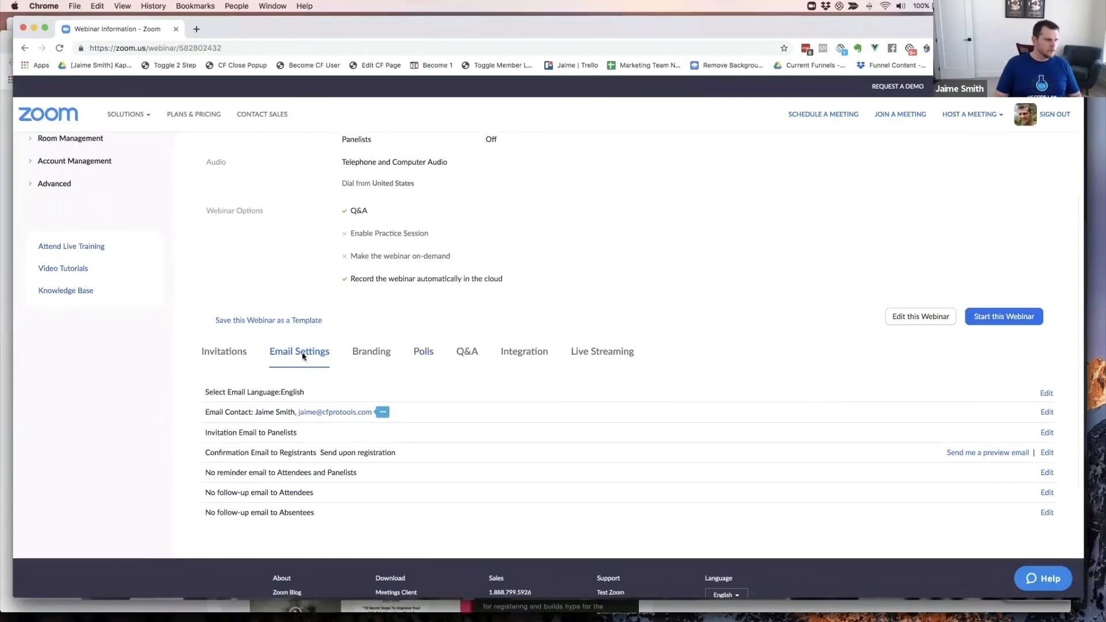
left_click(229, 356)
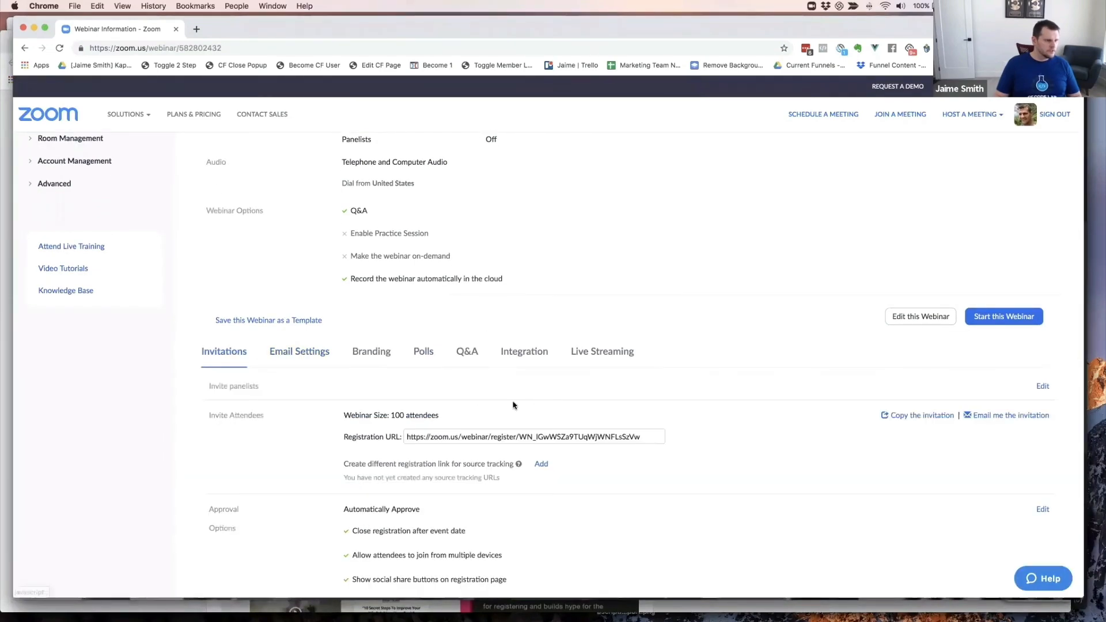
scroll(513, 402, "down", 5)
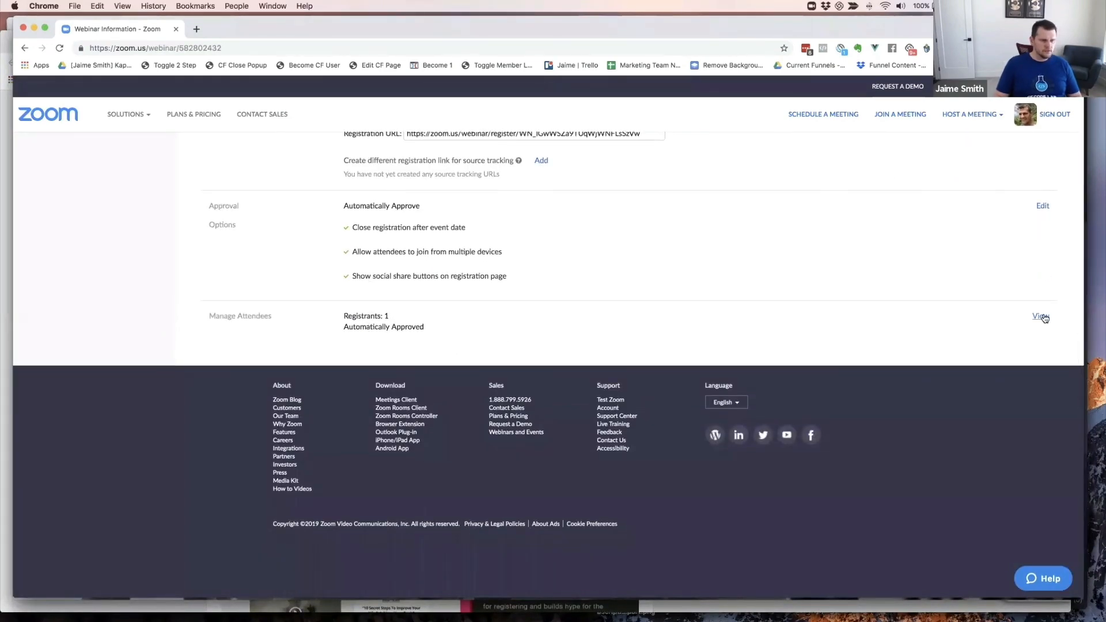
left_click(1040, 316)
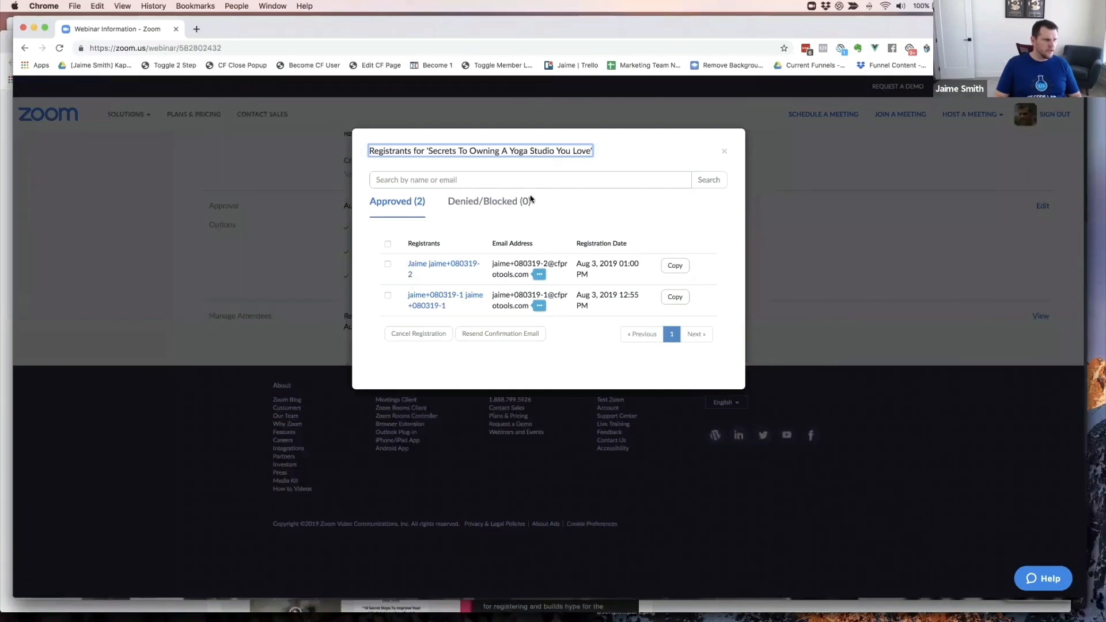
left_click(440, 265)
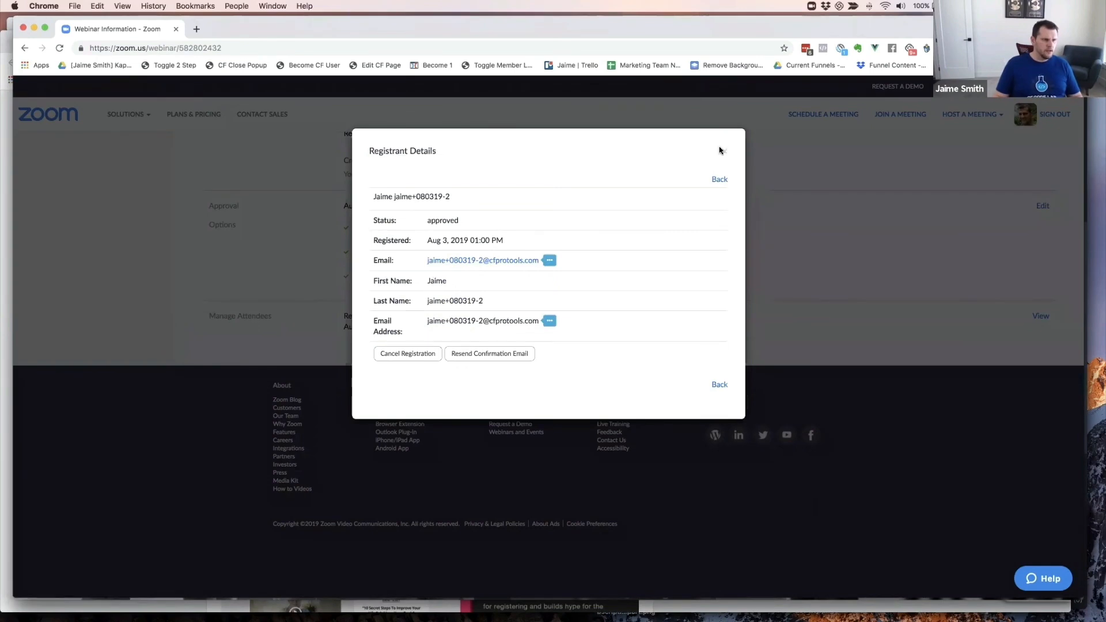
left_click(721, 151)
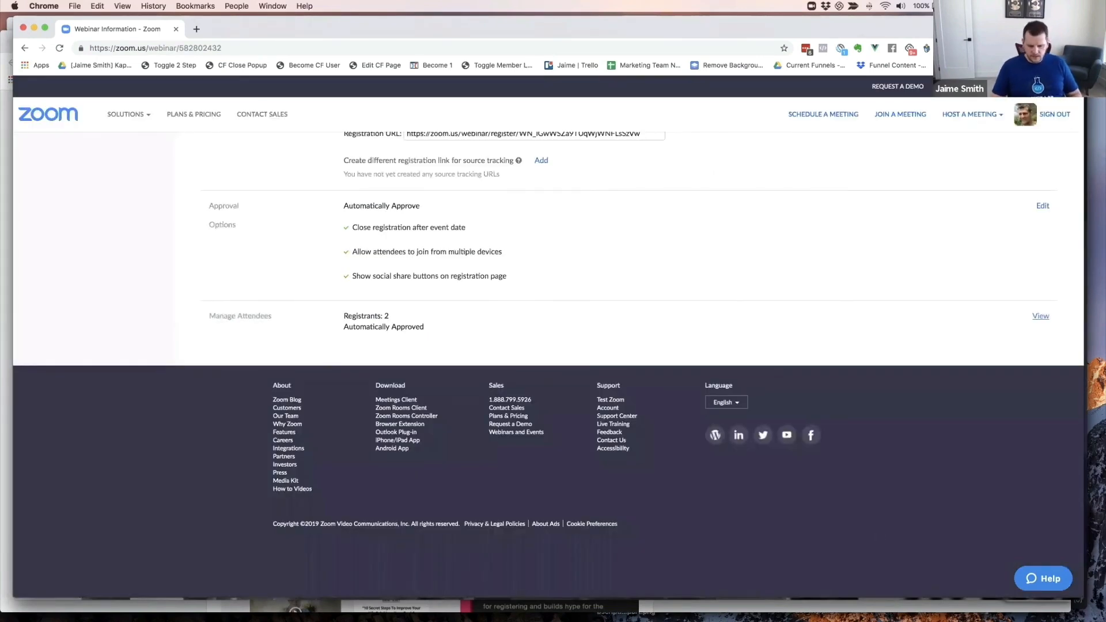
- Move the documents window aside and bring Gmail over the Zoom page
left_click(887, 618)
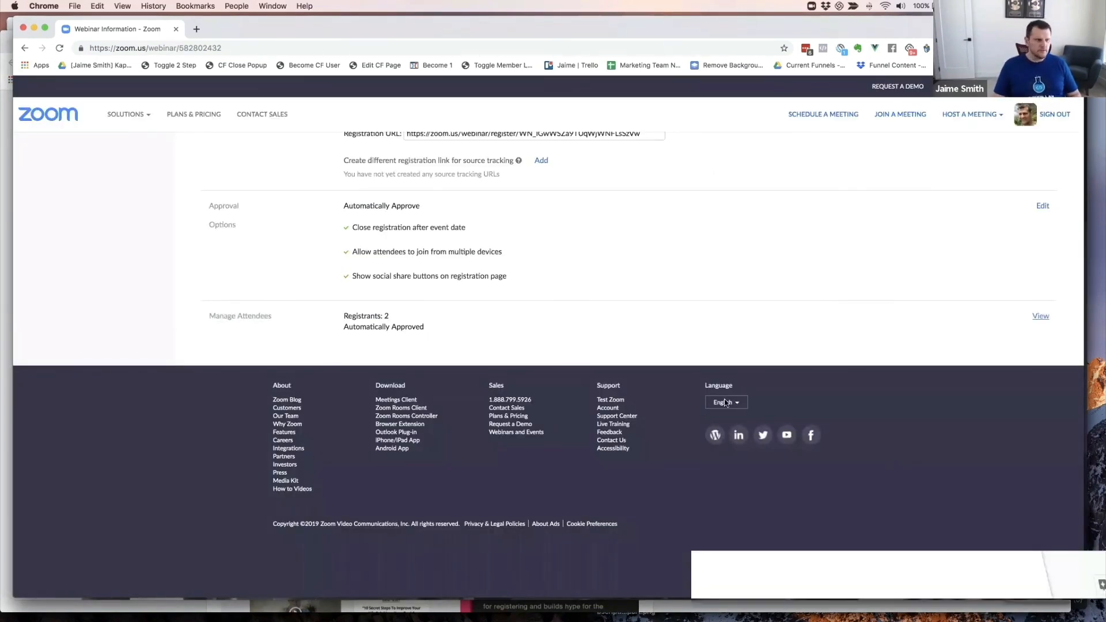
left_click_drag(461, 29, 1105, 45)
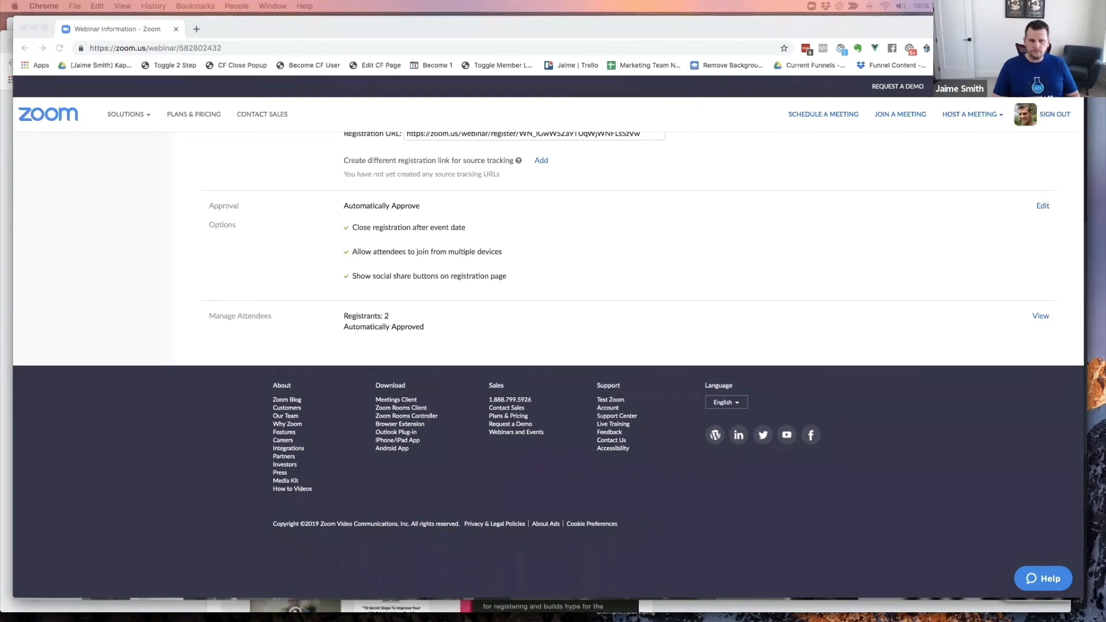
left_click_drag(1105, 47, 614, 40)
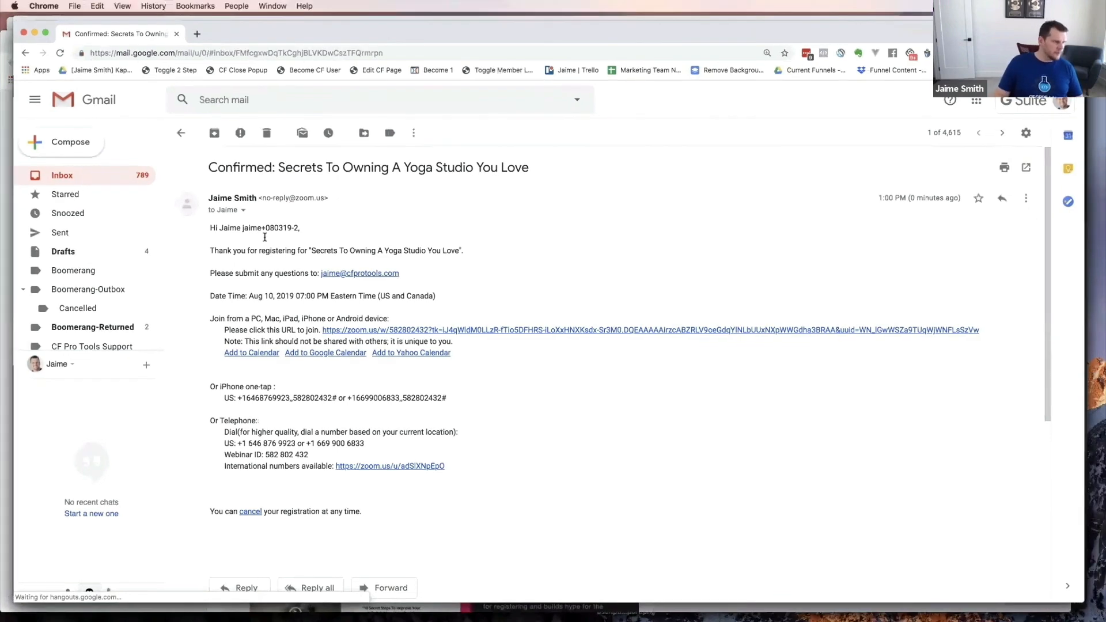
- Highlight the test registrant's last name in the confirmation email greeting
left_click_drag(242, 229, 305, 230)
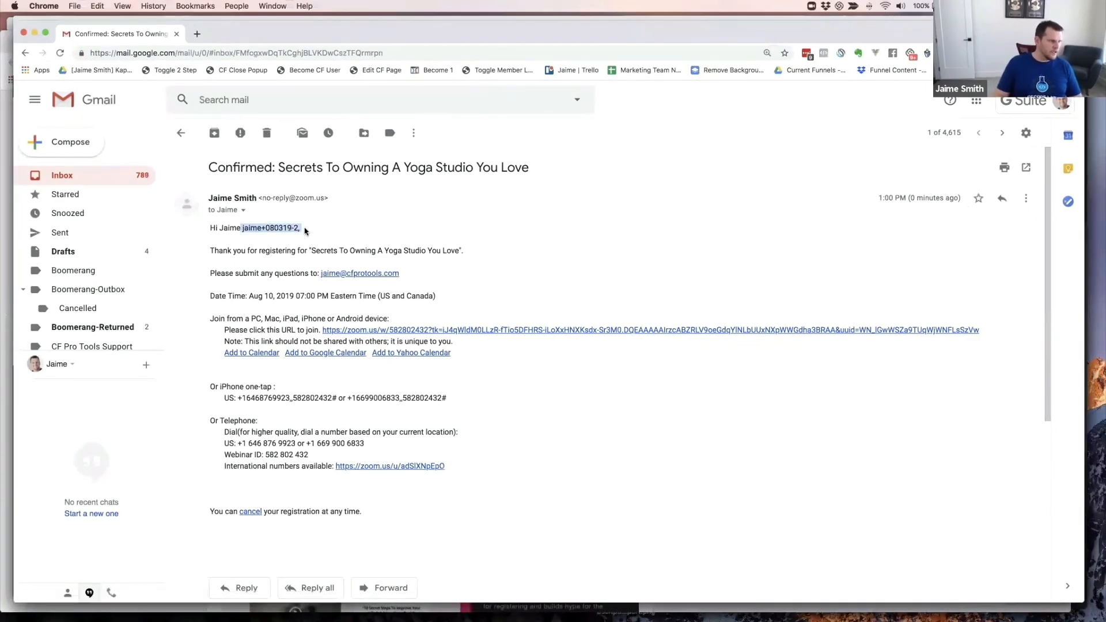
left_click(276, 241)
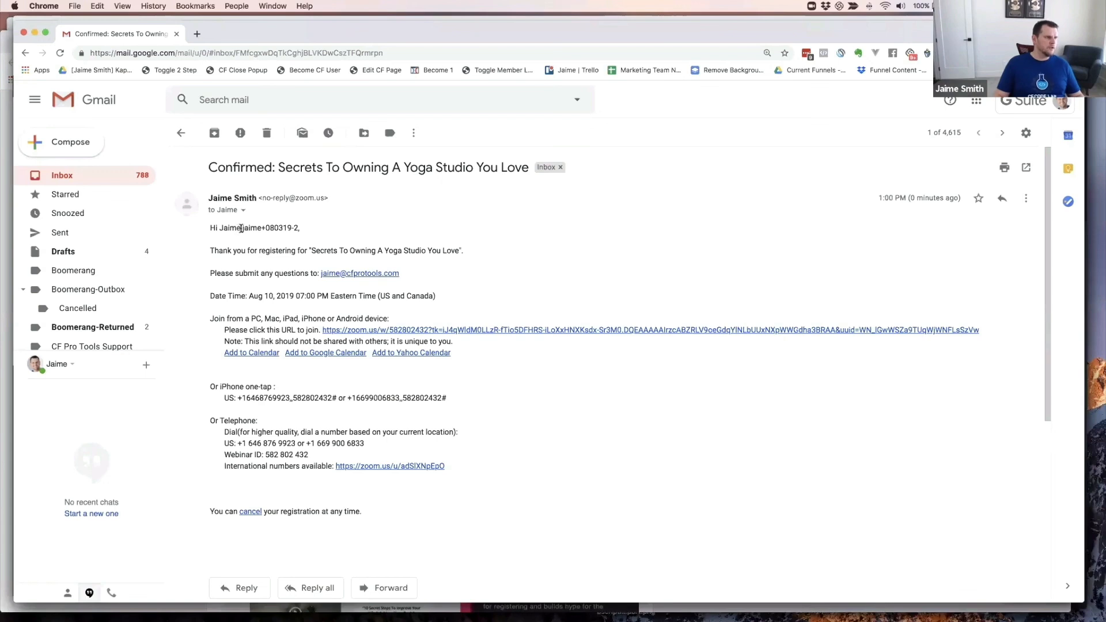
left_click_drag(243, 228, 298, 228)
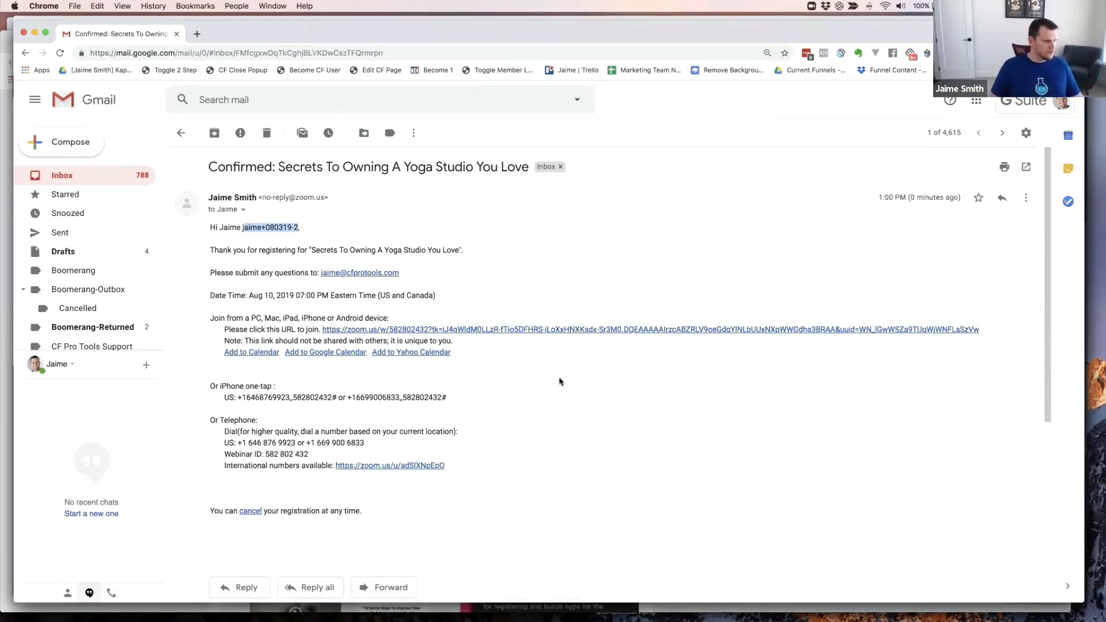
- Open the older yoga studio registration confirmation, then view Zoom's webinar Email Settings
left_click(62, 175)
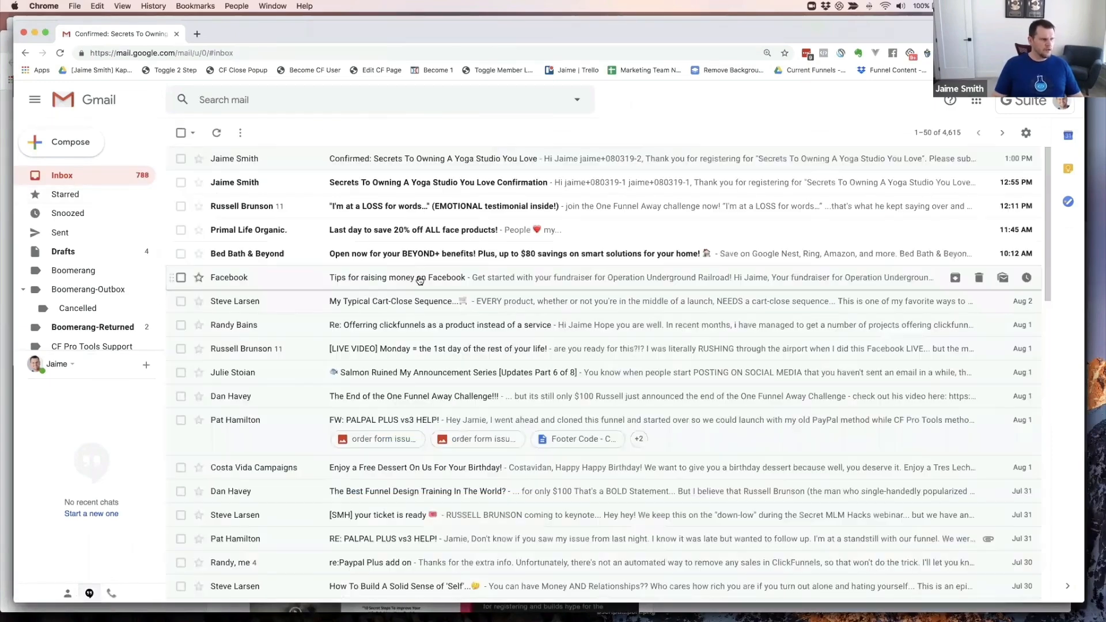
left_click(251, 184)
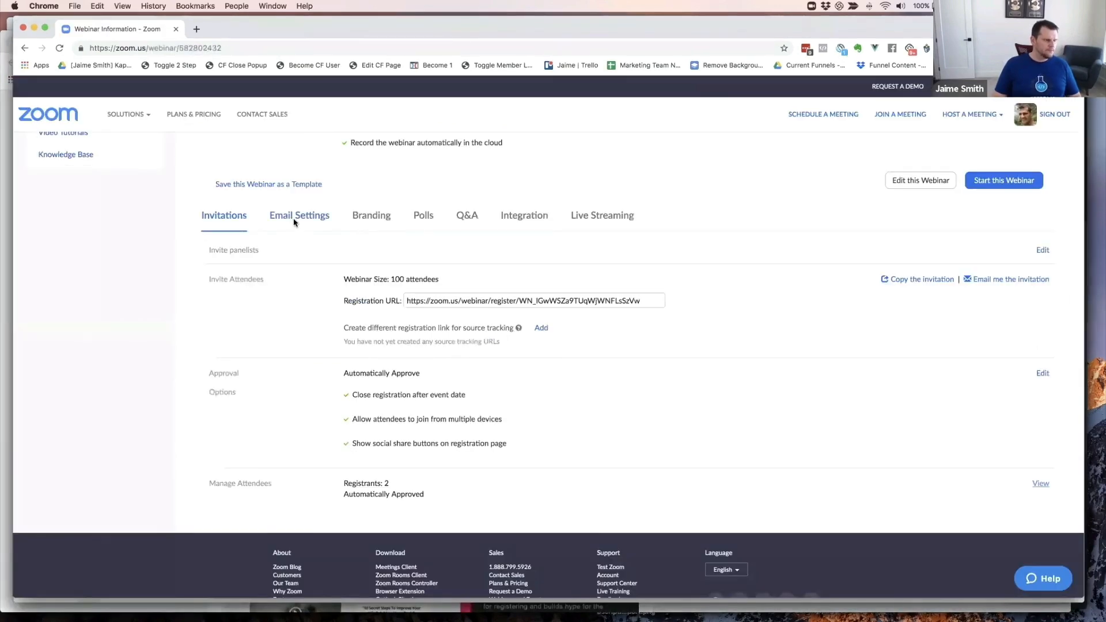
left_click(295, 219)
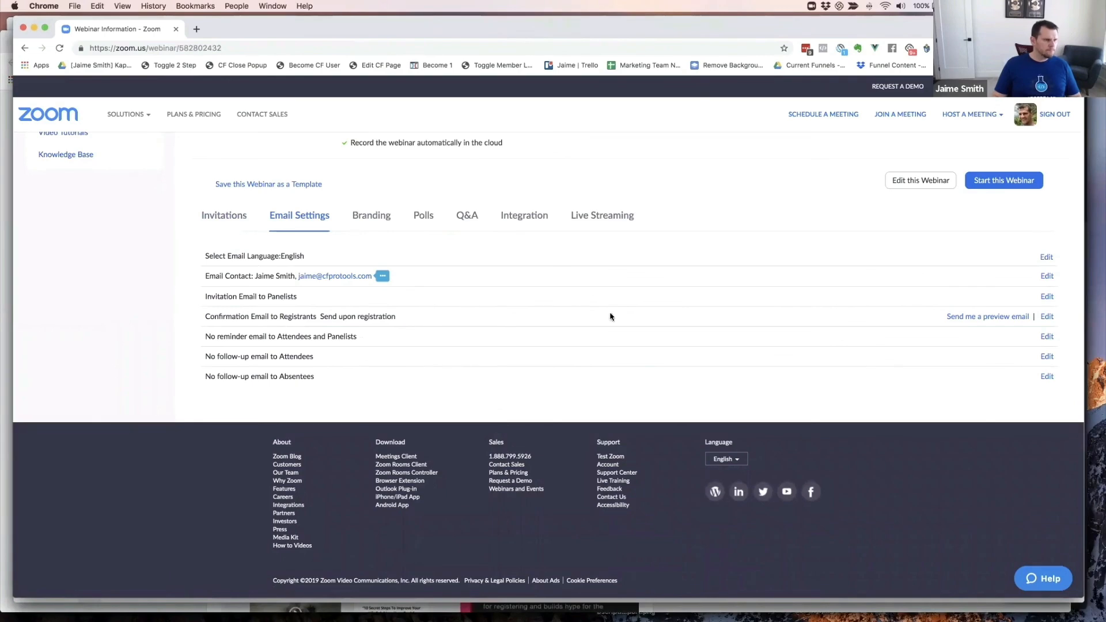
- Inspect the confirmation email's 'Hi [User Name],' greeting, close it unchanged, and open the Reminder Email dialog
left_click(1048, 317)
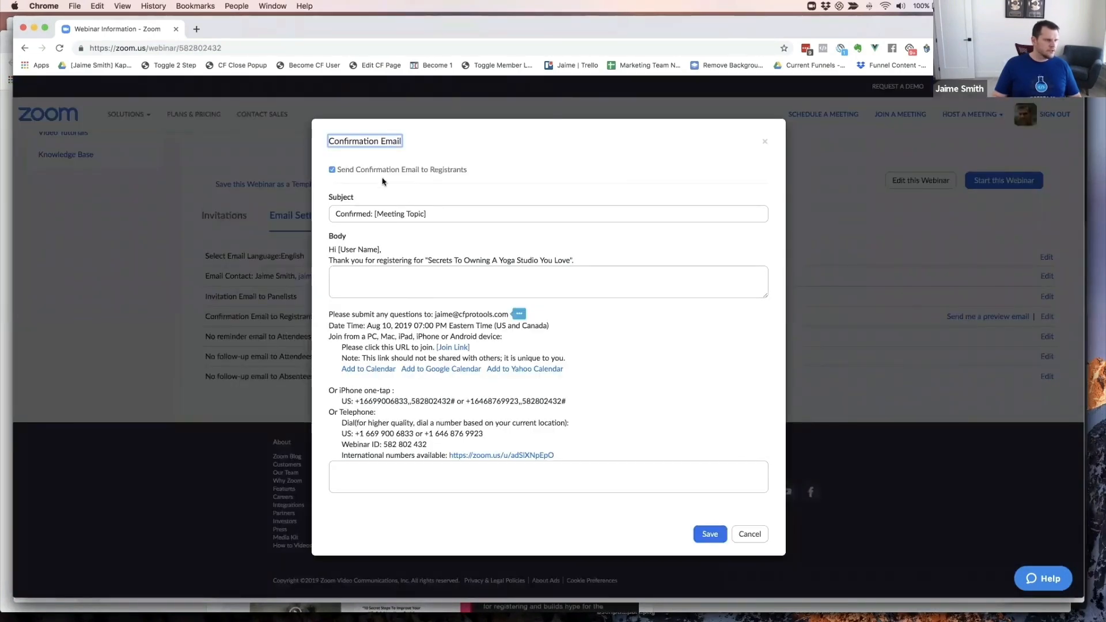
triple_click(347, 249)
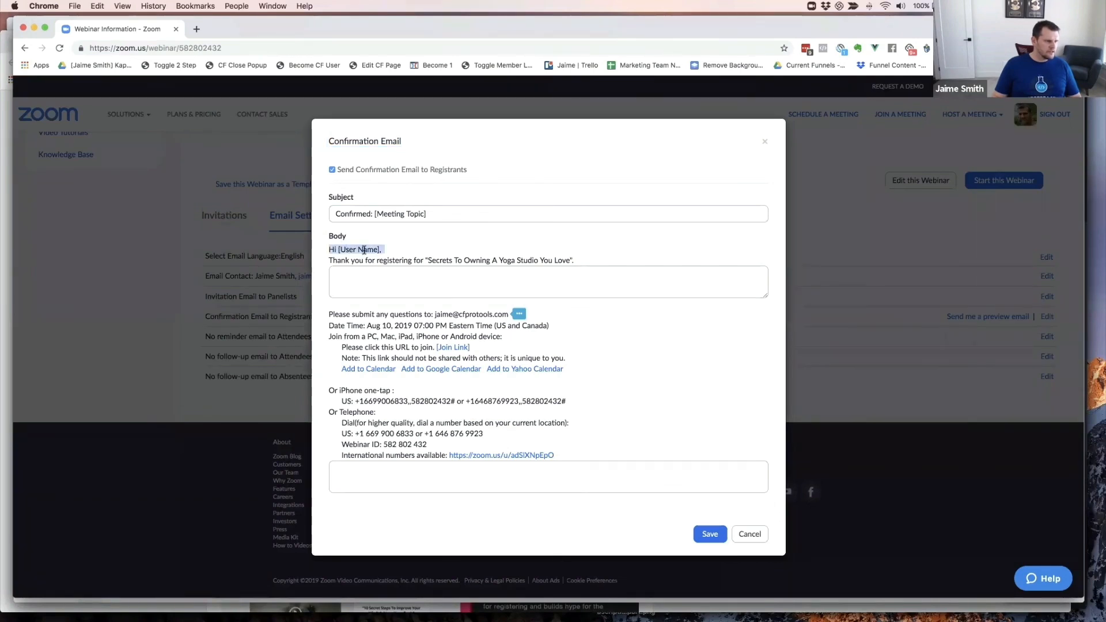
left_click(368, 254)
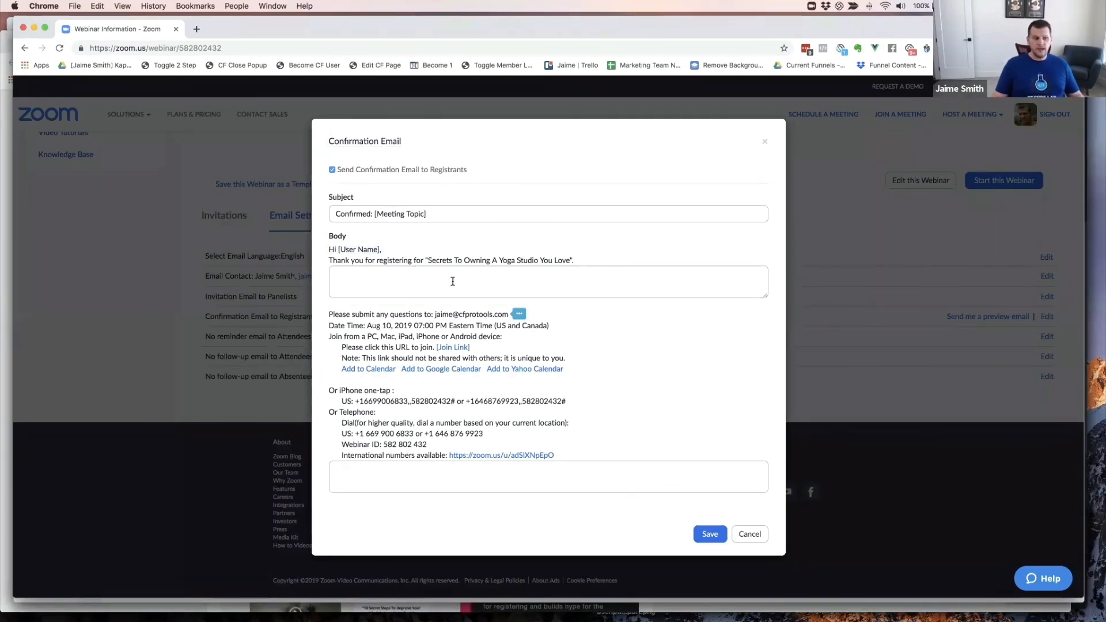
left_click(765, 142)
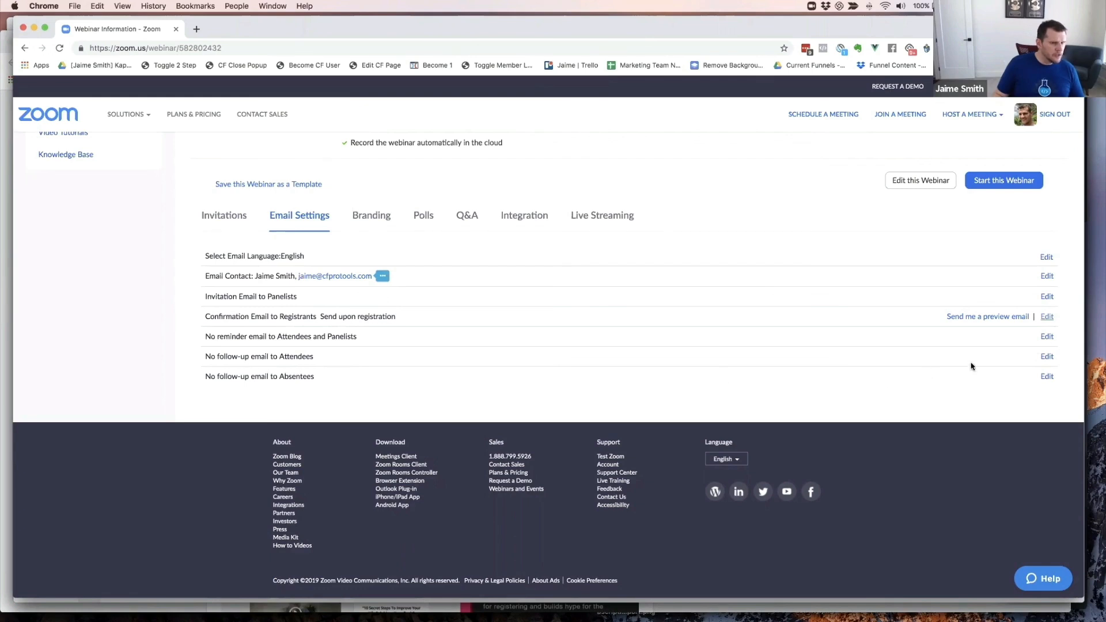
left_click(1047, 338)
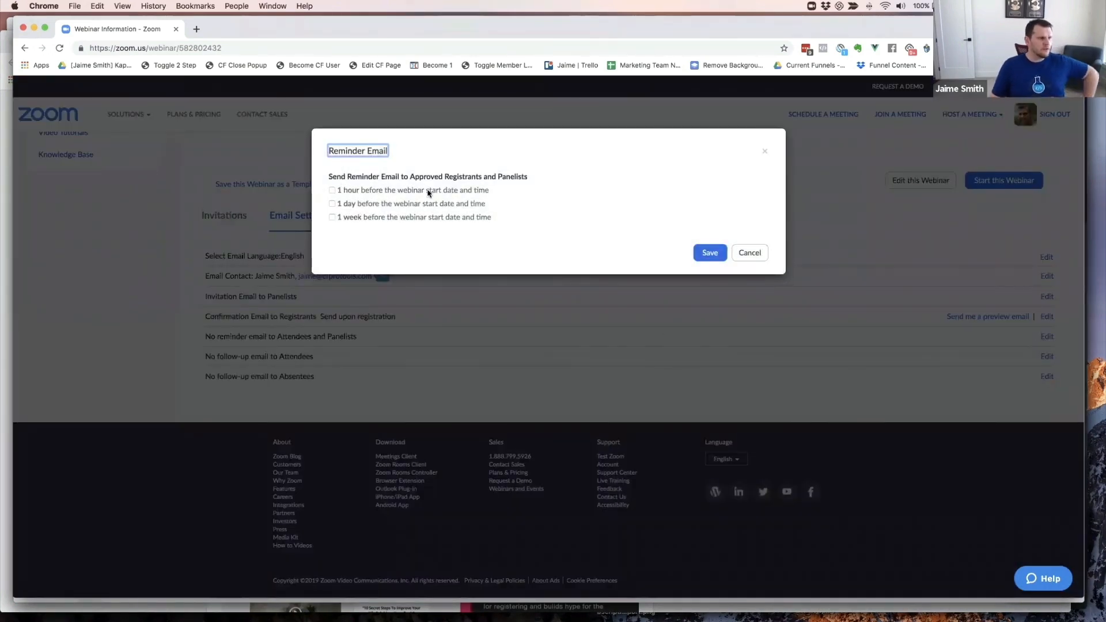
- Tick reminders 1 day and 1 hour before the webinar, tidy the subject after 'Reminder:', and save
left_click(332, 203)
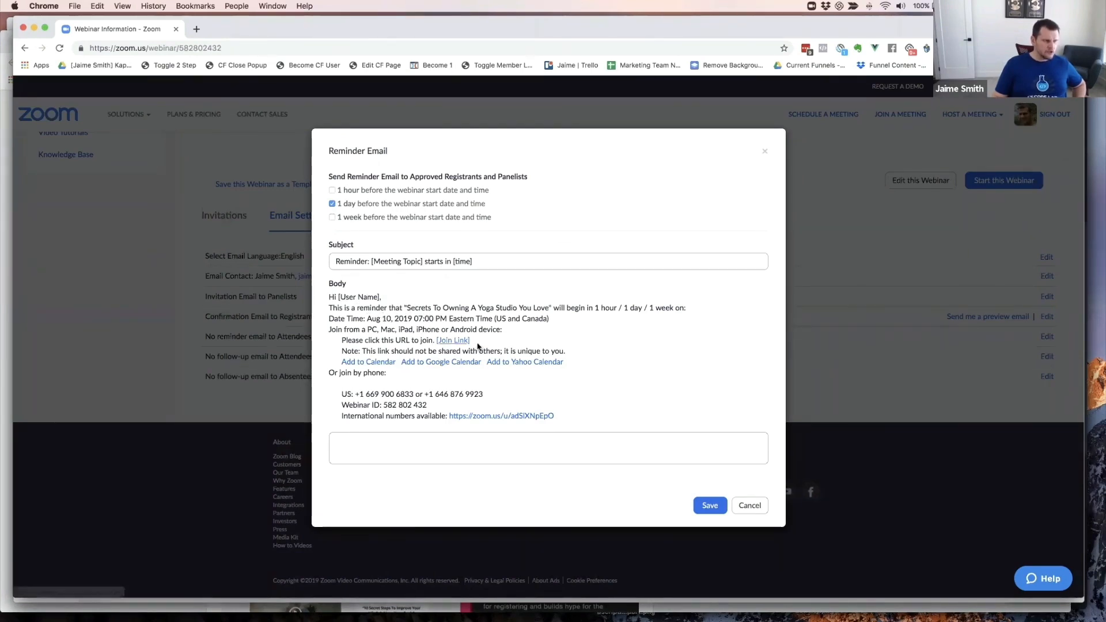
left_click(333, 191)
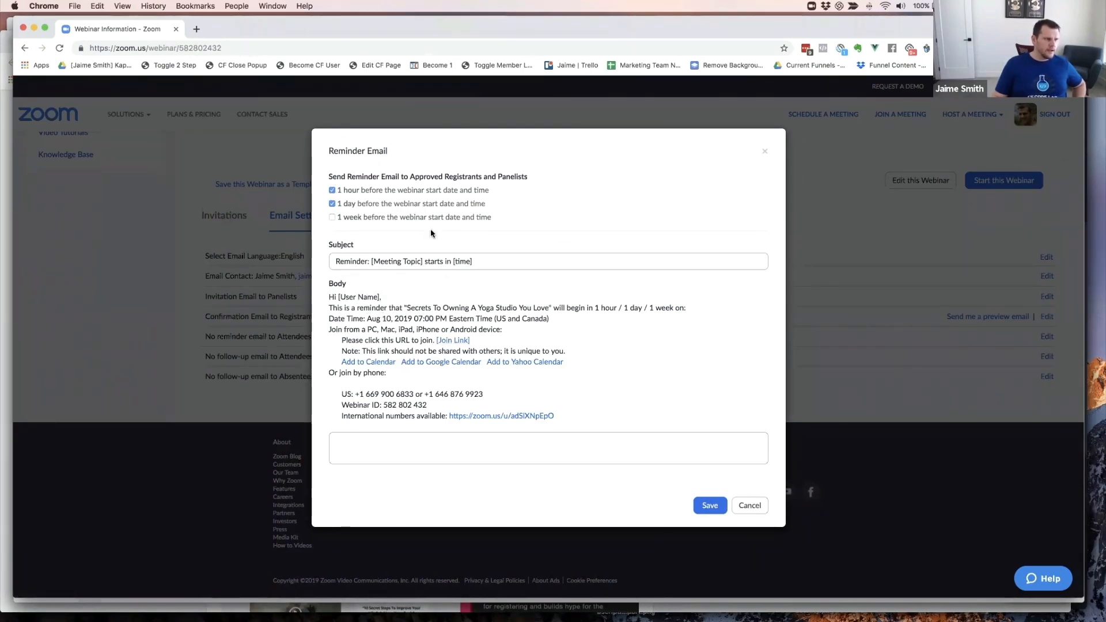
left_click(486, 263)
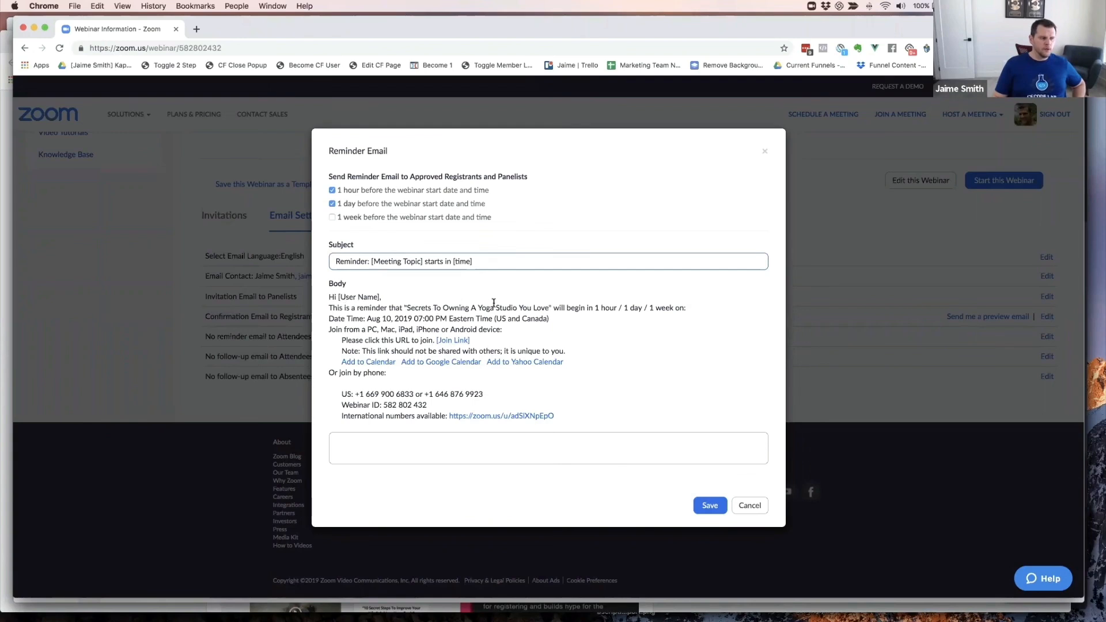
scroll(452, 261, "up", 1)
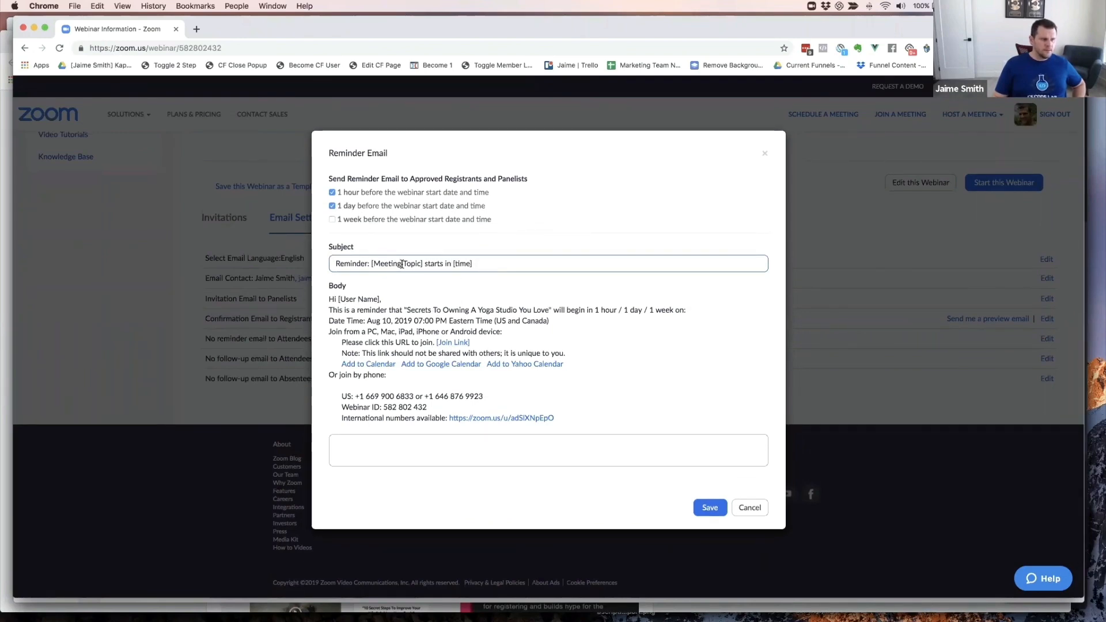
scroll(370, 263, "down", 1)
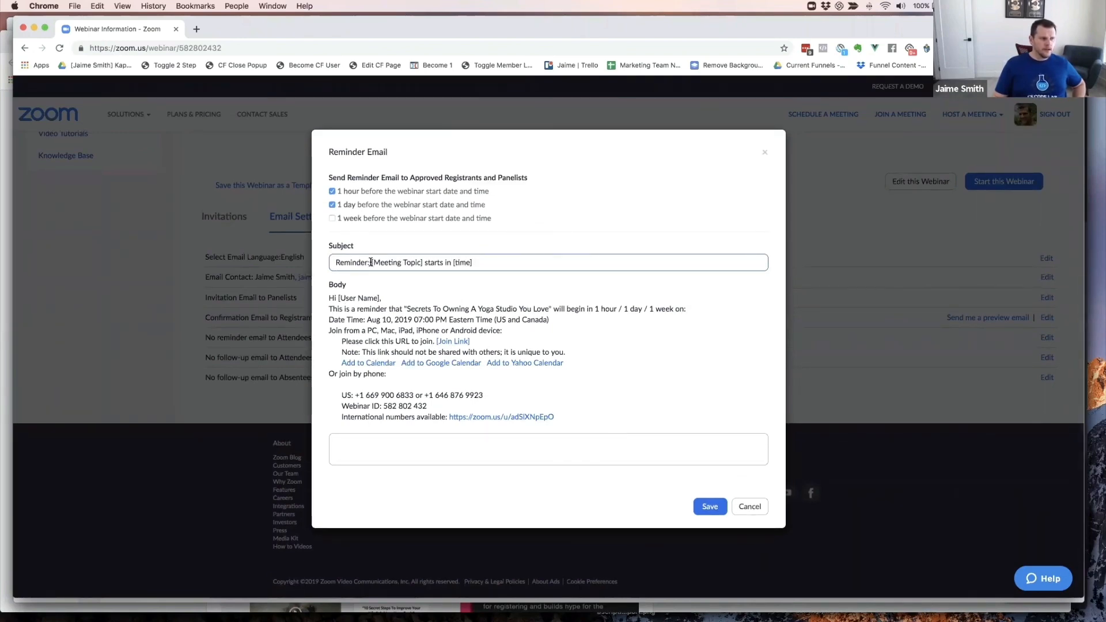
left_click(371, 263)
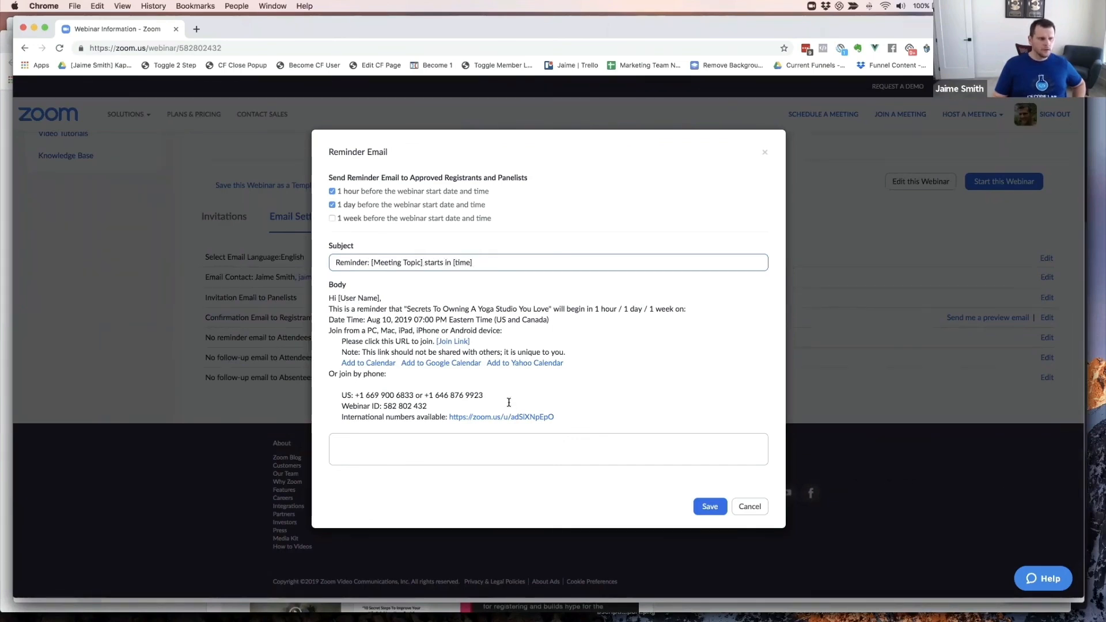
left_click(700, 510)
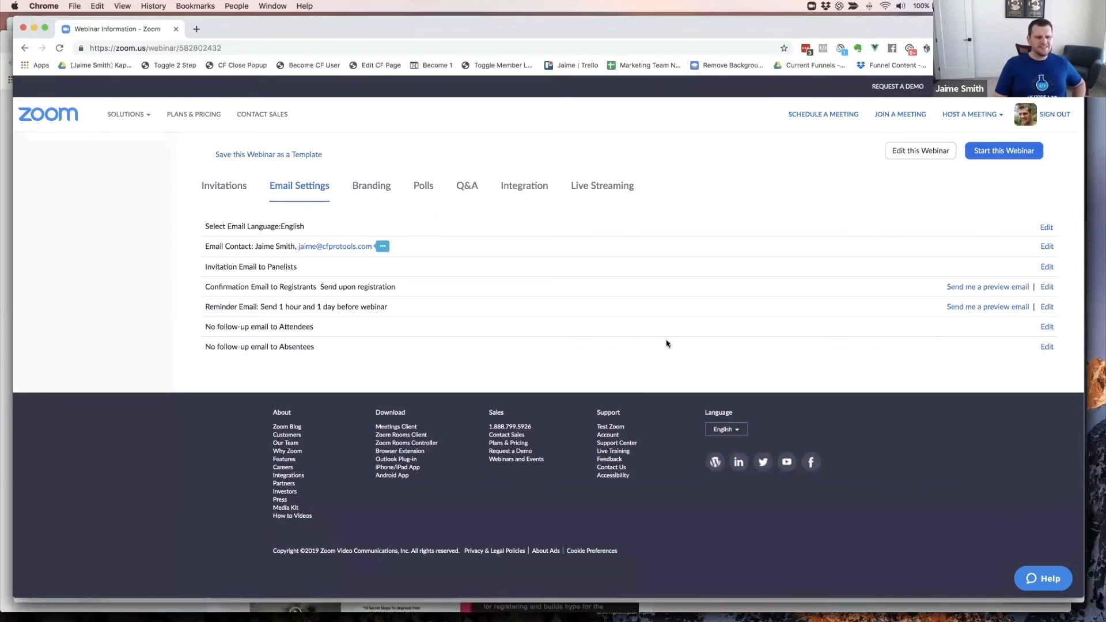
left_click(1047, 326)
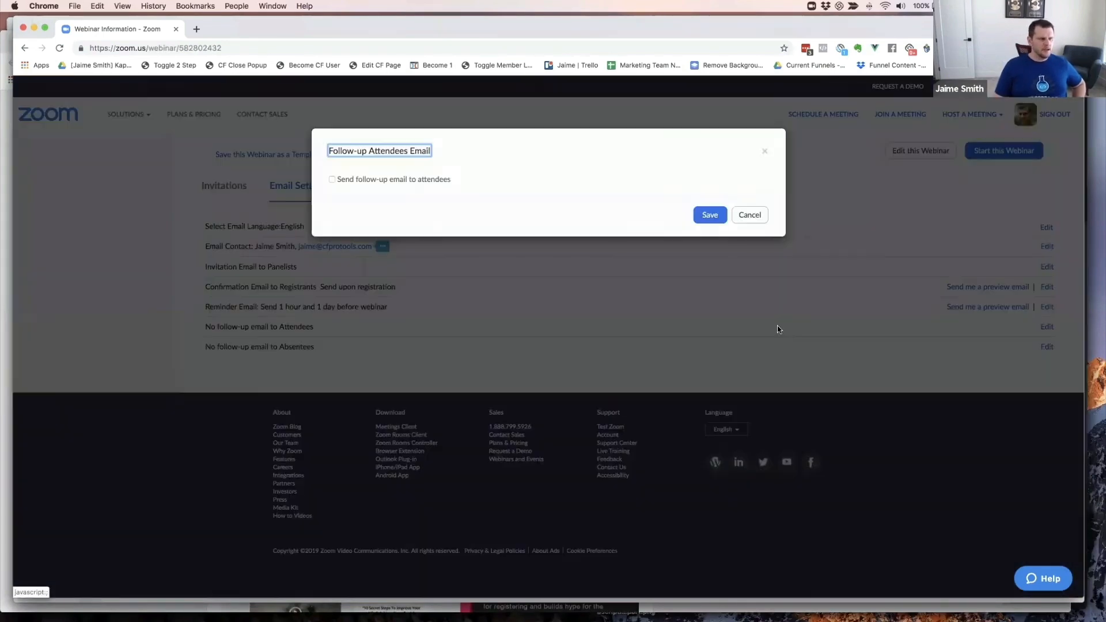
left_click(333, 180)
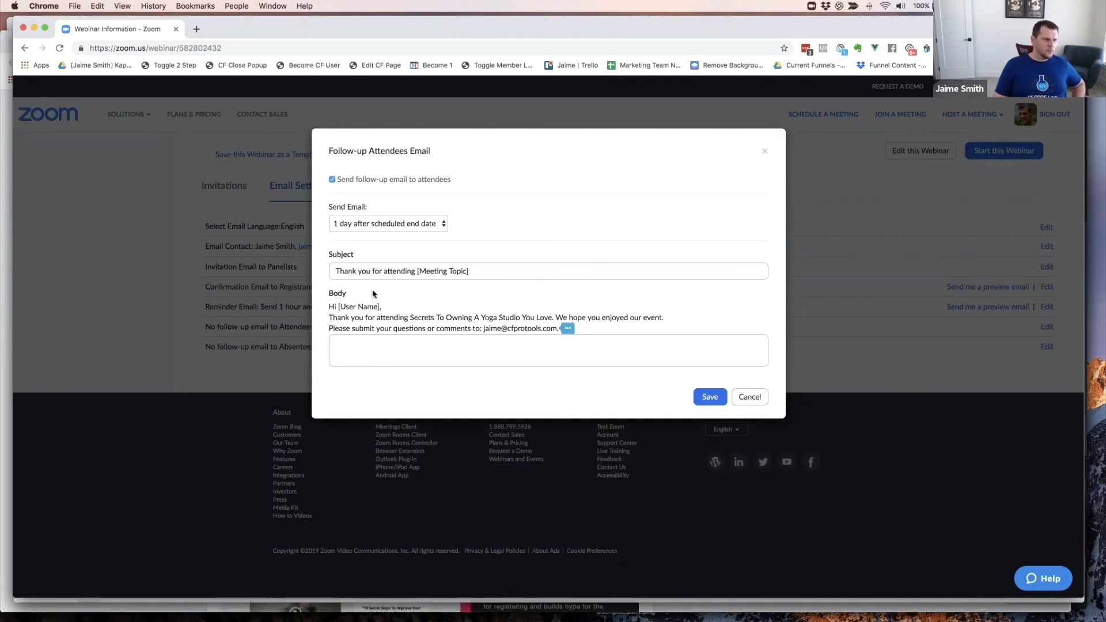
left_click(332, 180)
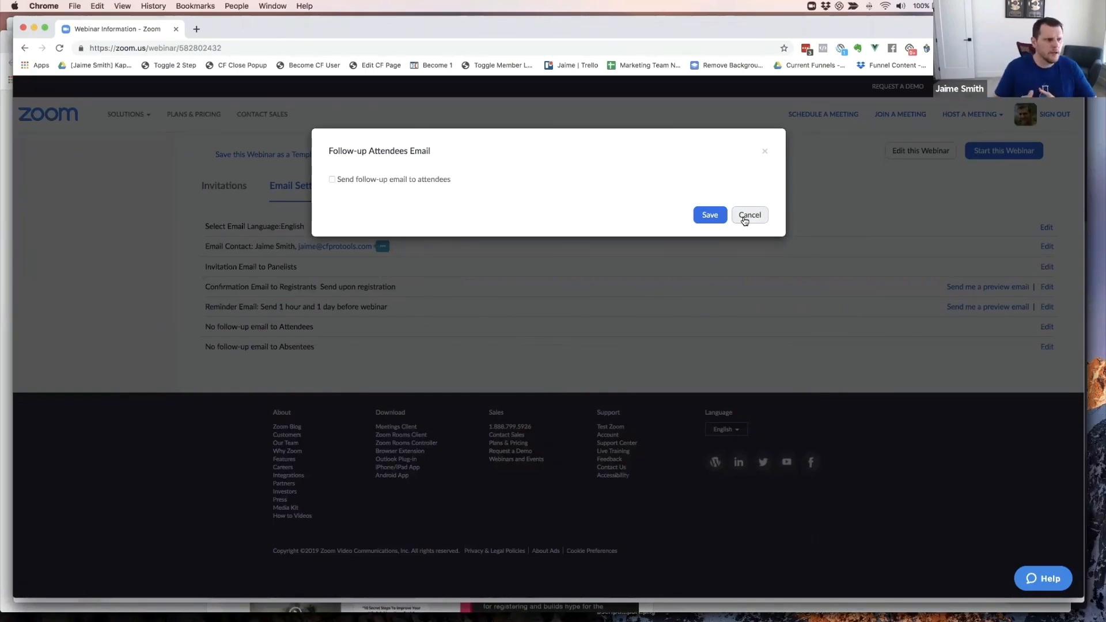
left_click(720, 211)
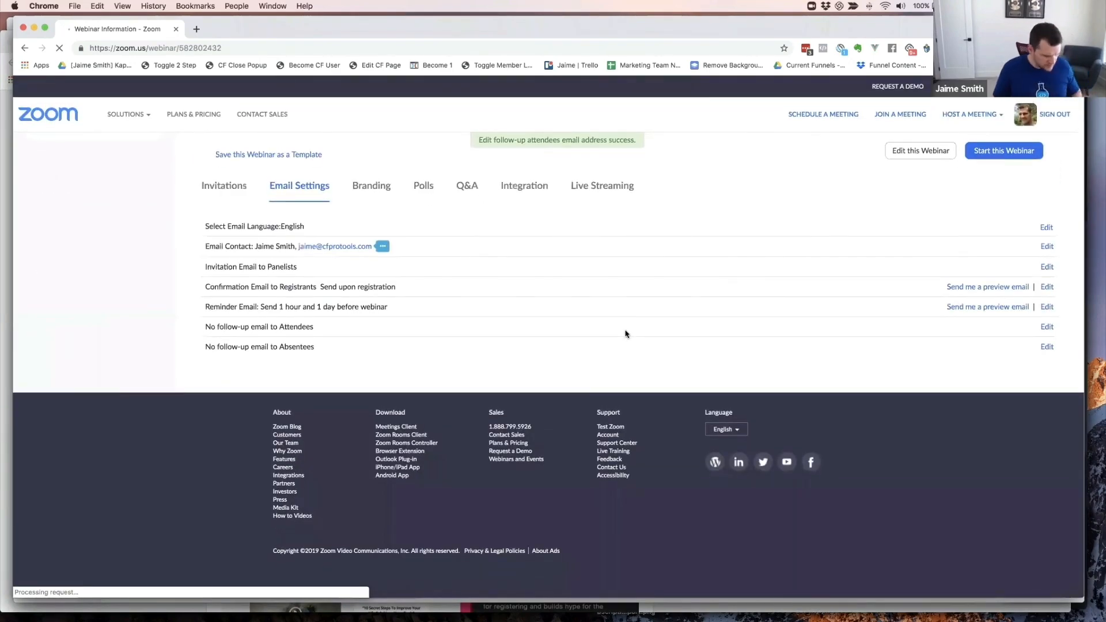
- Switch to the ClickFunnels window and show the yoga funnel's Webinar Registration step
left_click(543, 338)
key("super+grave")
key("super+grave")
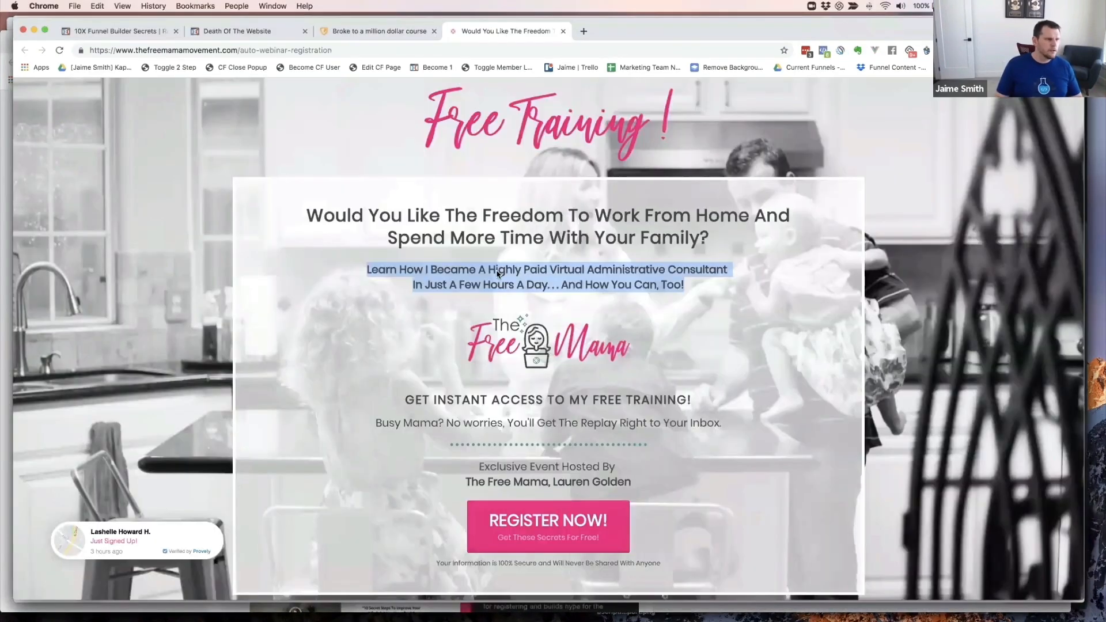
key("super+grave")
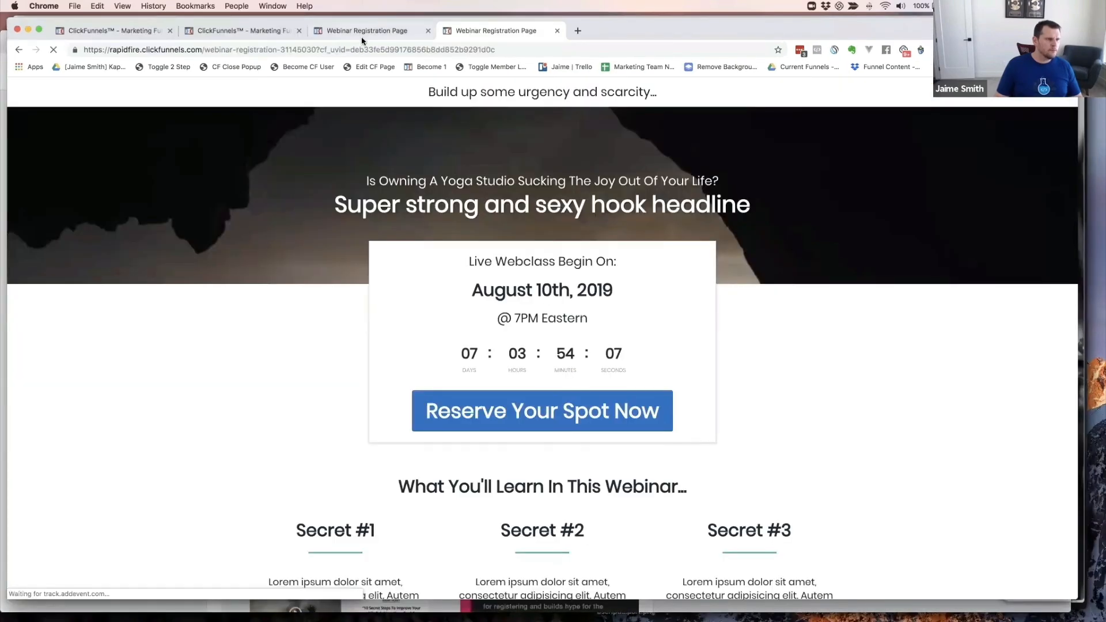
left_click(240, 32)
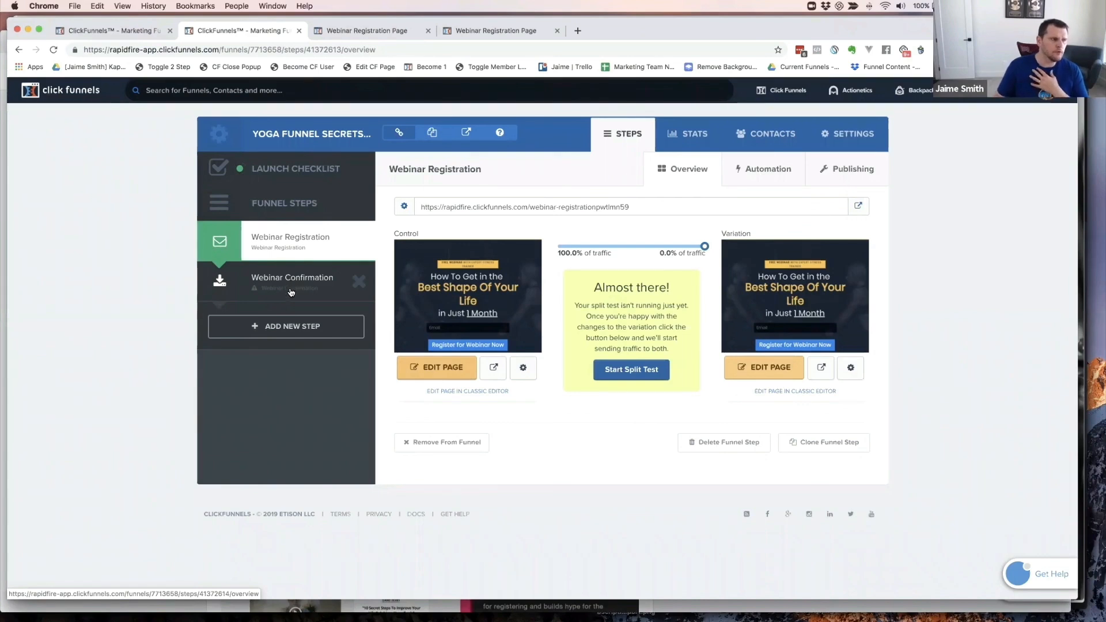
- Reload the Webinar Registration overview so the variation shows the new 'Super strong and sexy hook headline' page
mouse_move(749, 326)
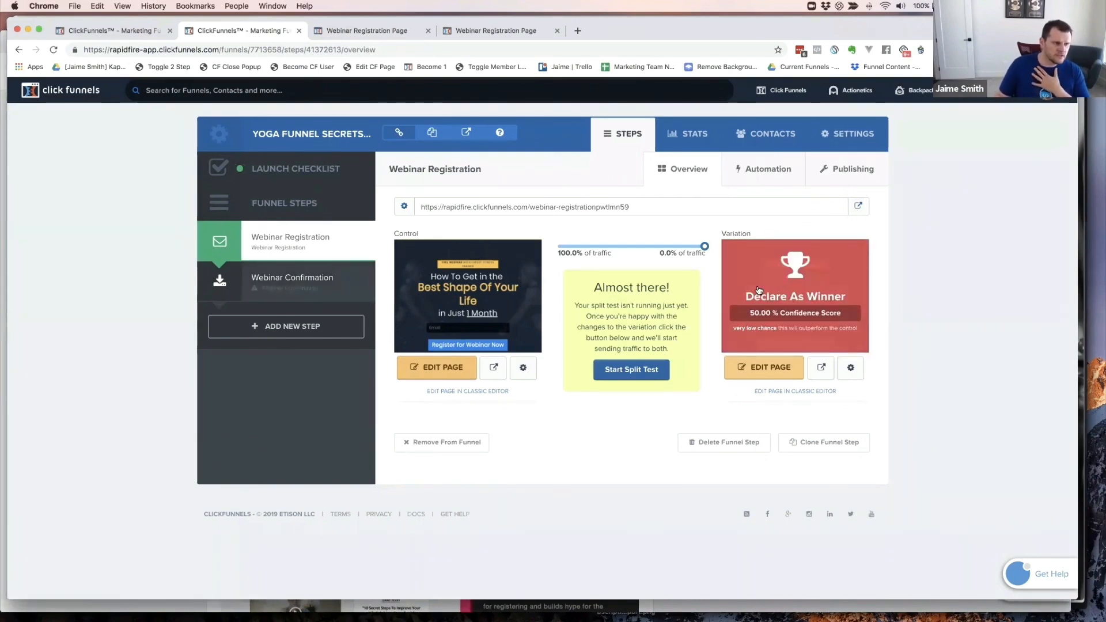
mouse_move(472, 293)
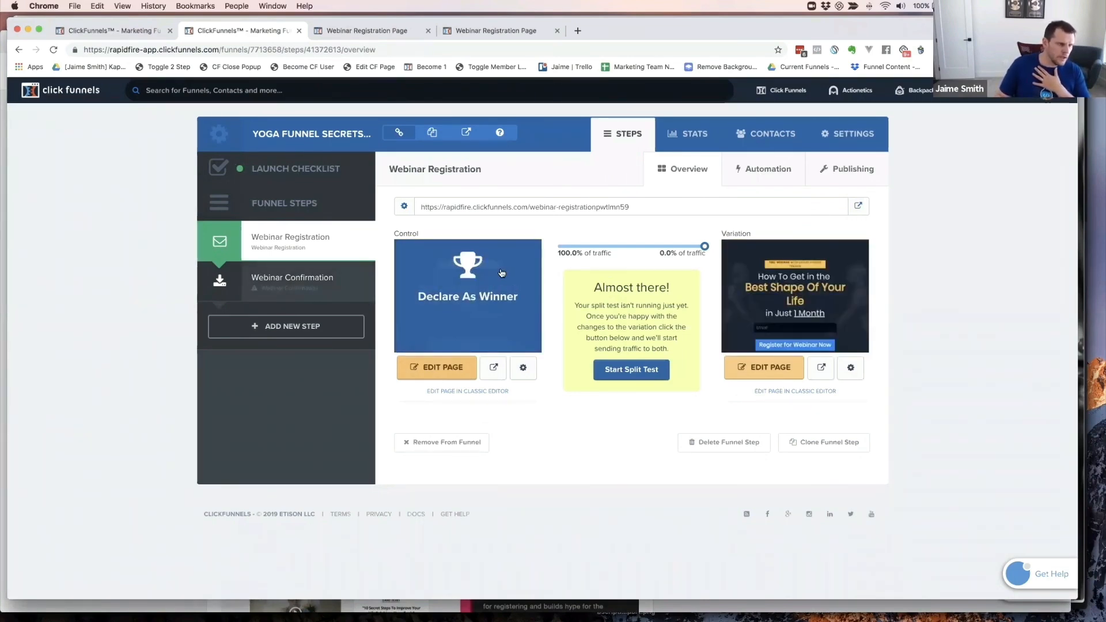
mouse_move(809, 313)
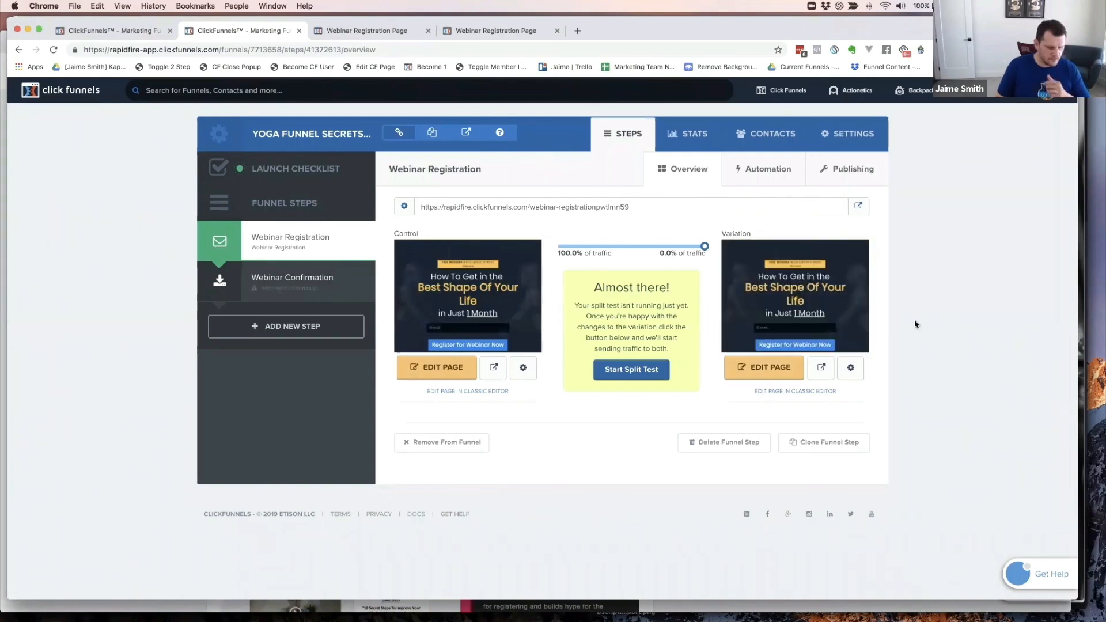
key("super+r")
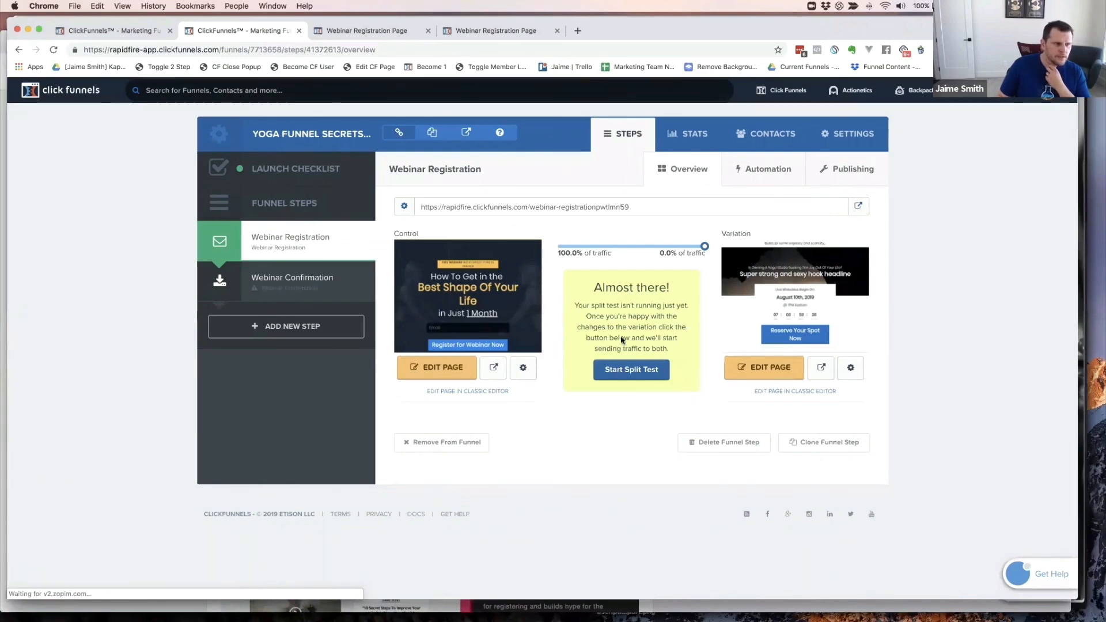
mouse_move(470, 332)
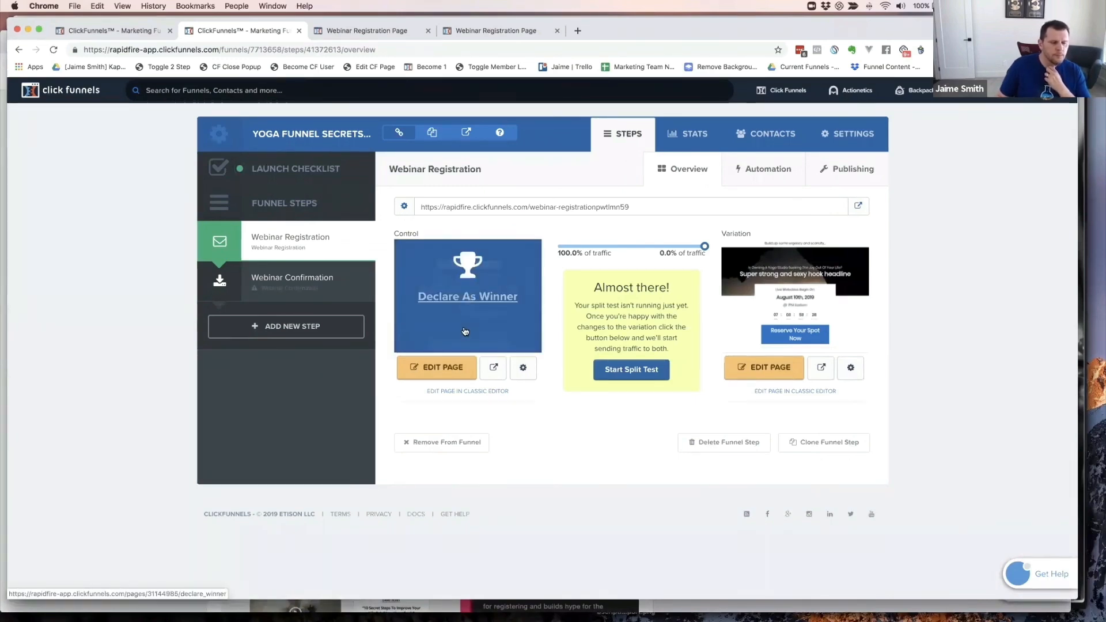